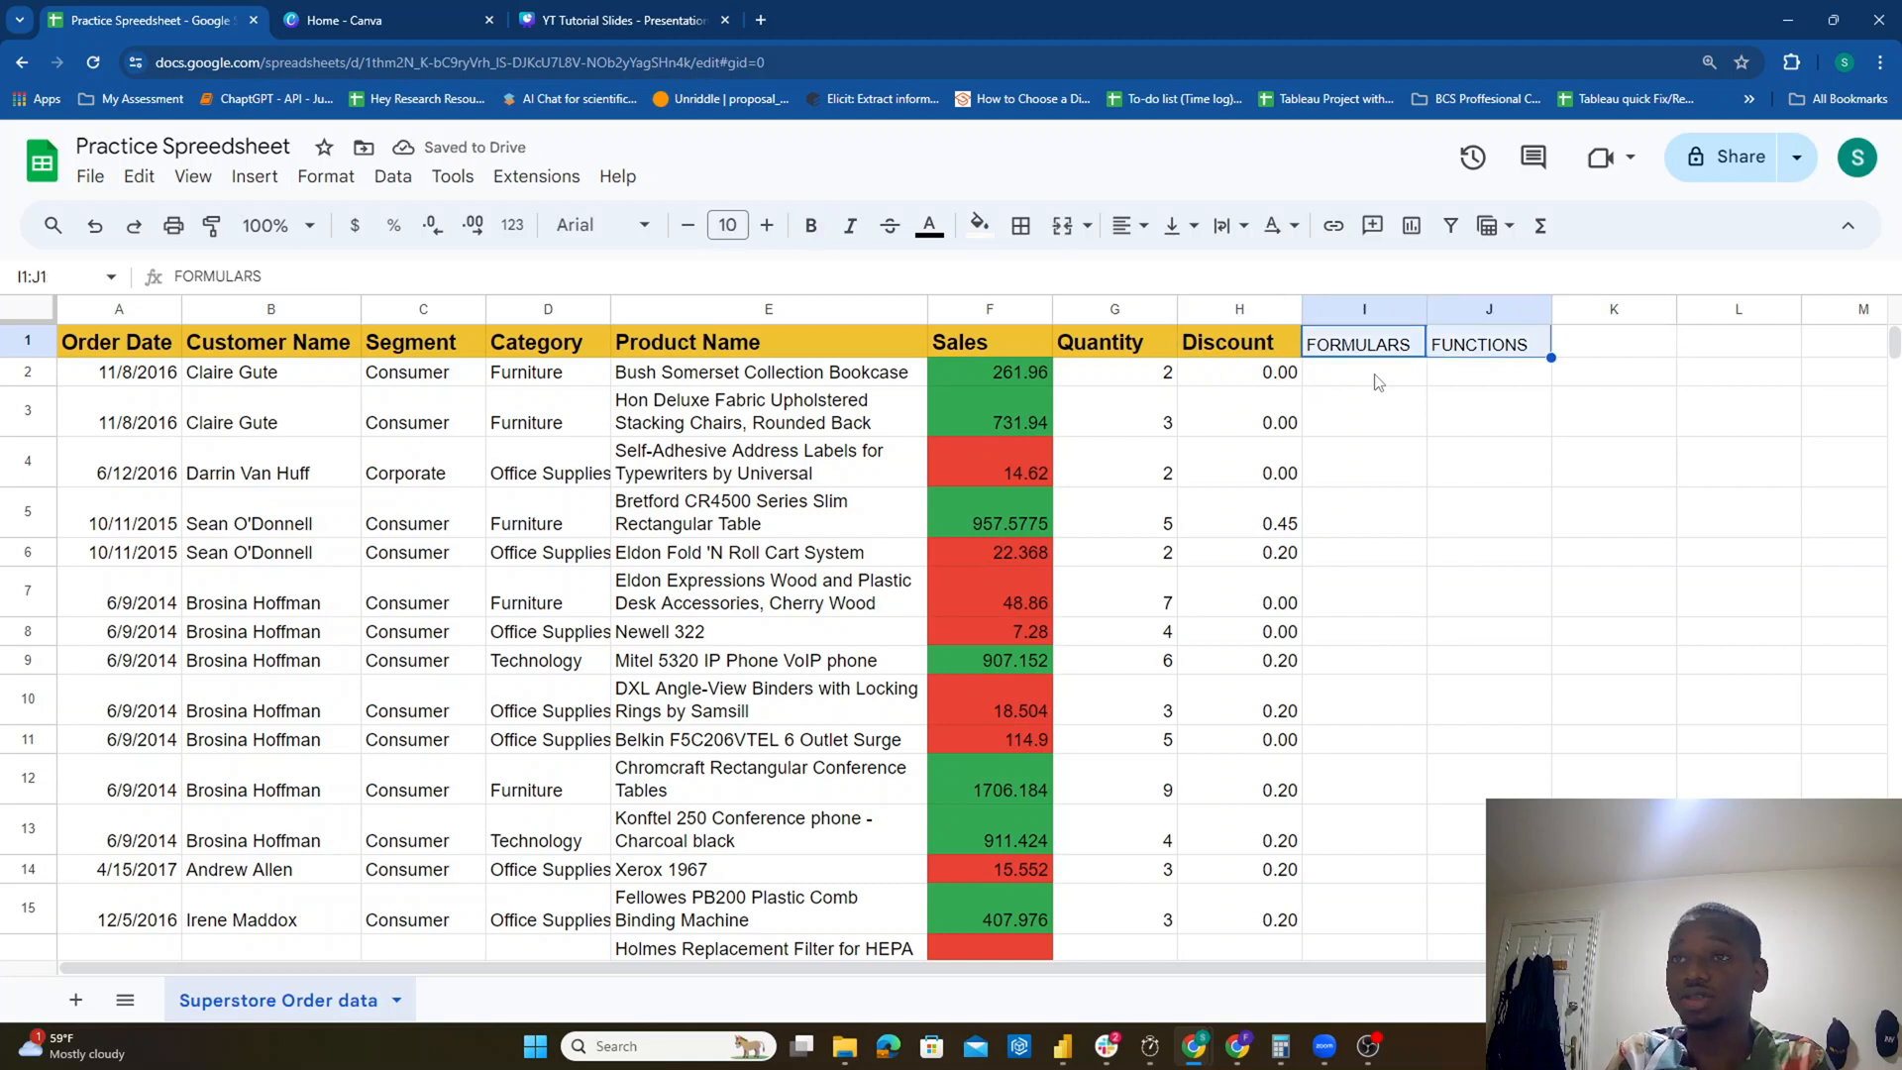
Step: Copy the Quantity and Discount header formatting onto the FORMULARS and FUNCTIONS headers and widen their columns to fit
left_click_drag(1129, 344, 1192, 333)
left_click(211, 225)
mouse_move(1333, 346)
left_mouse_down()
mouse_move(1478, 354)
mouse_move(1457, 307)
left_mouse_up()
left_click_drag(1582, 307, 1602, 303)
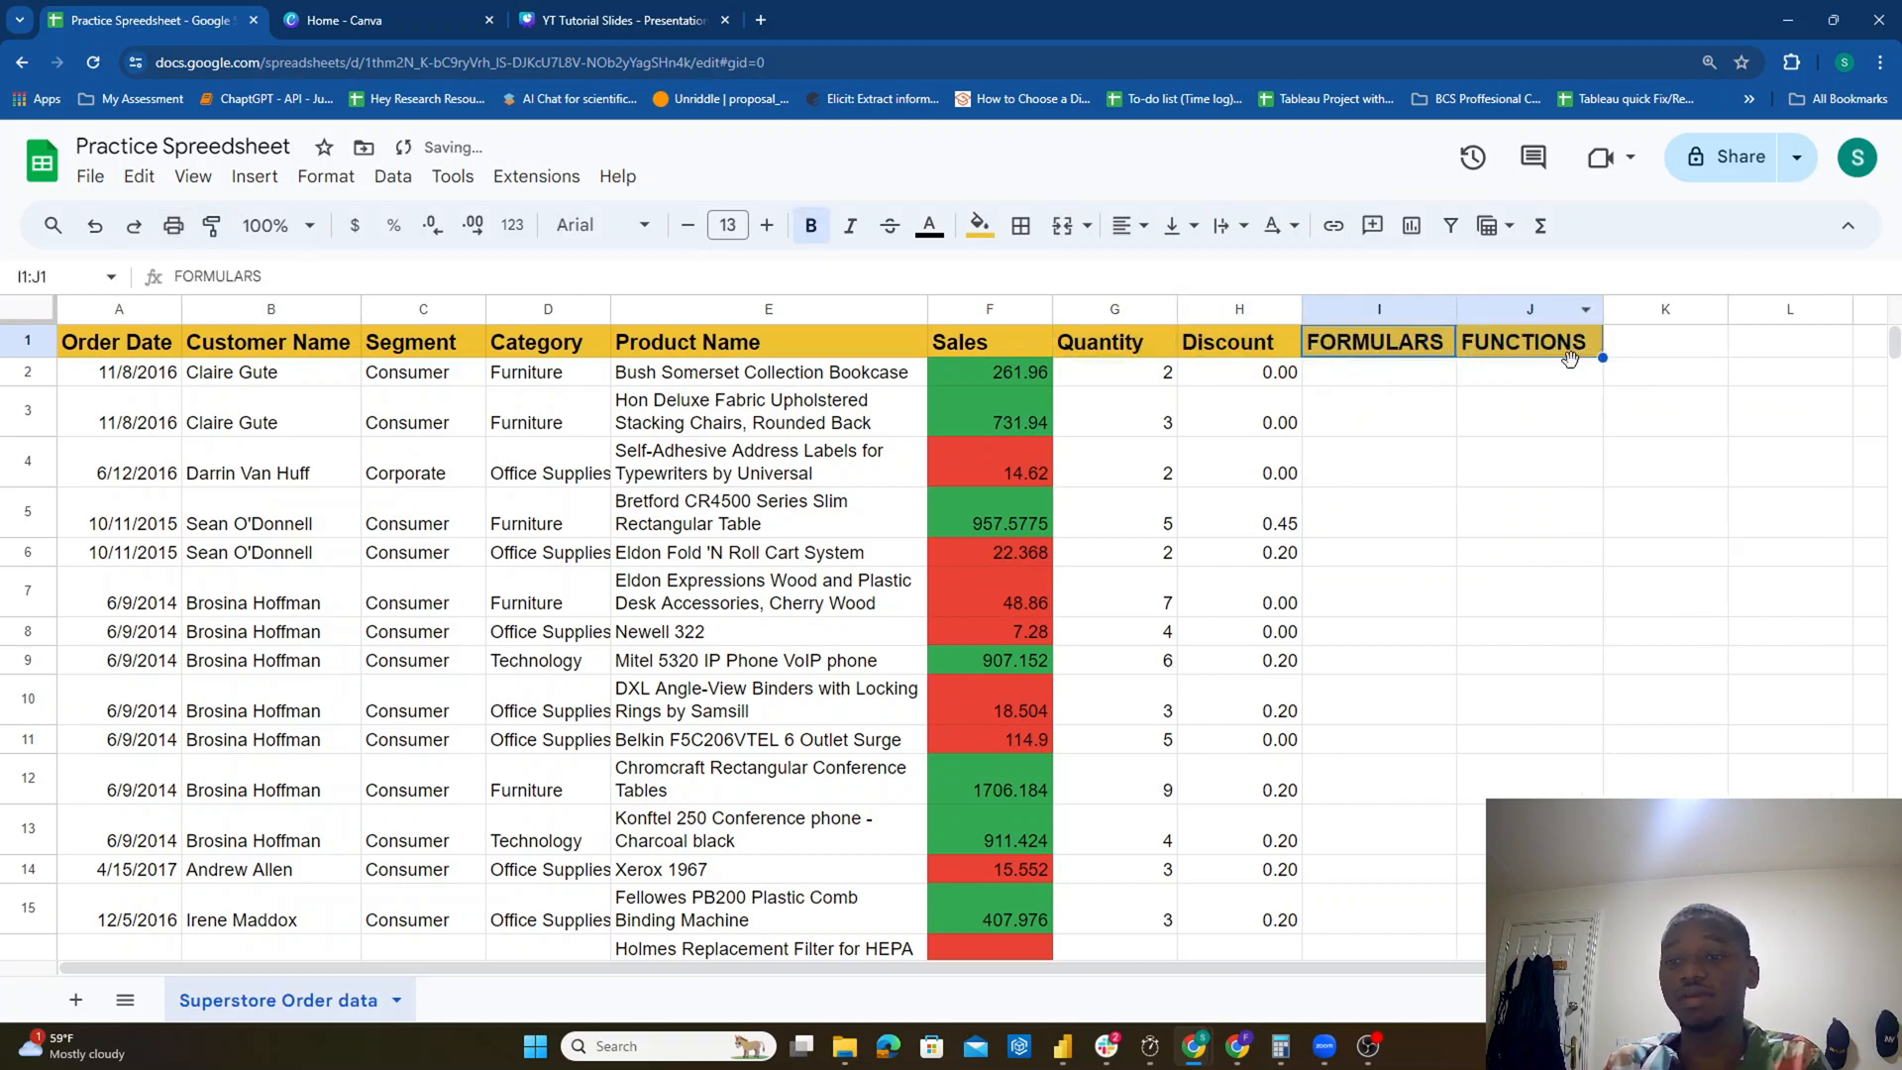
key("Down")
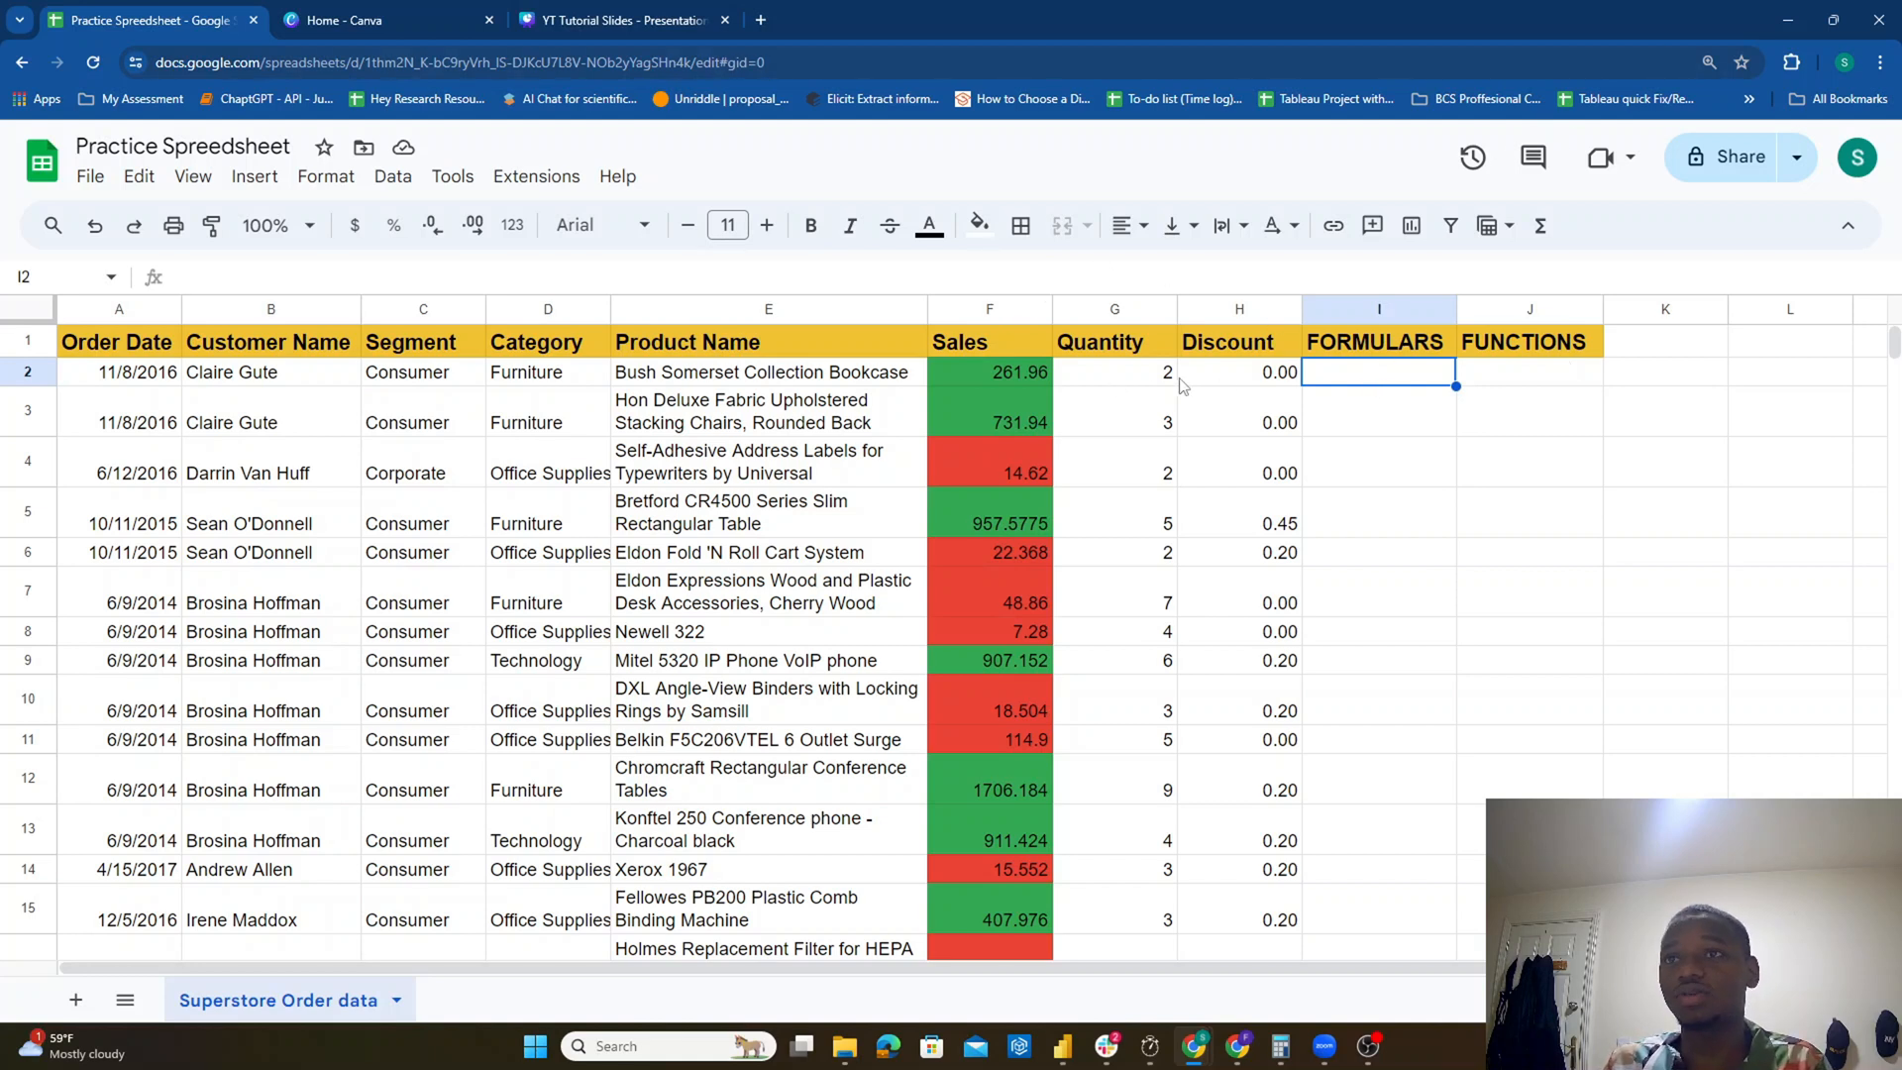
Step: Rename the Sales header in F1 to Sales1
left_click(1000, 344)
double_click(1000, 347)
type("1")
left_click(1112, 361)
Step: Insert a blank column before Quantity and title it Sales2
left_click(1117, 312)
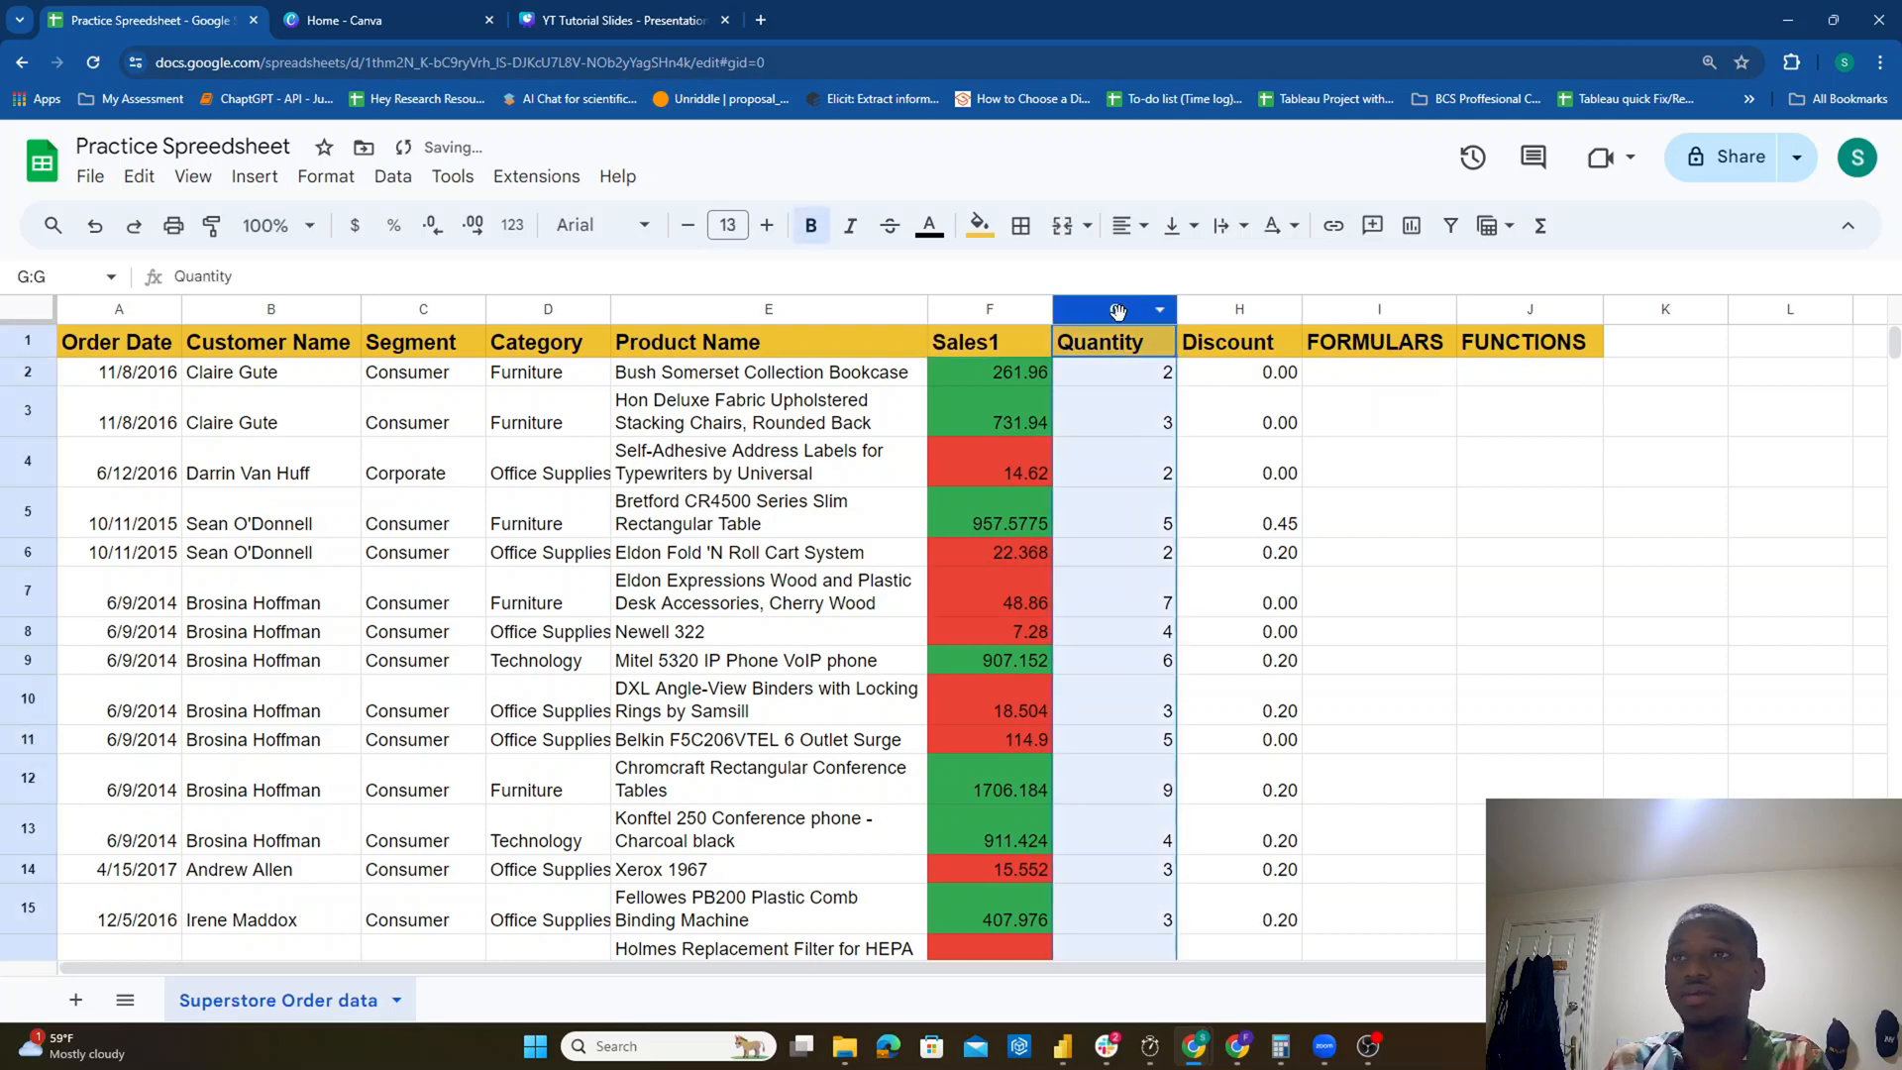
right_click(1117, 312)
left_click(1218, 429)
left_click(1080, 336)
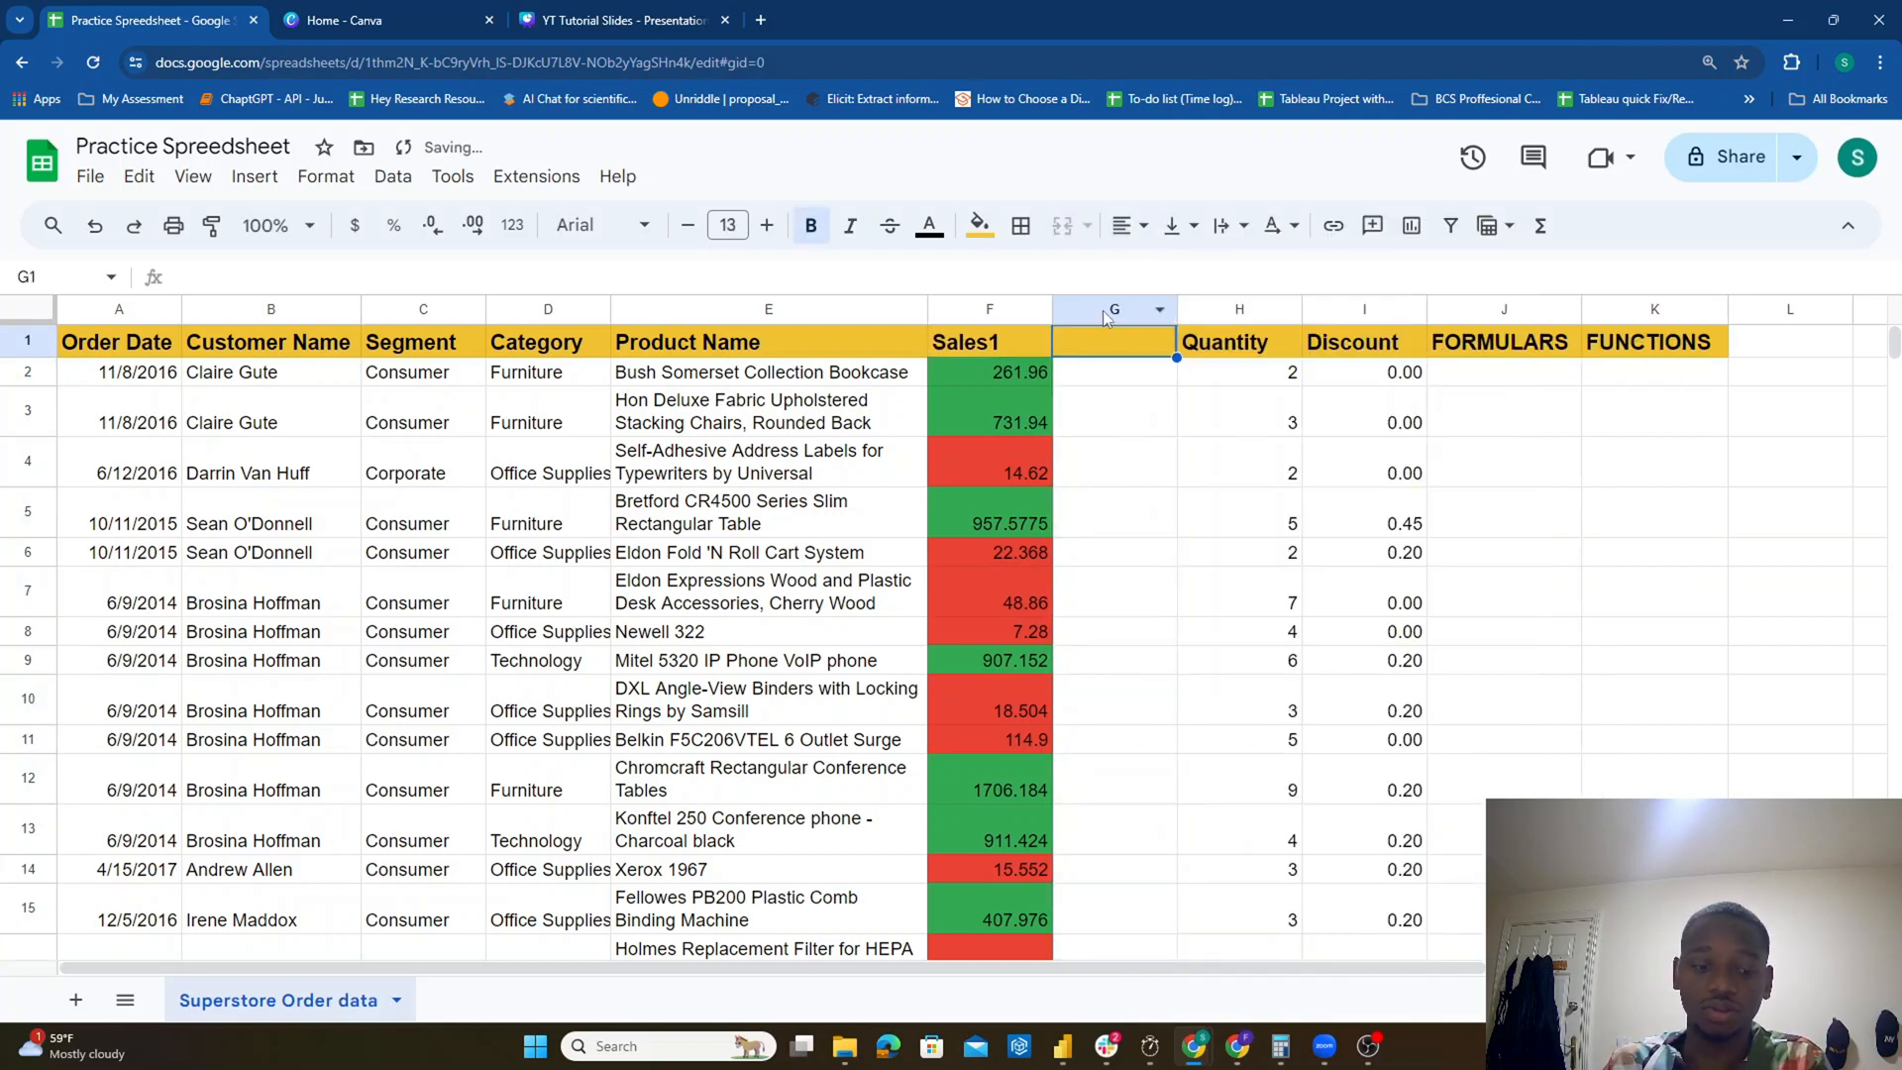
type("Sales2")
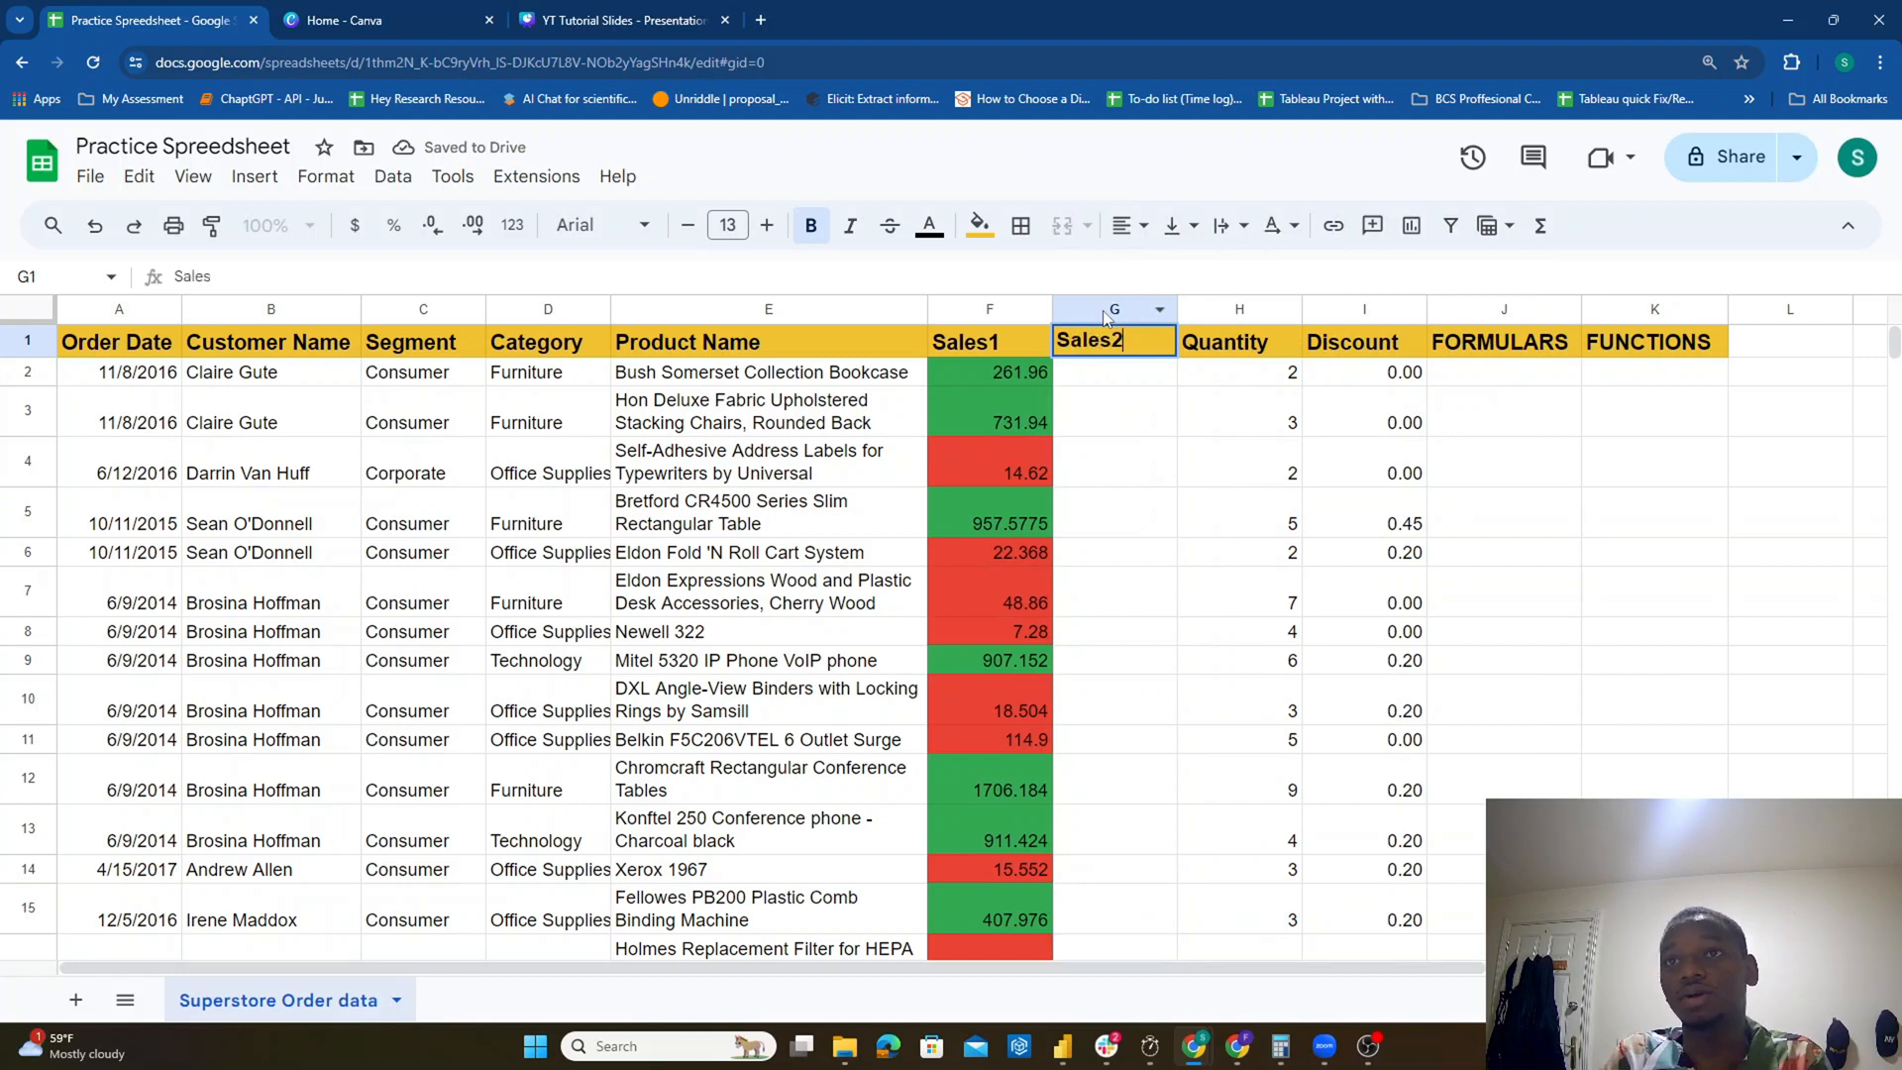
key("Return")
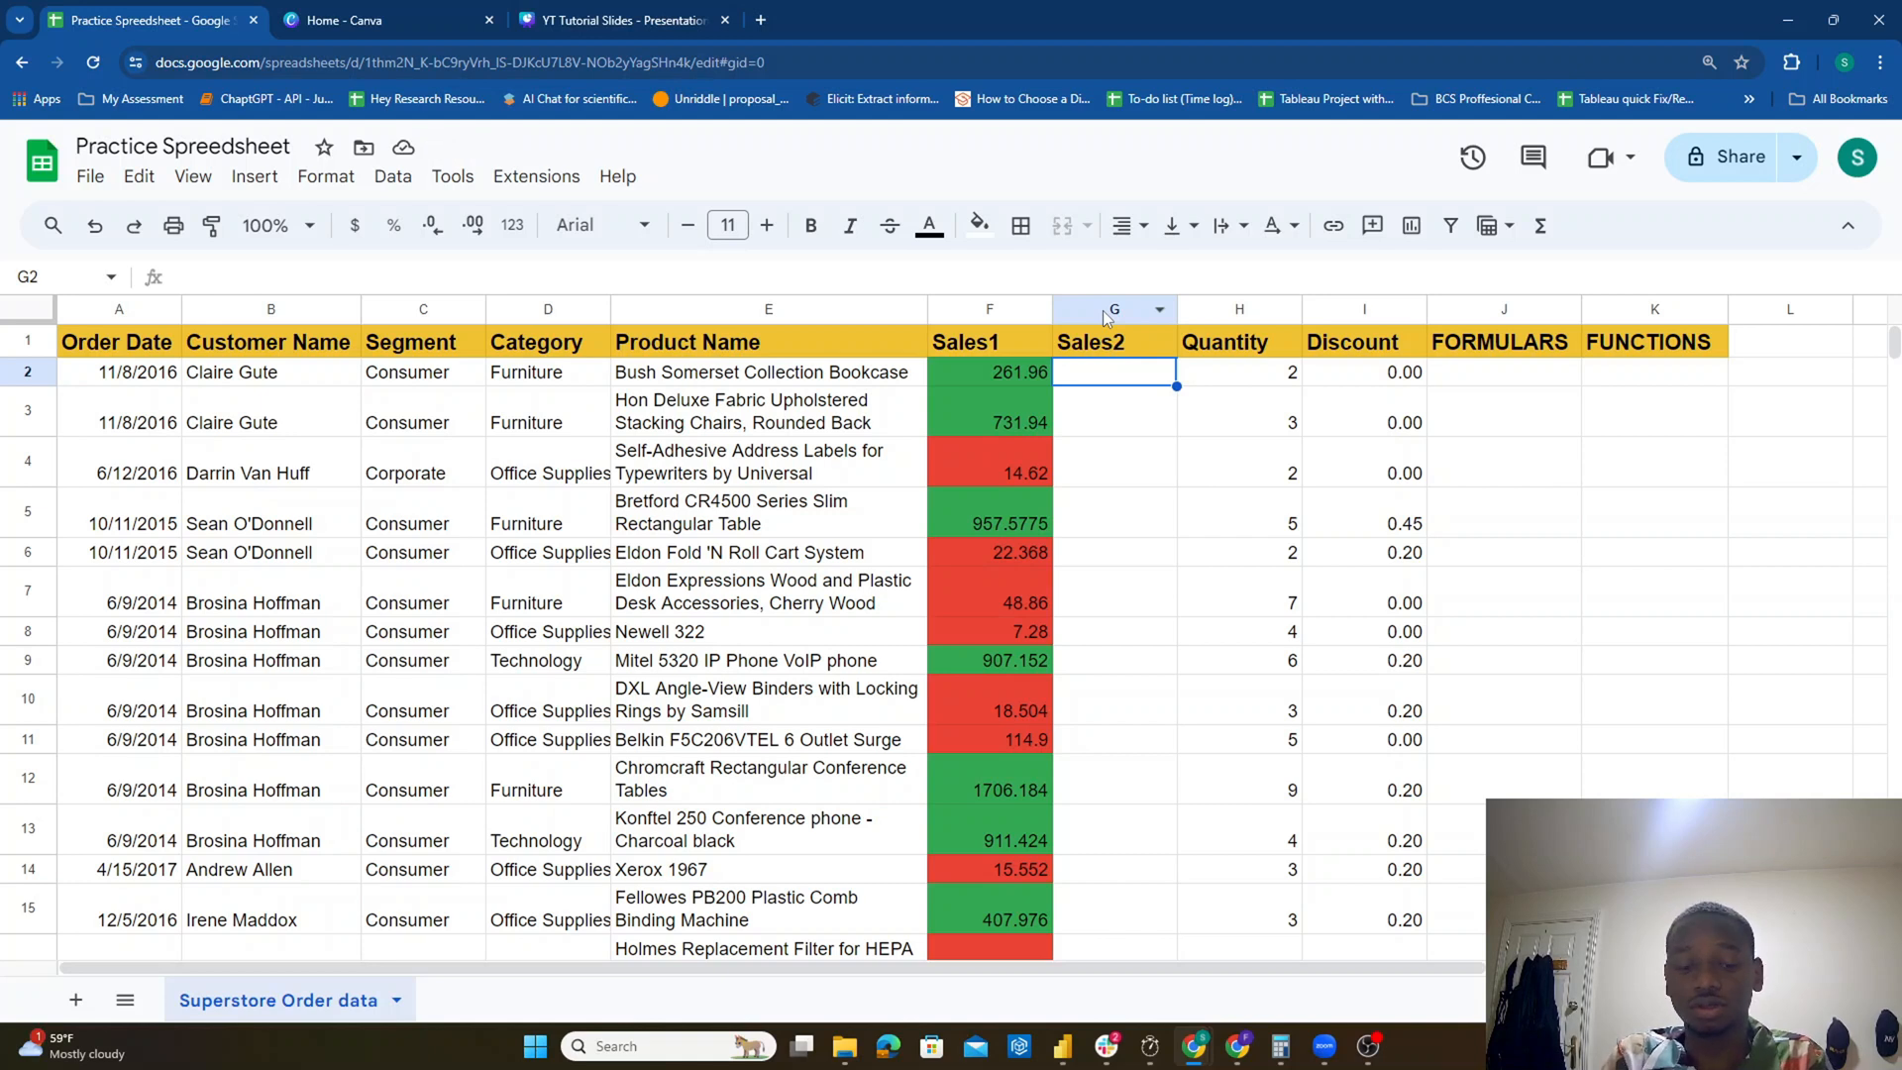
Step: Enter 100 in the first Sales2 cell and fill it down to row 62
type("100")
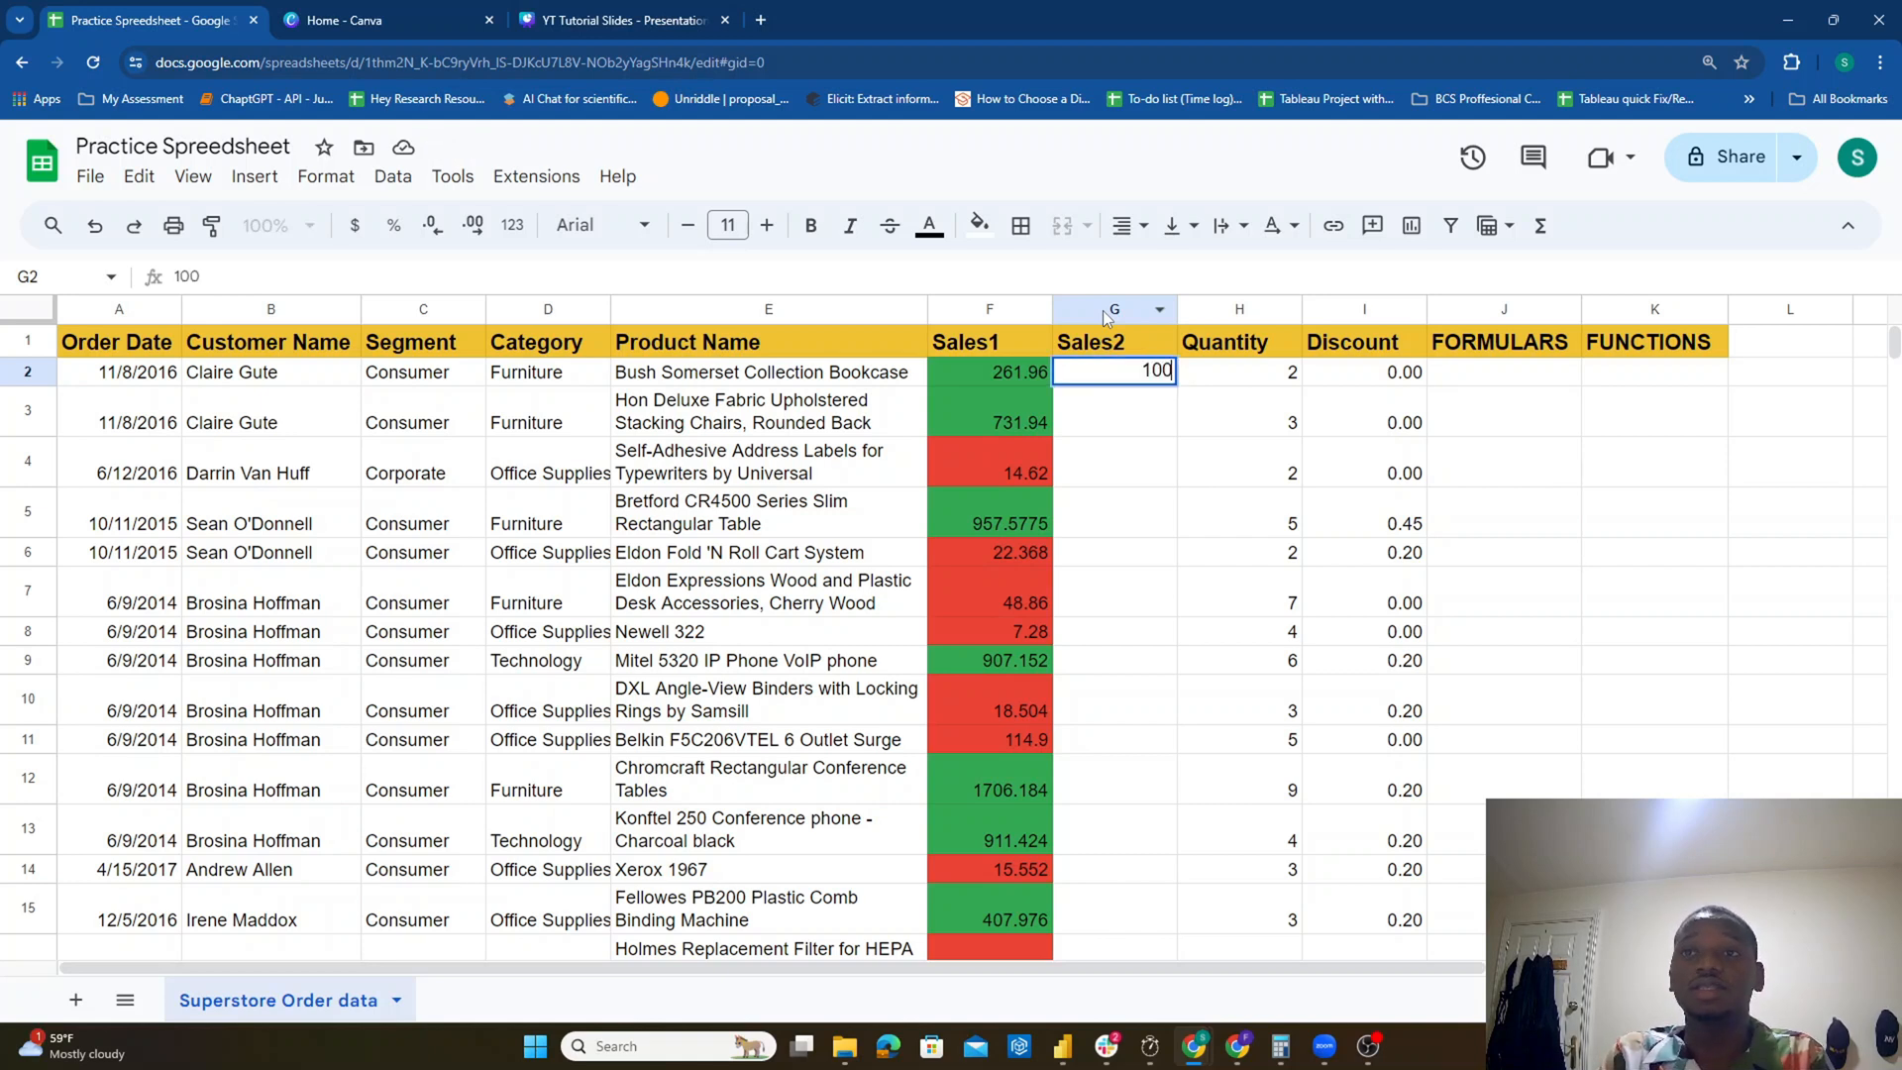
key("Return")
key("Up")
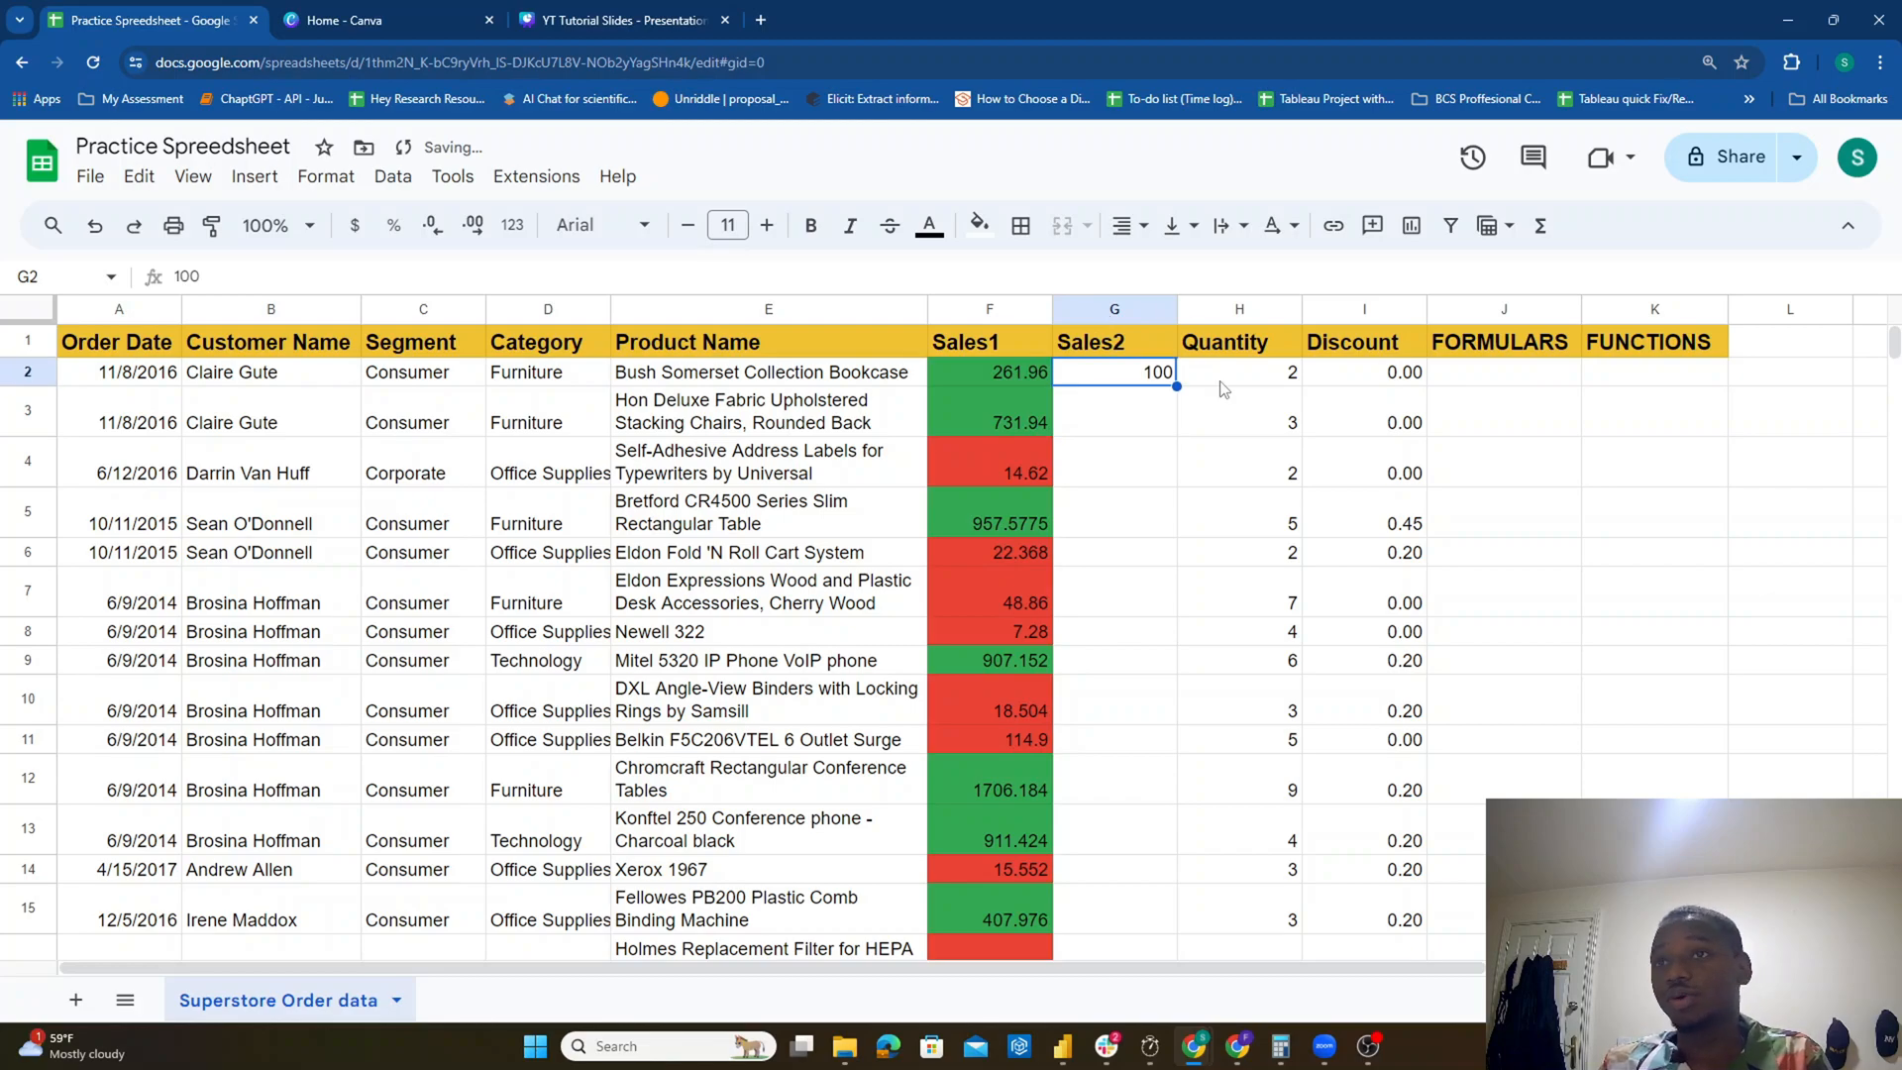
left_click_drag(1177, 386, 1177, 729)
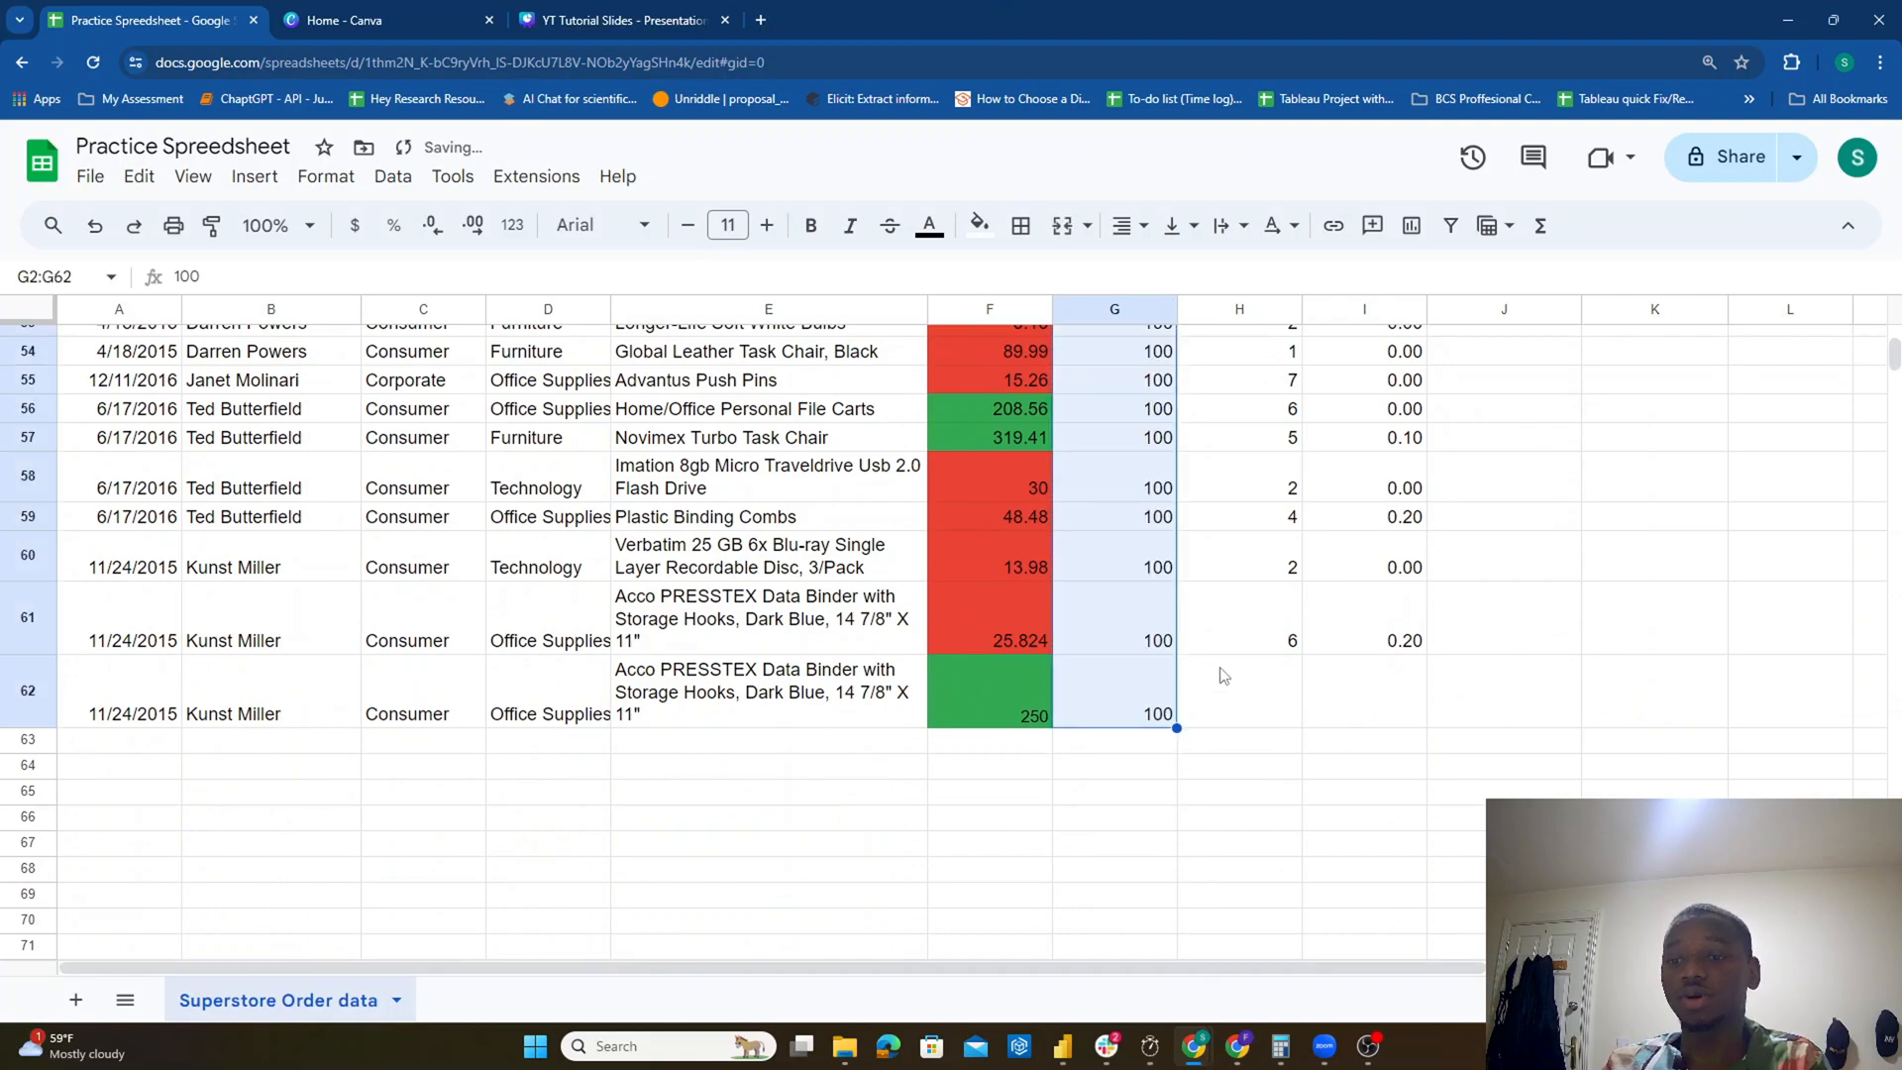
scroll(1462, 751, "up", 15)
scroll(1462, 751, "up", 2)
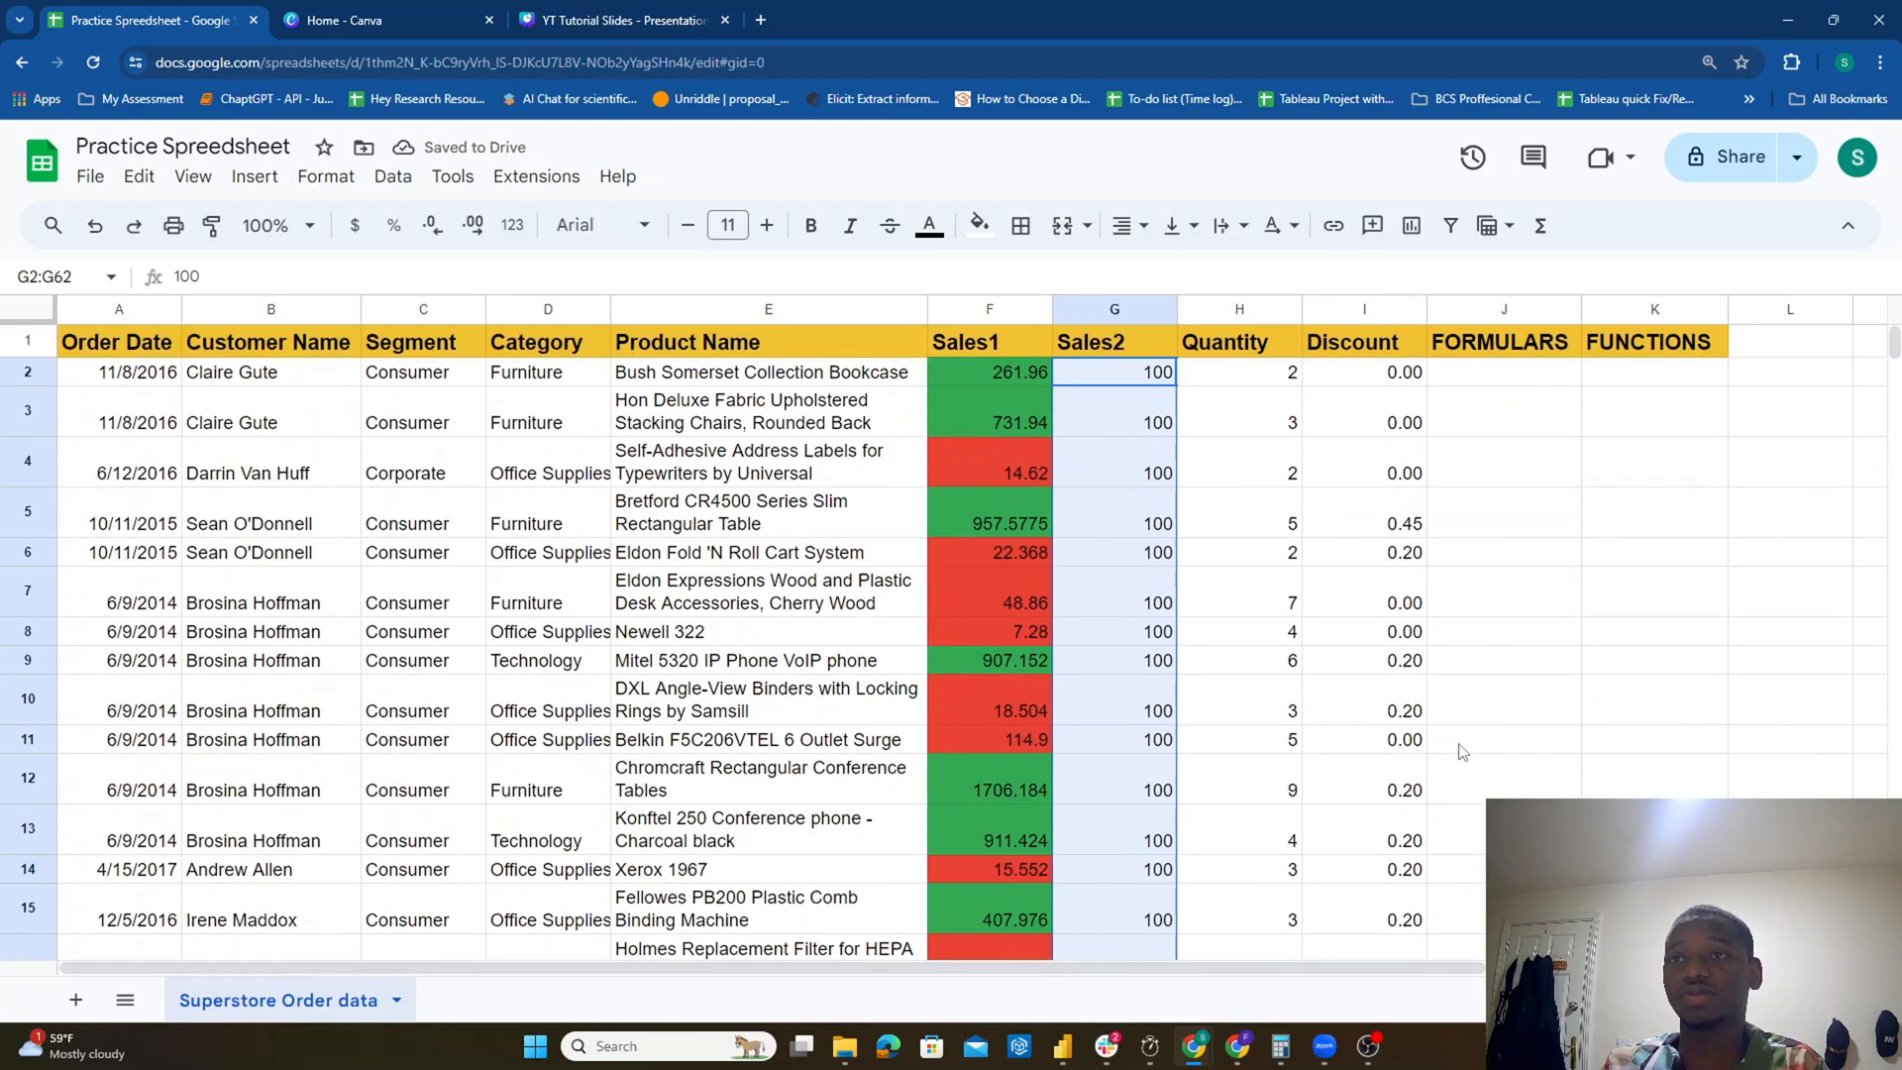
Step: Insert a column directly after Discount and title it Sales
left_click(1508, 385)
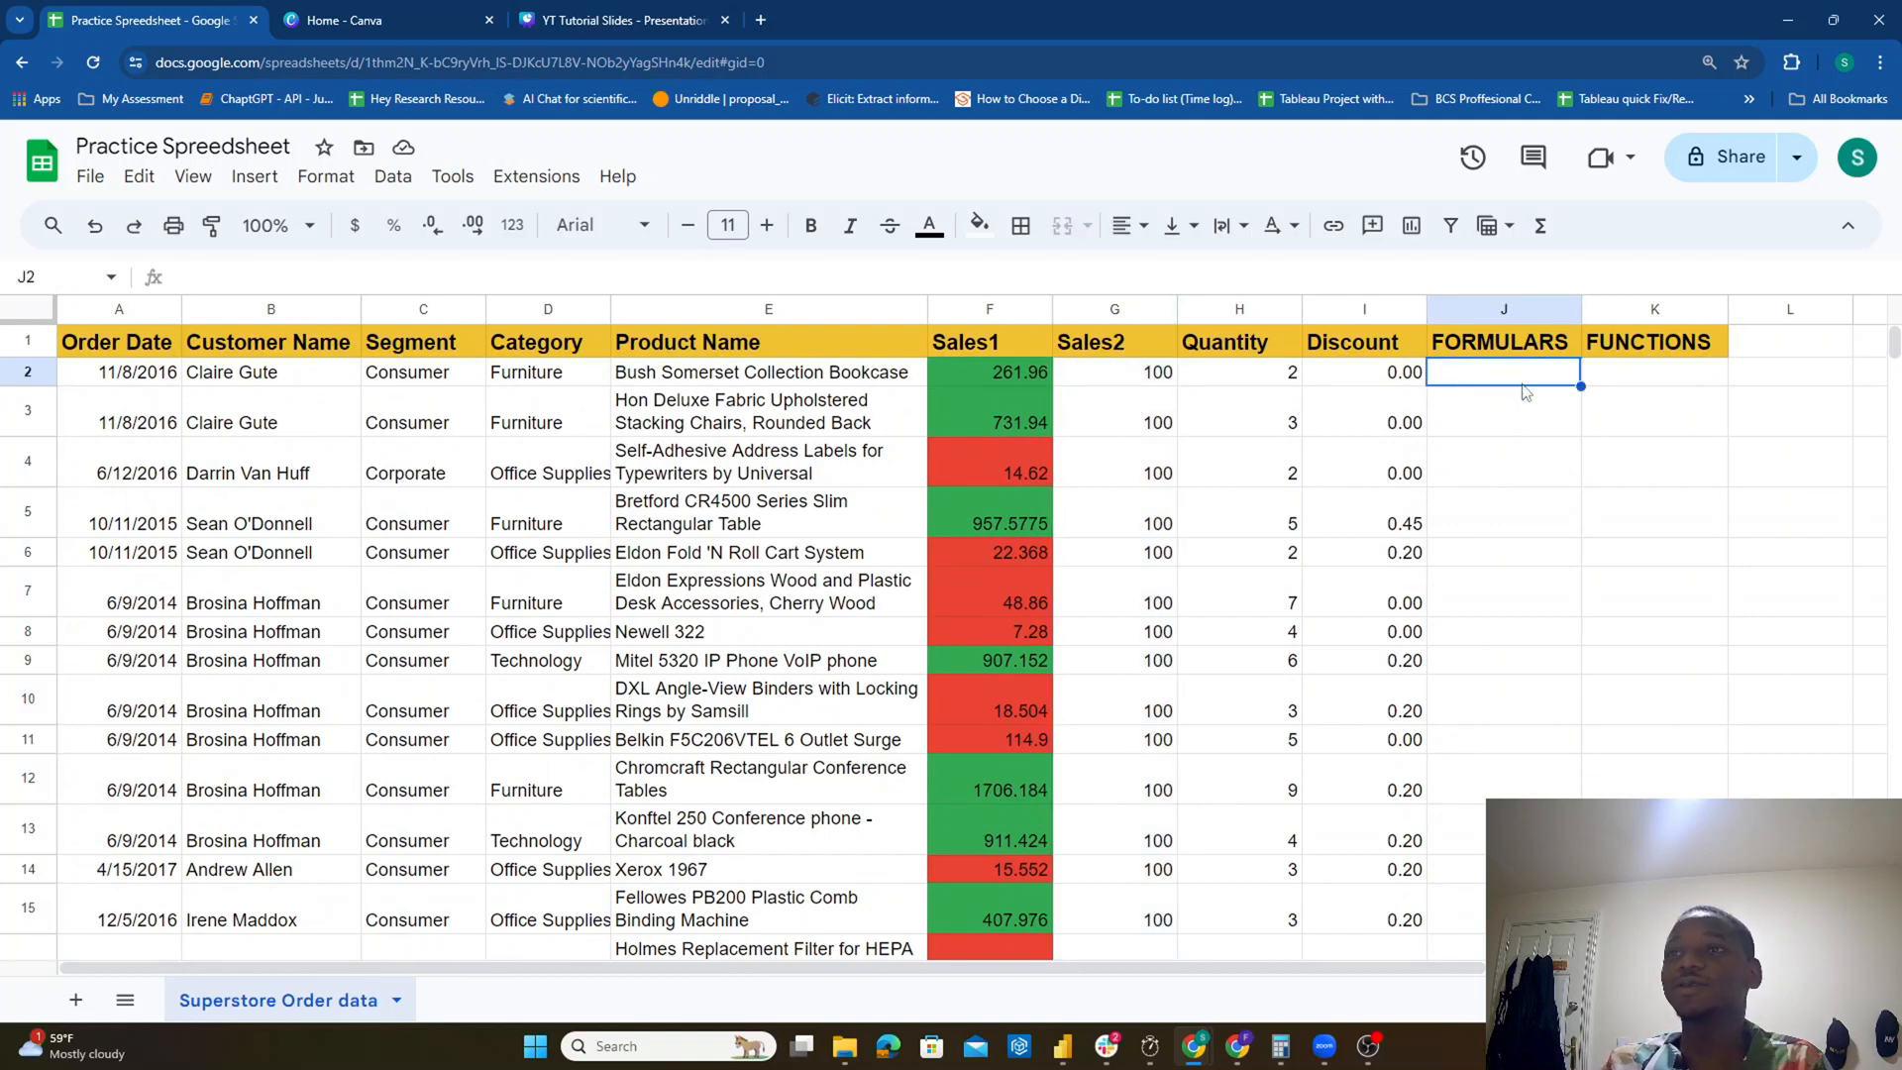
left_click(1384, 305)
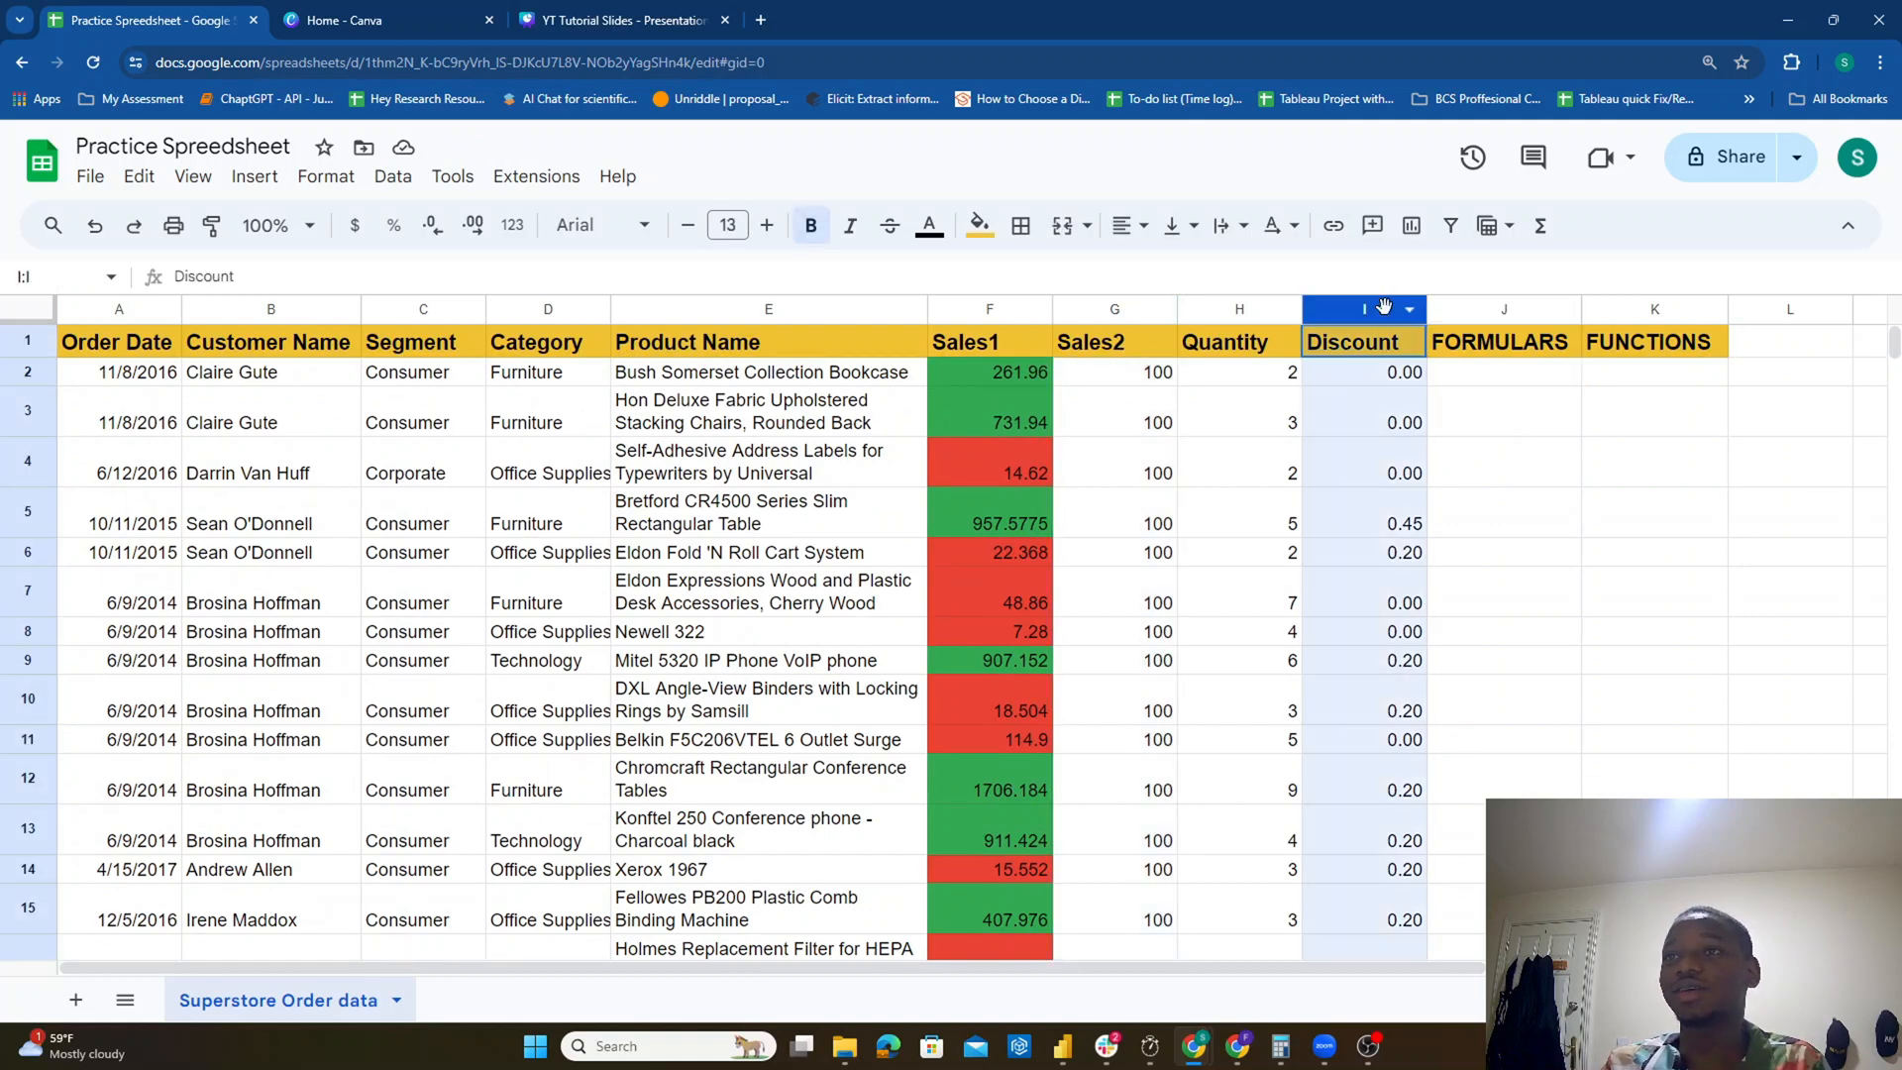
right_click(1384, 305)
left_click(1495, 470)
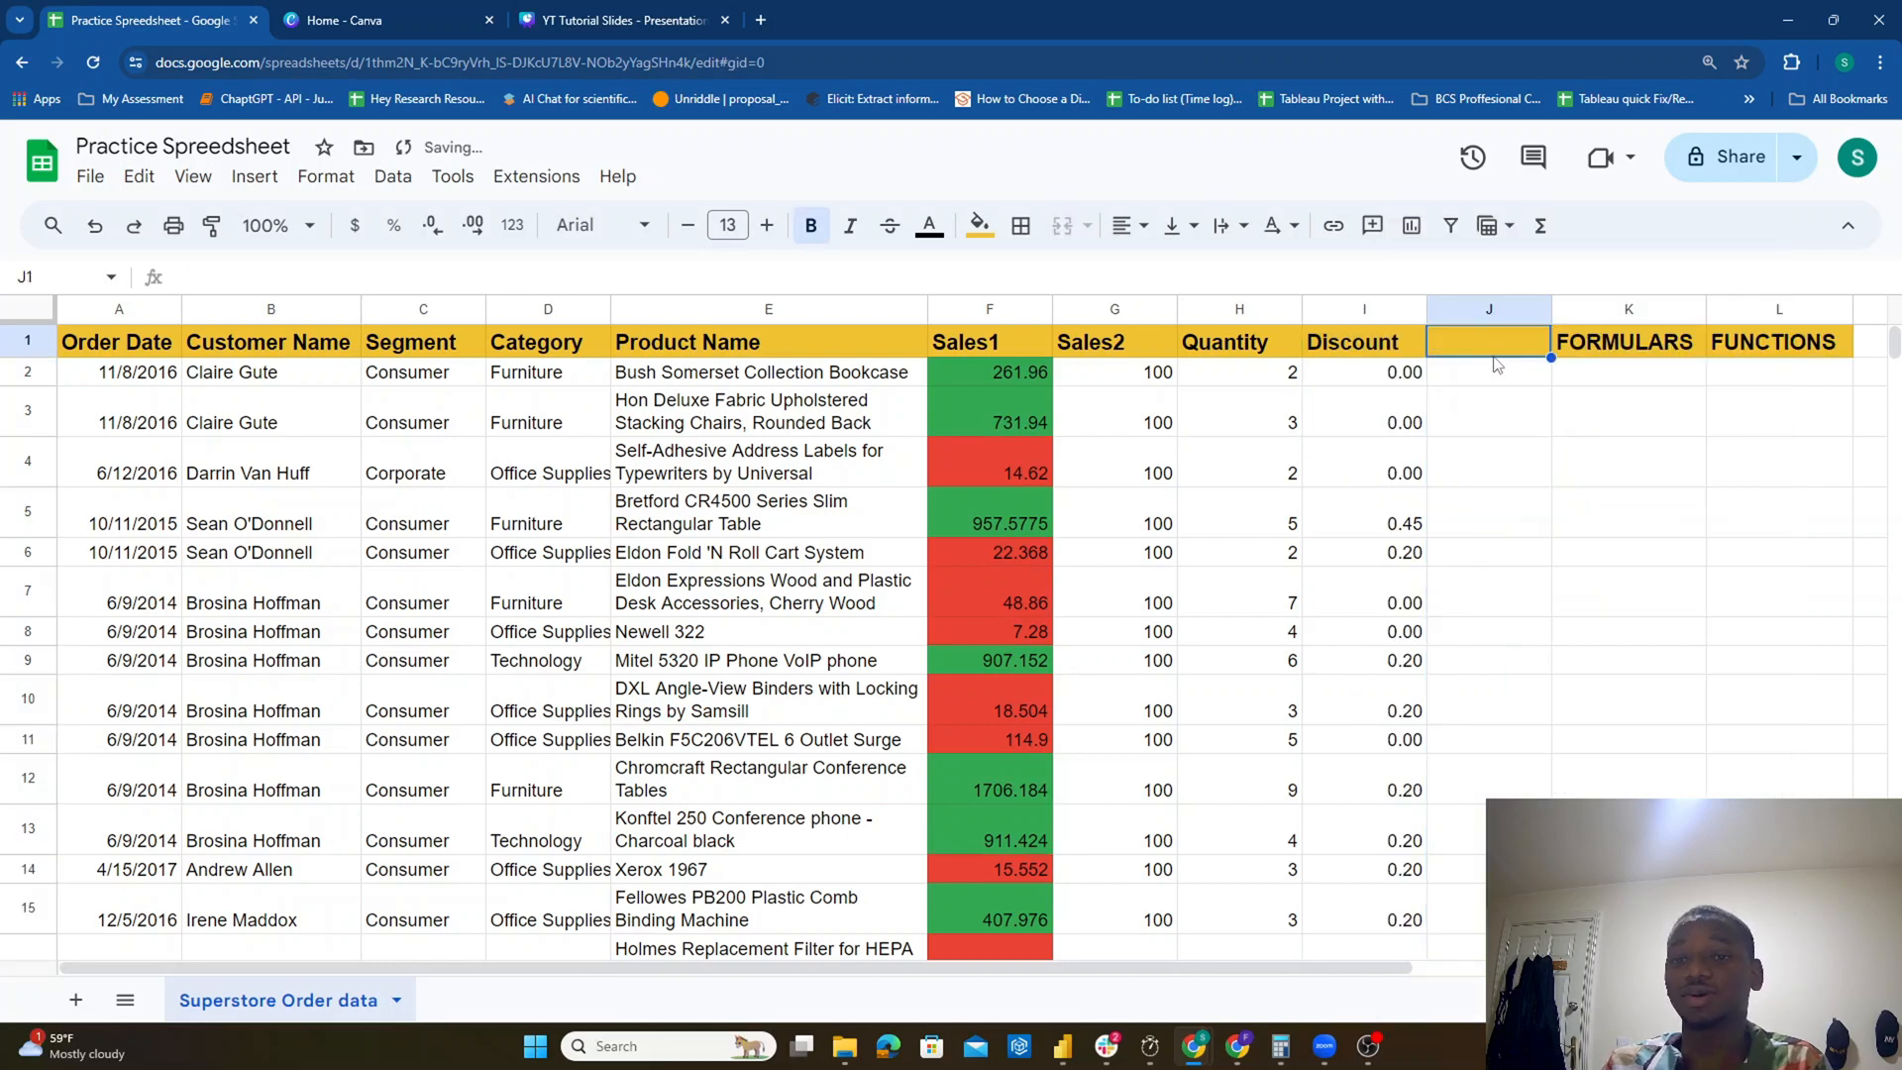
type("Sales")
key("Return")
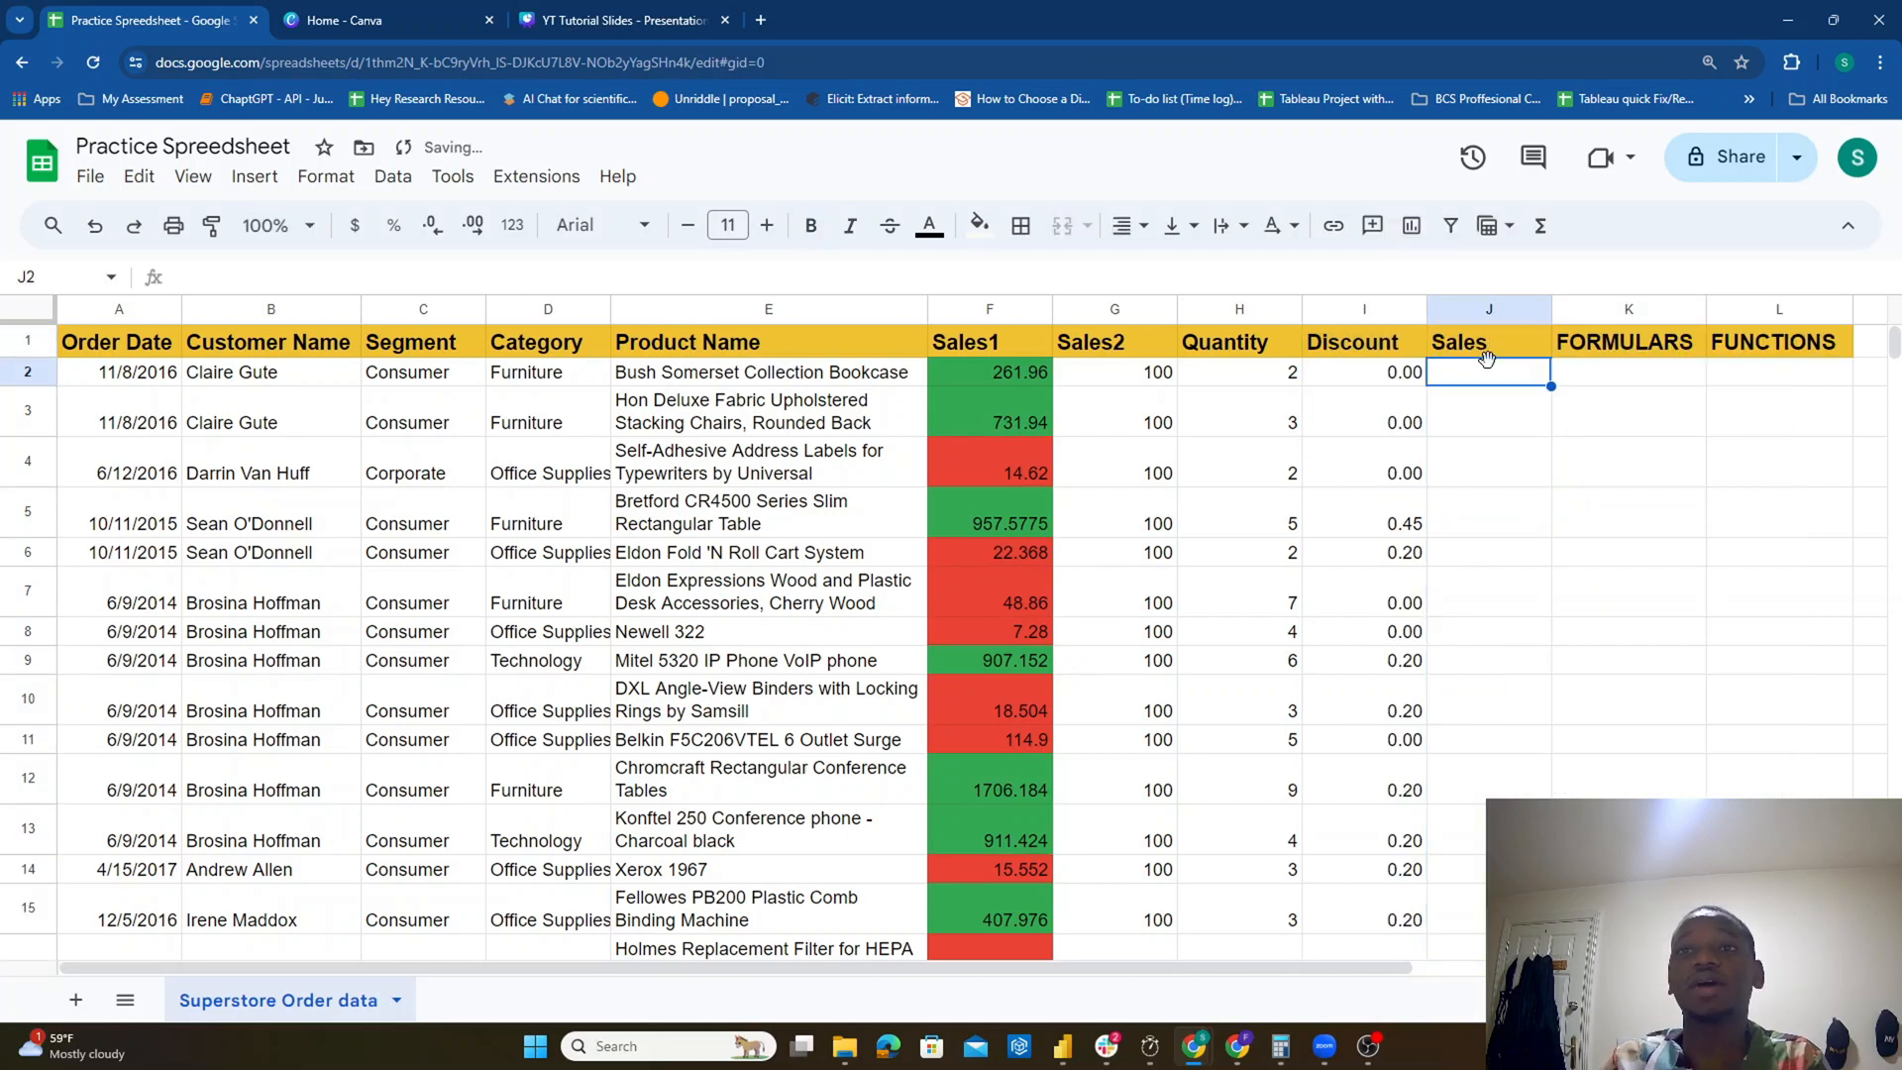
left_click_drag(996, 374, 1090, 379)
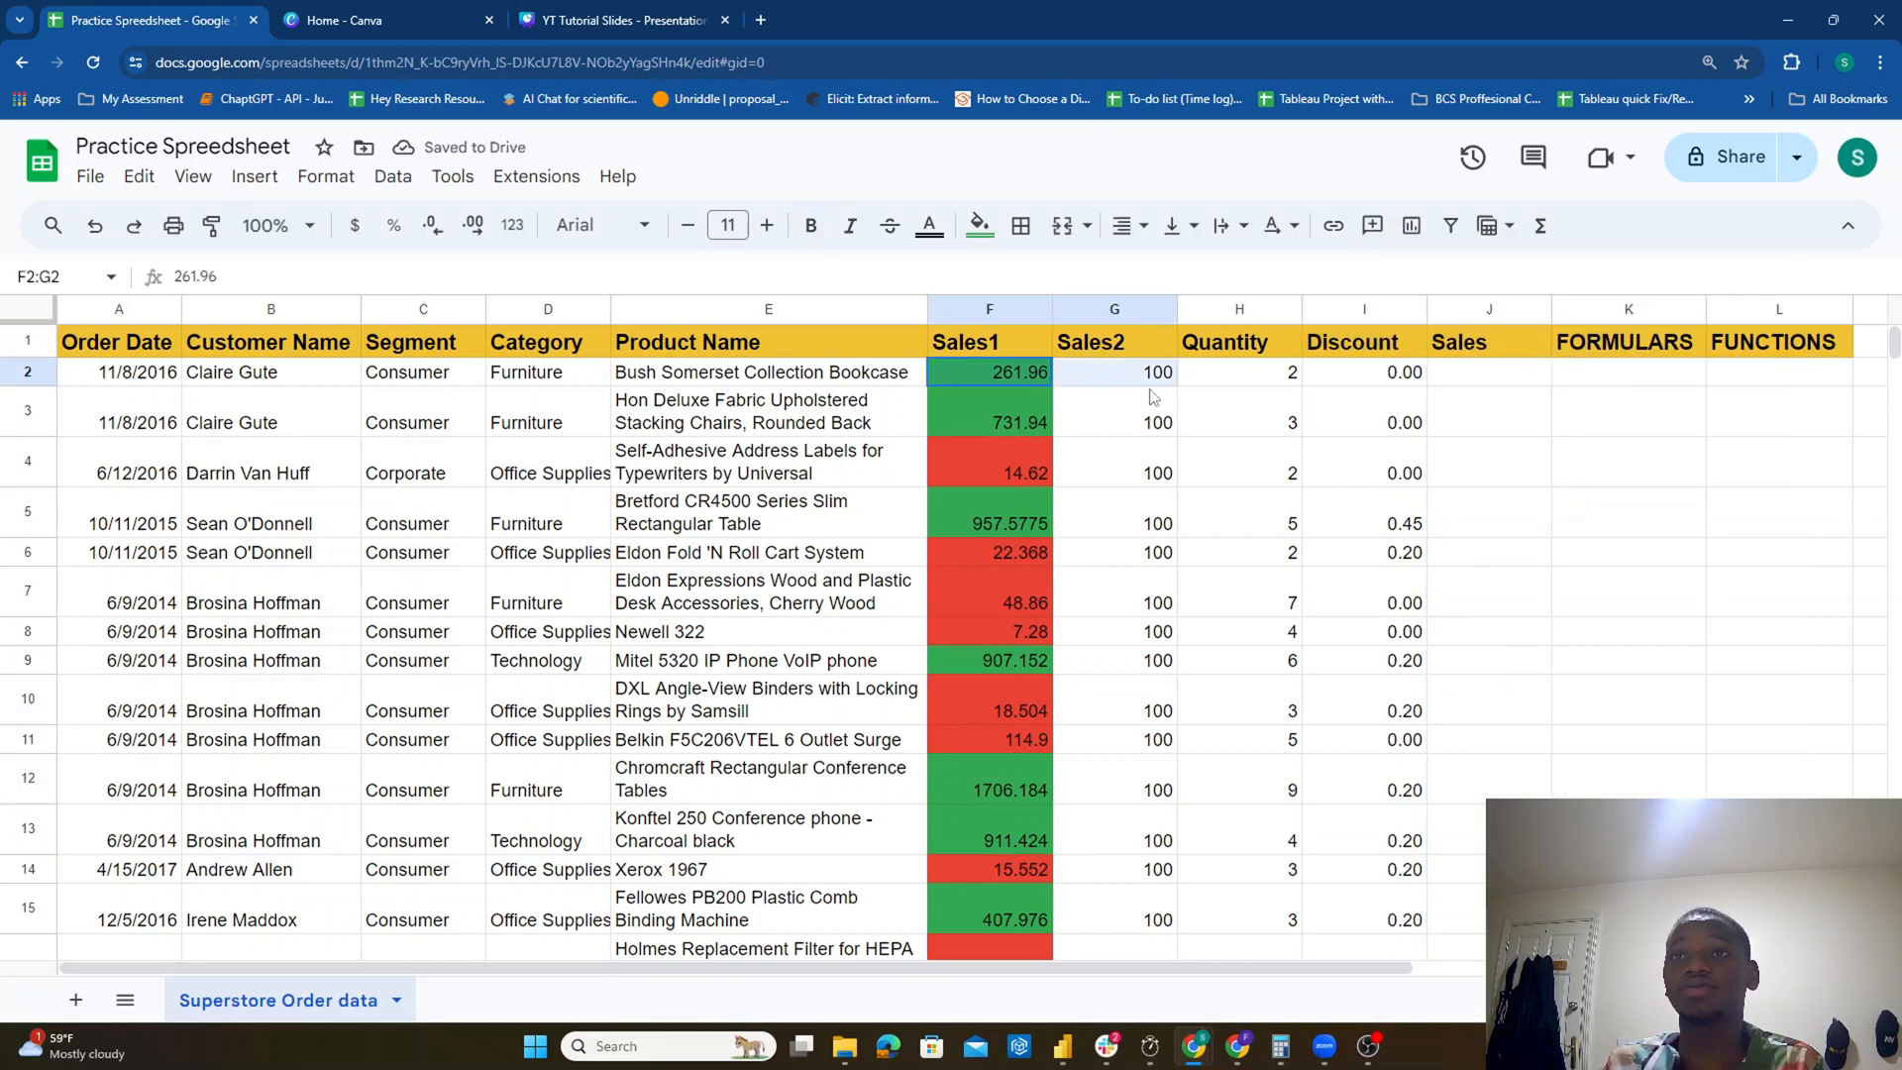
left_click(985, 309)
left_click(1118, 310)
left_click(1014, 313)
left_click(1114, 310)
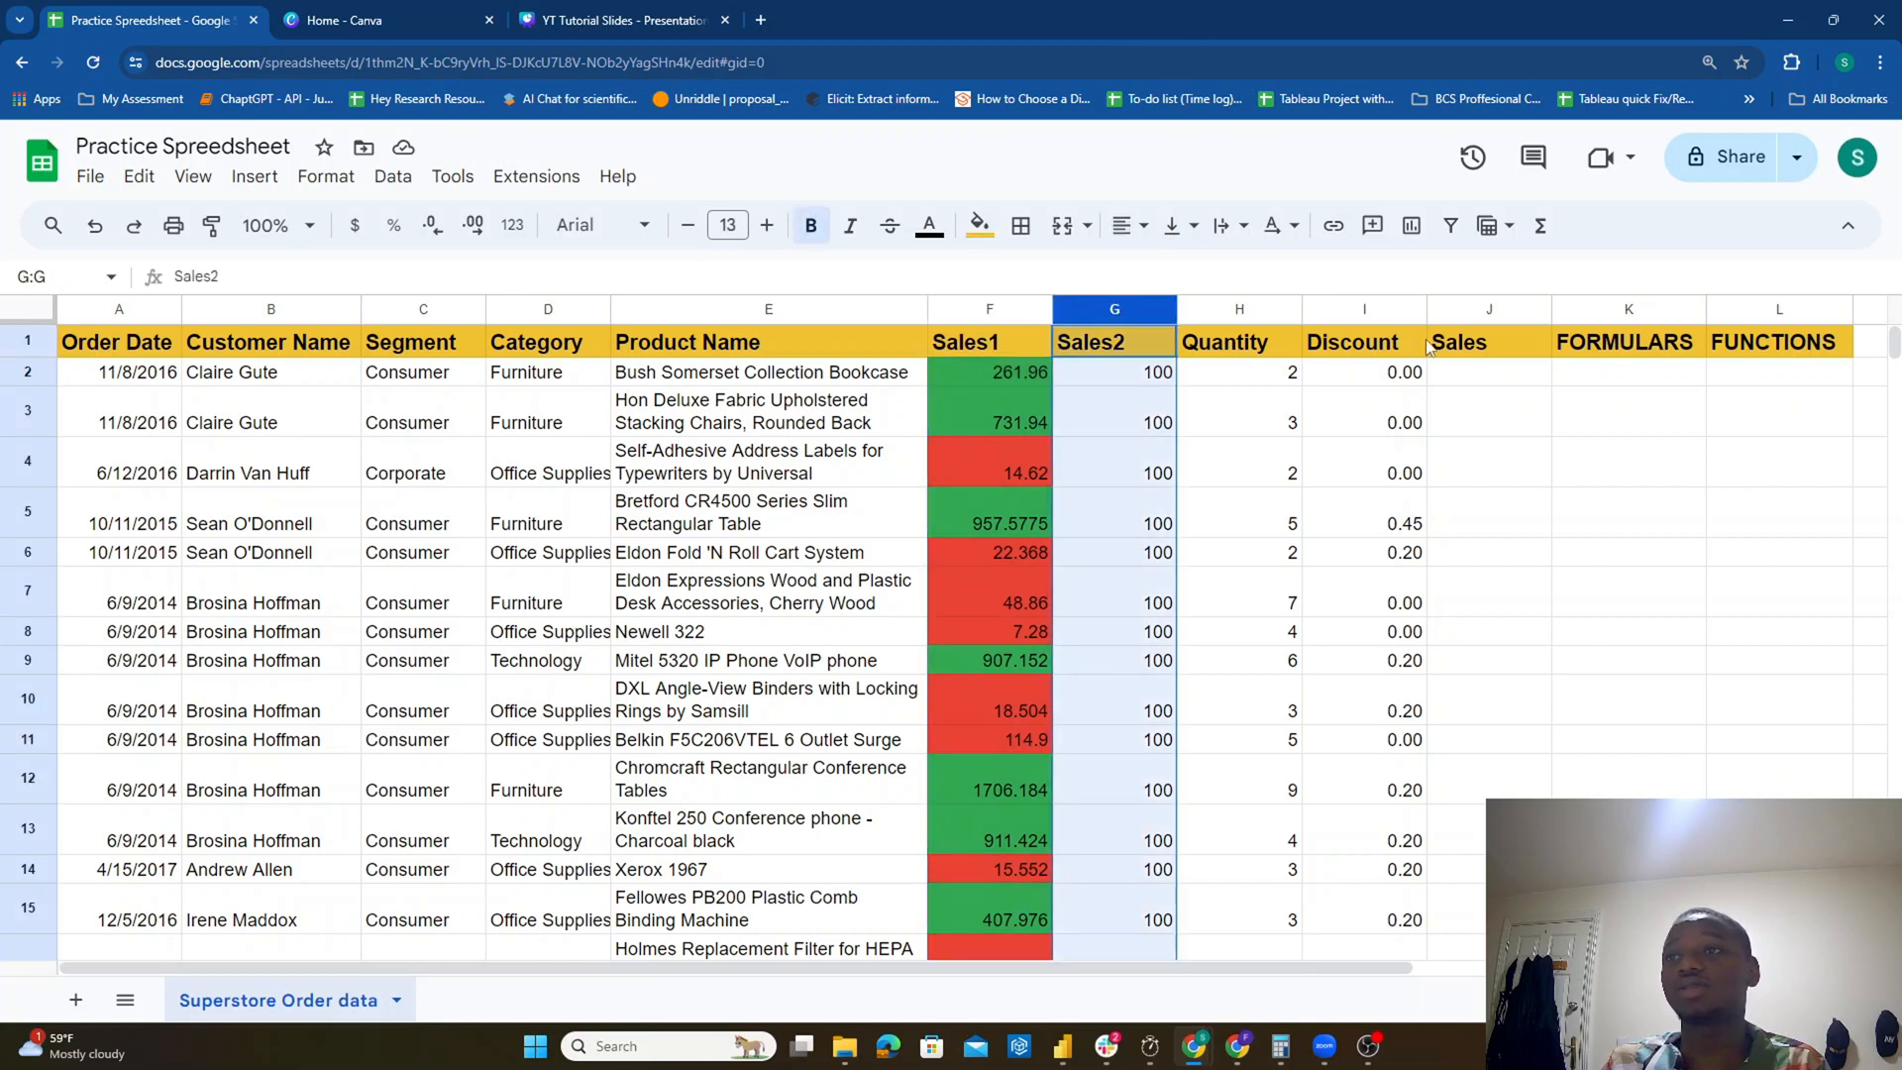
left_click(1486, 373)
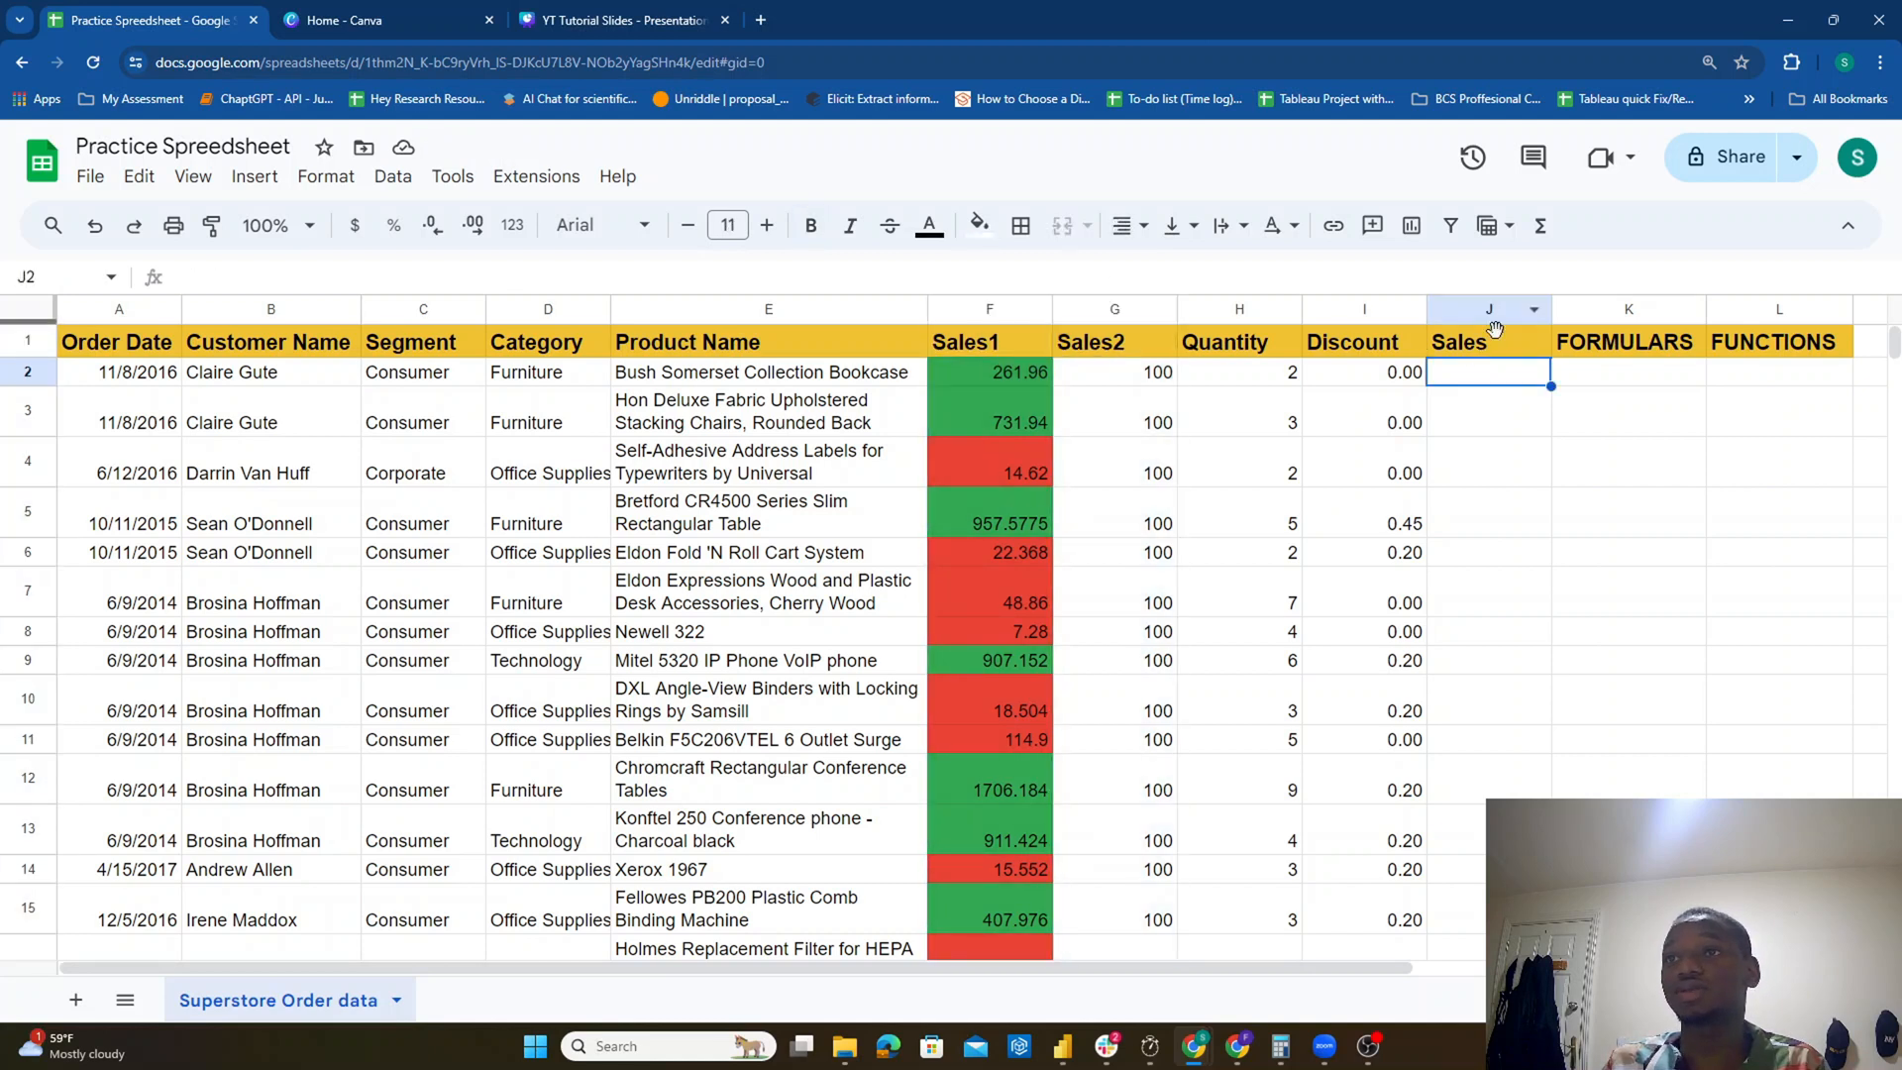
double_click(1512, 372)
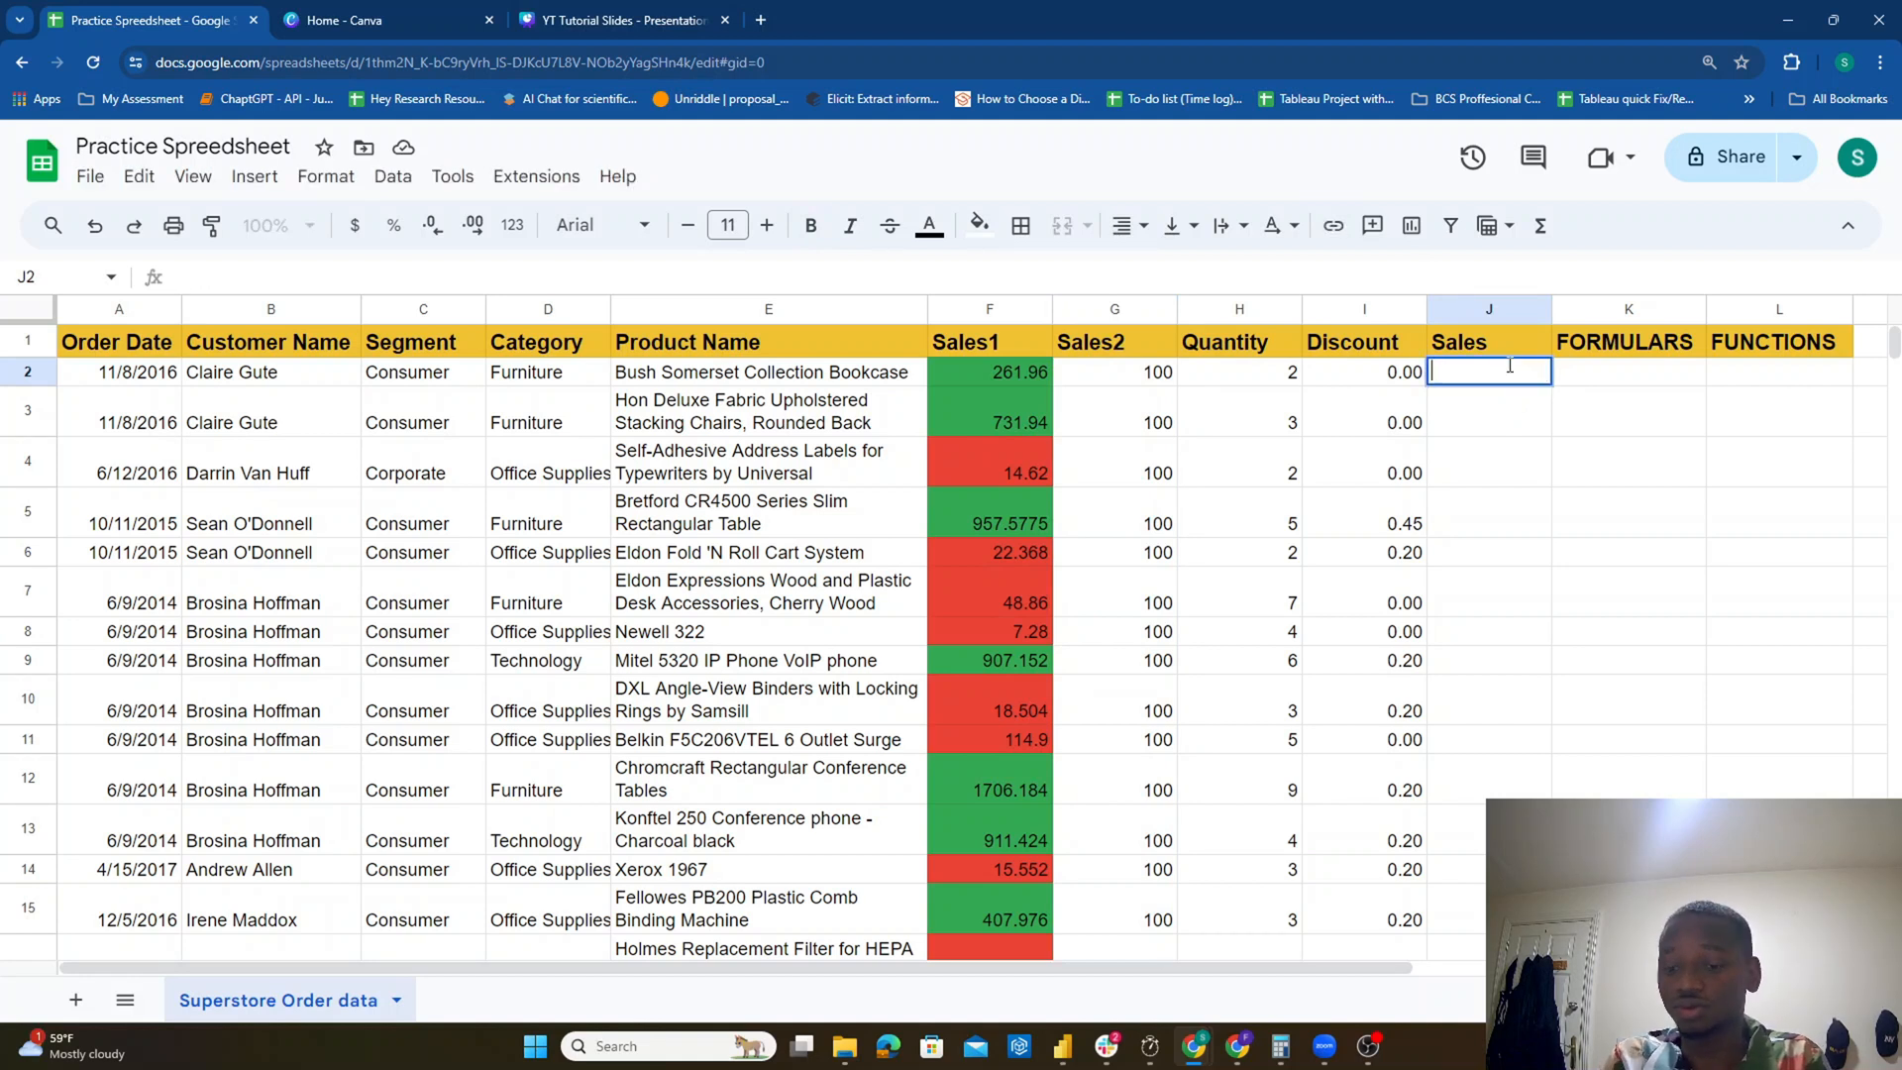
type("=")
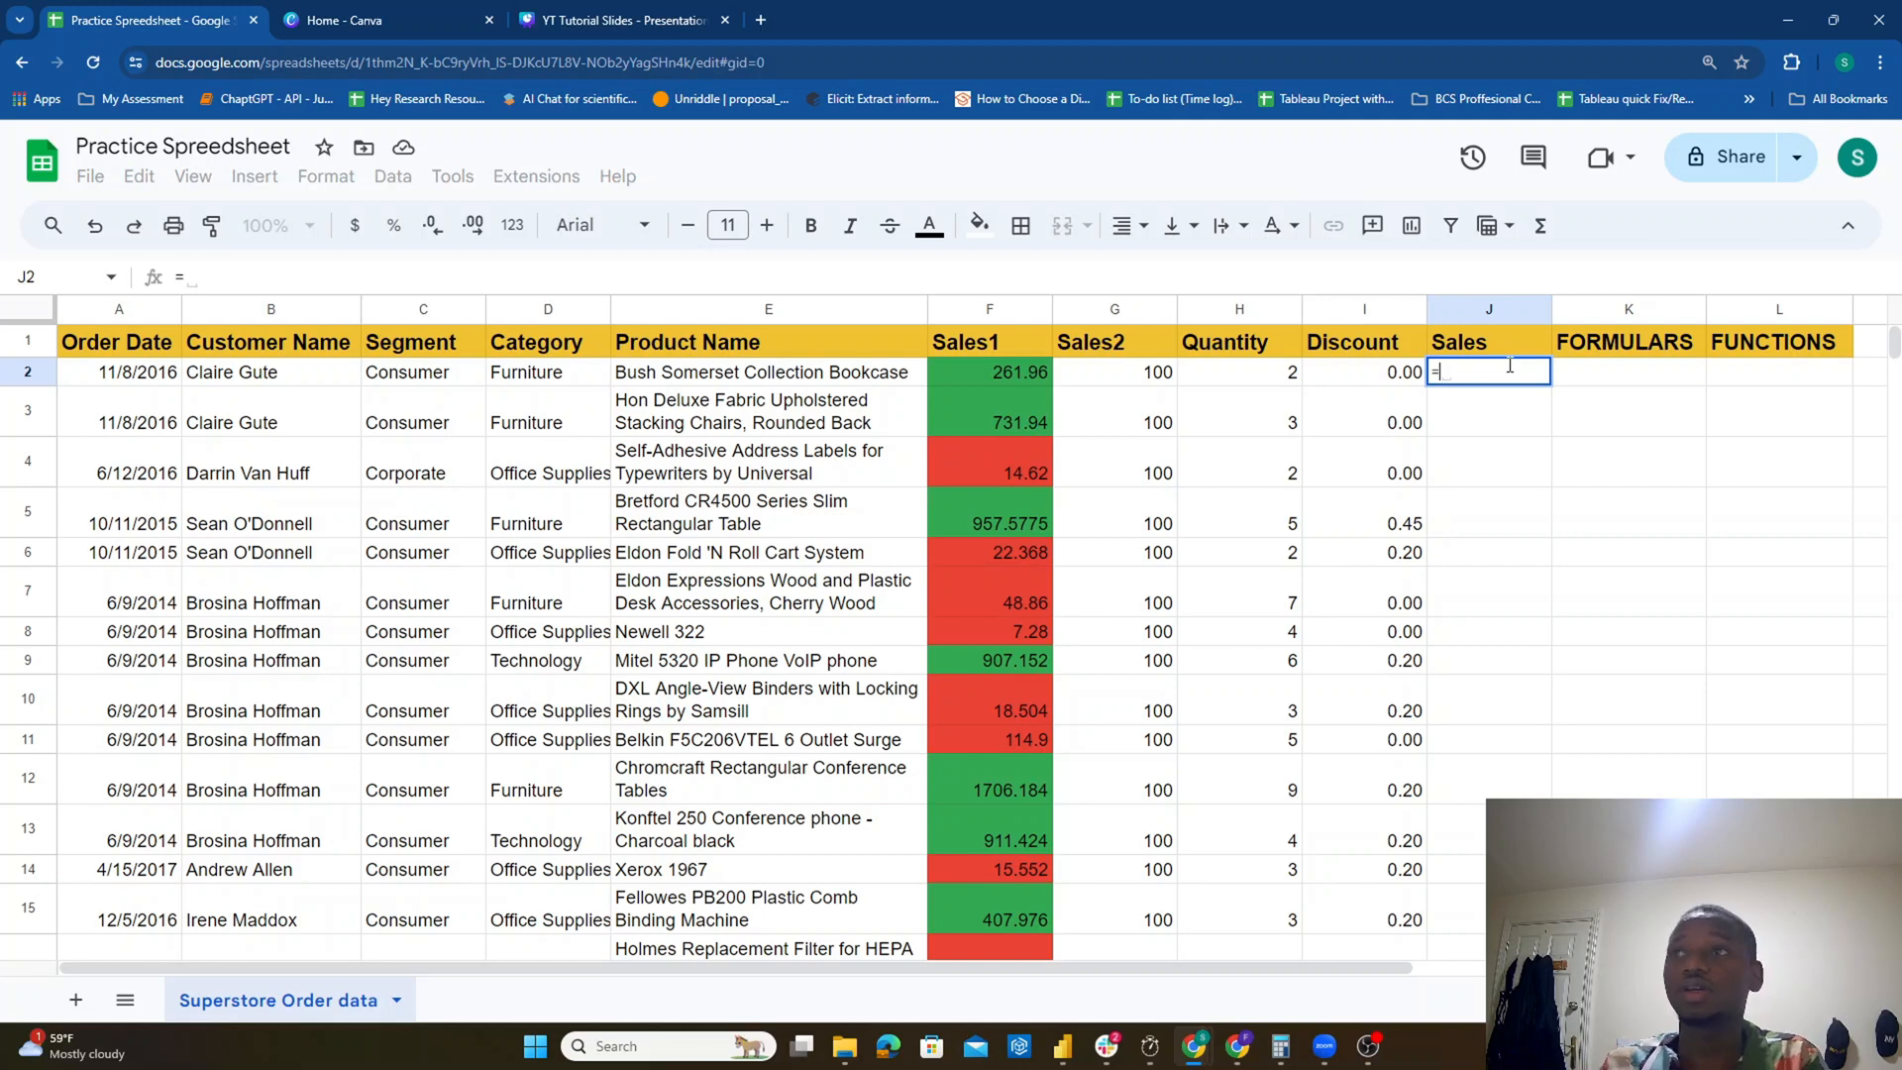
Step: Add the Sales1 and Sales2 values for row 2 in J2 with the formula =F2+G2
left_click(1880, 61)
left_click(1826, 447)
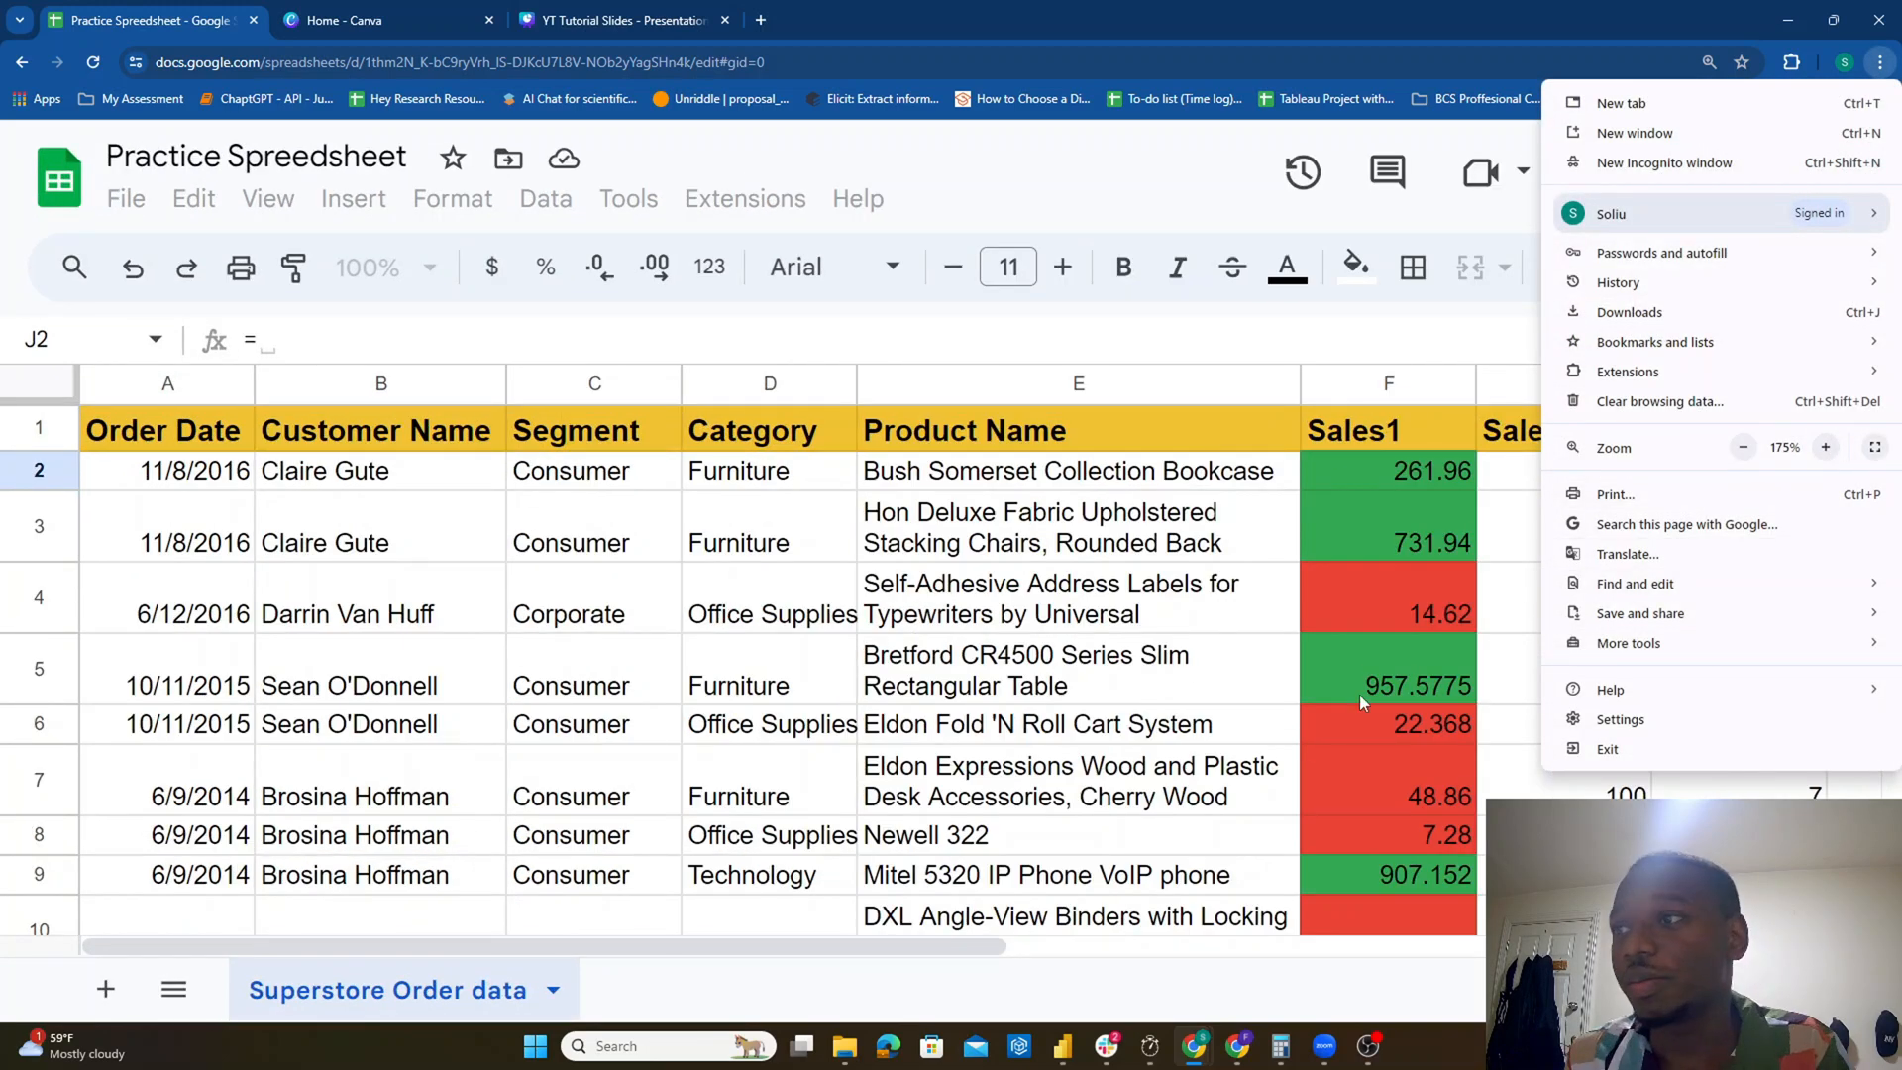
left_click_drag(338, 951, 913, 892)
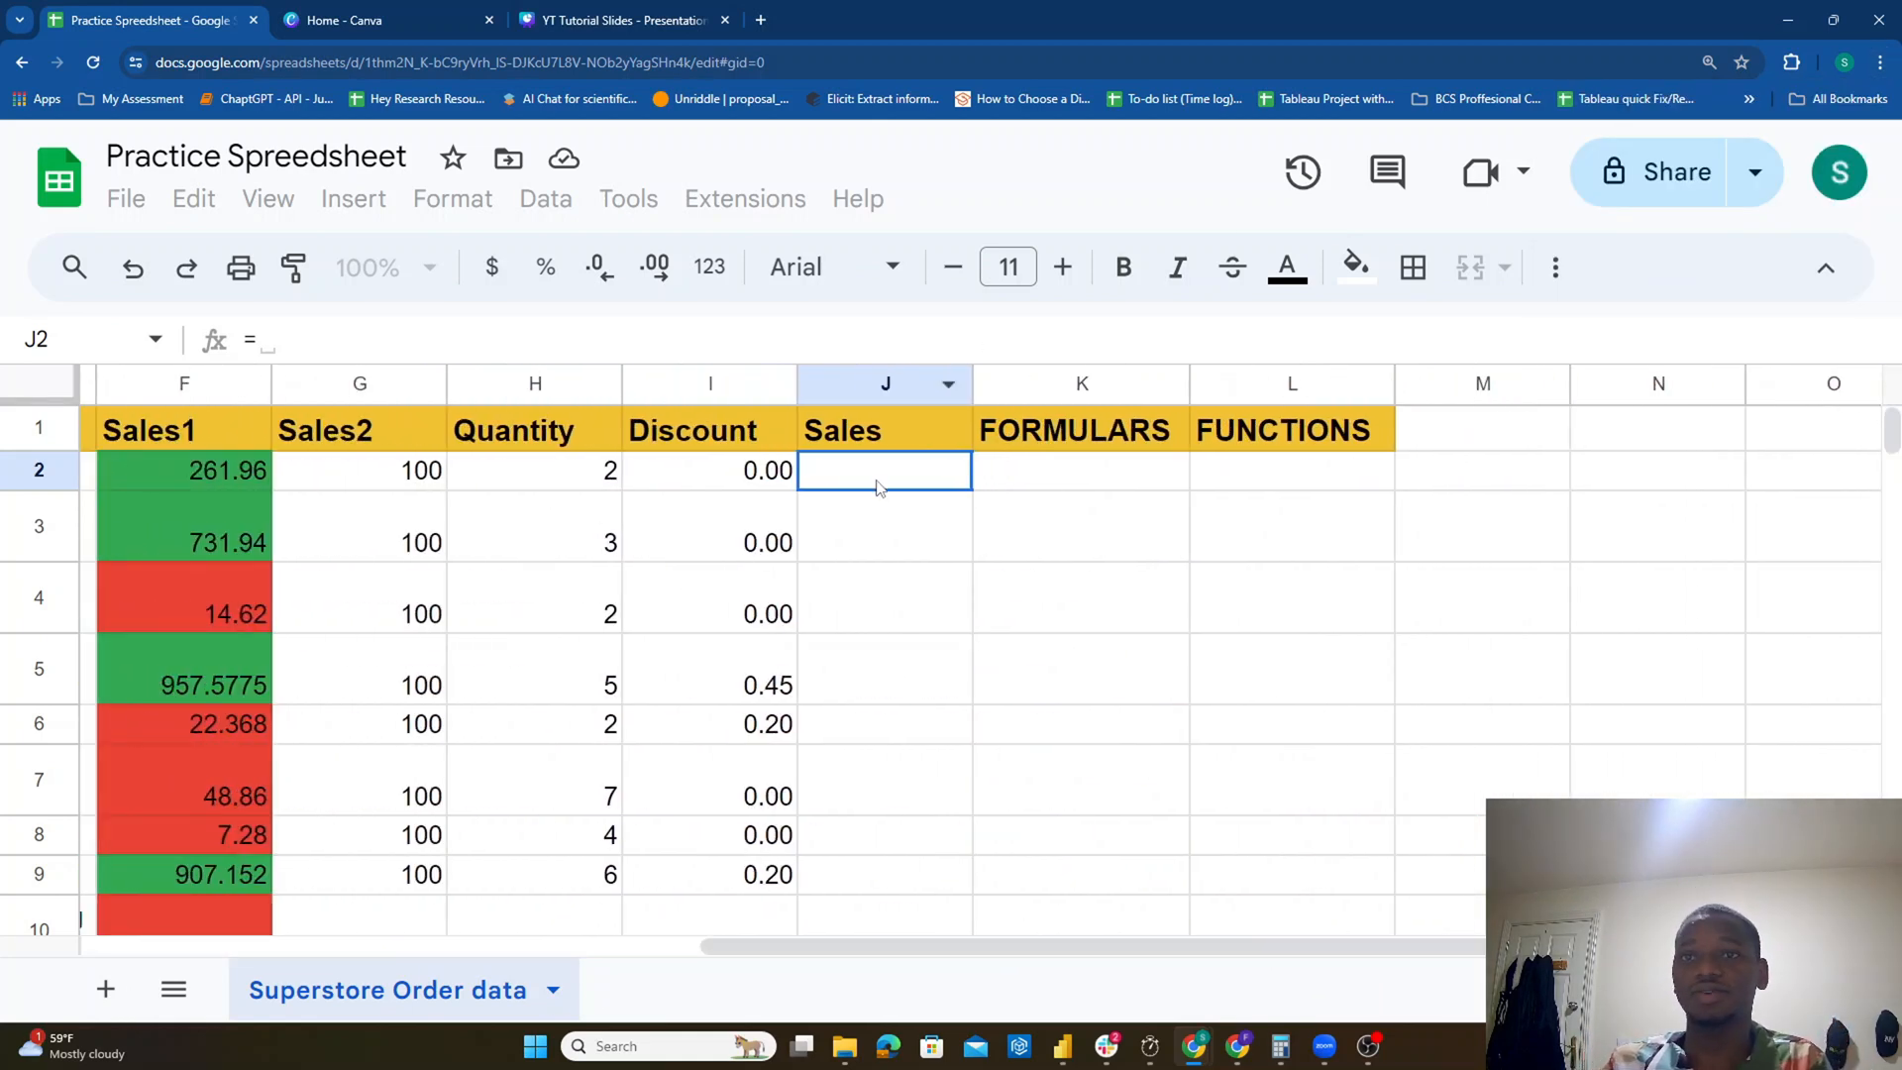
key("Escape")
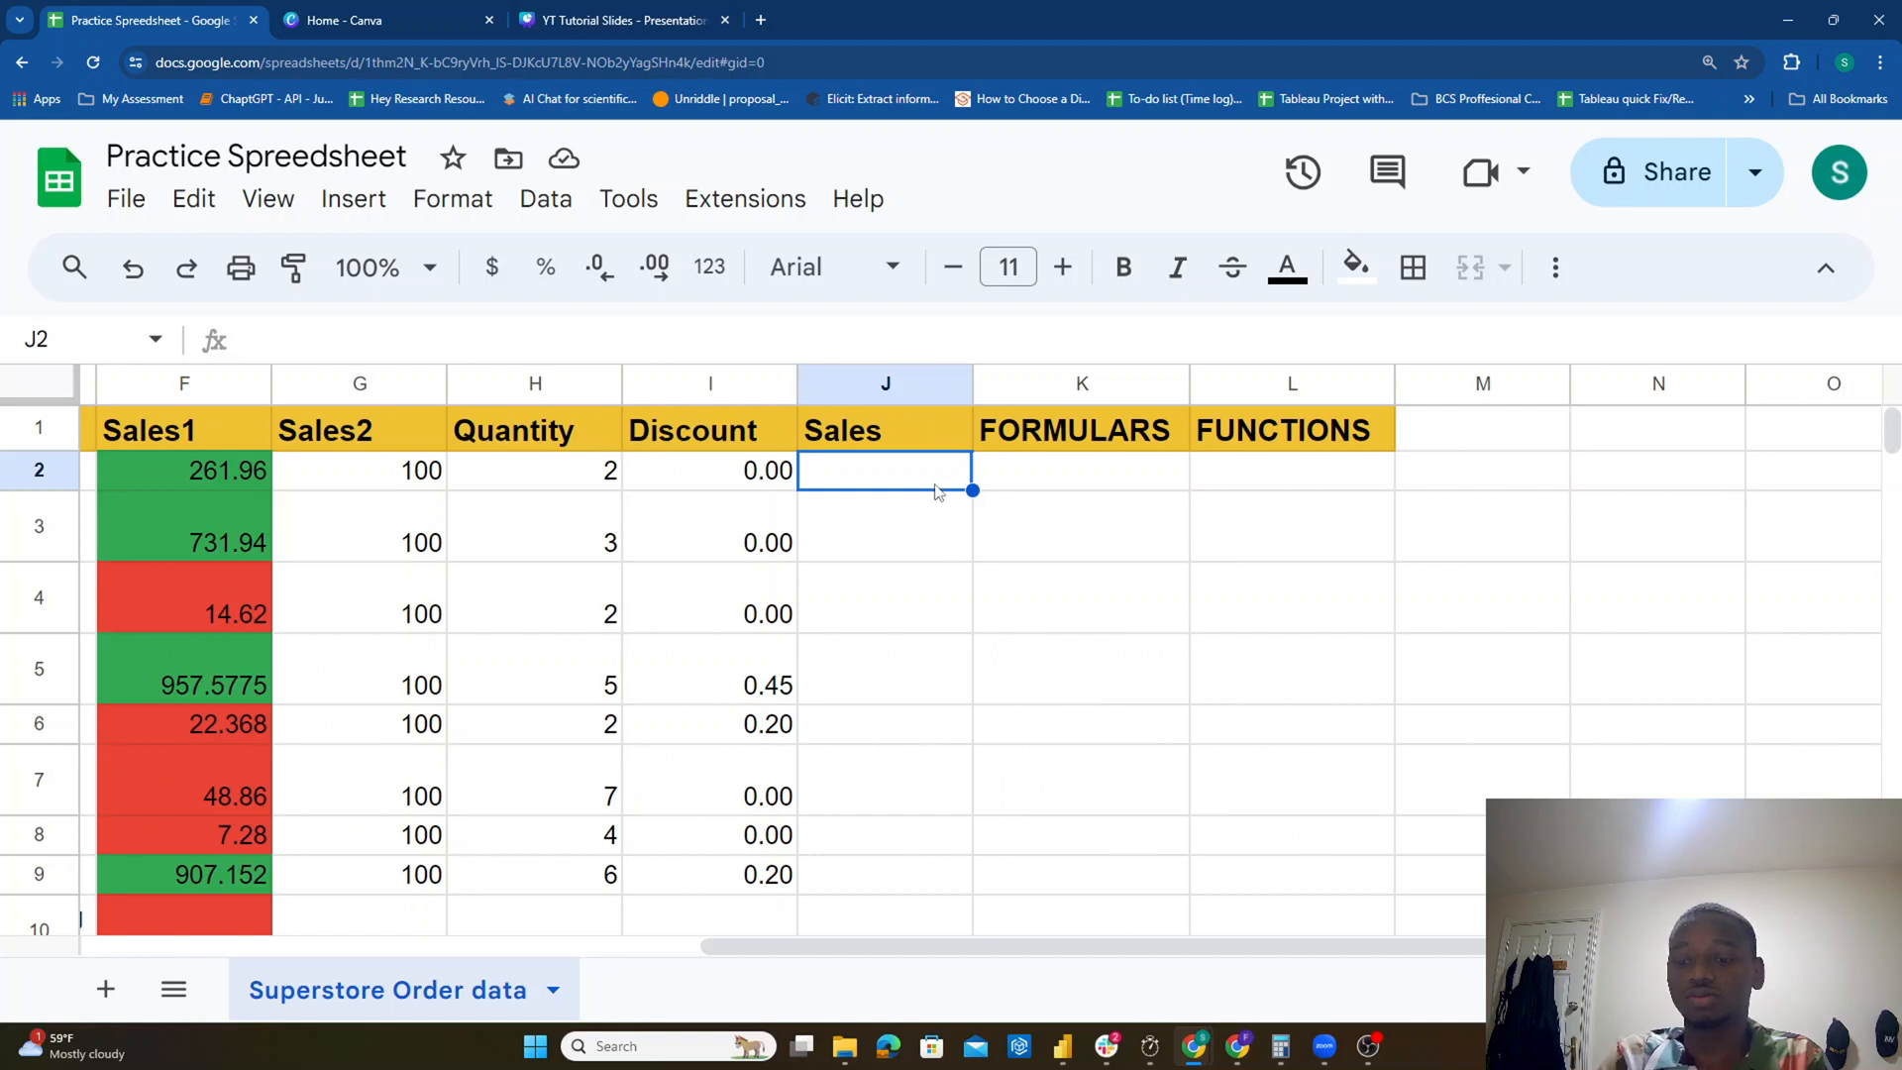
type("=")
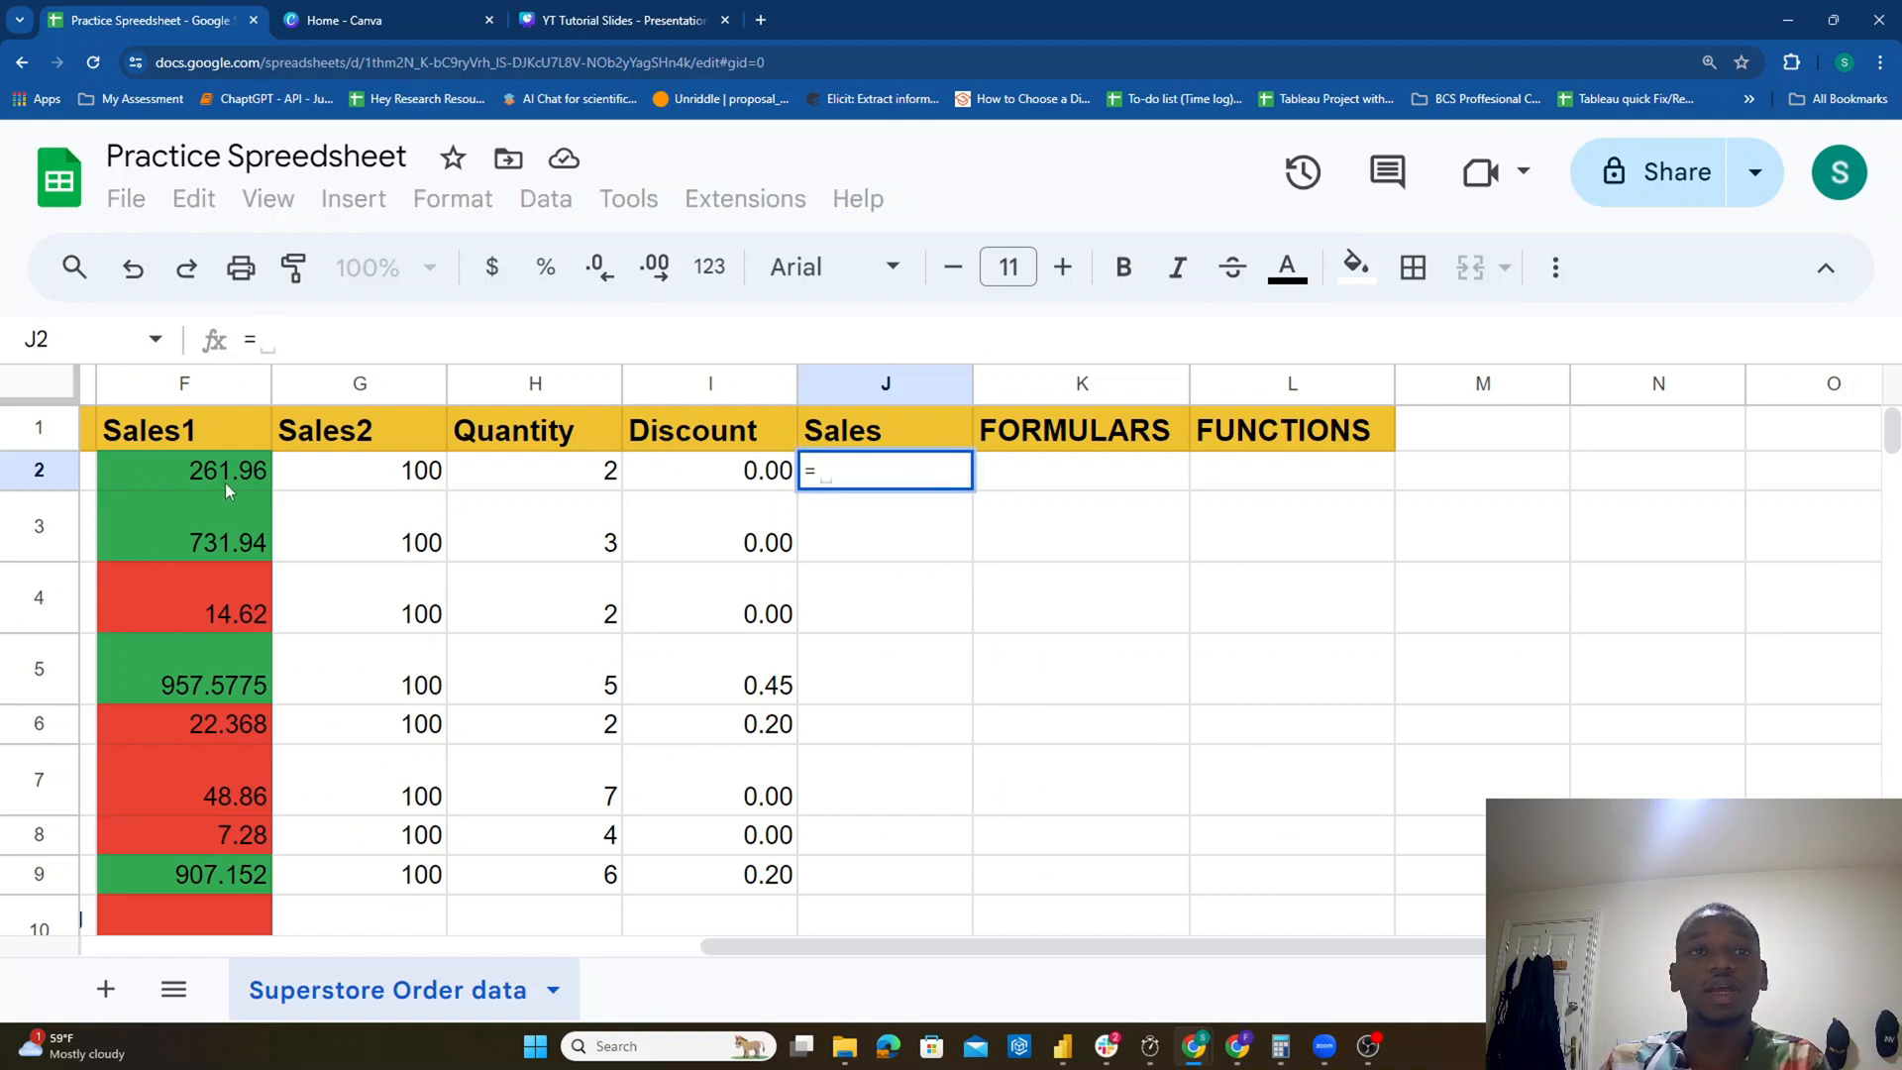
left_click(198, 477)
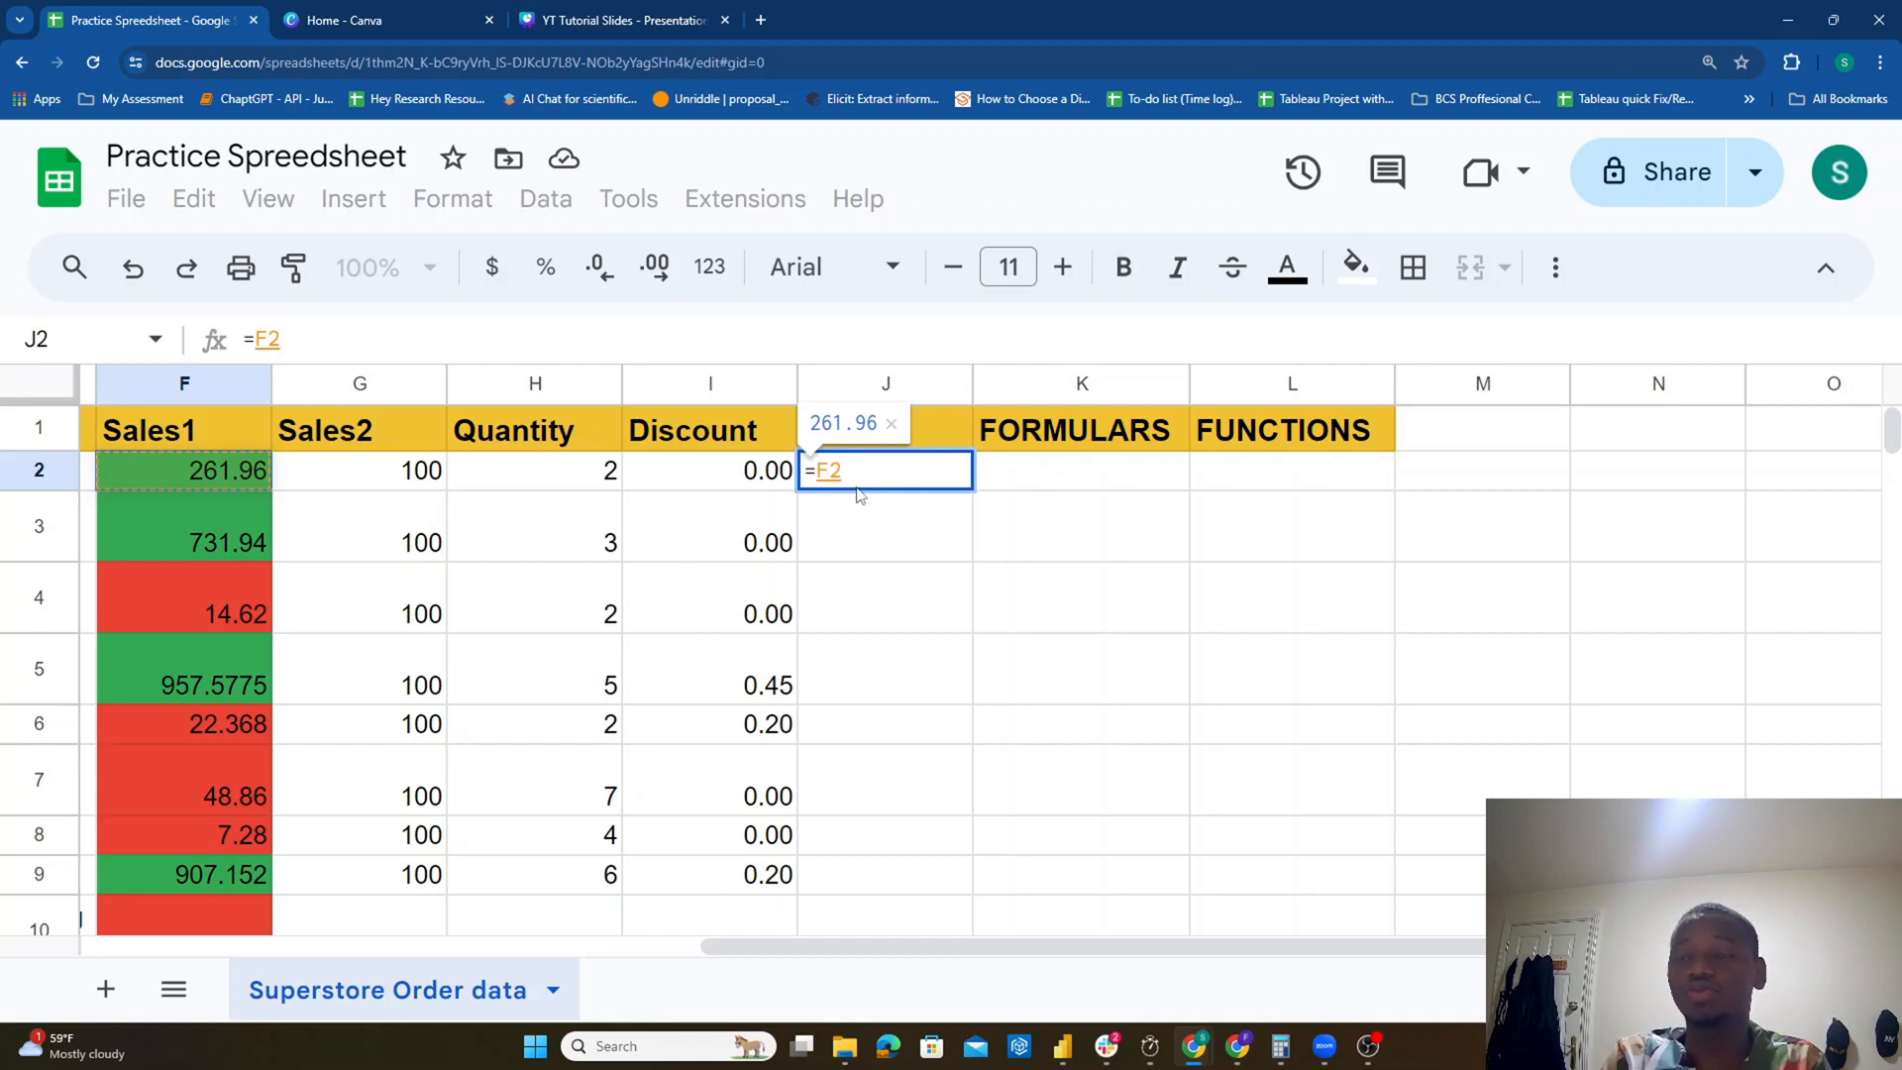
type("+")
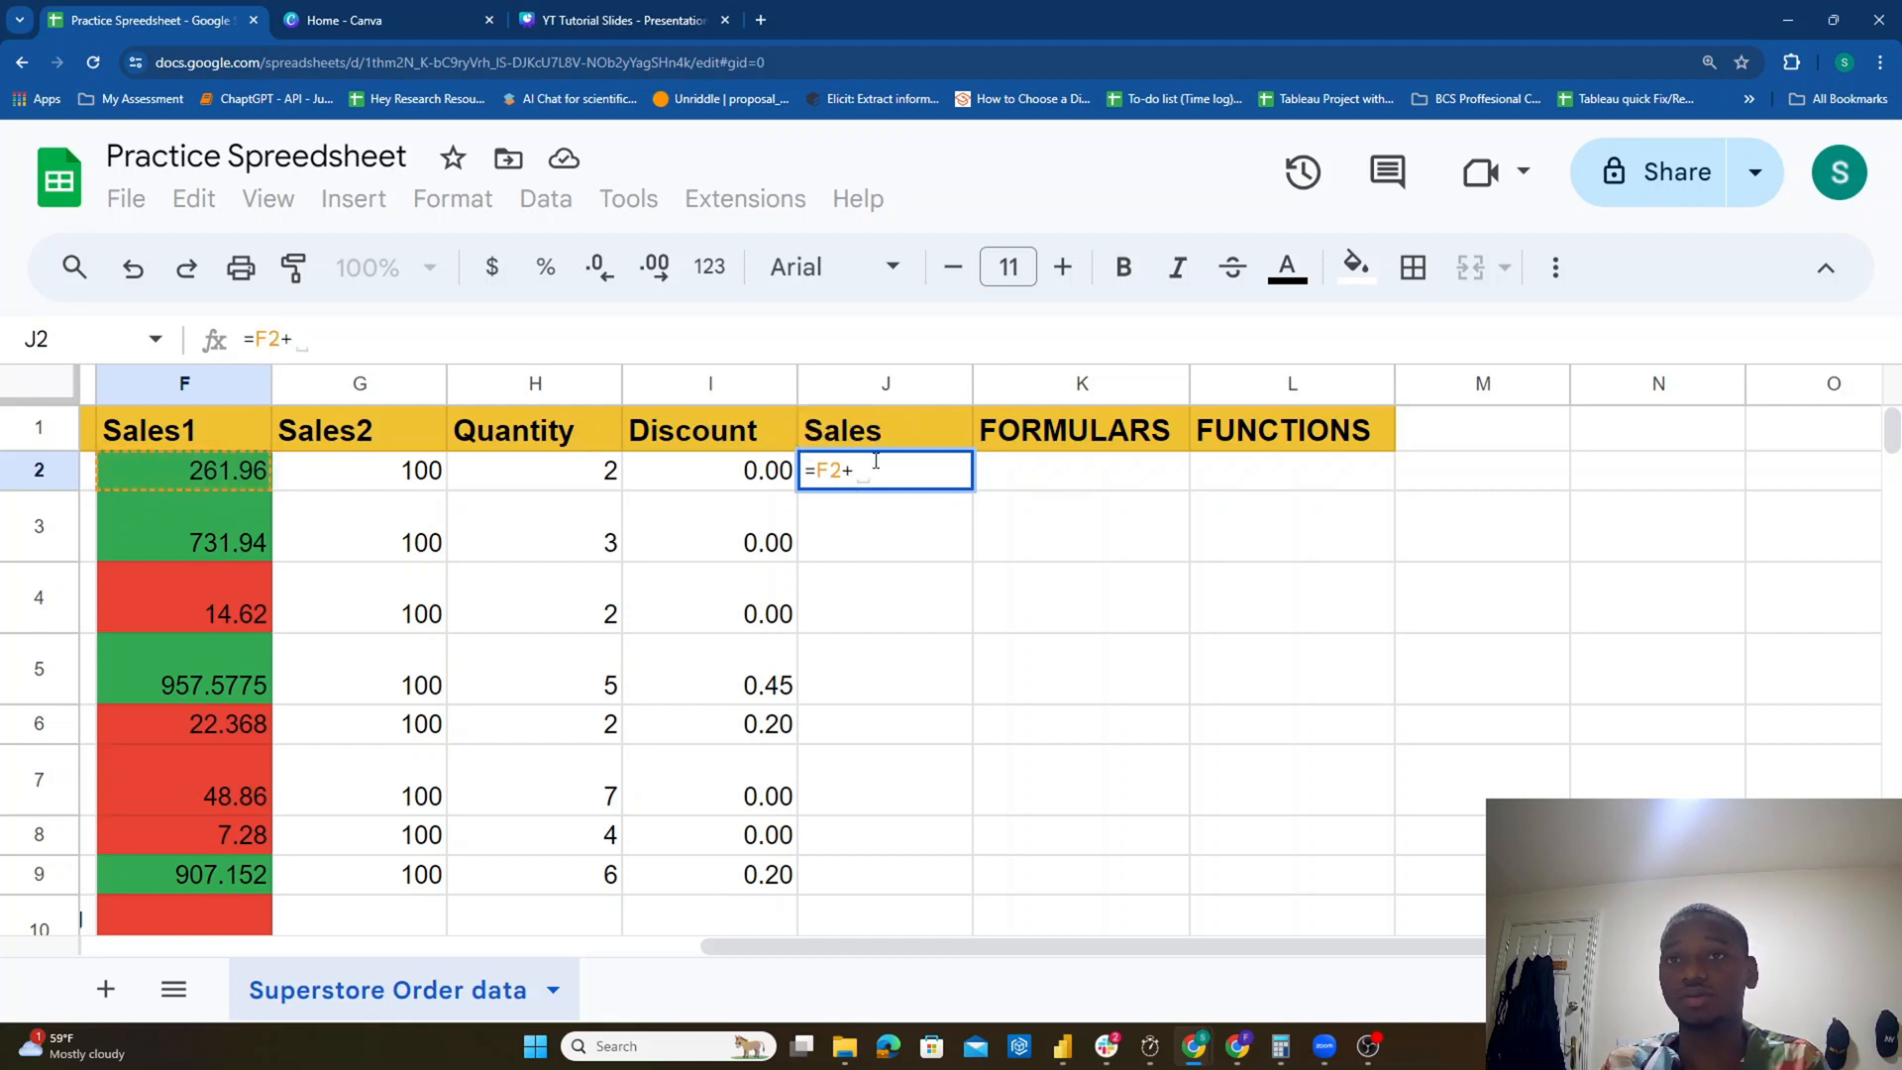
left_click(422, 482)
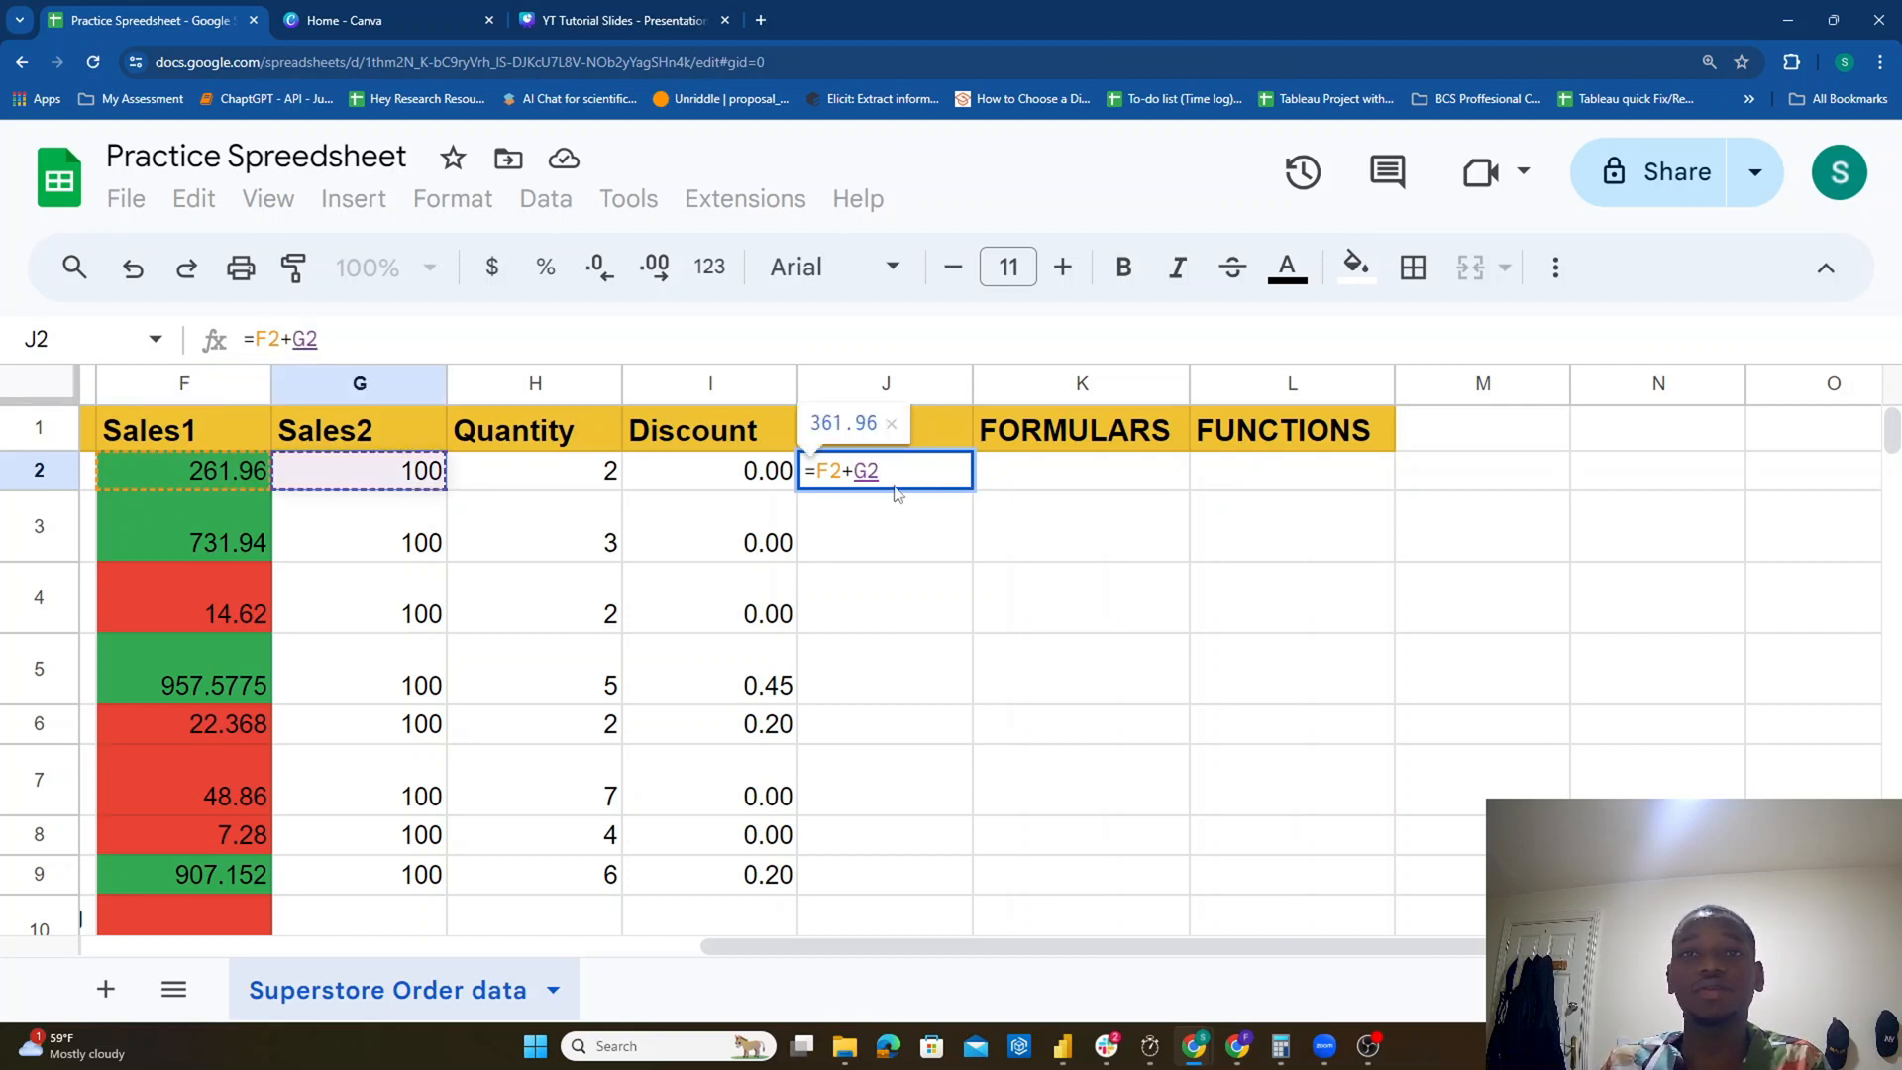
key("Return")
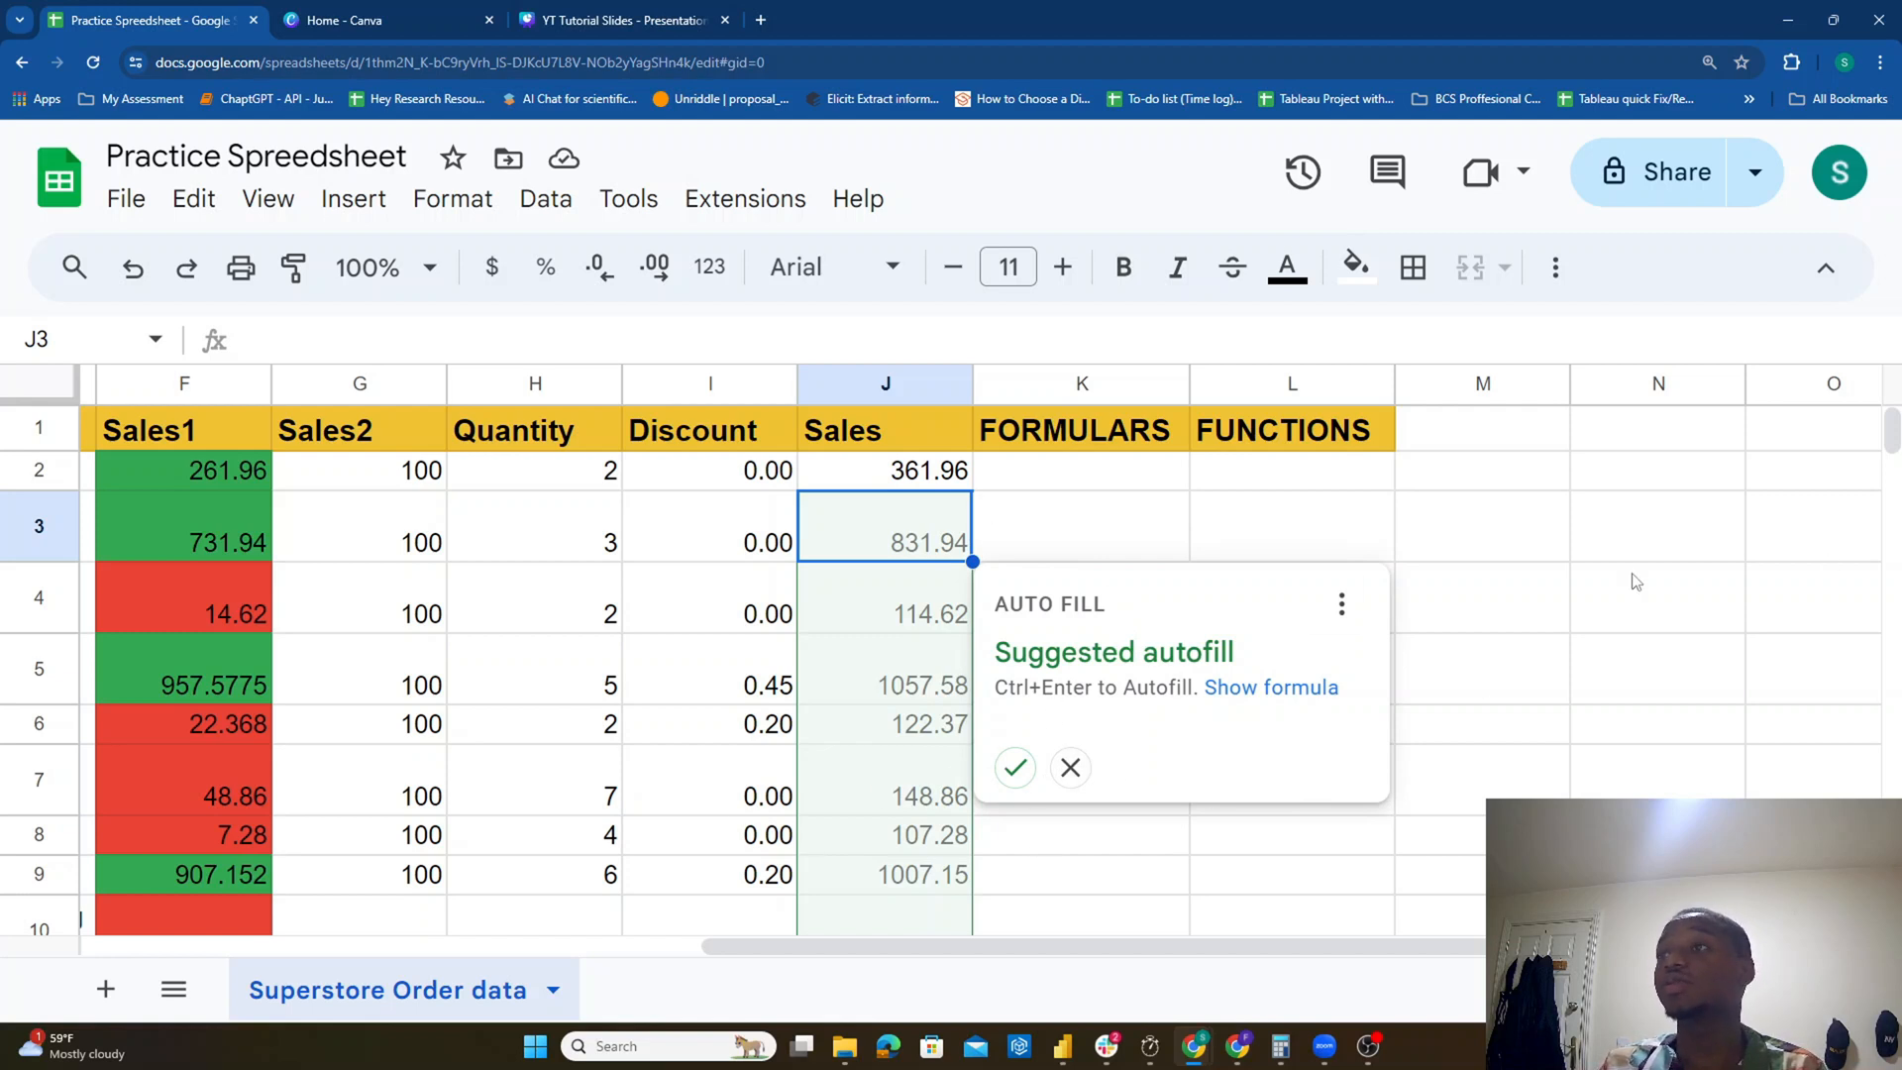
Step: Review the suggested autofill down the Sales column and reject it
scroll(1055, 699, "down", 20)
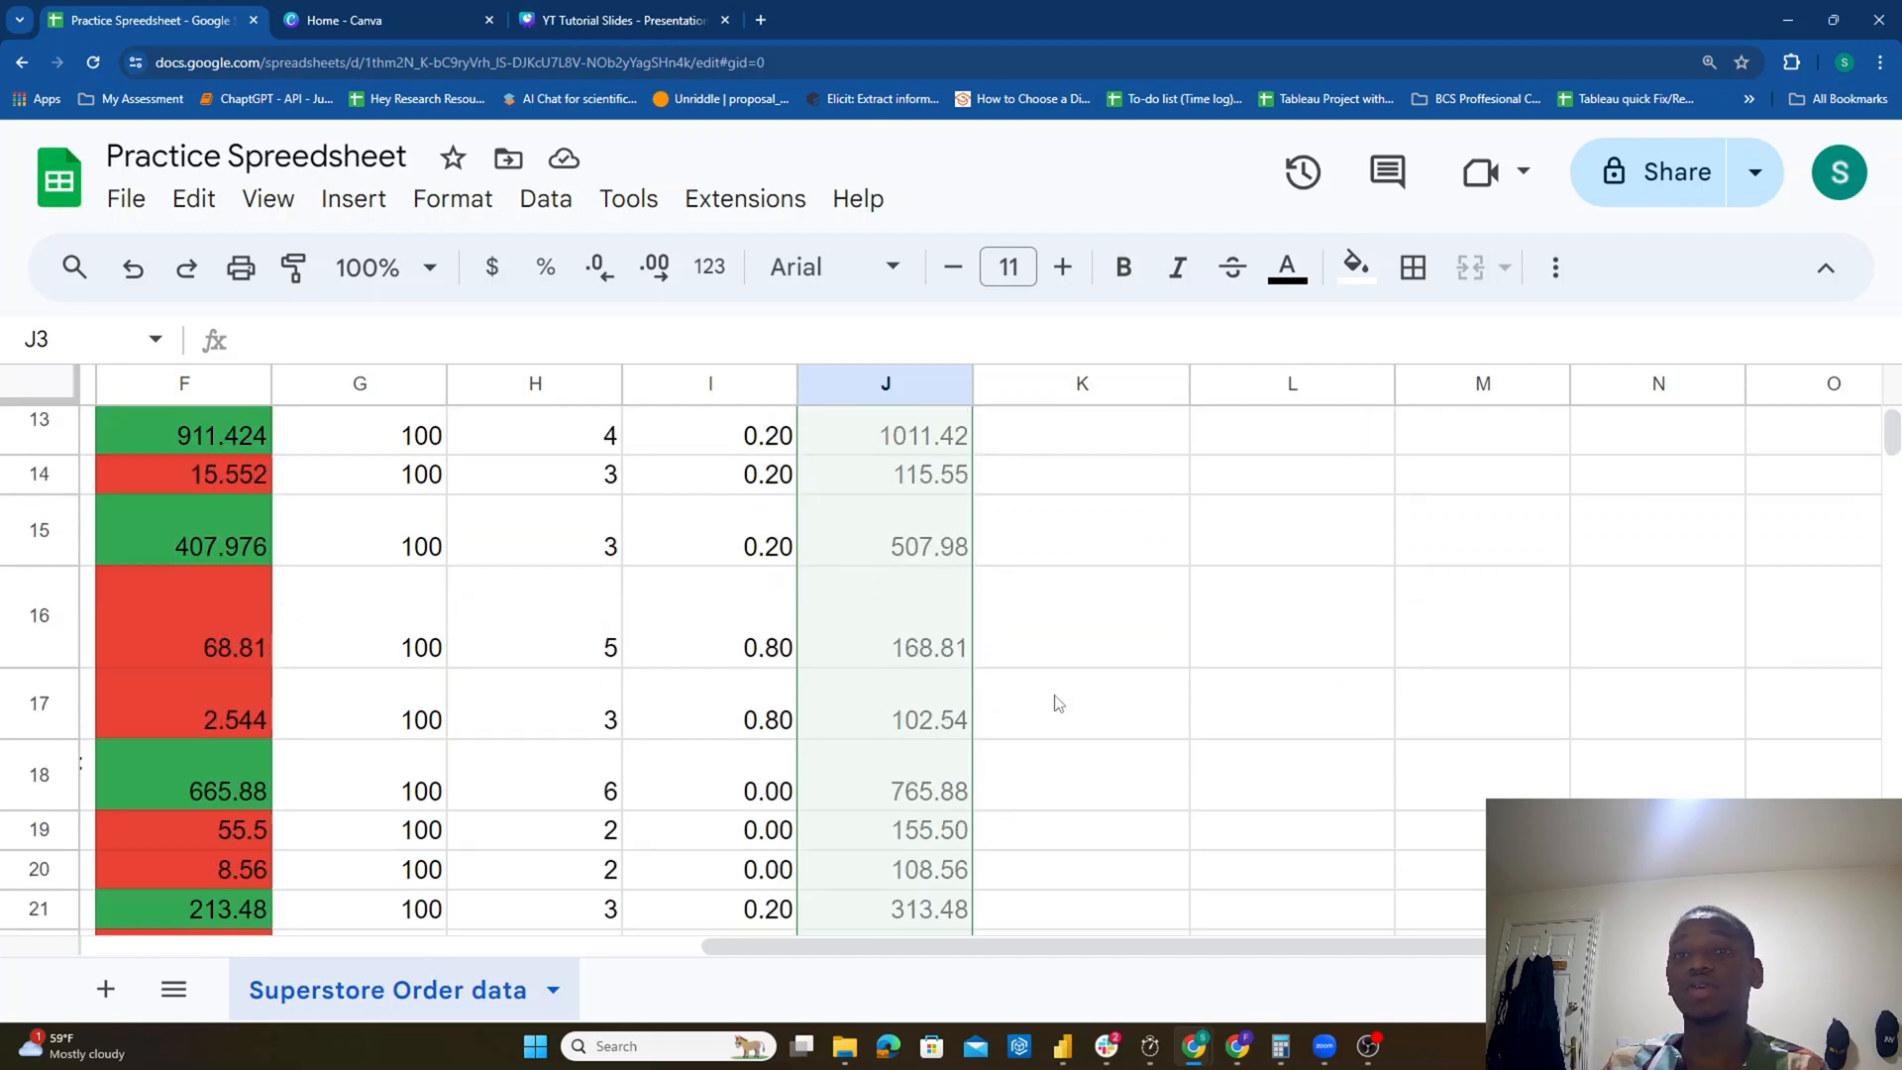
scroll(1052, 701, "down", 6)
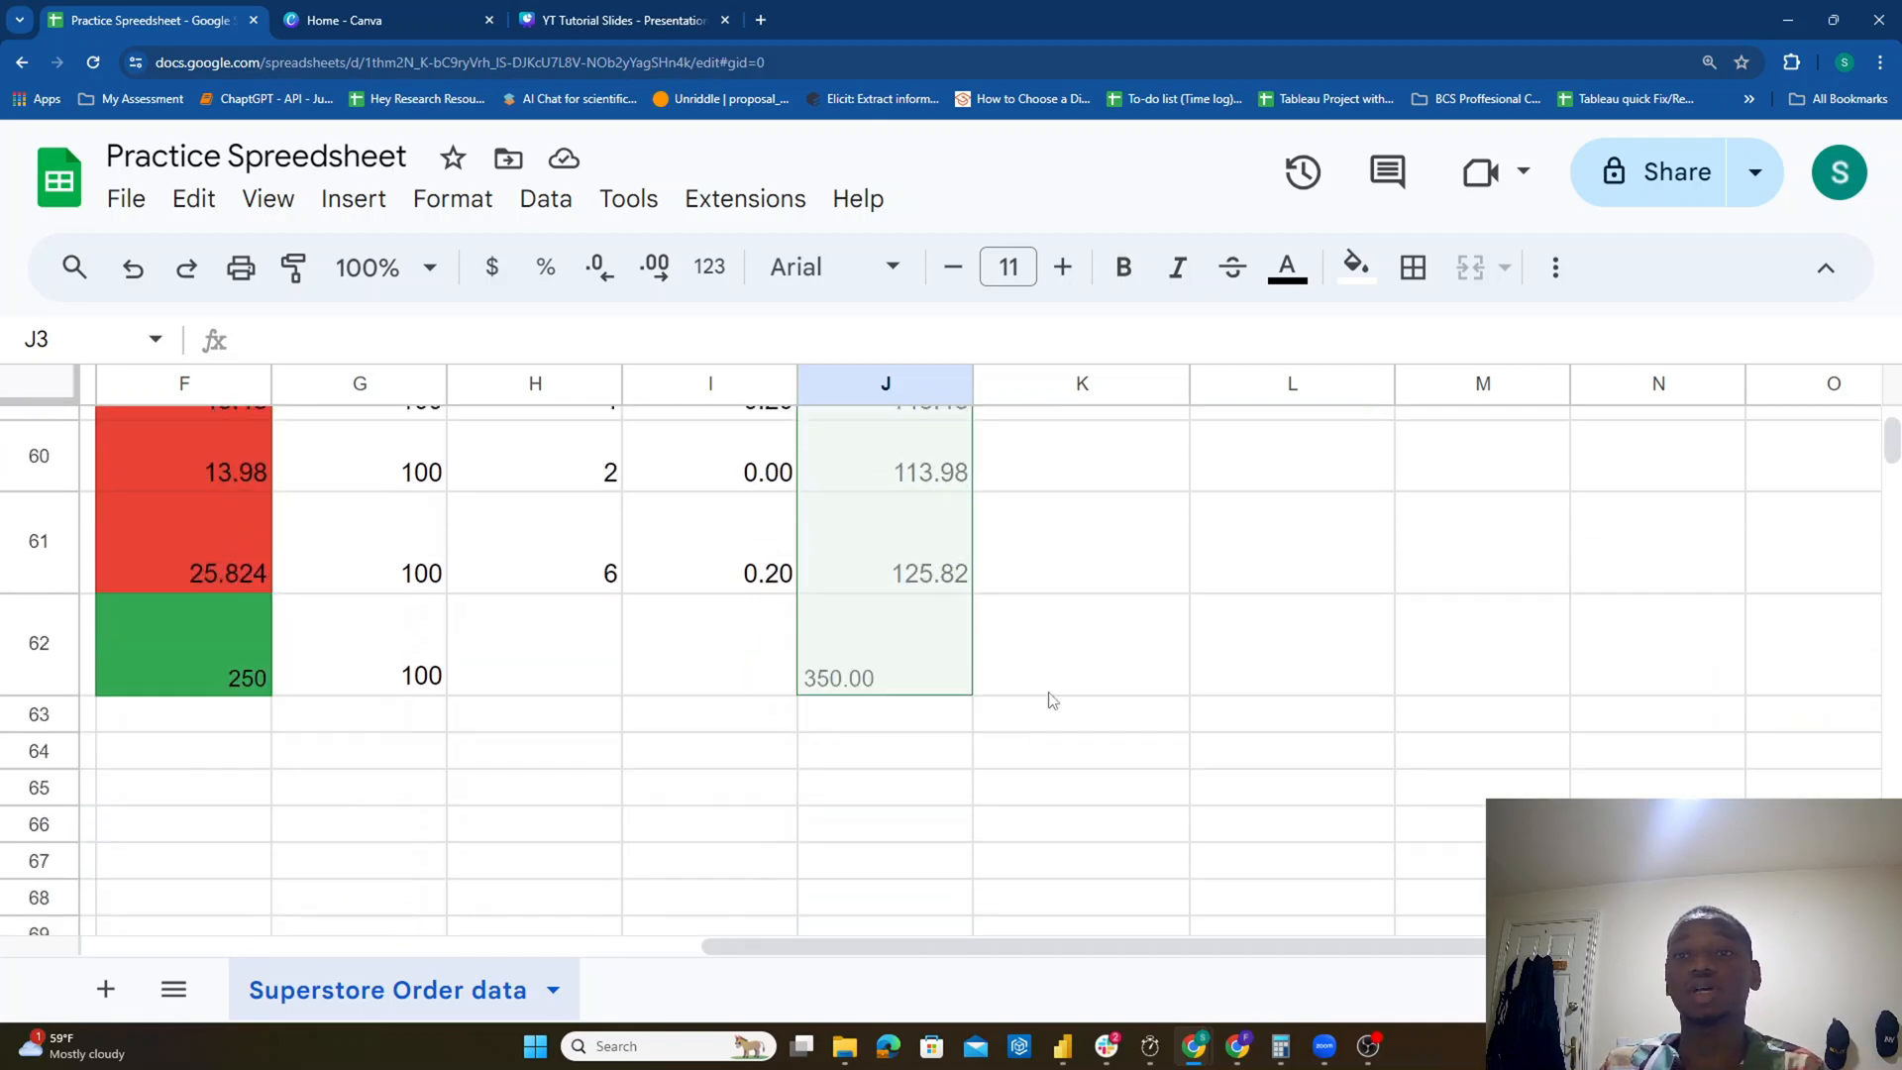
scroll(1033, 638, "up", 2)
scroll(1030, 634, "up", 20)
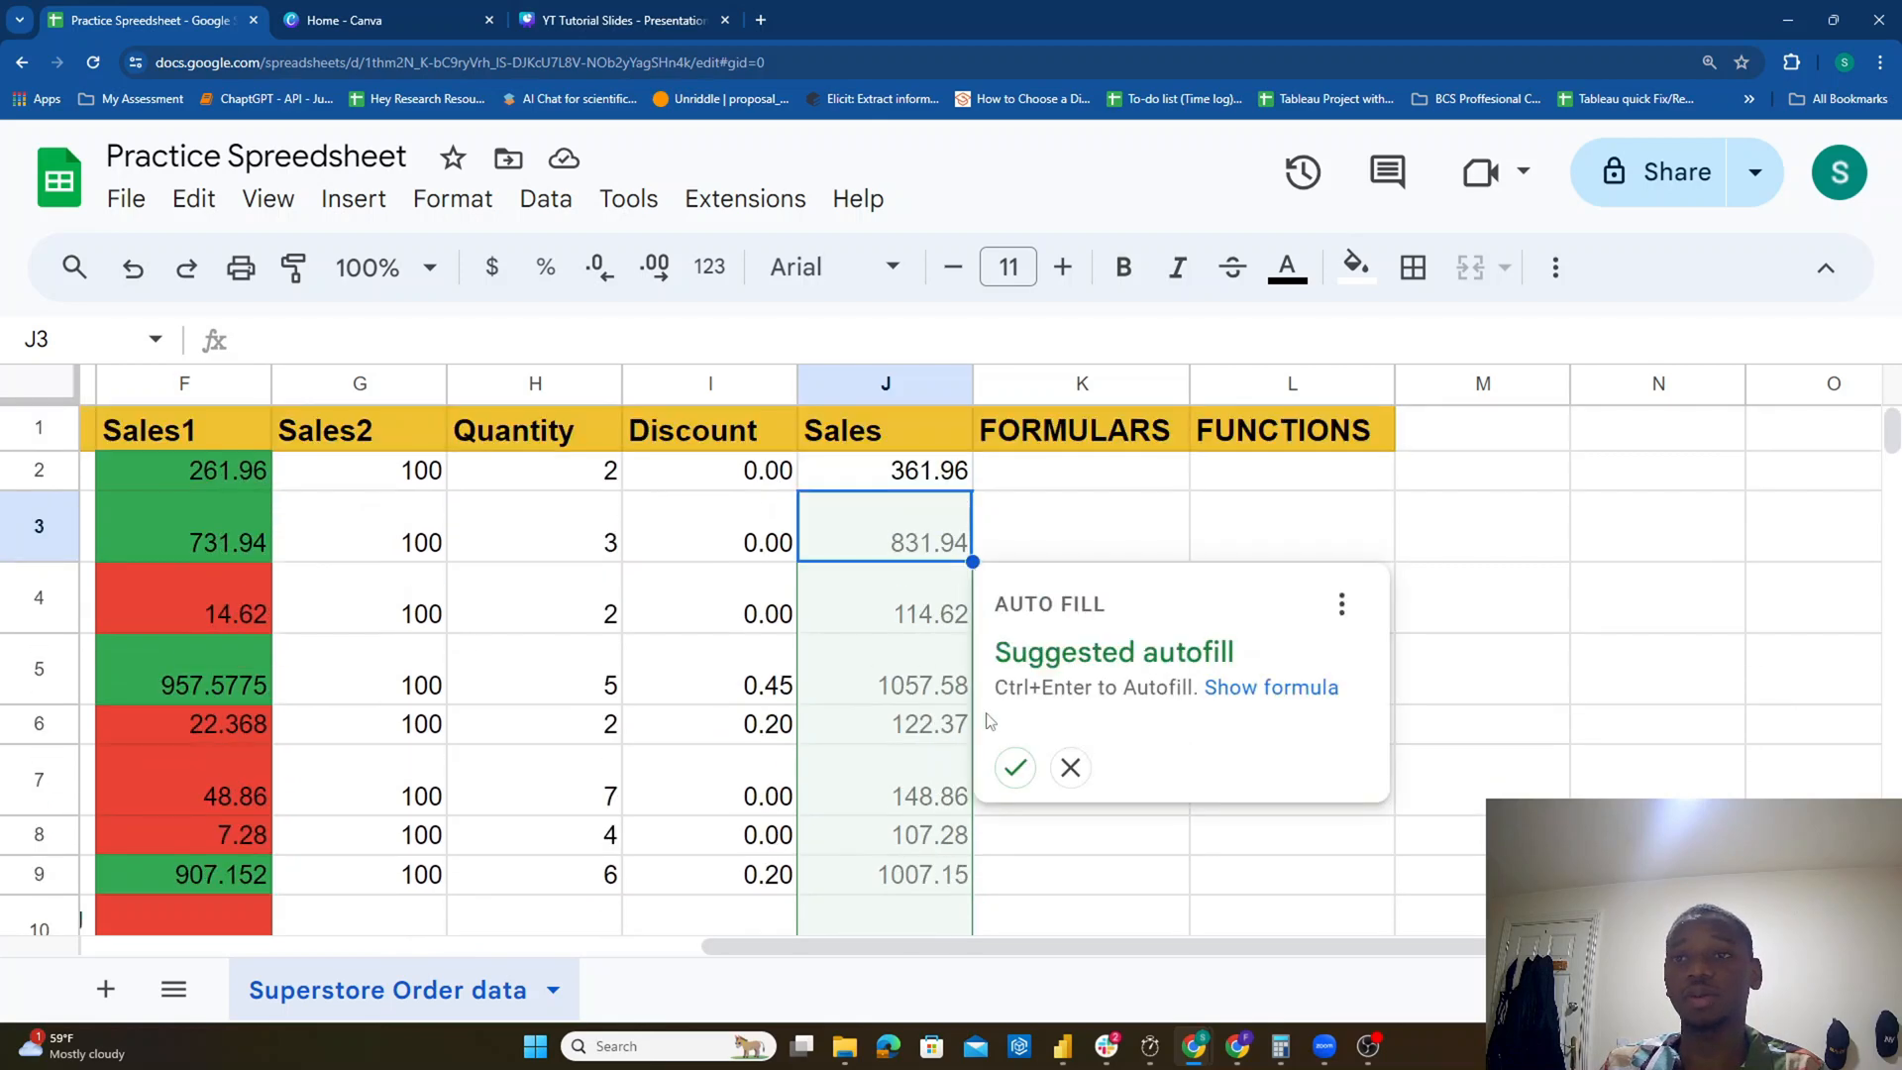
left_click(1070, 766)
Step: Examine the Sales formula in J2 and the Sales1 and Sales2 value pairs in rows 2 to 7
left_click_drag(933, 492, 949, 502)
left_click(955, 525)
left_click(958, 482)
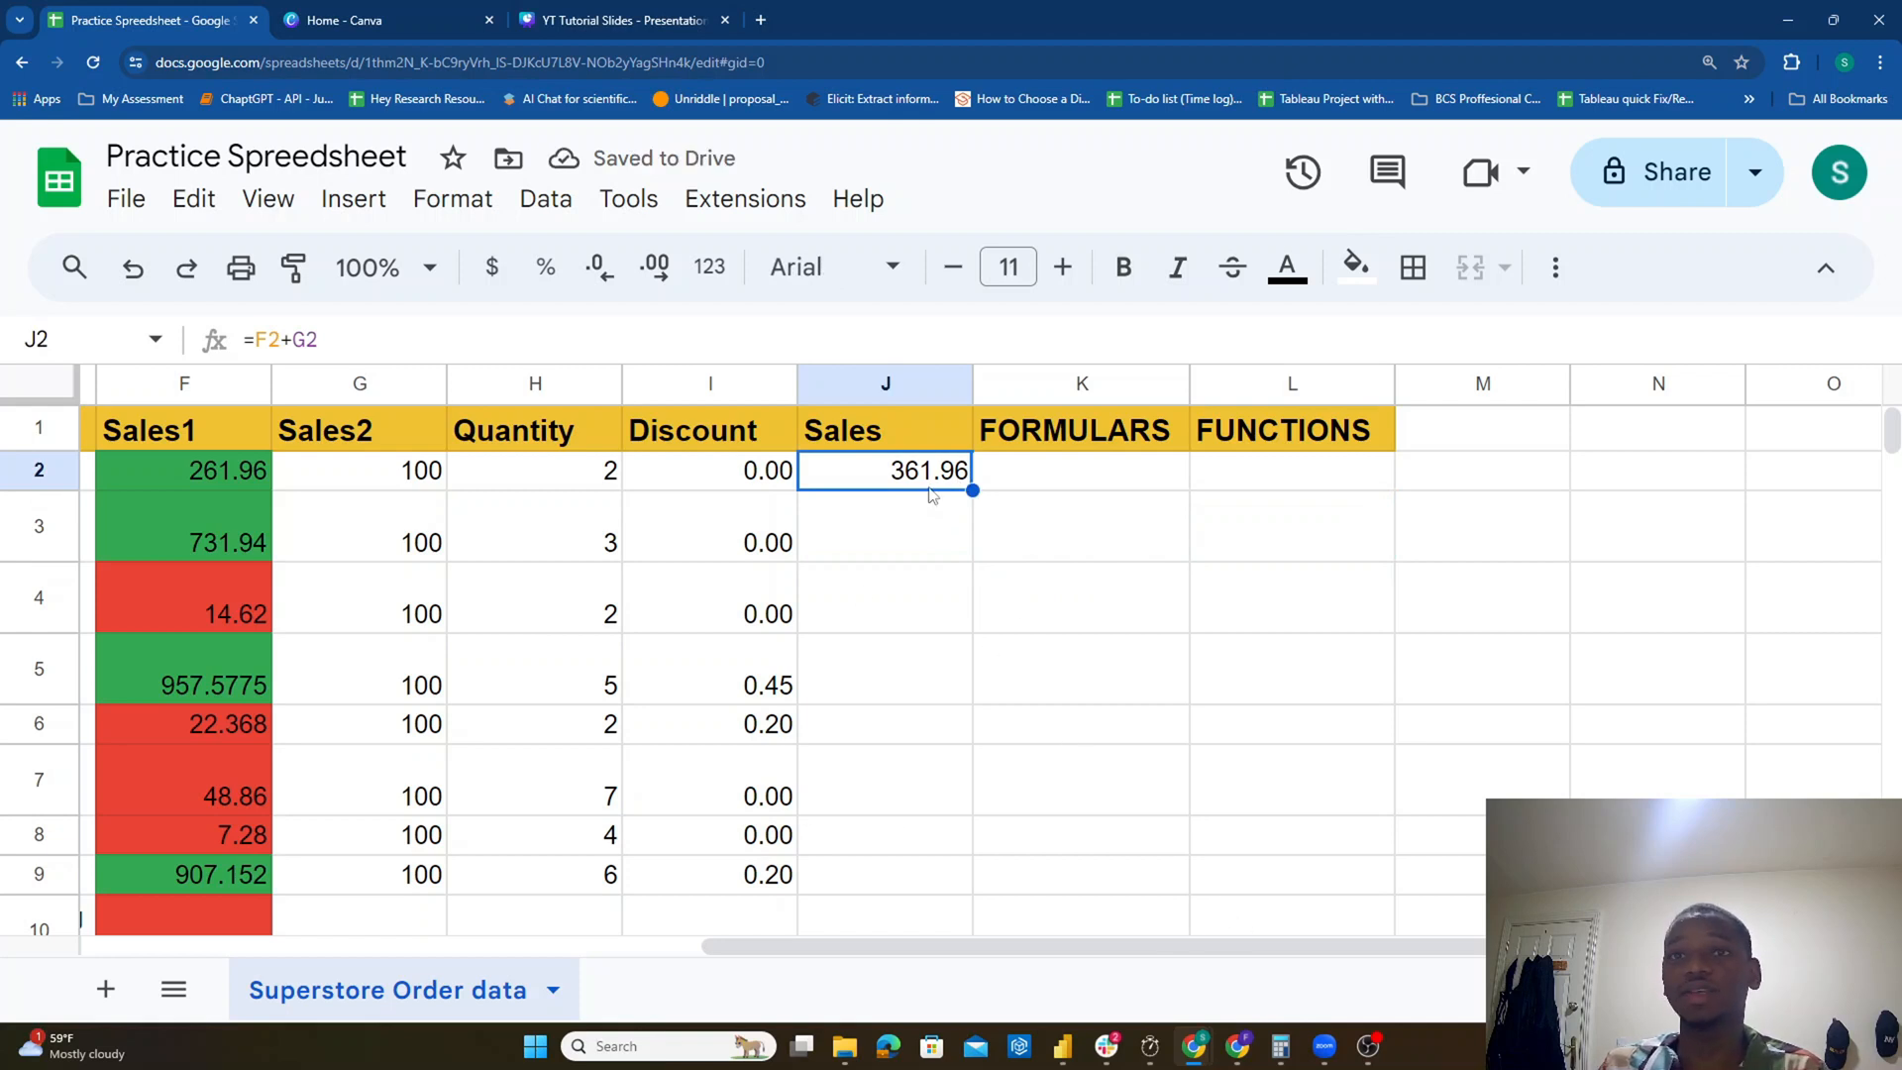
left_click_drag(266, 470, 401, 480)
left_click(870, 486)
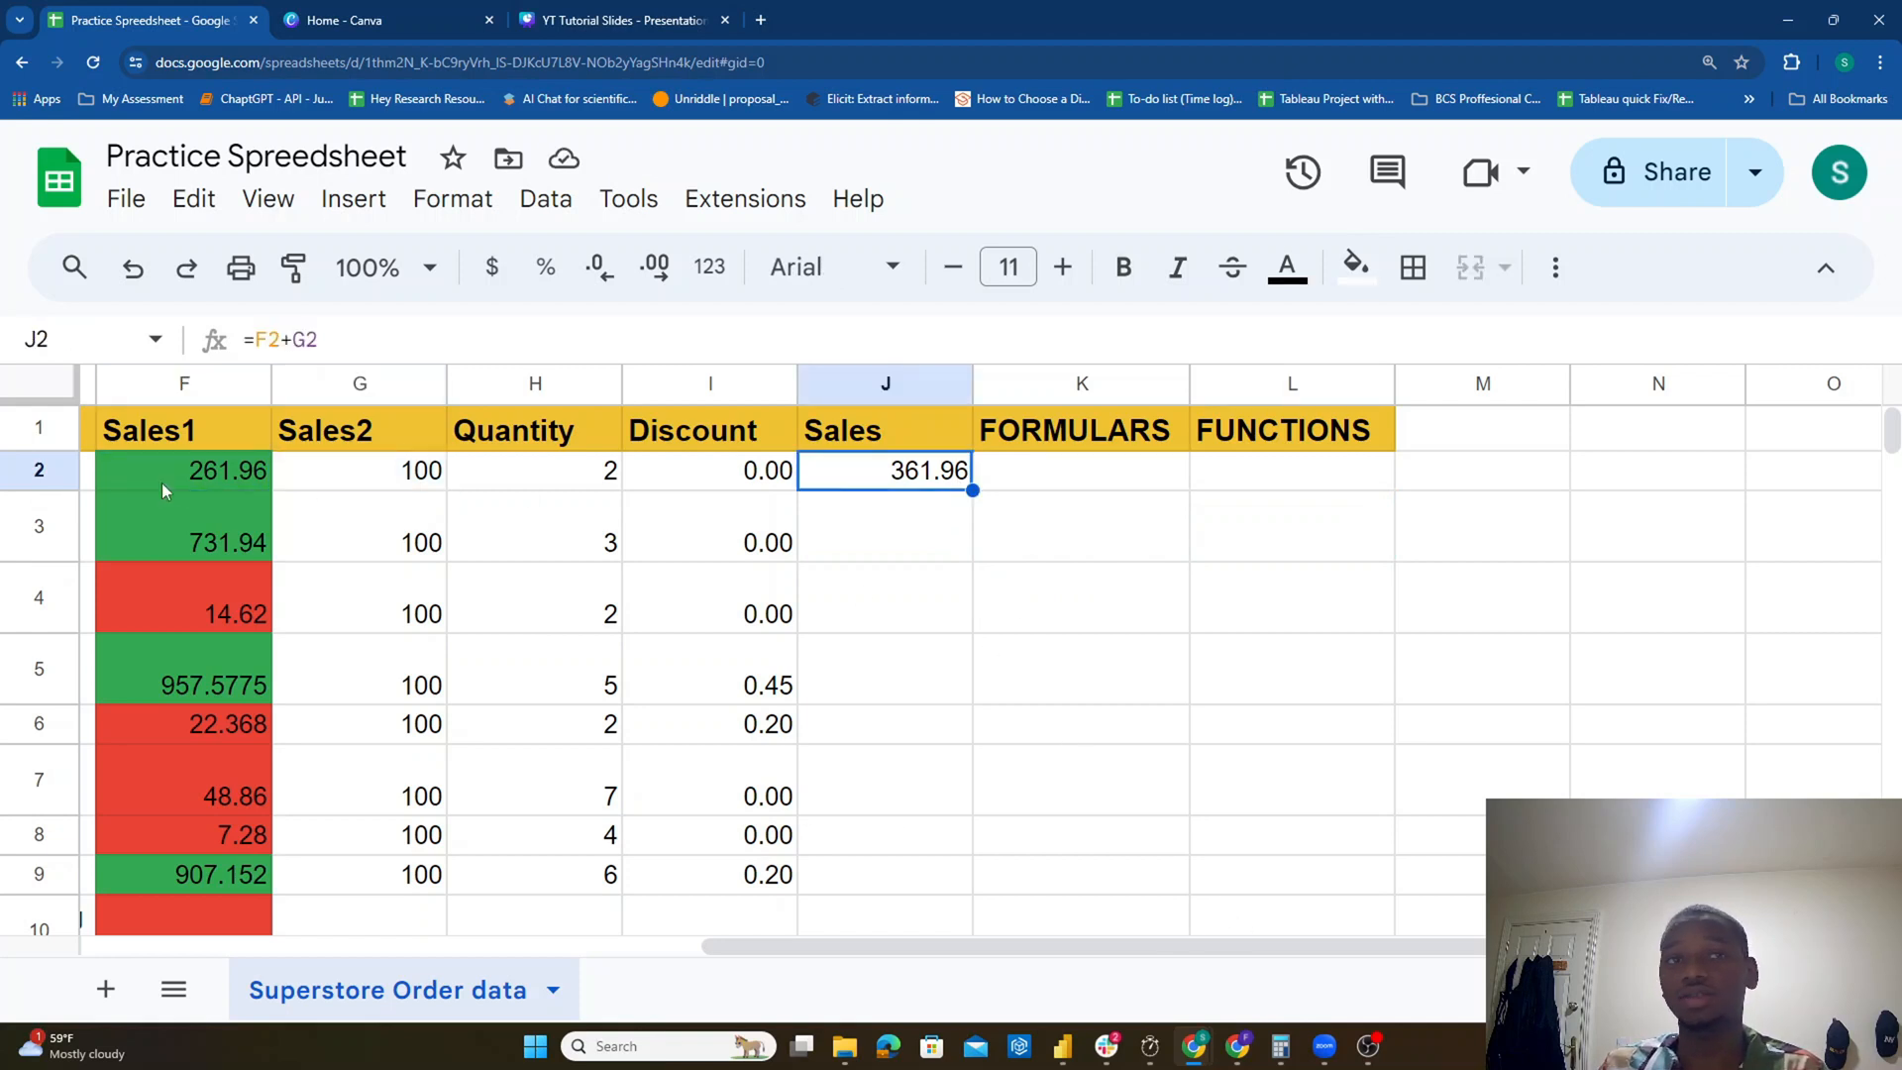
left_click_drag(203, 540, 396, 550)
left_click_drag(213, 607, 495, 613)
left_click_drag(182, 693, 382, 689)
left_click_drag(188, 755, 357, 741)
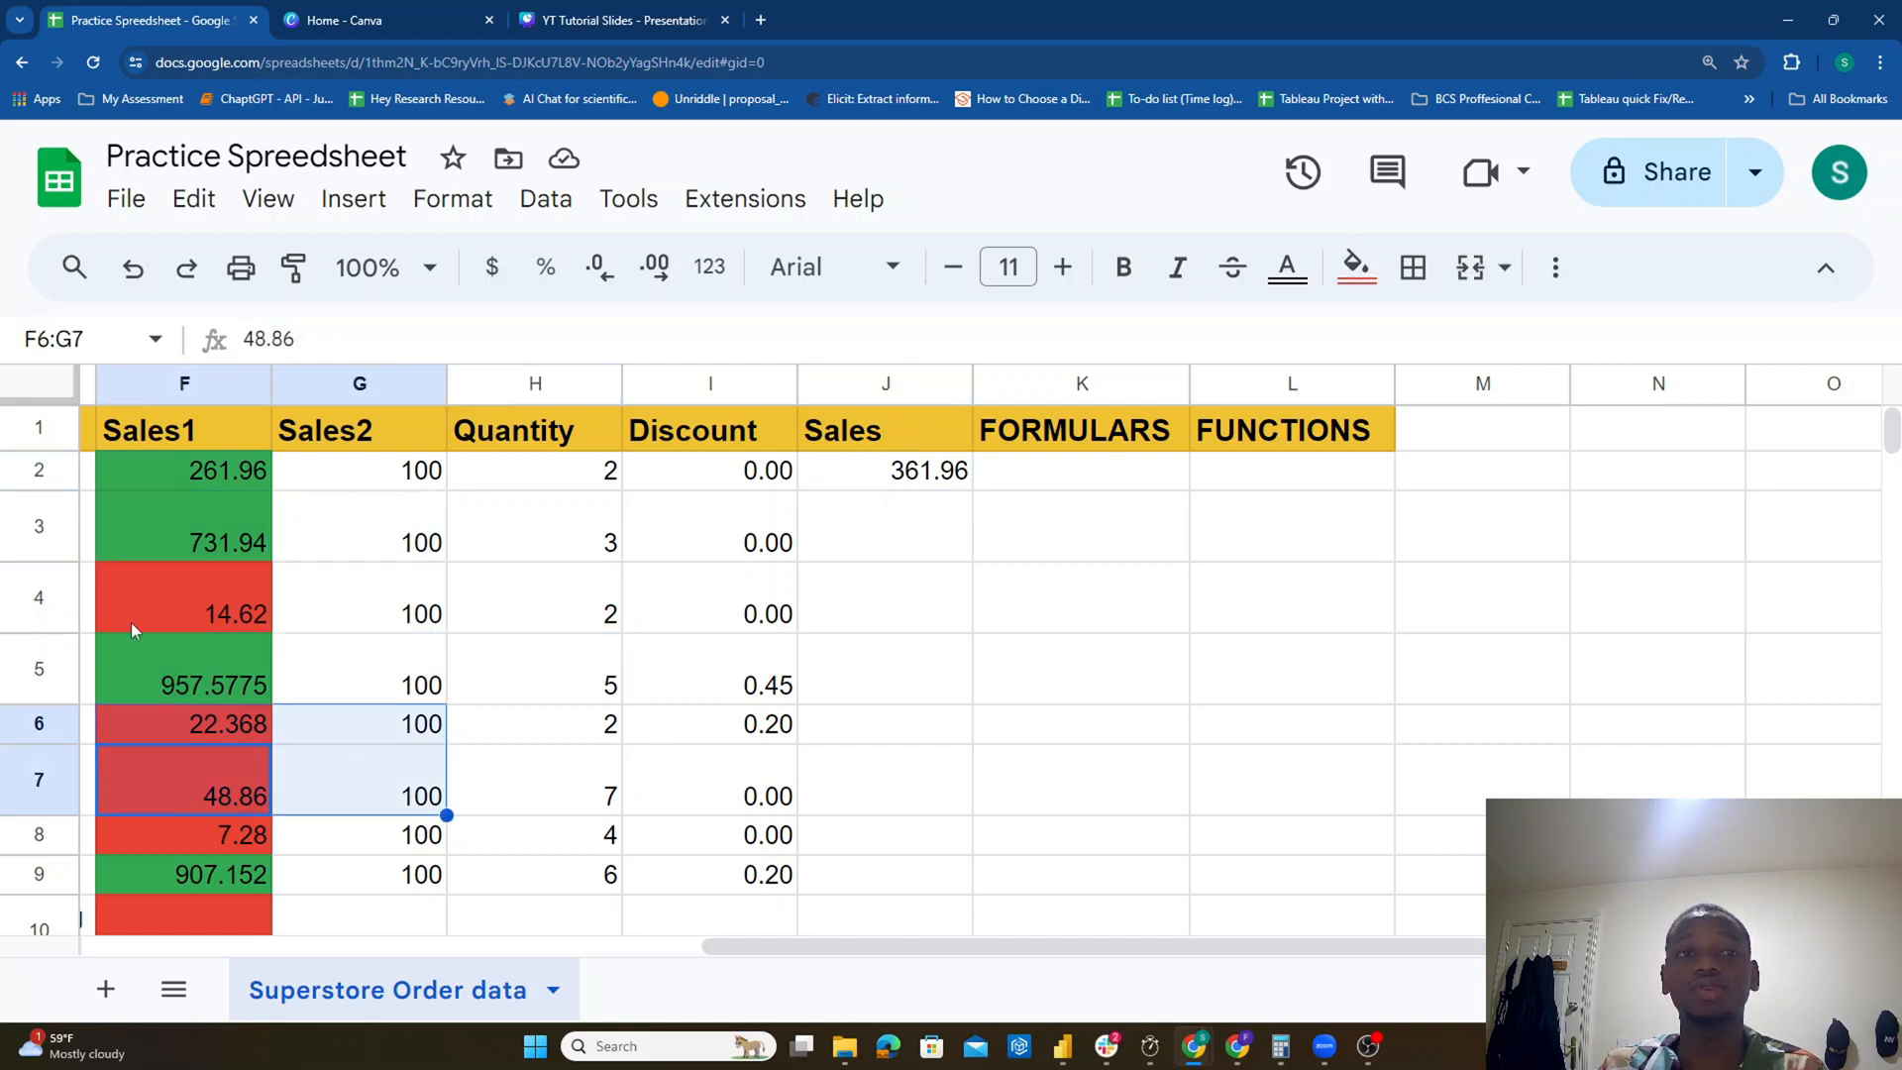
left_click(1881, 64)
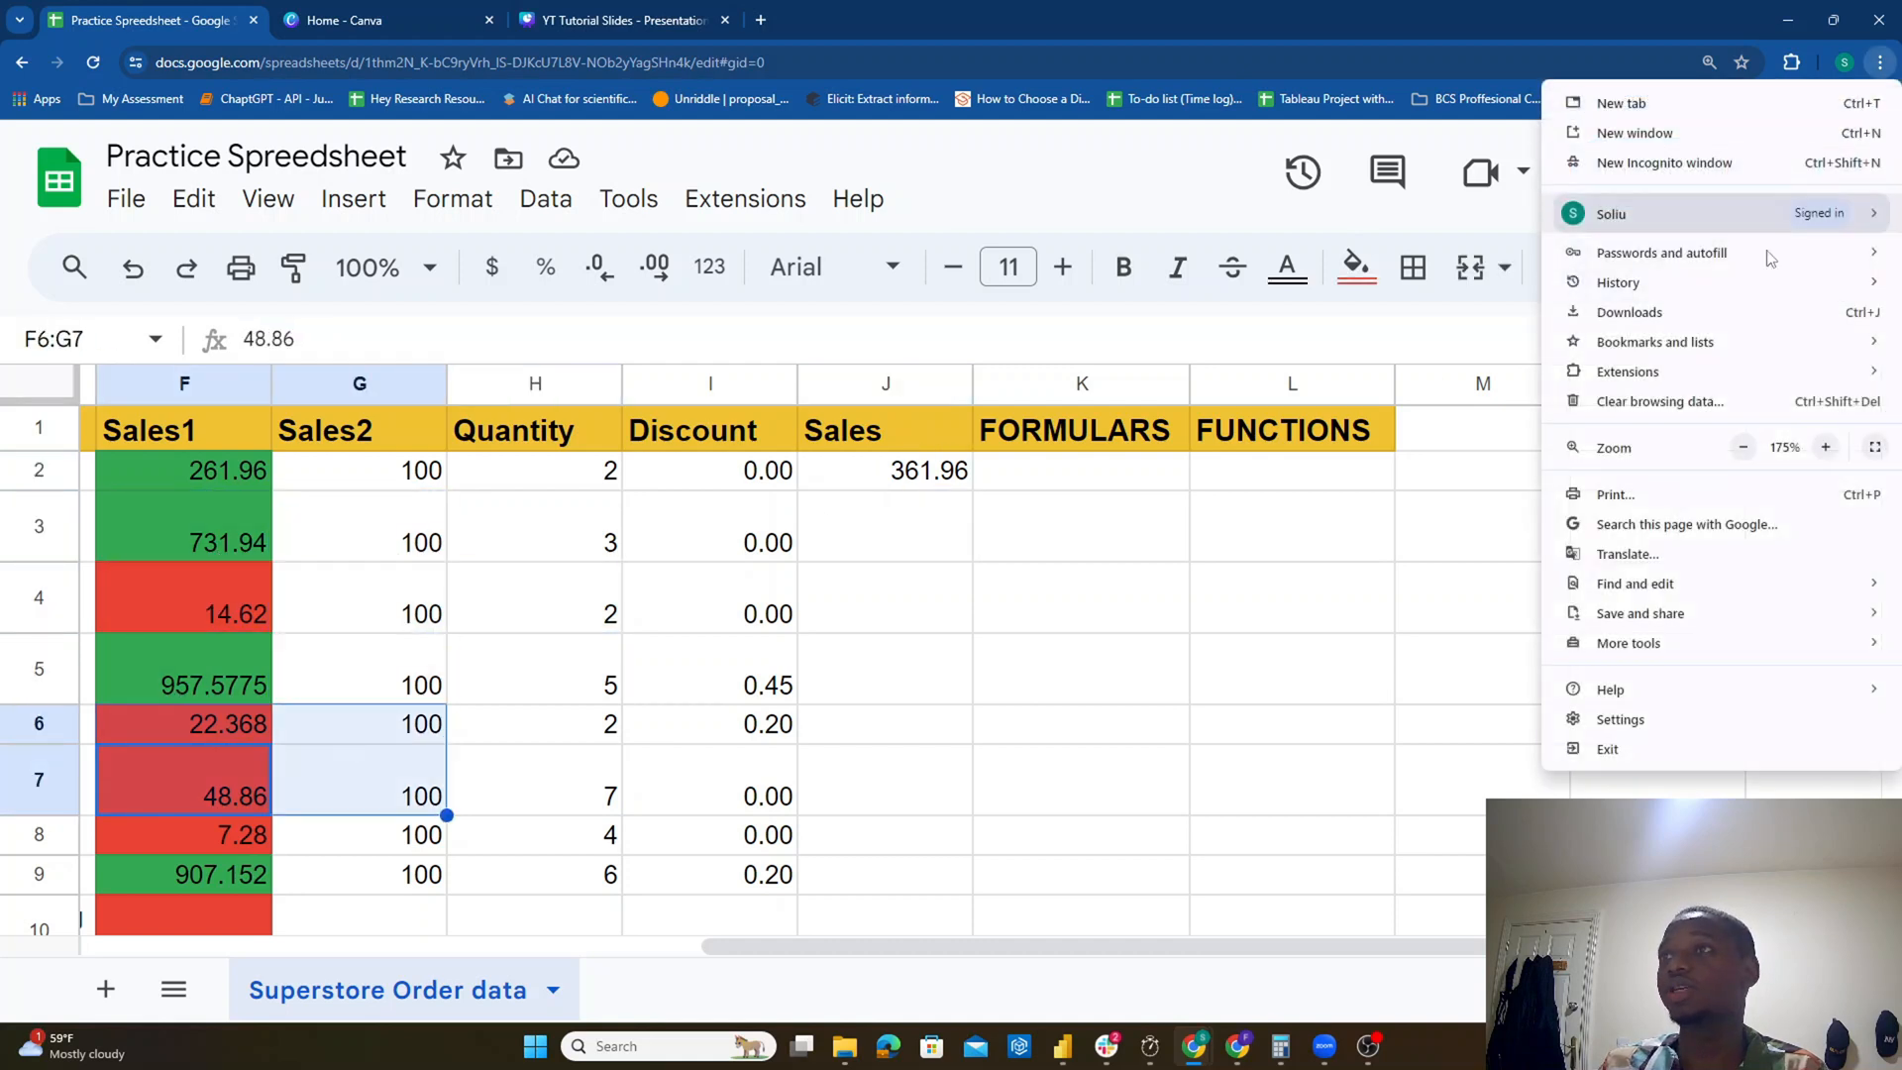
left_click(1741, 449)
left_click(1825, 447)
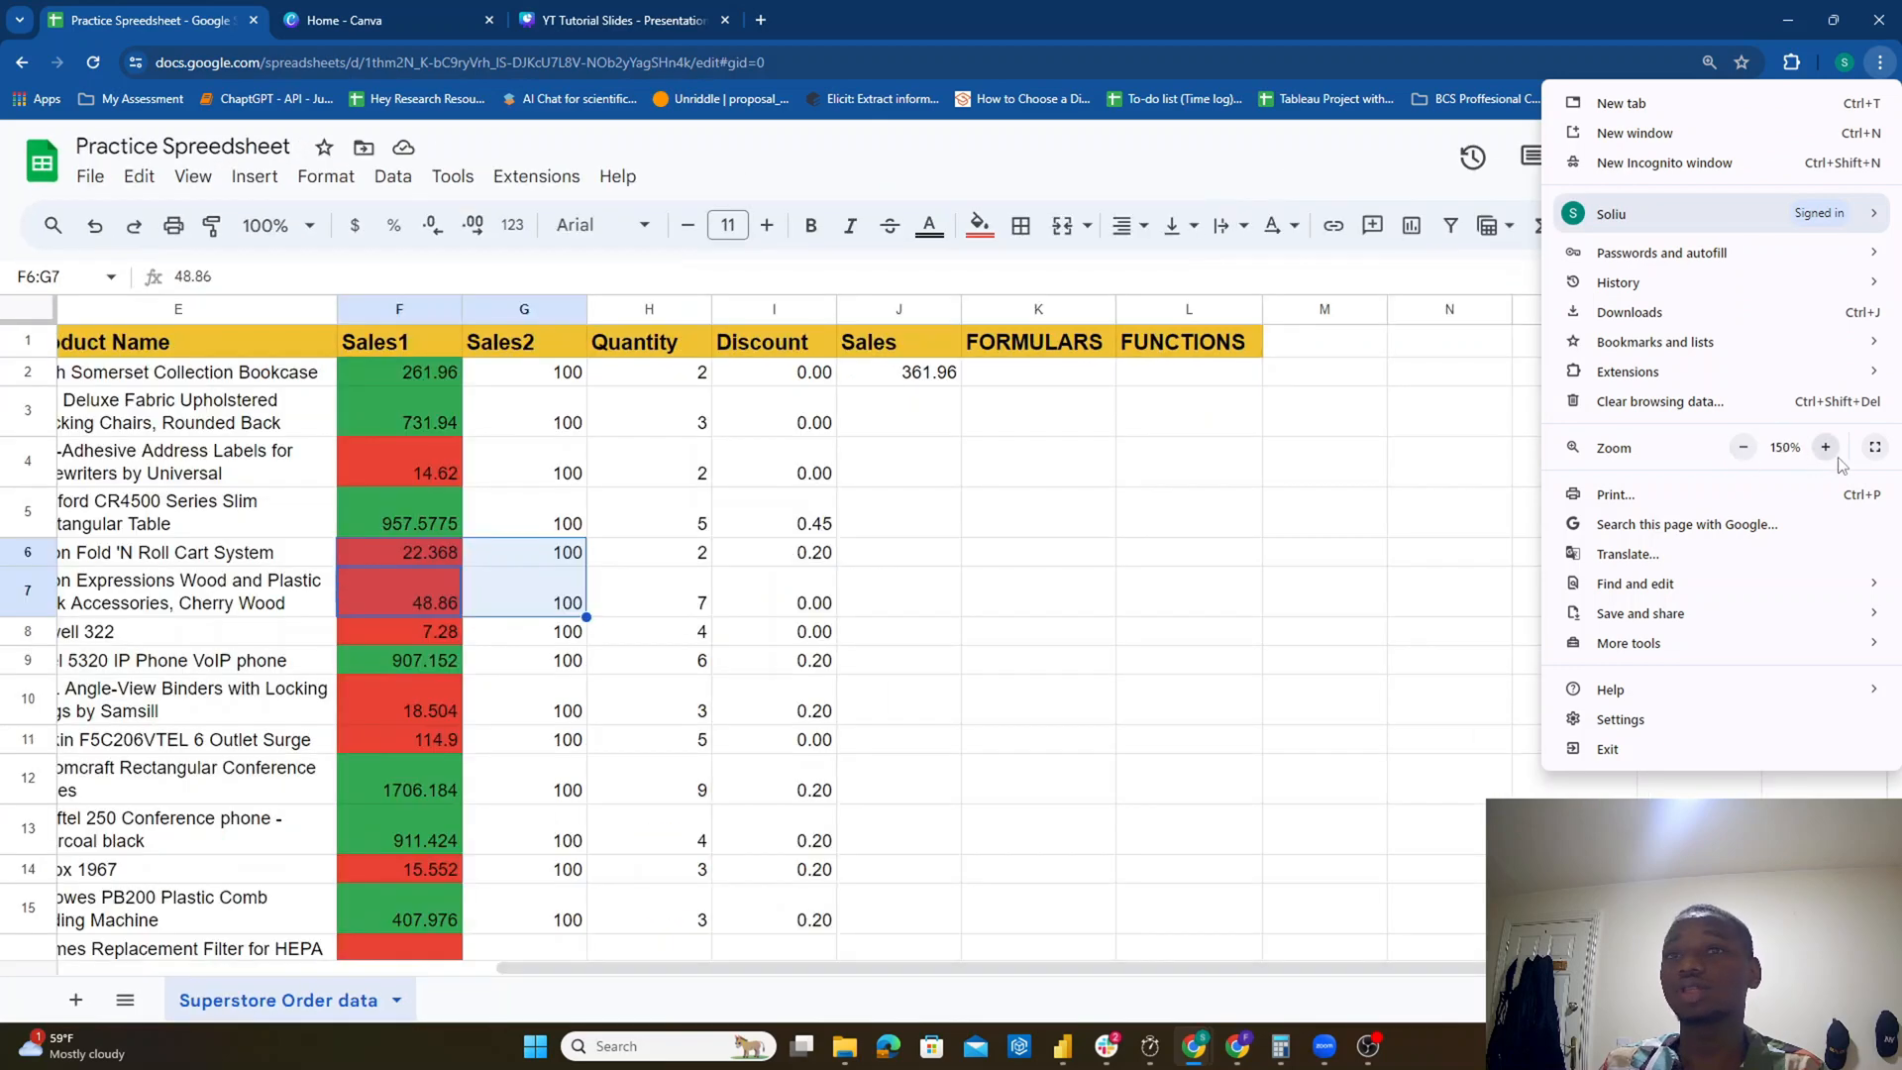
Step: Try adding the Sales1 and Sales2 values for row 3 in J3 with the formula =F3+G3, and clear the cell again
left_click(1824, 447)
left_click(1742, 447)
left_click(1065, 456)
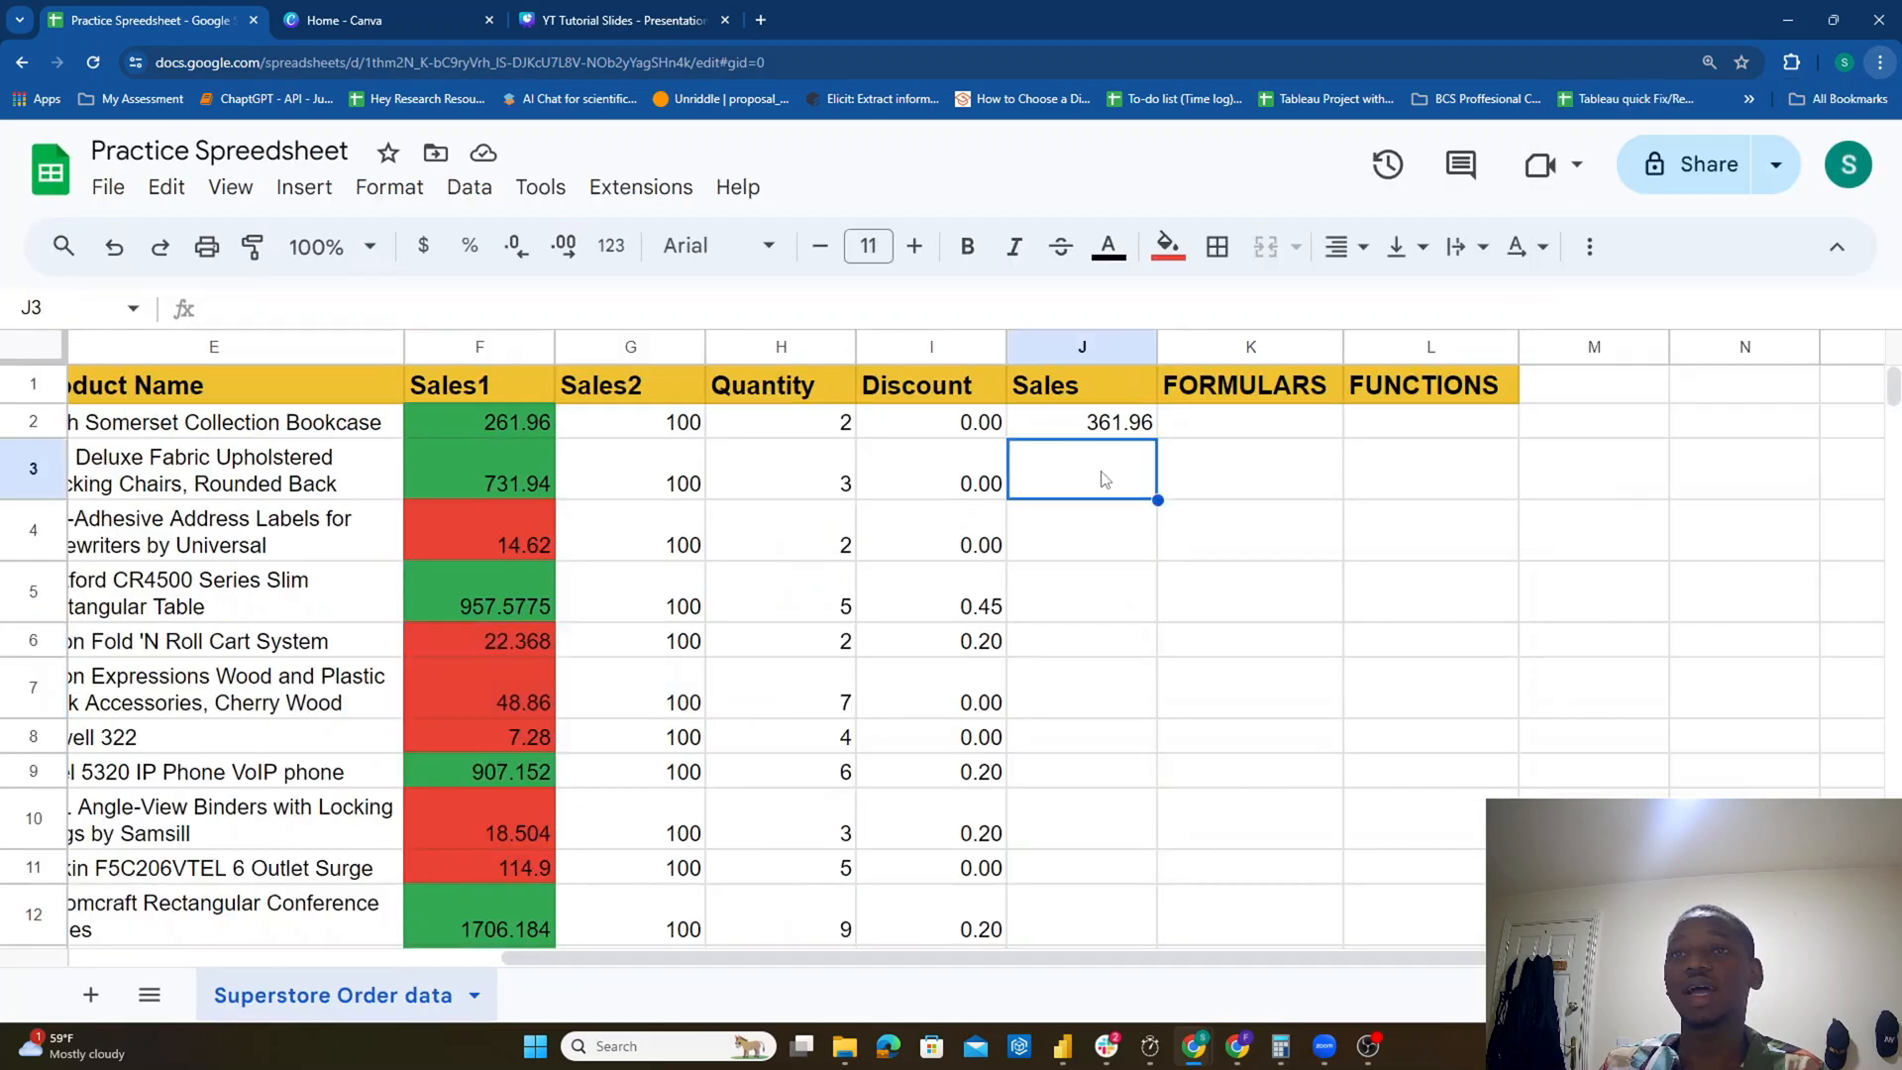
type("=")
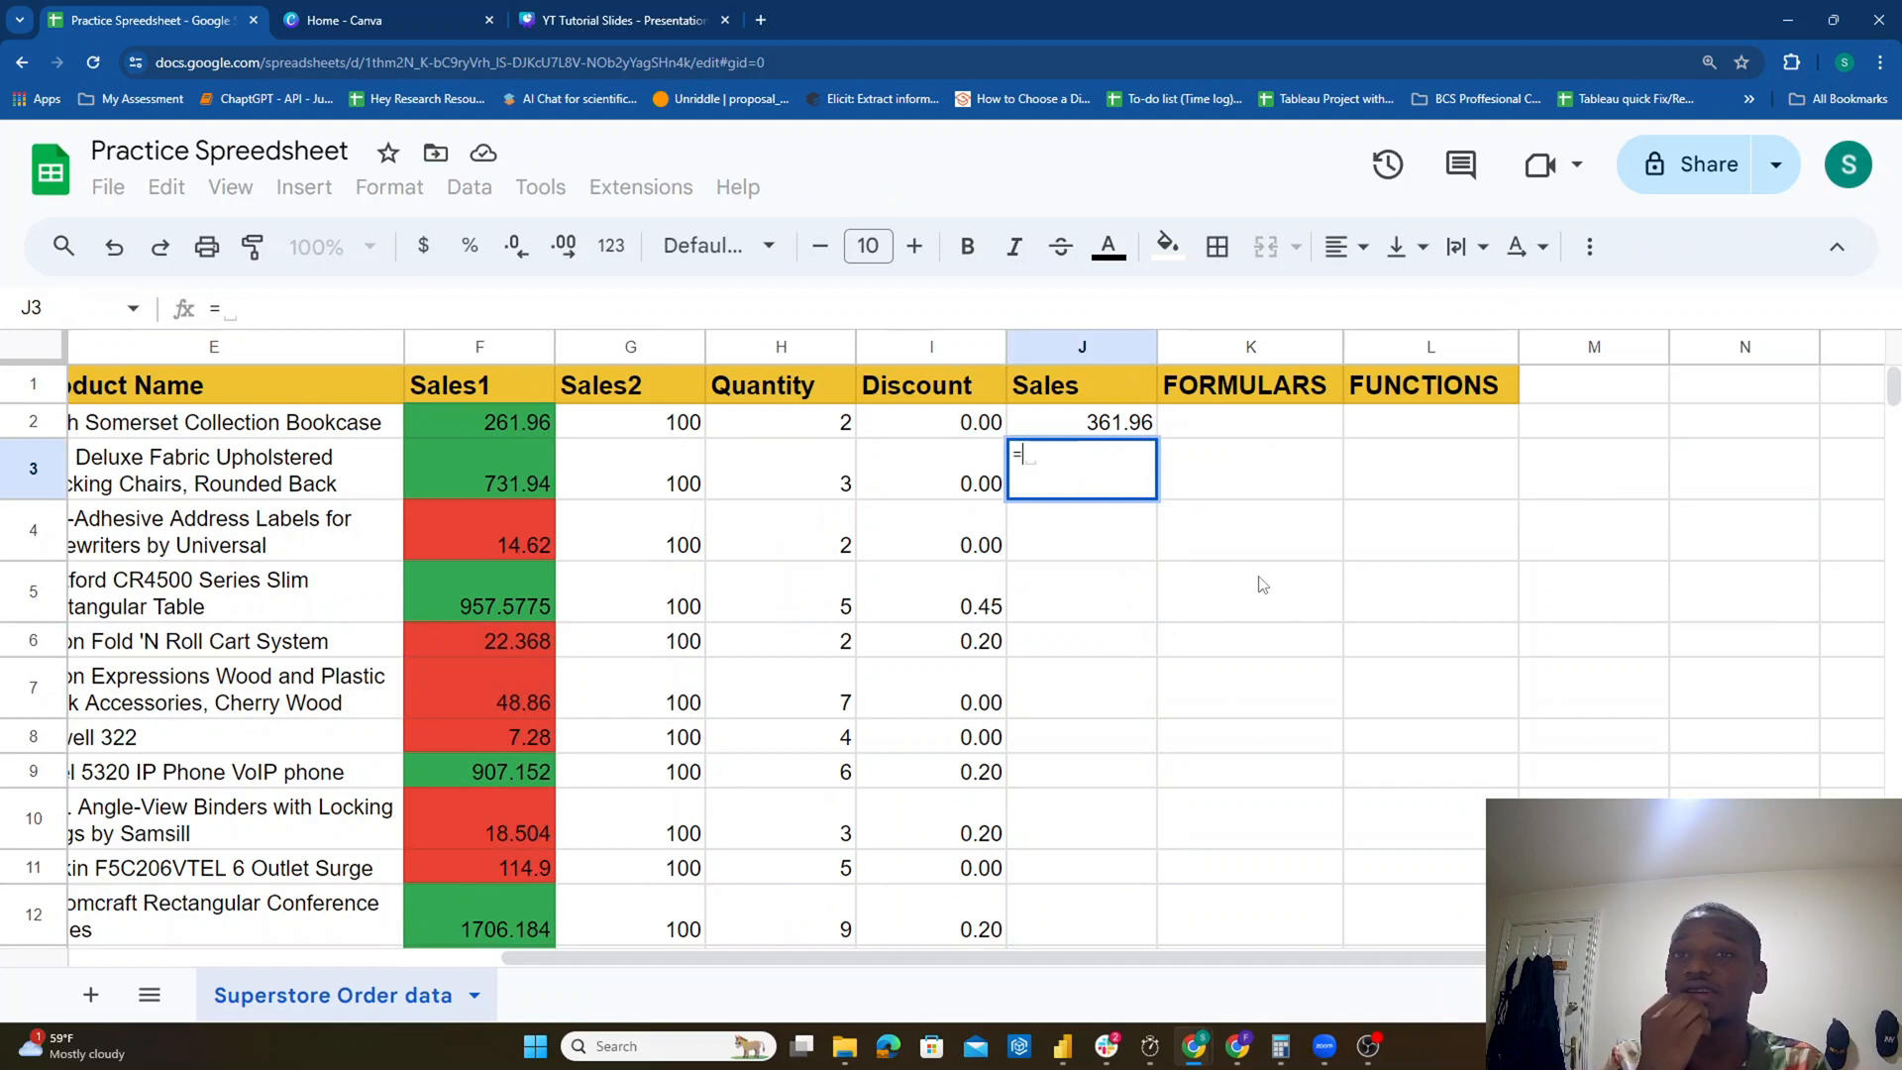
left_click(503, 466)
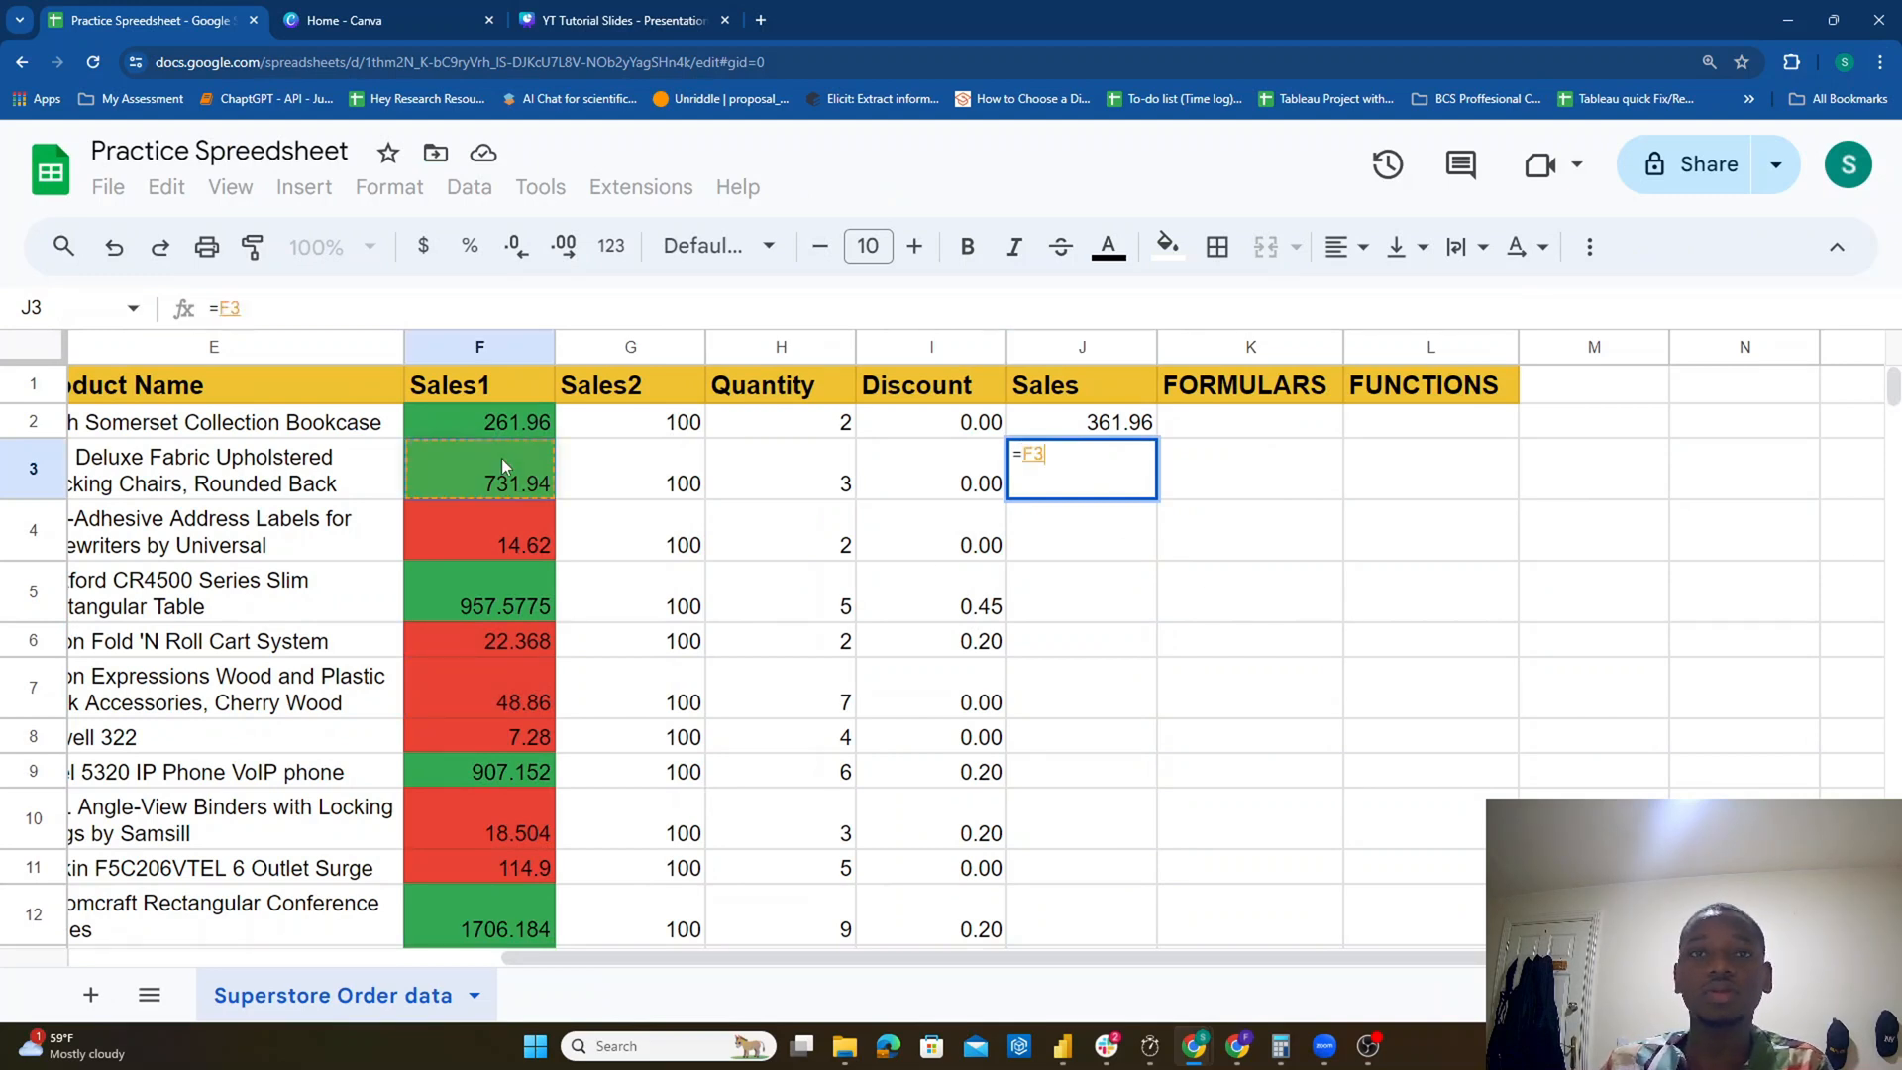
type("+")
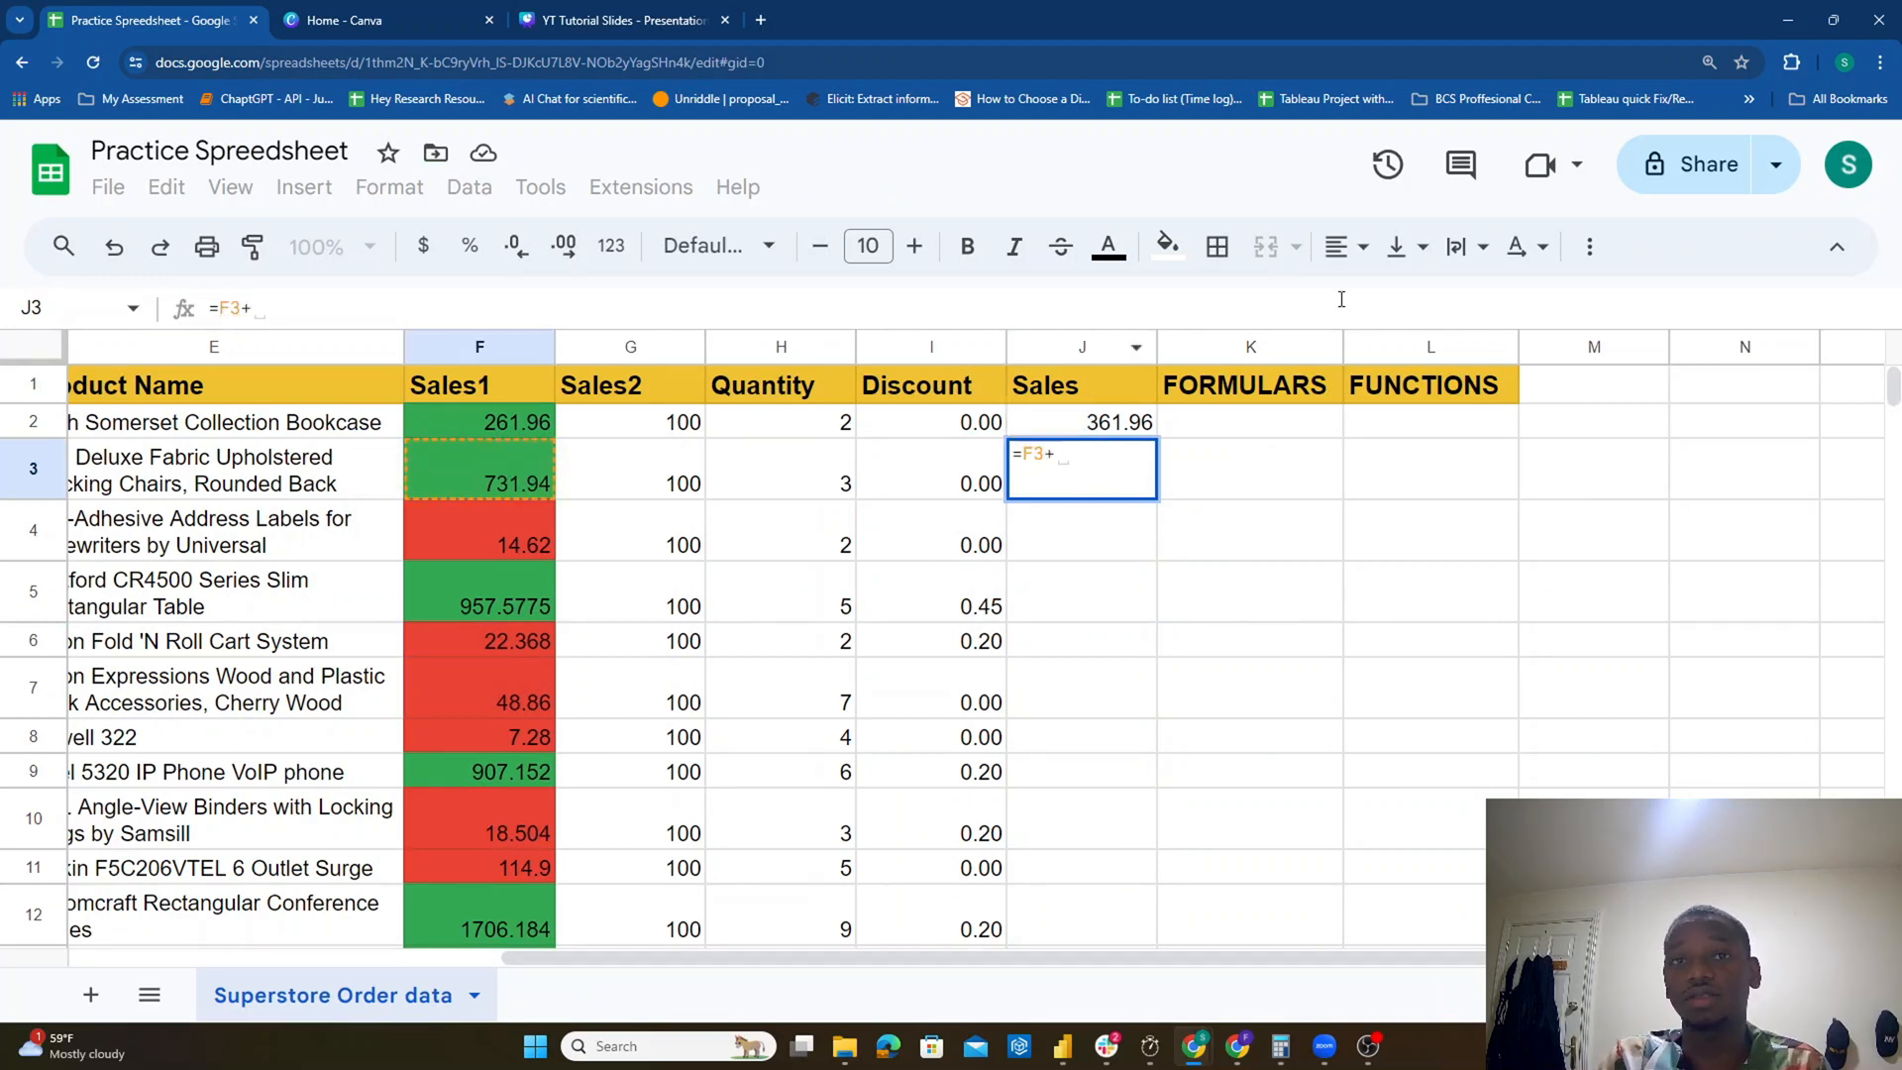
left_click(678, 485)
key("Return")
key("Up")
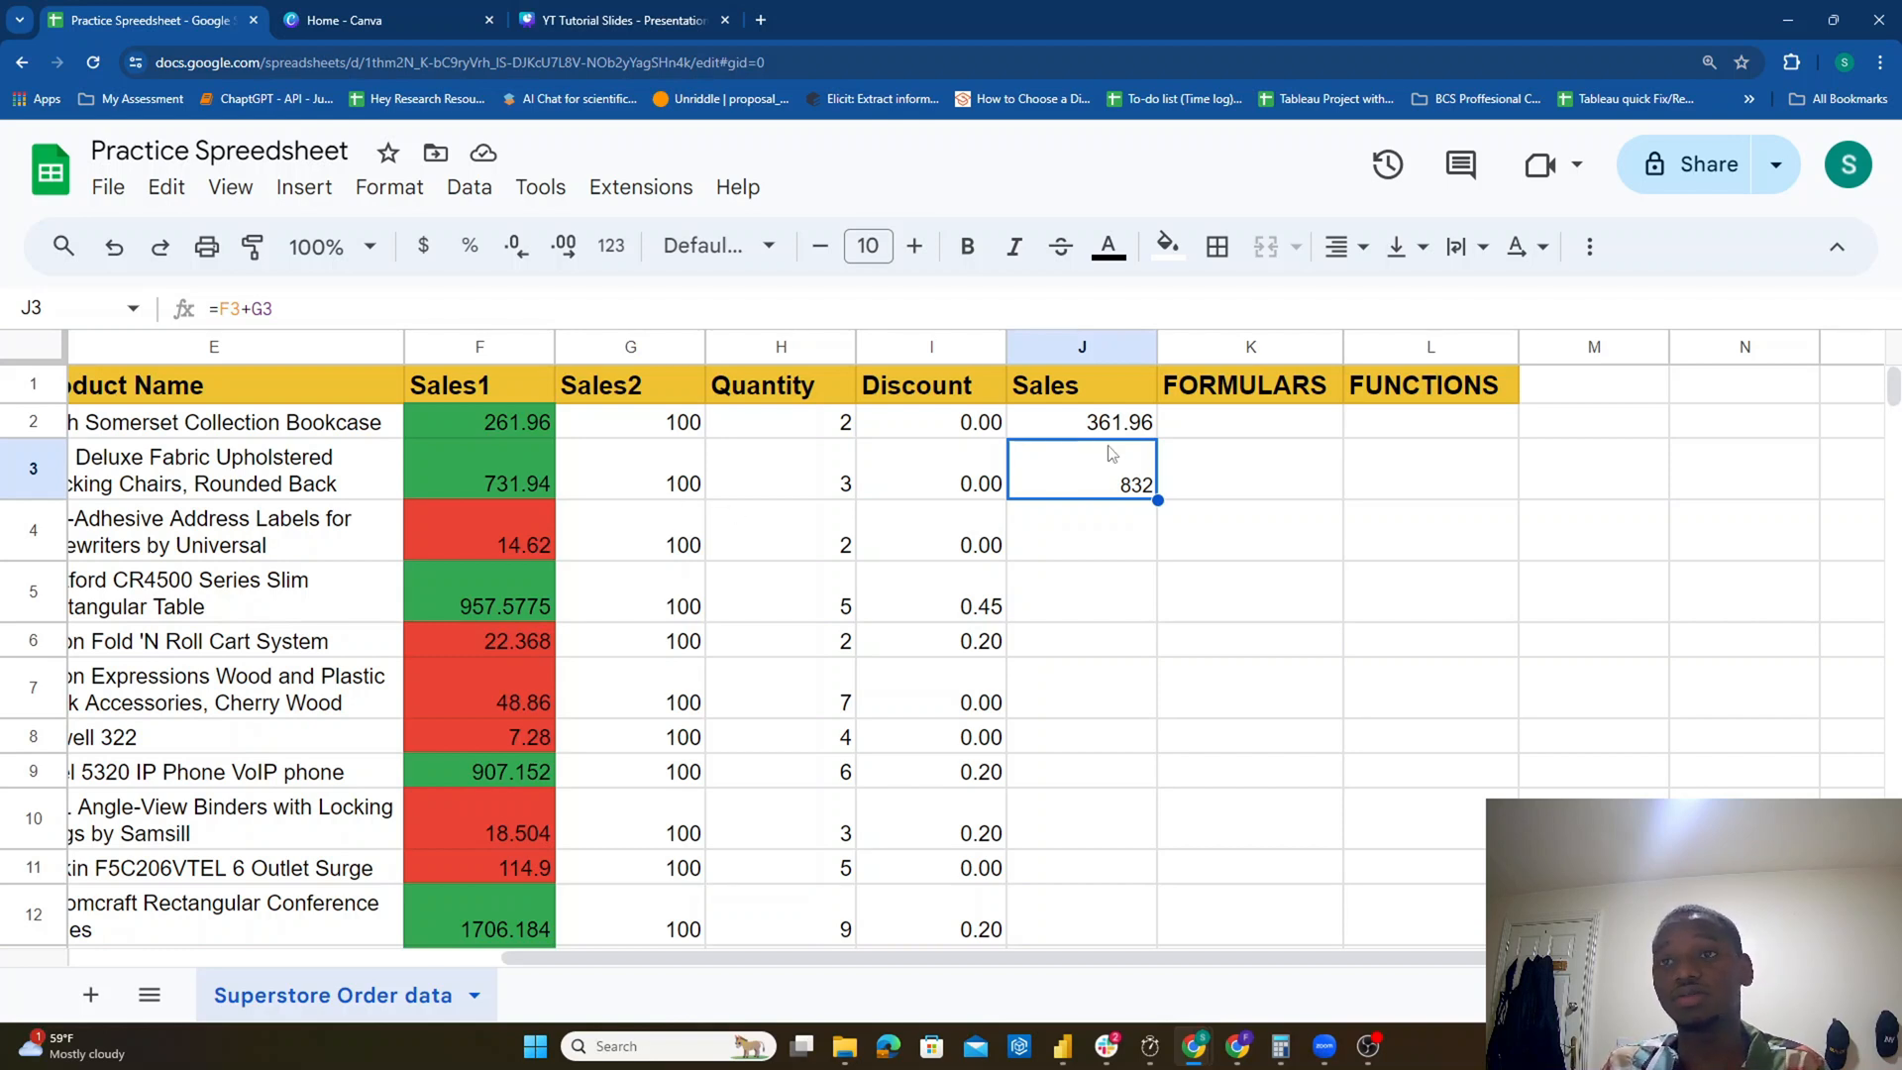
key("Delete")
Step: Fill the Sales formula in J2 down the column through row 62
left_click(1149, 427)
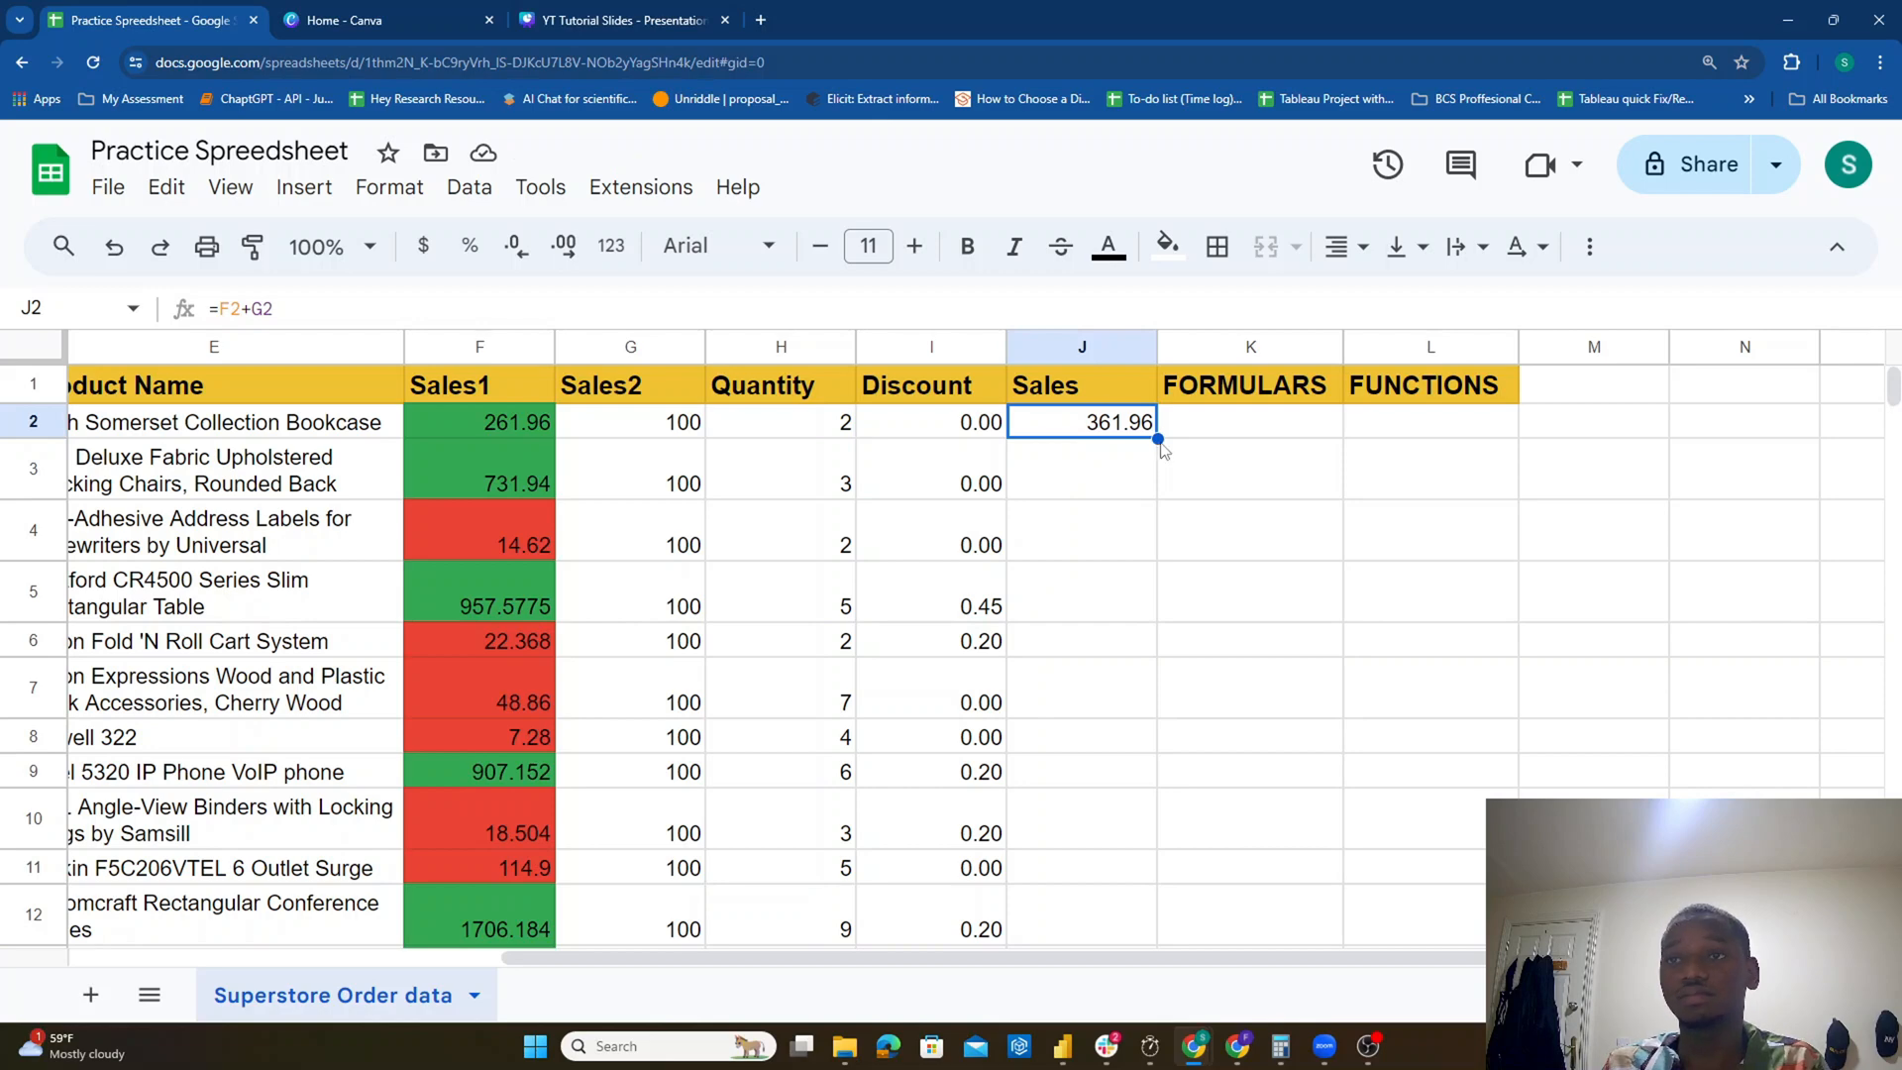
left_click_drag(1157, 438, 1122, 691)
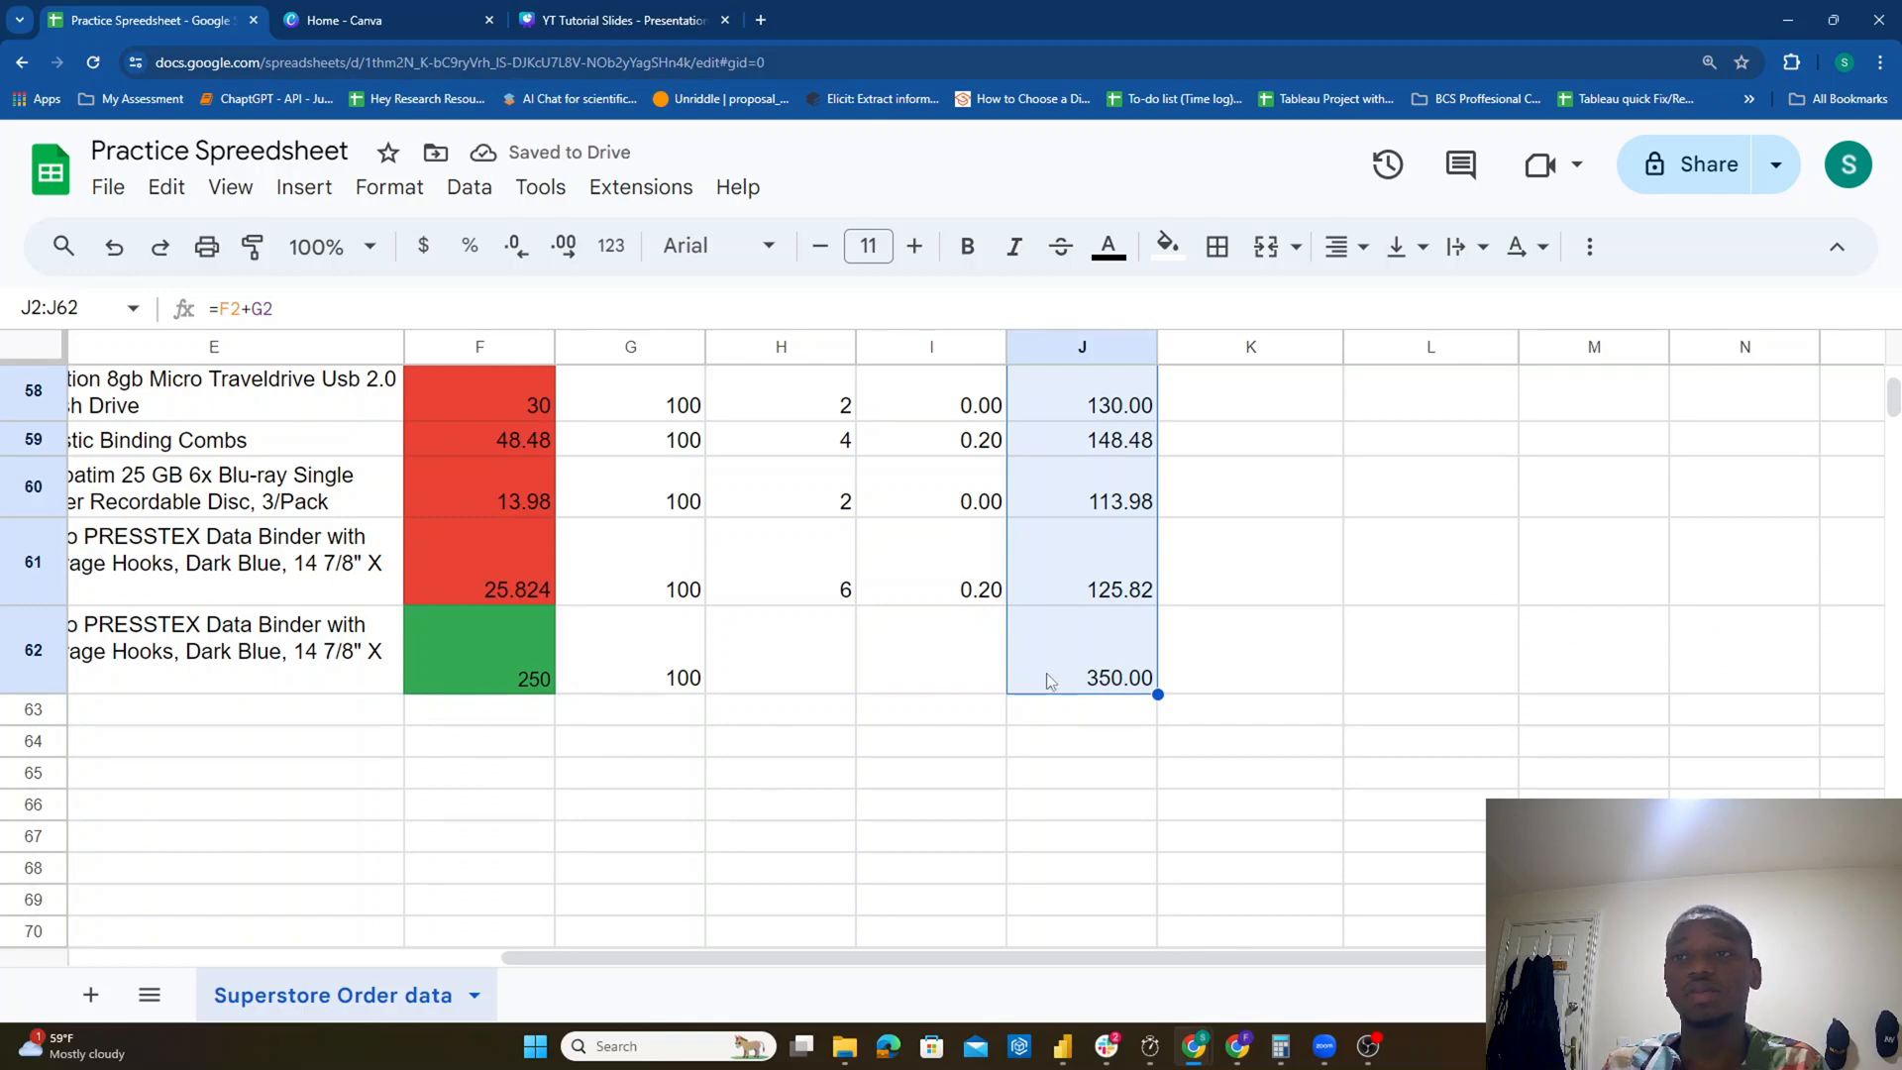
left_click_drag(1893, 399, 1893, 379)
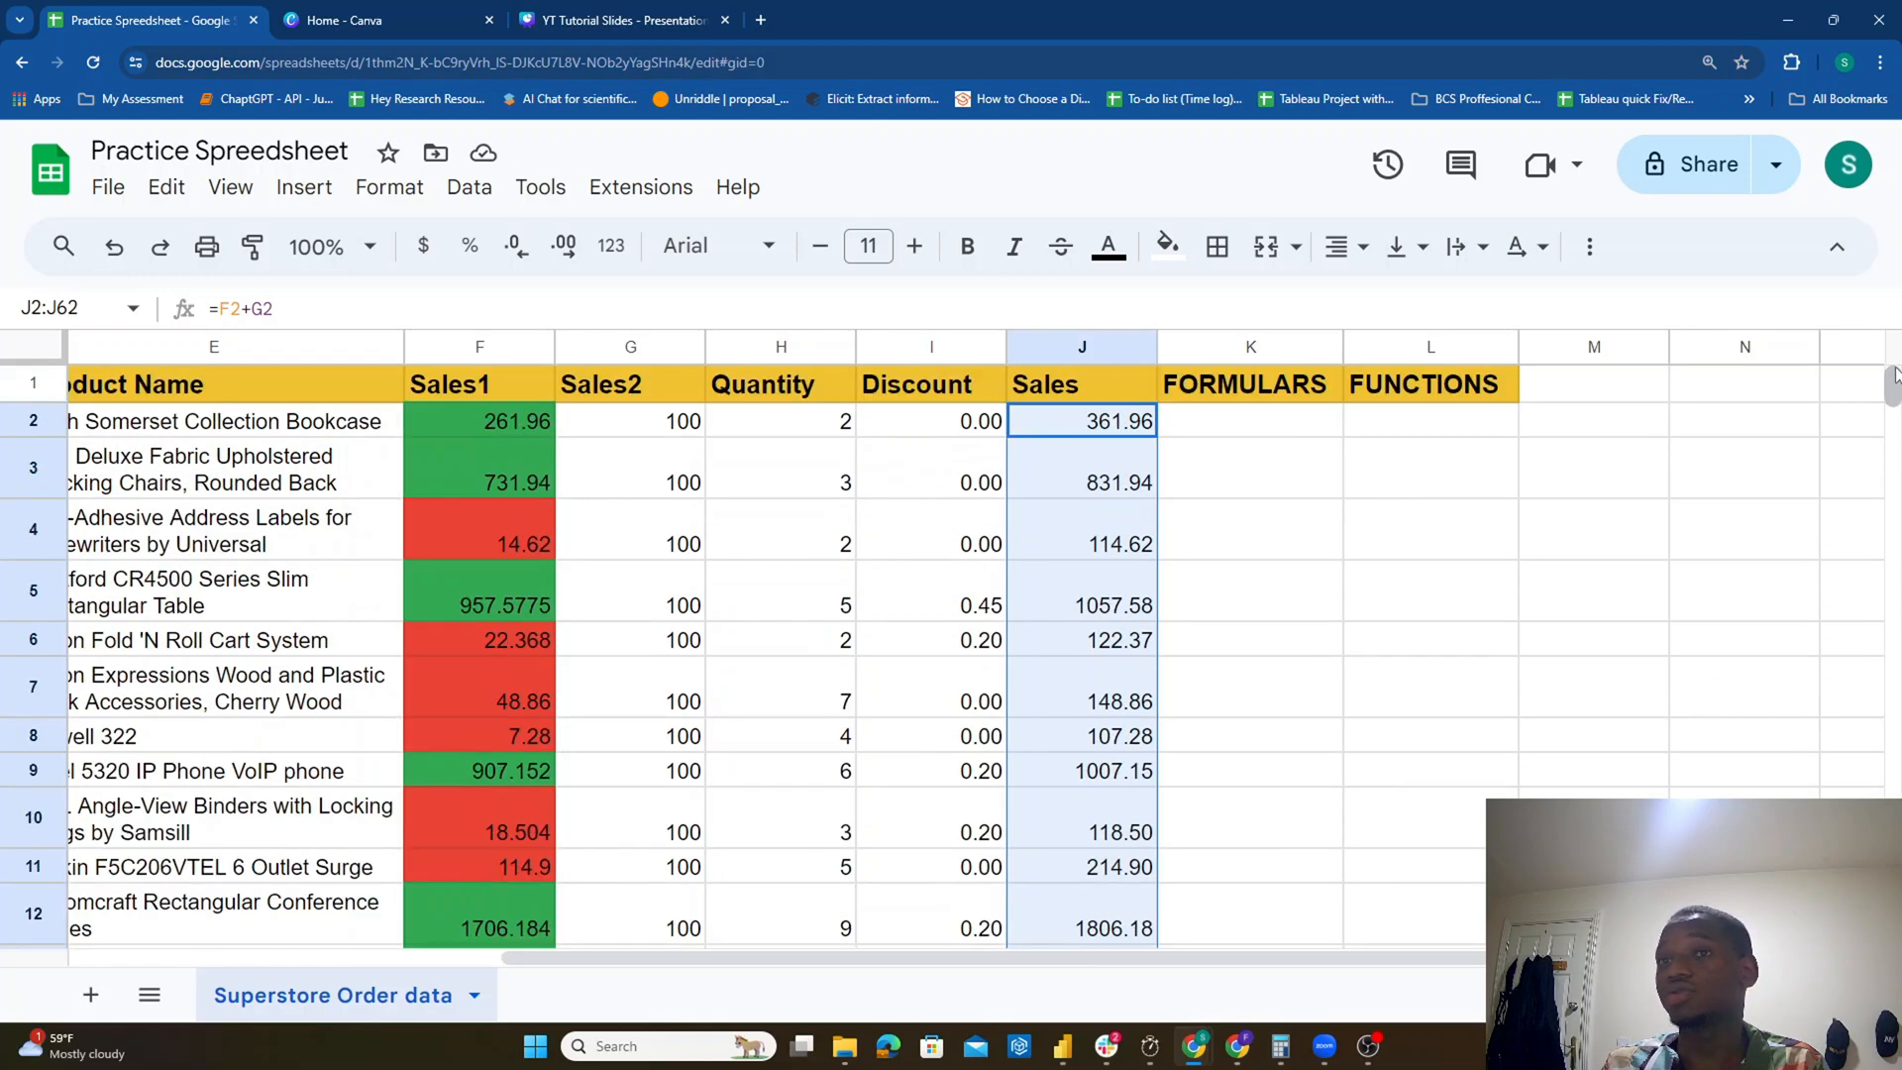
left_click(1208, 489)
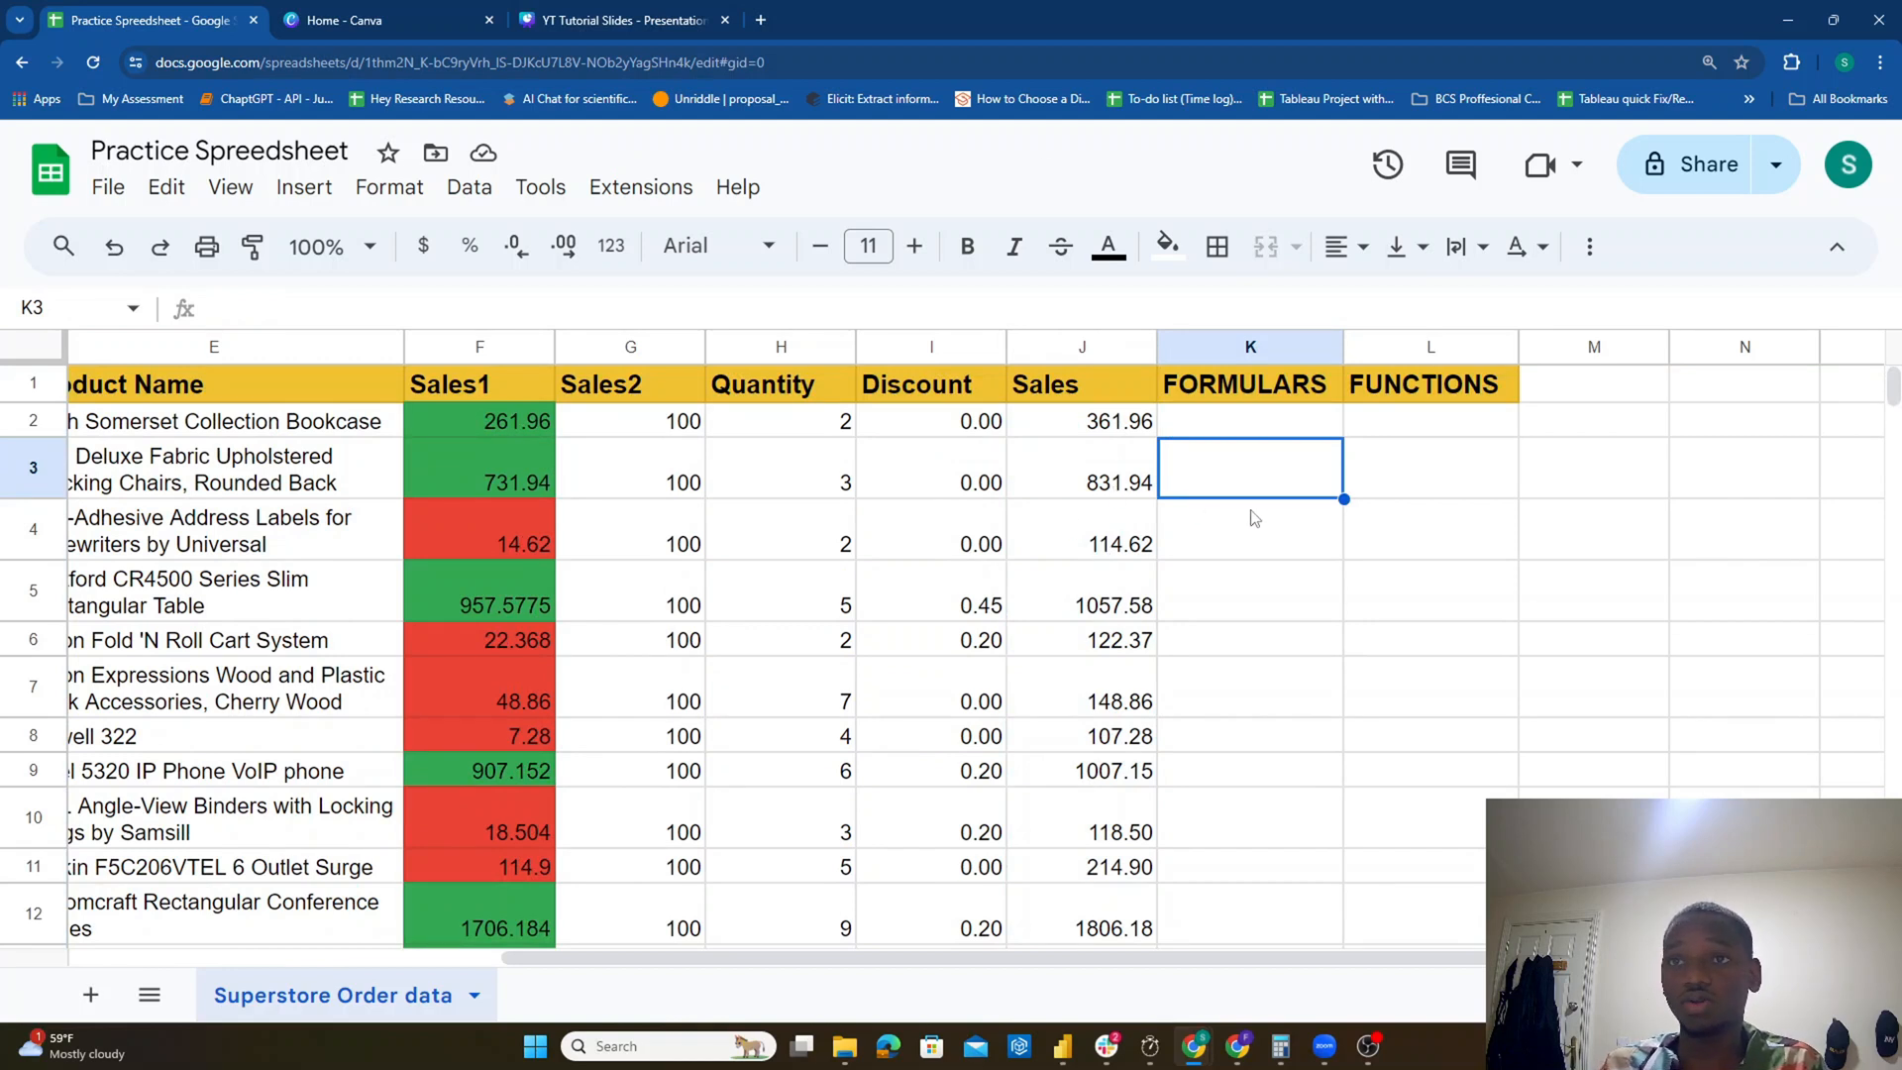
Step: Examine how the row references in the filled Sales formulas differ from J2 to J5, enlarging the page for readability
left_click(1111, 486)
left_click(1110, 435)
left_click(1095, 496)
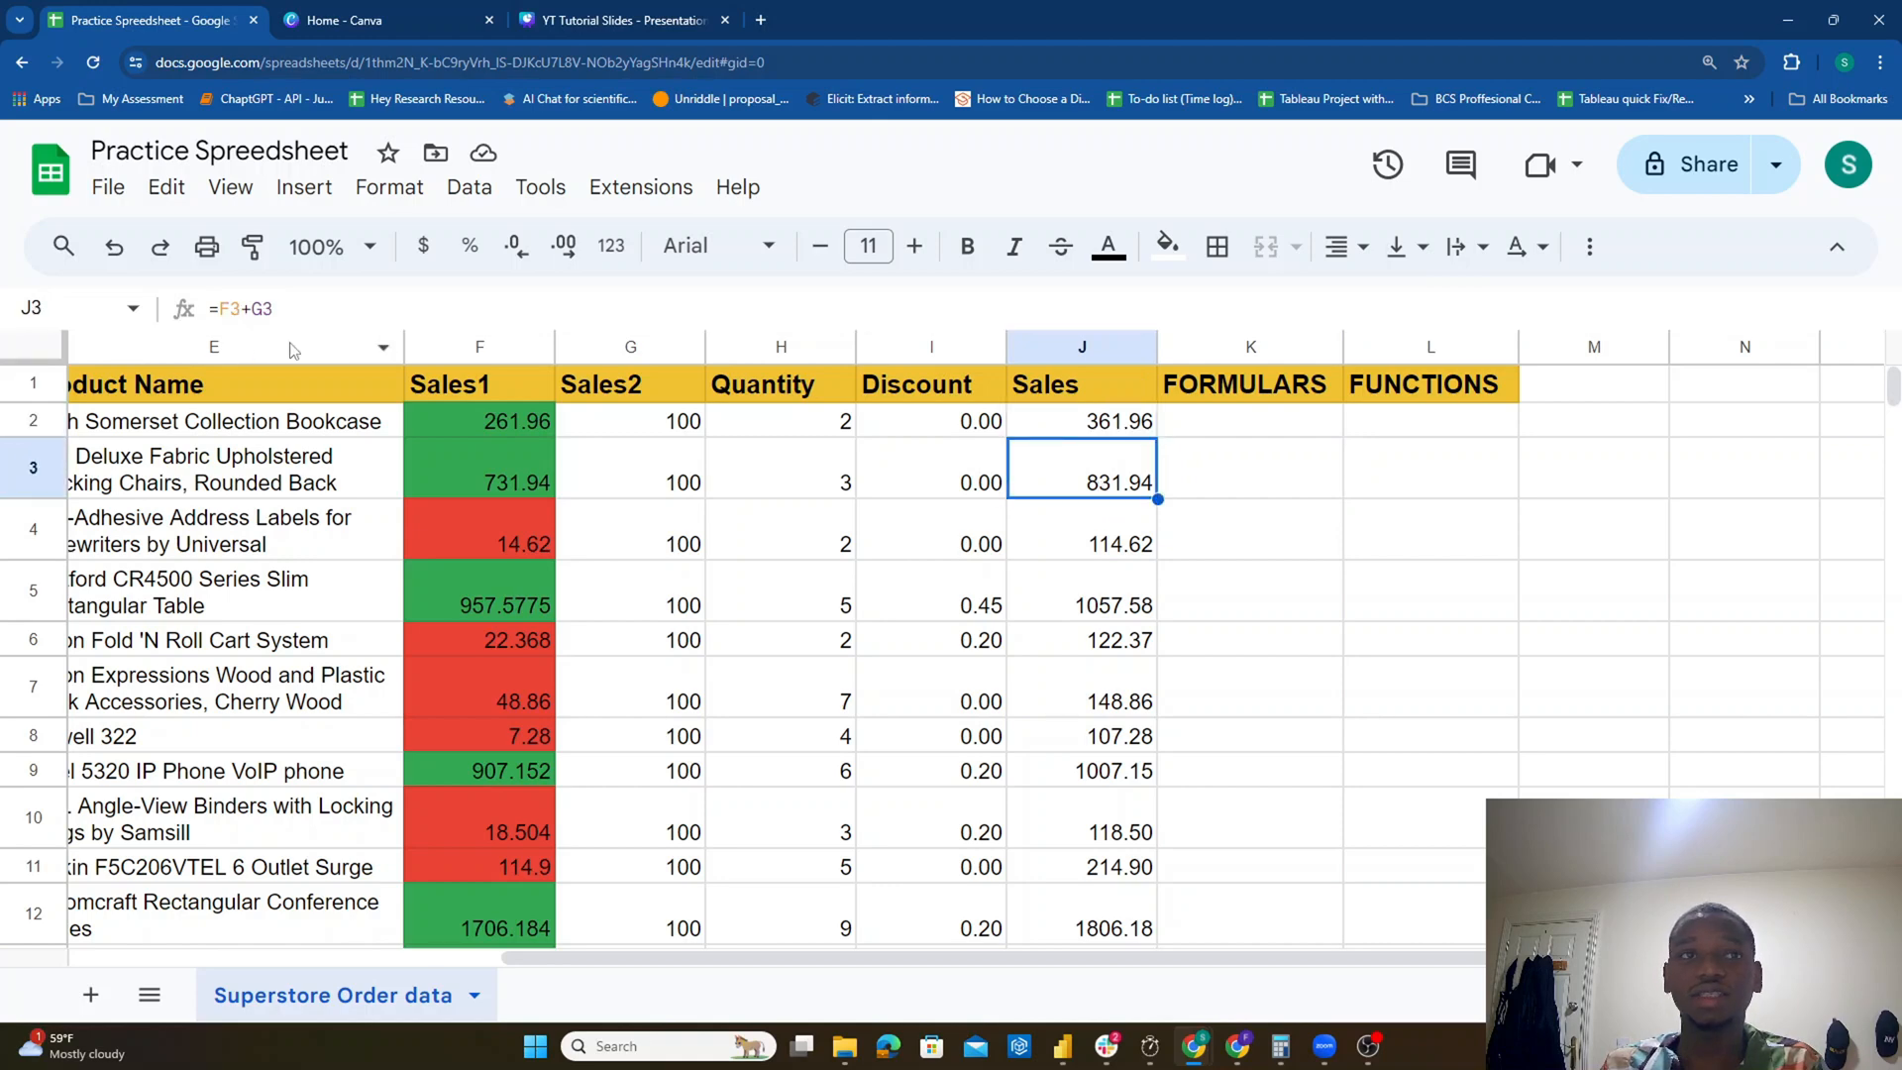
left_click(227, 313)
left_click(1879, 61)
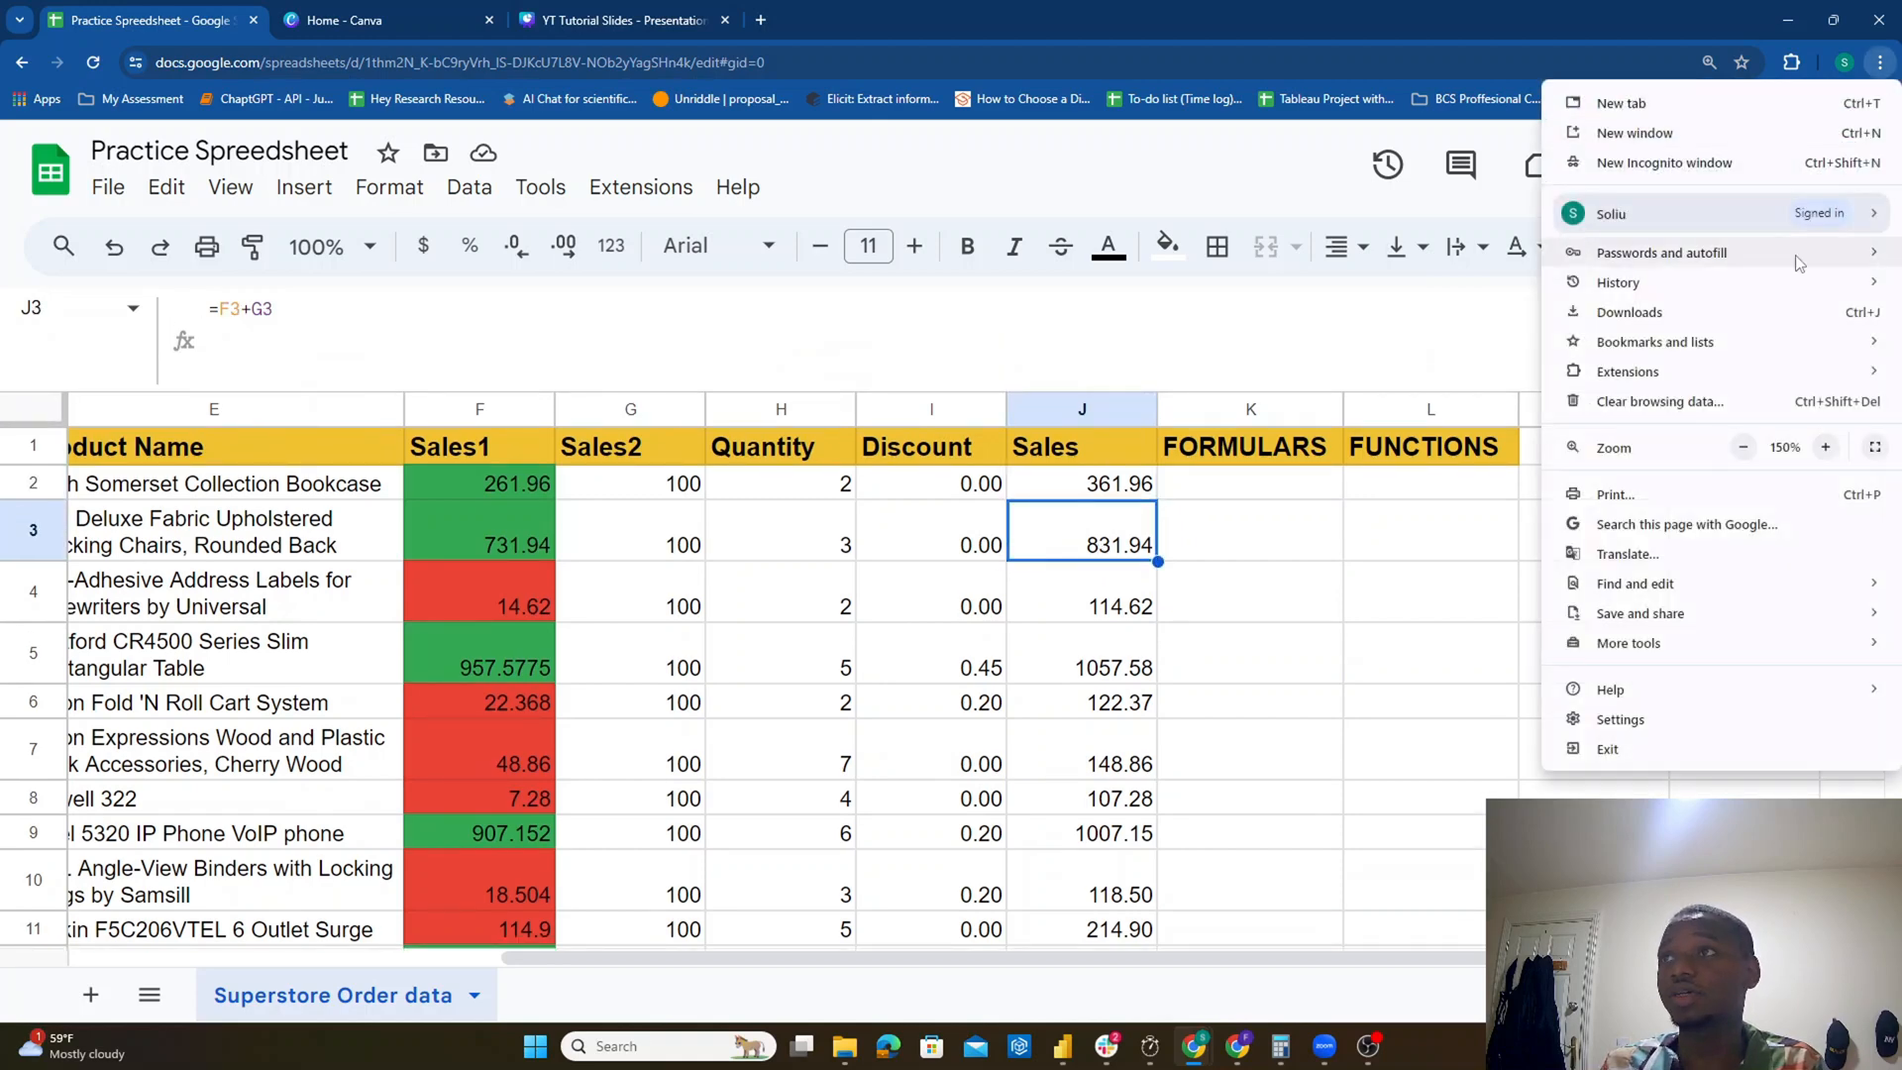
left_click(1819, 448)
left_click(279, 339)
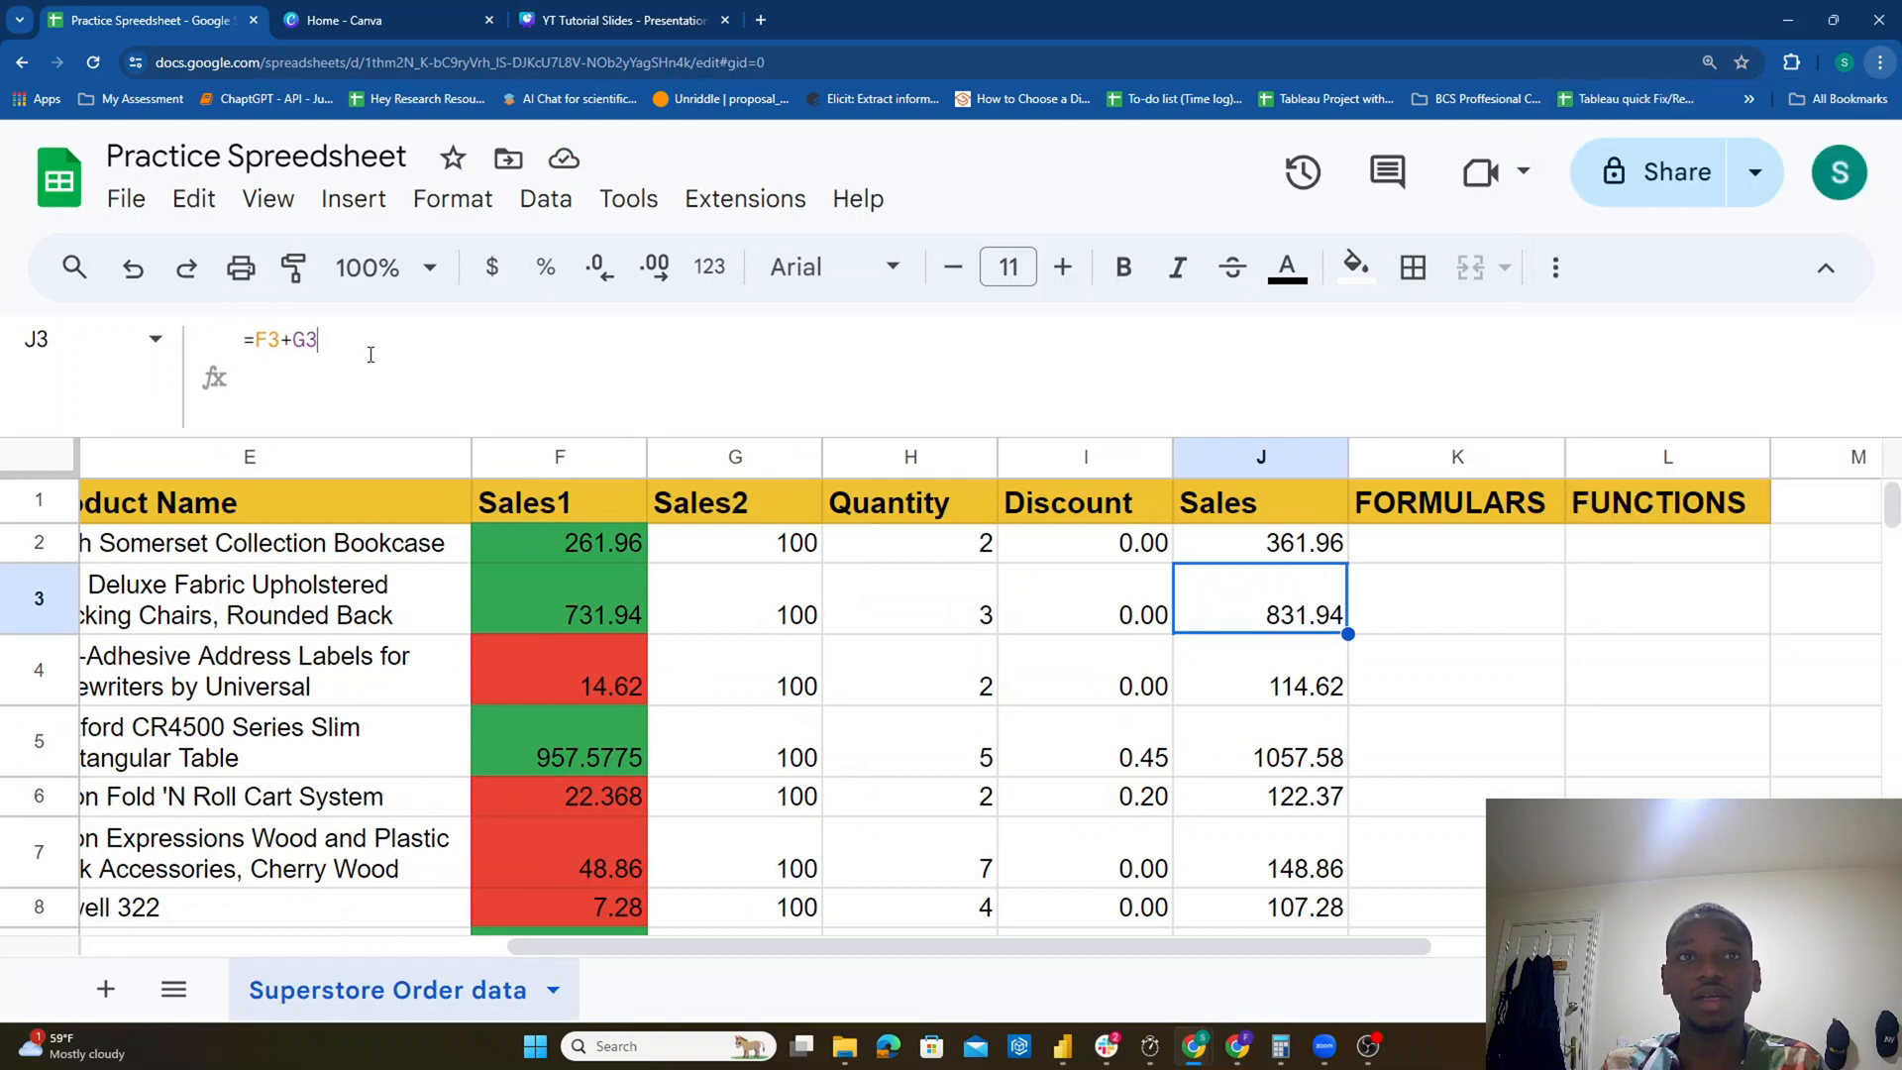
key("Escape")
left_click(1272, 555)
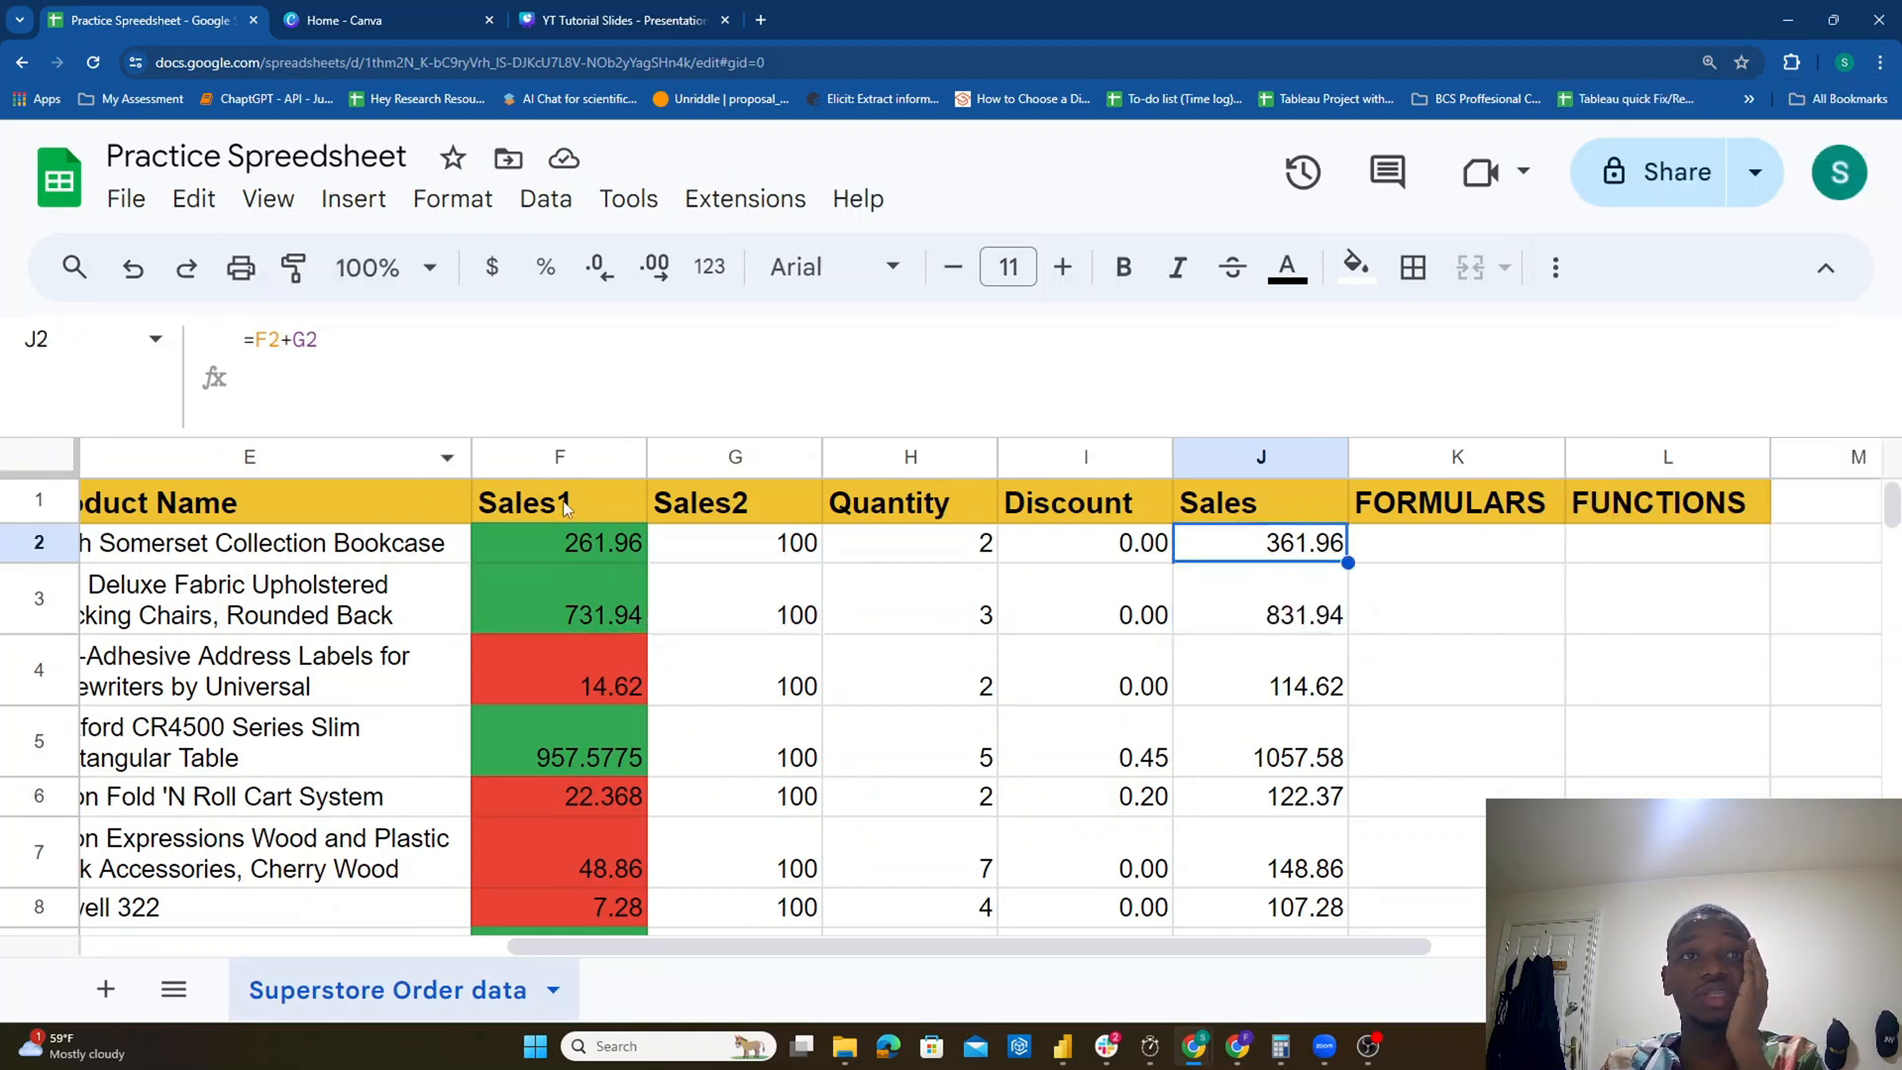
left_click(1299, 626)
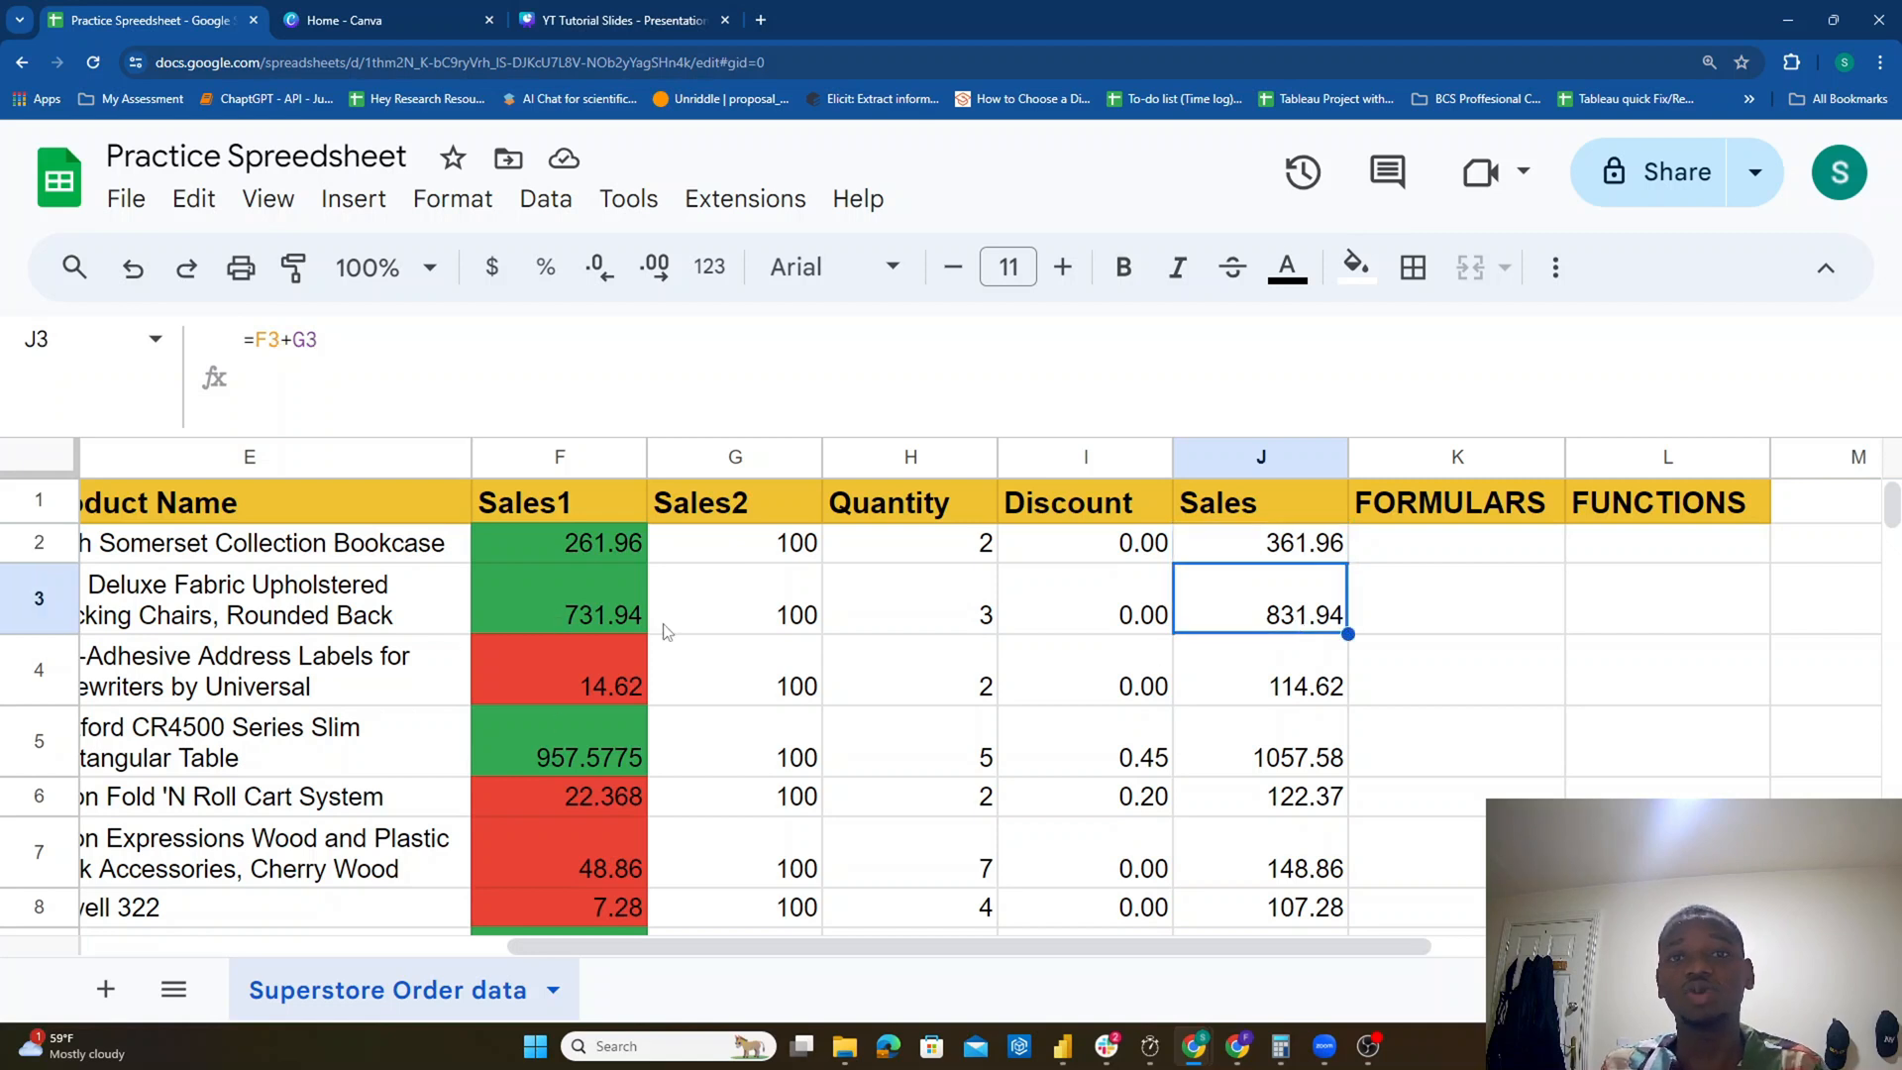
left_click(1309, 666)
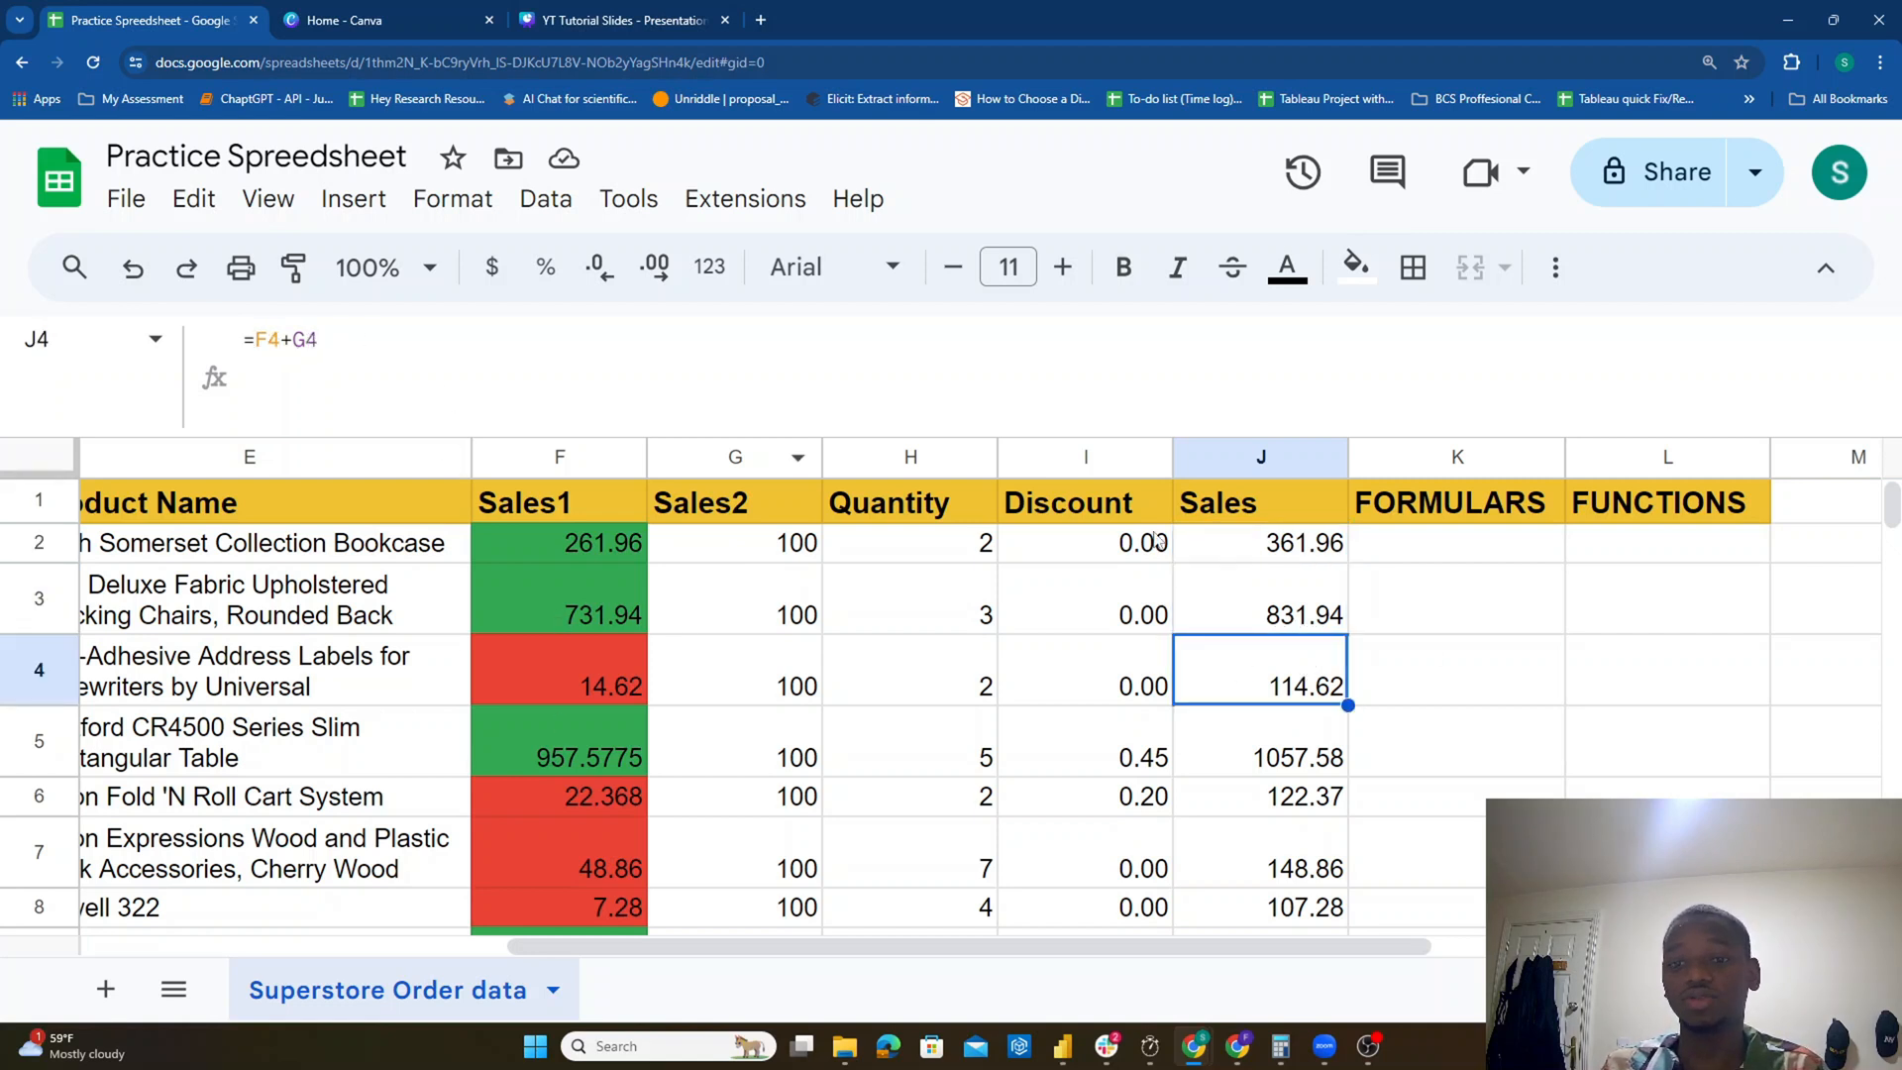
left_click(1303, 765)
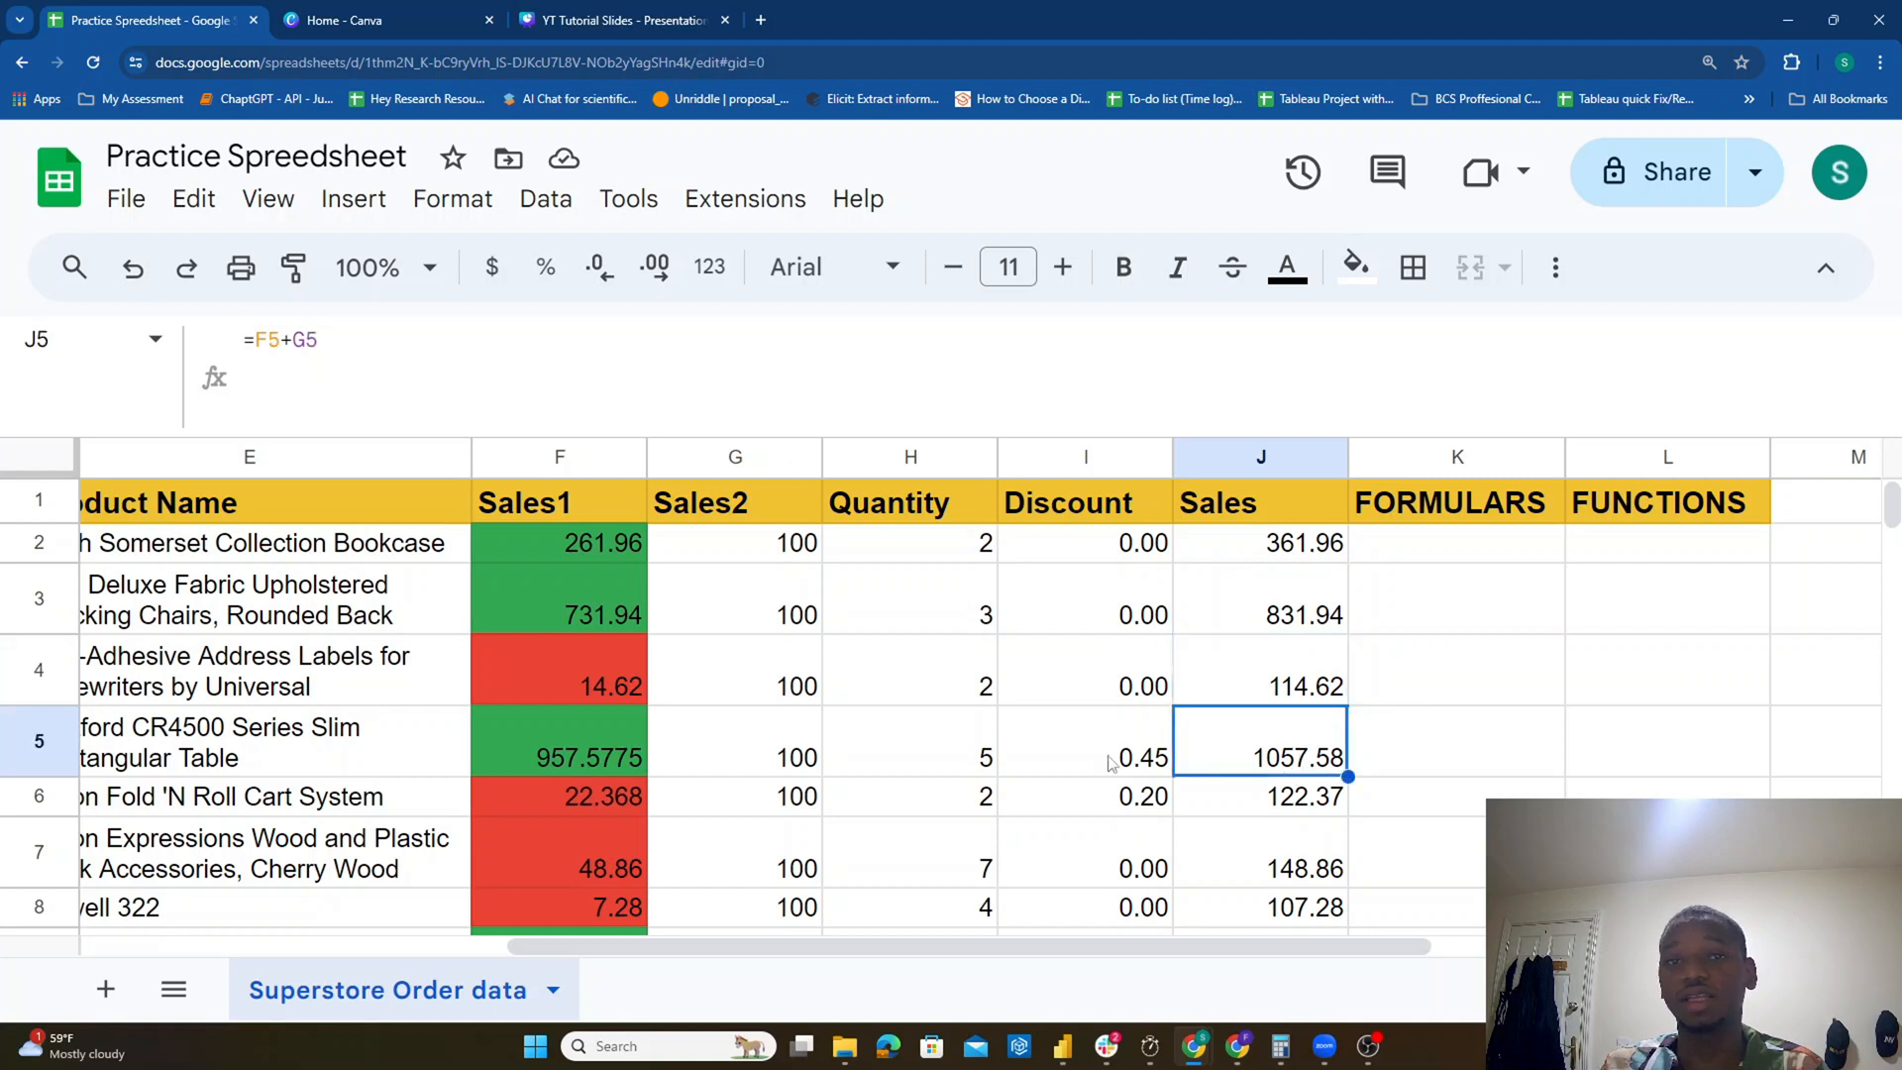
left_click(1328, 552)
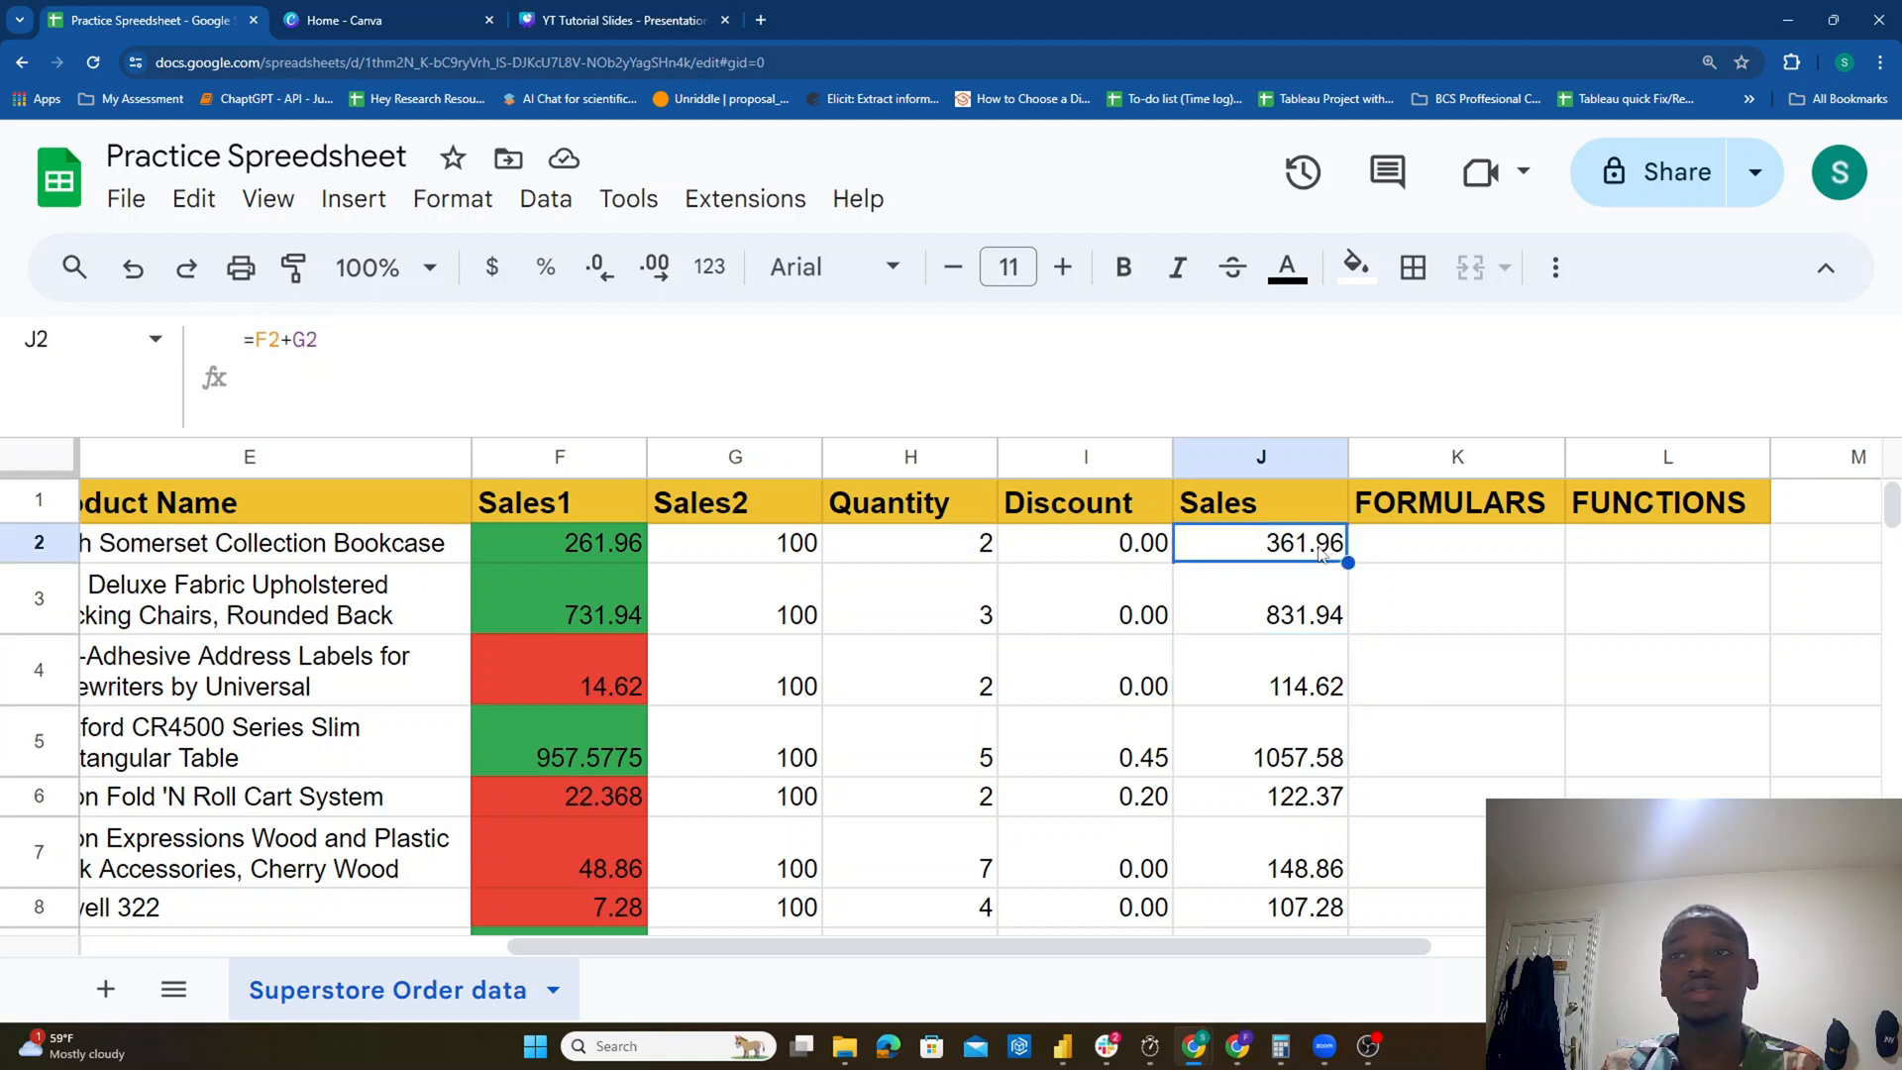
Step: Inspect which Sales1 and Sales2 cells the formulas in J2 to J6 refer to, leaving each formula as it is
double_click(1321, 553)
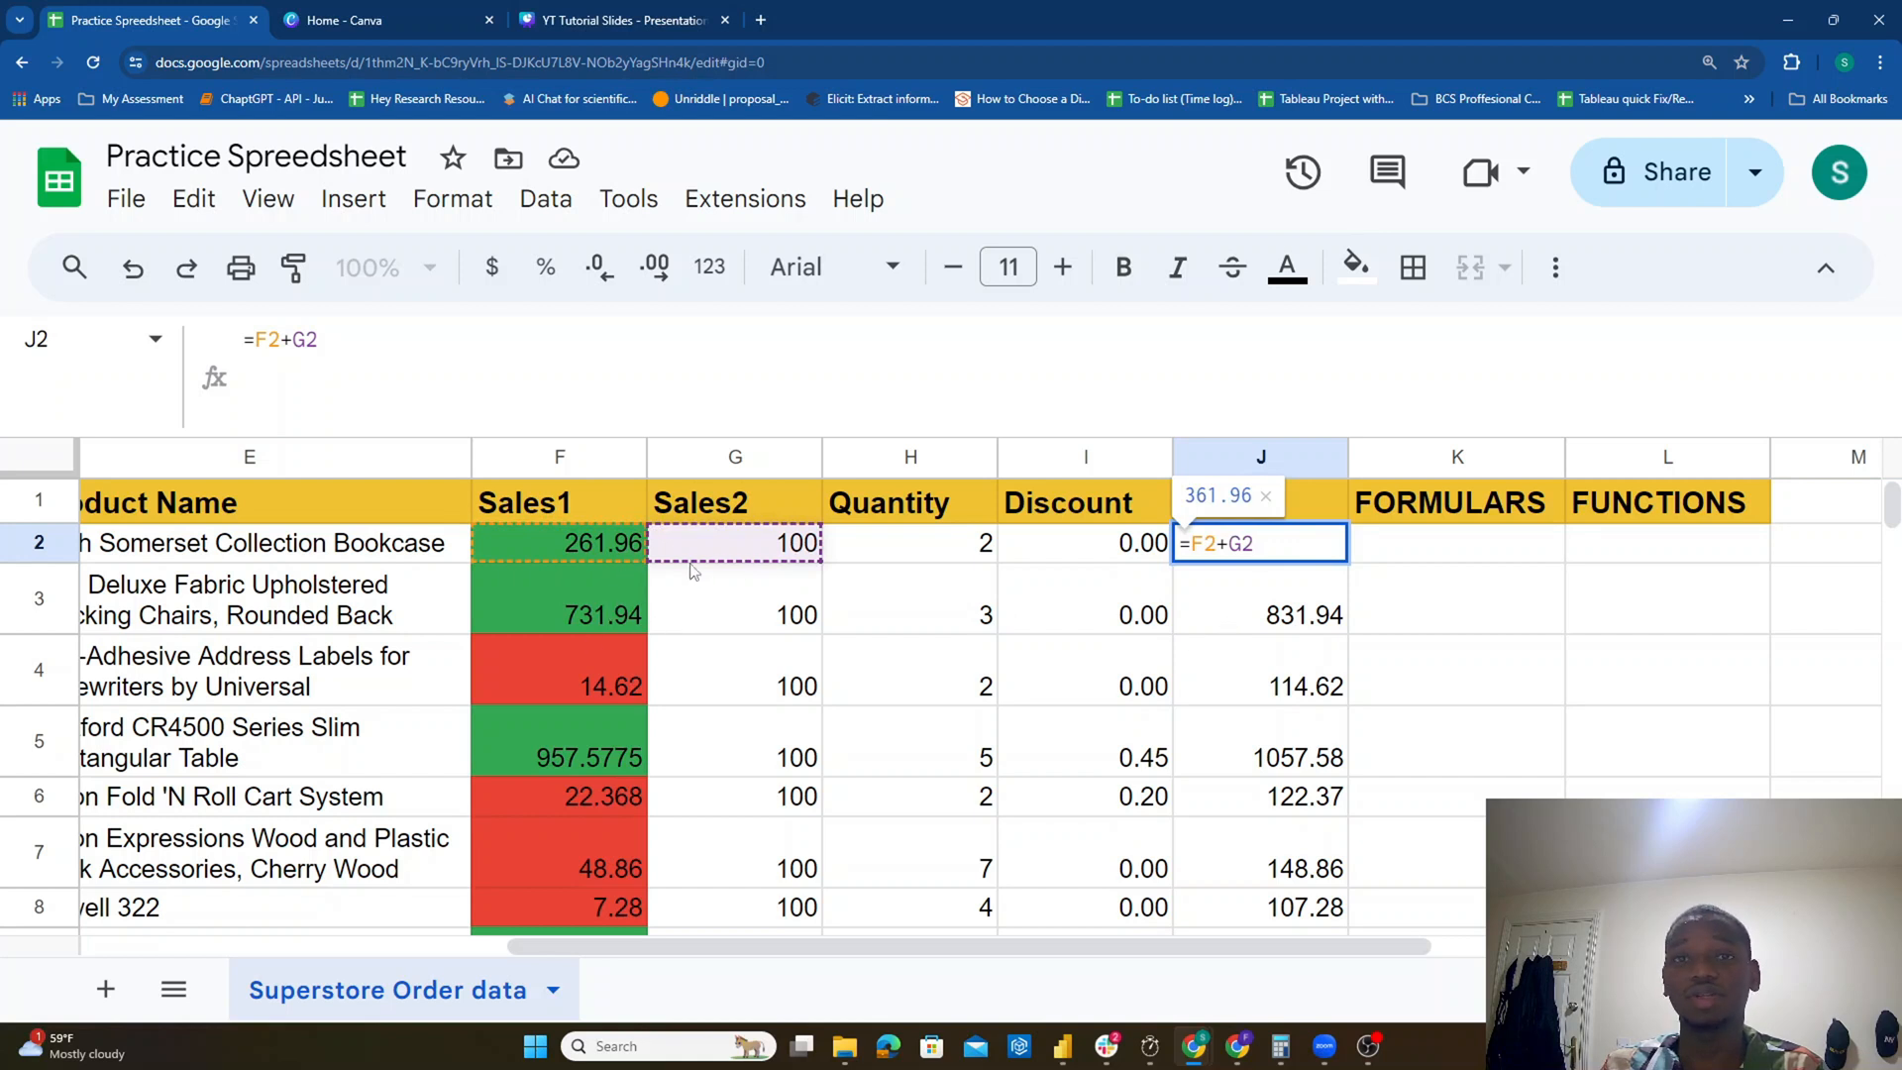
key("Return")
key("Return")
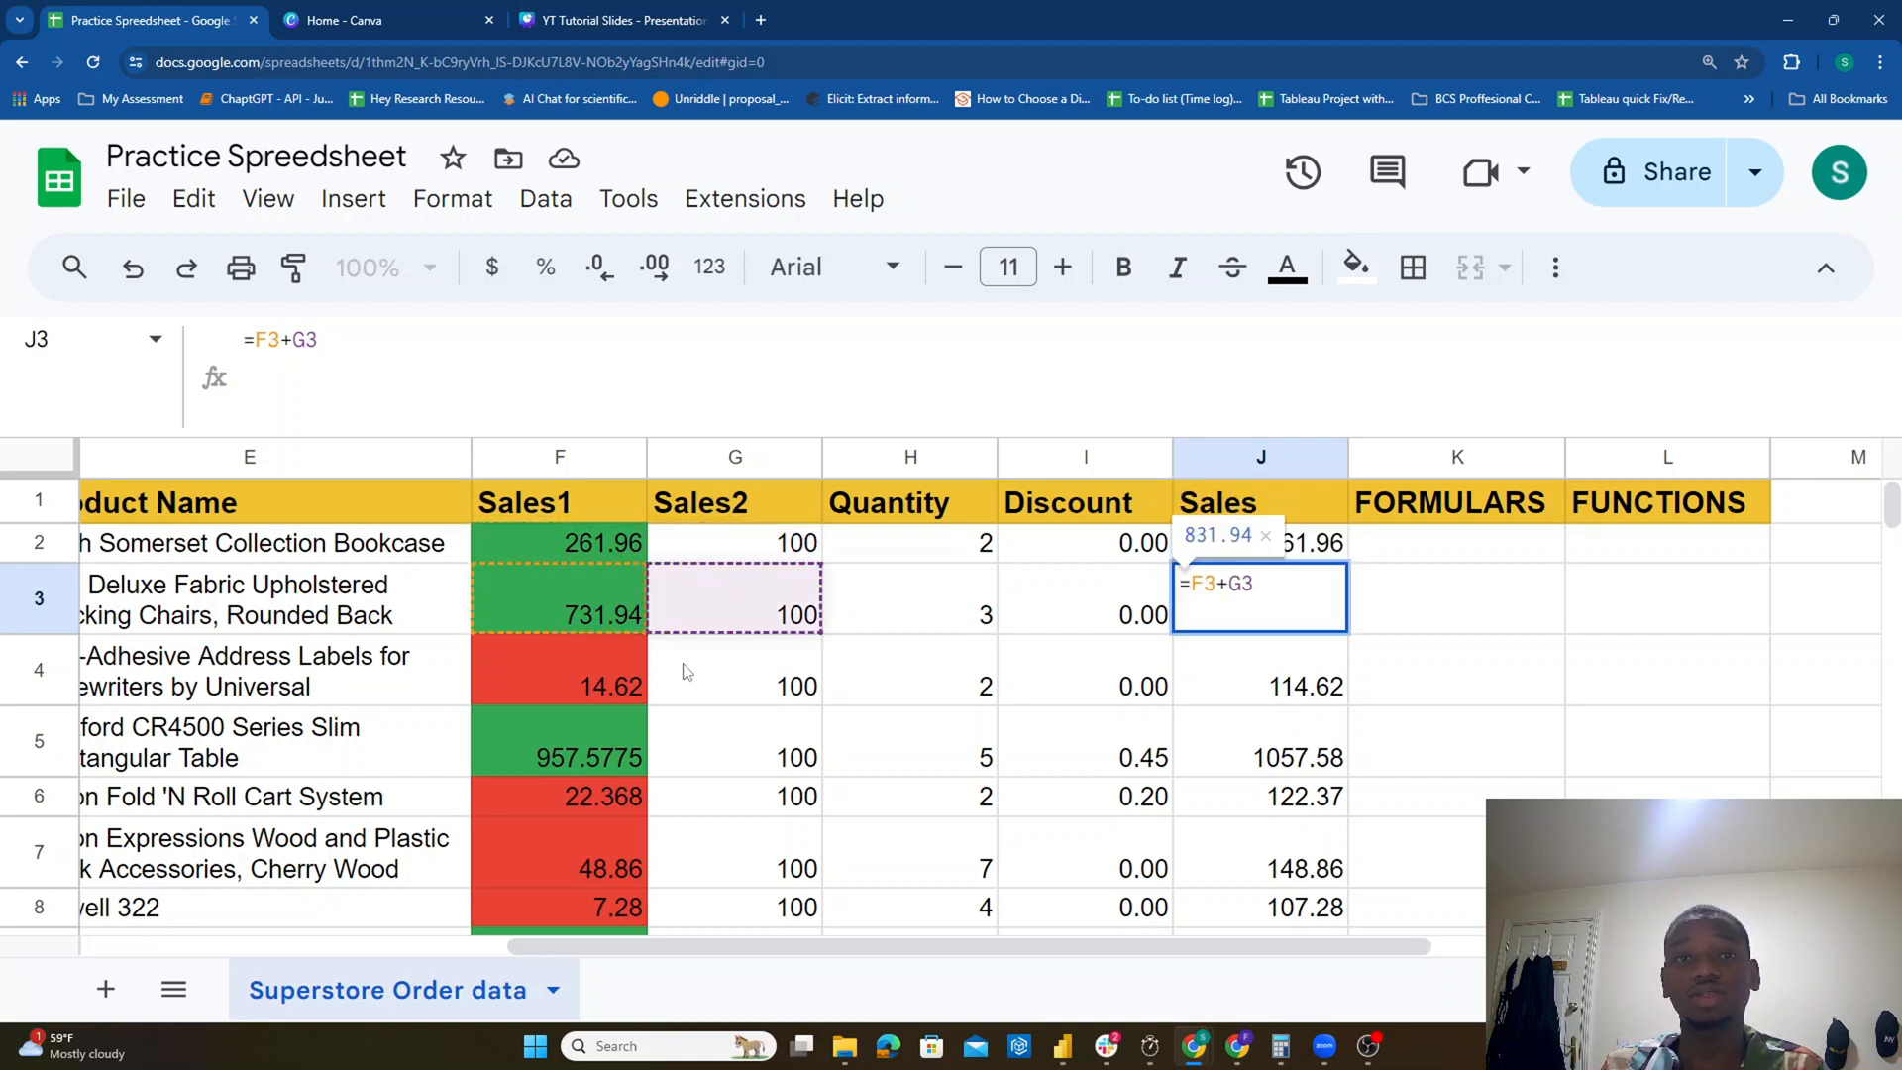
key("Return")
key("Return")
scroll(1097, 634, "down", 1)
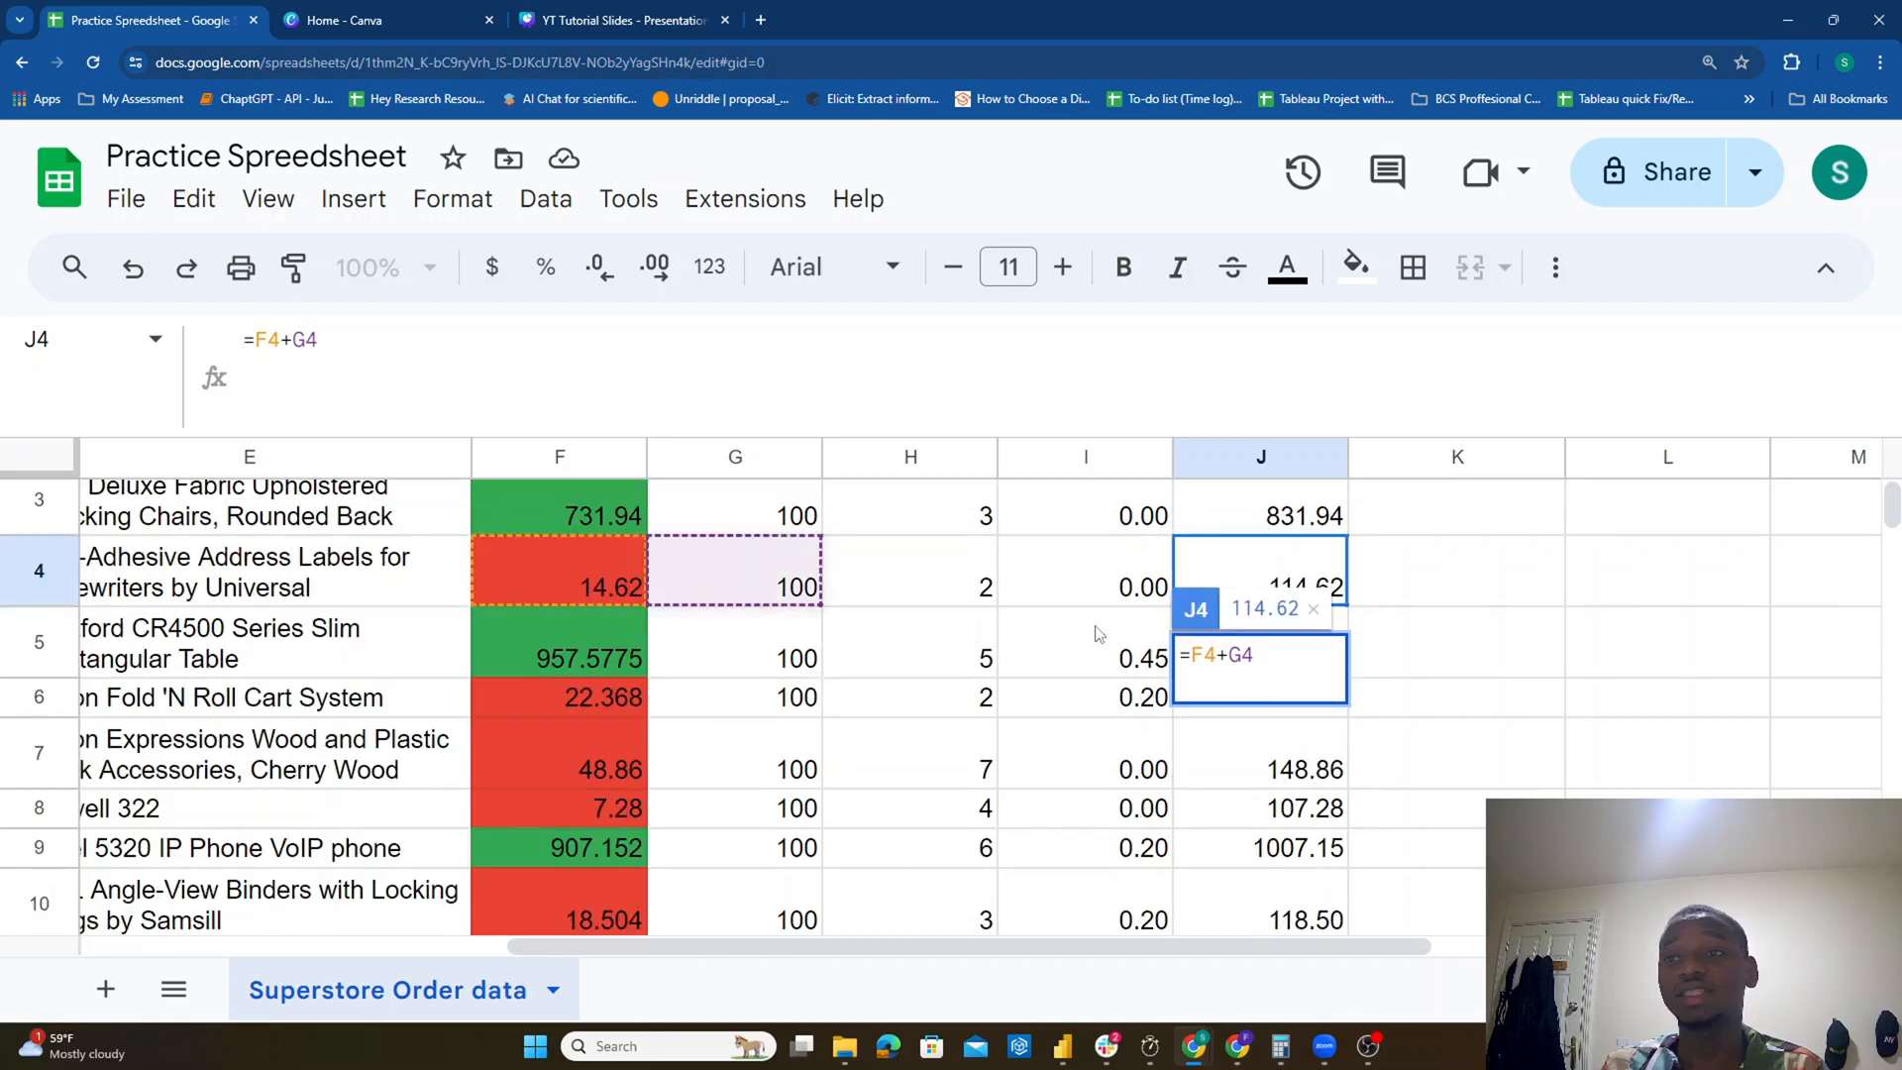
scroll(1101, 637, "up", 1)
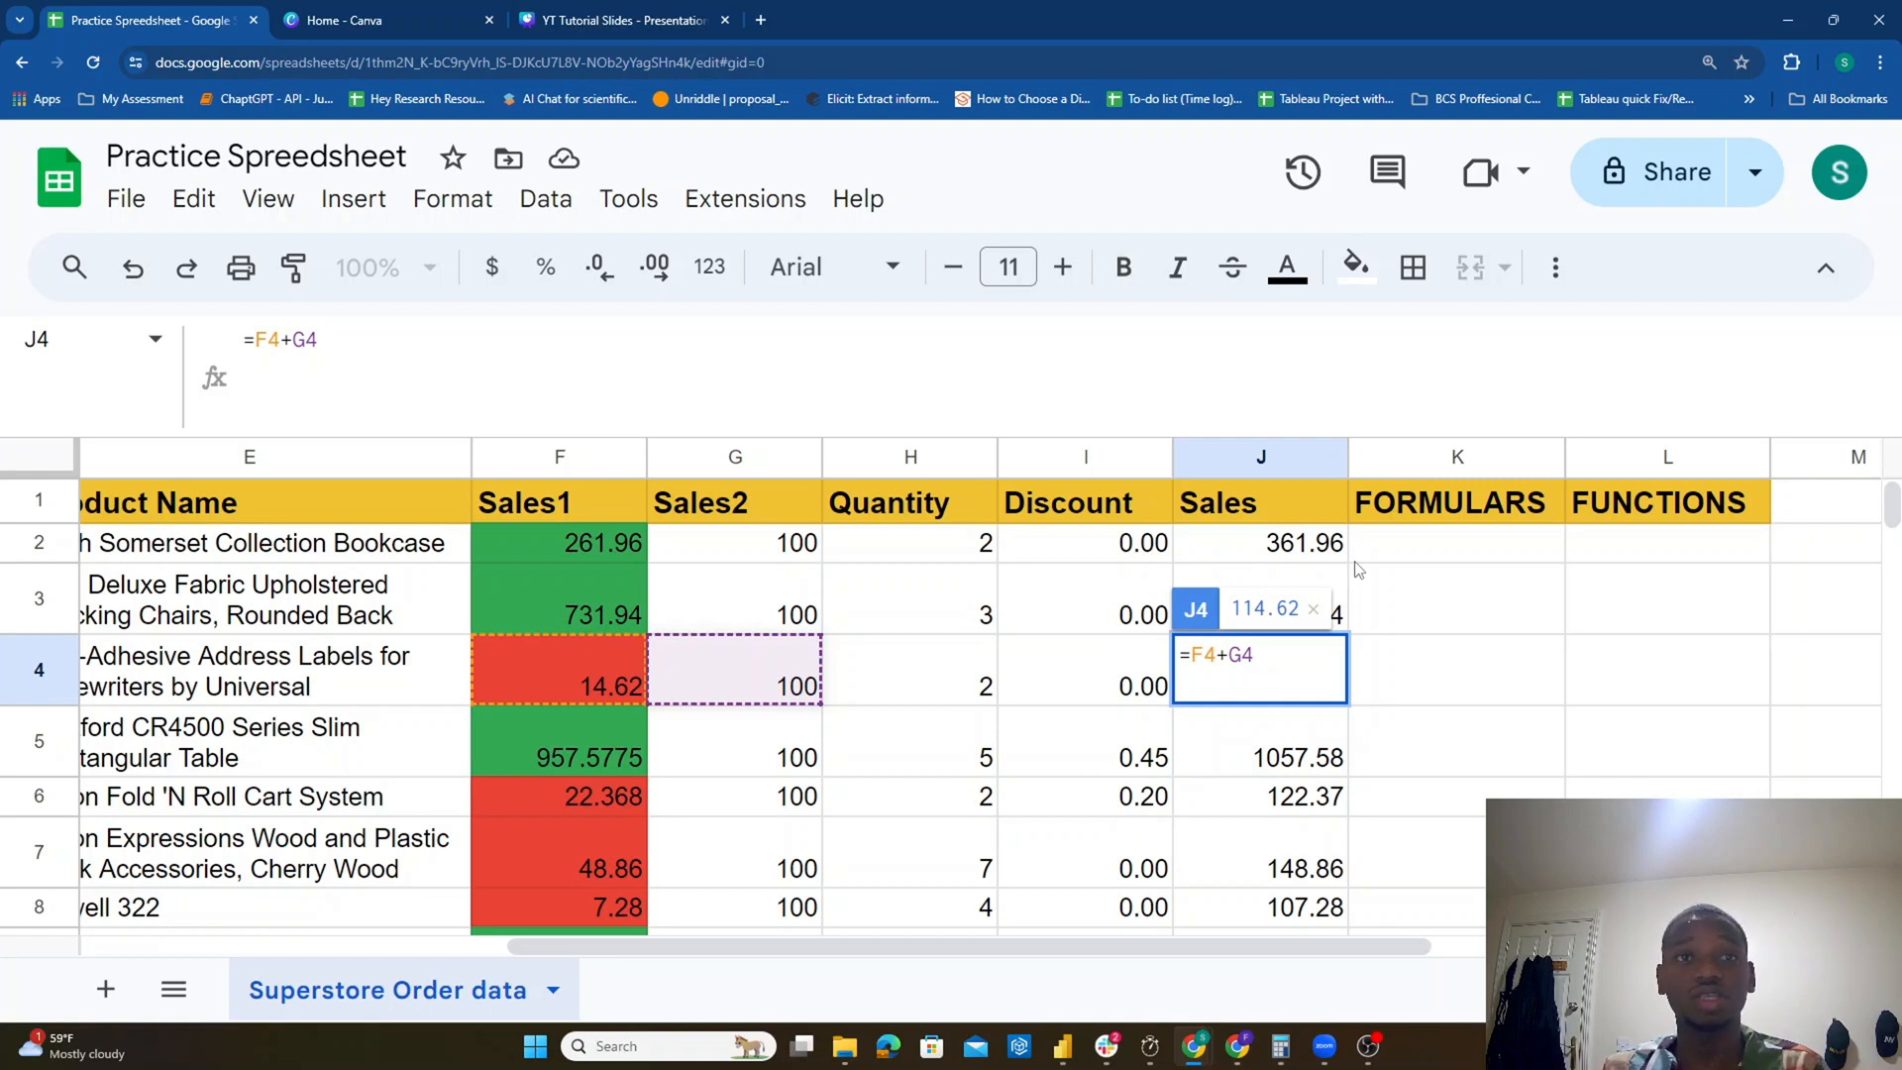
key("Escape")
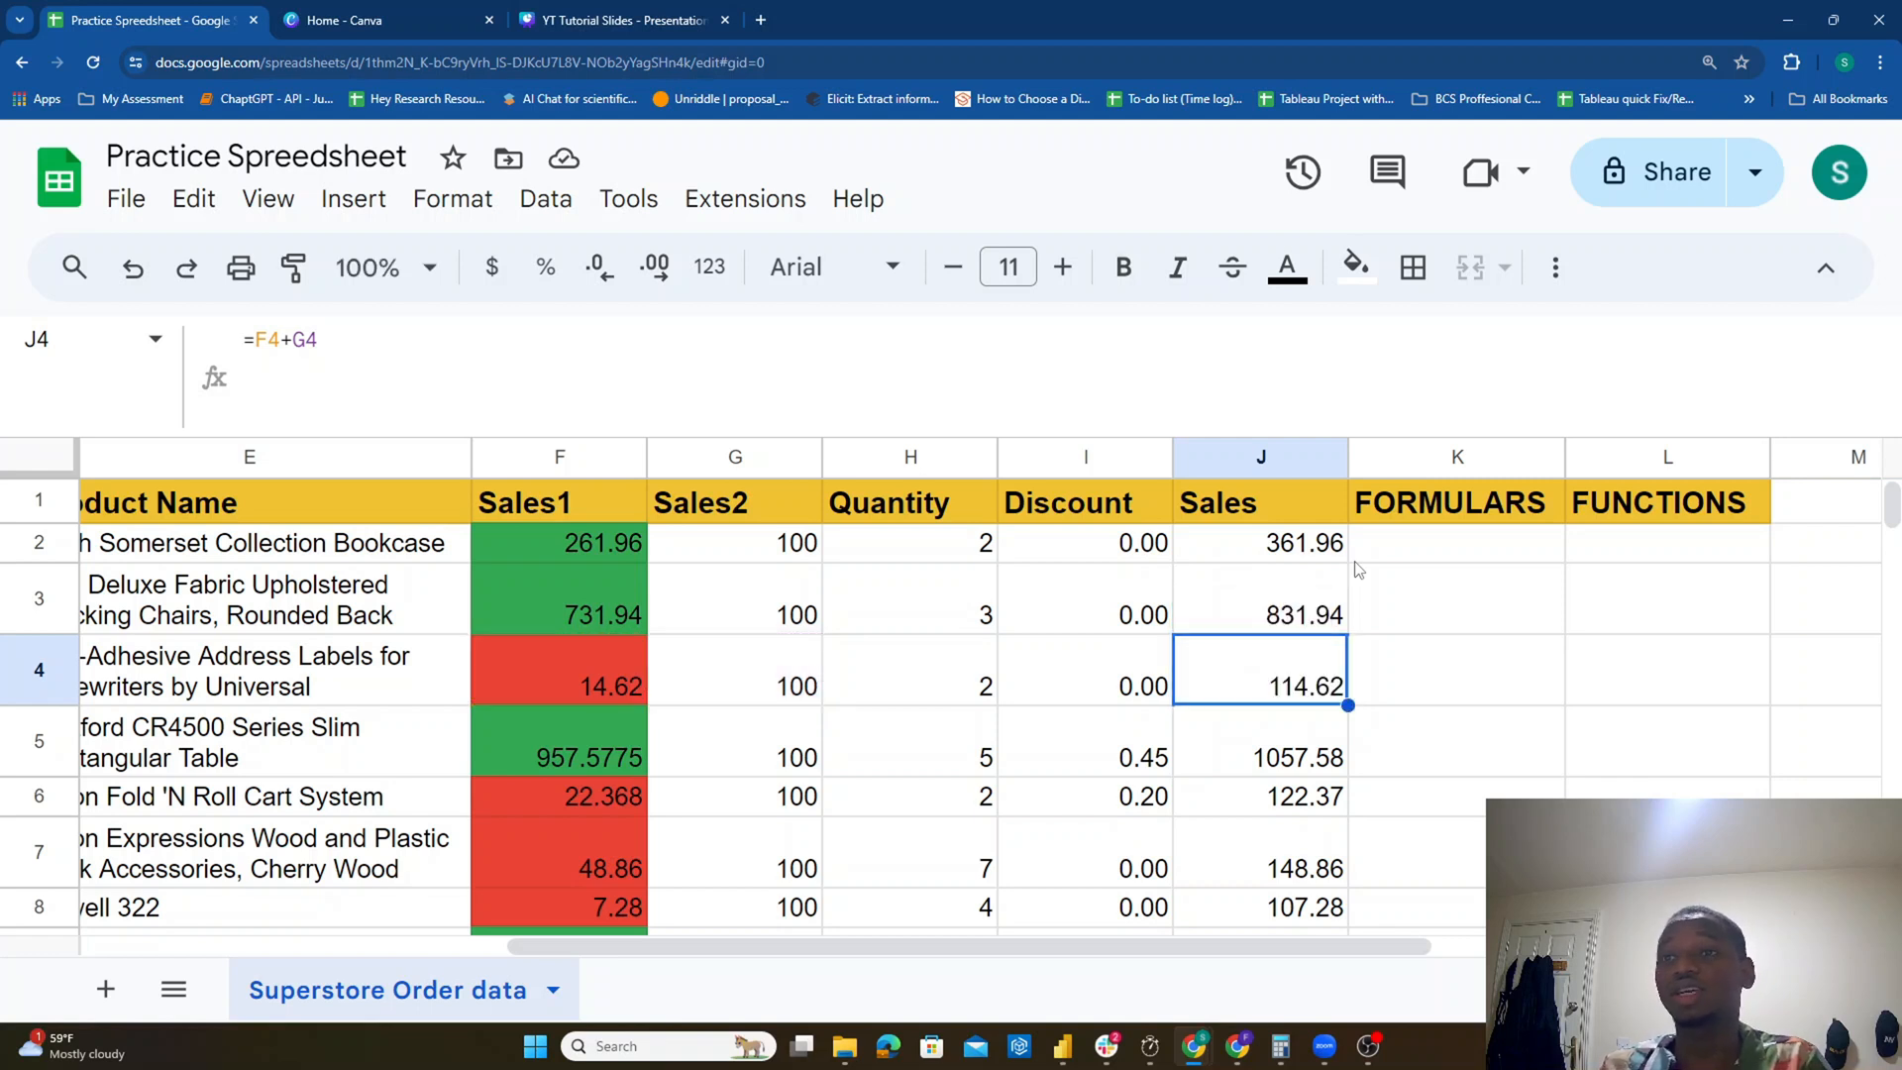
left_click(1259, 771)
double_click(1263, 764)
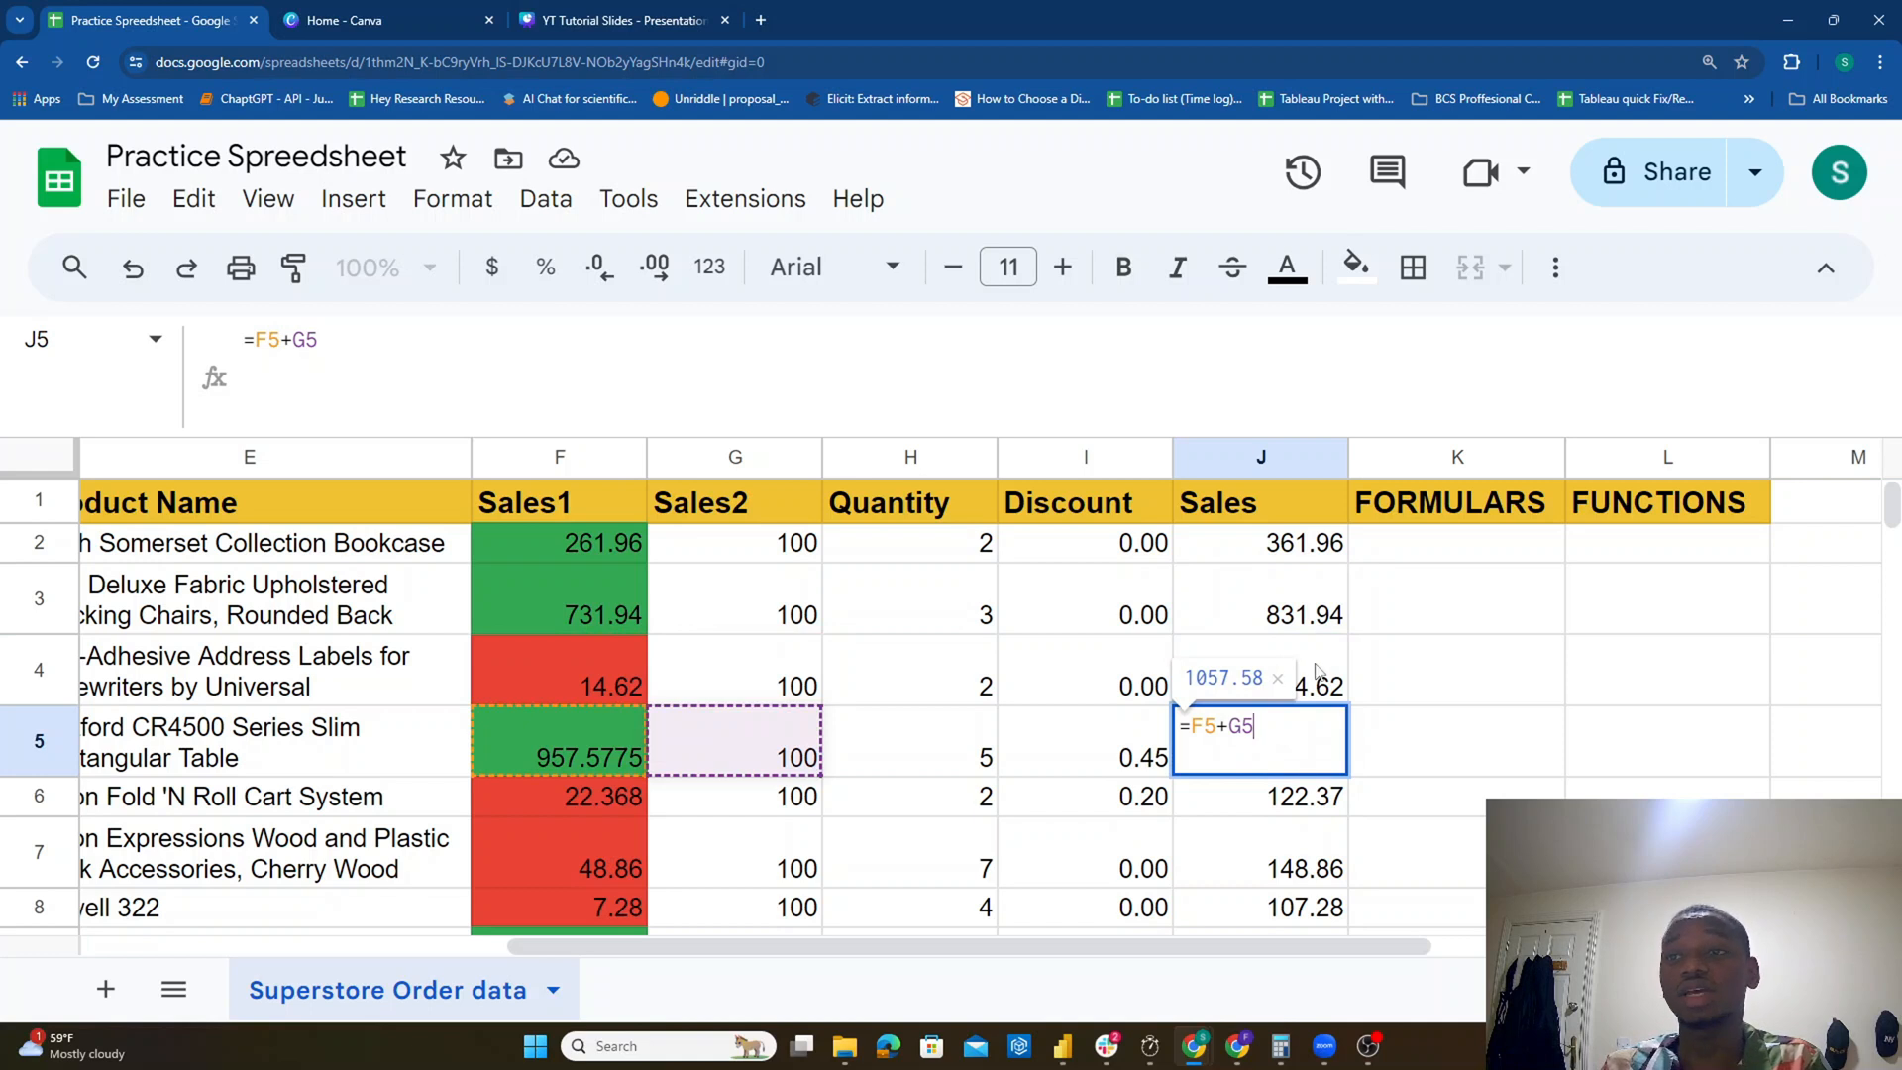
key("Escape")
double_click(1307, 804)
key("Escape")
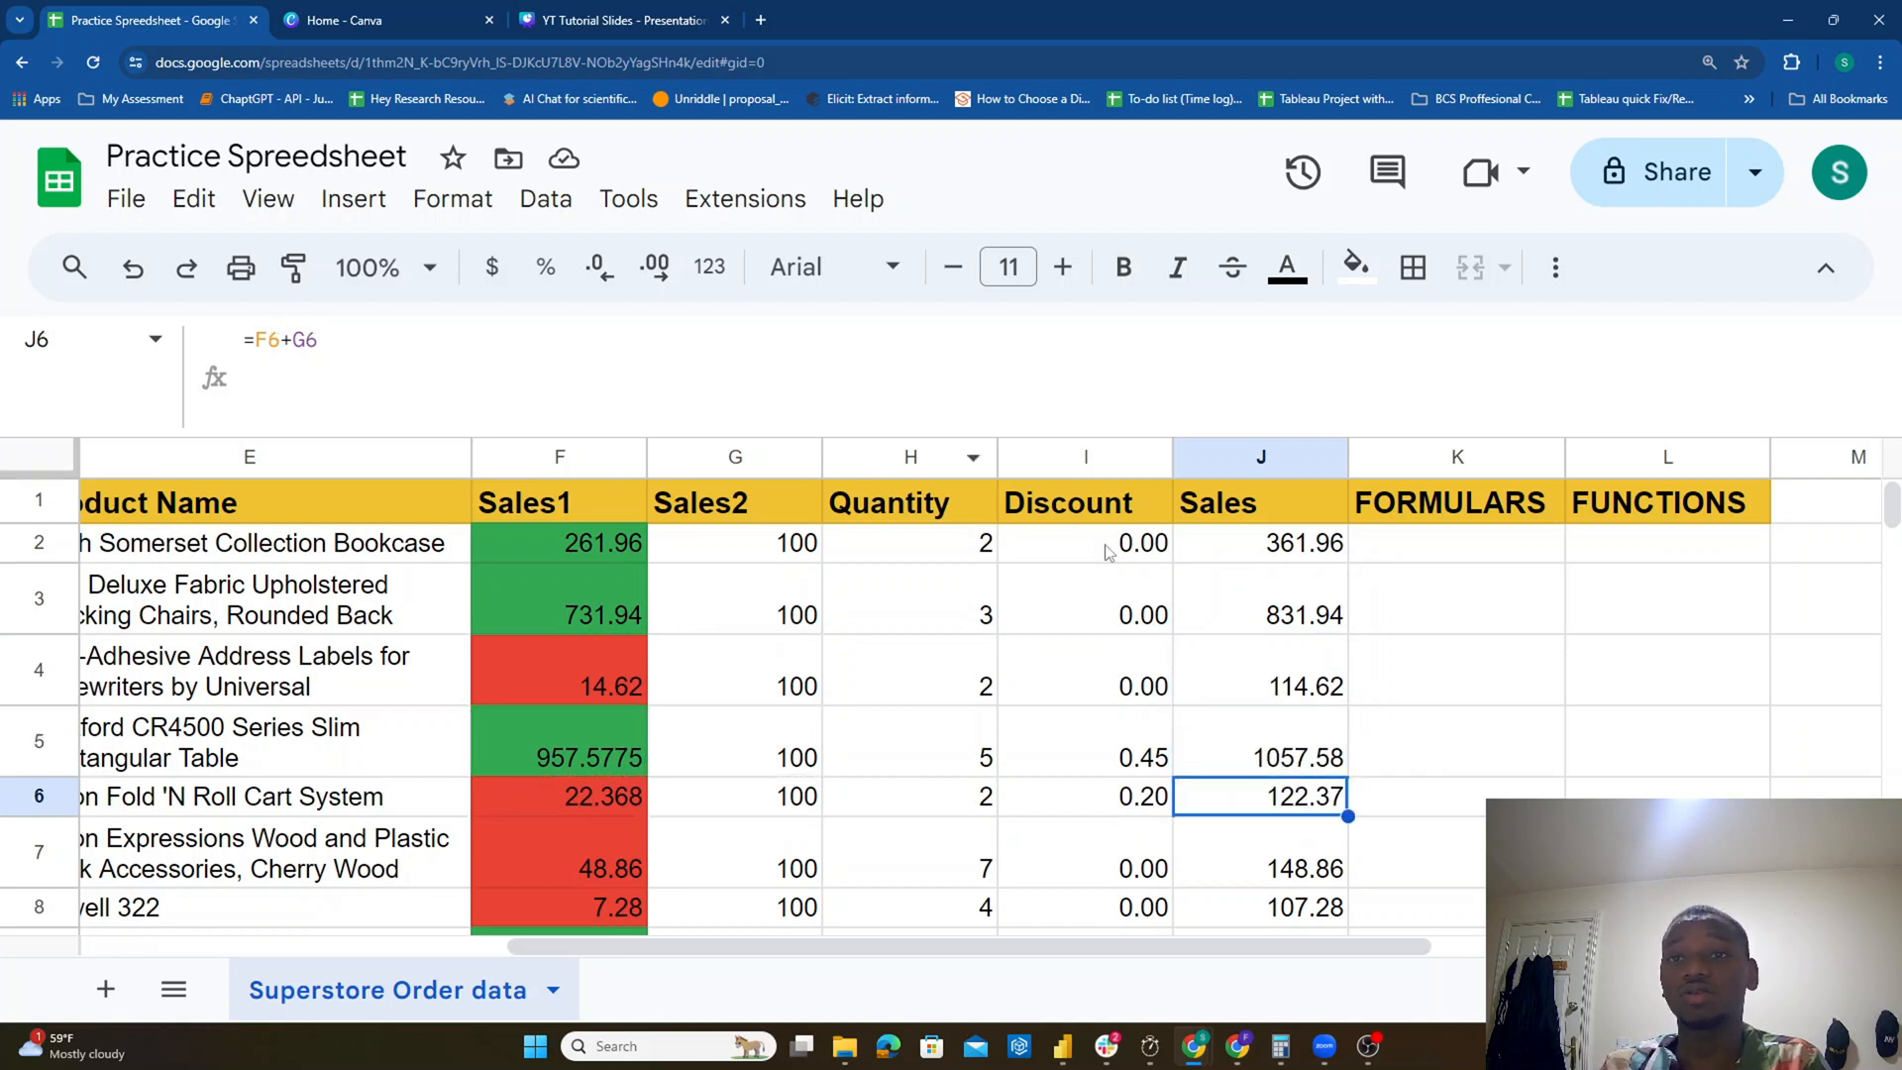
Step: Rename the Sales header in J1 as Sales (formular) and widen column J to fit the title
left_click(1879, 62)
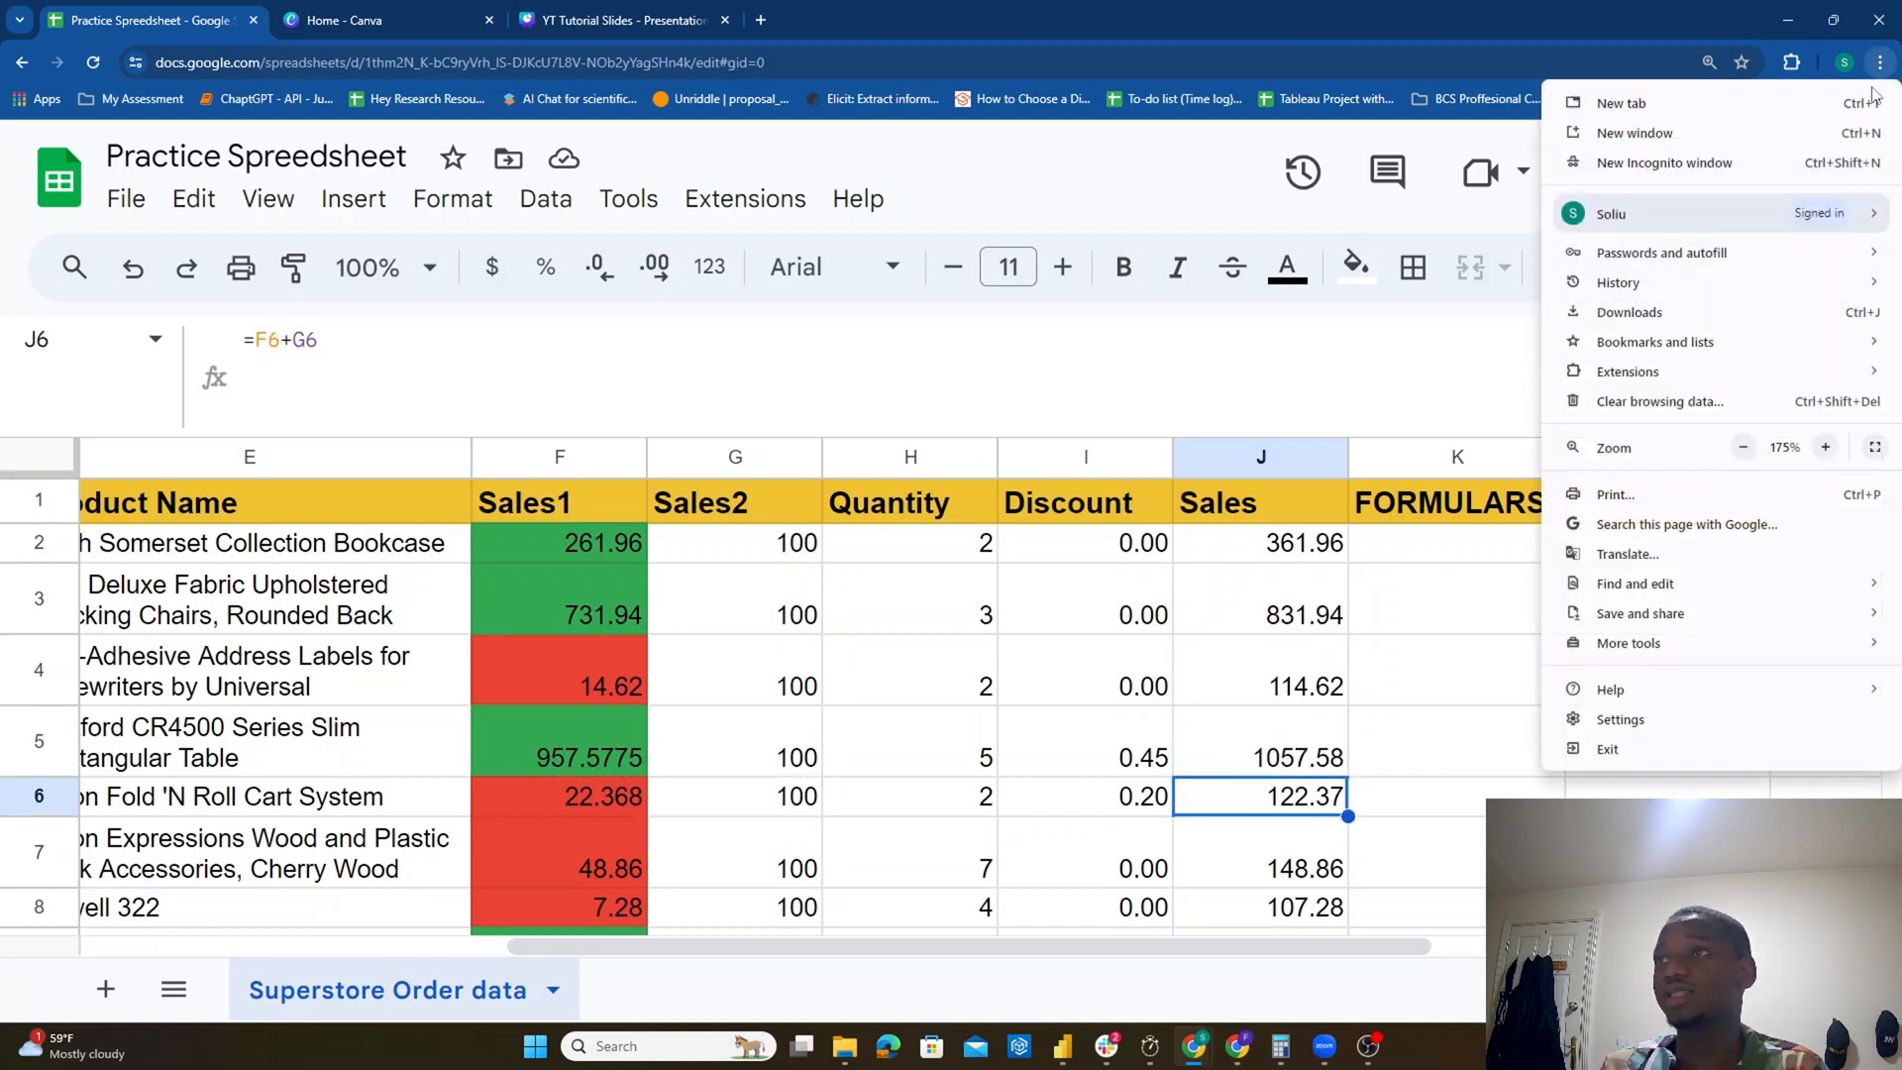
left_click(1742, 447)
left_click(1743, 447)
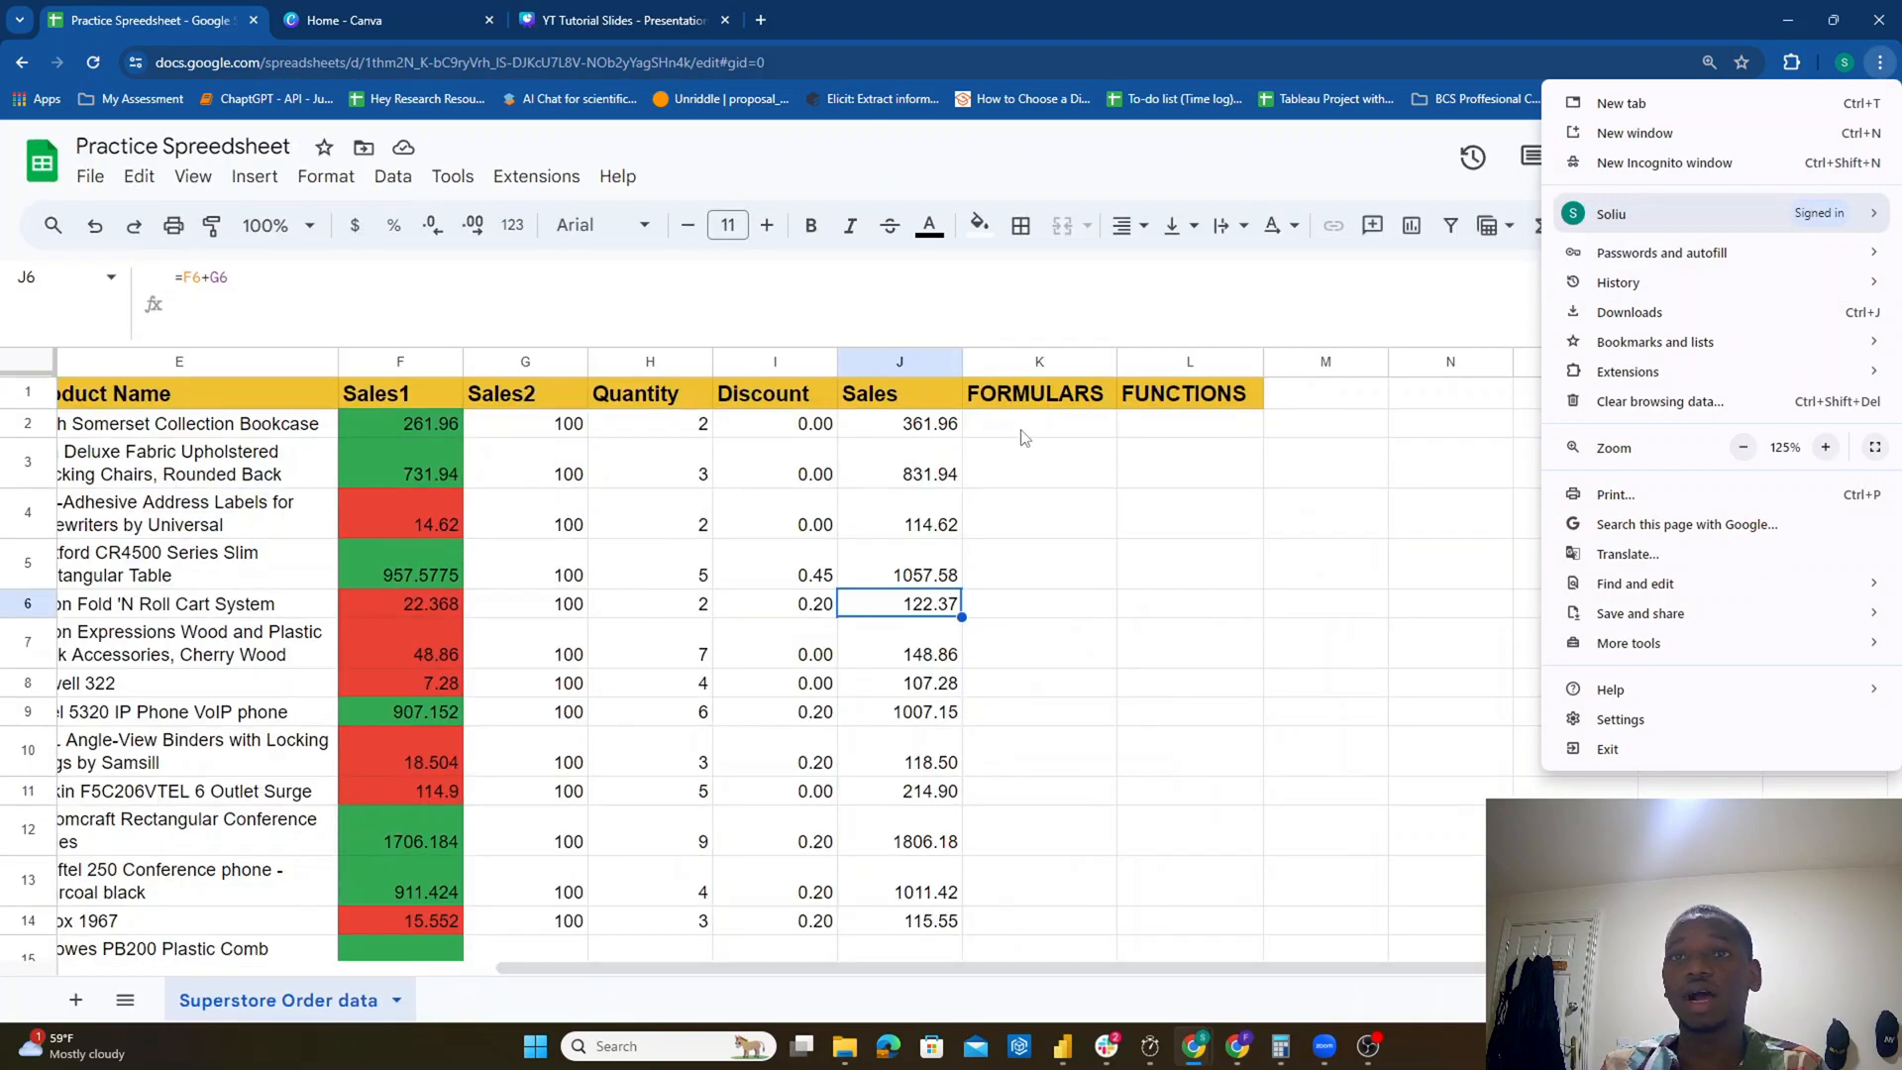
left_click(929, 396)
left_click(288, 282)
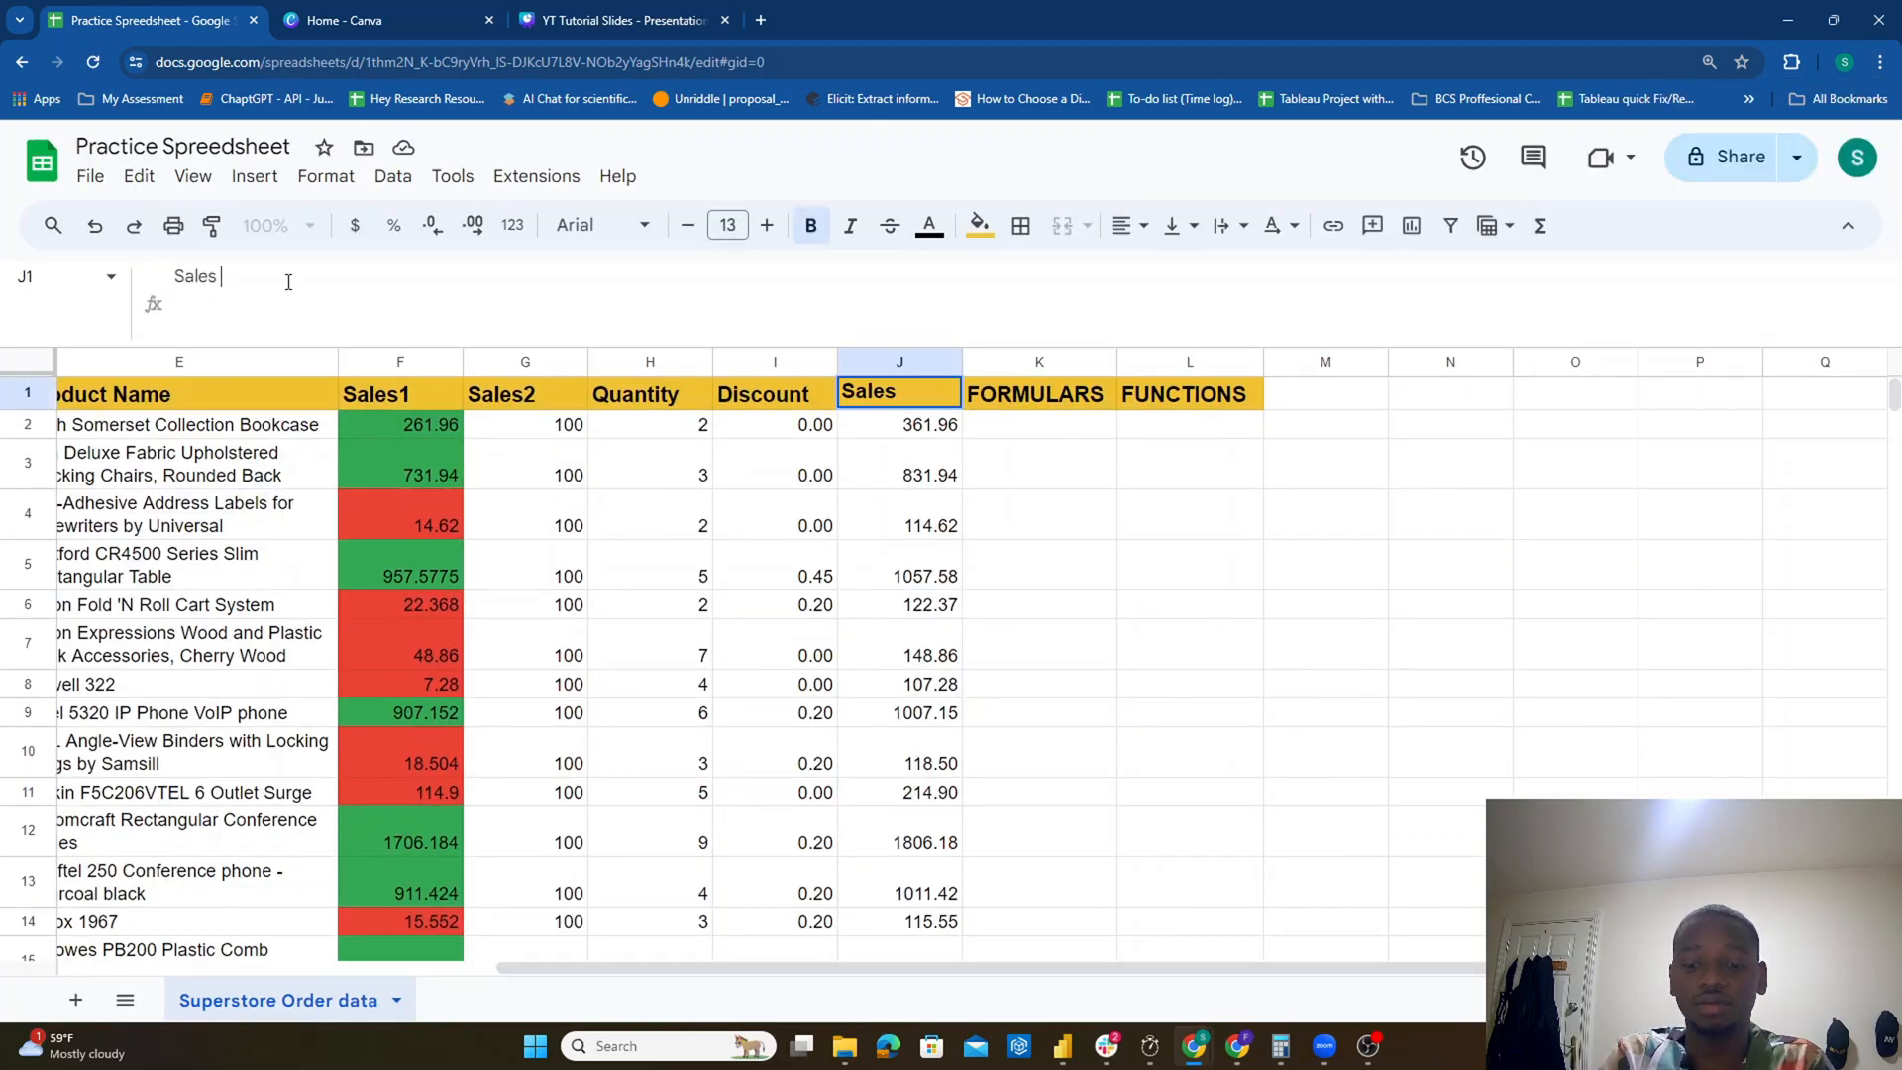
type("(FORU")
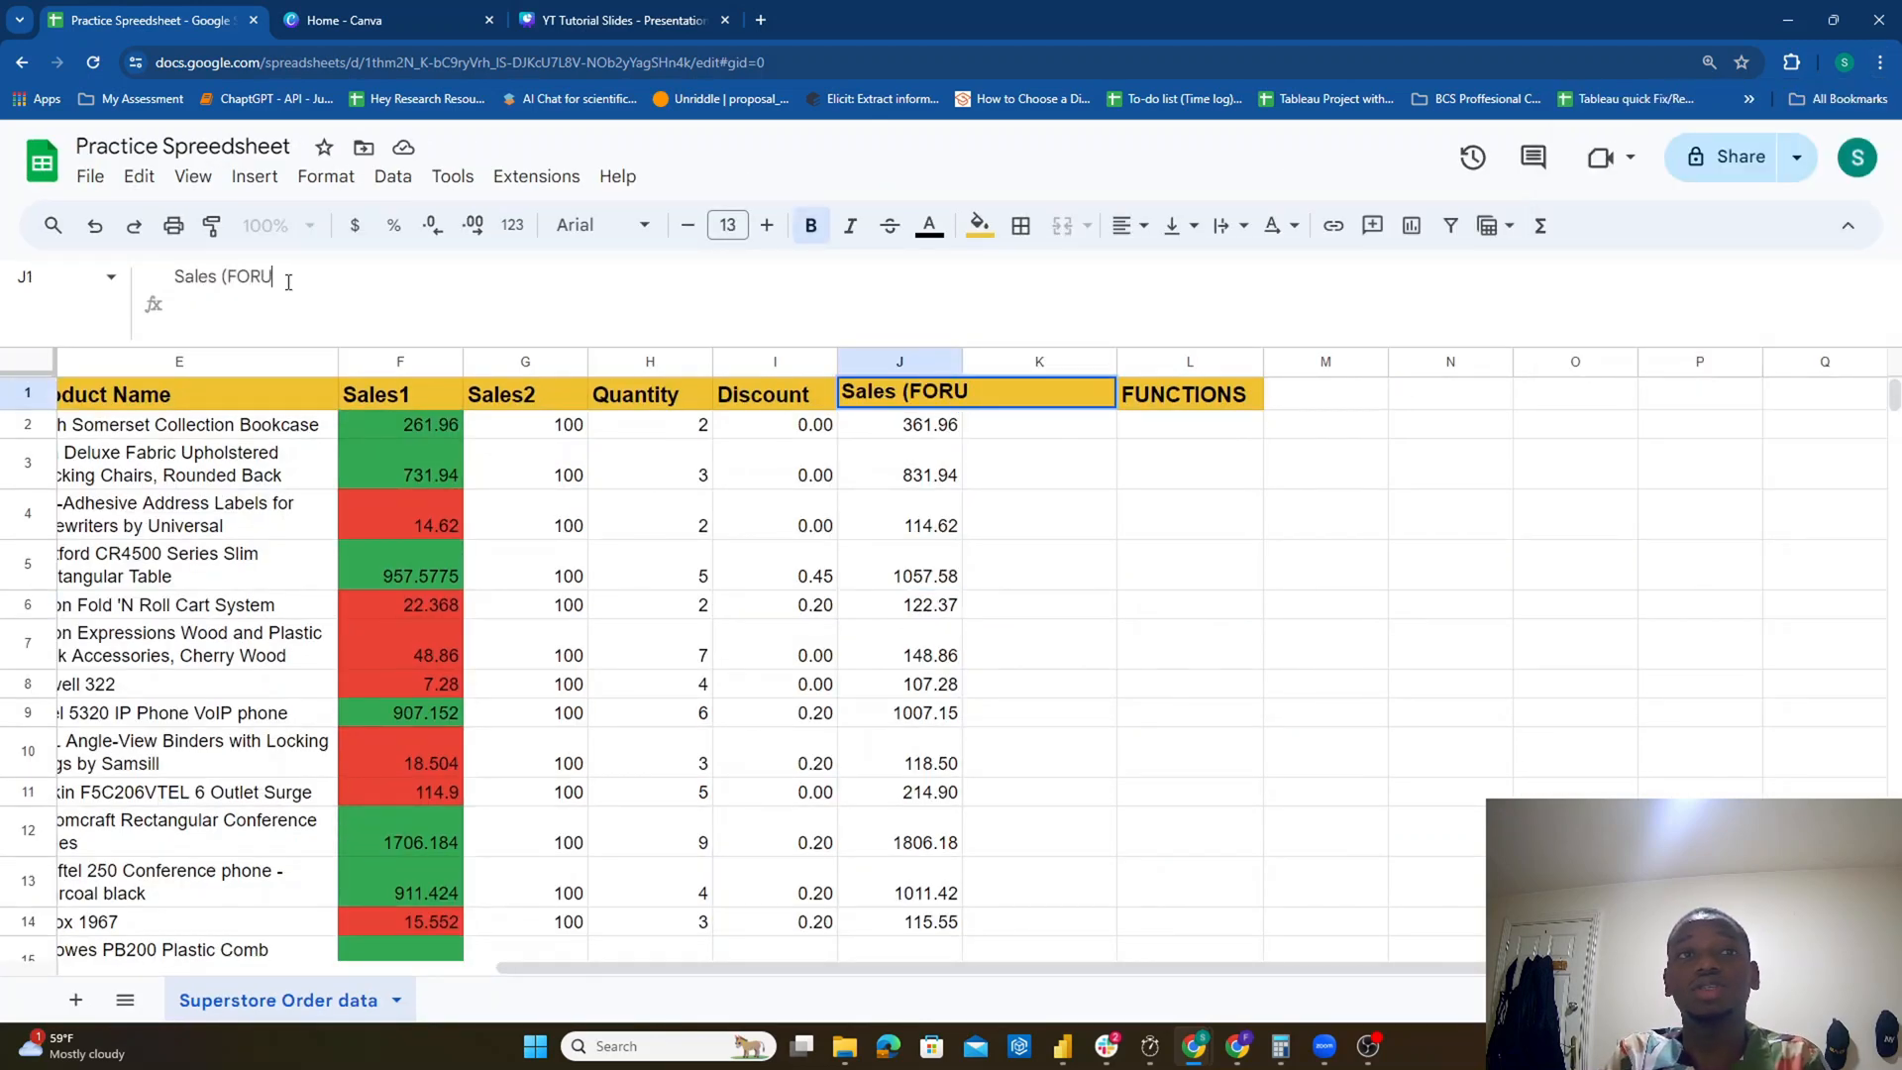
key("BackSpace")
key("BackSpace")
key("BackSpace")
key("BackSpace")
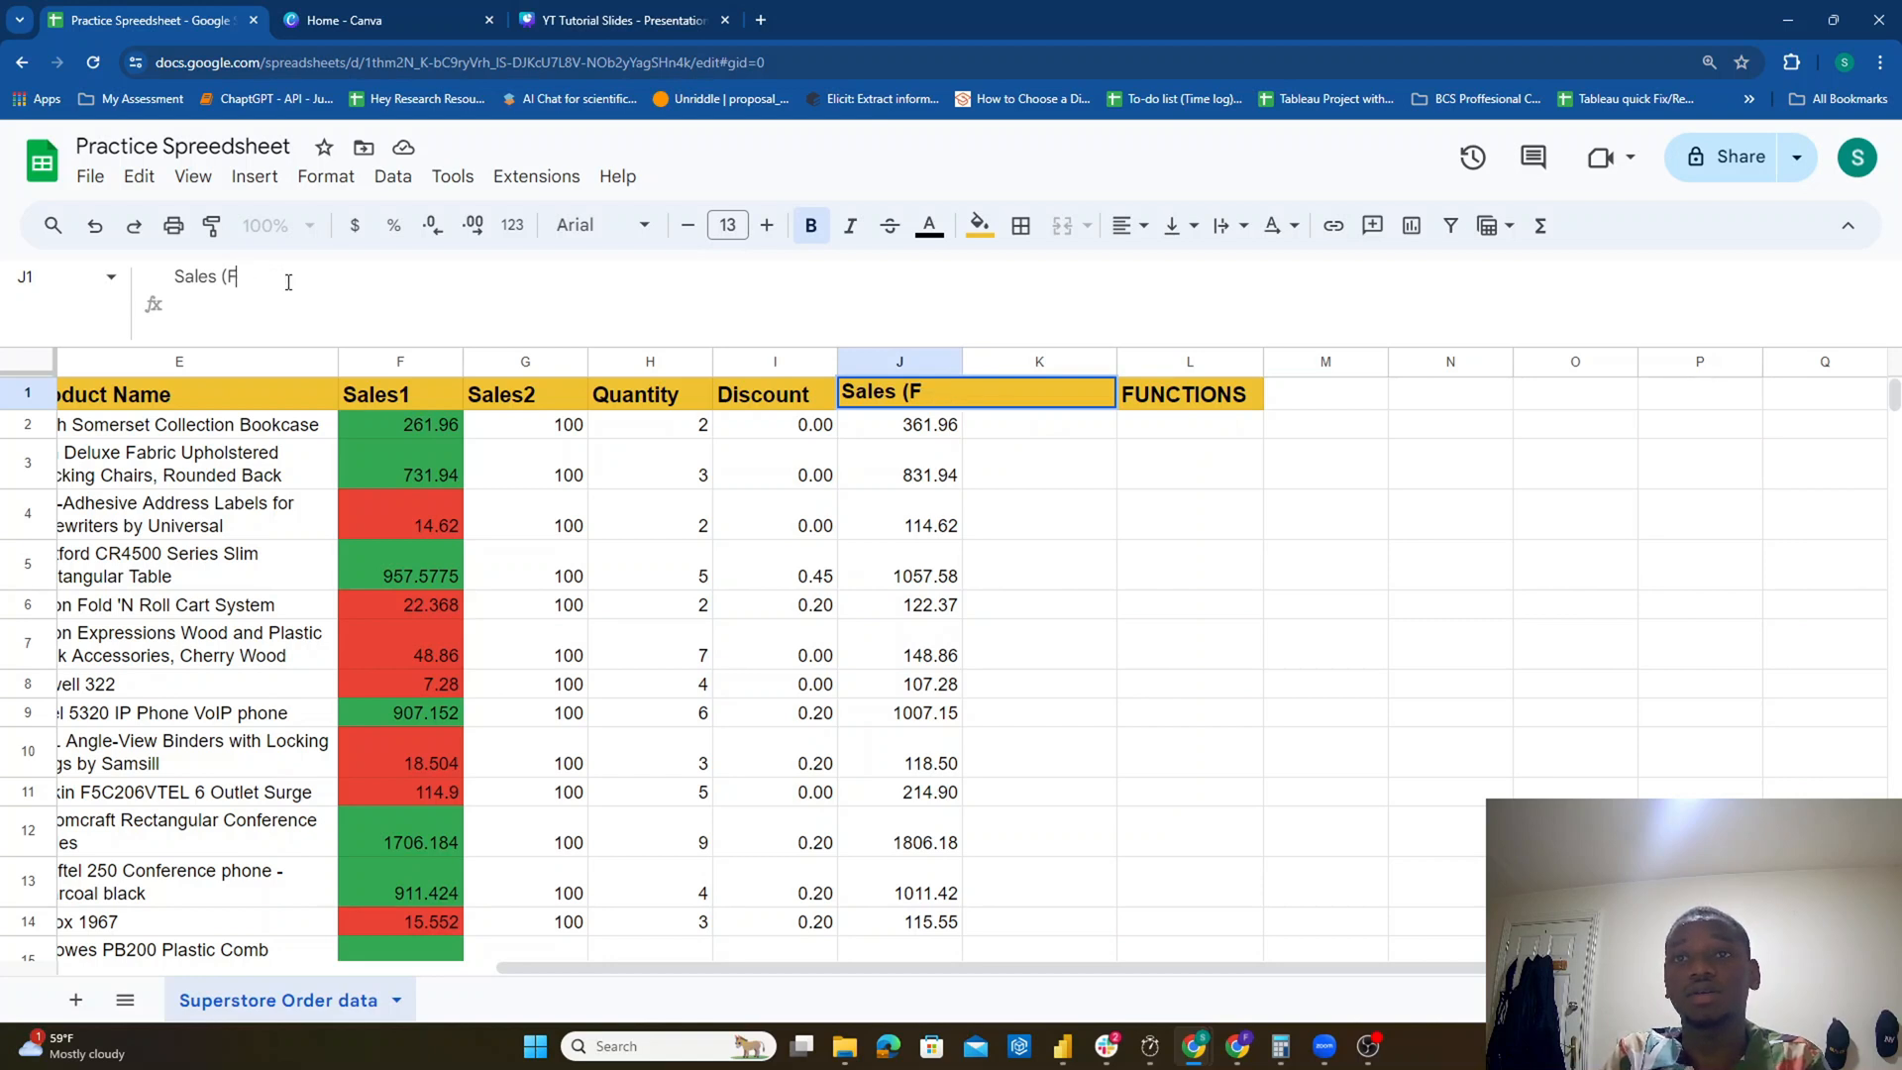
type("formulars)")
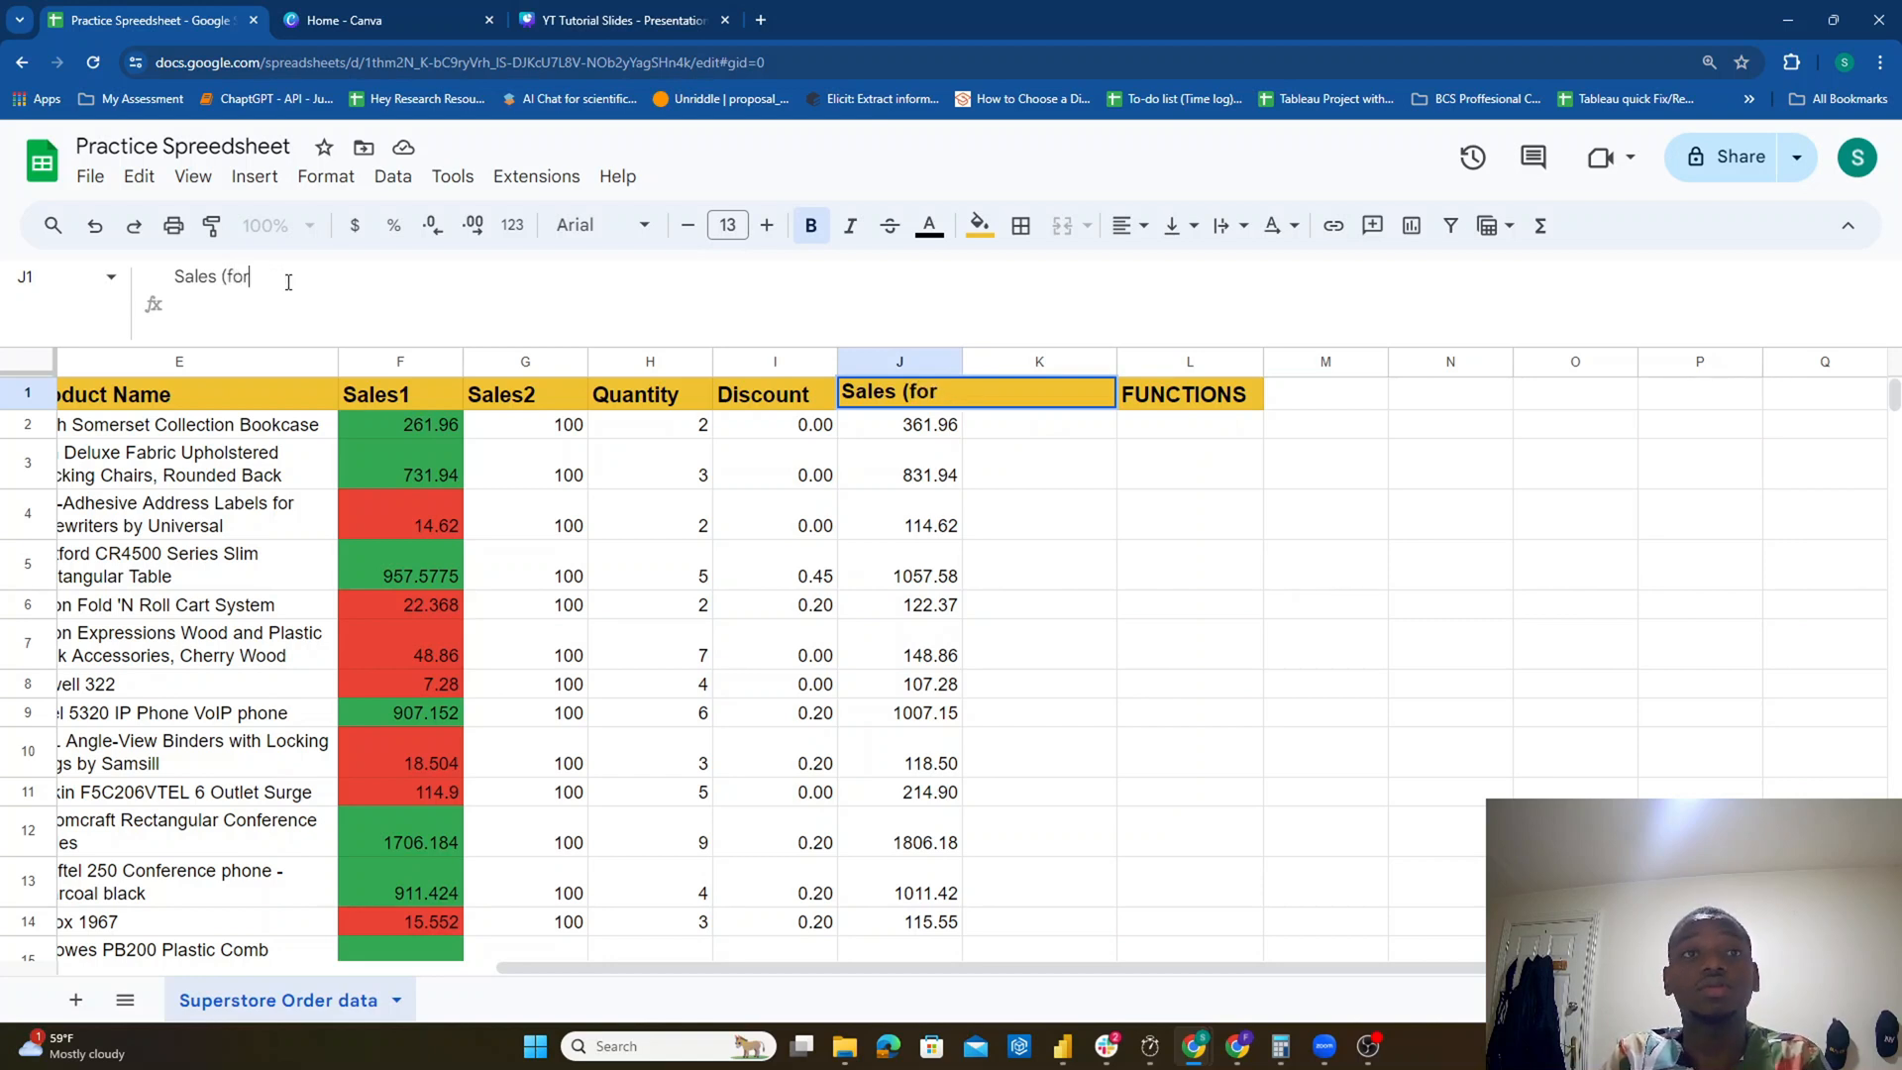
key("Return")
key("Up")
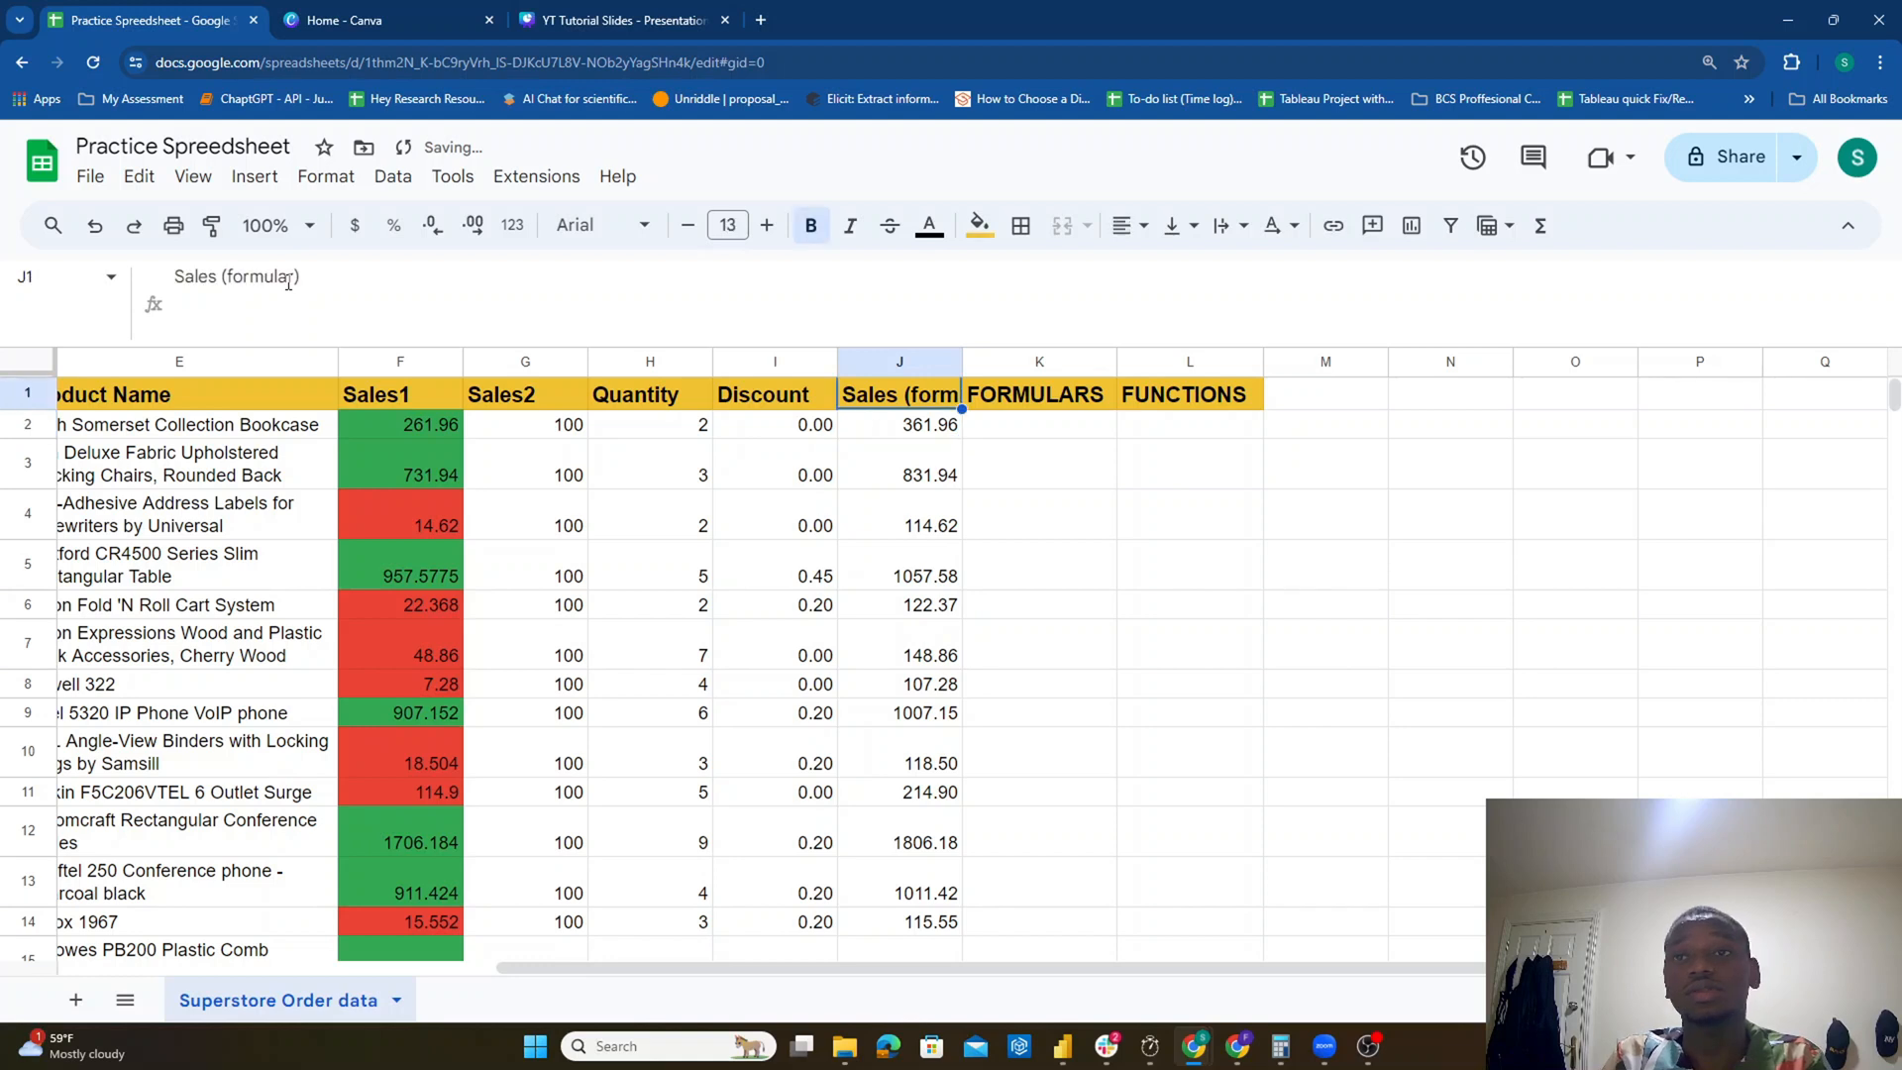
left_click_drag(963, 361, 1040, 363)
Step: Clear the FORMULARS and FUNCTIONS headers from K1 and L1
left_click(1125, 401)
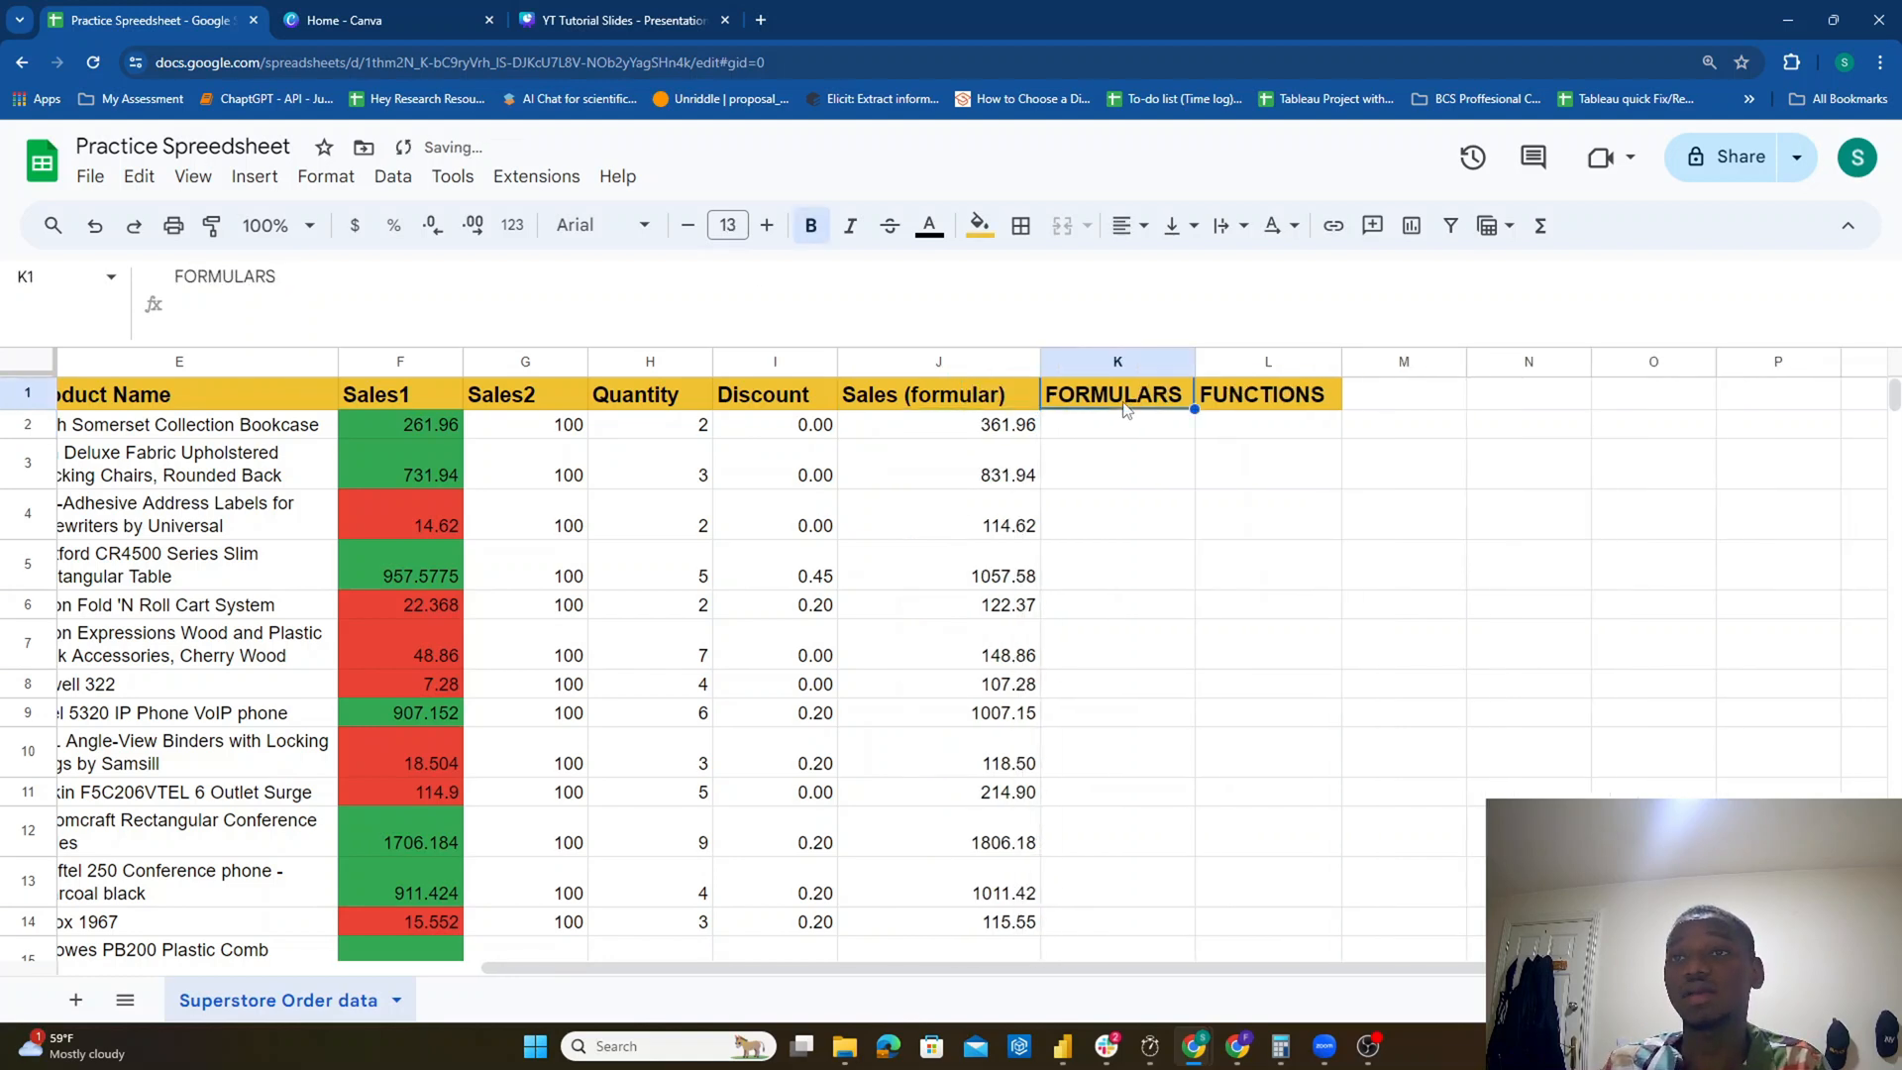
key("Delete")
left_click(1272, 405)
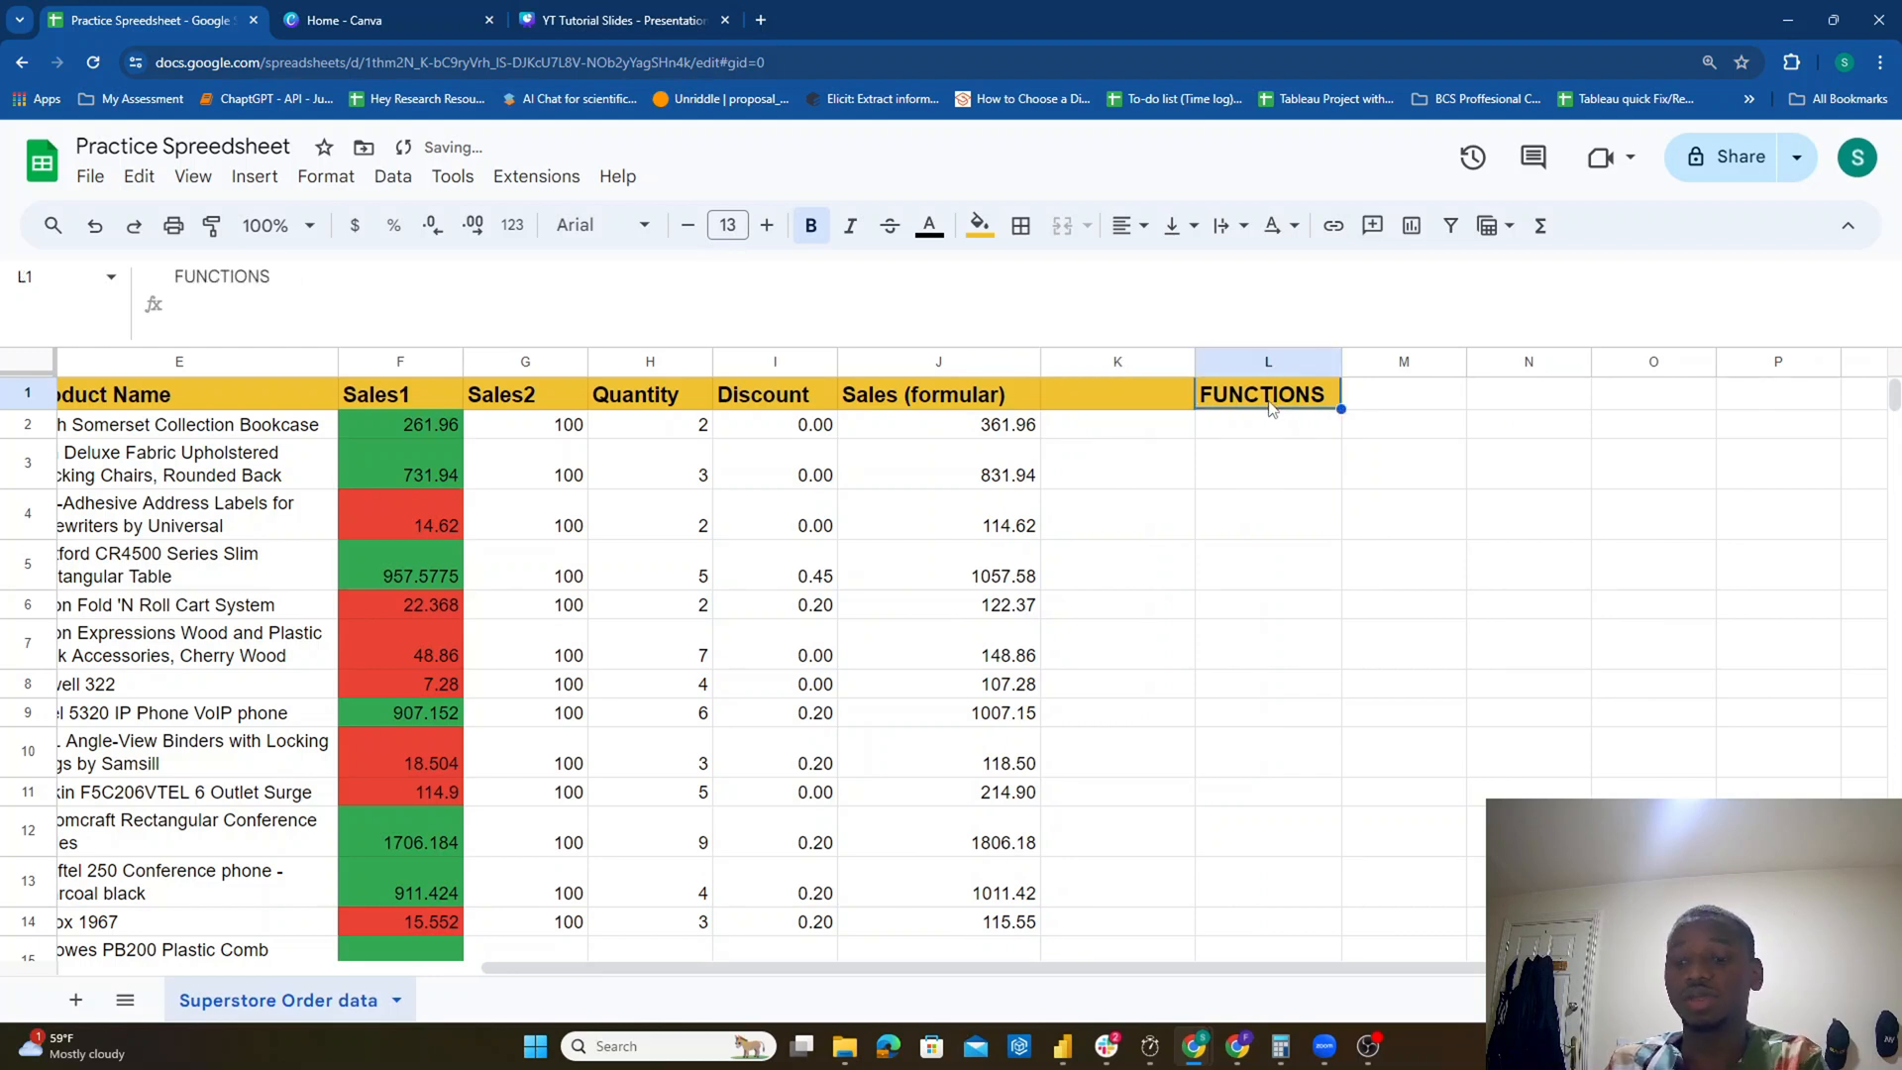
key("Delete")
Step: Copy the Sales (formular) header from J1 to K1, rename it Sales (functions), and widen column K to fit
left_click(890, 406)
key("ctrl+c")
left_click(1065, 401)
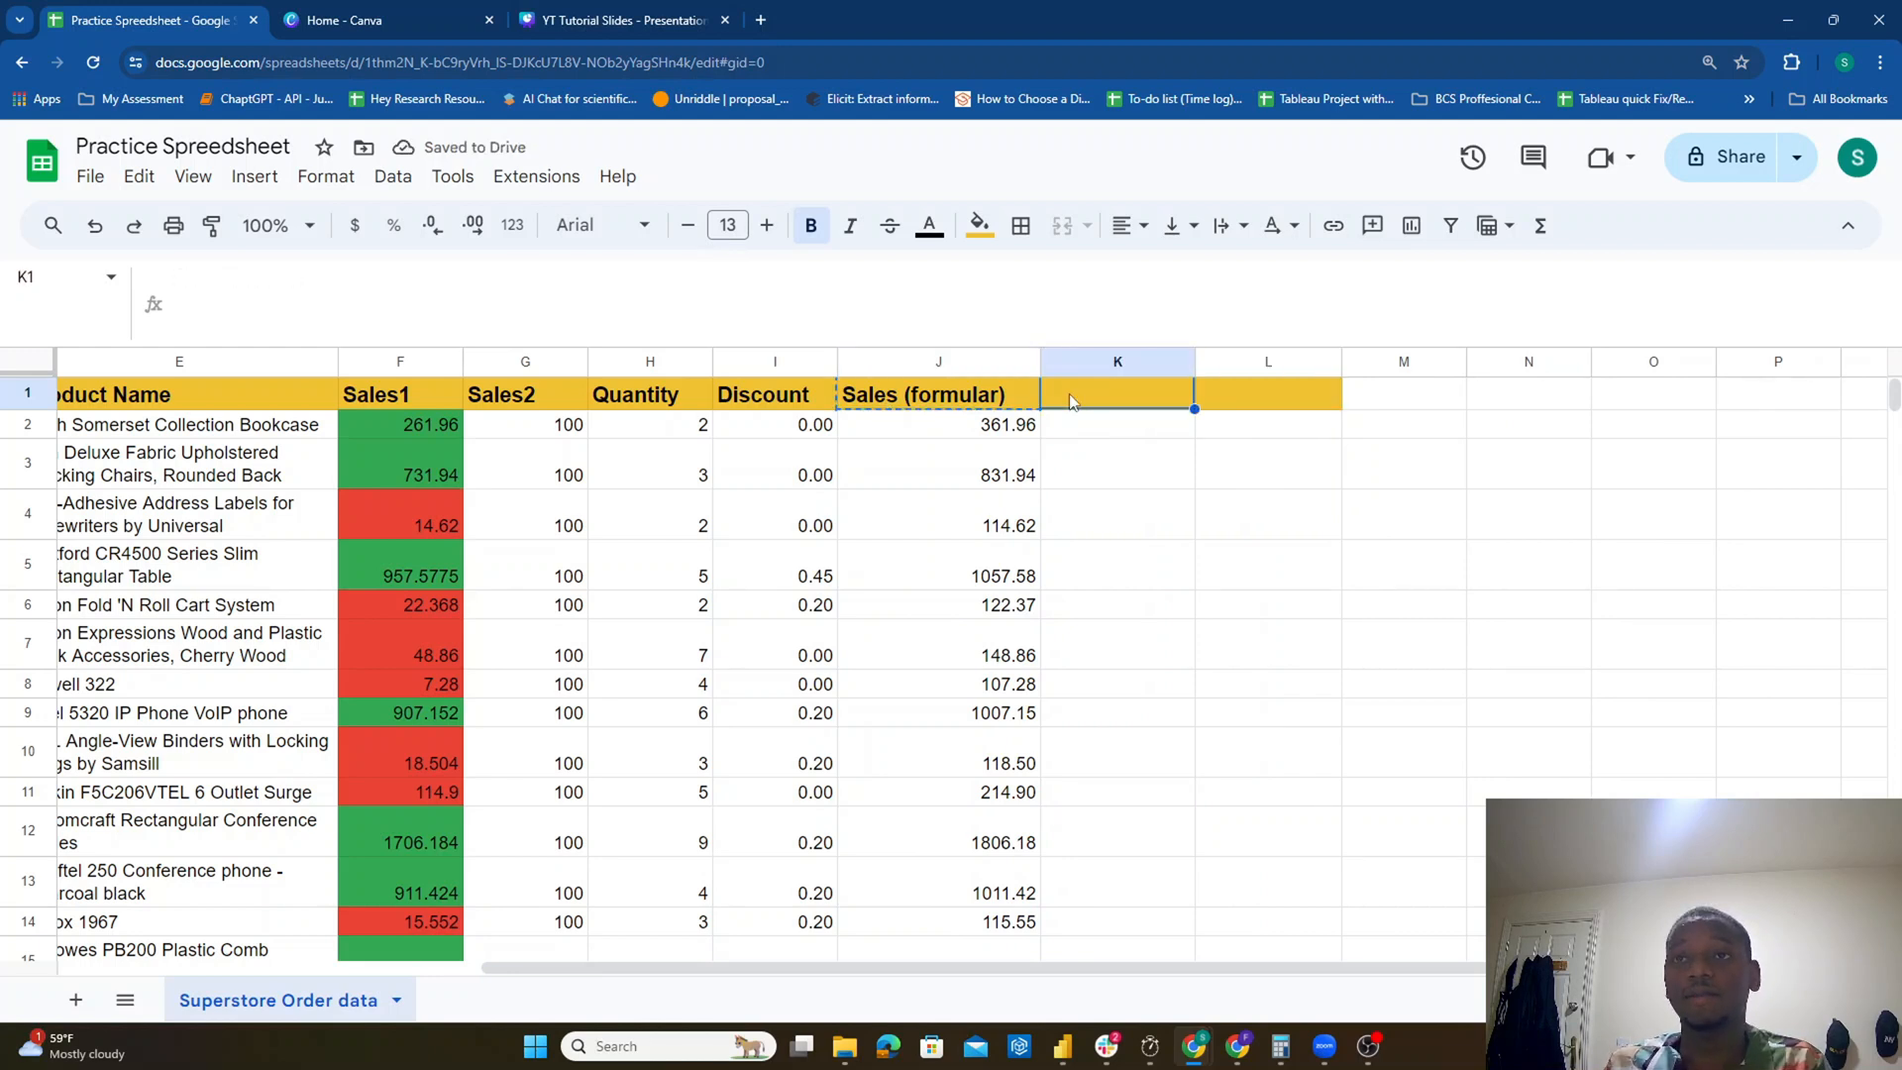
key("ctrl+v")
double_click(1129, 404)
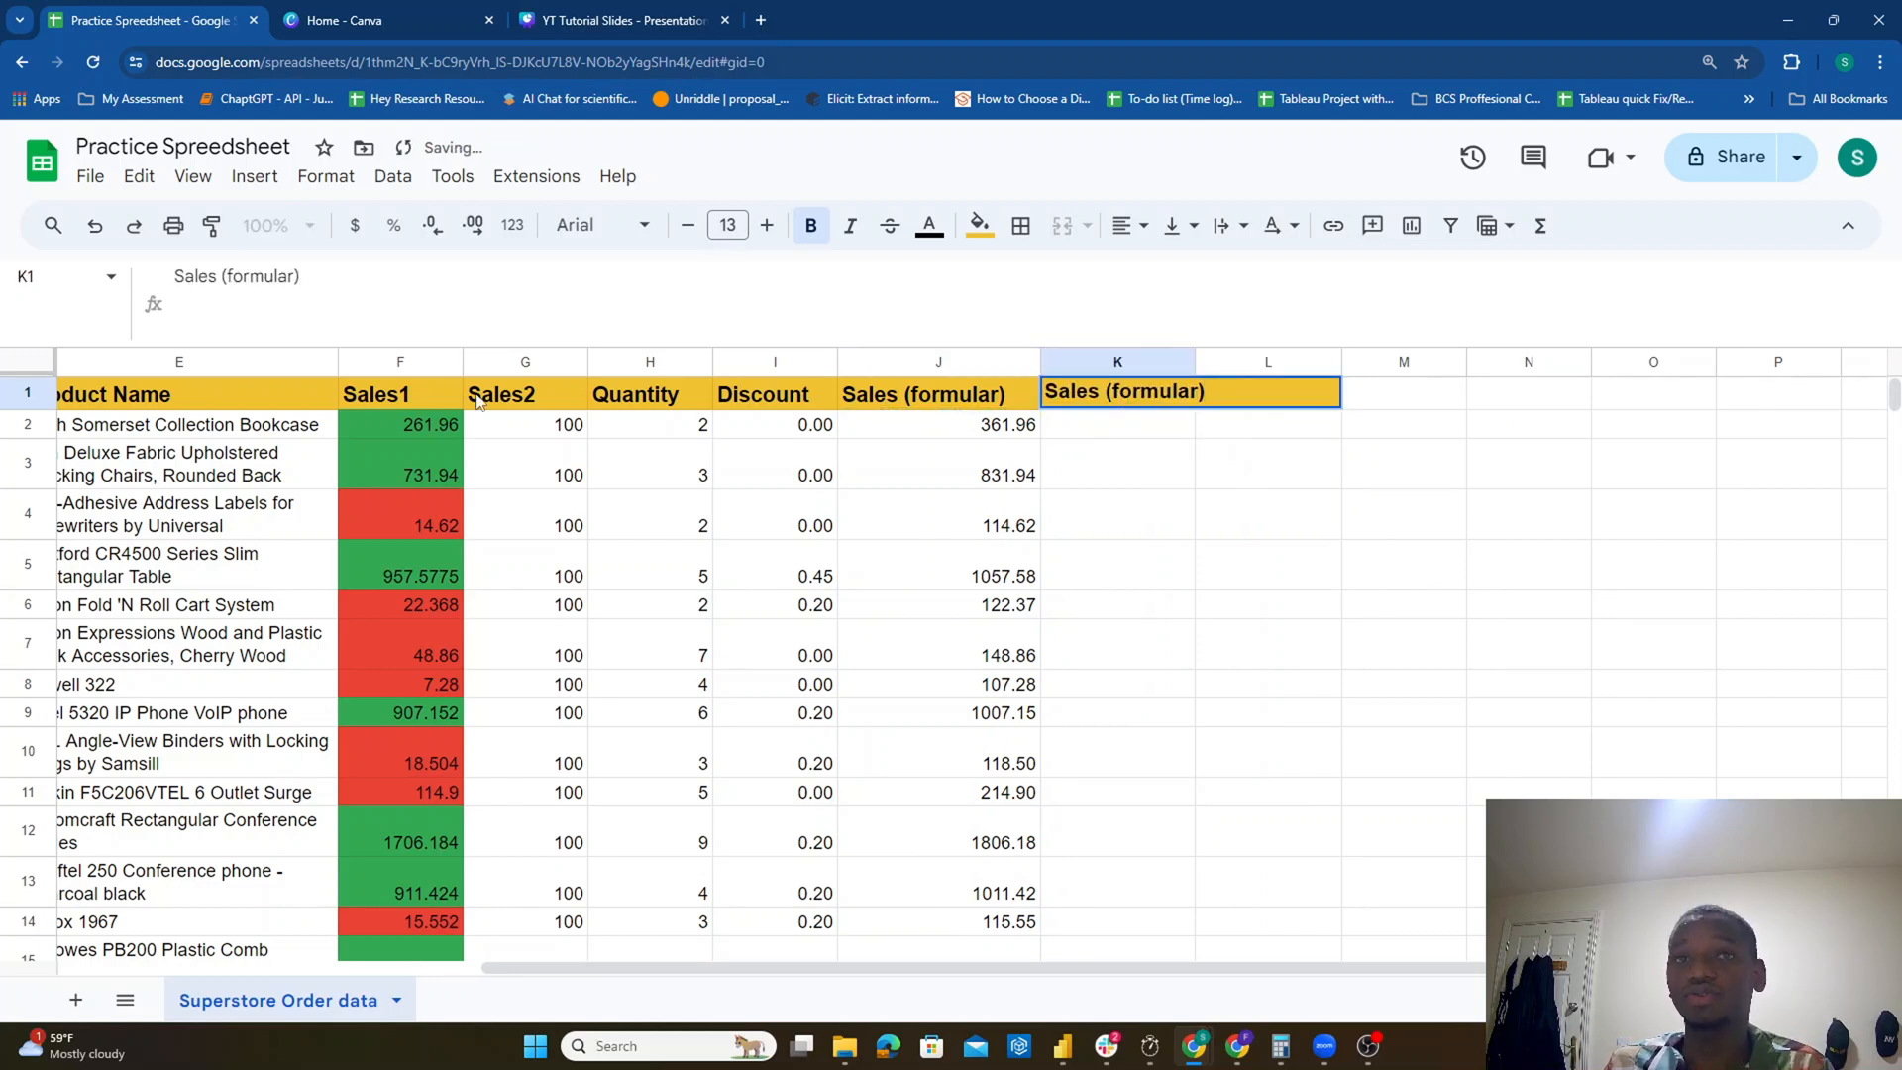
key("BackSpace")
key("BackSpace")
key("BackSpace")
key("BackSpace")
key("BackSpace")
key("BackSpace")
key("BackSpace")
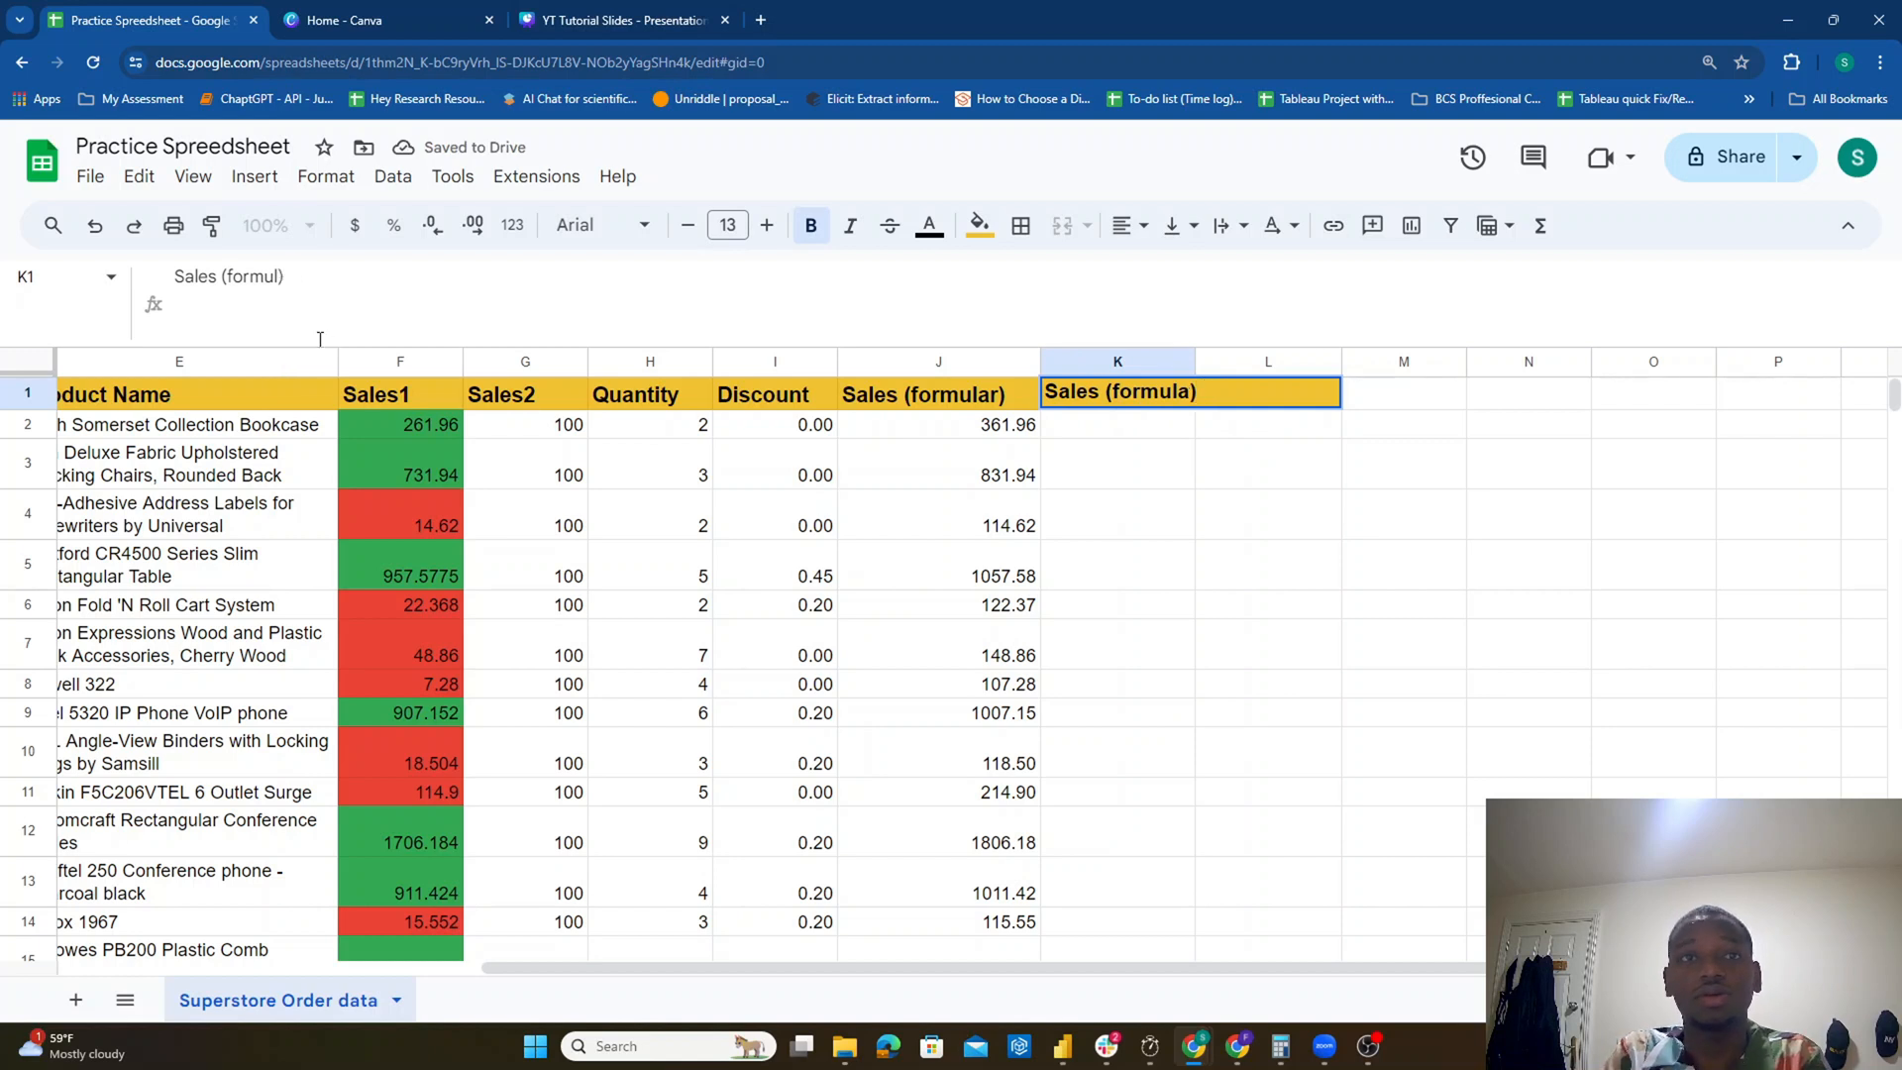
type("unction")
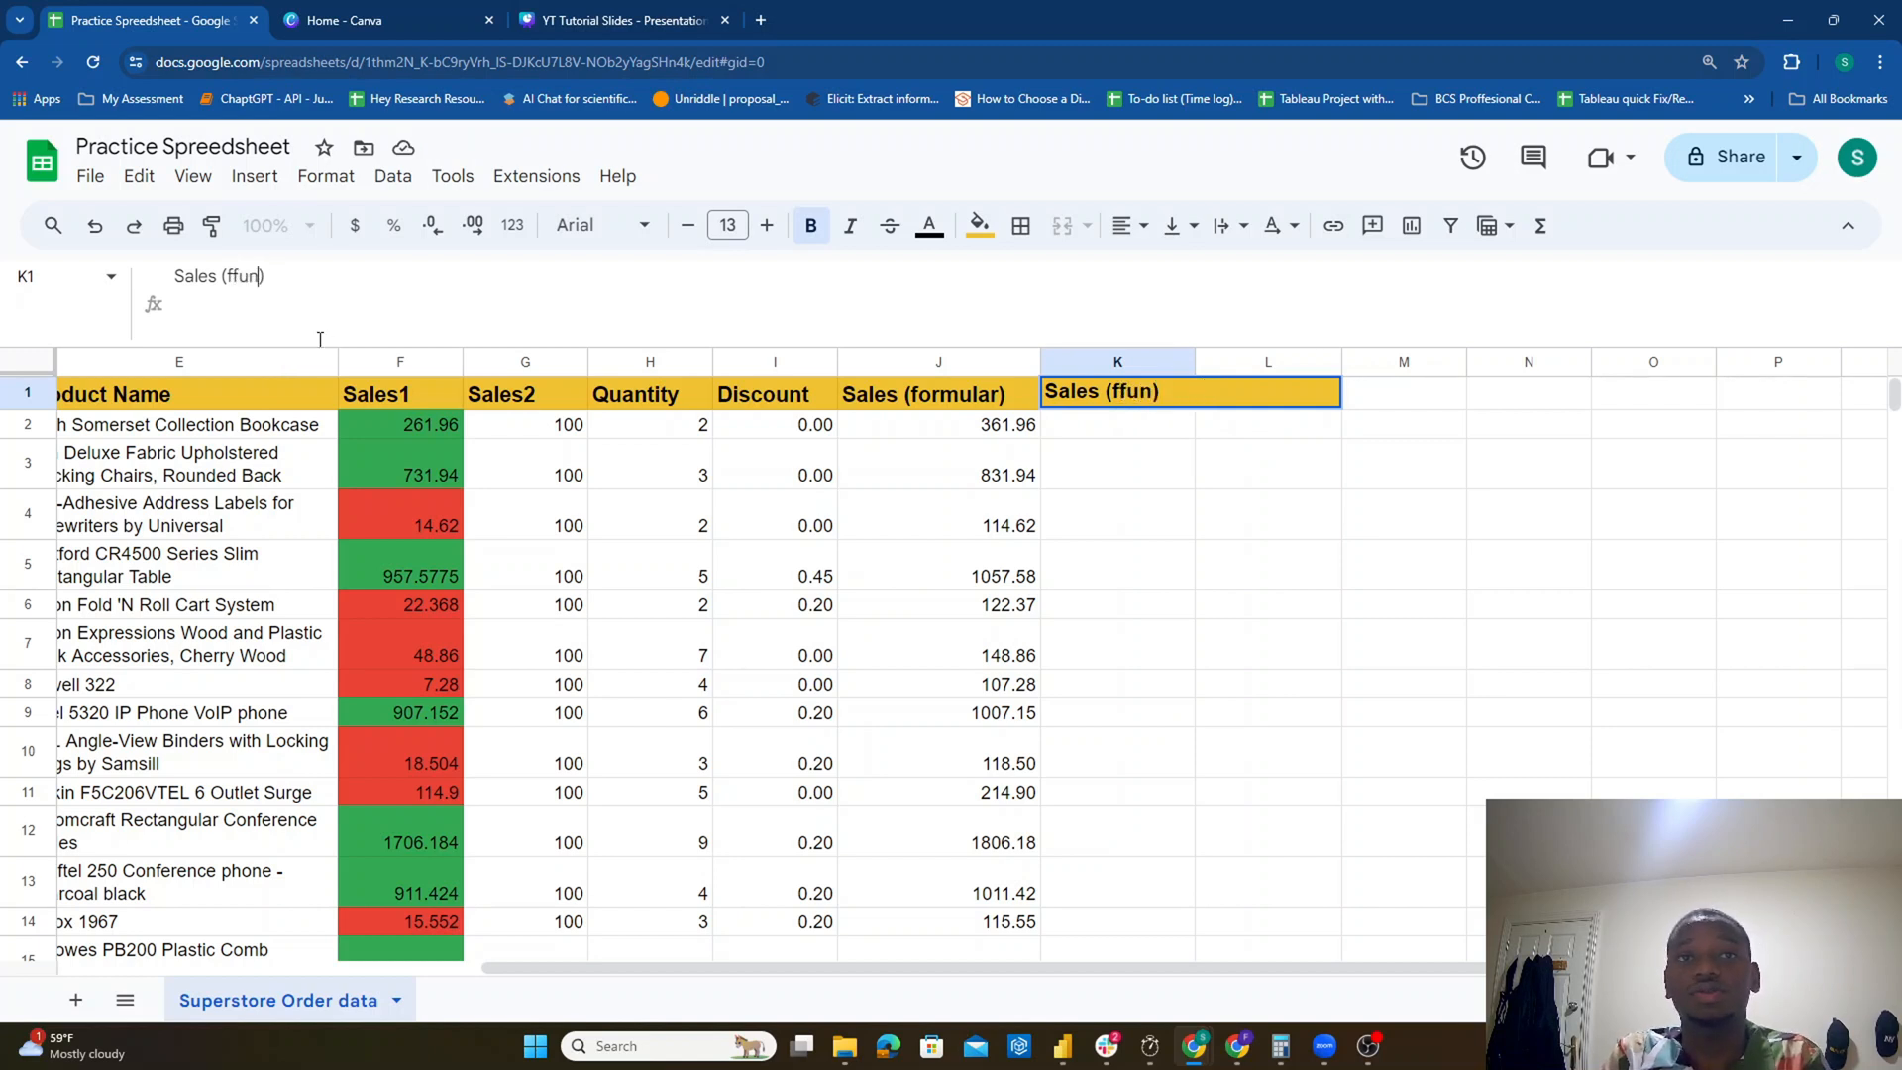
type("s")
key("Return")
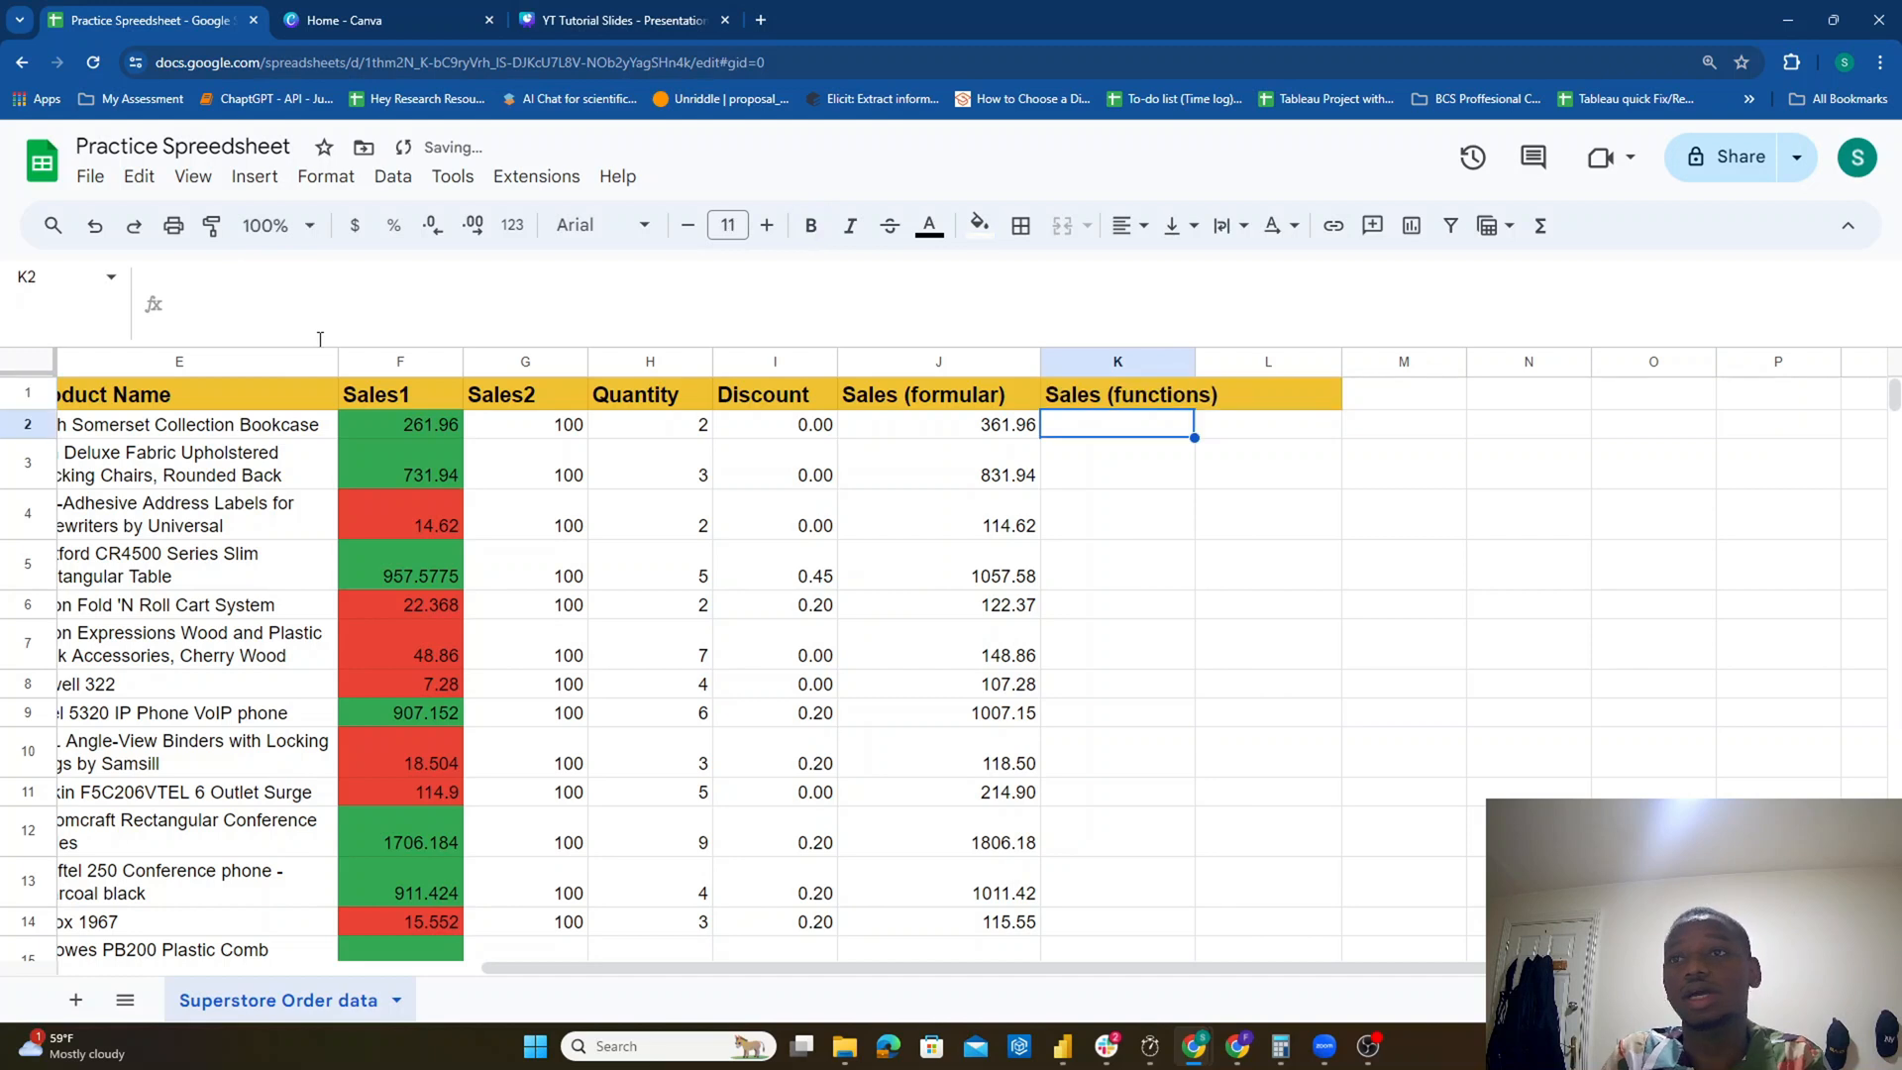
left_click_drag(1195, 361, 1232, 362)
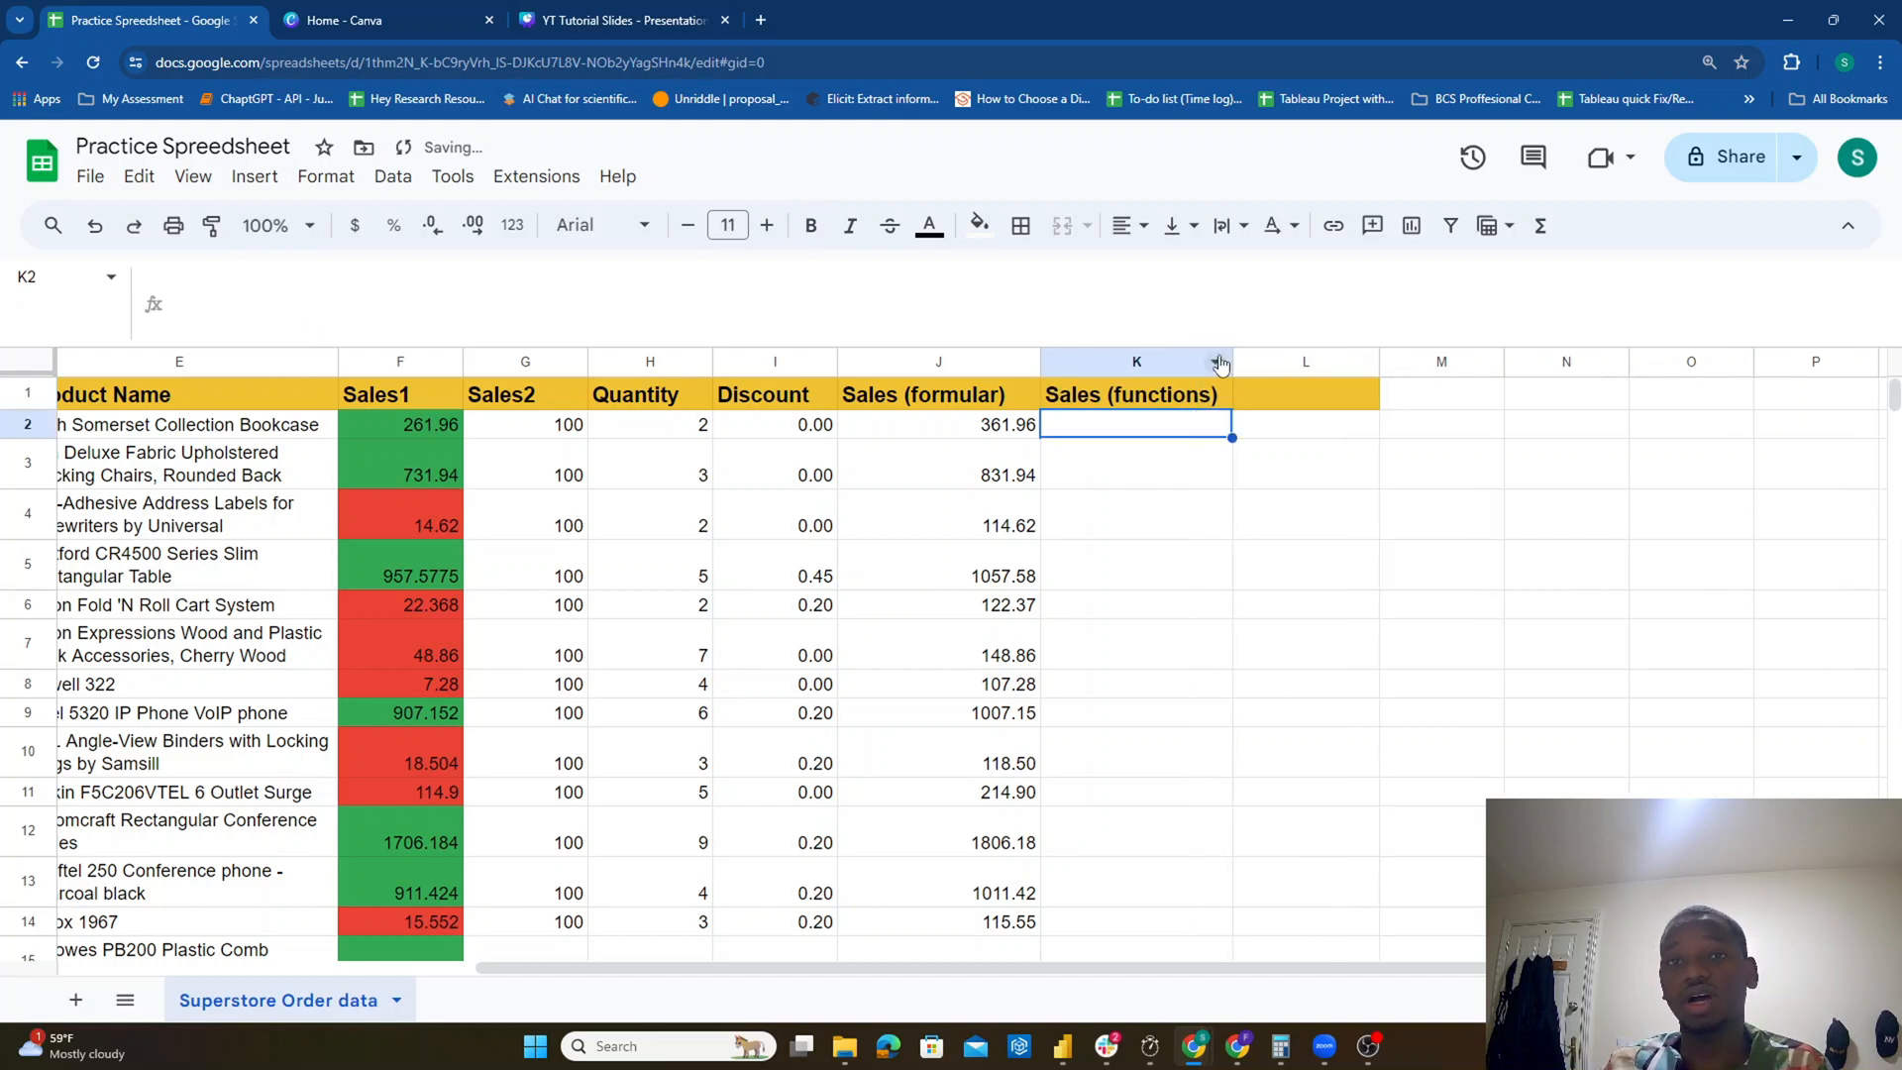
Step: Enter =SUM(F2,G2) in K2 to add Sales1 and Sales2, and decline the suggested autofill
type("=")
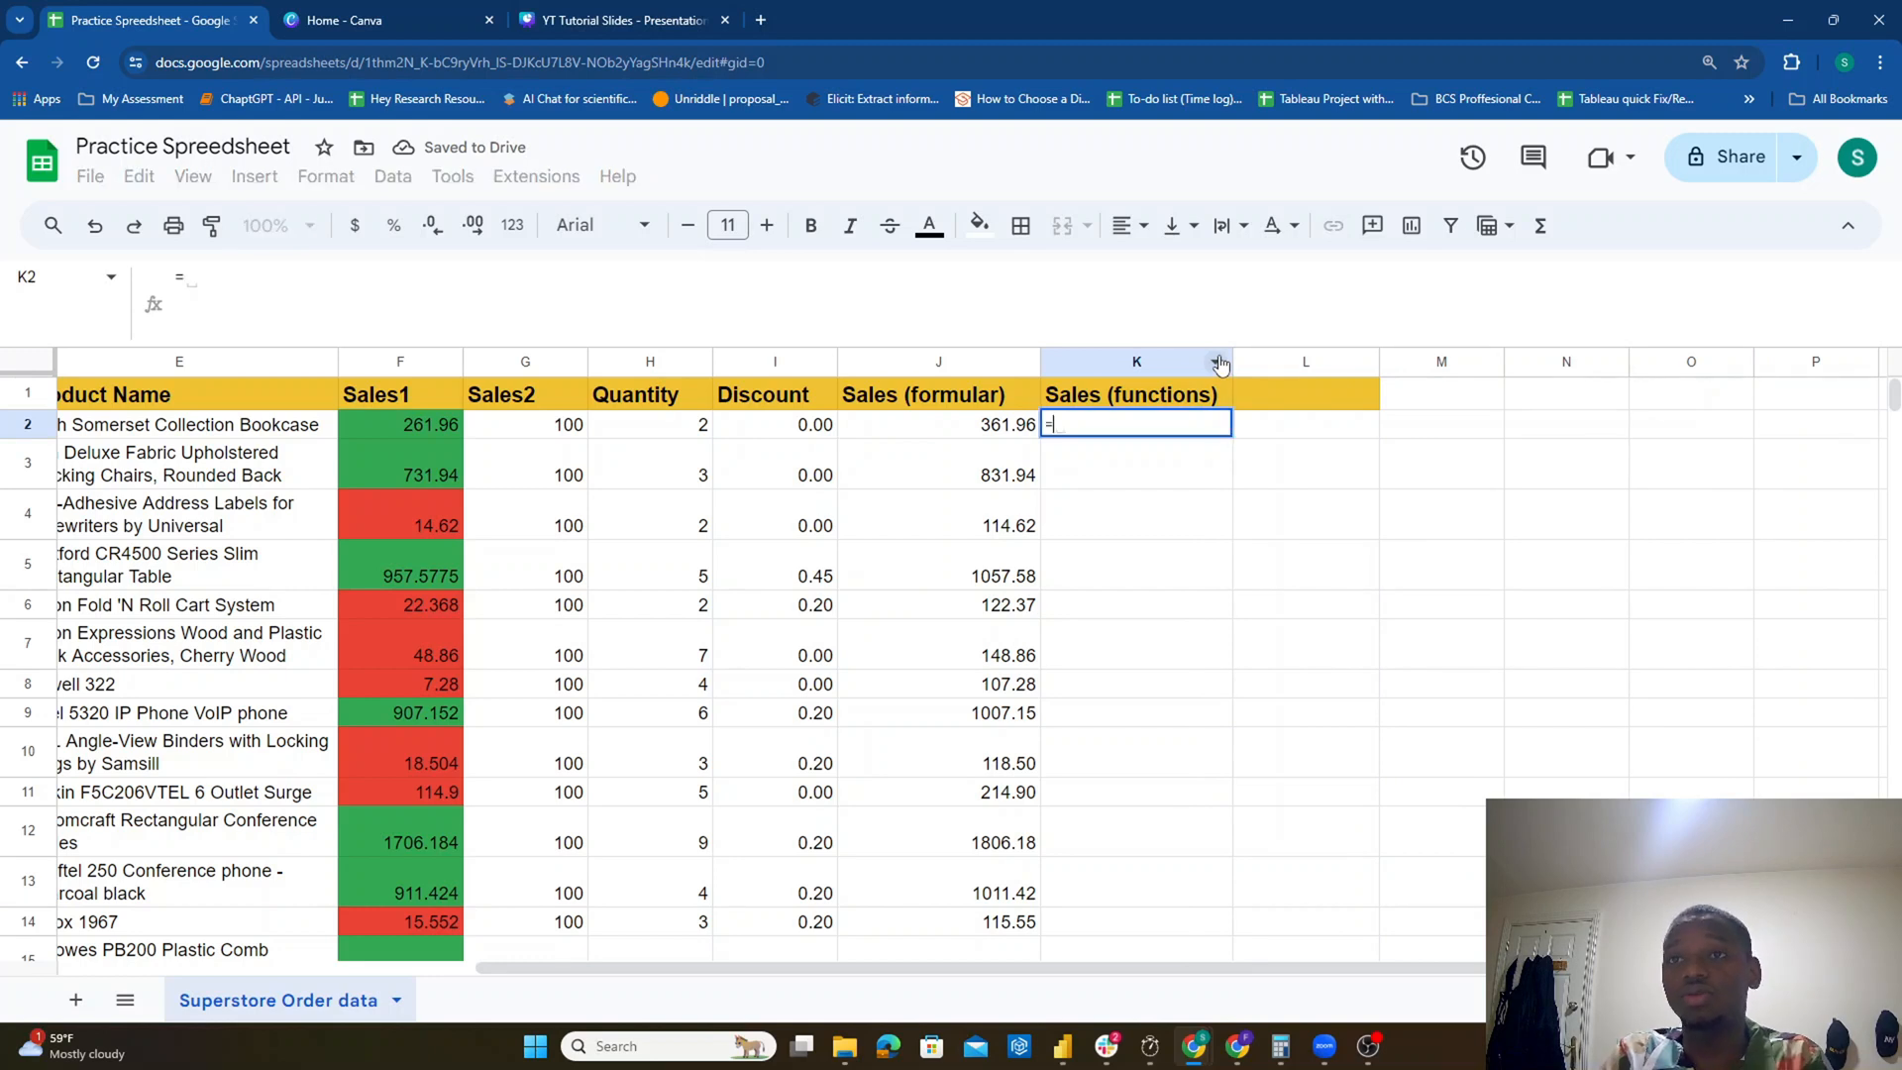
type("SUM")
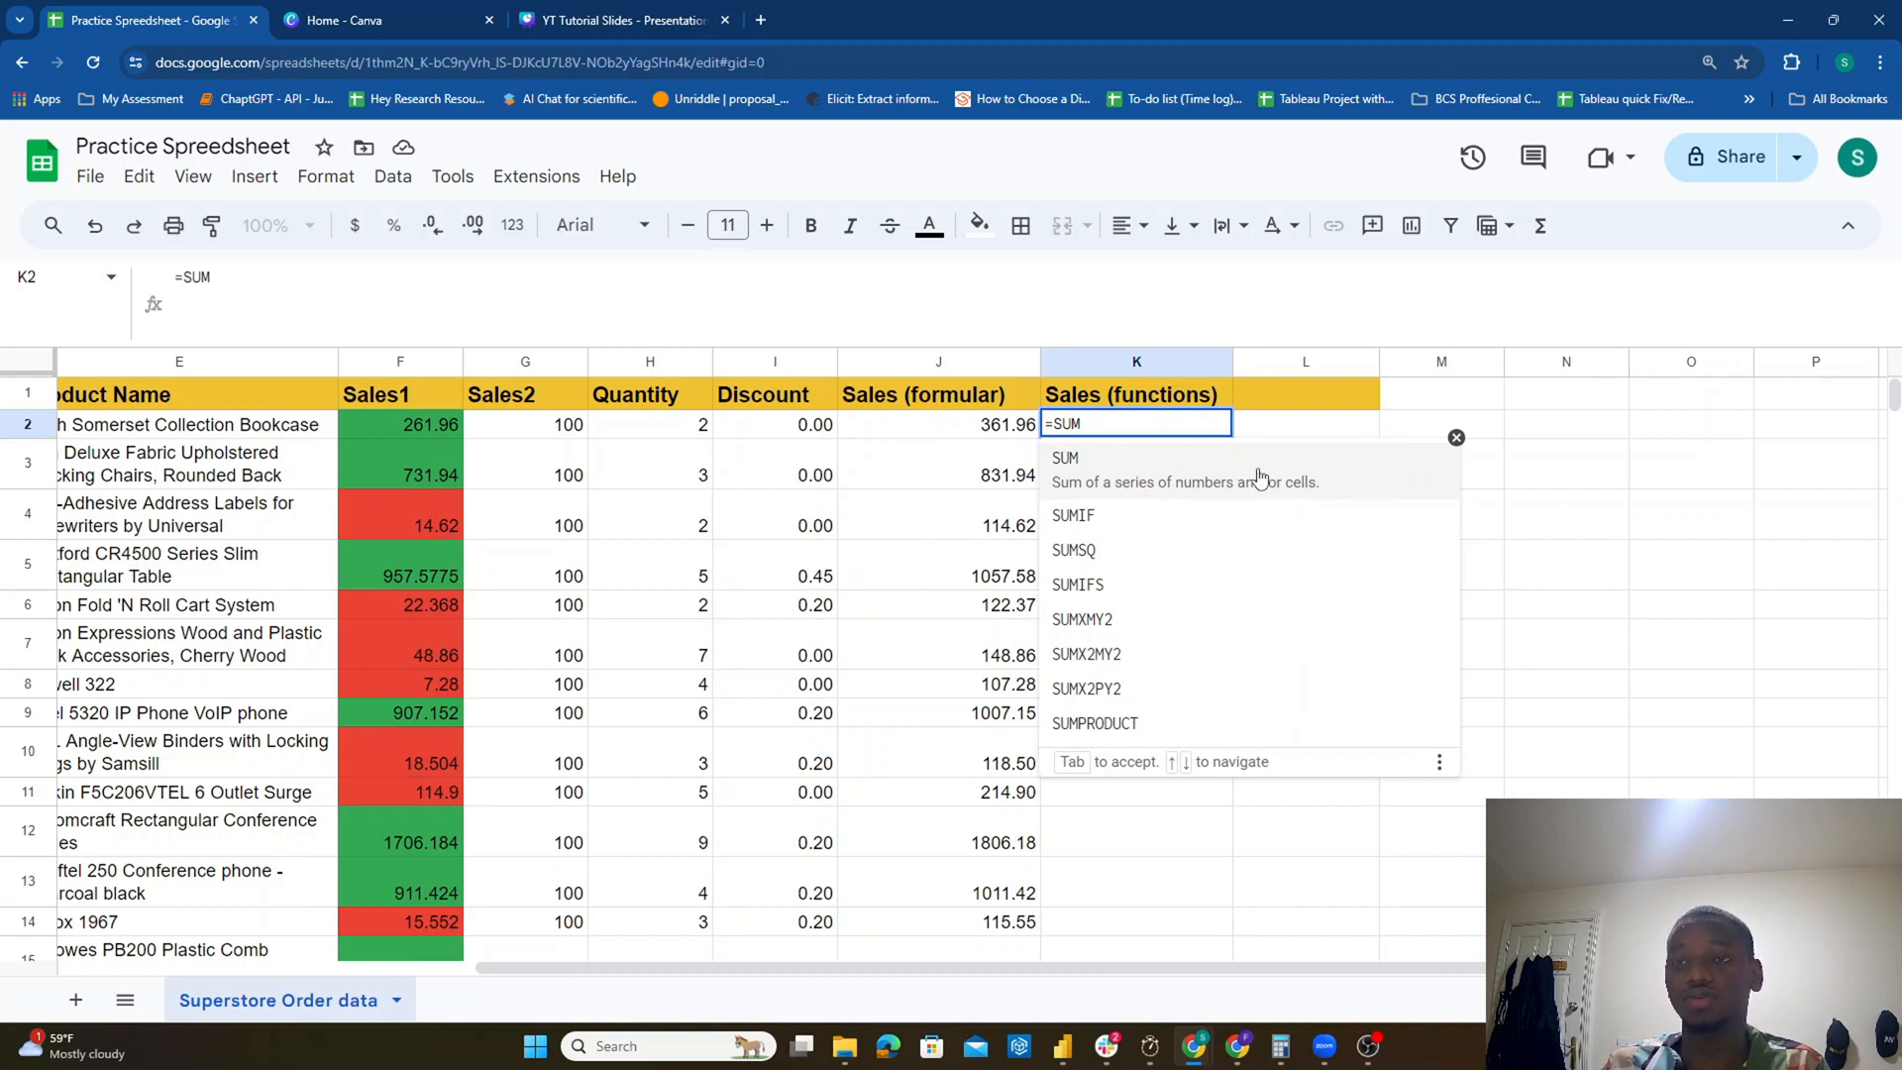
left_click(1125, 422)
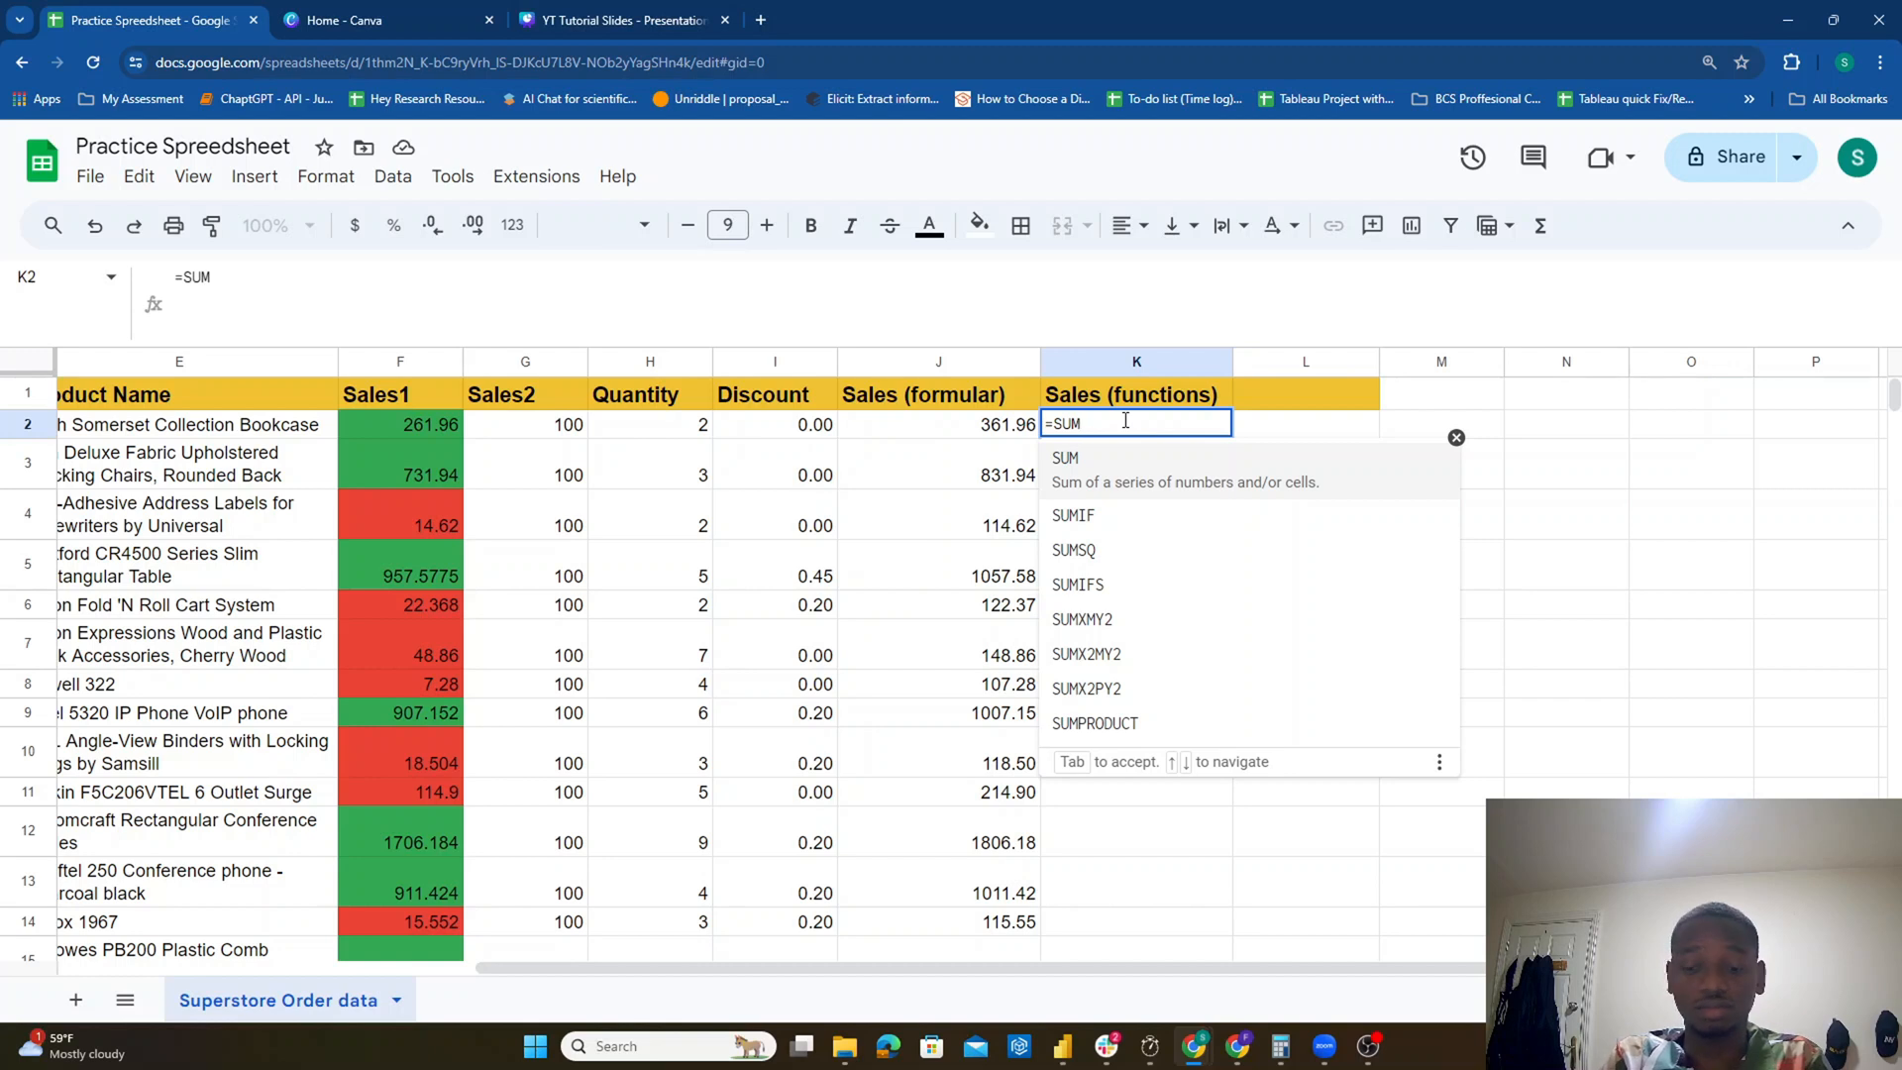
type("(")
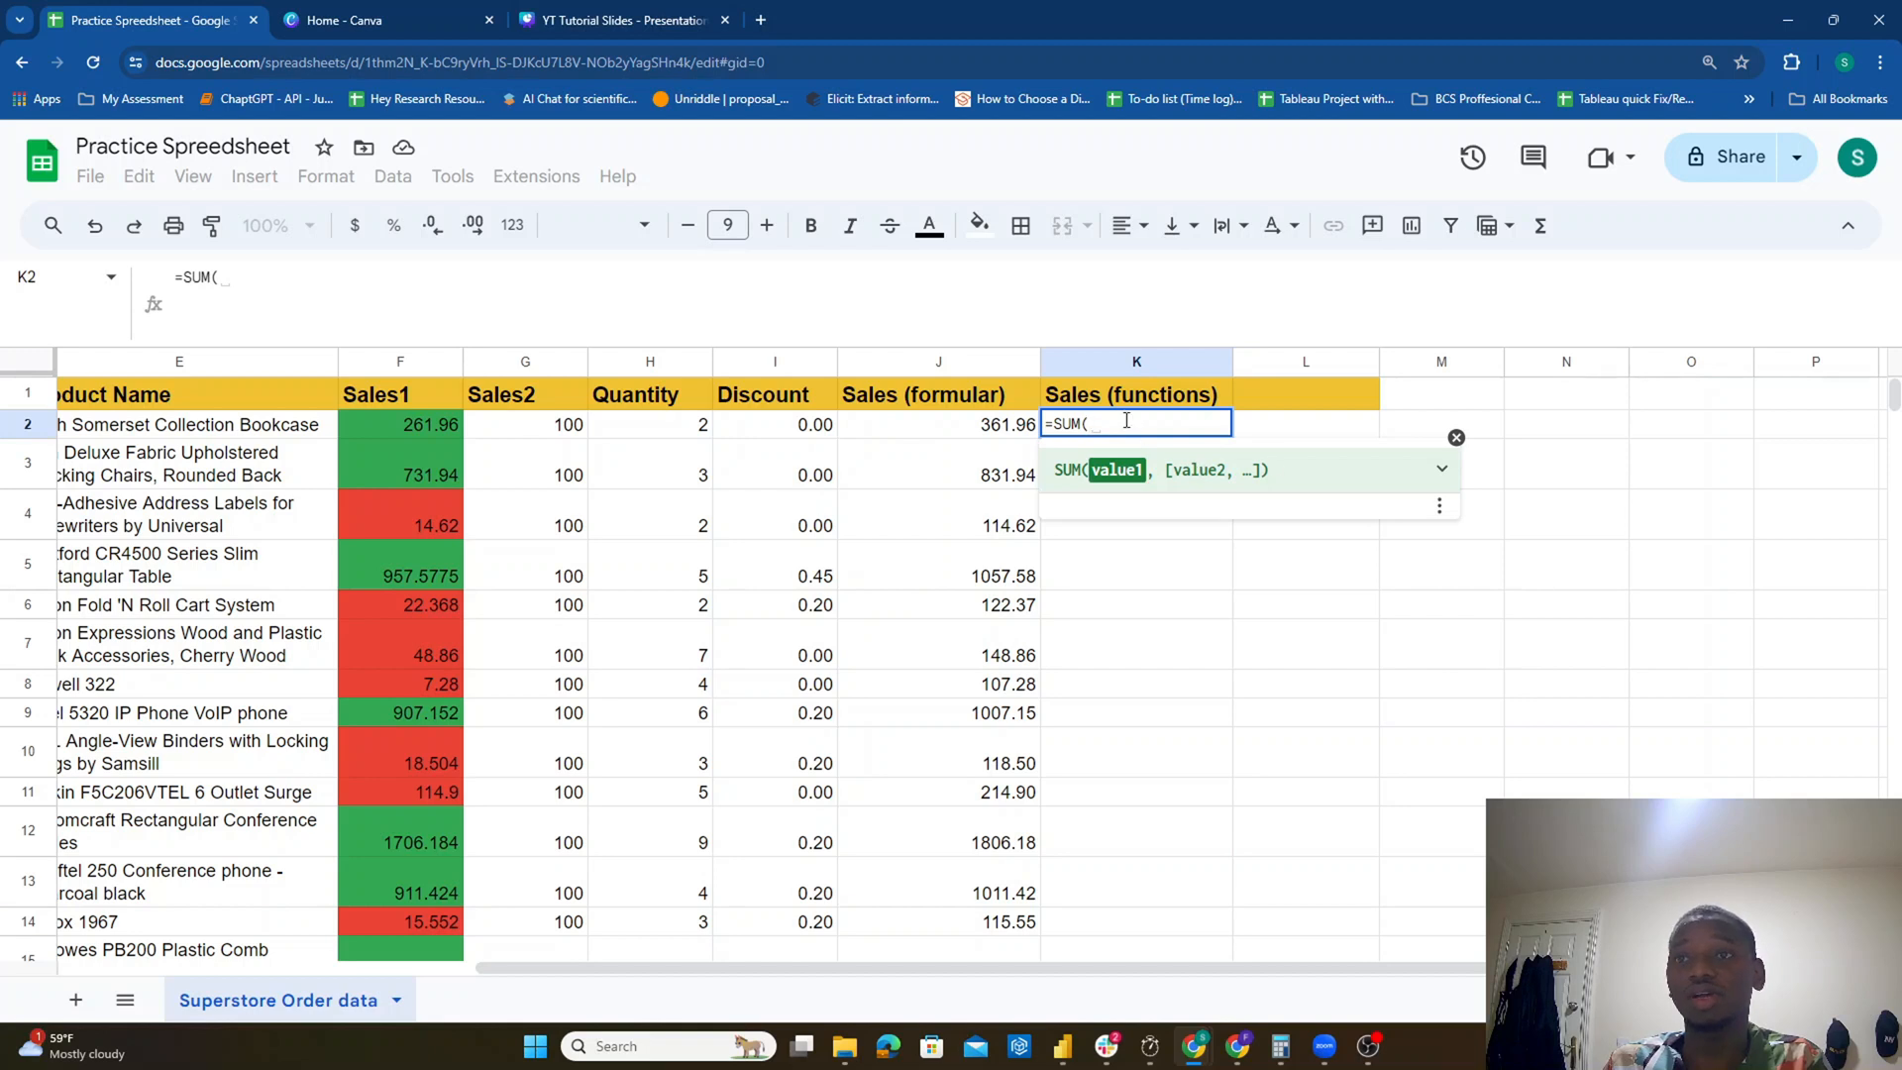
left_click(448, 436)
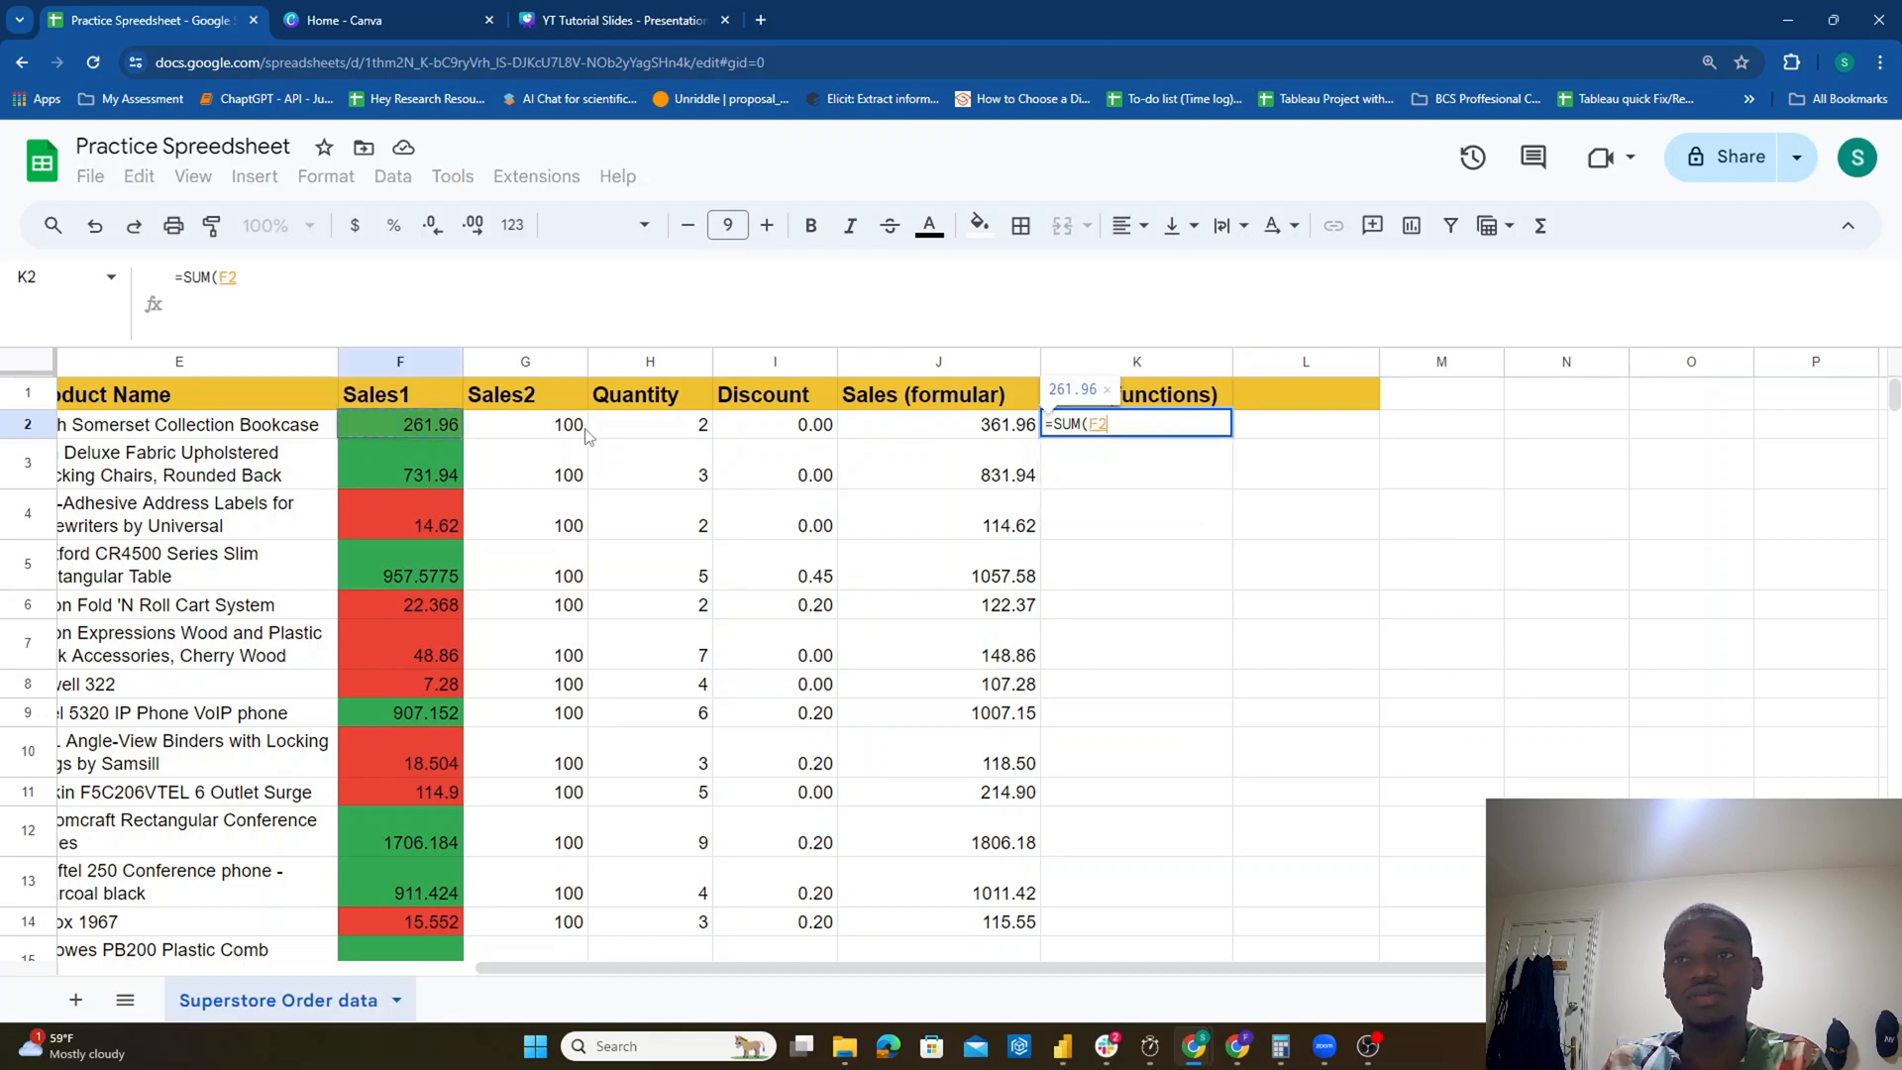
type(",")
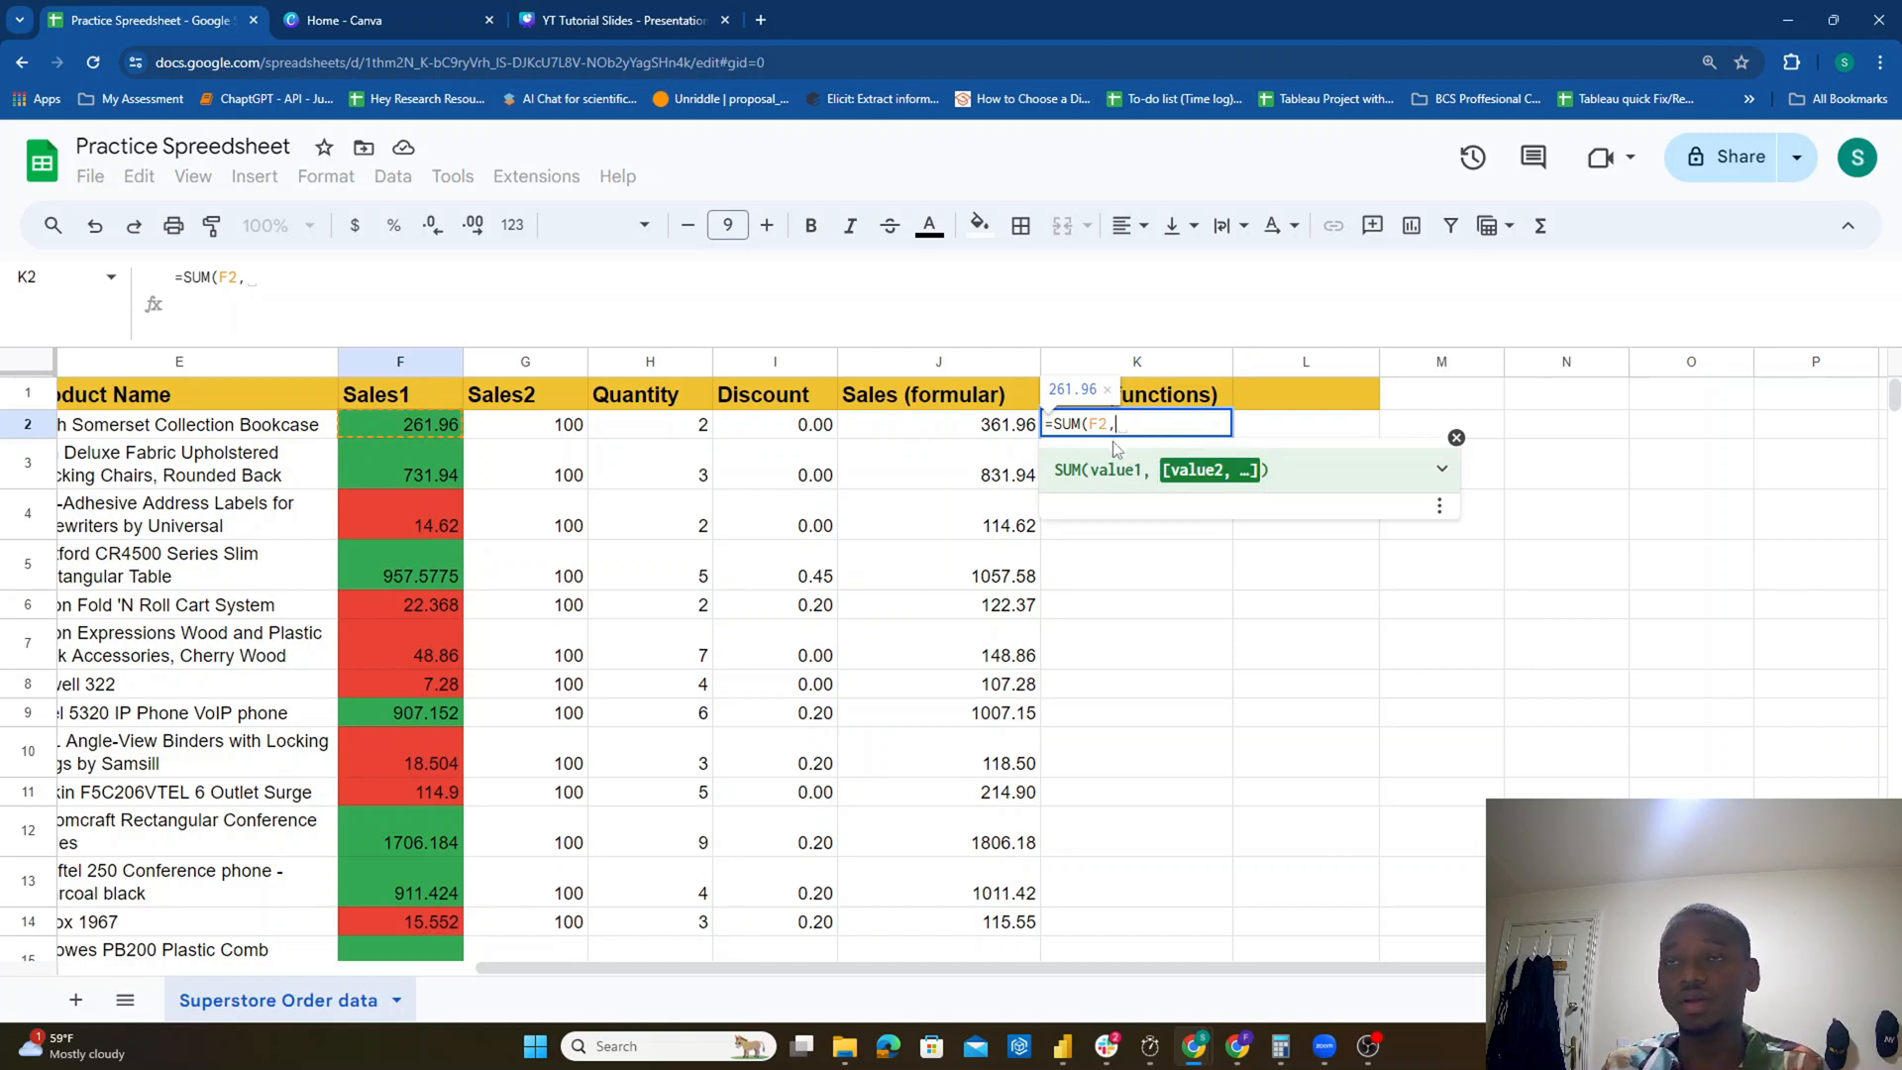
left_click(562, 438)
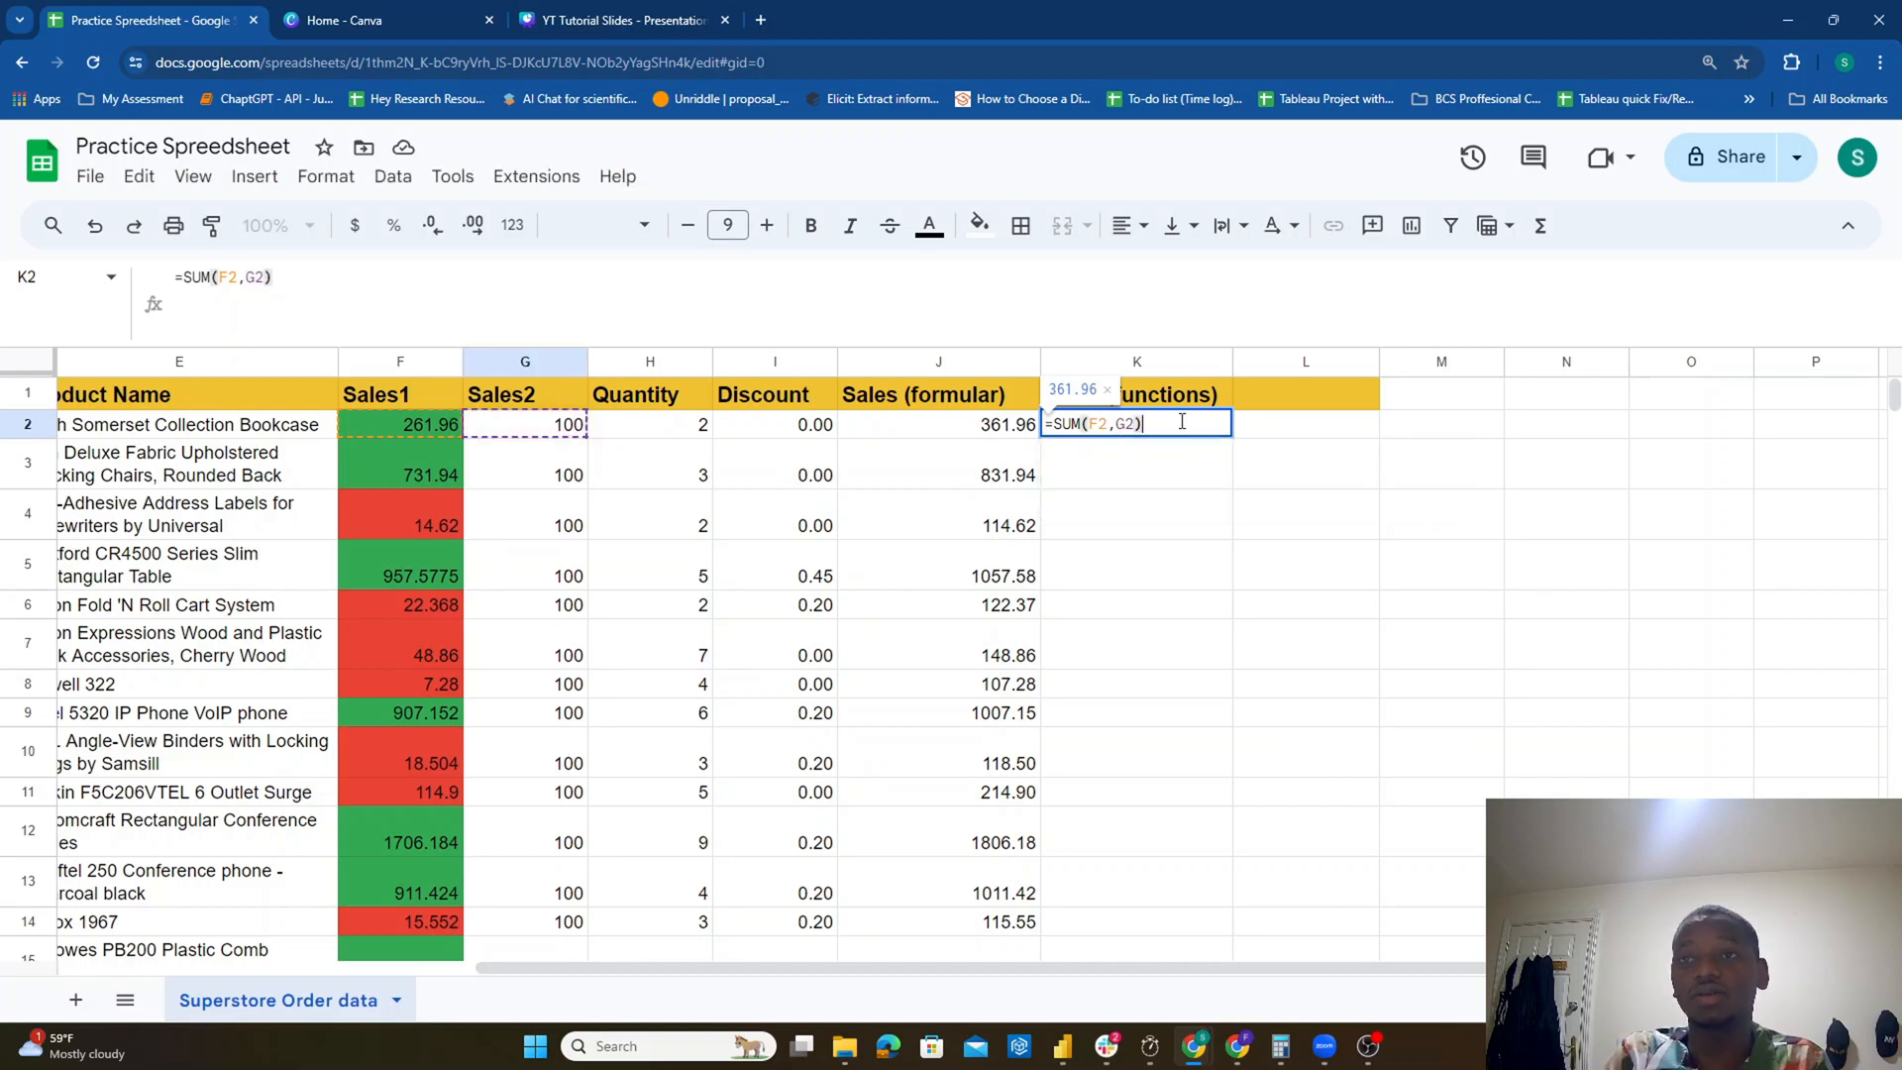
key("Return")
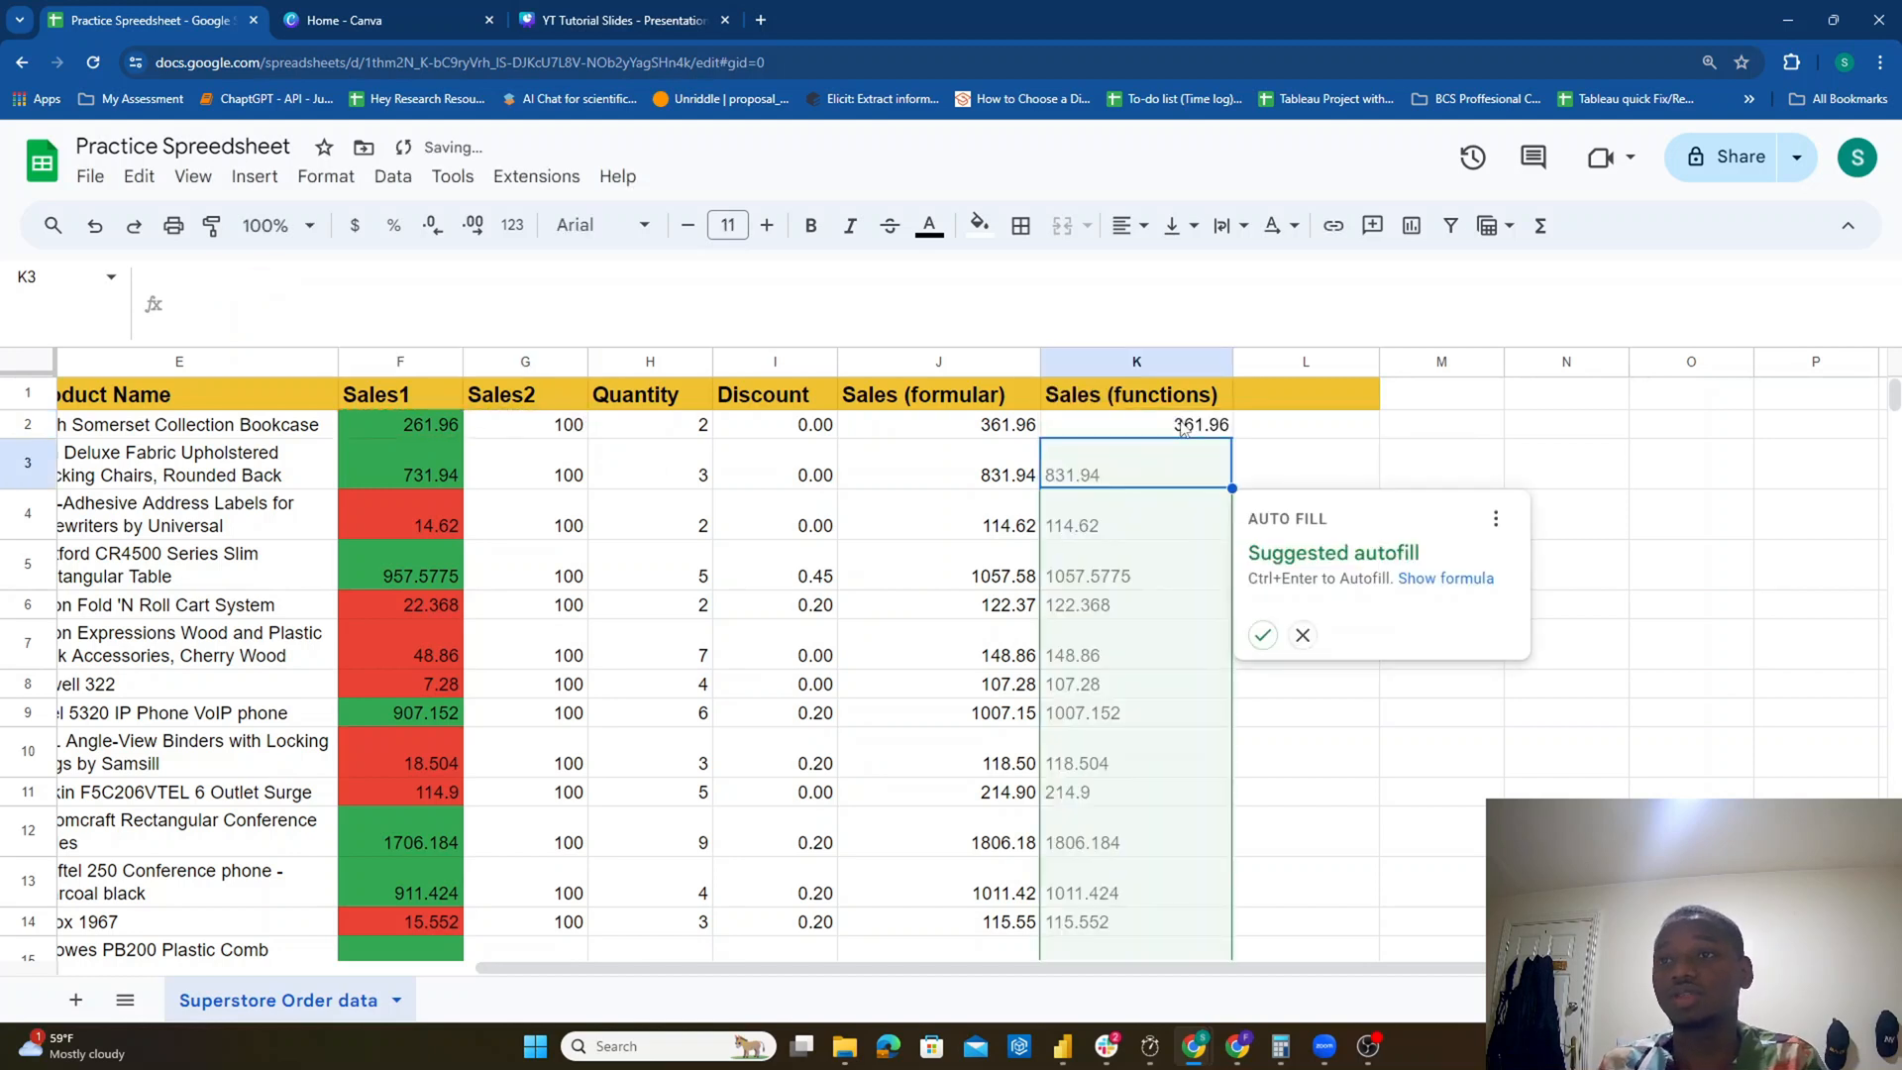
left_click(1302, 635)
Step: Fill the SUM function from K2 down to K62 and return to the header row
left_click(1196, 436)
left_click_drag(983, 432, 1161, 422)
left_click(1192, 434)
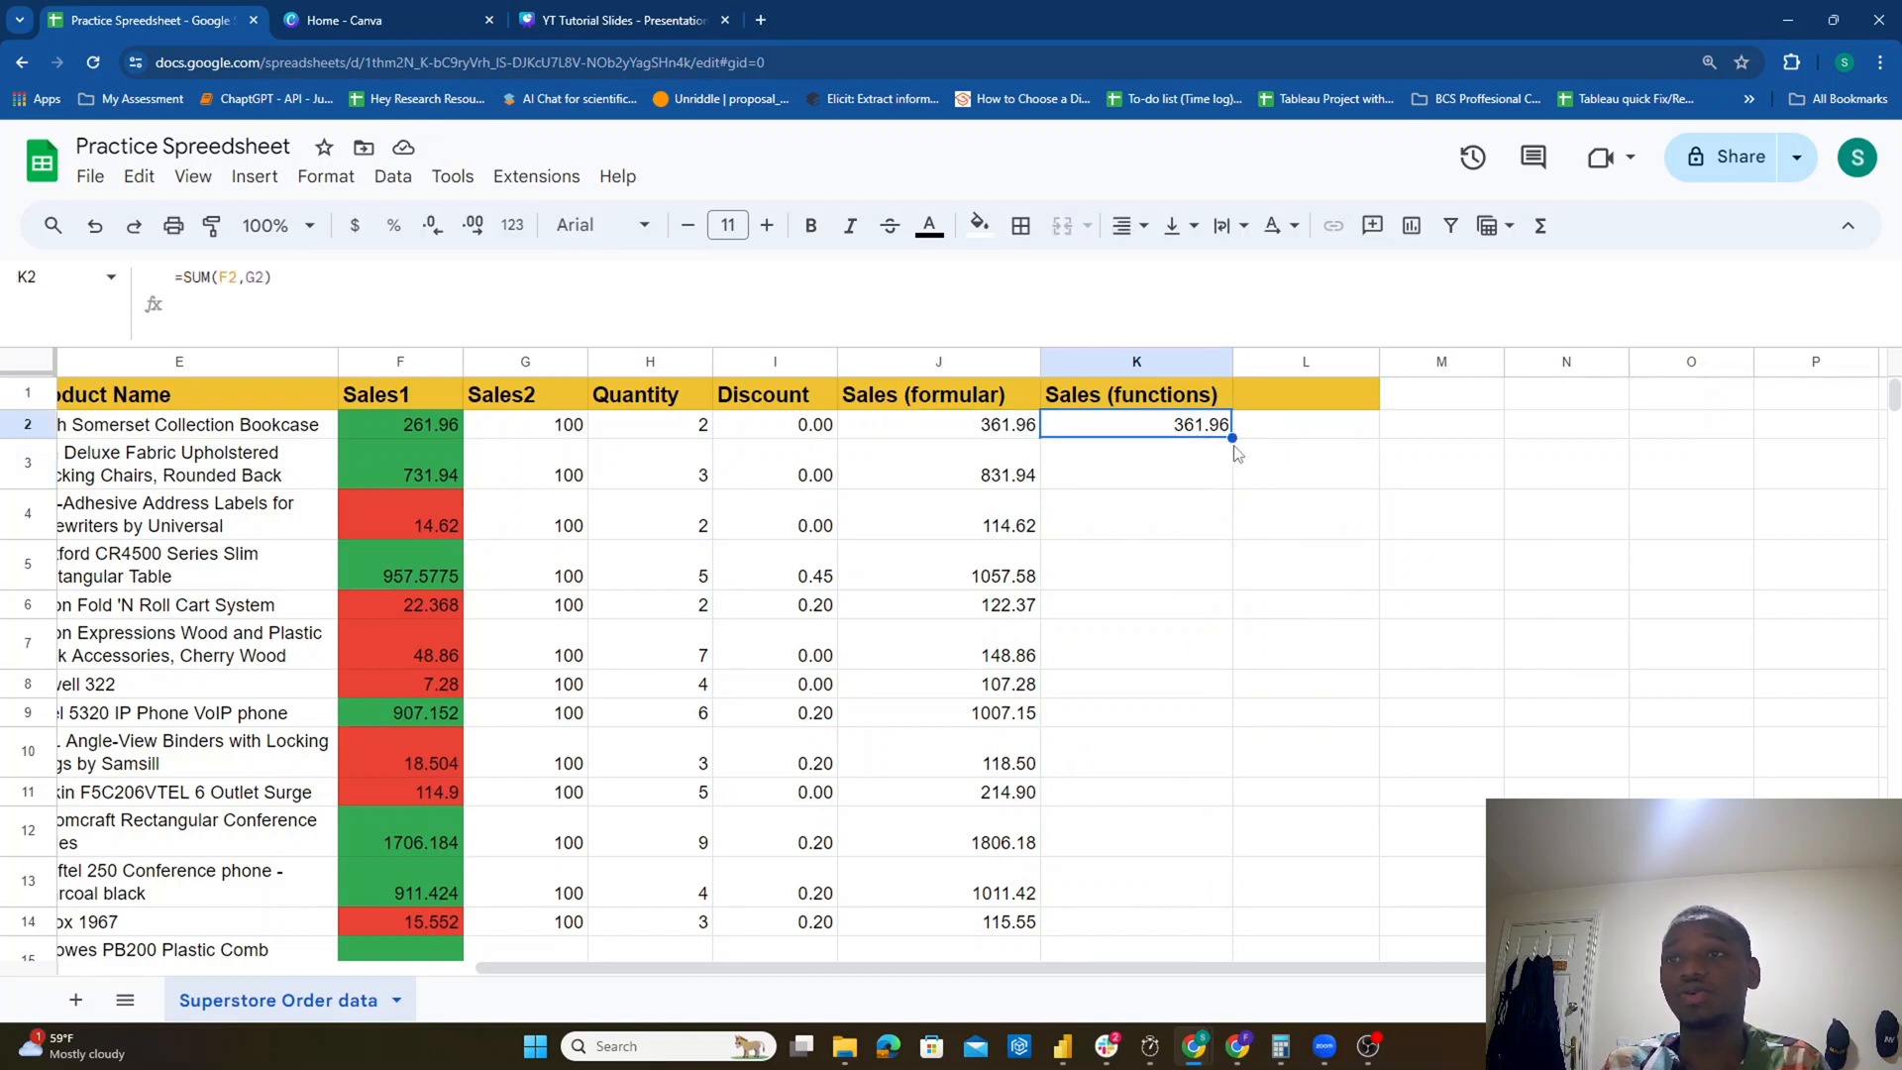
left_click_drag(1232, 437, 1161, 776)
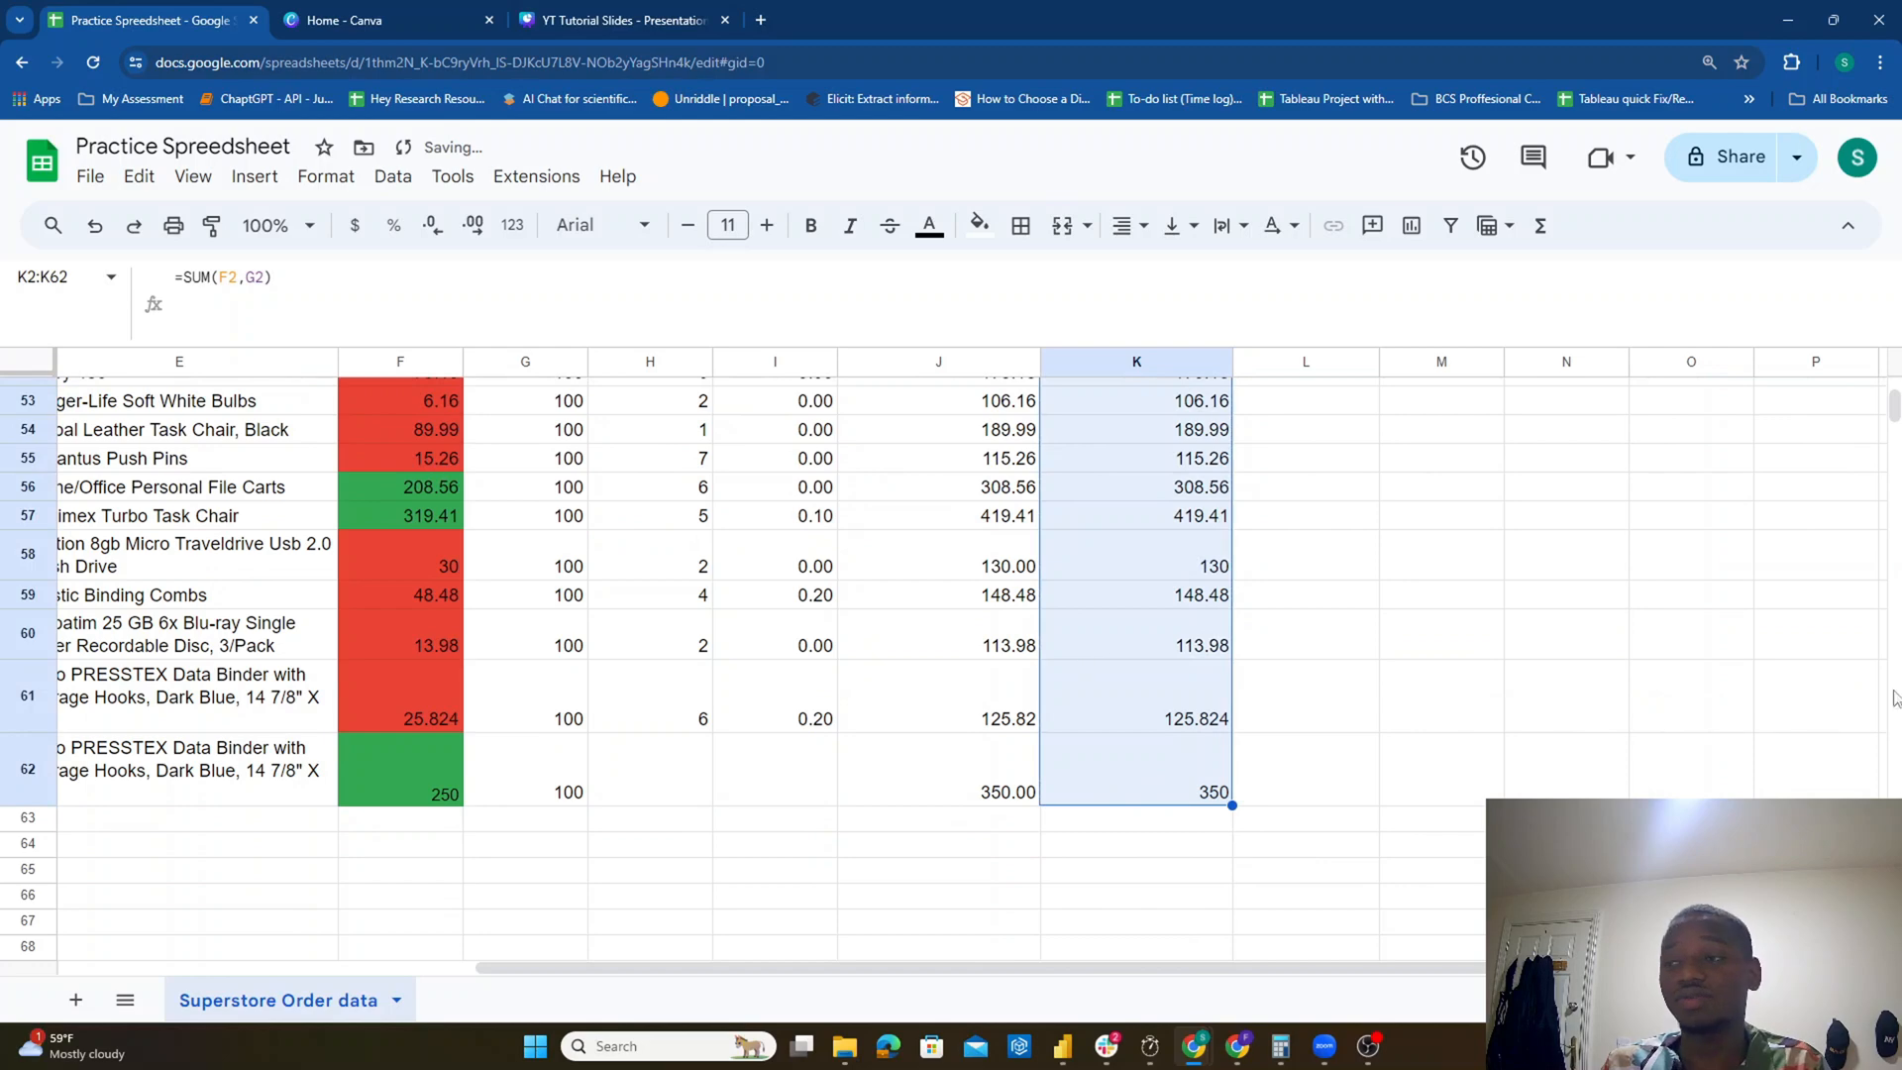
left_click_drag(1894, 407, 1893, 384)
left_click(1155, 398)
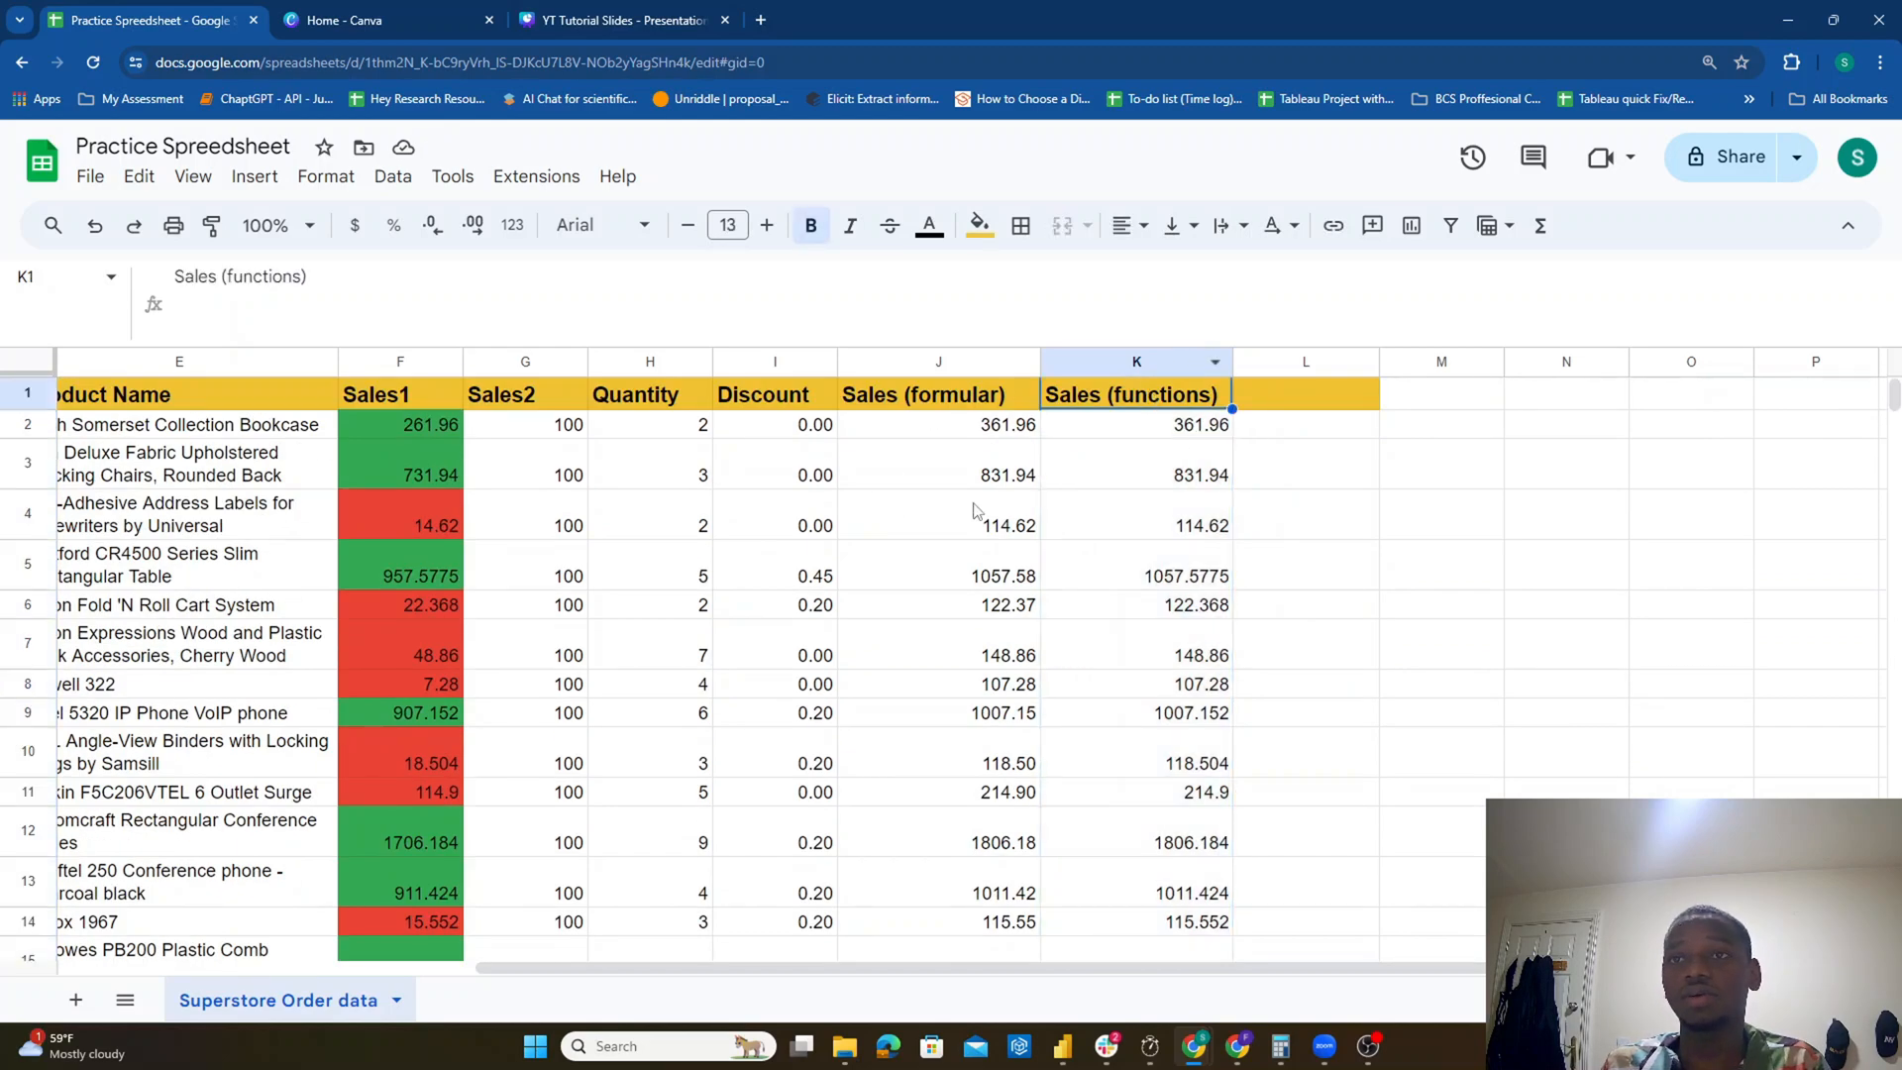
left_click(1303, 400)
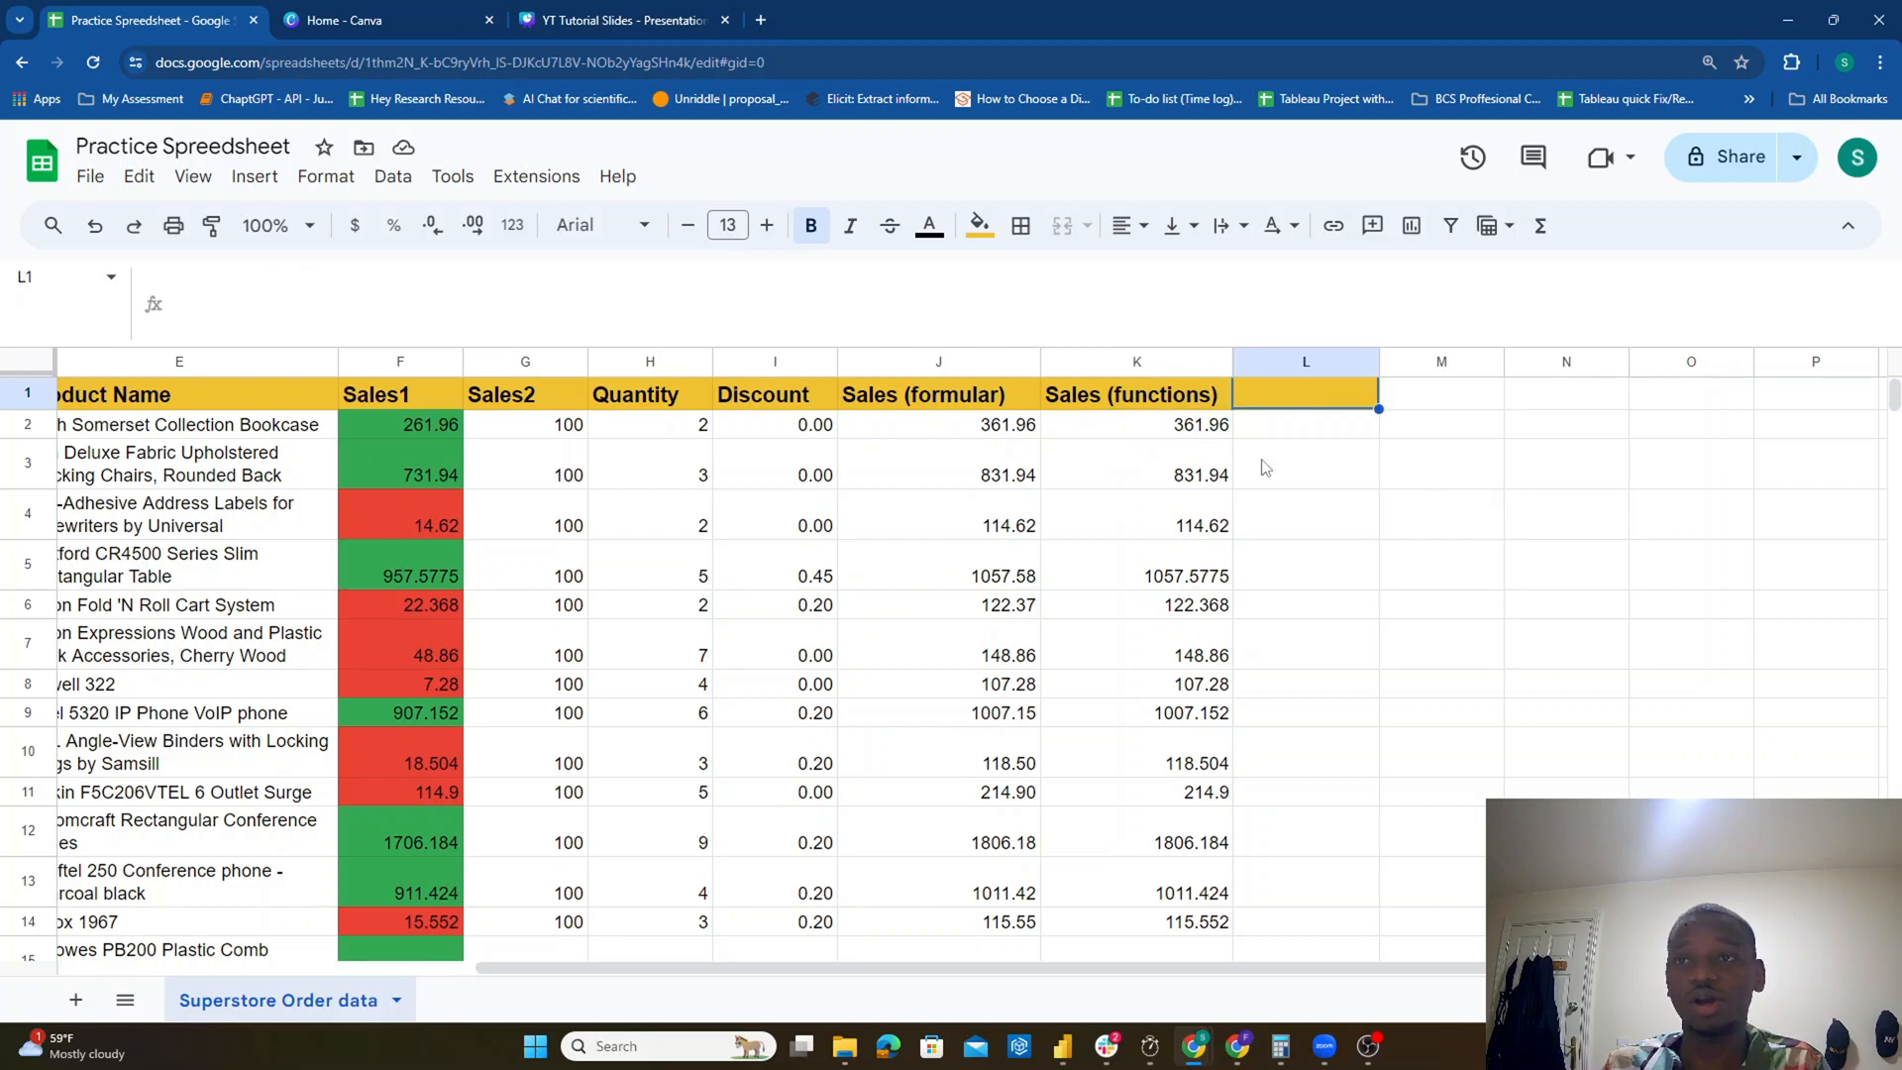
left_click(947, 401)
left_click(1305, 410)
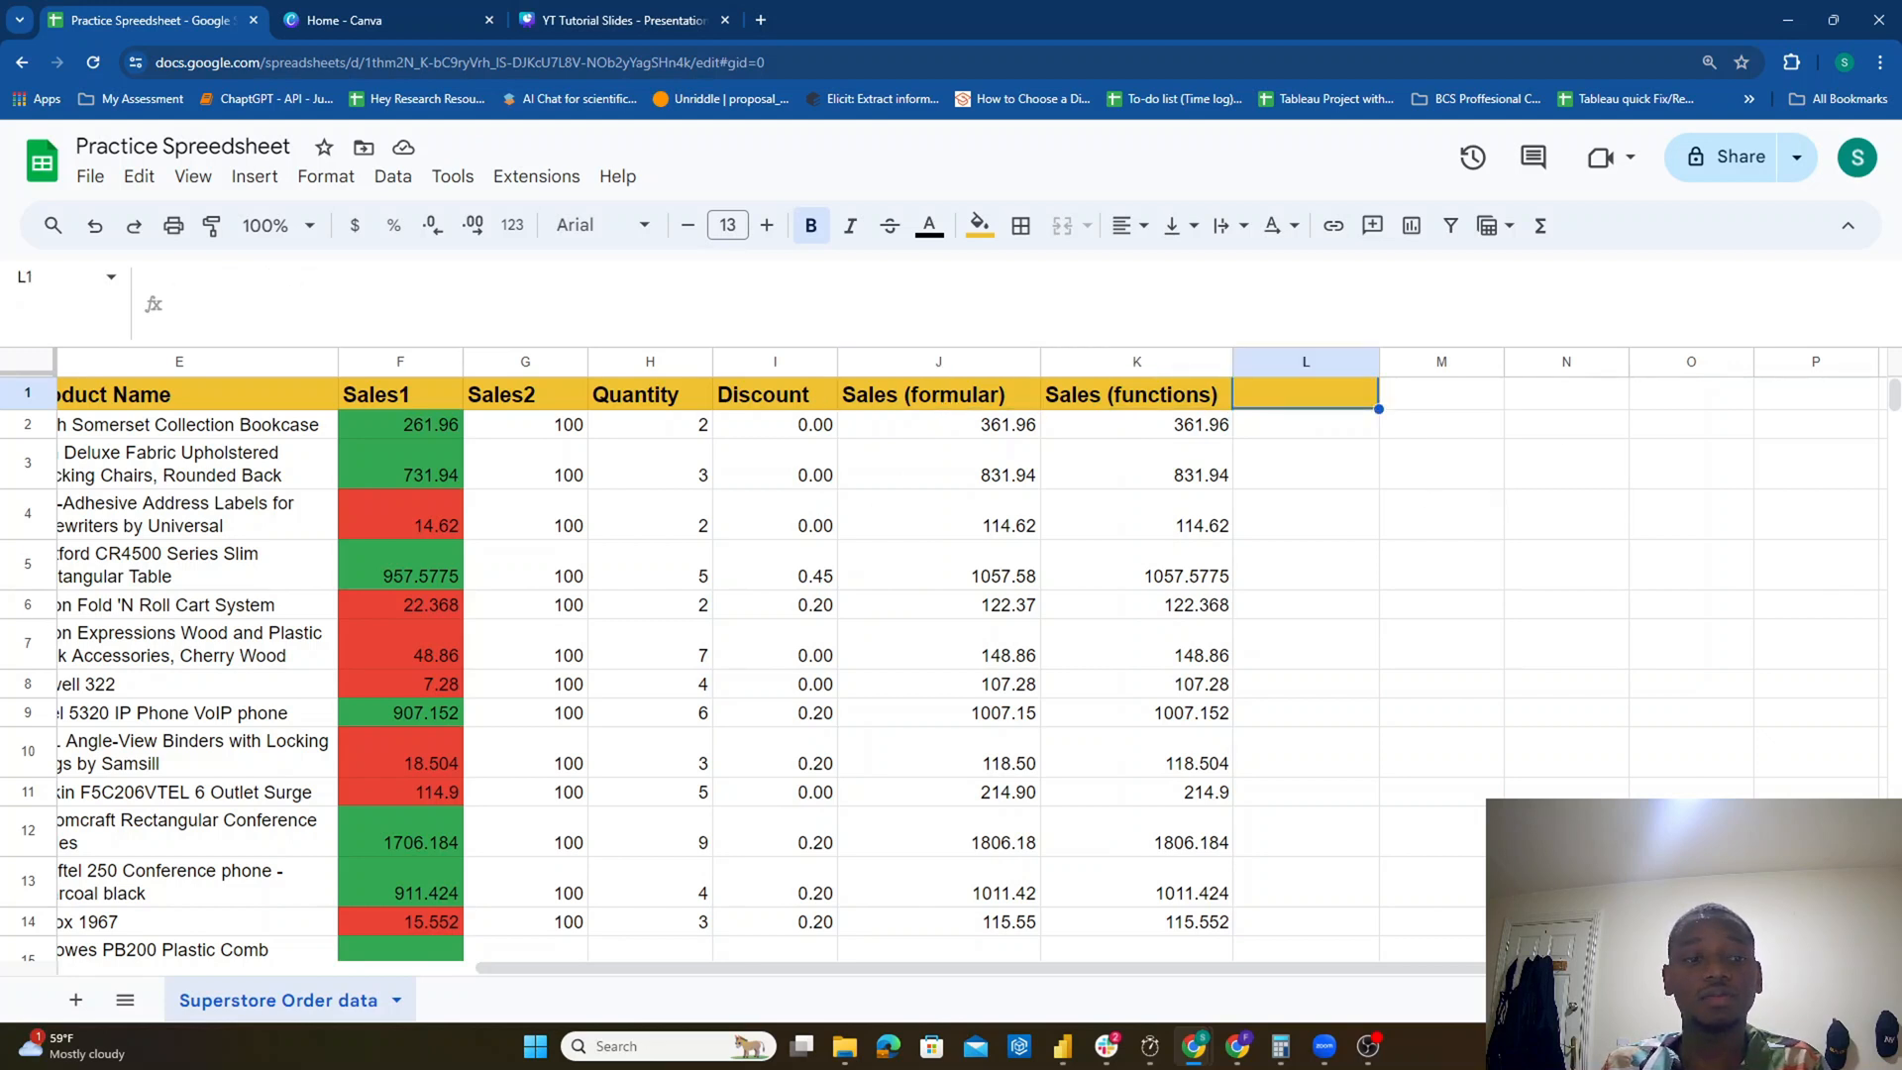
left_click(1258, 434)
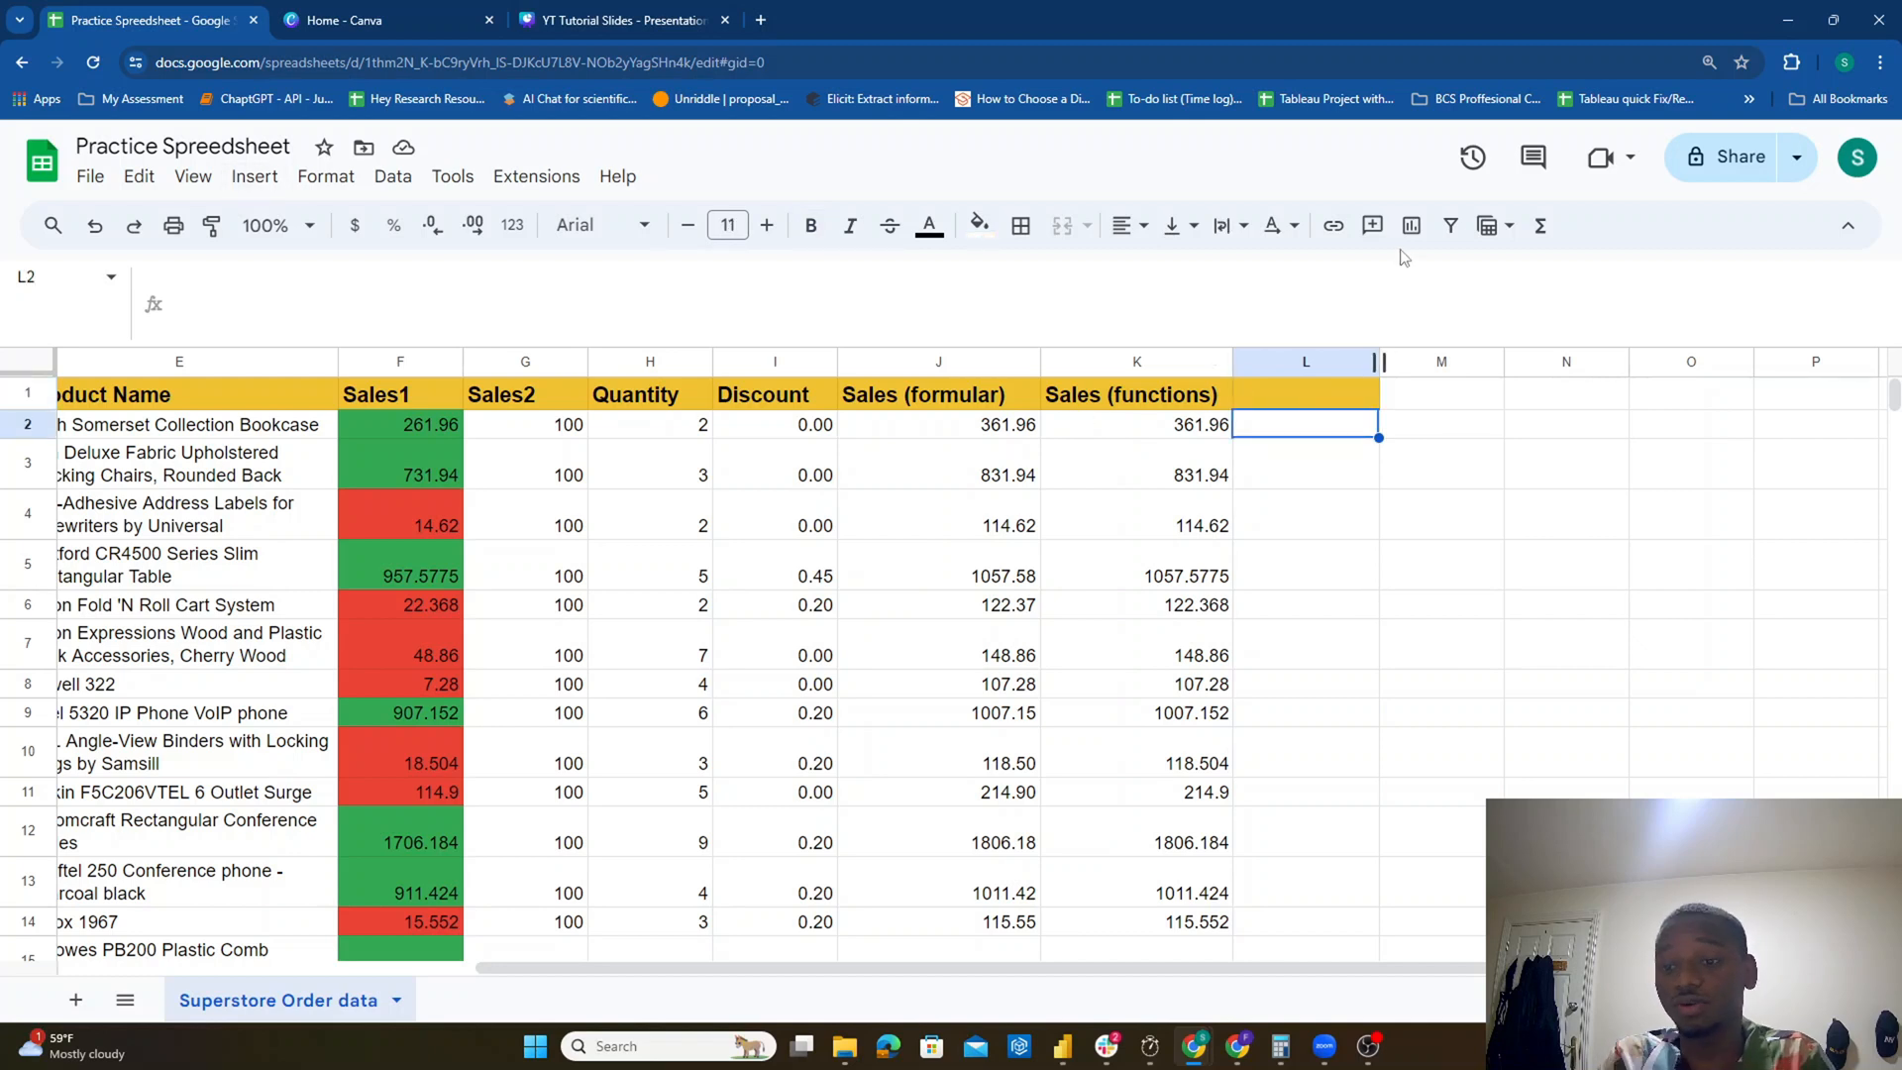
type("=")
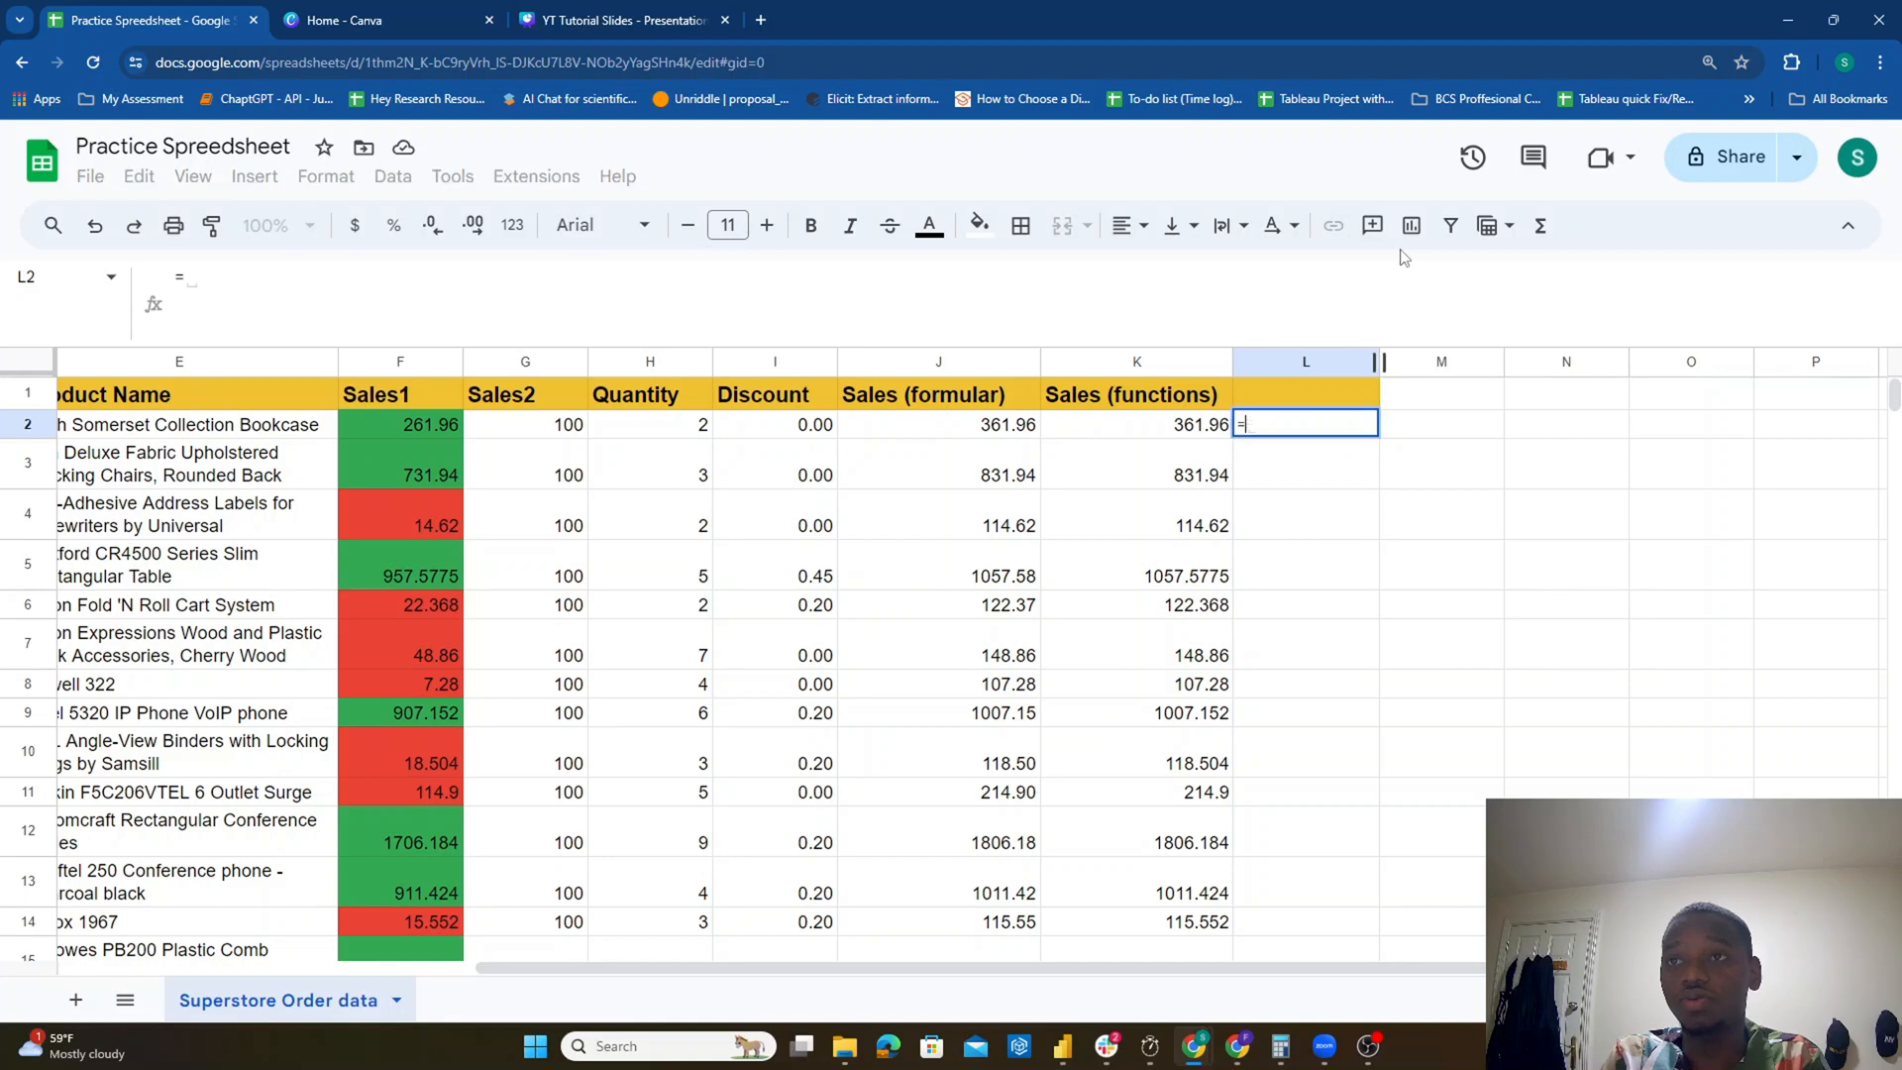
left_click(548, 428)
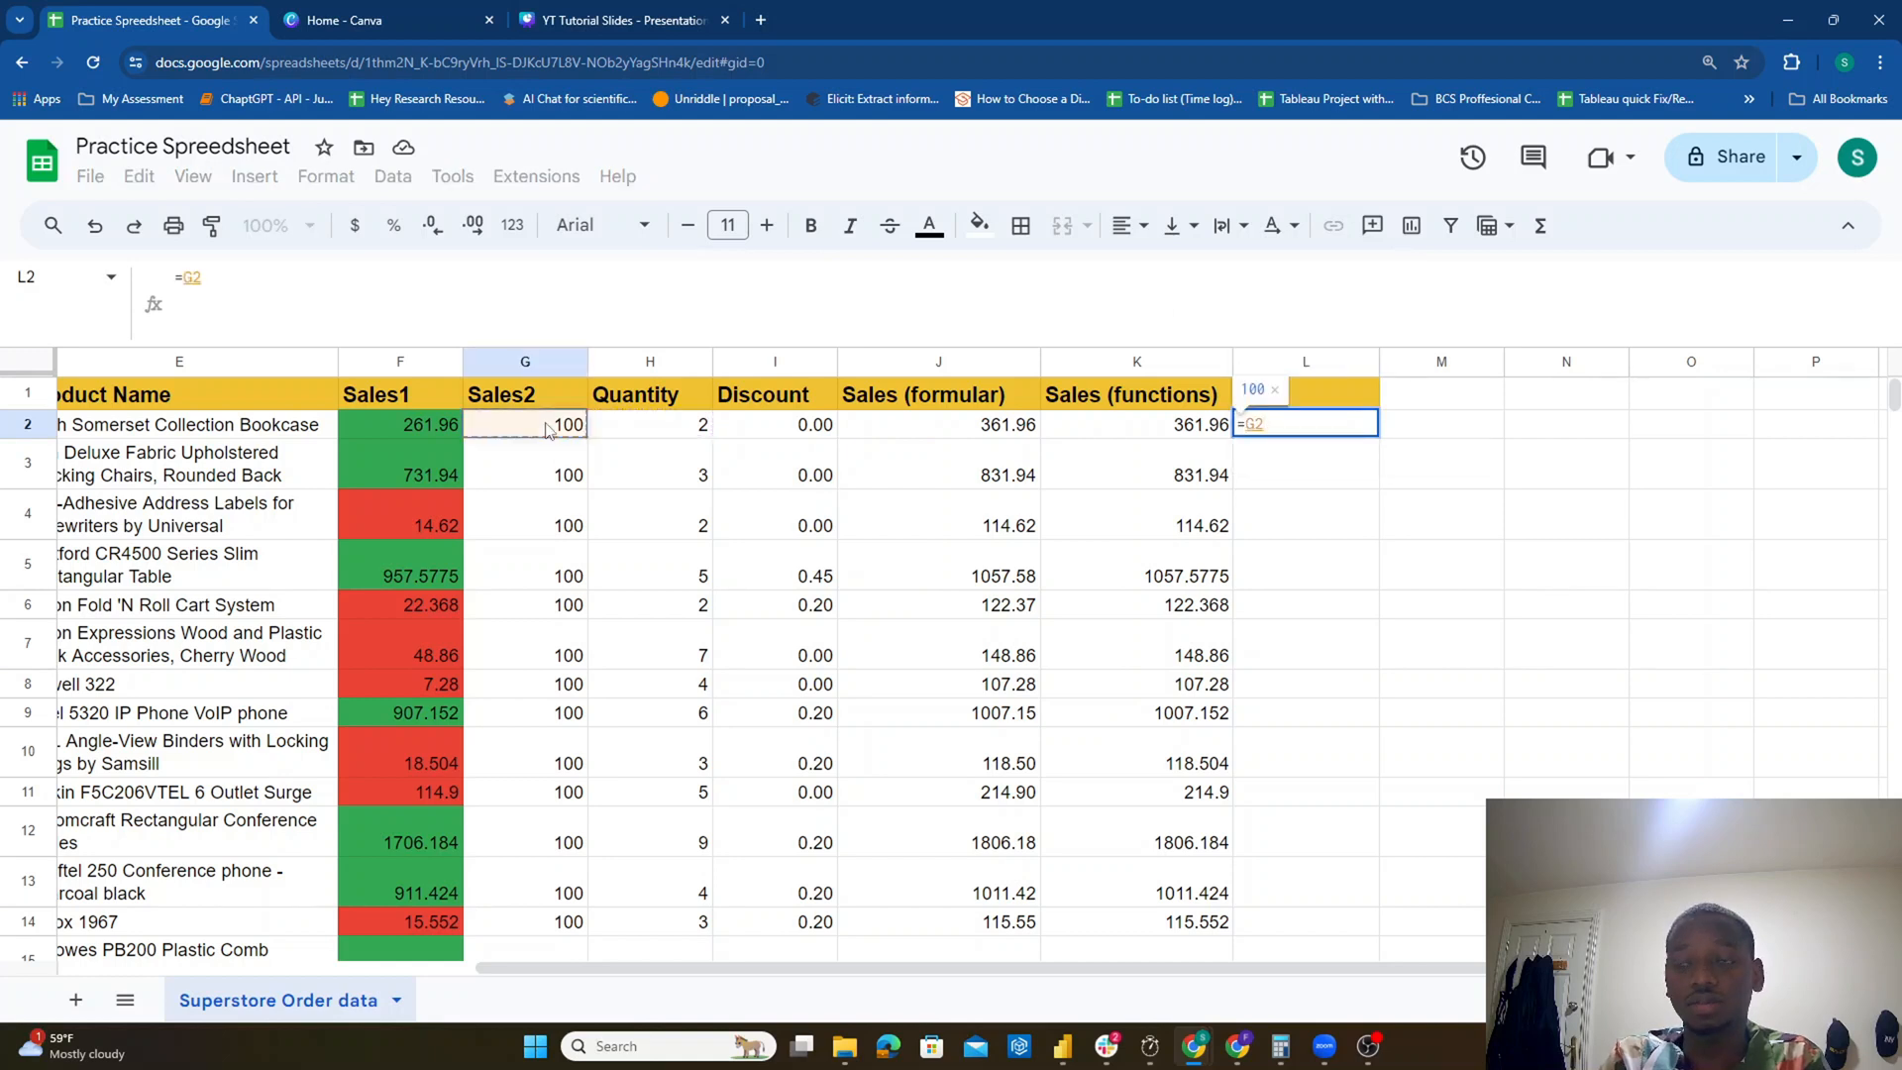
type("-")
left_click(414, 436)
key("BackSpace")
key("BackSpace")
key("BackSpace")
key("BackSpace")
key("BackSpace")
type("==")
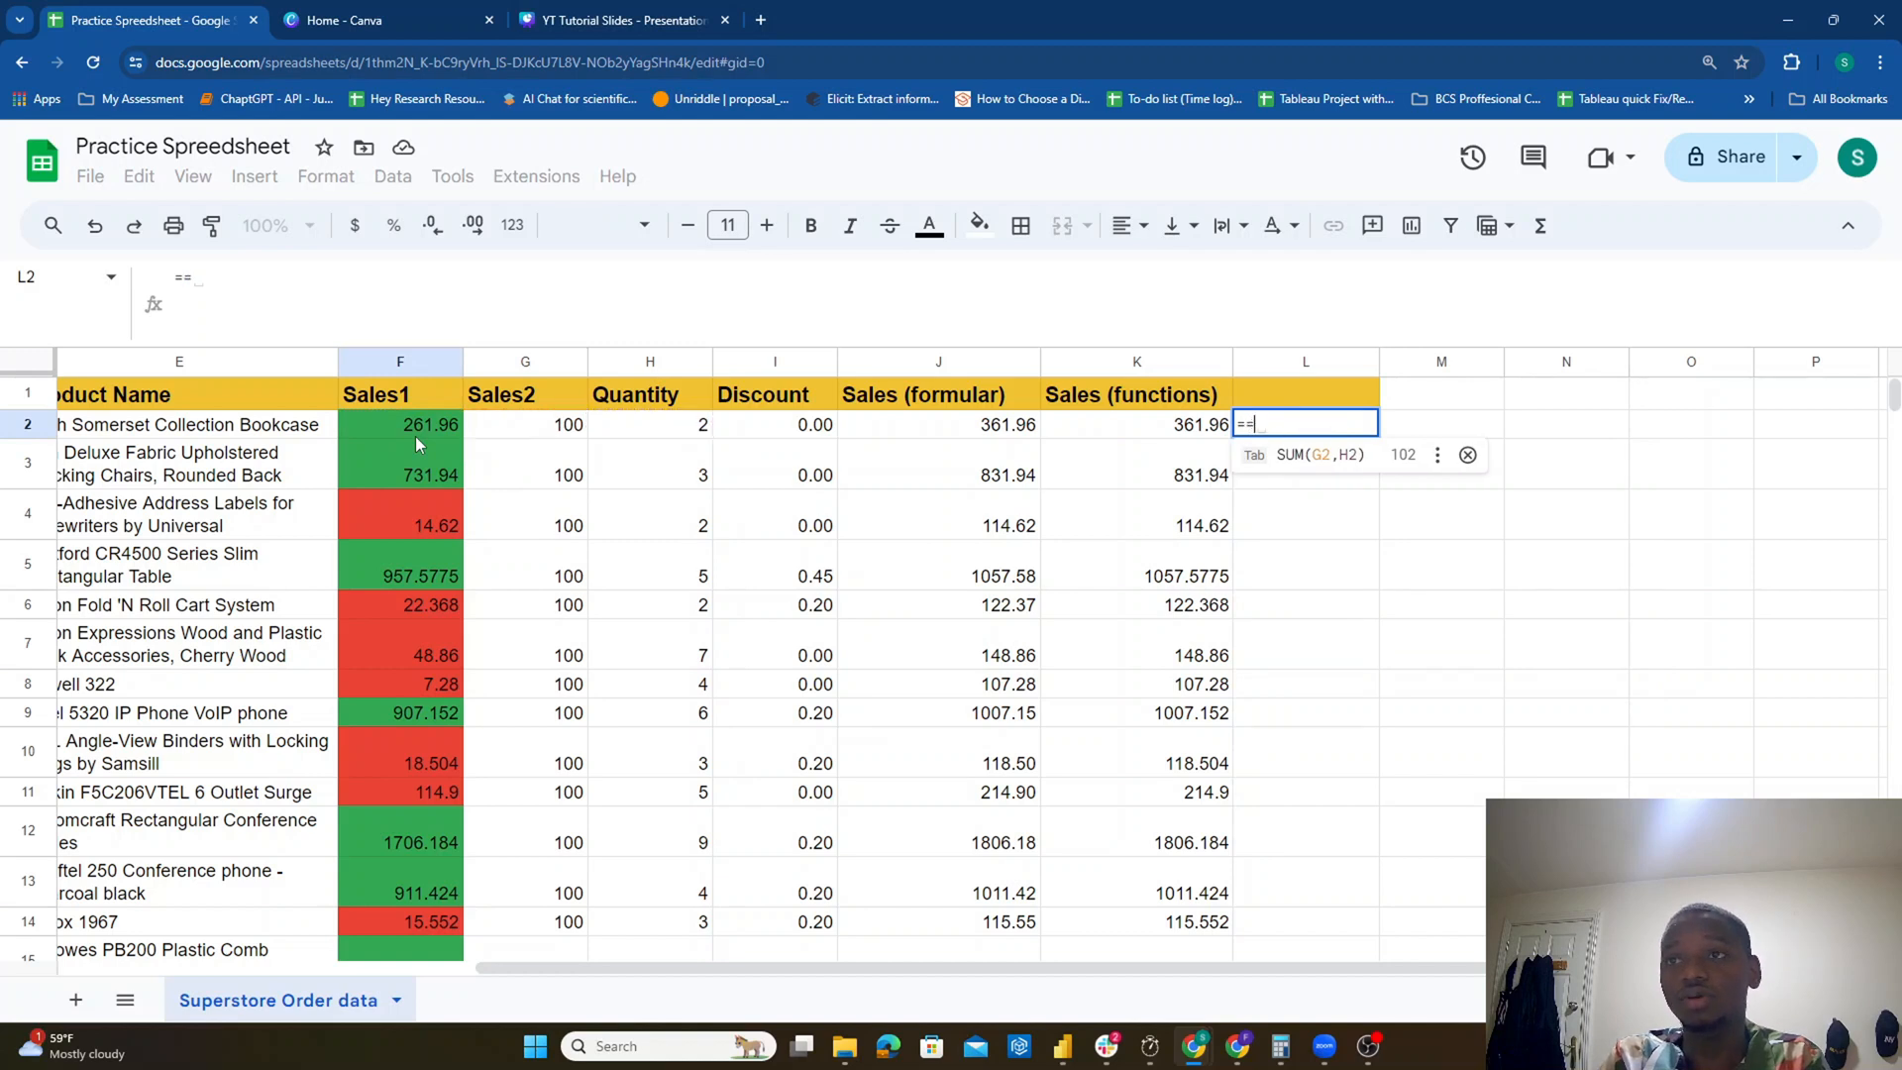
key("BackSpace")
key("BackSpace")
Step: Enter =F2-G2 in L2 to subtract Sales2 from Sales1, and decline the suggested autofill
type("=")
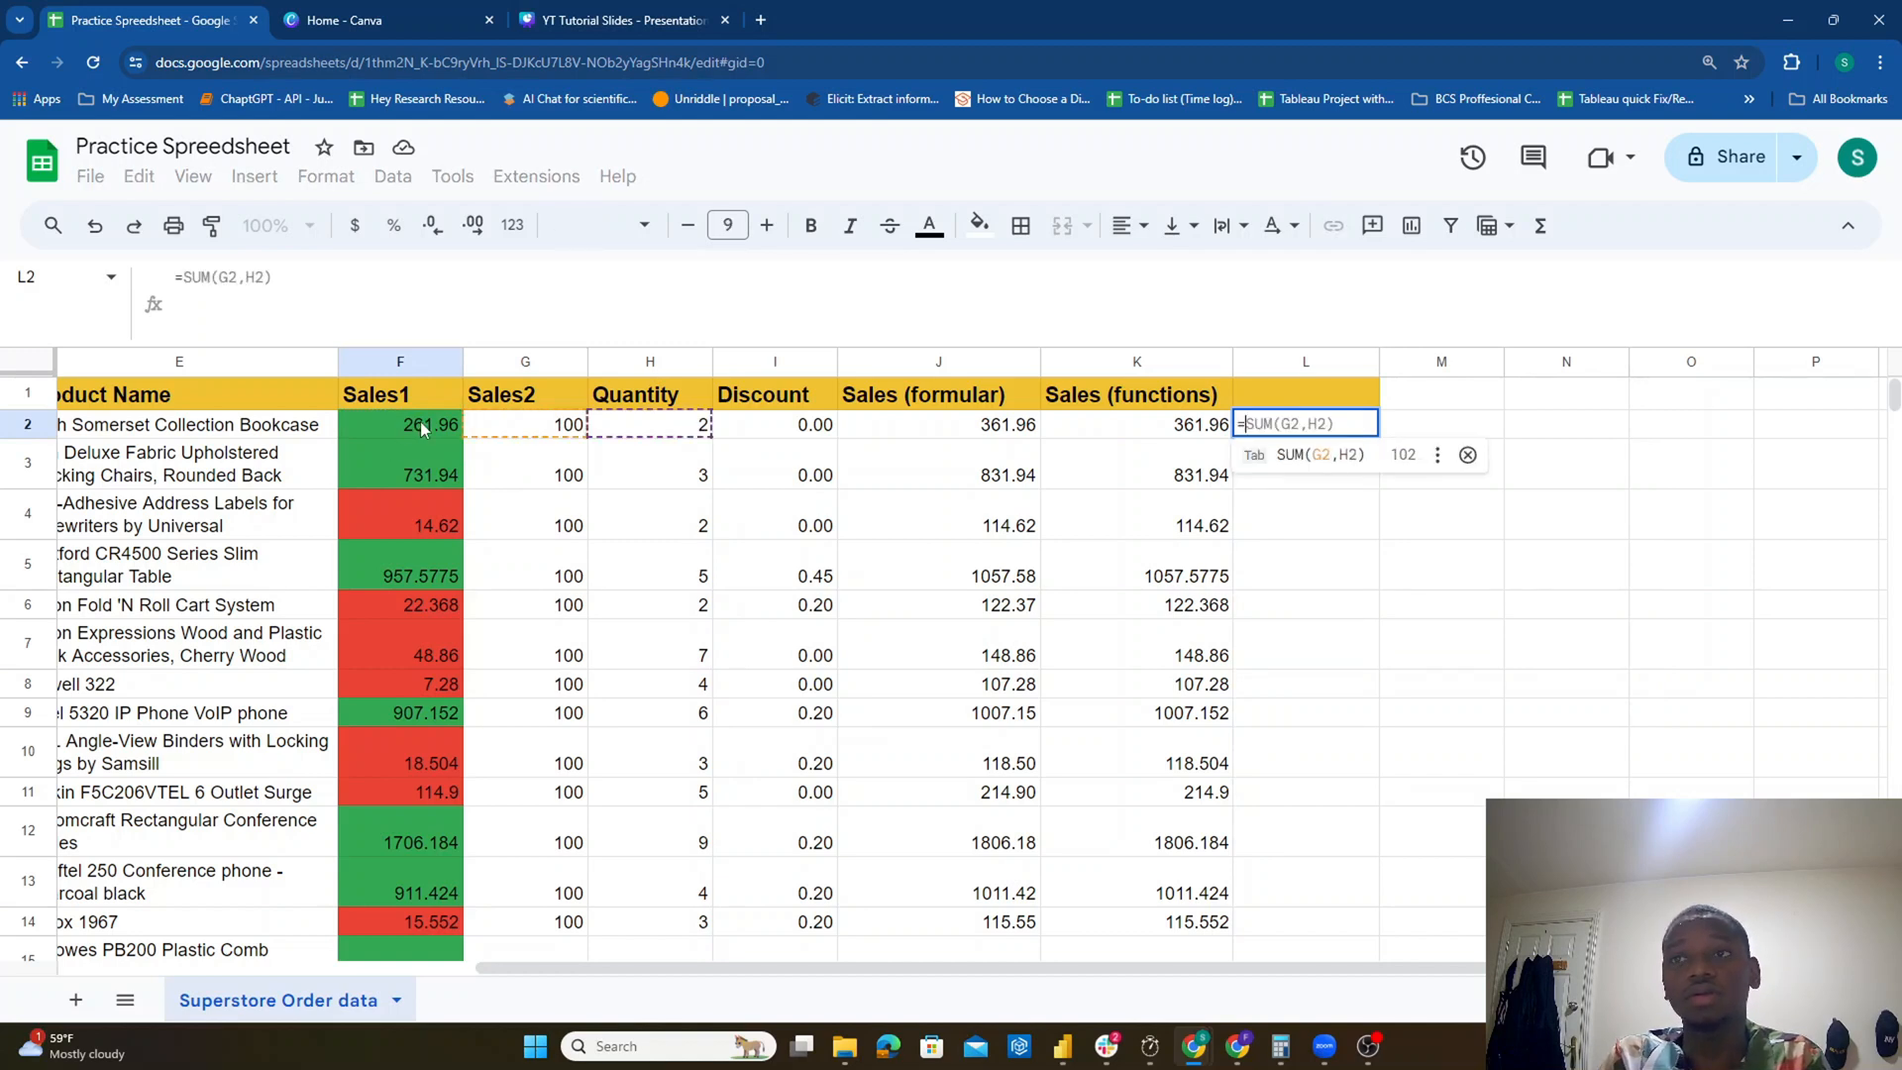
left_click(420, 426)
type("-")
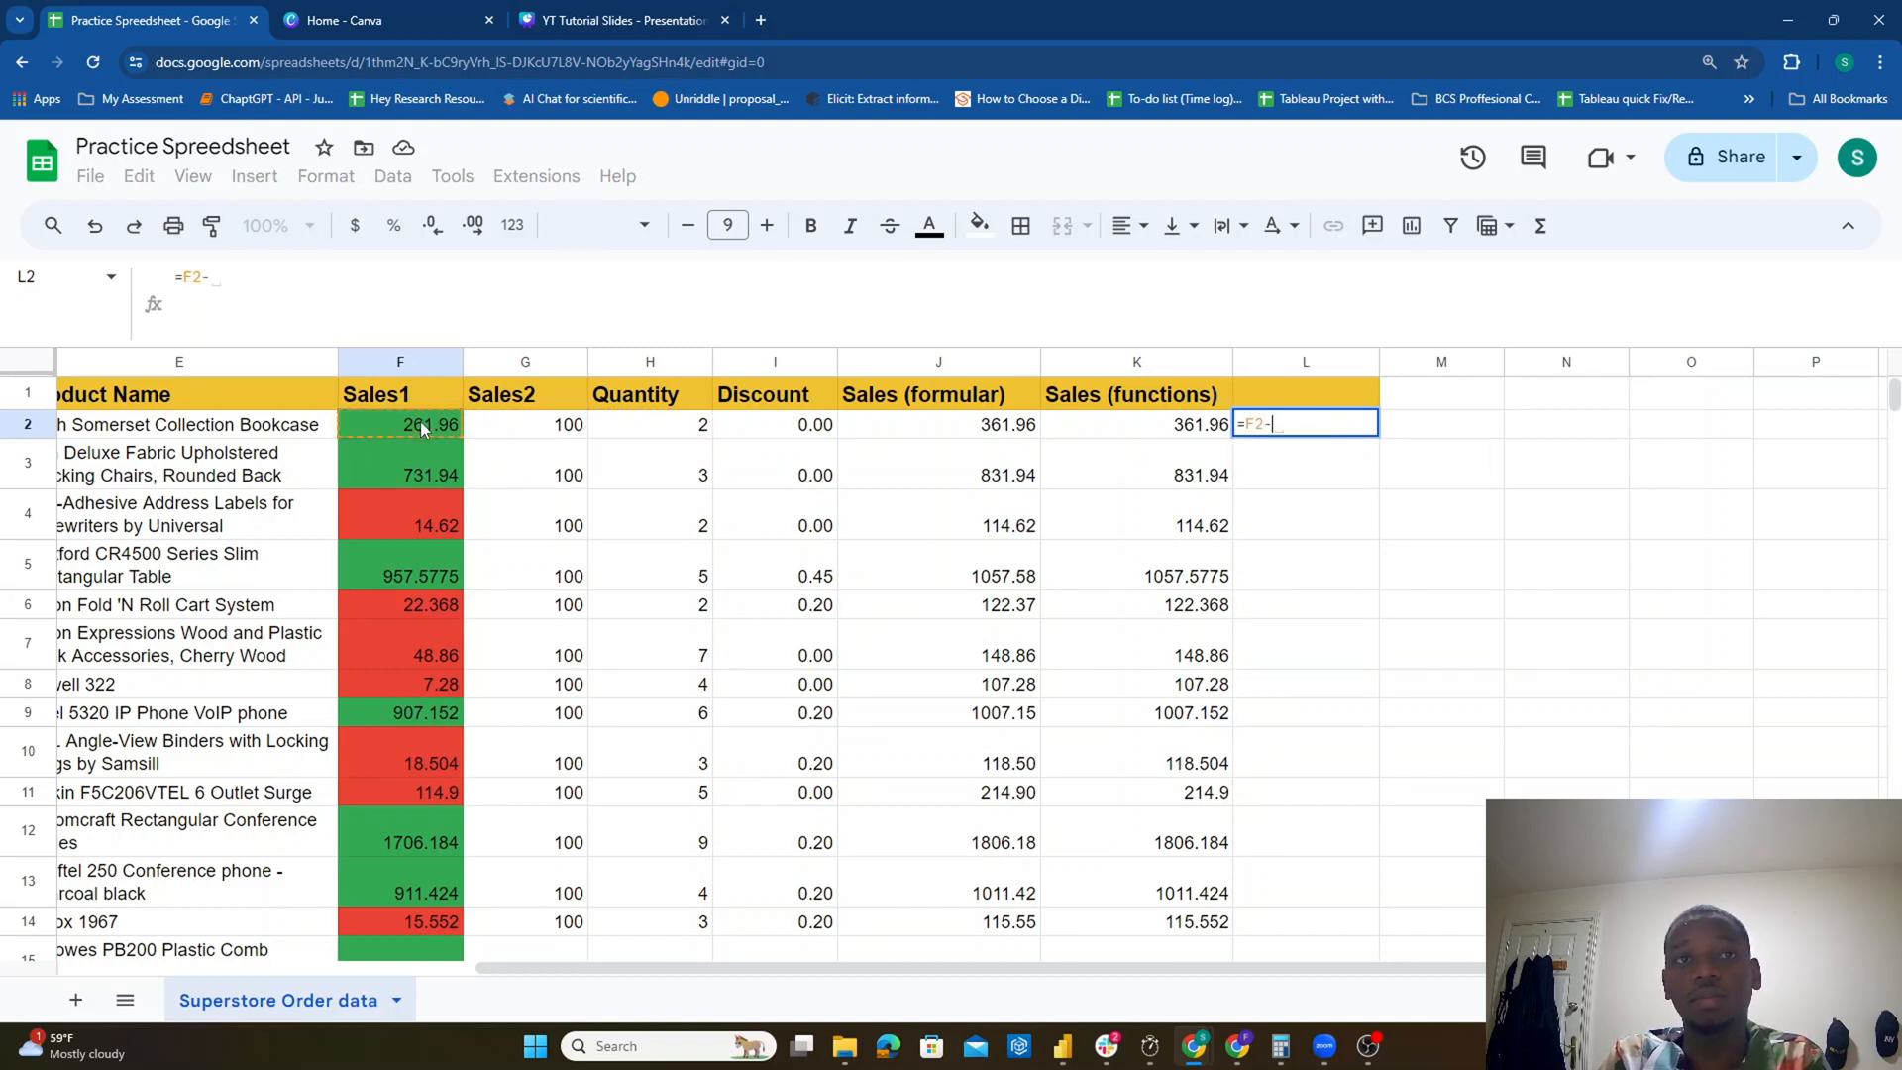
left_click(575, 426)
key("Return")
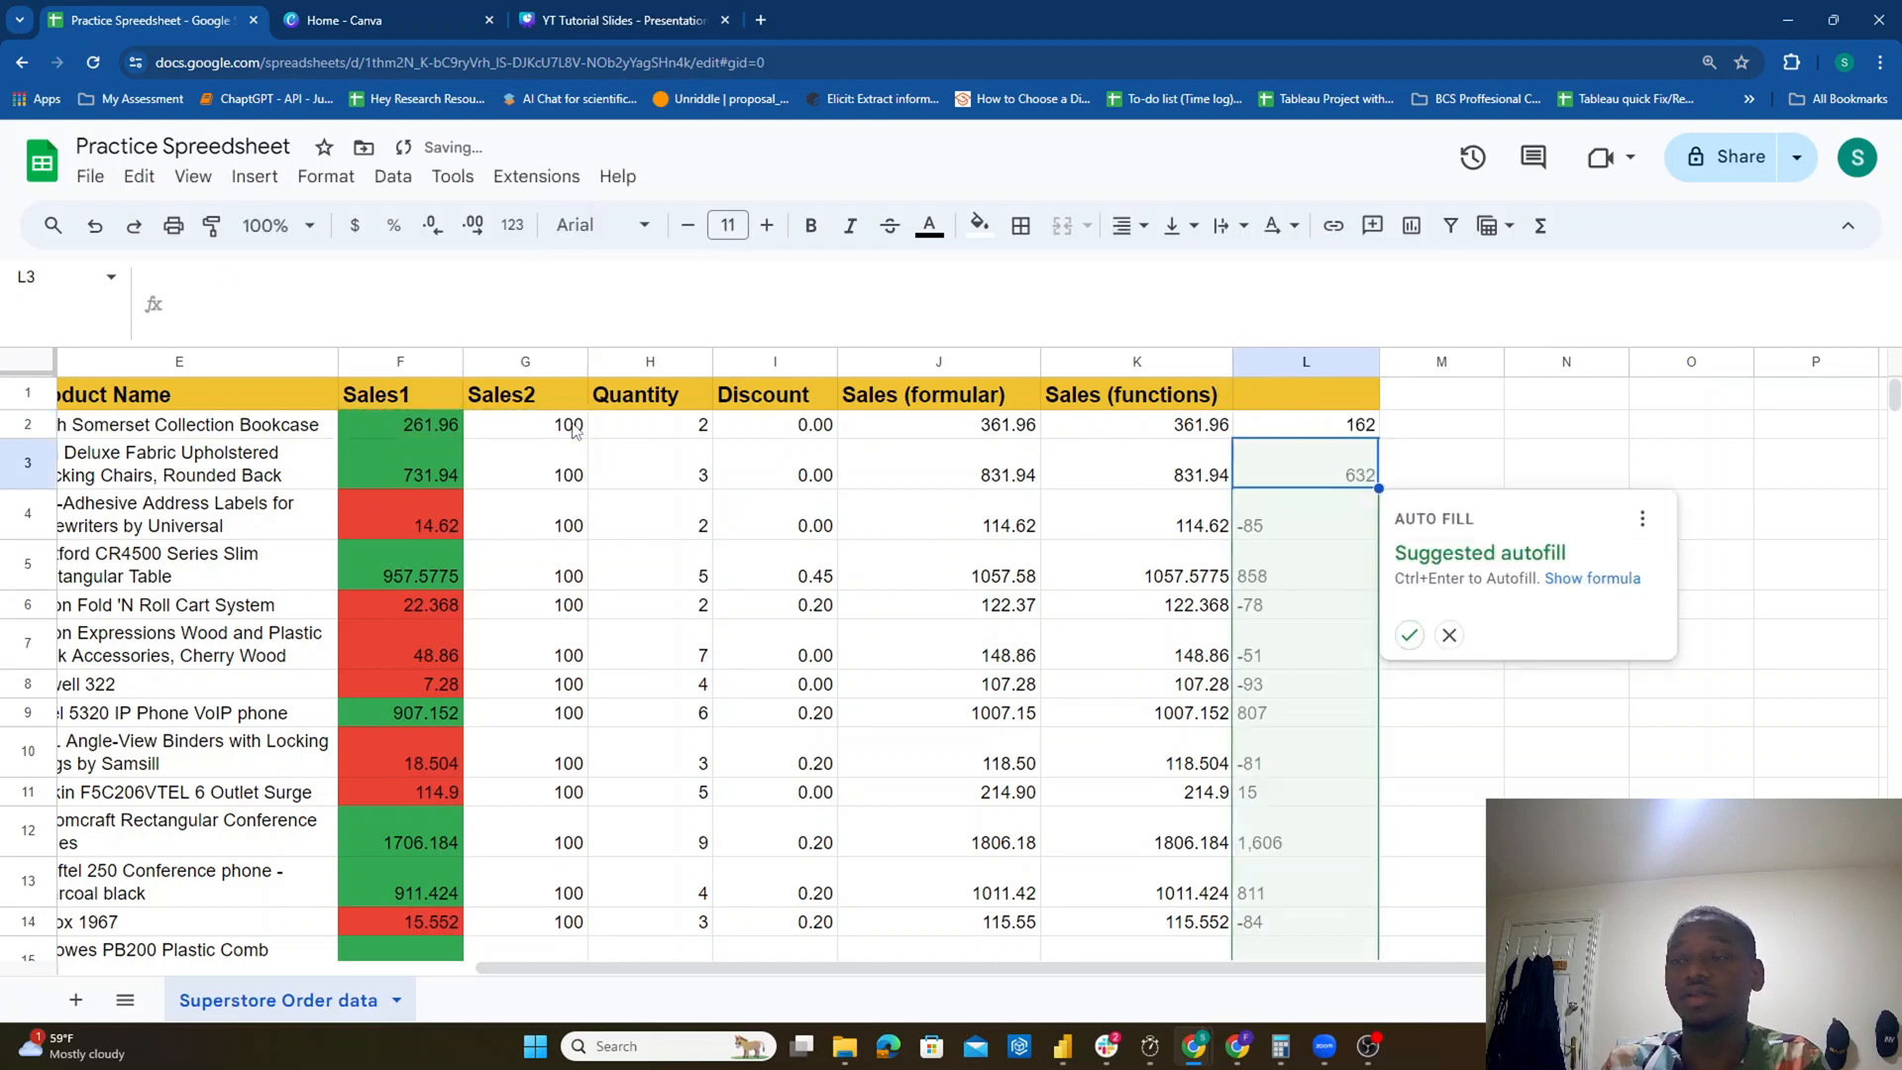
left_click(1451, 637)
Step: Fill the subtraction formula from L2 down column L for the order rows and return to the header row
left_click(1355, 428)
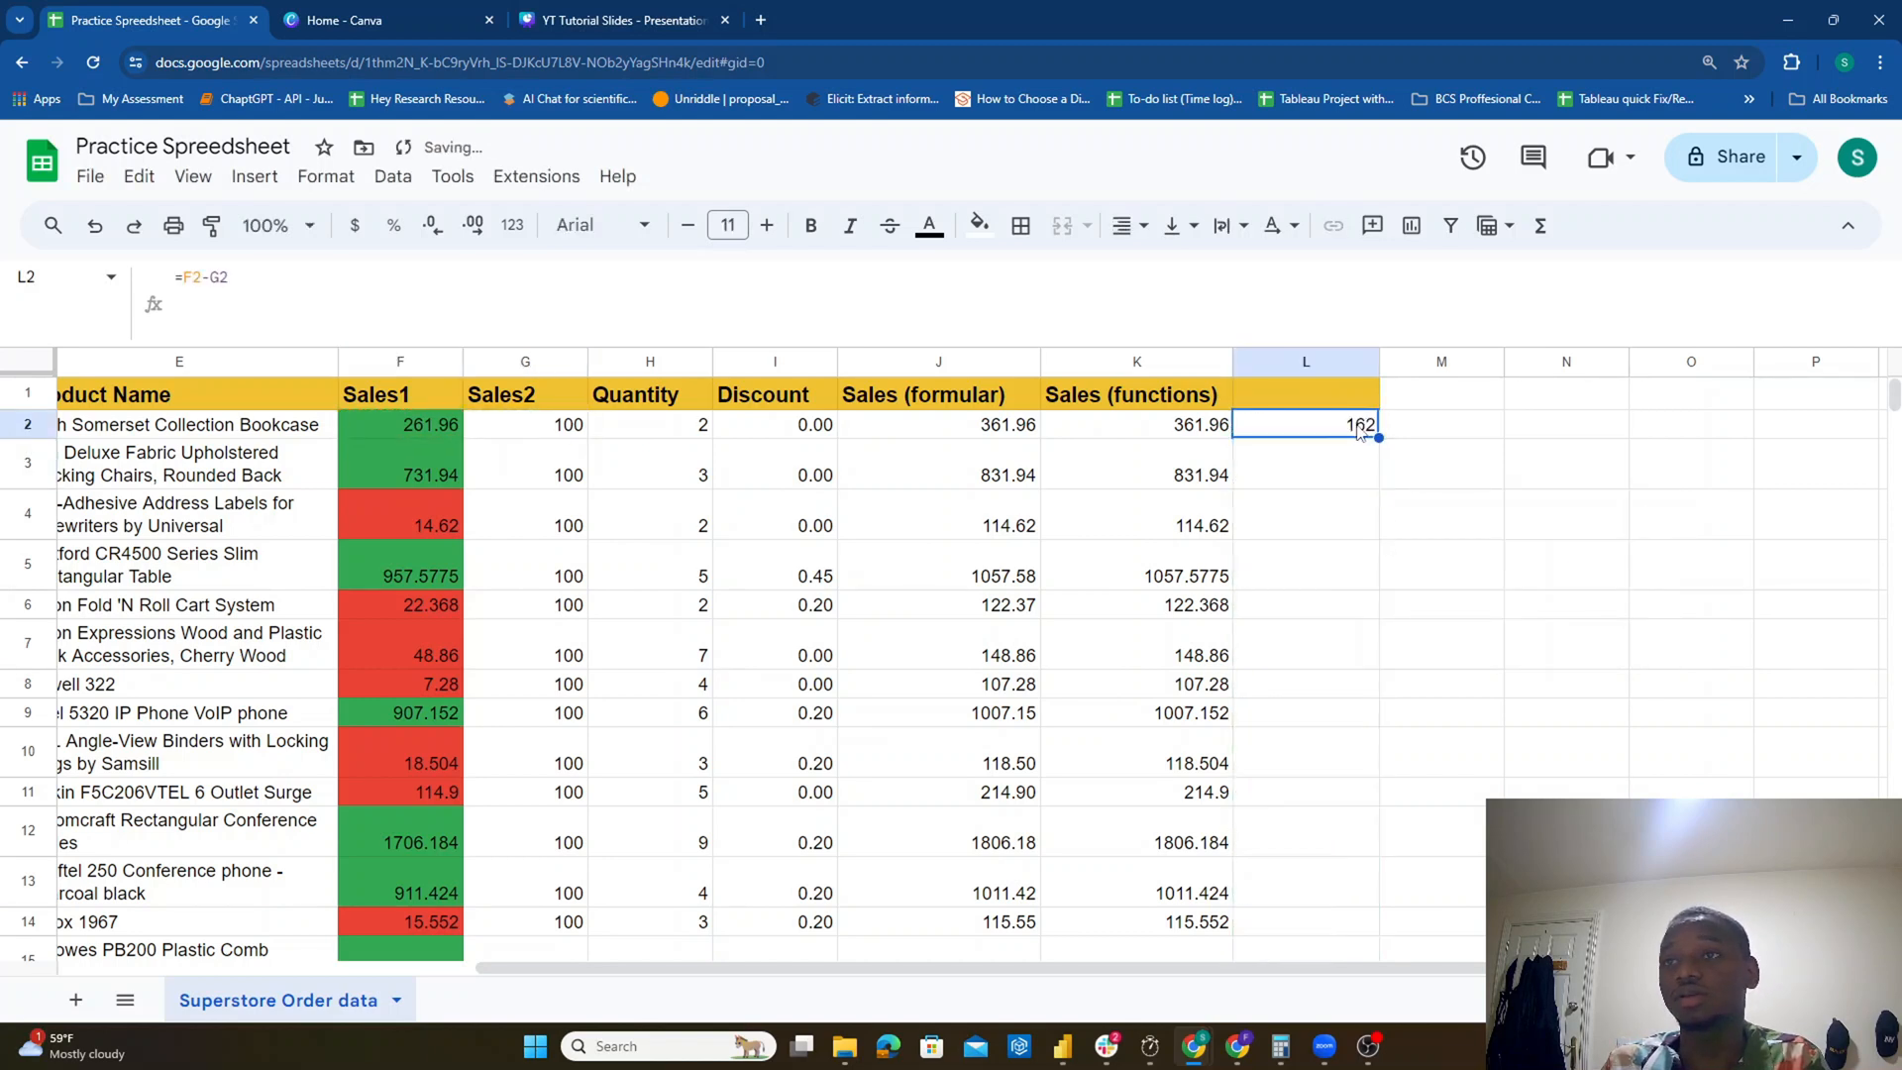
left_click_drag(1379, 438, 1333, 730)
scroll(1325, 585, "up", 12)
scroll(1325, 583, "up", 5)
left_click(1309, 394)
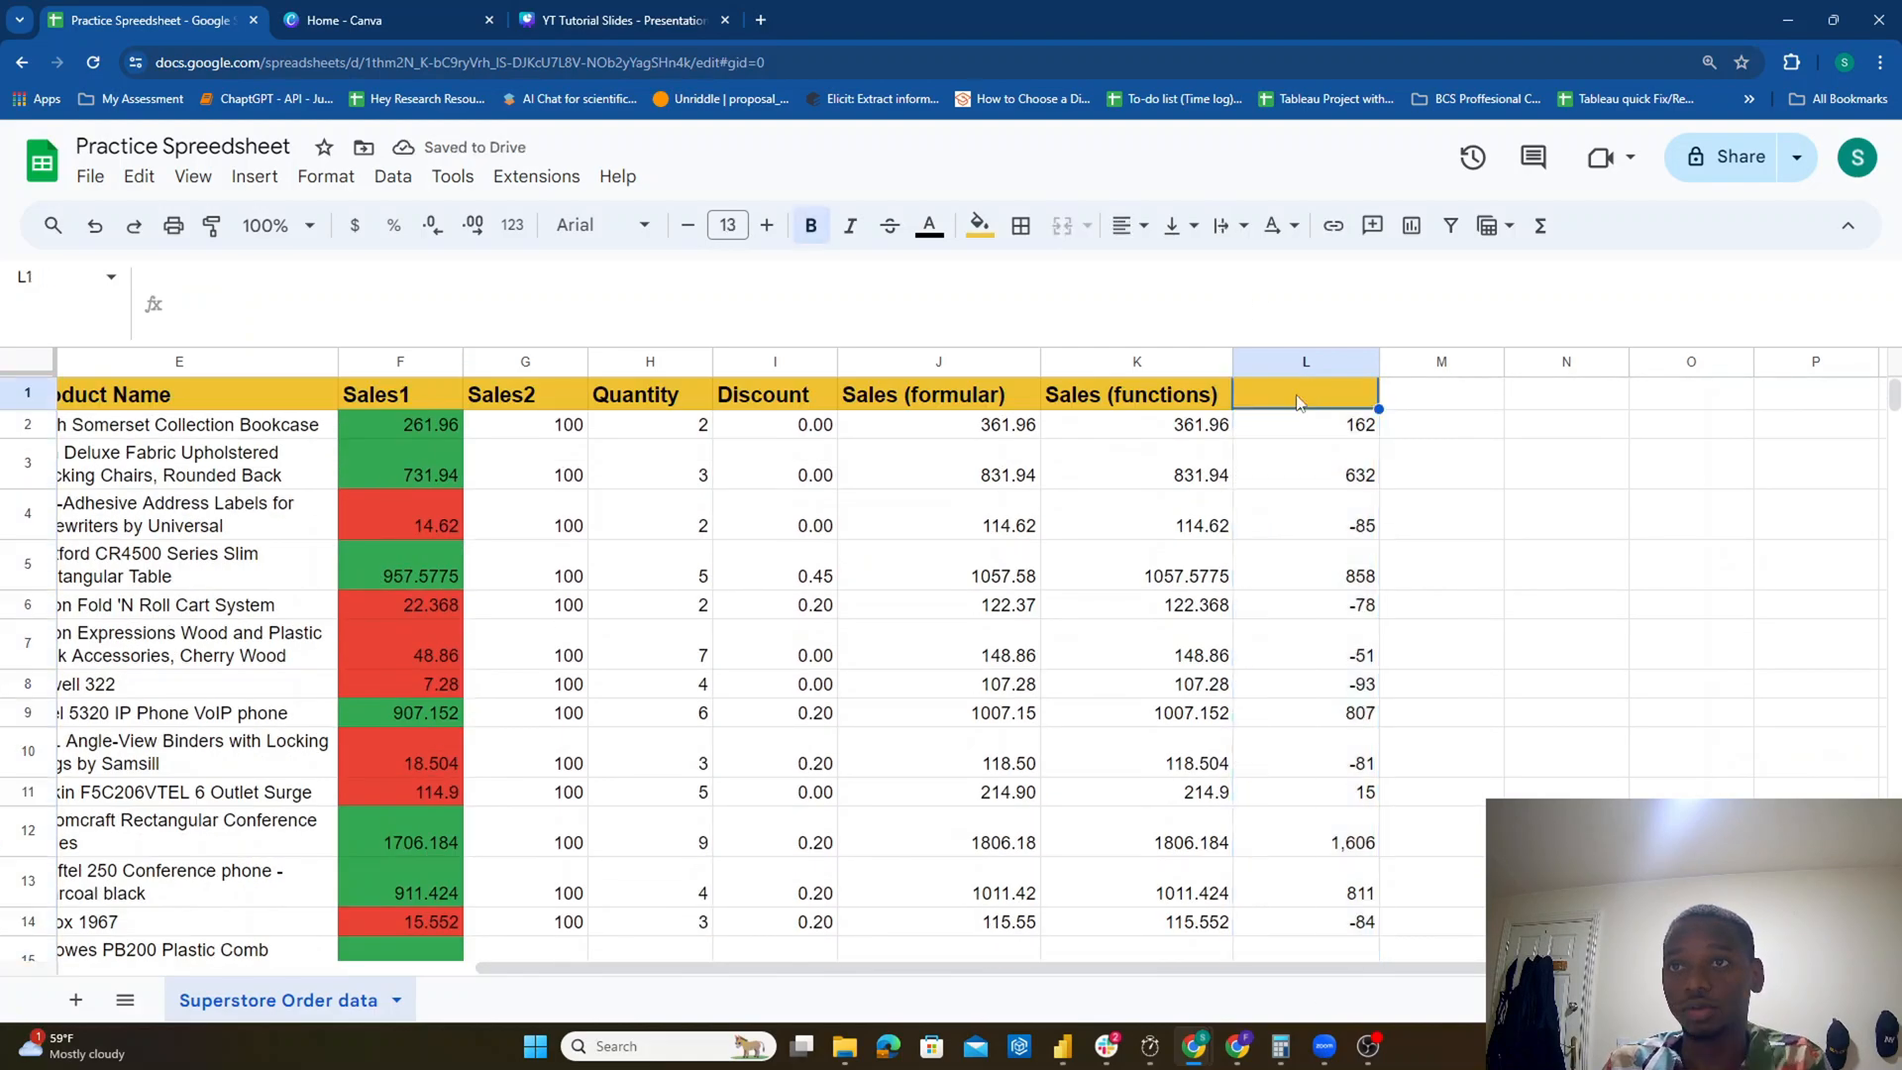
Step: Copy the Sales (formular) header from J1 into L1
left_click(968, 397)
key("ctrl+c")
left_click(1266, 396)
key("ctrl+v")
double_click(1300, 400)
Step: Try to enter a subtraction function starting with =SUB in M2, and clear the cell
left_click(1395, 436)
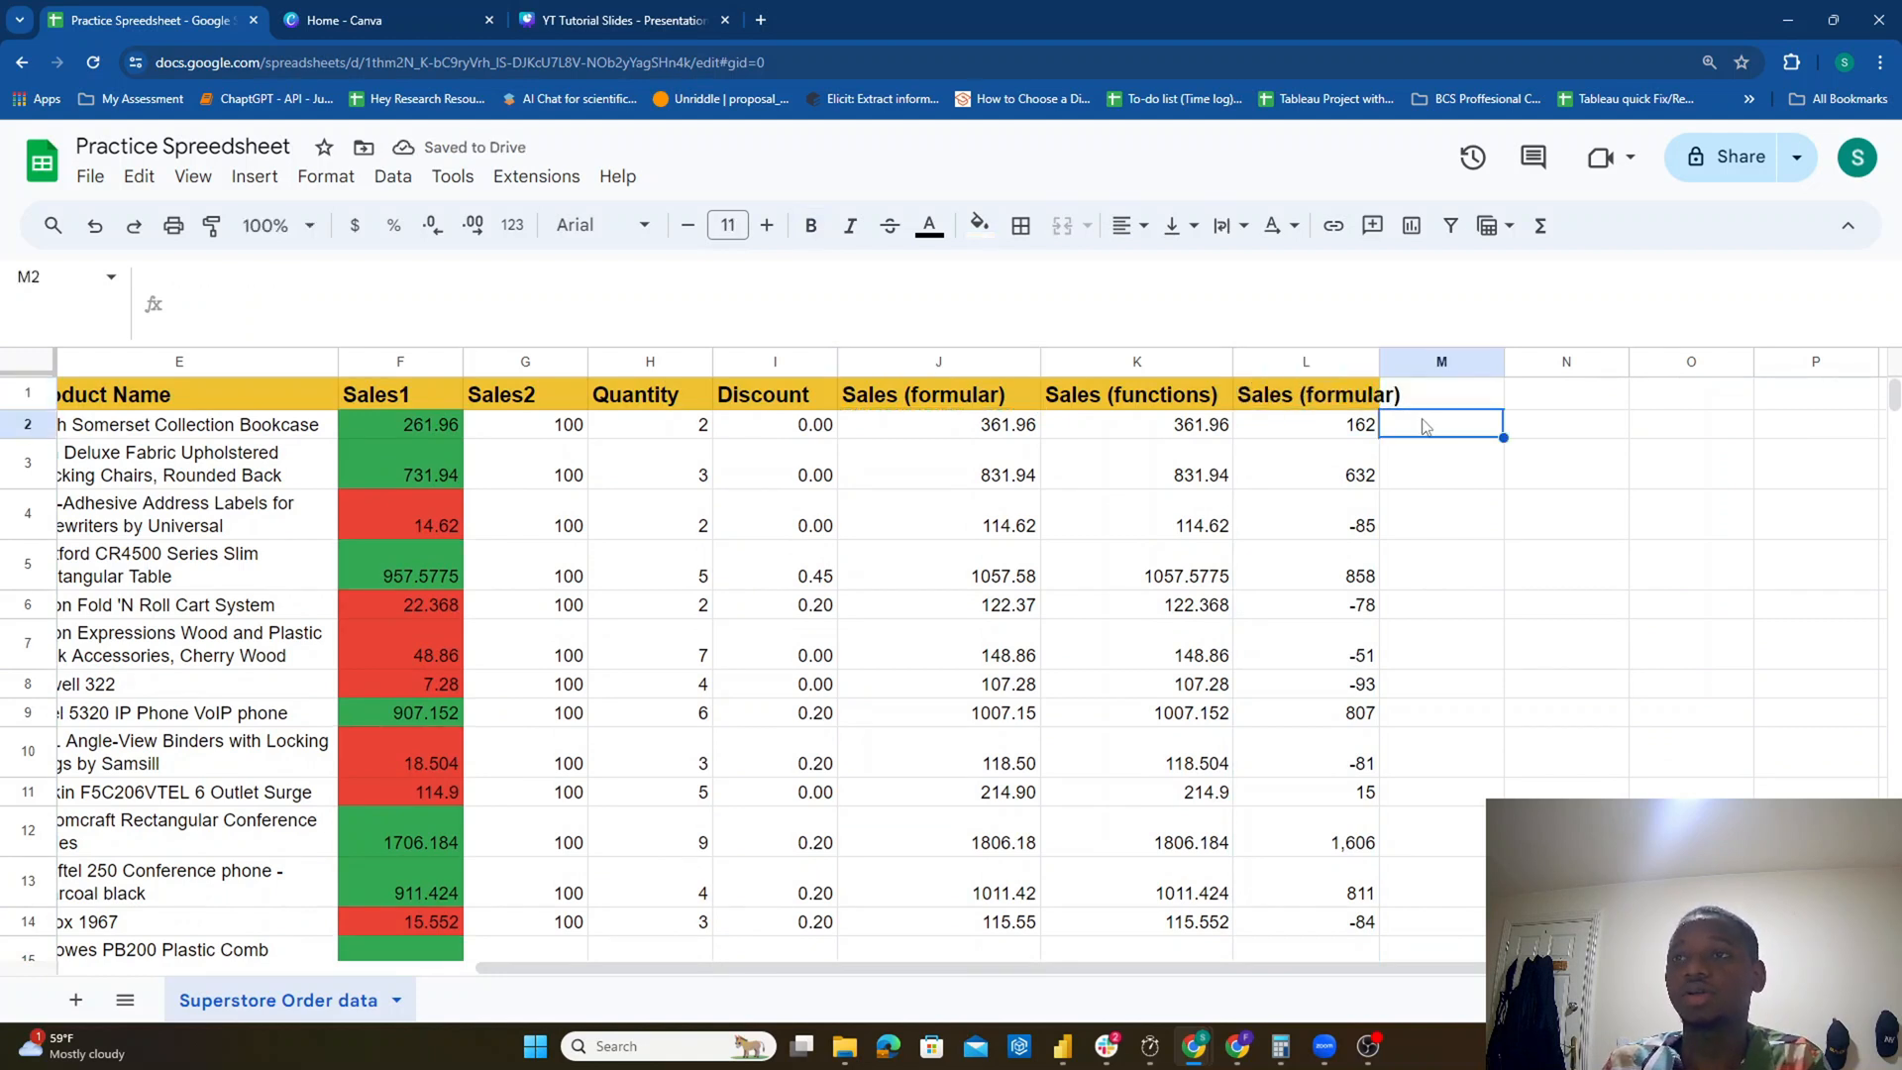
type("=SUB")
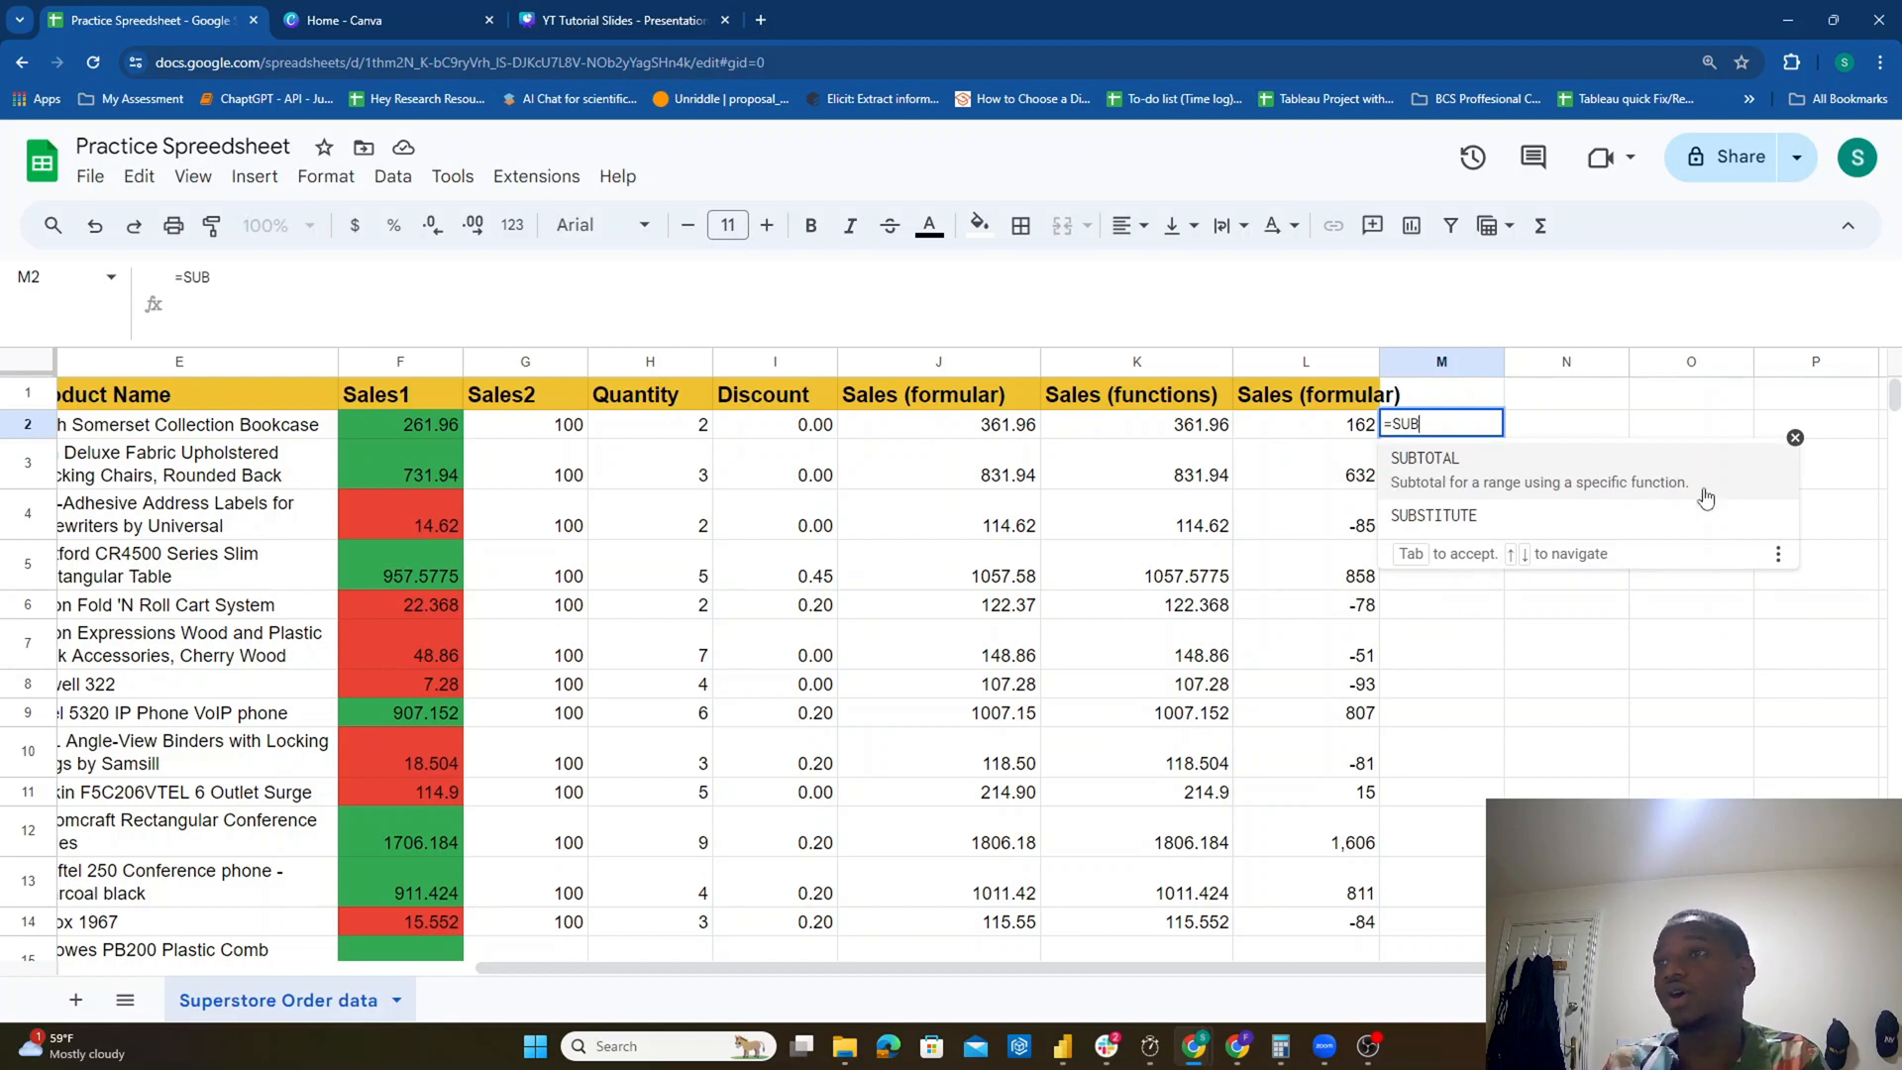
left_click(1795, 437)
left_click(1315, 432)
left_click(1443, 432)
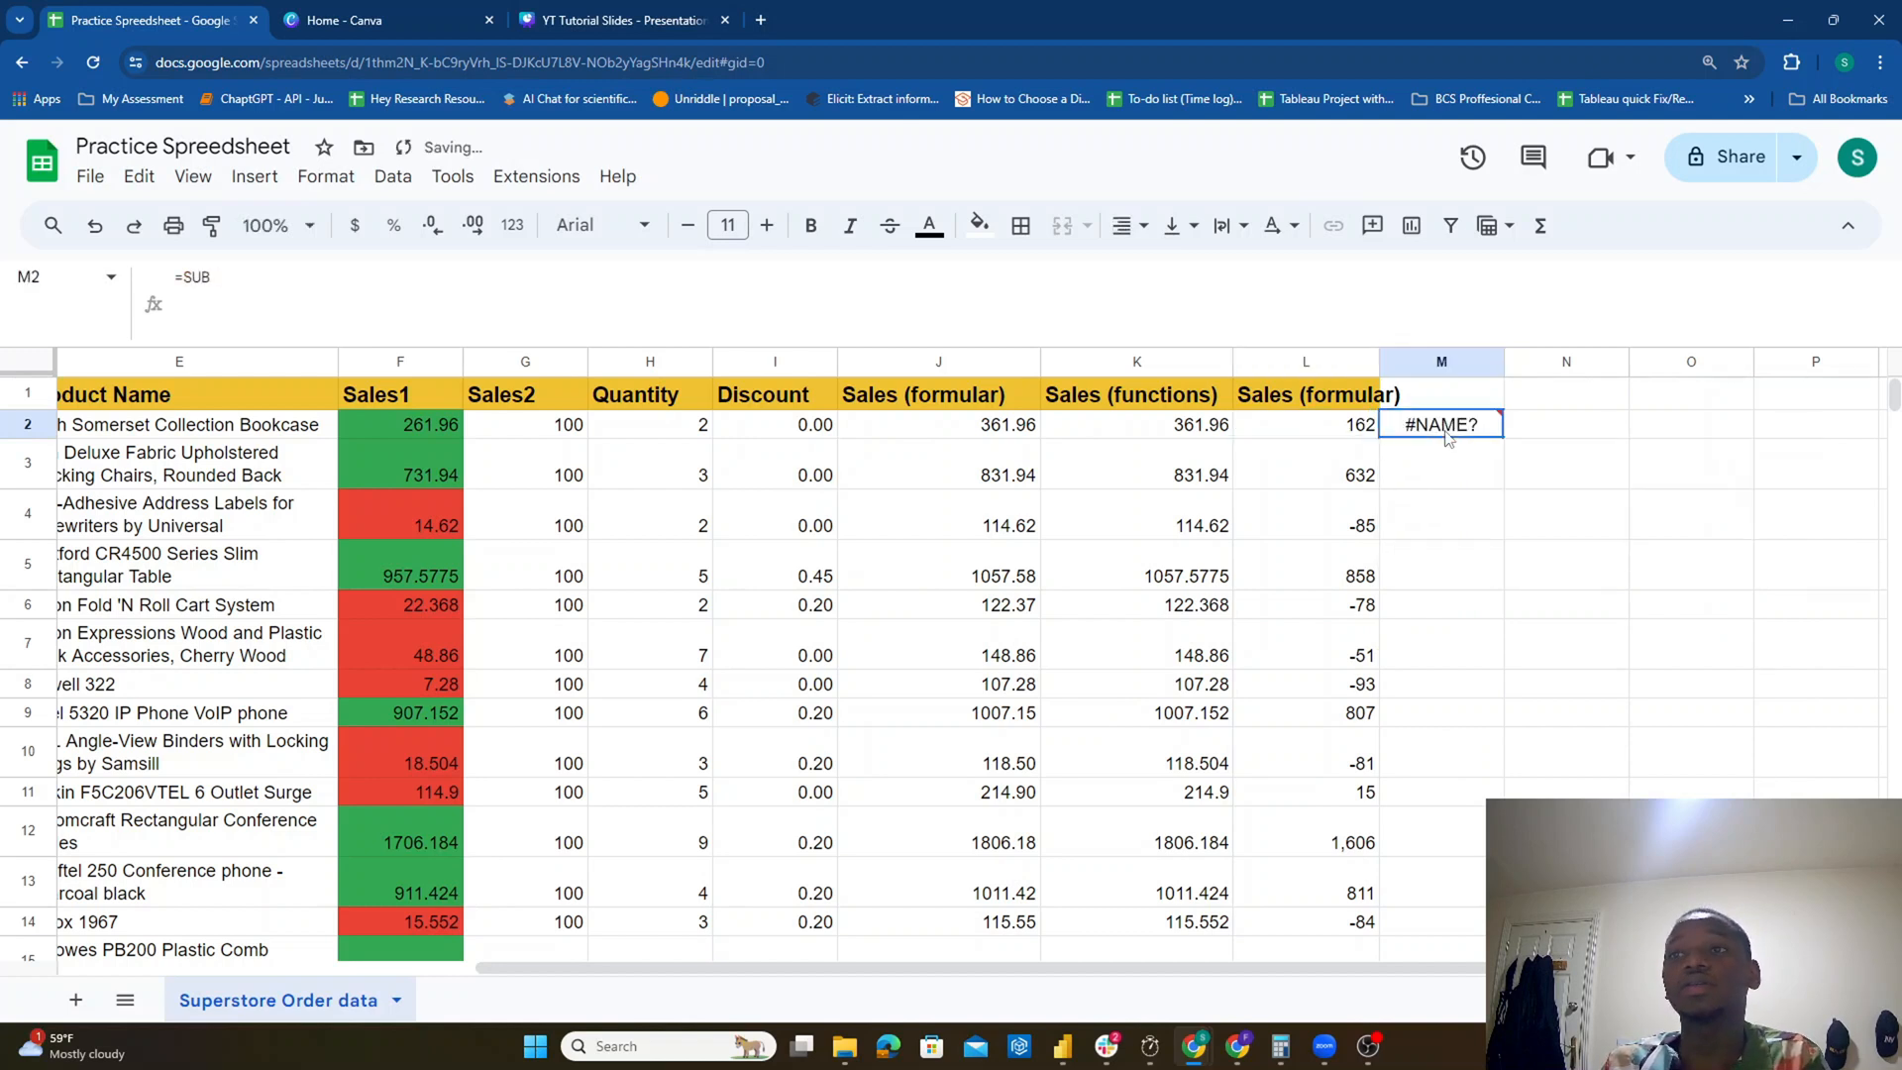
key("Delete")
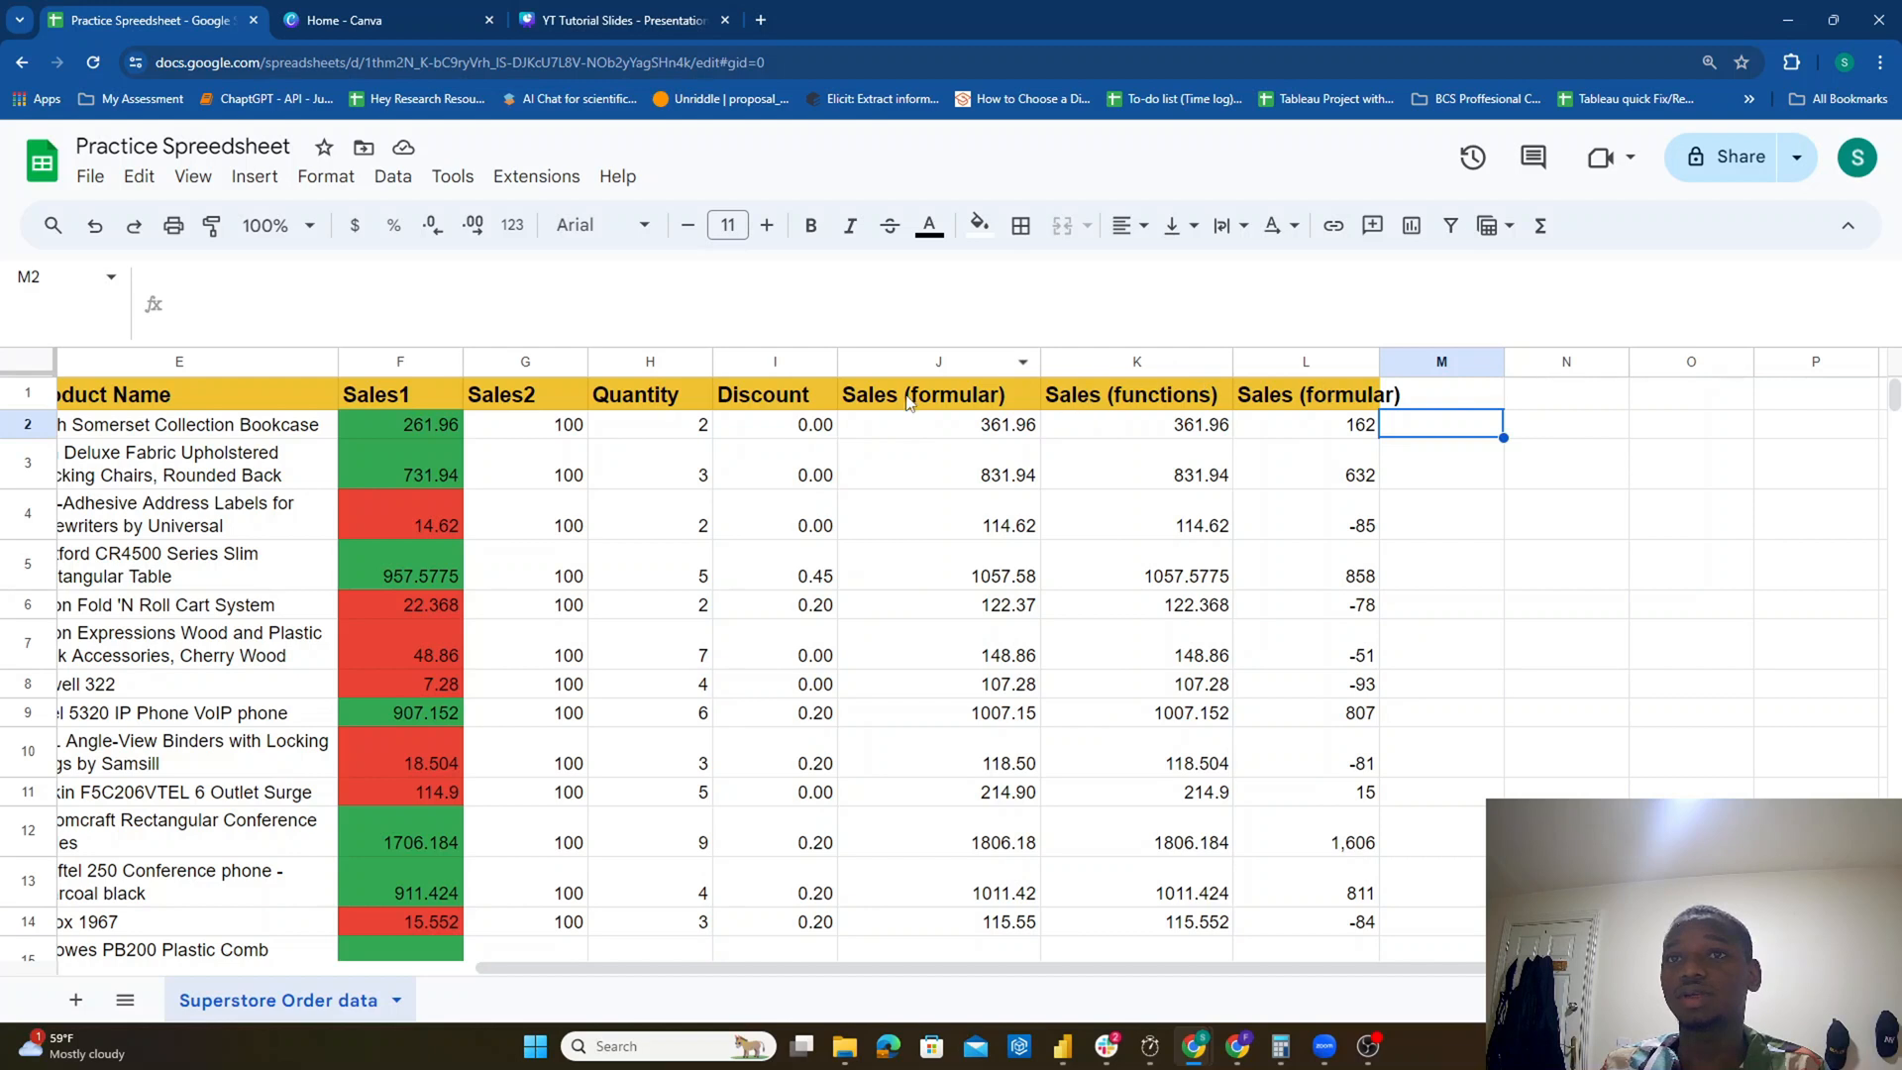
Step: Clear the headers in J1 to L1 and enter SUM as the header in J1
left_click_drag(904, 396, 1320, 406)
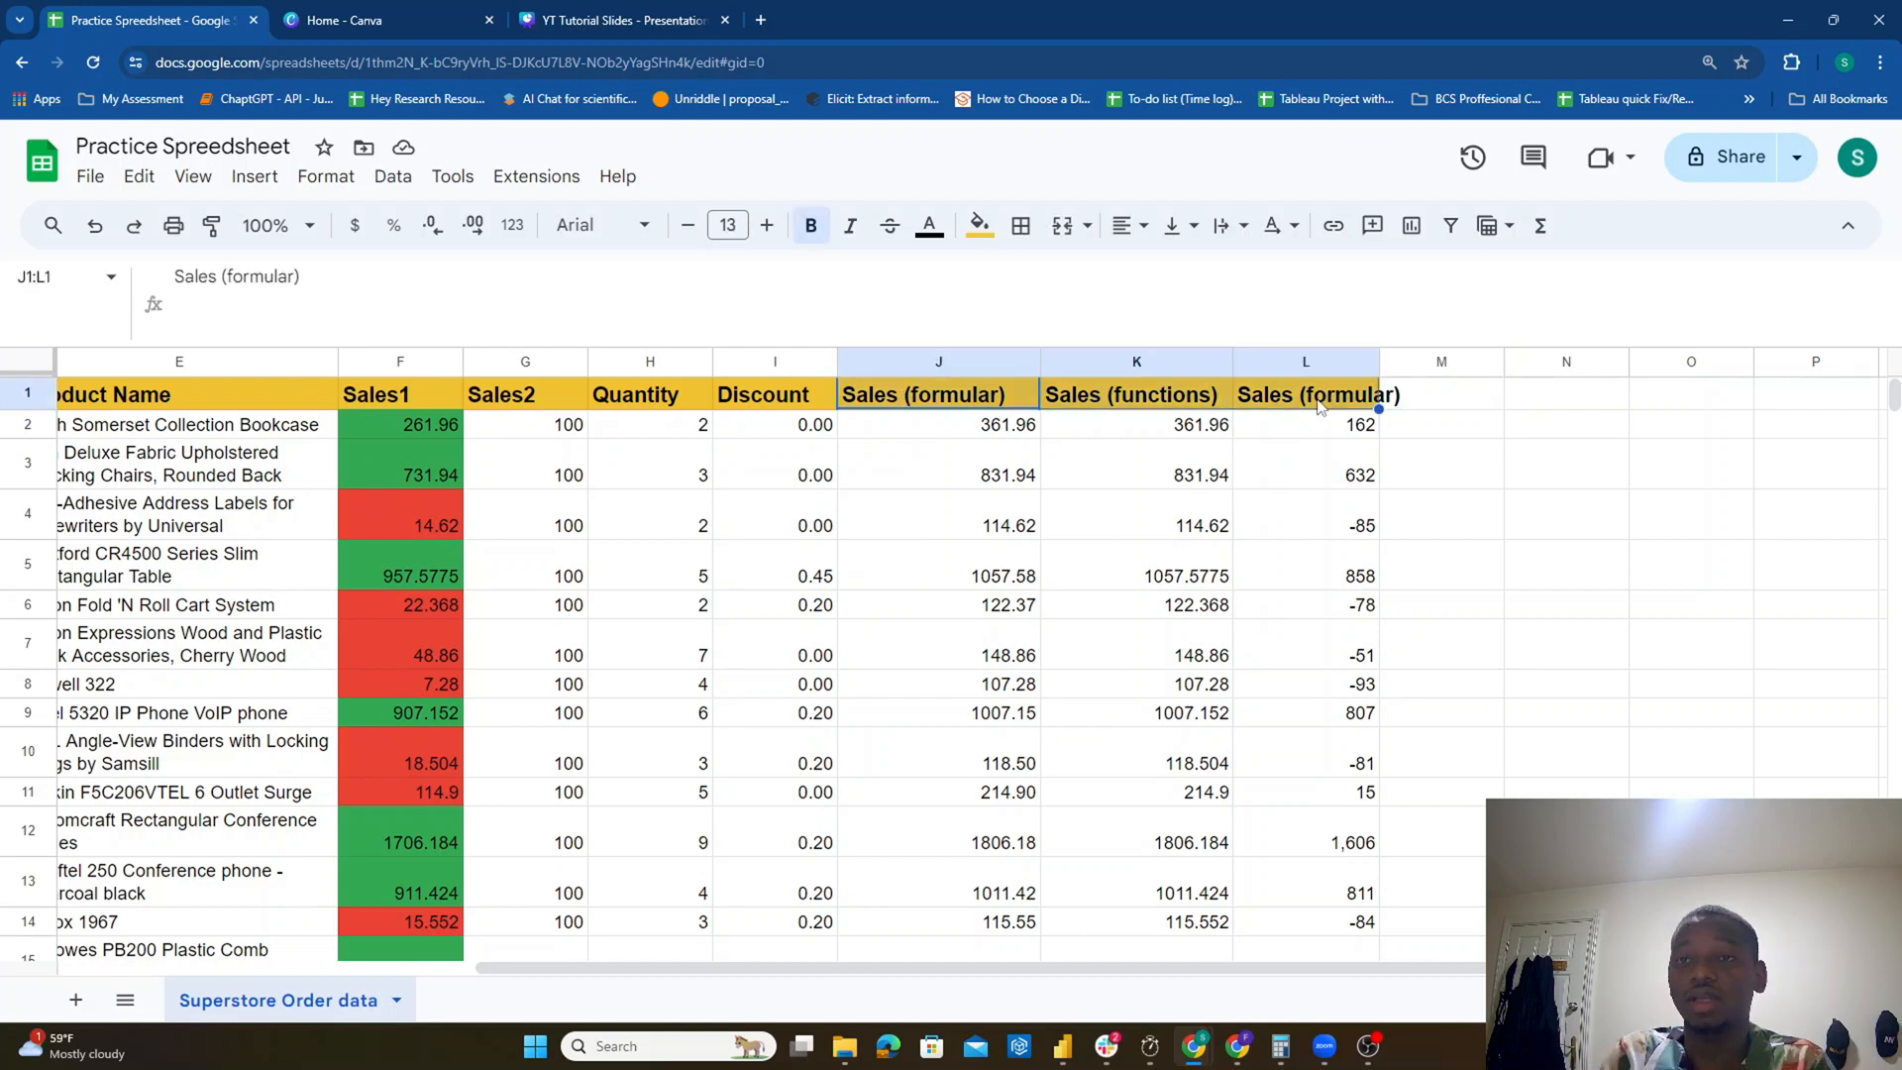
key("Delete")
key("Left")
key("Right")
type("SUM")
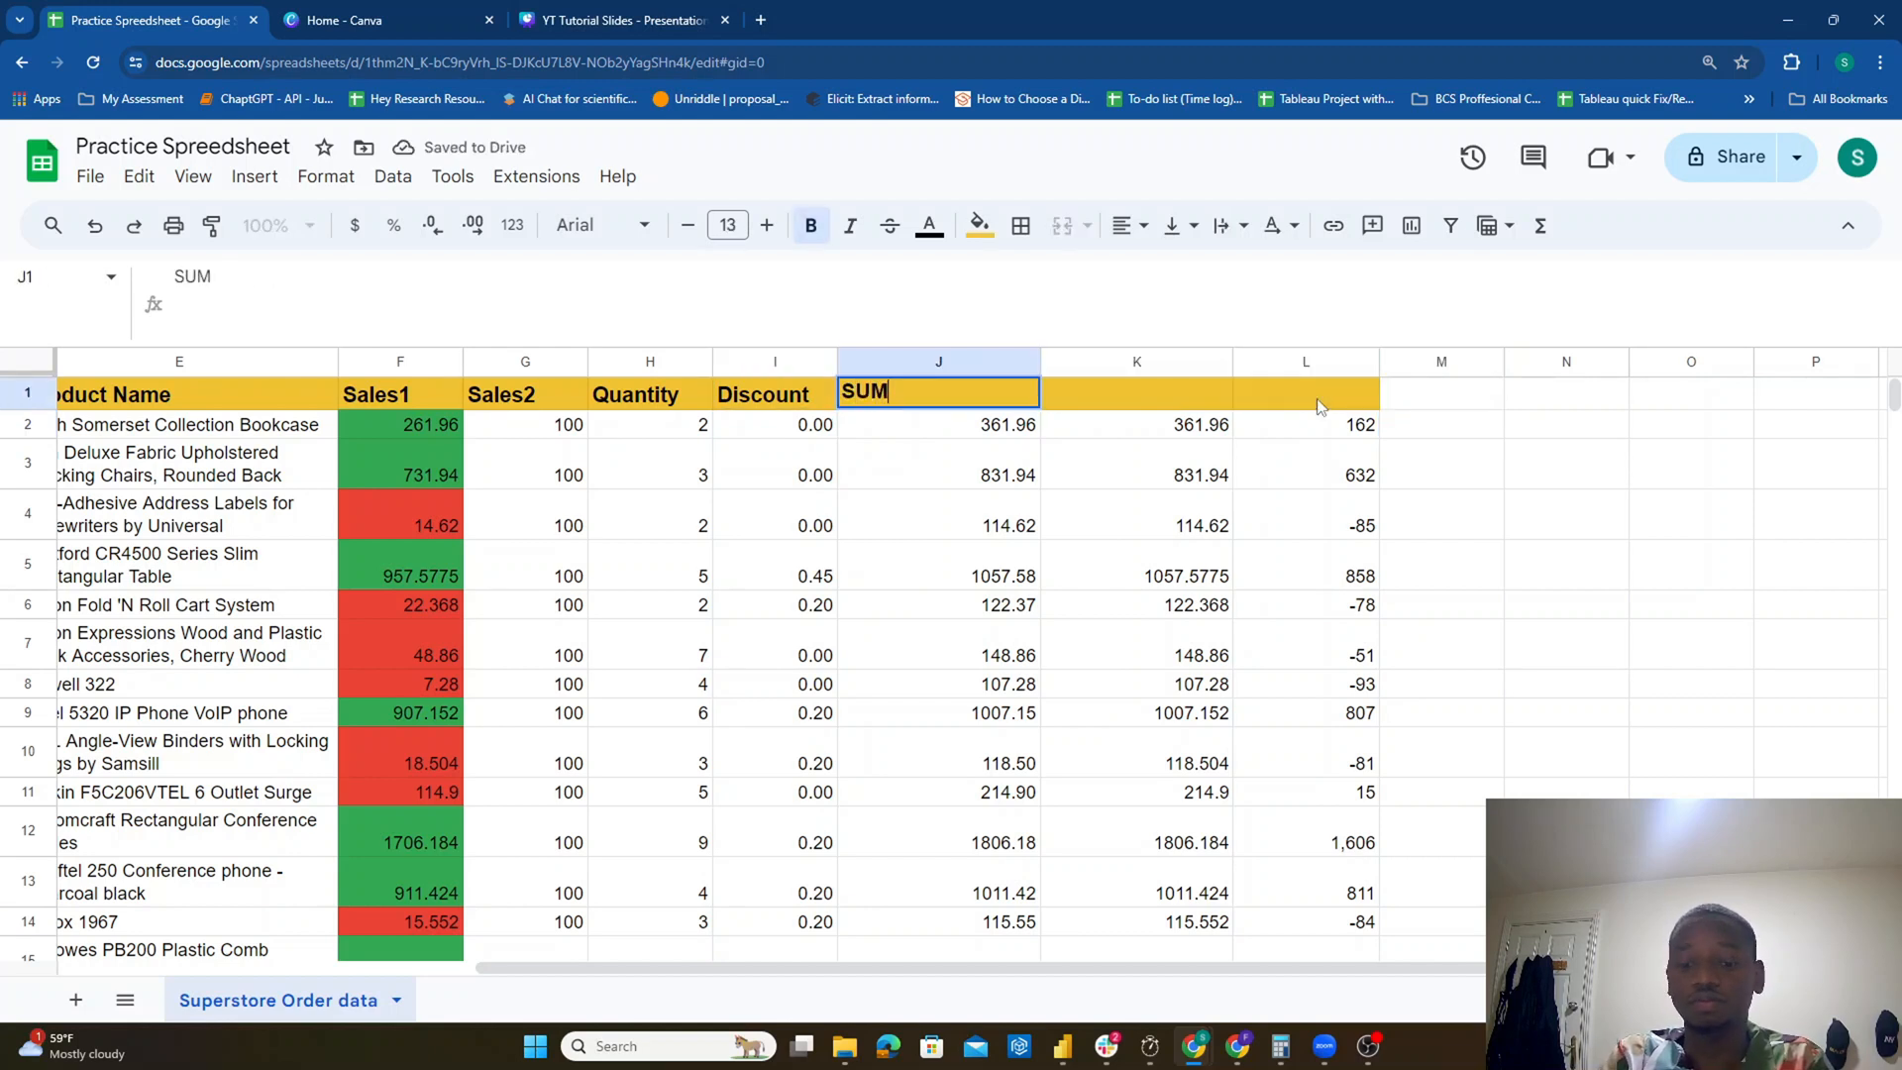
key("Return")
Step: Enter AVERAGE as the header in K1
key("Up")
key("Right")
type("AVERAGE")
key("Return")
key("Left")
key("Right")
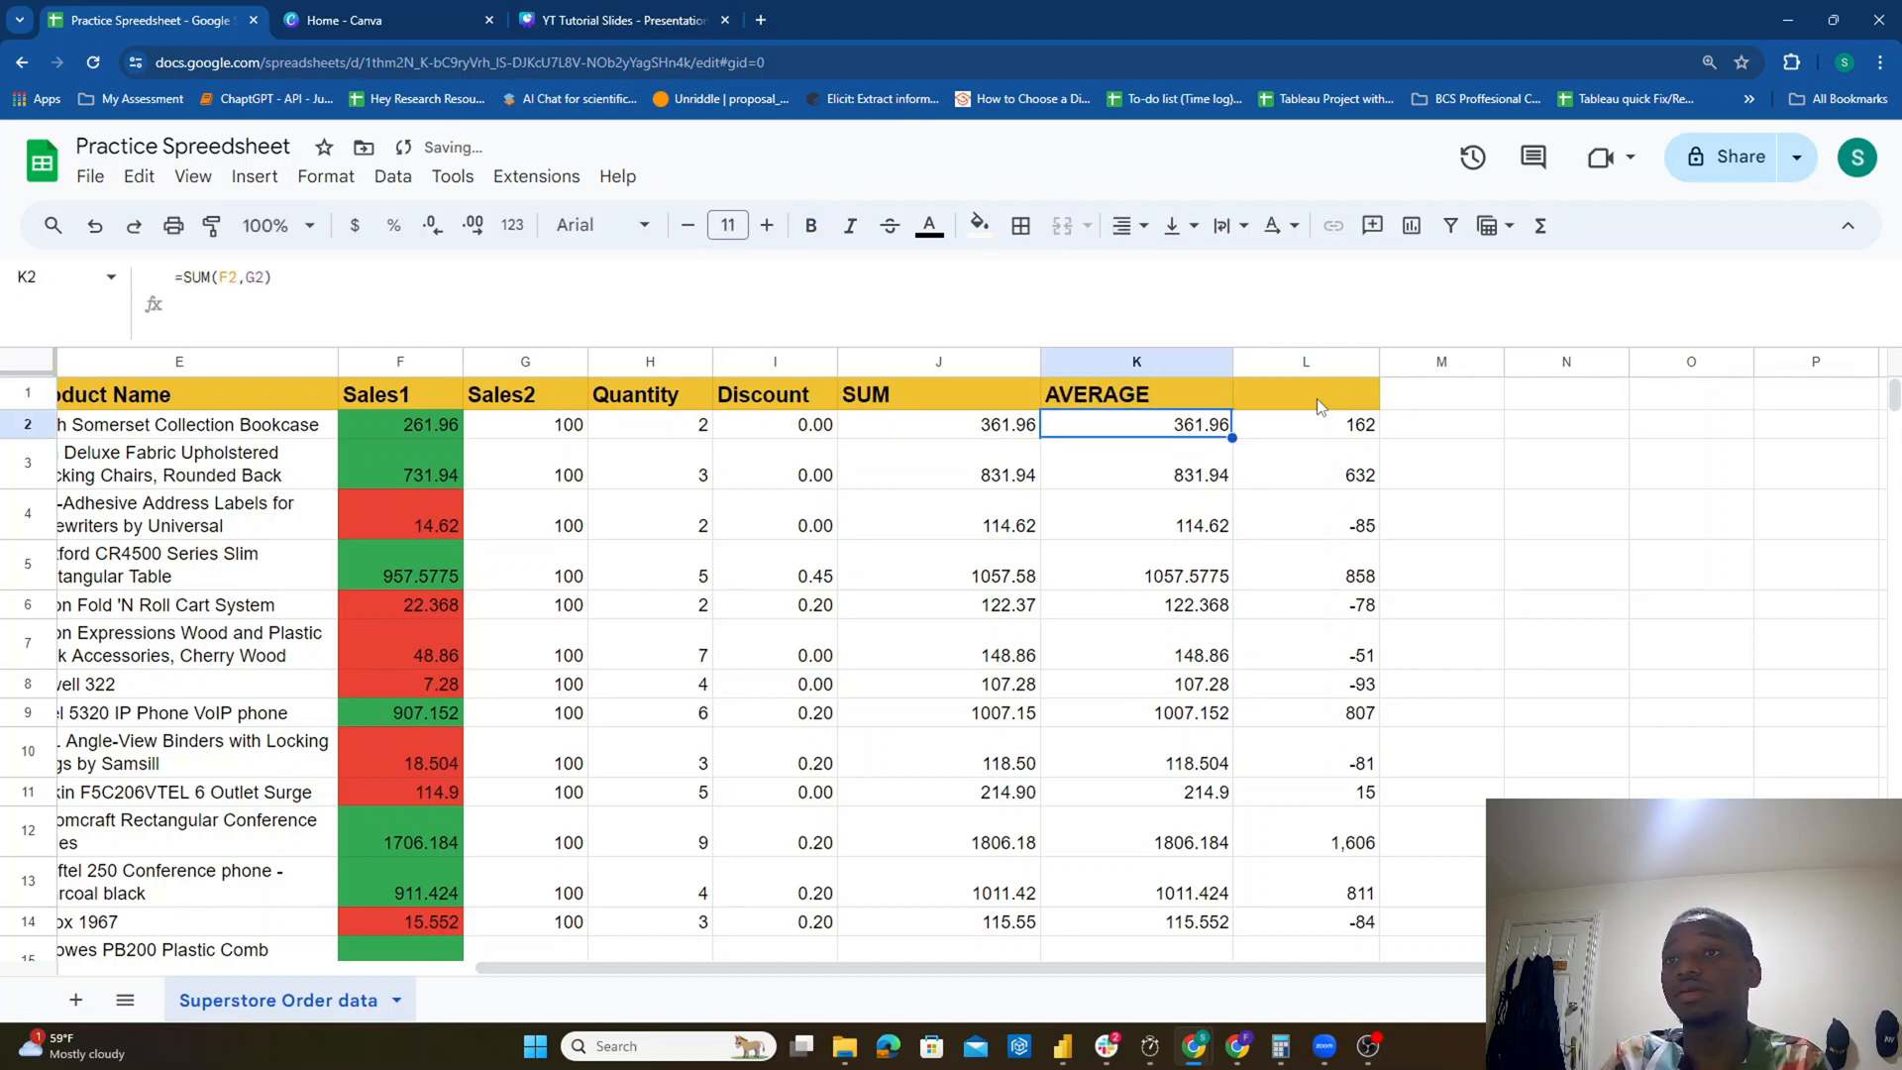
Step: Clear the values below the headers in columns K and L, from row 2 down
key("shift+Right")
key("ctrl+shift+Down")
key("Delete")
key("Up")
key("Down")
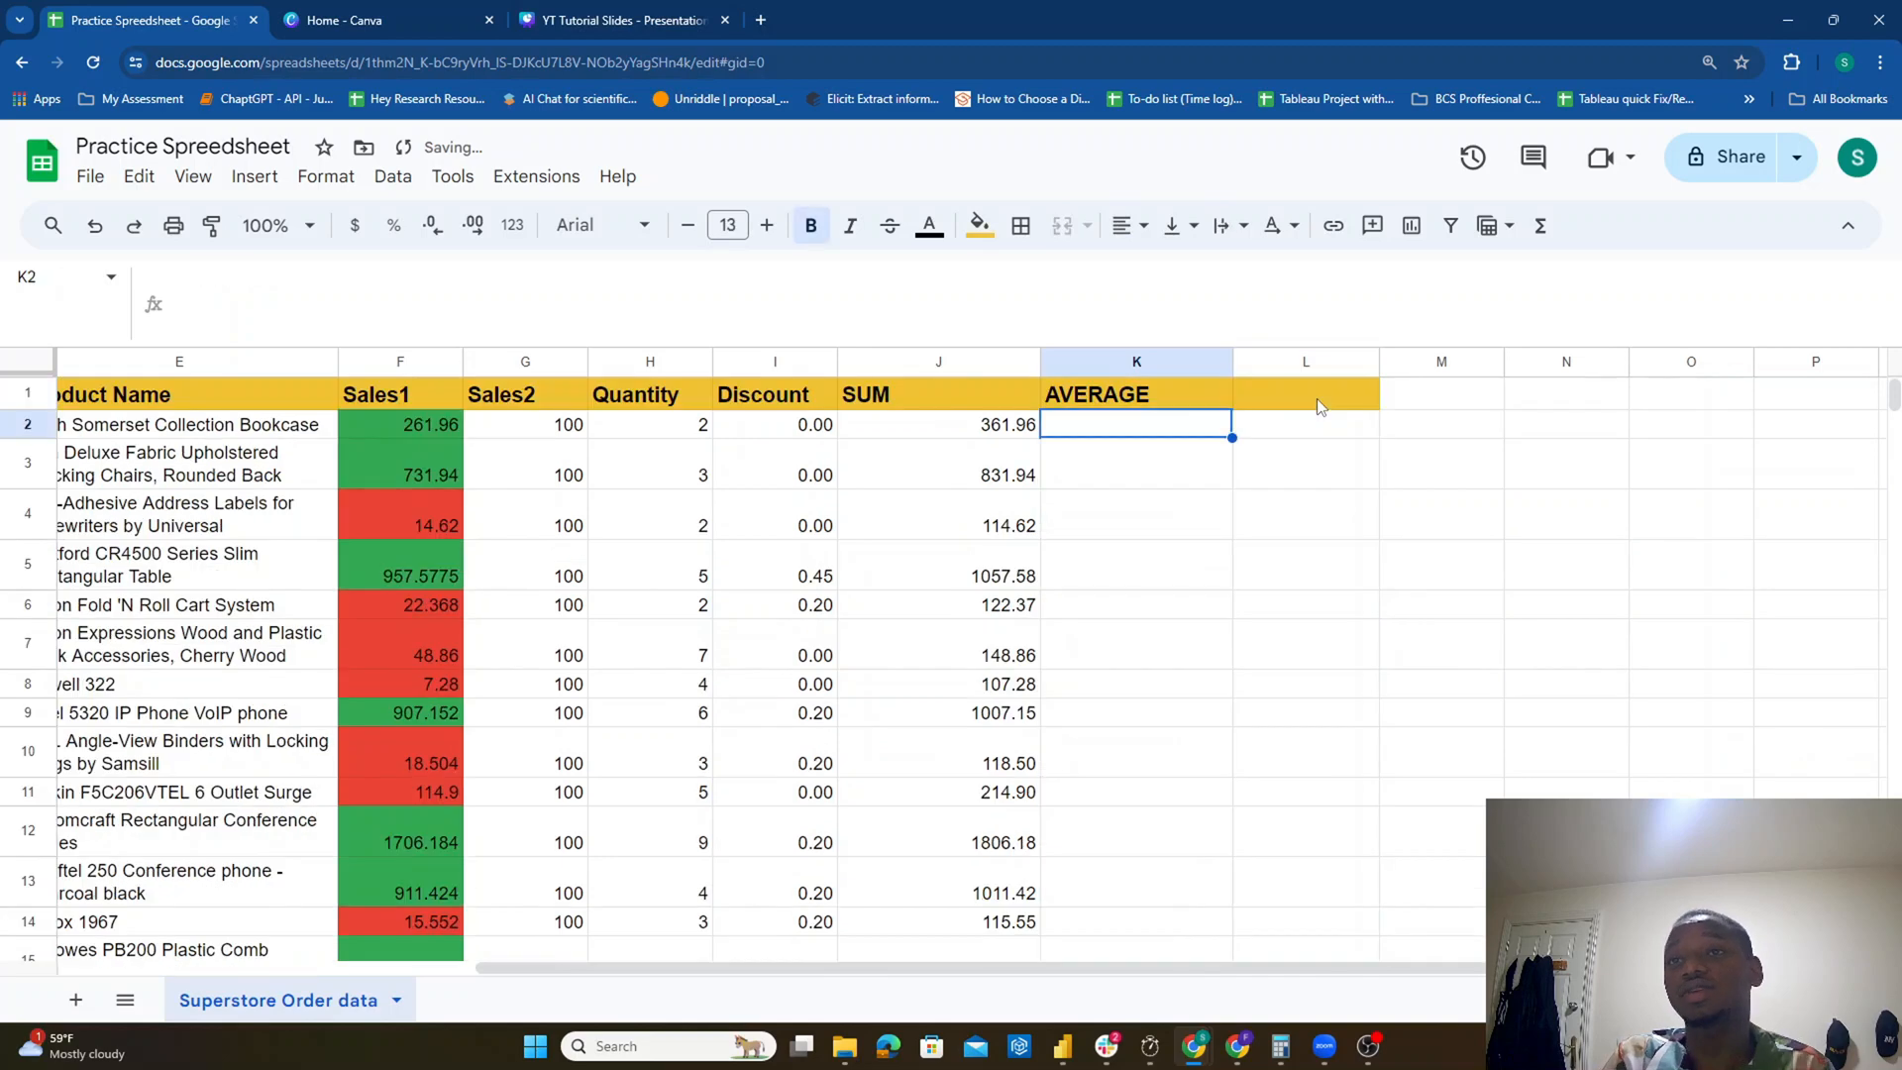
key("Left")
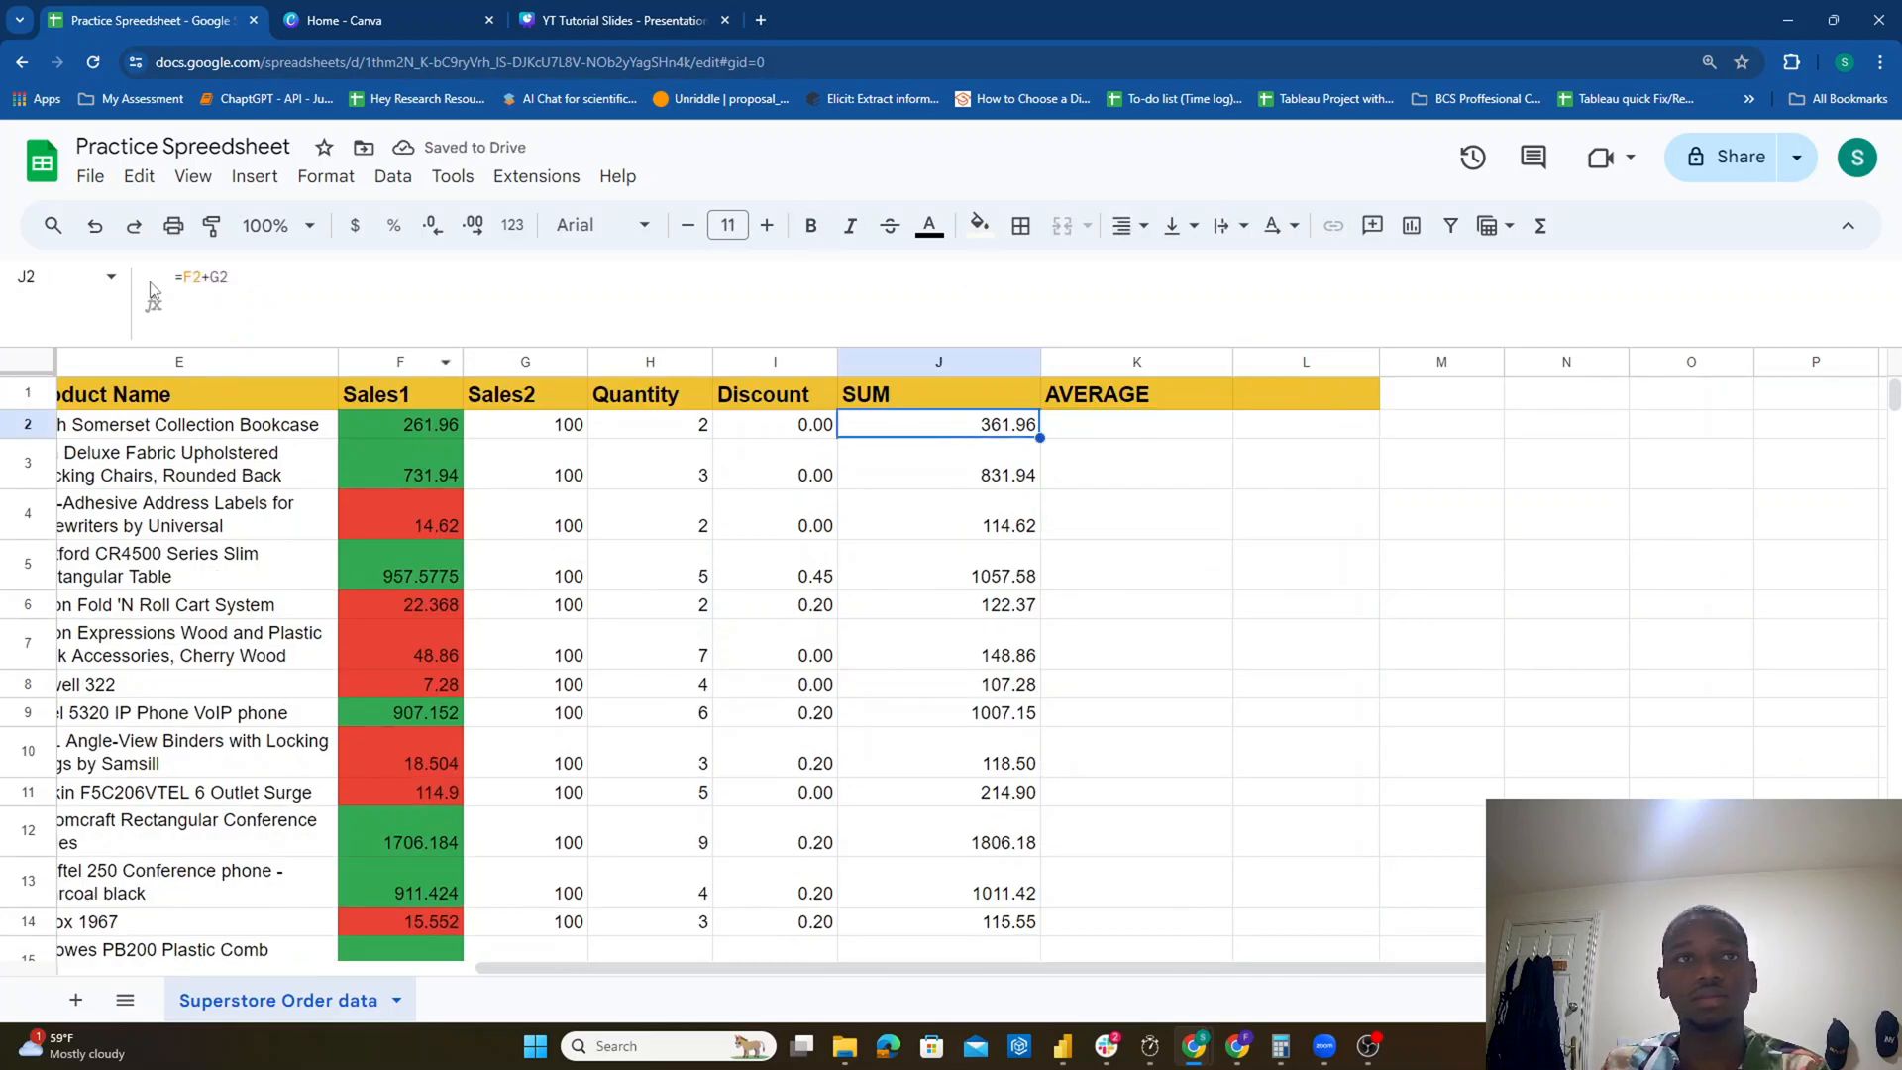
left_click_drag(181, 277, 331, 273)
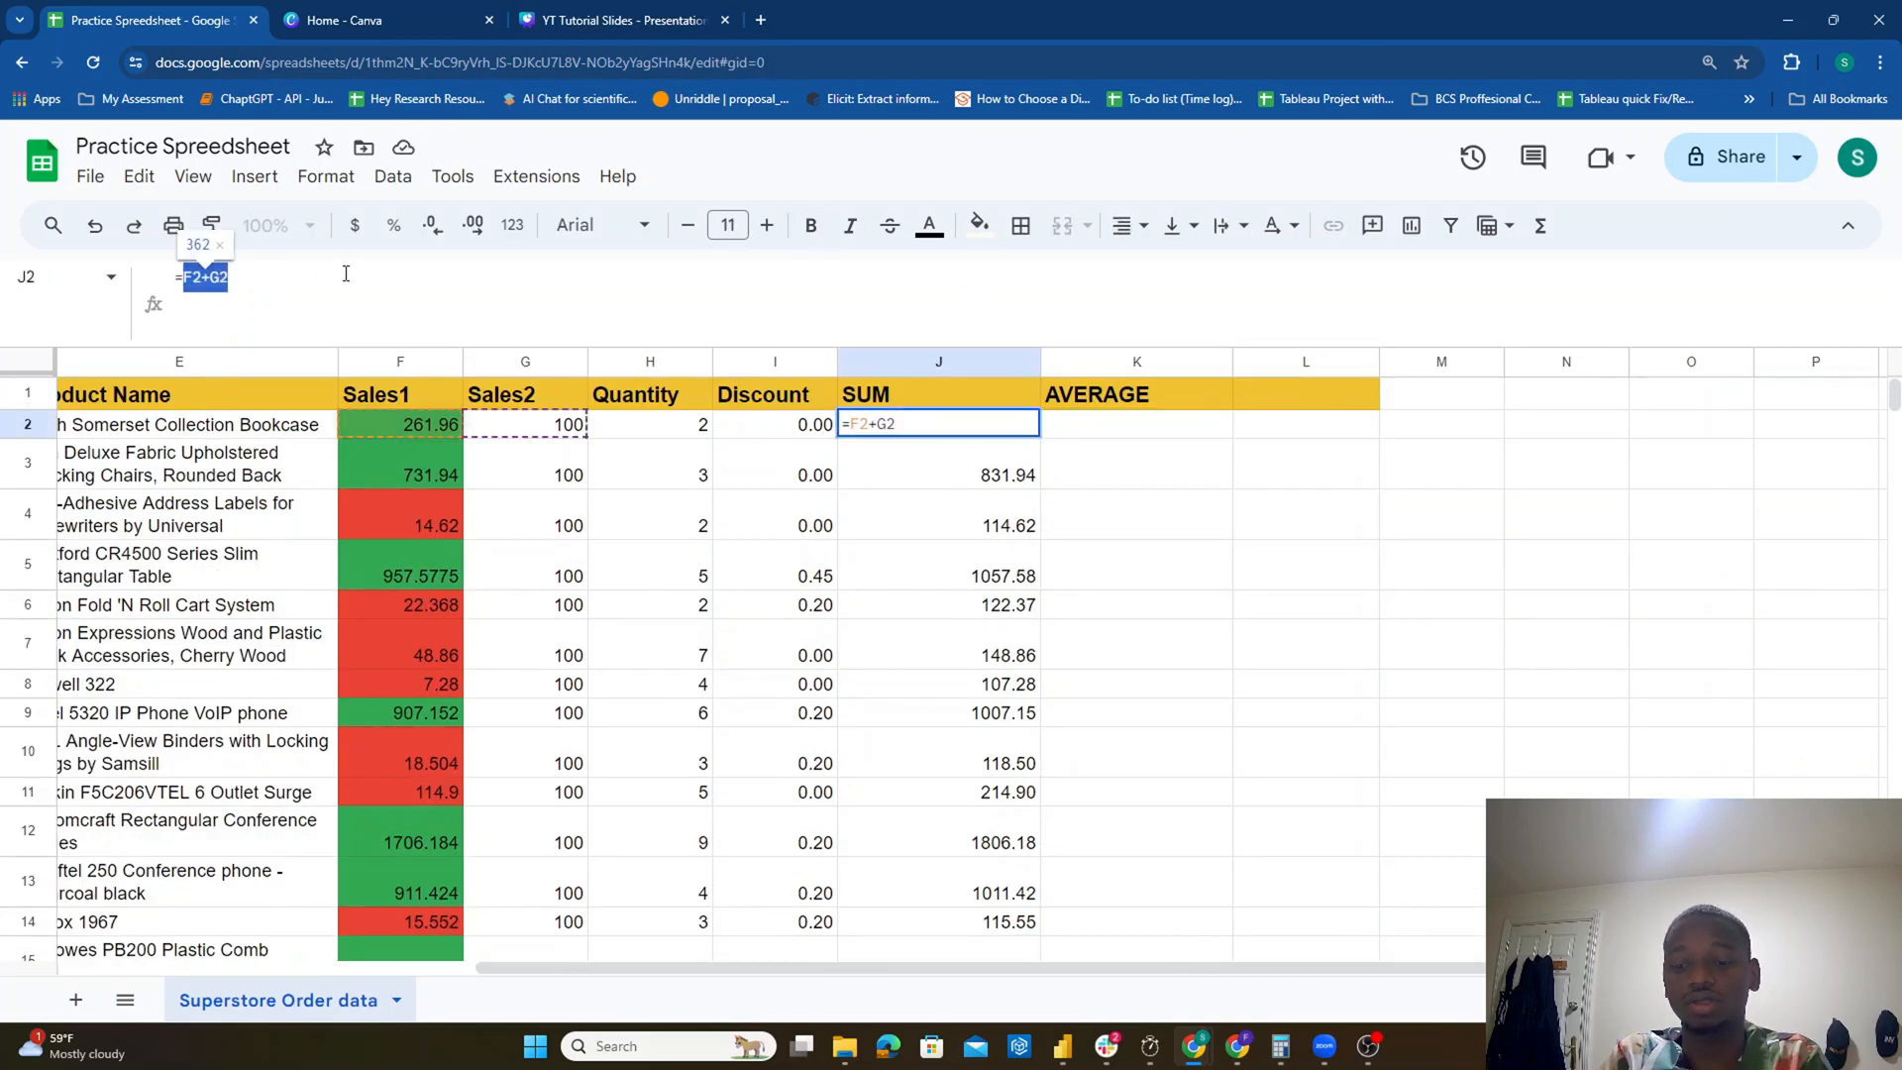
type("sum")
key("Escape")
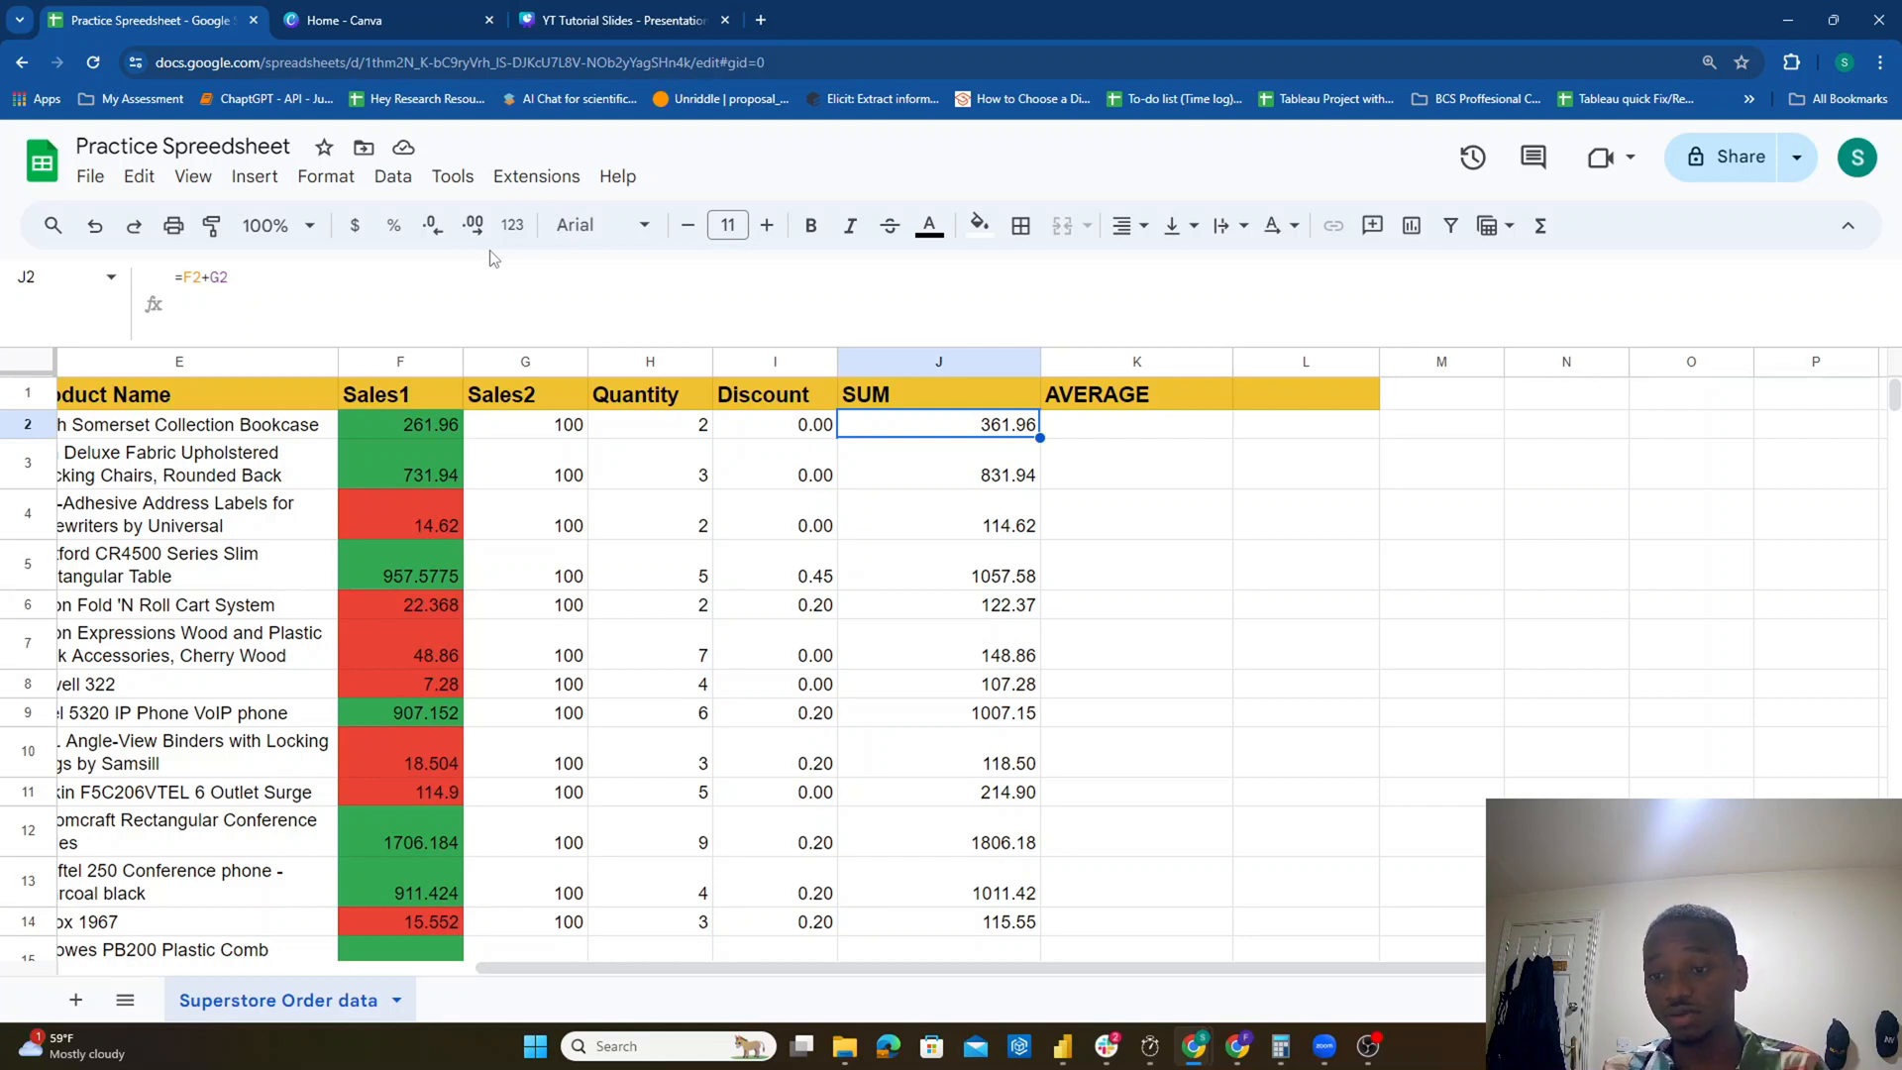
Step: Enter =AVERAGE(F2:G2) in K2 to average the first row's Sales1 and Sales2 values
left_click(1146, 432)
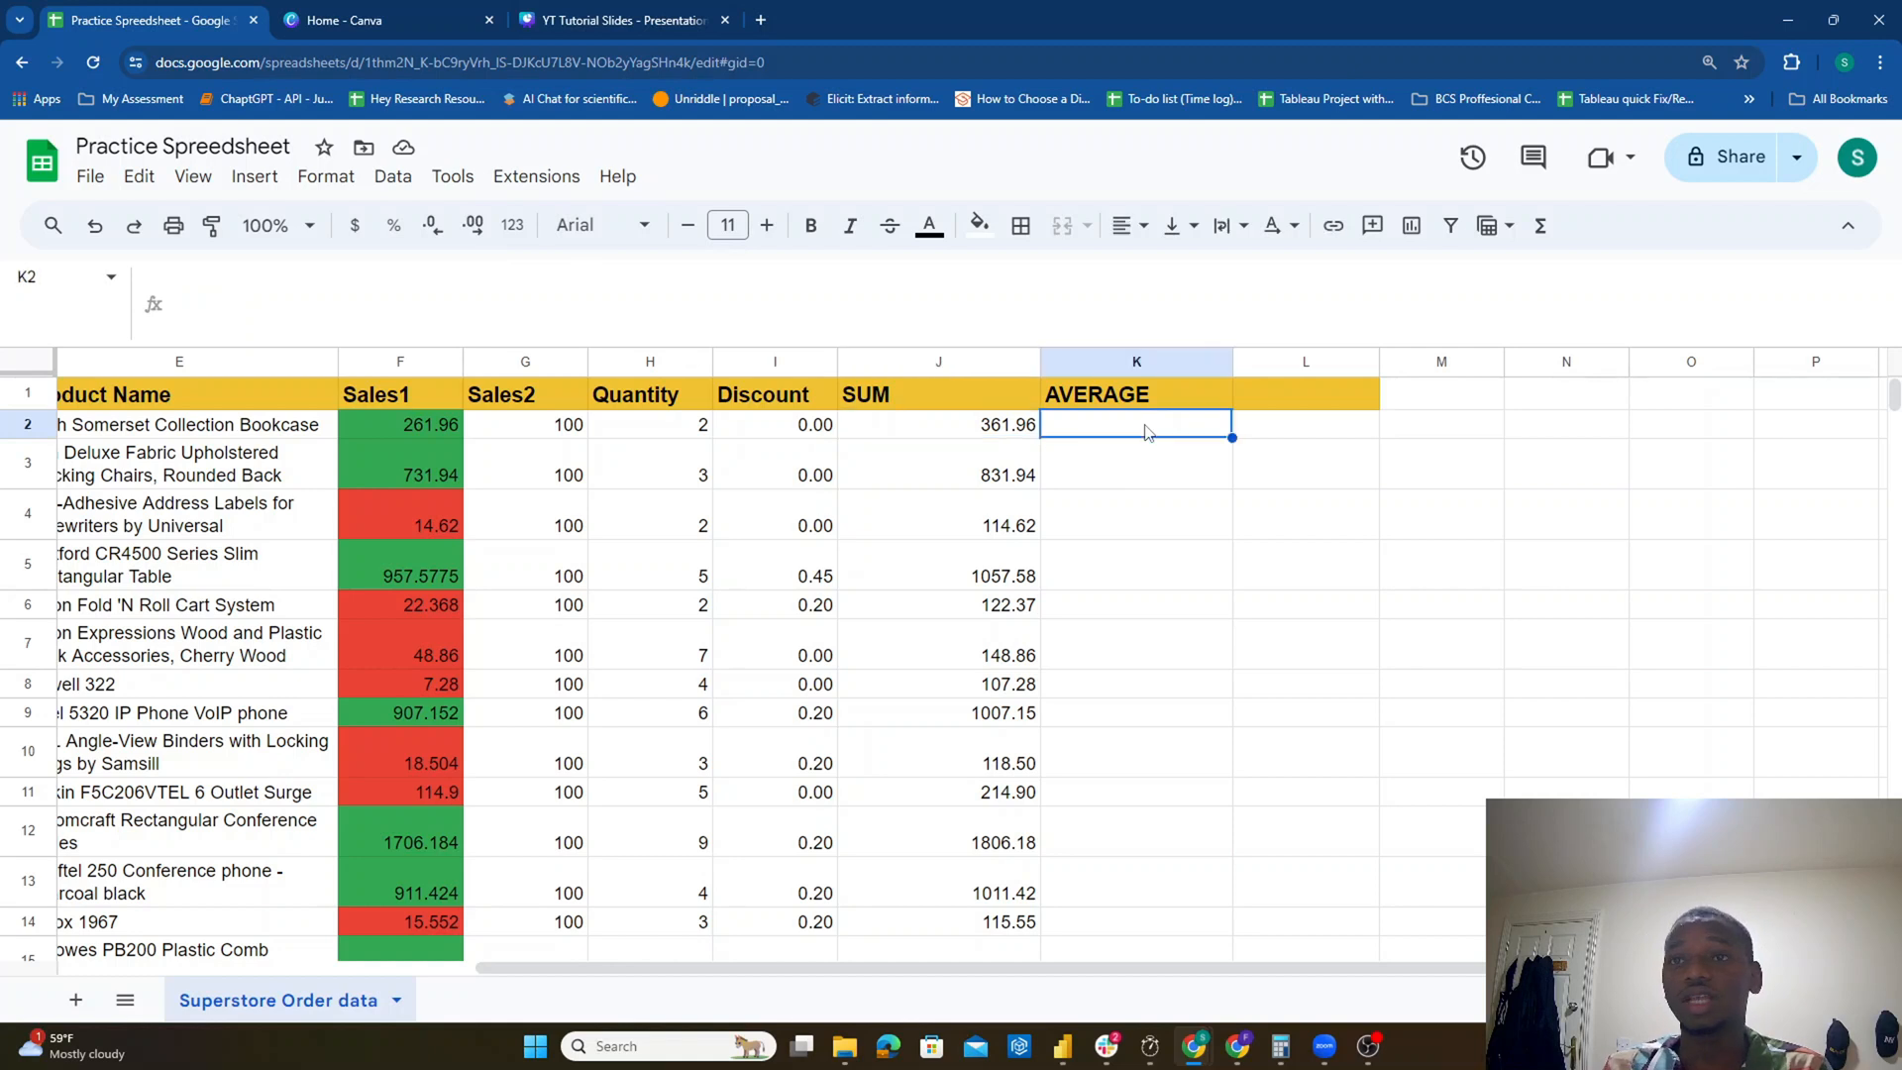
type("=")
left_click_drag(447, 427, 536, 426)
key("Escape")
type("=AV")
key("Down")
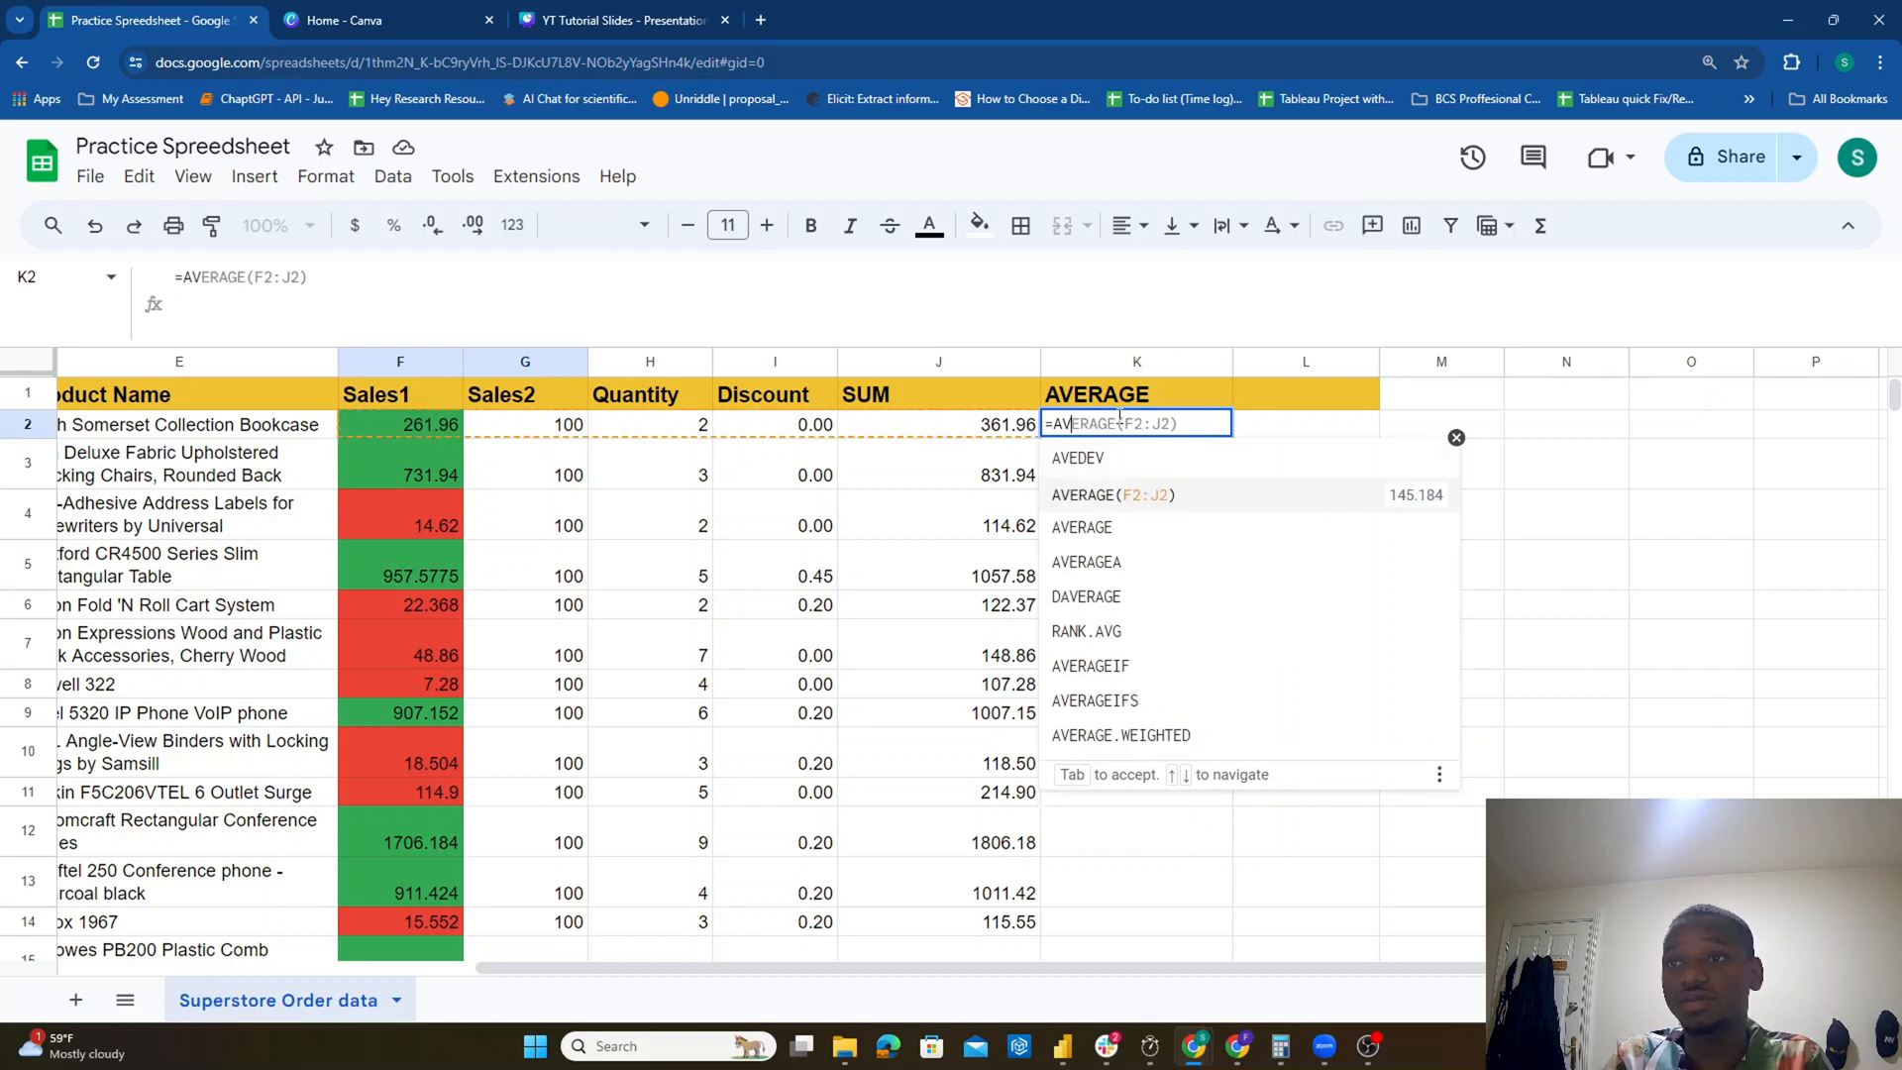
key("Down")
key("Tab")
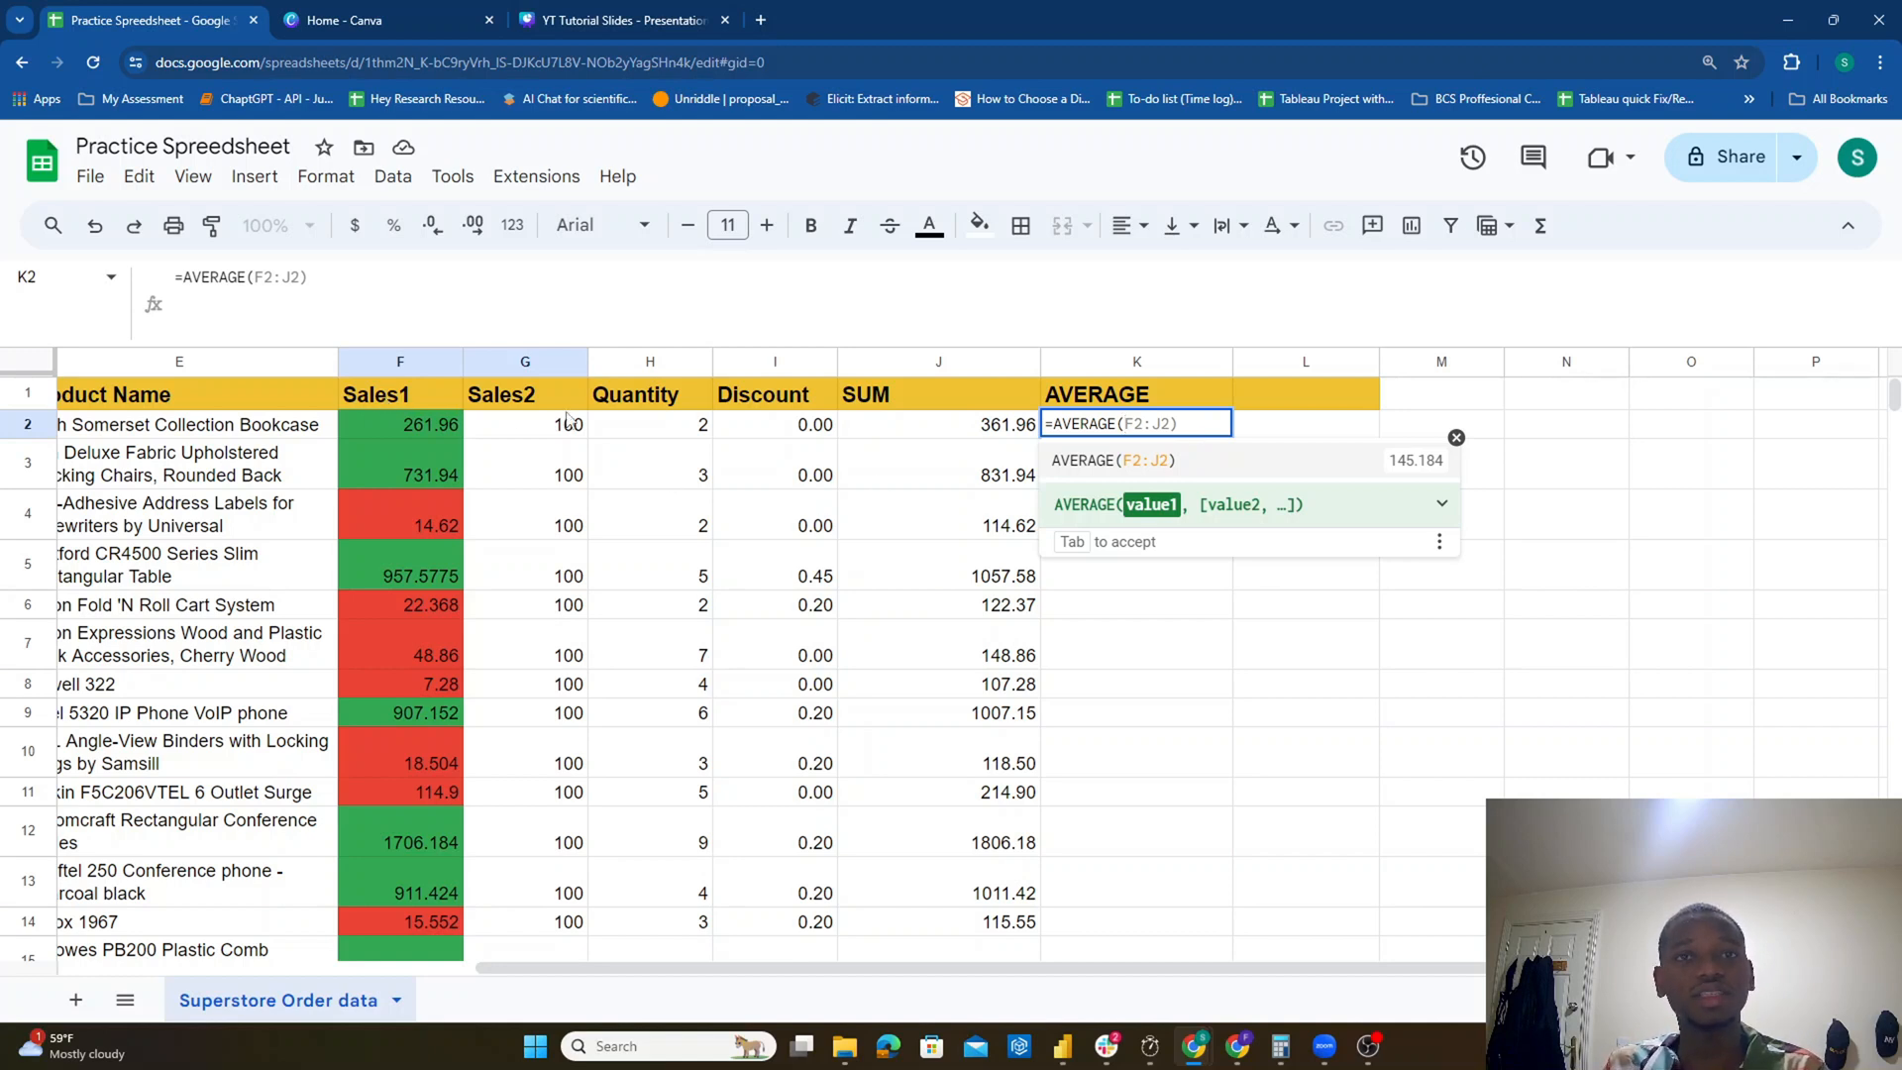
left_click_drag(426, 427, 535, 436)
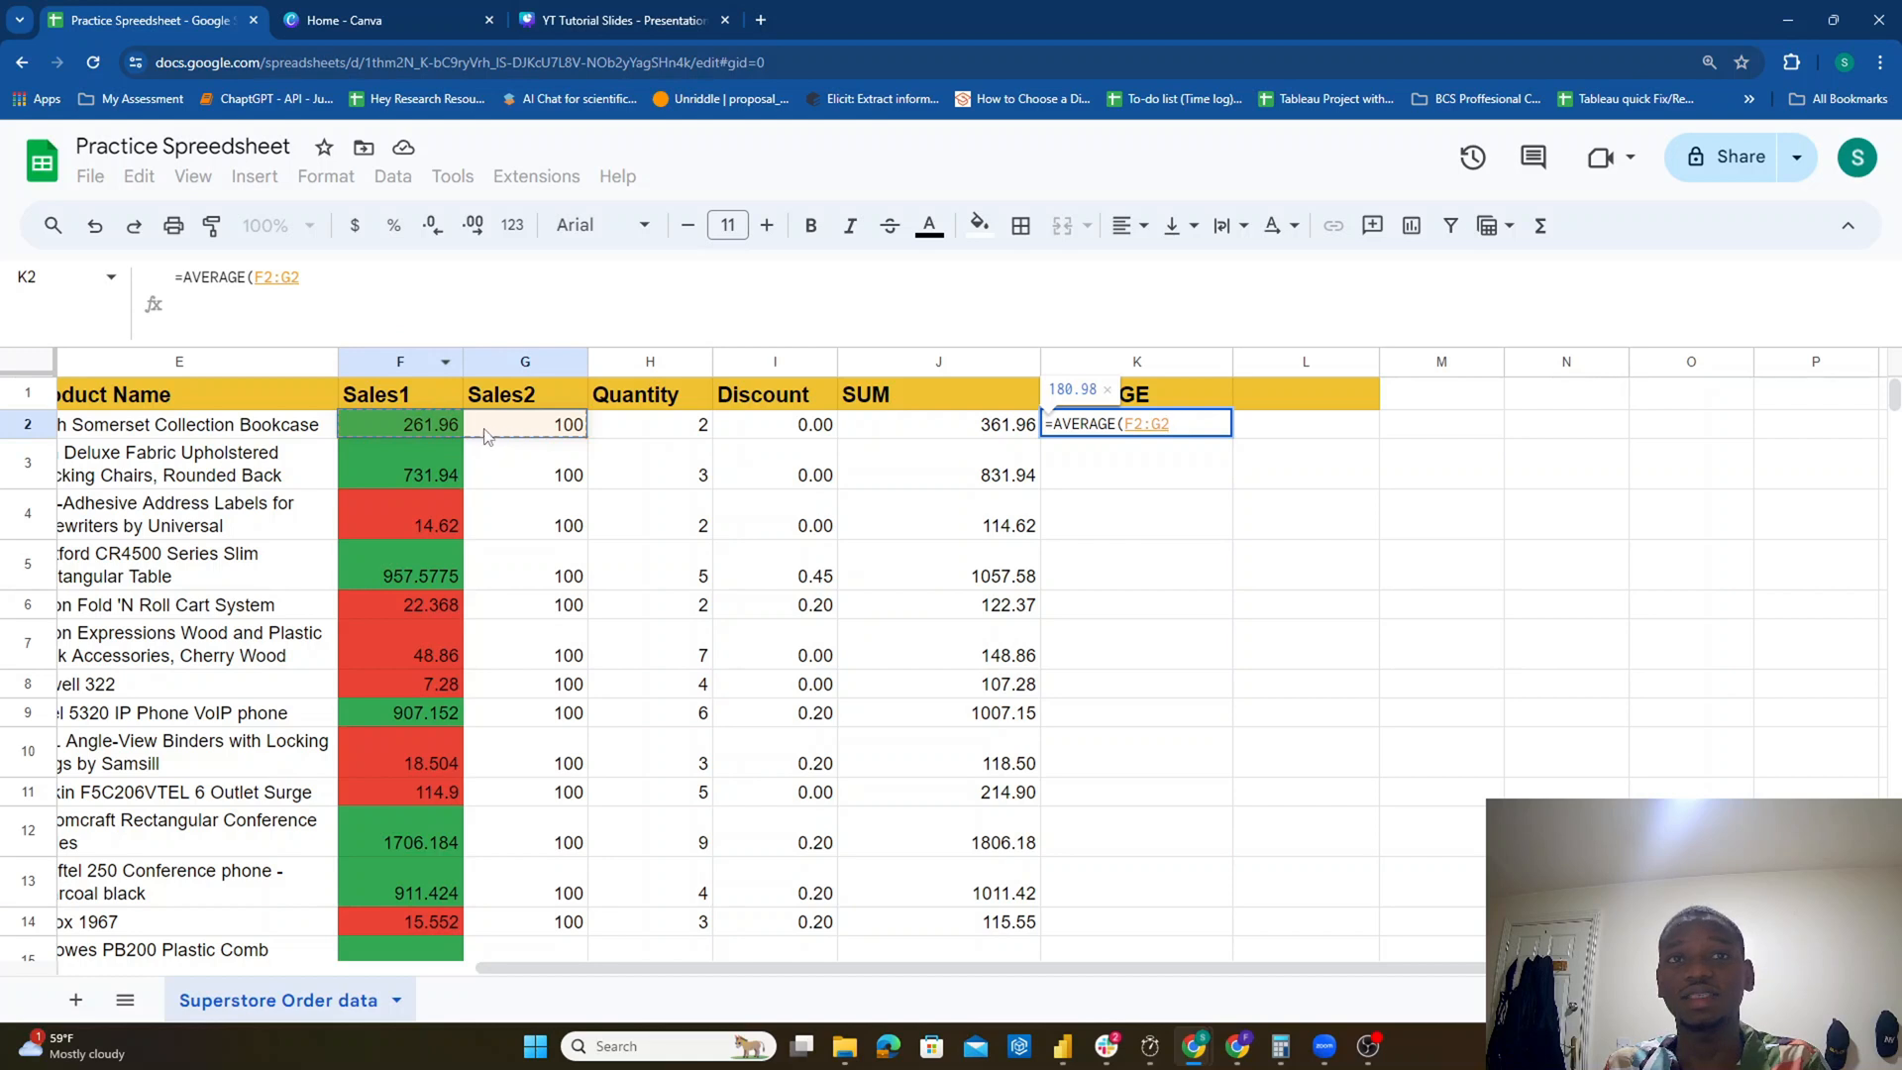
left_click(380, 282)
type(")")
key("Return")
key("Up")
left_click_drag(446, 424, 525, 431)
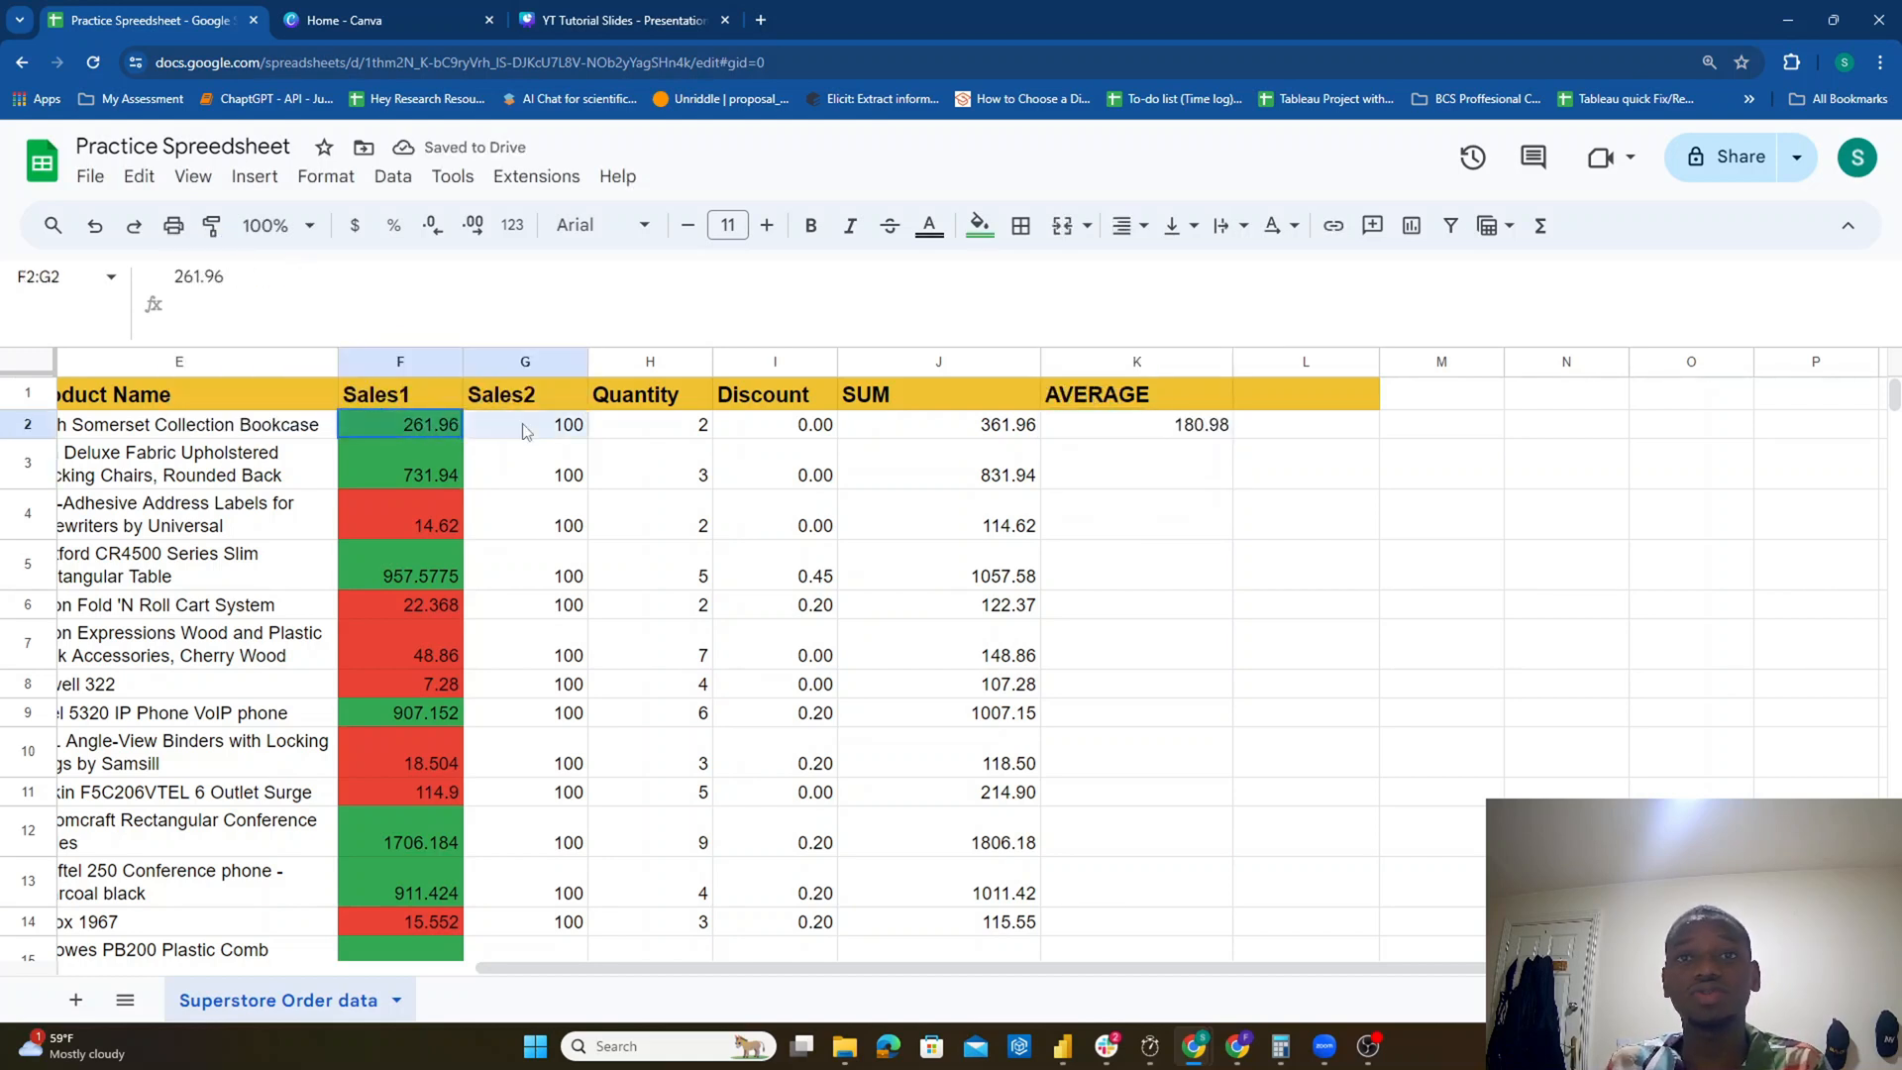
Step: Enter the manual average formula =(F2+G2)/2 in L2 for comparison with K2, and clear the cell
left_click(1278, 432)
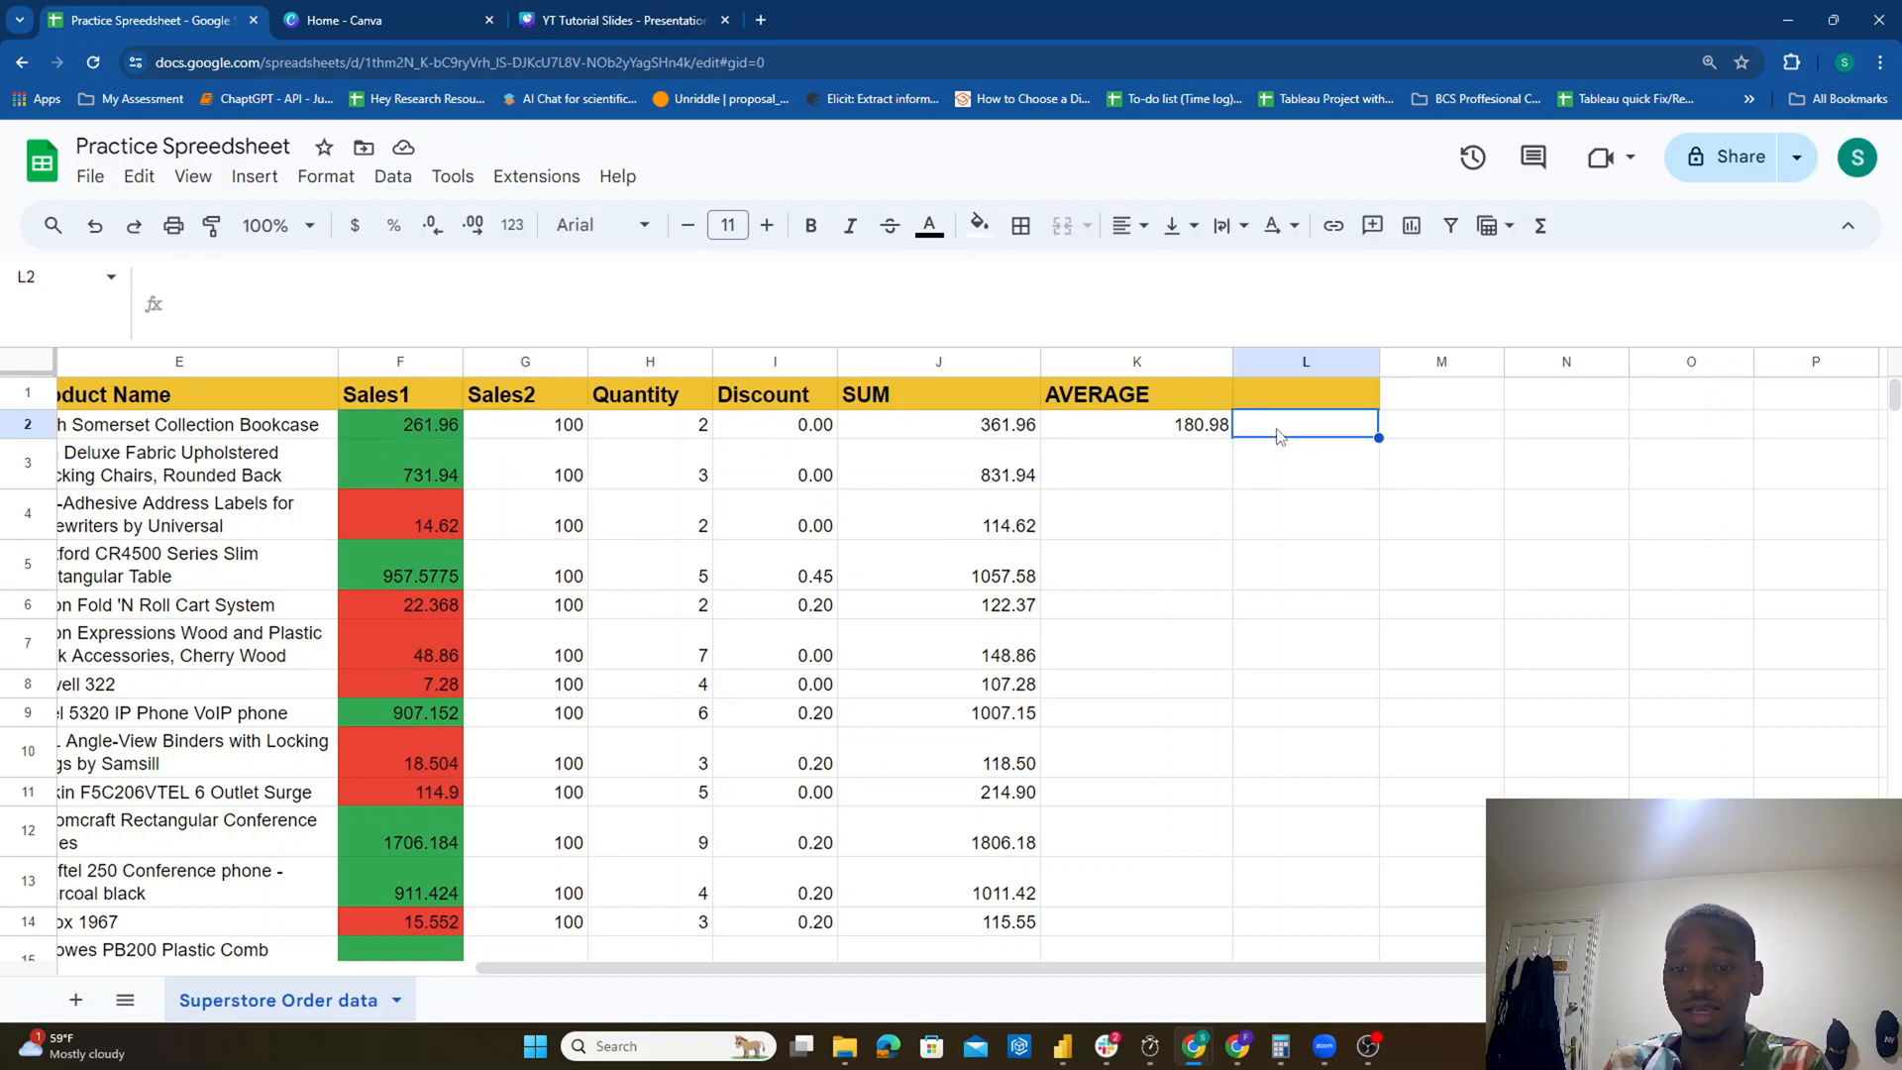
type("=")
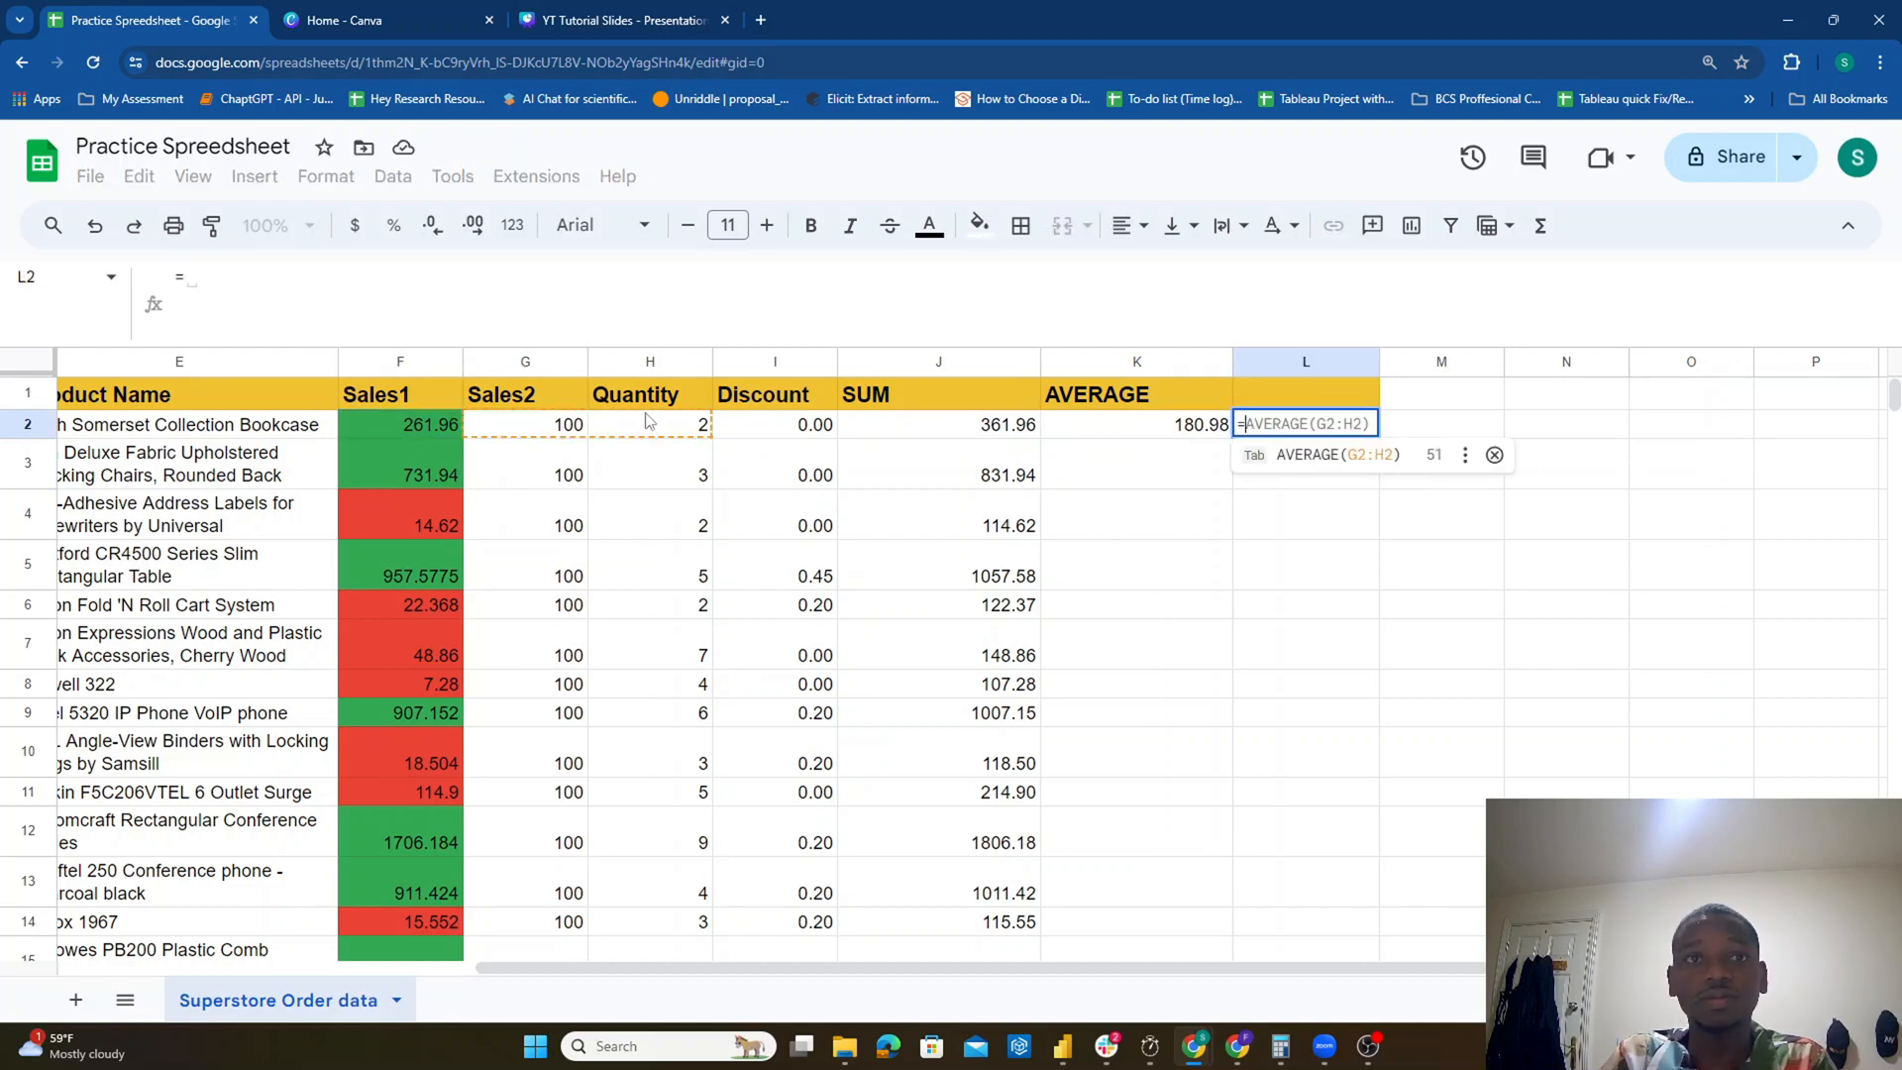
left_click(428, 424)
type("+")
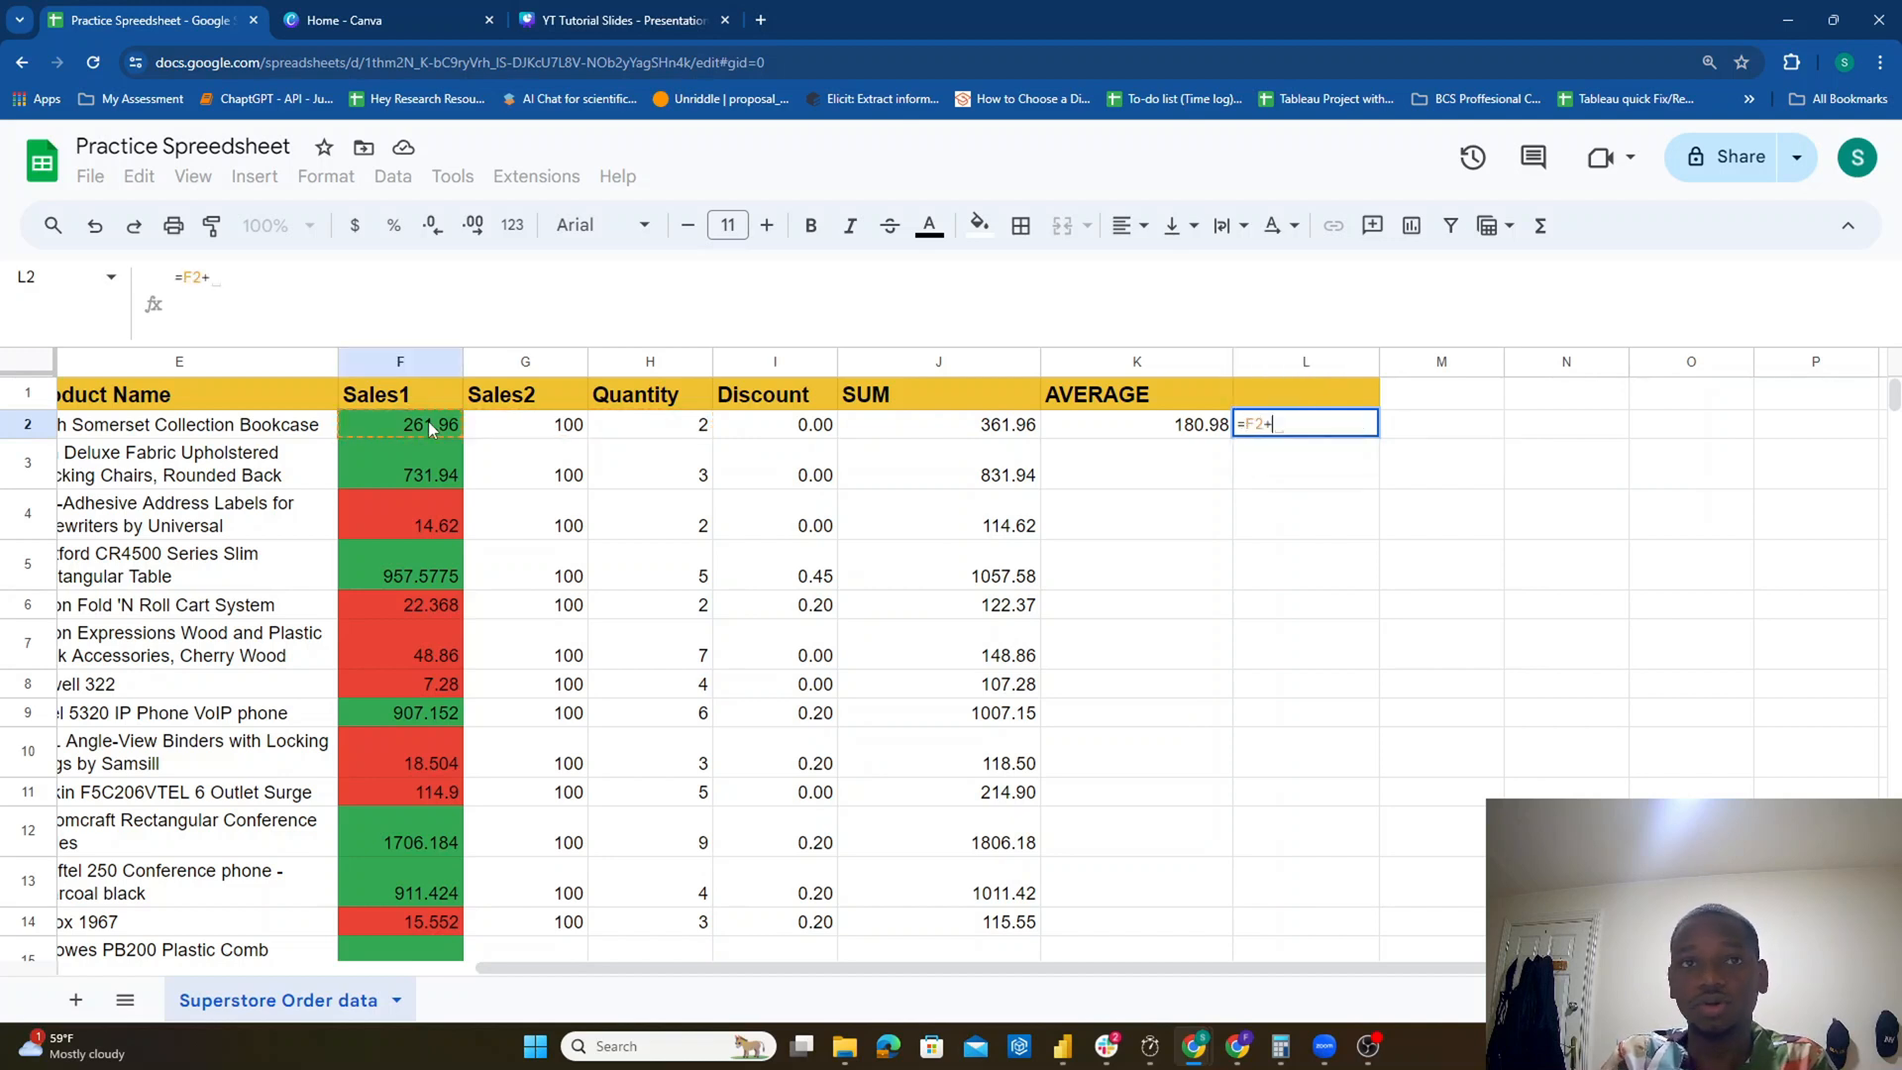
left_click(505, 431)
type(")")
key("Left")
key("Left")
type("(")
key("End")
type("/")
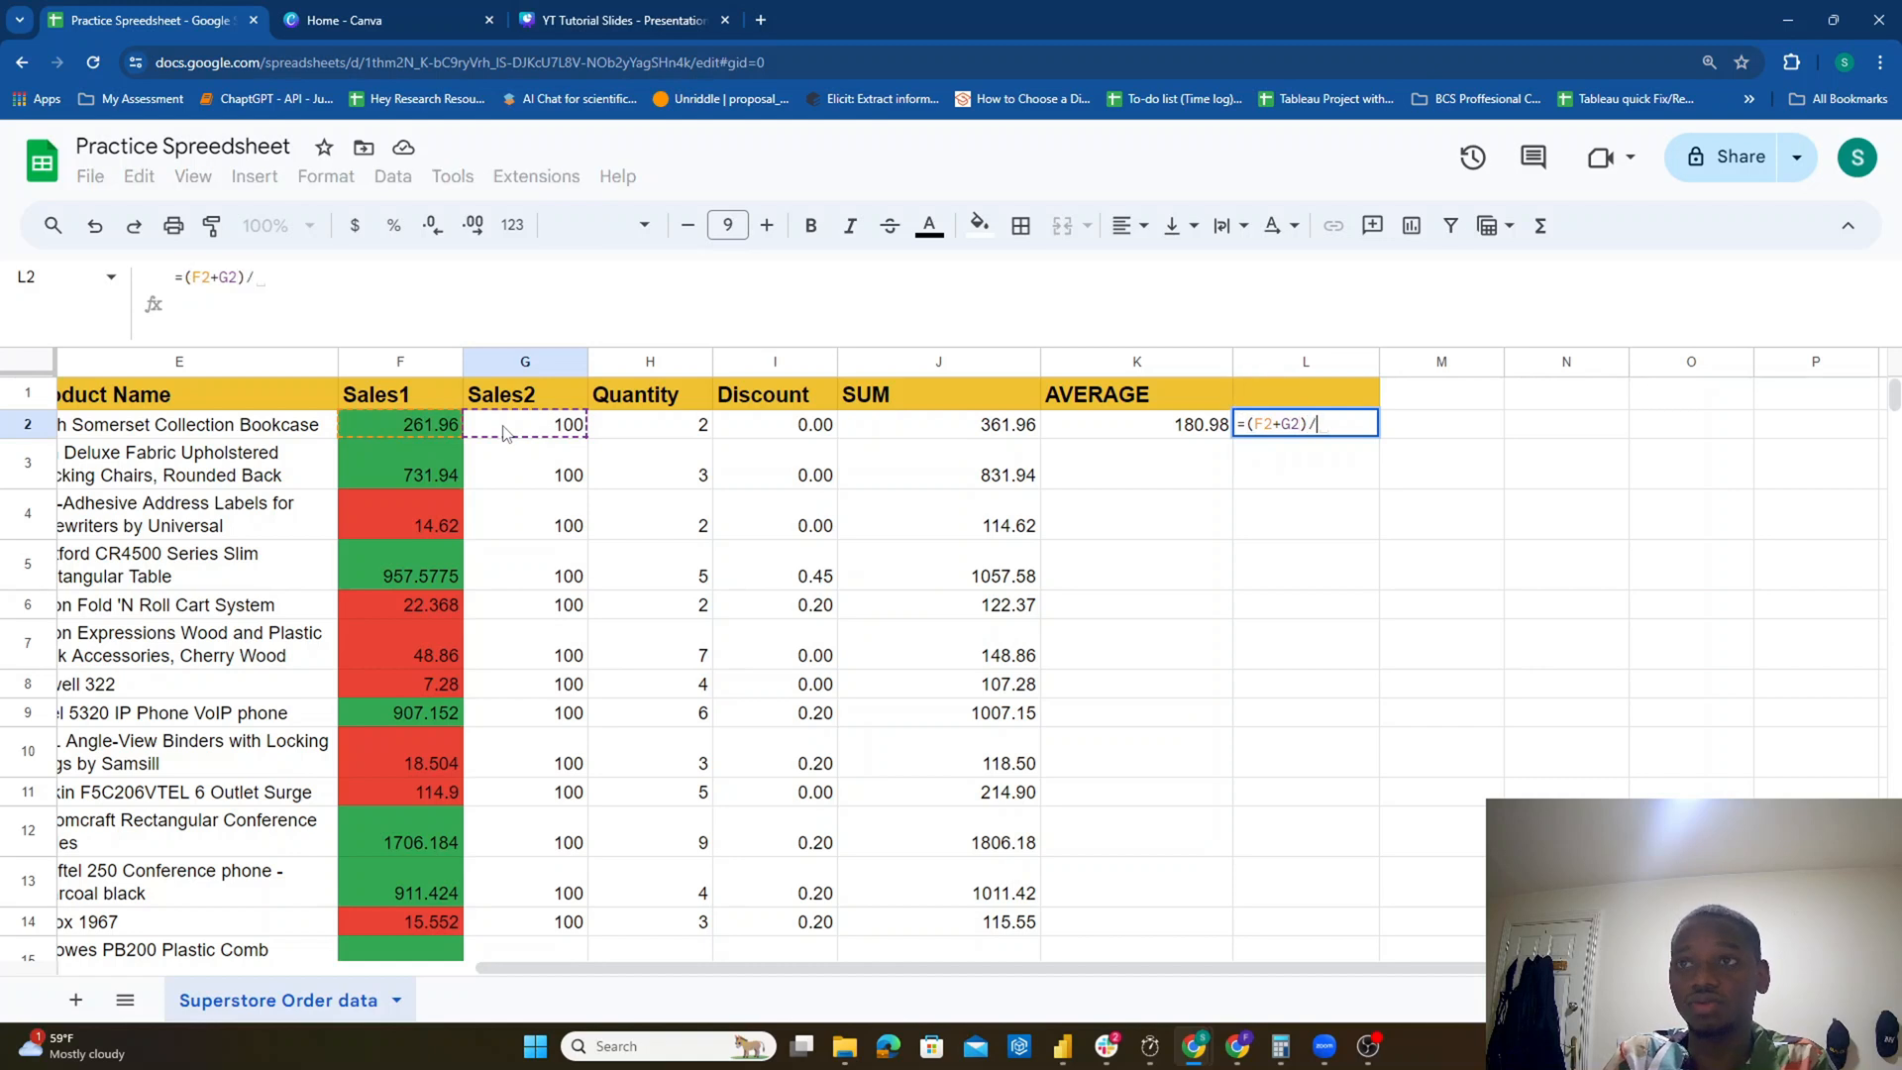
type("2")
key("Return")
key("Up")
key("Left")
key("Right")
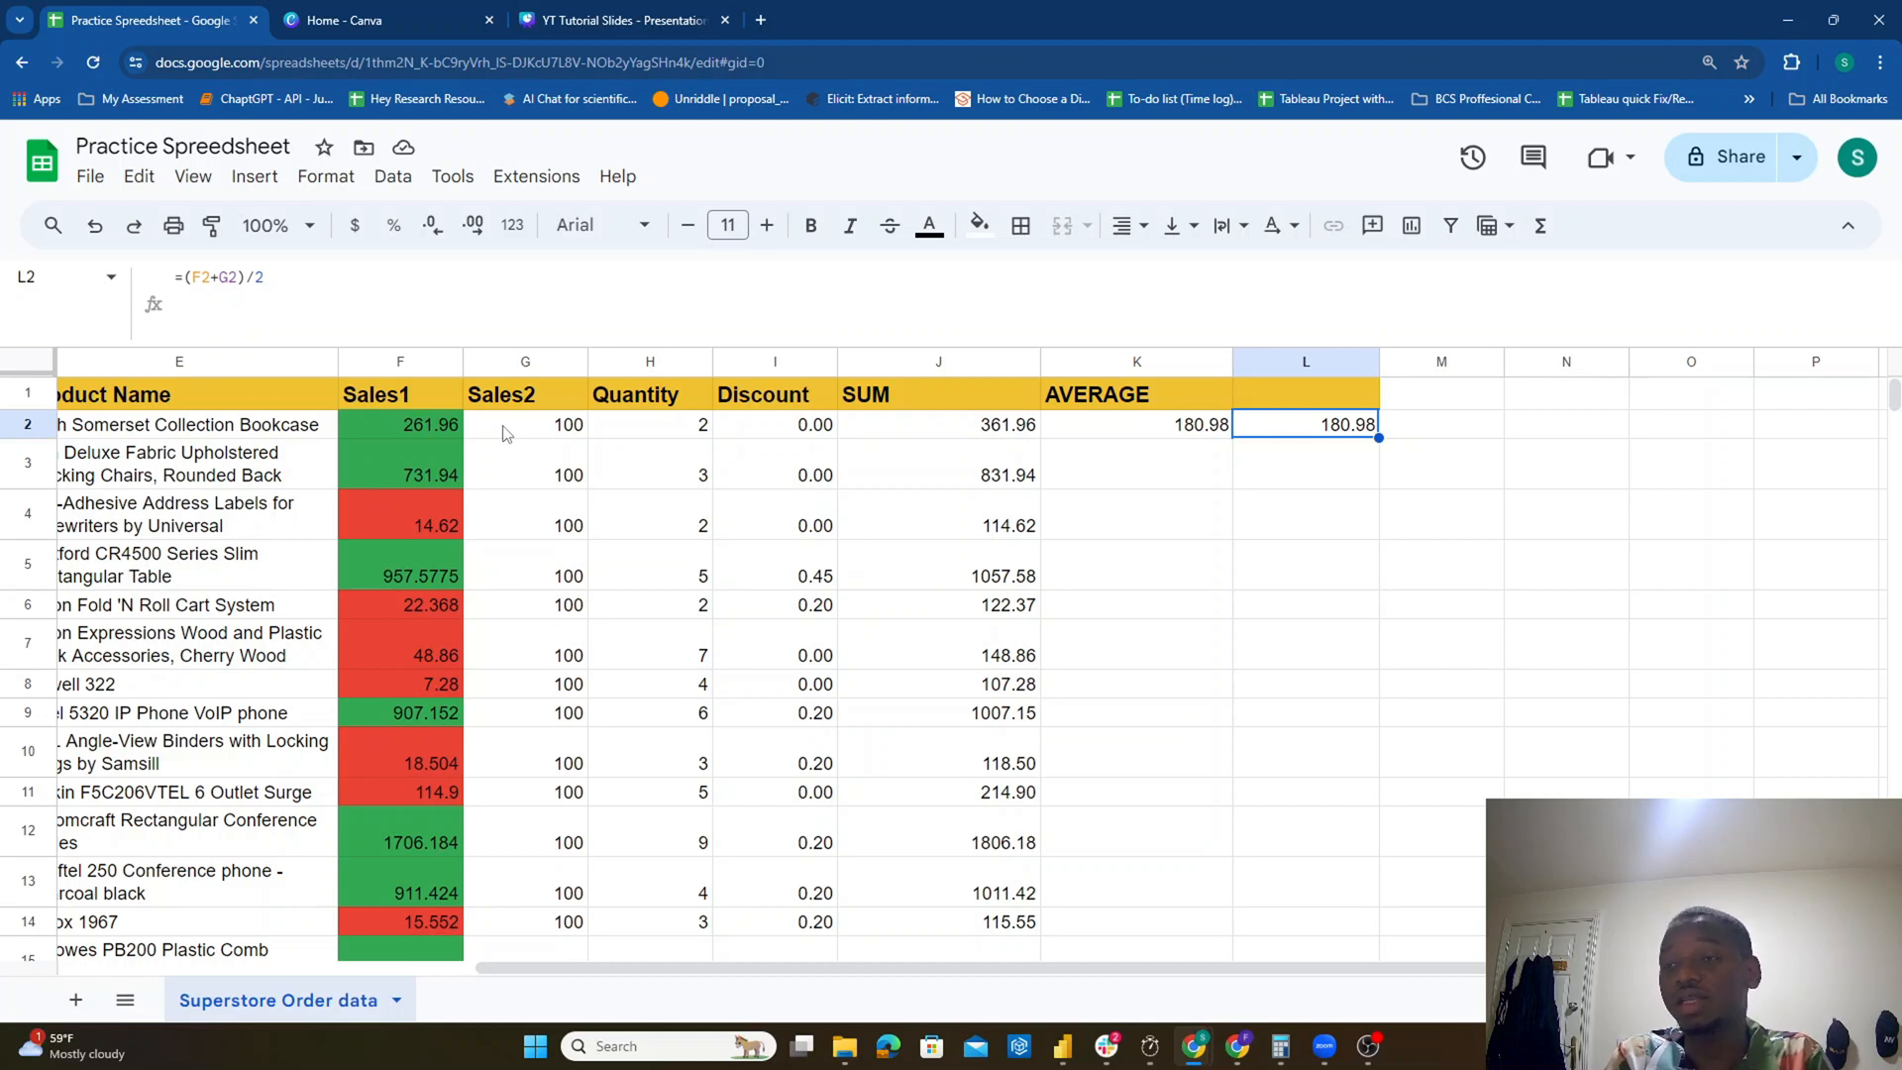
key("Delete")
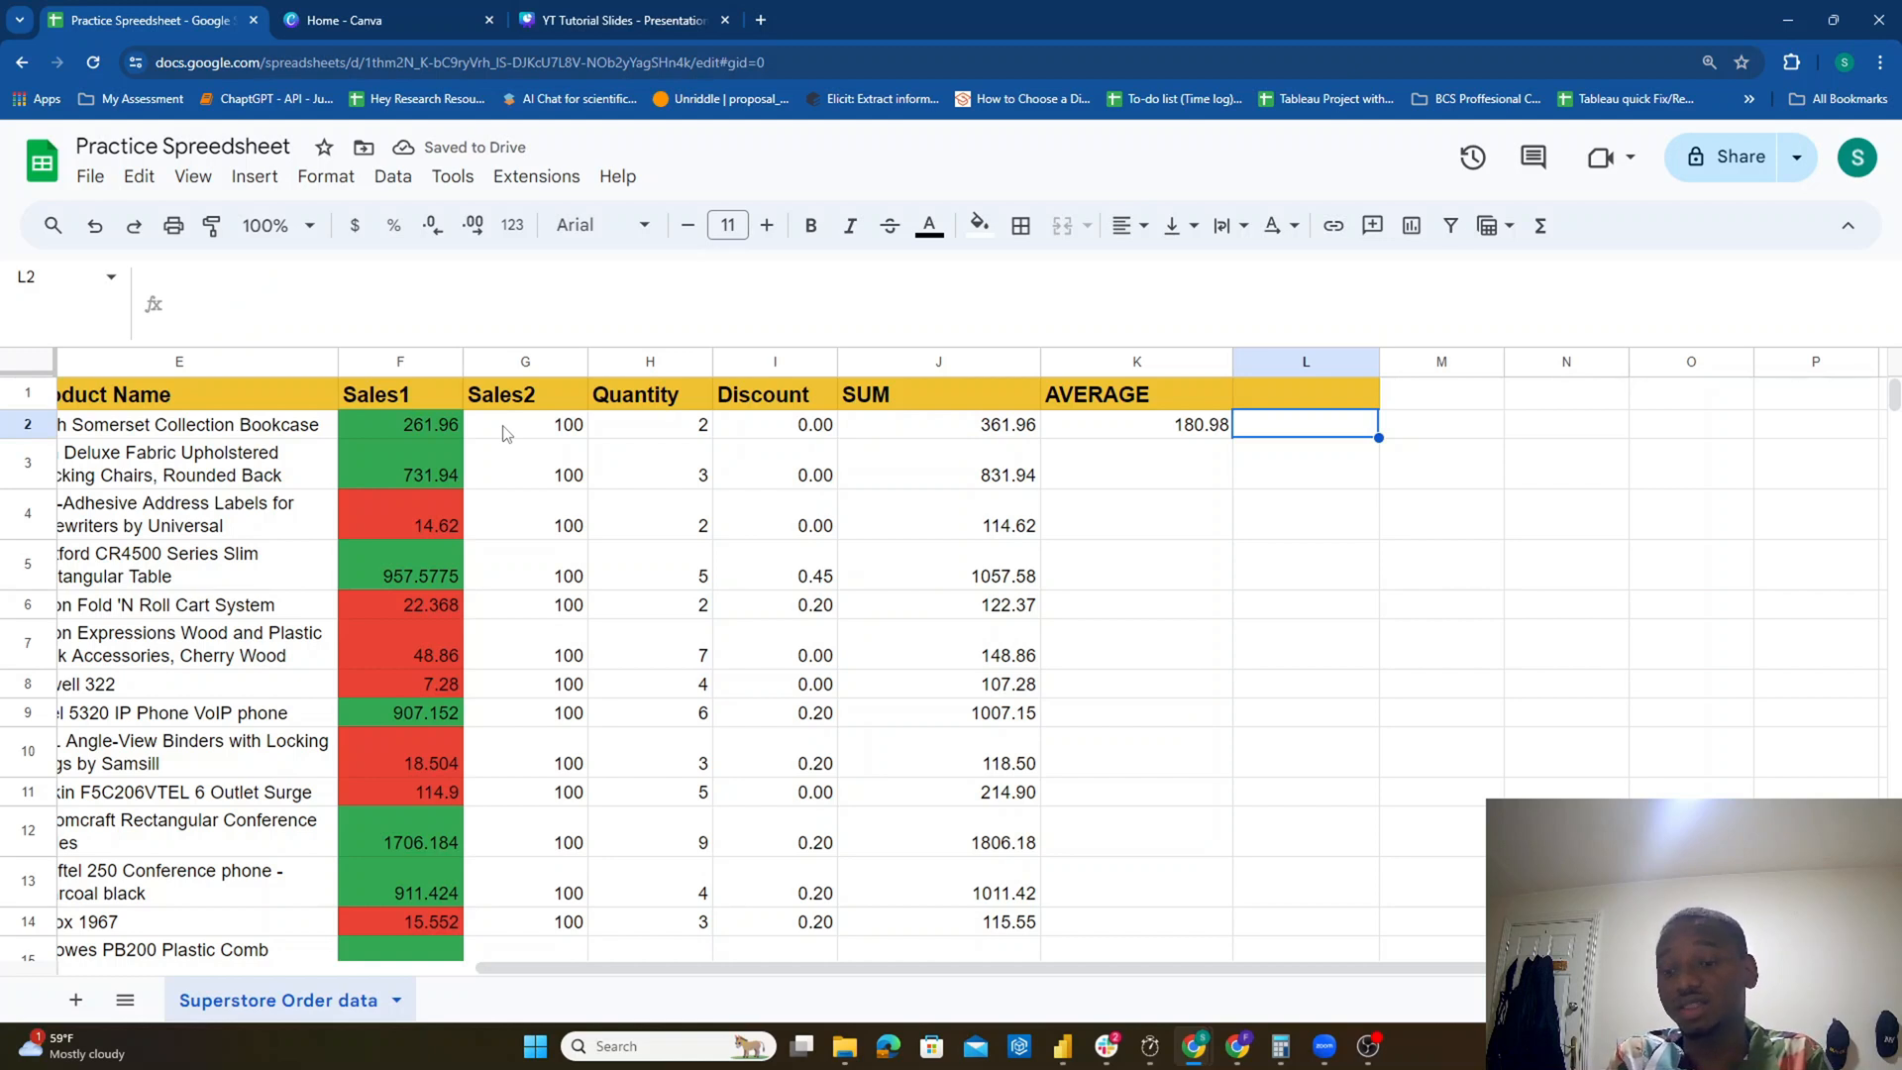
Step: Replace the SUM header in J1 with Total Sales
key("Left")
key("Left")
key("Left")
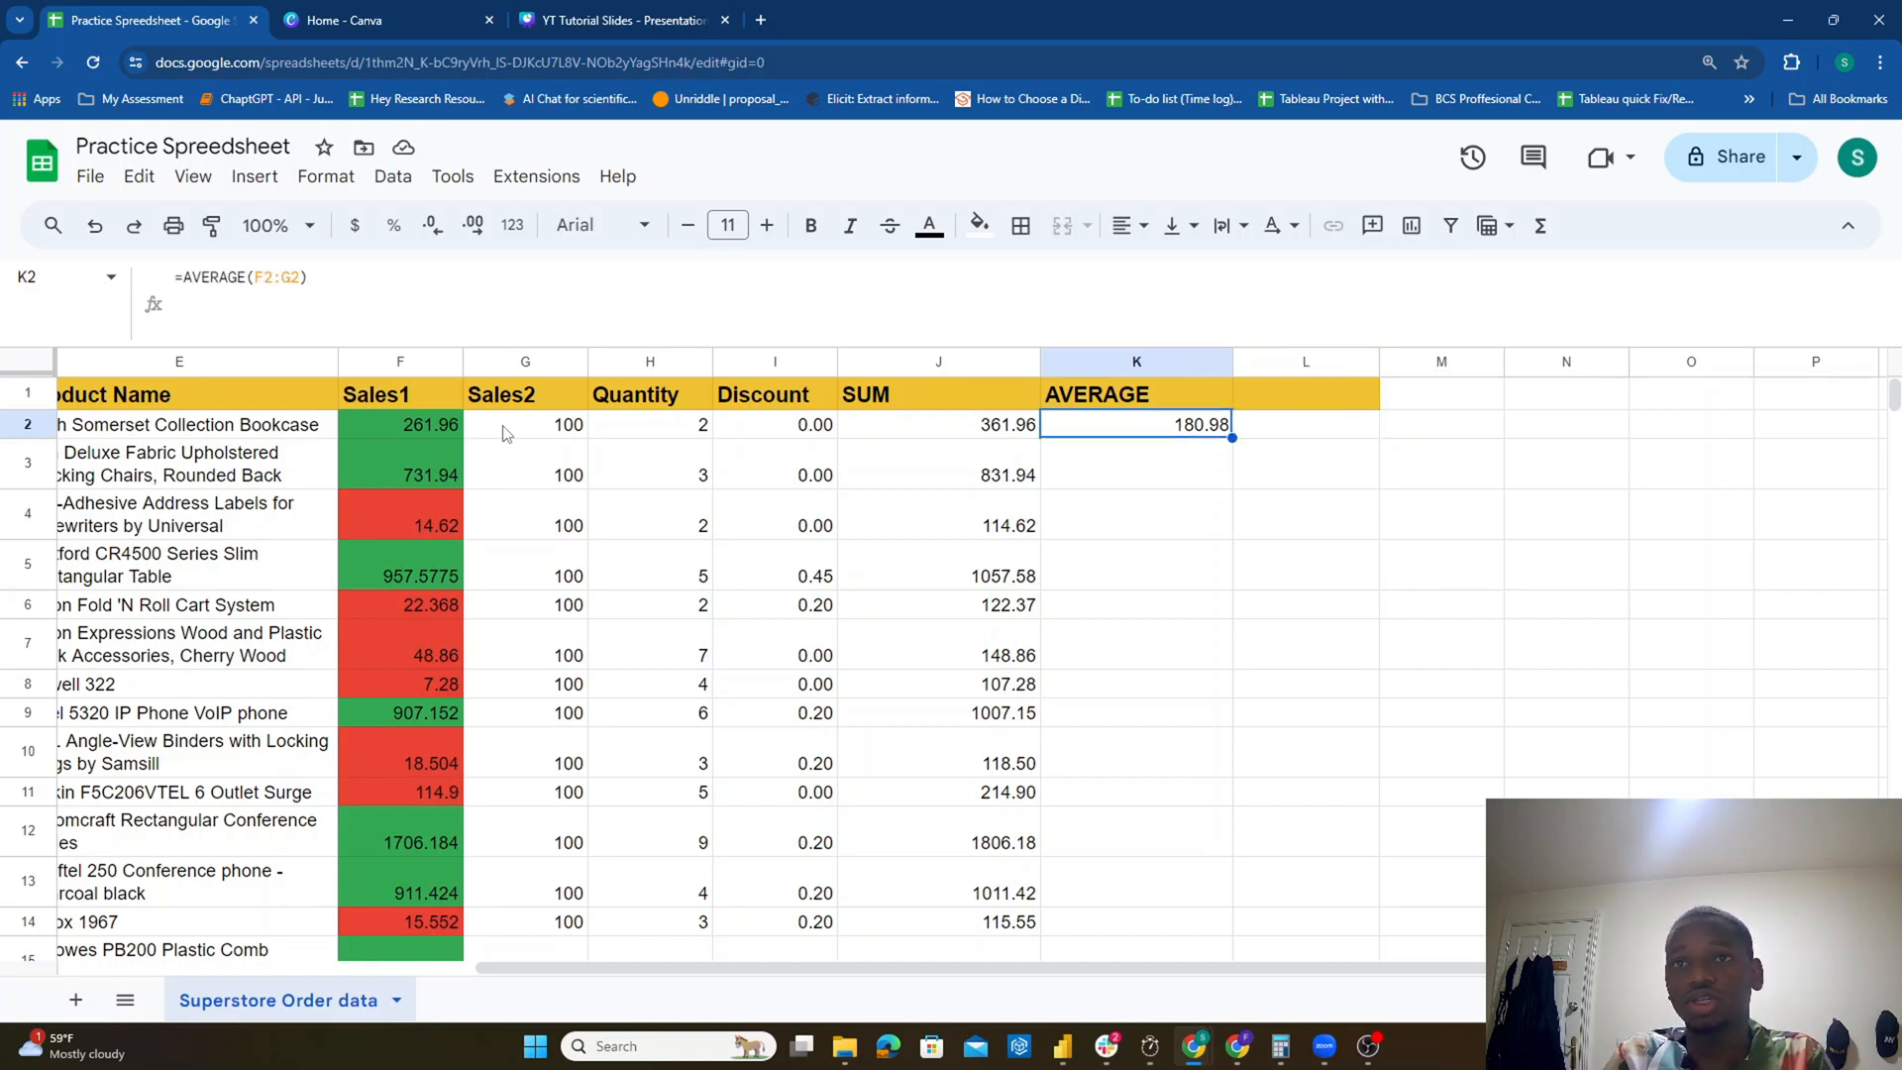
key("Up")
key("Right")
type("Sales")
key("BackSpace")
key("BackSpace")
key("BackSpace")
key("BackSpace")
key("BackSpace")
key("BackSpace")
type("t")
type("Total Sals")
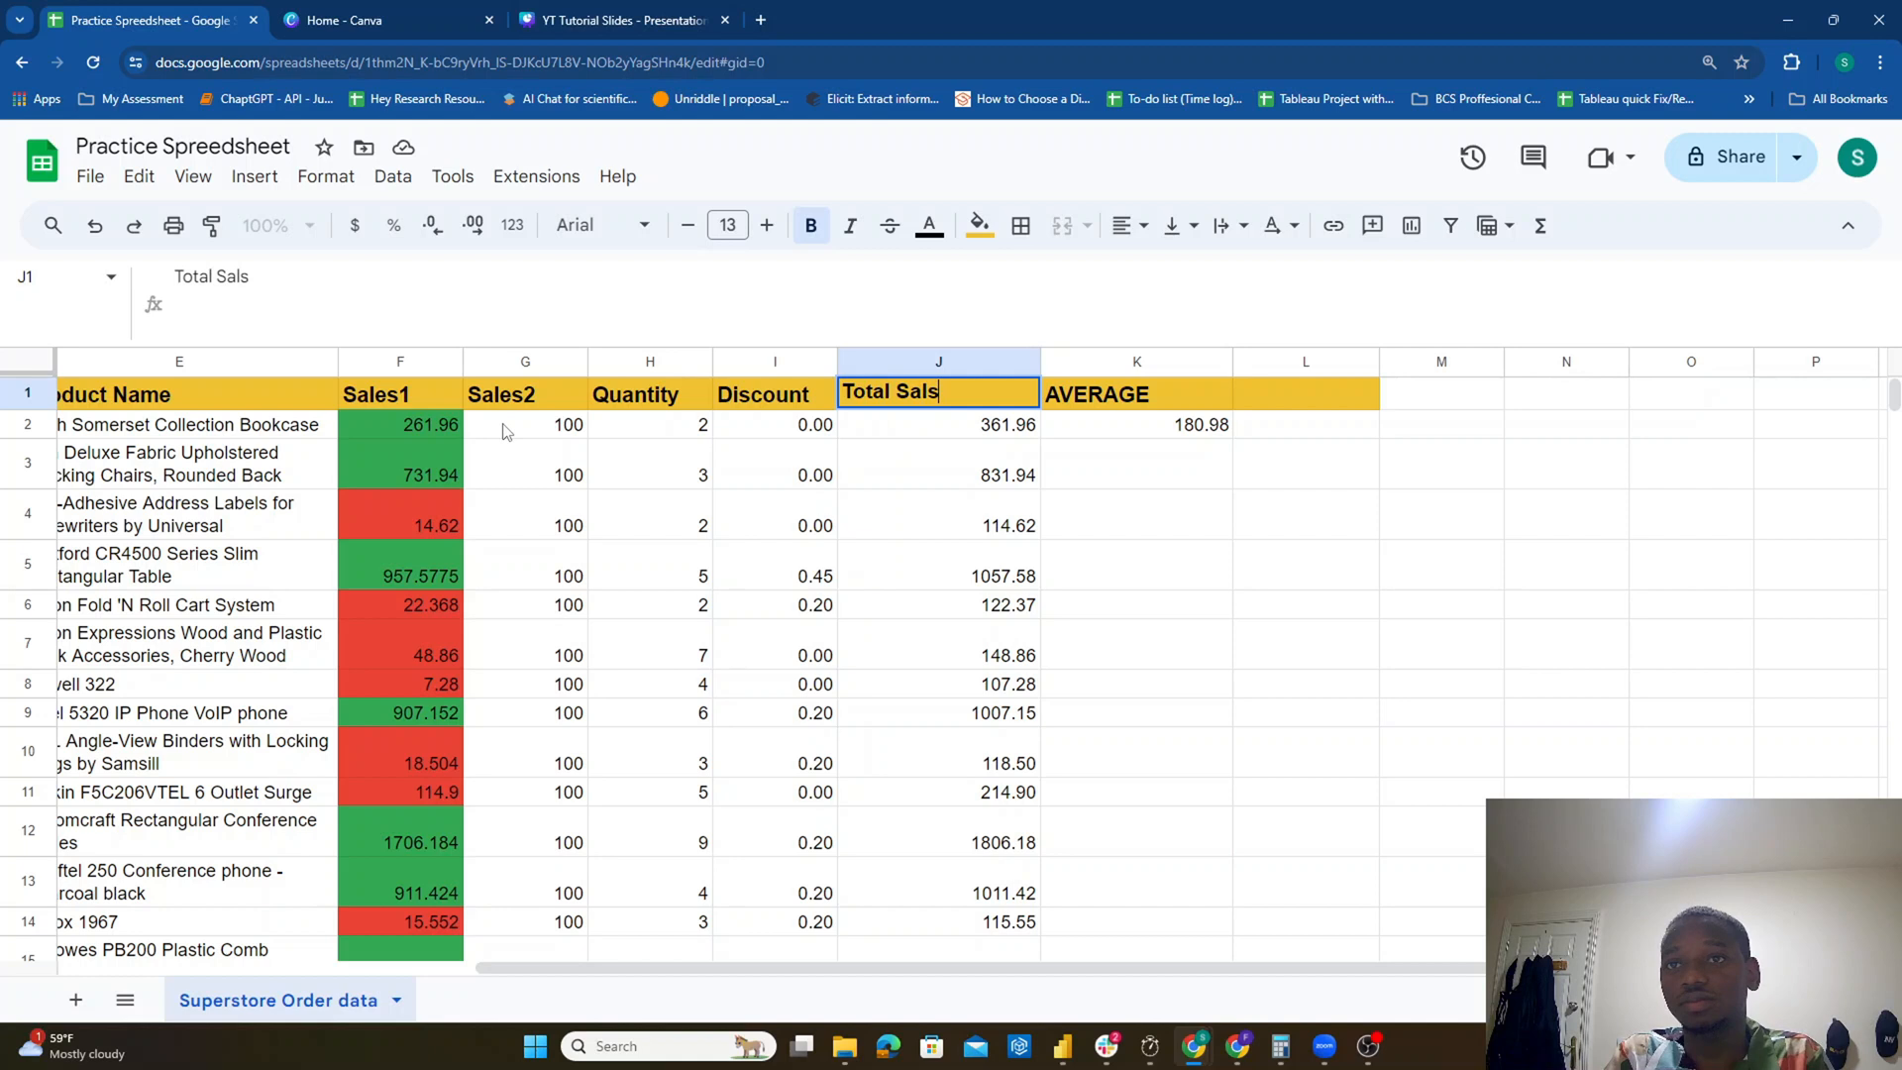
key("BackSpace")
type("es")
Step: Replace the AVERAGE header in K1 with Average Sales
key("Tab")
type("Average Sales")
key("Return")
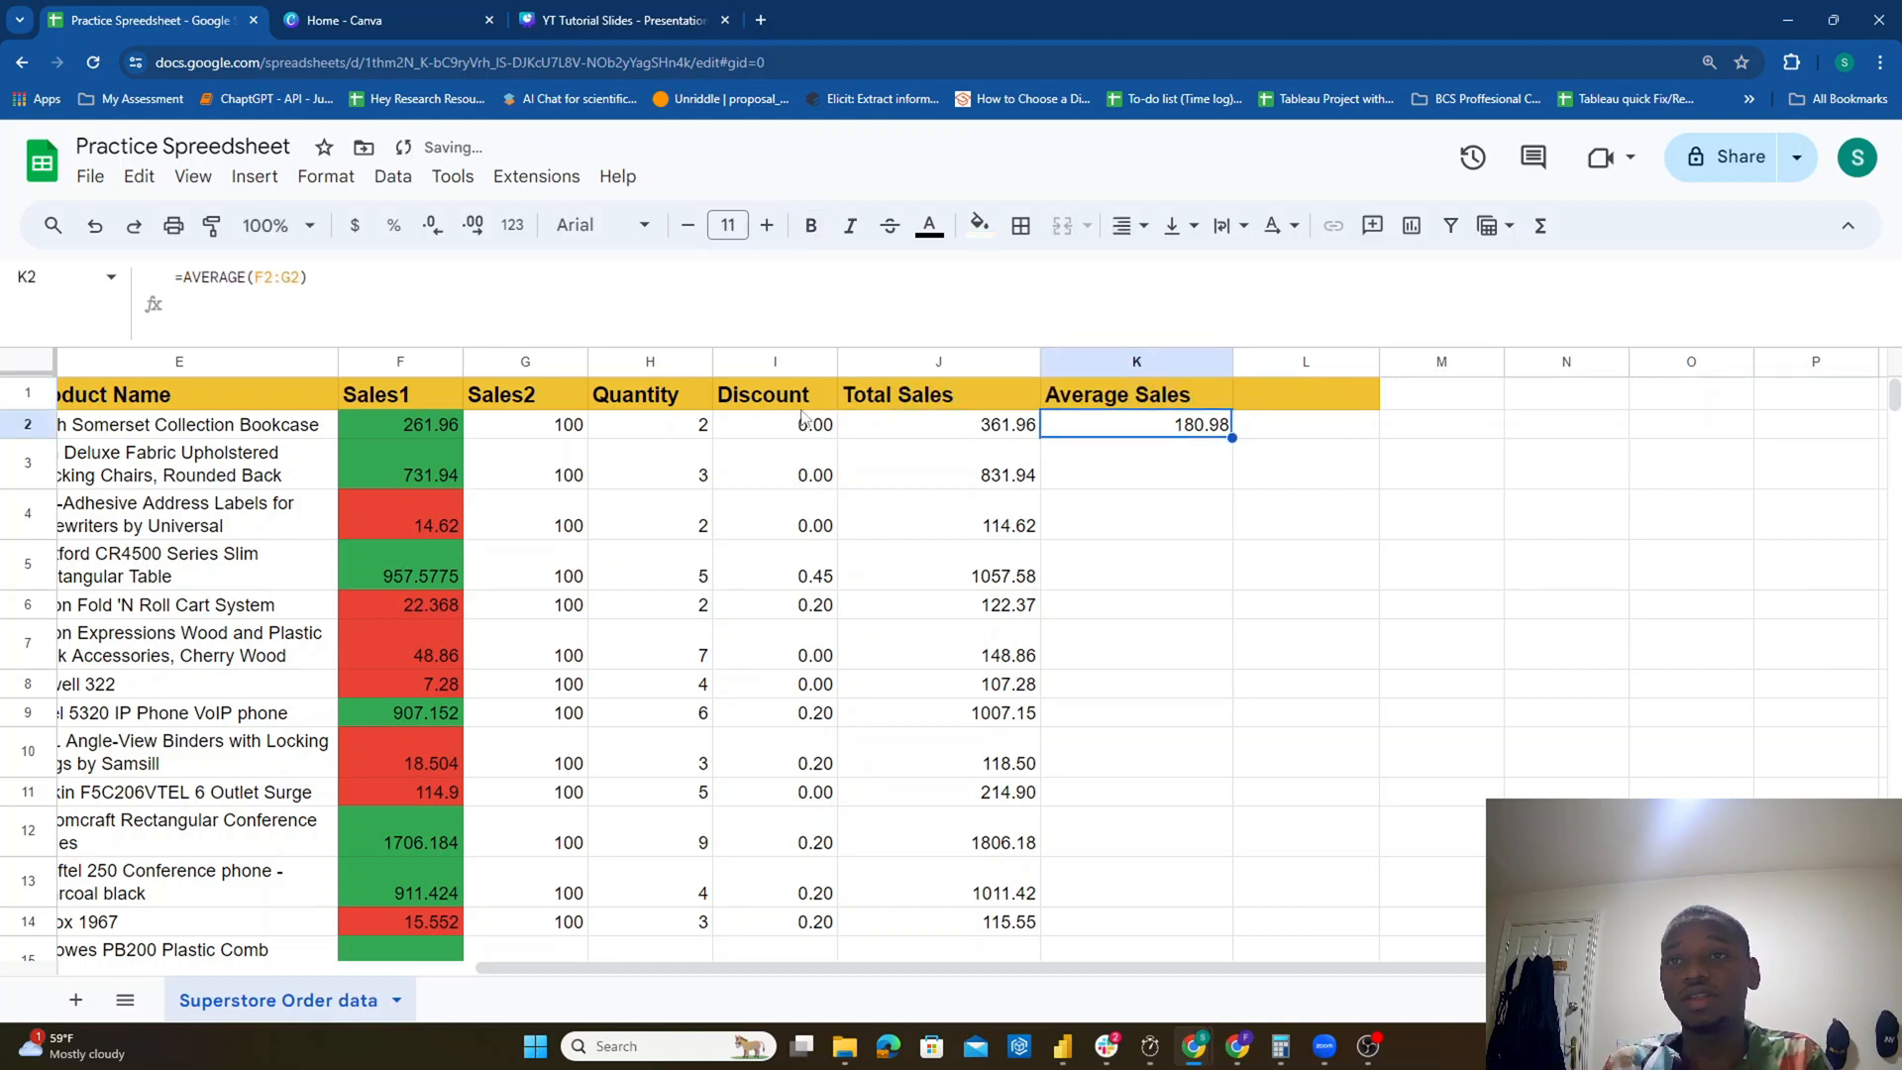
Step: Fill the AVERAGE function from K2 down the Average Sales column and check that it reaches the last data row
double_click(1232, 438)
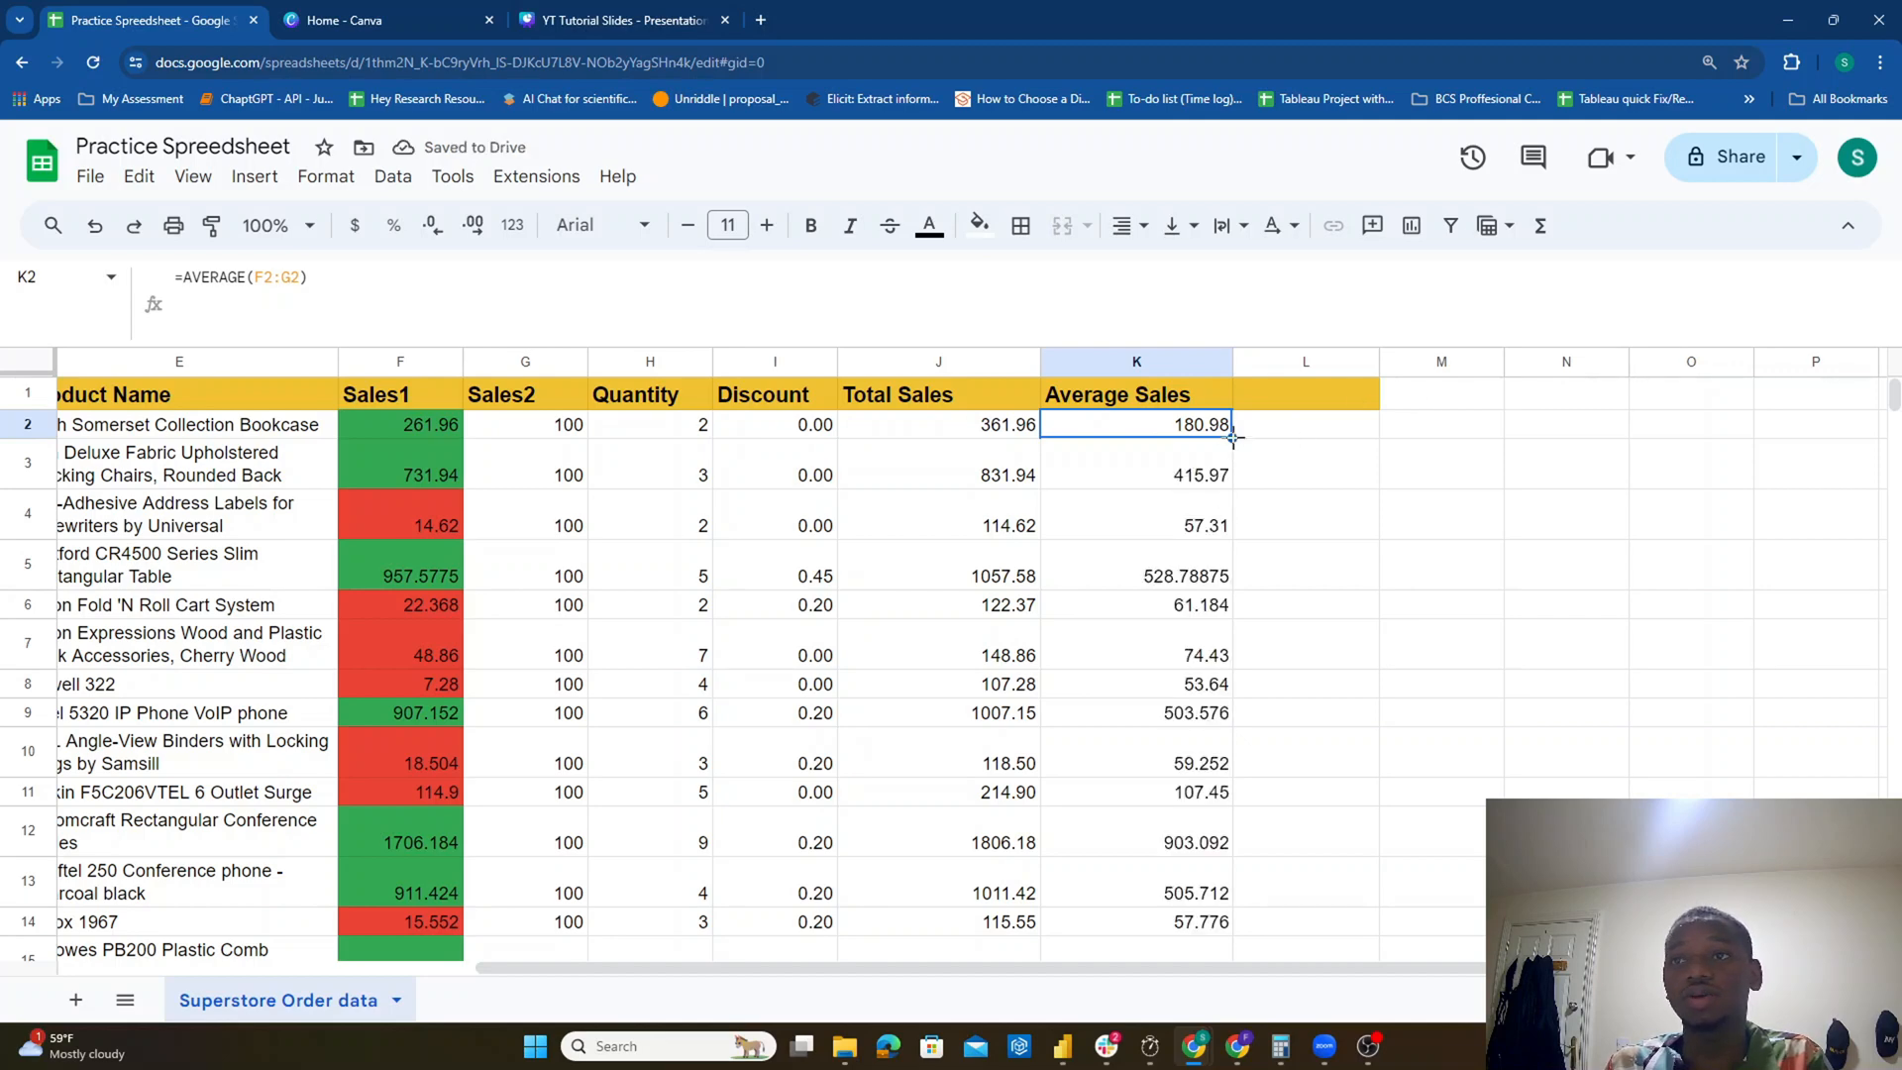
scroll(1197, 591, "down", 15)
scroll(1197, 591, "up", 4)
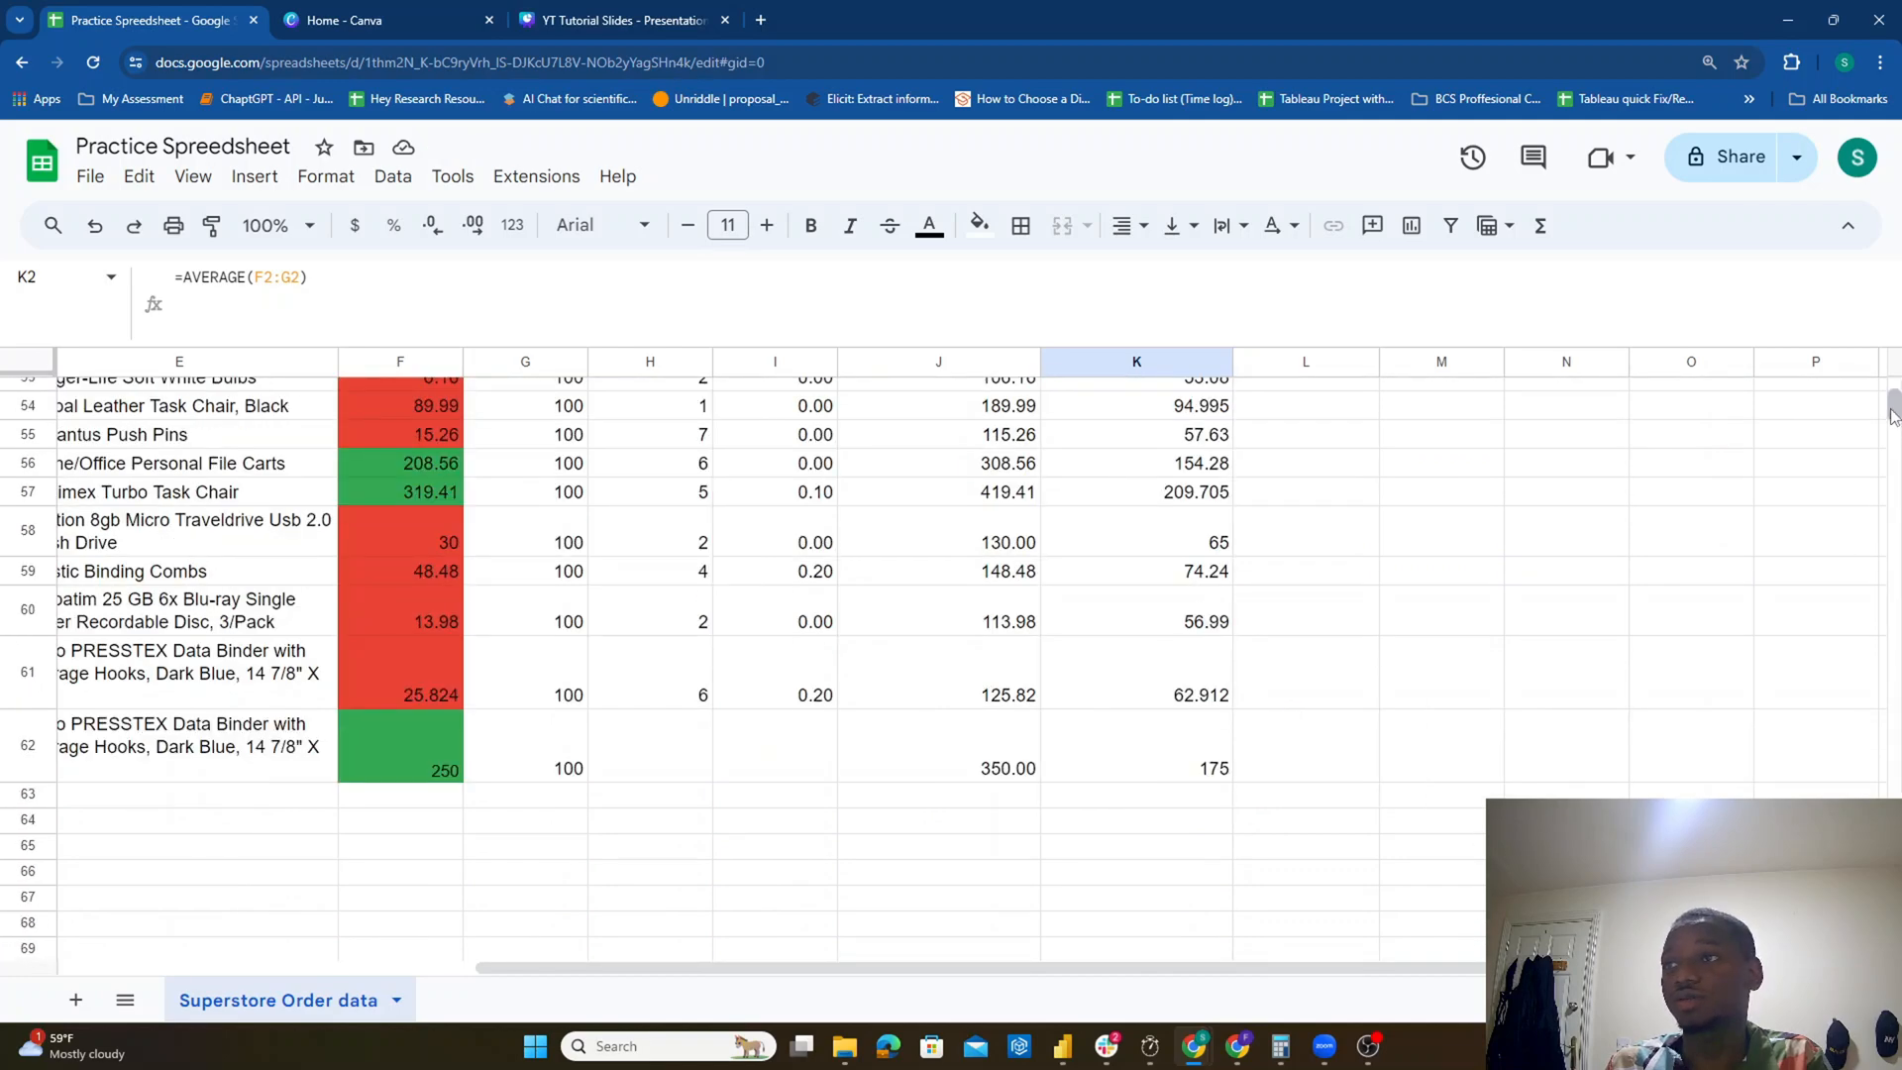
left_click_drag(1892, 416, 1892, 381)
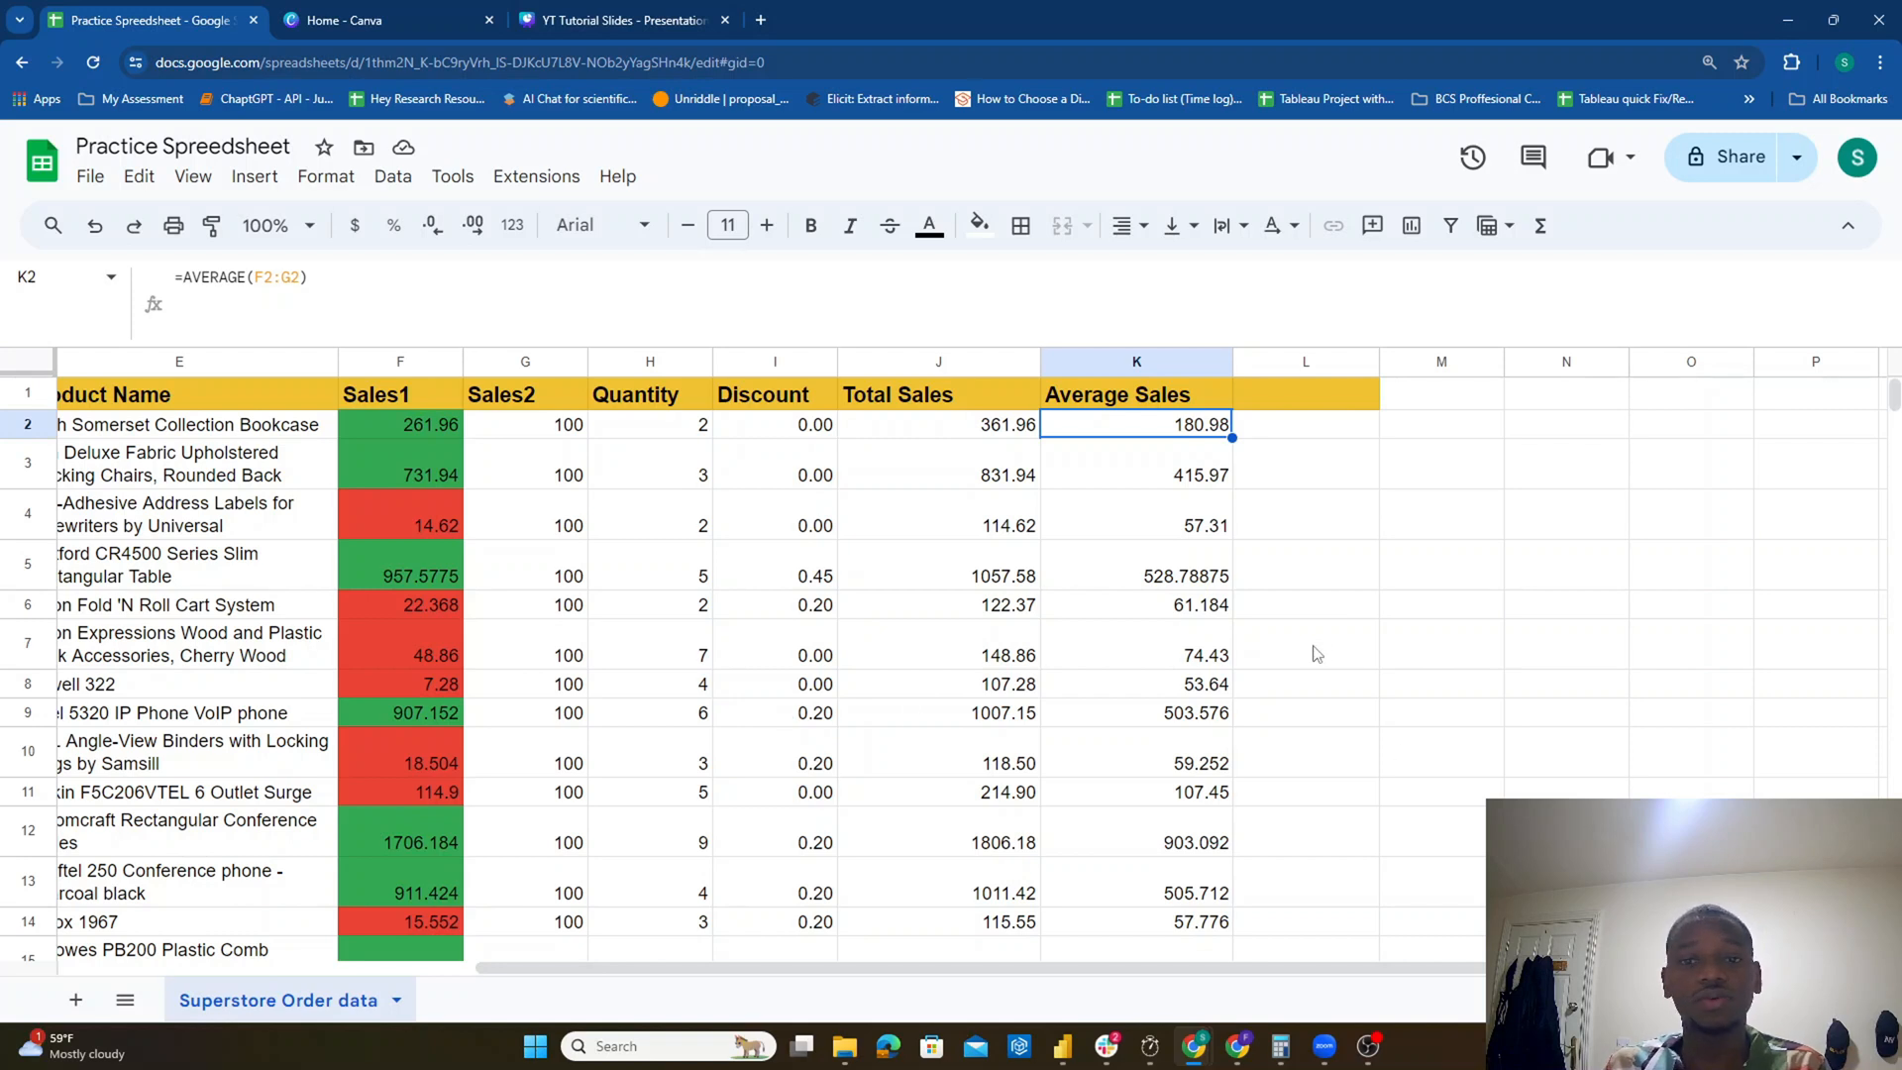
Step: Enter Max Sales as the header in L1
left_click(1288, 401)
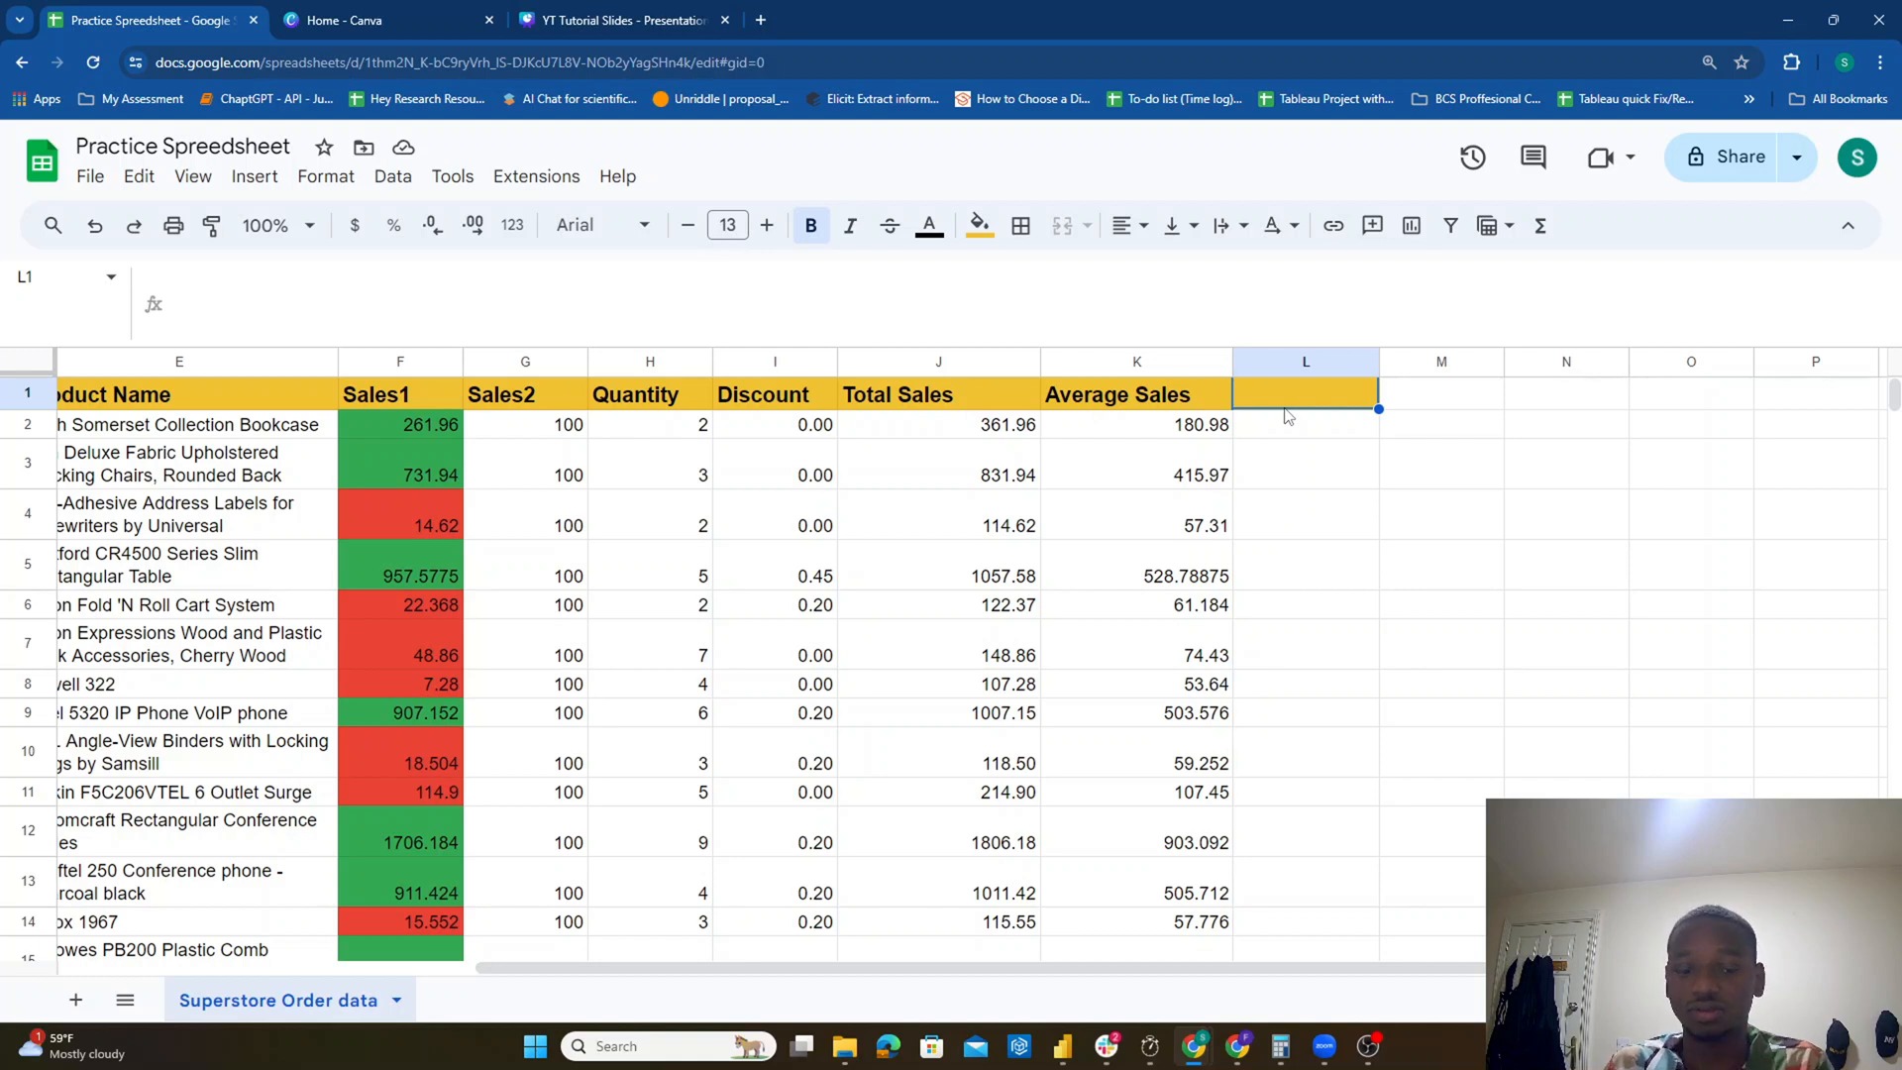
type("Maximum Sal")
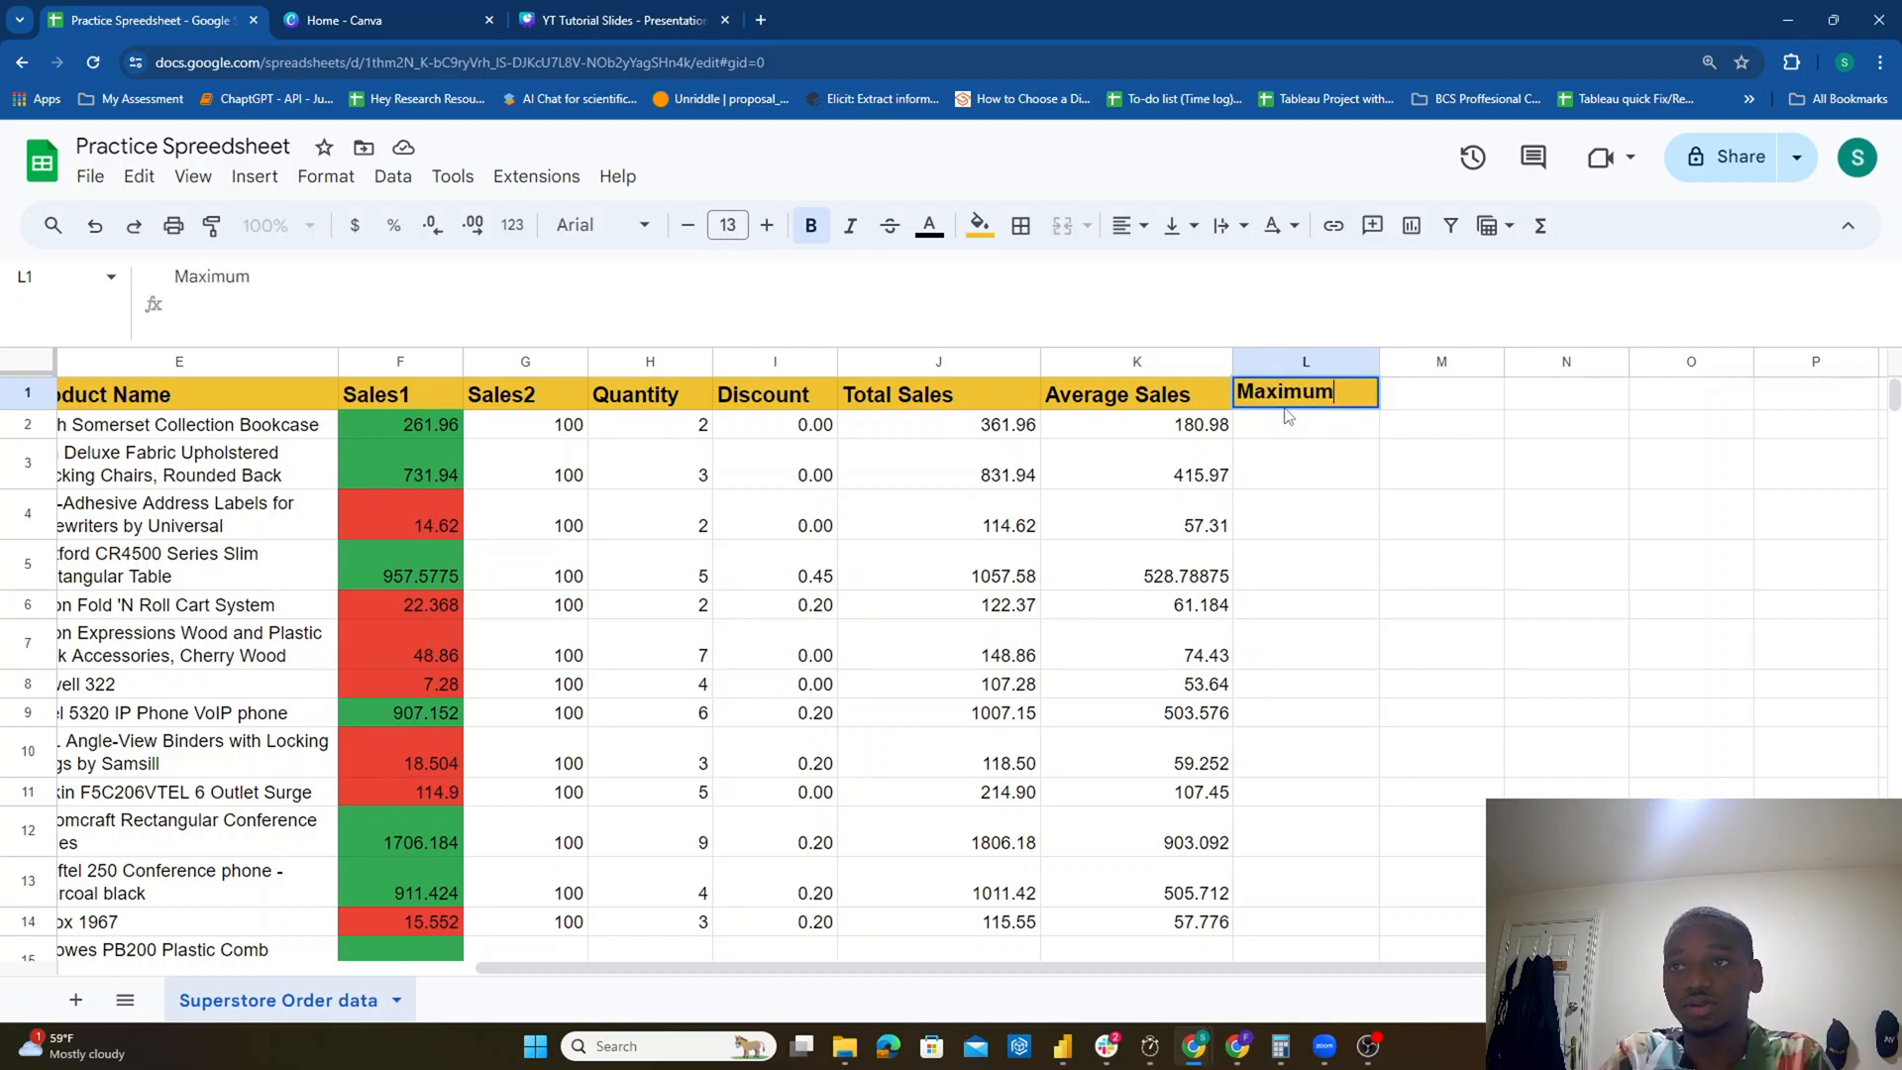
key("BackSpace")
key("BackSpace")
key("BackSpace")
key("BackSpace")
key("BackSpace")
key("BackSpace")
key("BackSpace")
key("BackSpace")
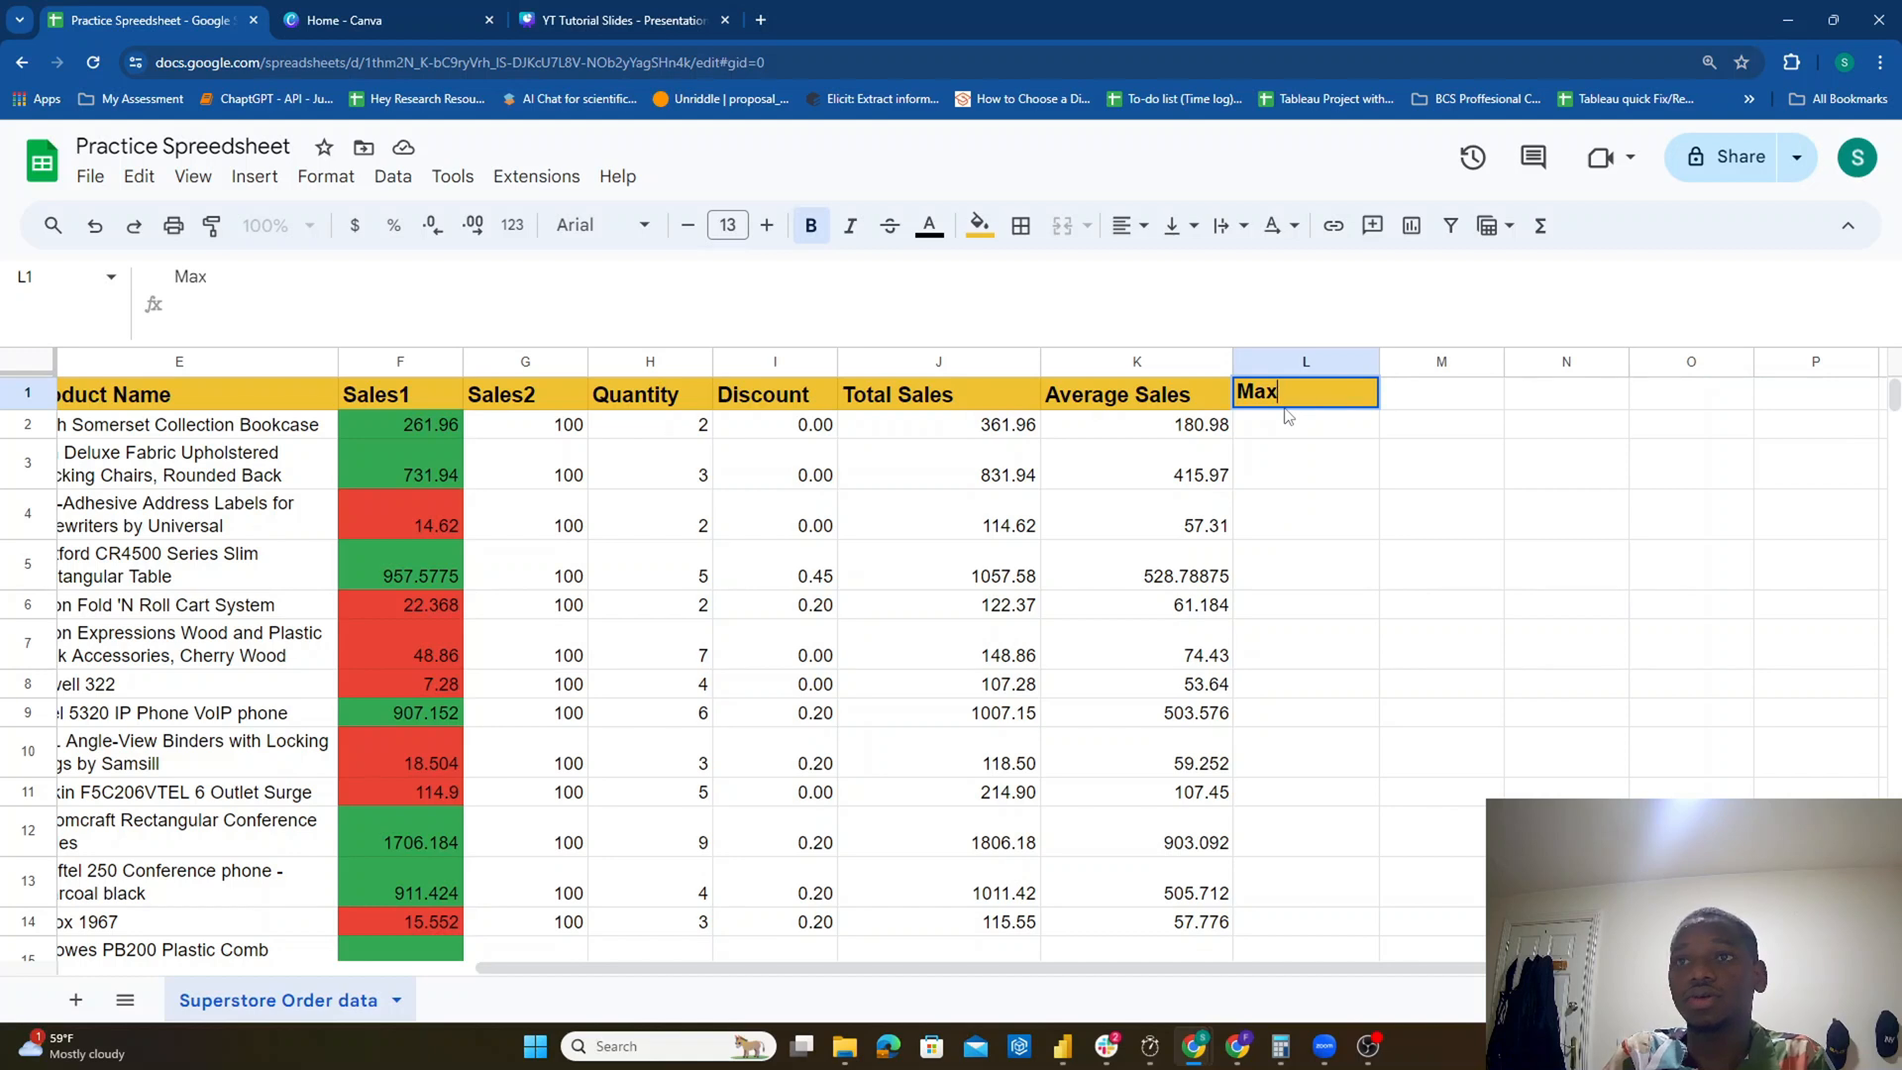
type("Sales")
key("Return")
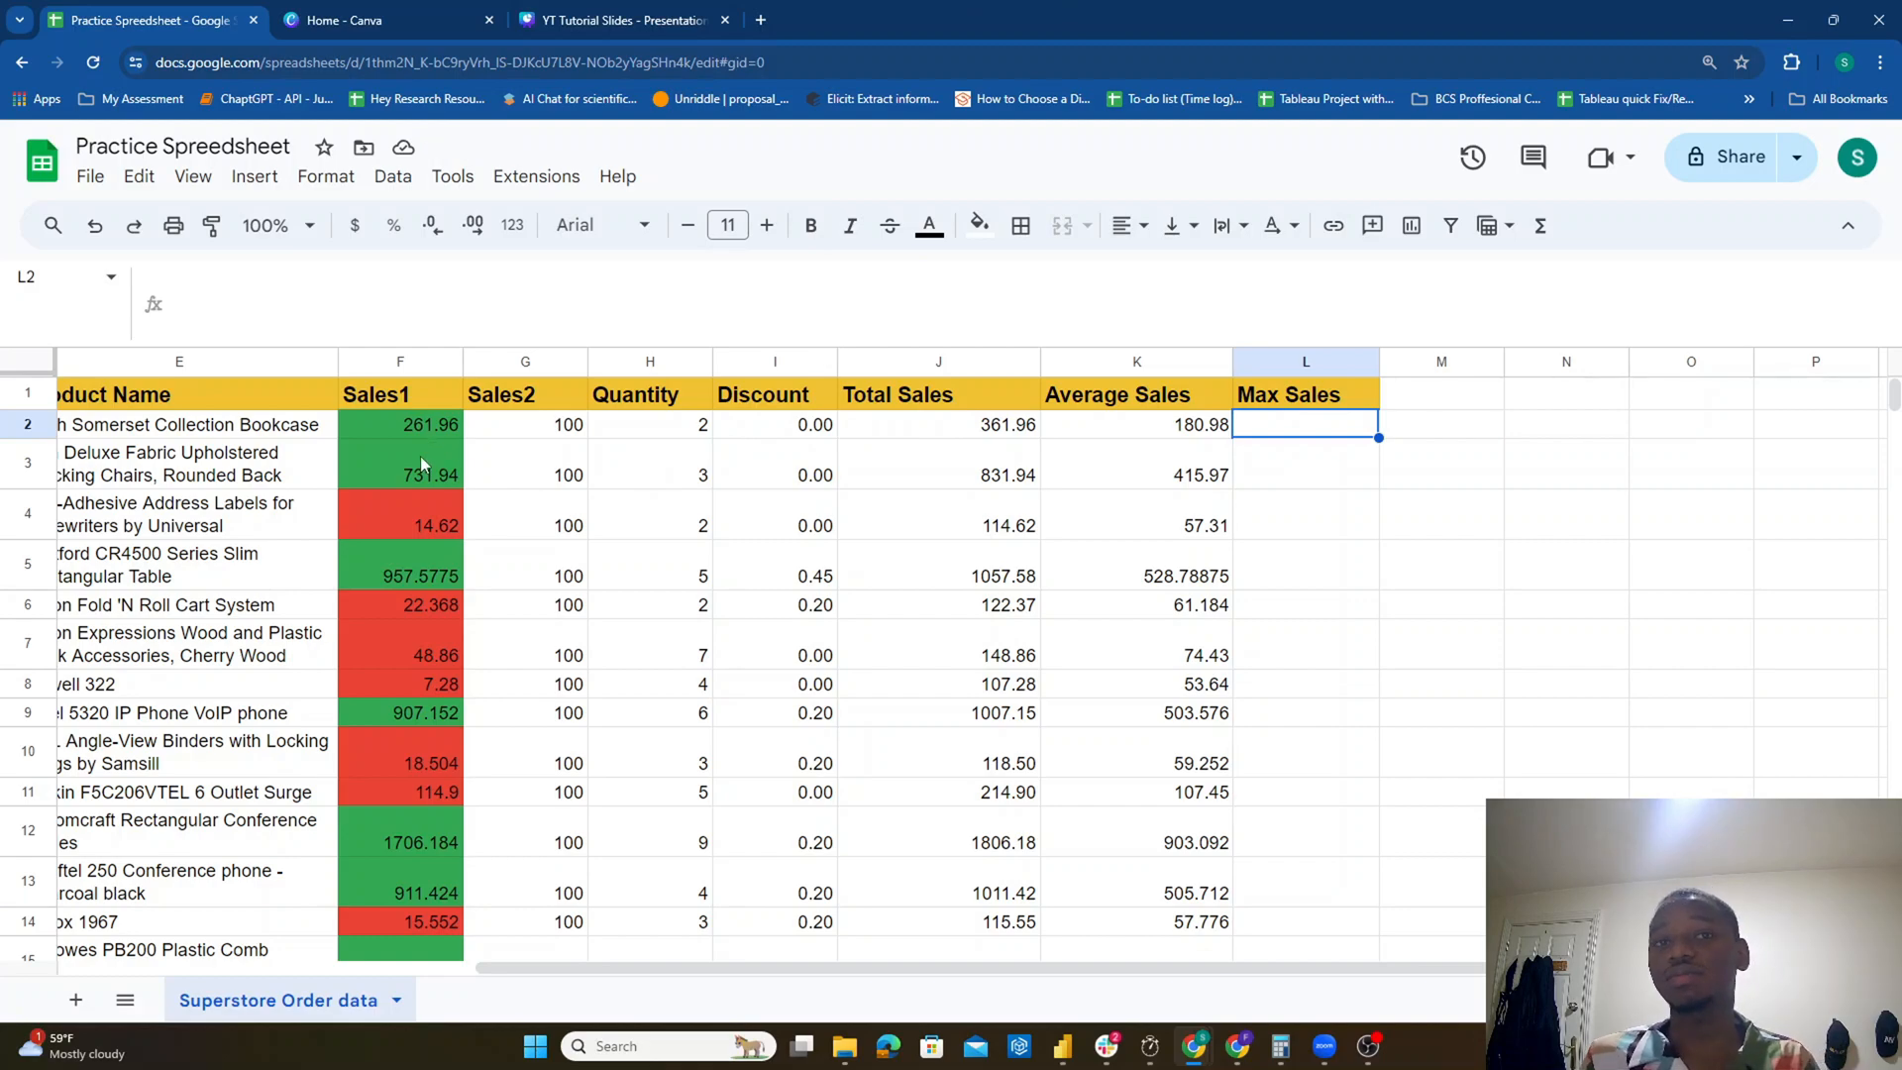
left_click_drag(432, 426, 543, 298)
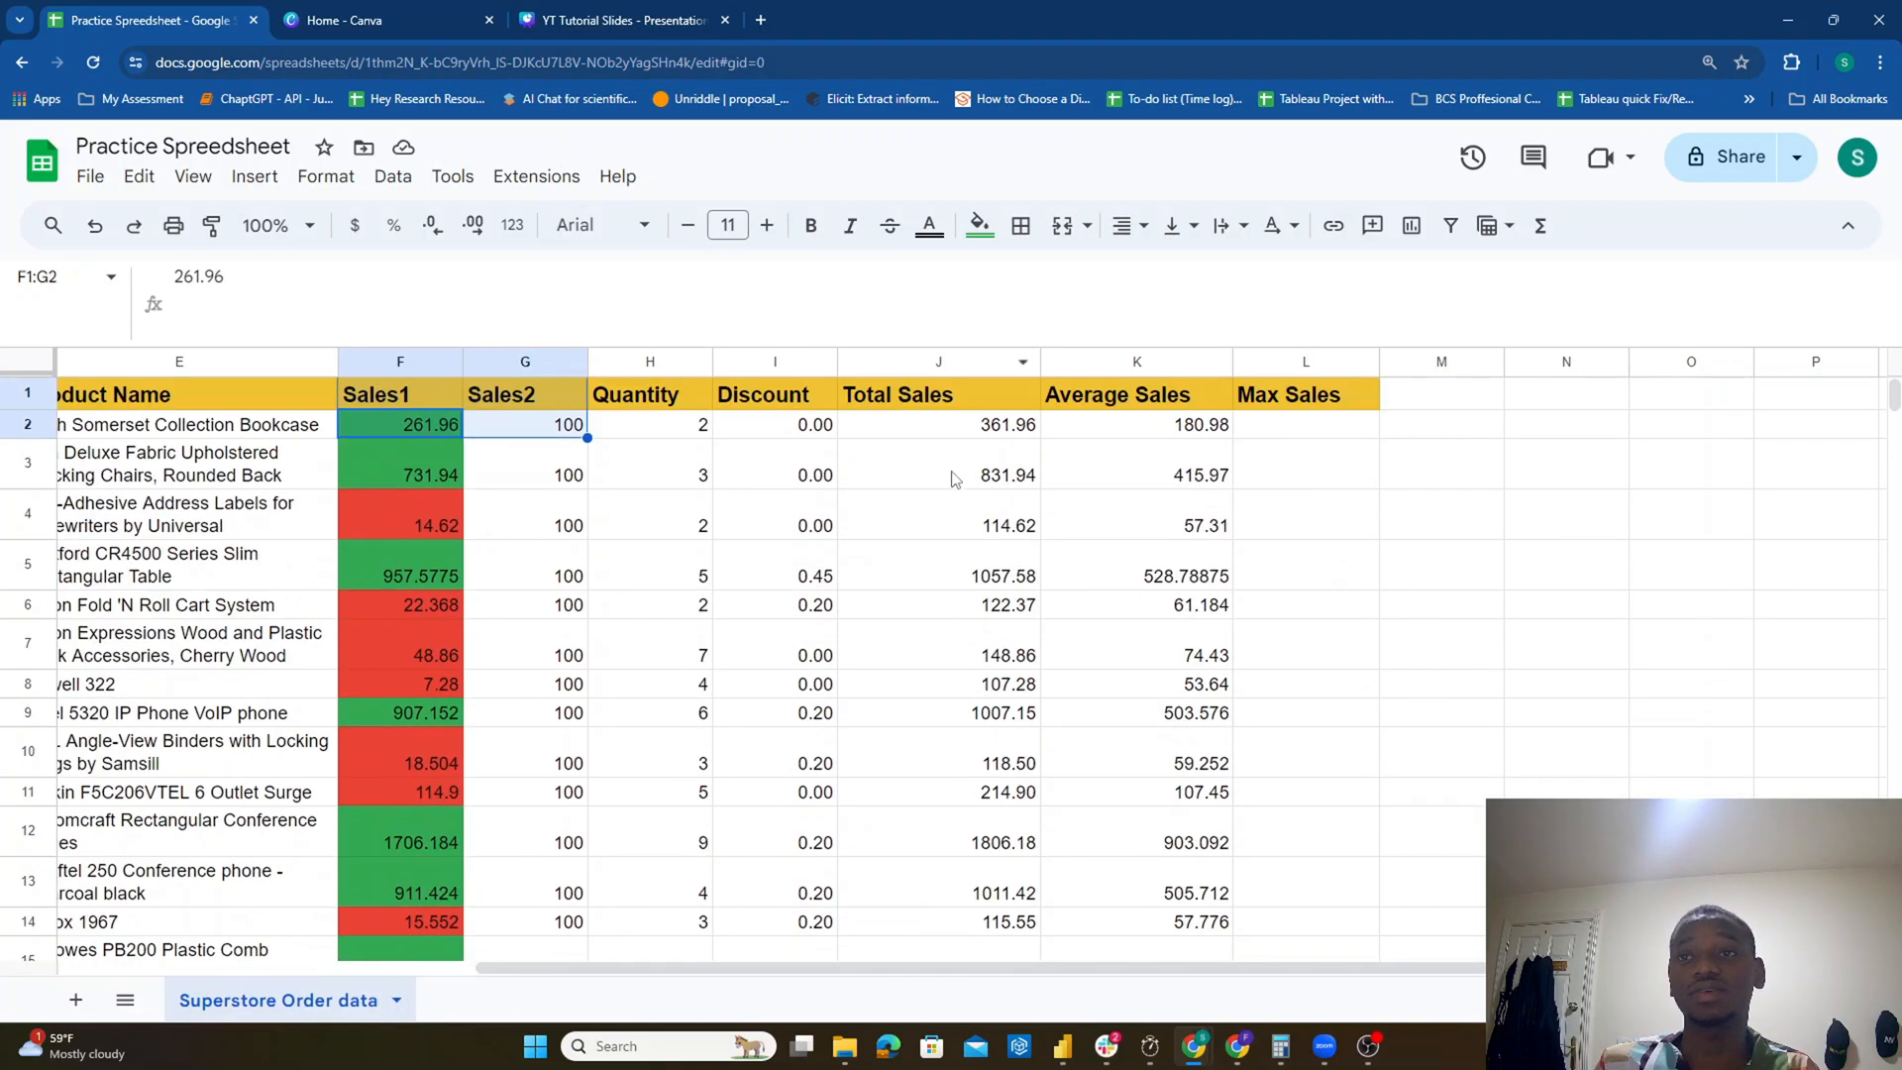
left_click_drag(950, 407, 955, 872)
left_click_drag(1894, 408, 1894, 372)
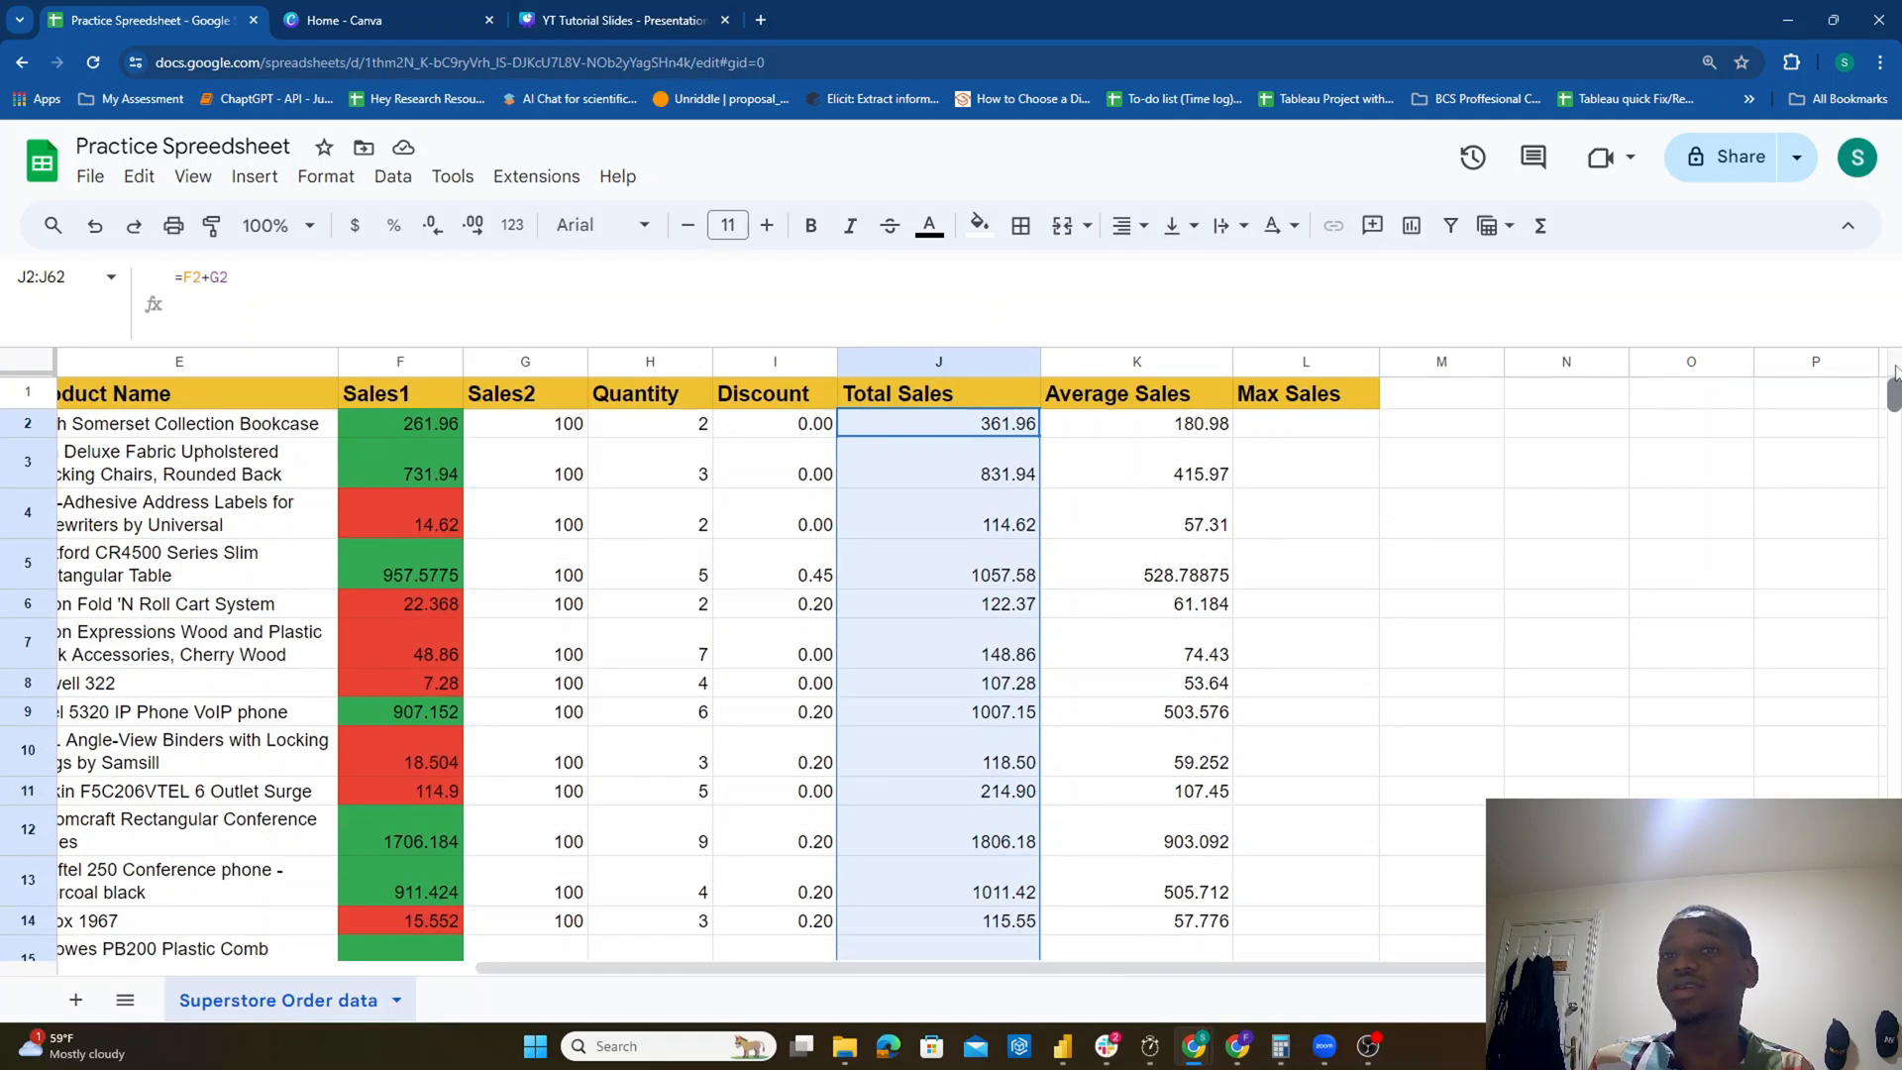
left_click(1210, 421)
left_click(408, 426)
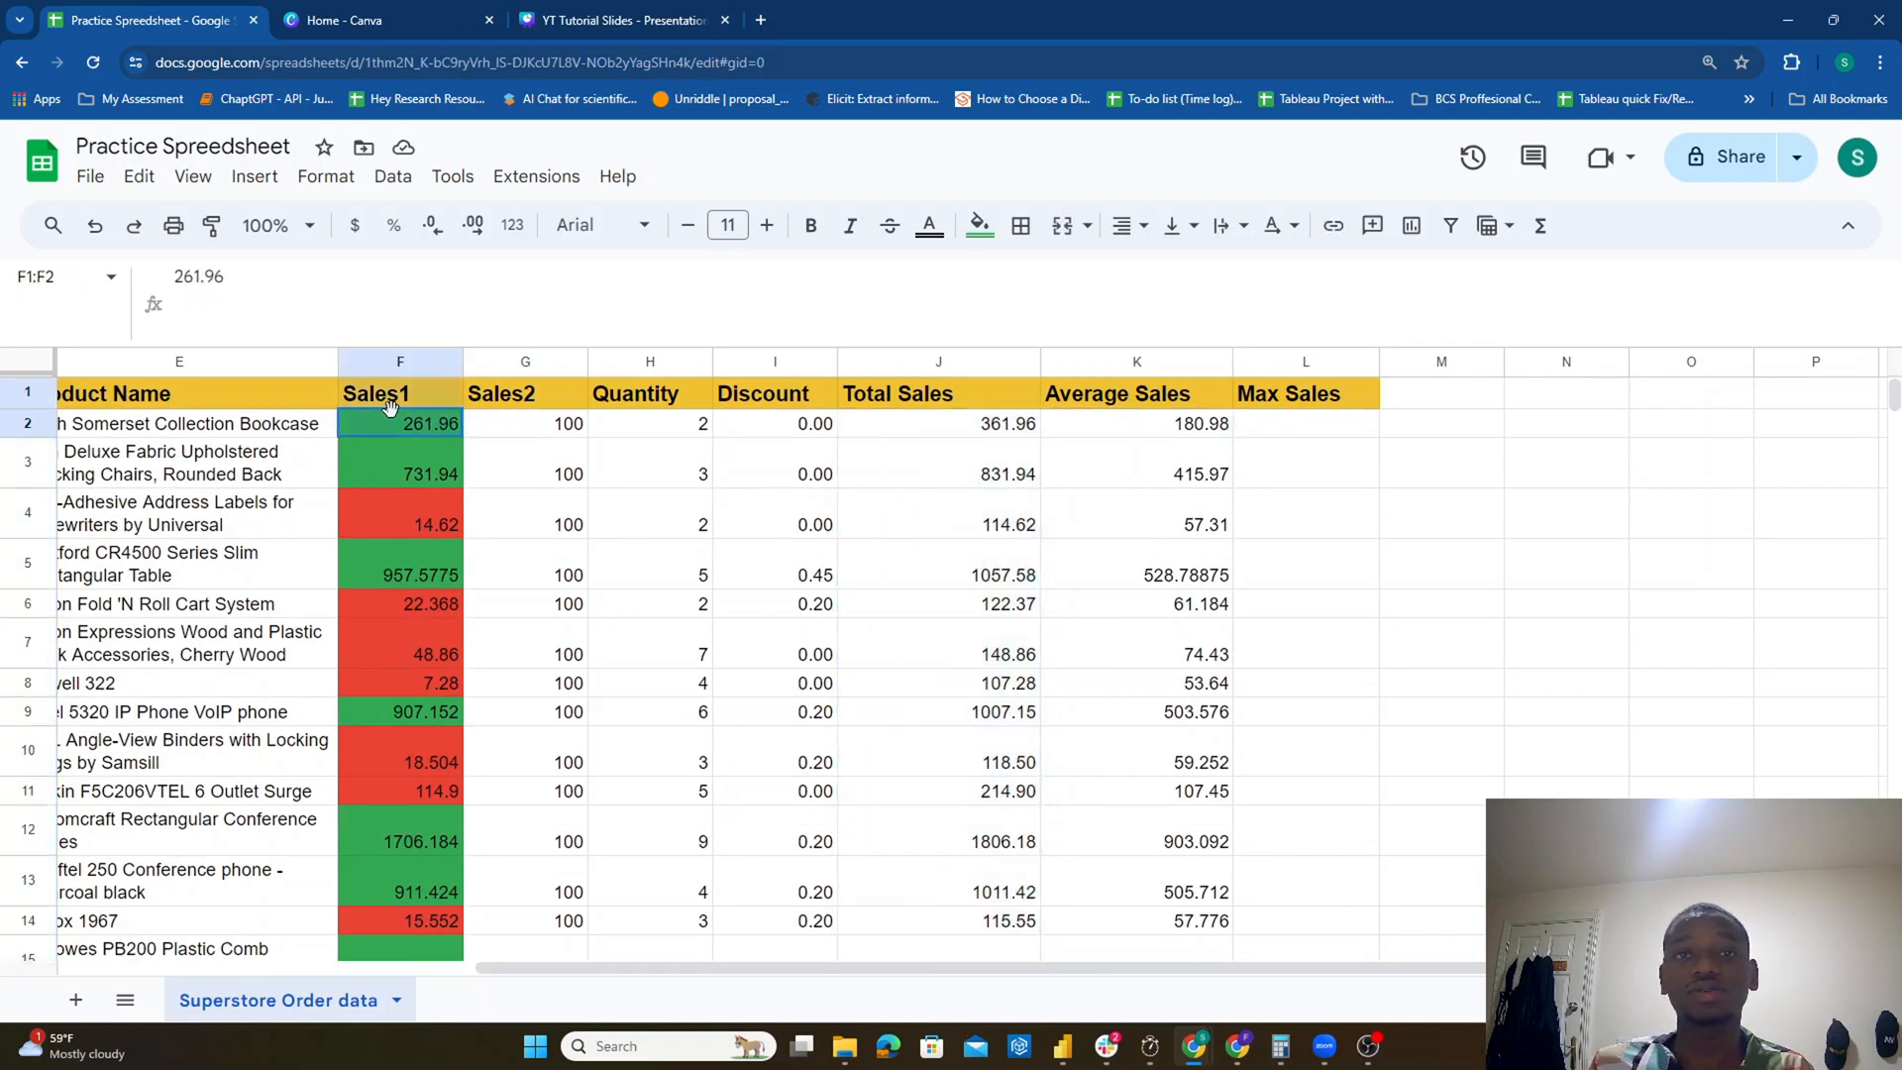
left_click_drag(465, 435, 528, 445)
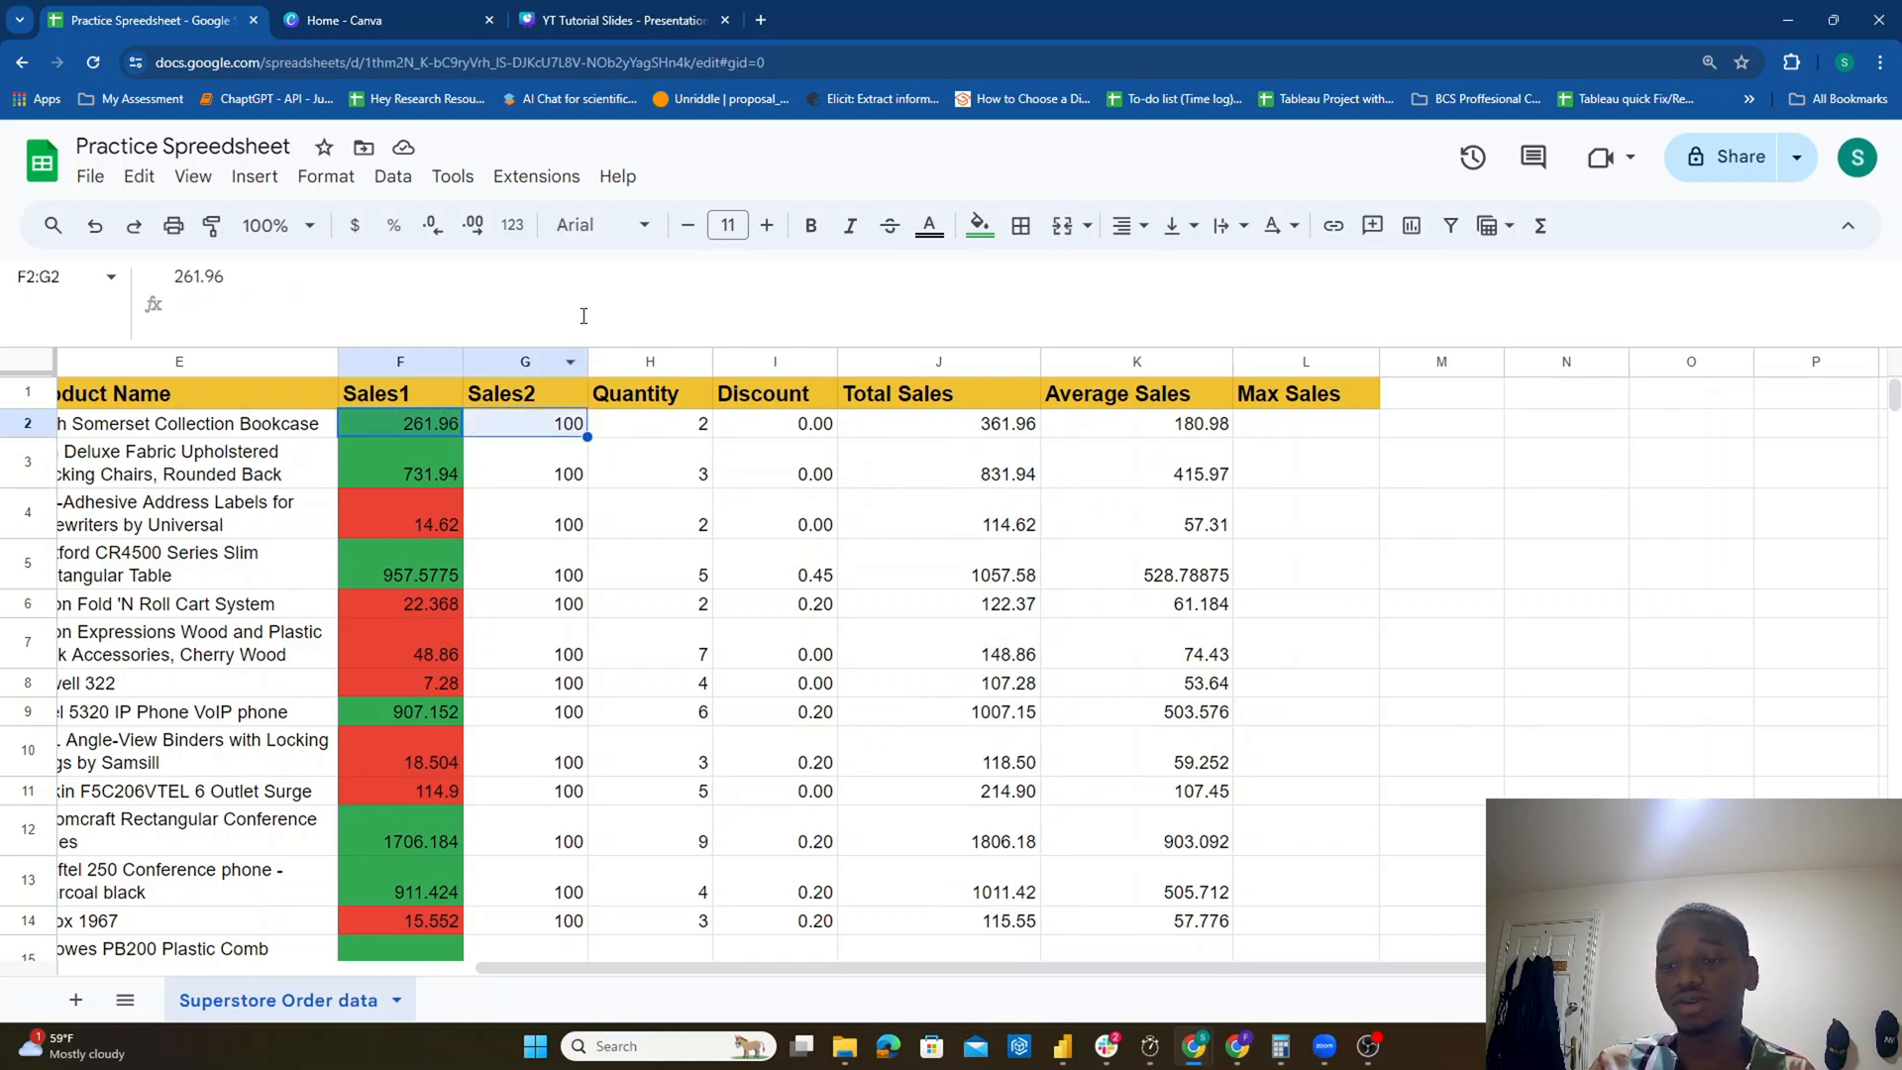
Step: Rename the Sales1 header in F1 as First sales
left_click(370, 401)
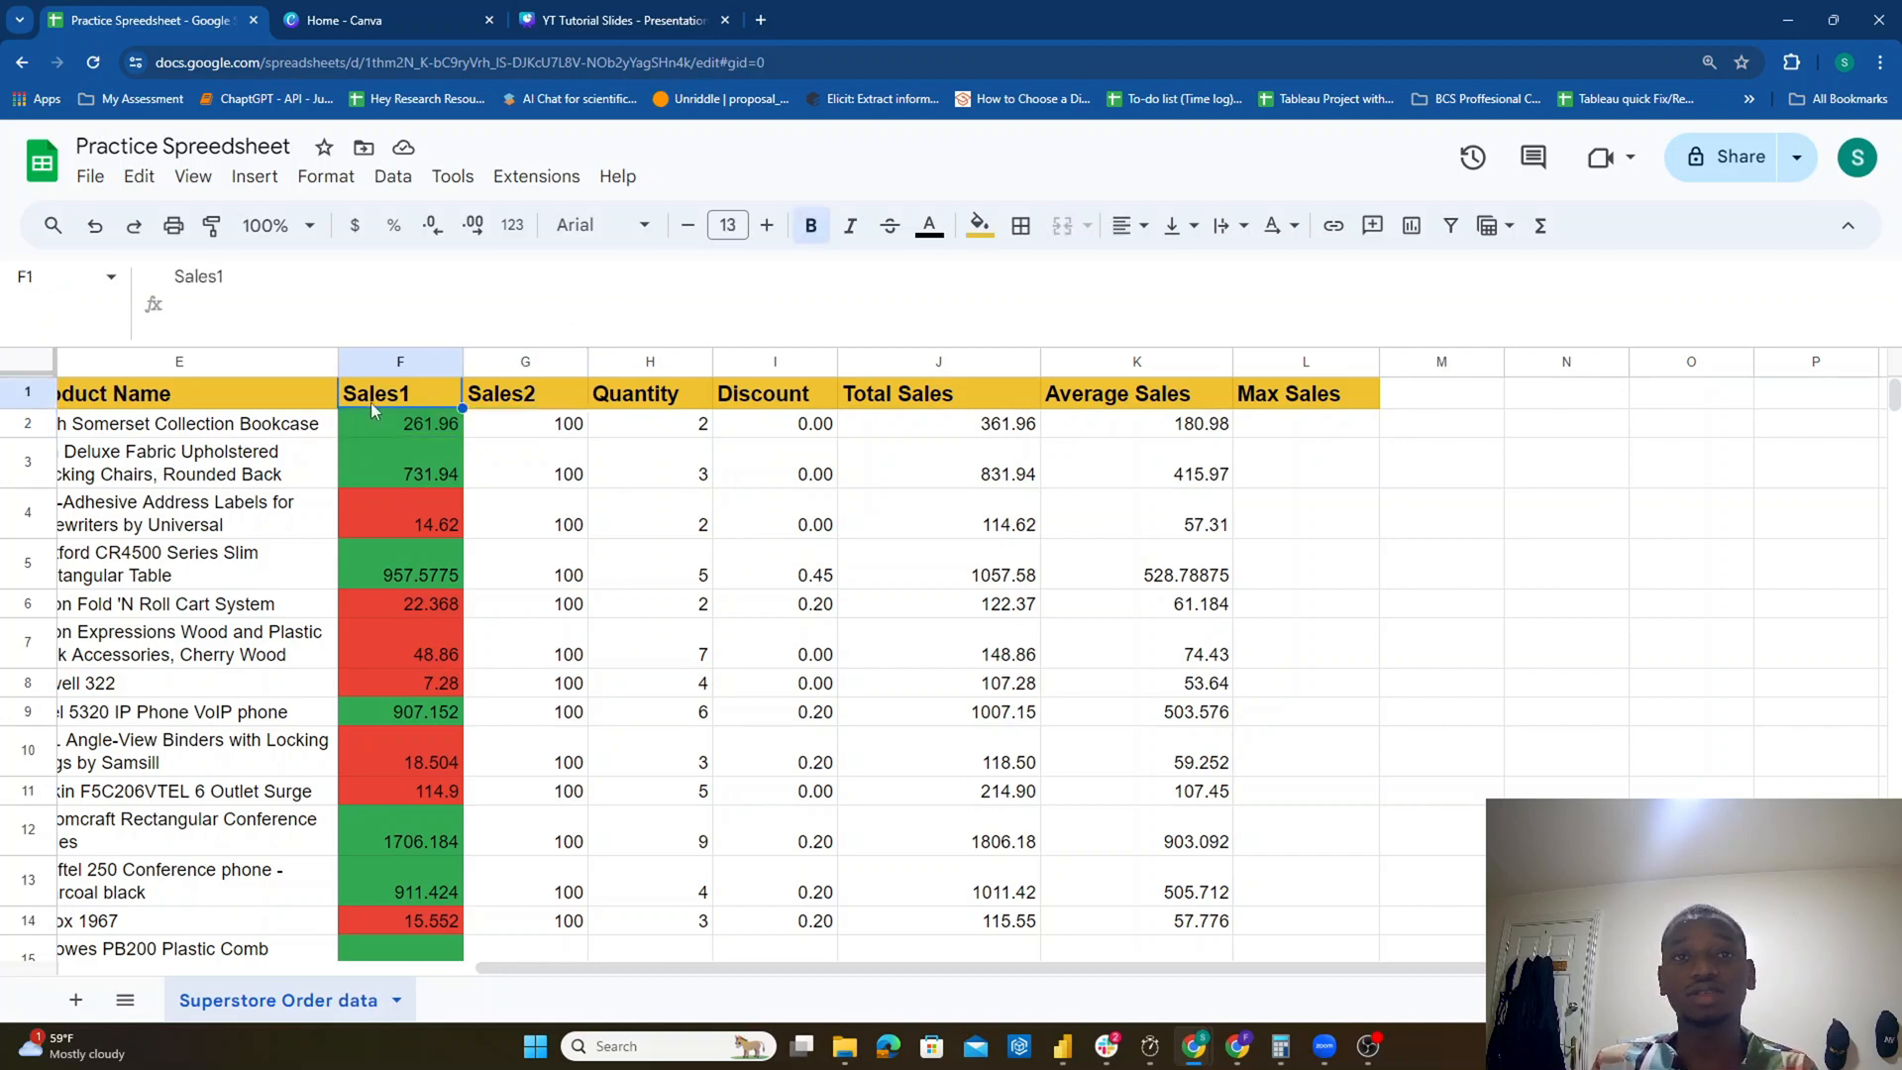
type("First")
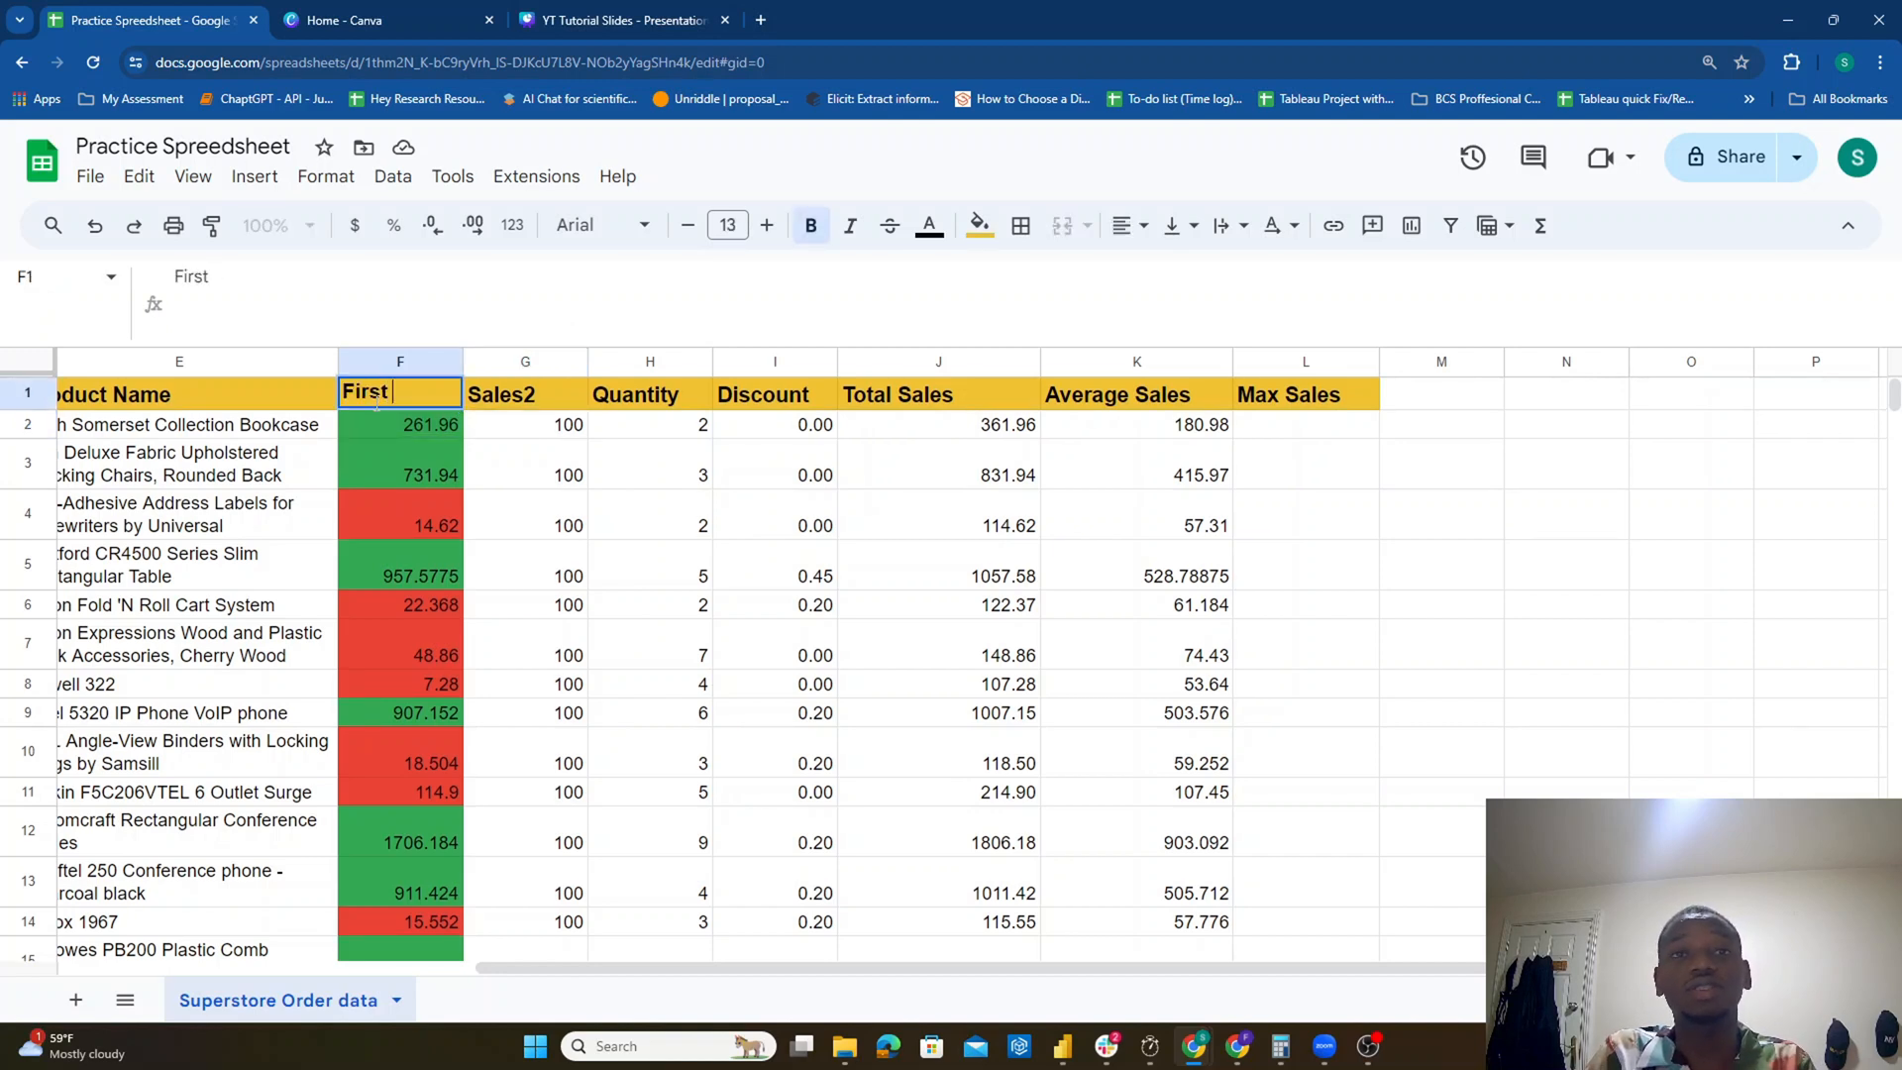
type(" sales")
key("Tab")
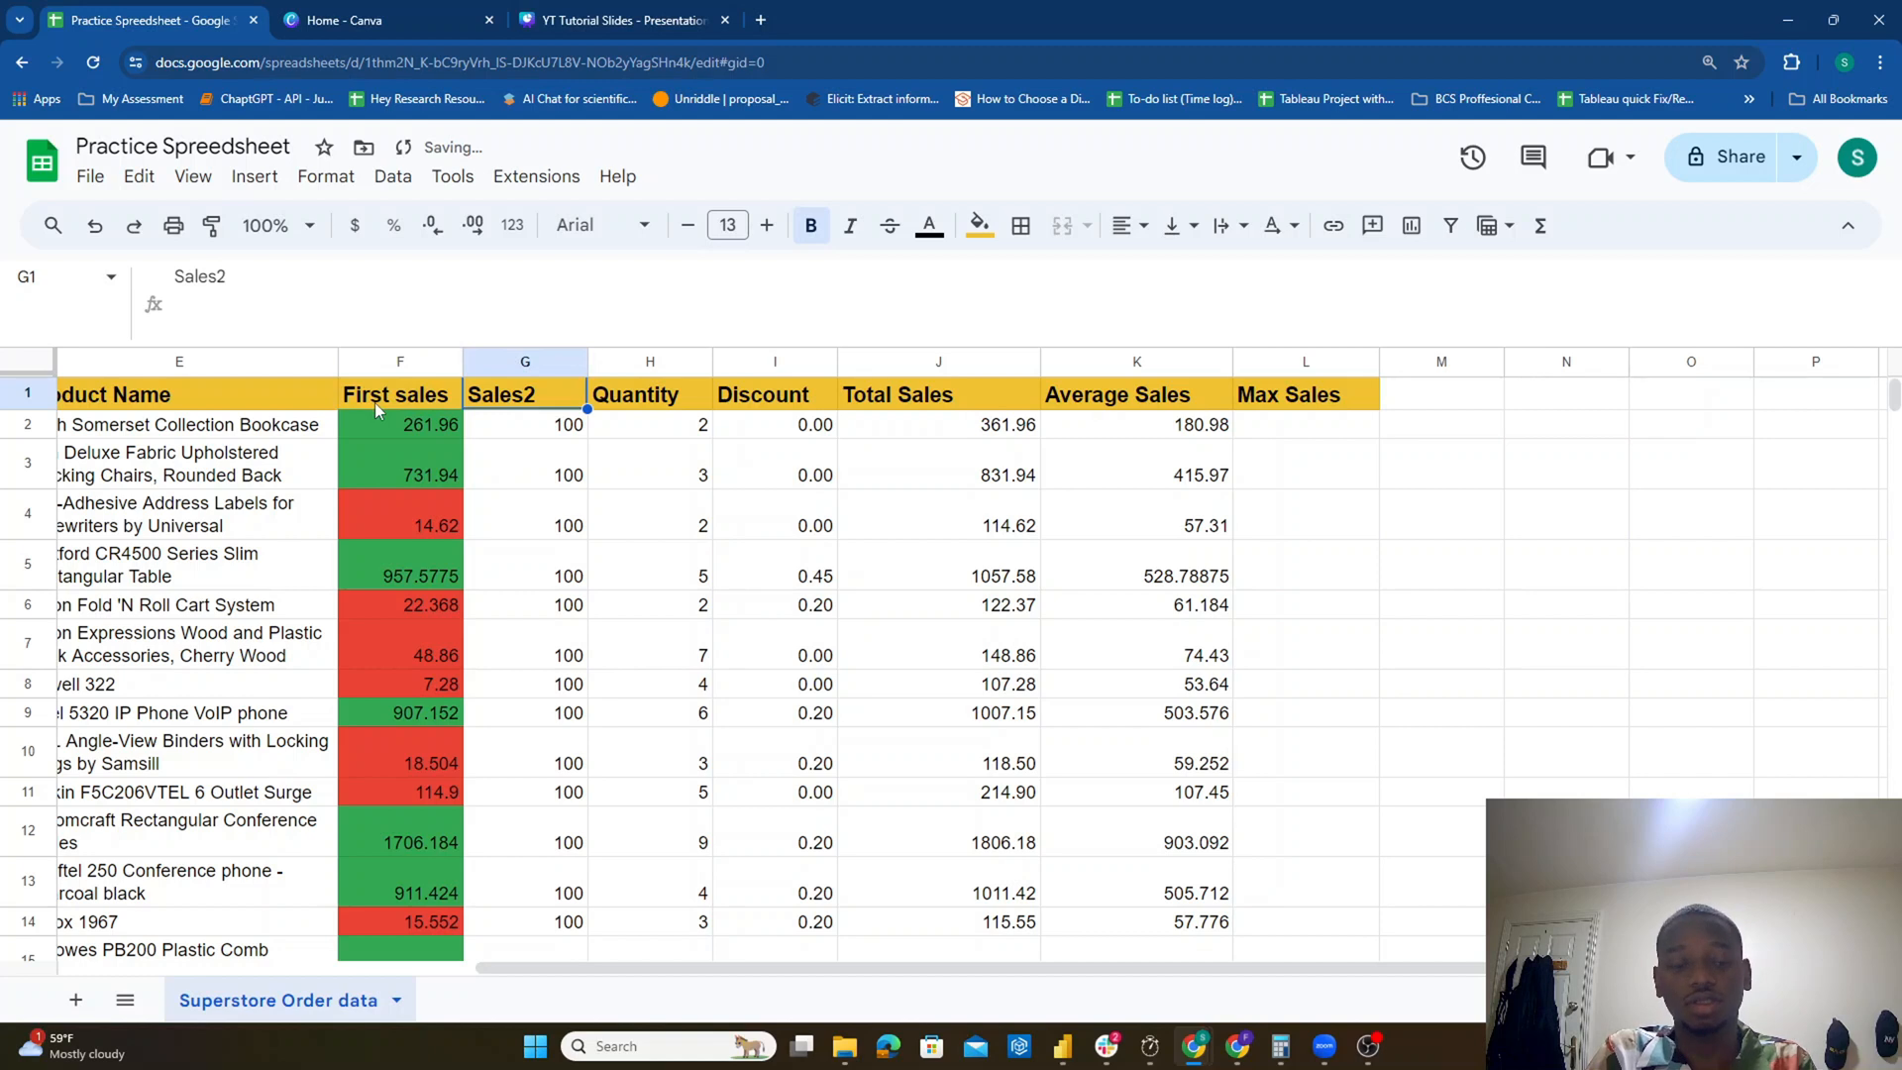
Step: Rename the Sales2 header in G1 as Second sales and widen column G to fit it
type("Second sales")
key("Tab")
left_click_drag(587, 363, 616, 363)
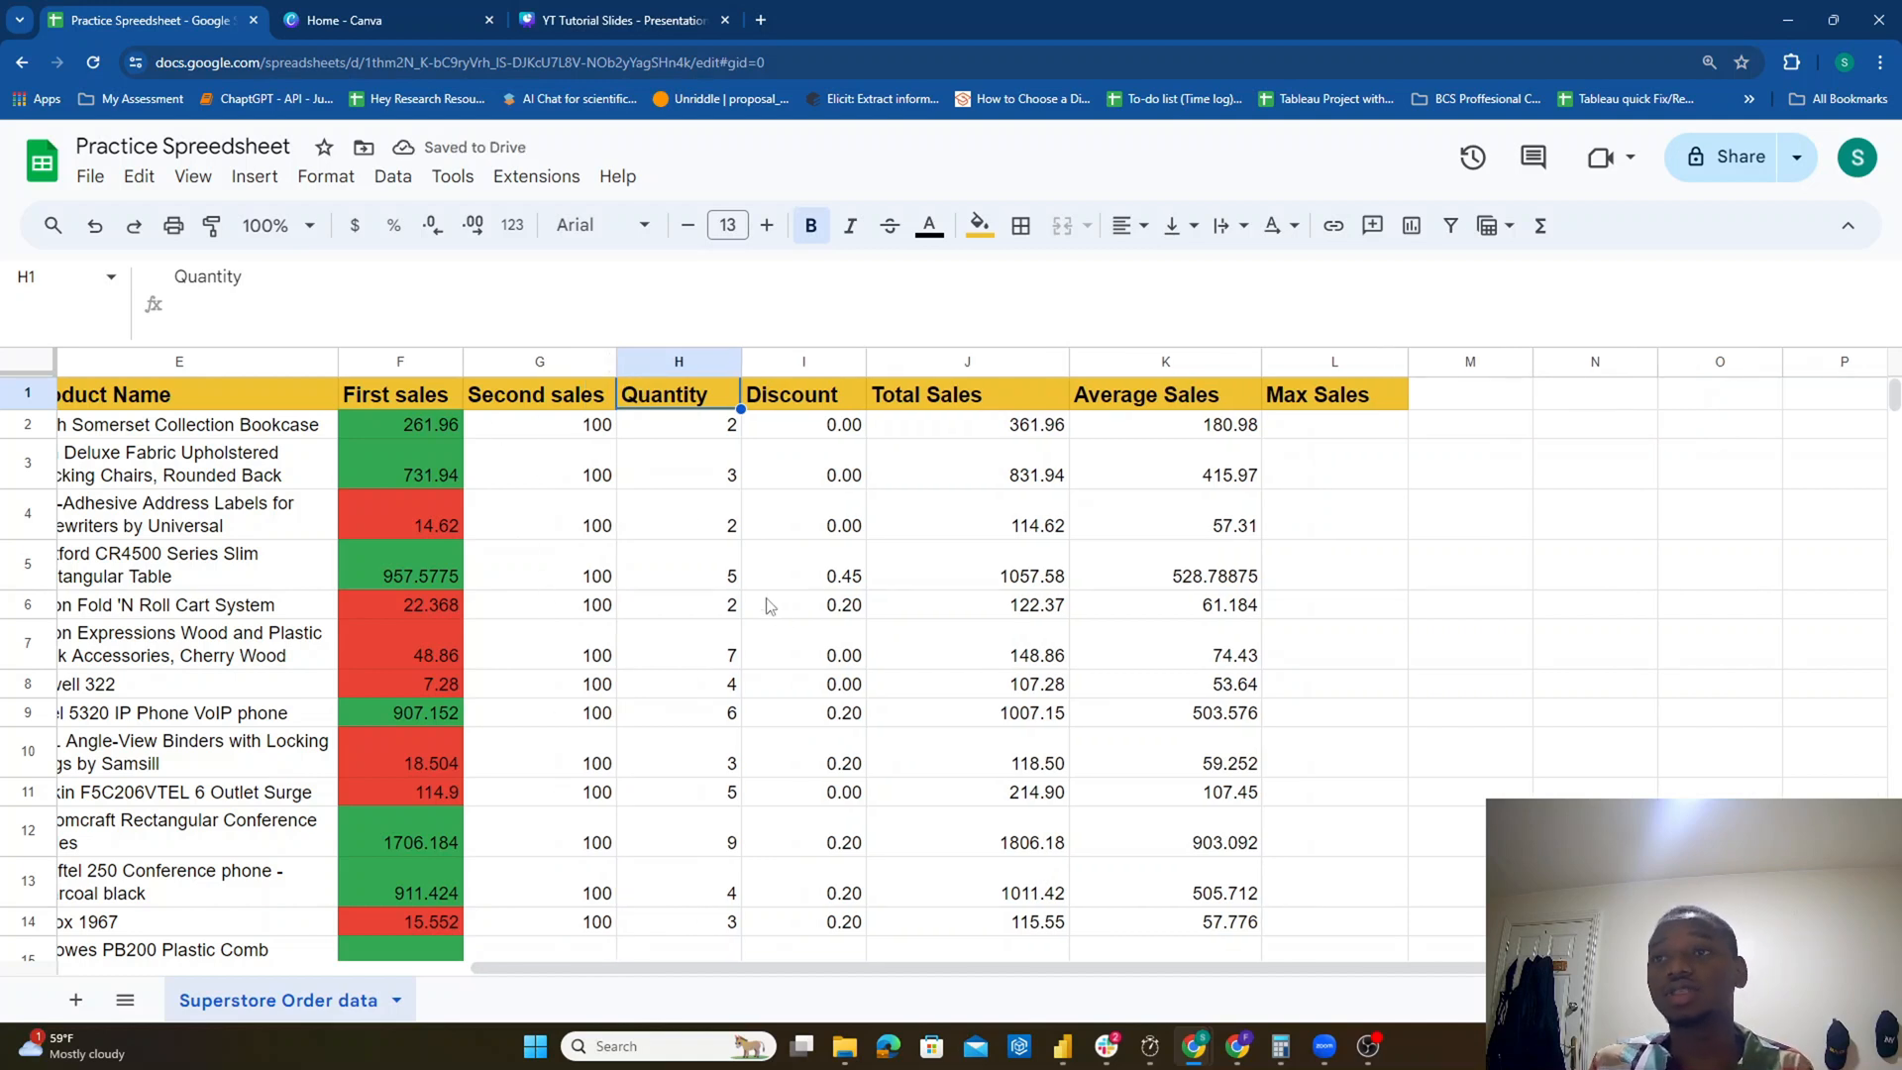
Step: Calculate the larger of the two sales values for row 2 in L2 with =MAX(F2:G2)
left_click(1305, 425)
type("=")
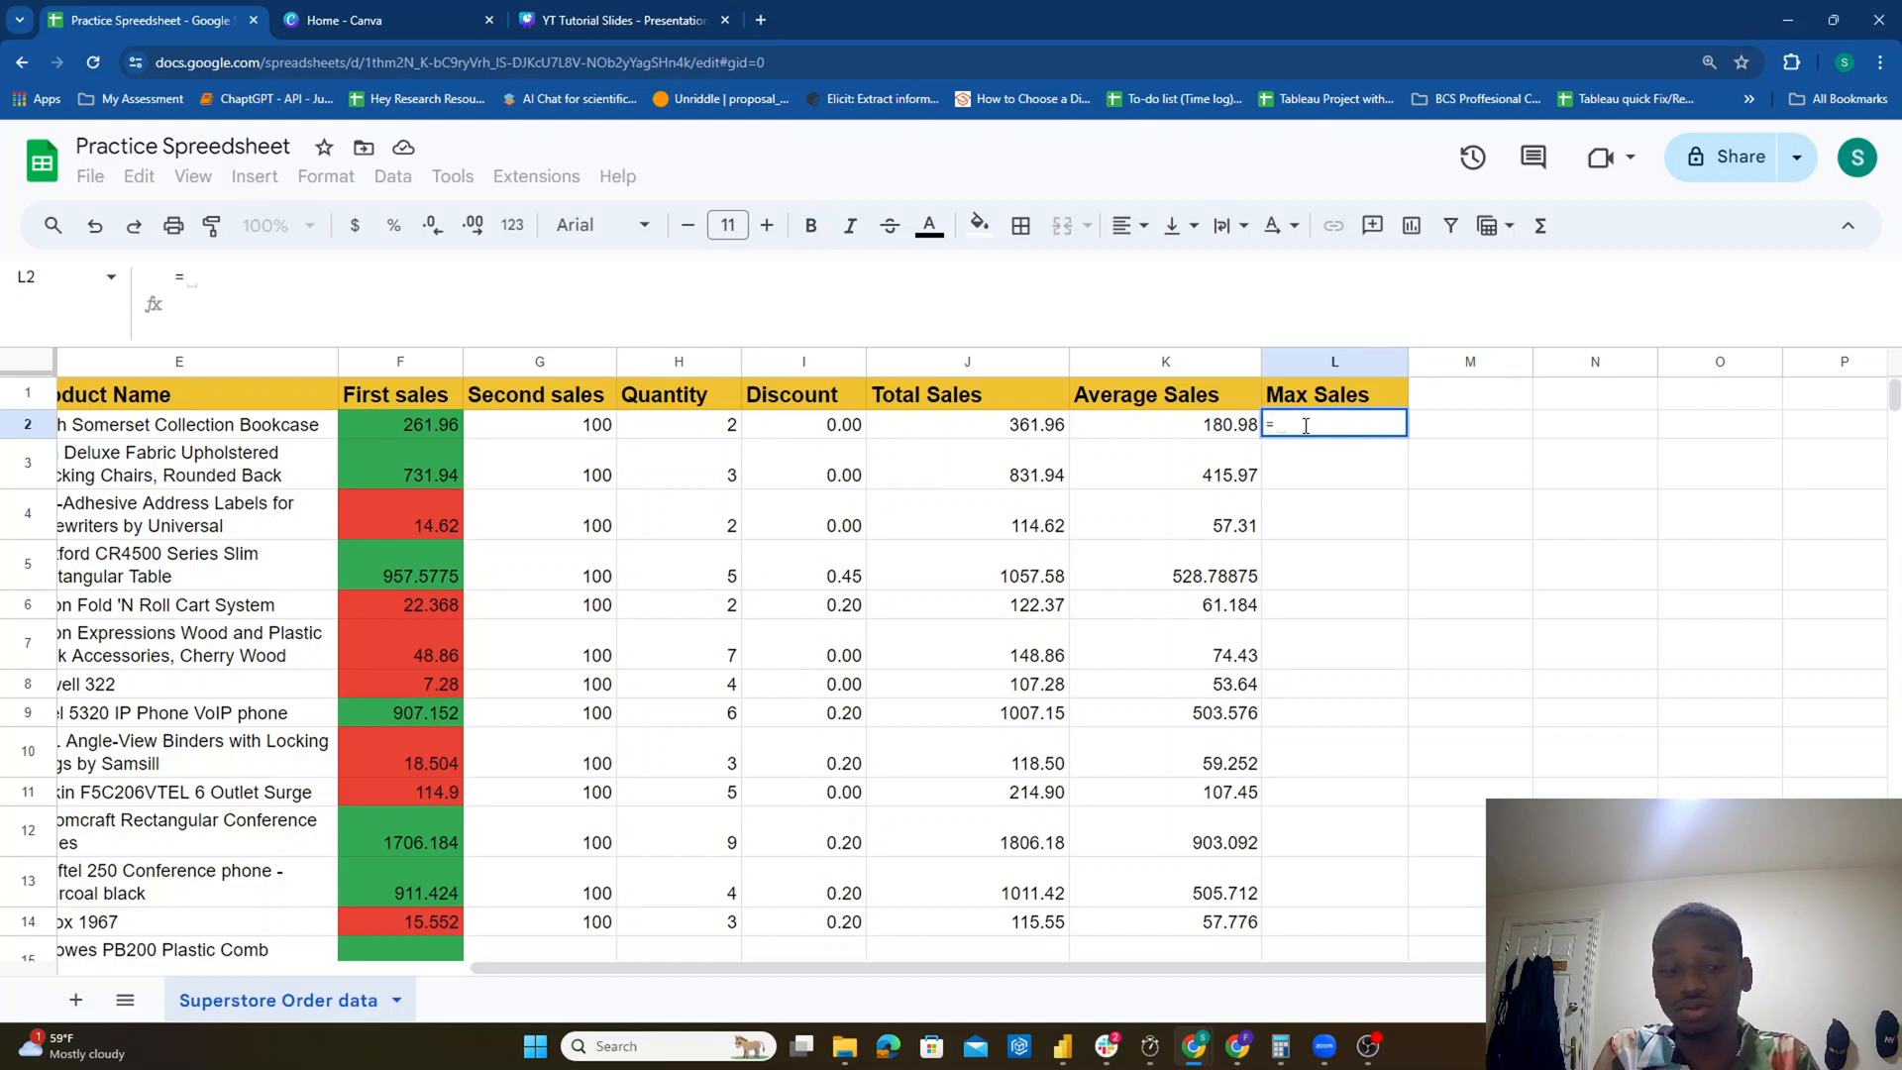
type("MAX")
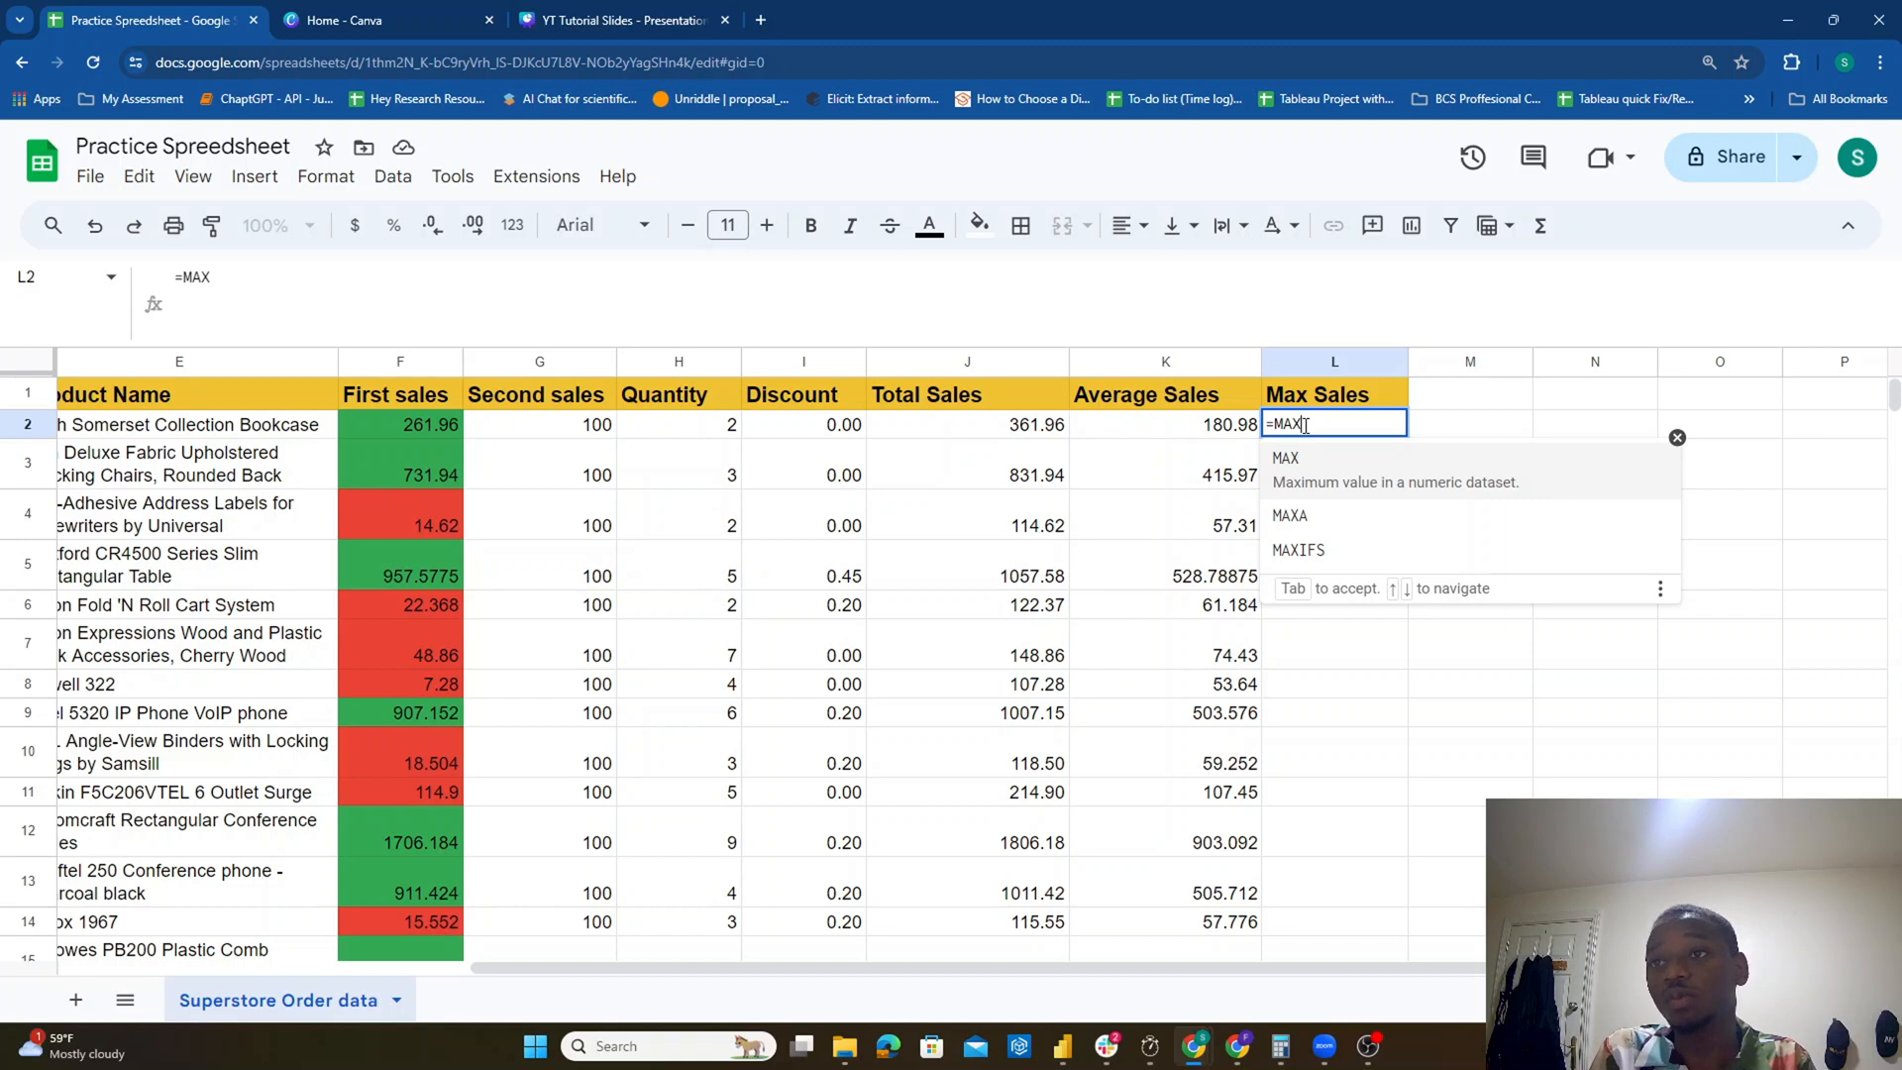
type("(")
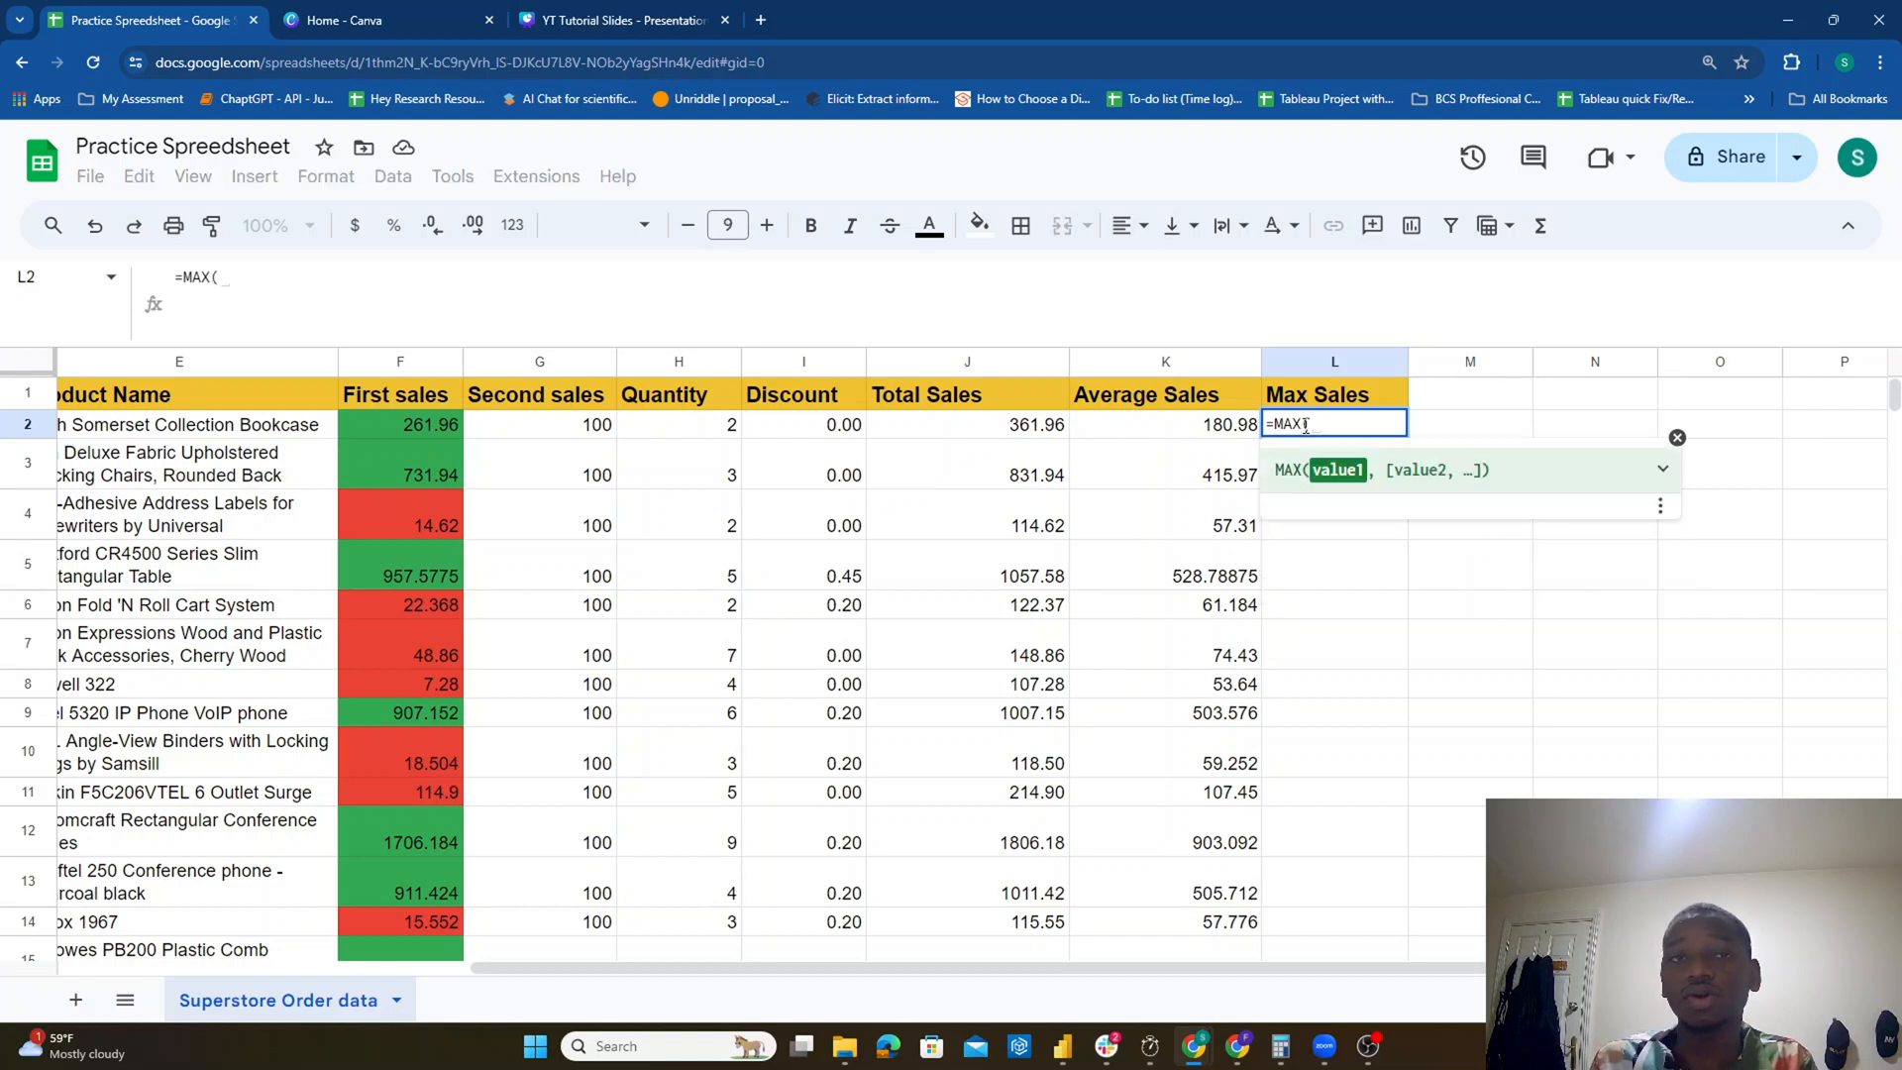
left_click(420, 430)
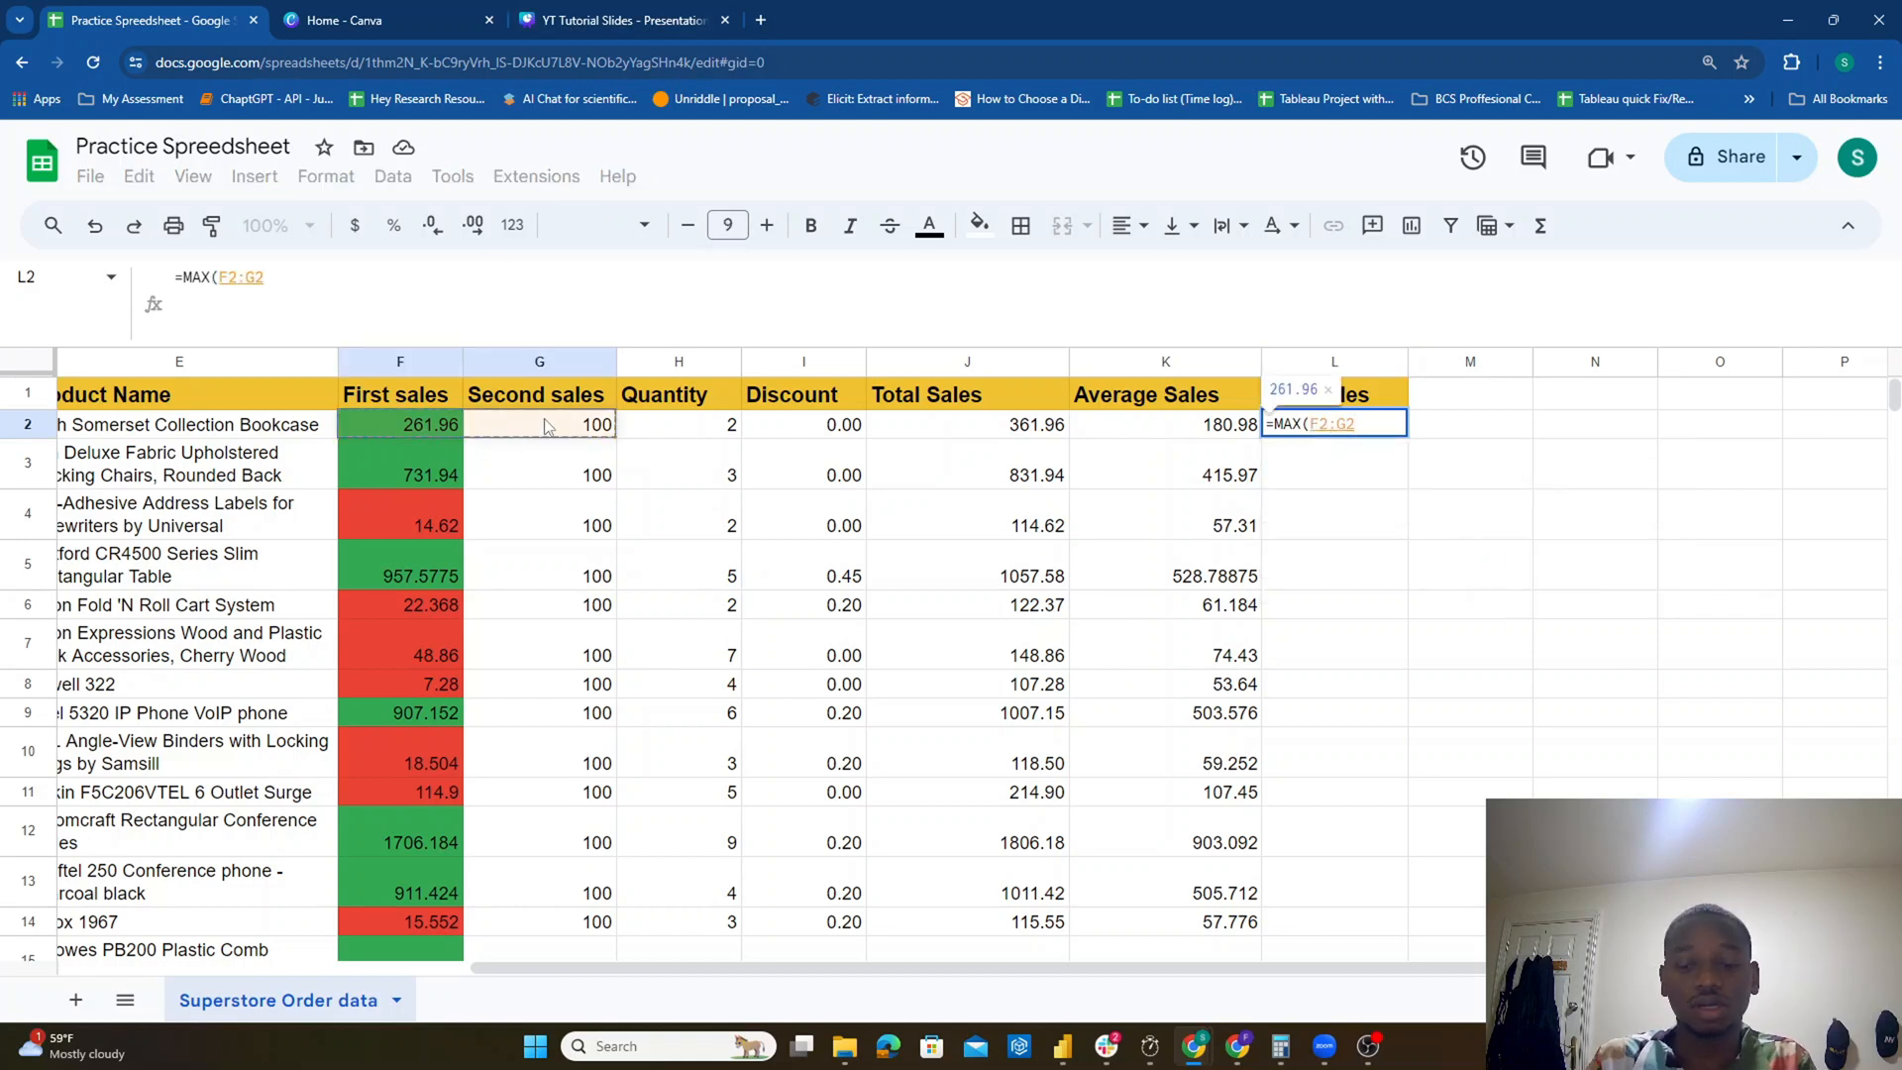
type(")")
key("Return")
key("Up")
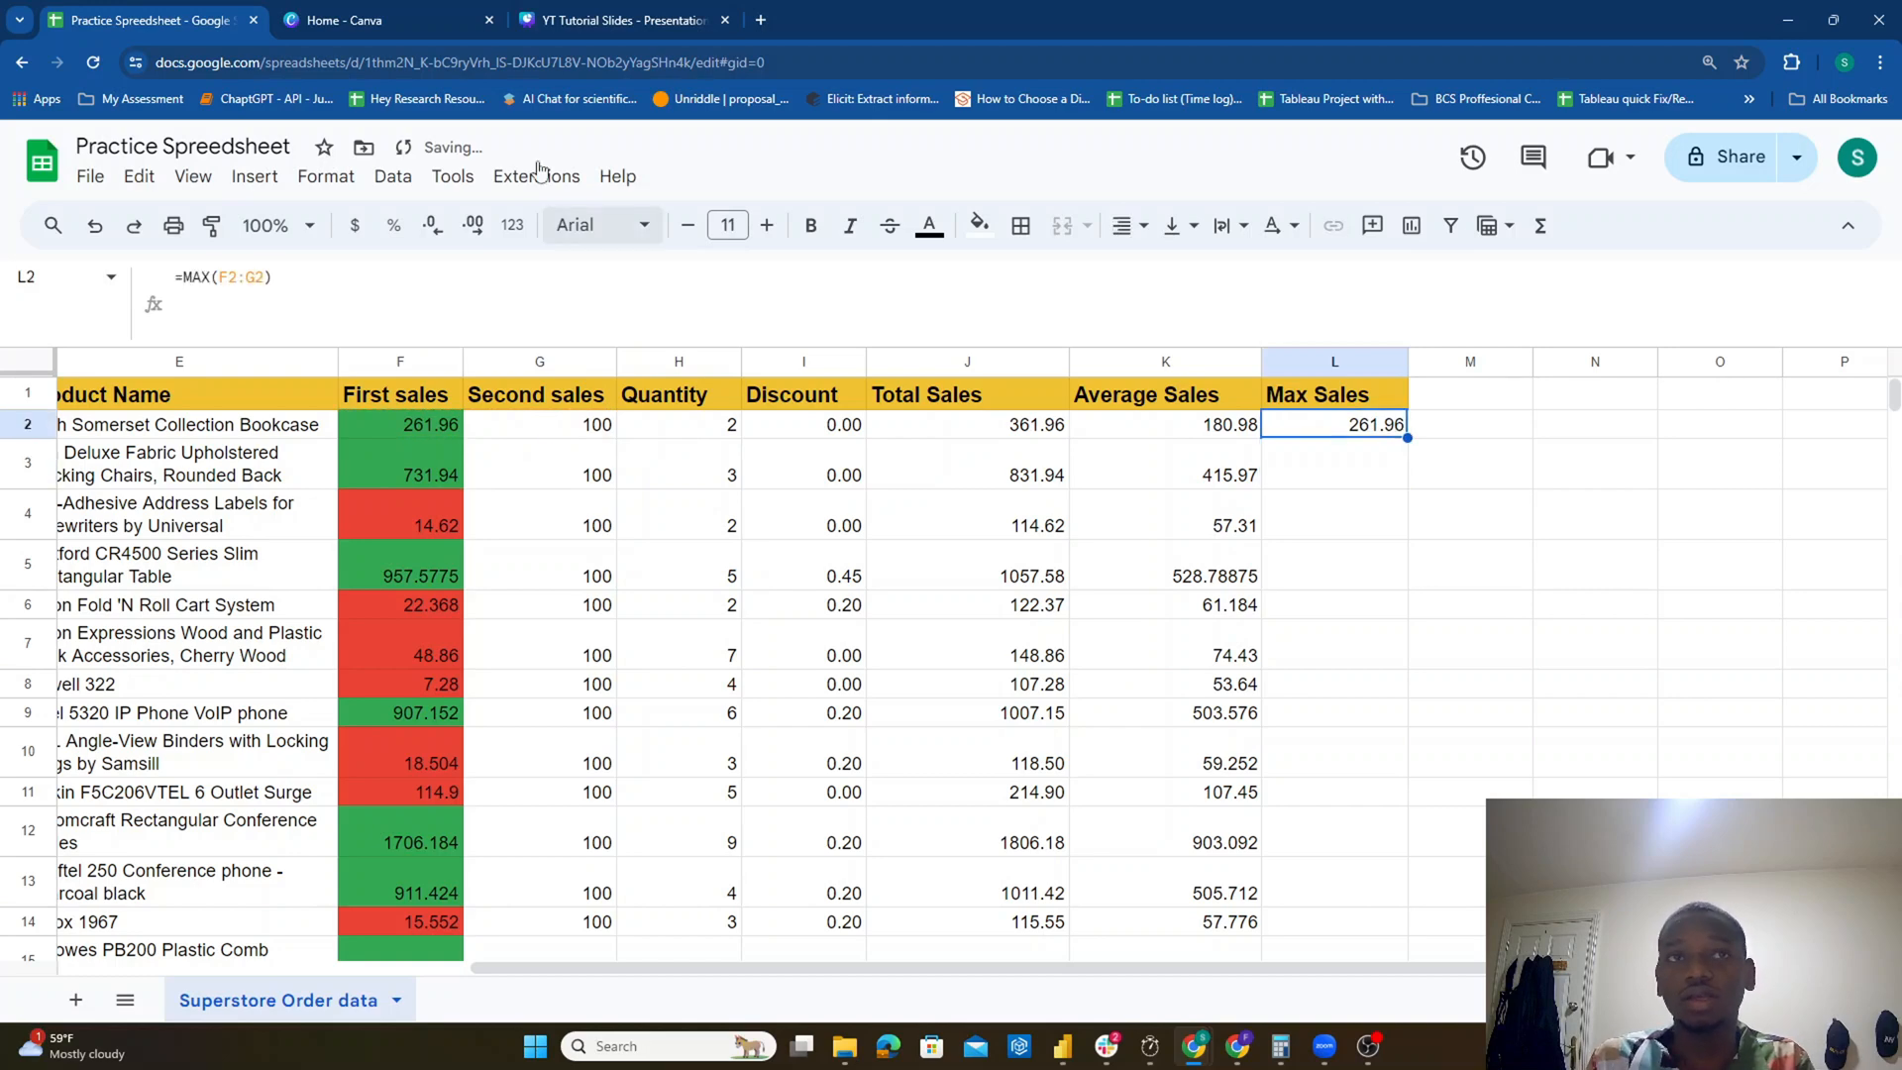
Step: Fill the MAX function from L2 down the Max Sales column to row 62
left_click_drag(1407, 437, 1371, 775)
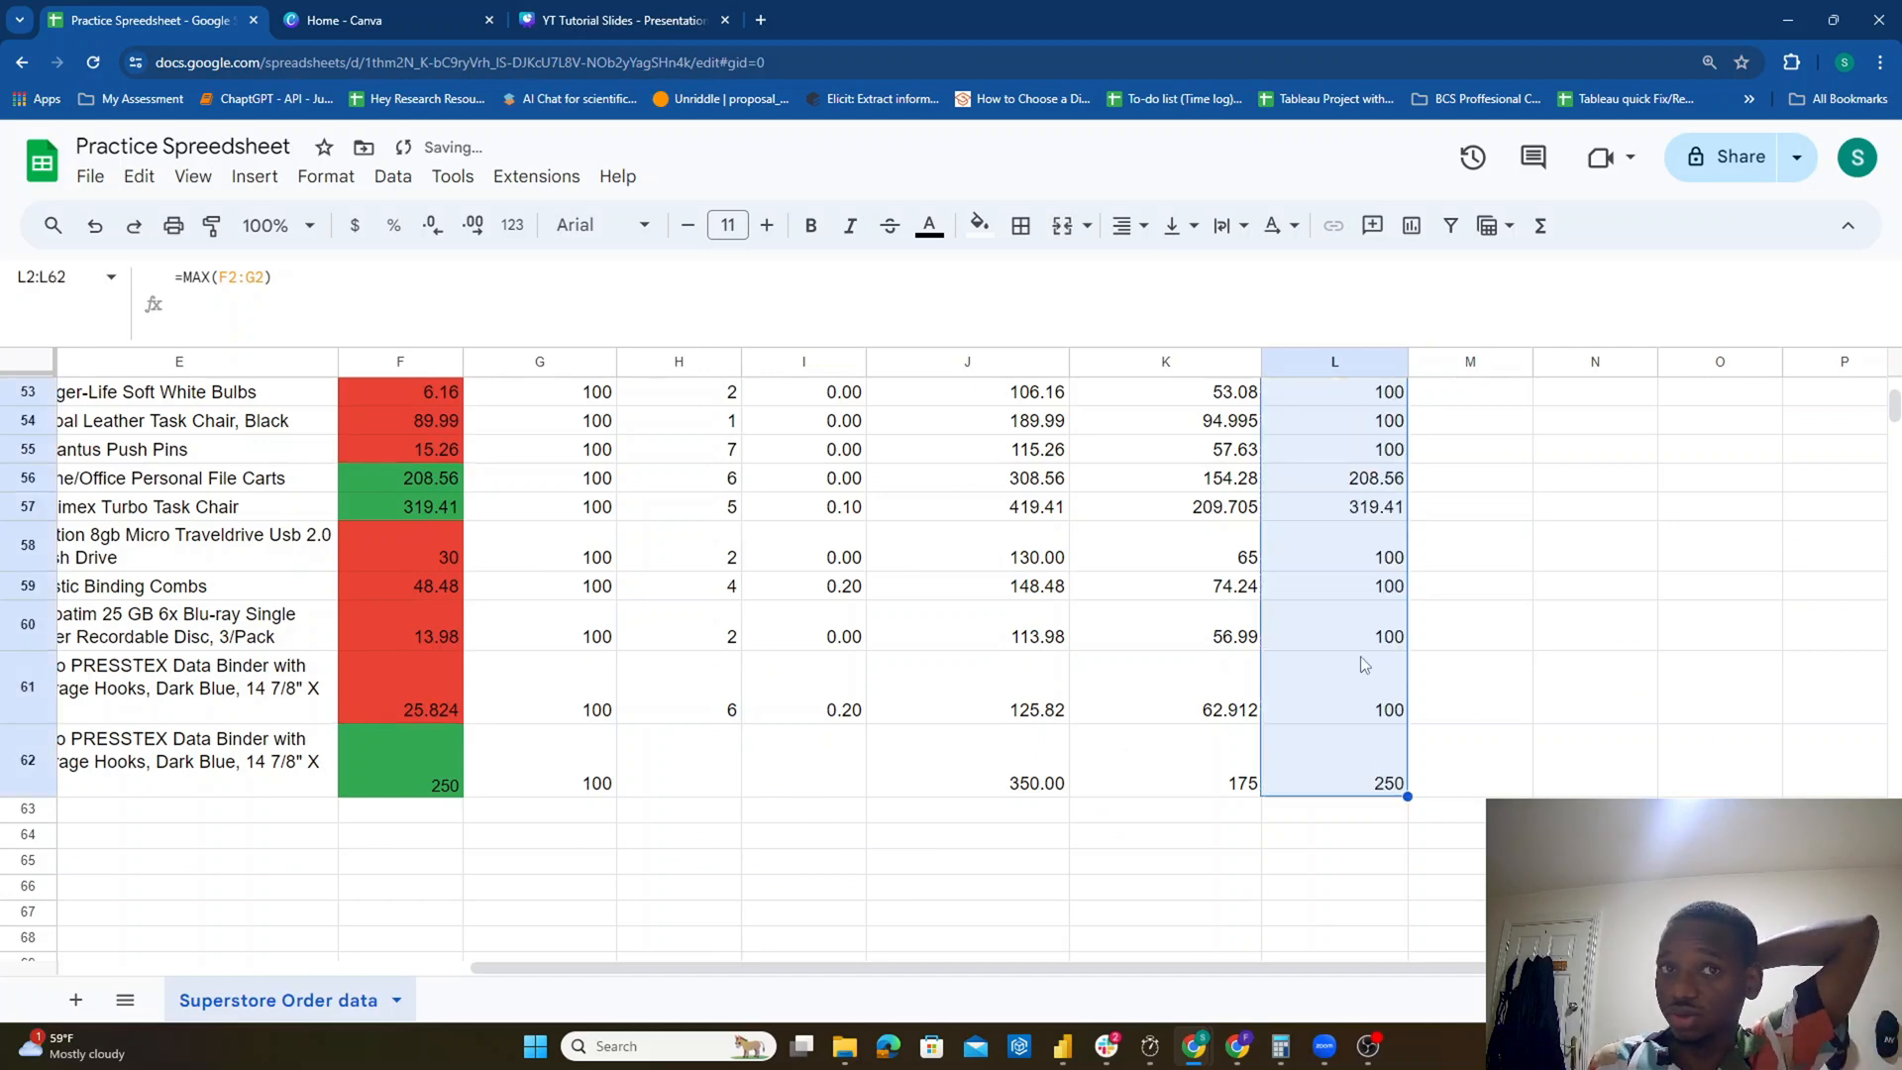
scroll(1358, 669, "up", 5)
scroll(1367, 656, "up", 9)
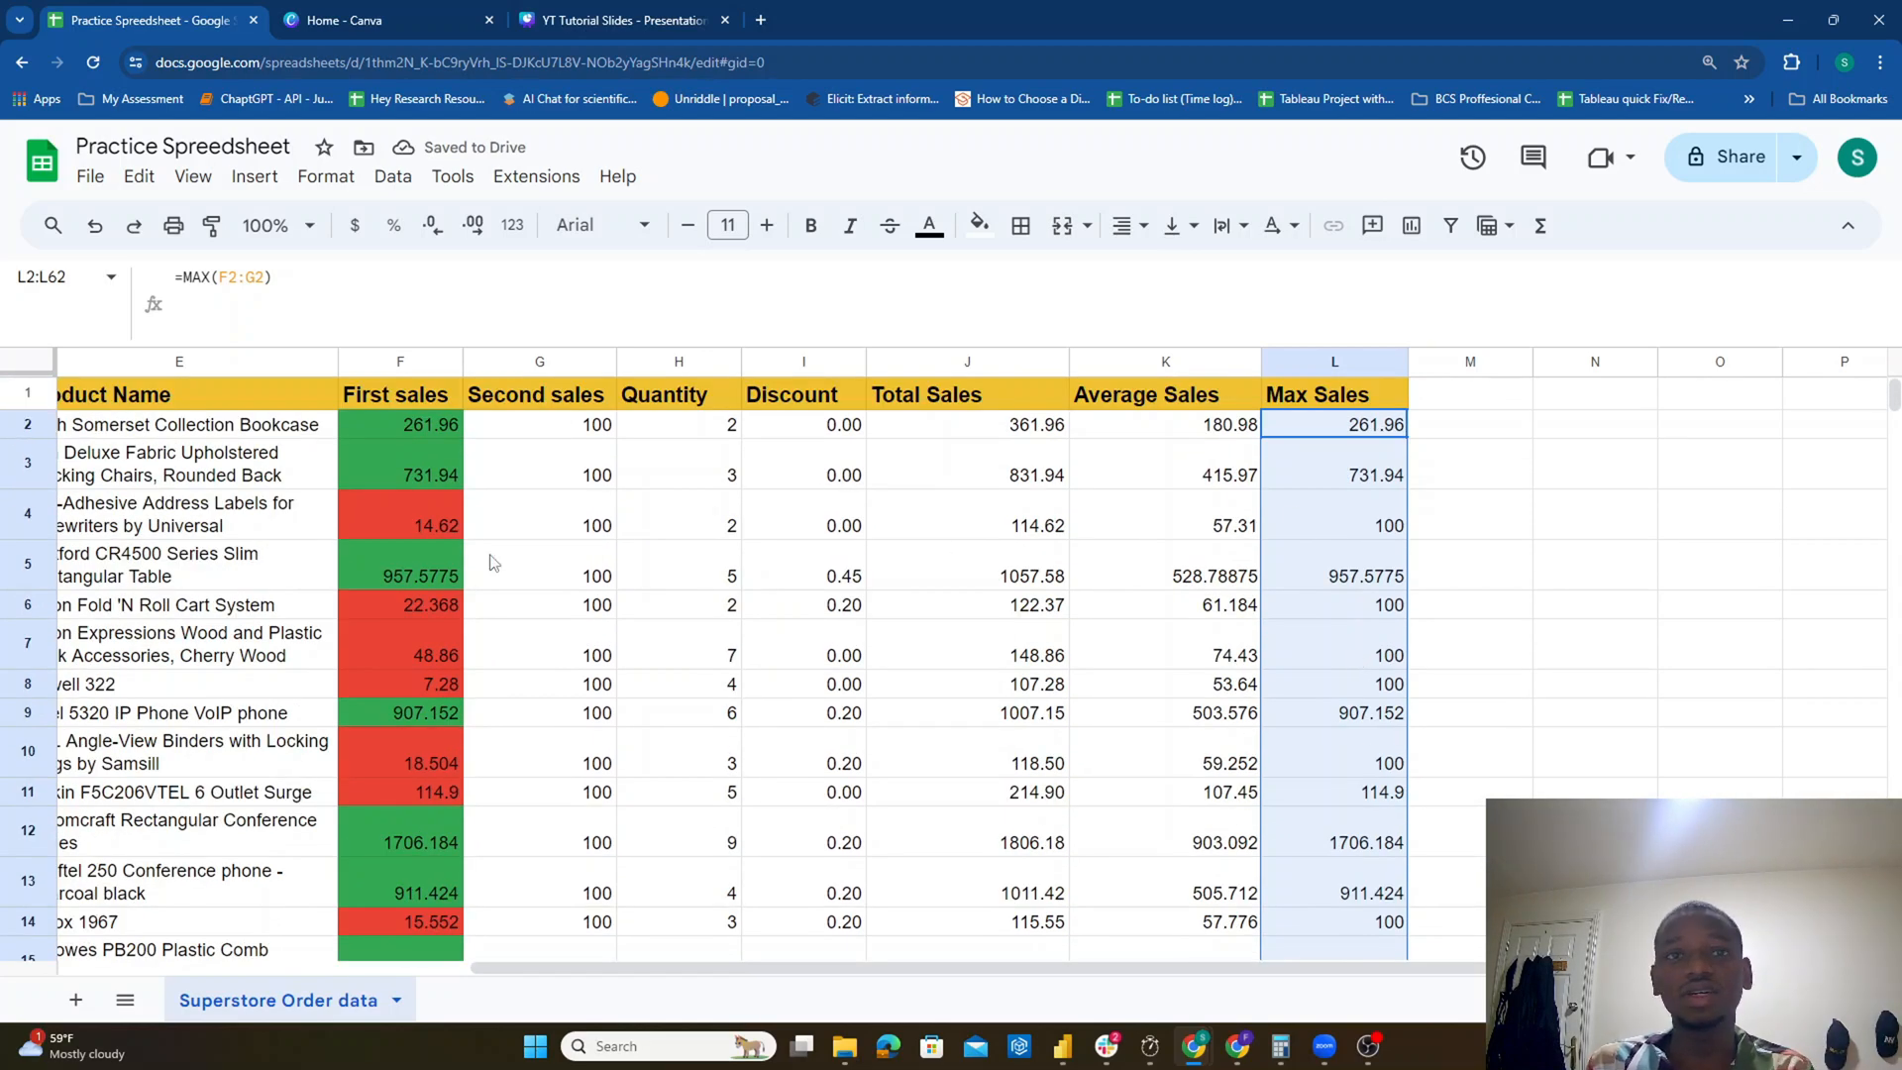
Step: Compare the First sales and Second sales values in the upper rows with the Max Sales results
left_click(418, 433)
left_click_drag(418, 431, 568, 524)
left_click_drag(453, 571, 552, 610)
left_click_drag(456, 649, 542, 649)
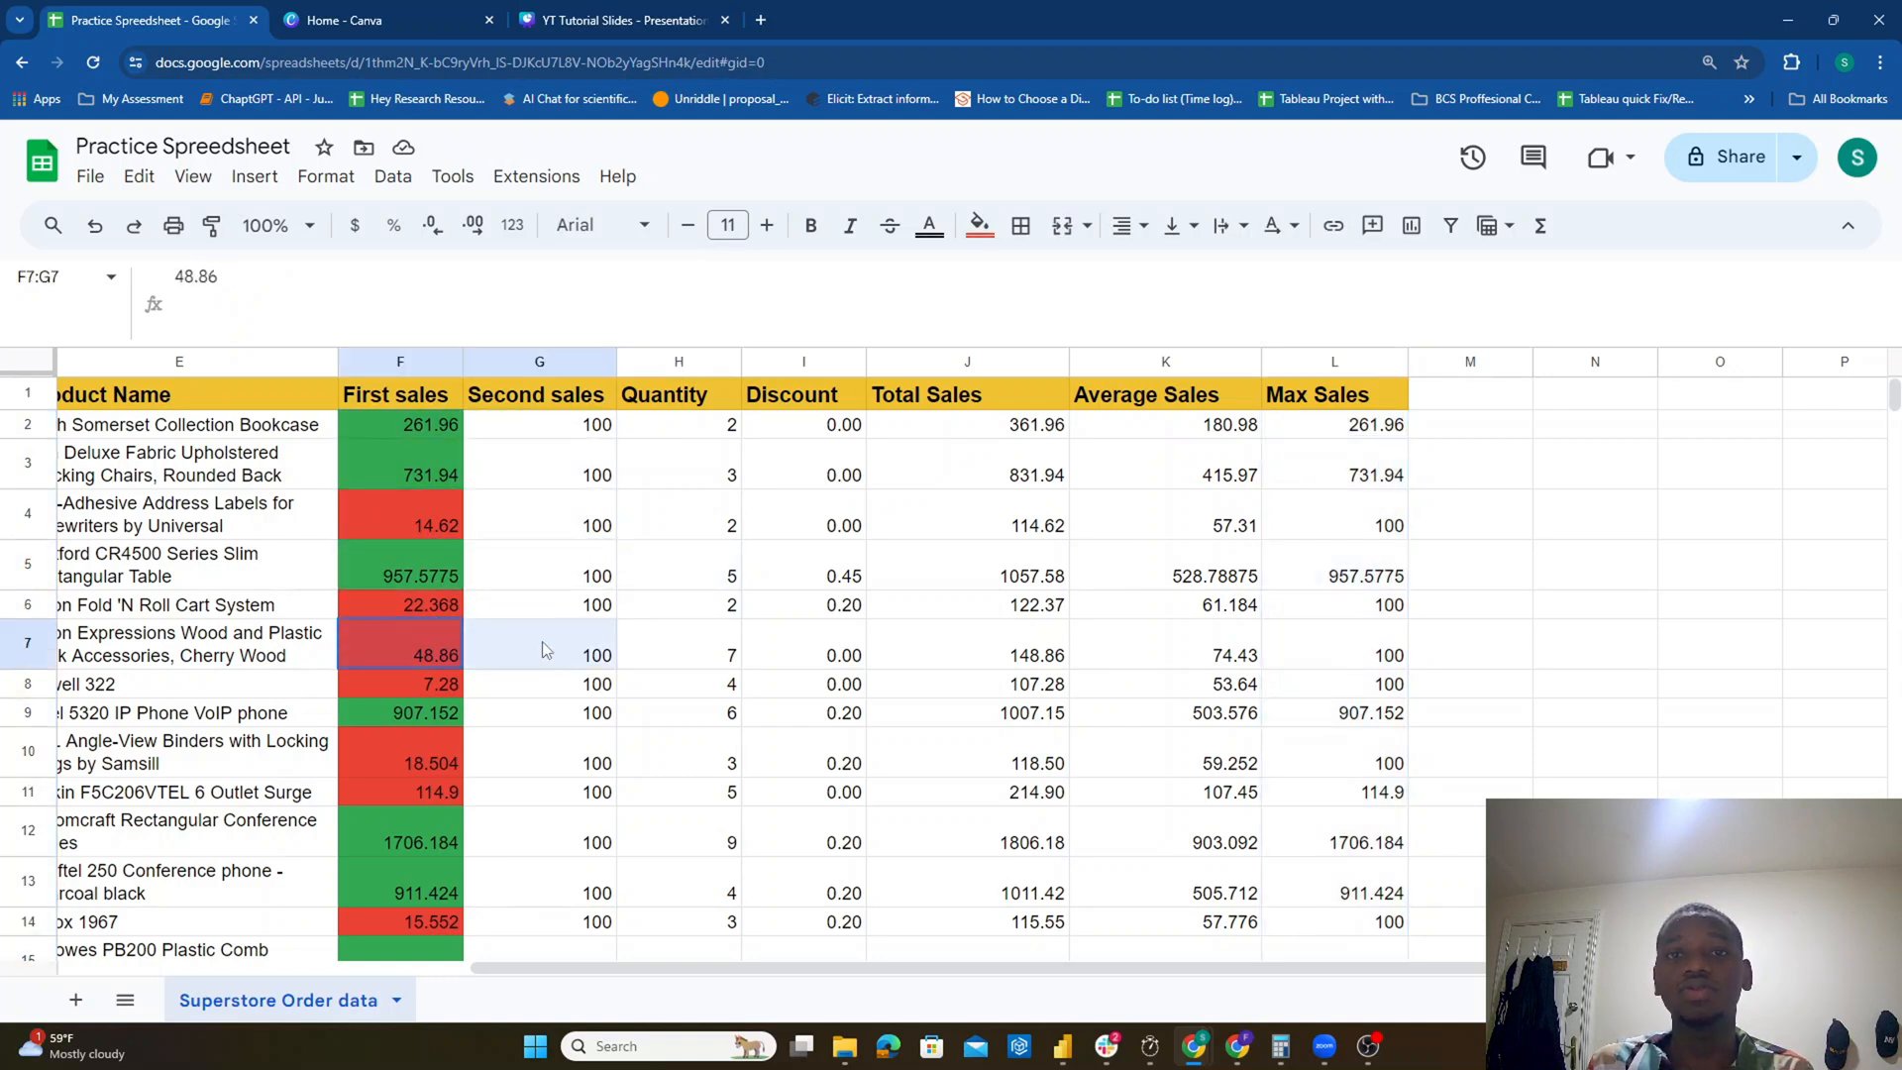
left_click(1376, 429)
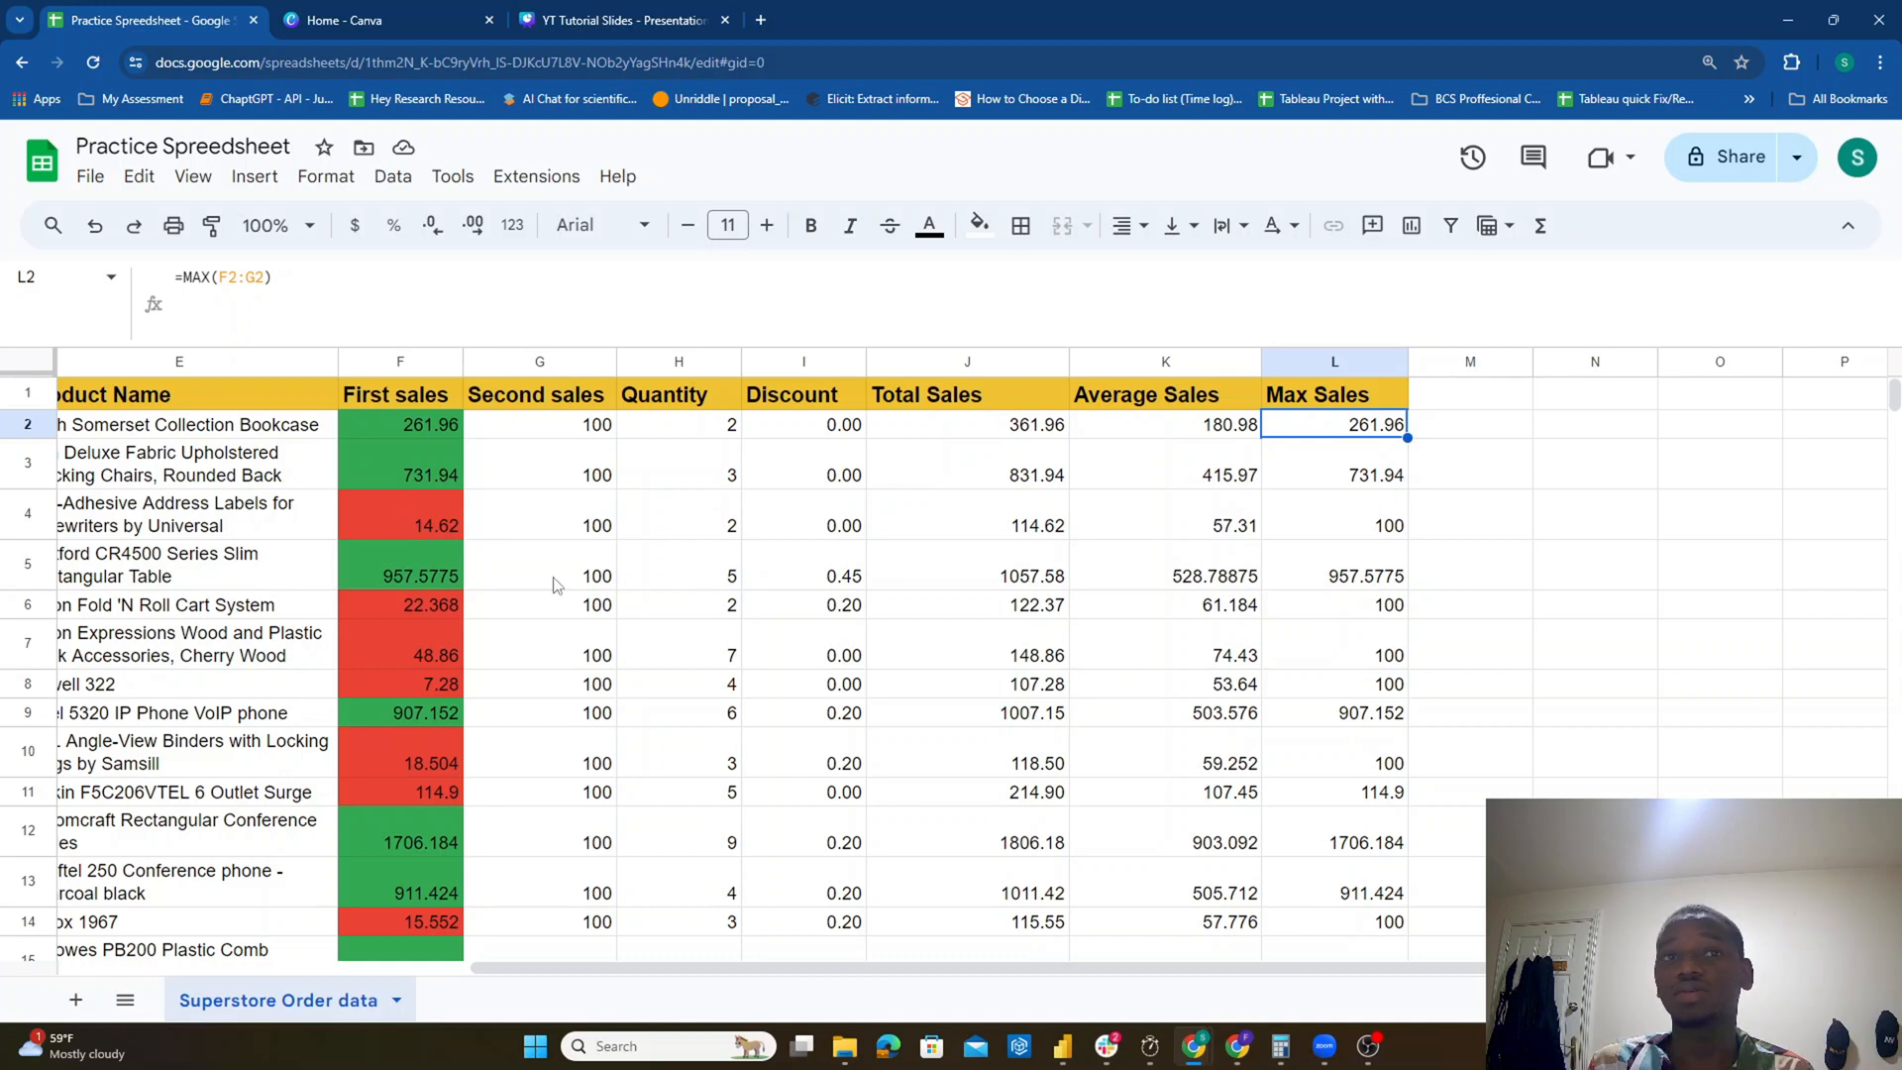
left_click(409, 485)
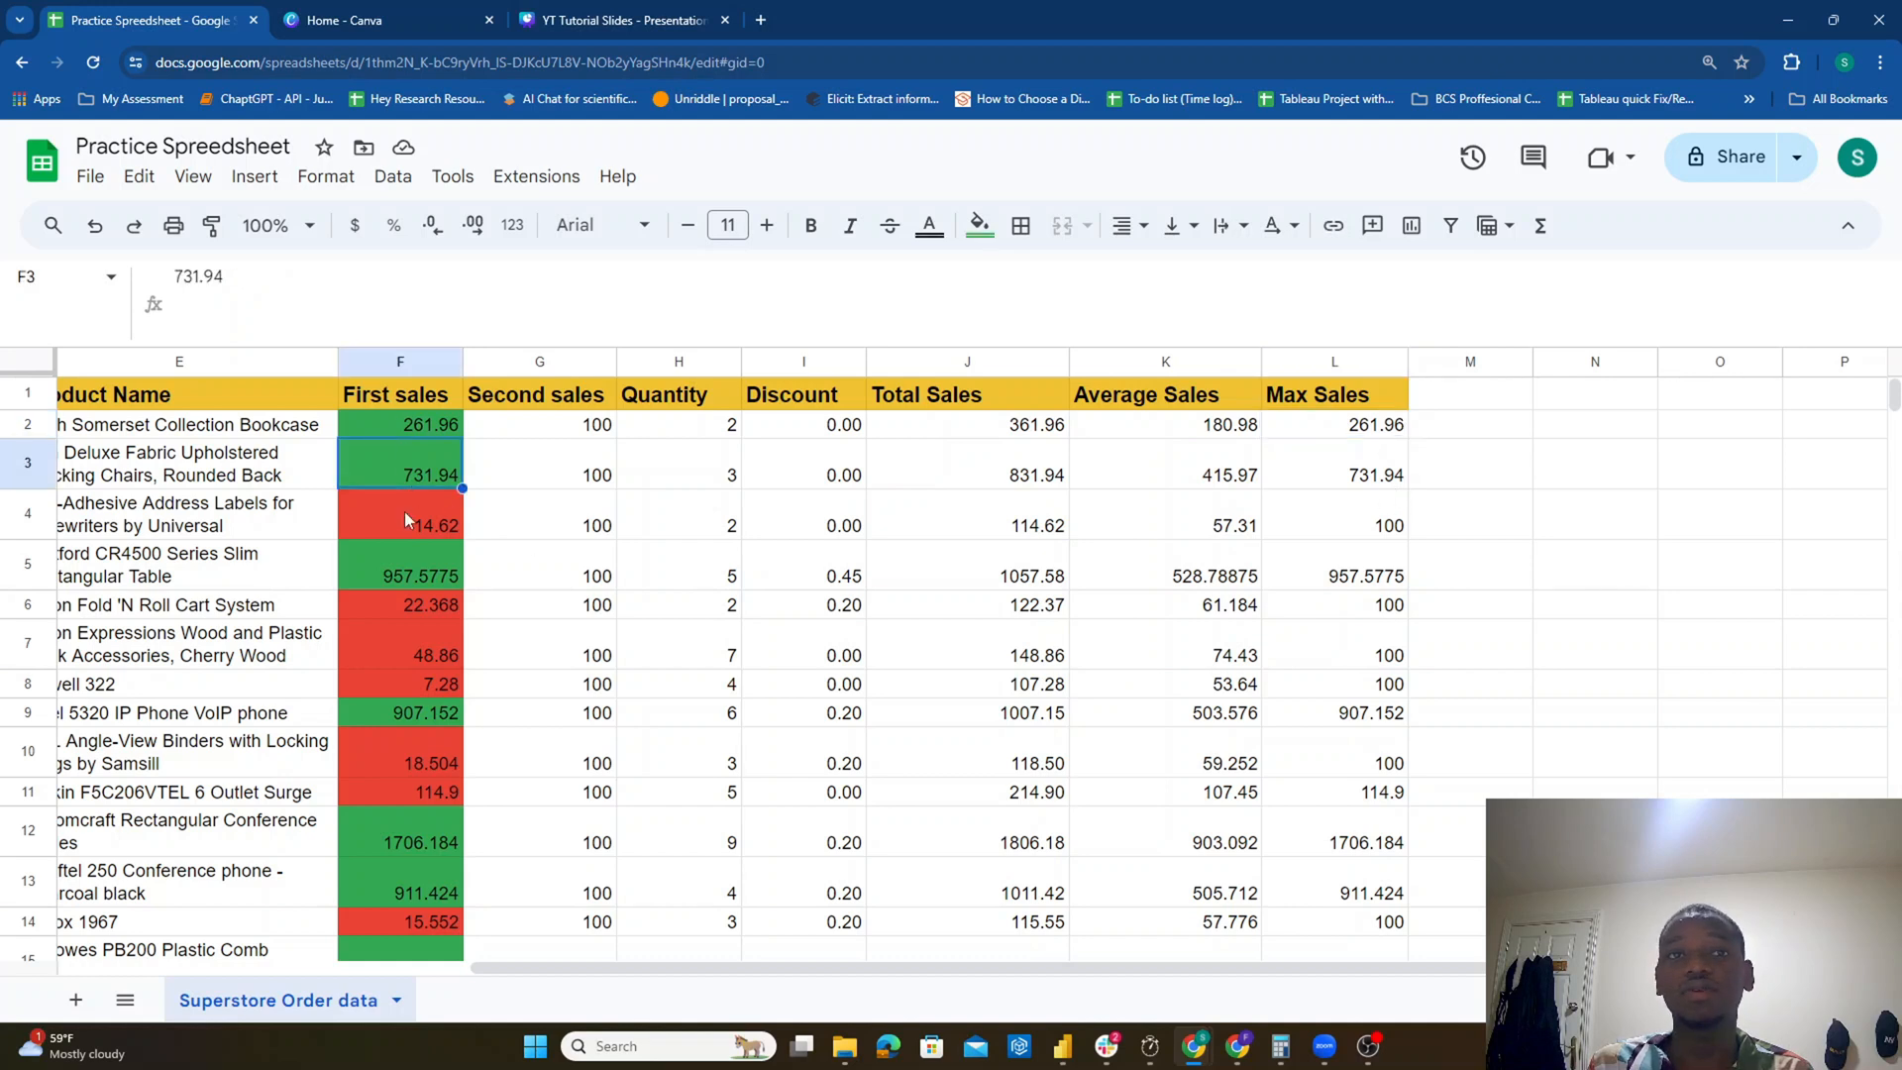
left_click(572, 547)
left_click(1399, 503)
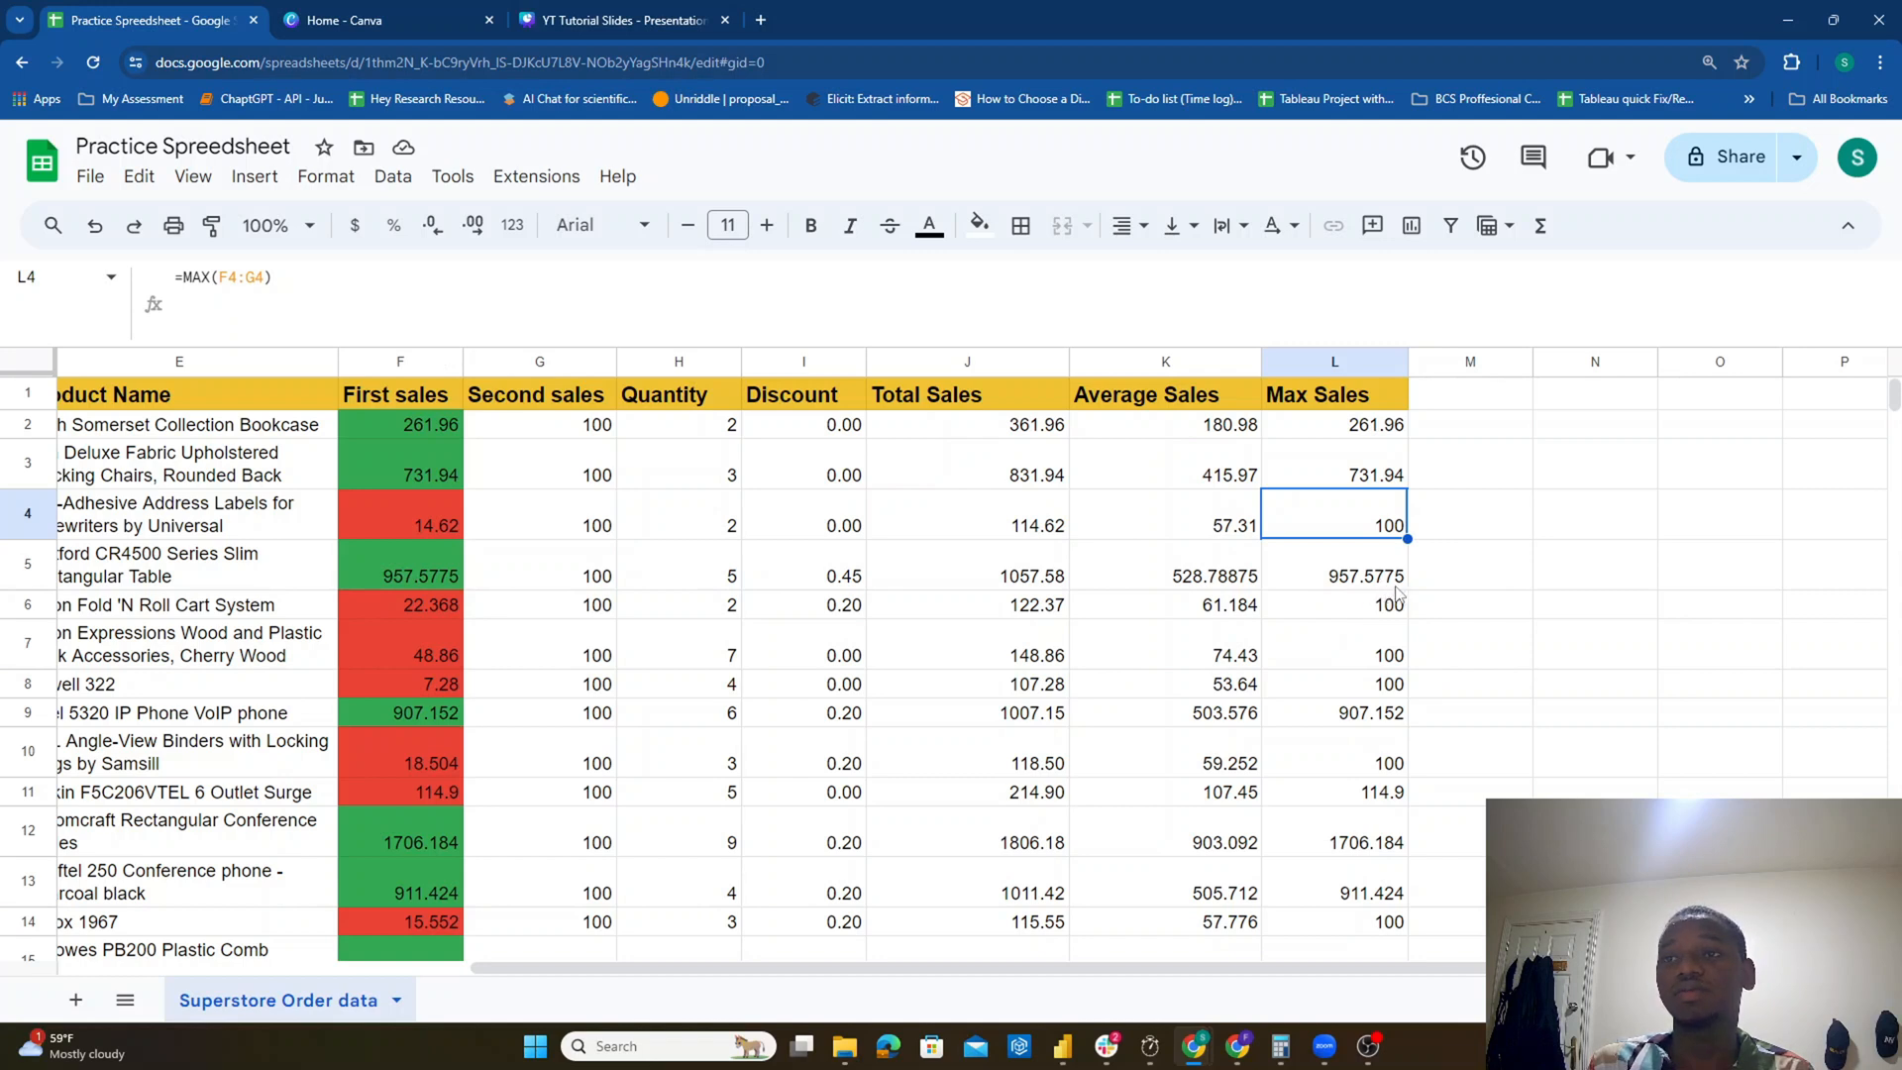
Step: Extend the formatted L1 header across M1:P1 and rename M1 as Min Sales
left_click(1452, 403)
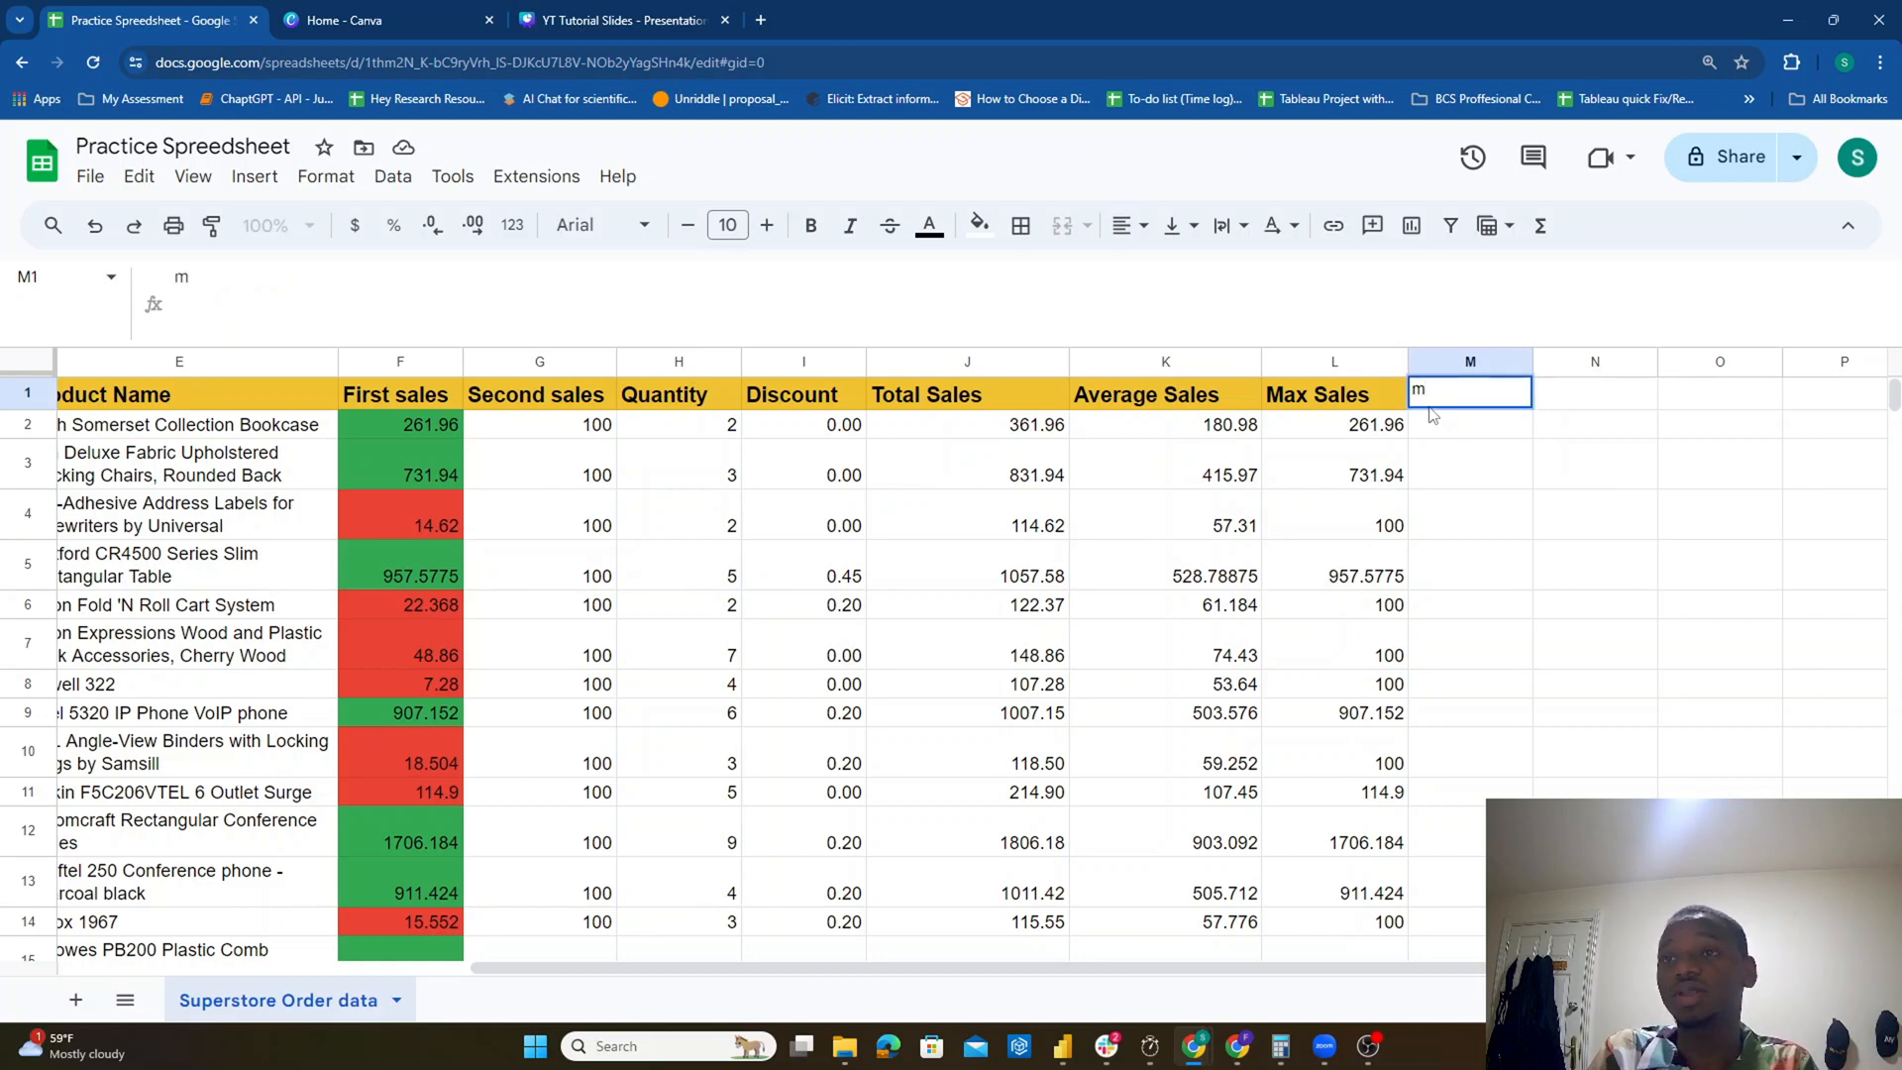
key("Left")
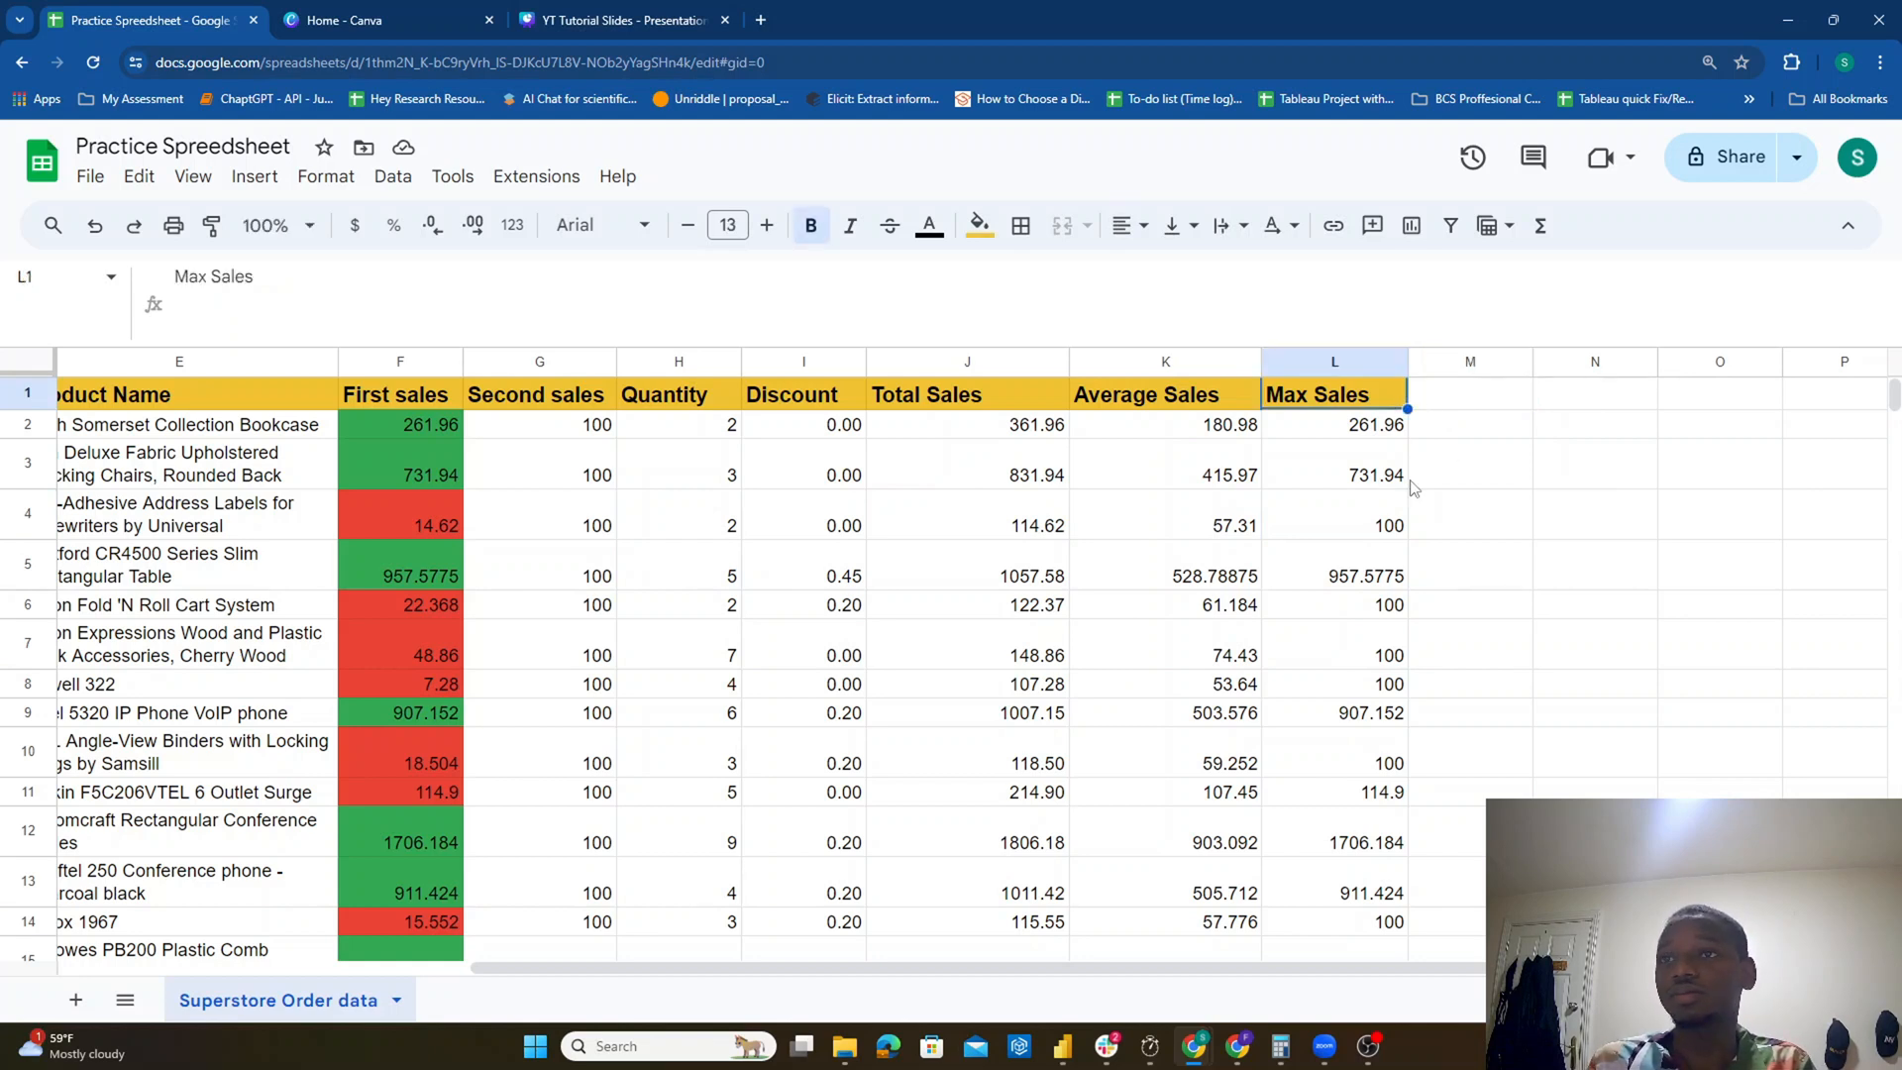
left_click_drag(1407, 408, 1885, 409)
left_click(1476, 404)
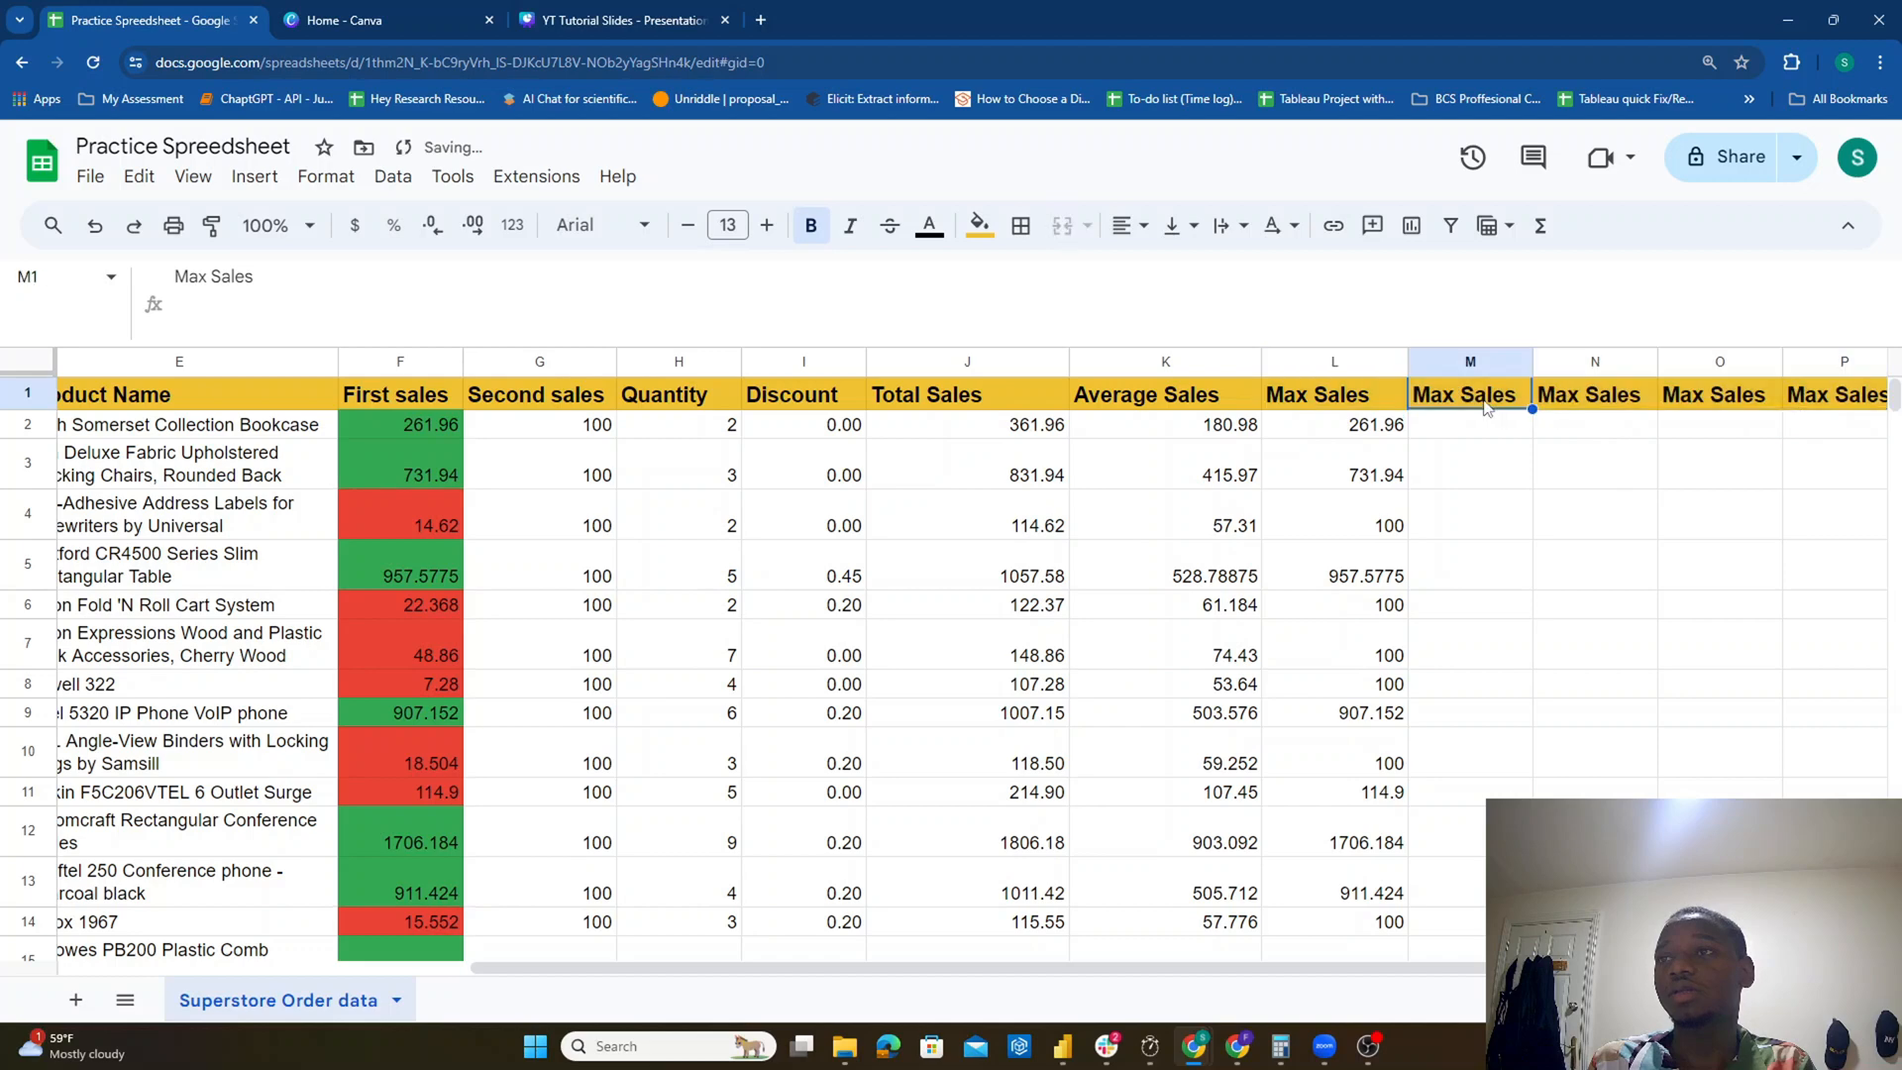
type("Min Sales")
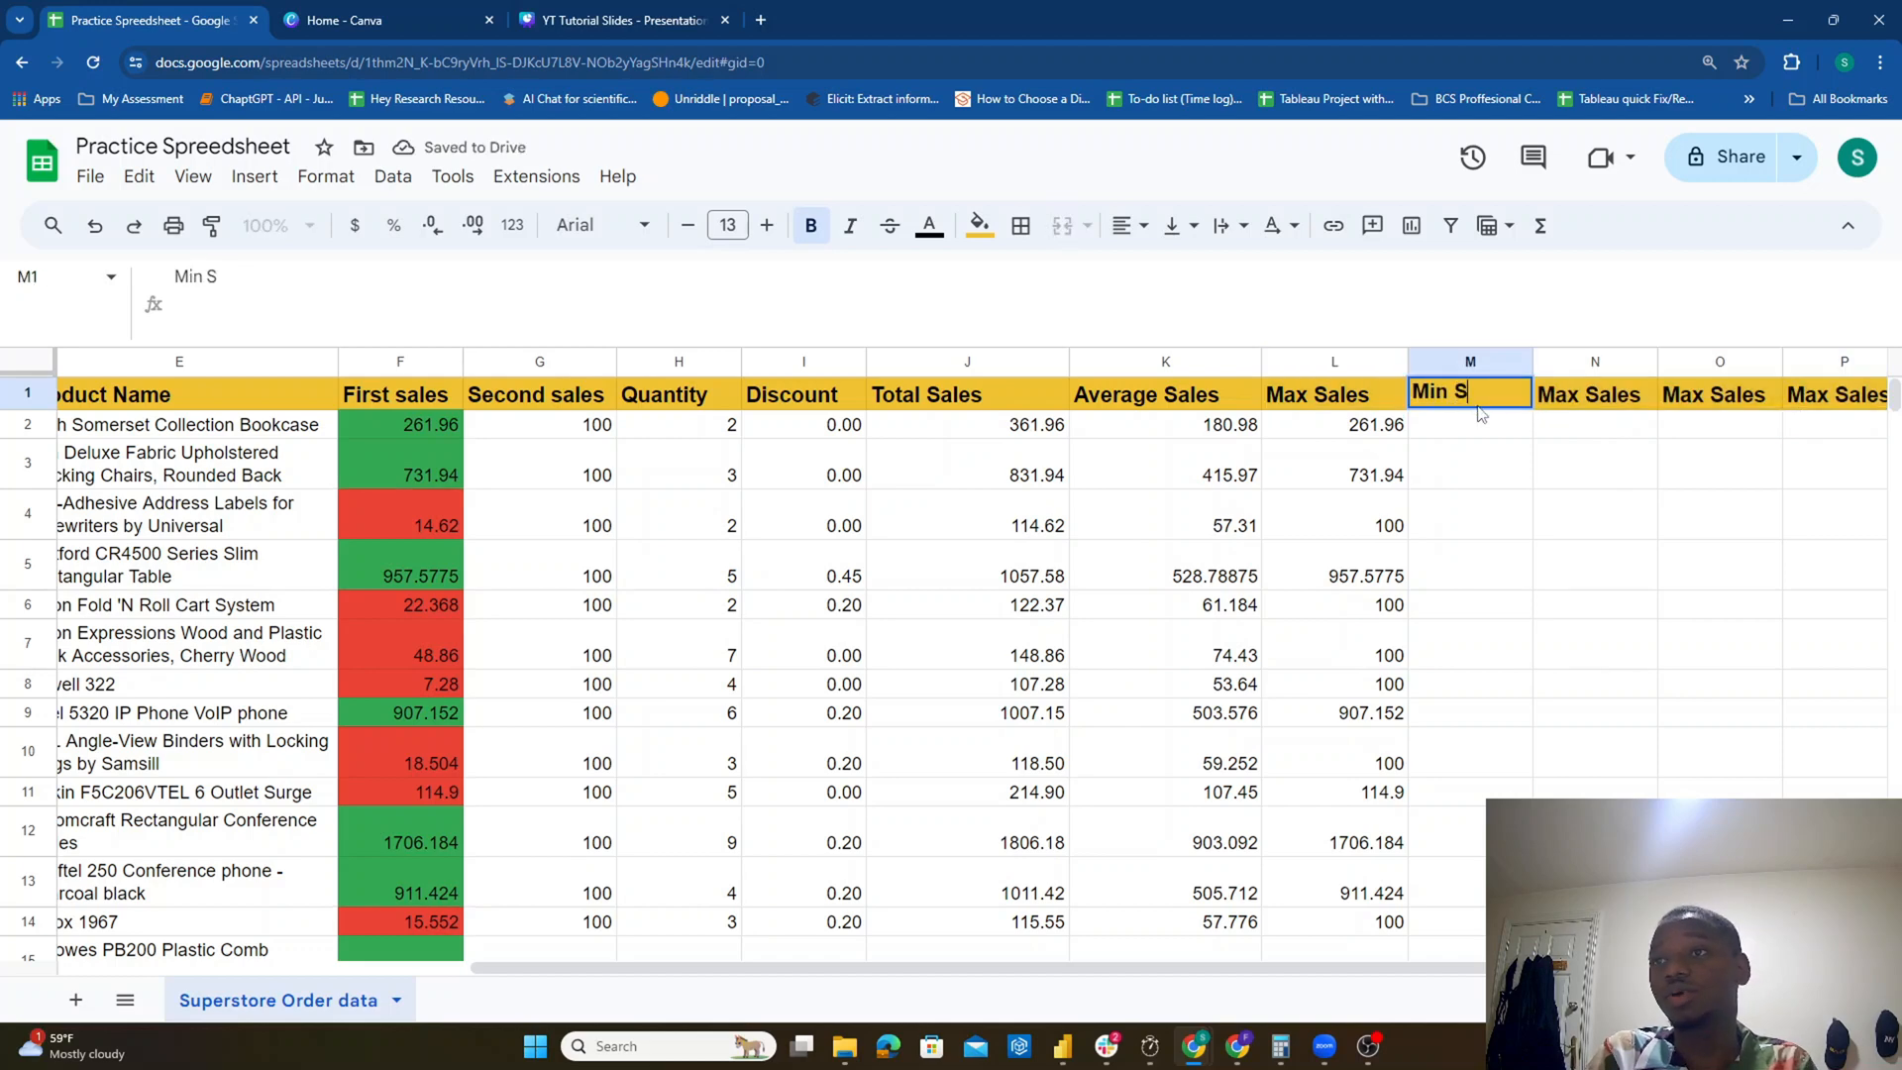
key("Tab")
Step: Delete the surplus Max Sales header text from N1:P1
key("shift+Right")
key("shift+Right")
key("shift+Right")
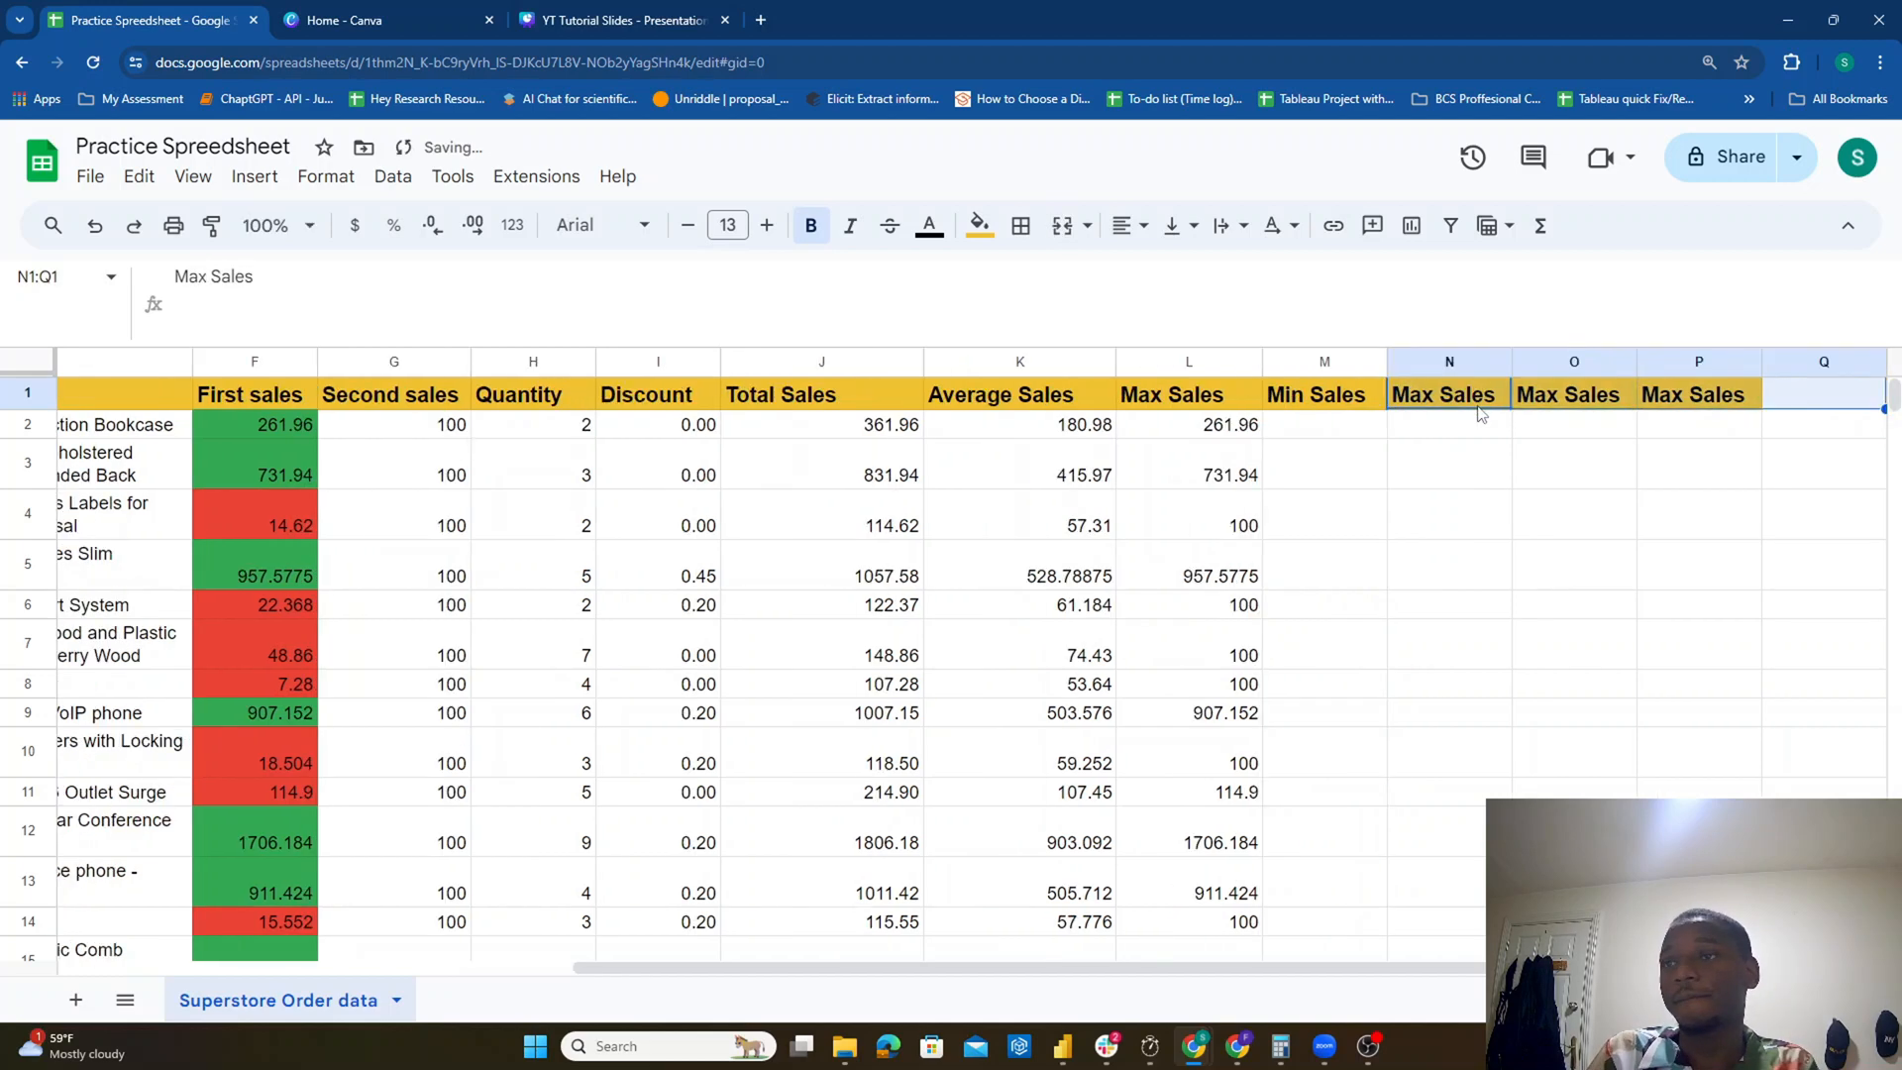
key("Left")
key("Right")
key("Left")
key("Right")
key("shift+Right")
key("shift+Right")
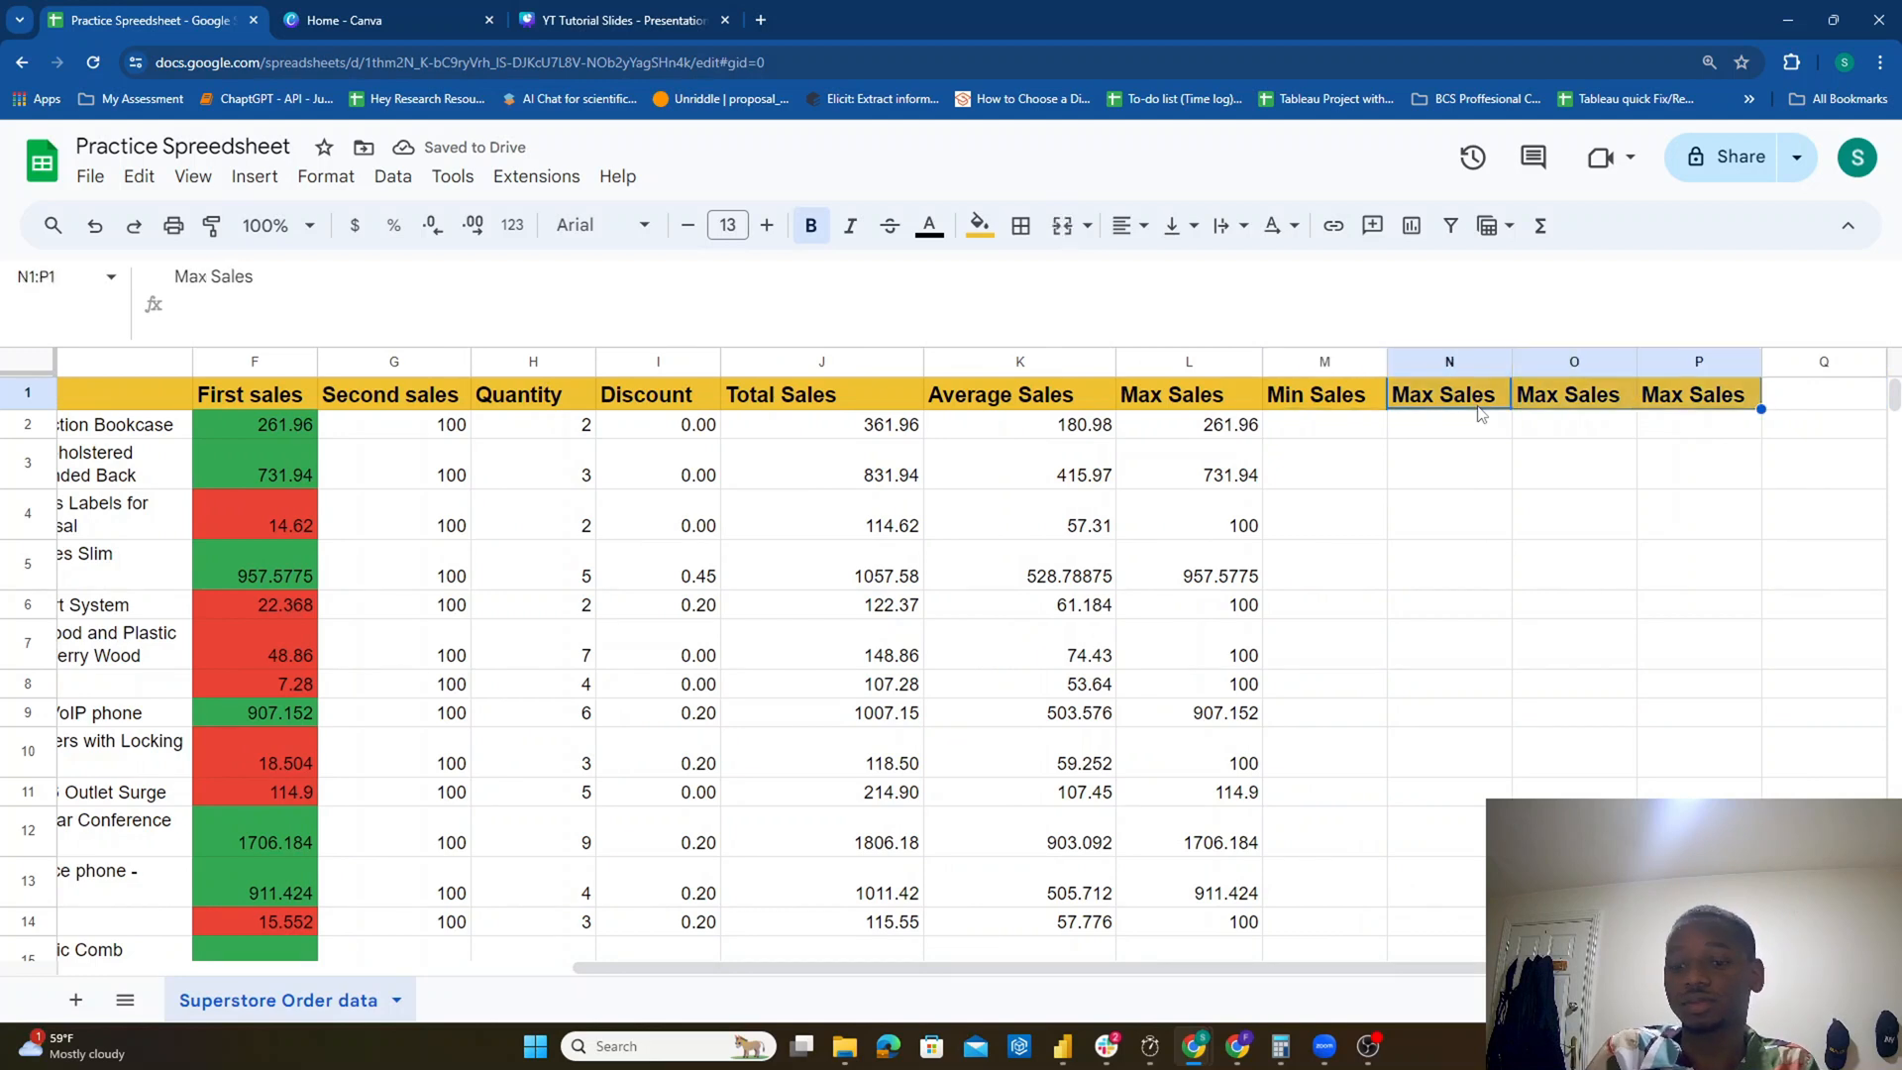
key("Delete")
Step: Enter =MIN(F2:G2) in M2, selecting the two sales cells of row 2 as the range
key("Left")
key("Left")
key("Right")
key("Down")
type("=MIN(")
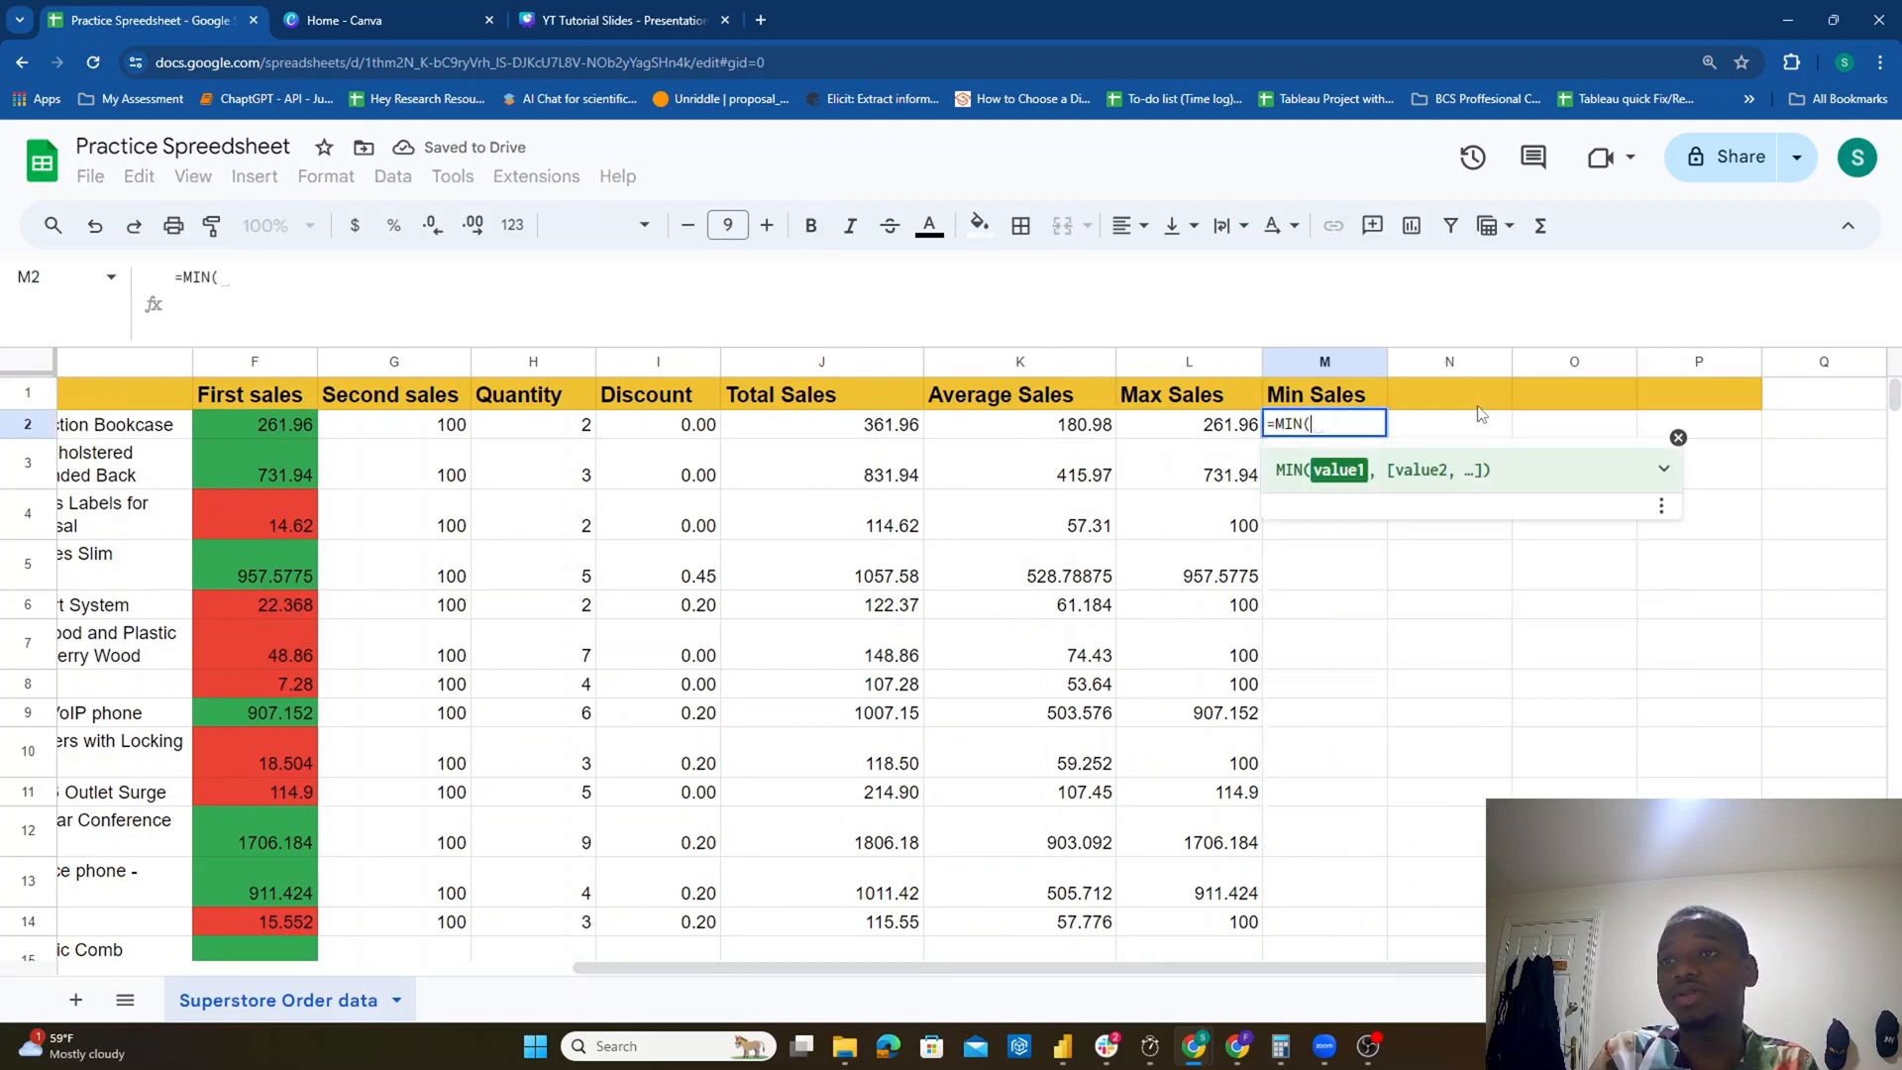
left_click_drag(277, 424, 468, 434)
type(")")
key("Return")
key("Up")
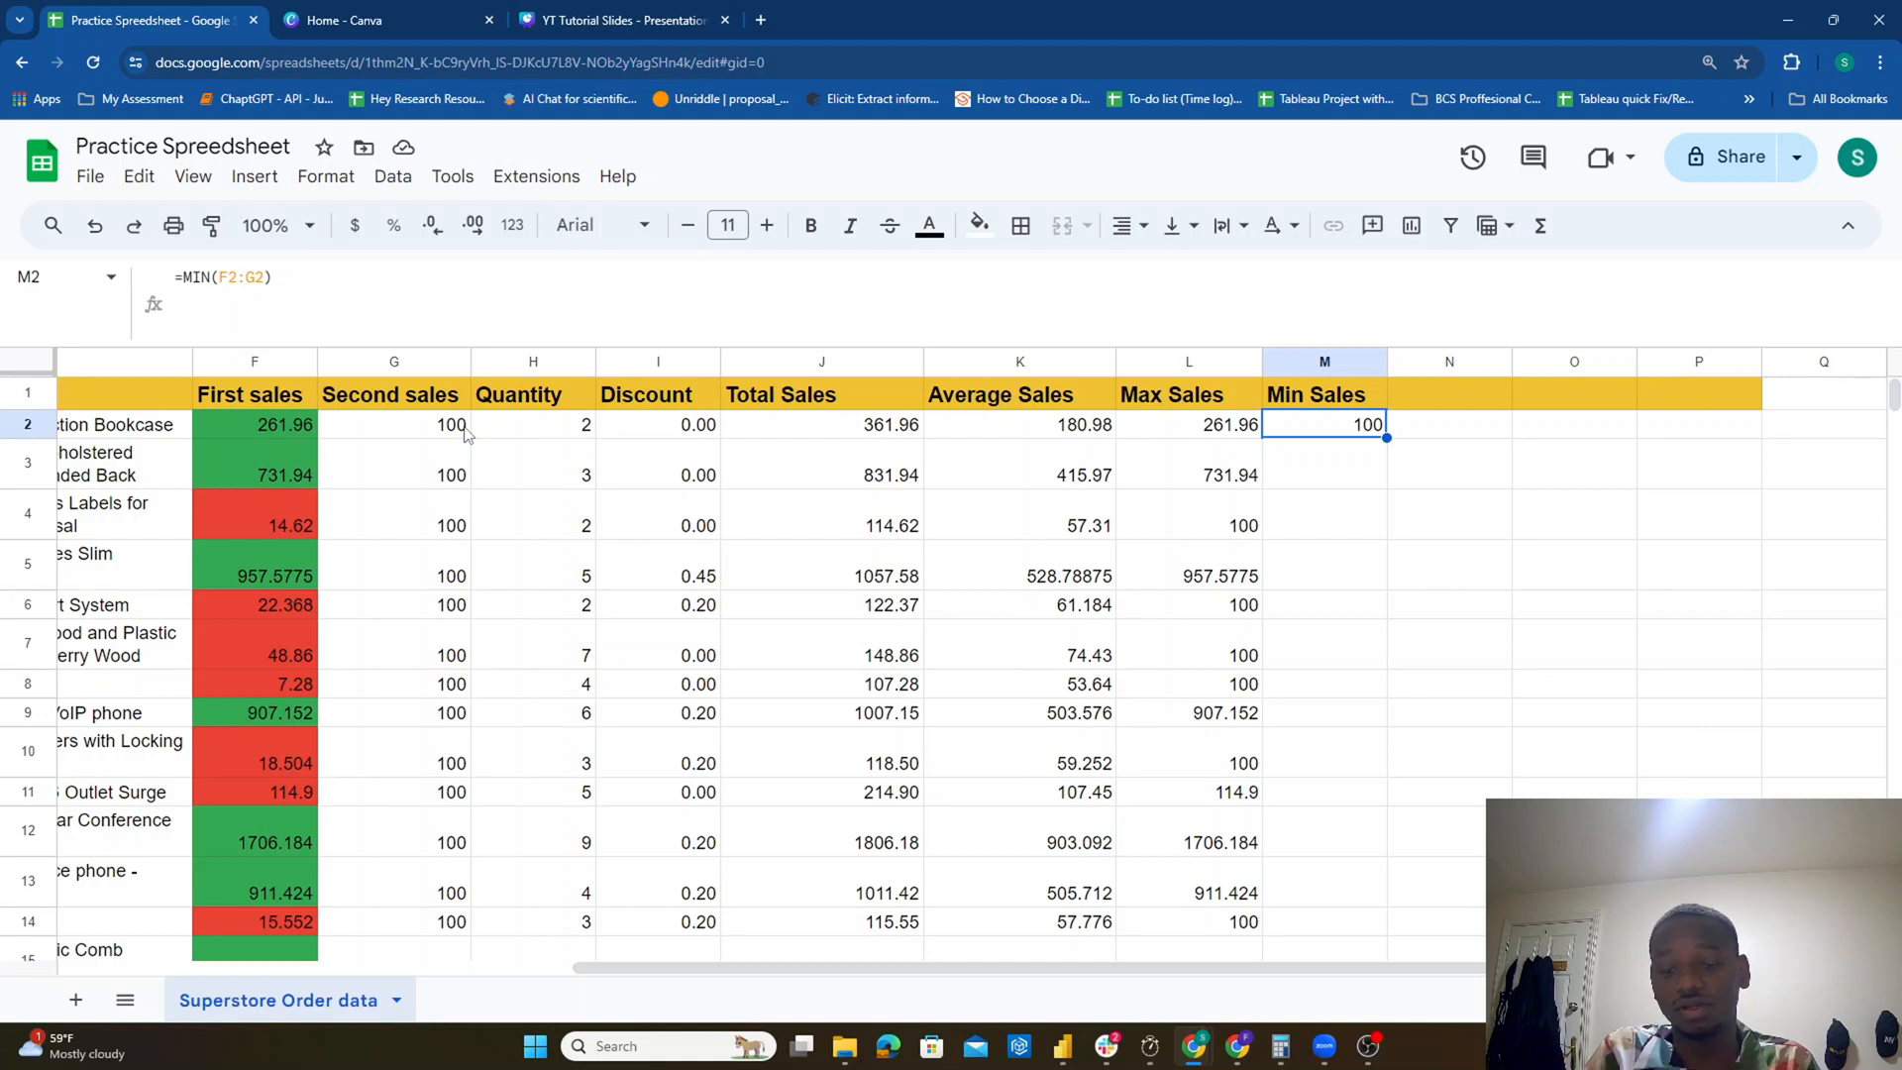
Step: Clear M2, write =MIN(F2:G2) again with the range typed in, and fill it down the Min Sales column
key("Delete")
type("=")
type("MIN(F2:")
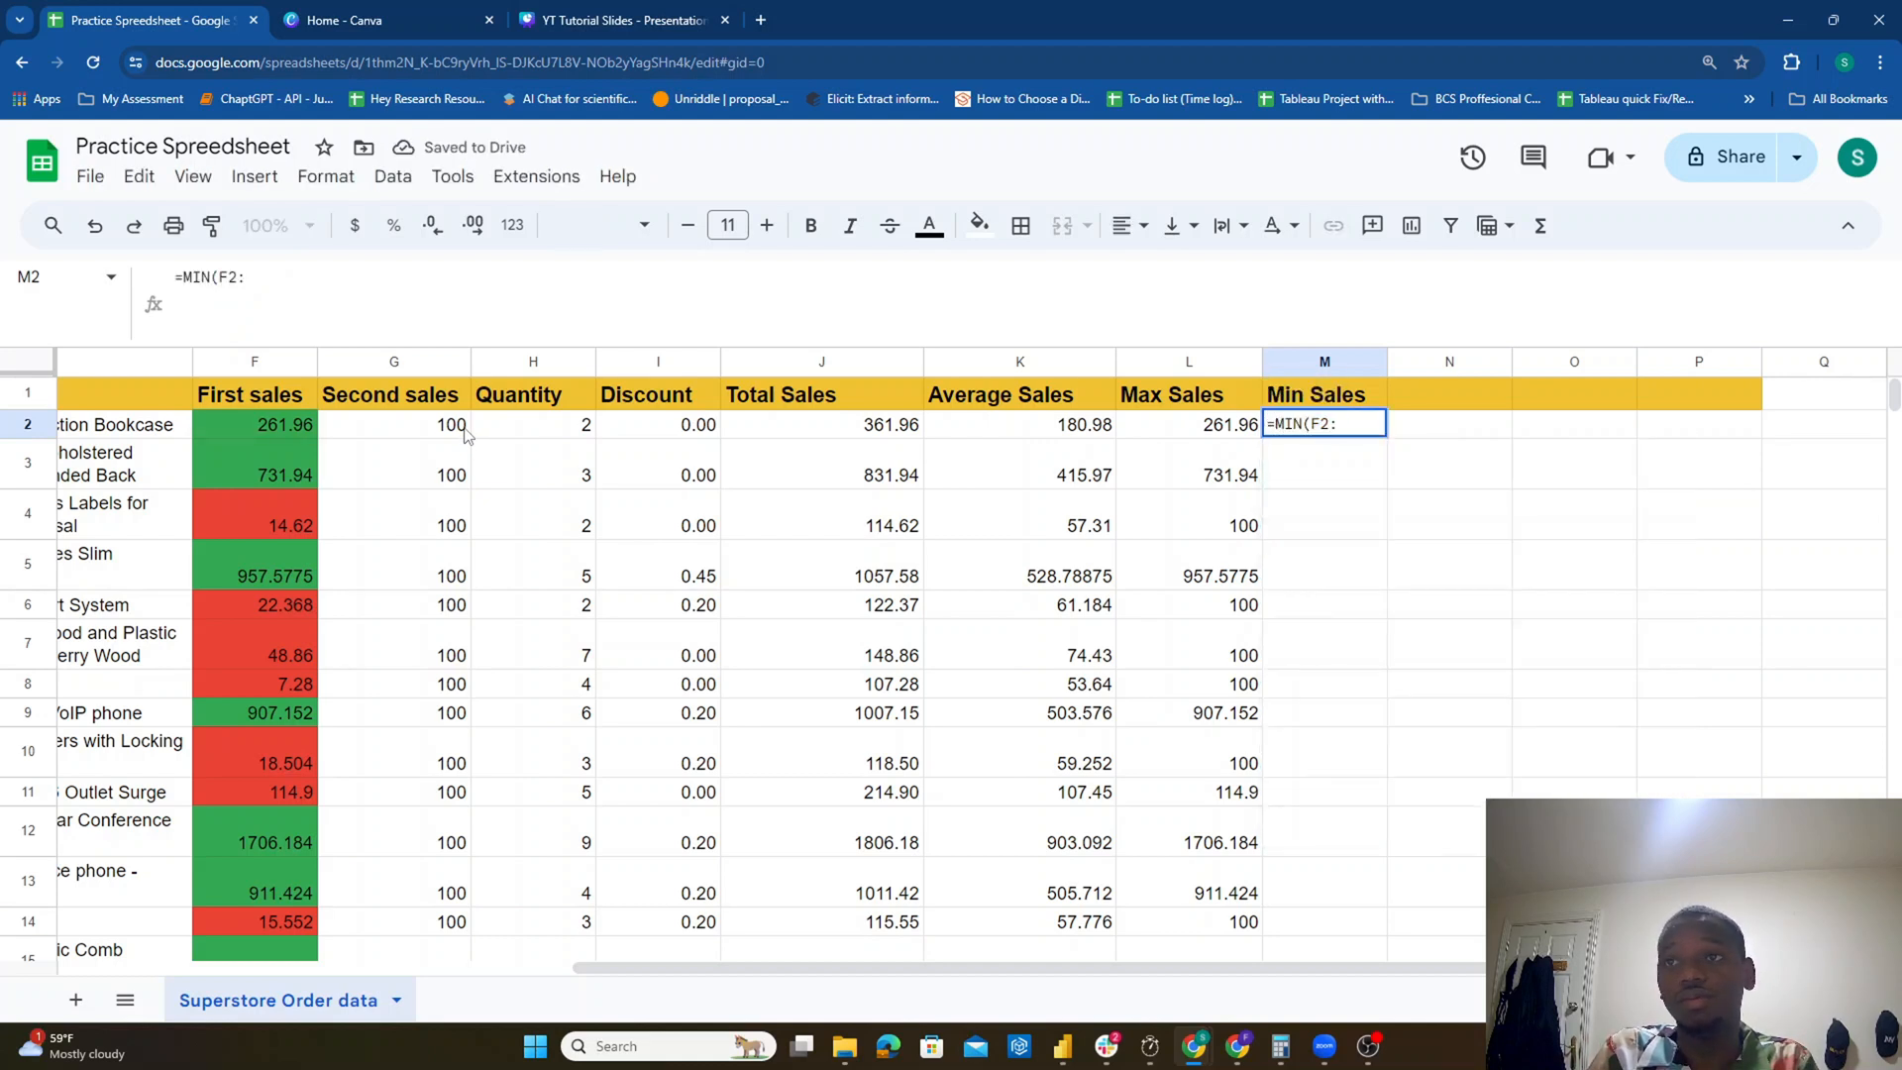
left_click(467, 436)
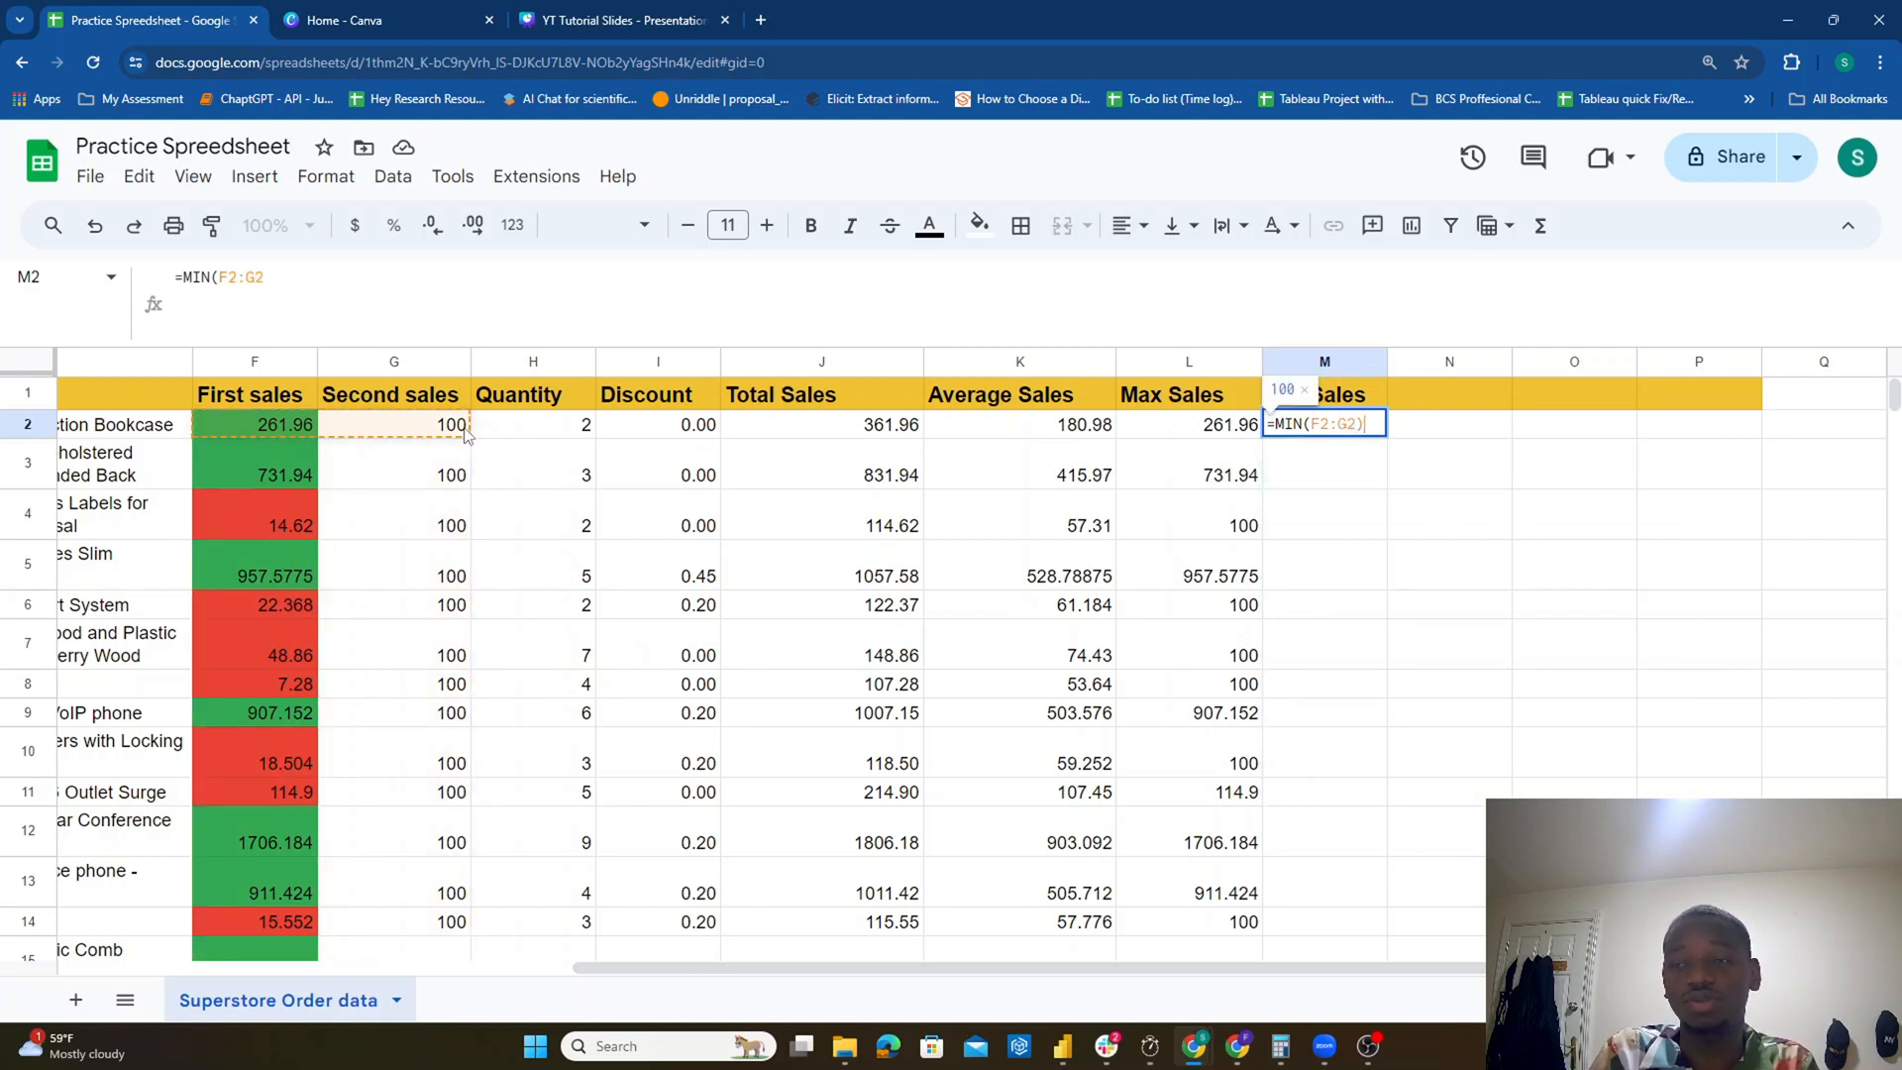
type(")")
key("Return")
key("Up")
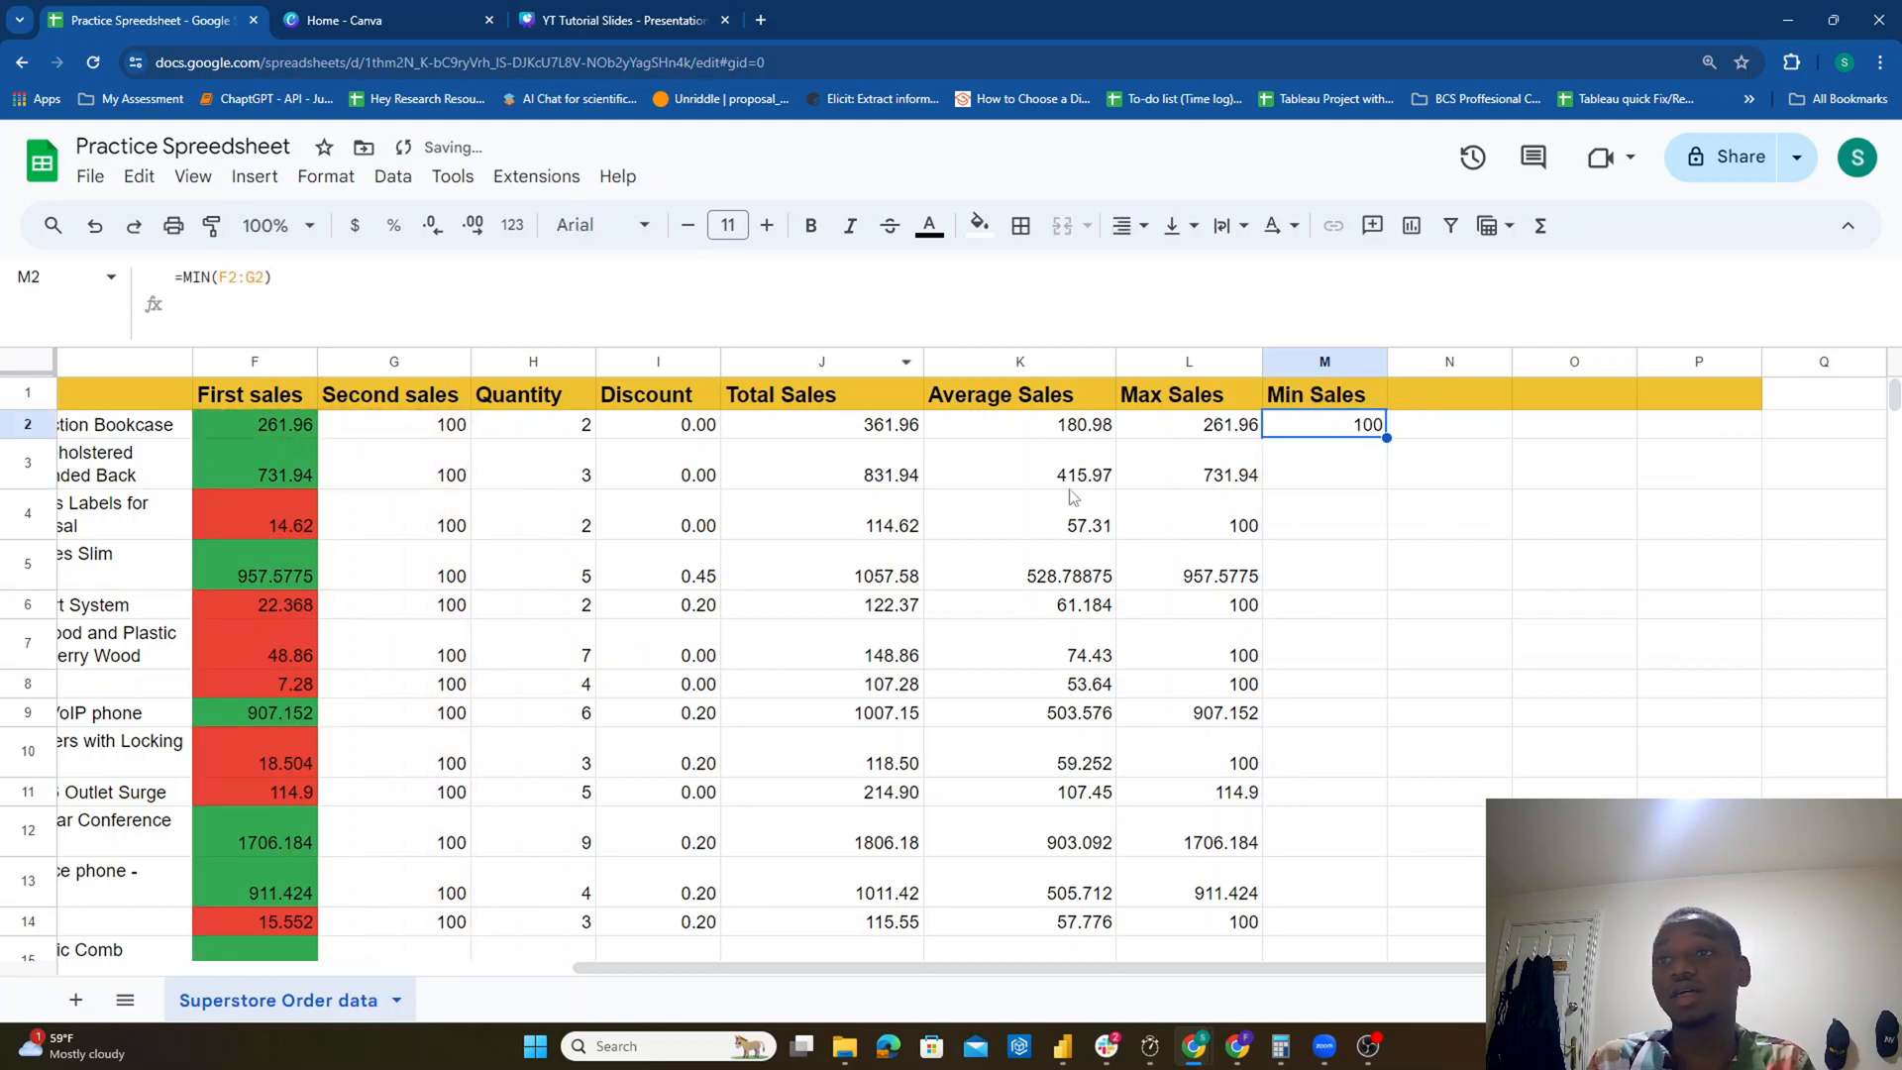
double_click(1386, 437)
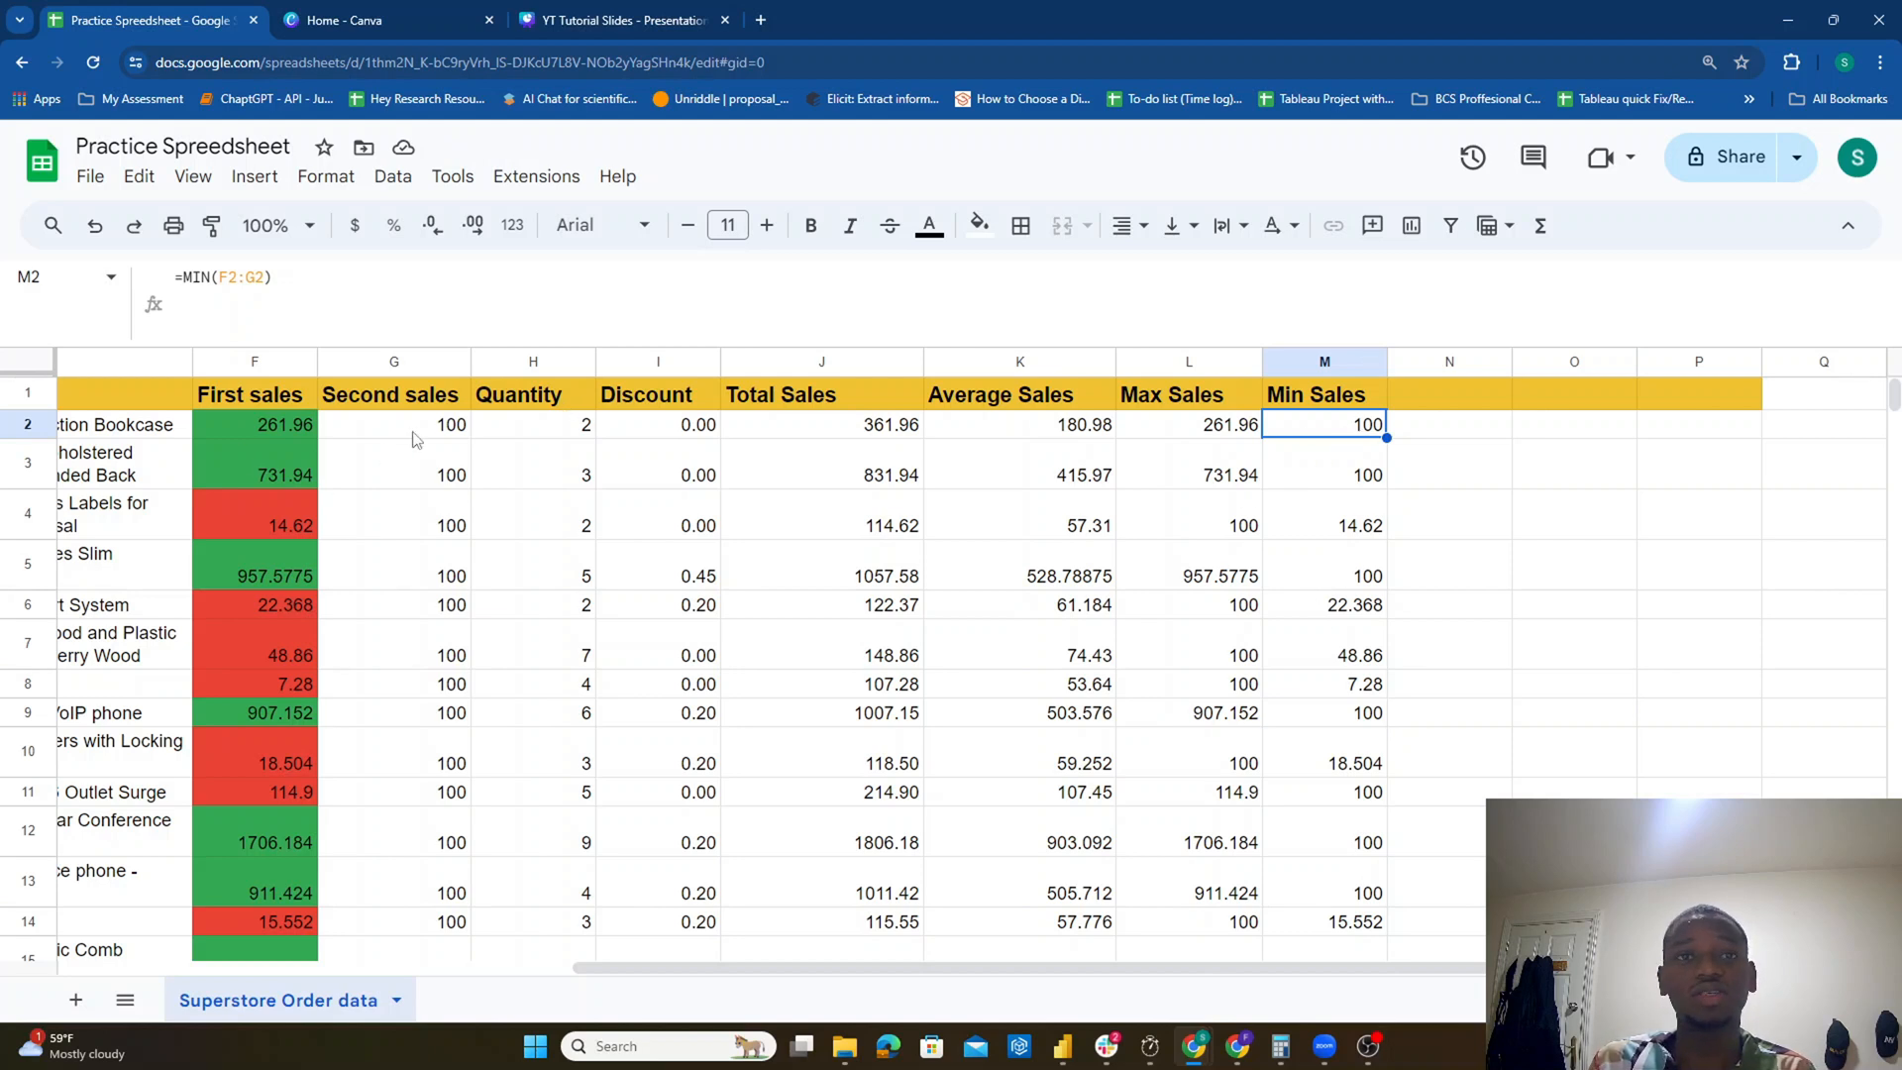
Step: Compare the Min Sales results in rows 2 to 6 with the First sales and Second sales values
left_click_drag(411, 431, 407, 476)
left_click_drag(1333, 436, 1324, 472)
scroll(1218, 491, "down", 2)
scroll(1233, 510, "up", 2)
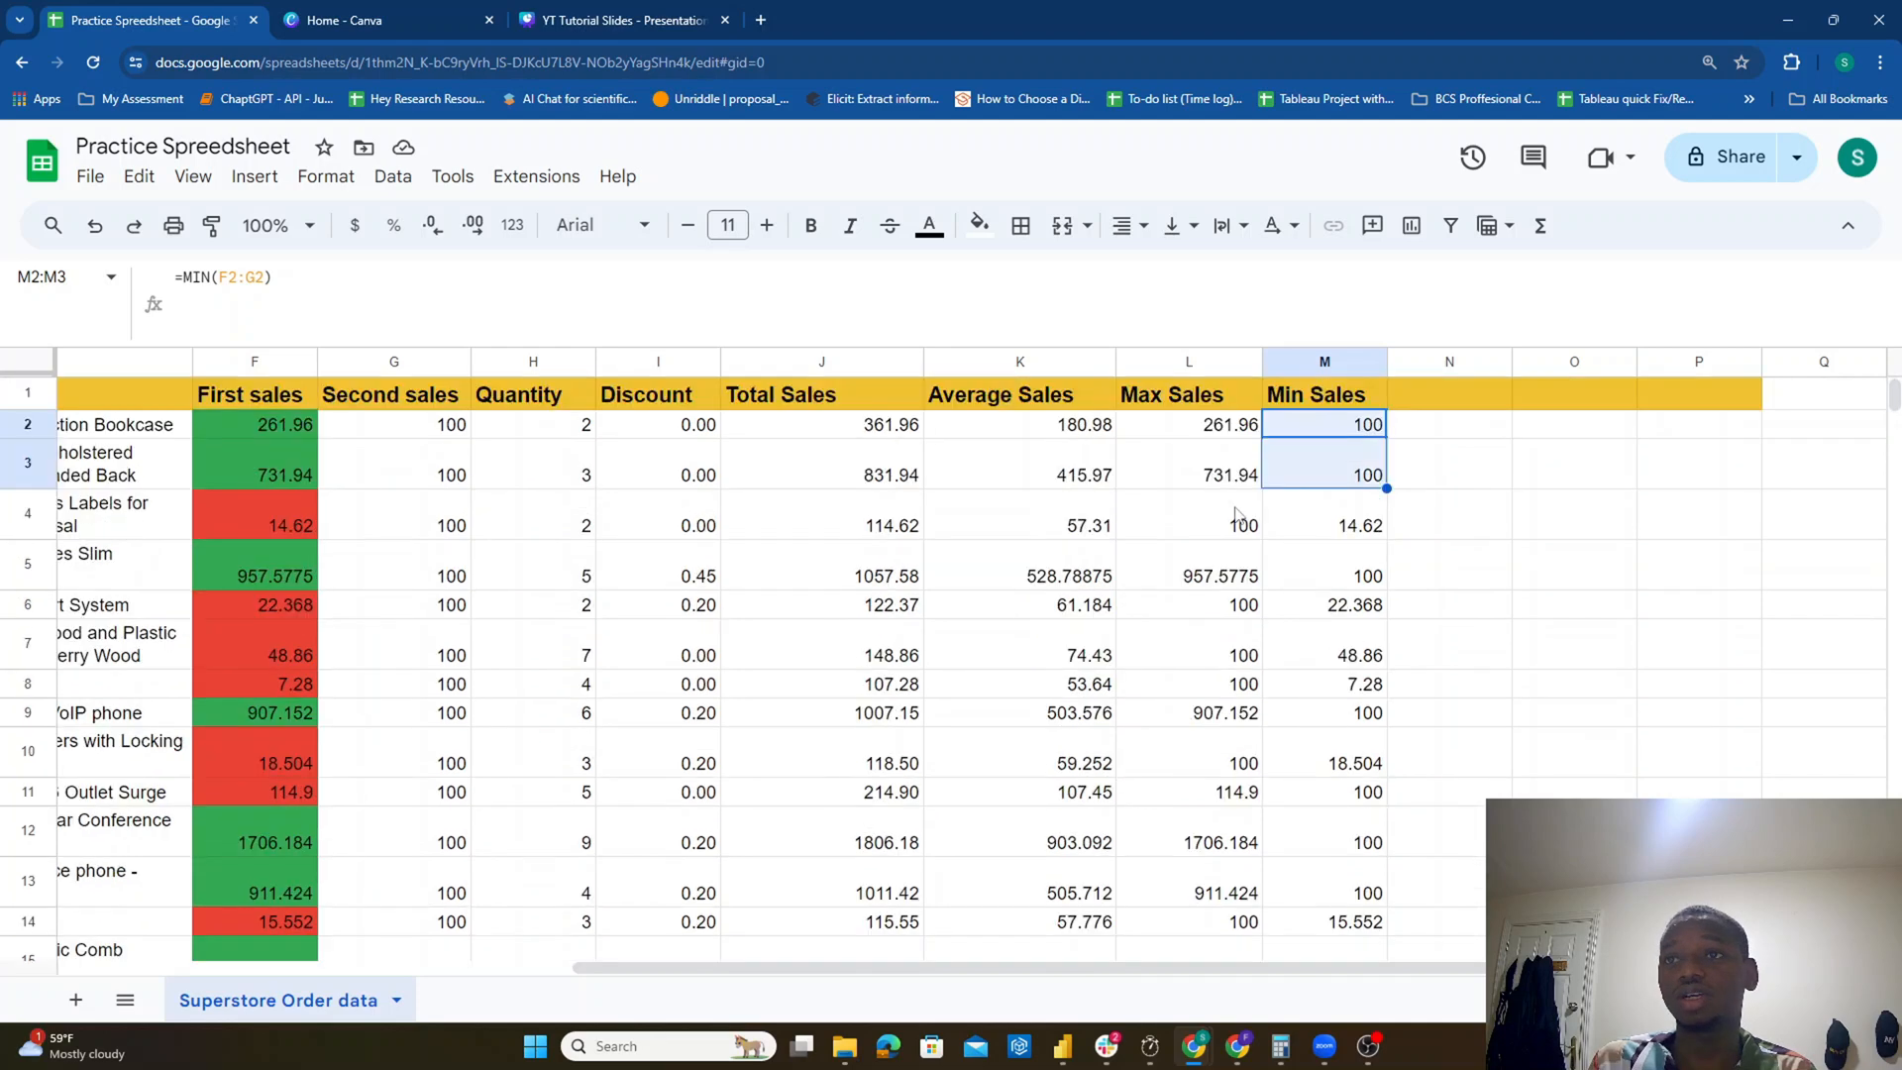
left_click(302, 540)
left_click(1323, 530)
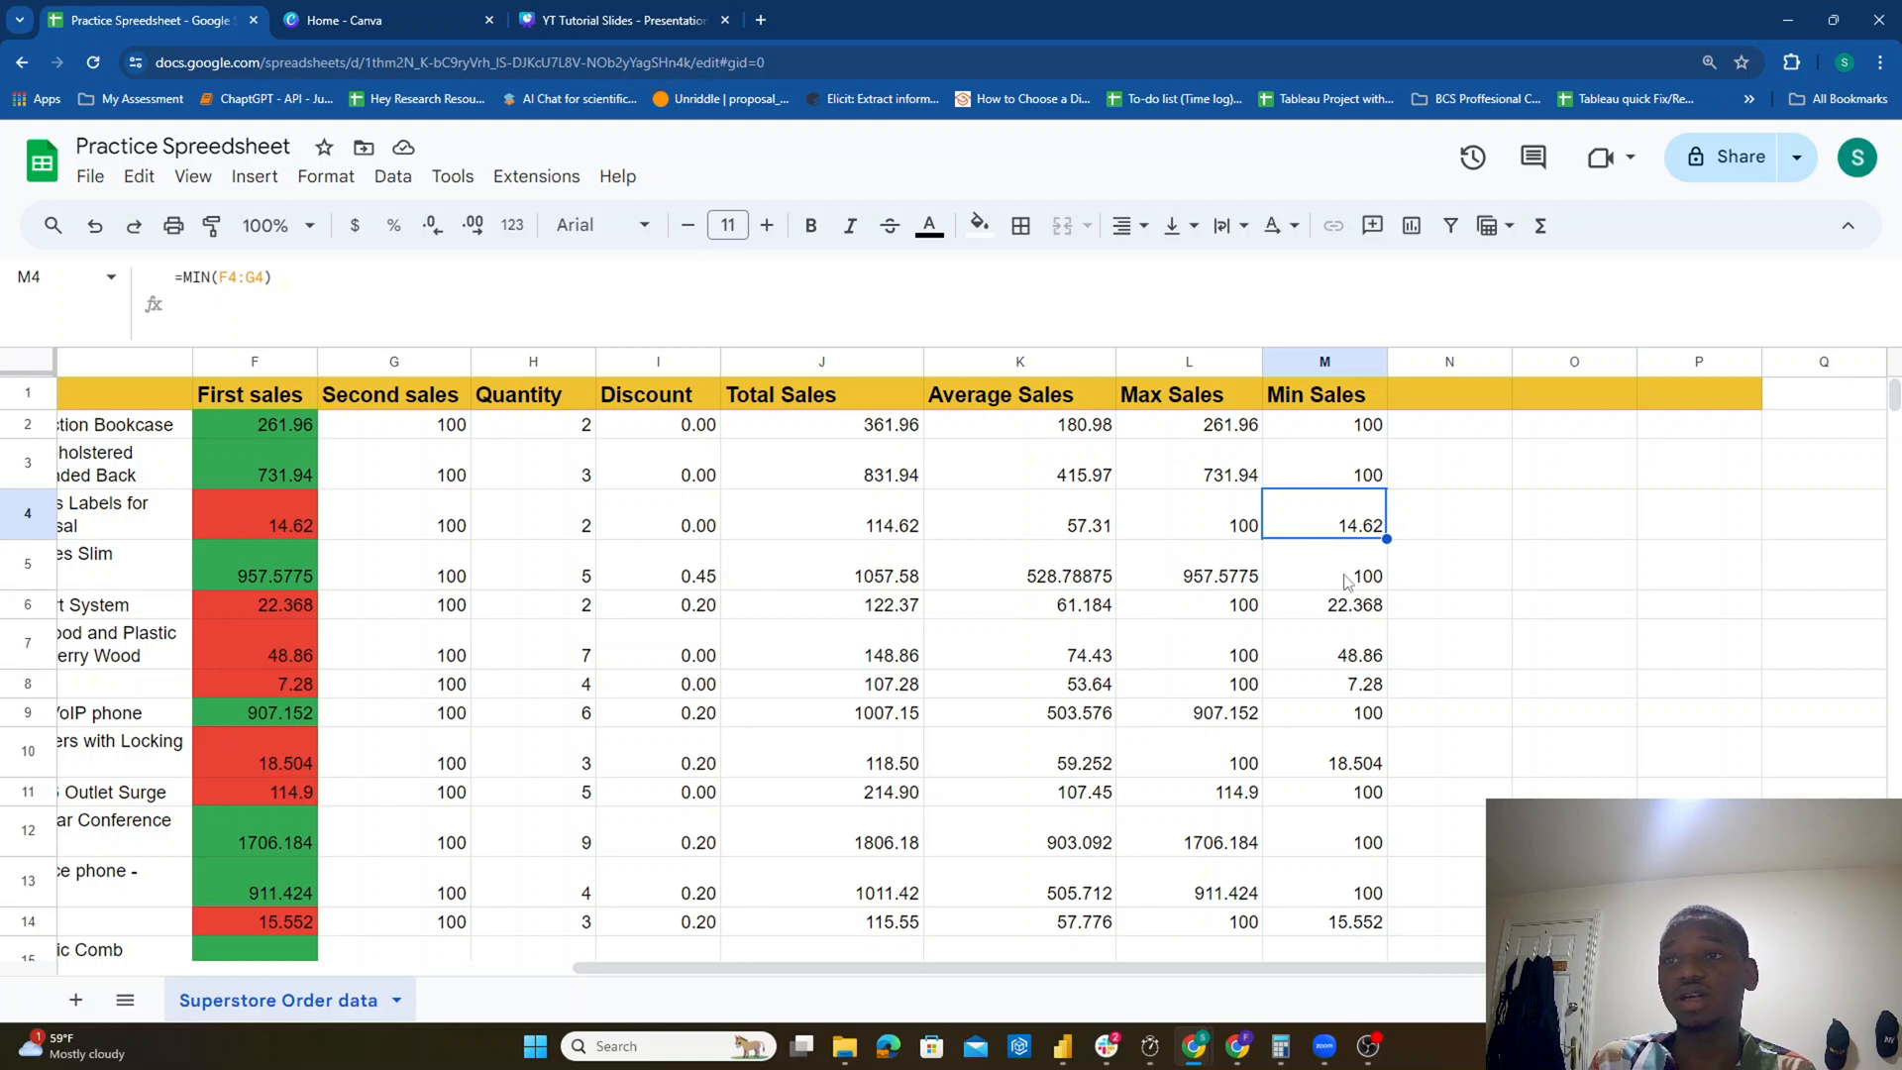
left_click_drag(445, 579, 447, 602)
left_click(287, 606)
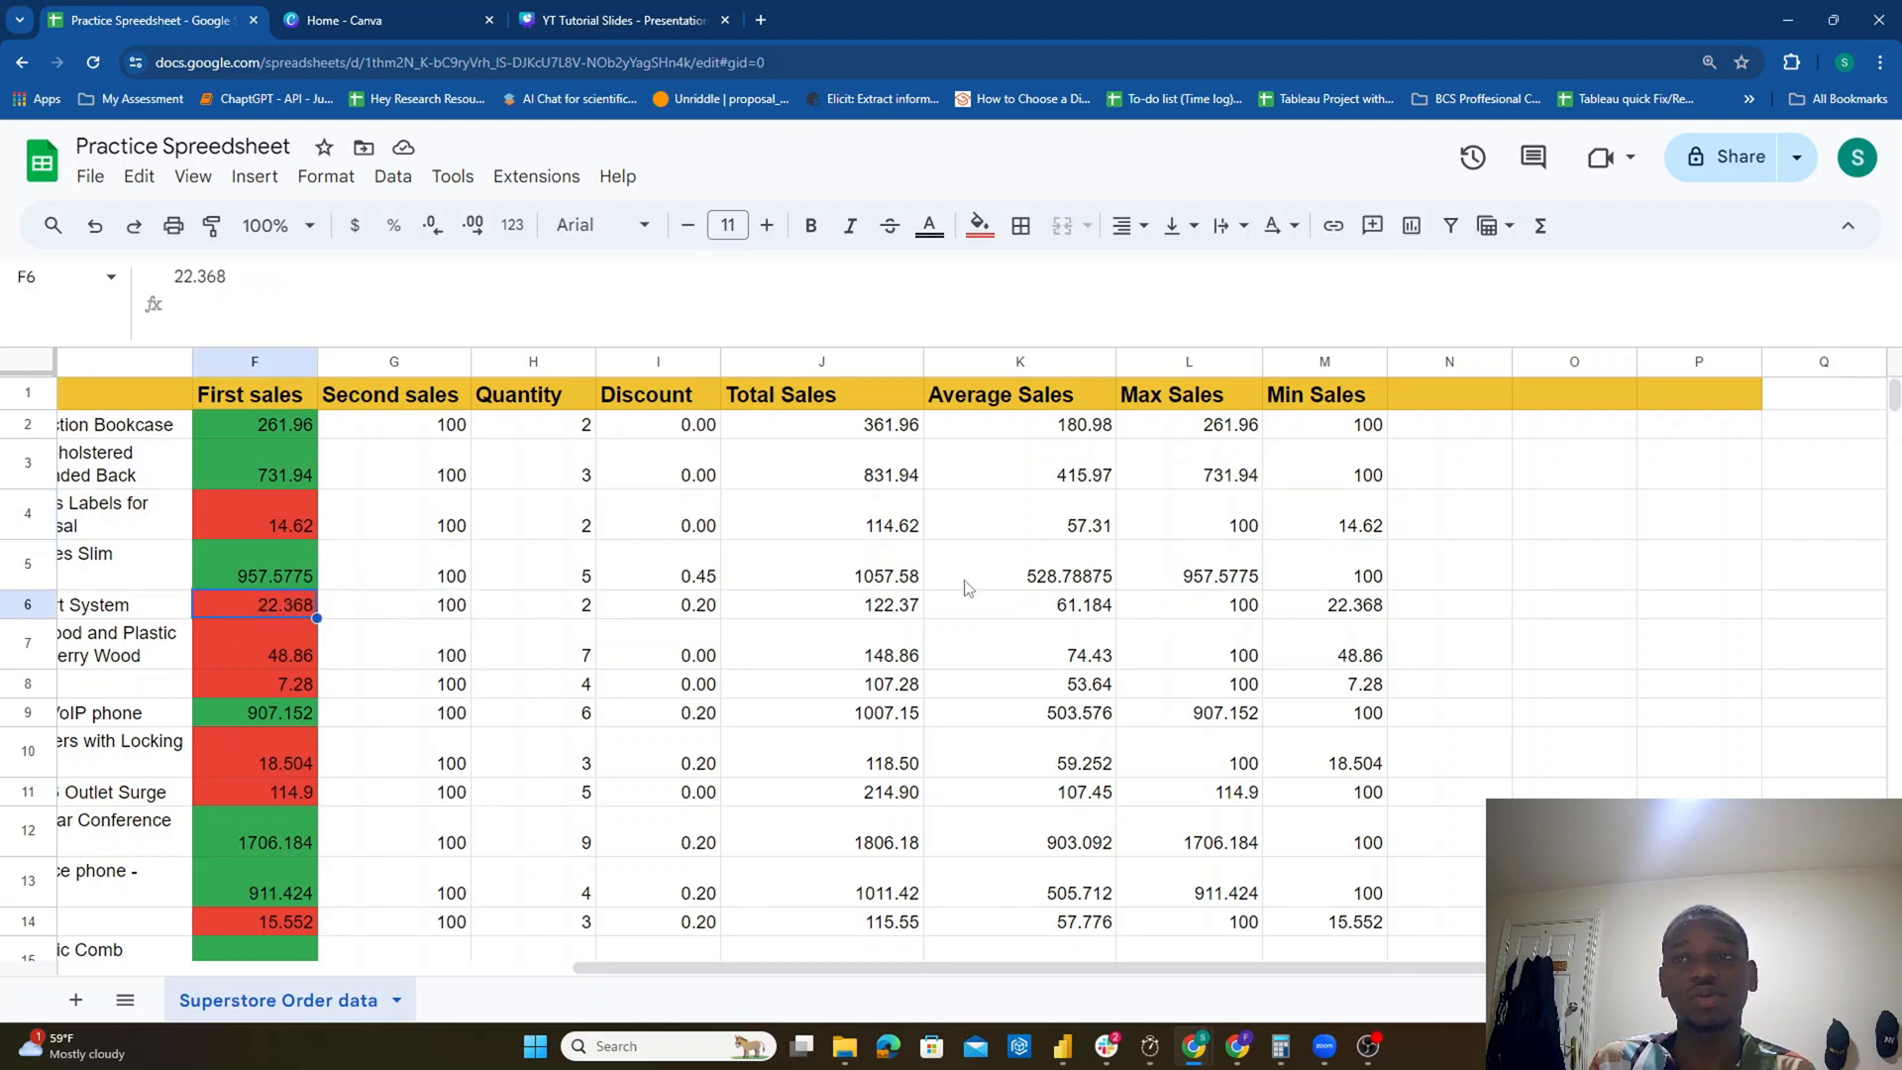
left_click(1347, 609)
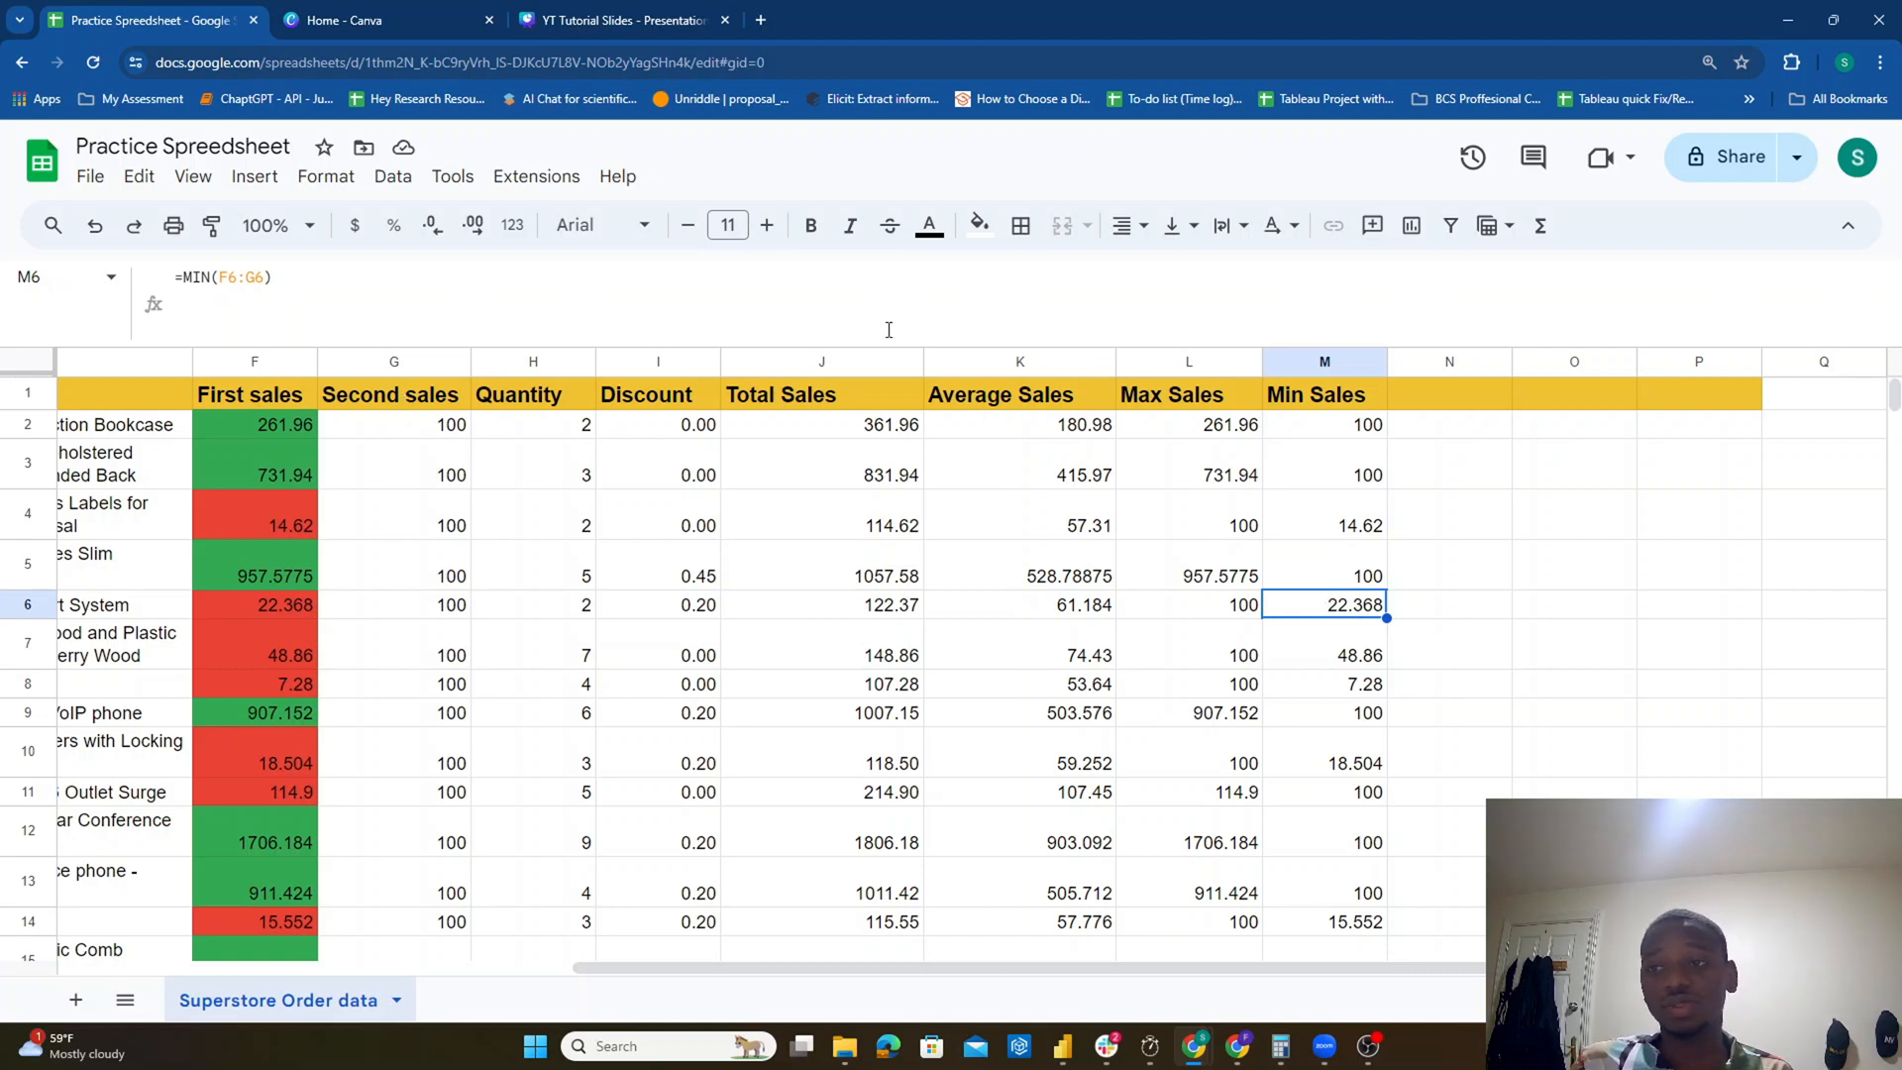
Step: Insert a column to the right of Second sales and give it the header Third sales
left_click(426, 361)
right_click(426, 361)
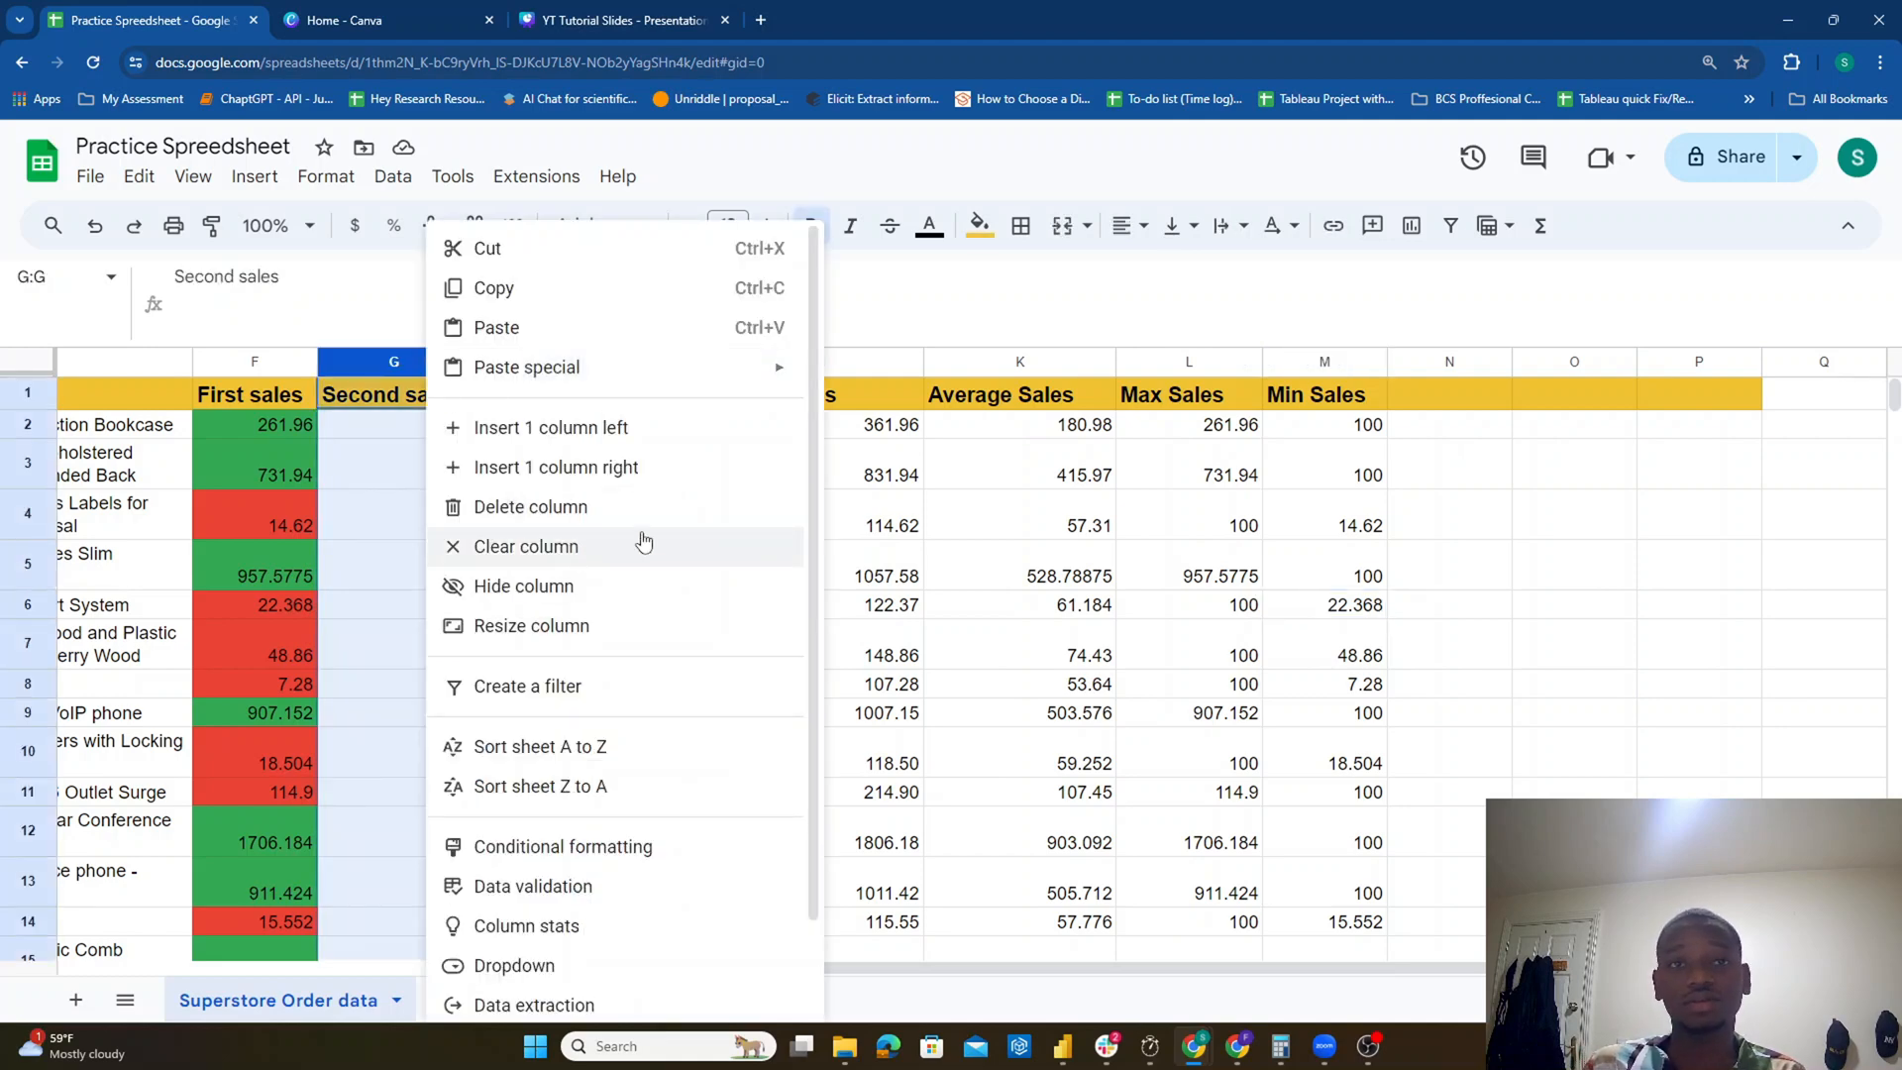
left_click(662, 468)
left_click(501, 390)
type("T")
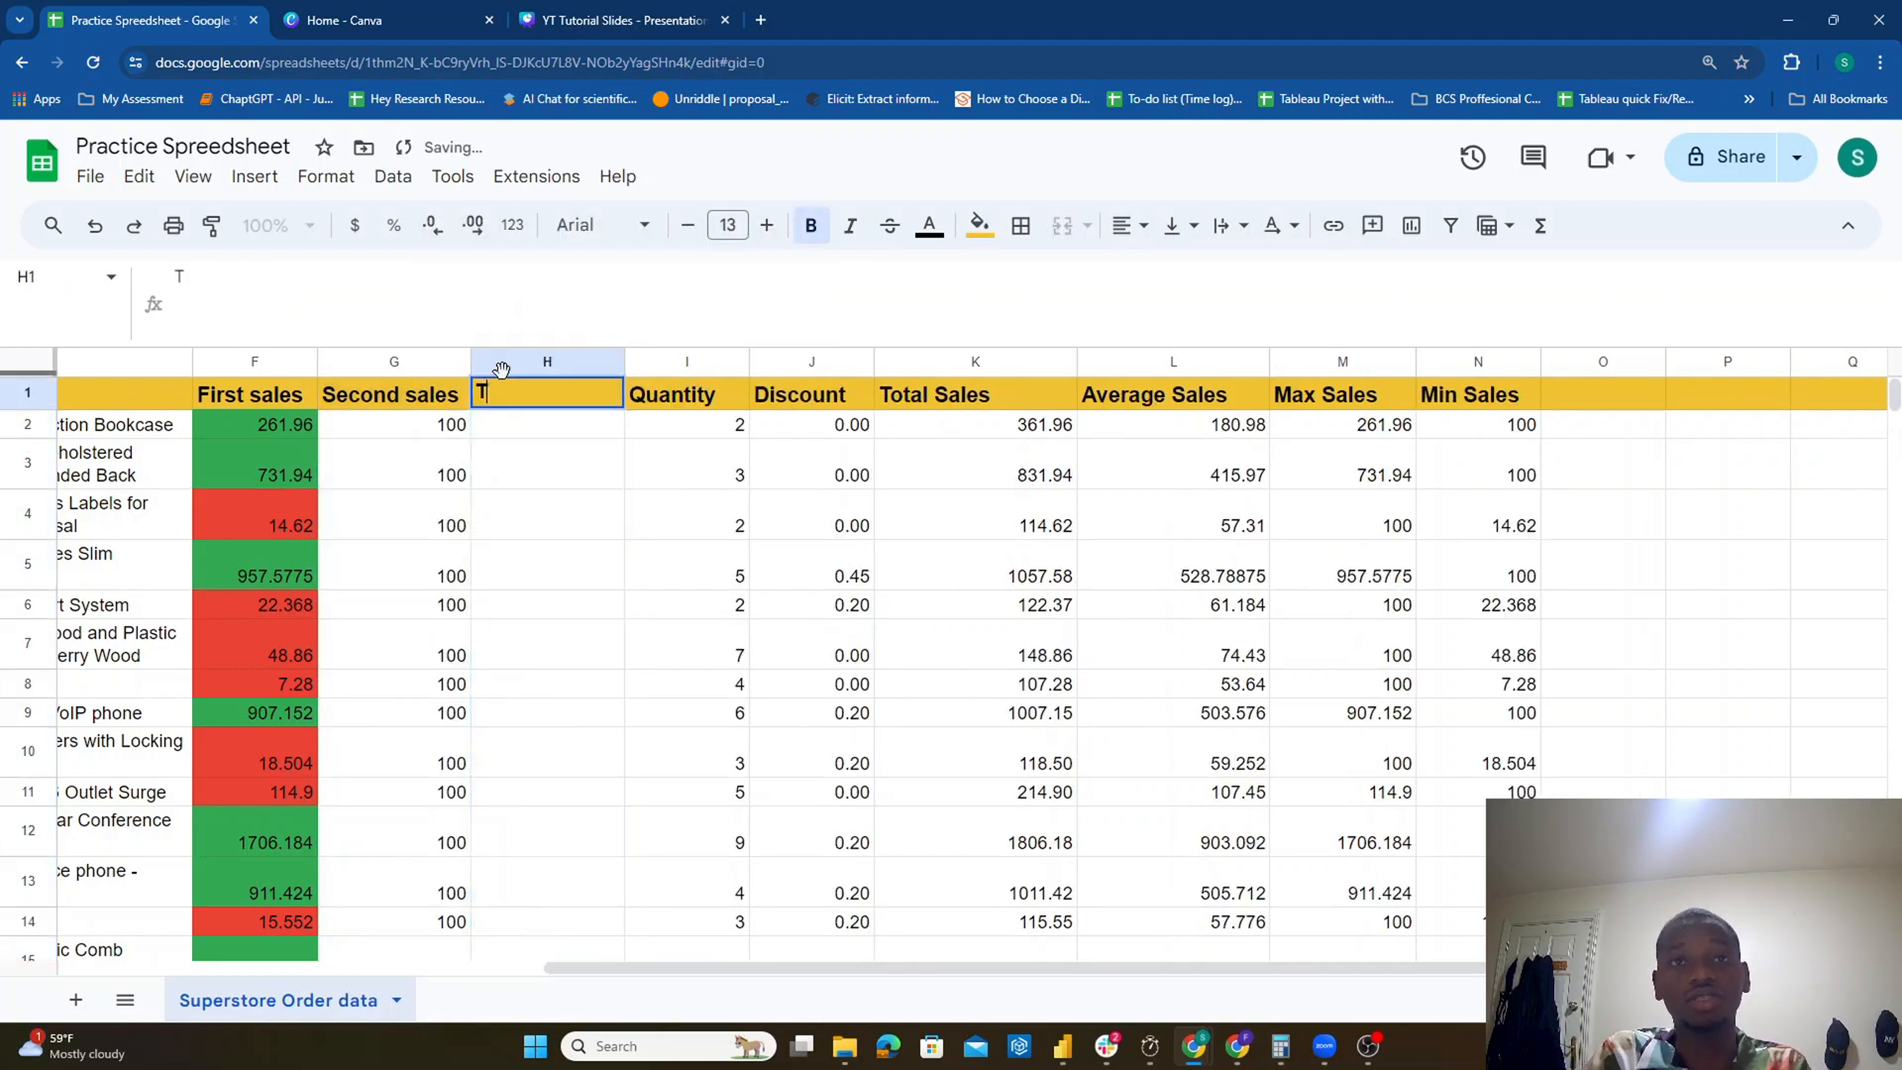
type("hird sales")
key("Return")
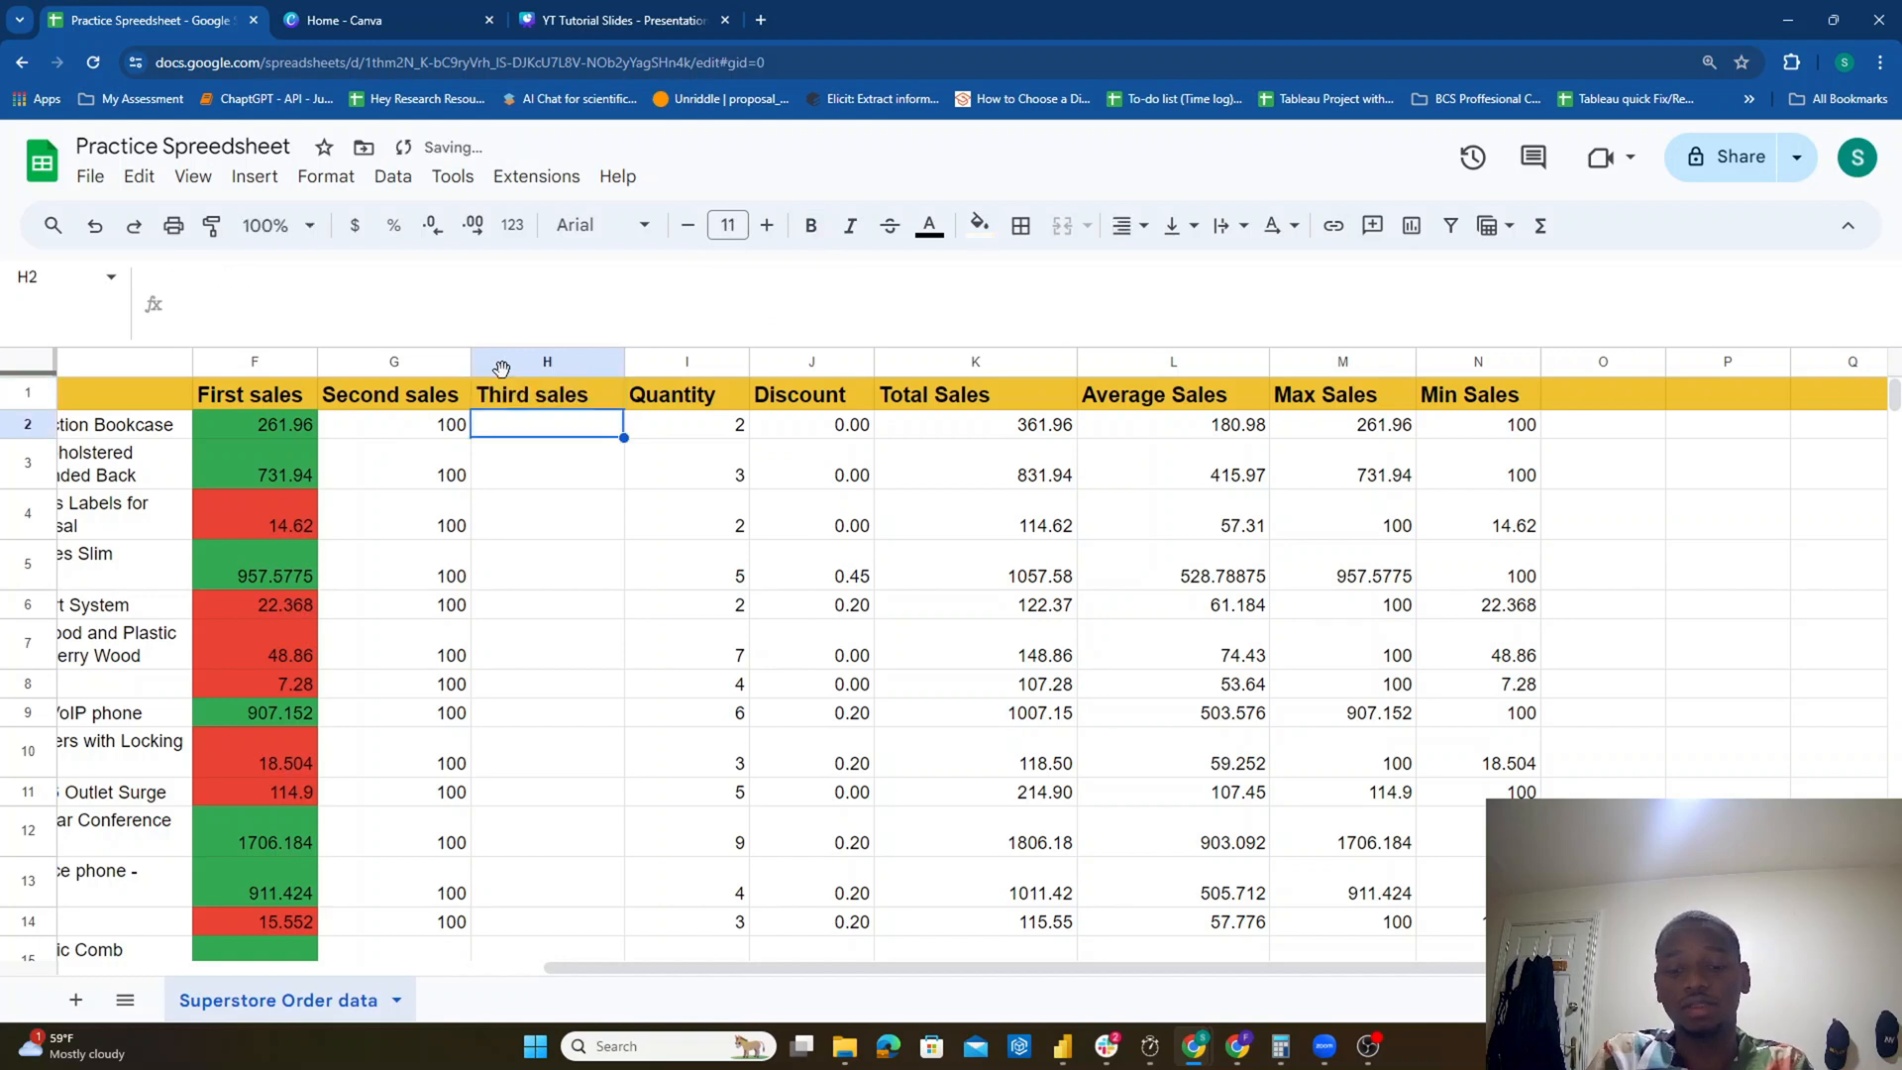
Step: Enter 32, 31 and 40 in H2, H3 and H4 of the Third sales column
type("32")
key("Return")
type("31")
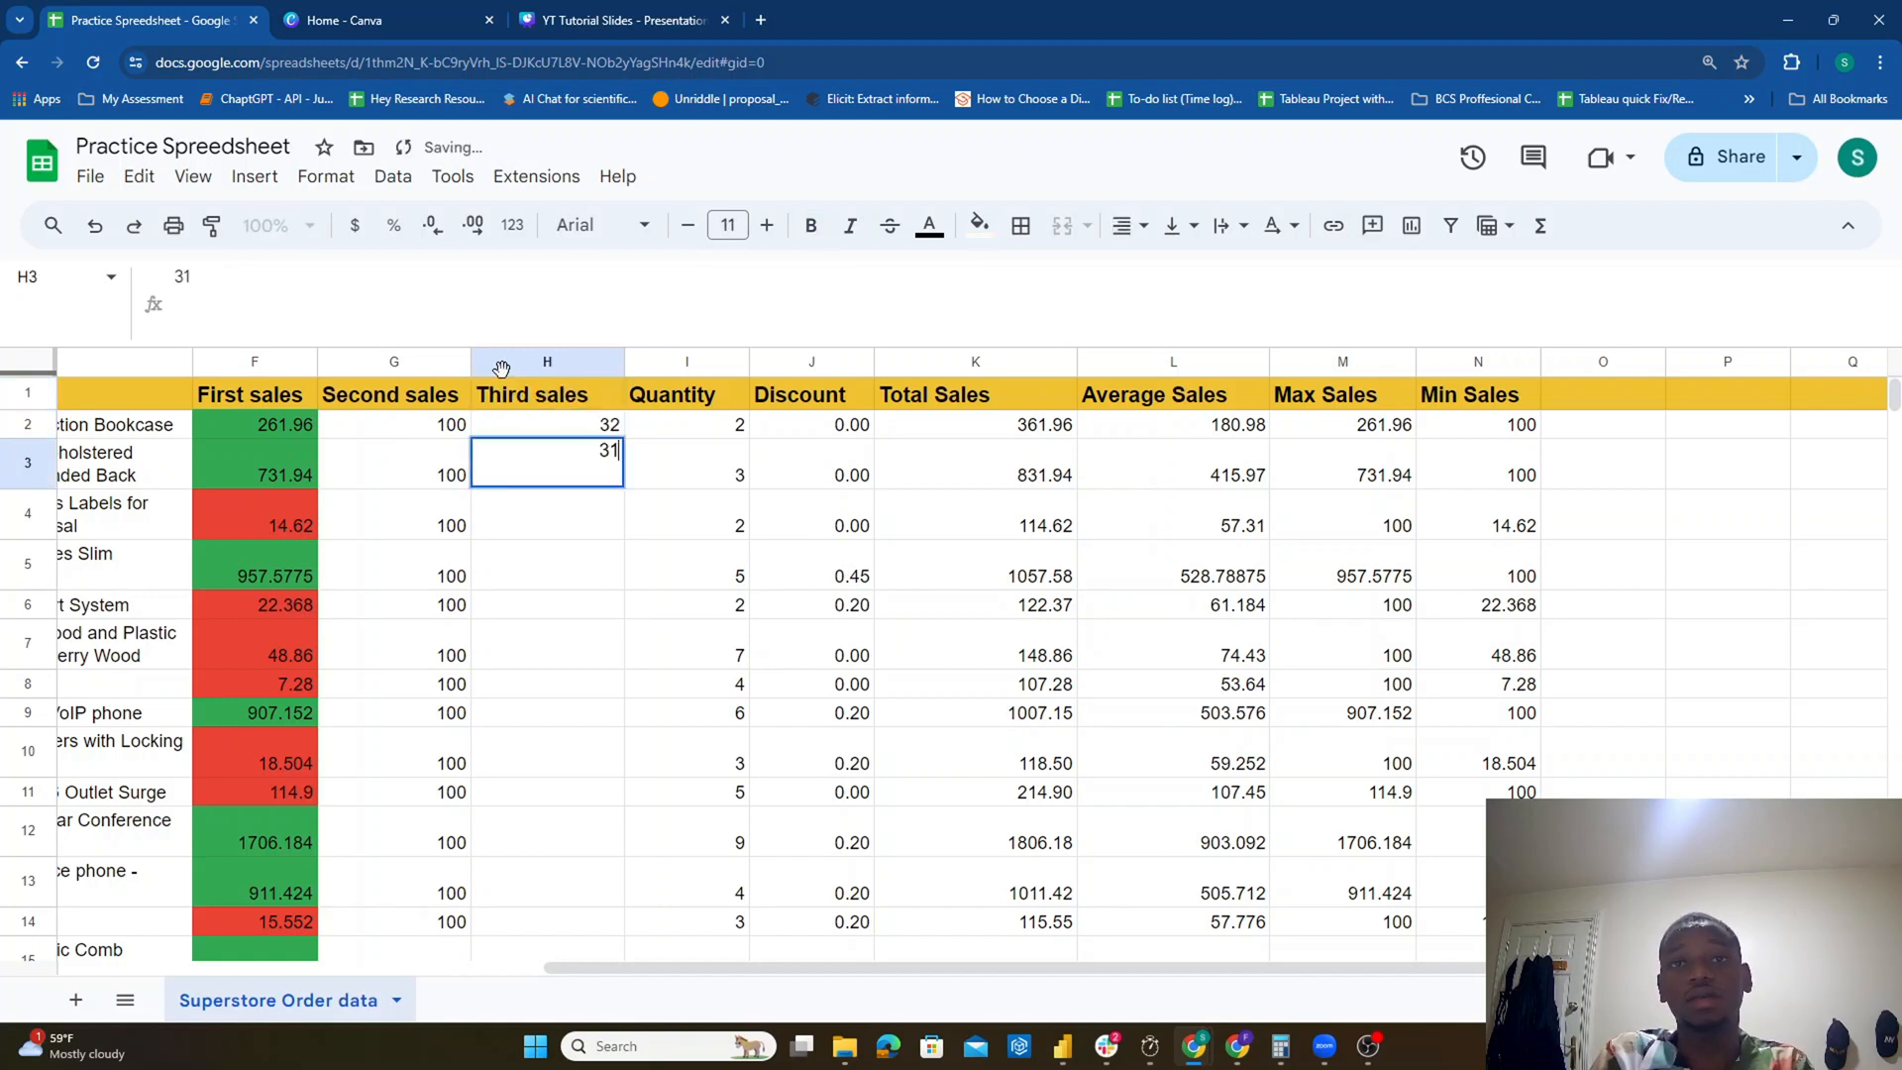
key("Return")
type("40")
key("Return")
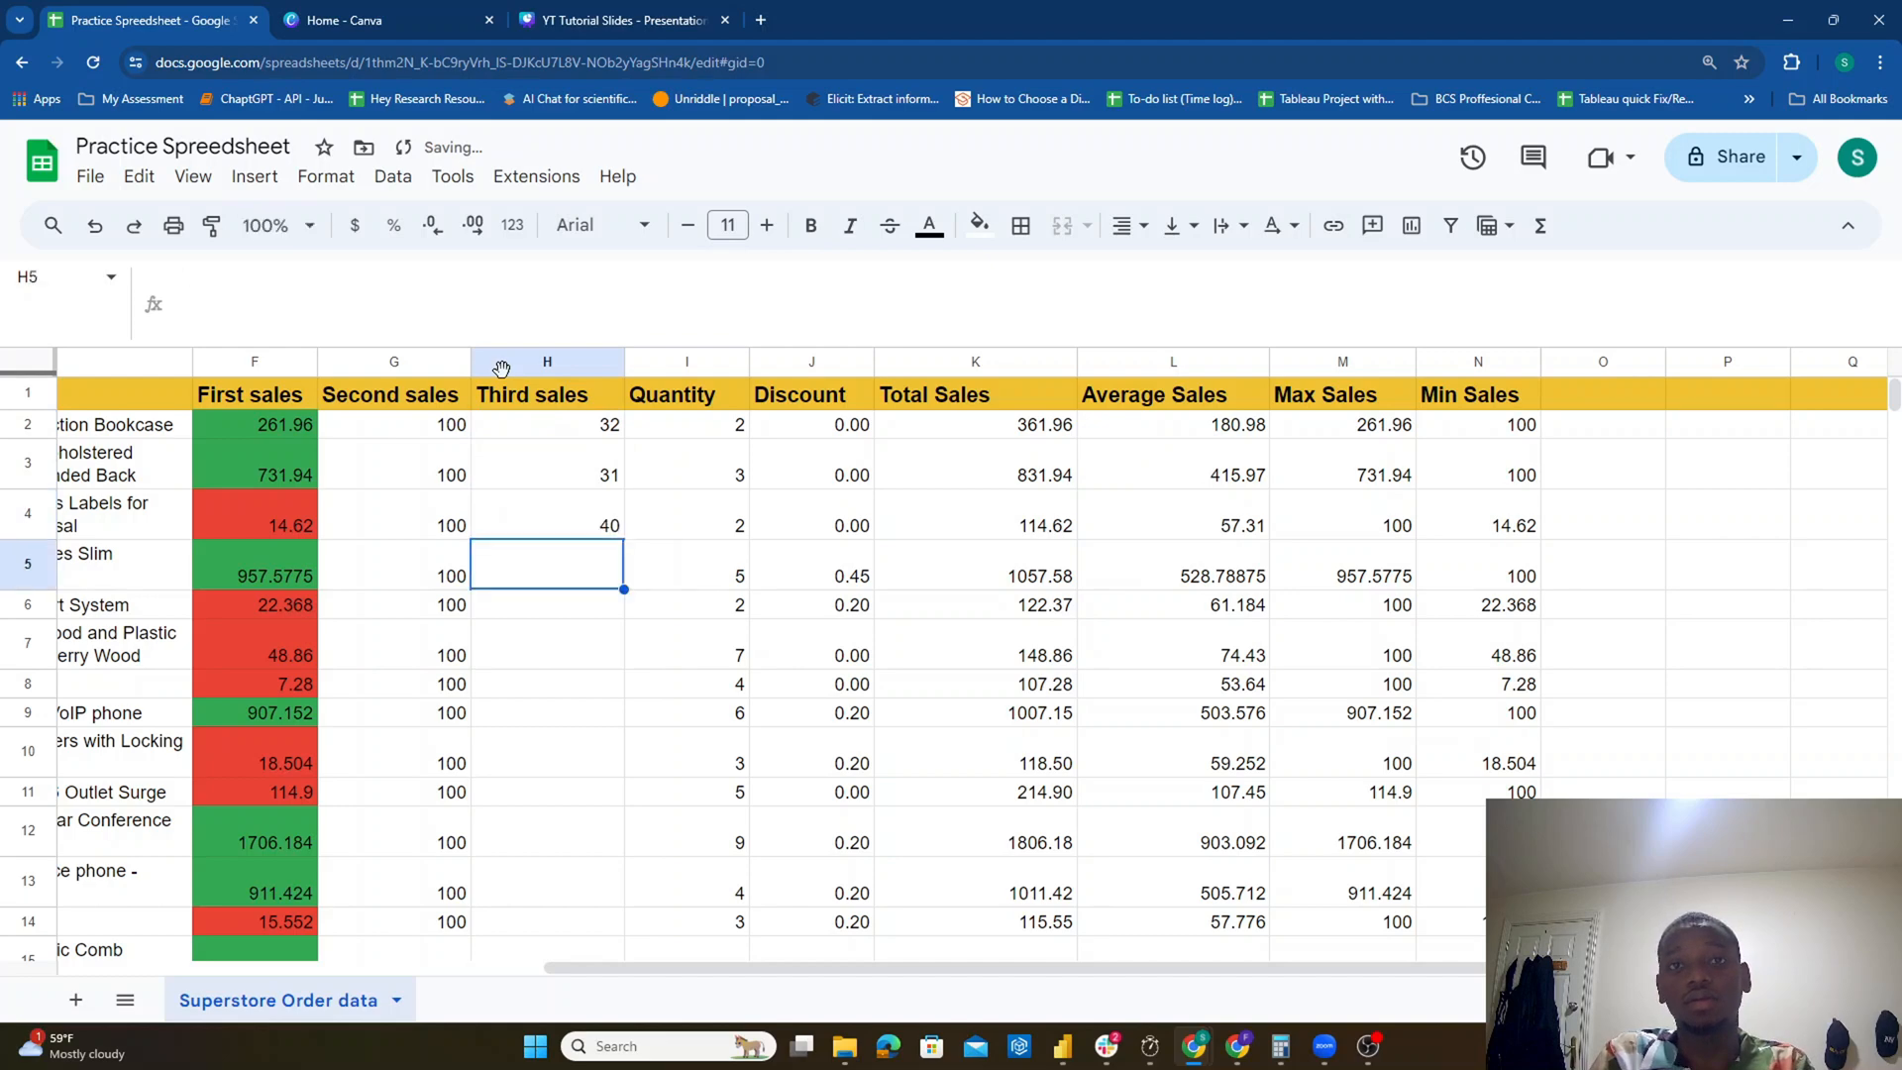
Step: Extend the number series from H2:H4 down the Third sales column to row 62
left_click_drag(599, 433, 627, 801)
scroll(601, 579, "down", 3)
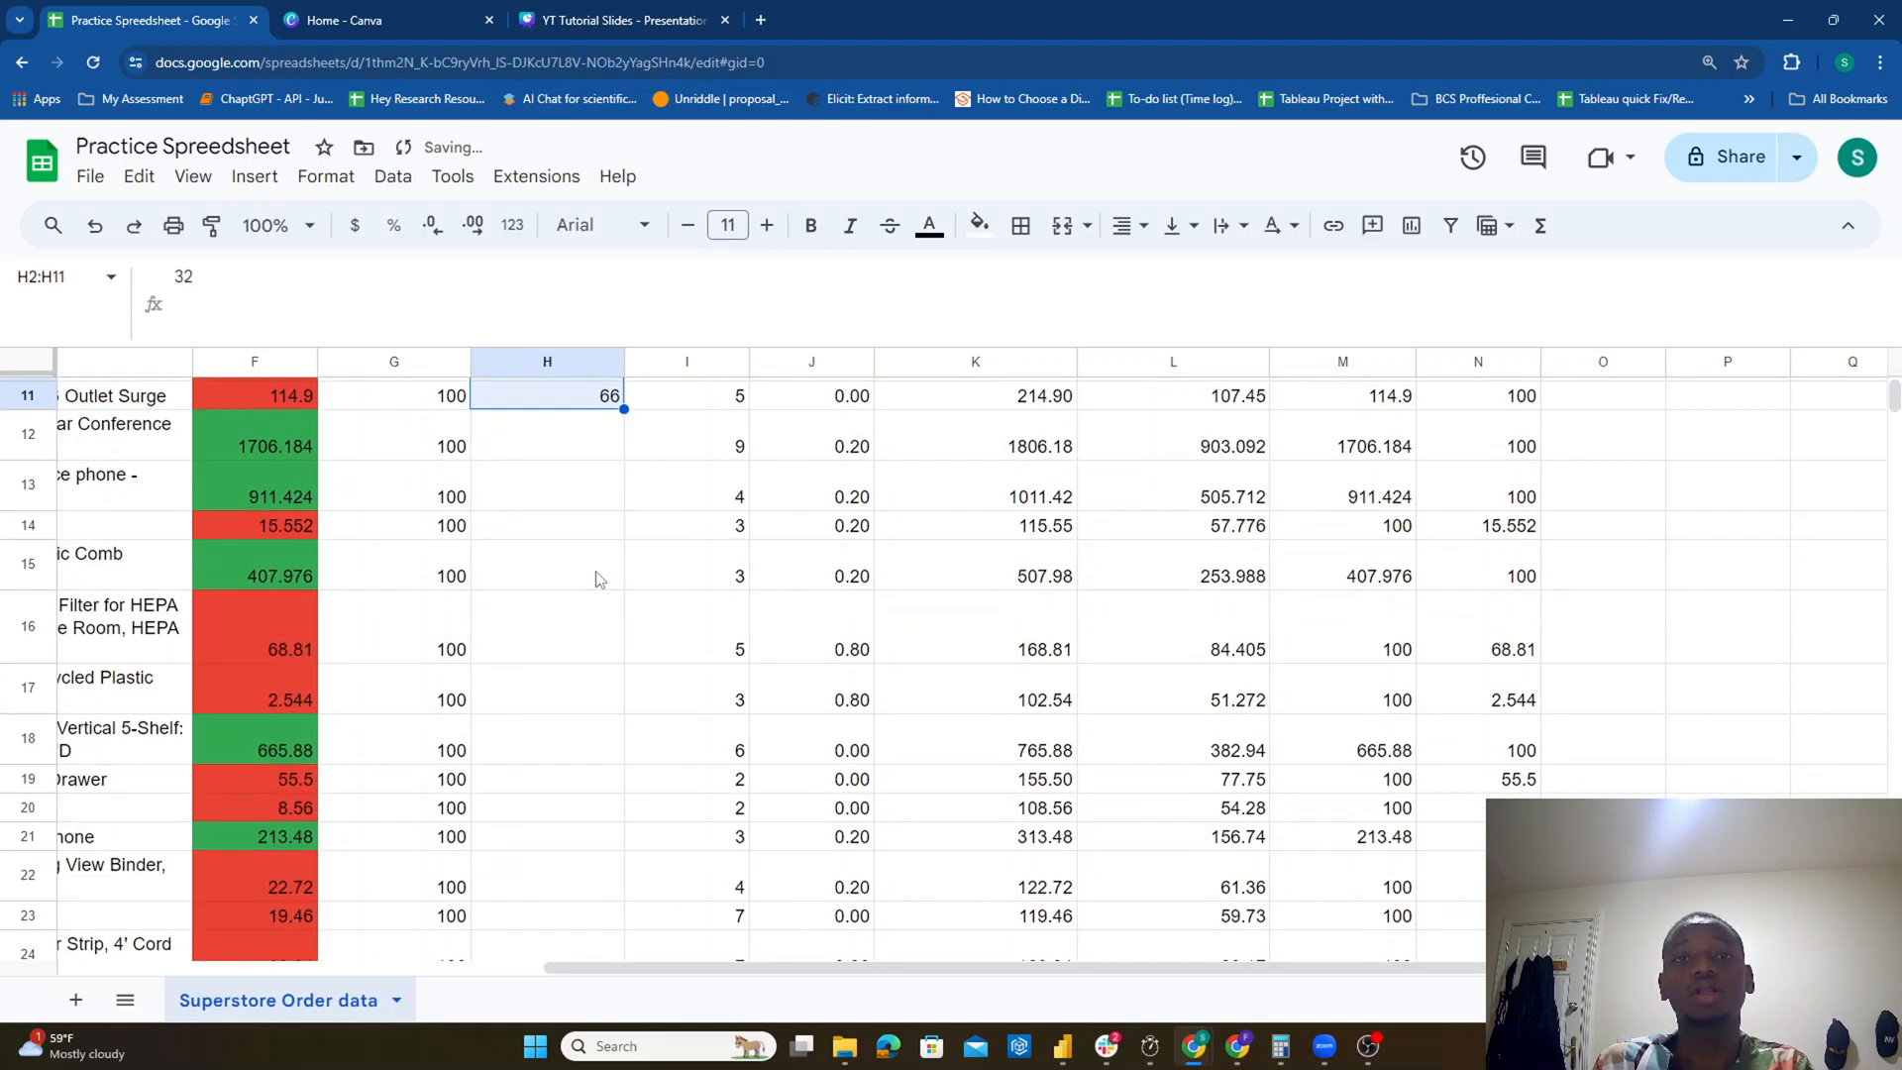
left_click_drag(625, 508, 579, 585)
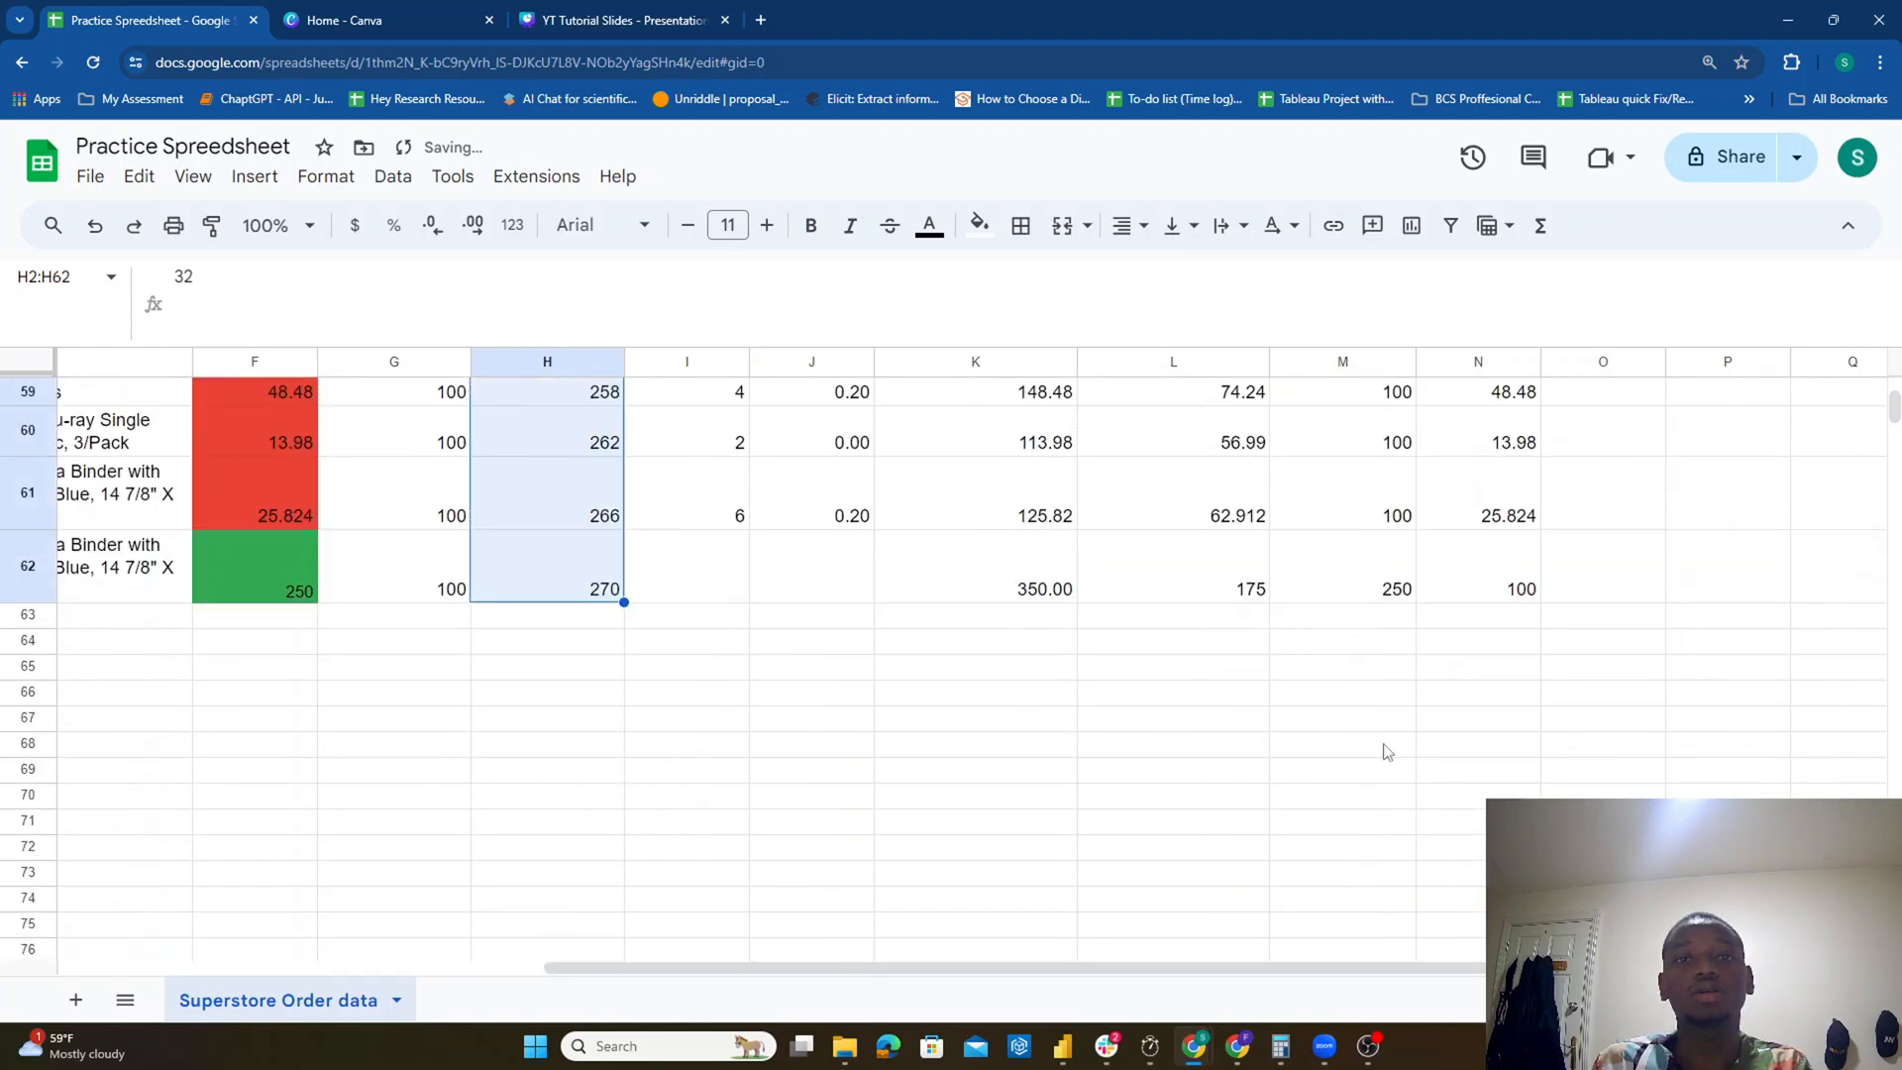
scroll(1387, 733, "up", 10)
scroll(1529, 700, "up", 10)
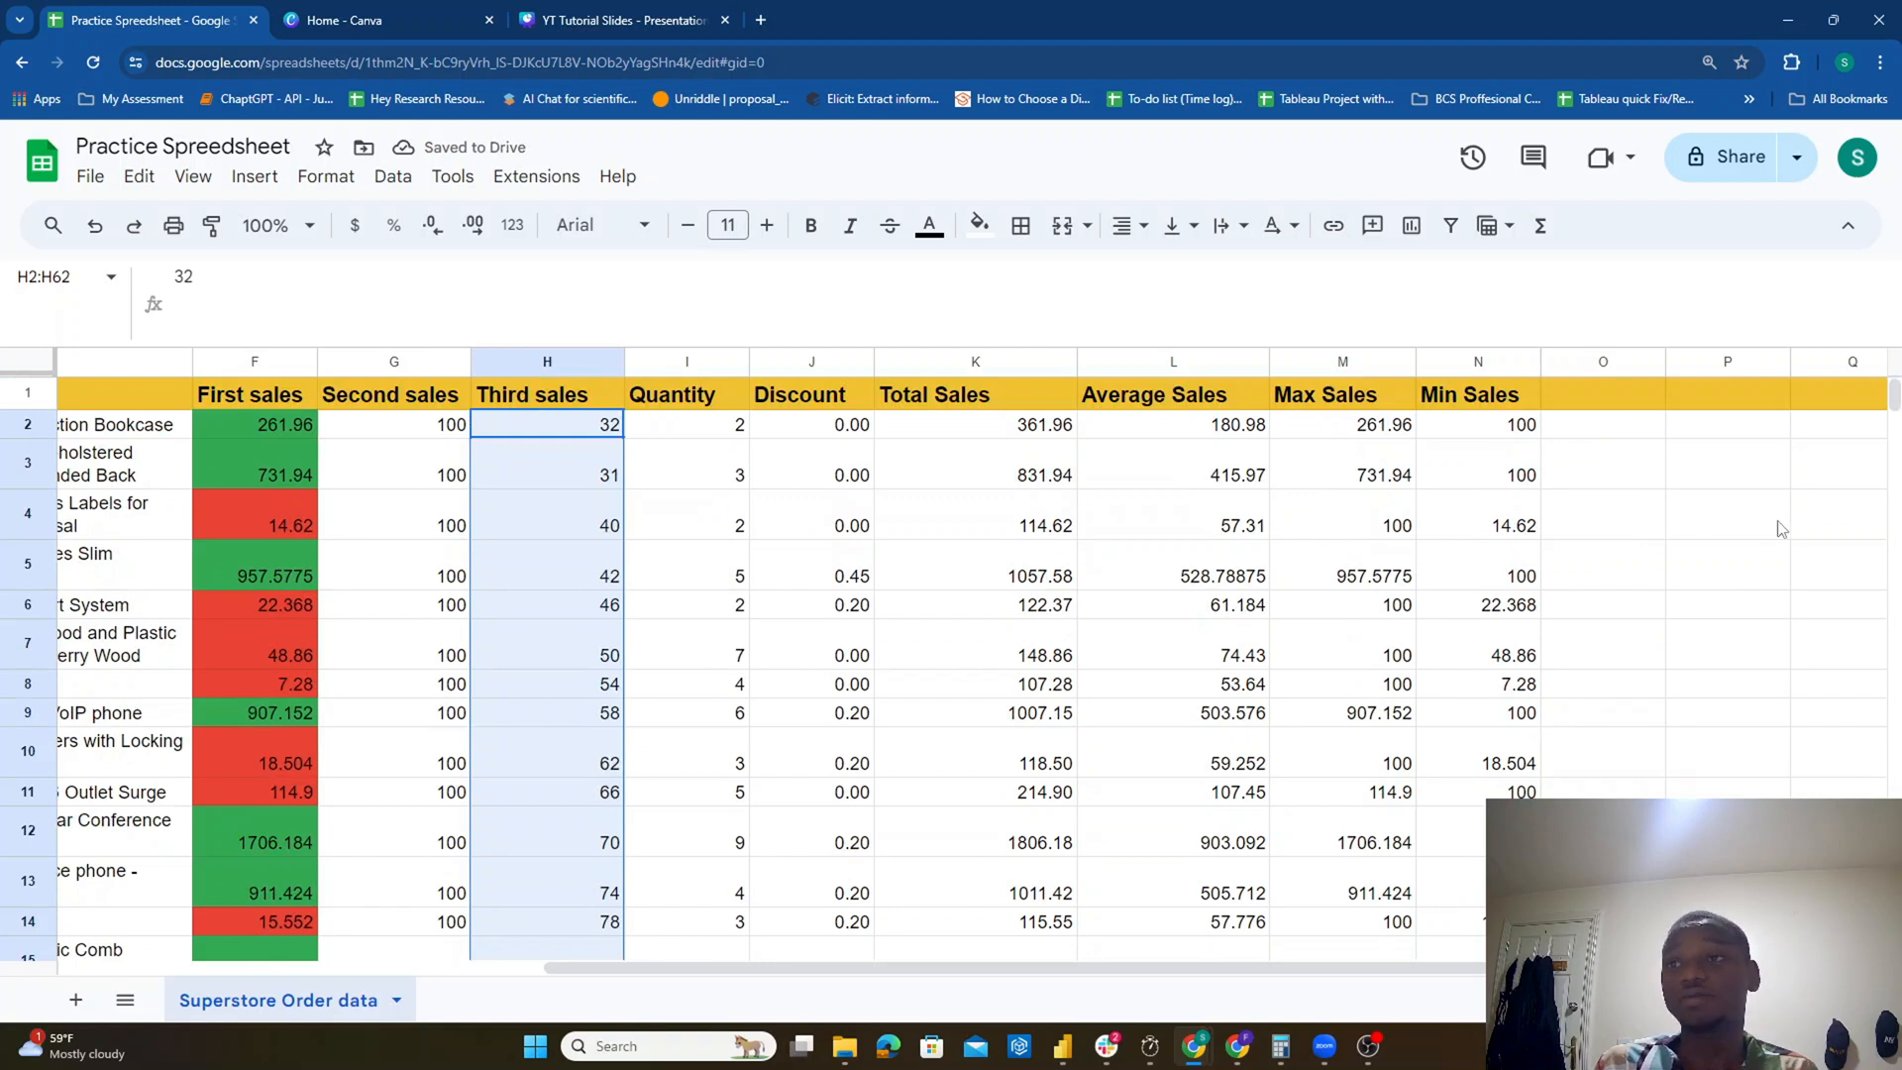
Step: Change the Max Sales formula in M2 to =MAX(F2:H2) and fill it down the column to row 62
left_click(1384, 432)
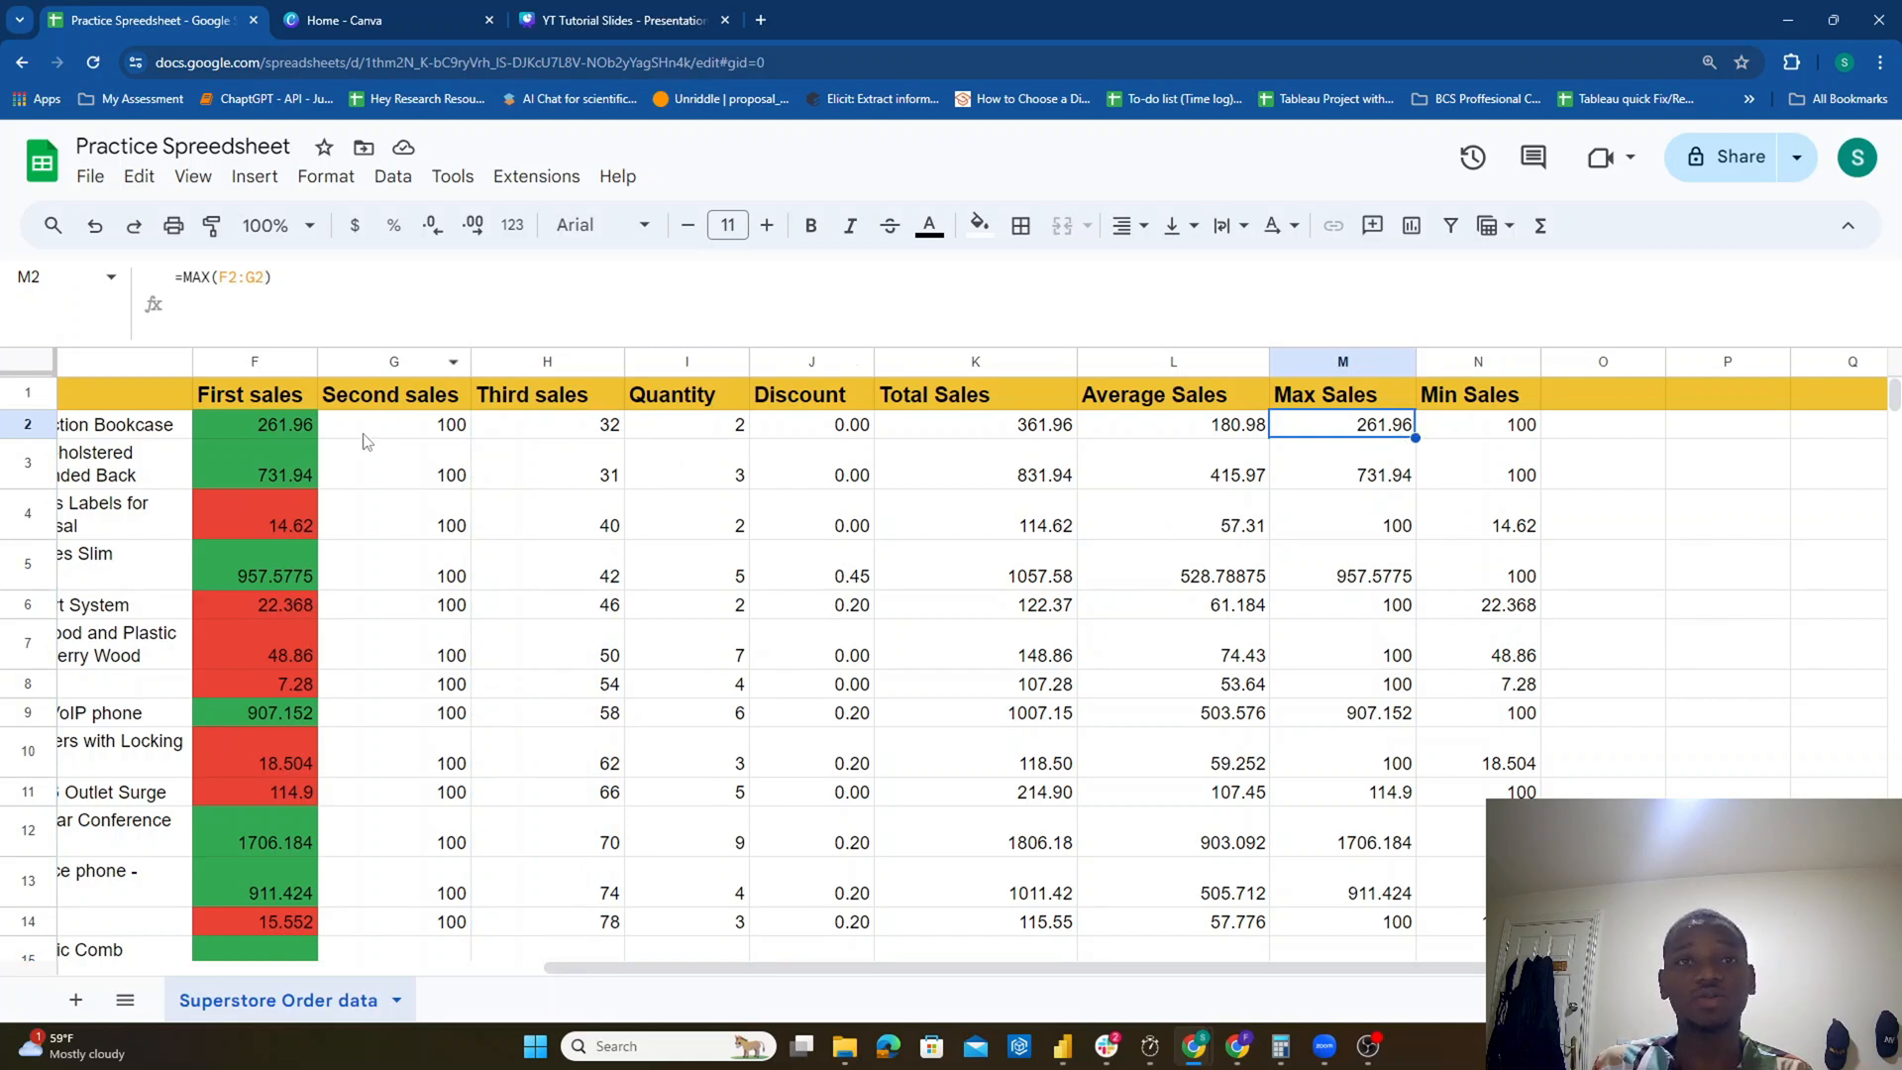
double_click(1396, 430)
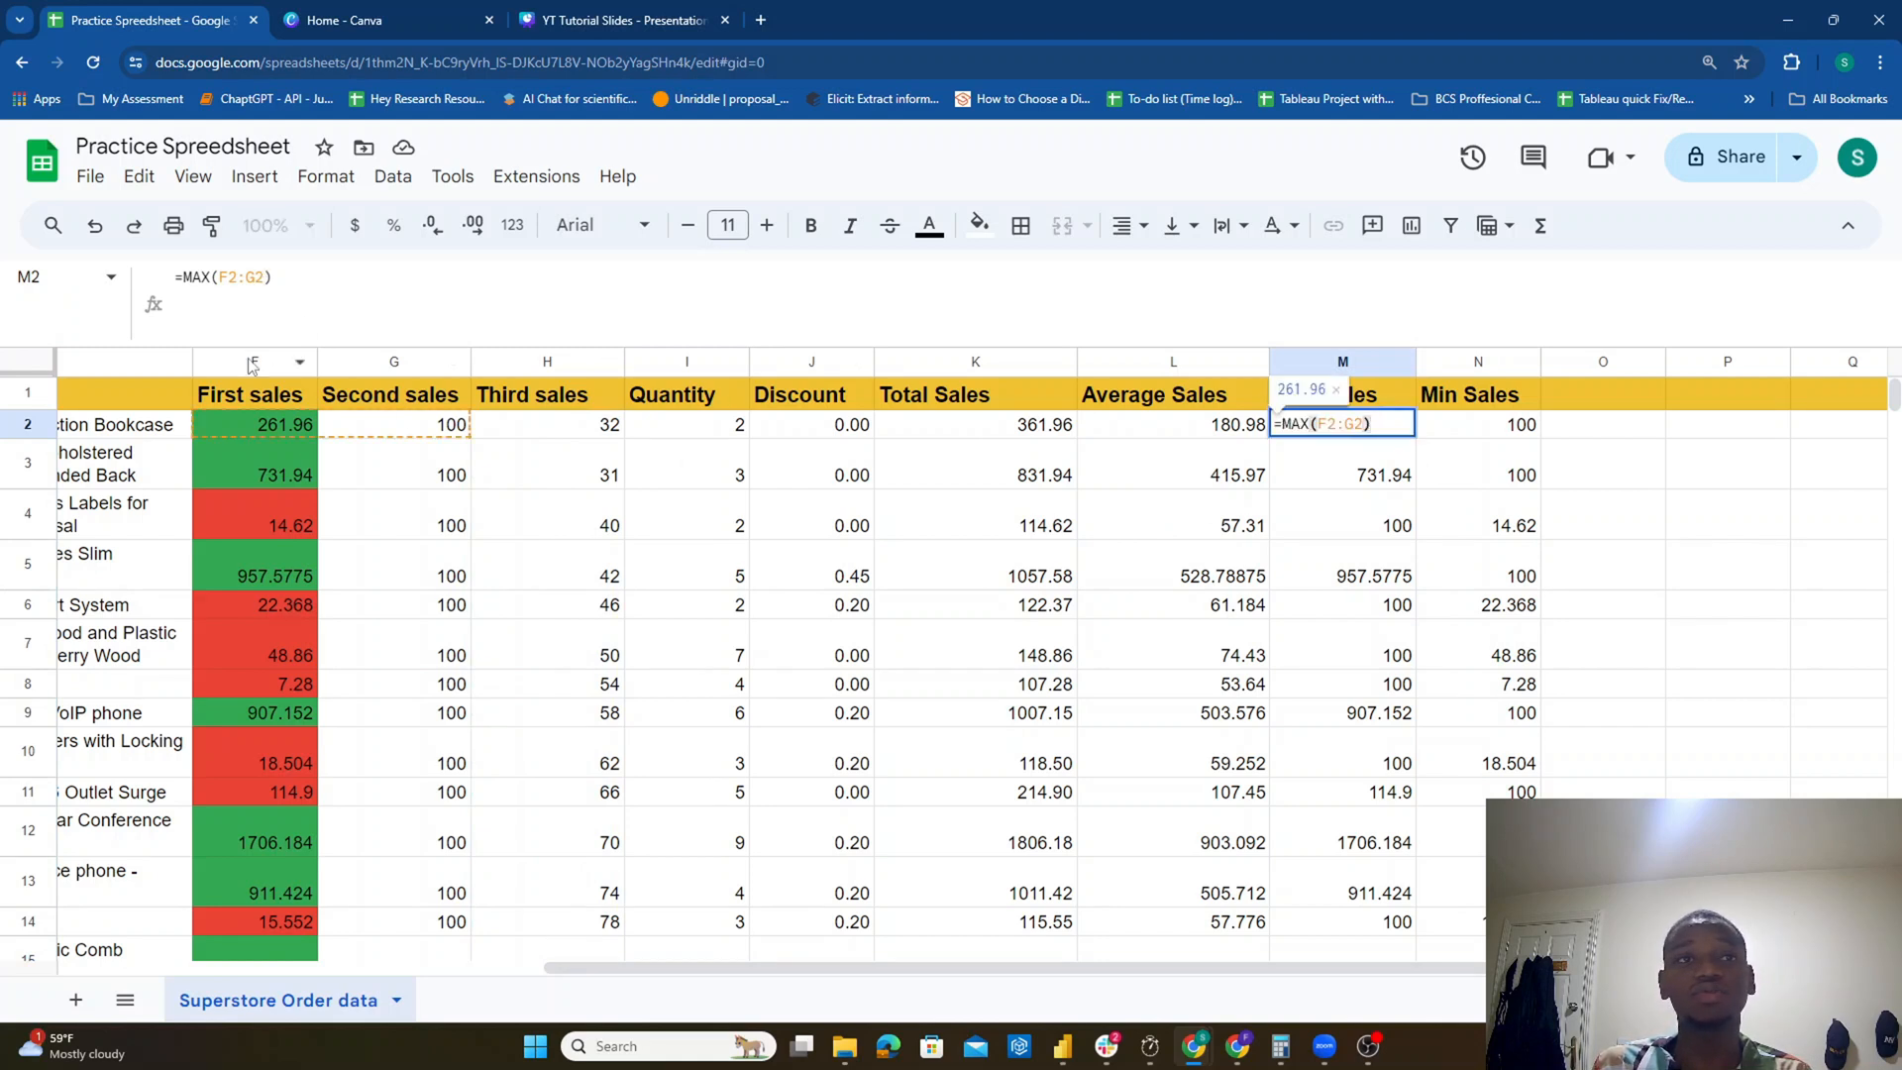
key("Escape")
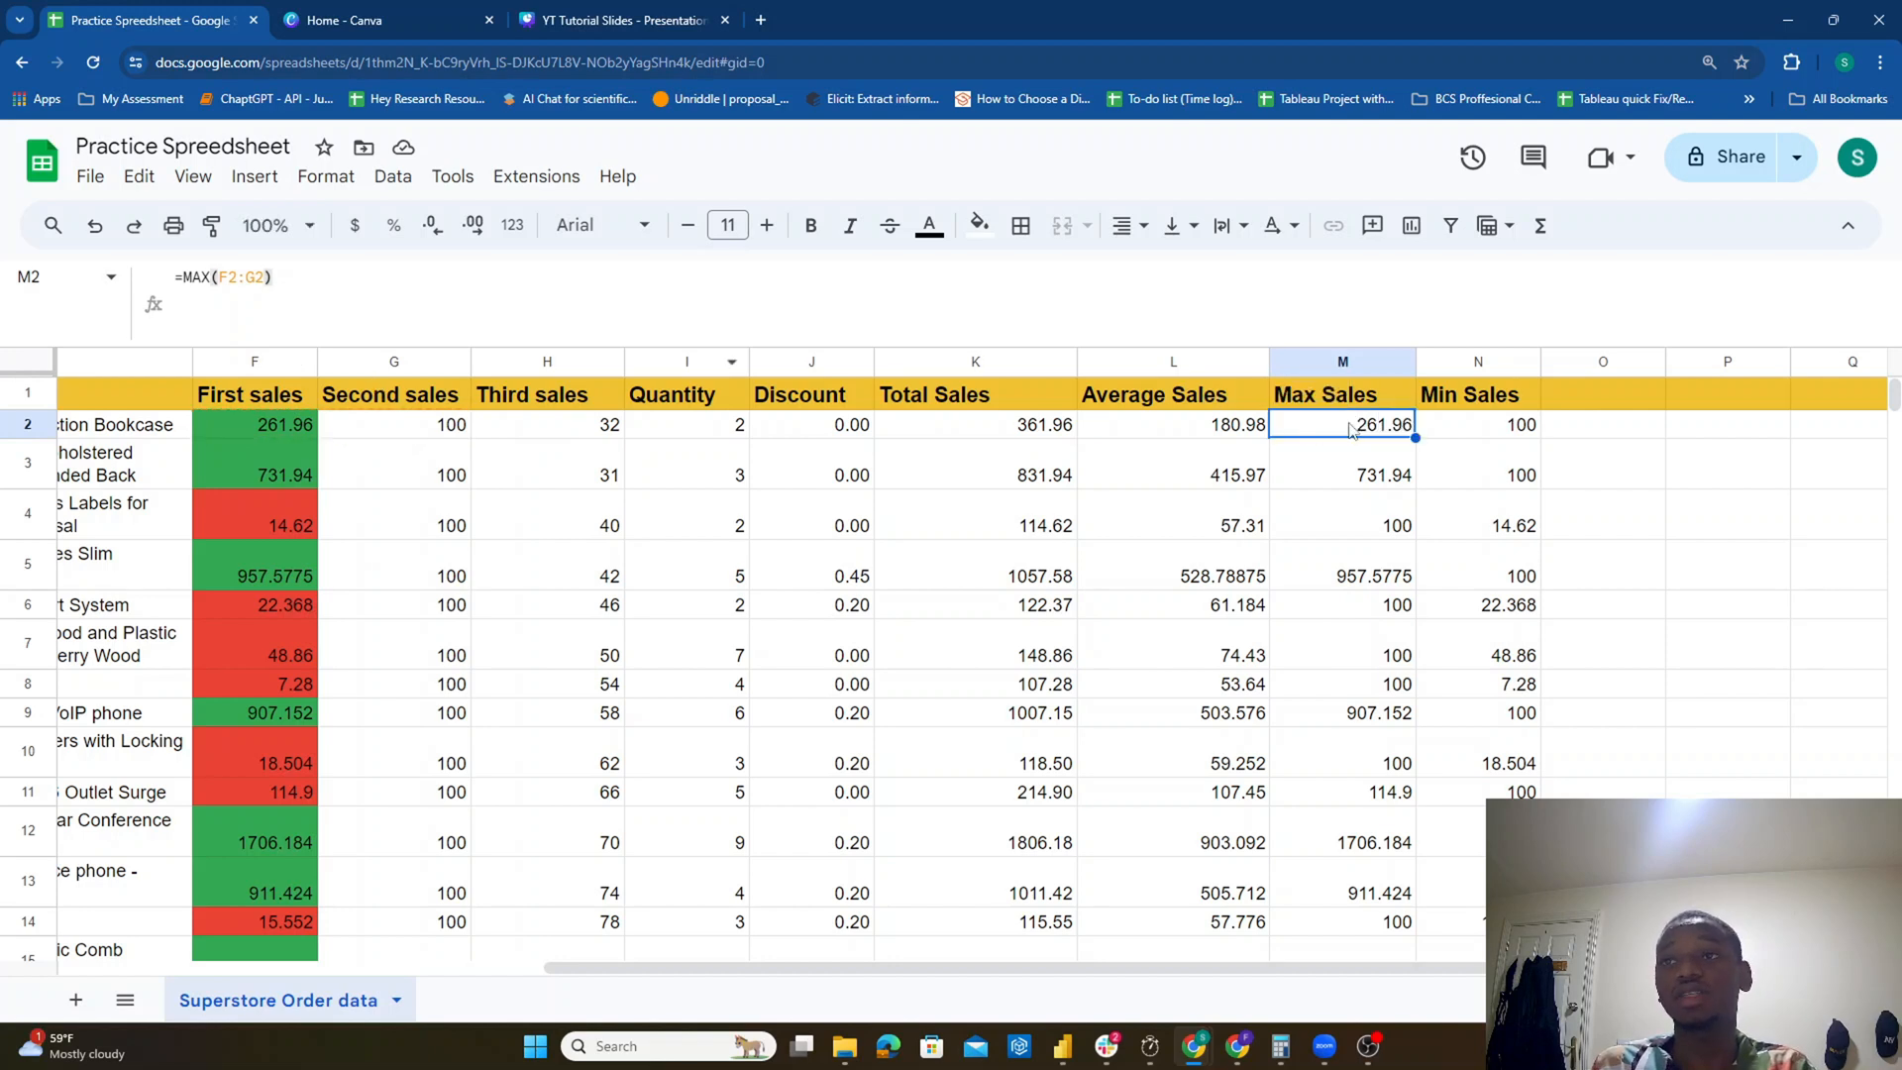
double_click(1350, 429)
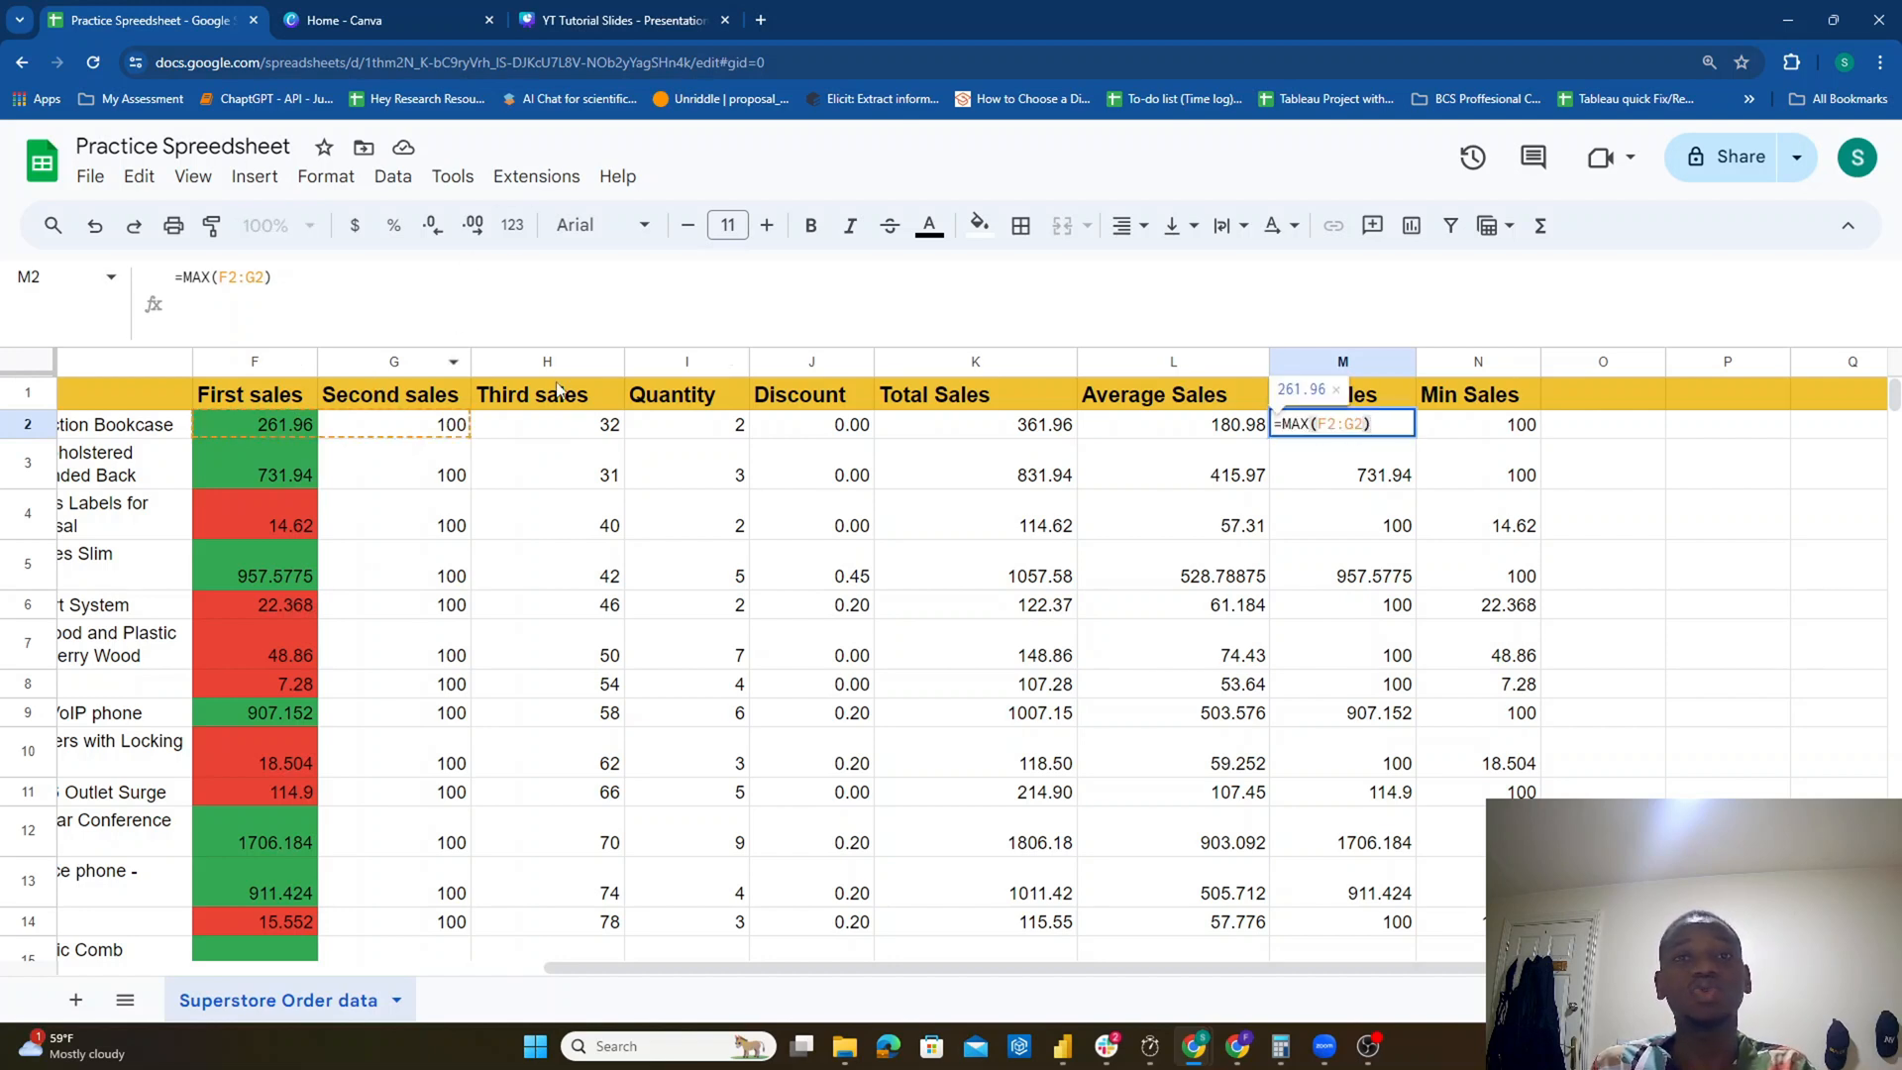
left_click_drag(264, 276, 219, 276)
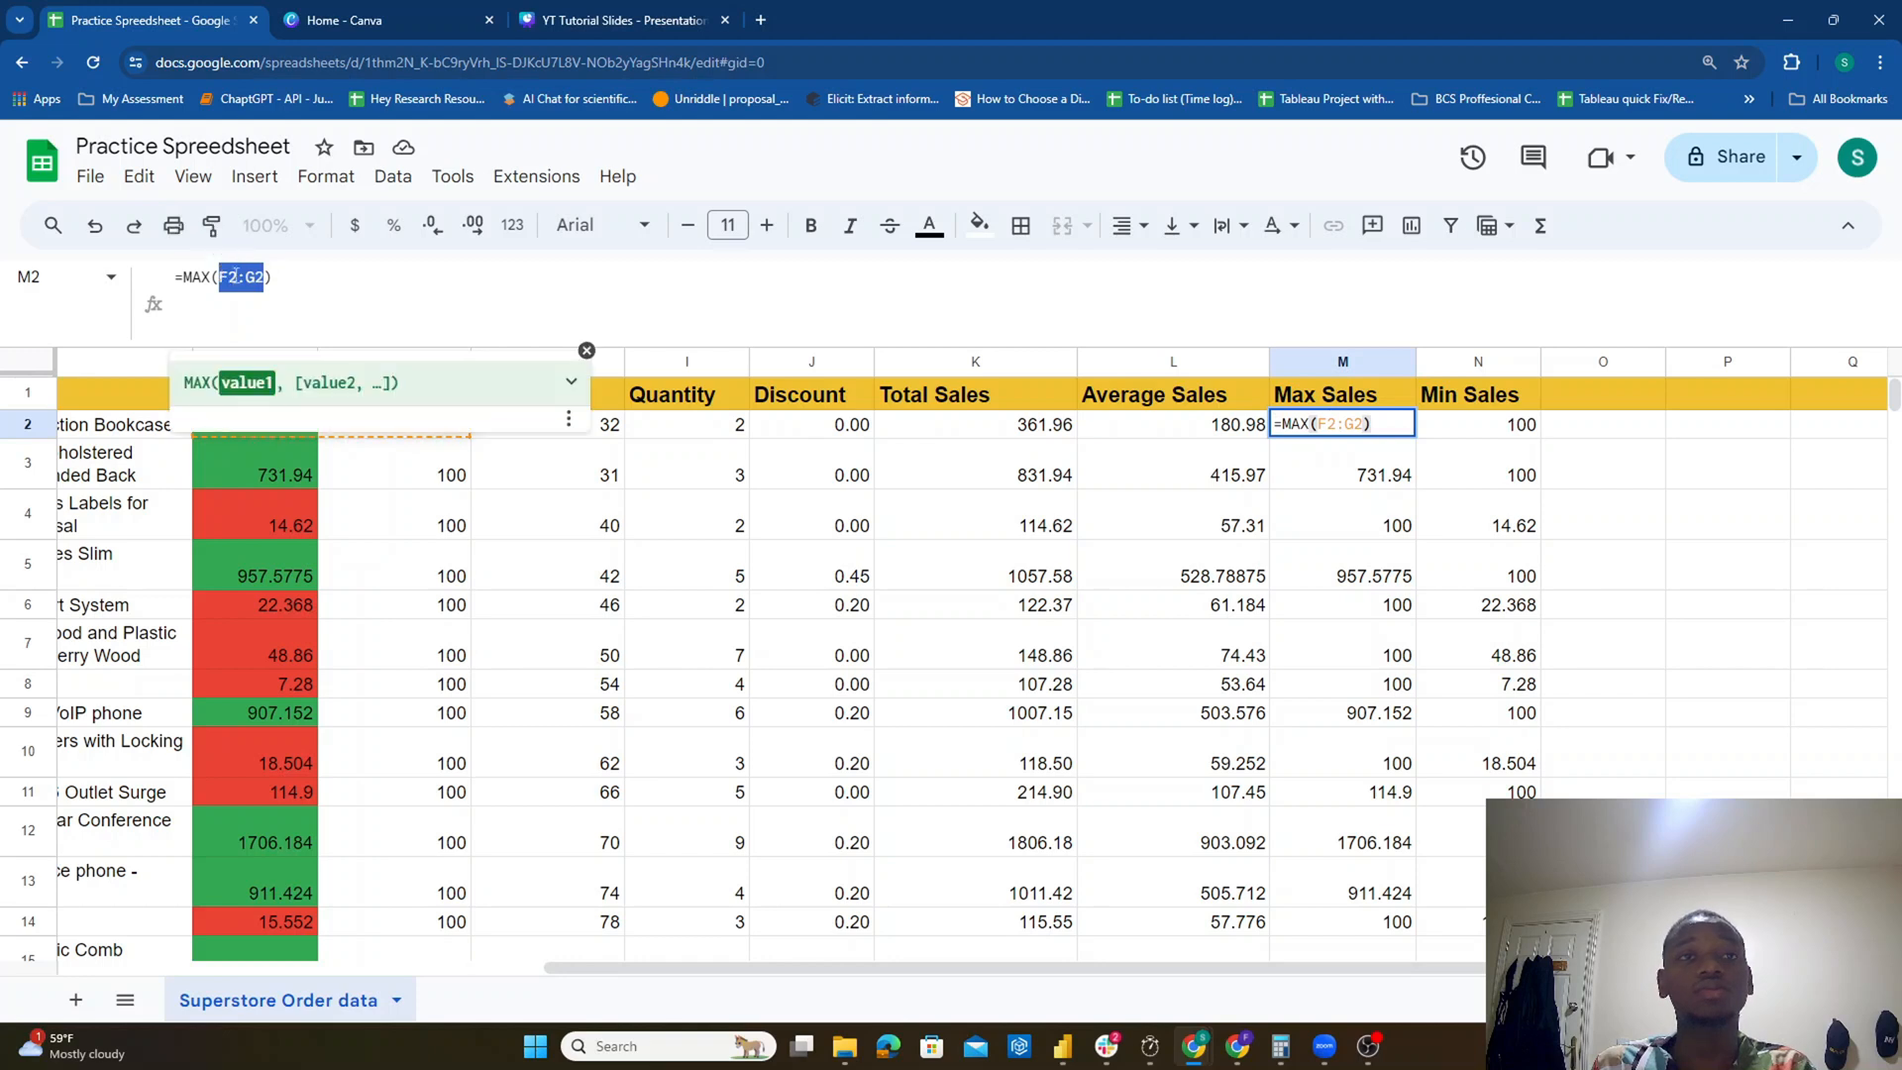
key("BackSpace")
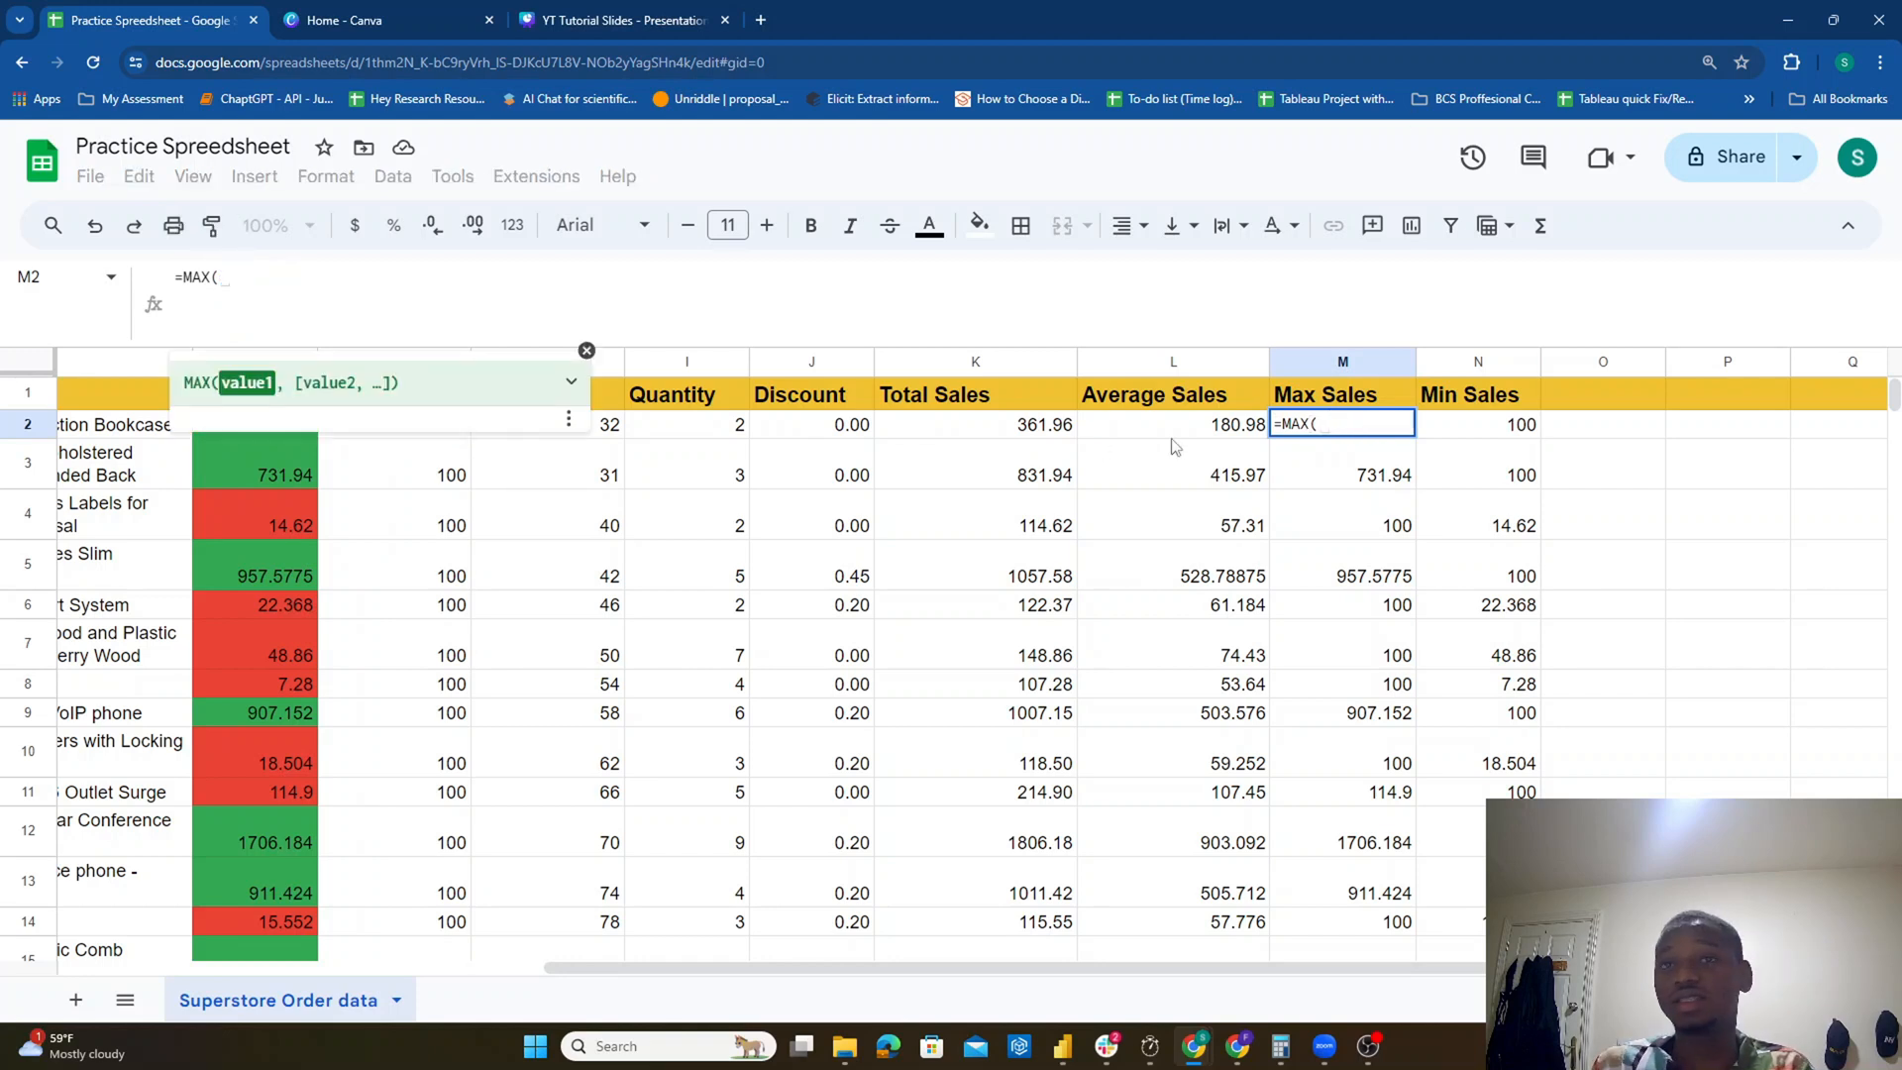
left_click(586, 351)
left_click(253, 425)
left_click_drag(253, 425, 535, 426)
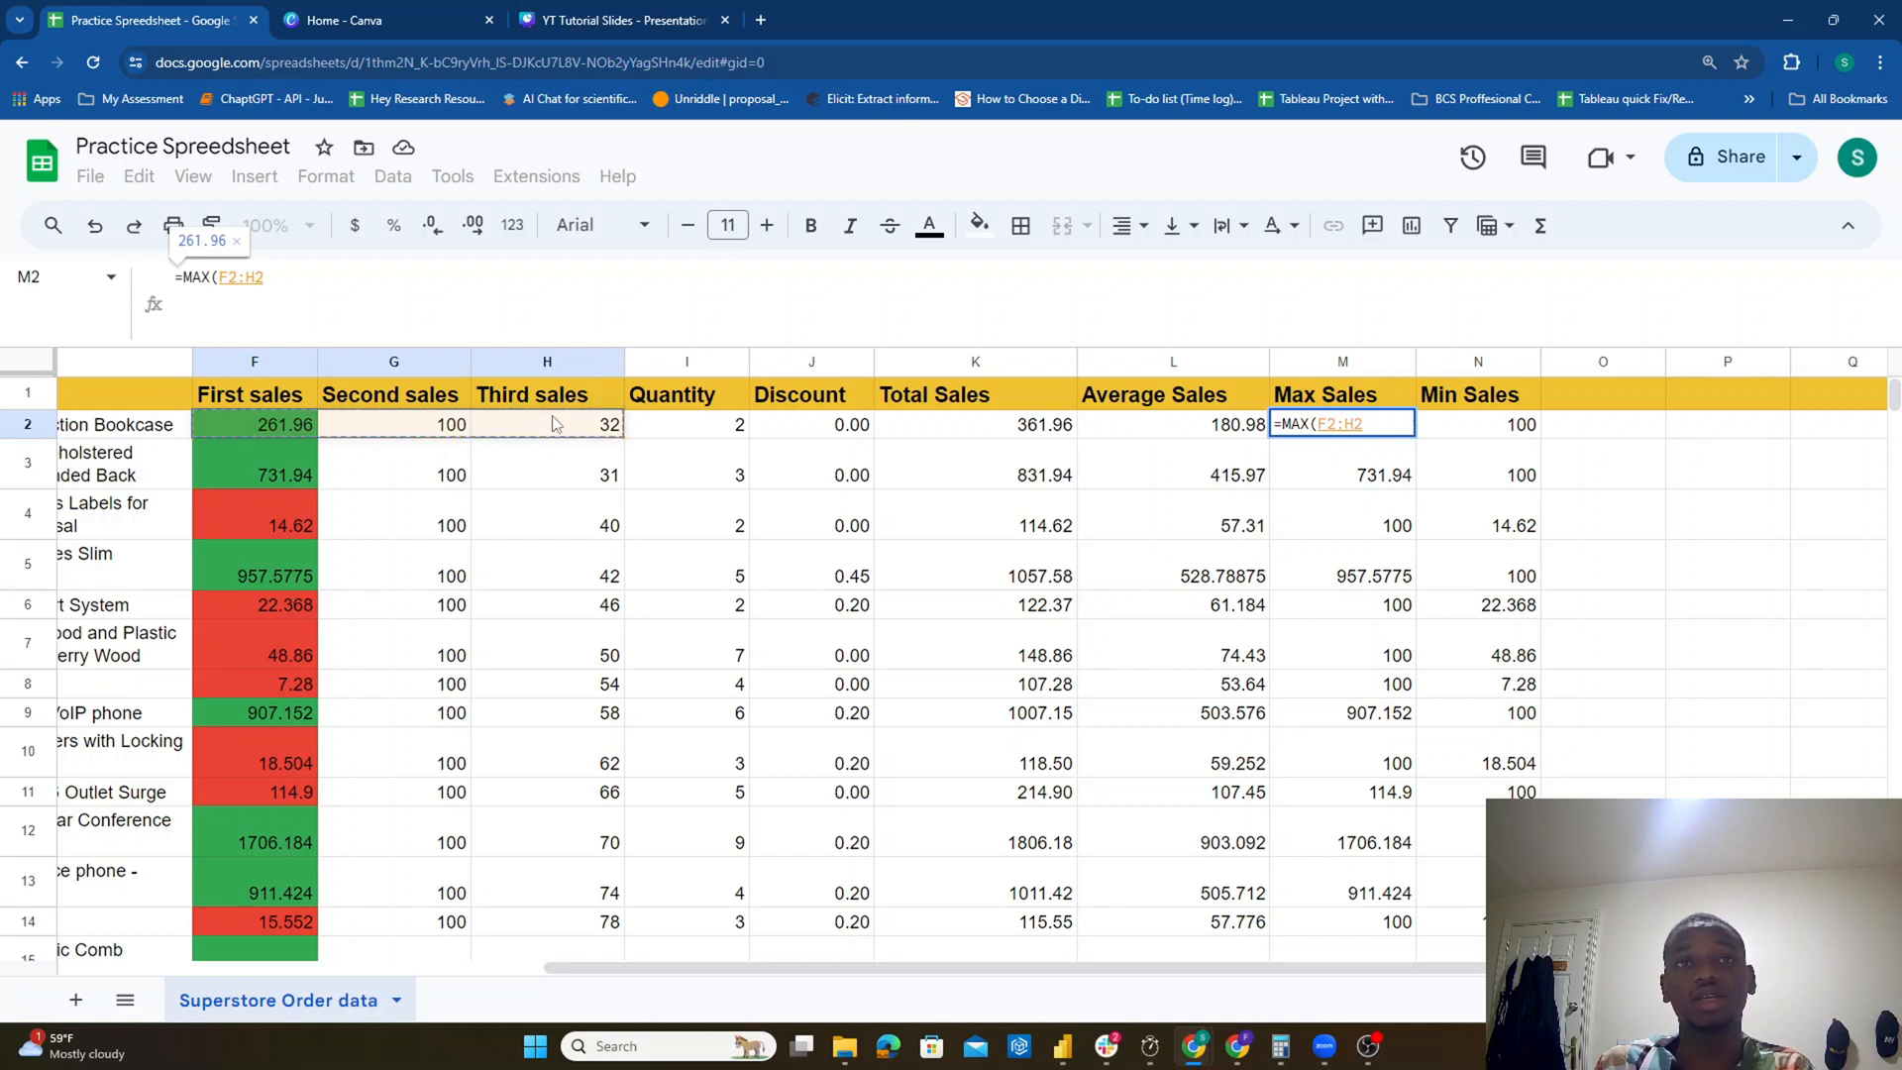
key("Return")
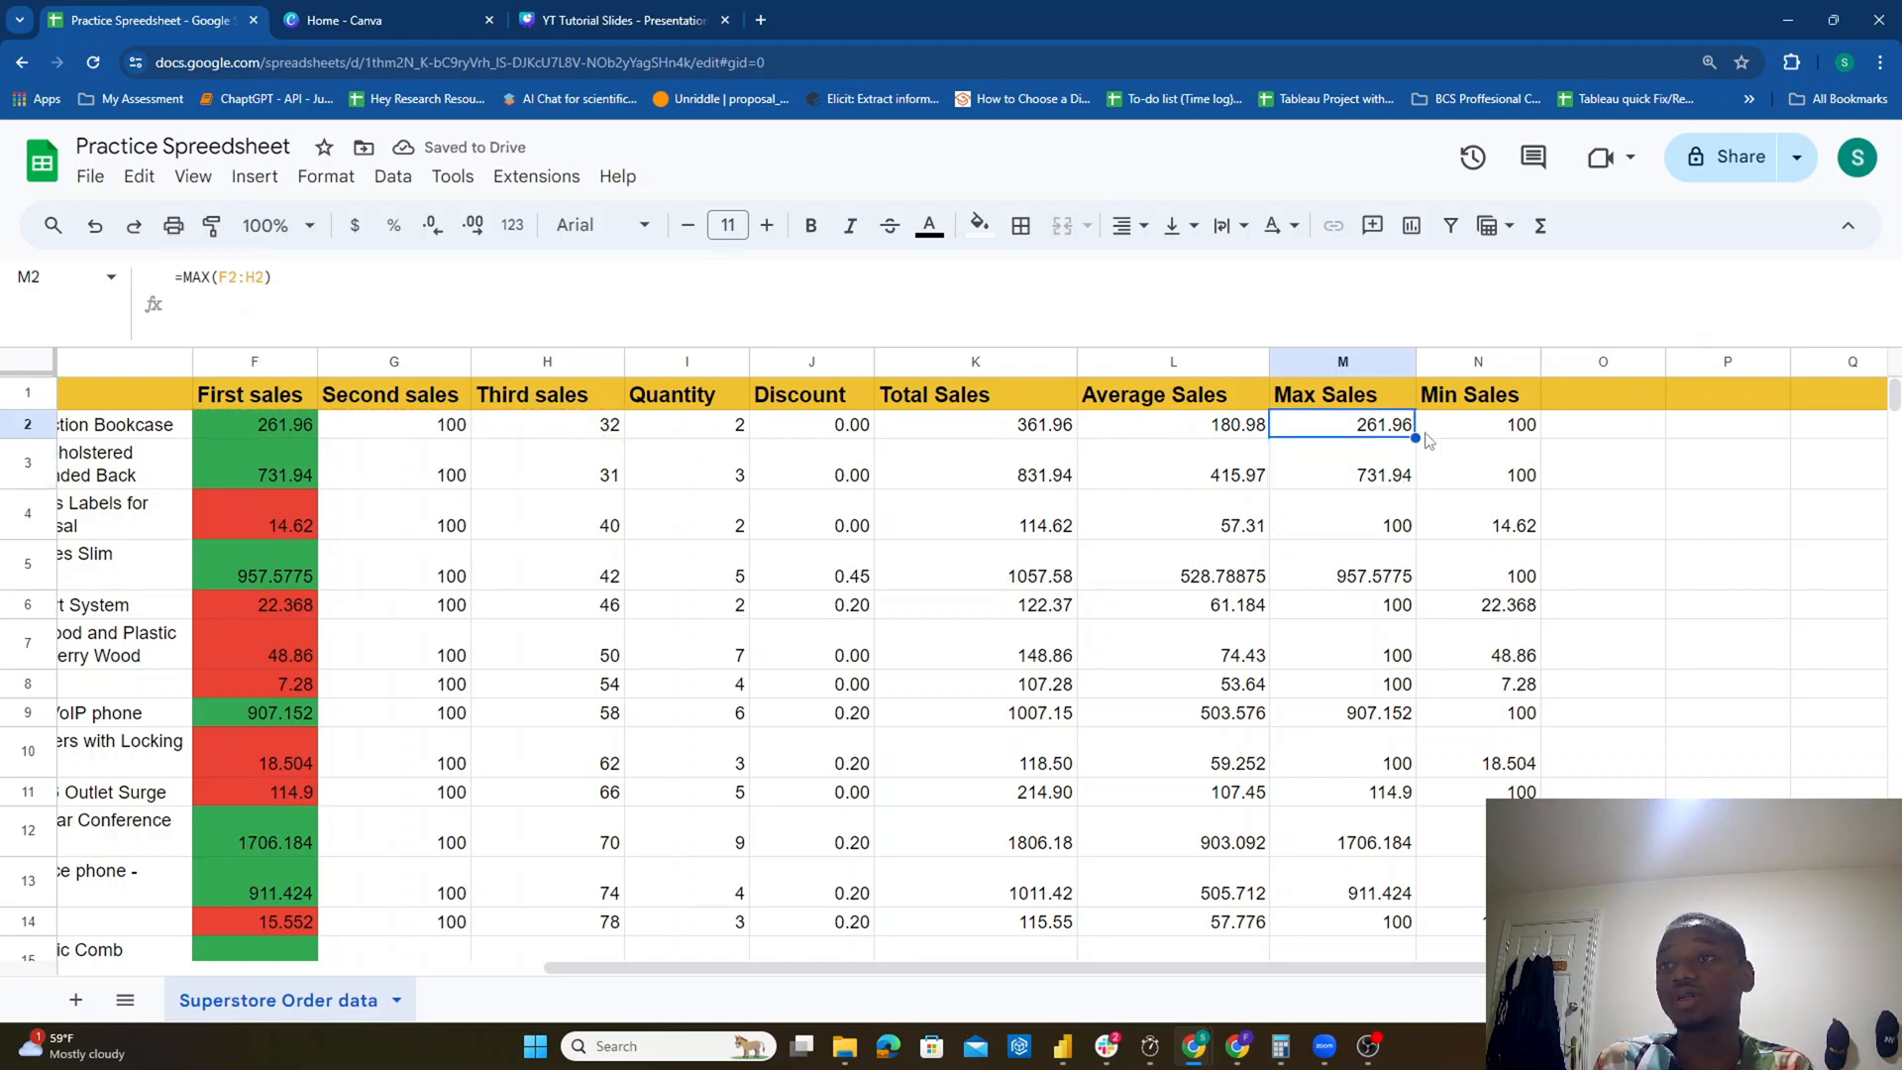
left_click_drag(1416, 438, 1408, 653)
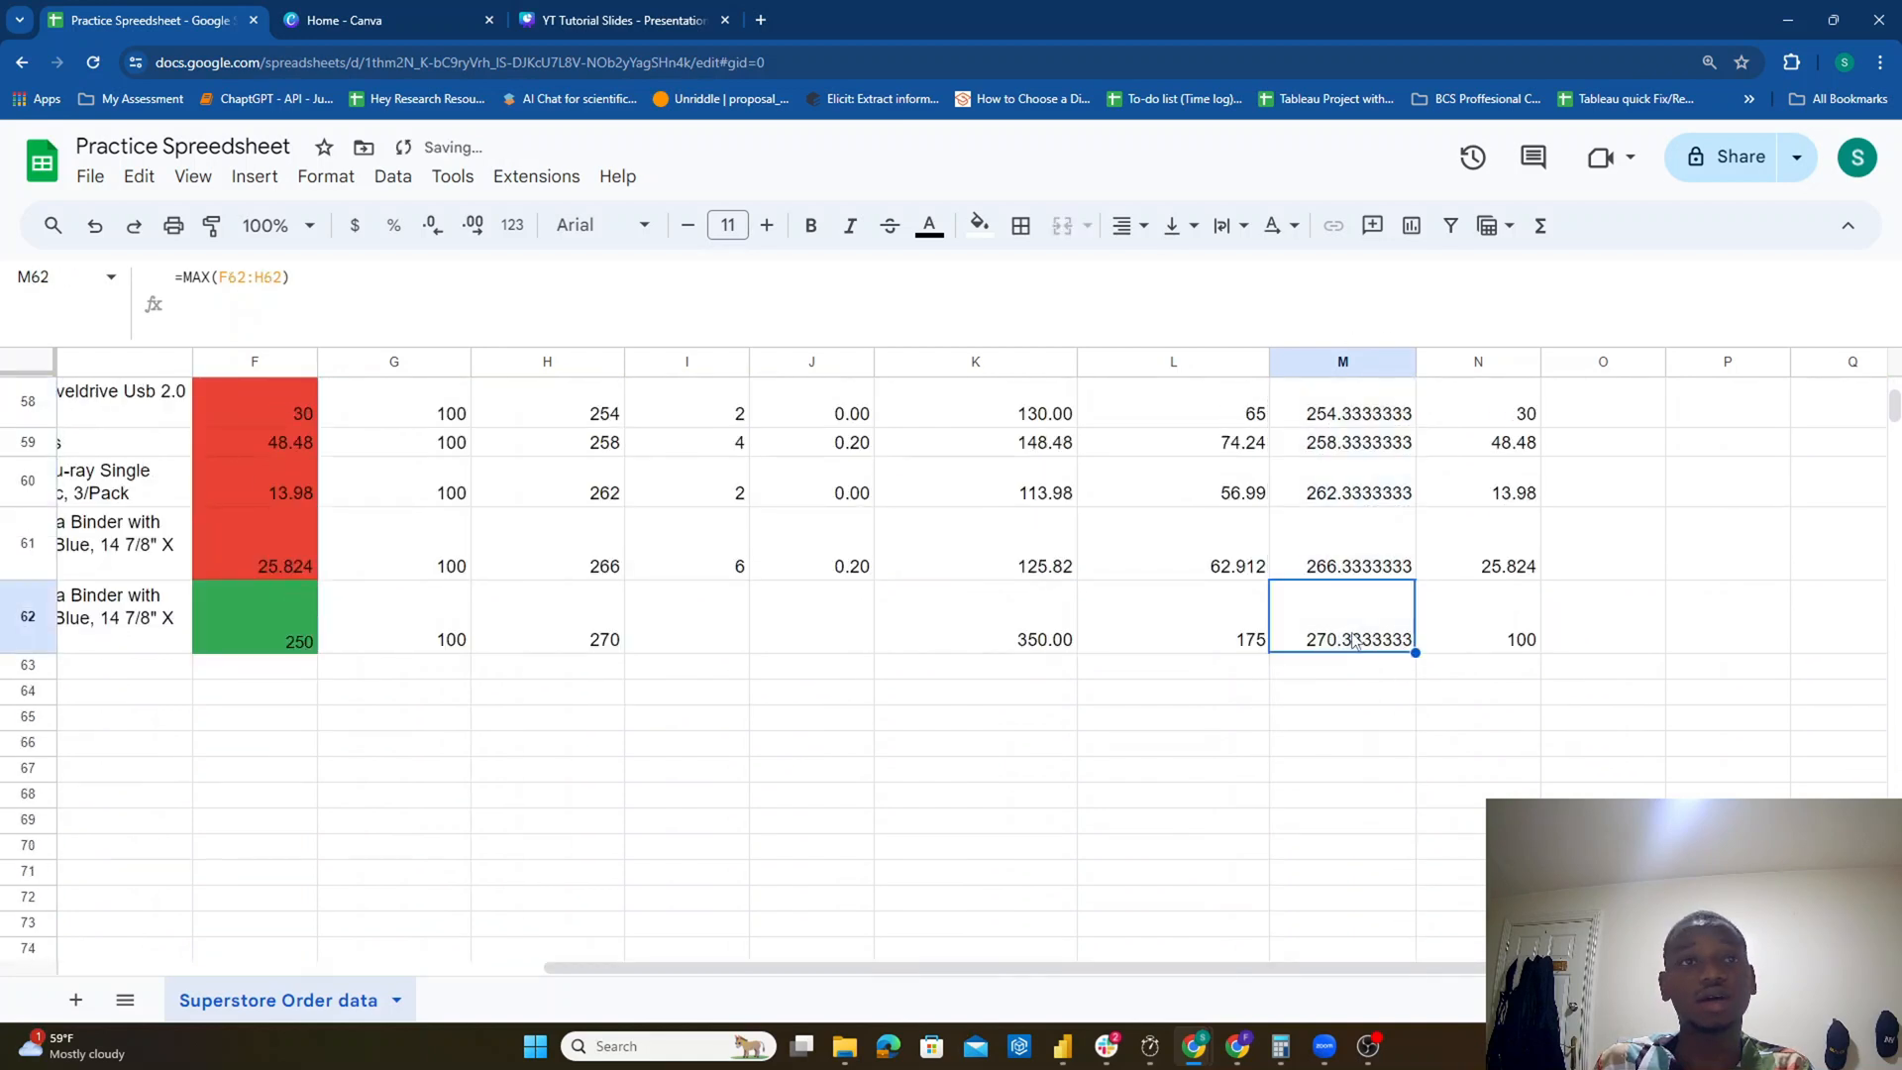
Step: Check the ranges in the Max Sales formulas of rows 62, 51, 43 and 2, and the Average Sales formula in L2
double_click(1354, 639)
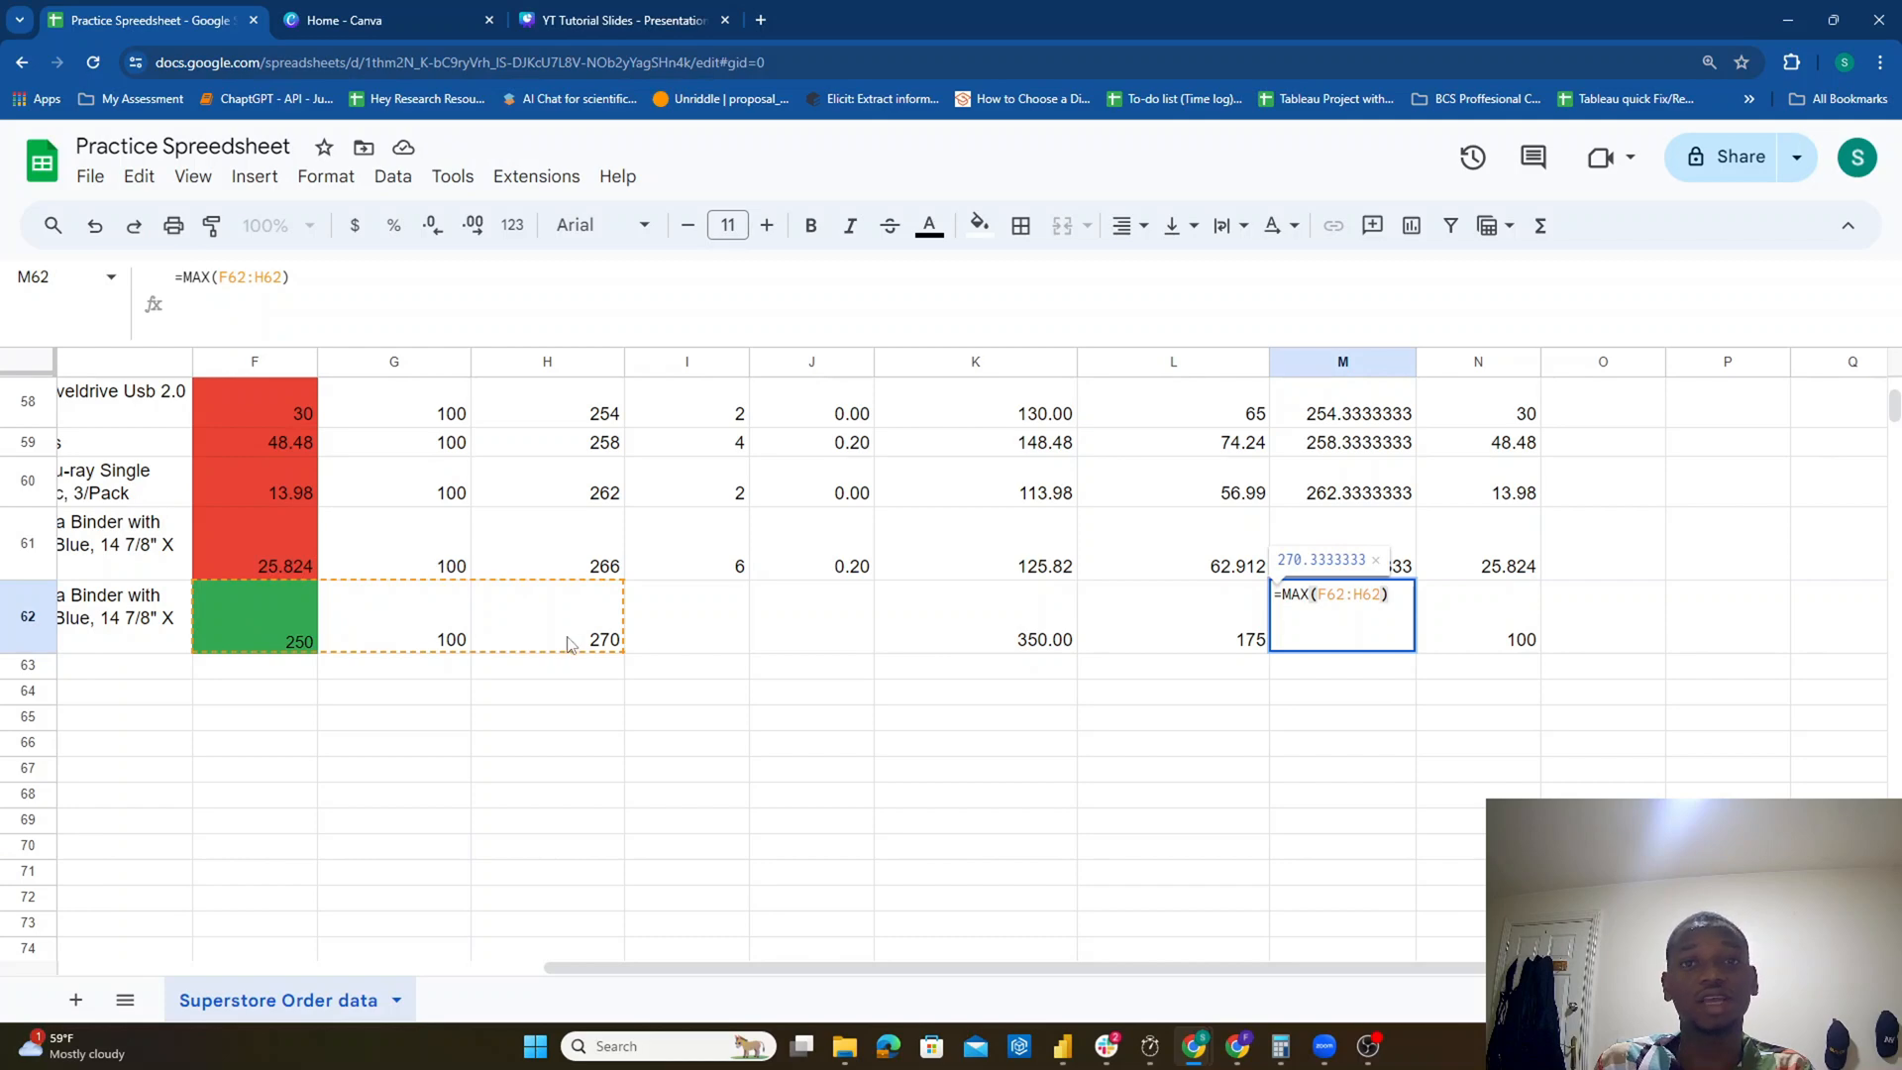
key("Escape")
scroll(1392, 530, "up", 5)
left_click(1356, 569)
double_click(1355, 565)
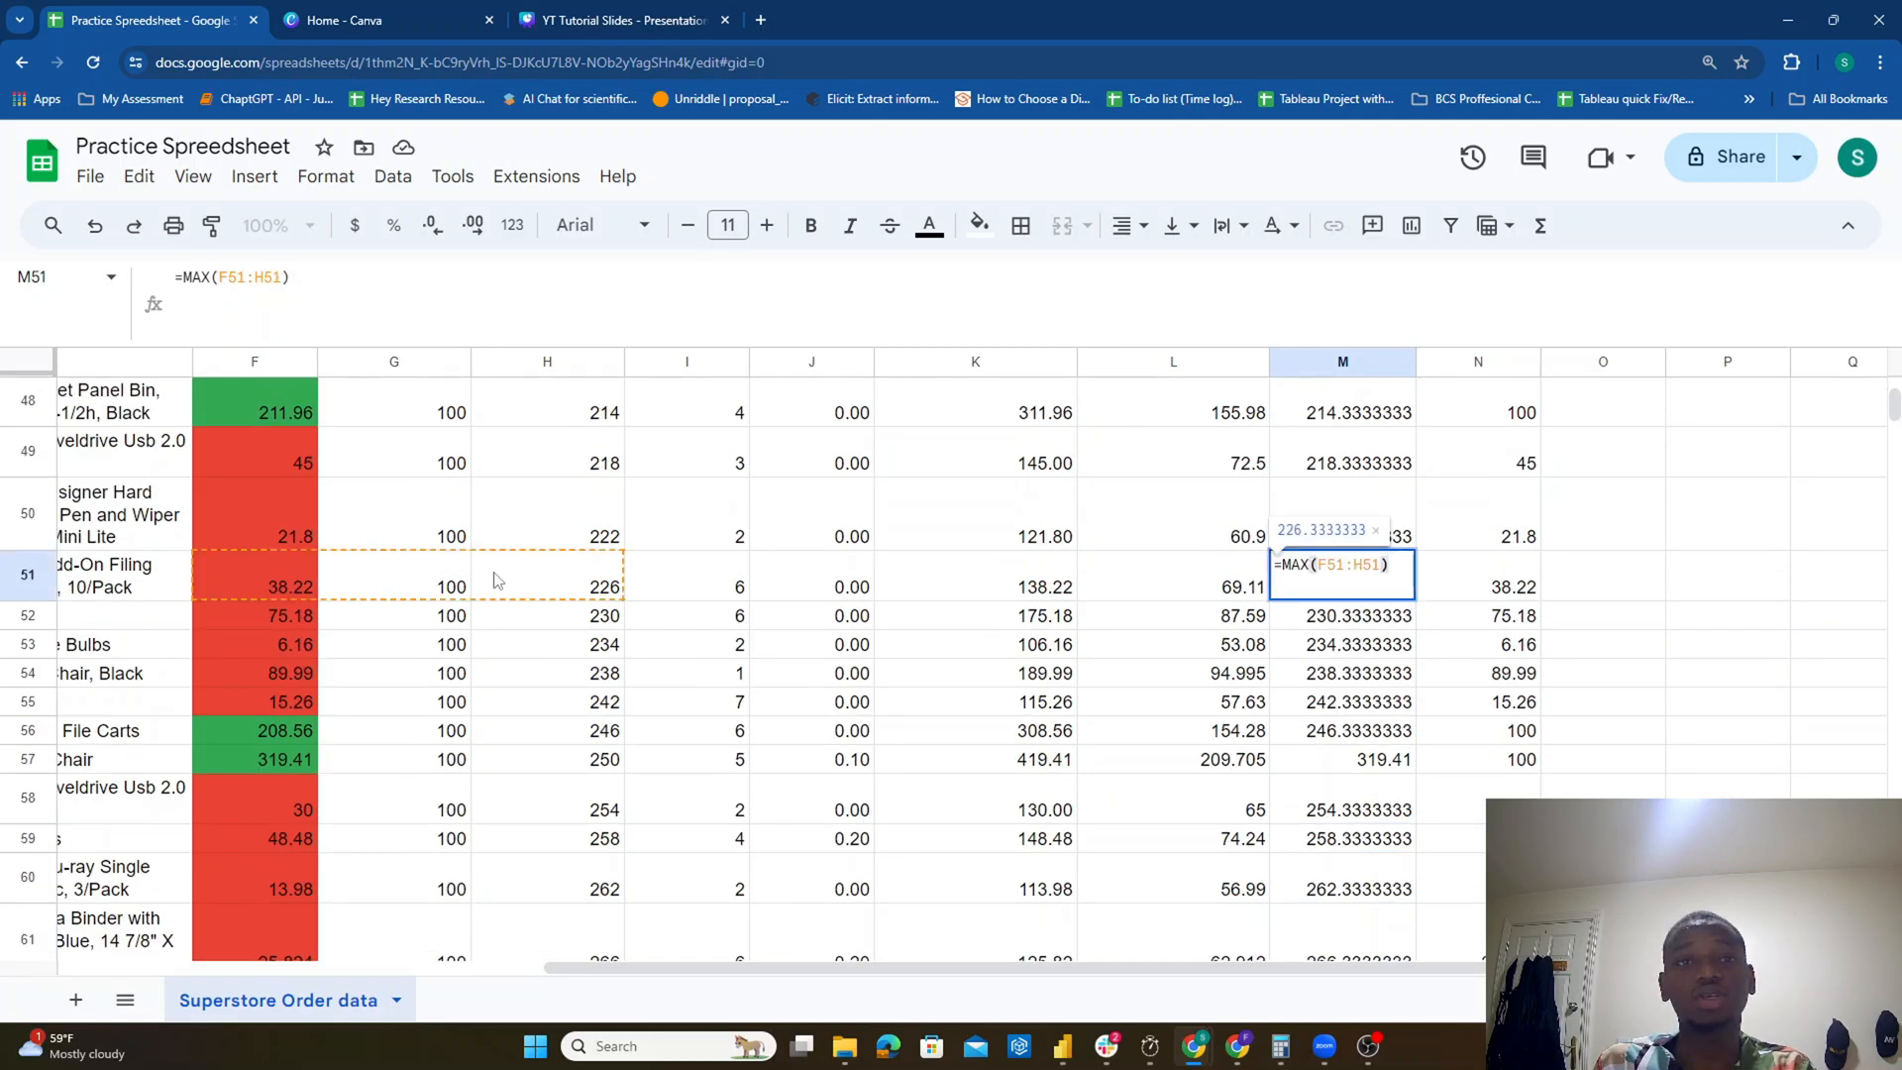
key("Escape")
scroll(1333, 551, "up", 3)
left_click(1332, 540)
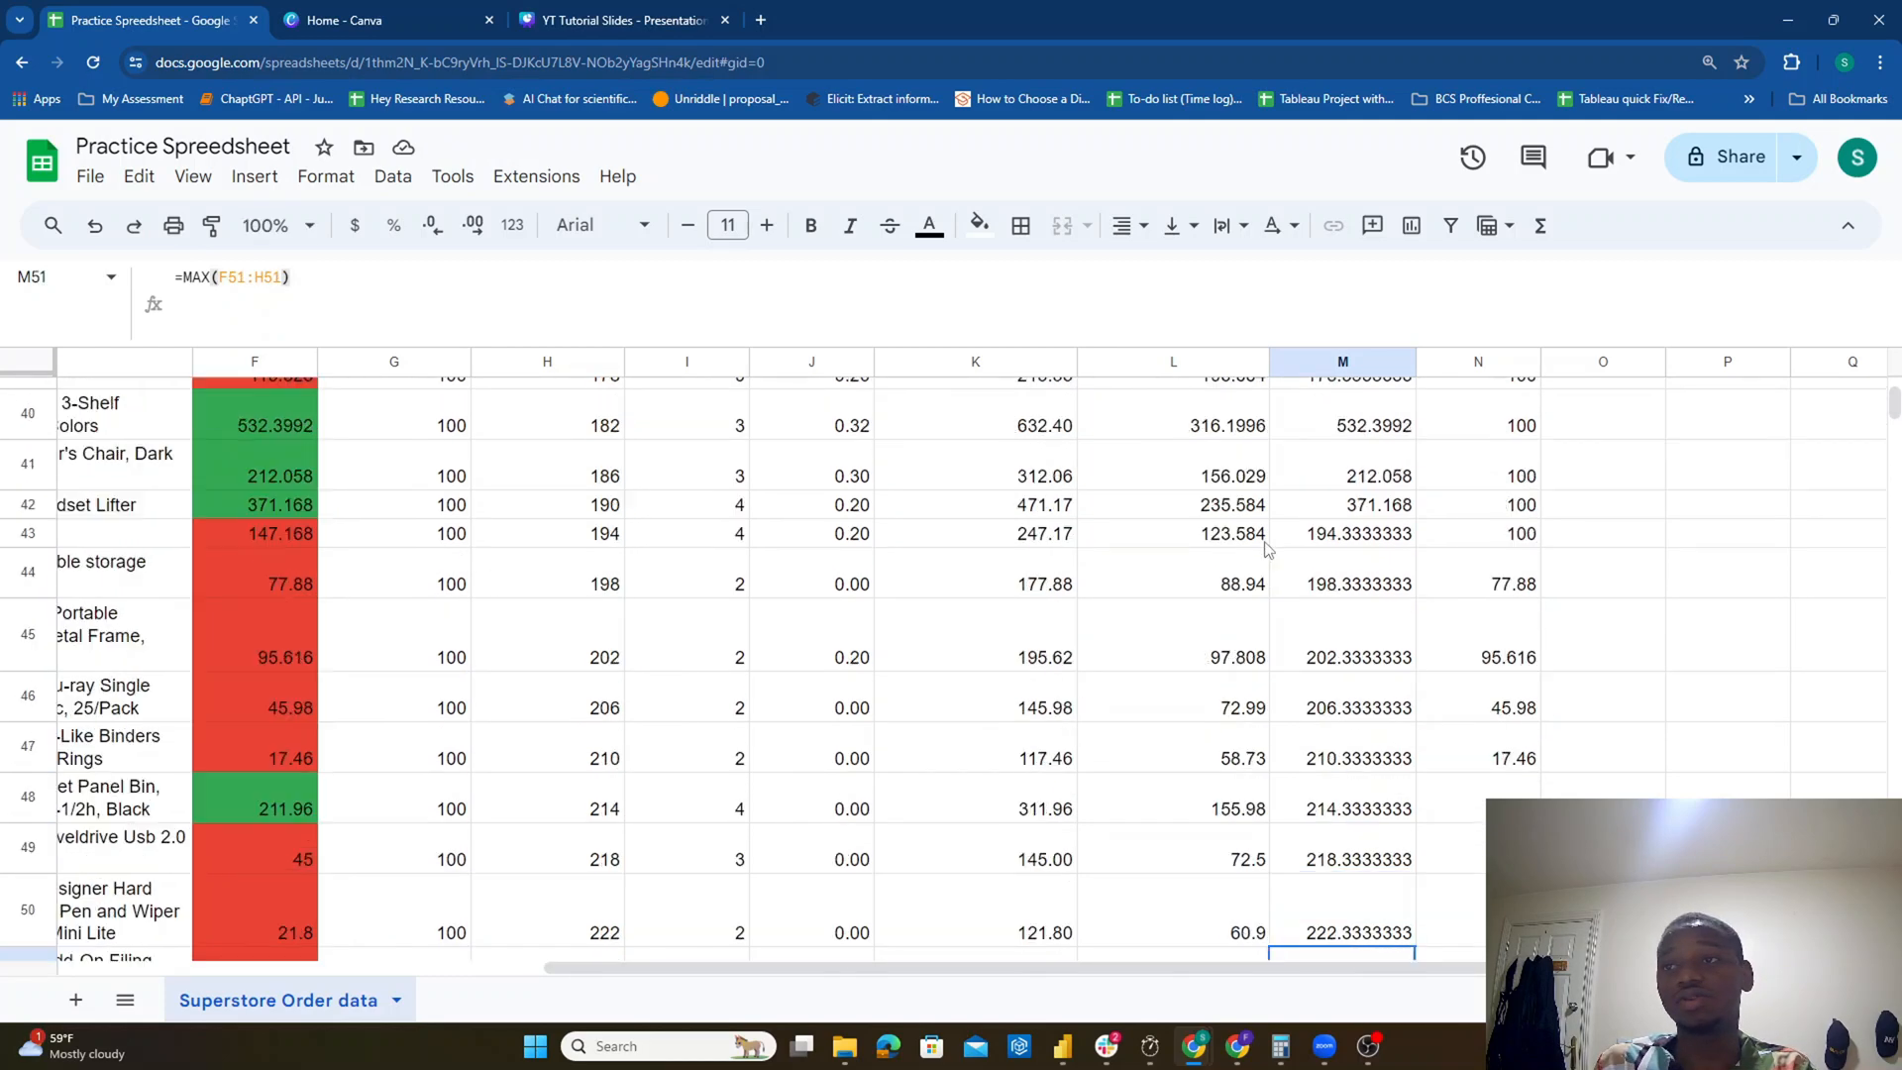
double_click(1333, 543)
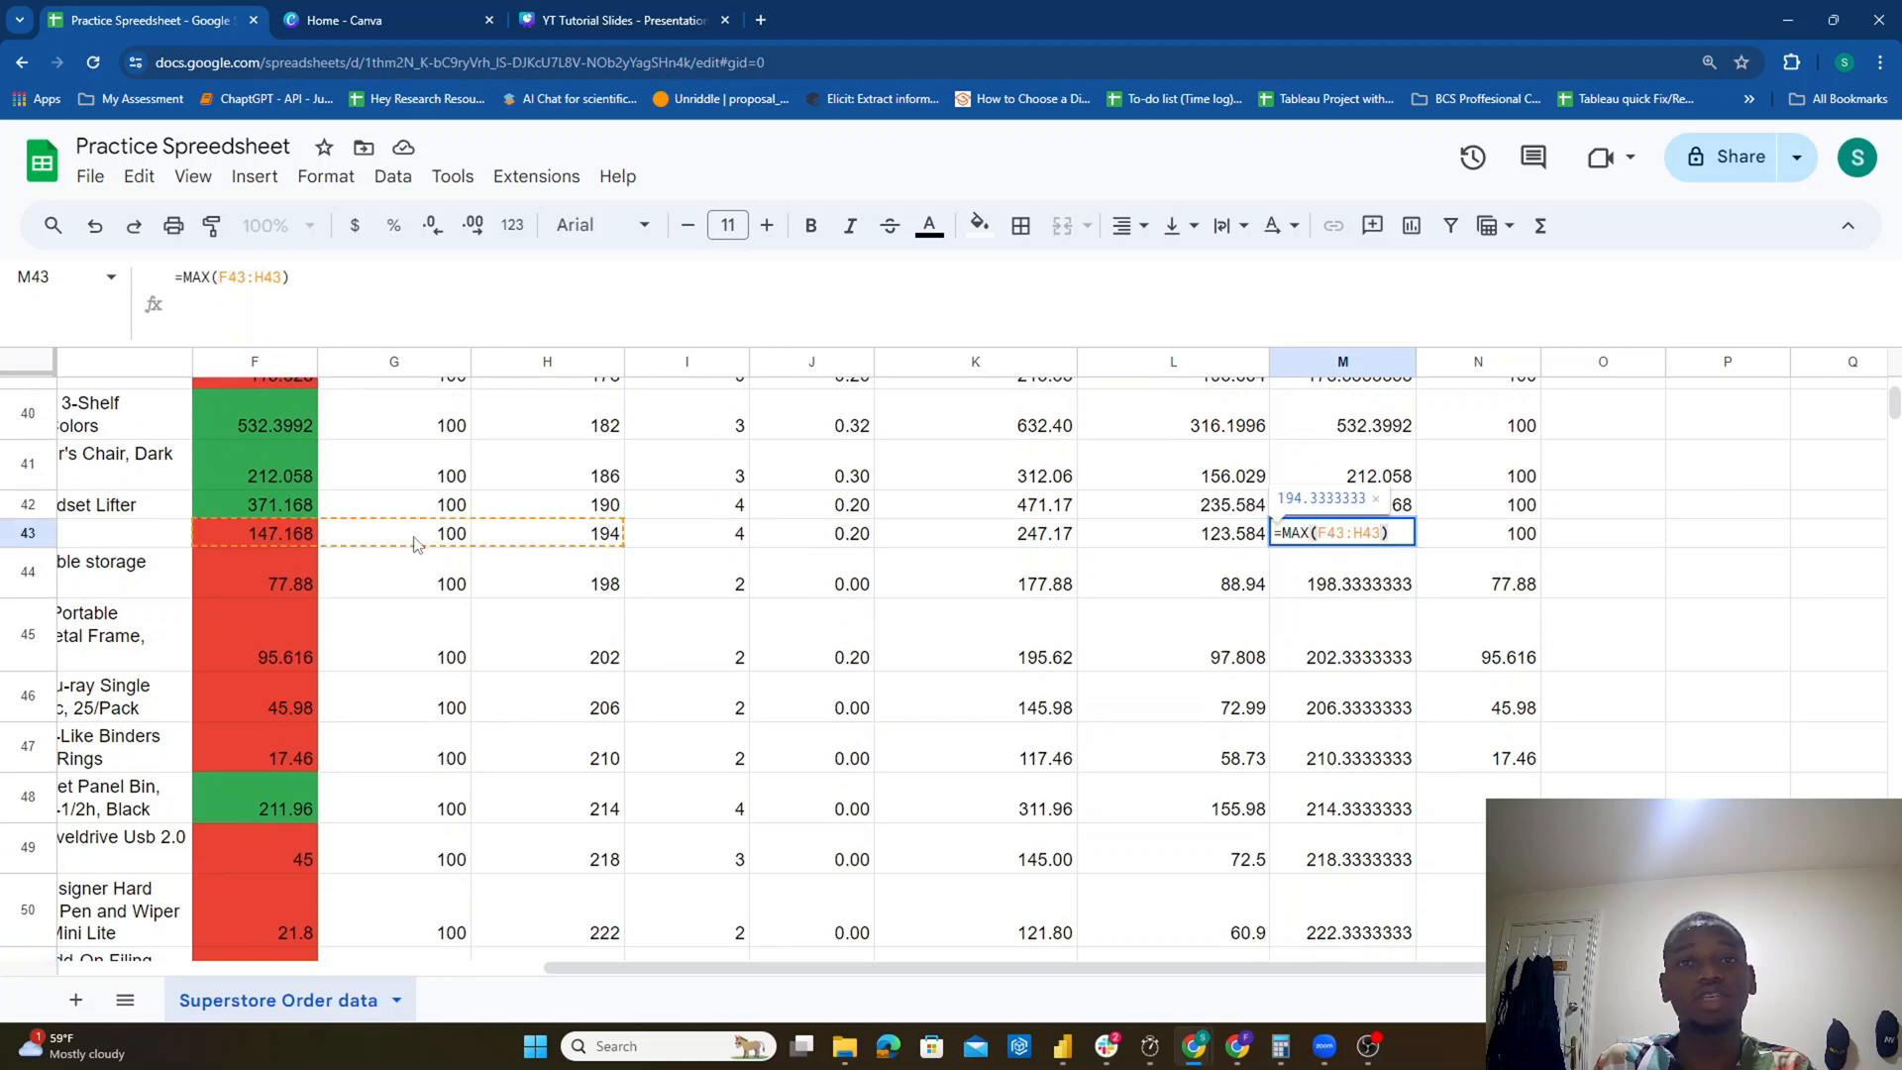
key("Escape")
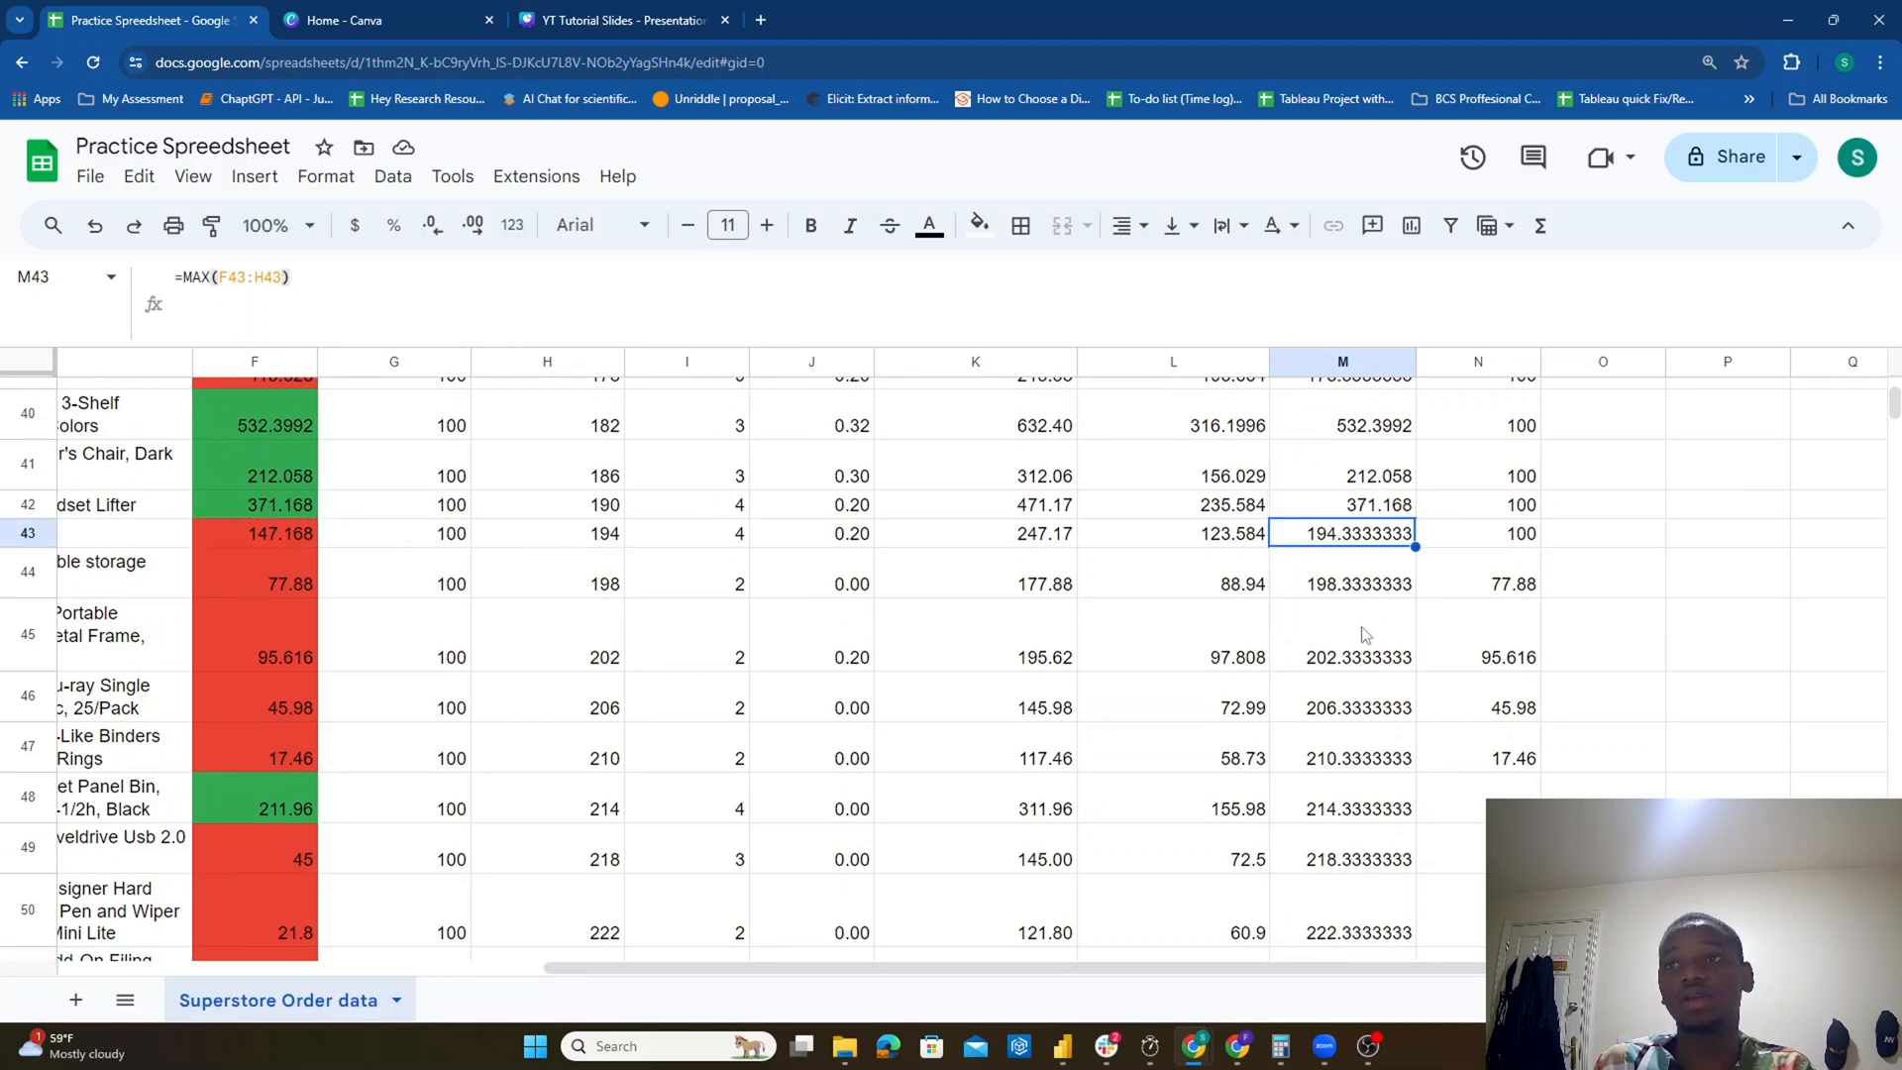
scroll(1352, 628, "up", 12)
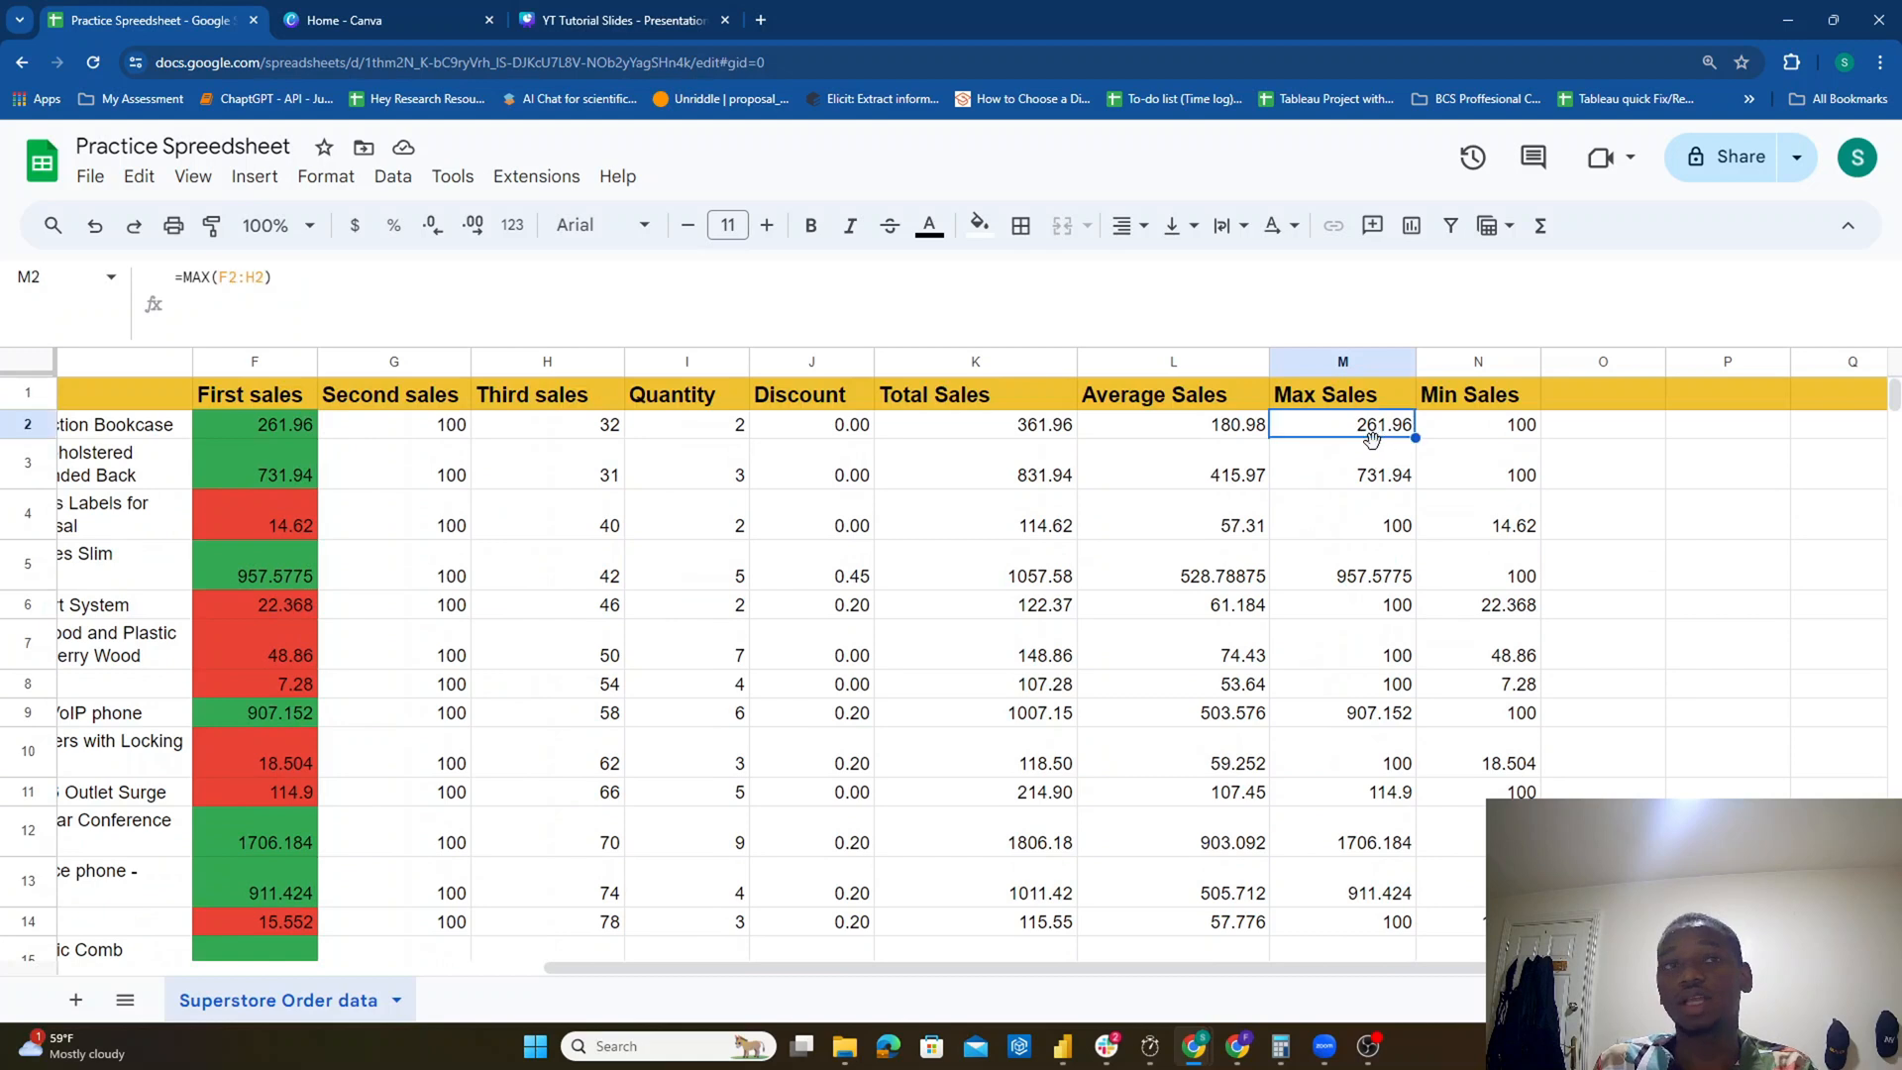
left_click(1239, 432)
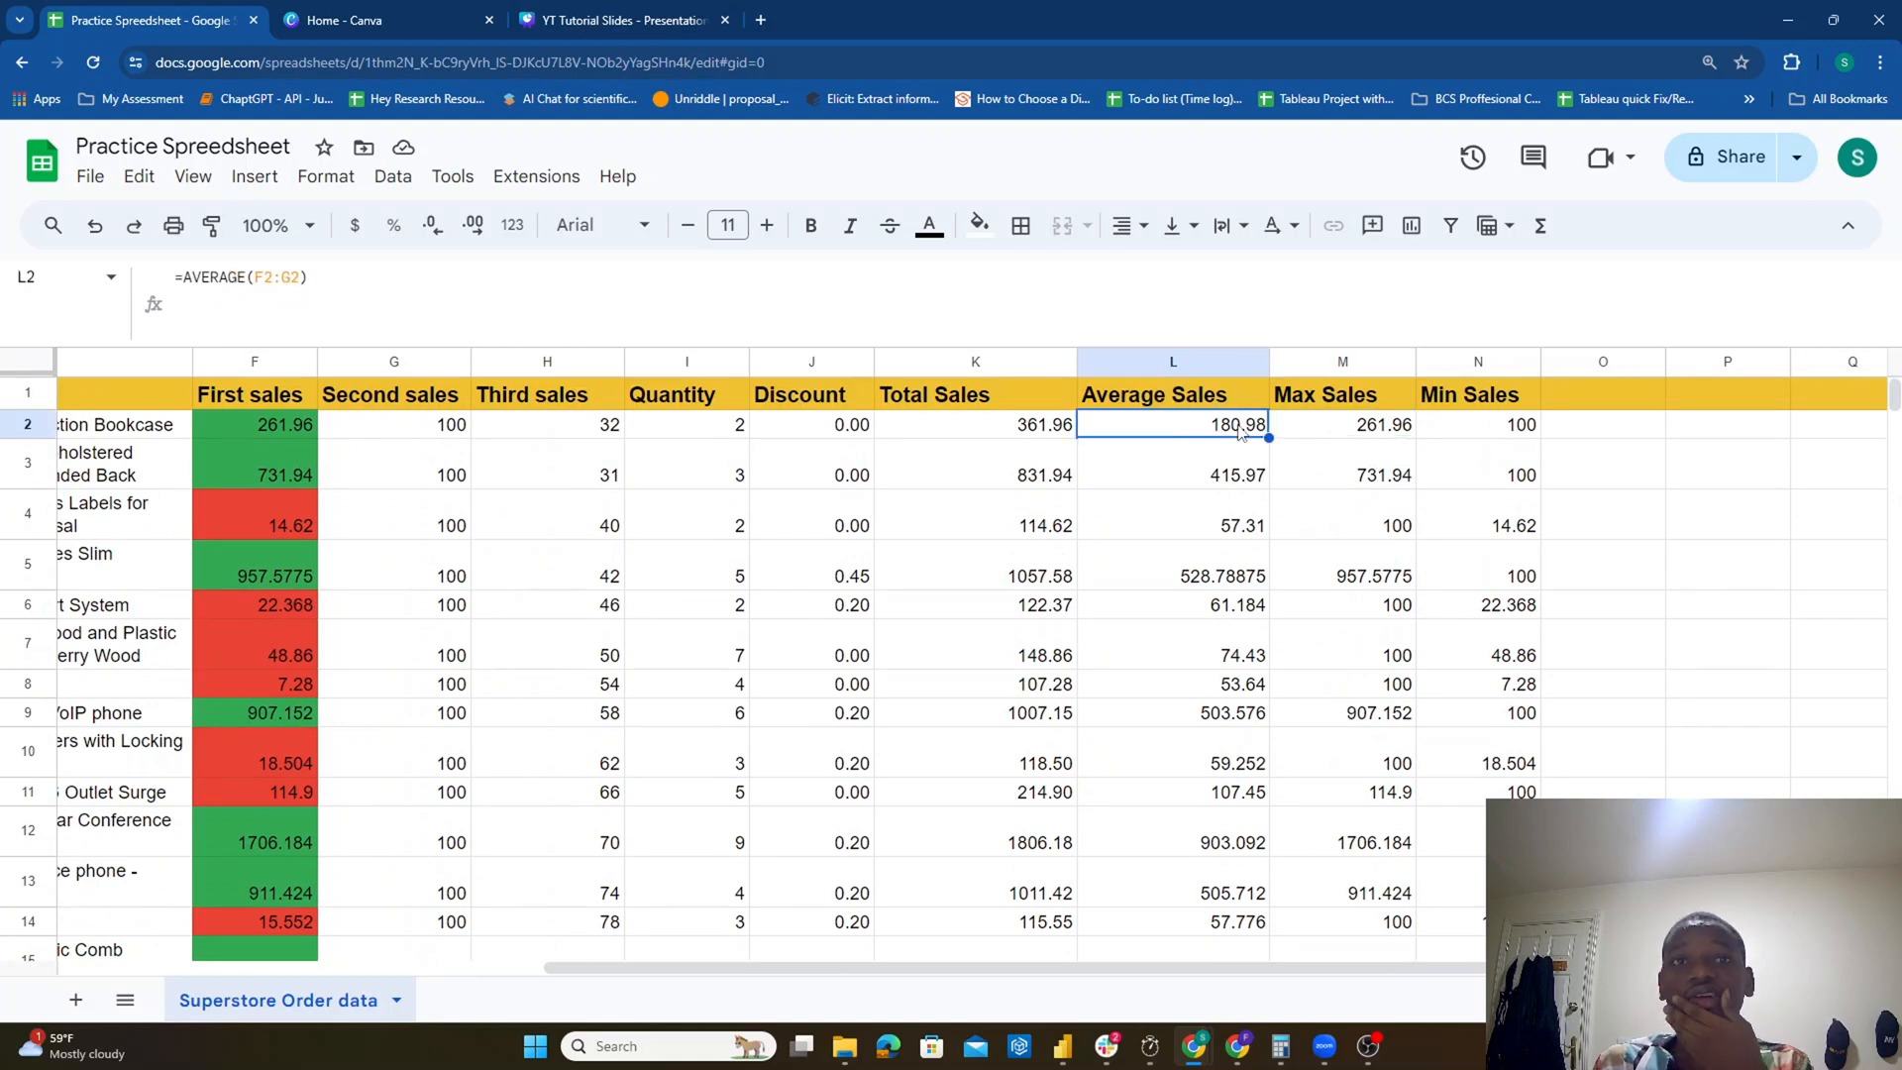
double_click(1322, 427)
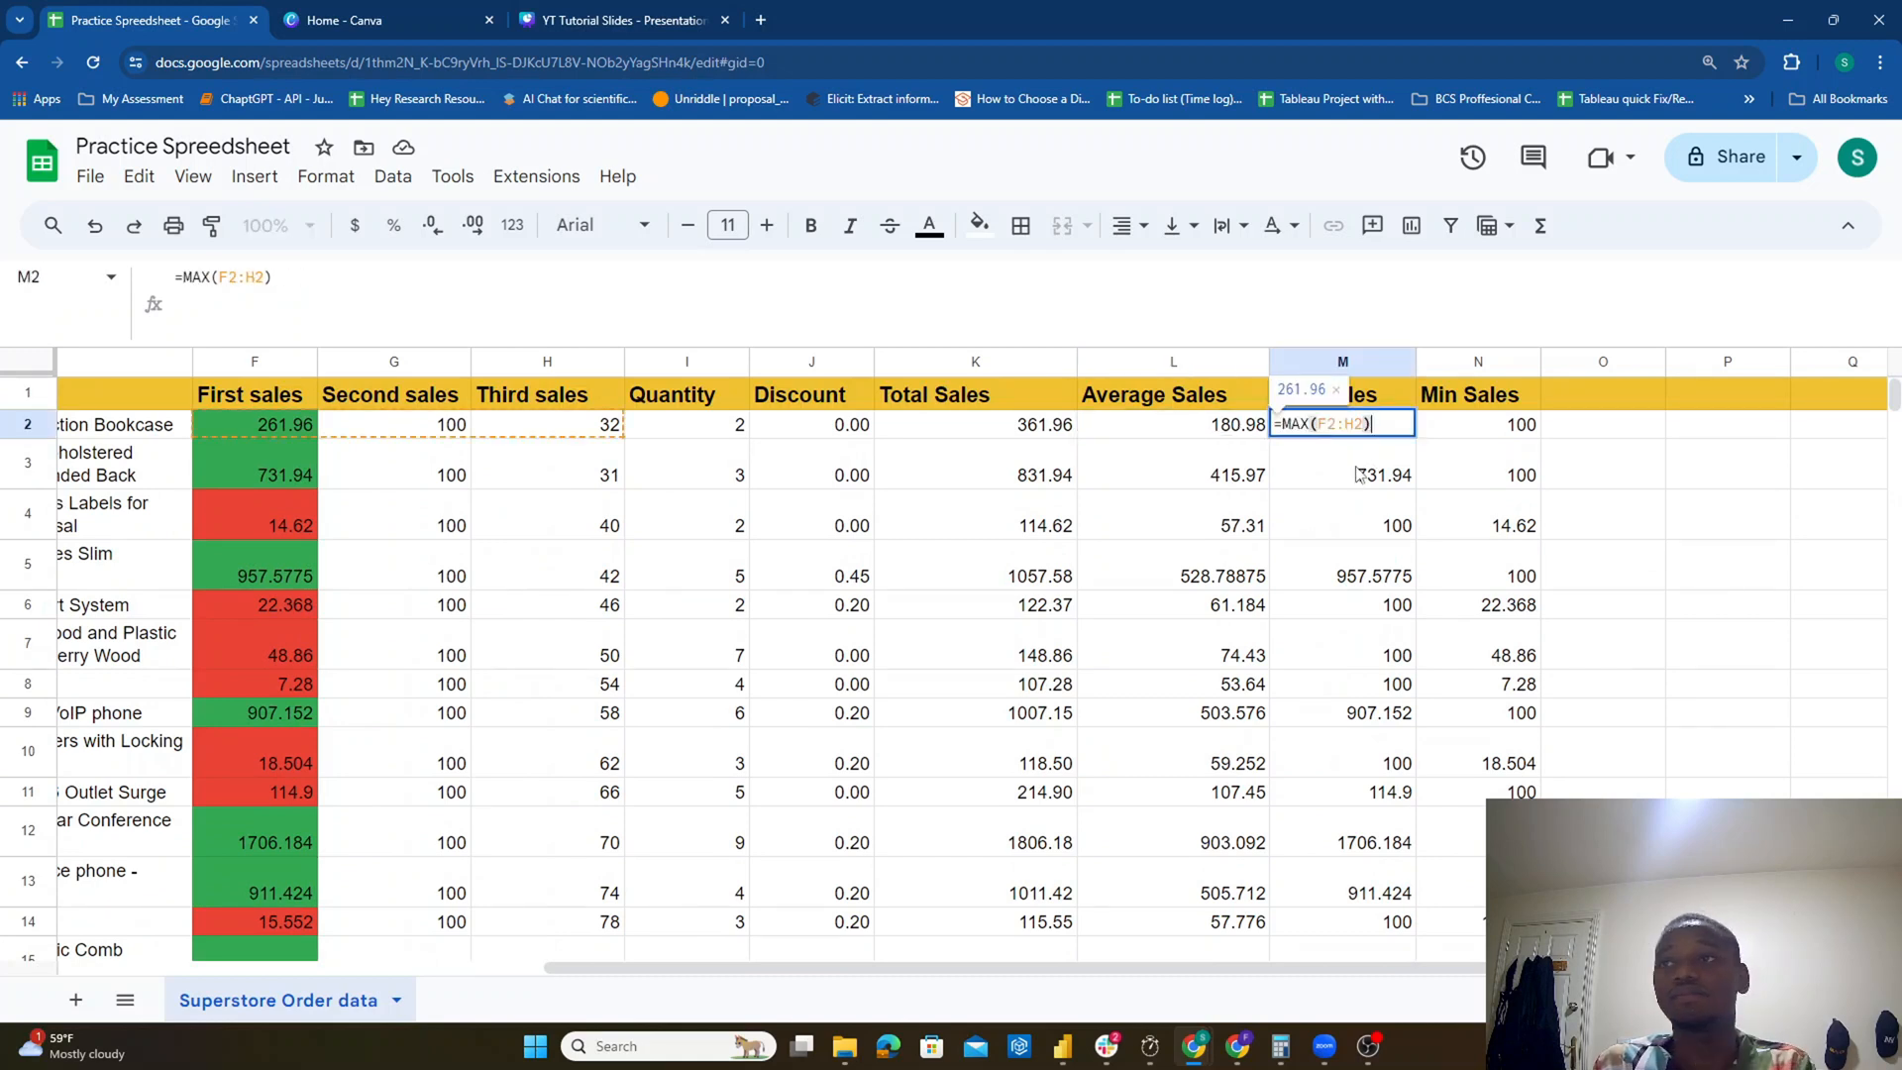
key("Escape")
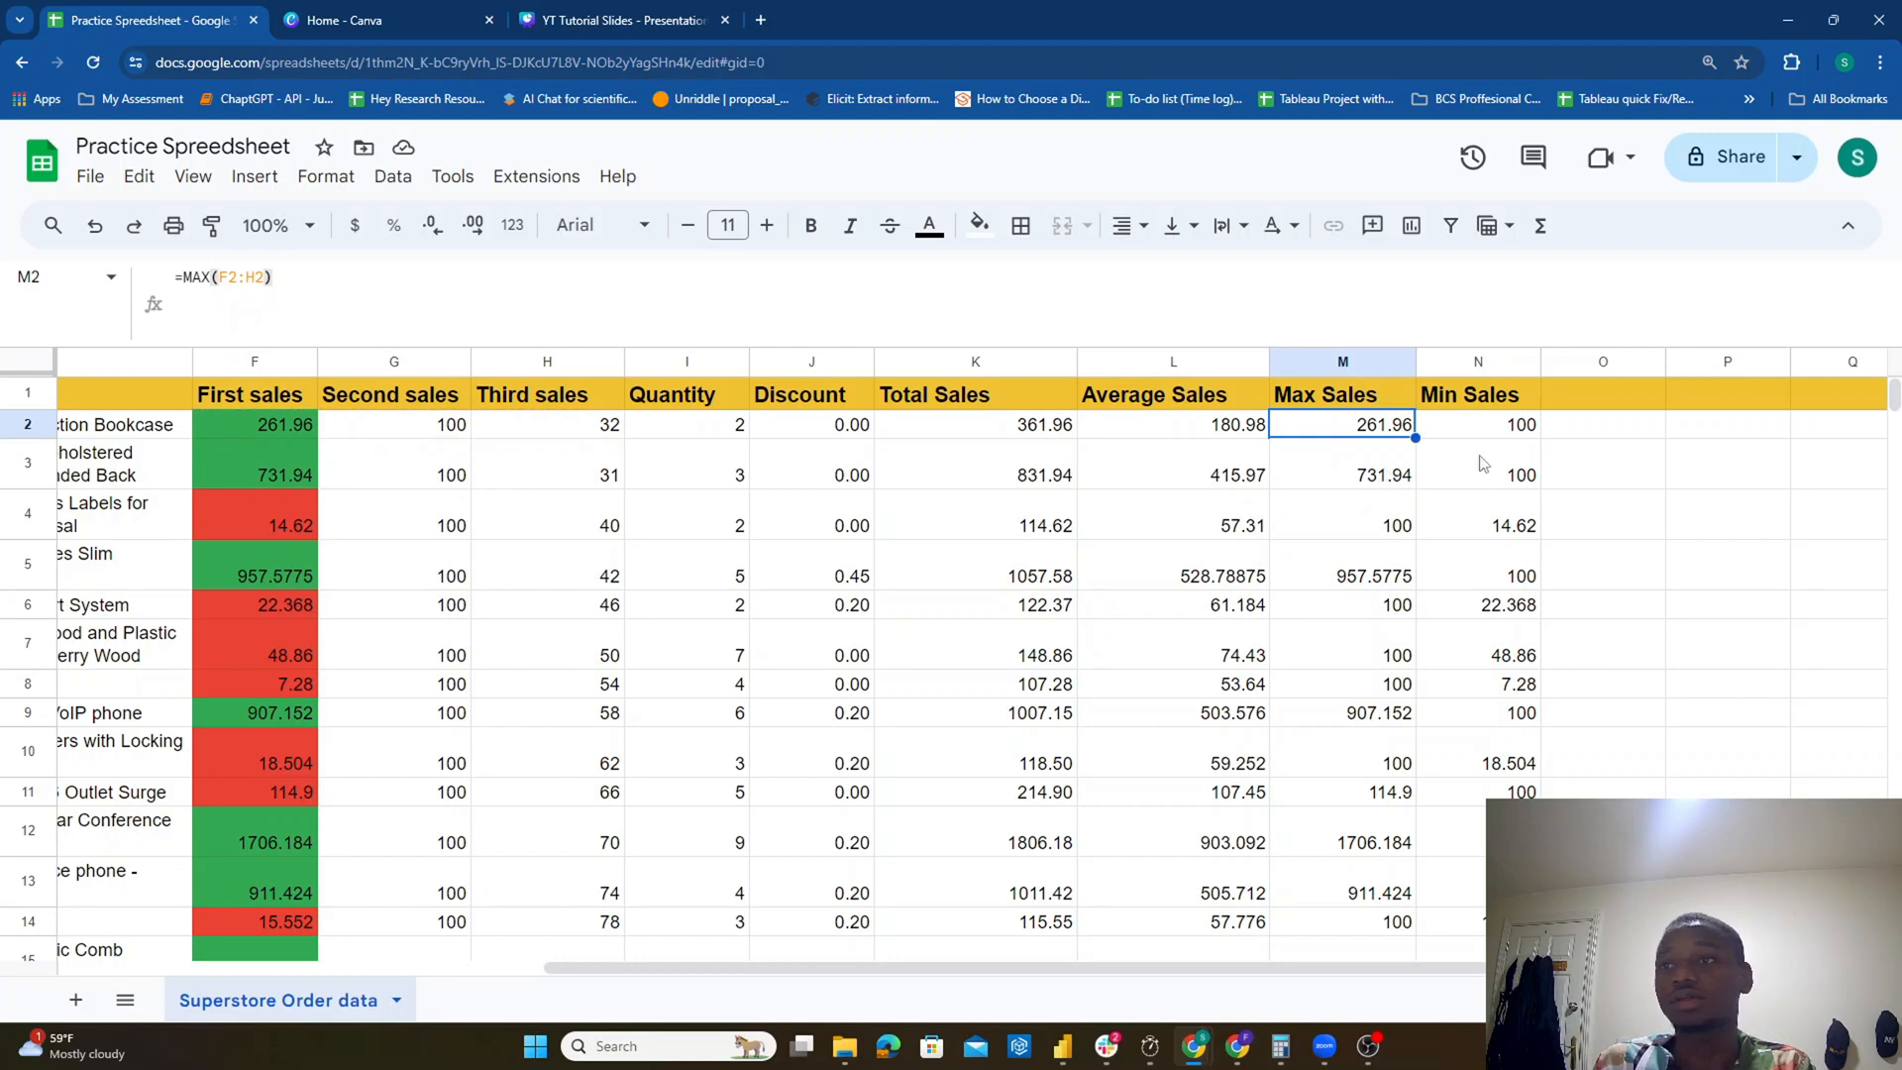
Step: Change the Min Sales formula in N2 to =MIN(F2:H2) so it includes Third sales
left_click(1452, 428)
left_click(291, 279)
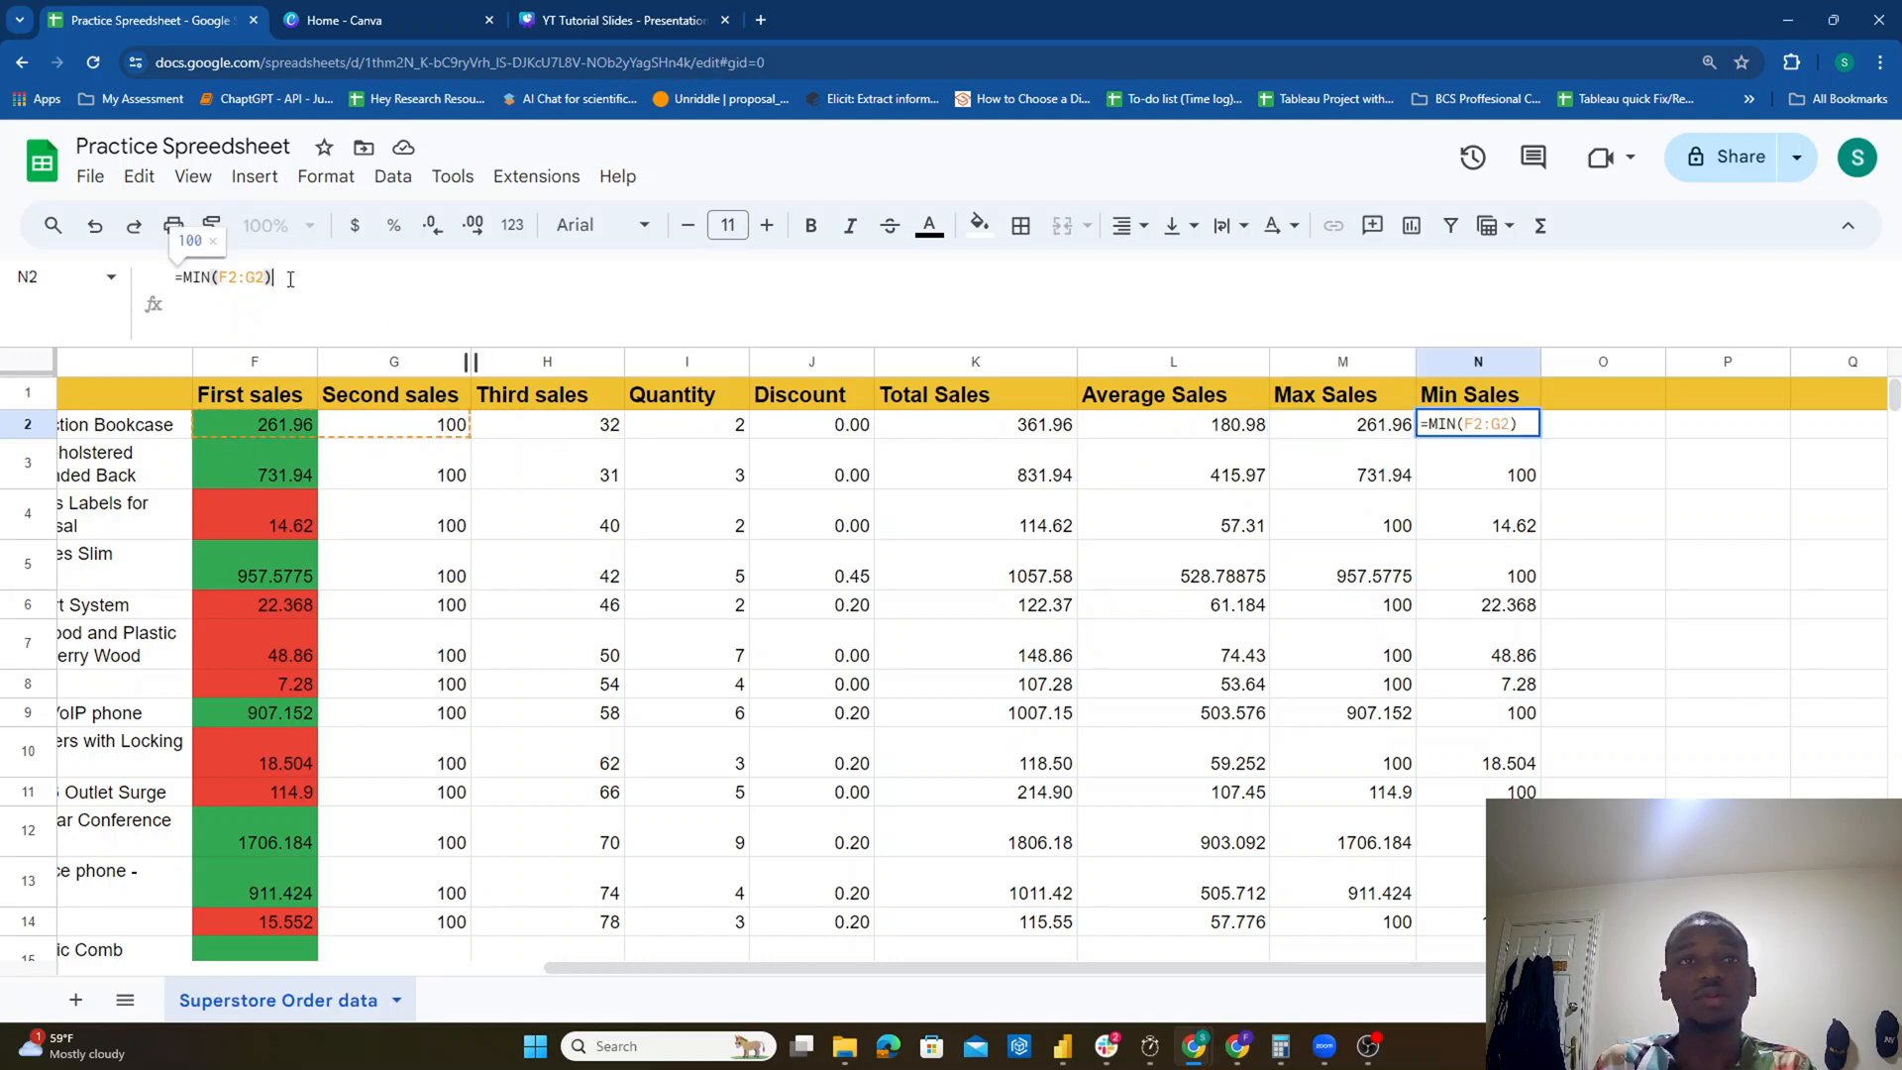
key("Left")
key("Left")
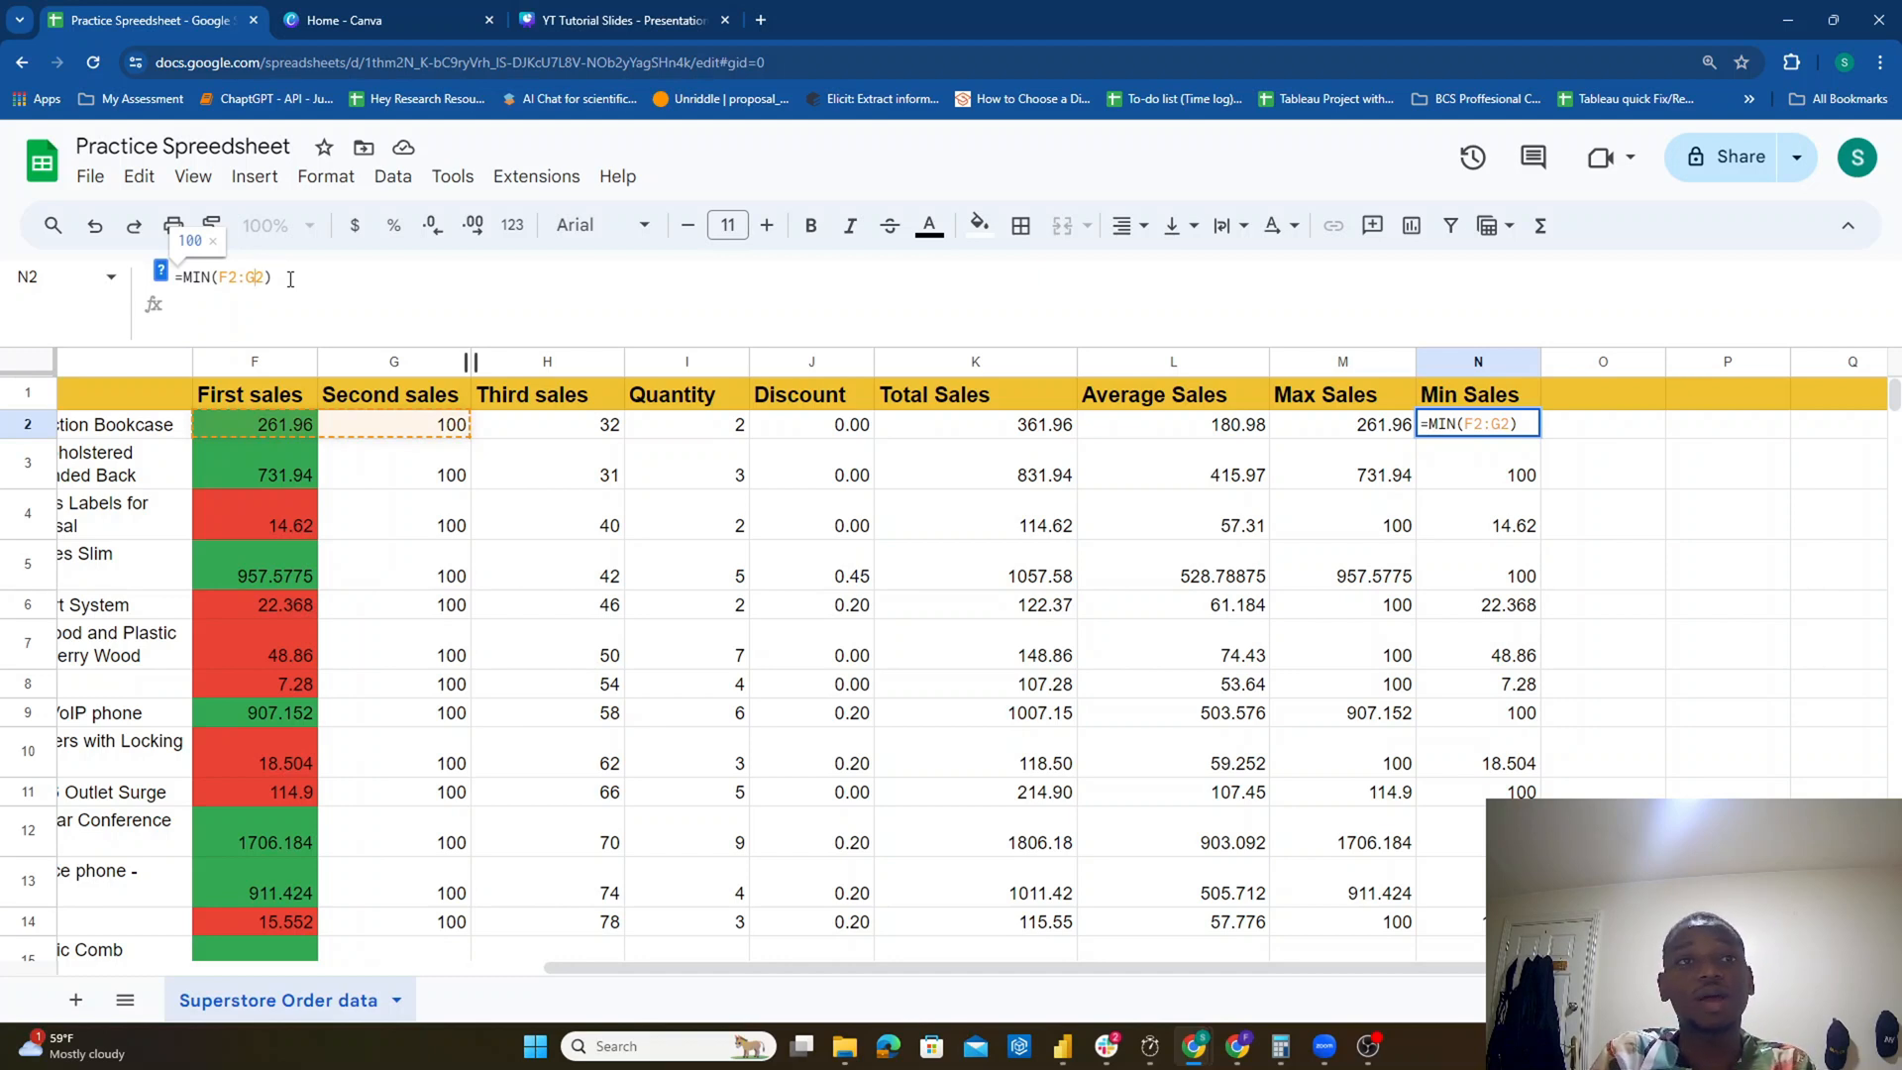
key("BackSpace")
type("H")
key("Return")
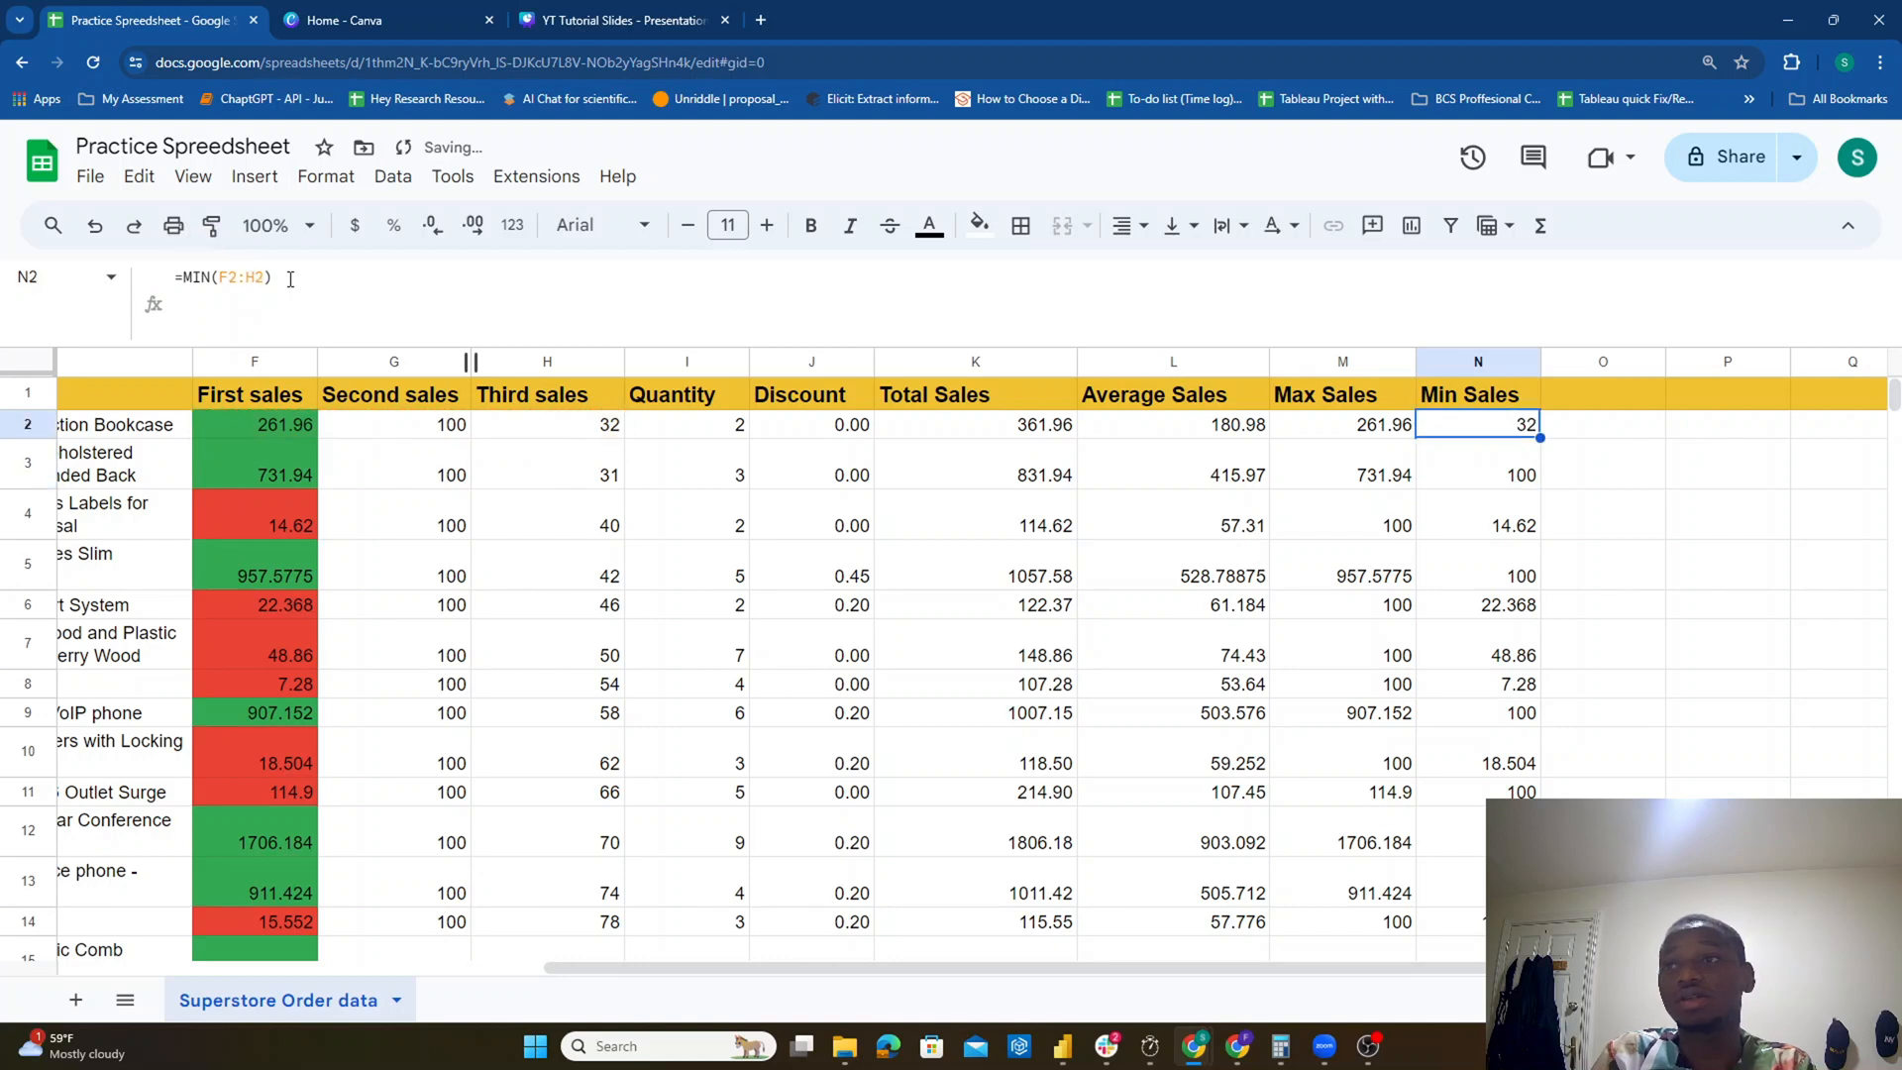
Step: Fill the updated Min Sales formula from N2 down the column to row 62
left_click(605, 430)
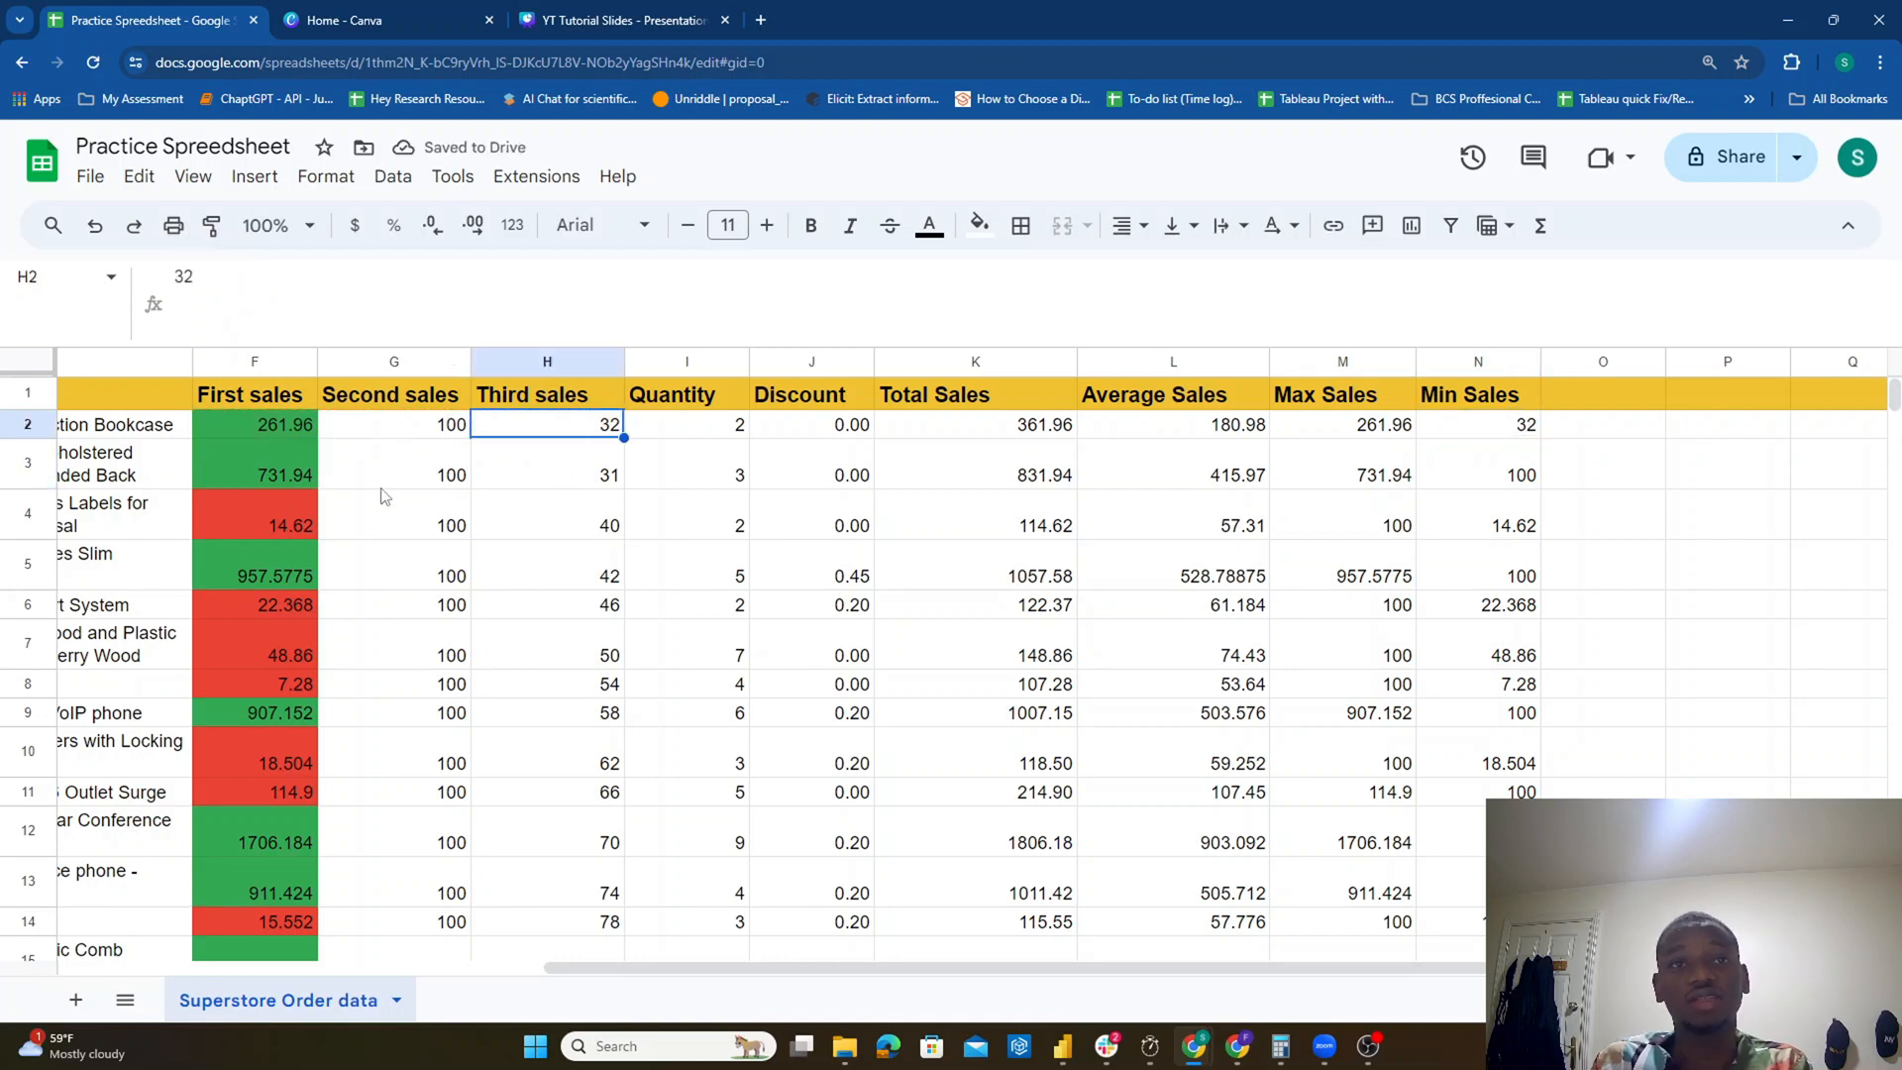
left_click(599, 483)
left_click(289, 528)
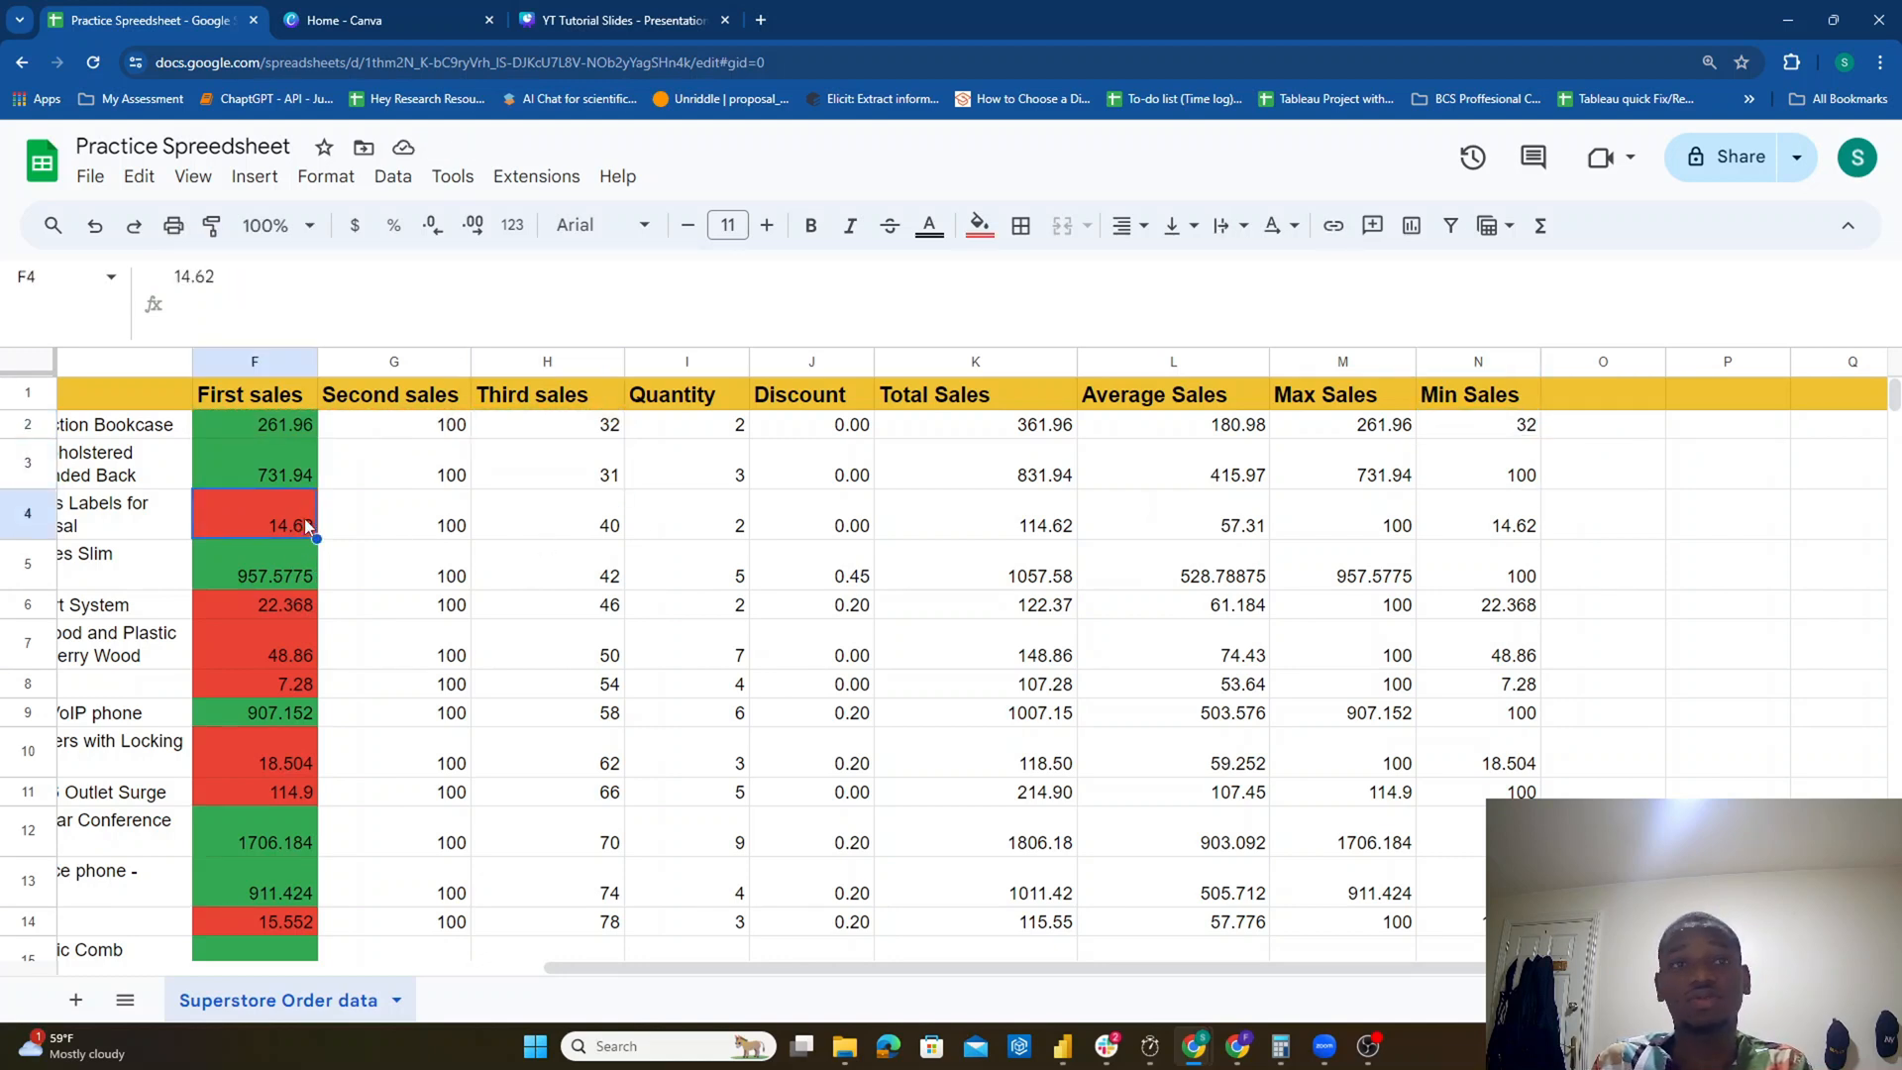
left_click(1515, 426)
left_click_drag(1541, 440, 1526, 493)
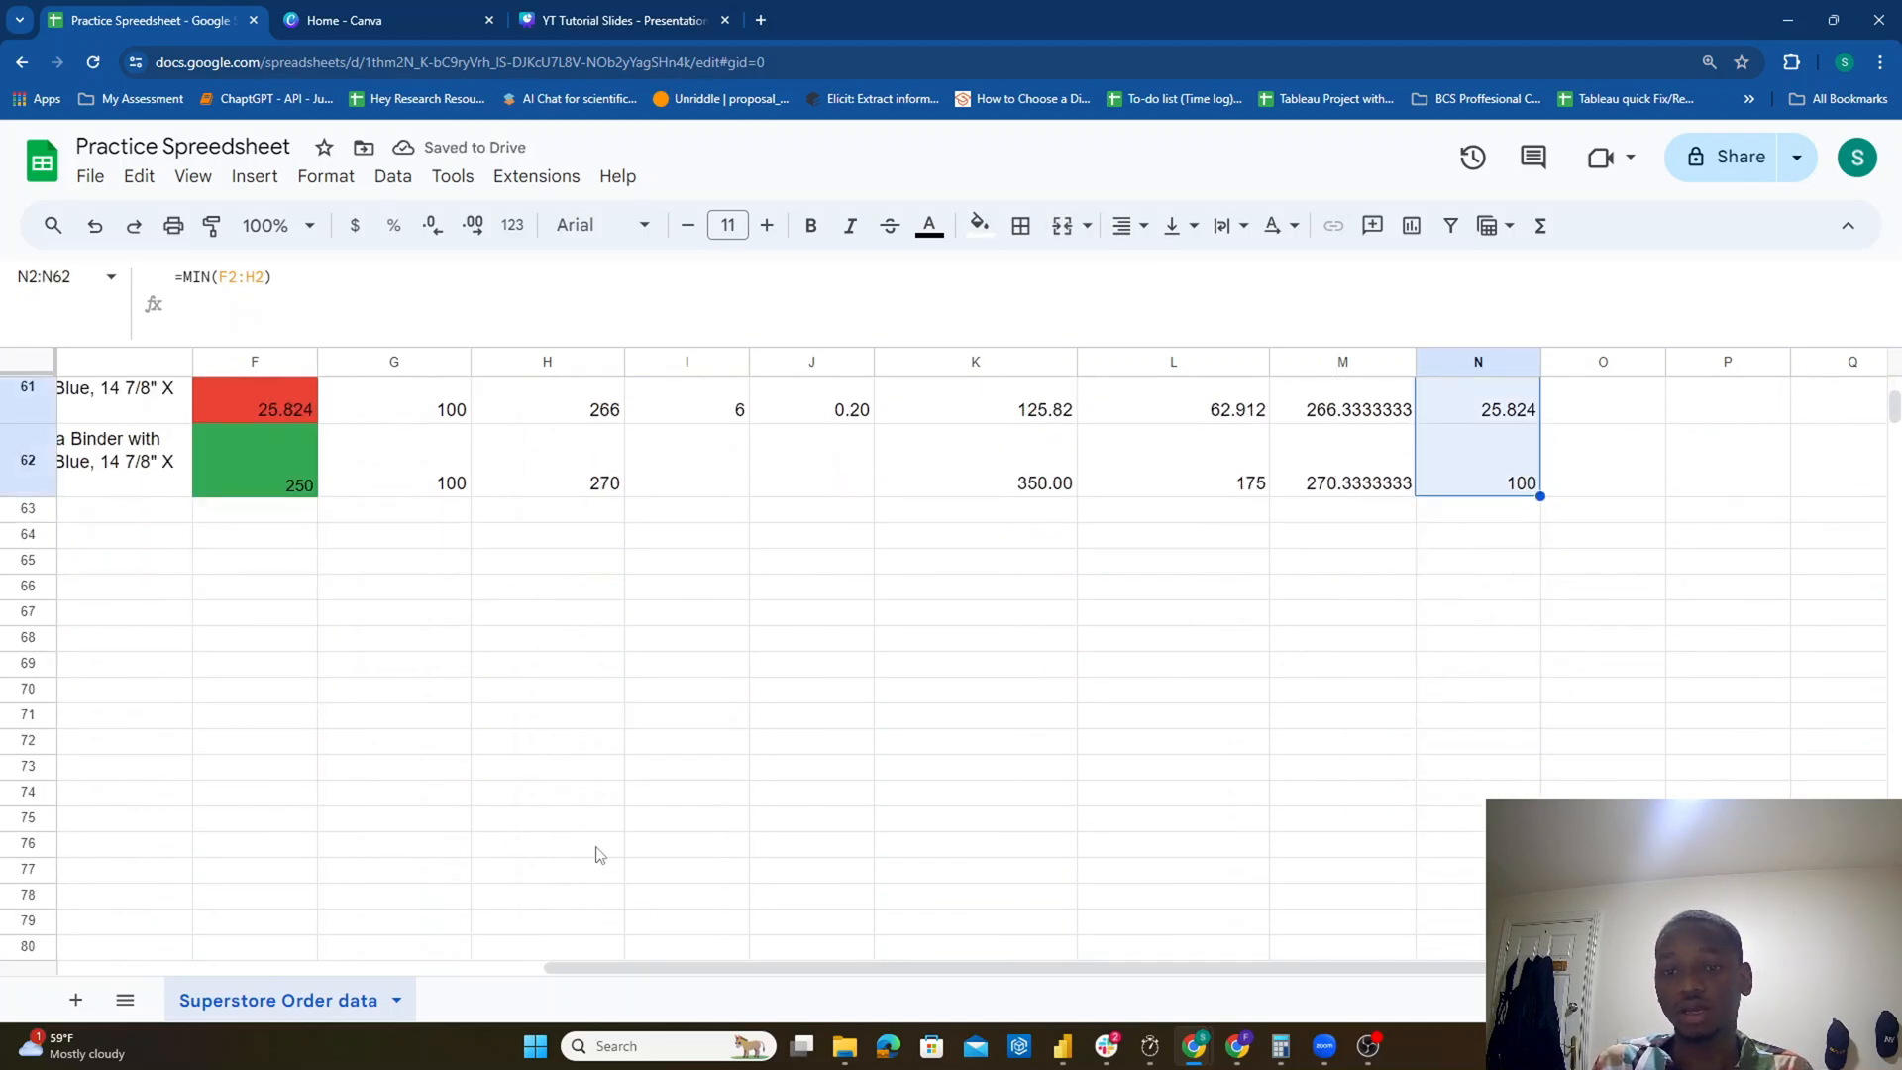
Step: Compare the Min Sales results in rows 10 to 12 with the sales values in the same rows
scroll(1566, 693, "up", 20)
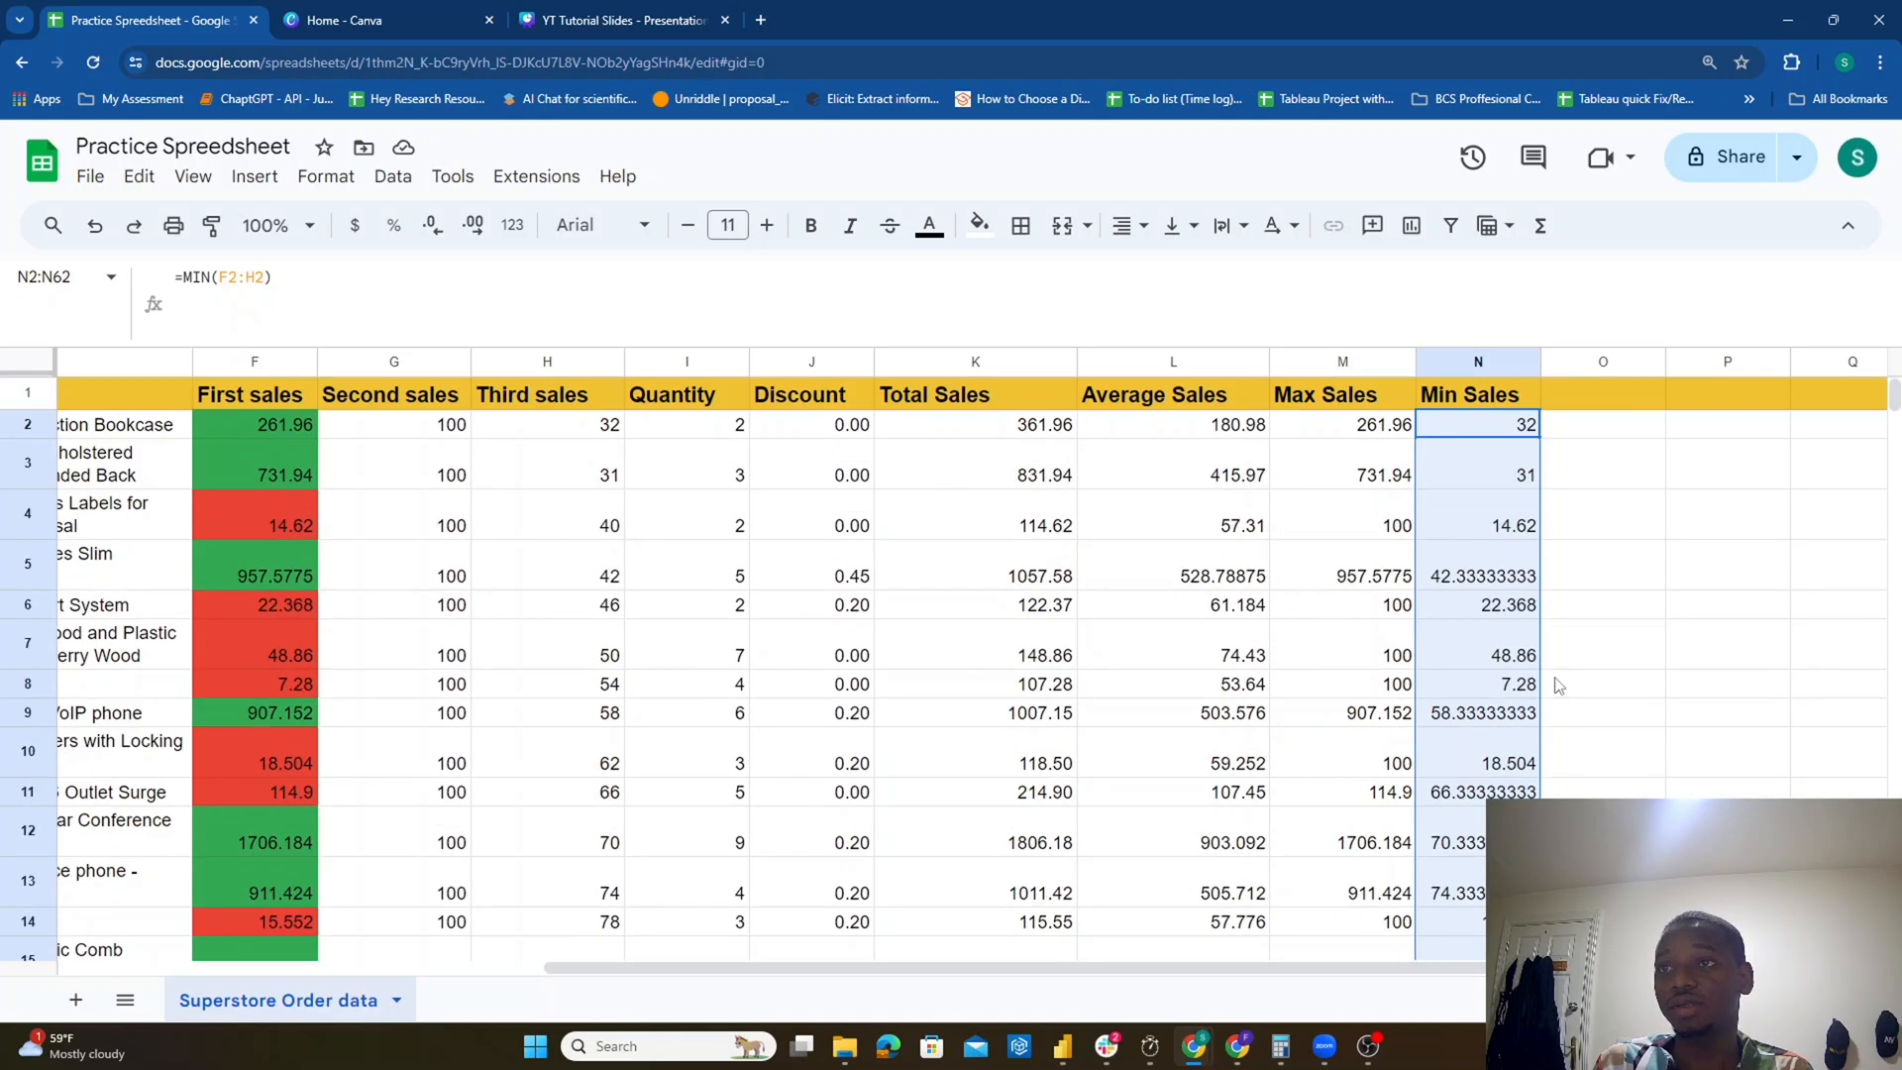
left_click(1460, 787)
left_click(1499, 771)
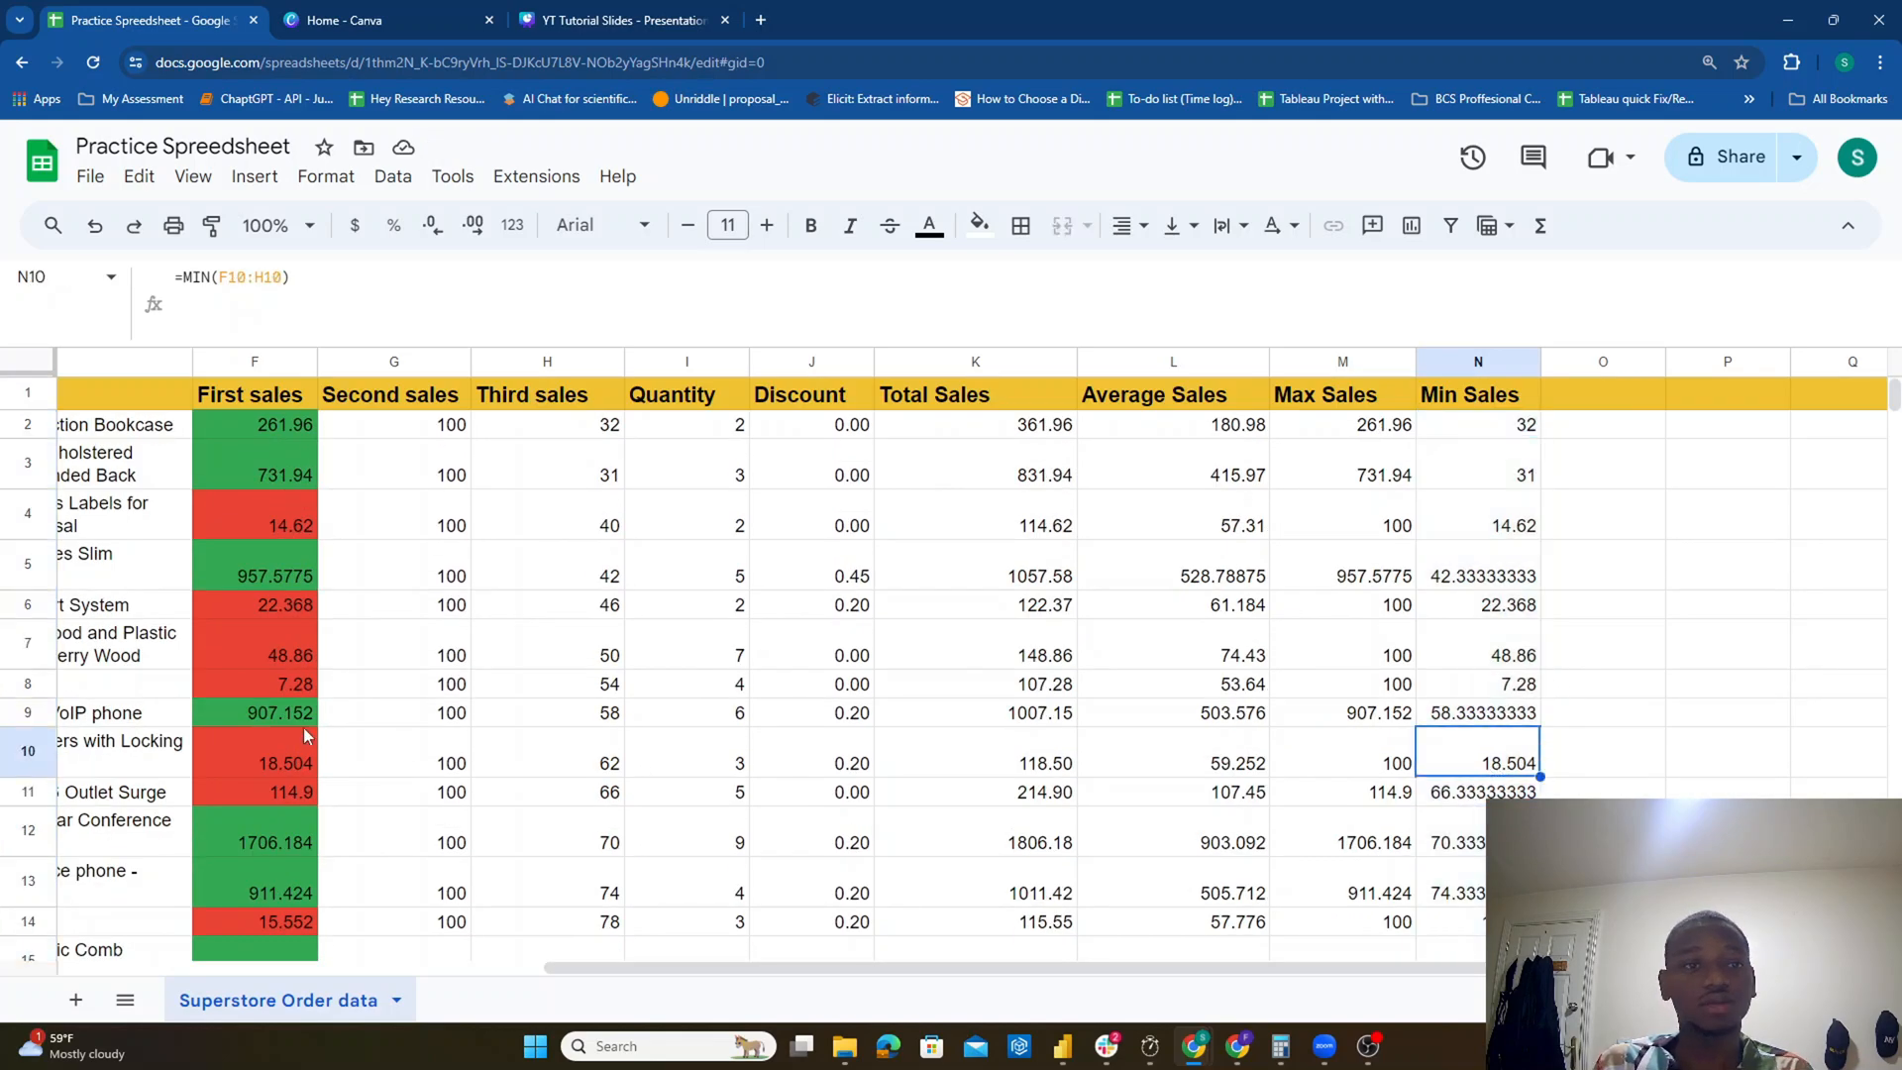
left_click(278, 768)
left_click(1462, 842)
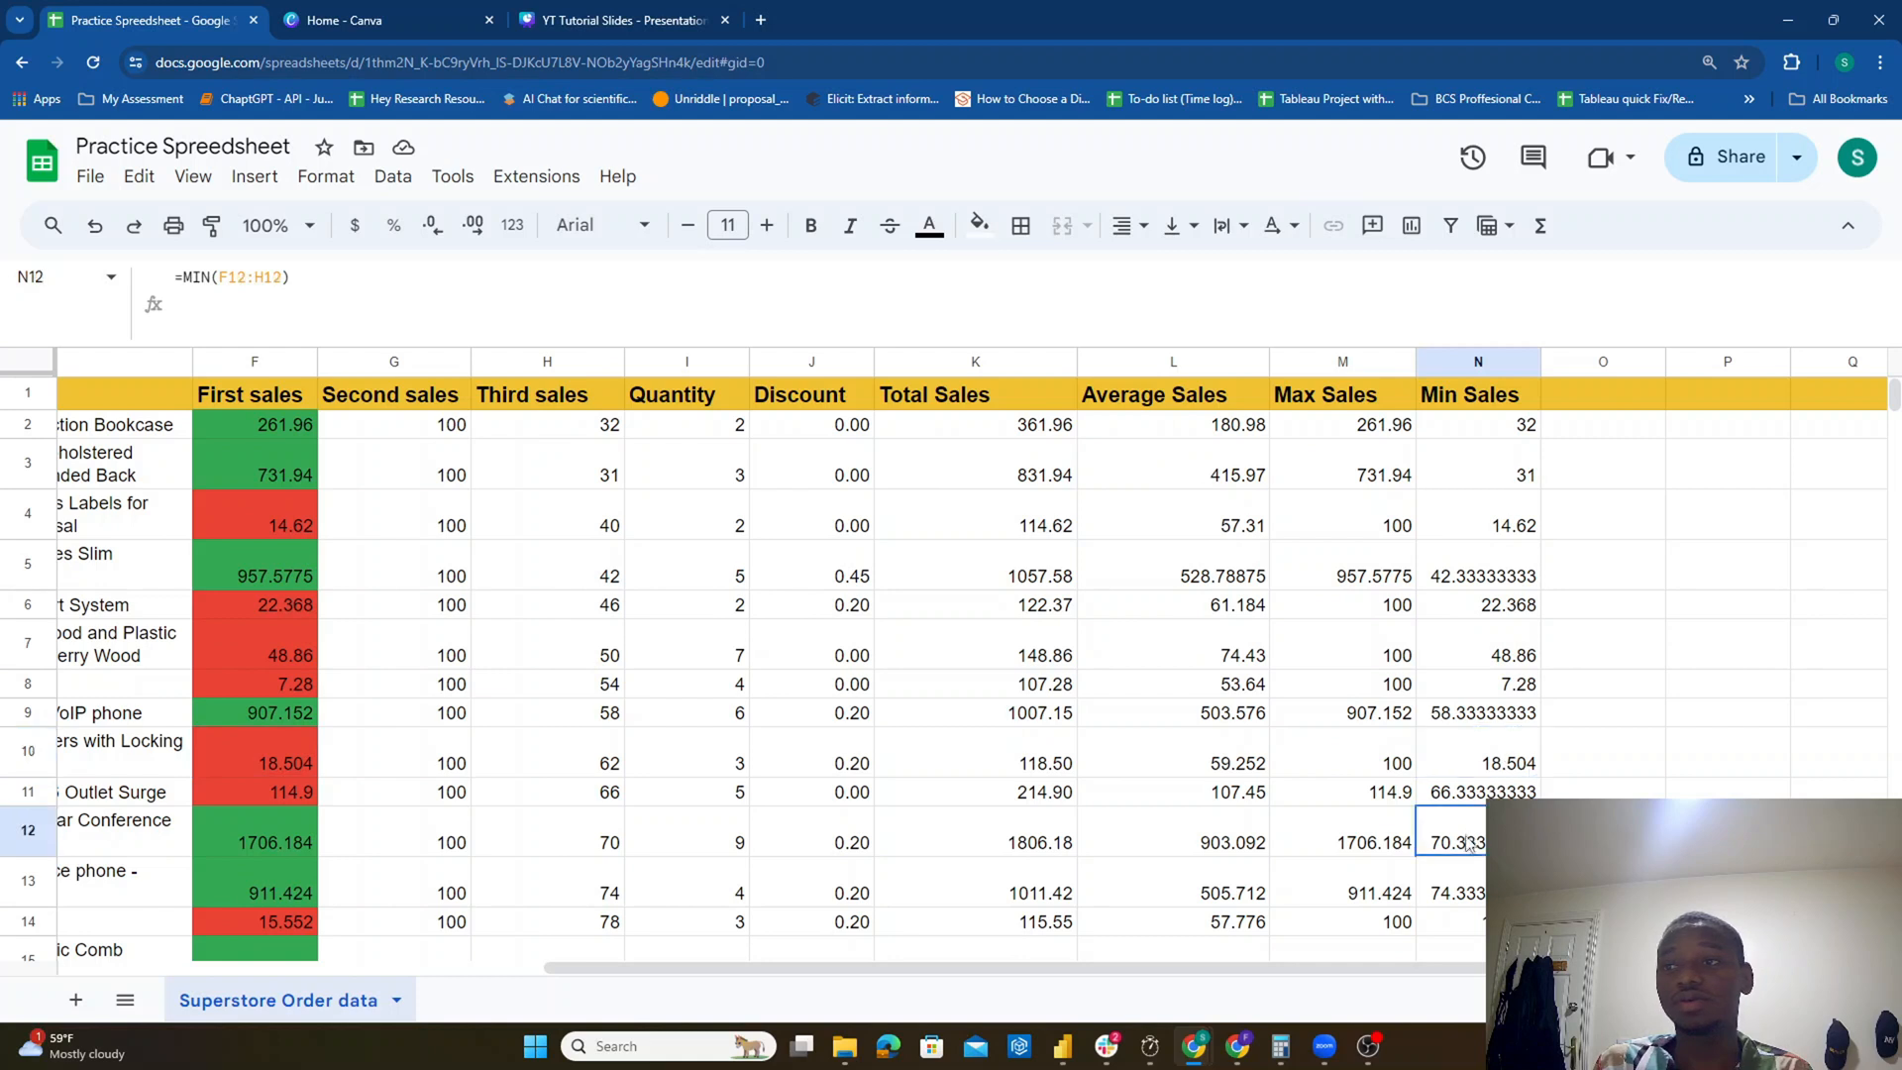
left_click(255, 837)
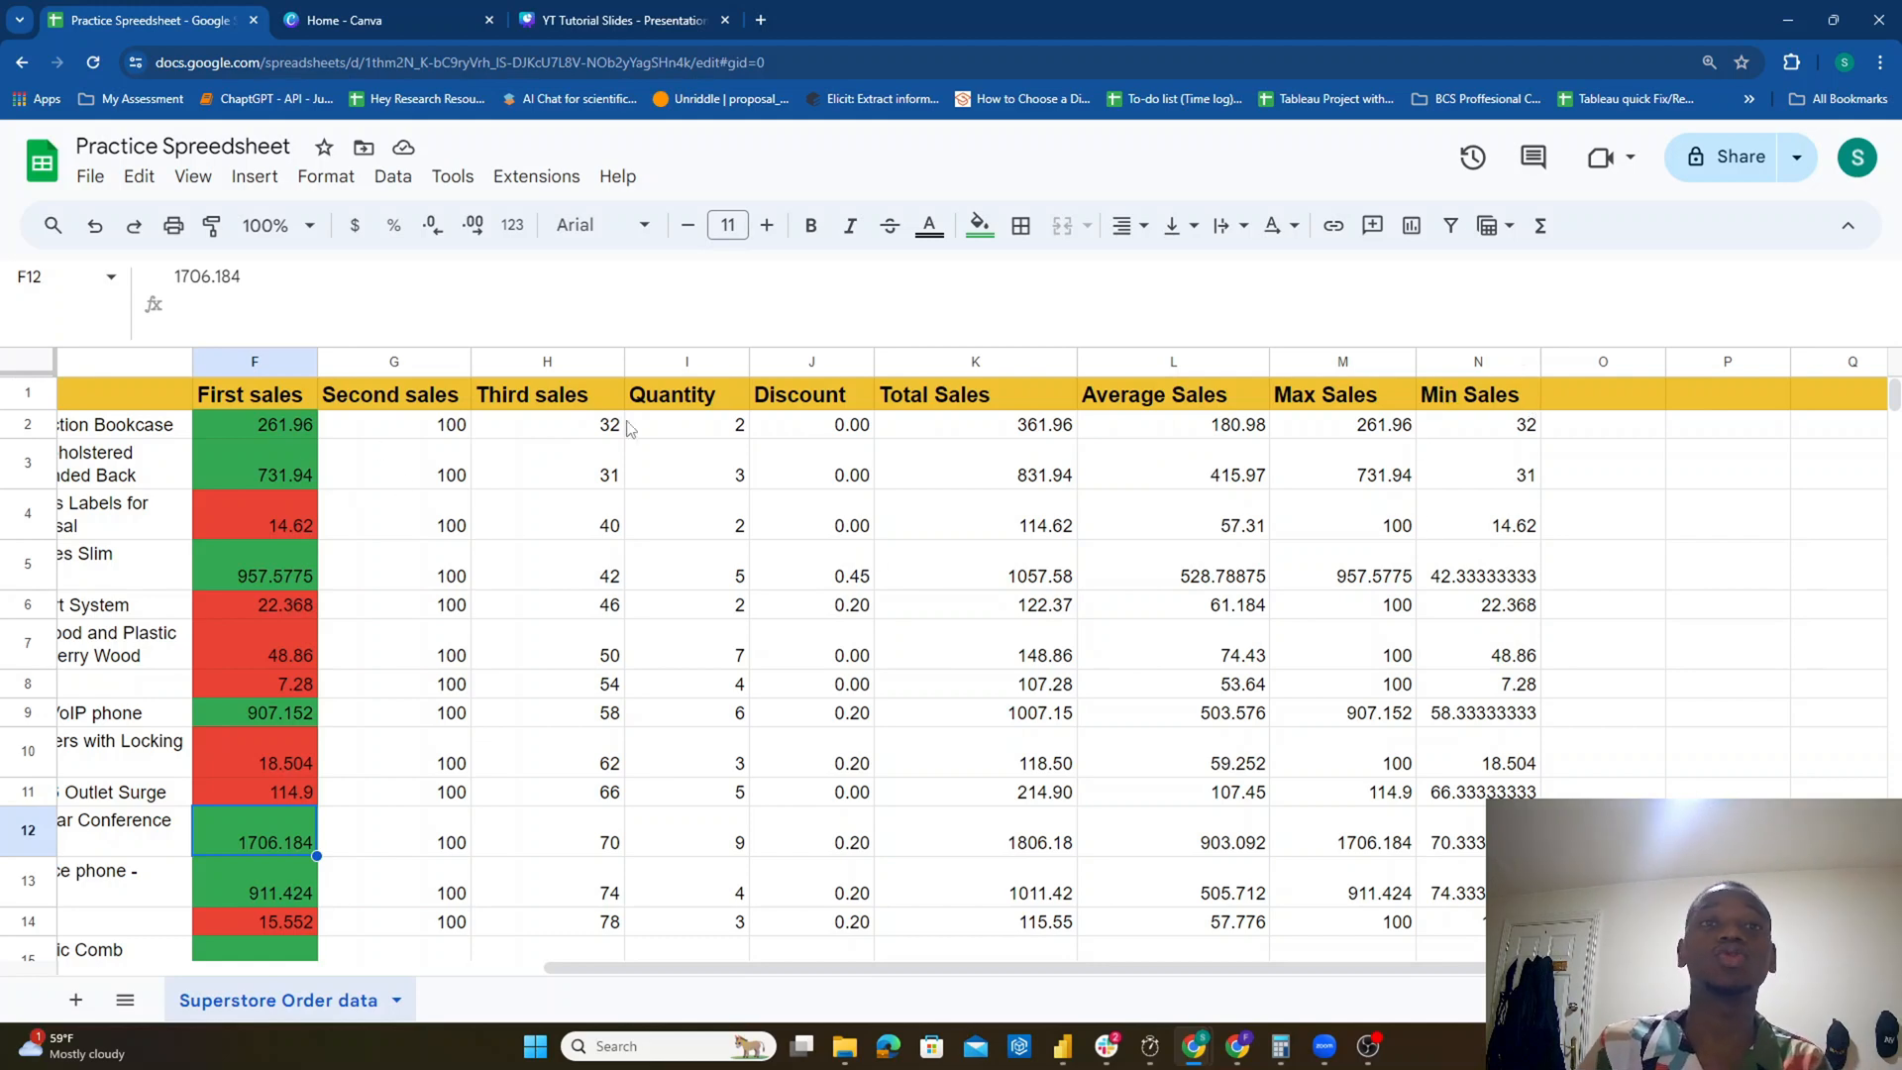
Step: Insert a column to the left of Customer Name and give it the header Designation
left_click_drag(1348, 969, 665, 1006)
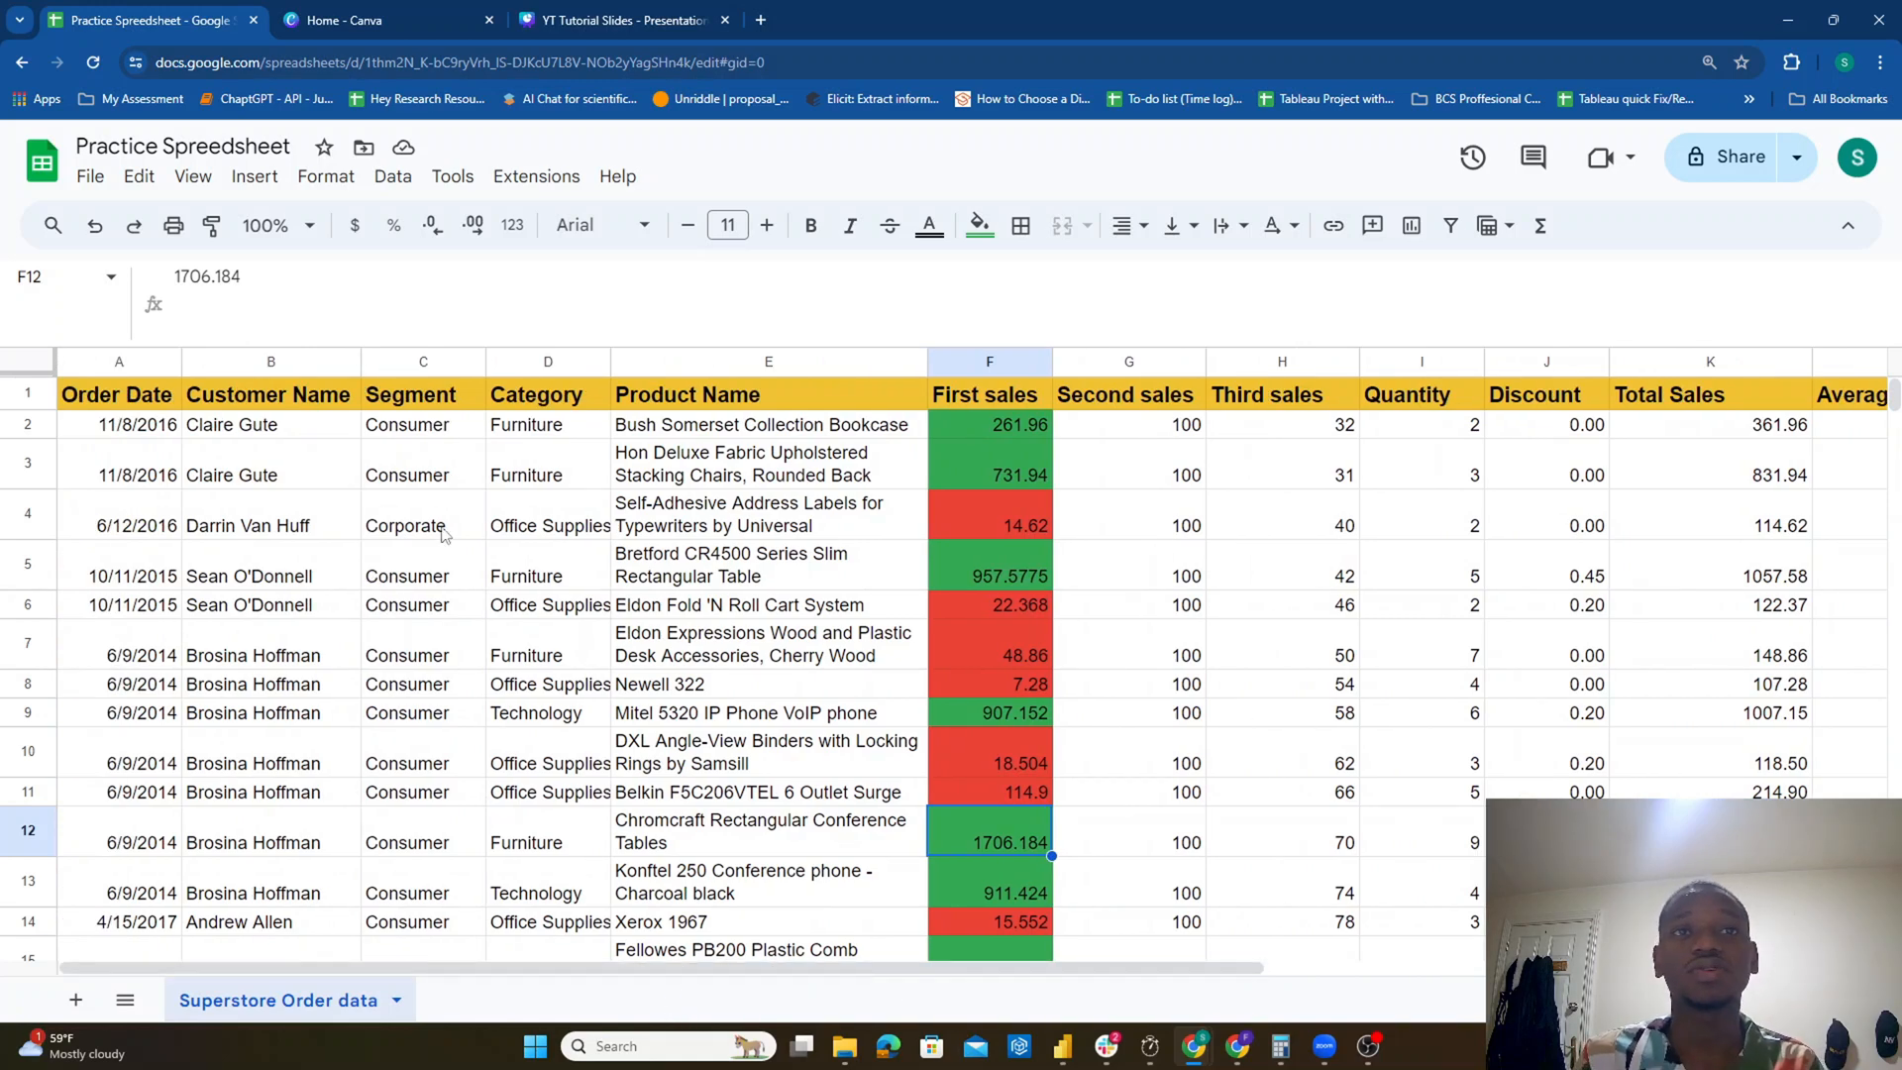
left_click(293, 359)
right_click(297, 361)
left_click(326, 427)
left_click(264, 406)
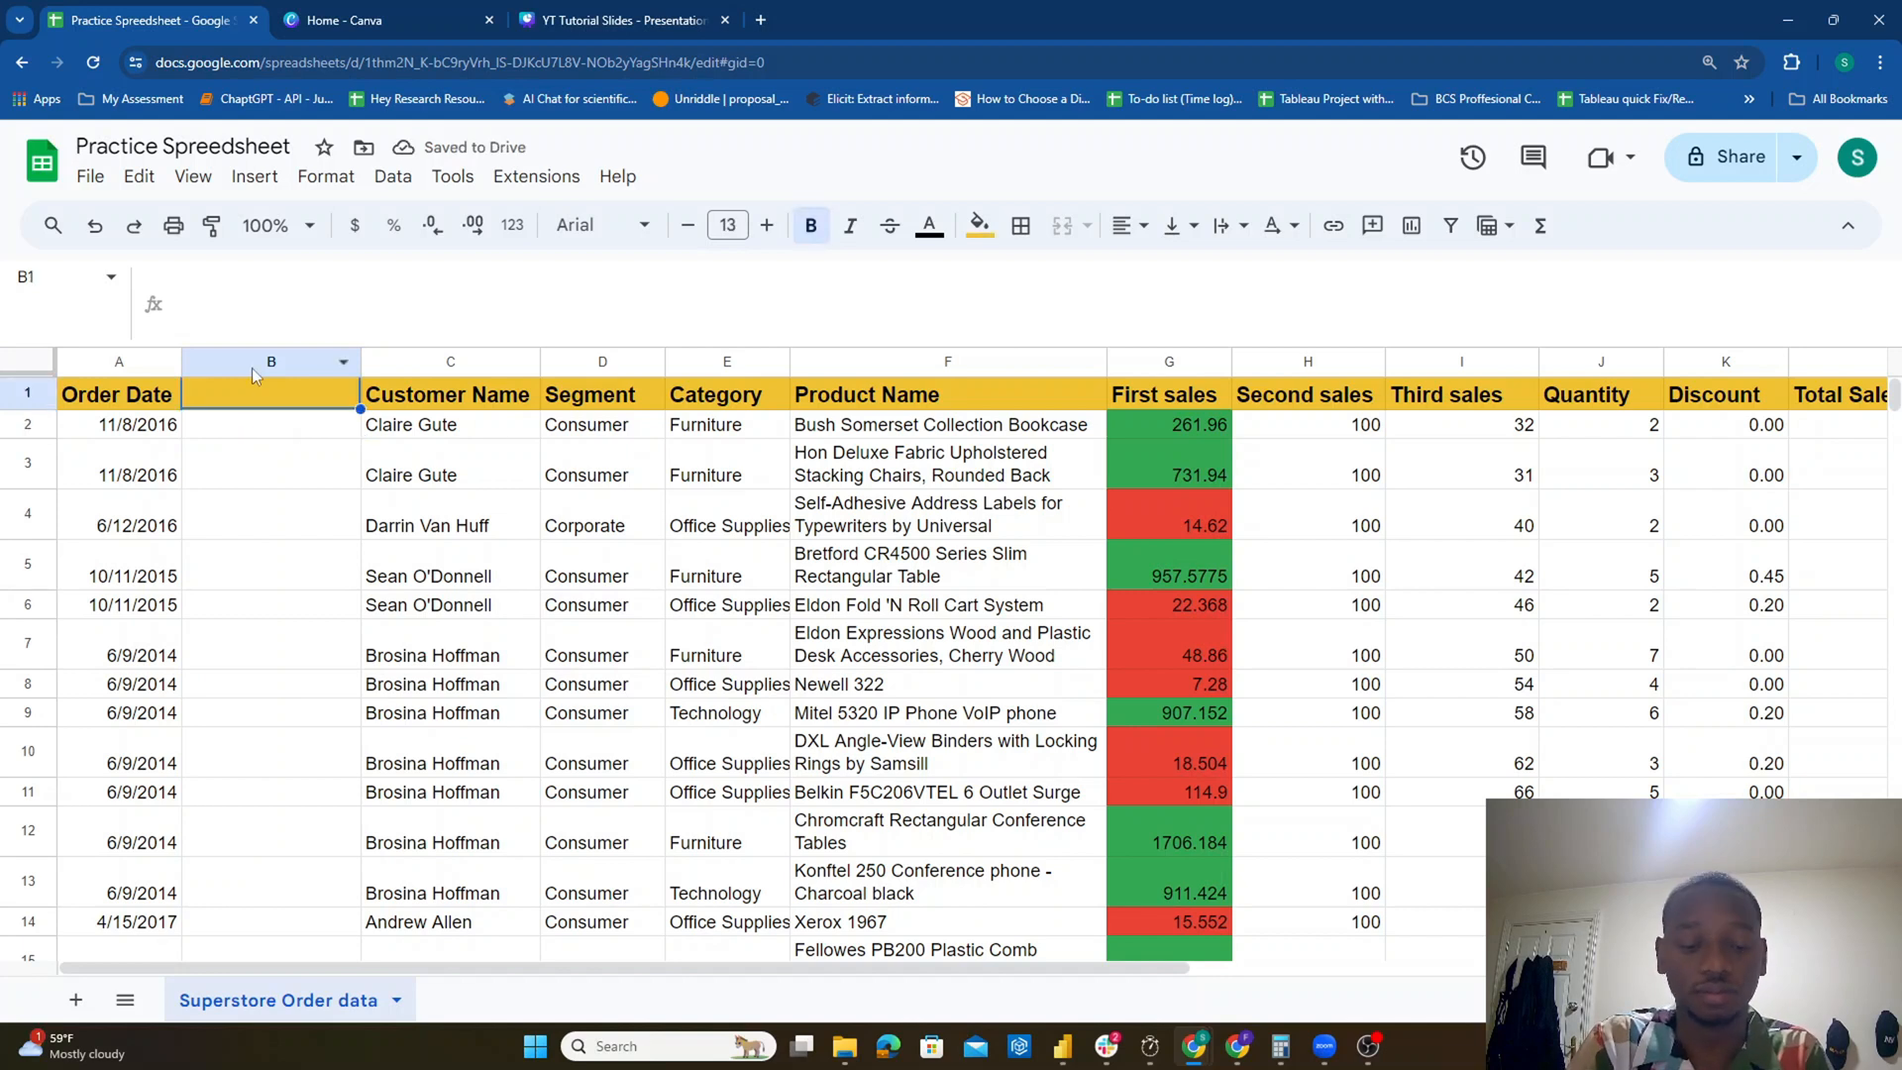
type("Designation")
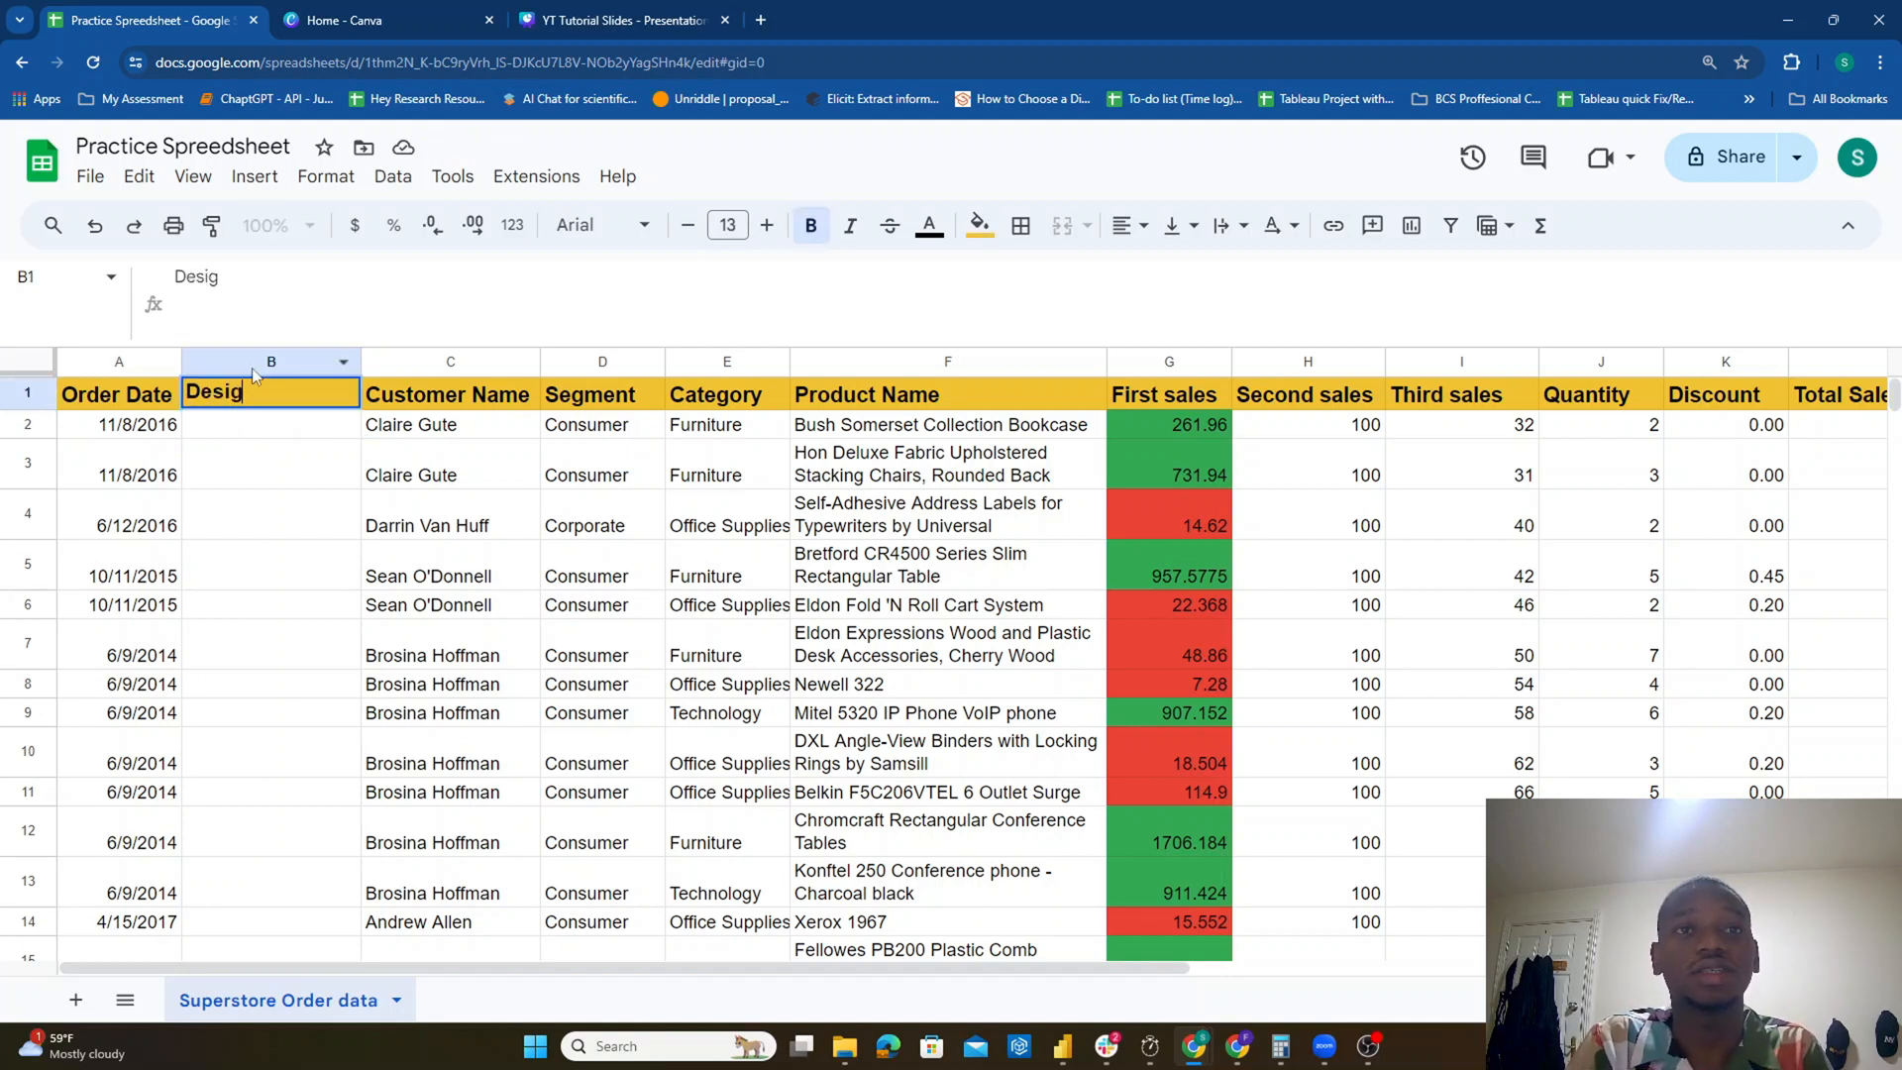
key("Return")
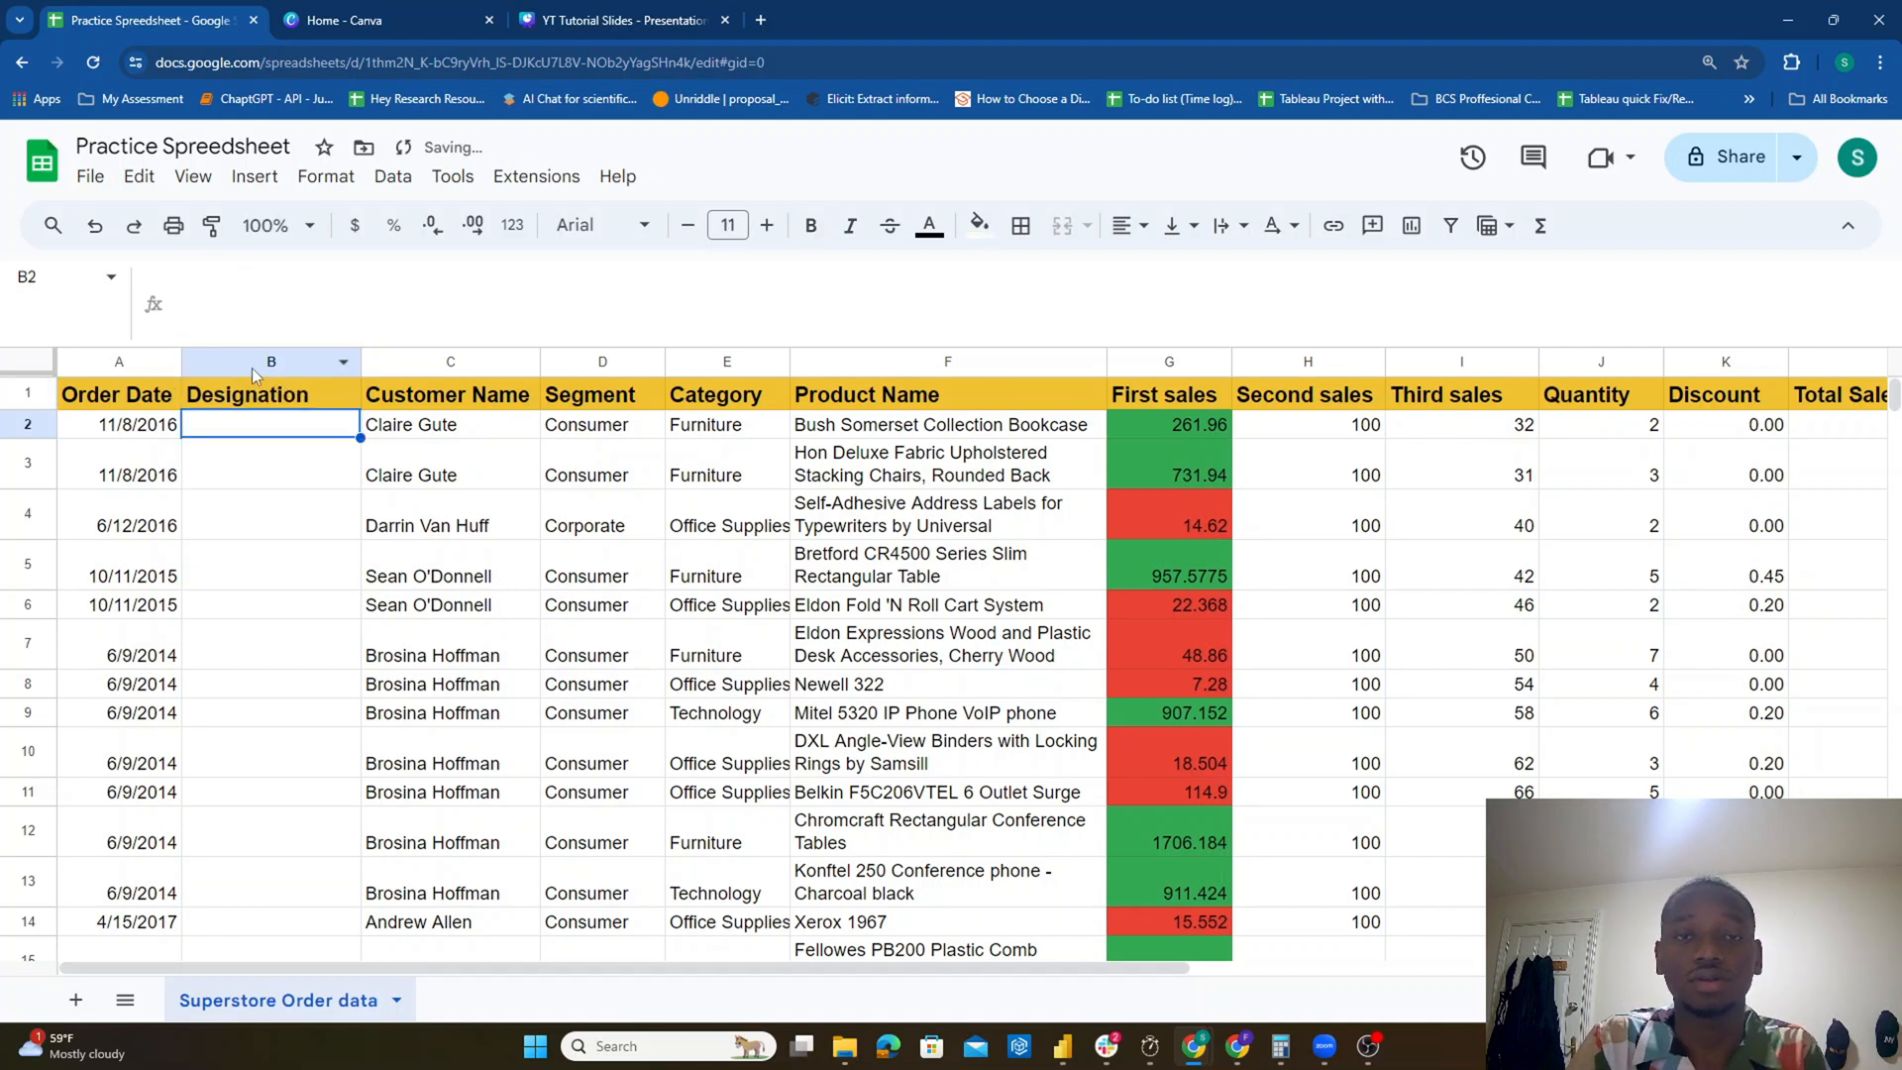
Step: Enter the designations Mr in B2 and Mrs in B3
type("Mr")
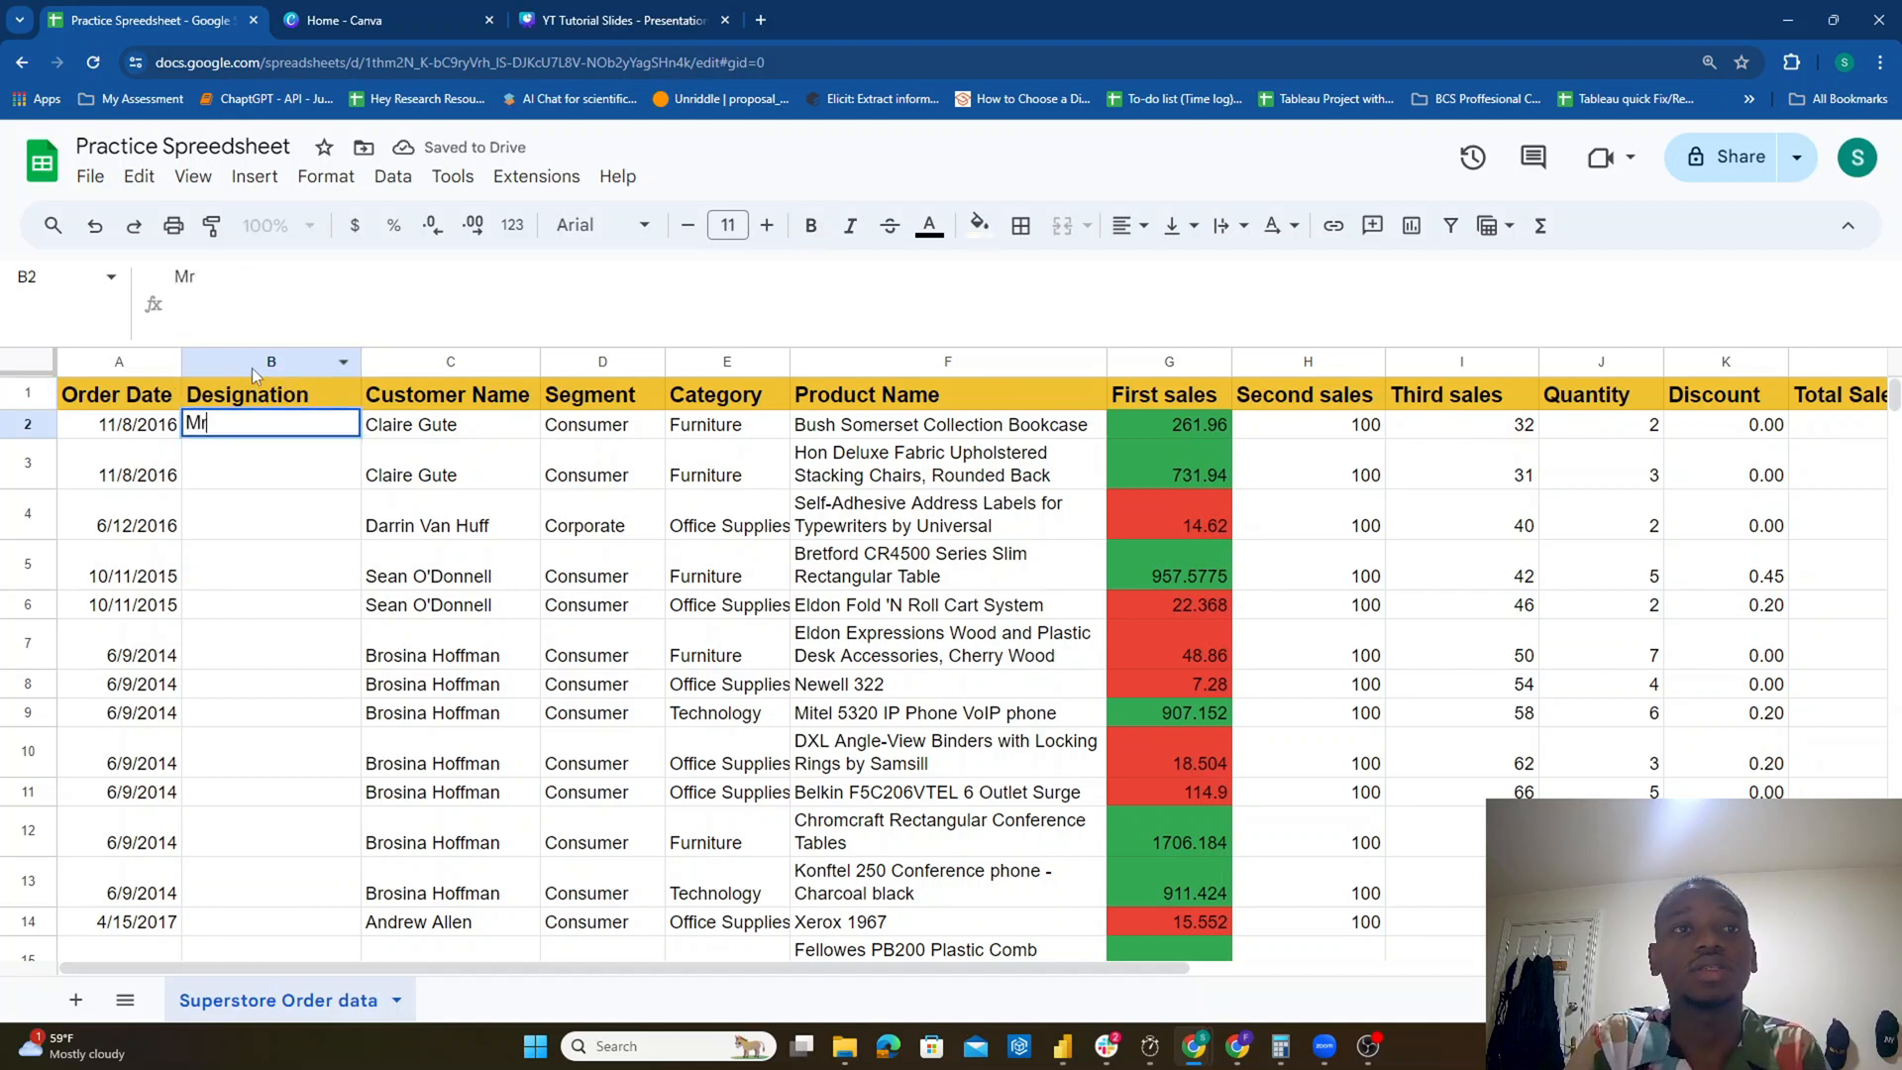
key("Return")
type("Mr")
key("Return")
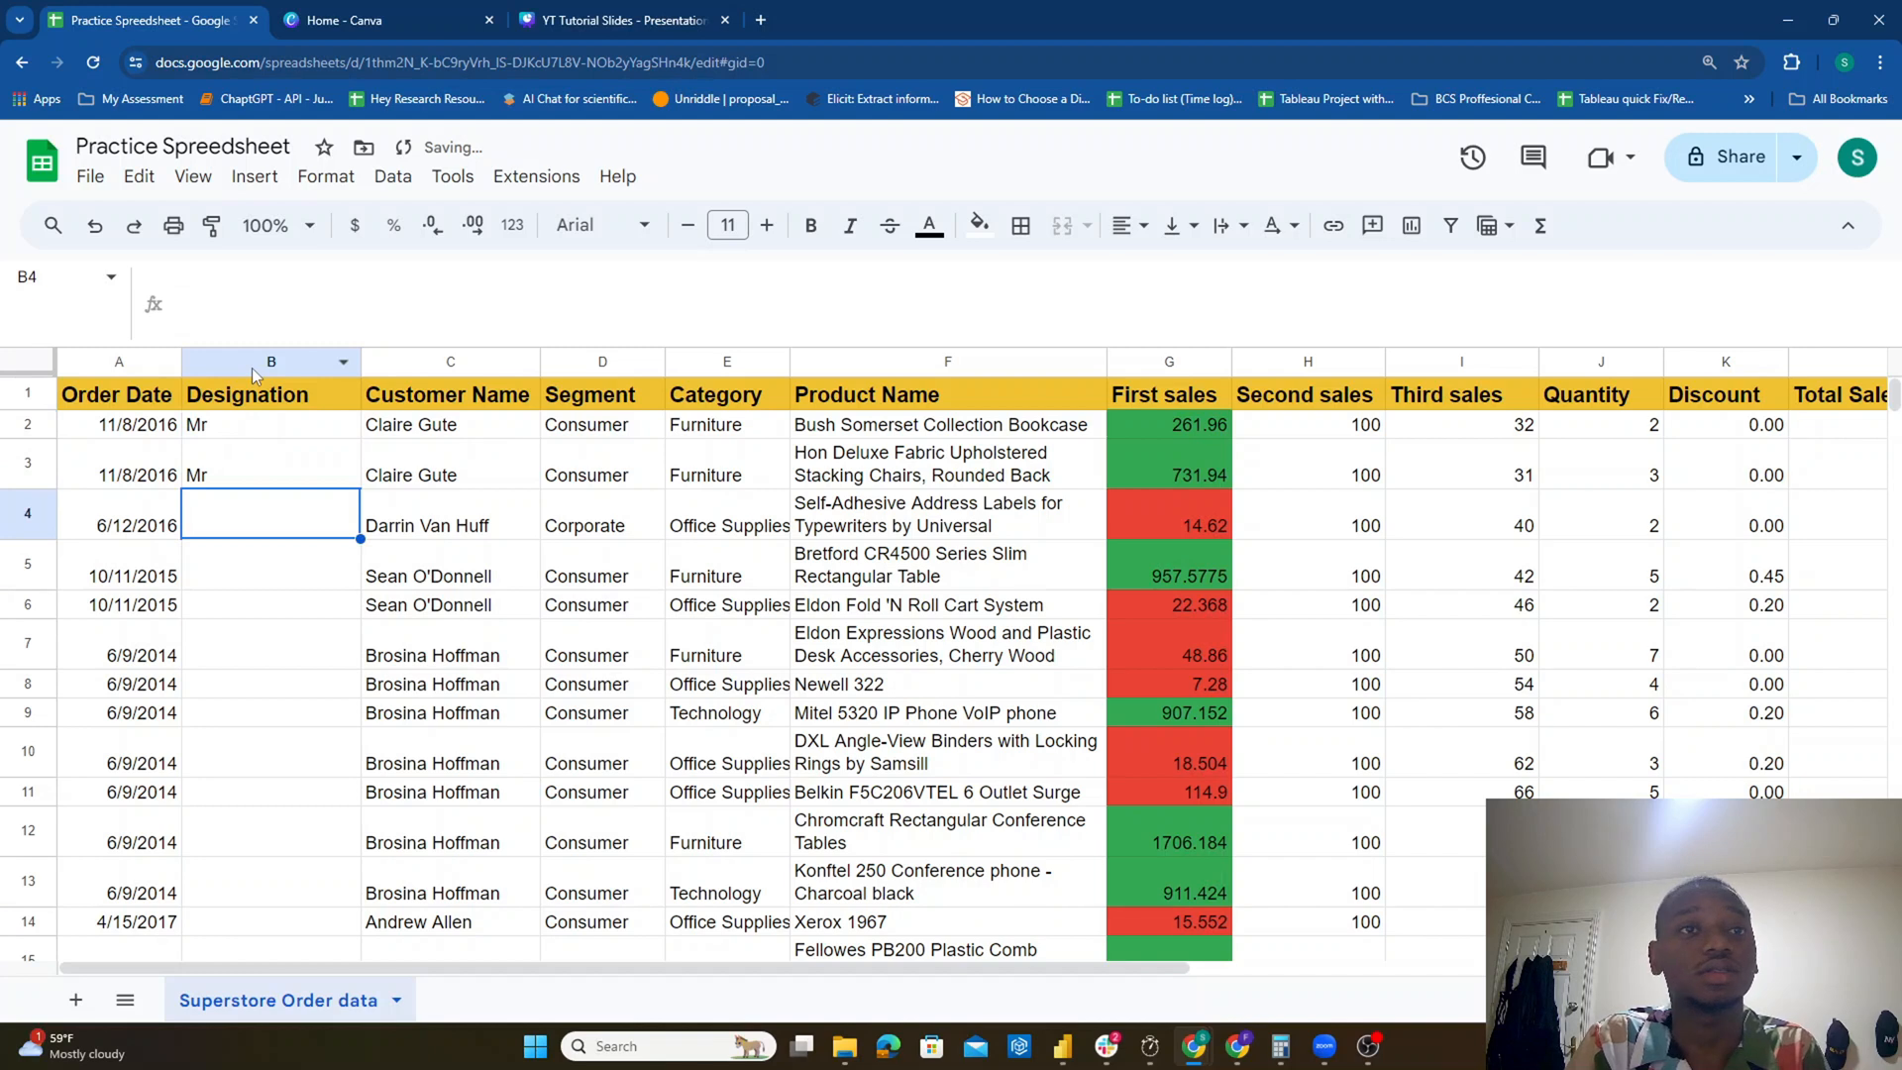
key("Up")
key("F2")
type("s")
key("Return")
Step: Enter the designations Mast, Dr and Prof in cells B4 to B6
type("Mast")
key("Return")
type("Mast")
key("Return")
key("Up")
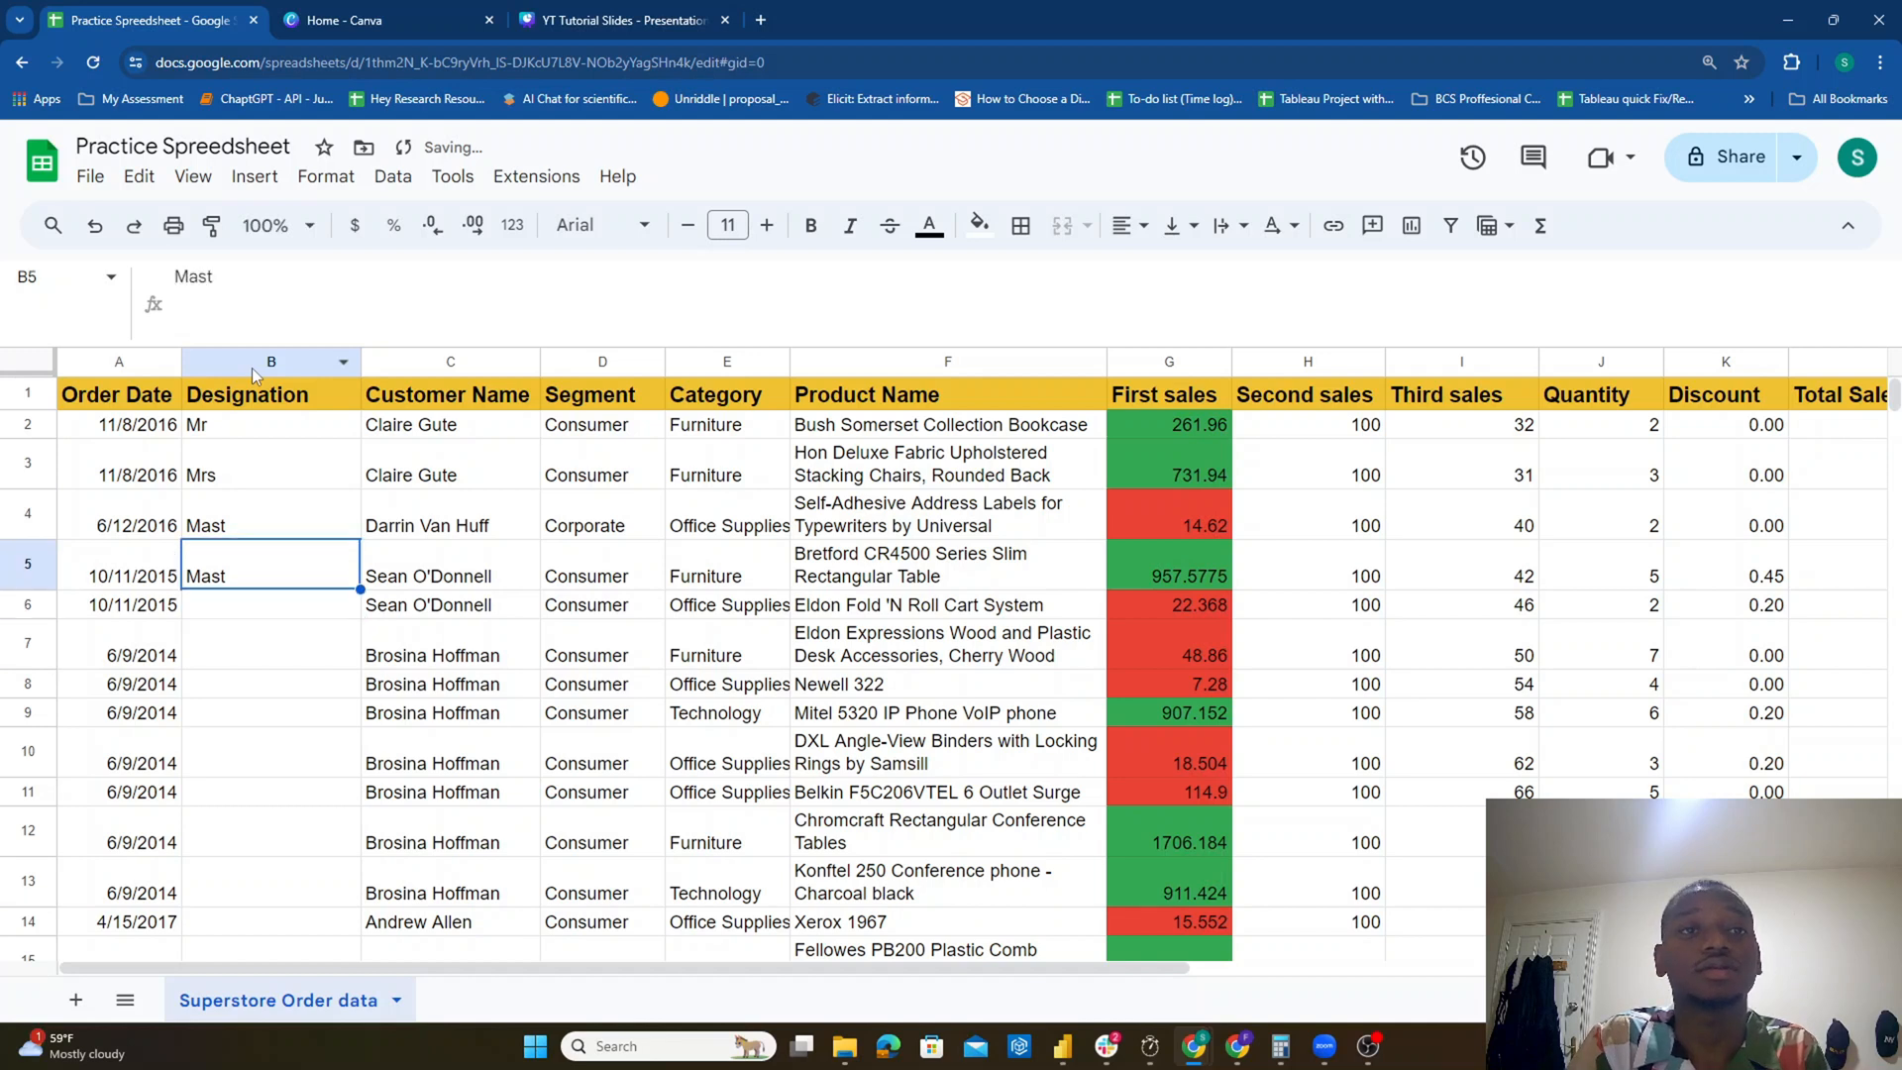
key("Delete")
type("Dr")
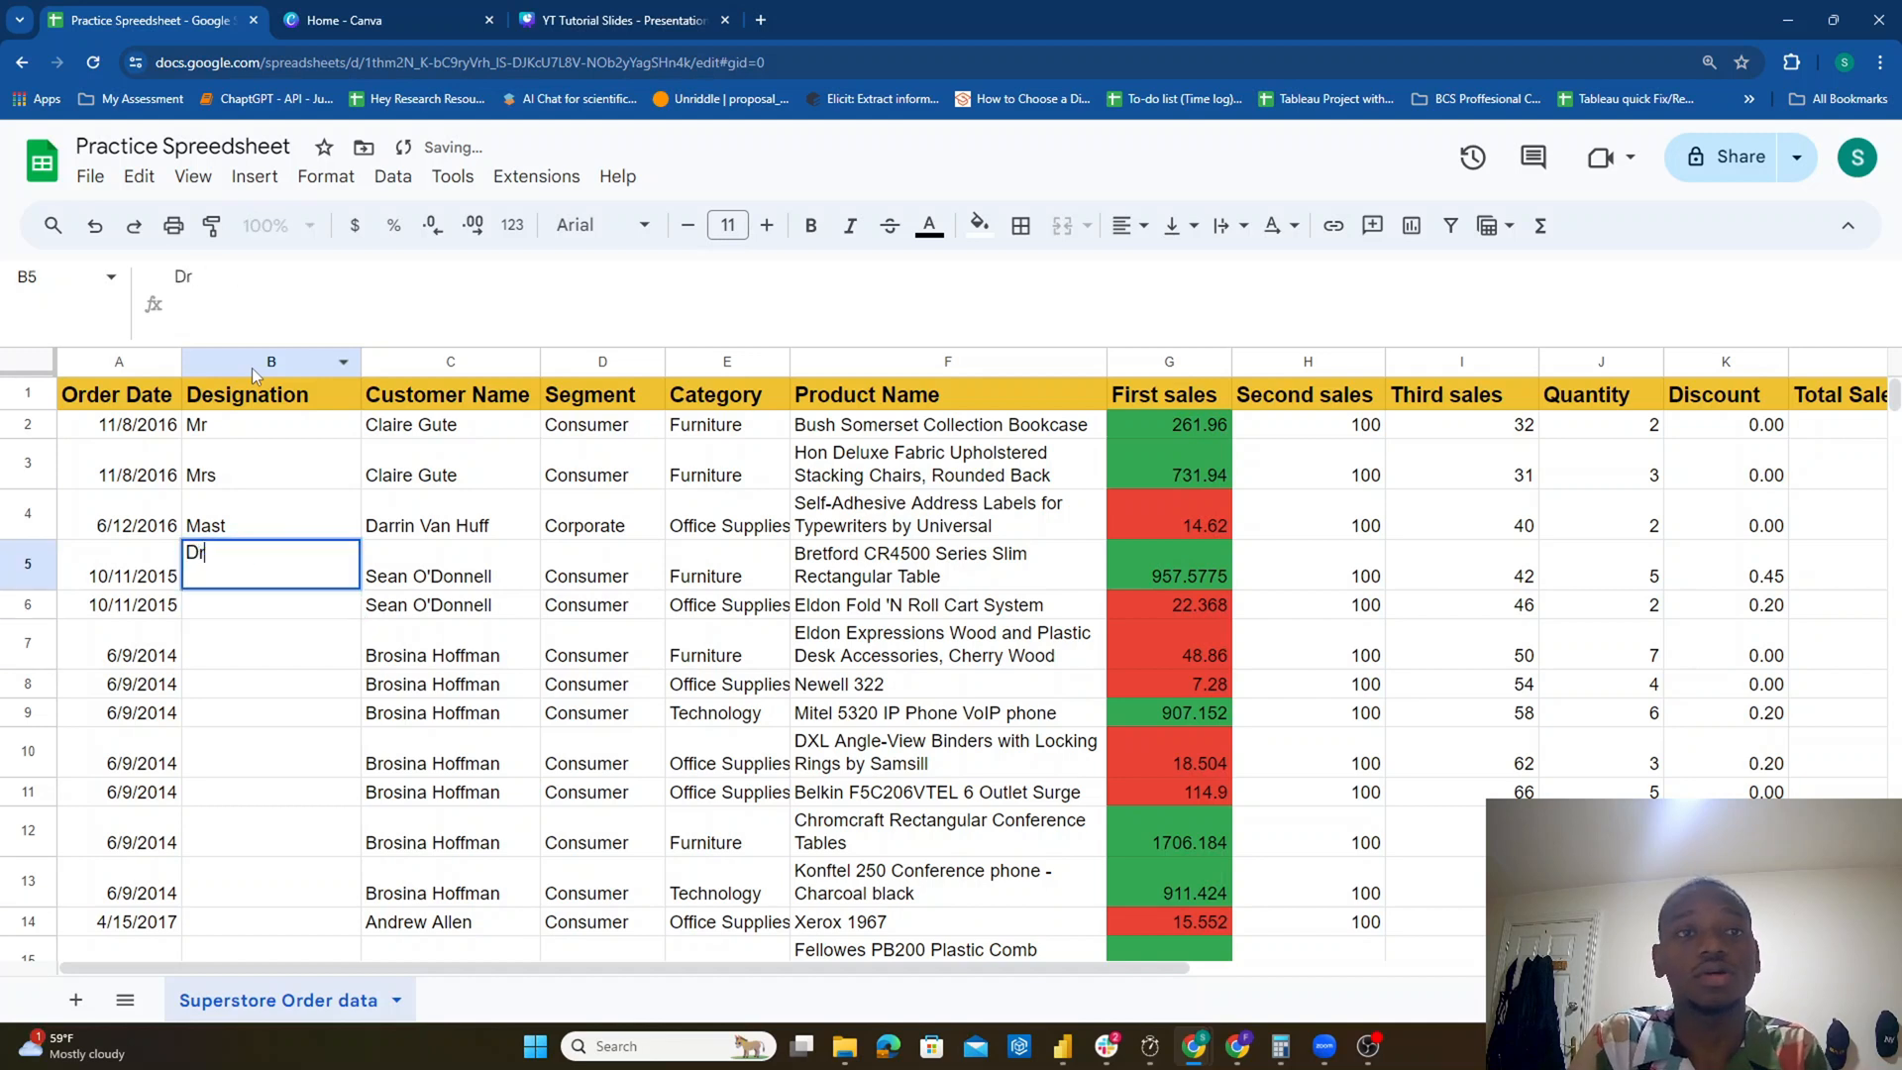
key("Return")
type("Prof")
key("Return")
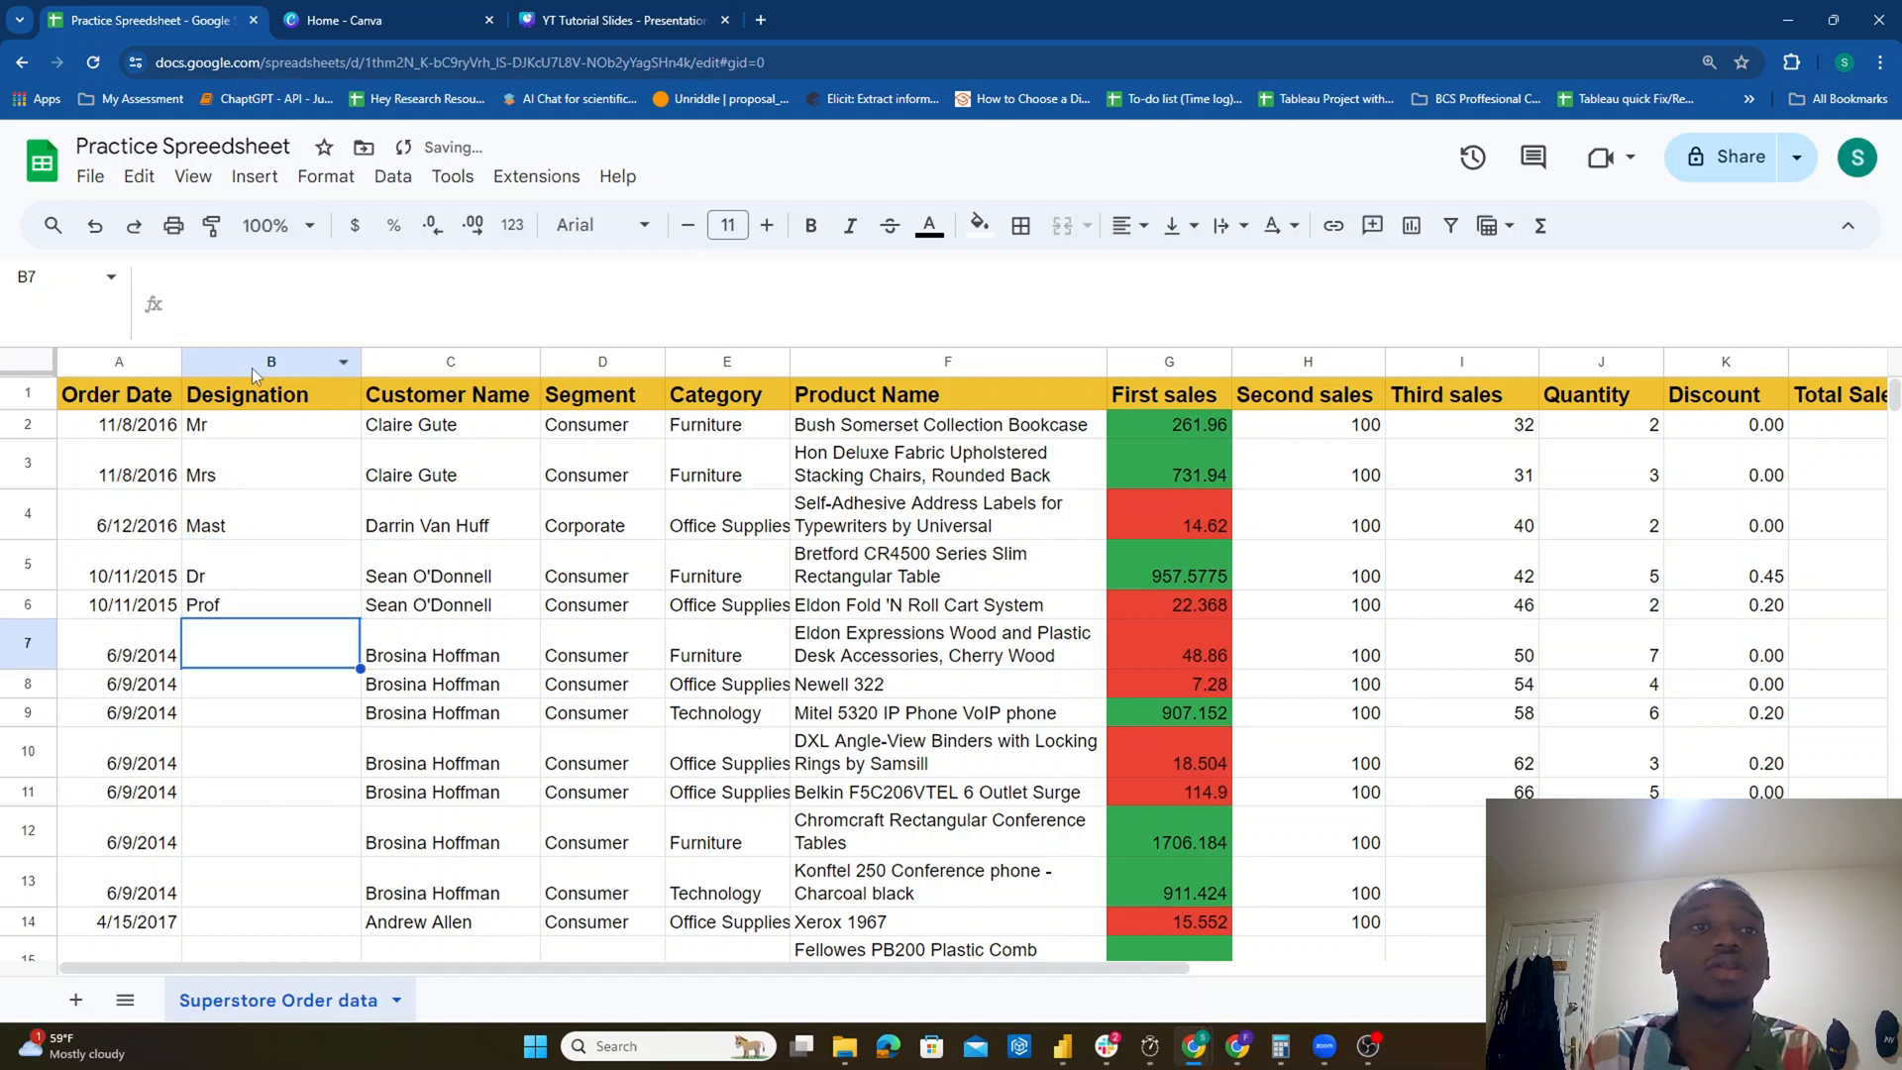
Step: Fill the five designations in B2:B6 down the column to row 62
left_click_drag(248, 424, 252, 604)
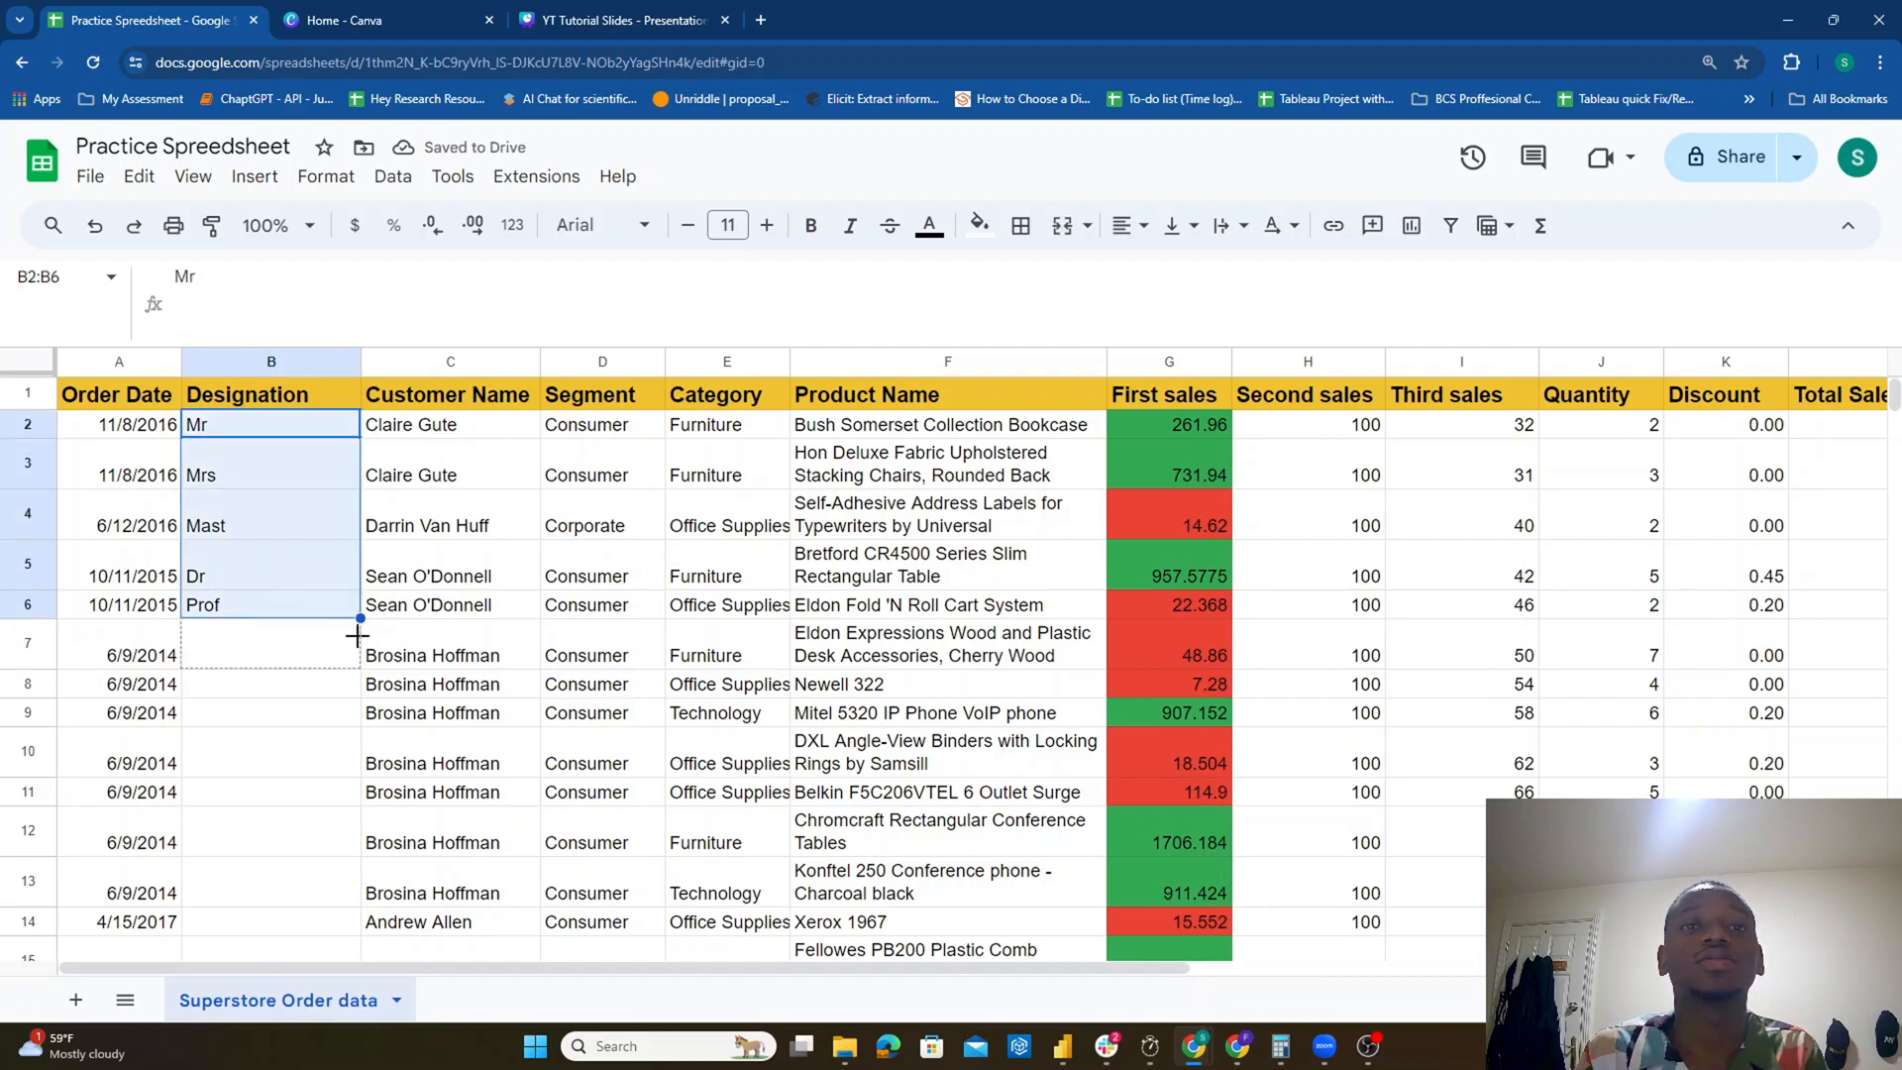
double_click(359, 618)
scroll(383, 500, "up", 20)
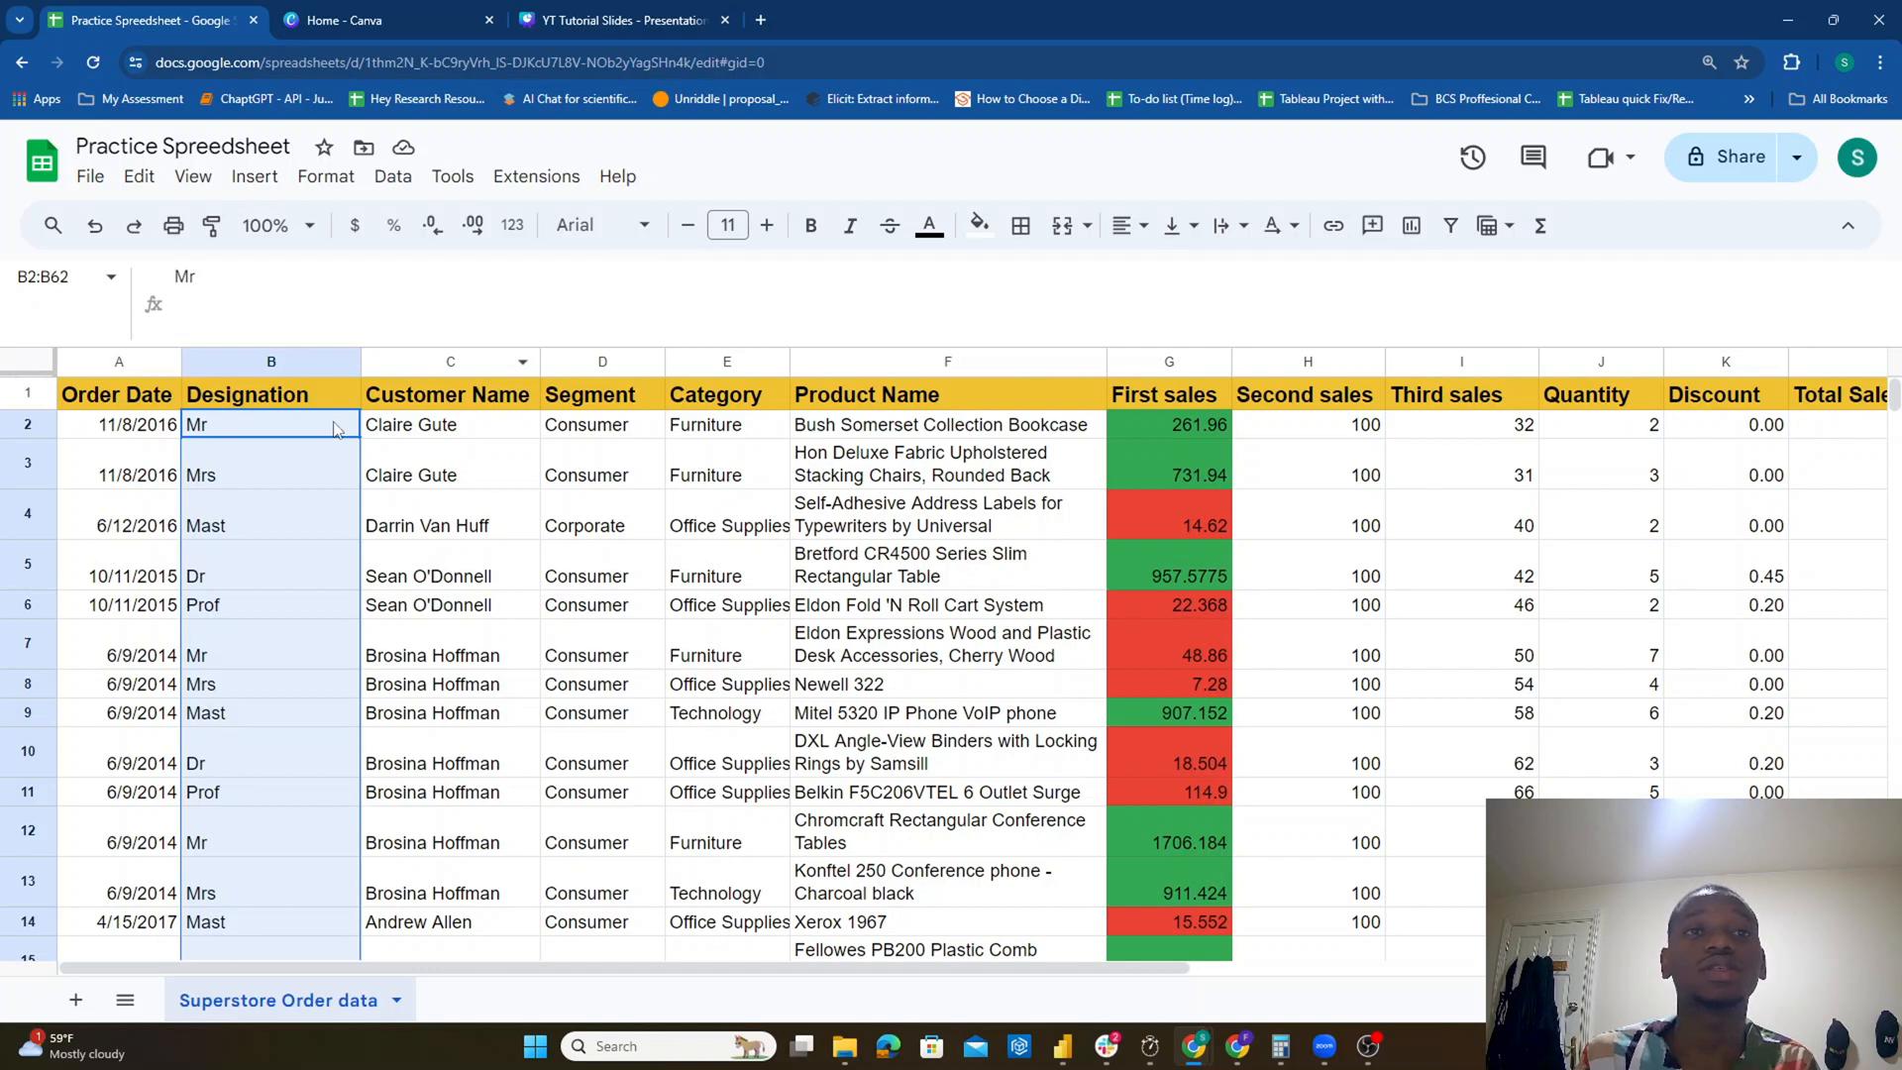
Step: Insert an empty column between Customer Name and Segment
left_click(461, 365)
right_click(460, 364)
left_click(639, 464)
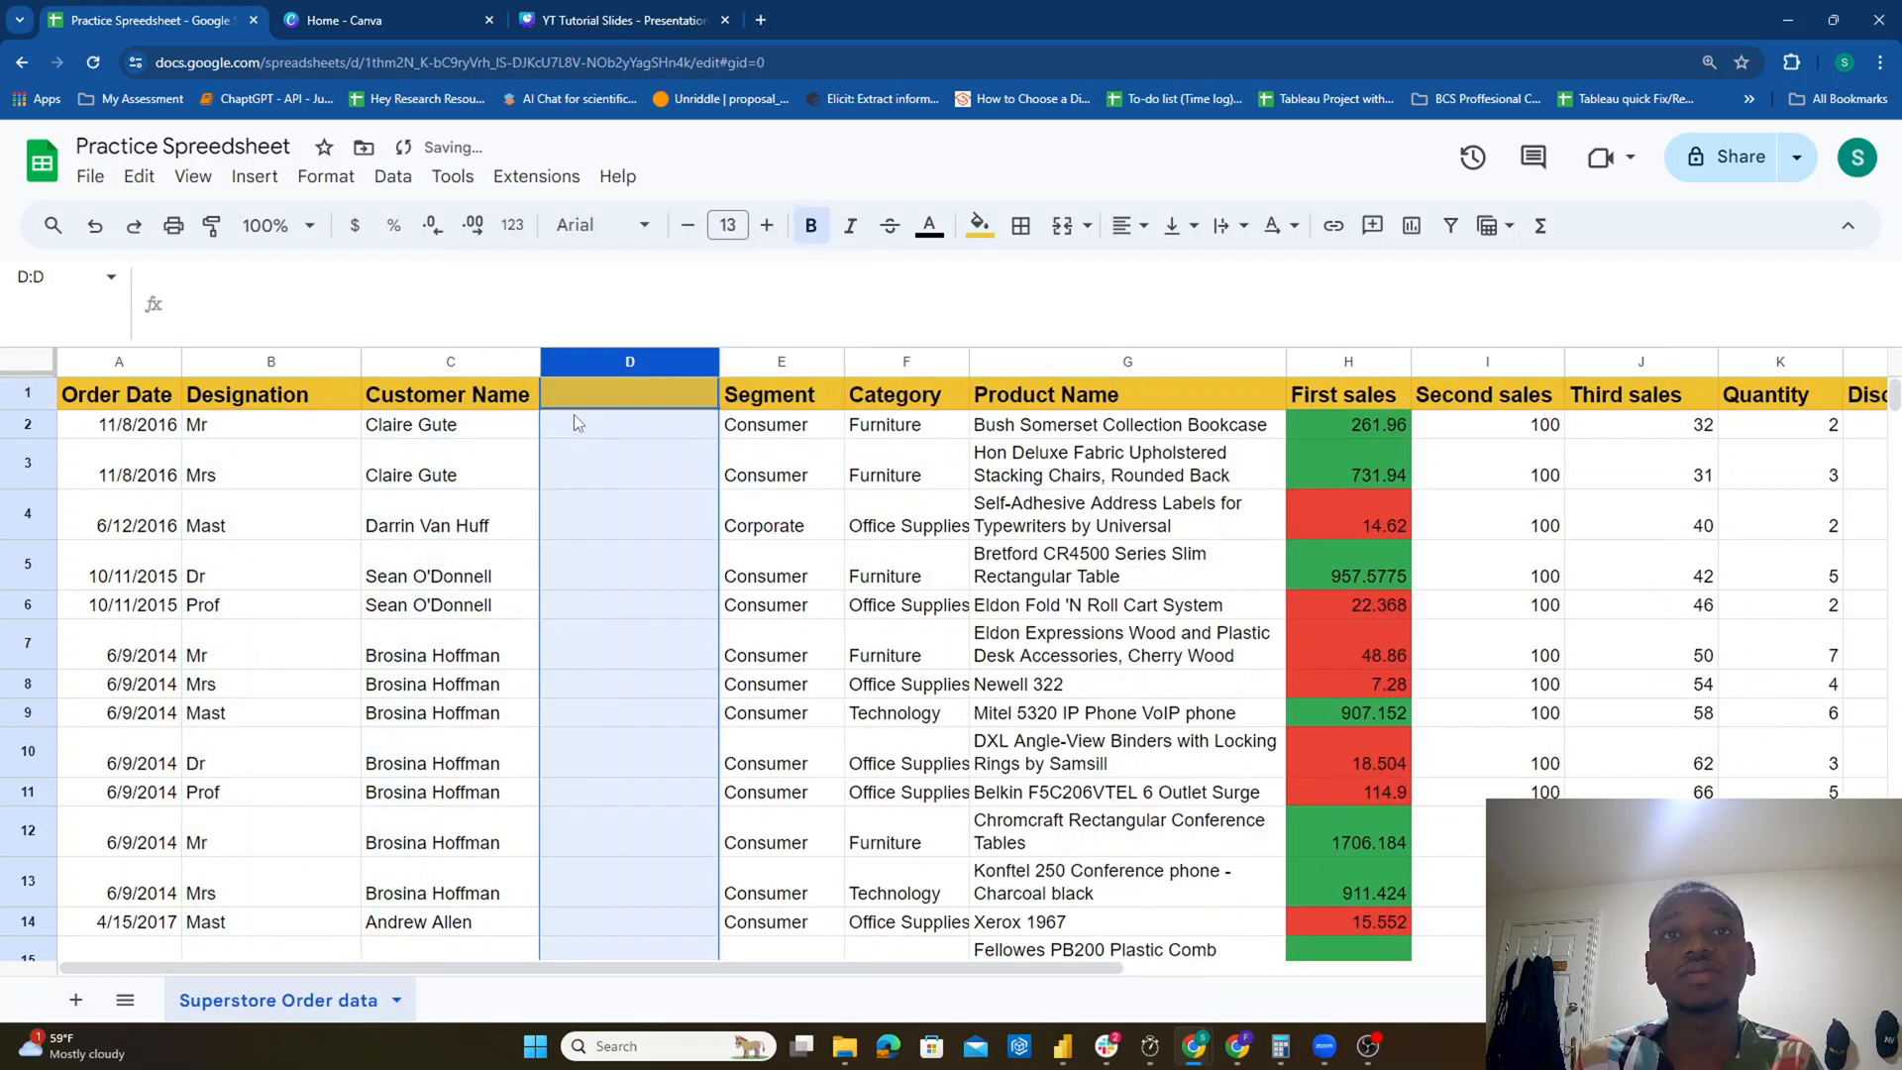
double_click(614, 399)
type("Custor")
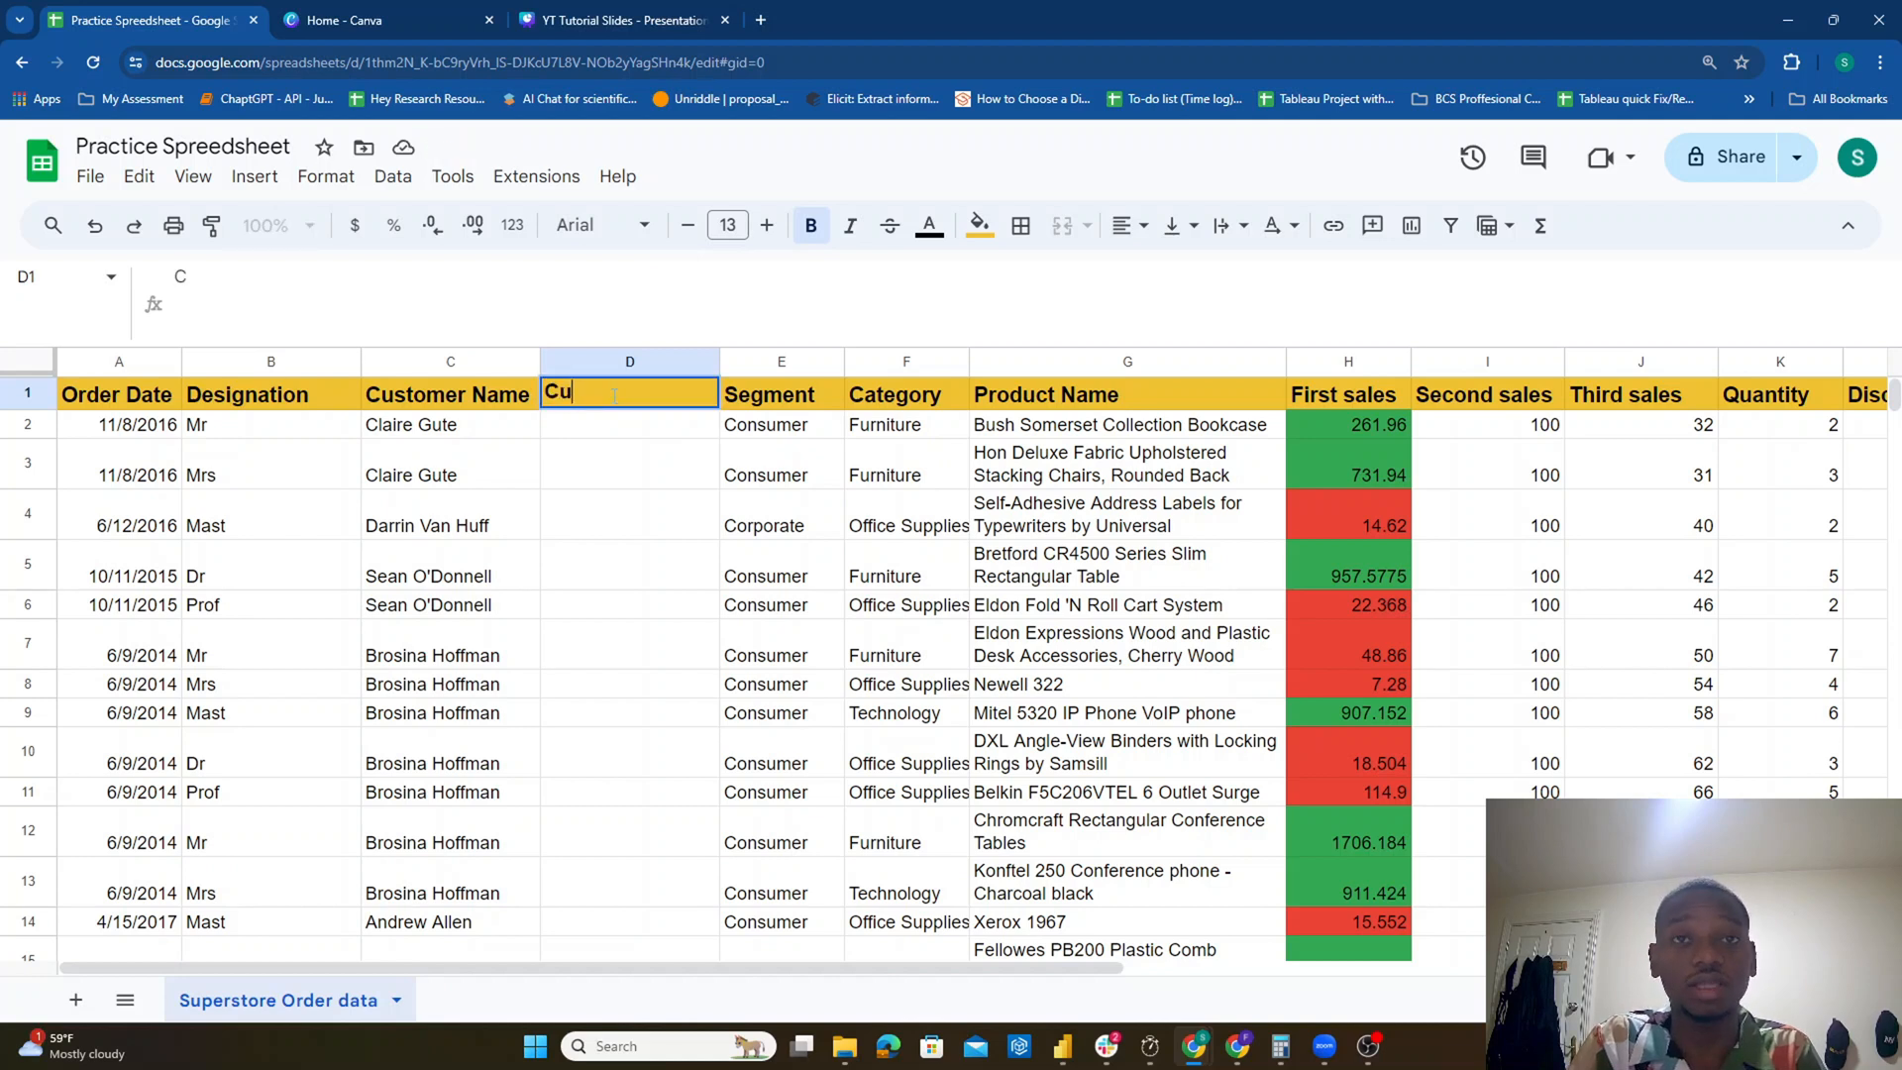
key("BackSpace")
key("BackSpace")
key("BackSpace")
key("BackSpace")
key("BackSpace")
key("BackSpace")
type("Designation ")
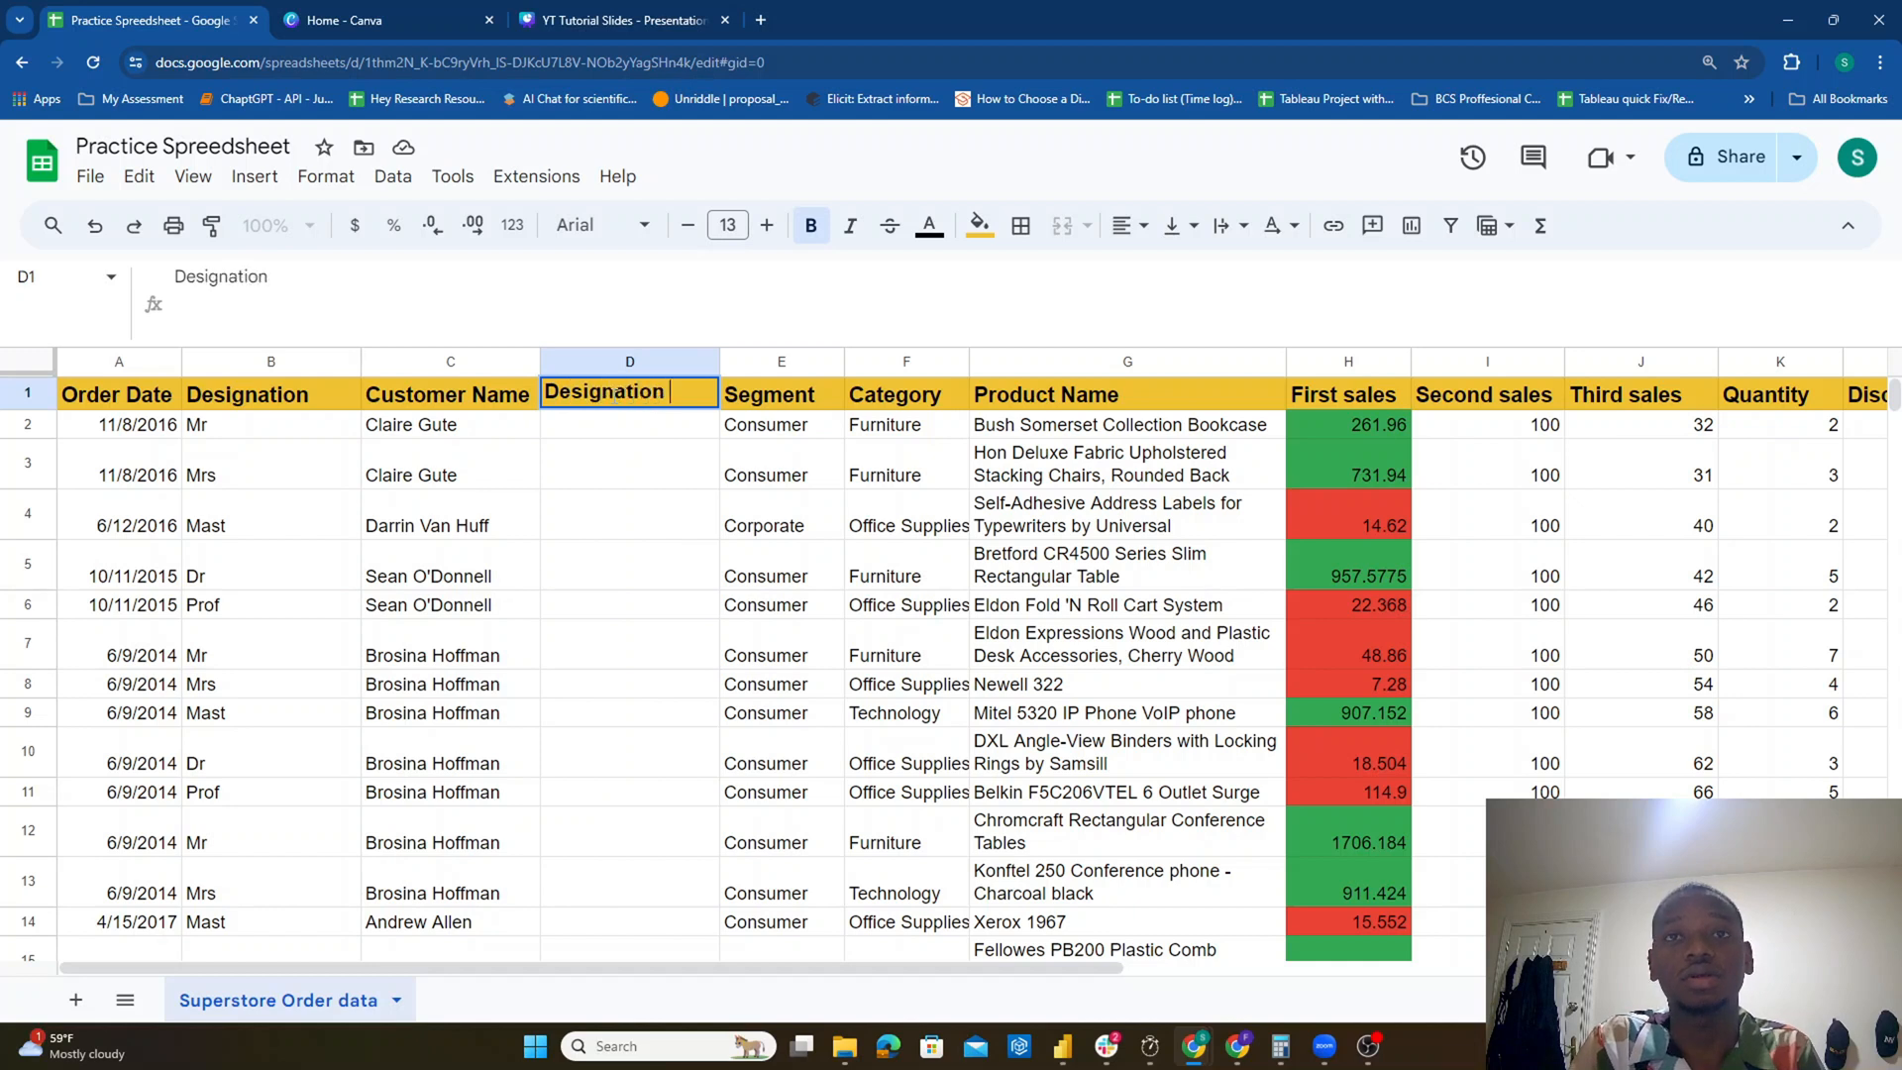
type("+ Customer")
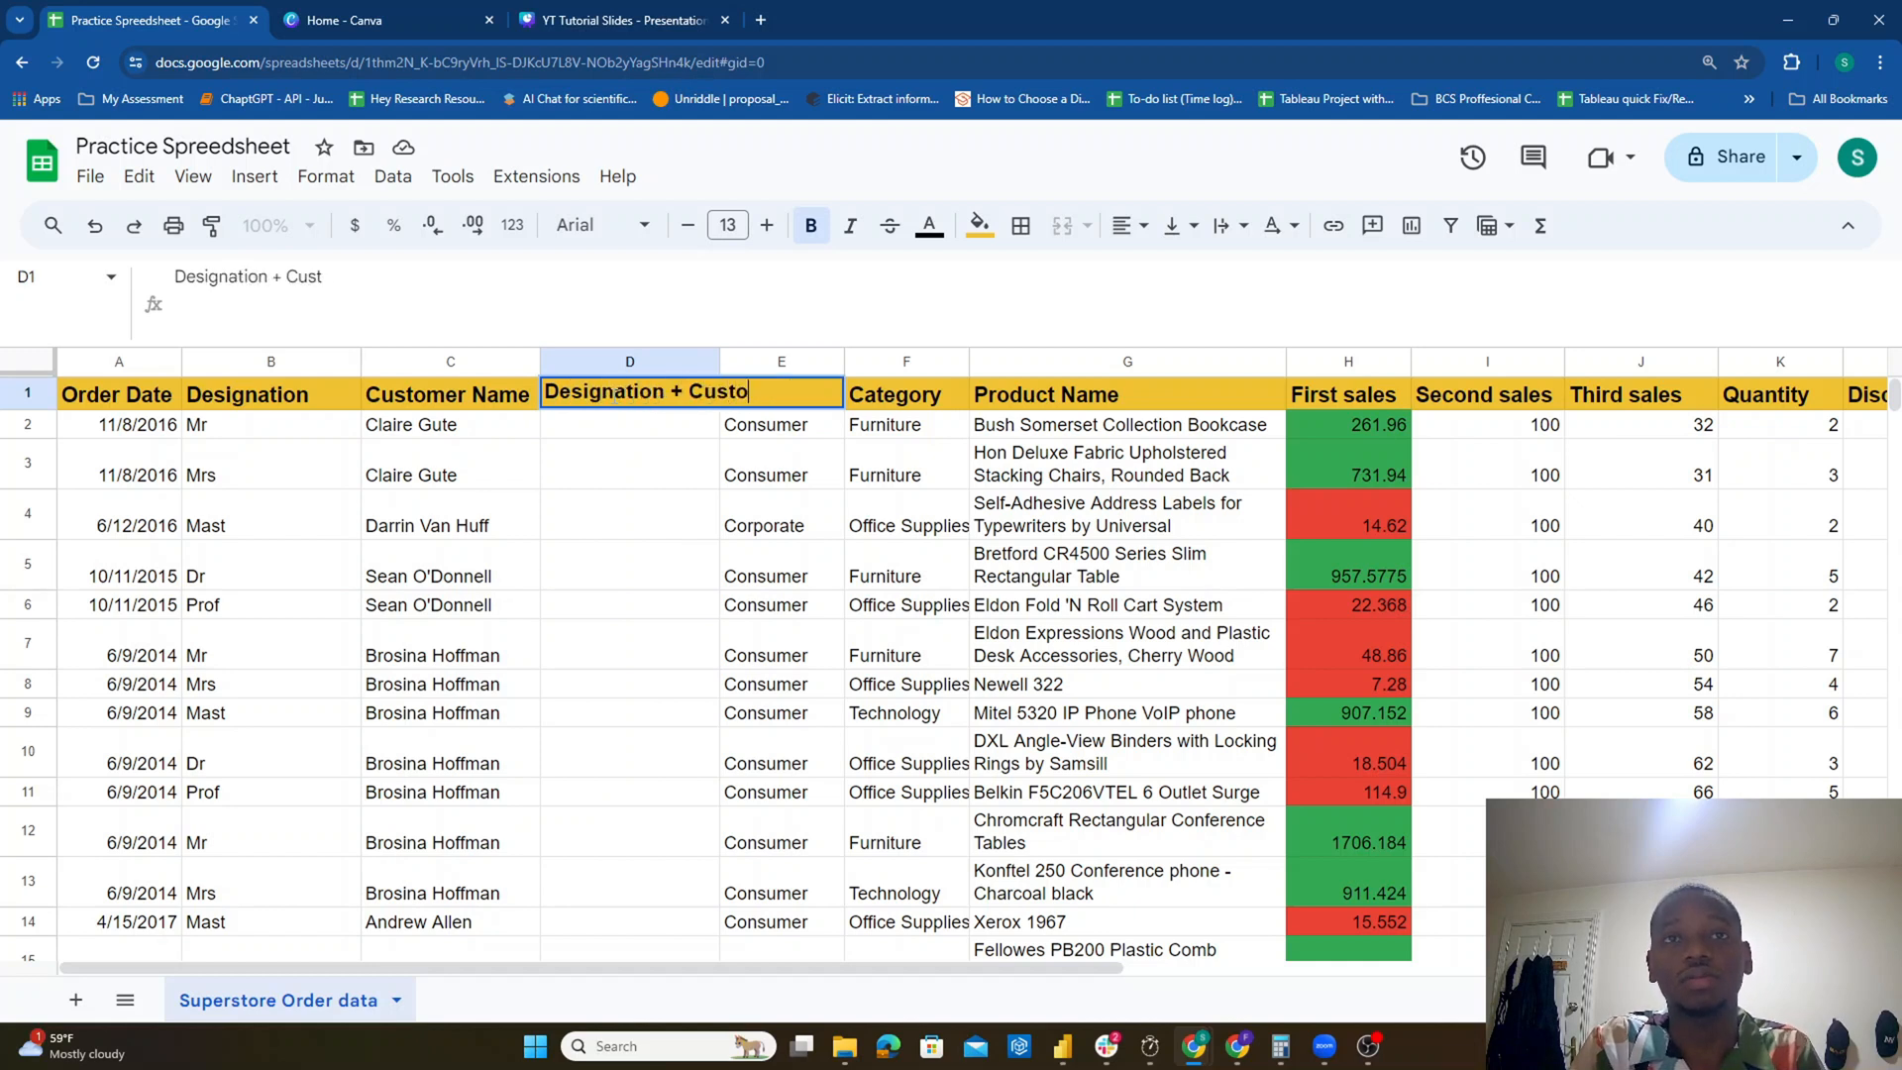
key("BackSpace")
key("BackSpace")
key("BackSpace")
key("BackSpace")
key("BackSpace")
key("BackSpace")
key("BackSpace")
key("BackSpace")
key("BackSpace")
key("BackSpace")
key("BackSpace")
key("BackSpace")
key("BackSpace")
key("BackSpace")
key("BackSpace")
key("BackSpace")
key("BackSpace")
key("BackSpace")
key("BackSpace")
key("BackSpace")
key("BackSpace")
key("BackSpace")
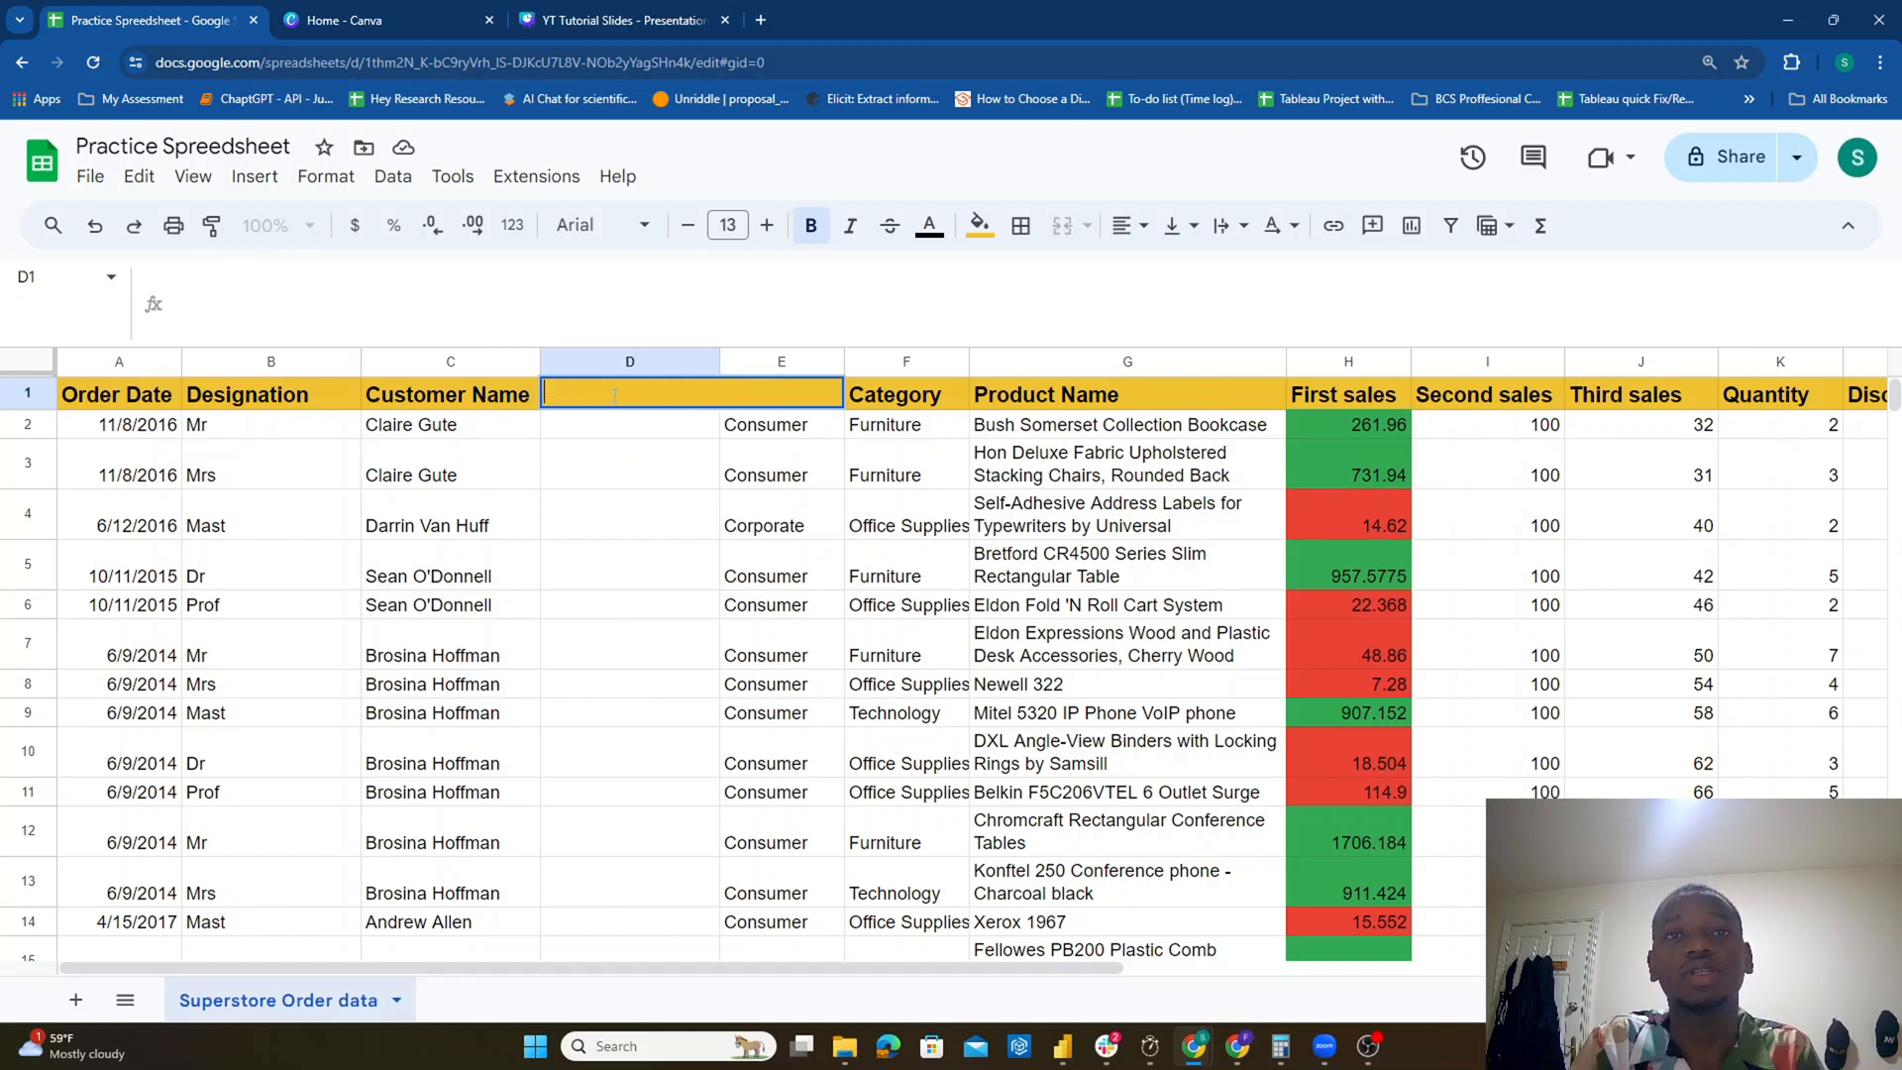
Step: Rename the Designation header in B1 to Title
key("Left")
key("Left")
type("Title")
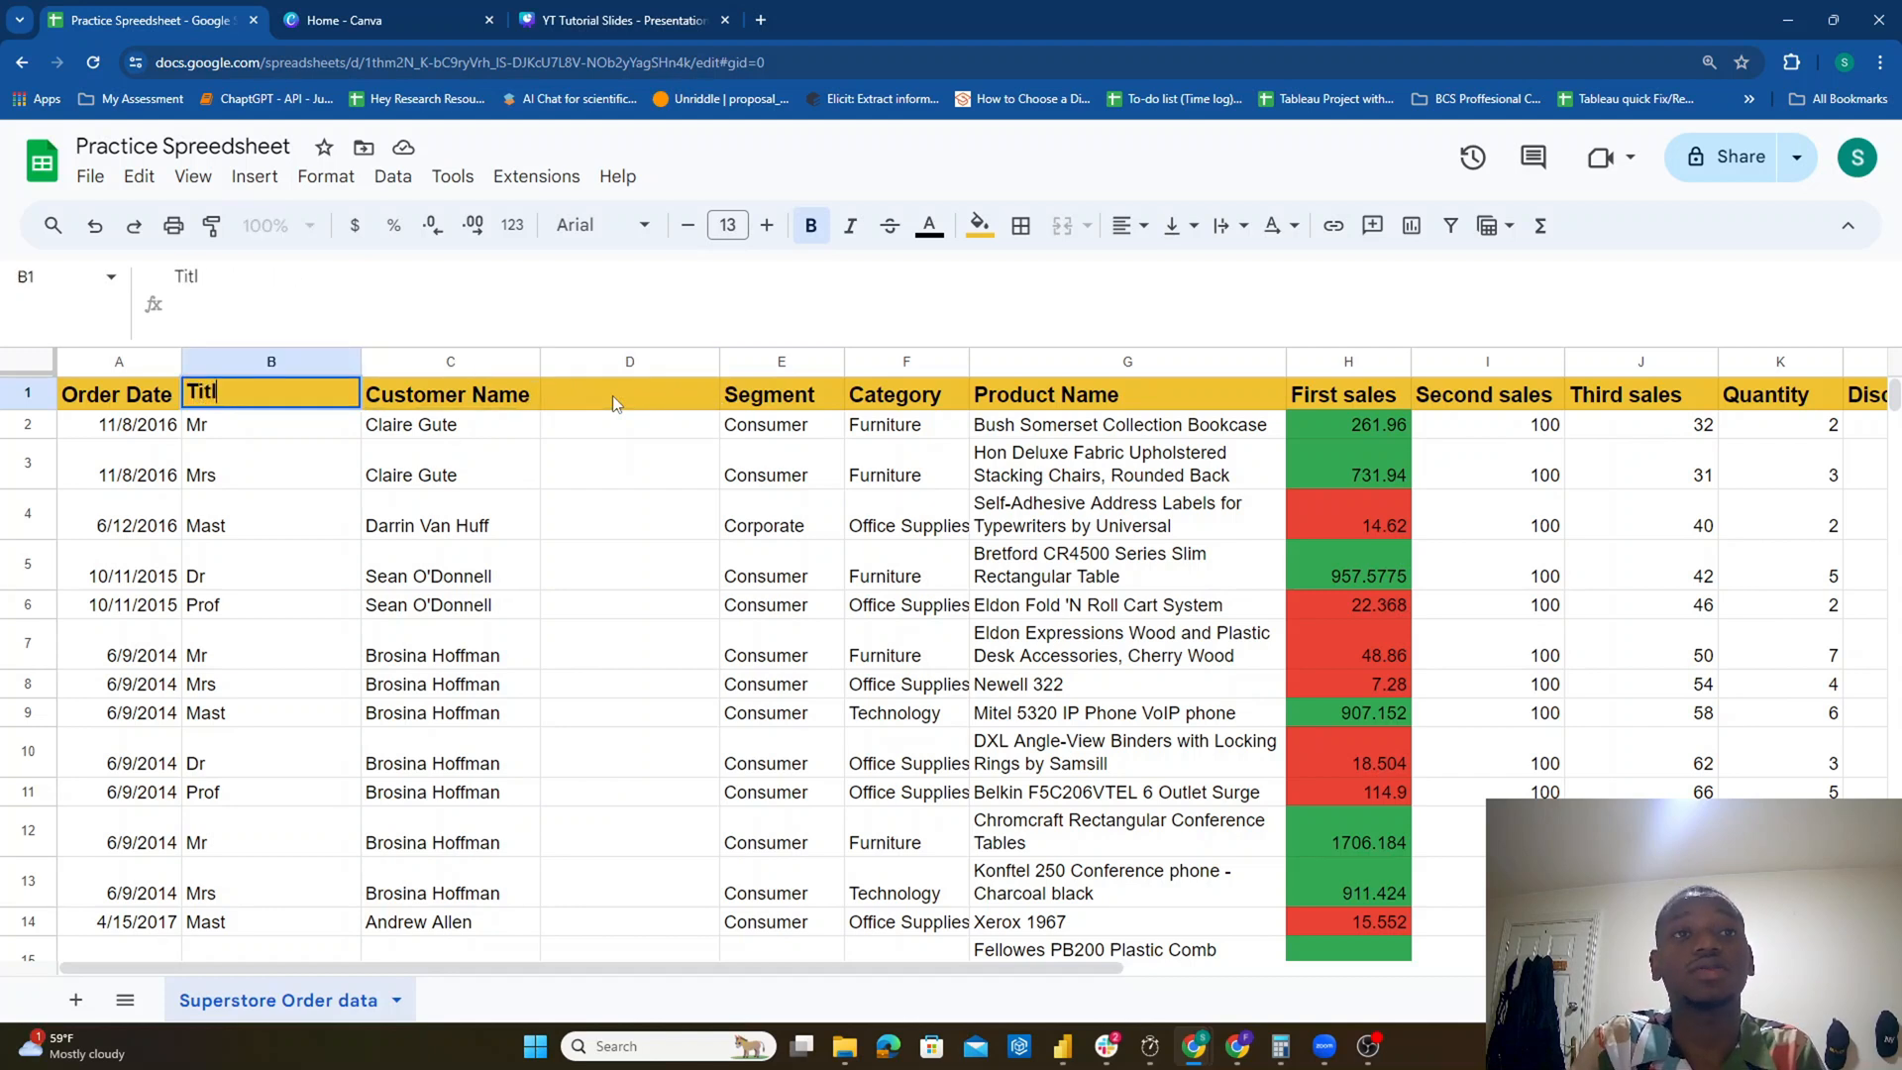
Step: Give the new column beside Customer Name the header Title + Name in D1
key("Right")
key("Right")
type("Title + nAM")
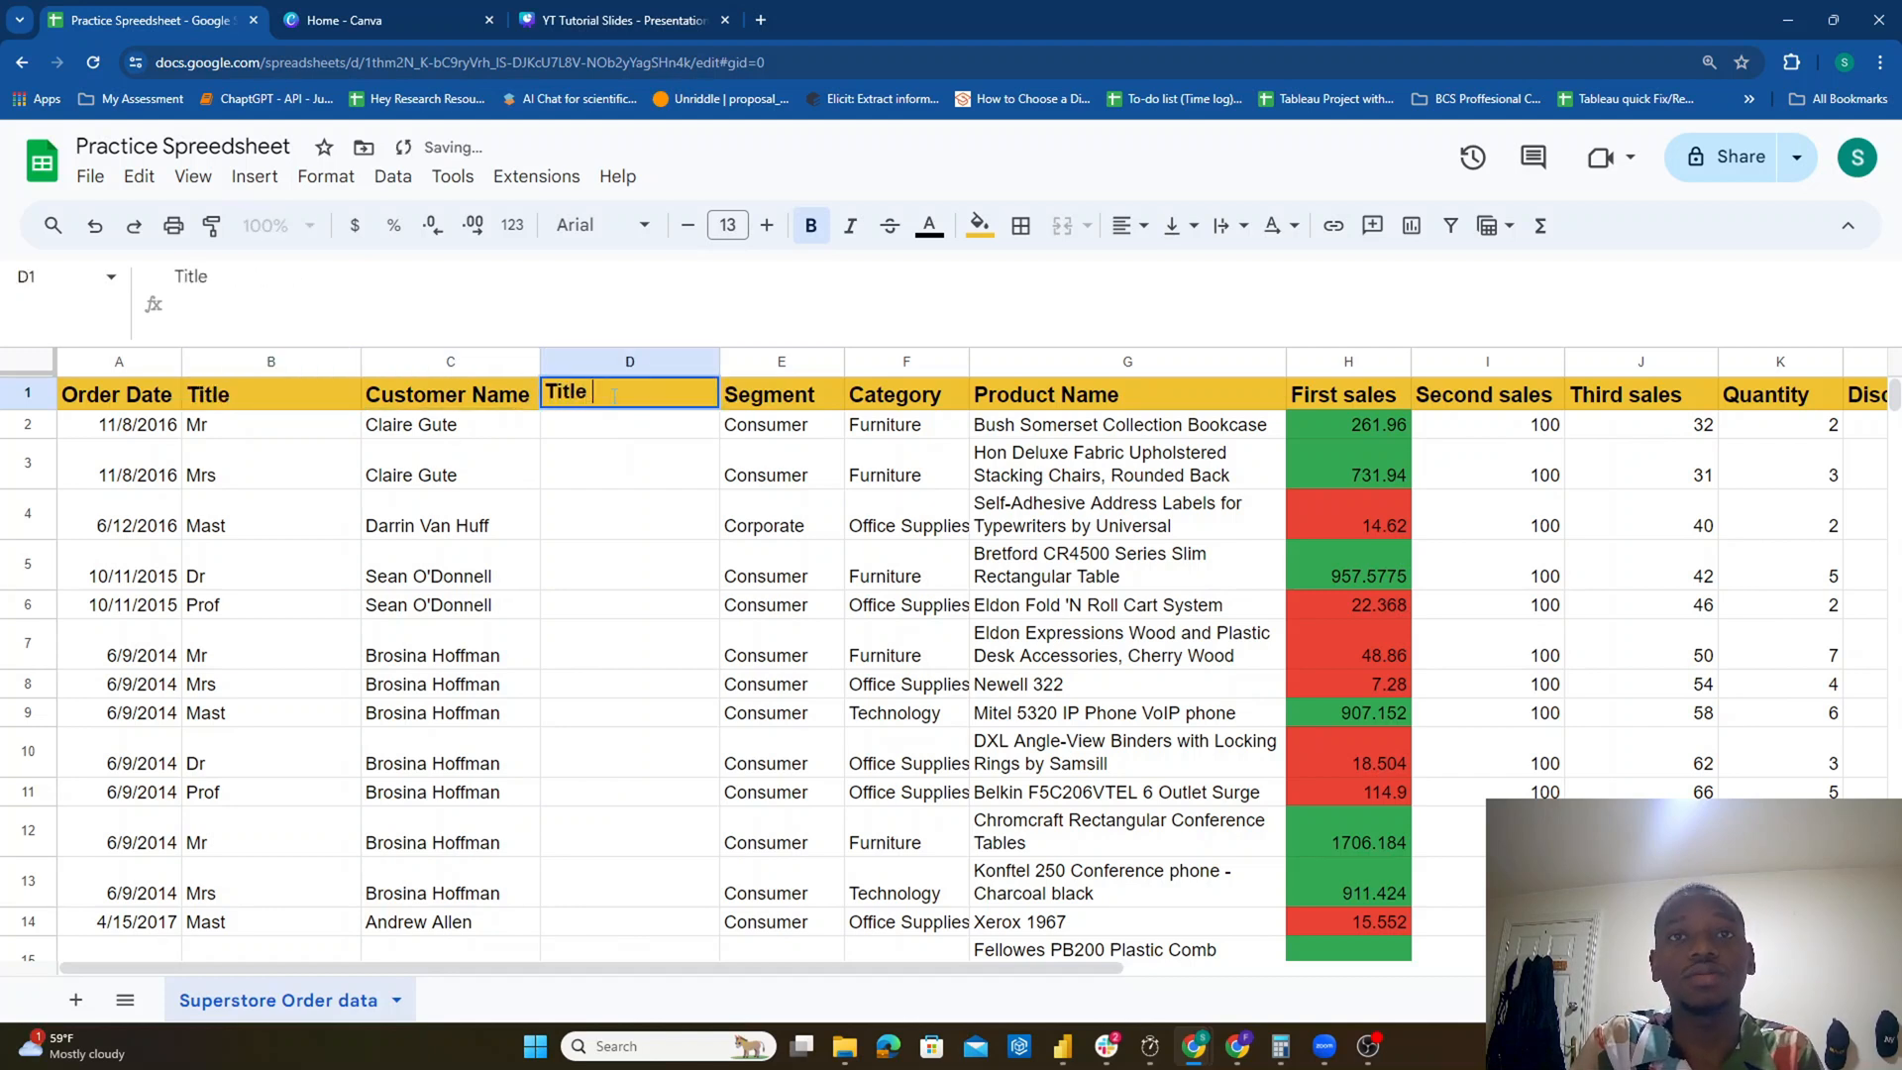
key("BackSpace")
key("BackSpace")
key("BackSpace")
type("Name")
key("Return")
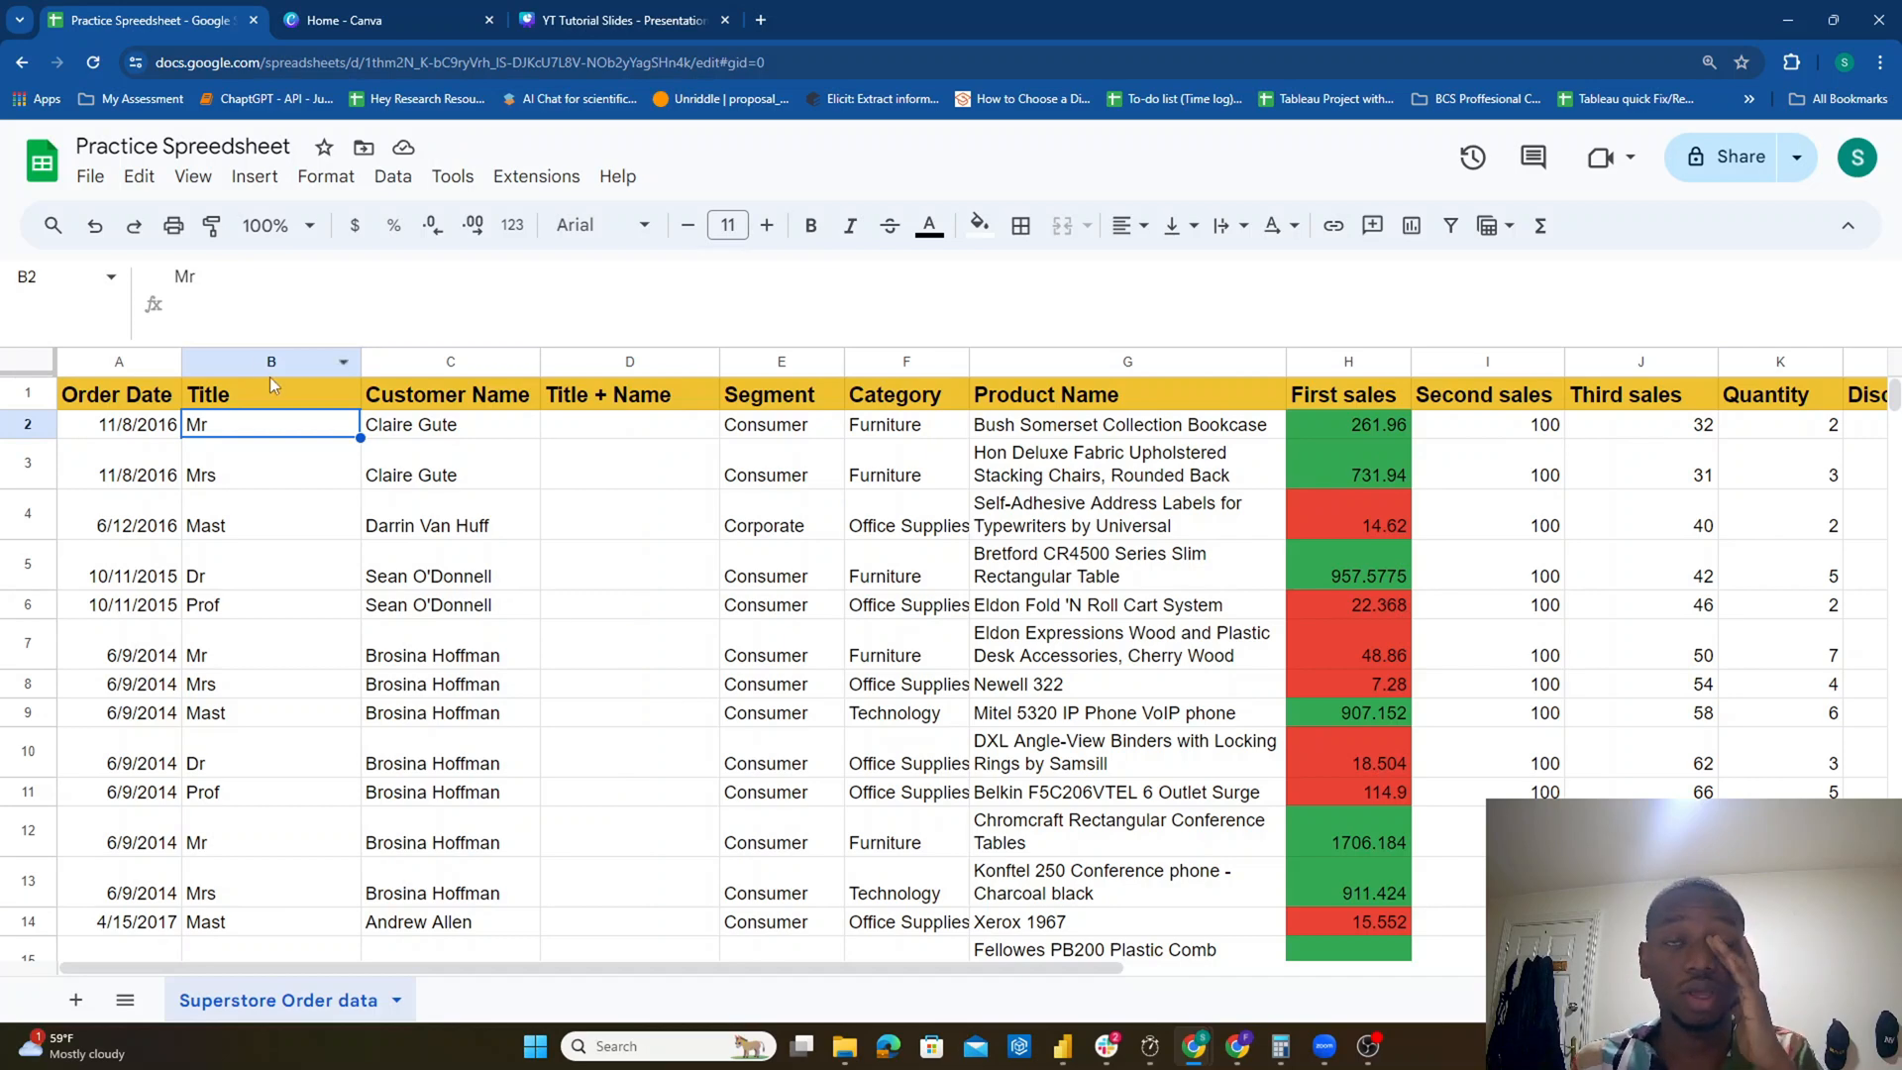
Step: Review the Title and Customer Name columns down to the last data row
left_click_drag(266, 362, 376, 361)
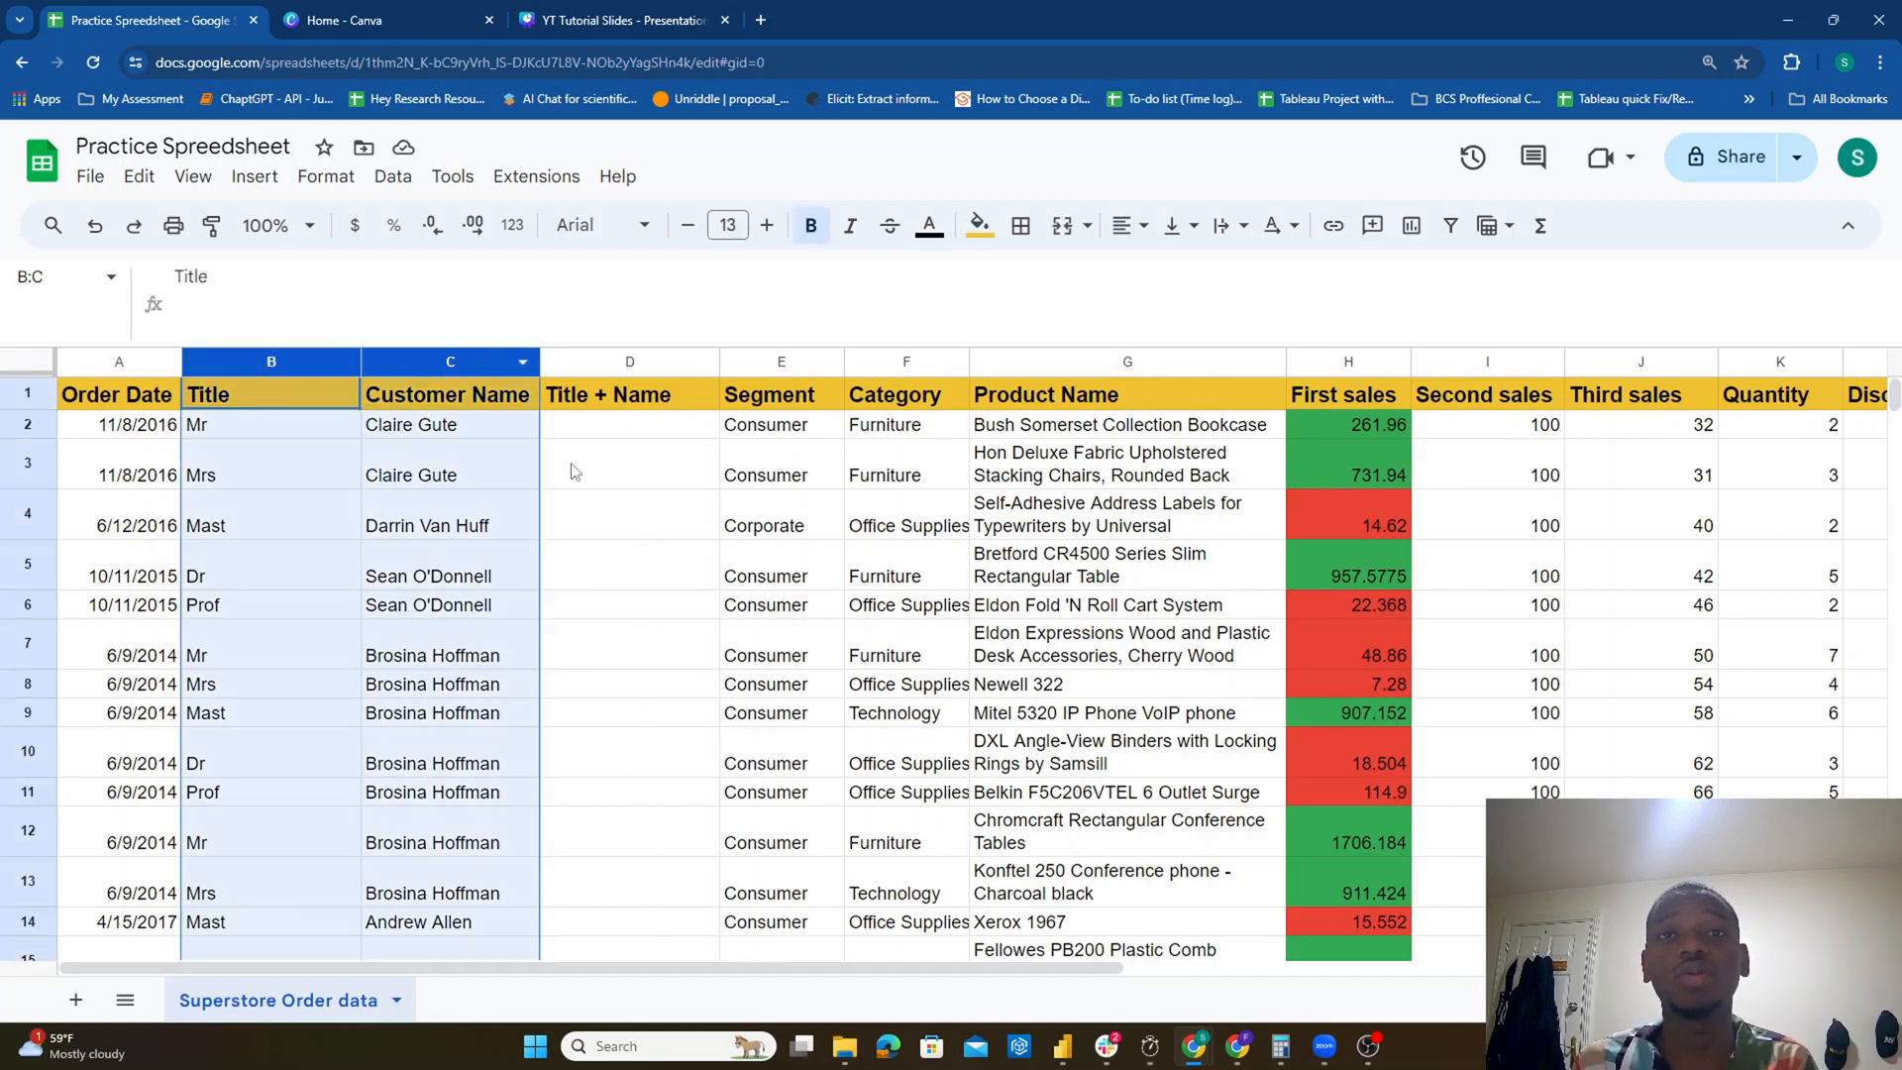
left_click(582, 426)
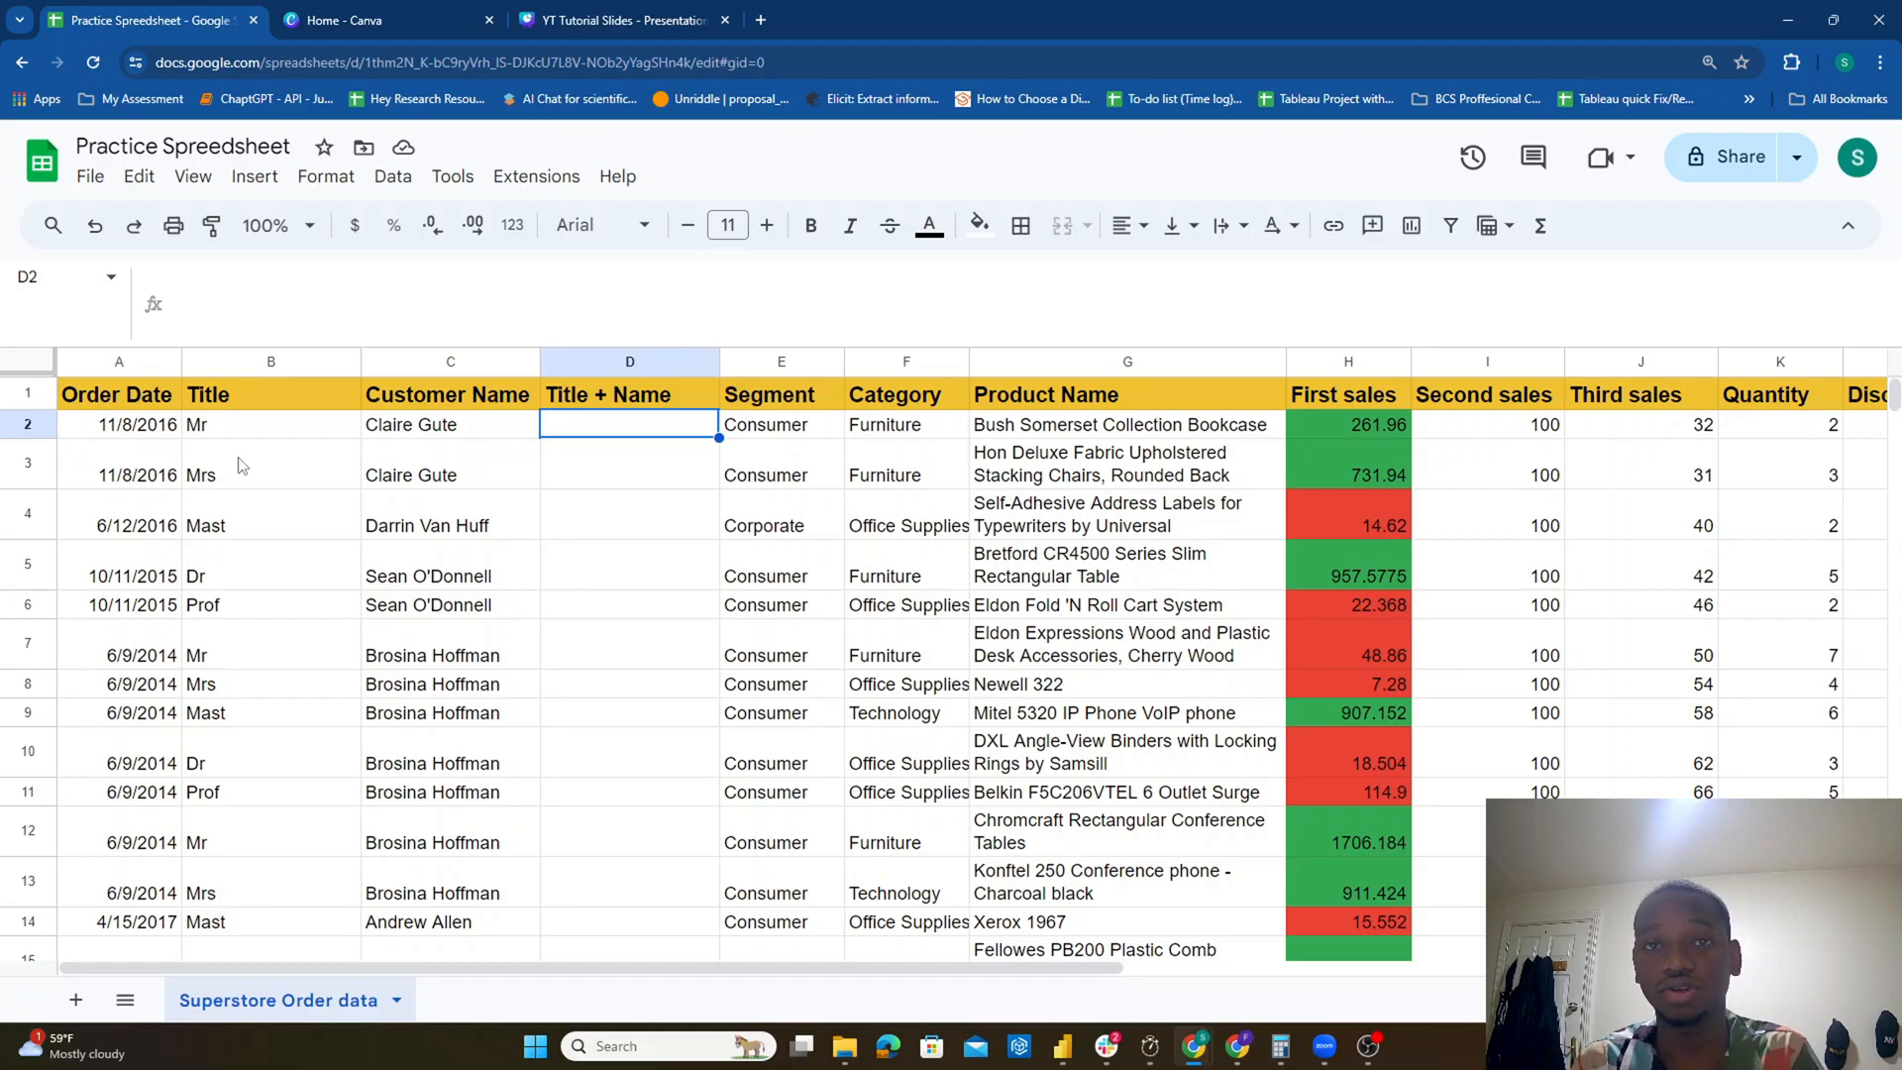
scroll(307, 525, "down", 12)
scroll(252, 682, "down", 8)
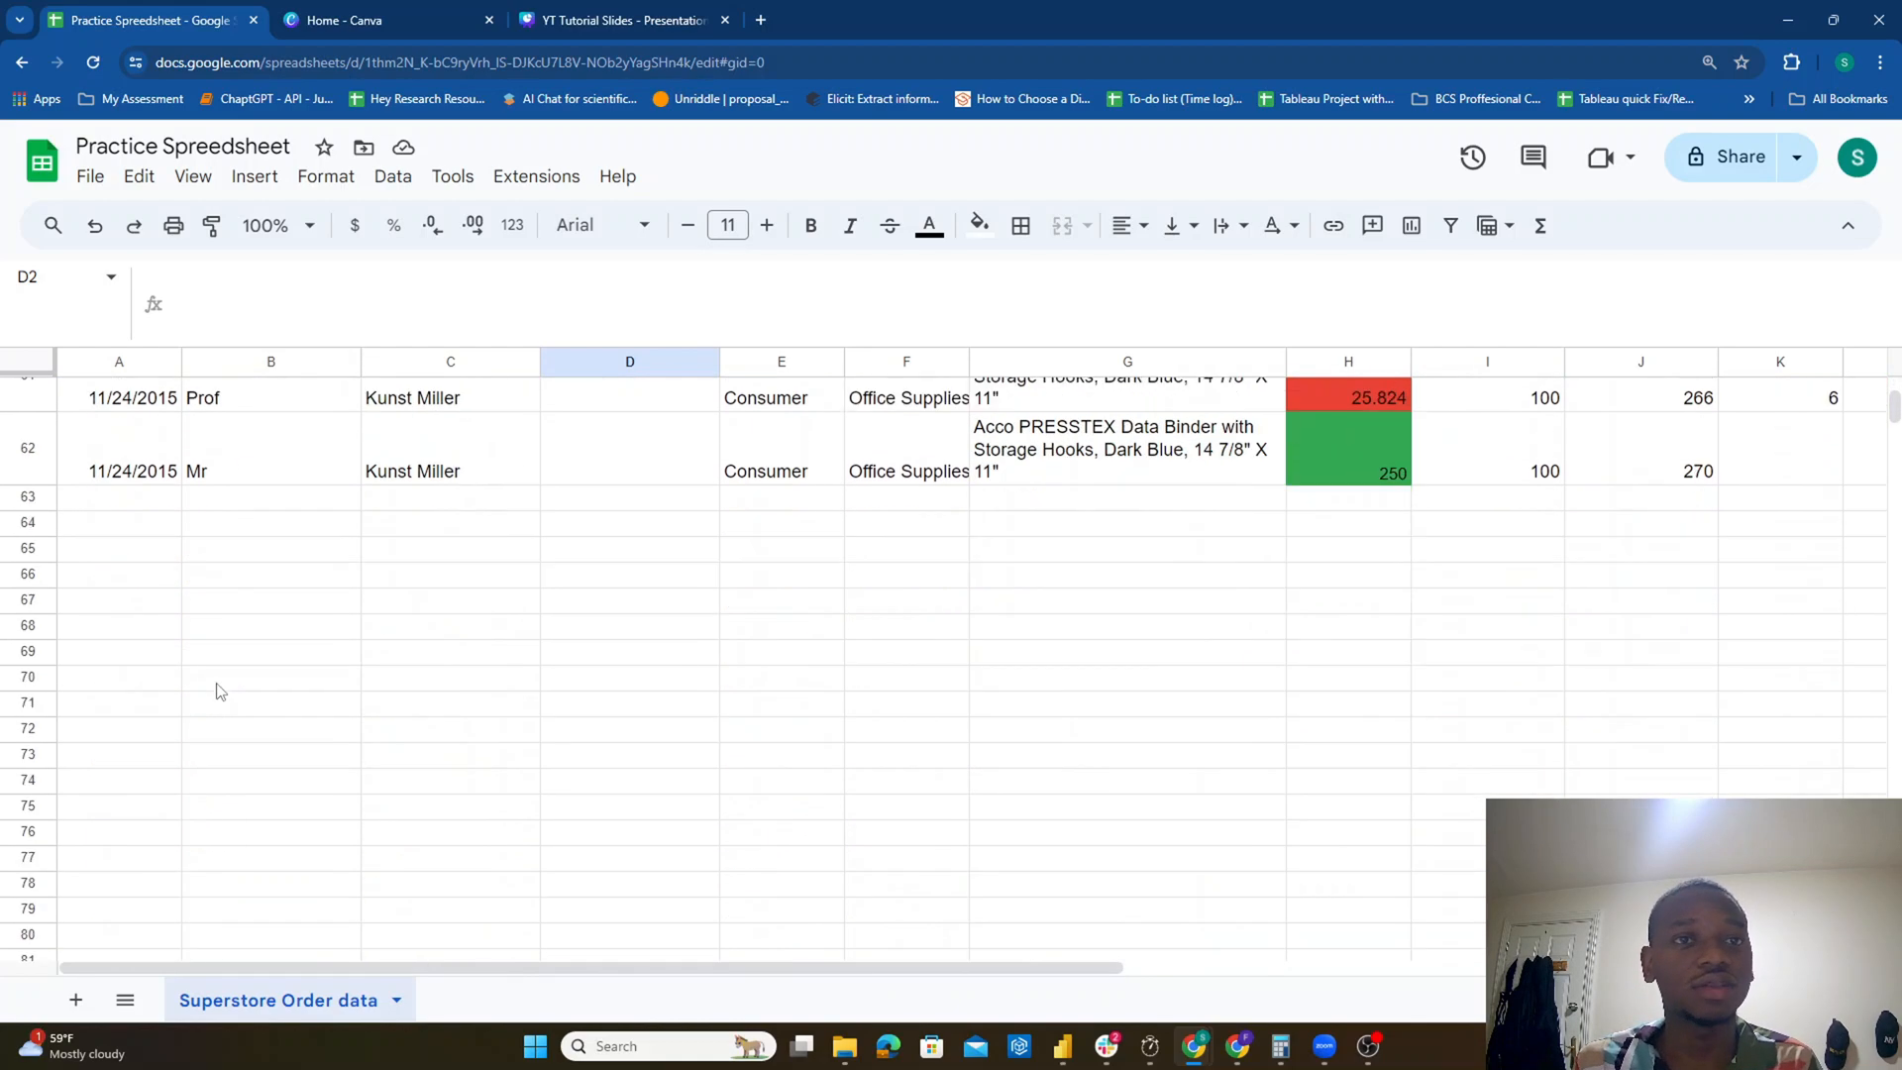
scroll(212, 688, "up", 2)
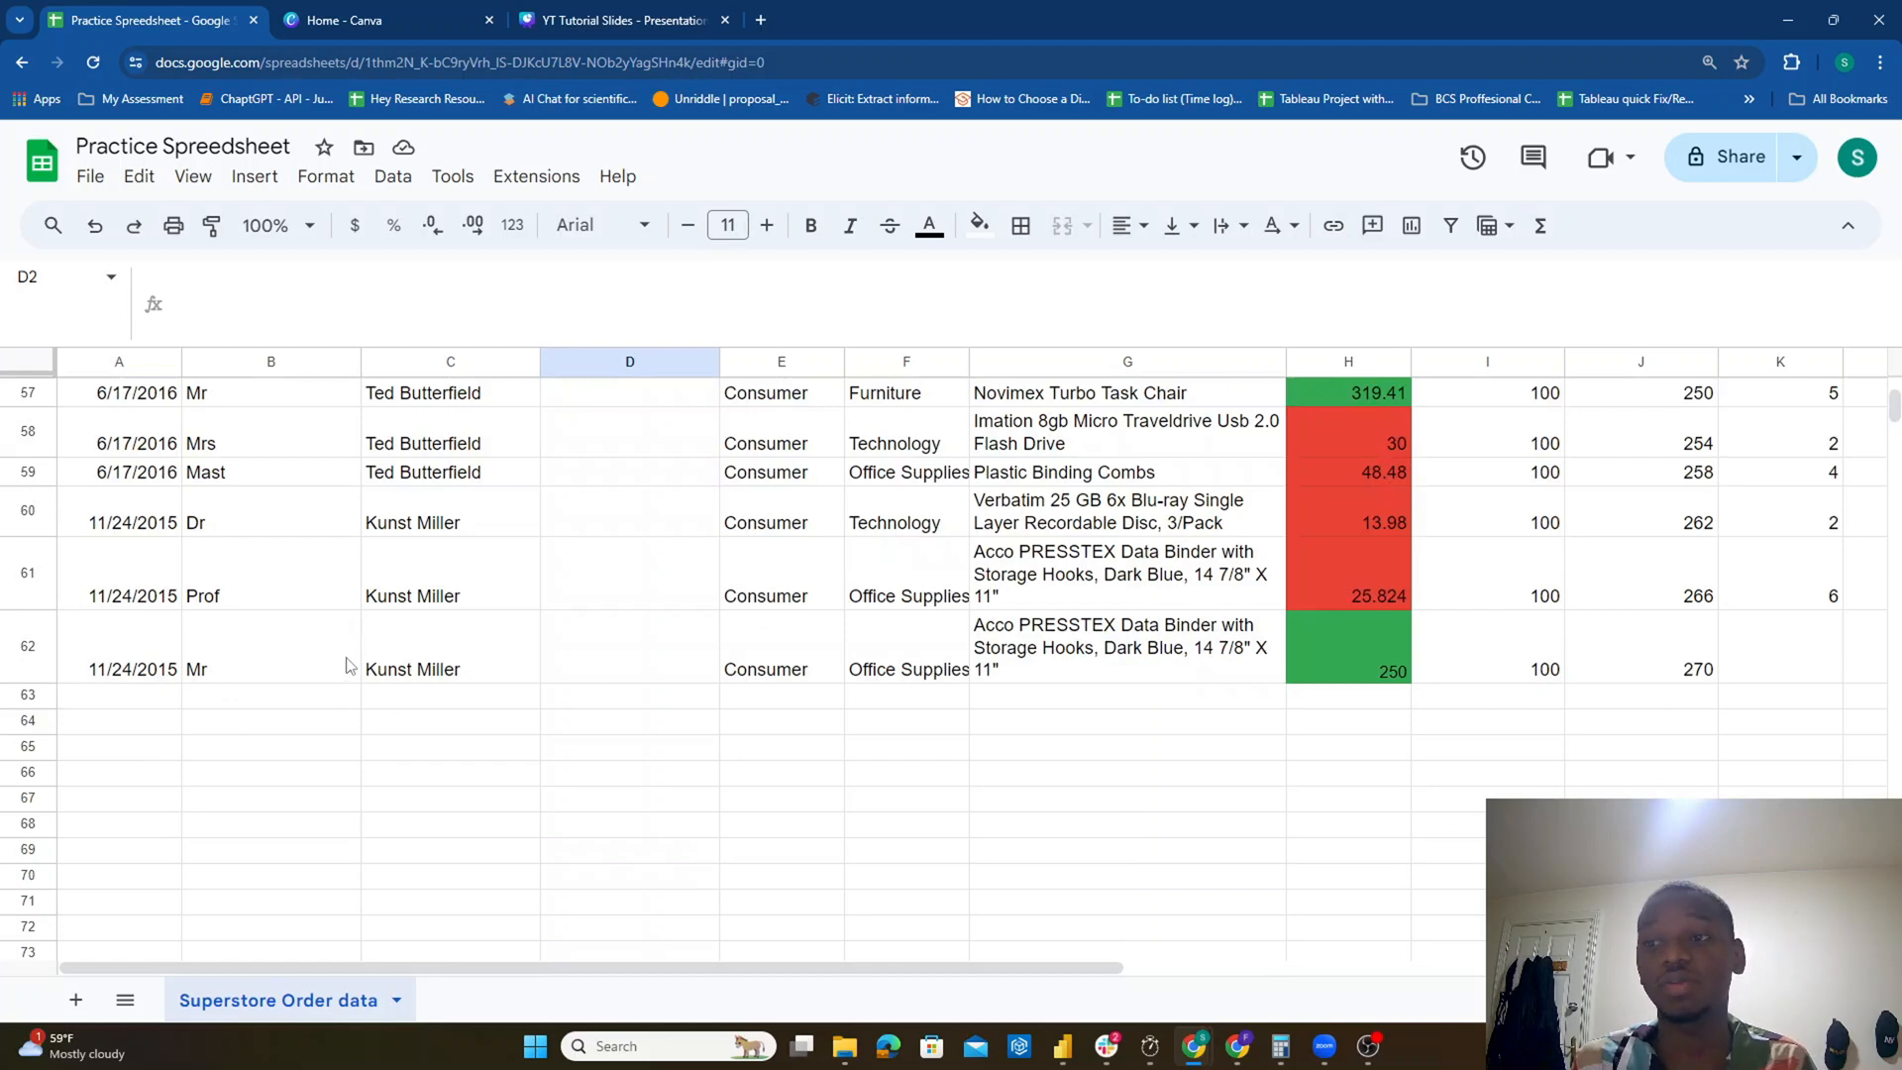
scroll(348, 664, "up", 8)
scroll(349, 664, "up", 11)
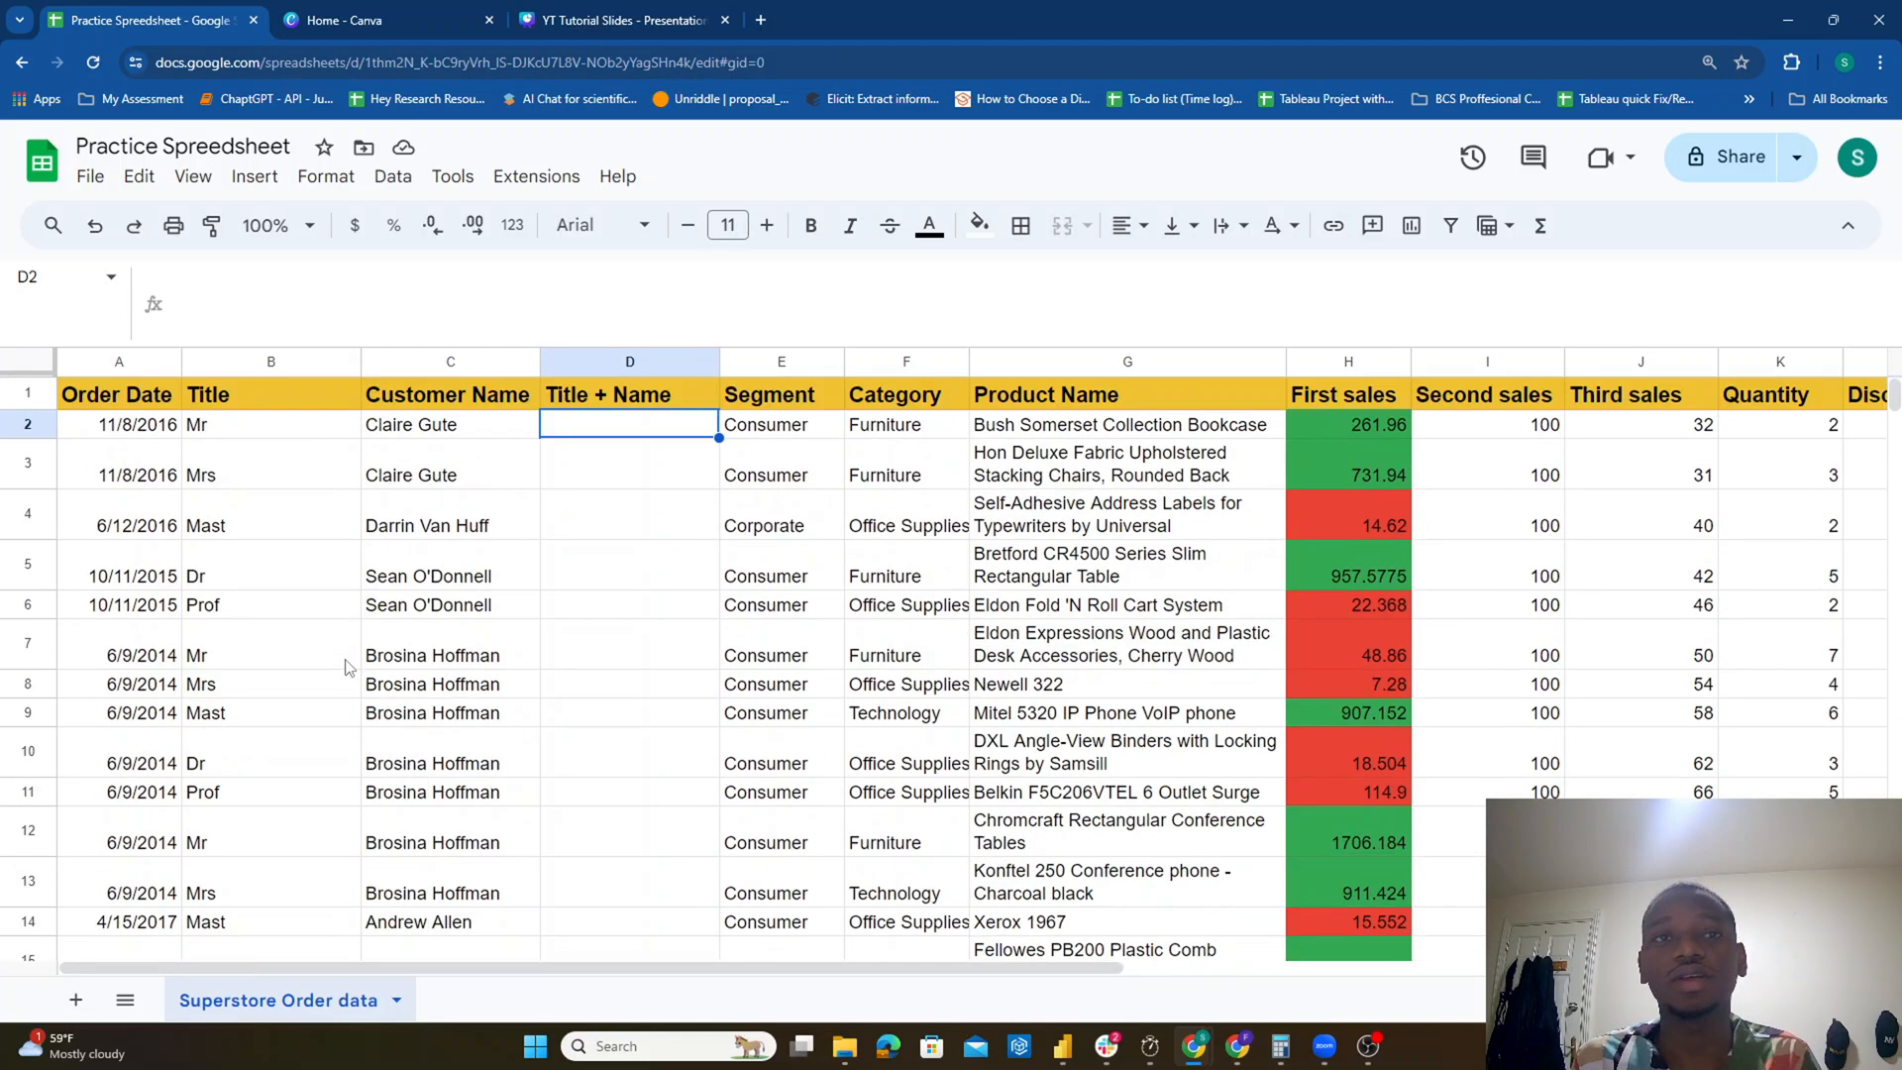
type("Mr C")
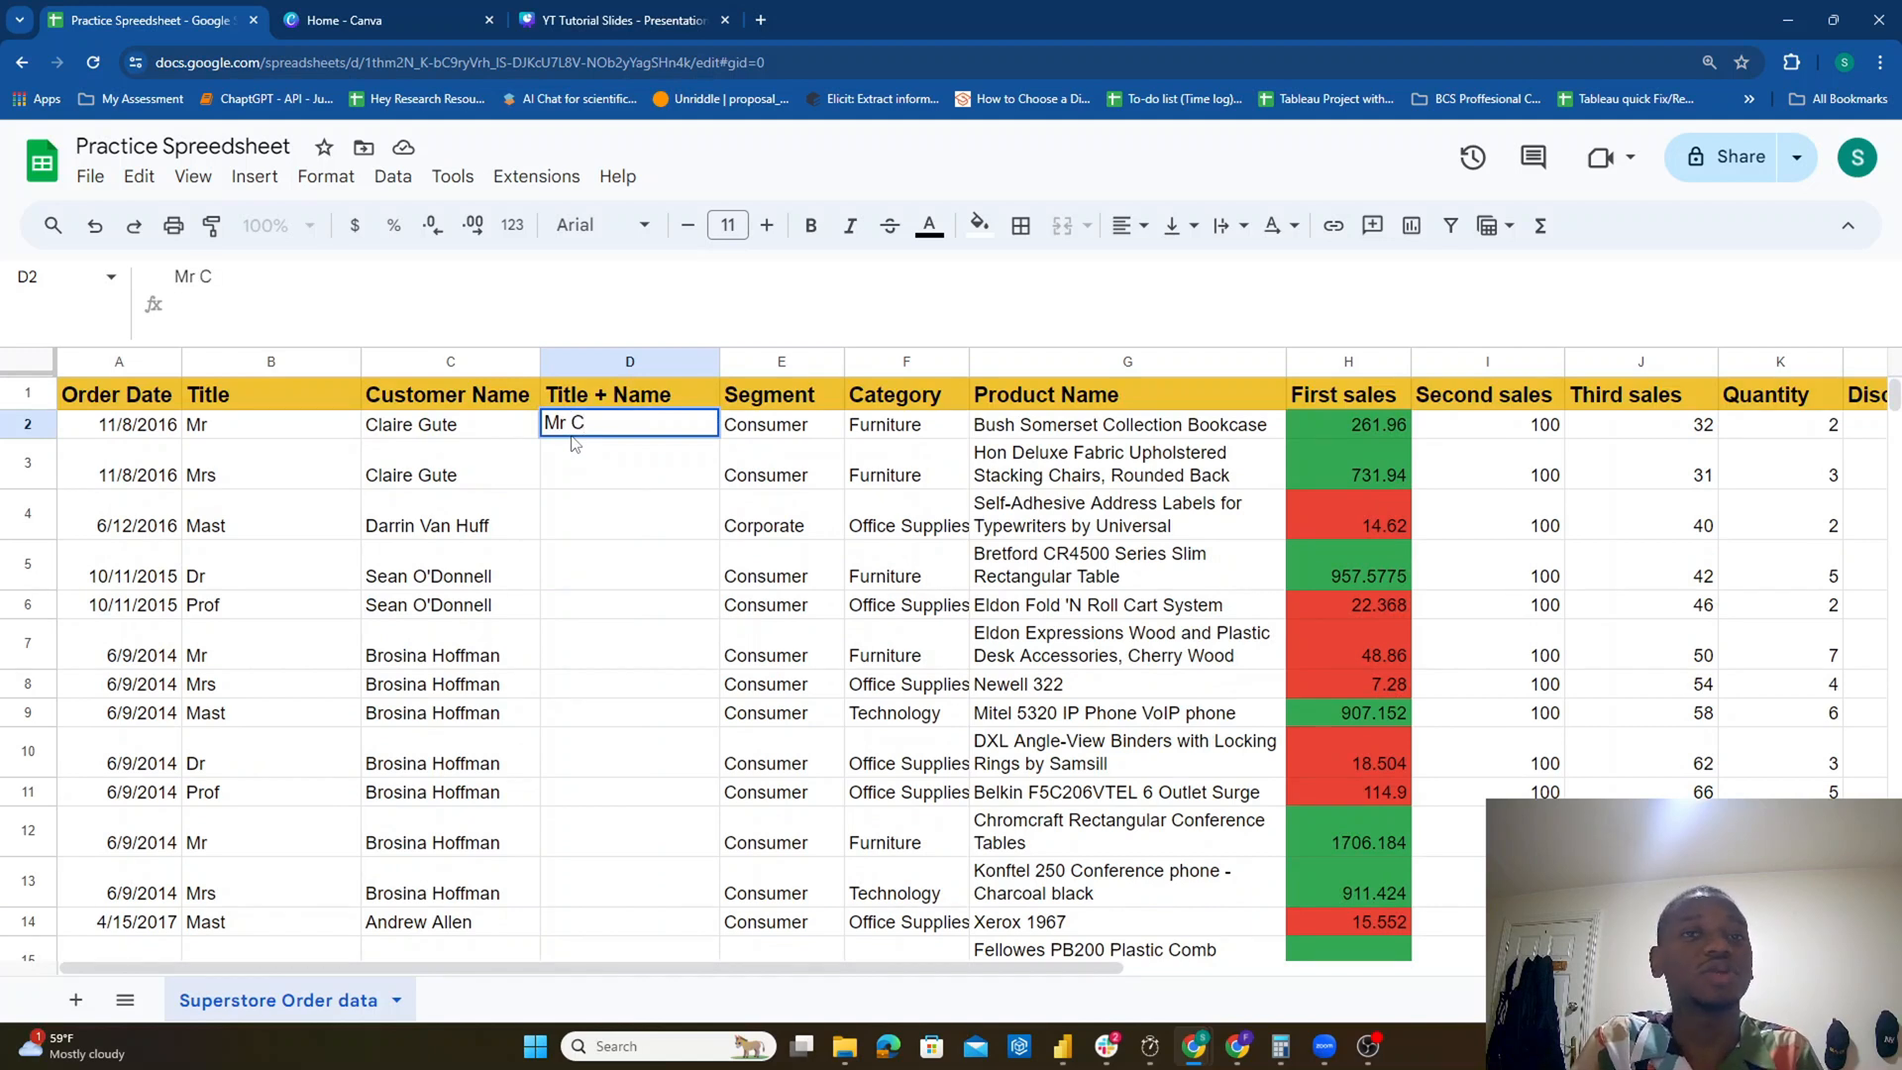
key("Return")
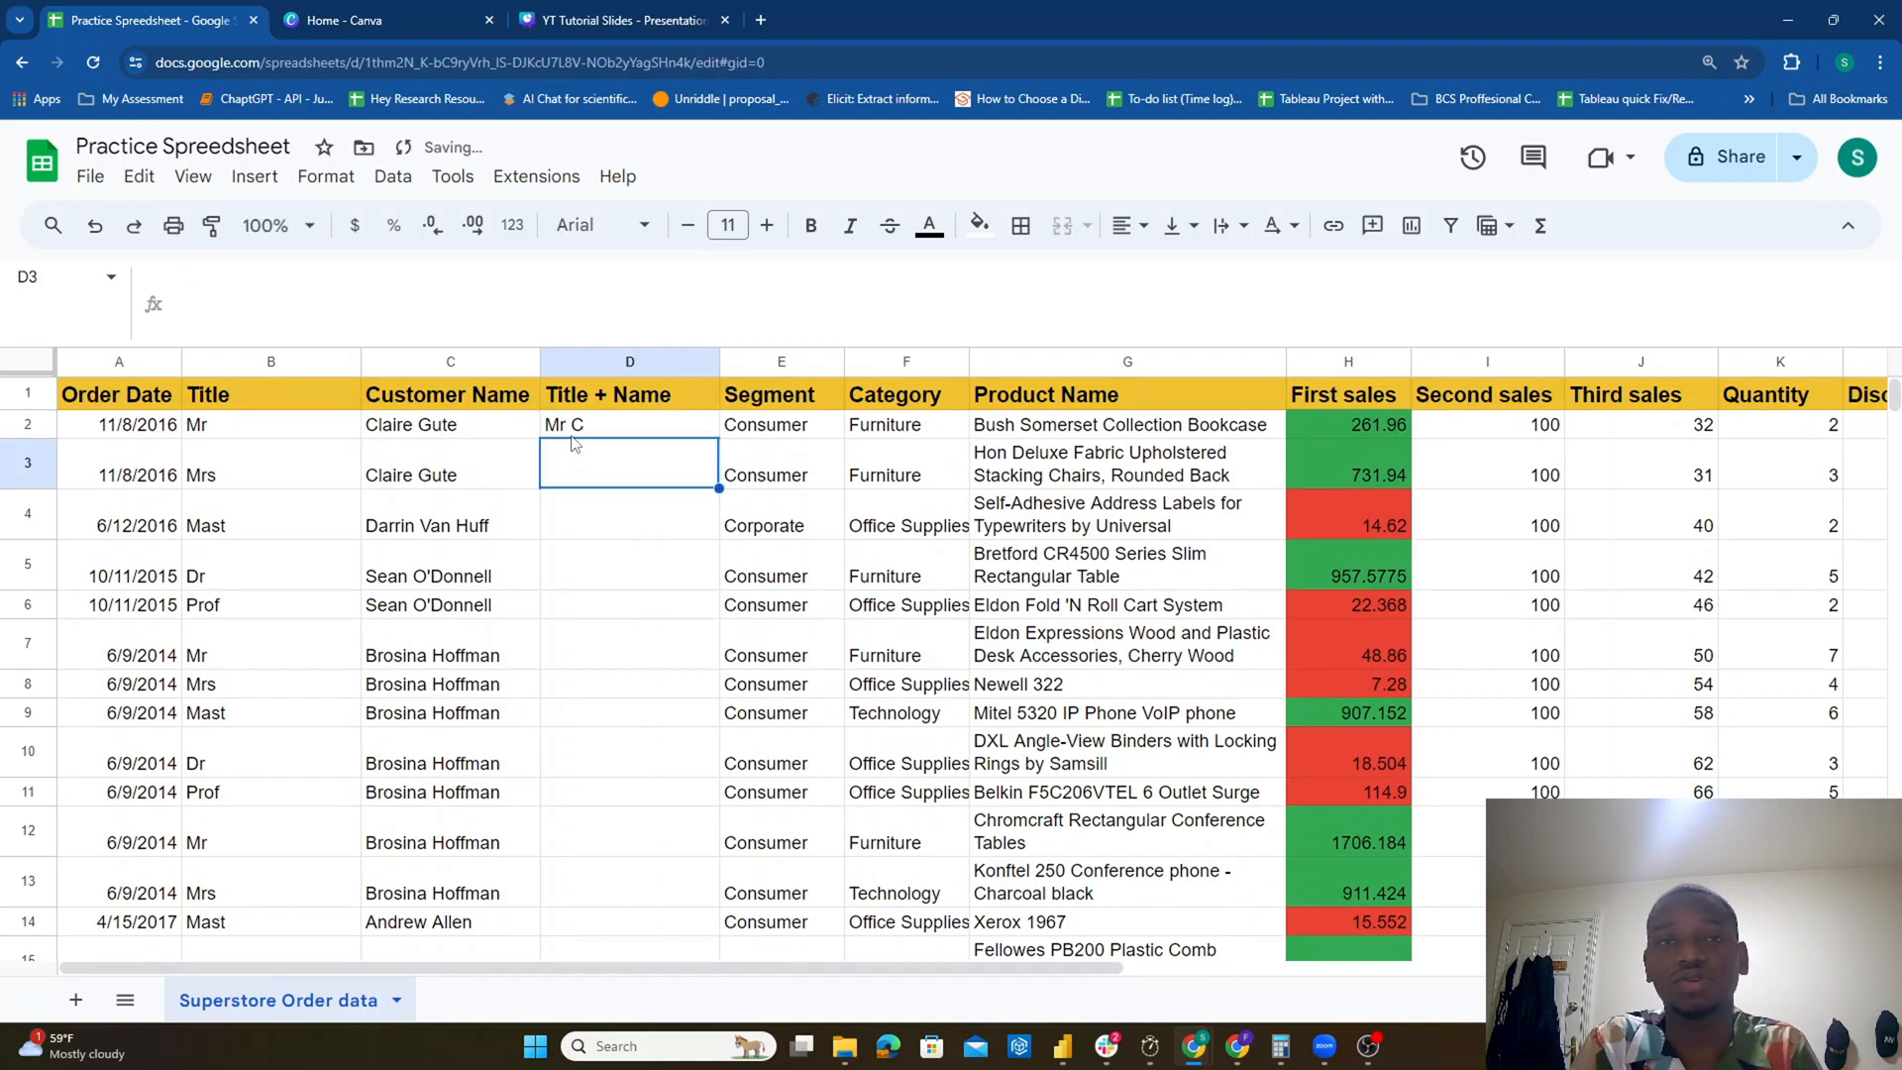
left_click(573, 436)
key("Delete")
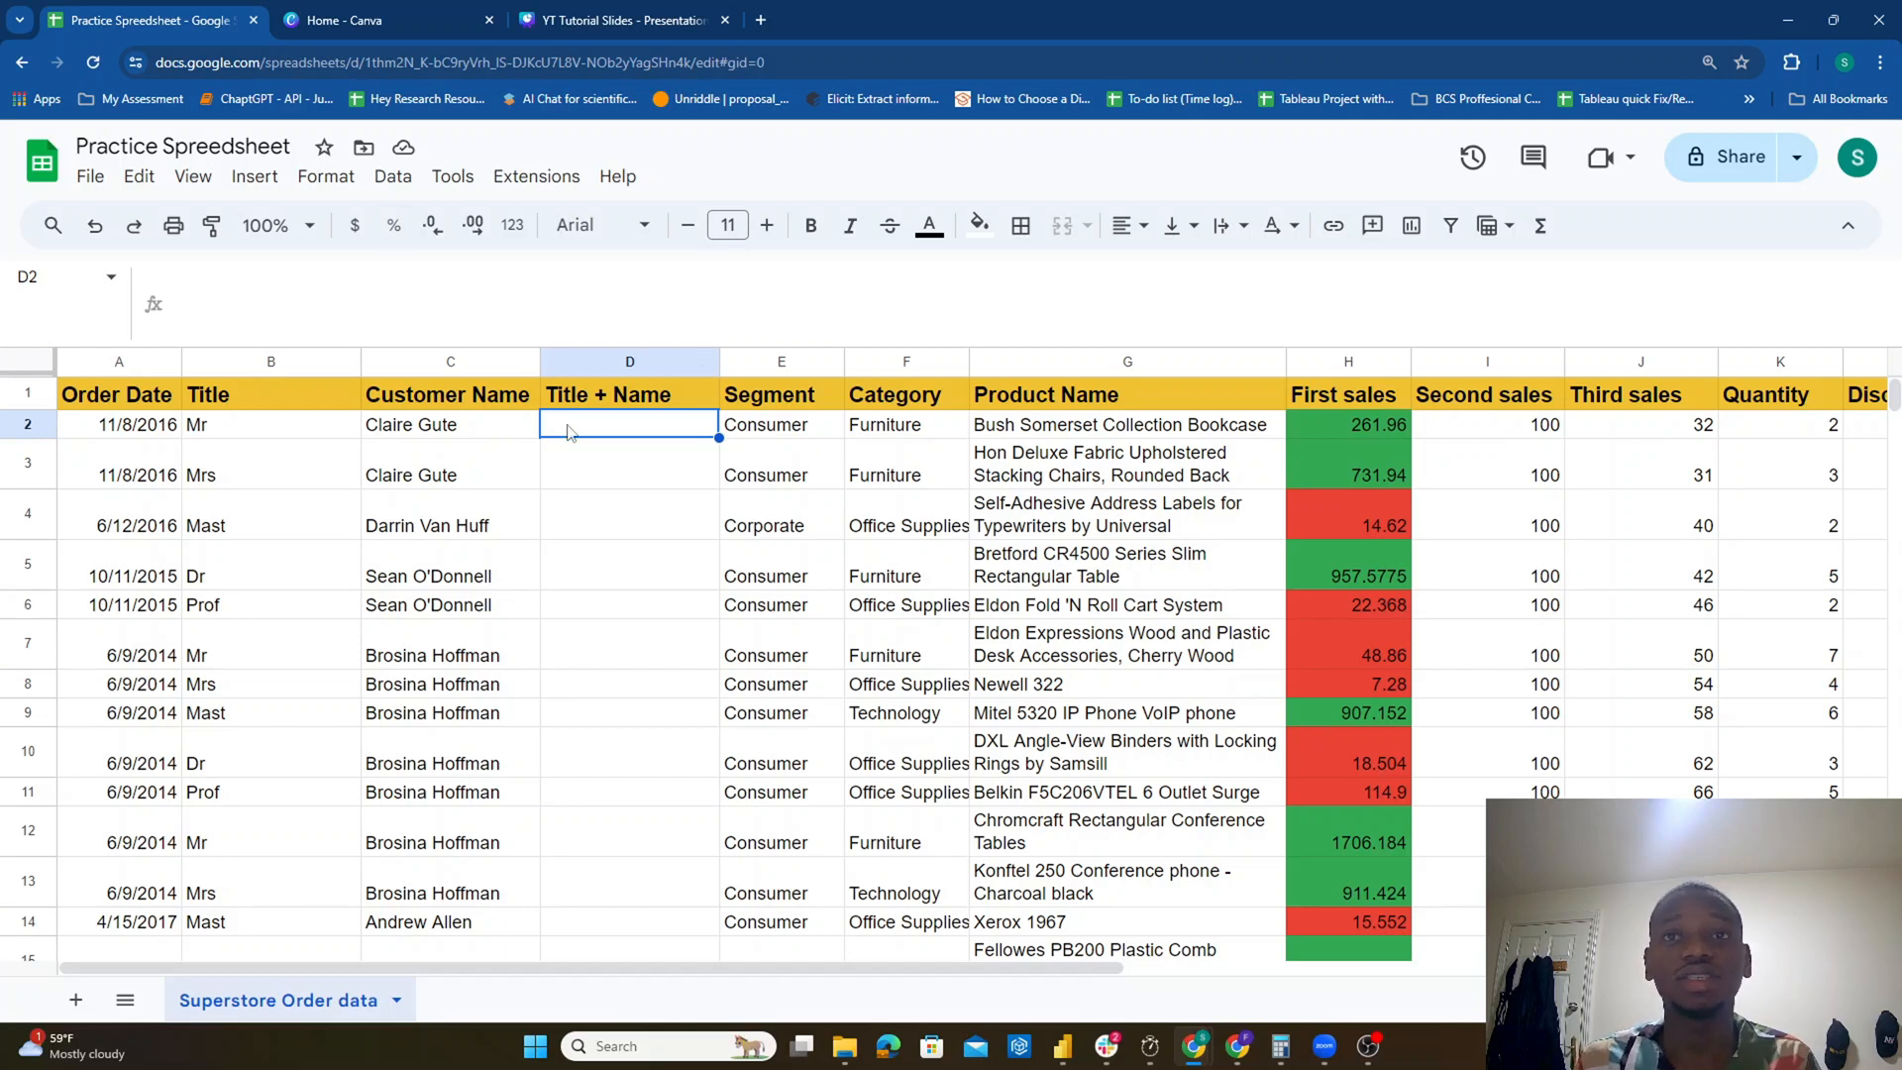
Step: Add the comment CONCATENATION to the Title + Name header cell D1
left_click(641, 406)
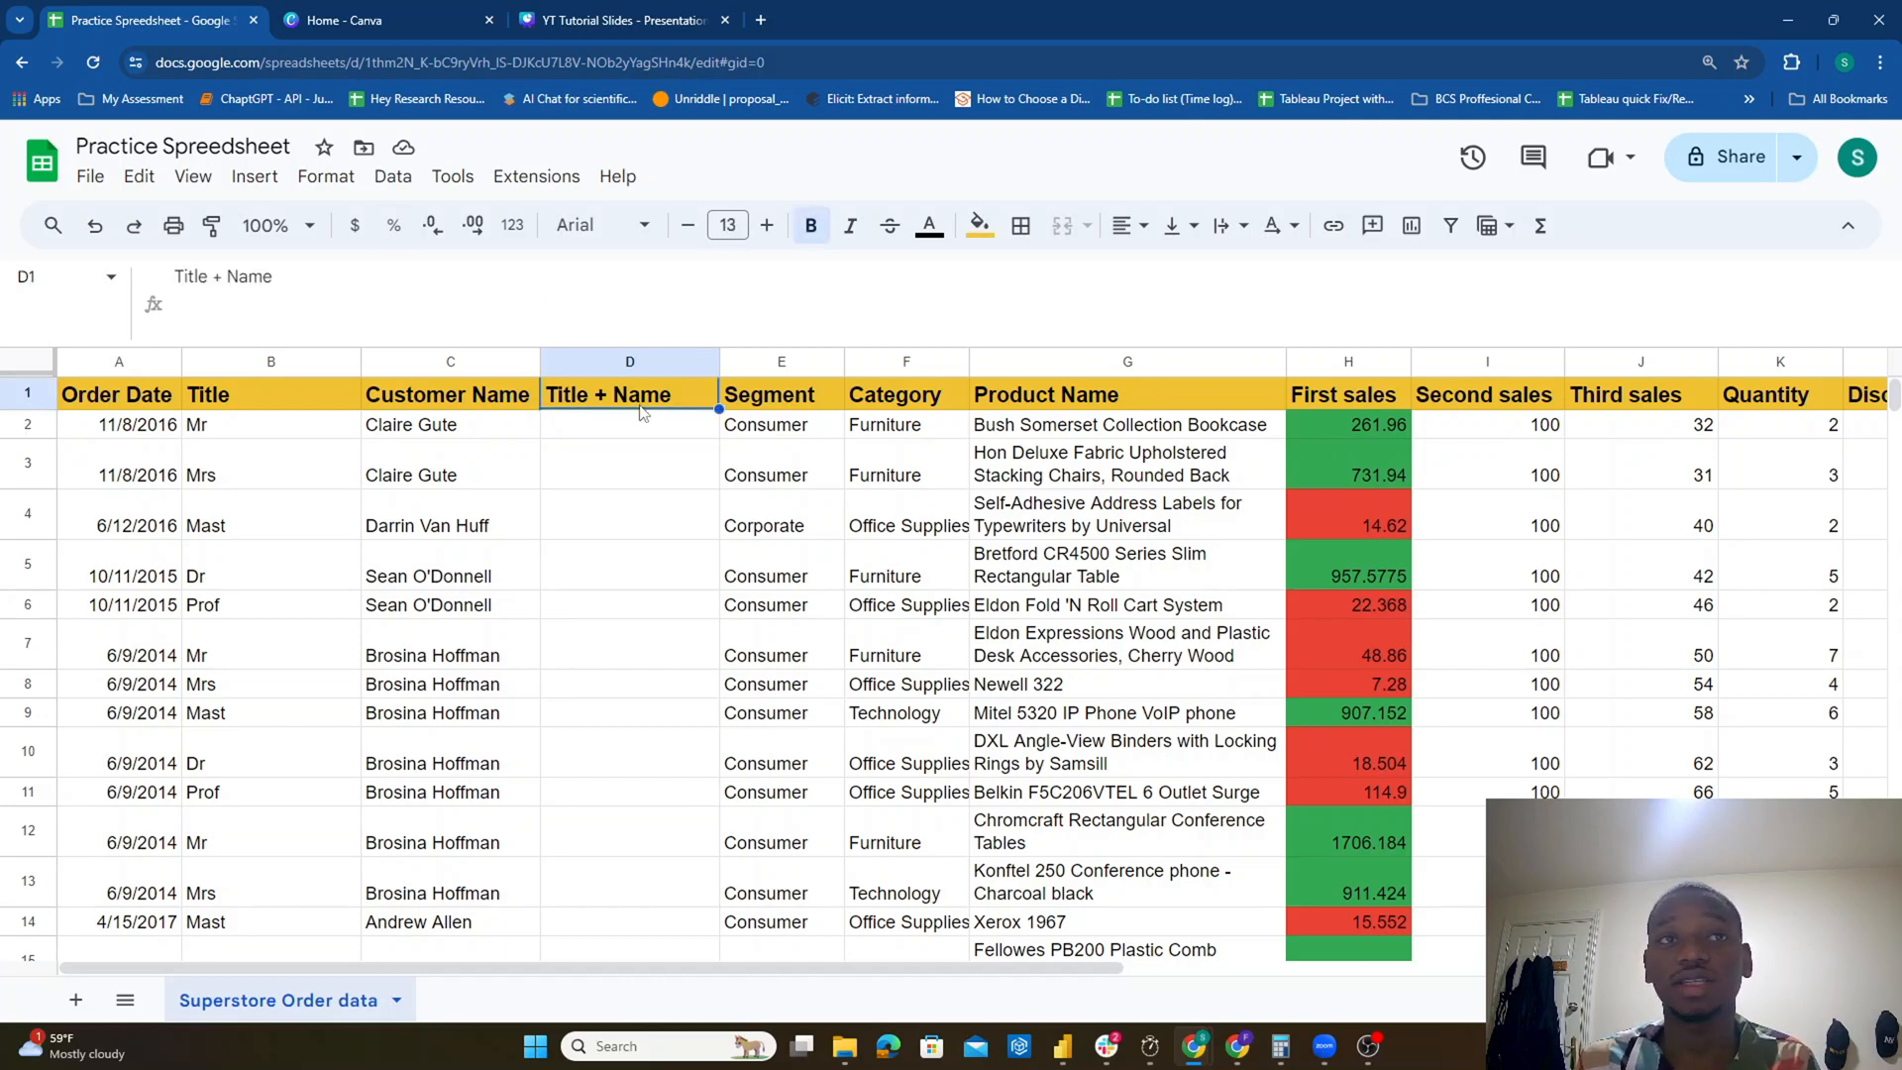
right_click(641, 411)
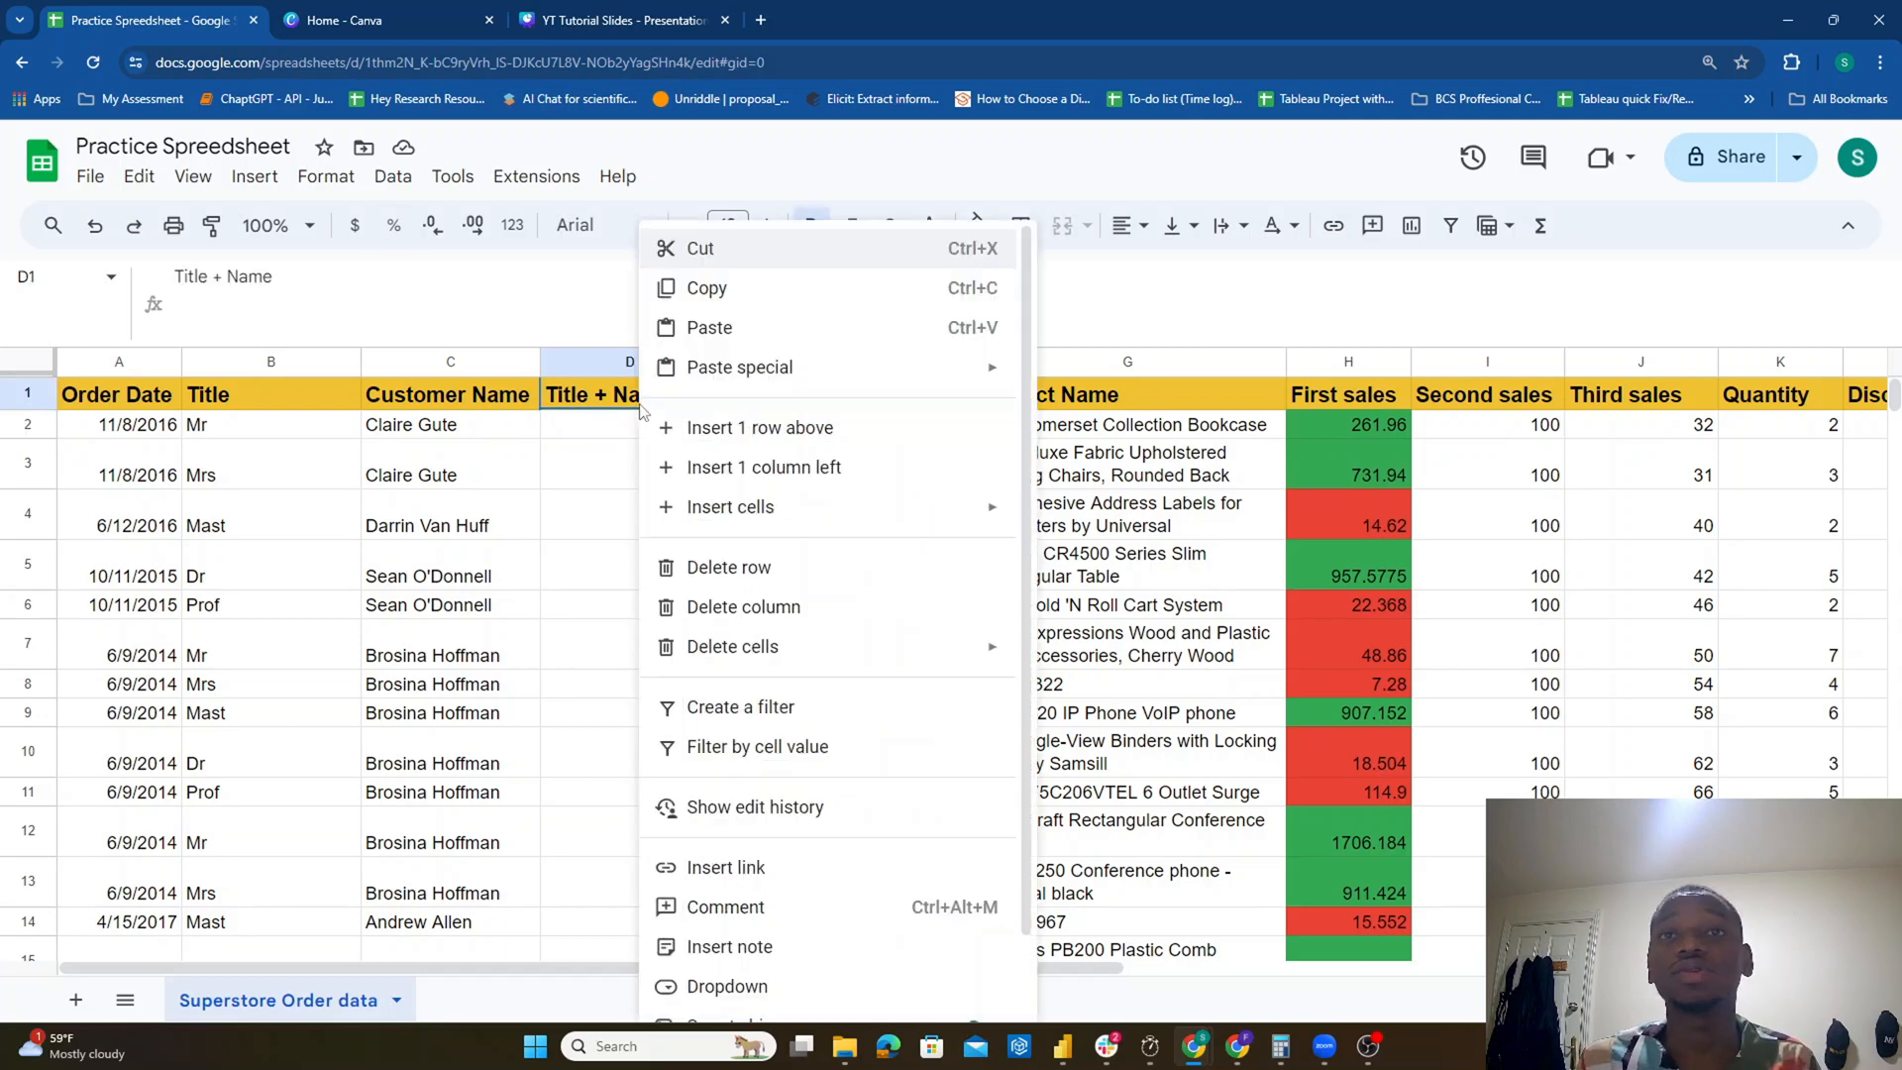
left_click(773, 901)
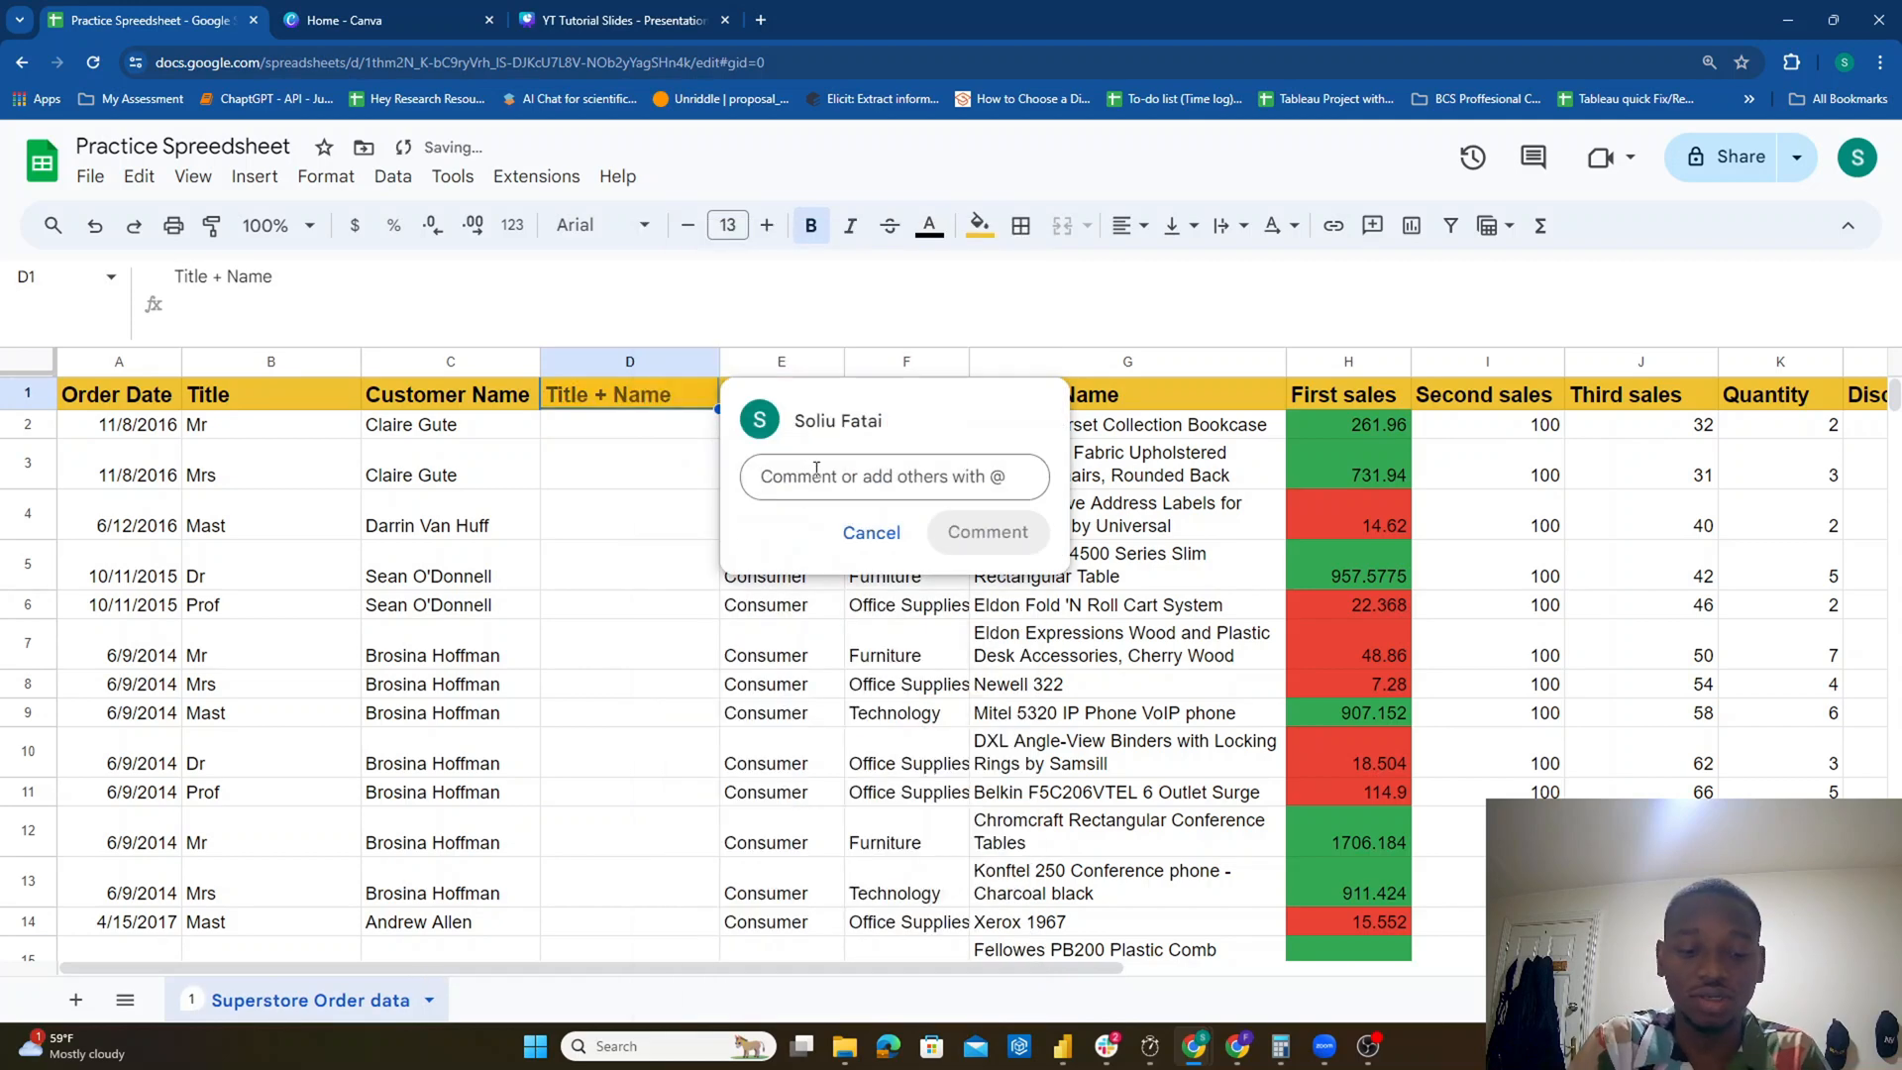
type("CONCATEN")
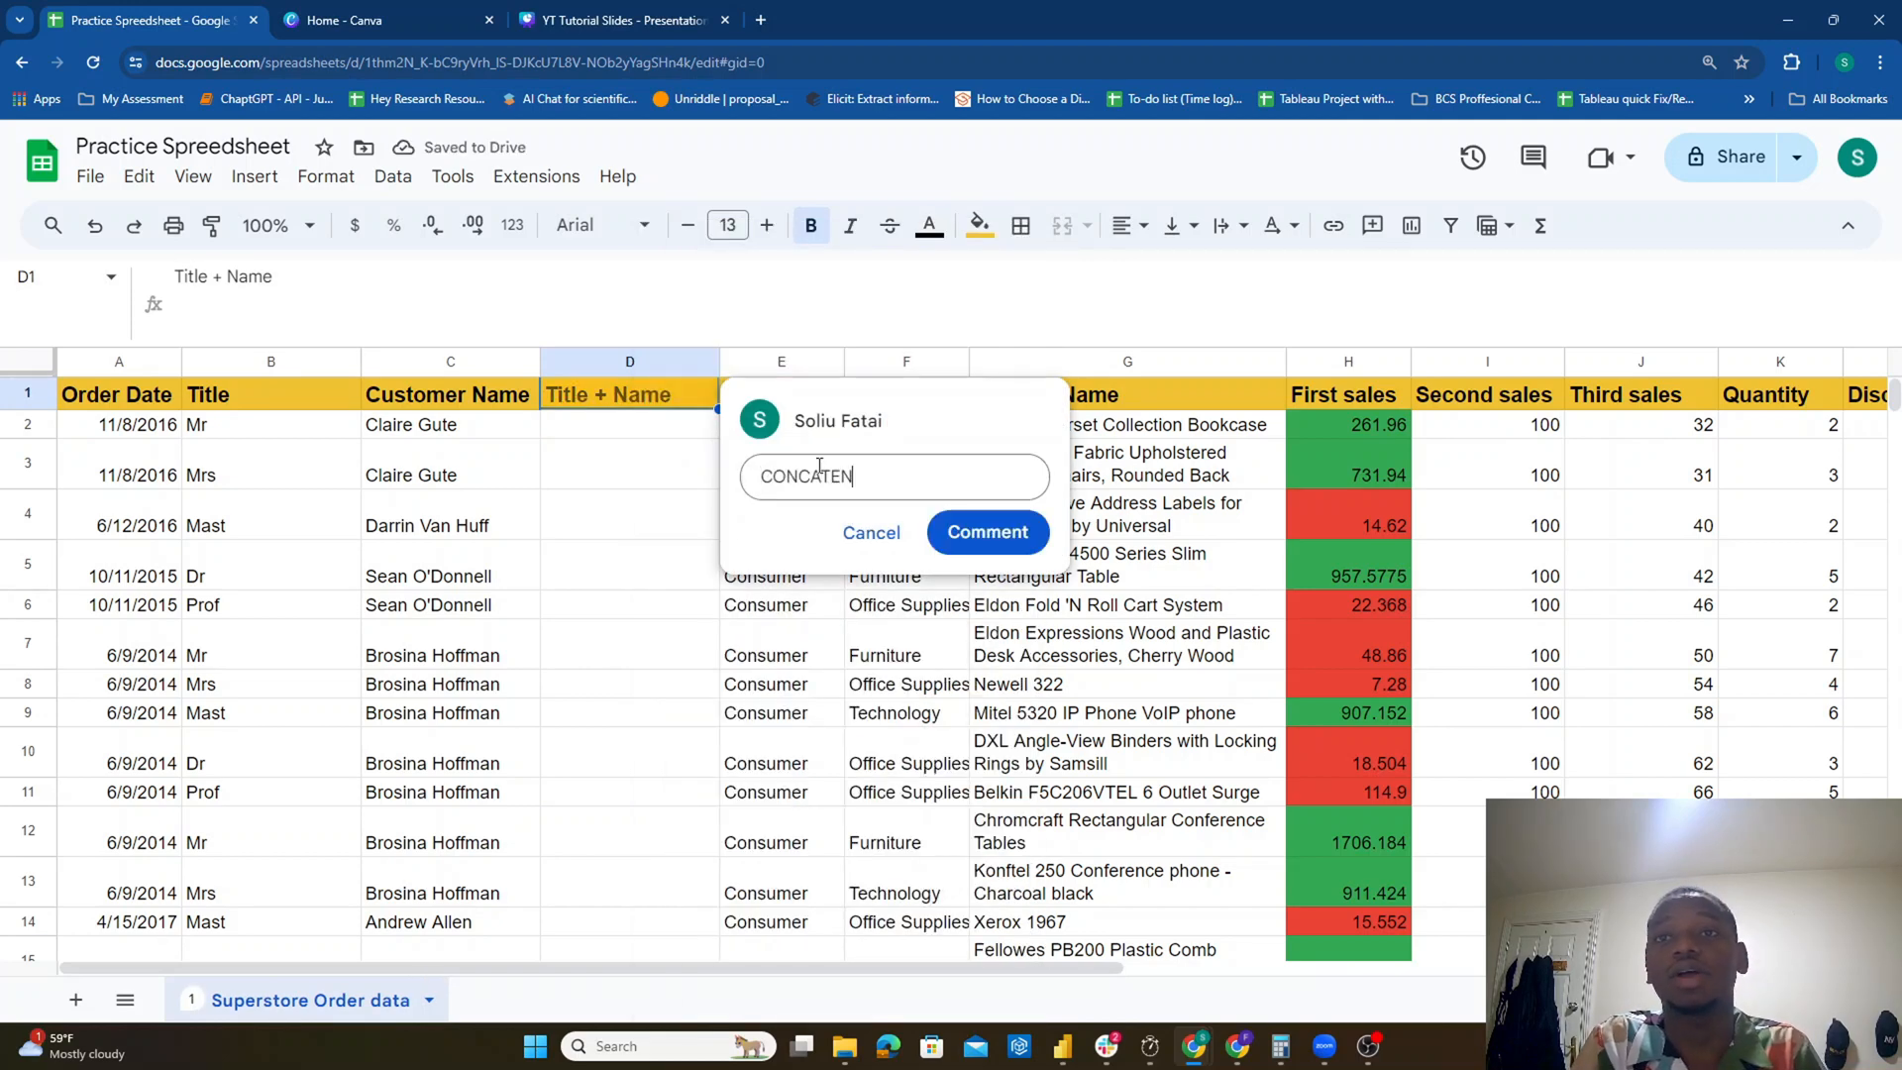
type("ATION")
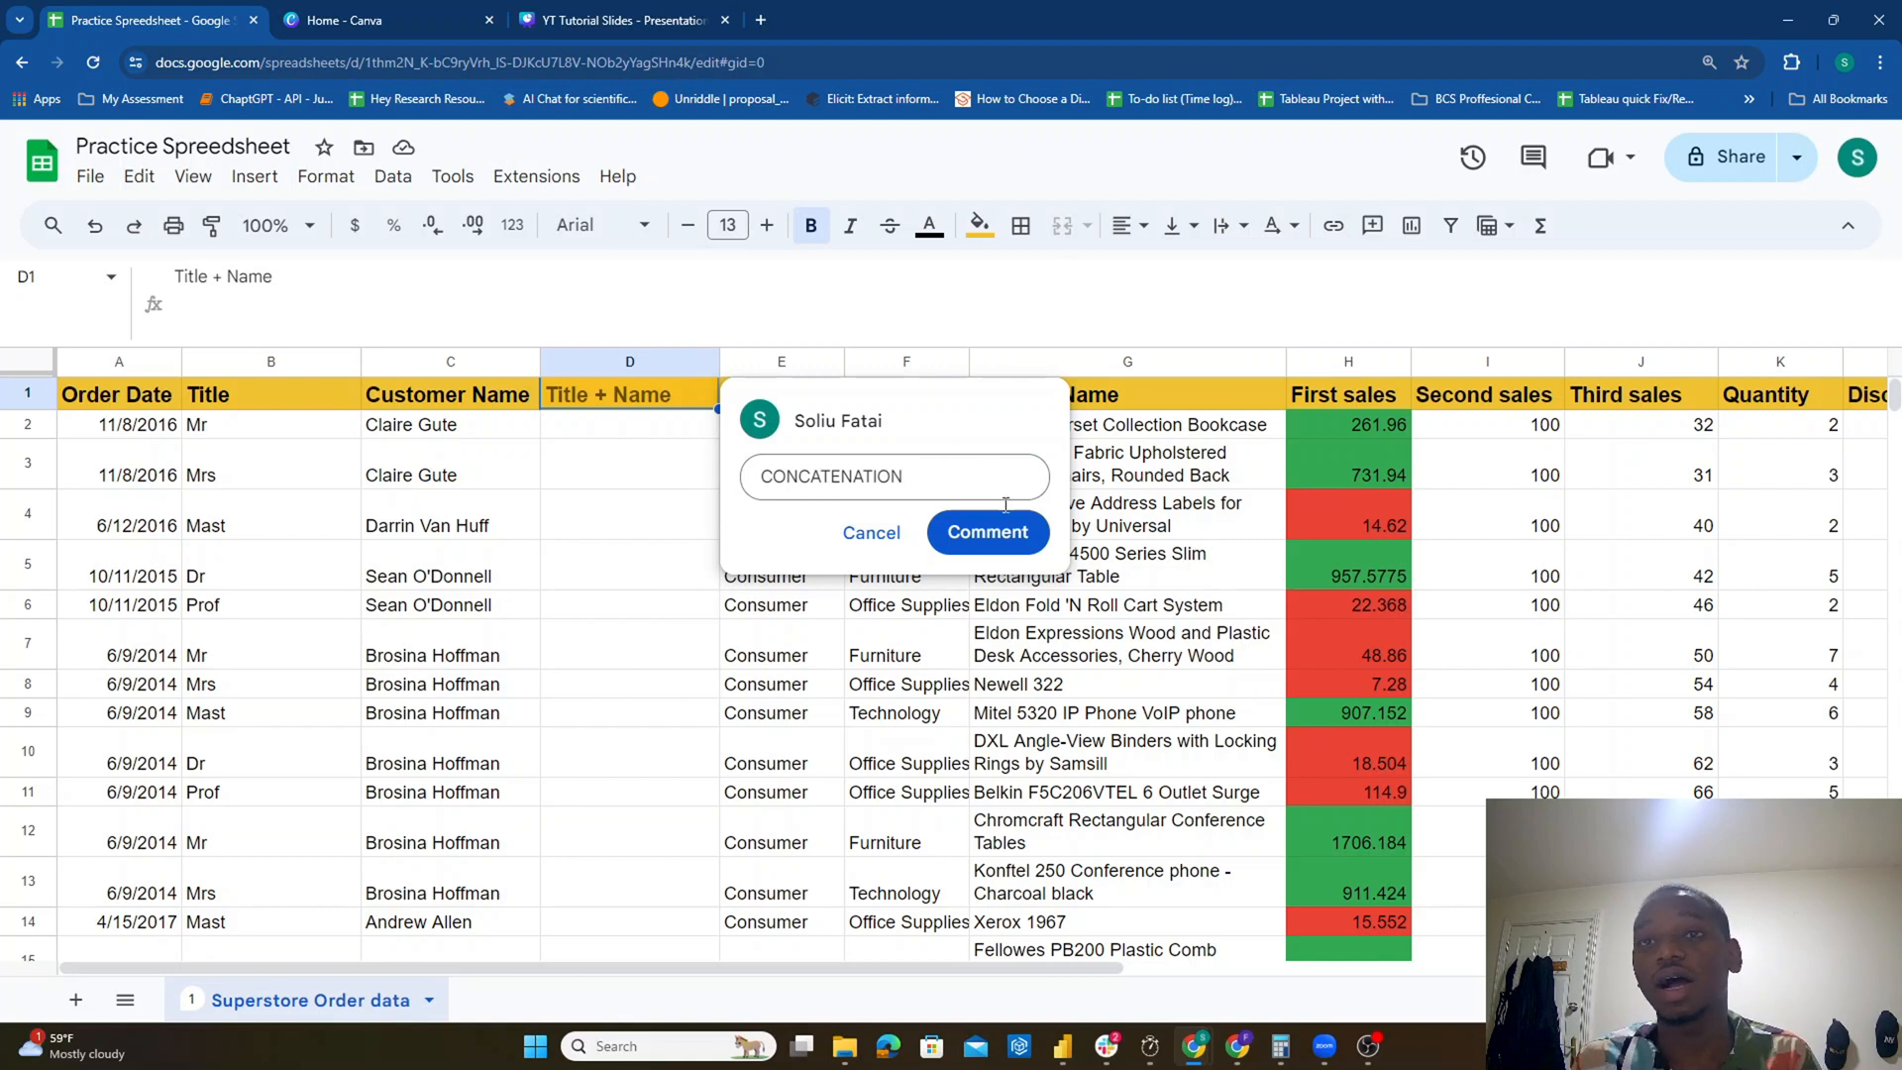
left_click(987, 532)
Step: Start a CONCATENATE formula in the first data cell of the Title + Name column, D2
left_click(661, 463)
left_click(645, 433)
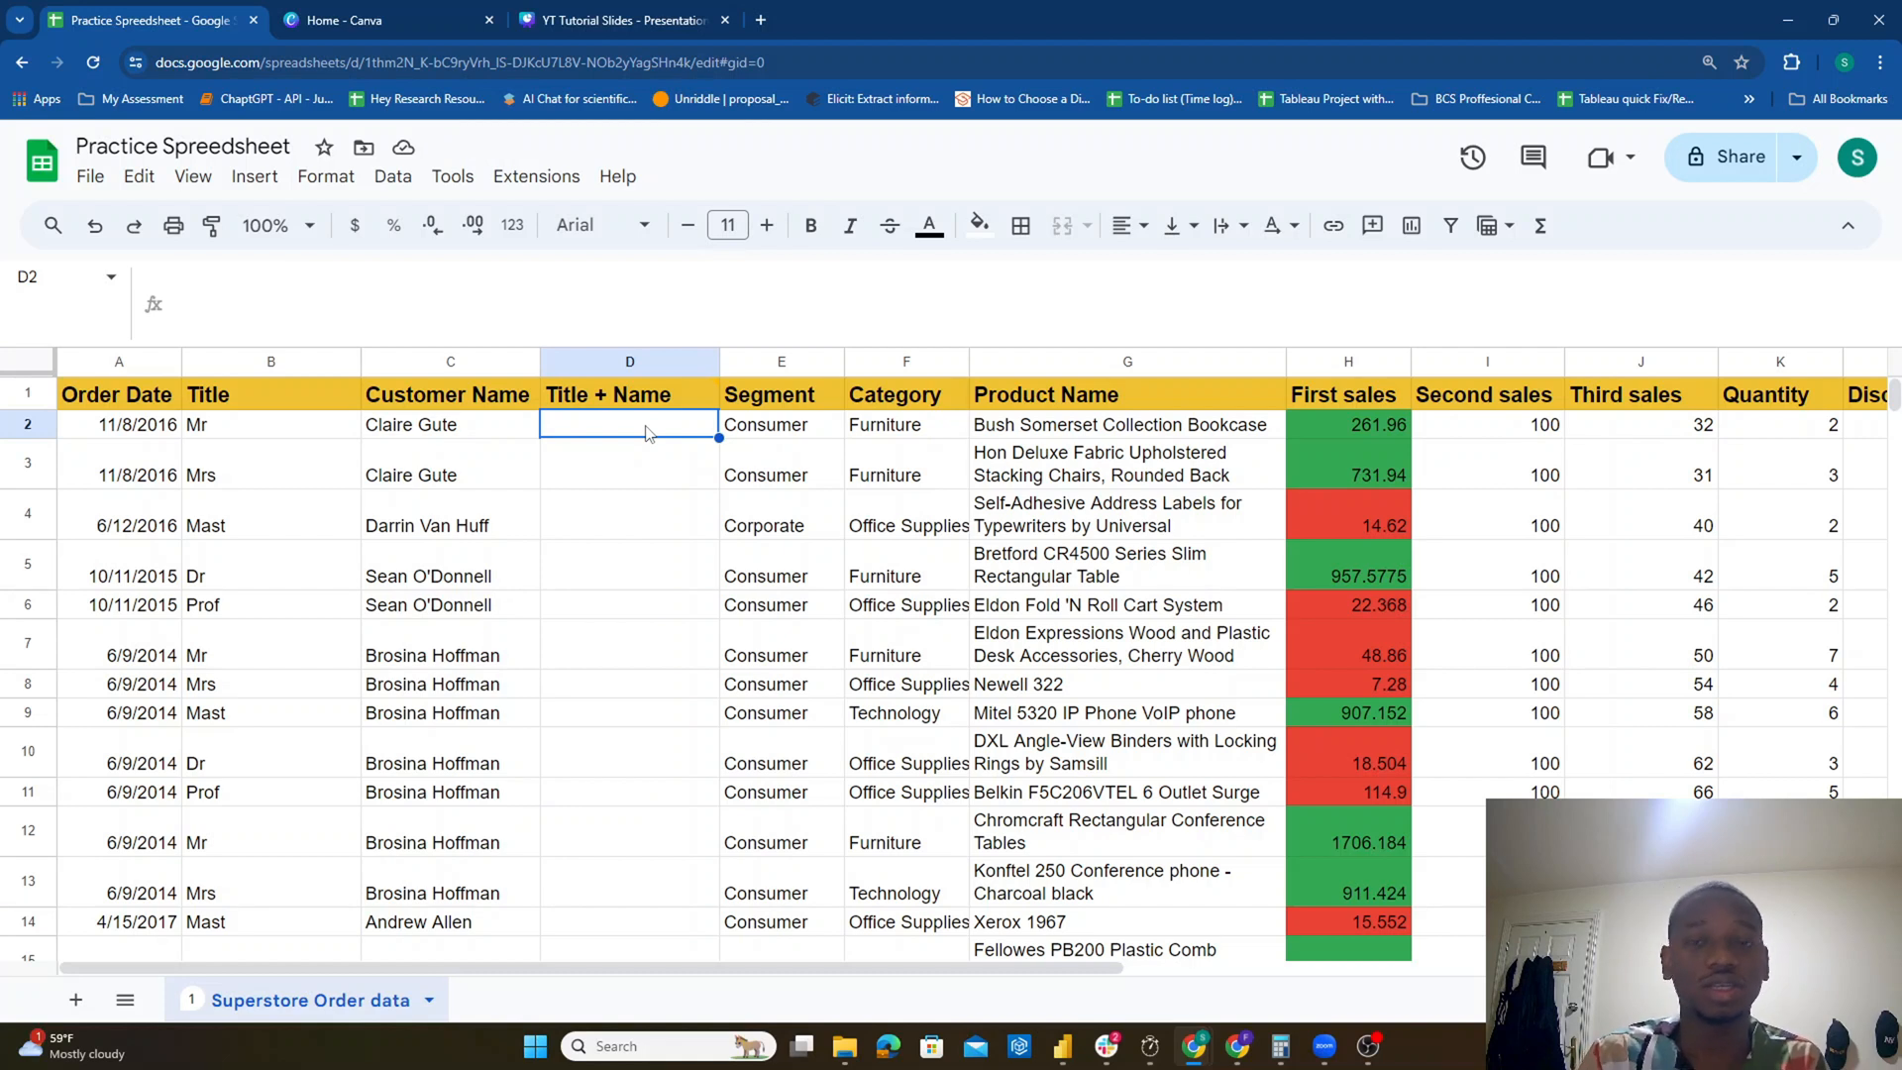
type("=")
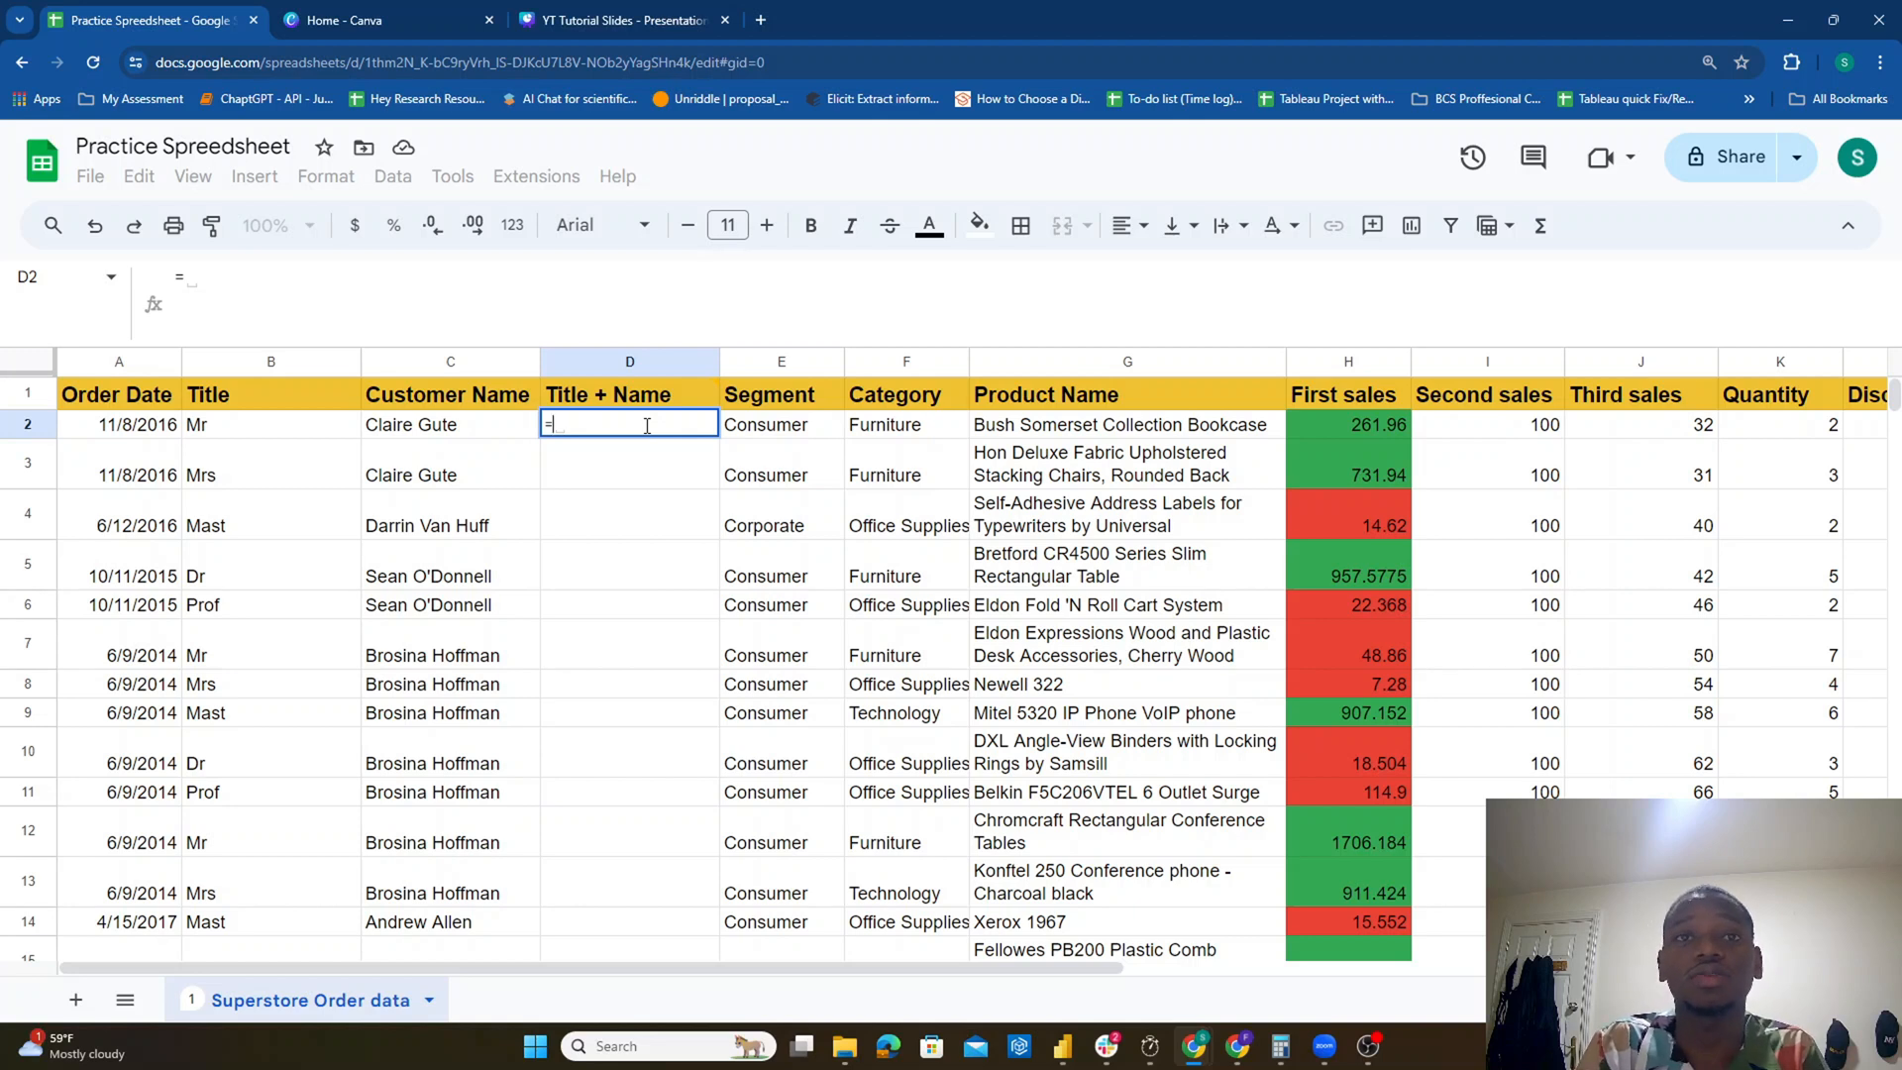
type("CON")
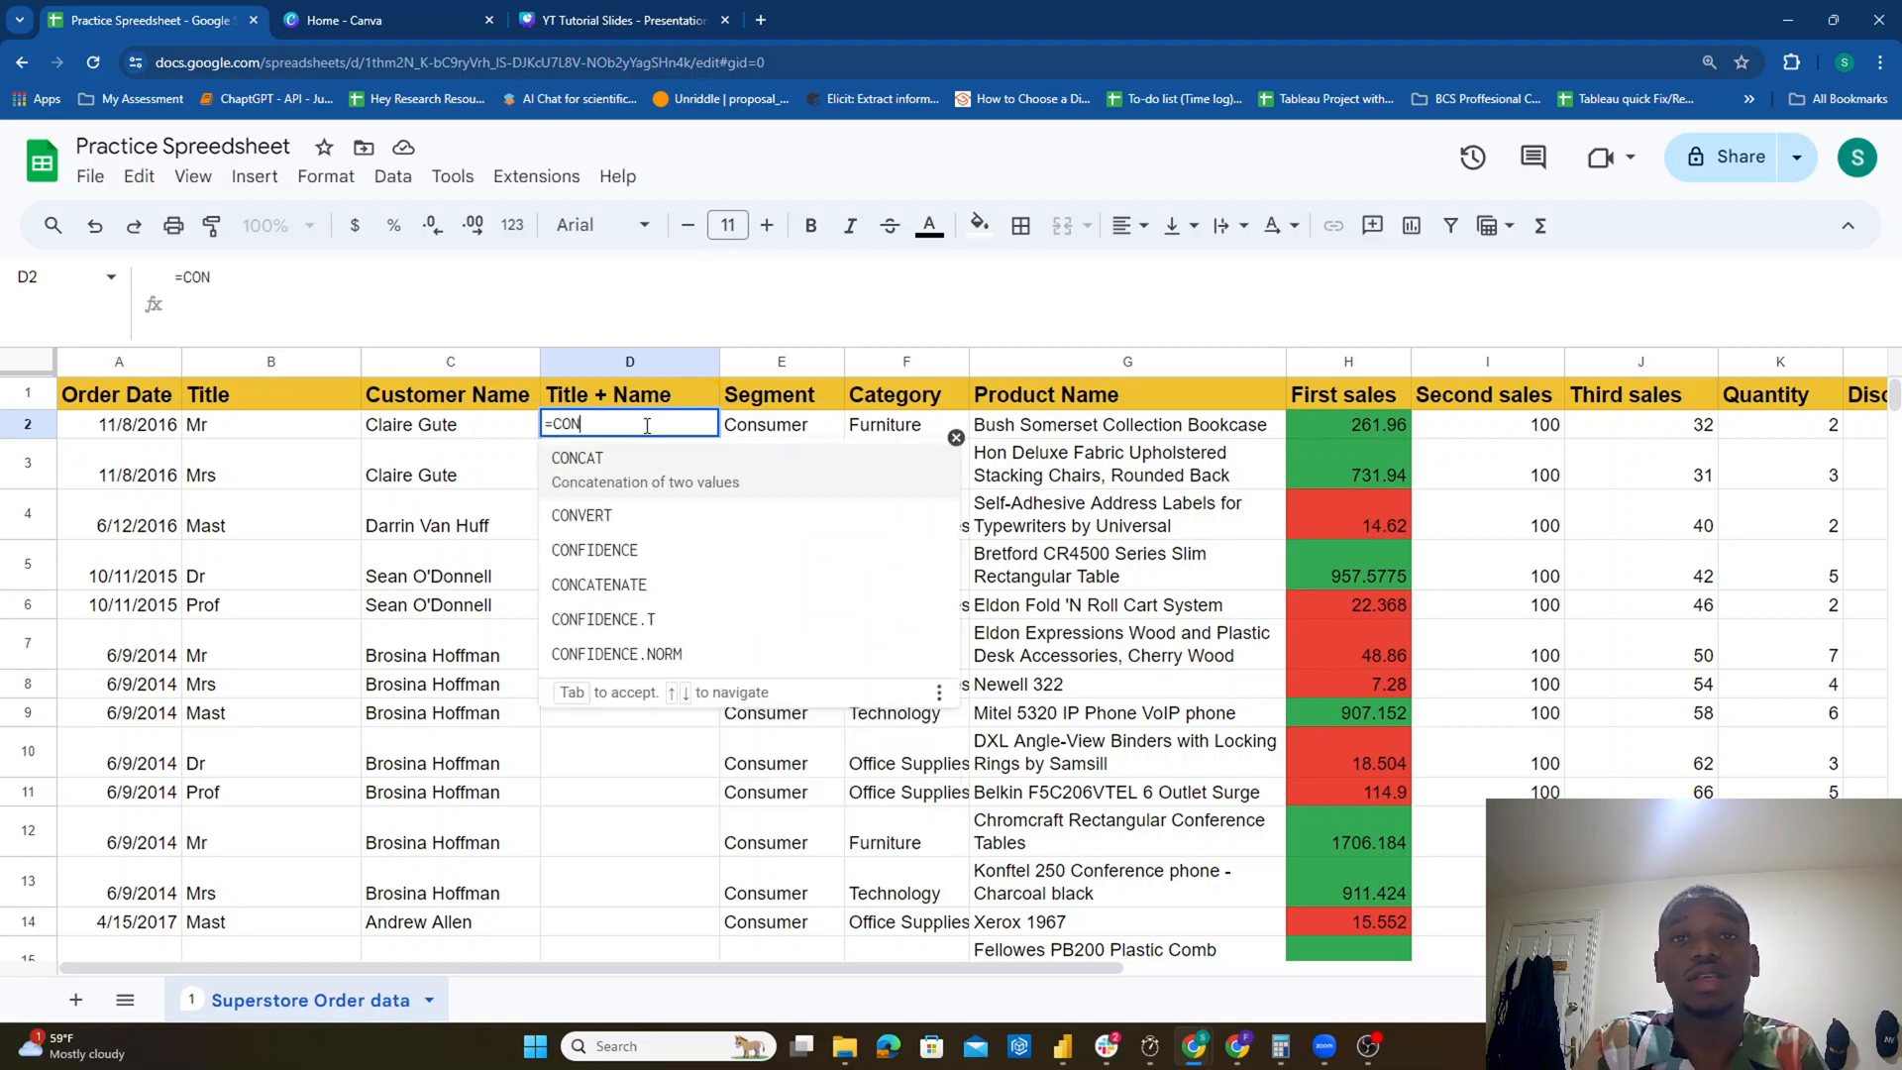
key("Down")
key("Down")
key("Down")
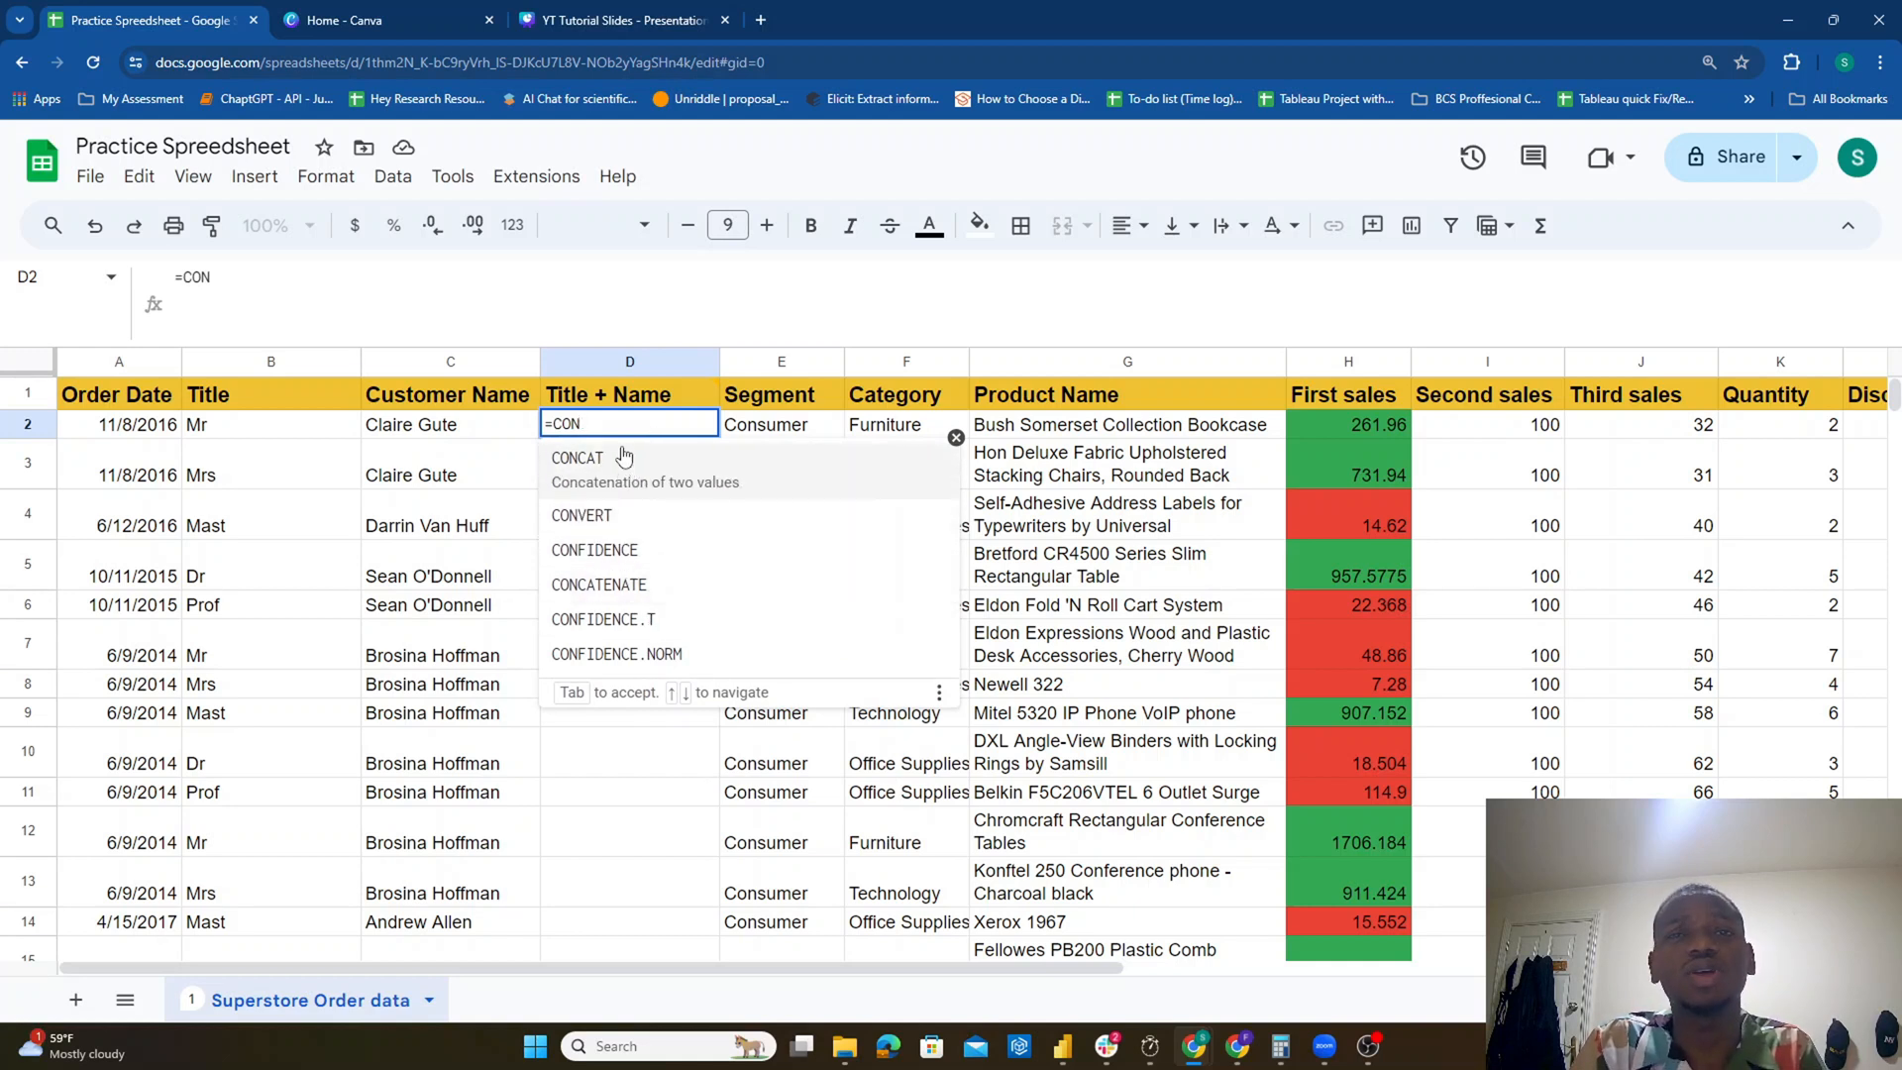
left_click(624, 579)
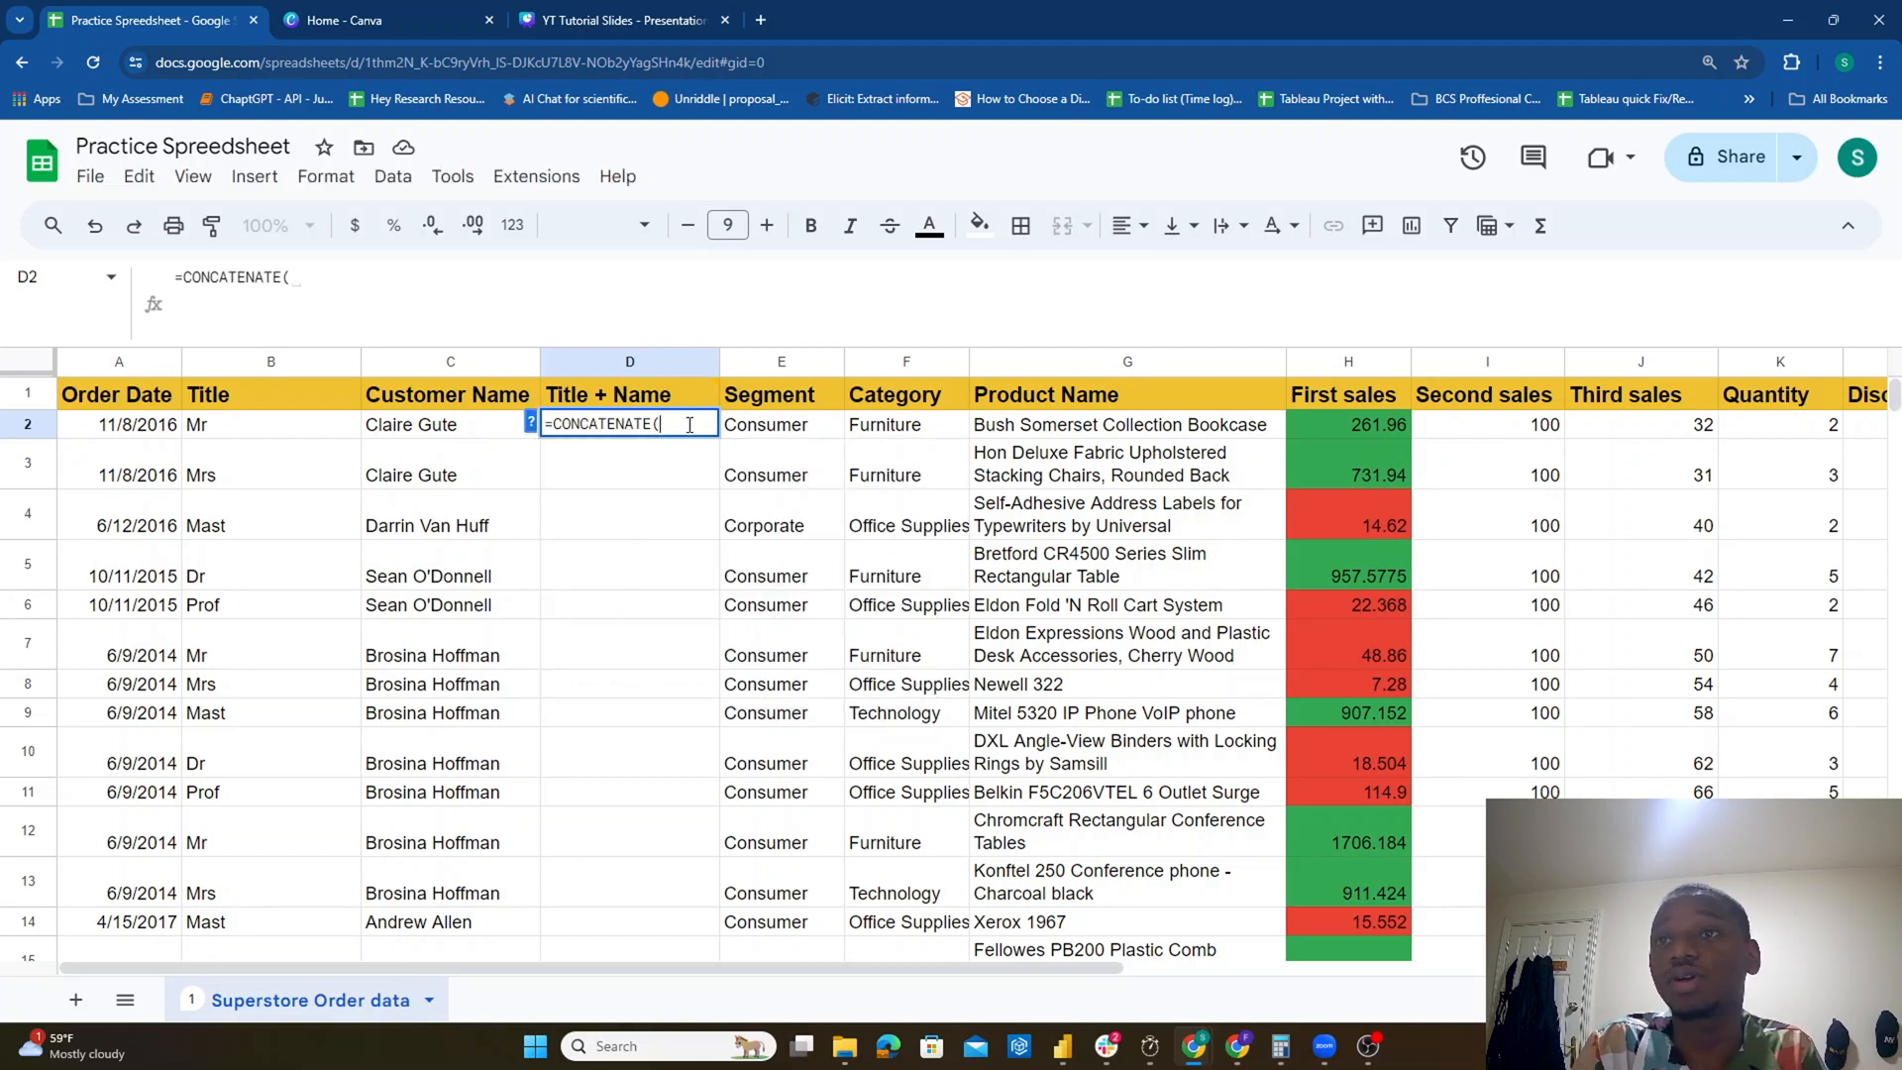
Step: Read the CONCATENATE syntax help, including its example and argument descriptions, and close it
left_click(532, 427)
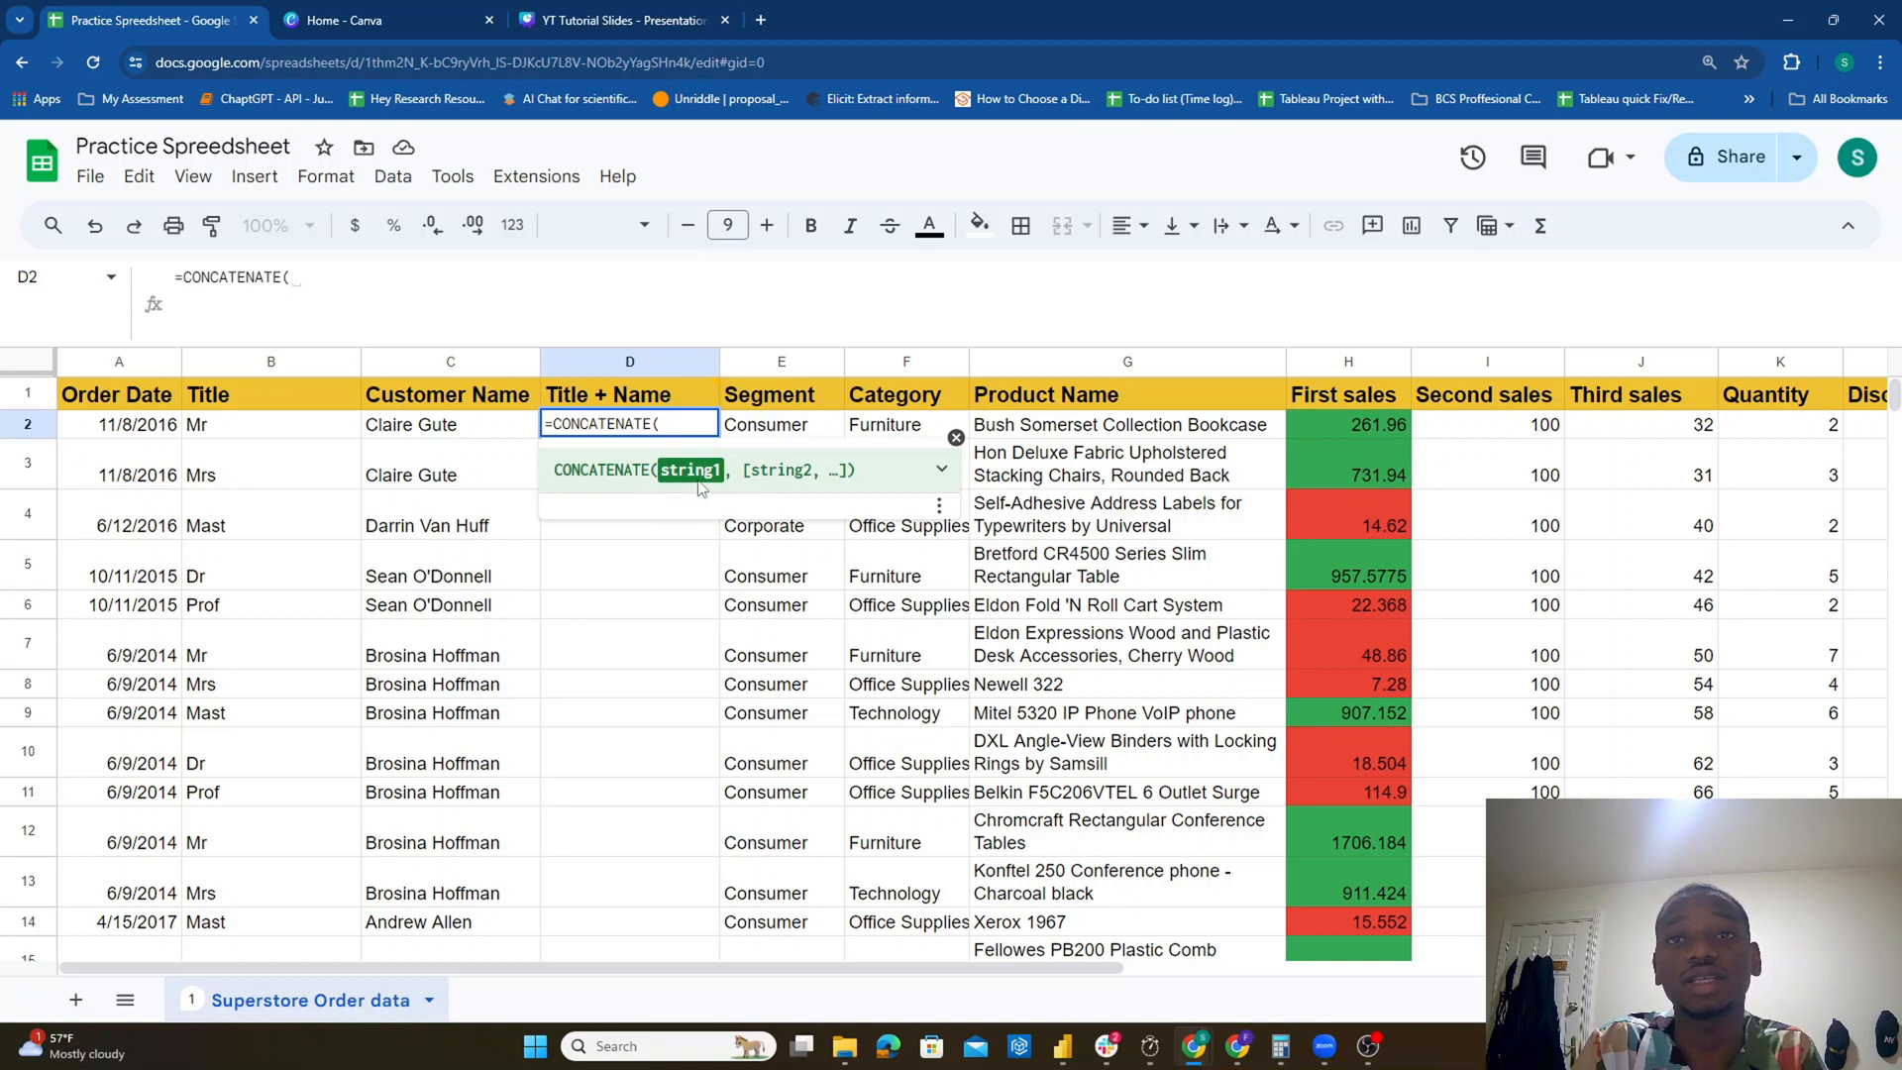
left_click(941, 469)
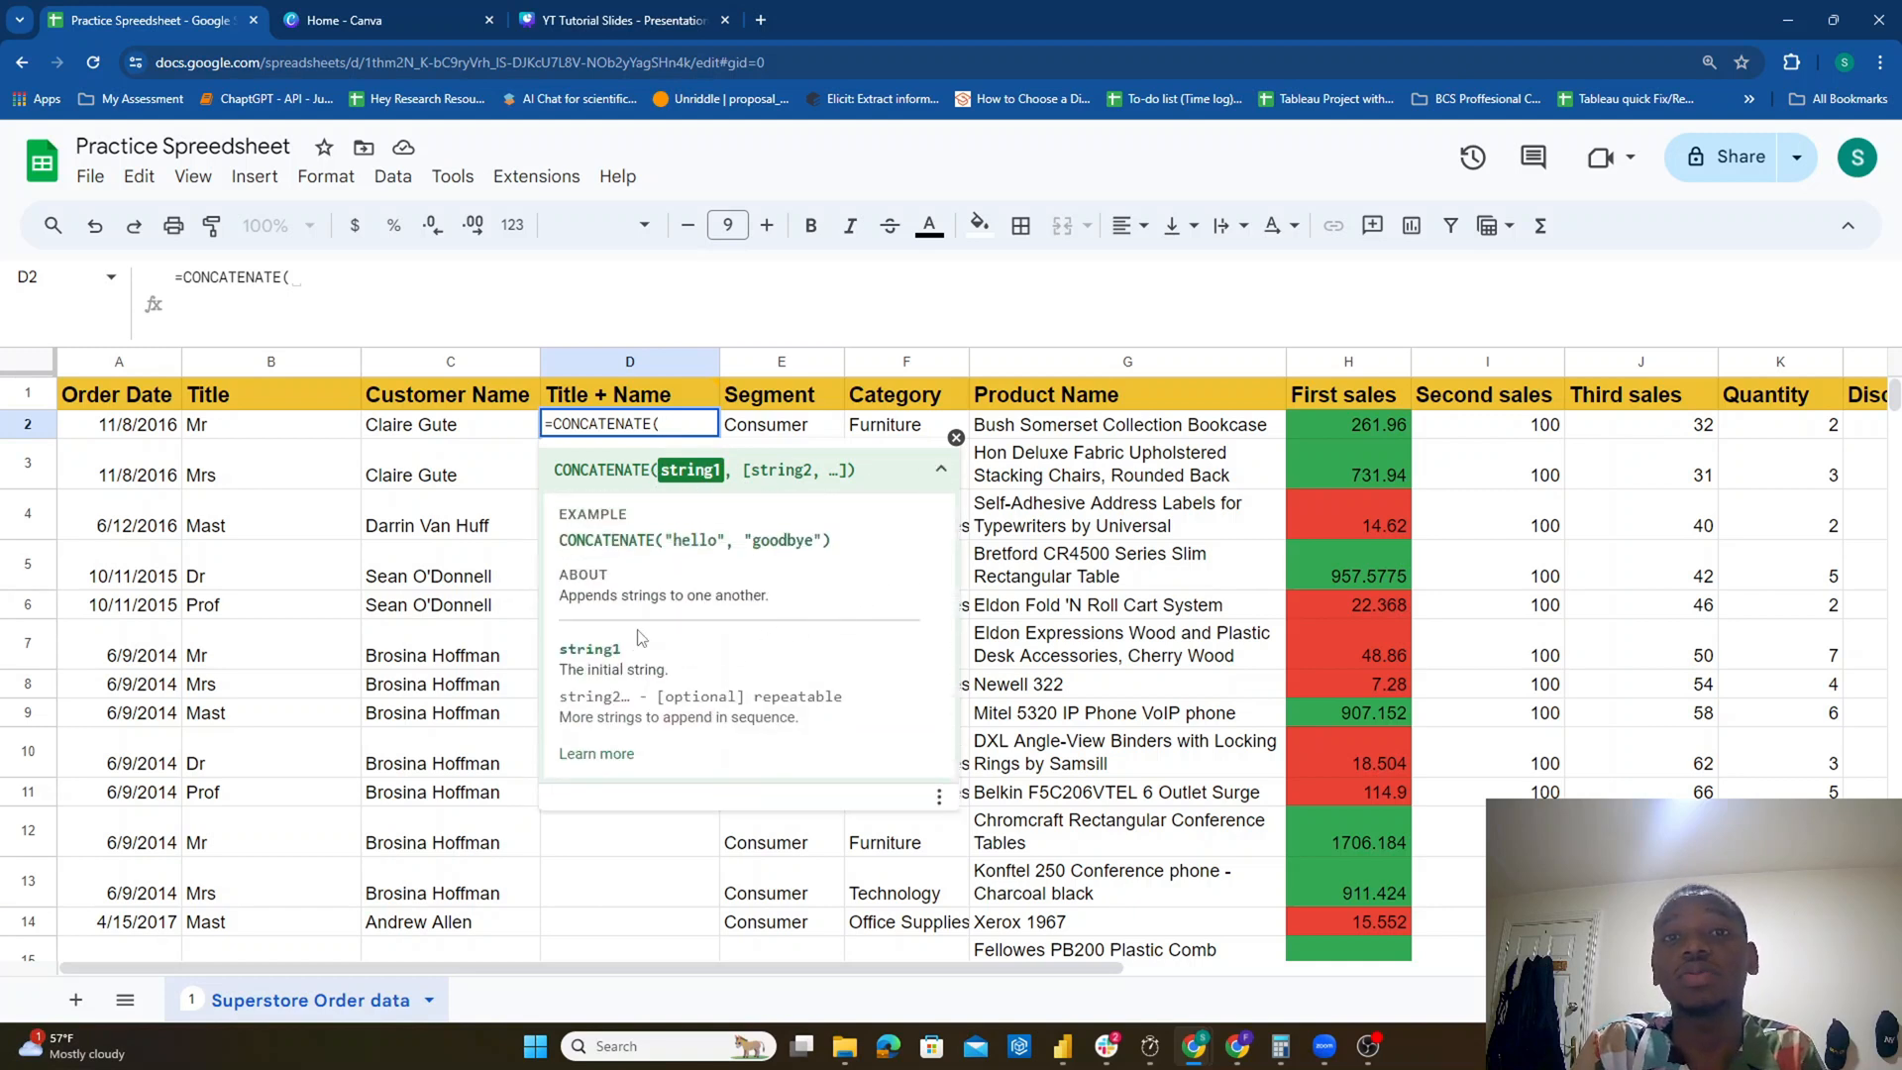
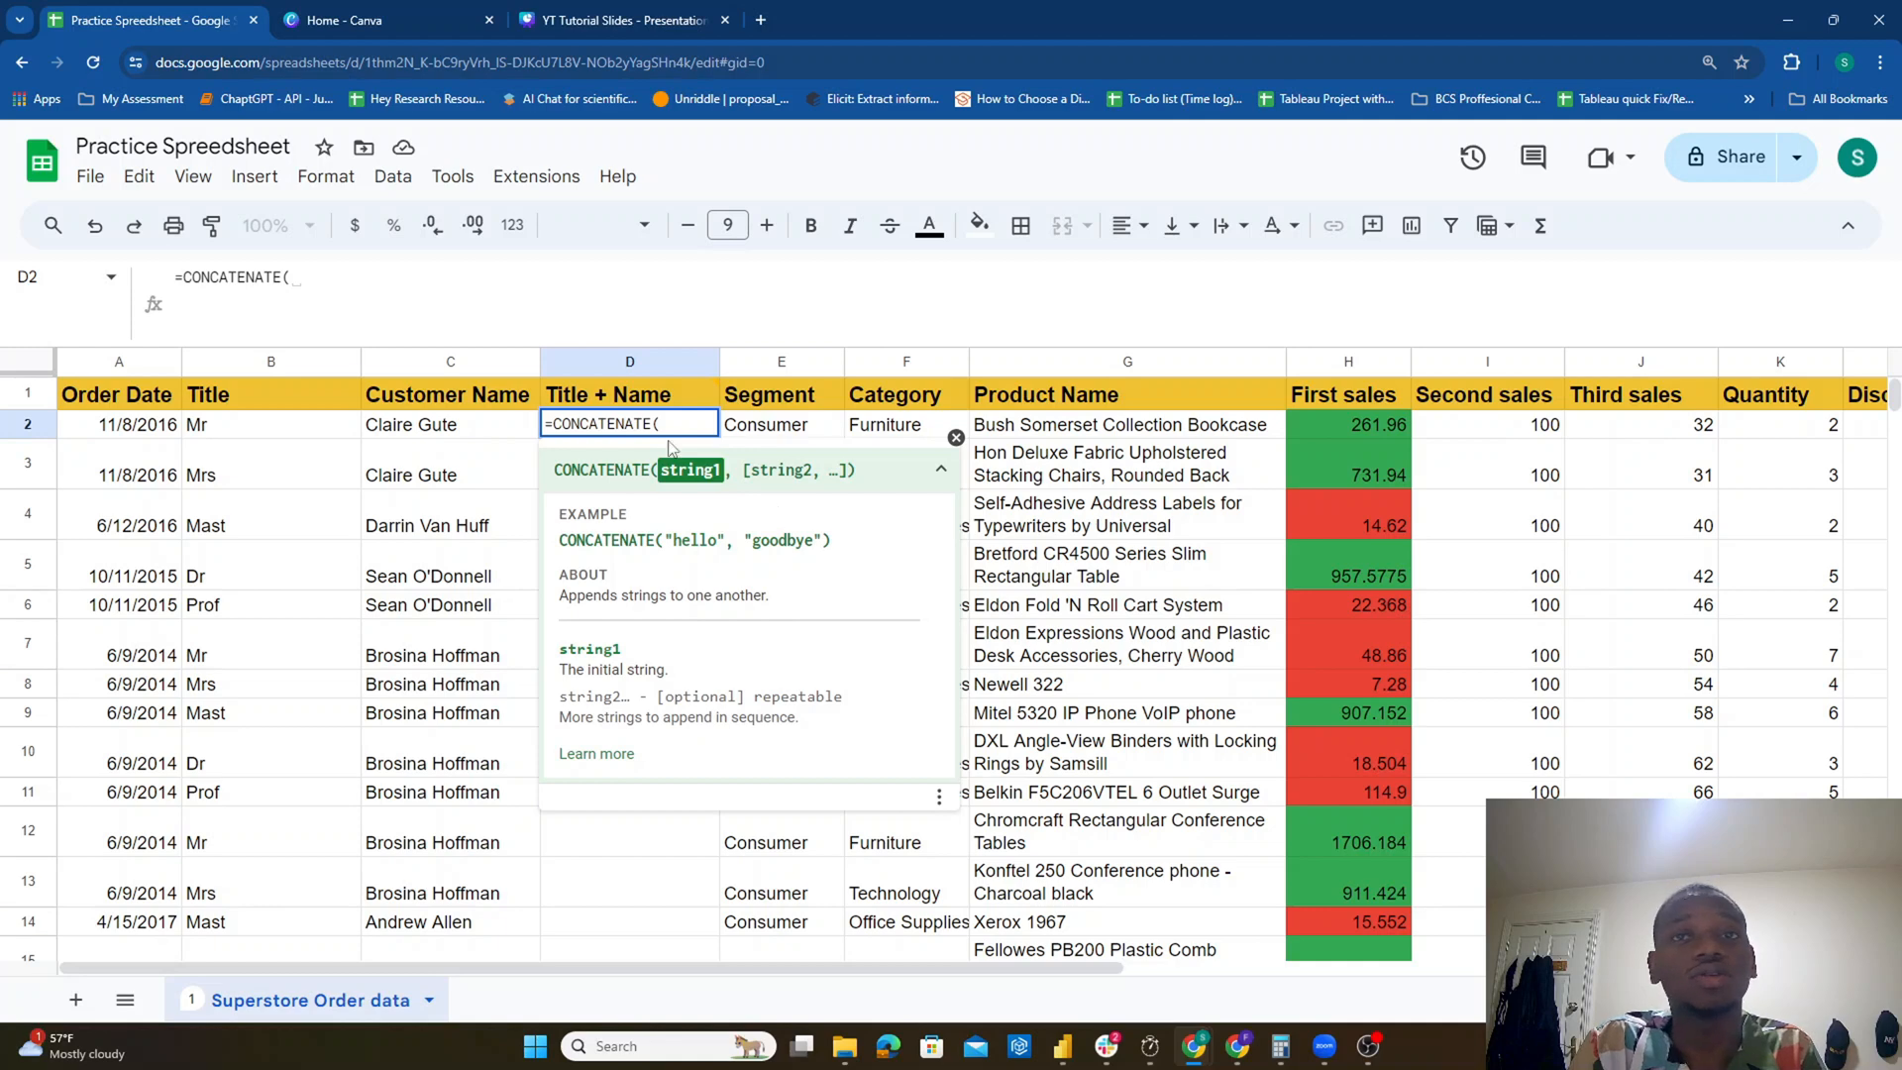
left_click(407, 287)
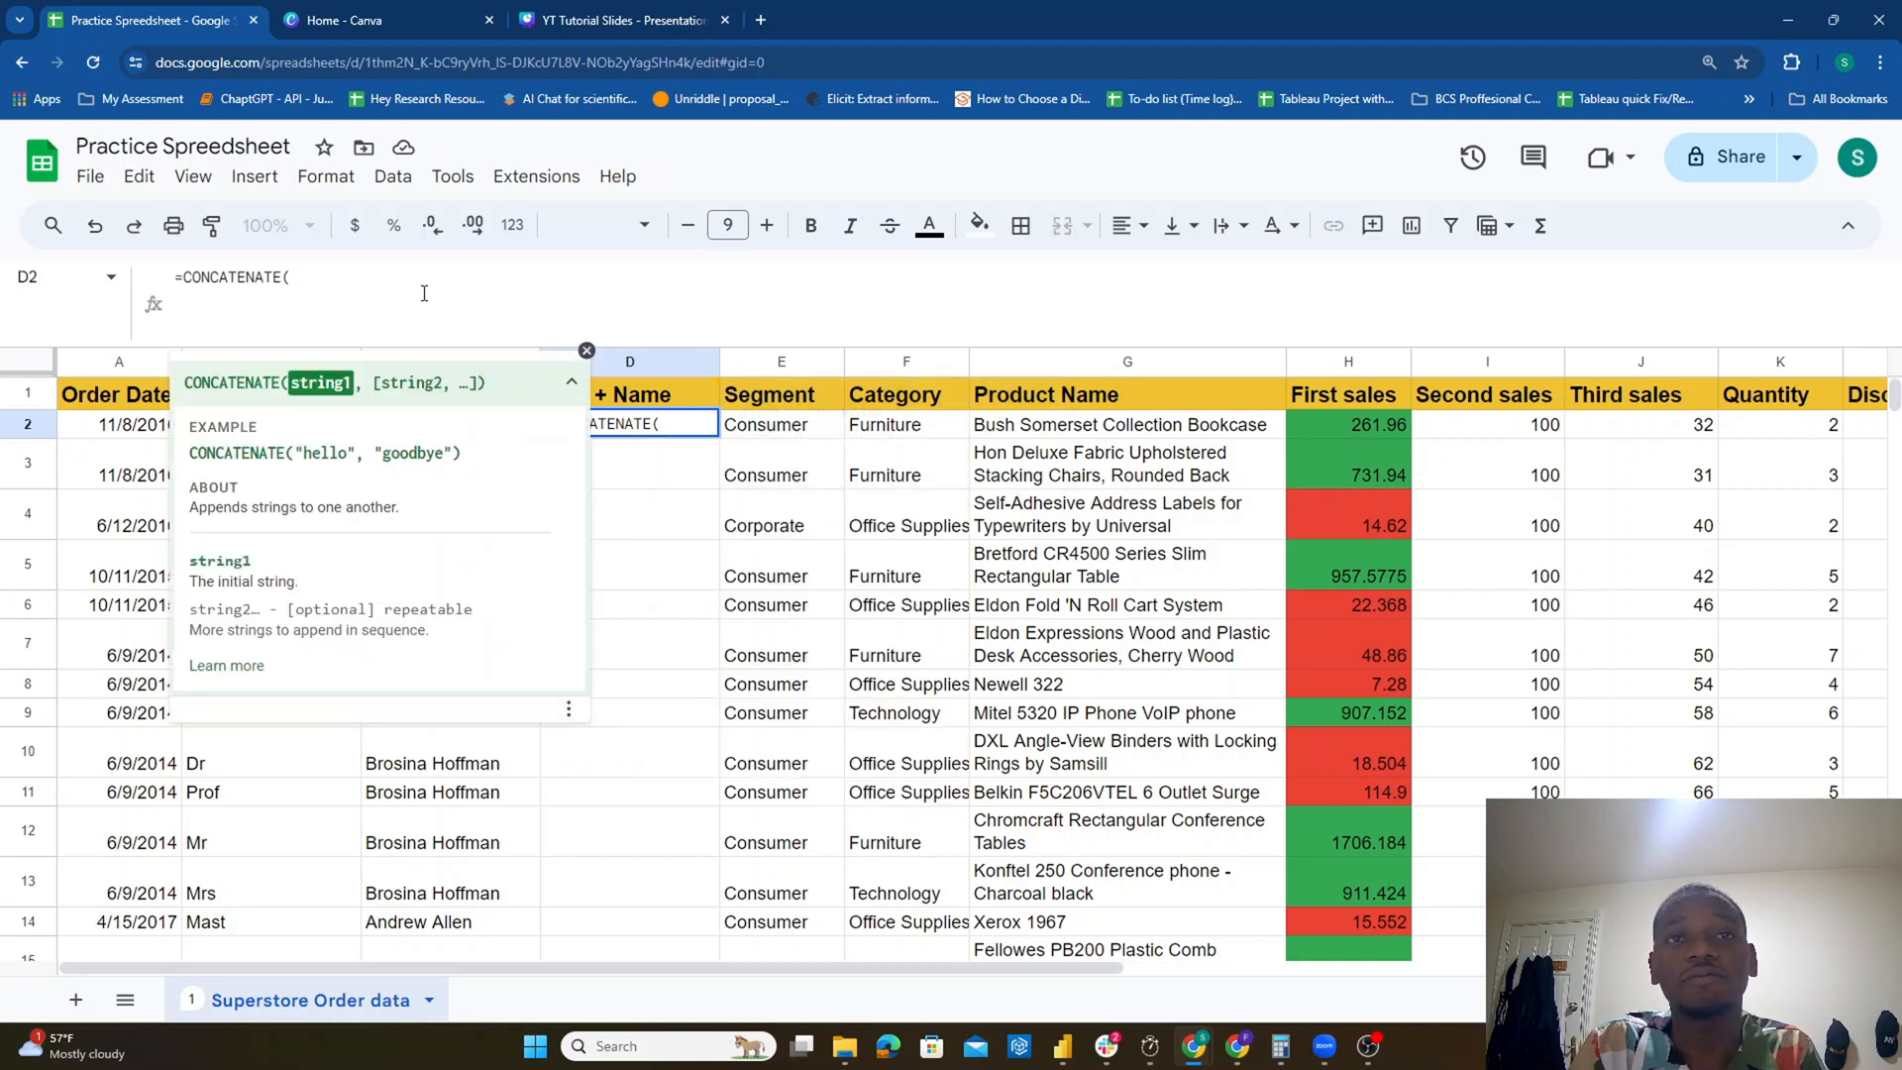
left_click(586, 352)
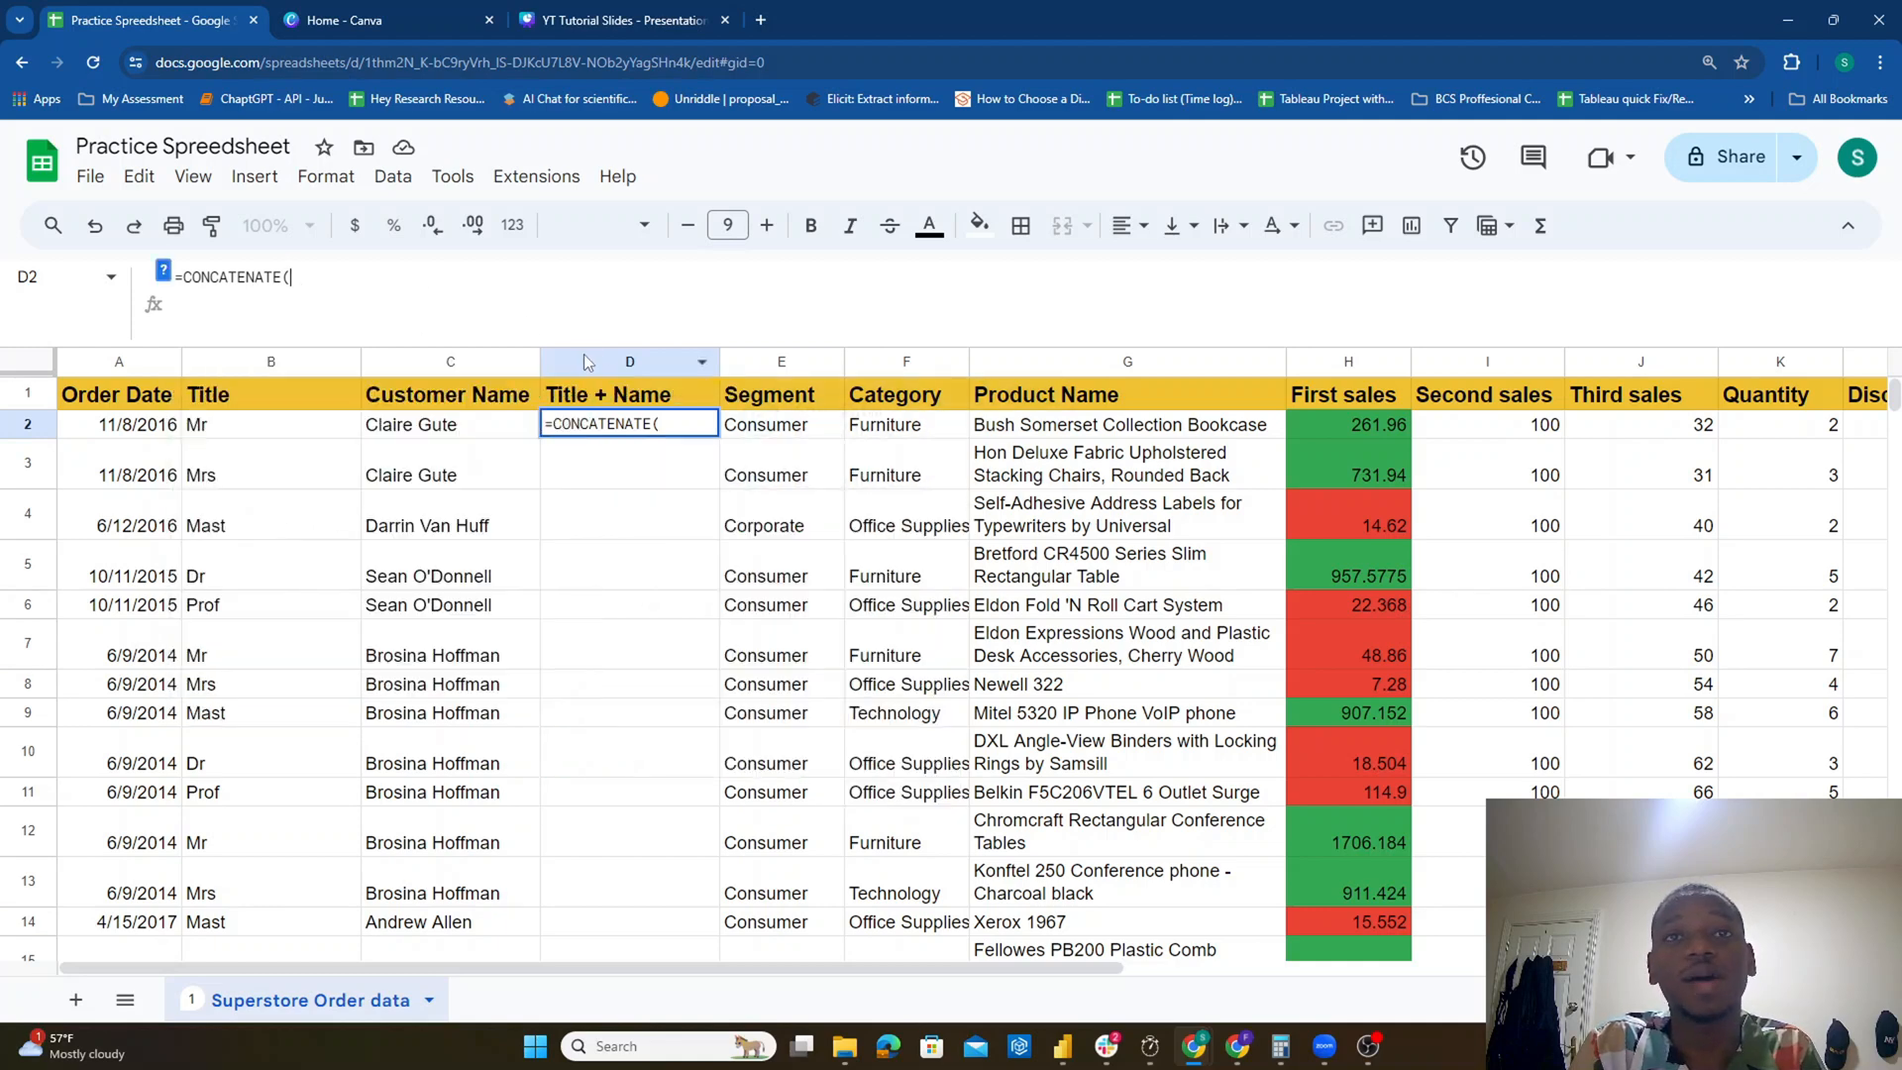
Step: Complete the D2 formula as =CONCATENATE(B2,C2) to join the title and customer name
left_click(277, 429)
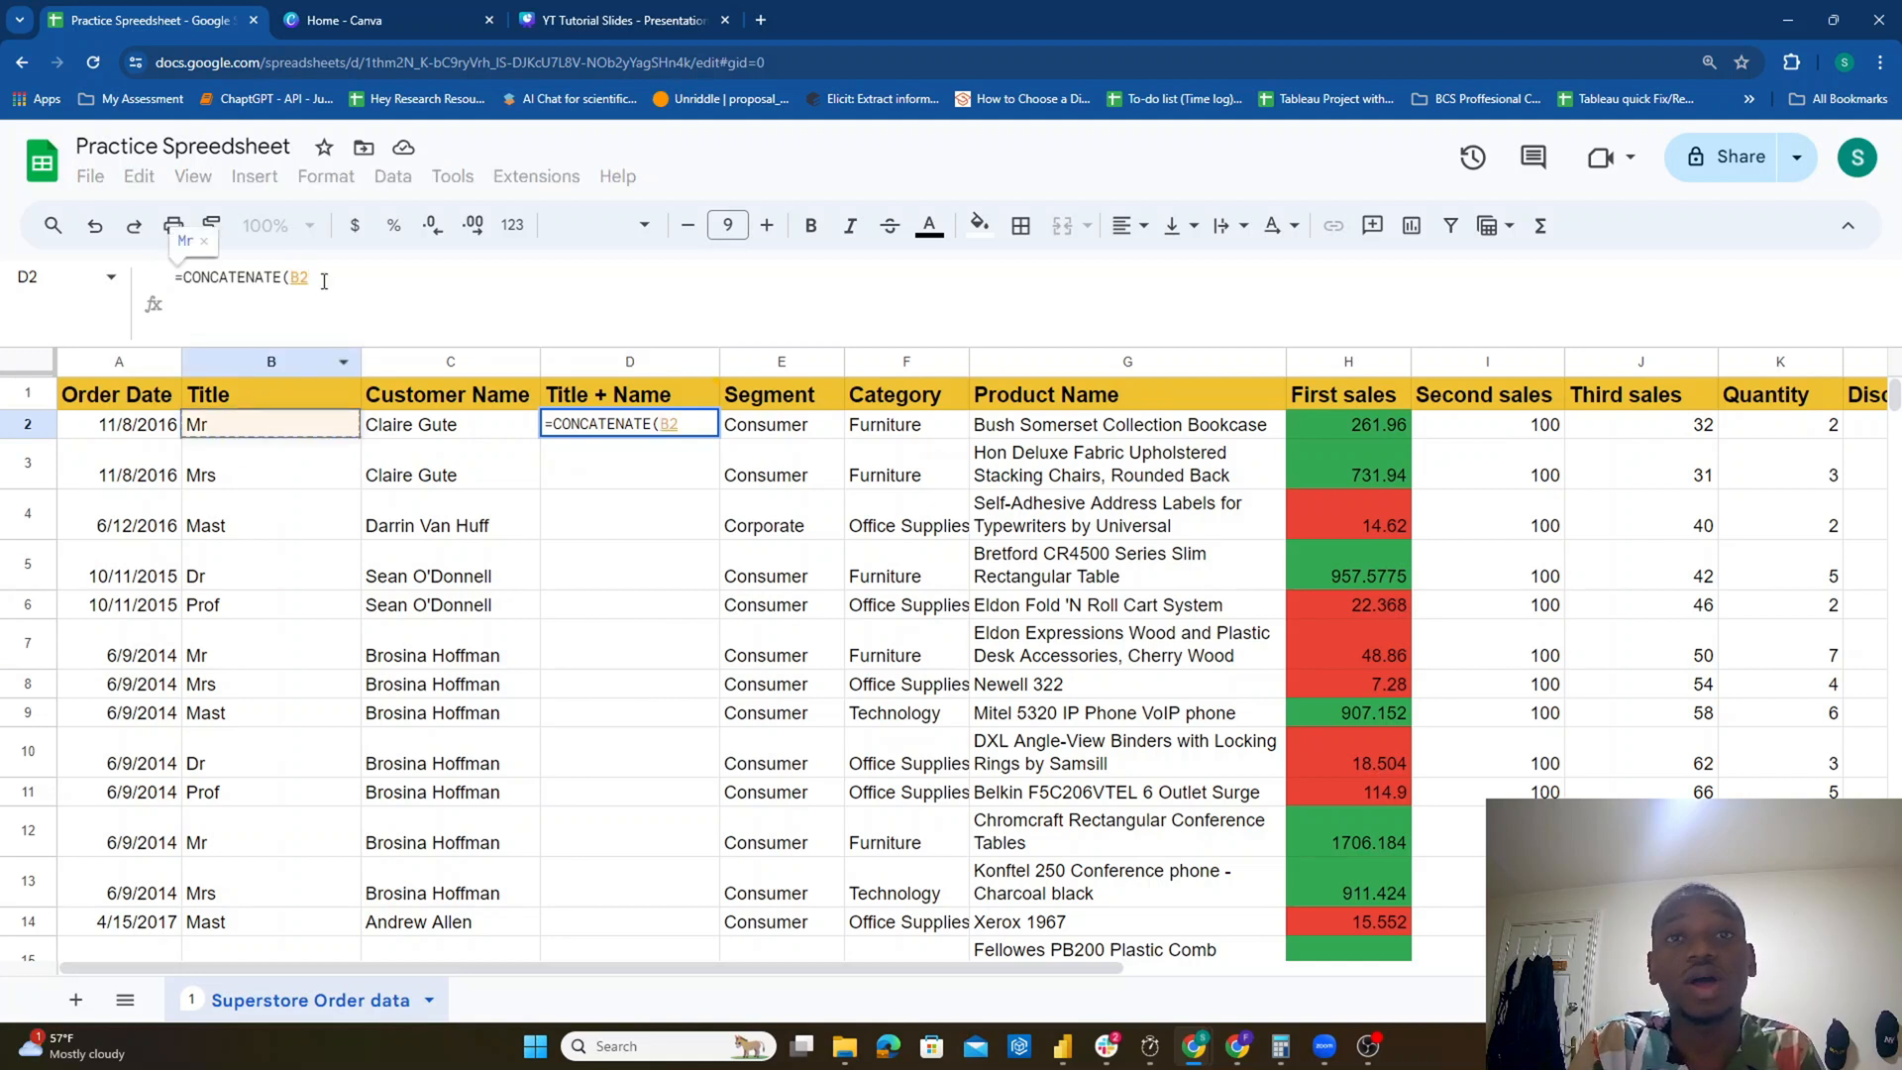
type(",")
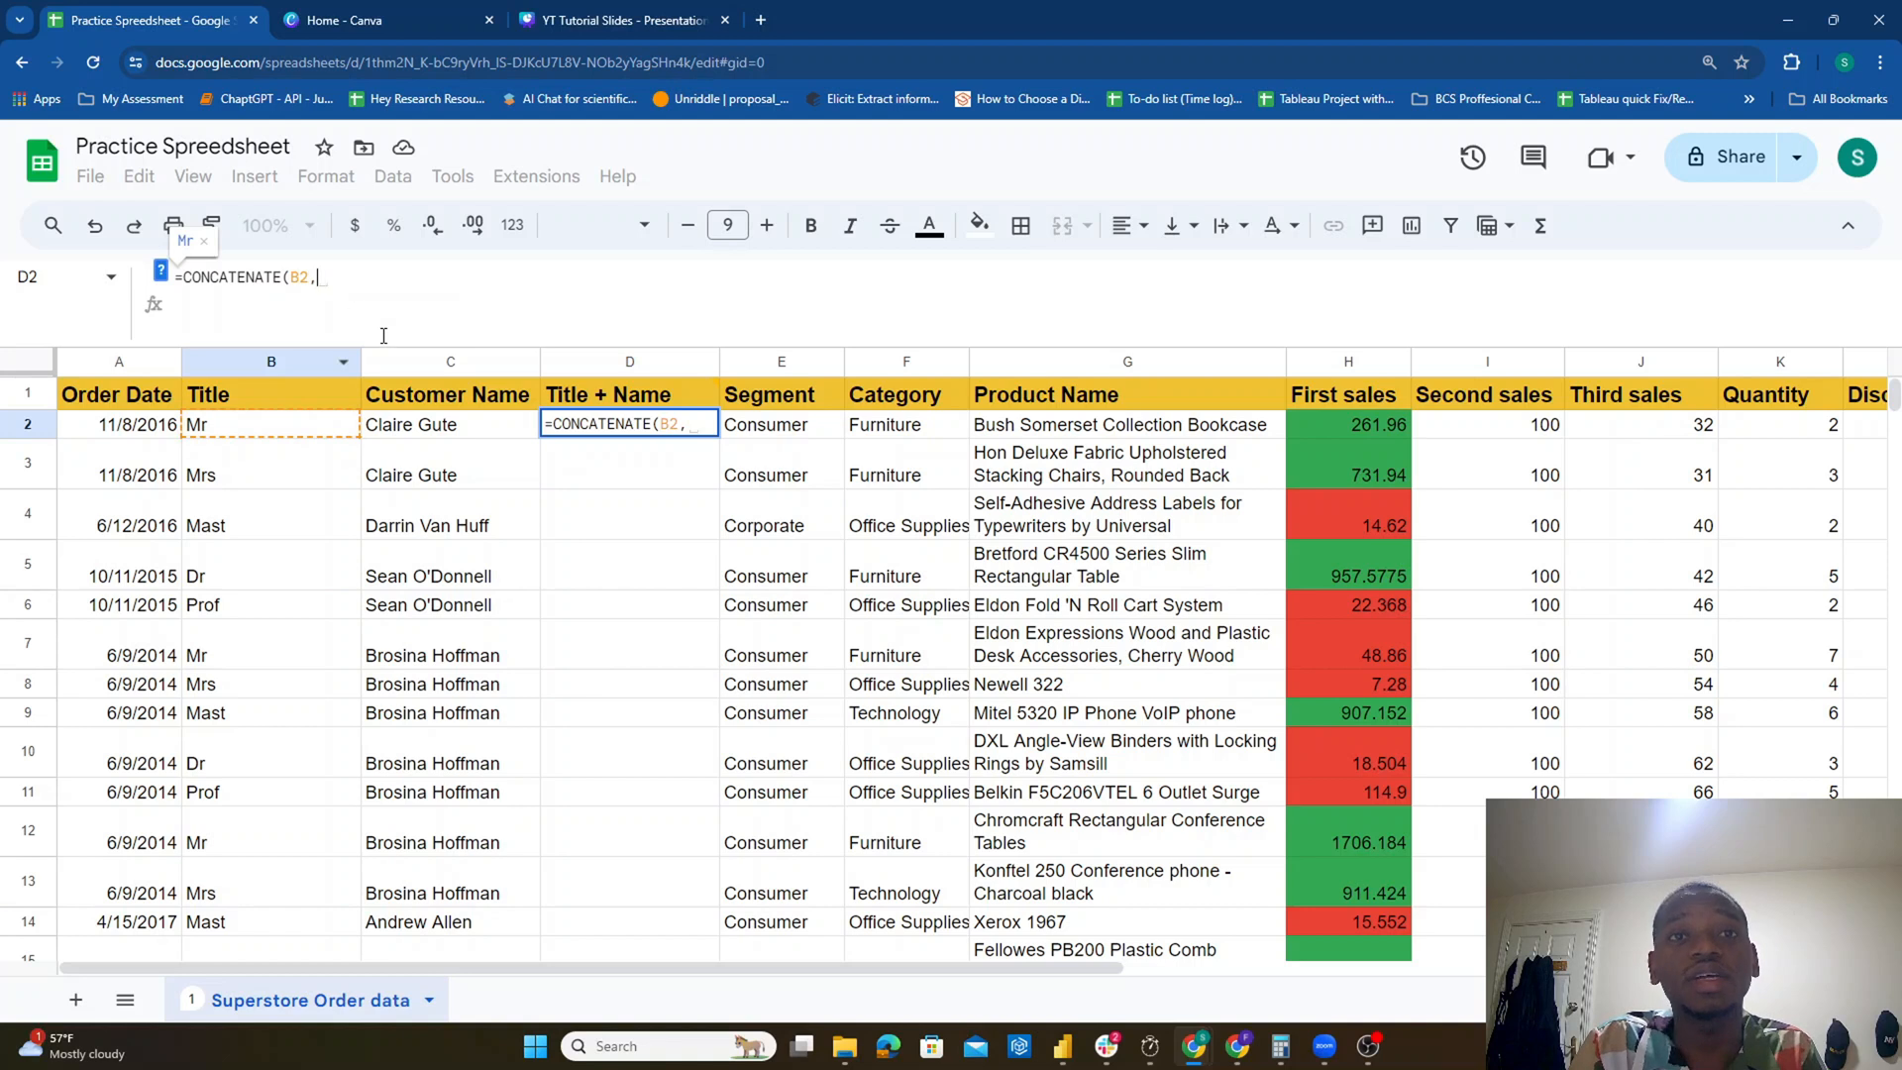
left_click(446, 434)
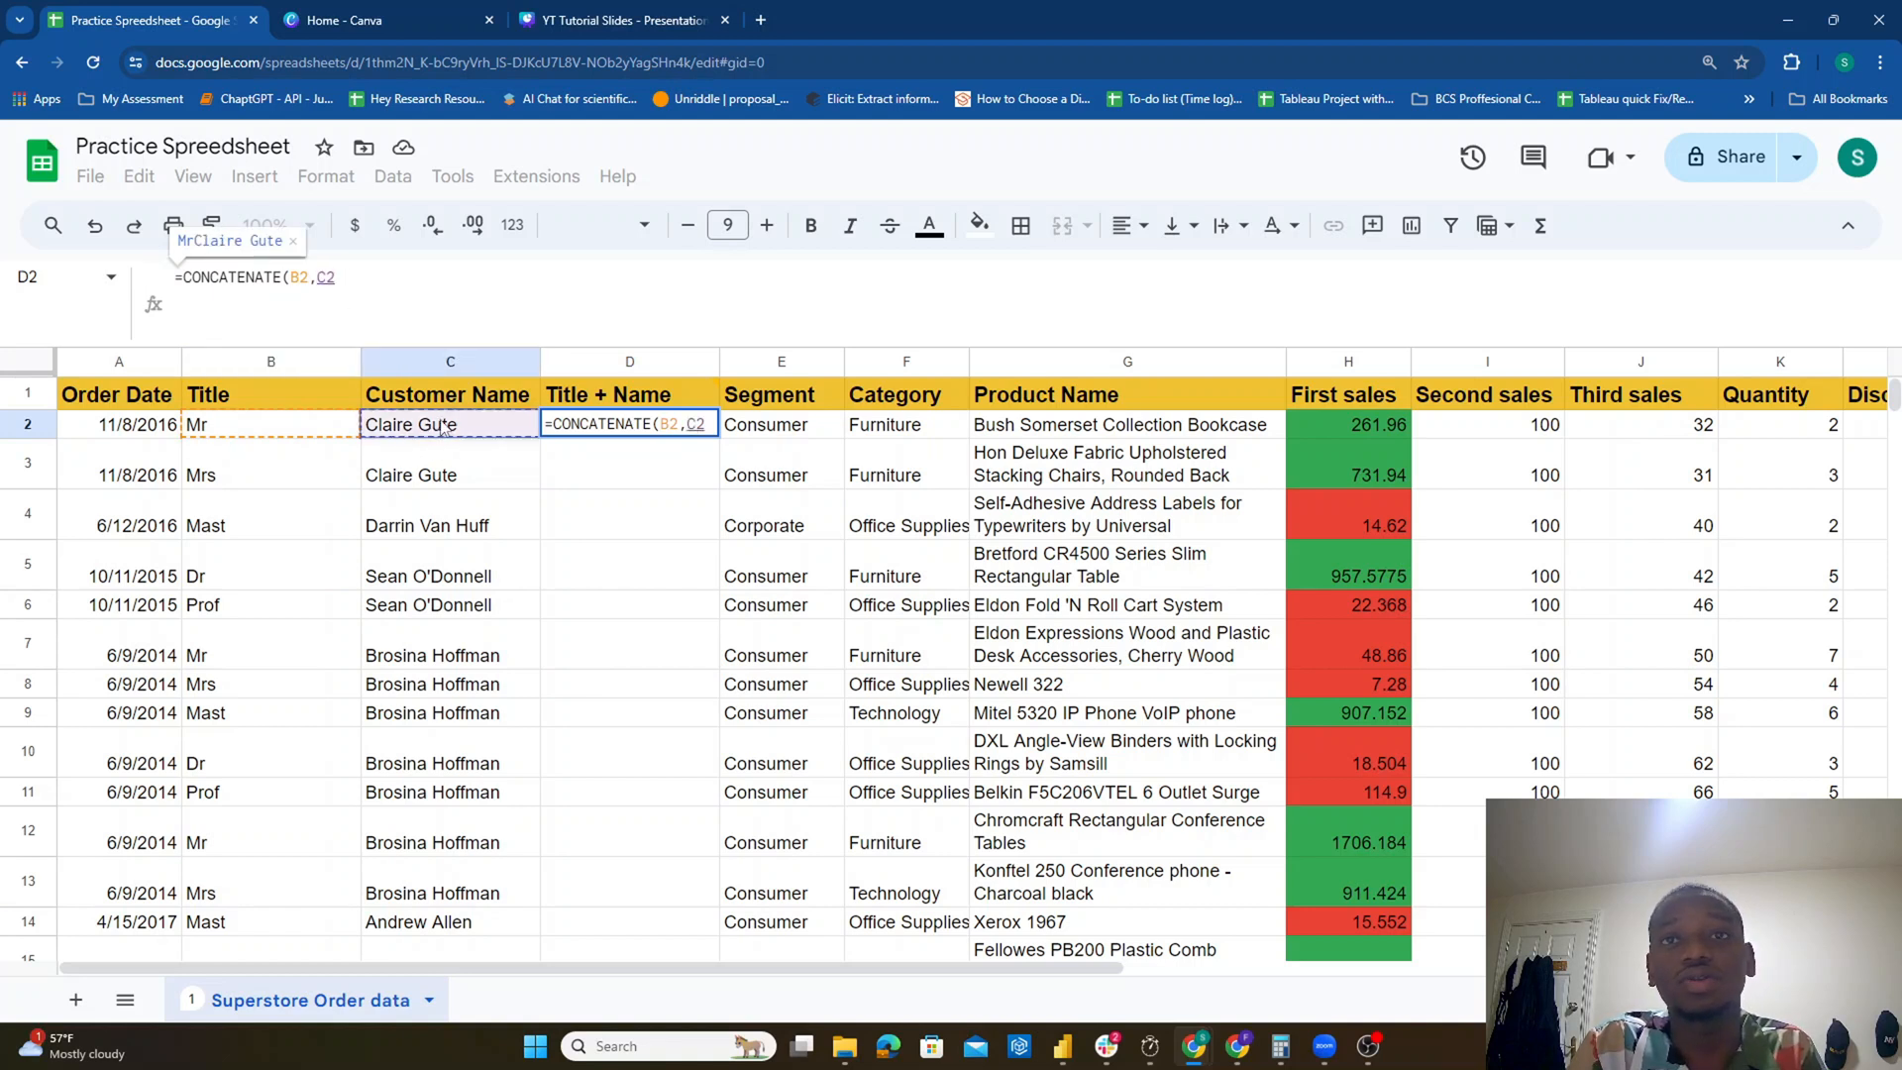
key("Return")
key("Up")
Step: Copy the D2 formula down through D4 to join the titles and names in those rows
left_click_drag(265, 426, 465, 430)
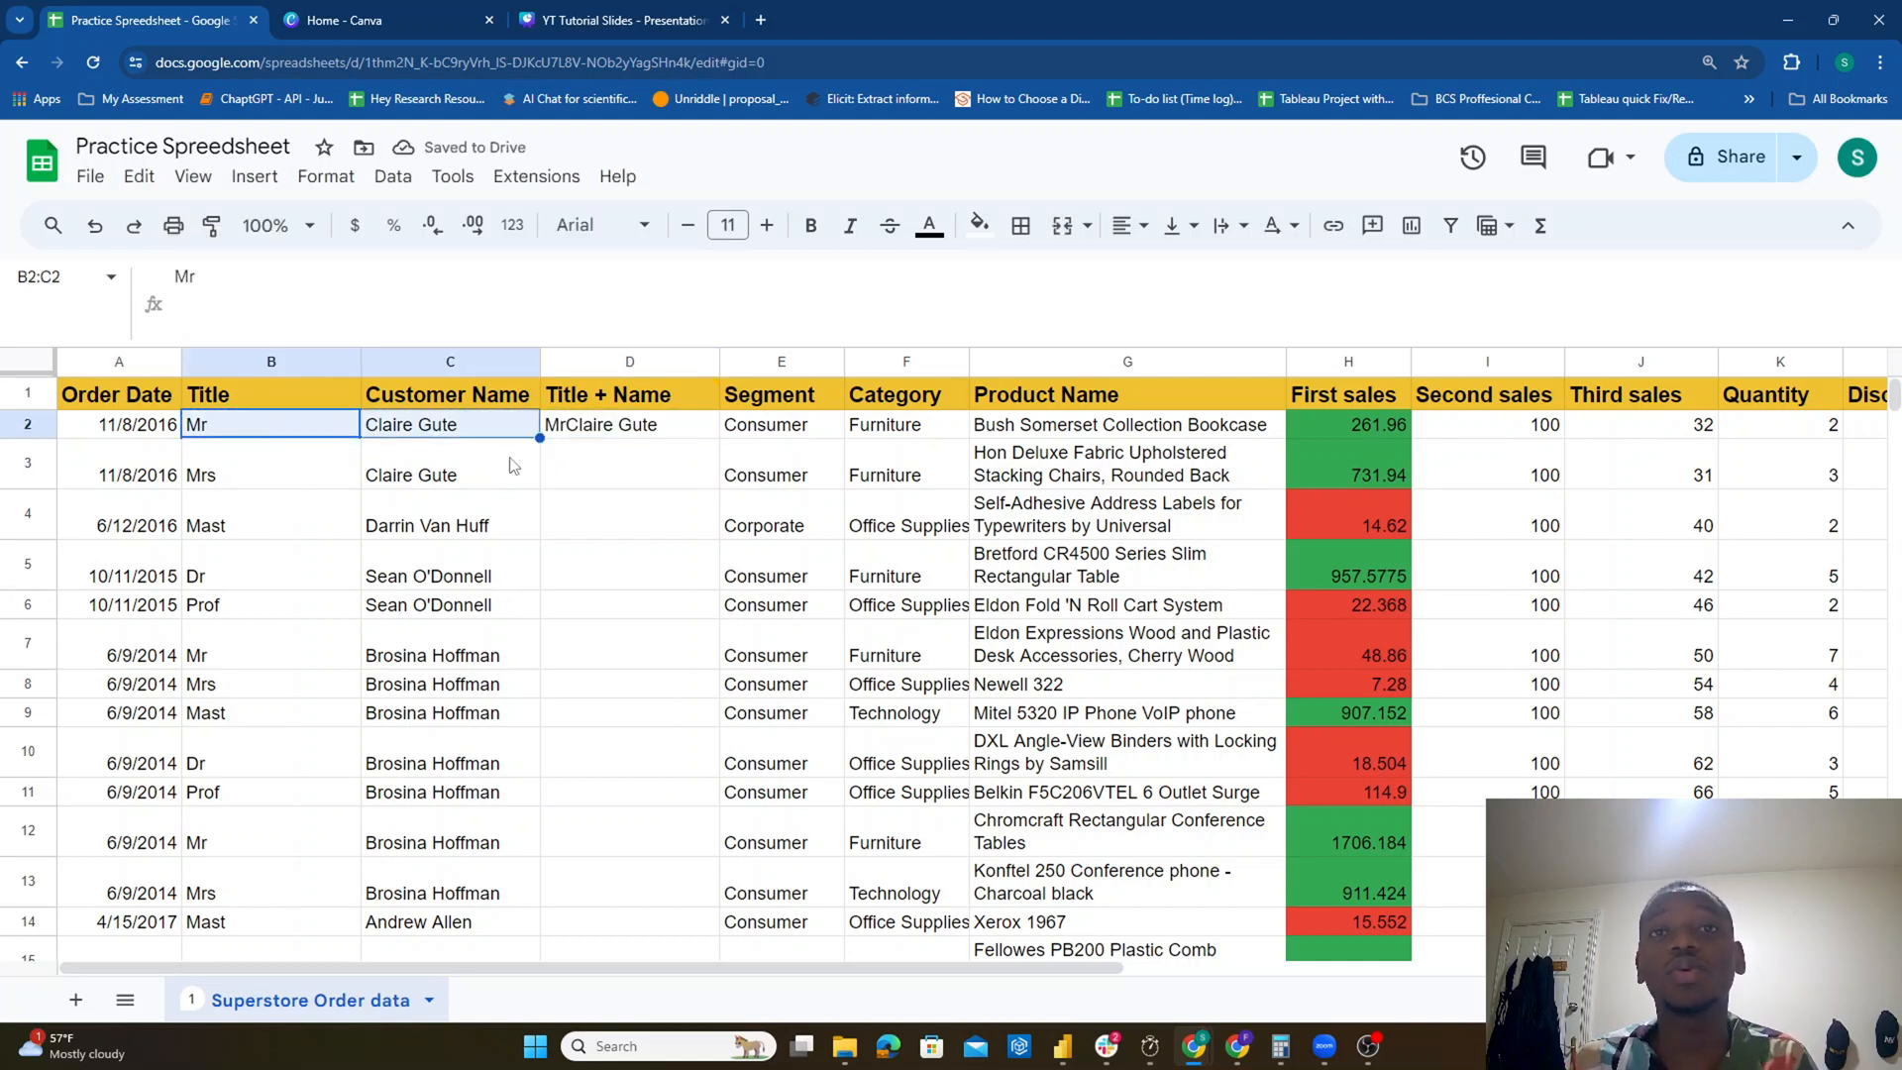
left_click(593, 434)
left_click_drag(711, 437, 709, 505)
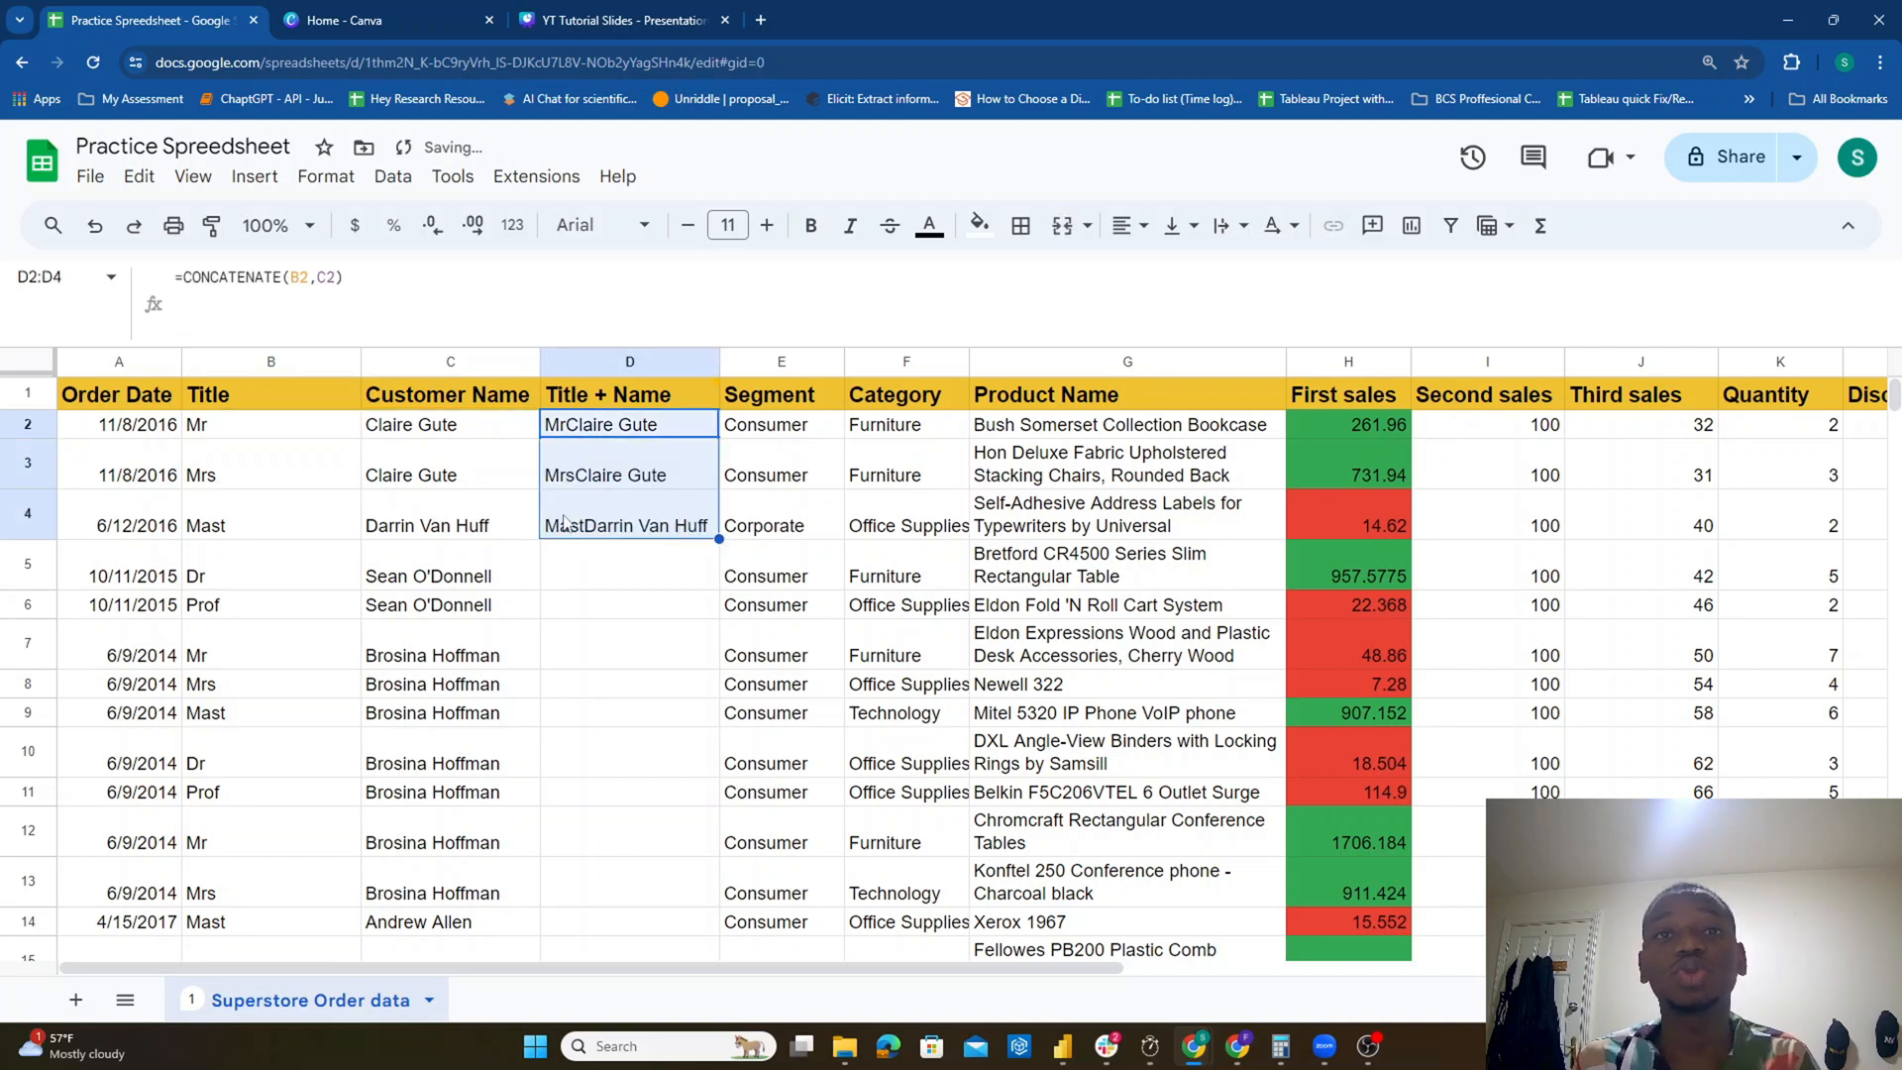
left_click(619, 440)
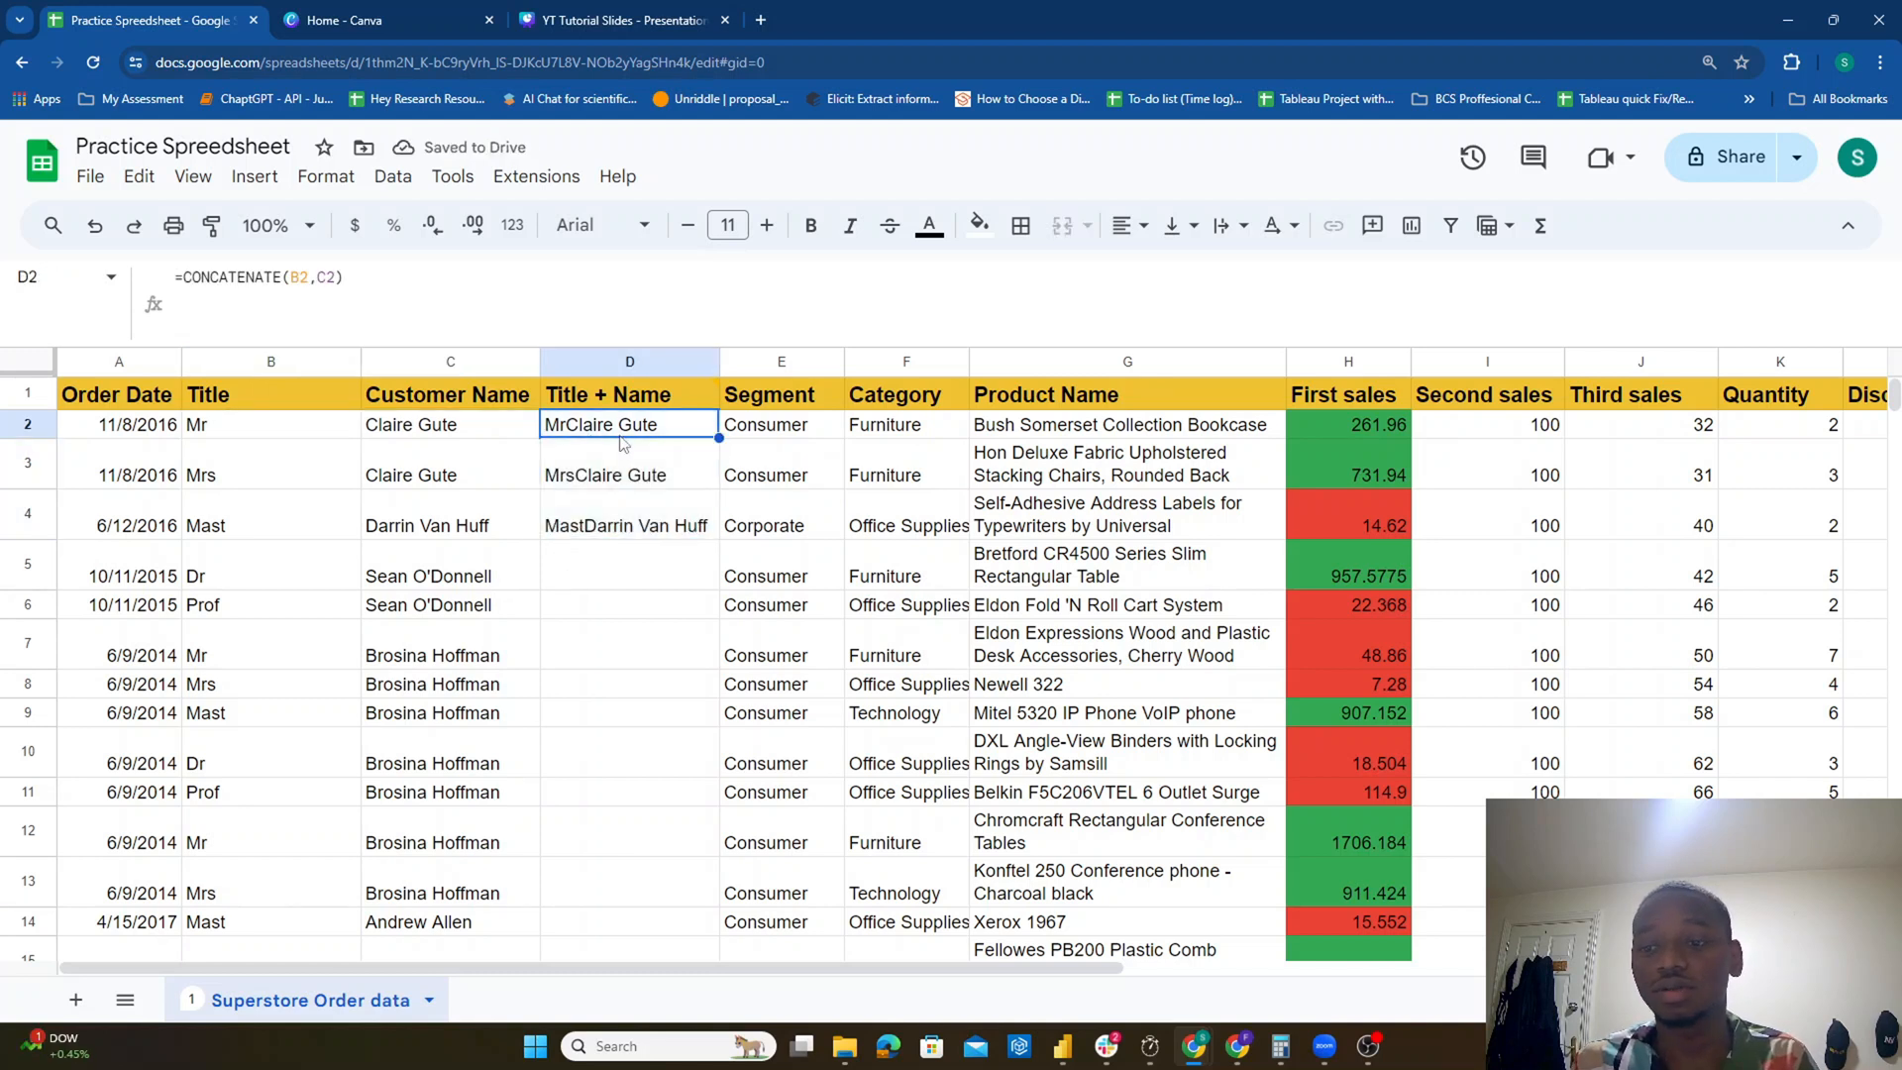
Step: Insert a blank middle argument between the two references in D2, making the formula =CONCATENATE(B2, ,C2)
left_click(319, 278)
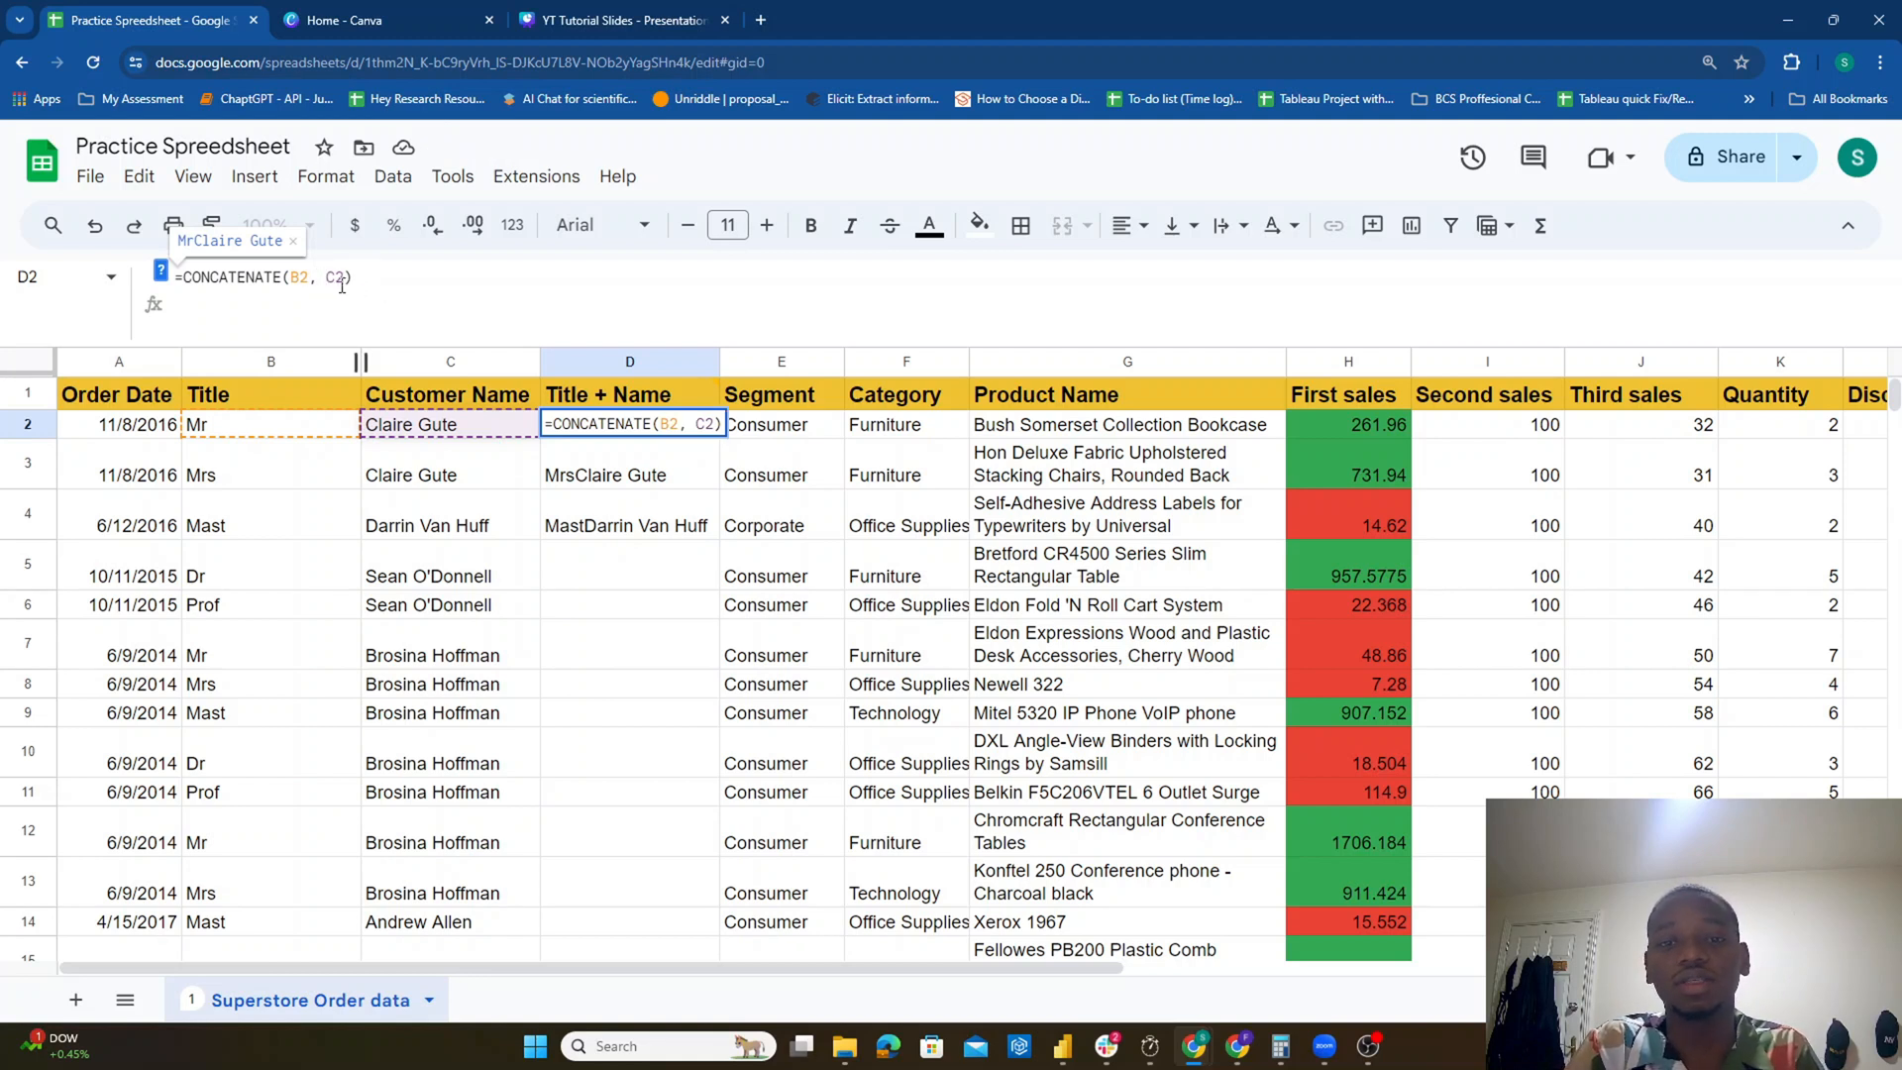
key("BackSpace")
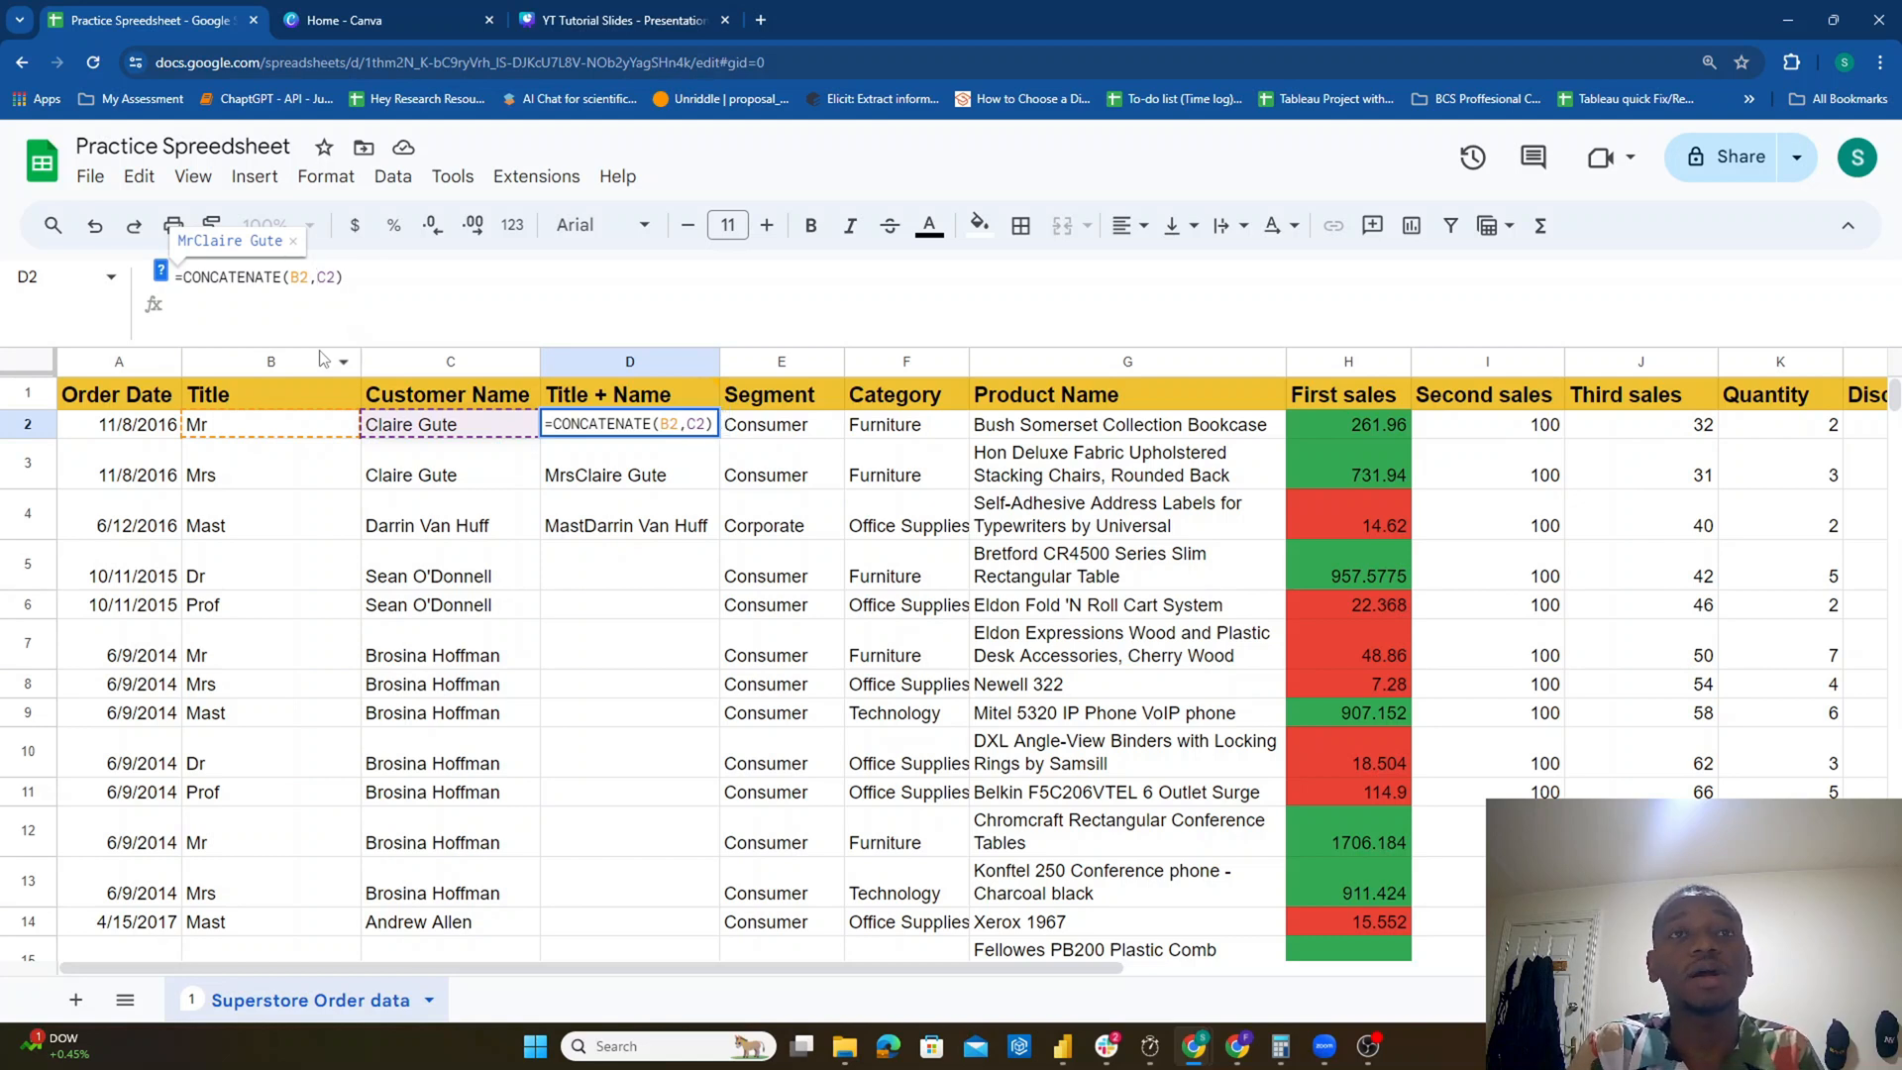
type(",")
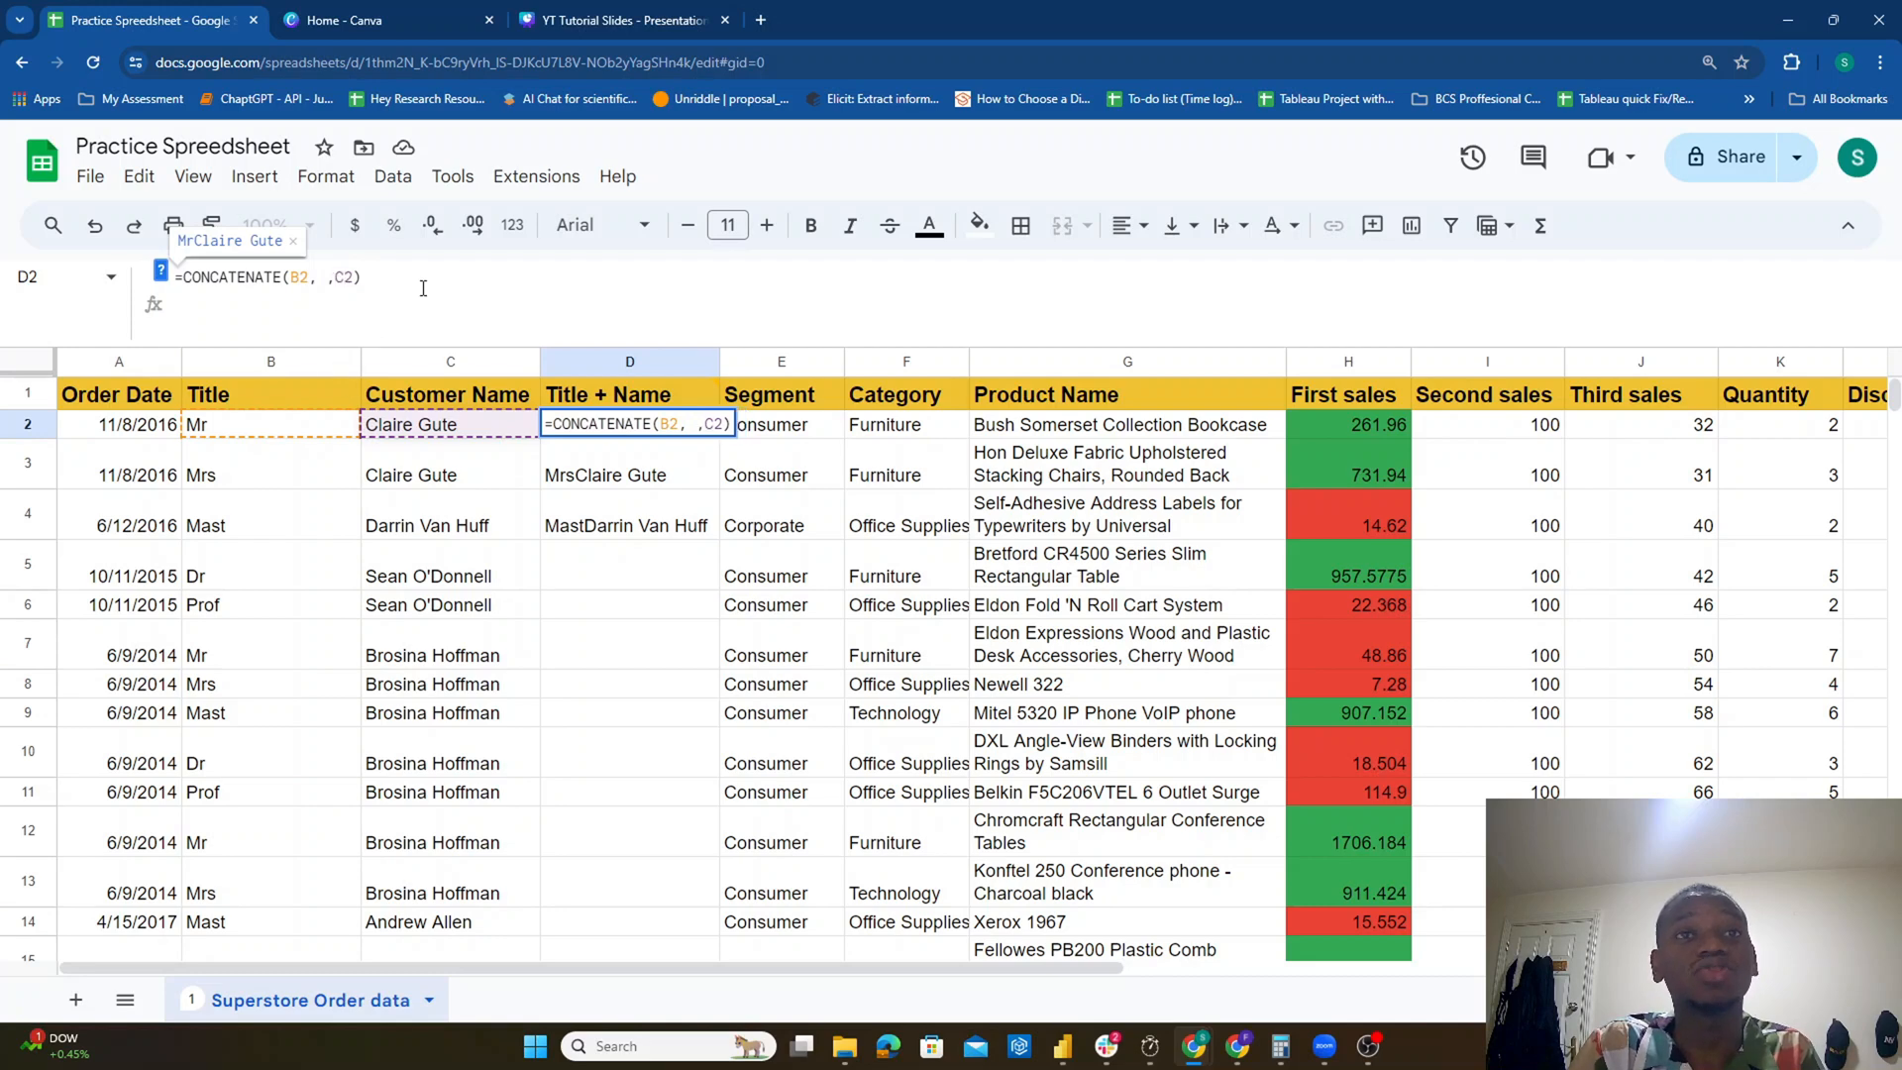
key("Return")
key("Up")
Step: Try re-entering the blank argument in D2 with extra spacing, as =CONCATENATE(B2, , C2)
left_click(327, 281)
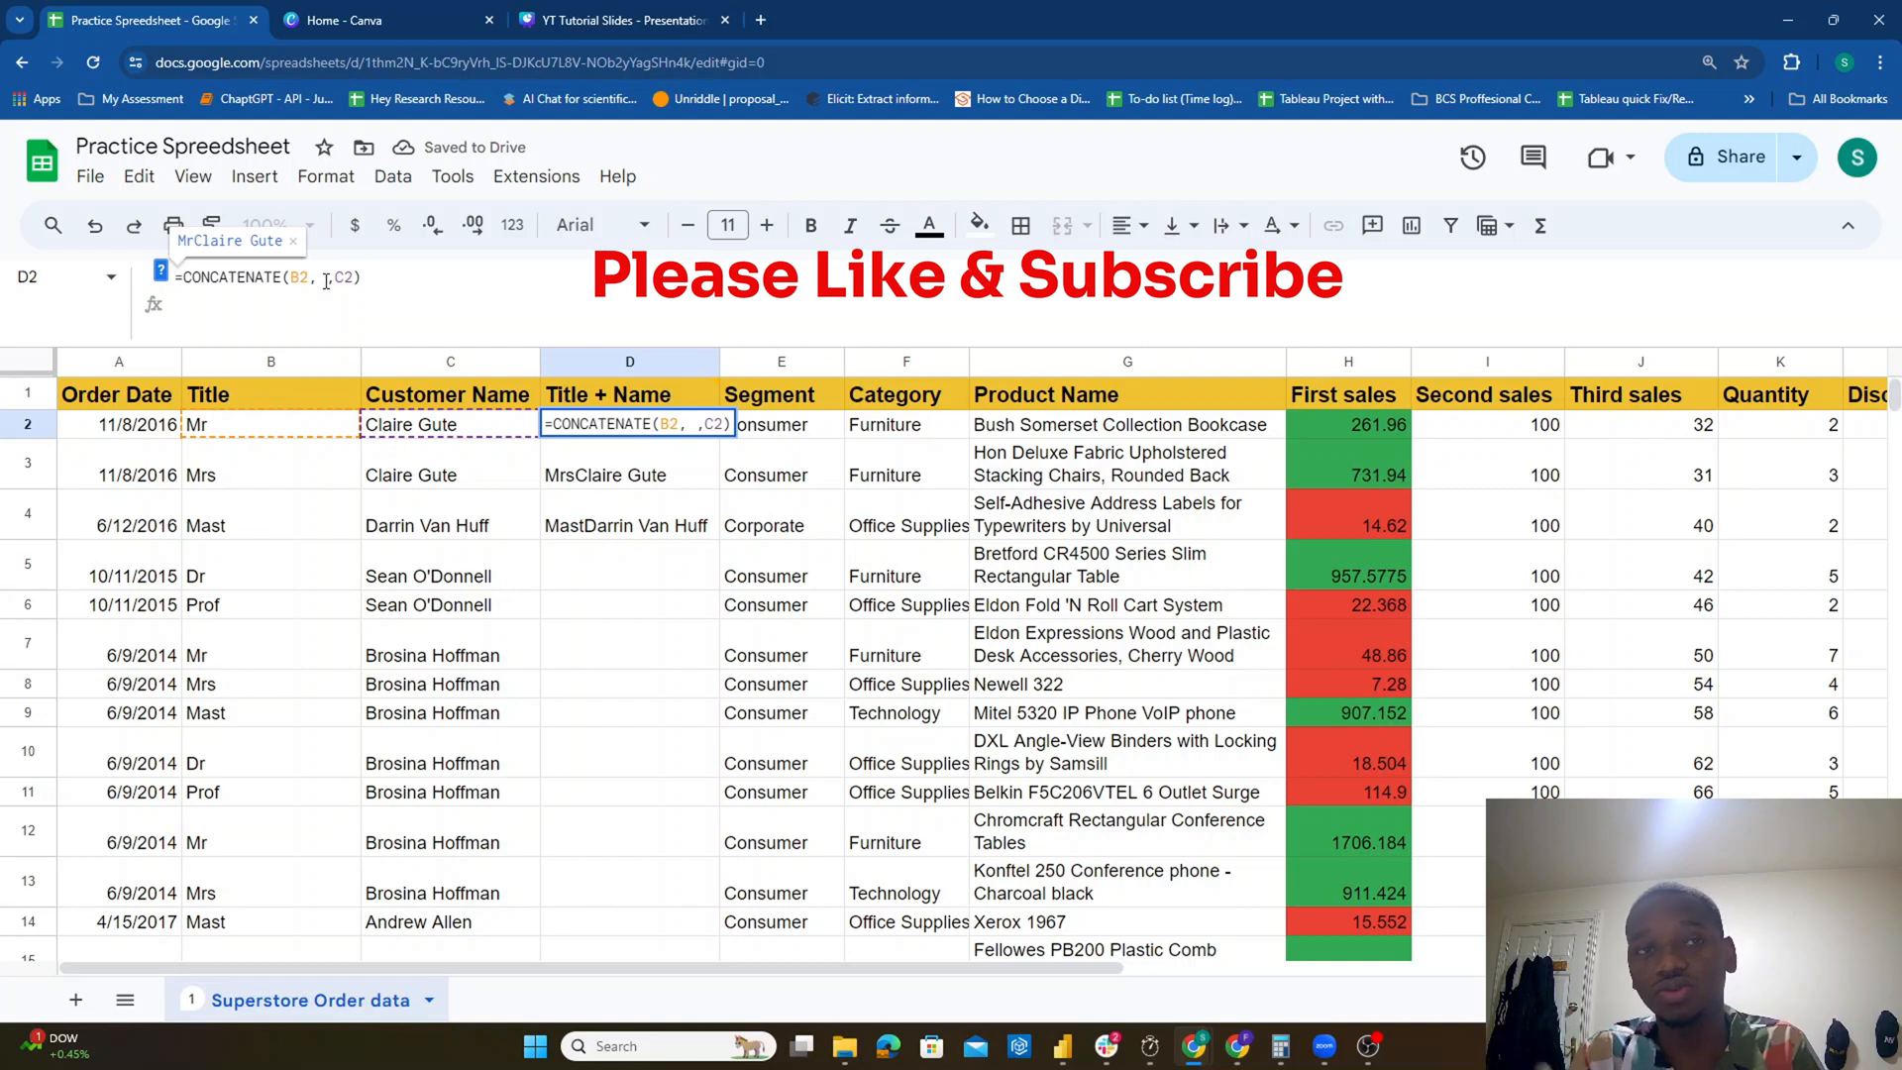
key("BackSpace")
key("BackSpace")
key("BackSpace")
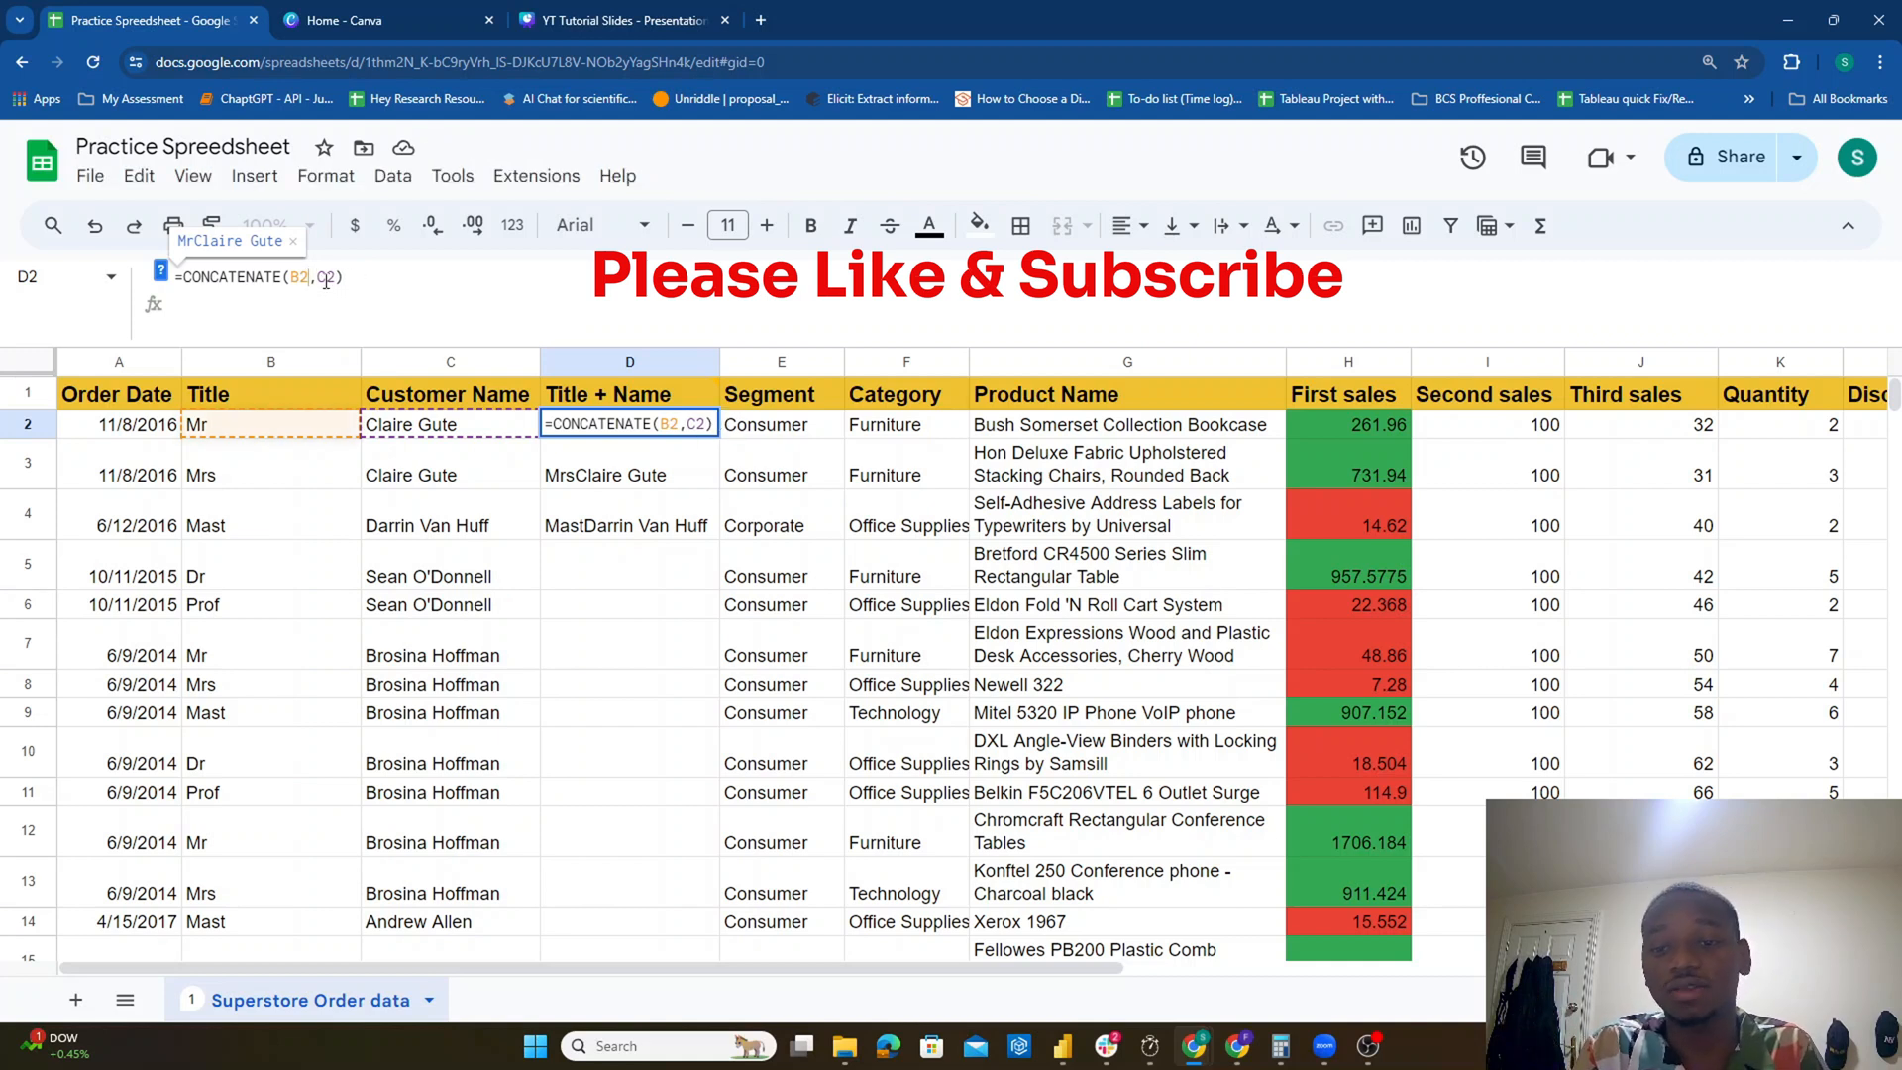
type(",")
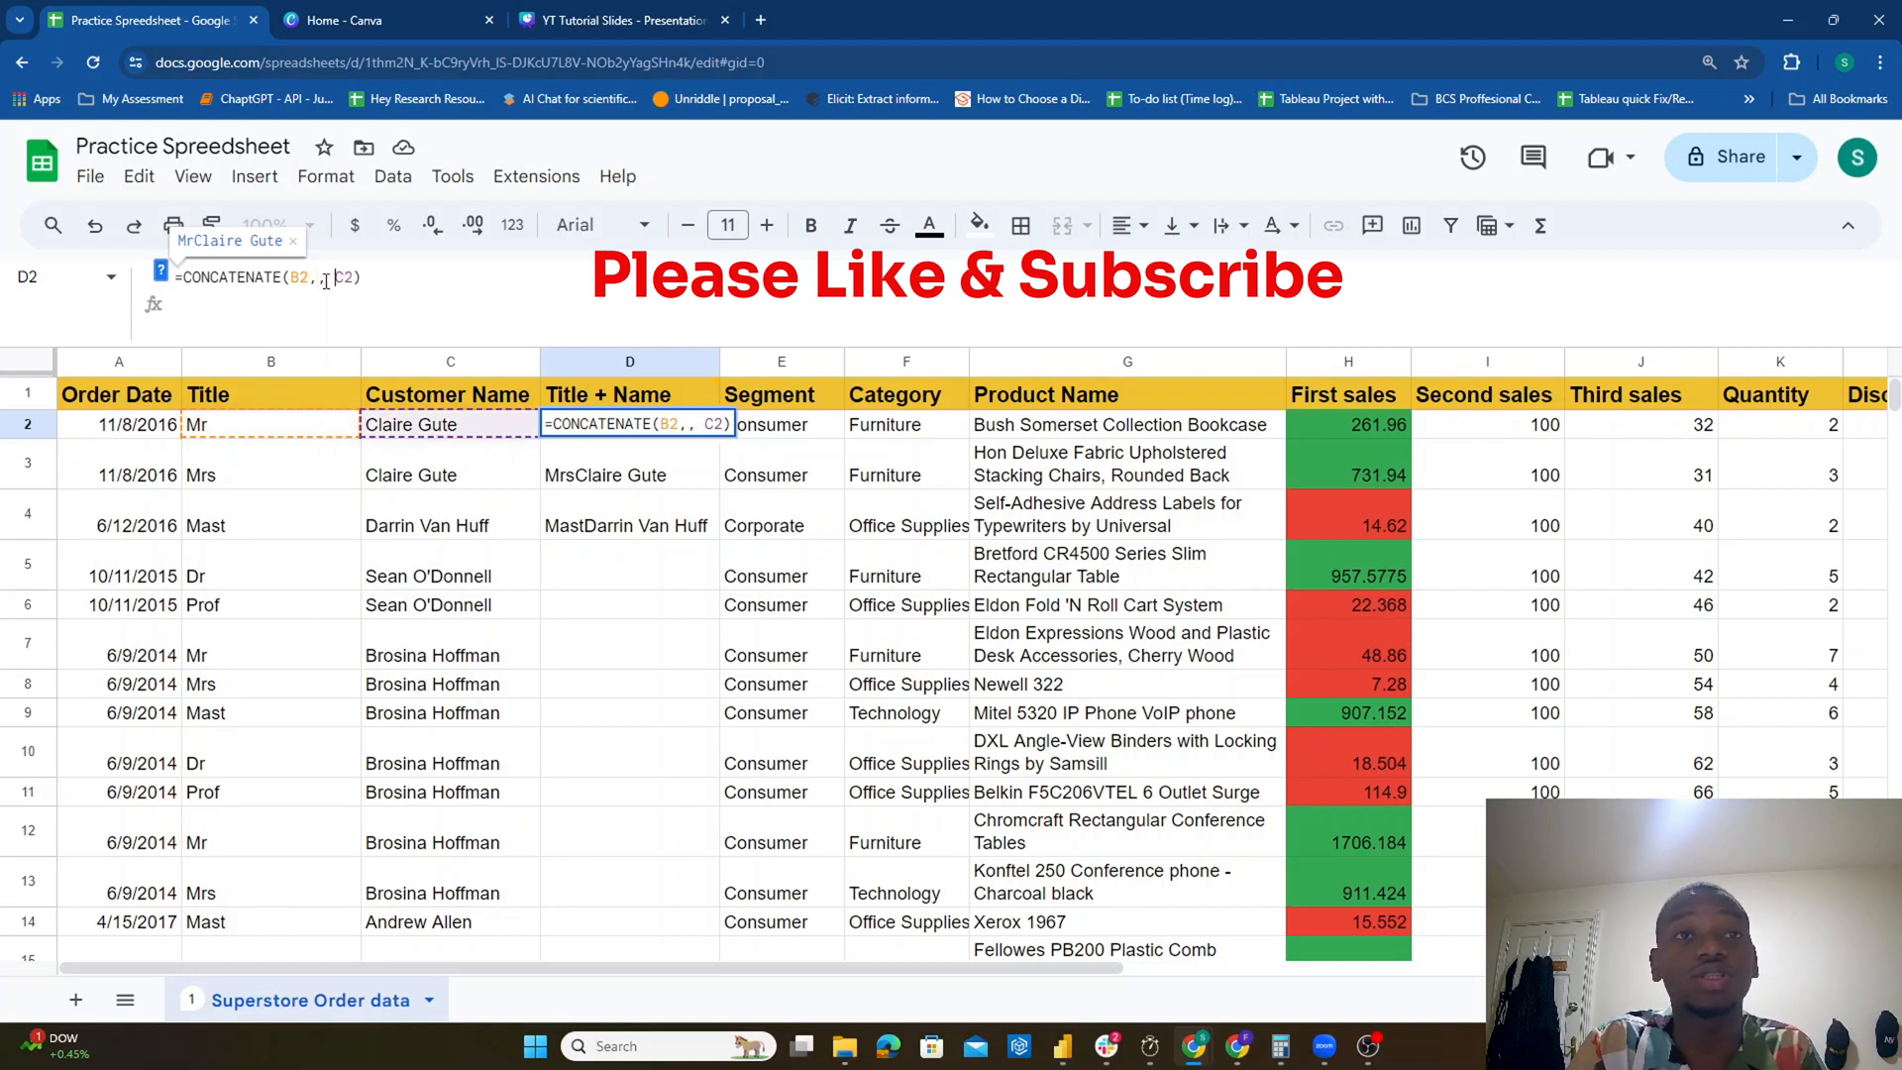
key("Left")
key("Left")
key("Left")
key("Left")
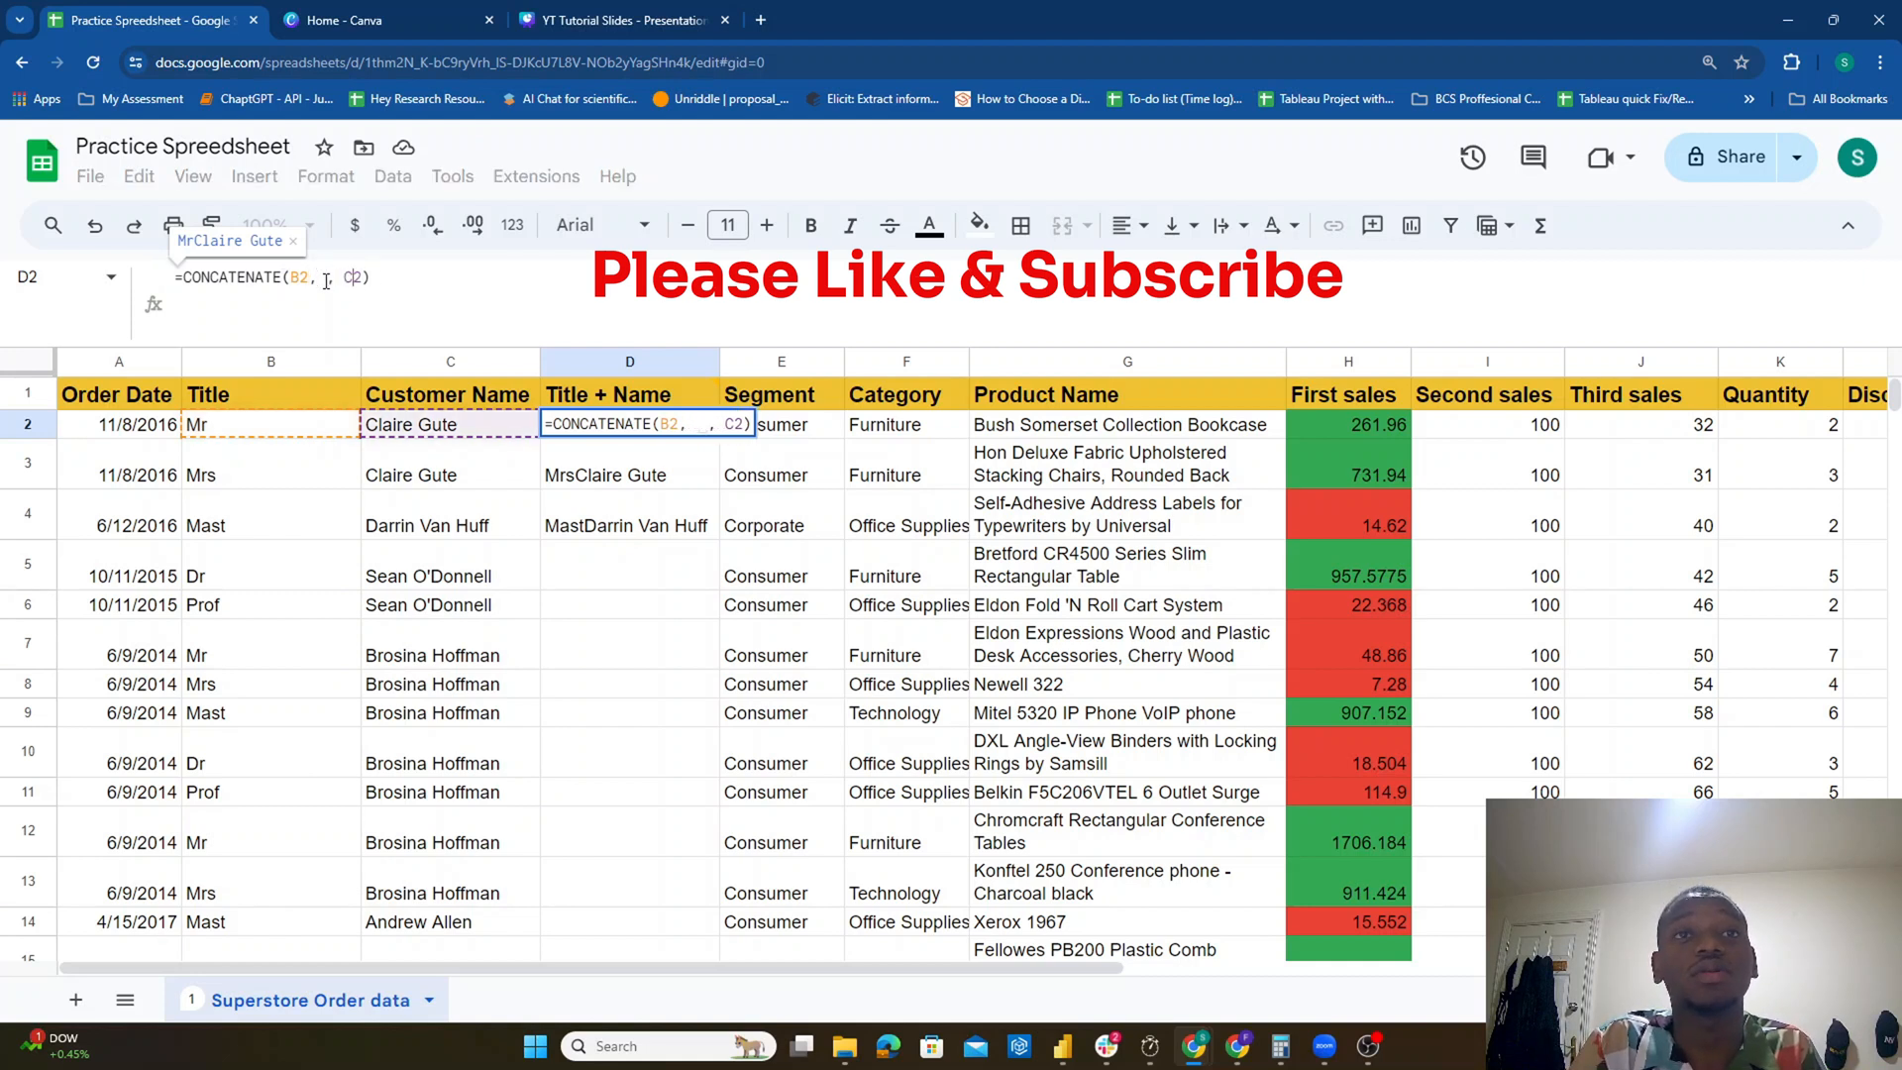
key("Return")
key("Up")
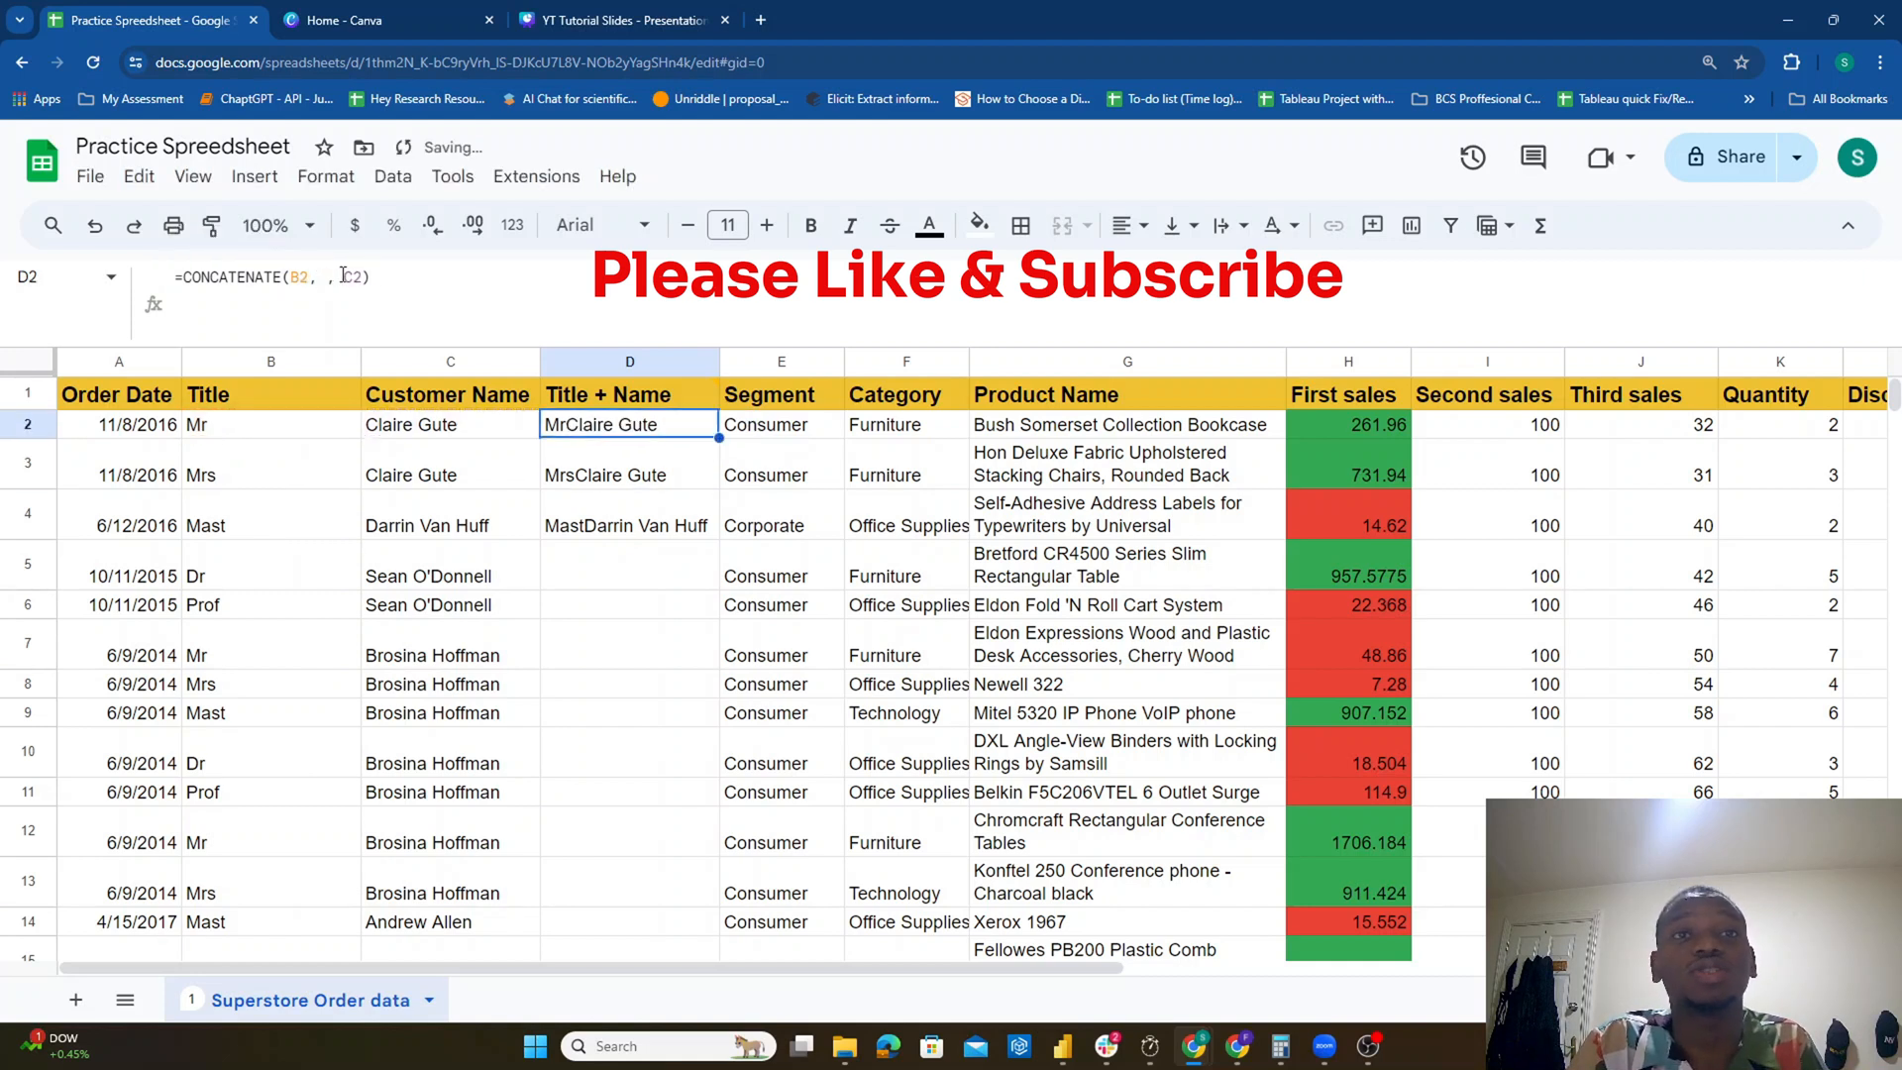
Step: Put a quoted space between the title and name references in D2, making the formula =CONCATENATE(B2," ",C2)
left_click(344, 276)
key("BackSpace")
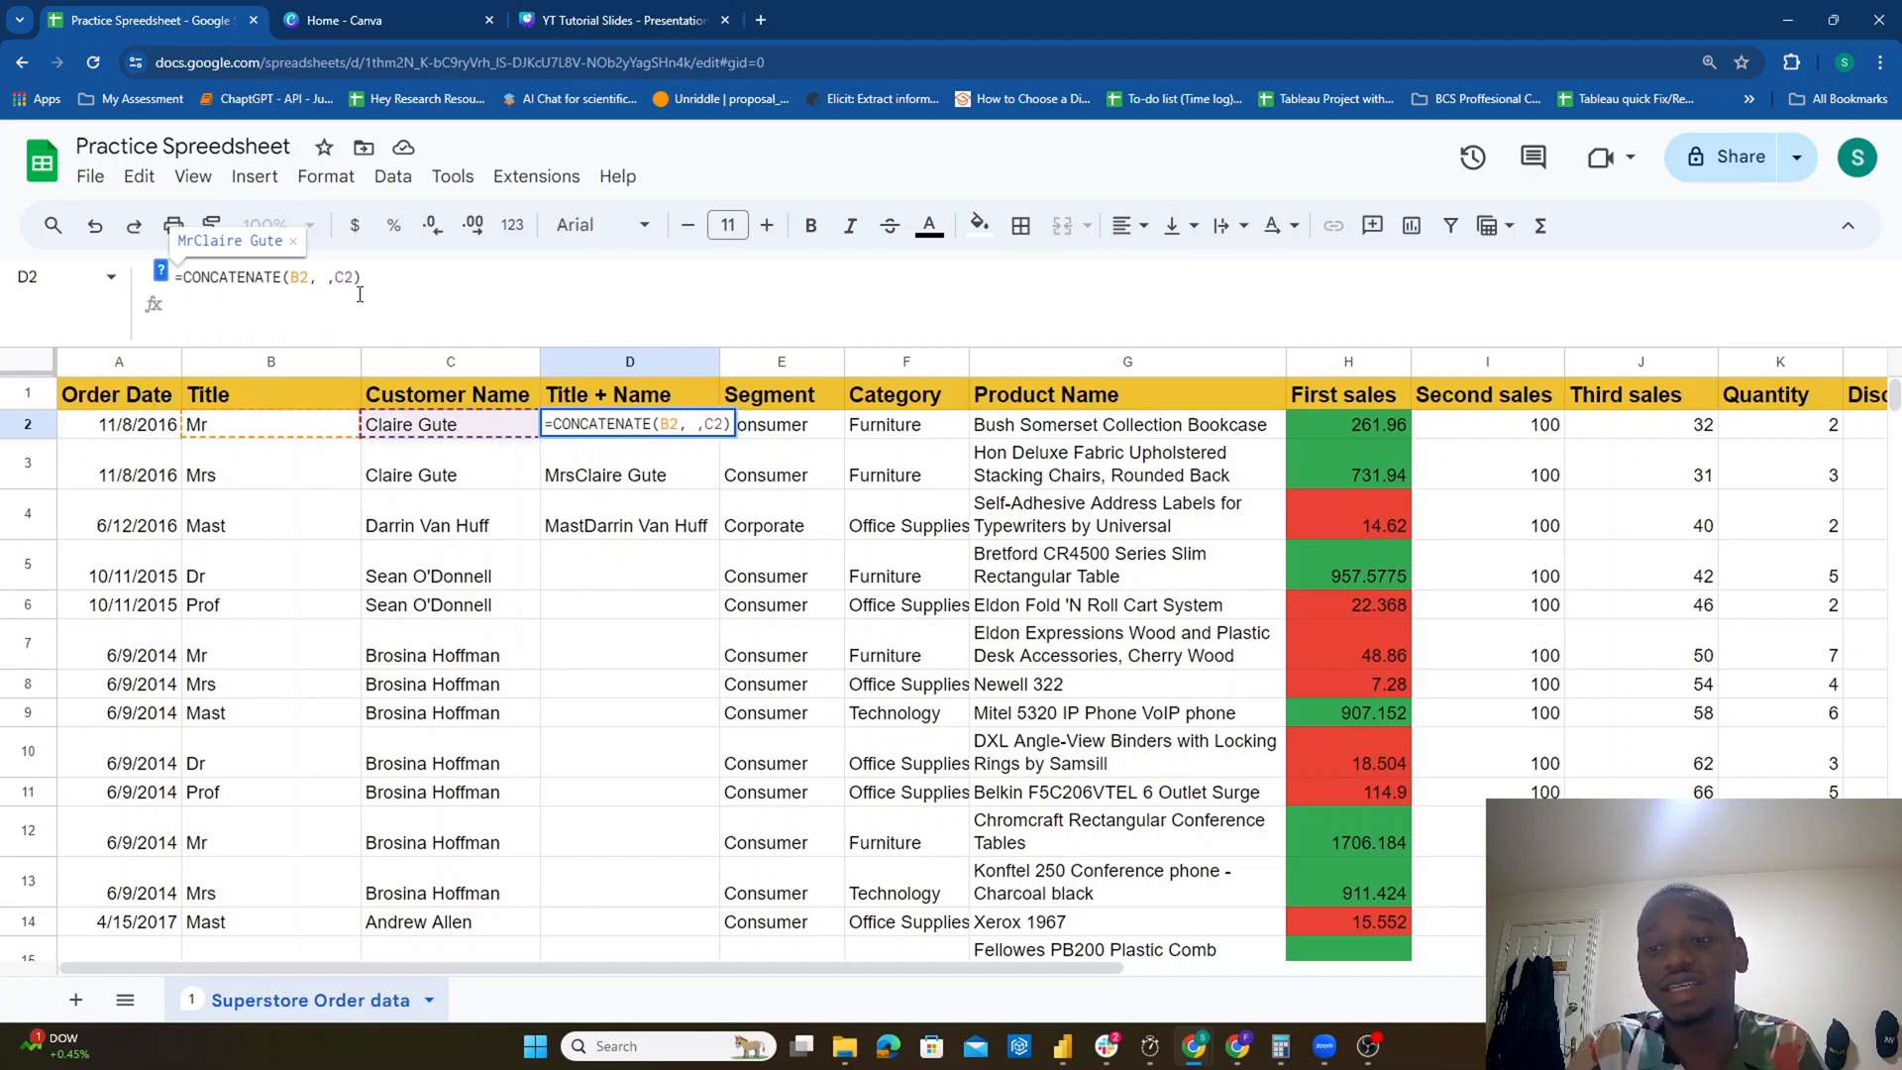
key("Left")
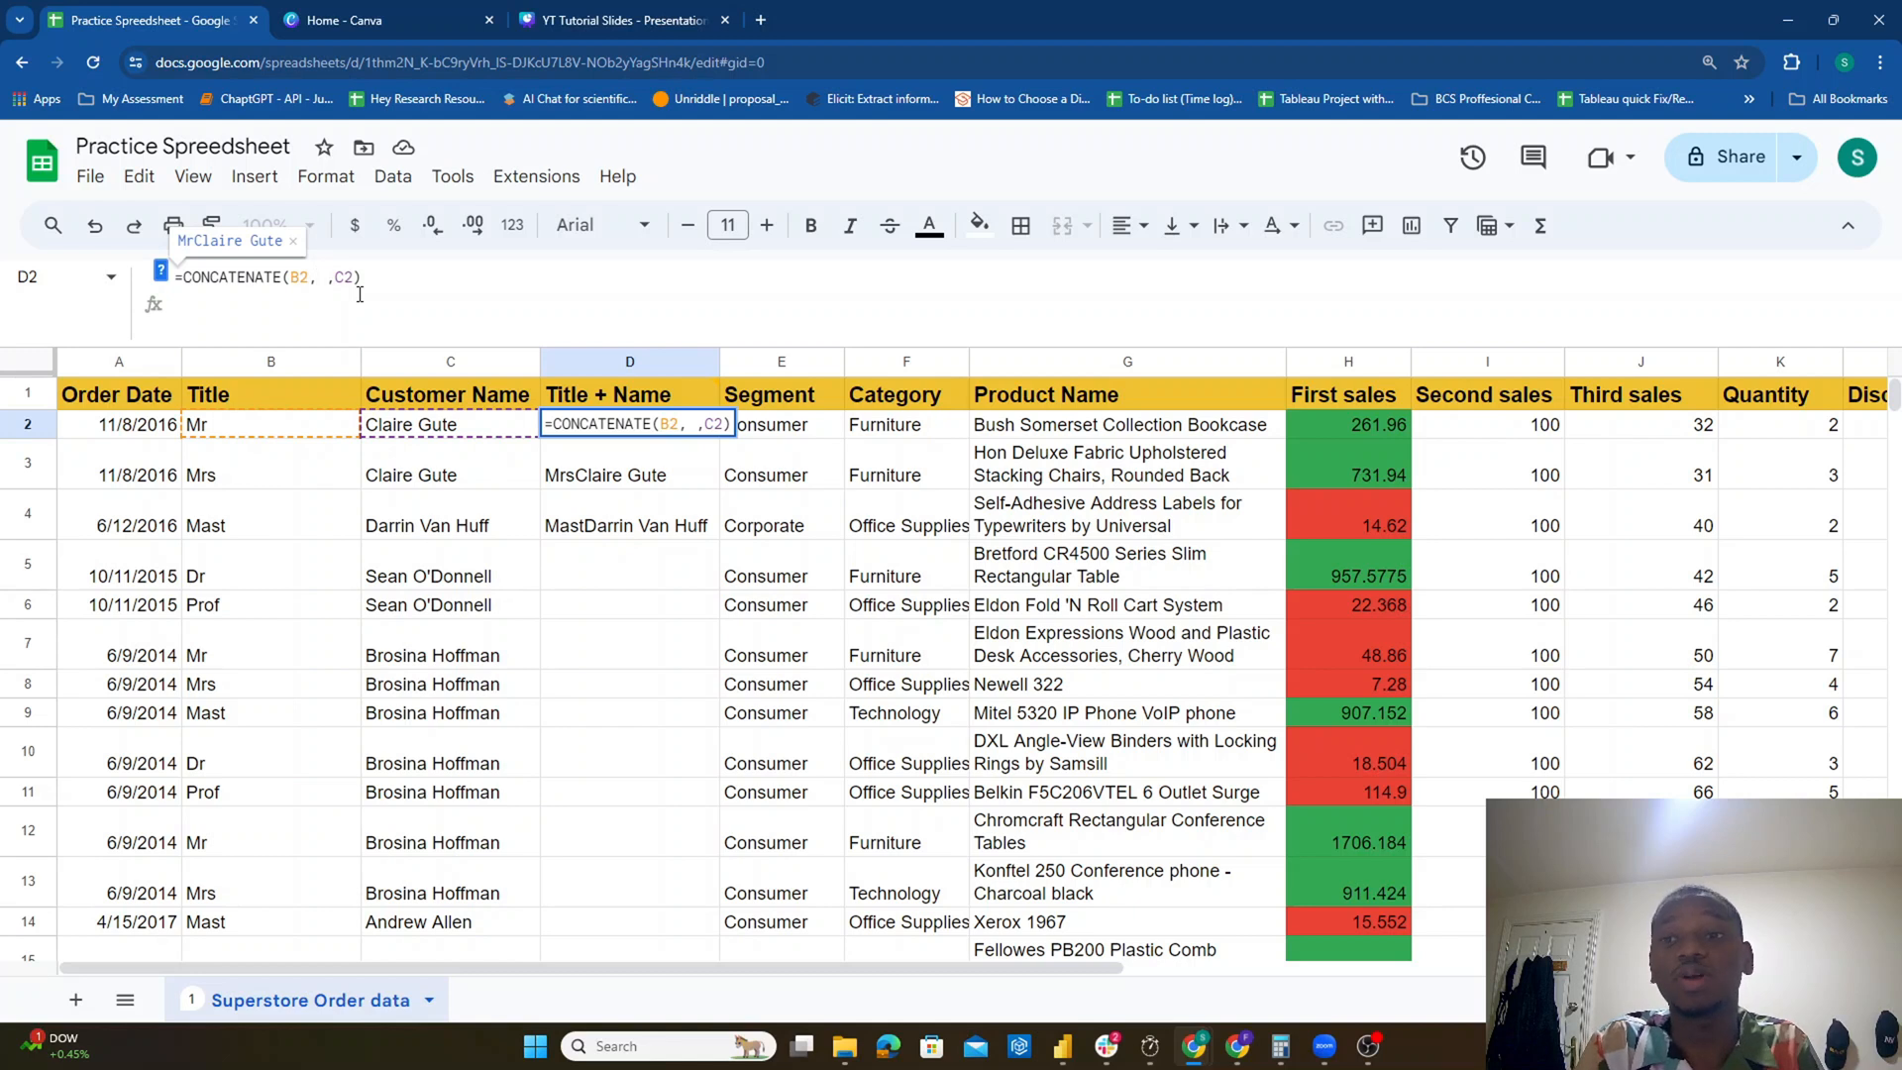
type("\" \"")
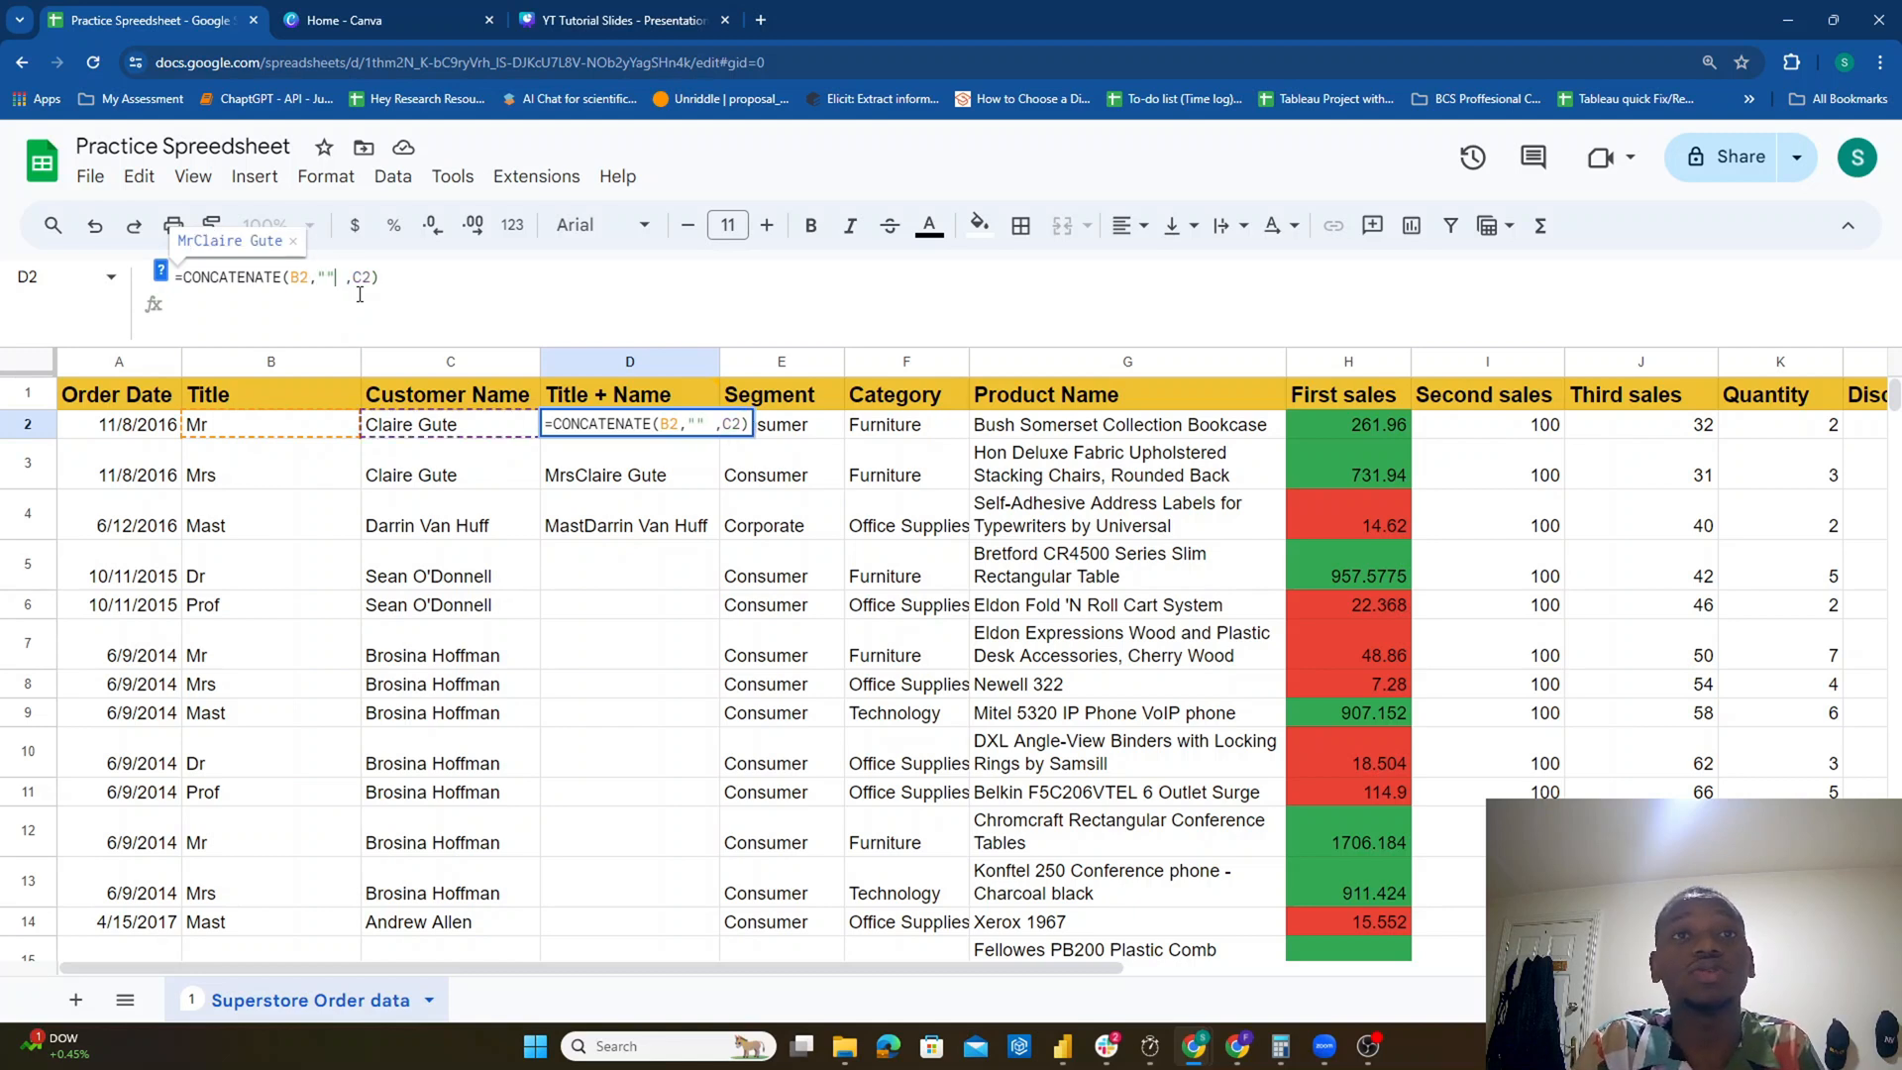
key("BackSpace")
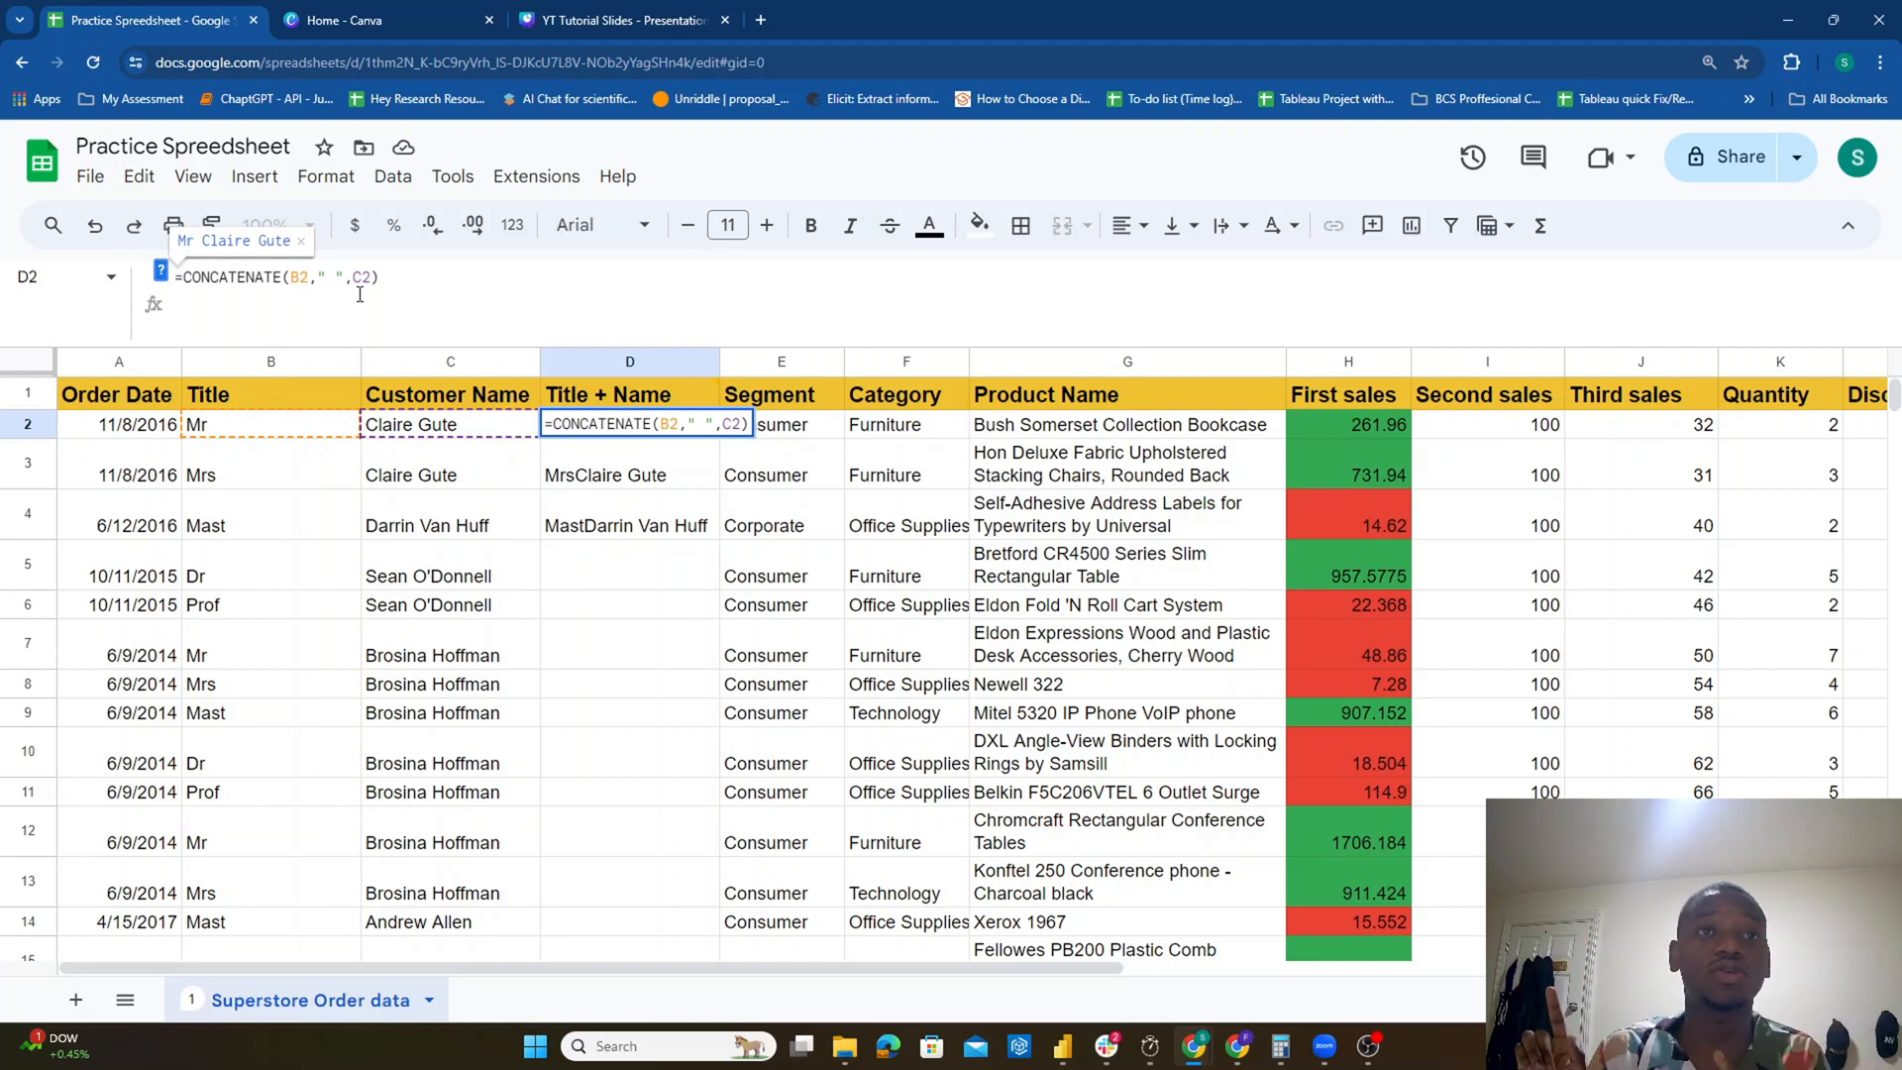
left_click(1879, 61)
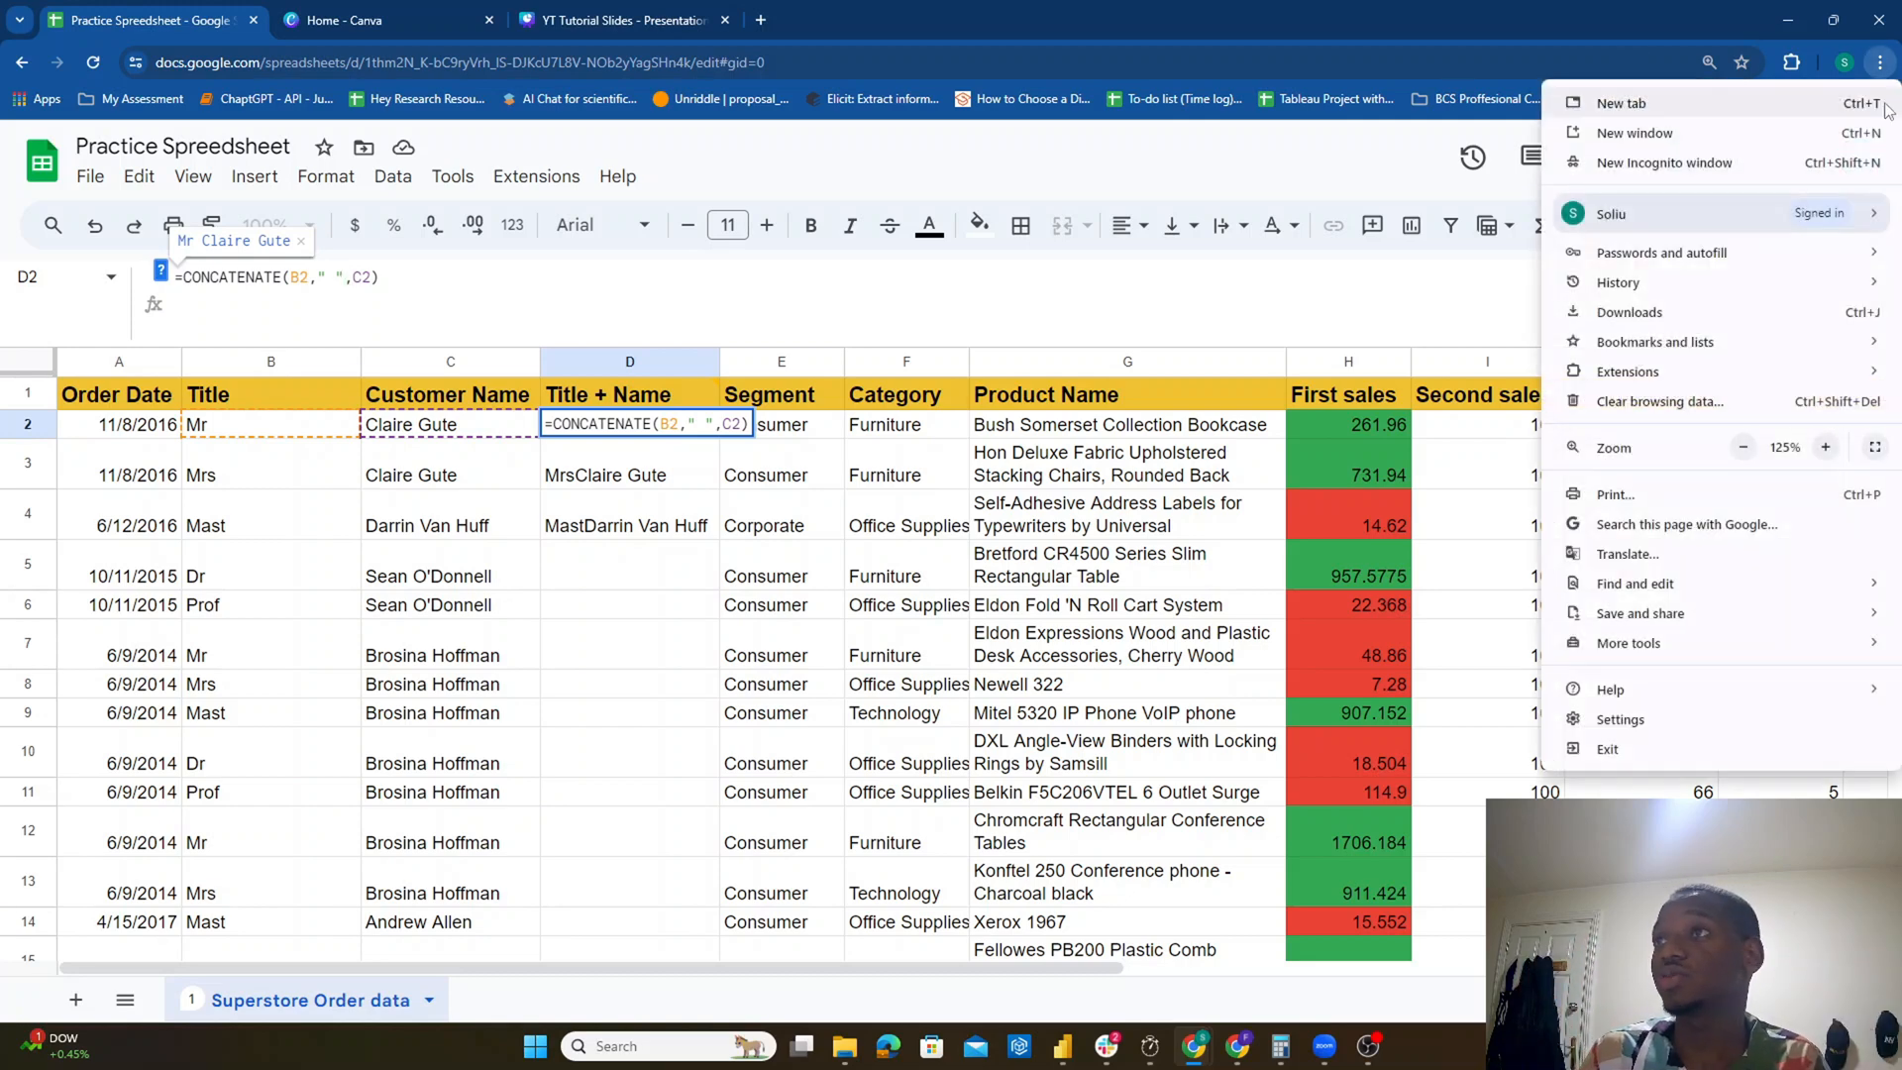
left_click(1827, 451)
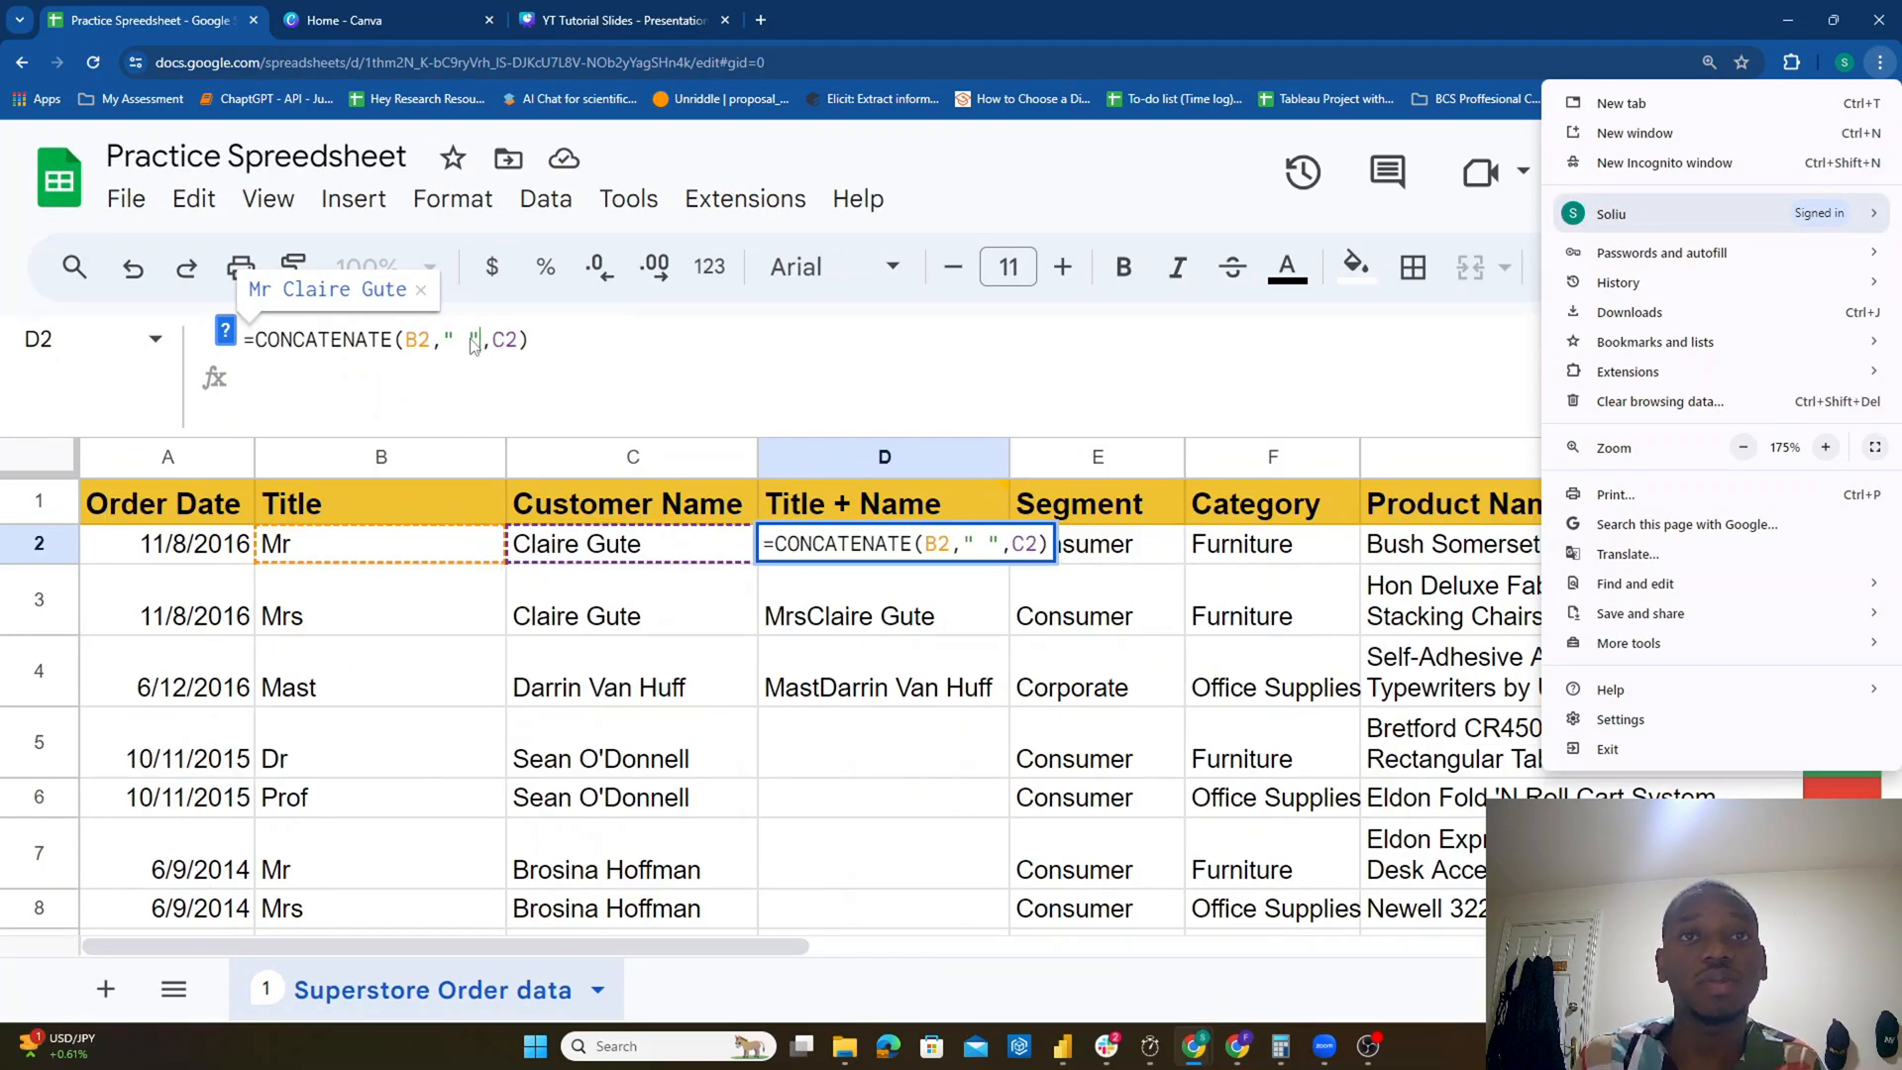
left_click(1883, 69)
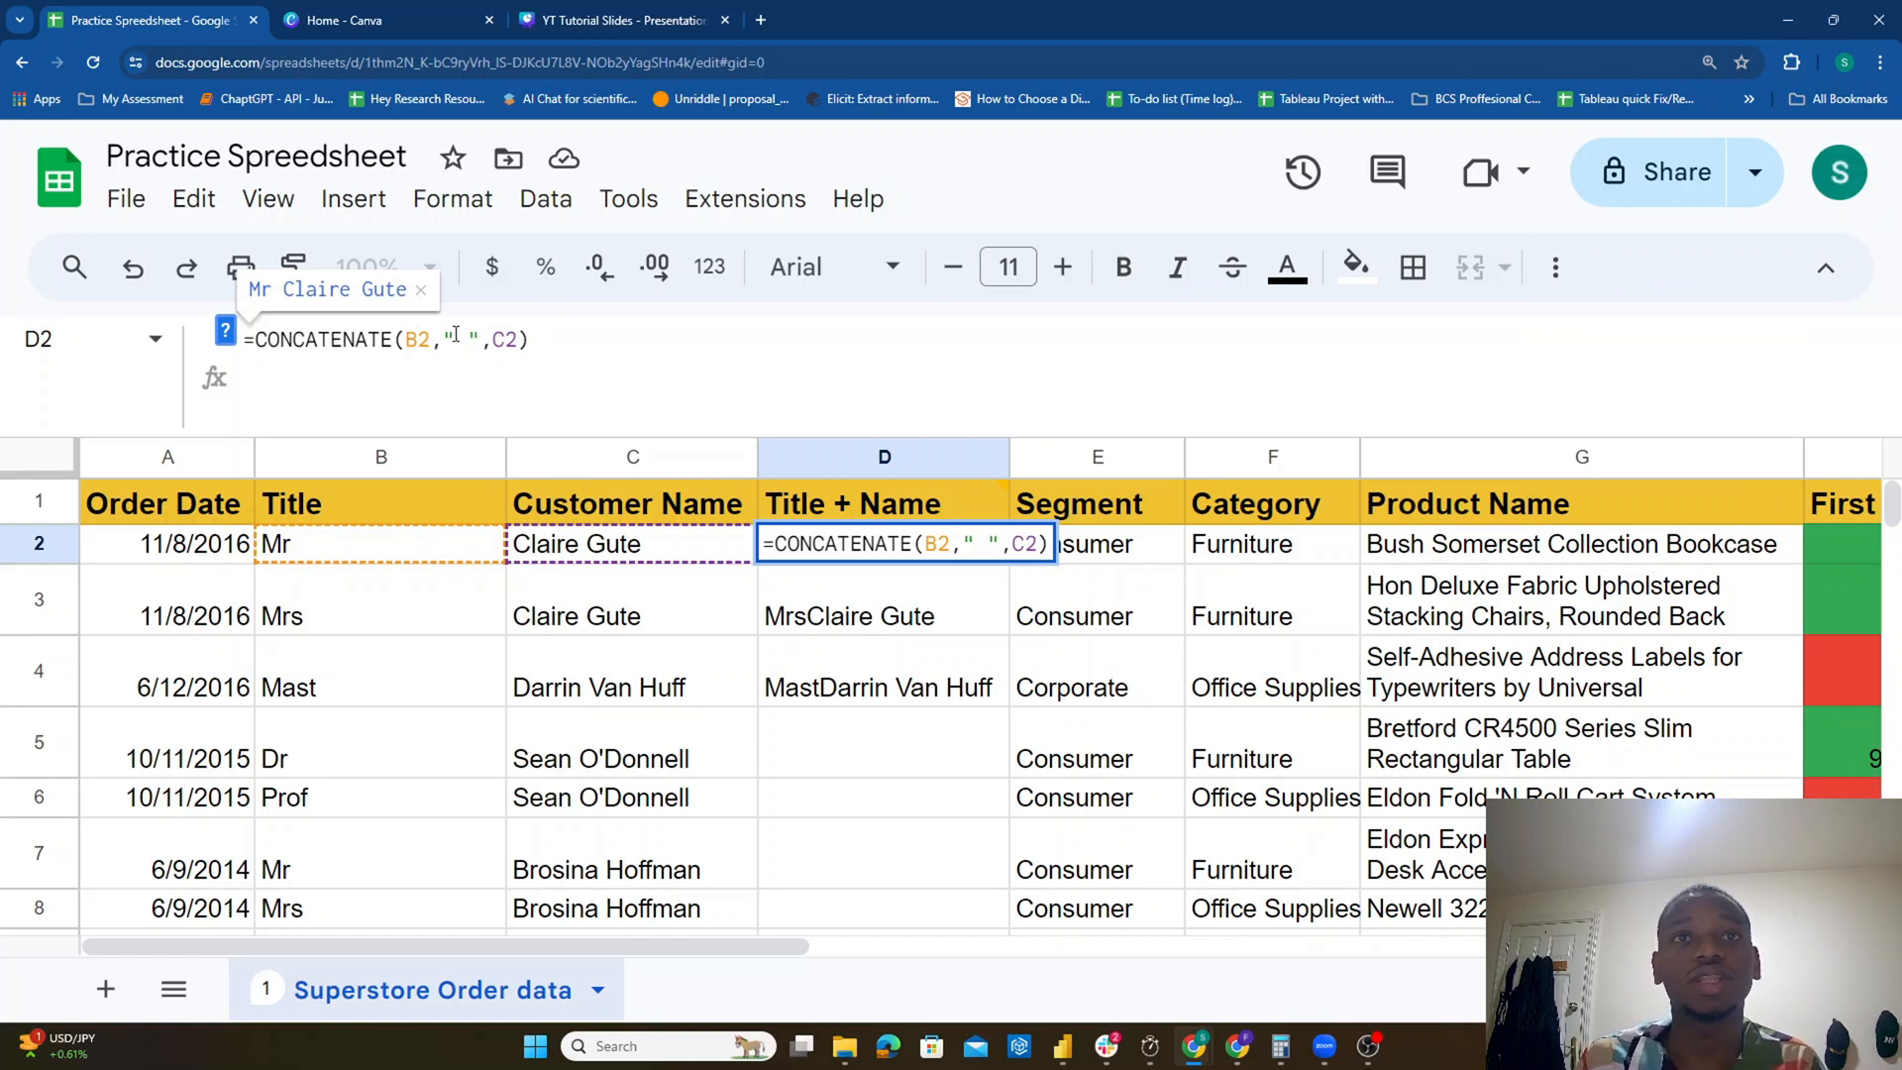
key("Return")
key("Up")
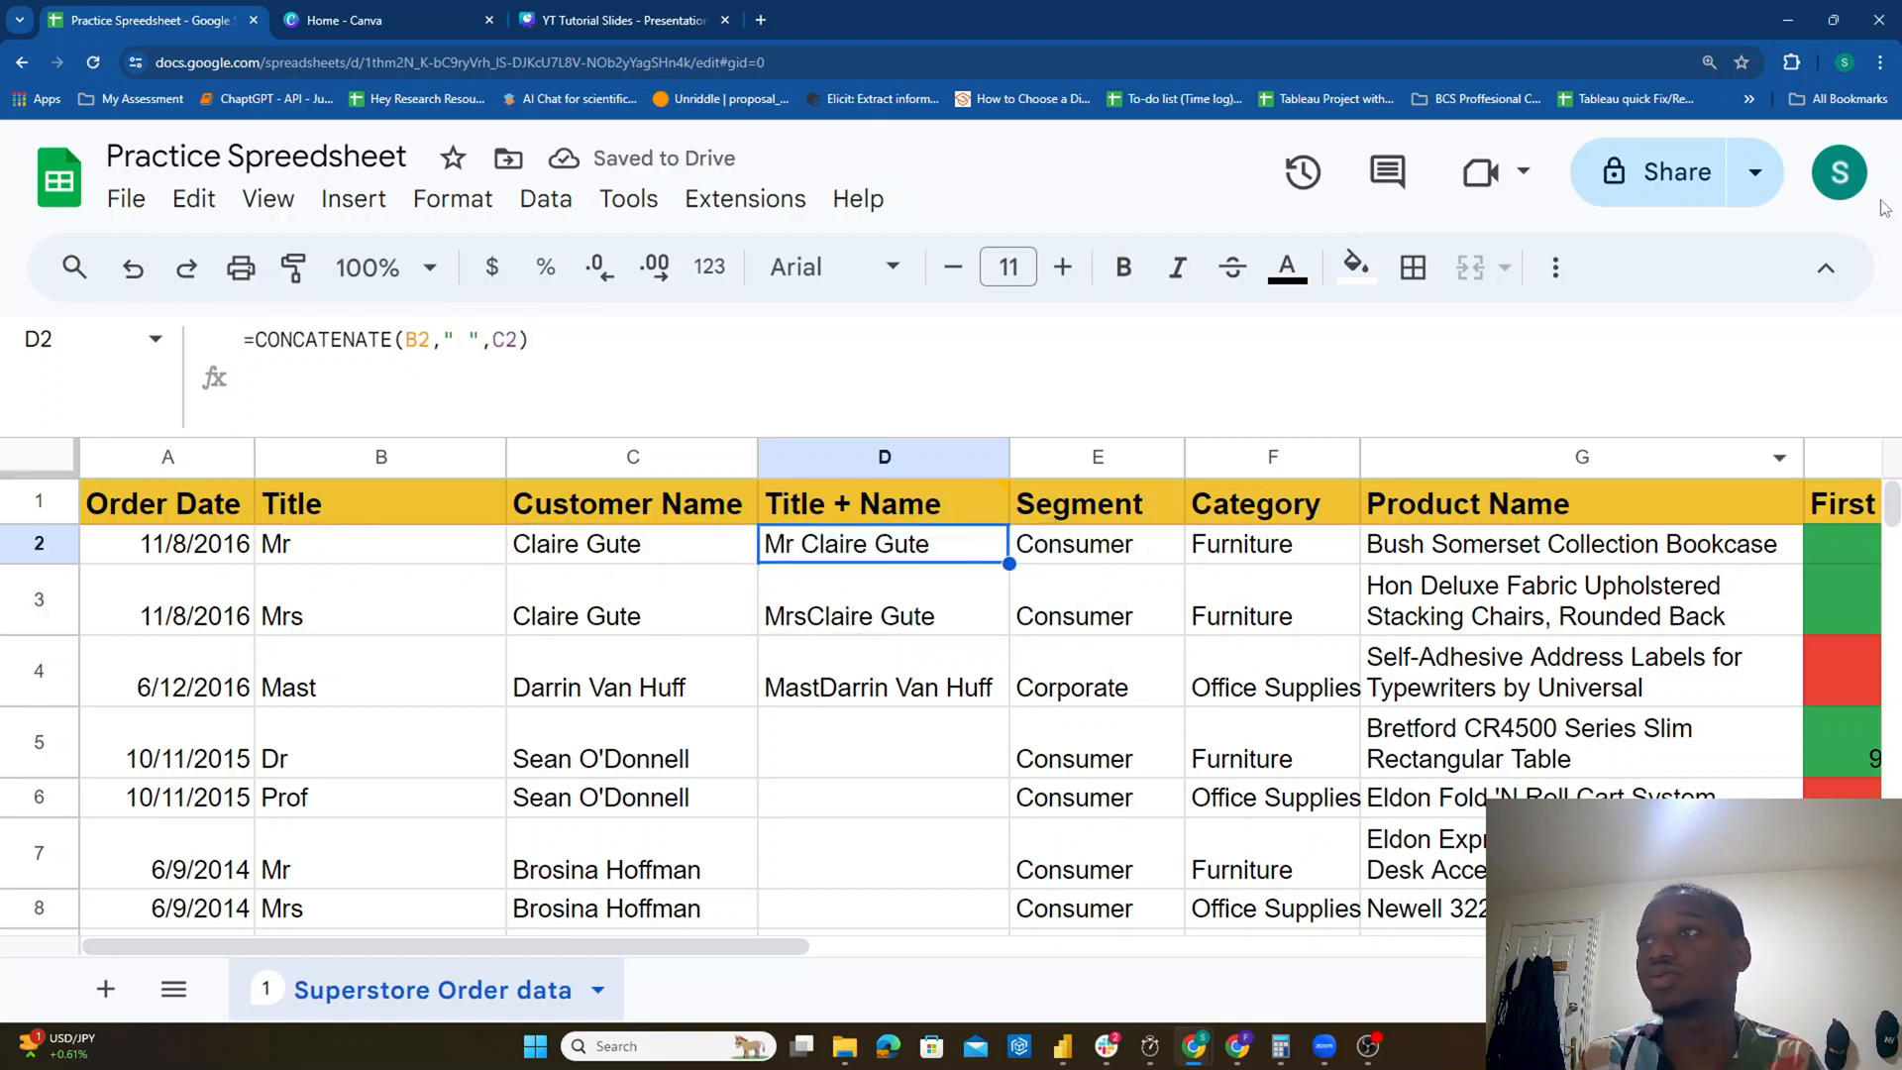
Step: Reduce the browser page zoom to 110%
left_click(1879, 62)
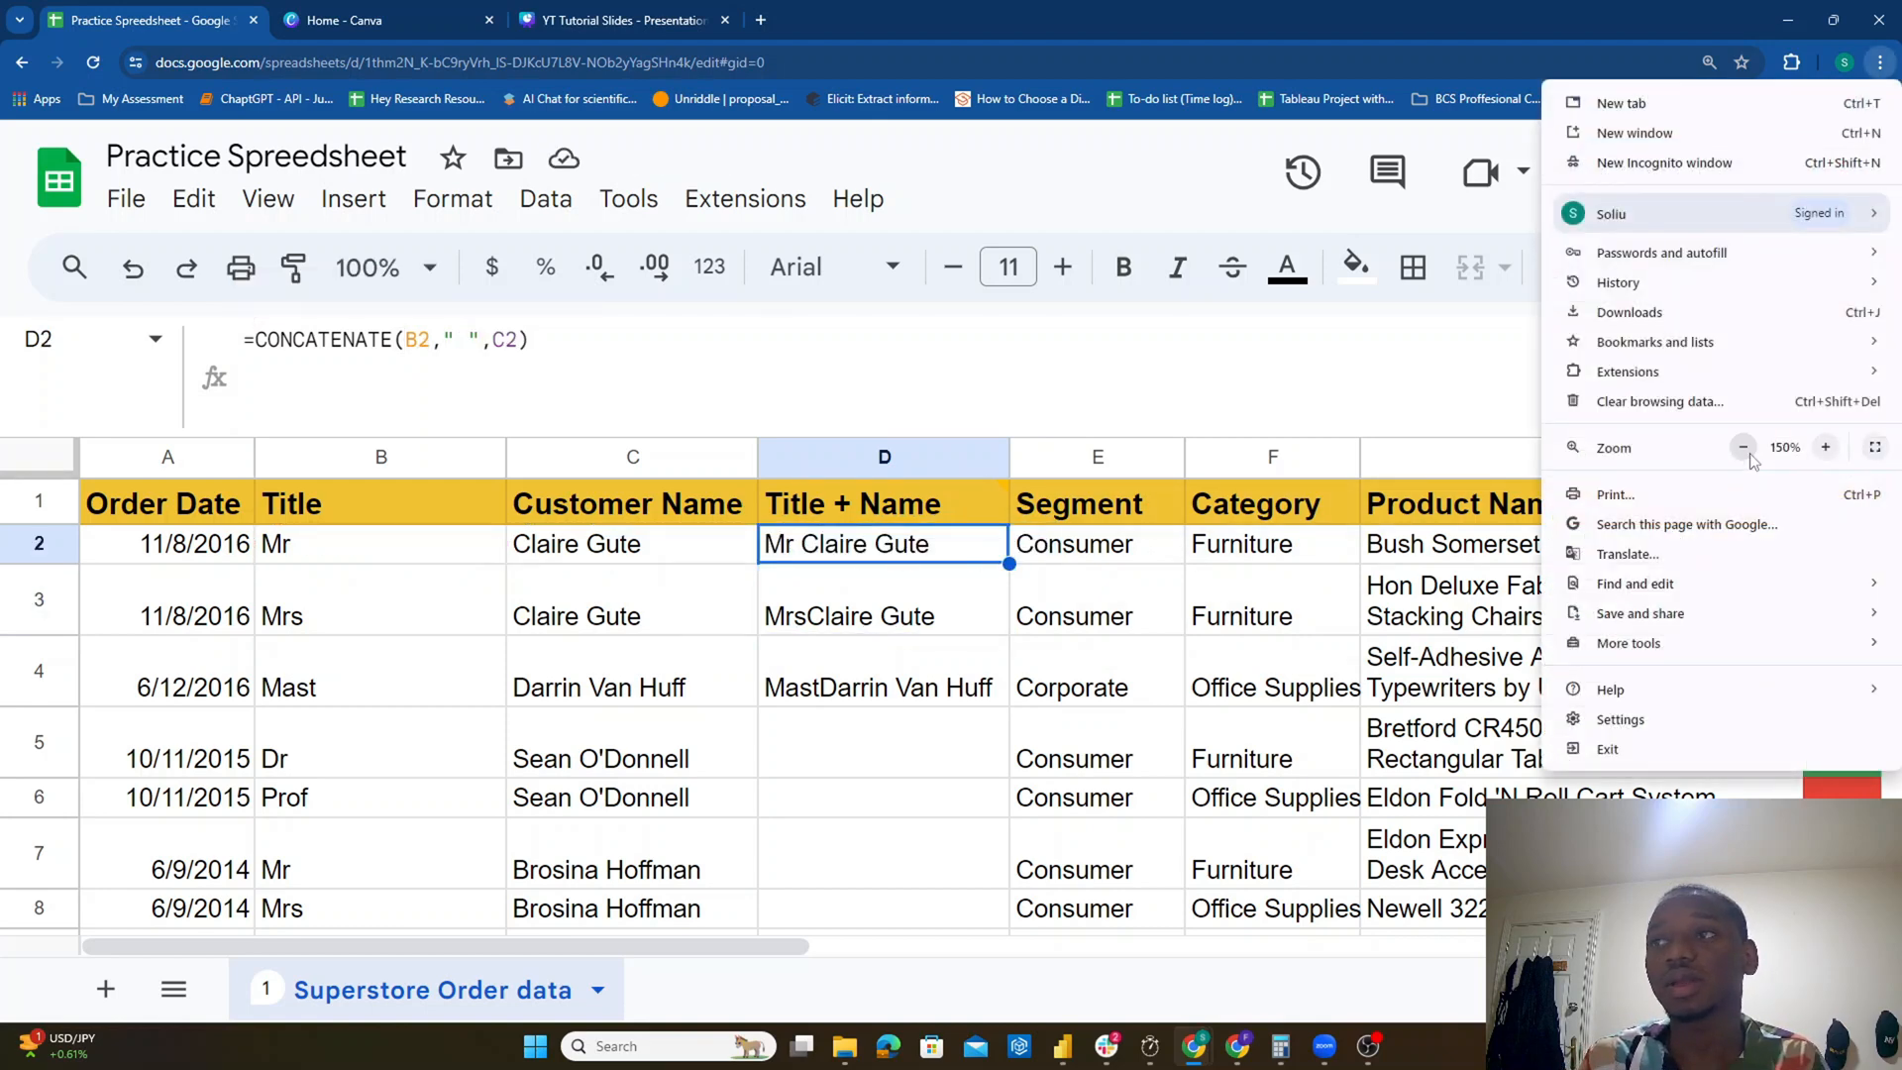
left_click(1743, 447)
left_click(1743, 448)
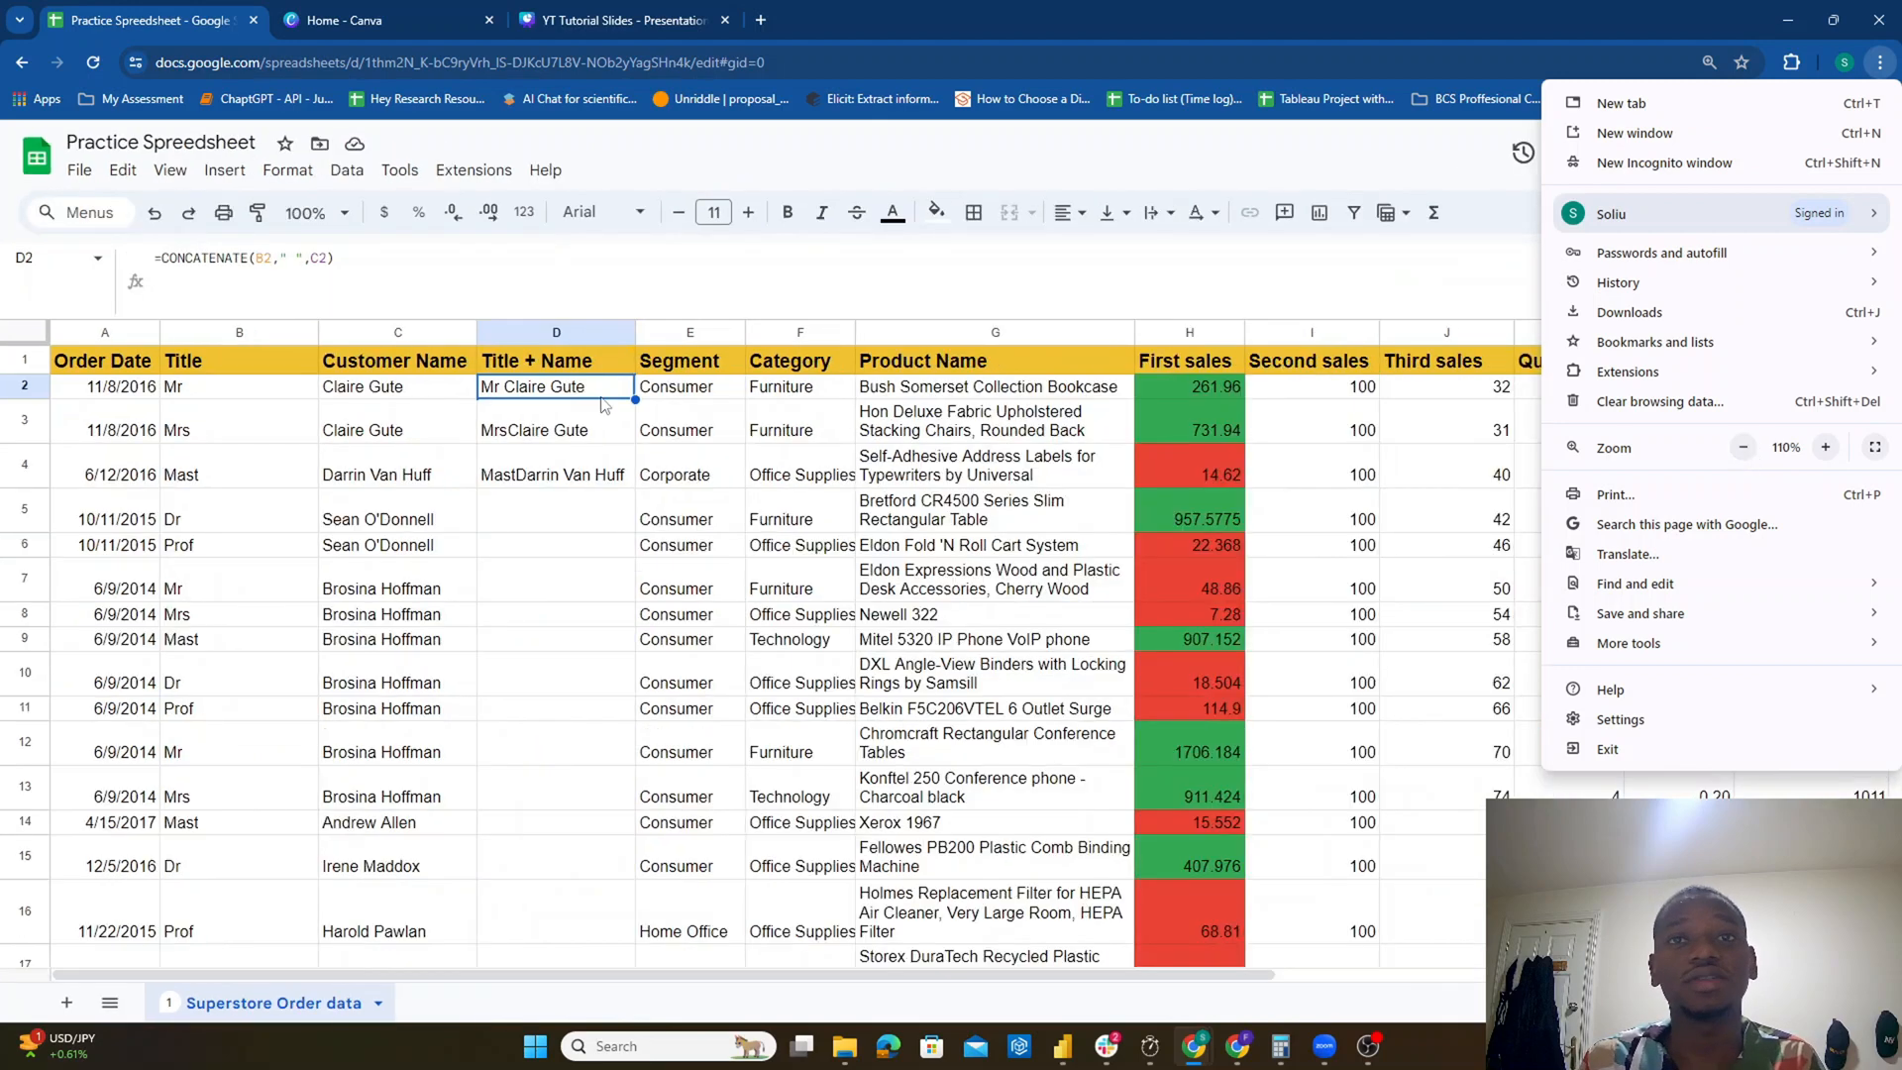
left_click(1879, 62)
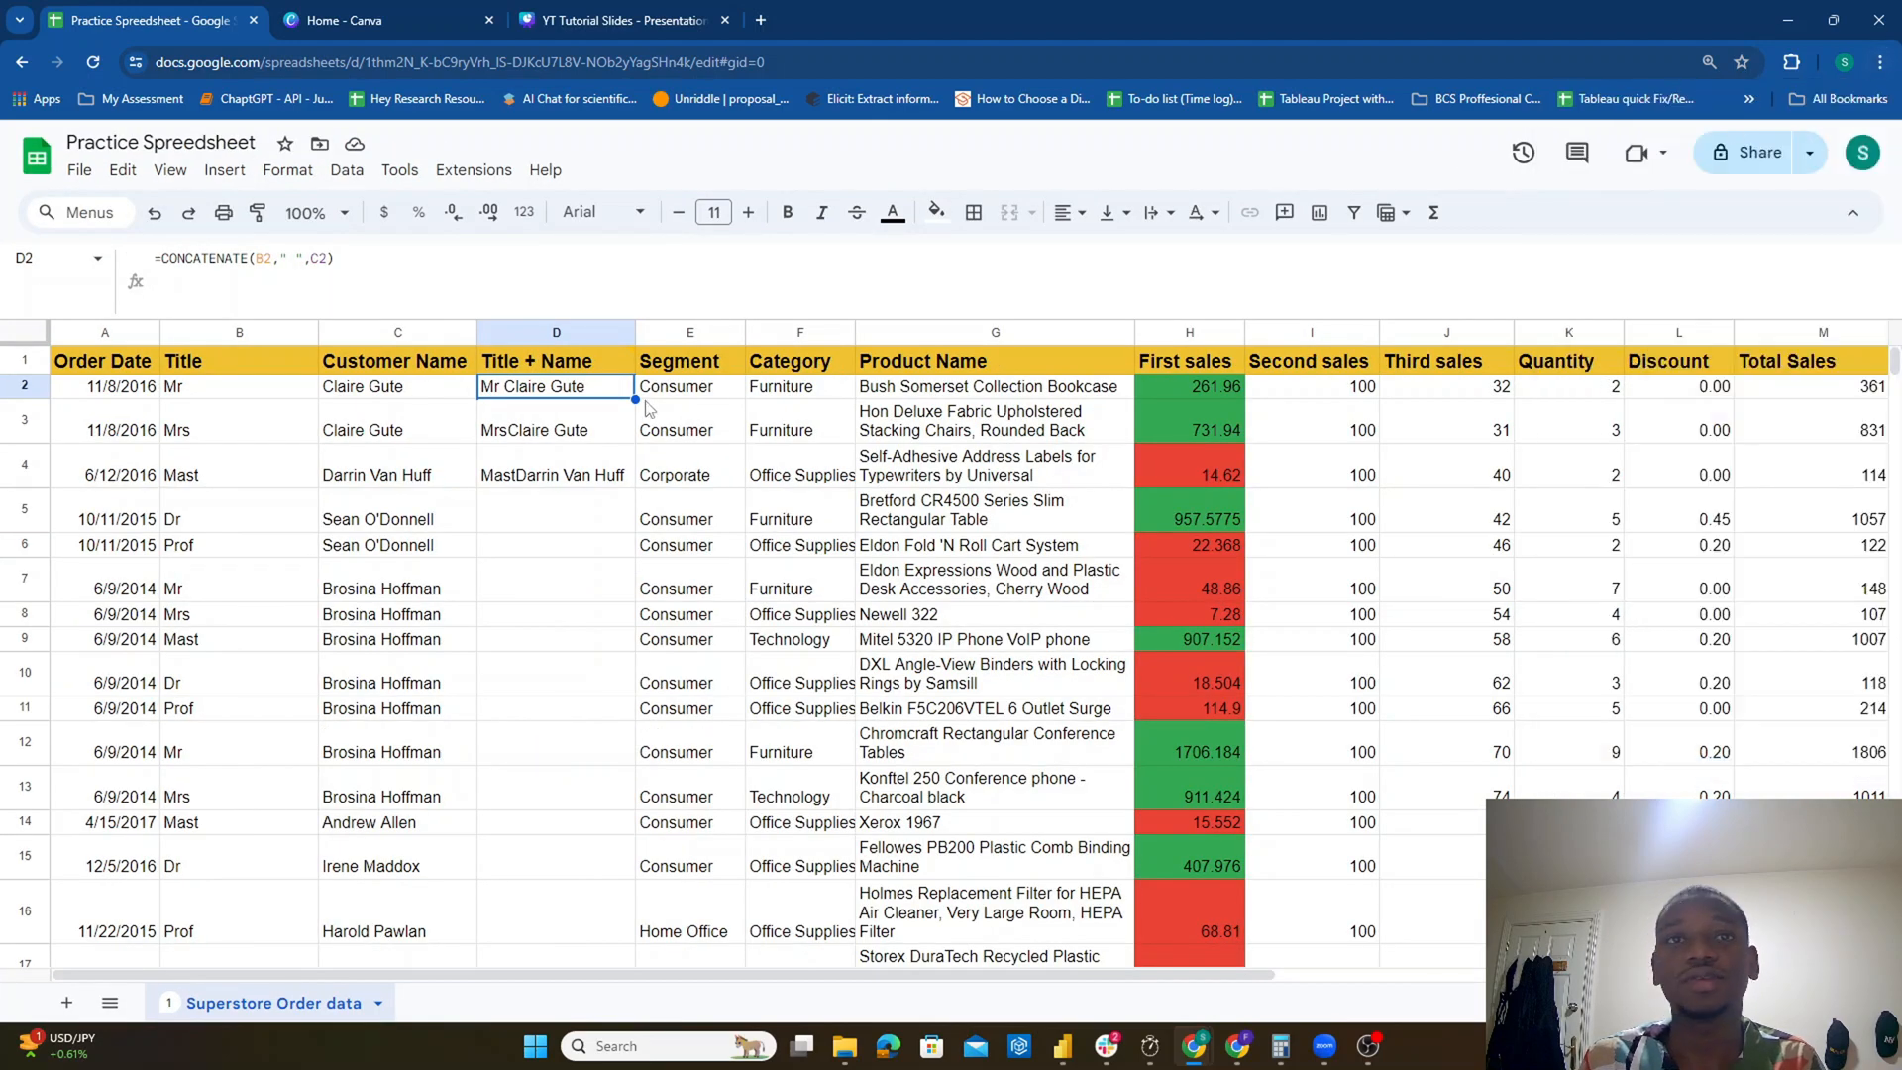
Step: Fill the D2 CONCATENATE formula down the Title + Name column to row 62 and check the joined names against their source cells
left_click_drag(635, 399, 581, 697)
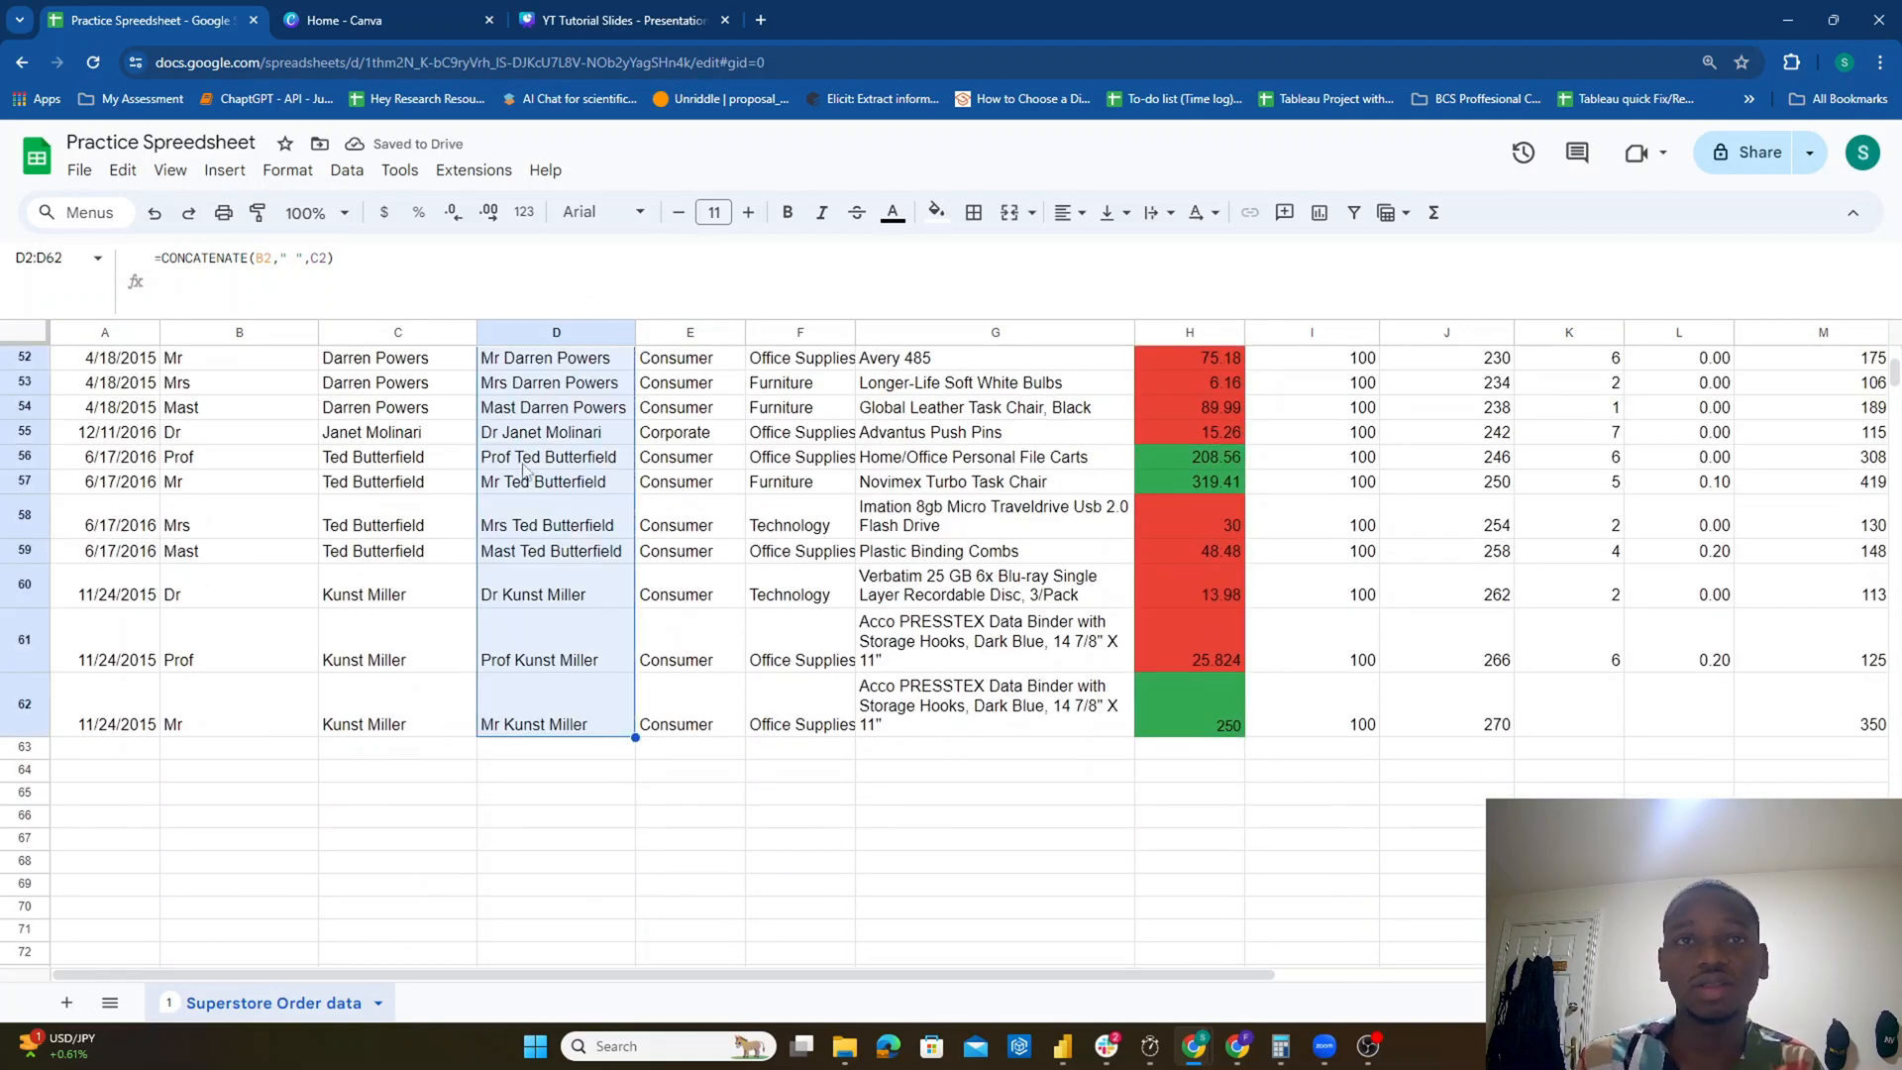
left_click(401, 462)
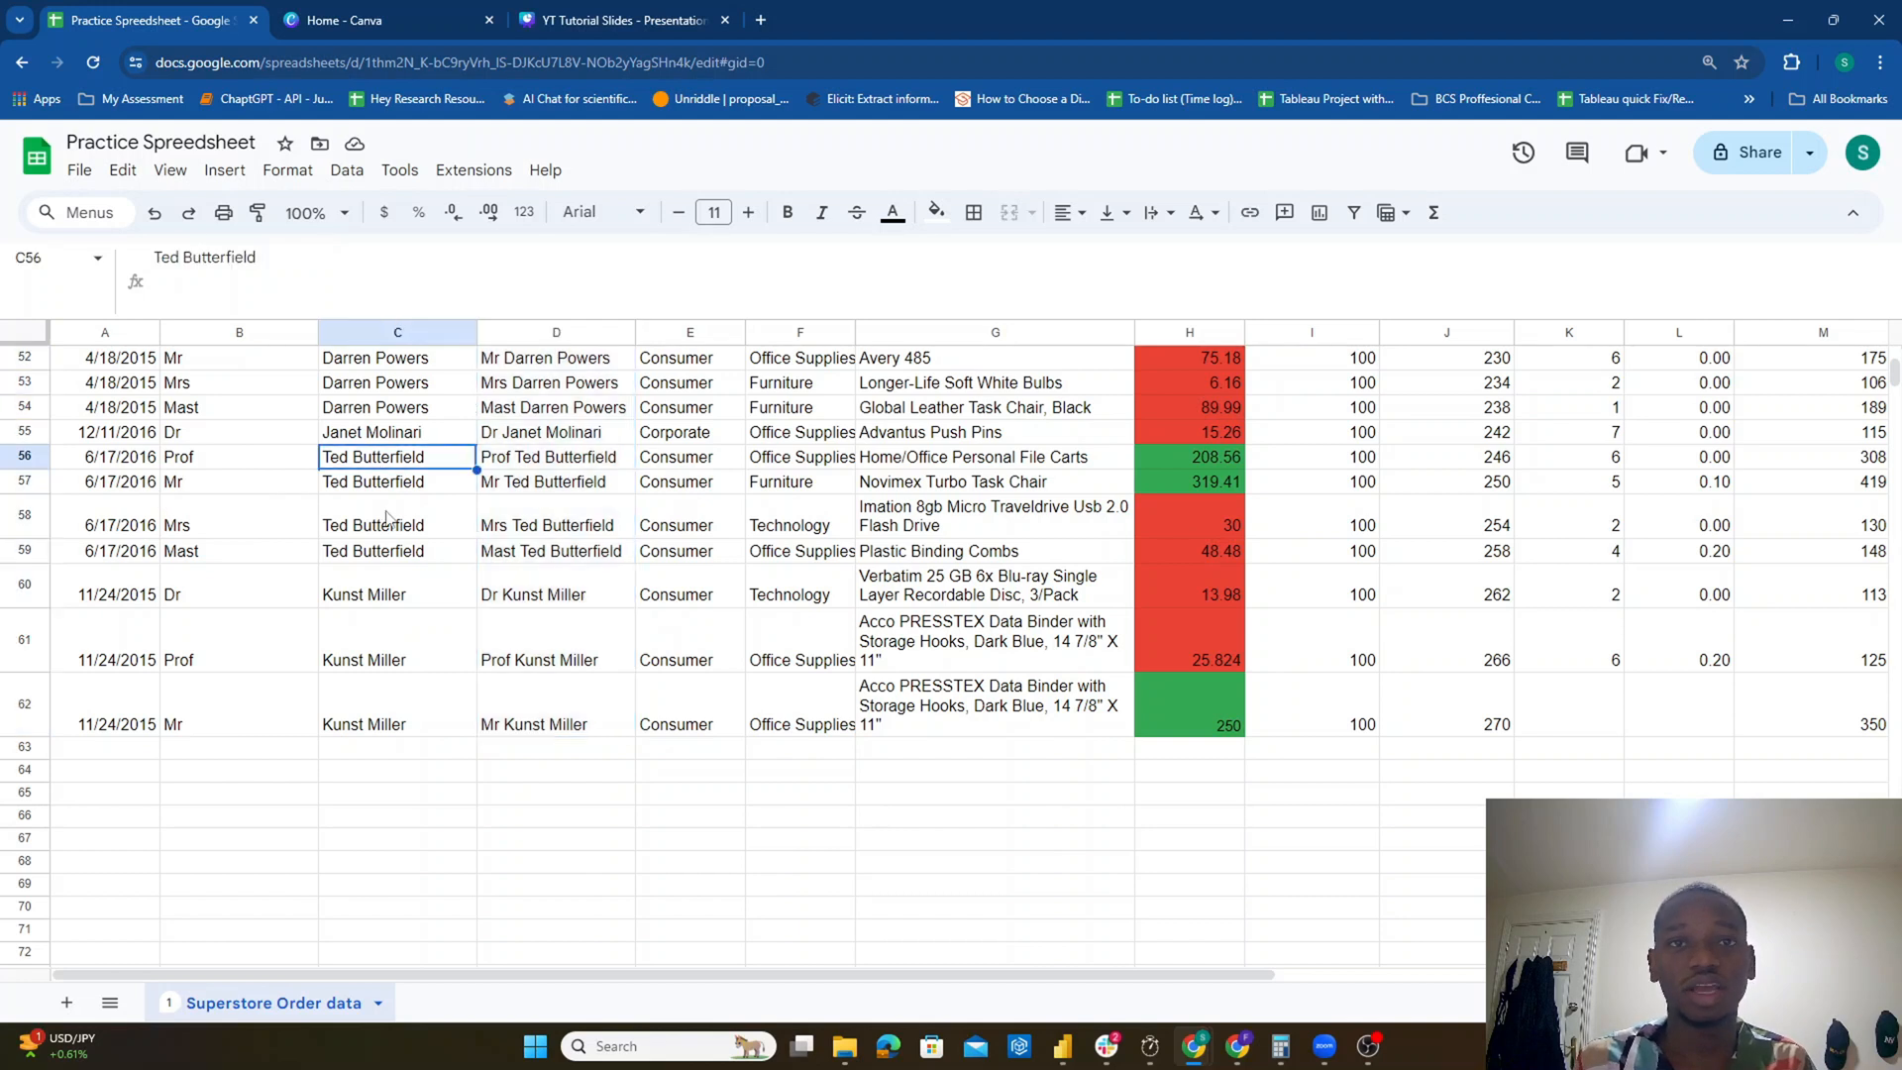
left_click(351, 491)
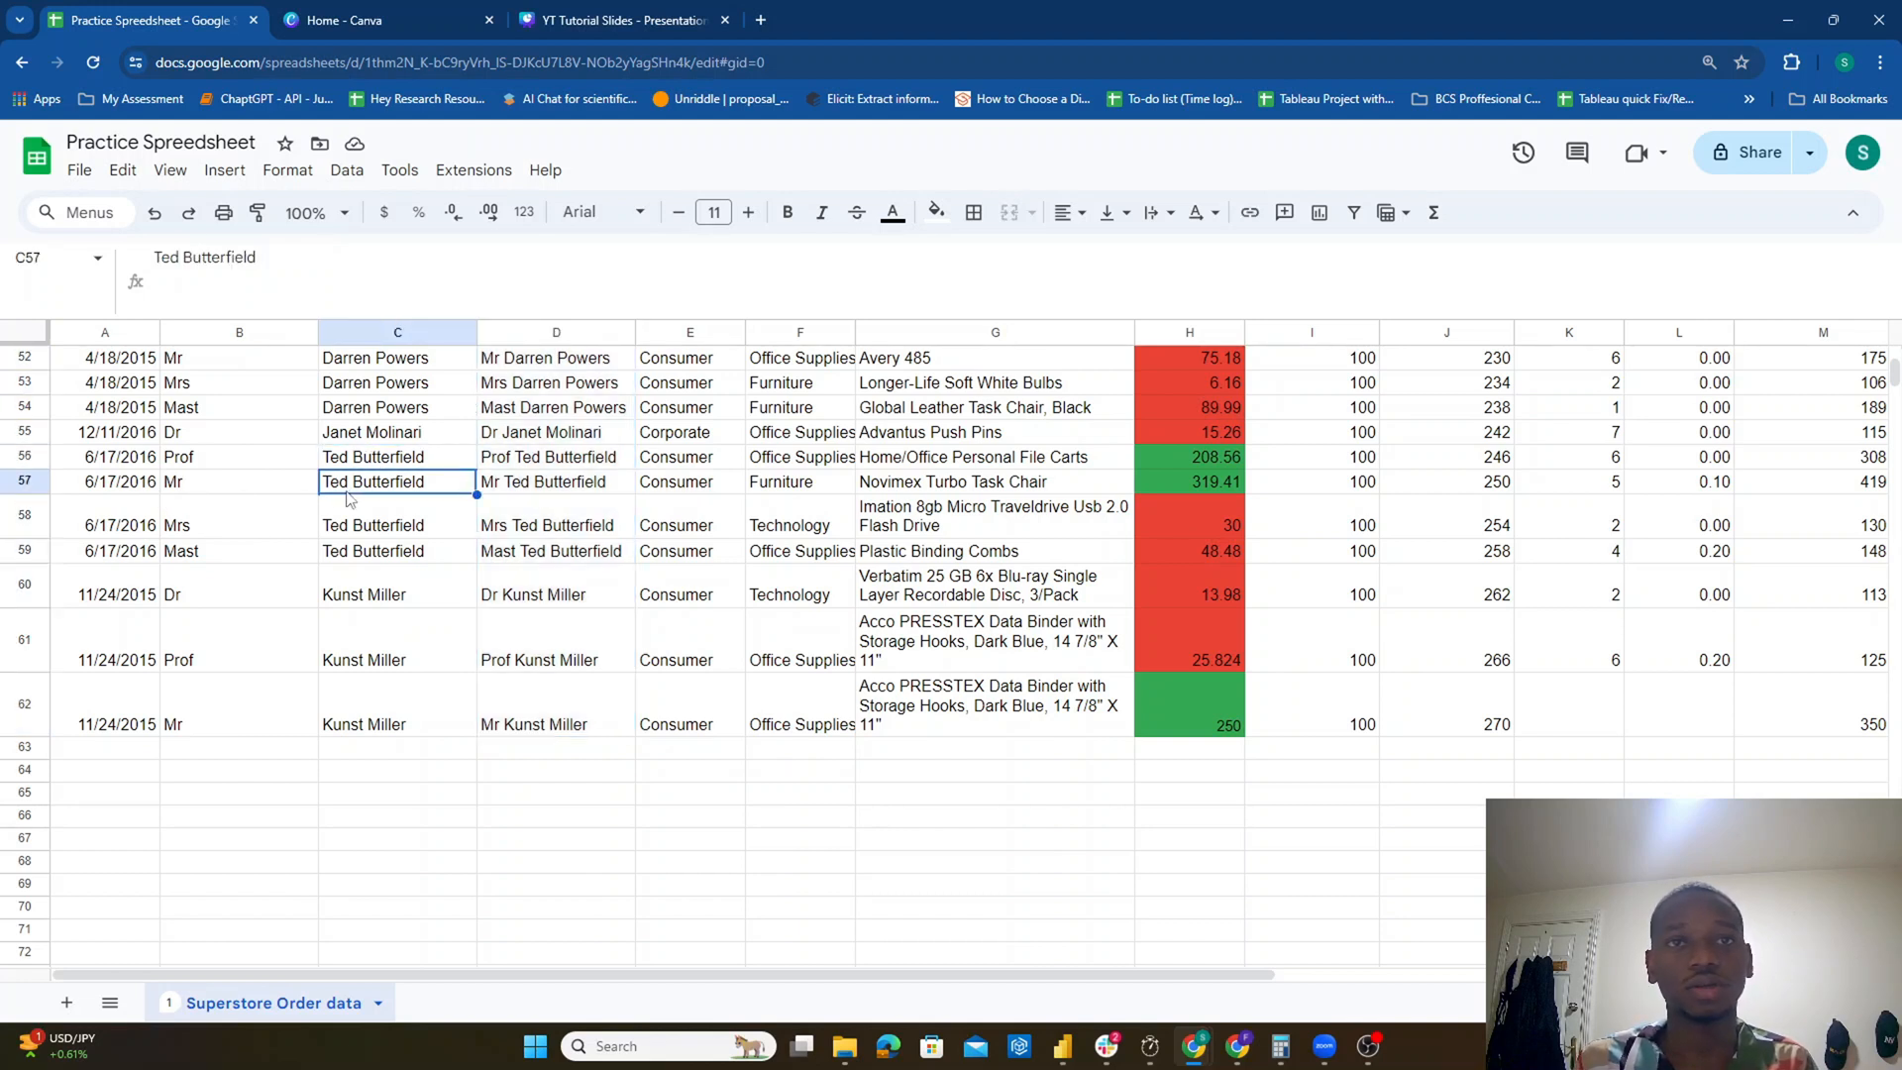
left_click(509, 493)
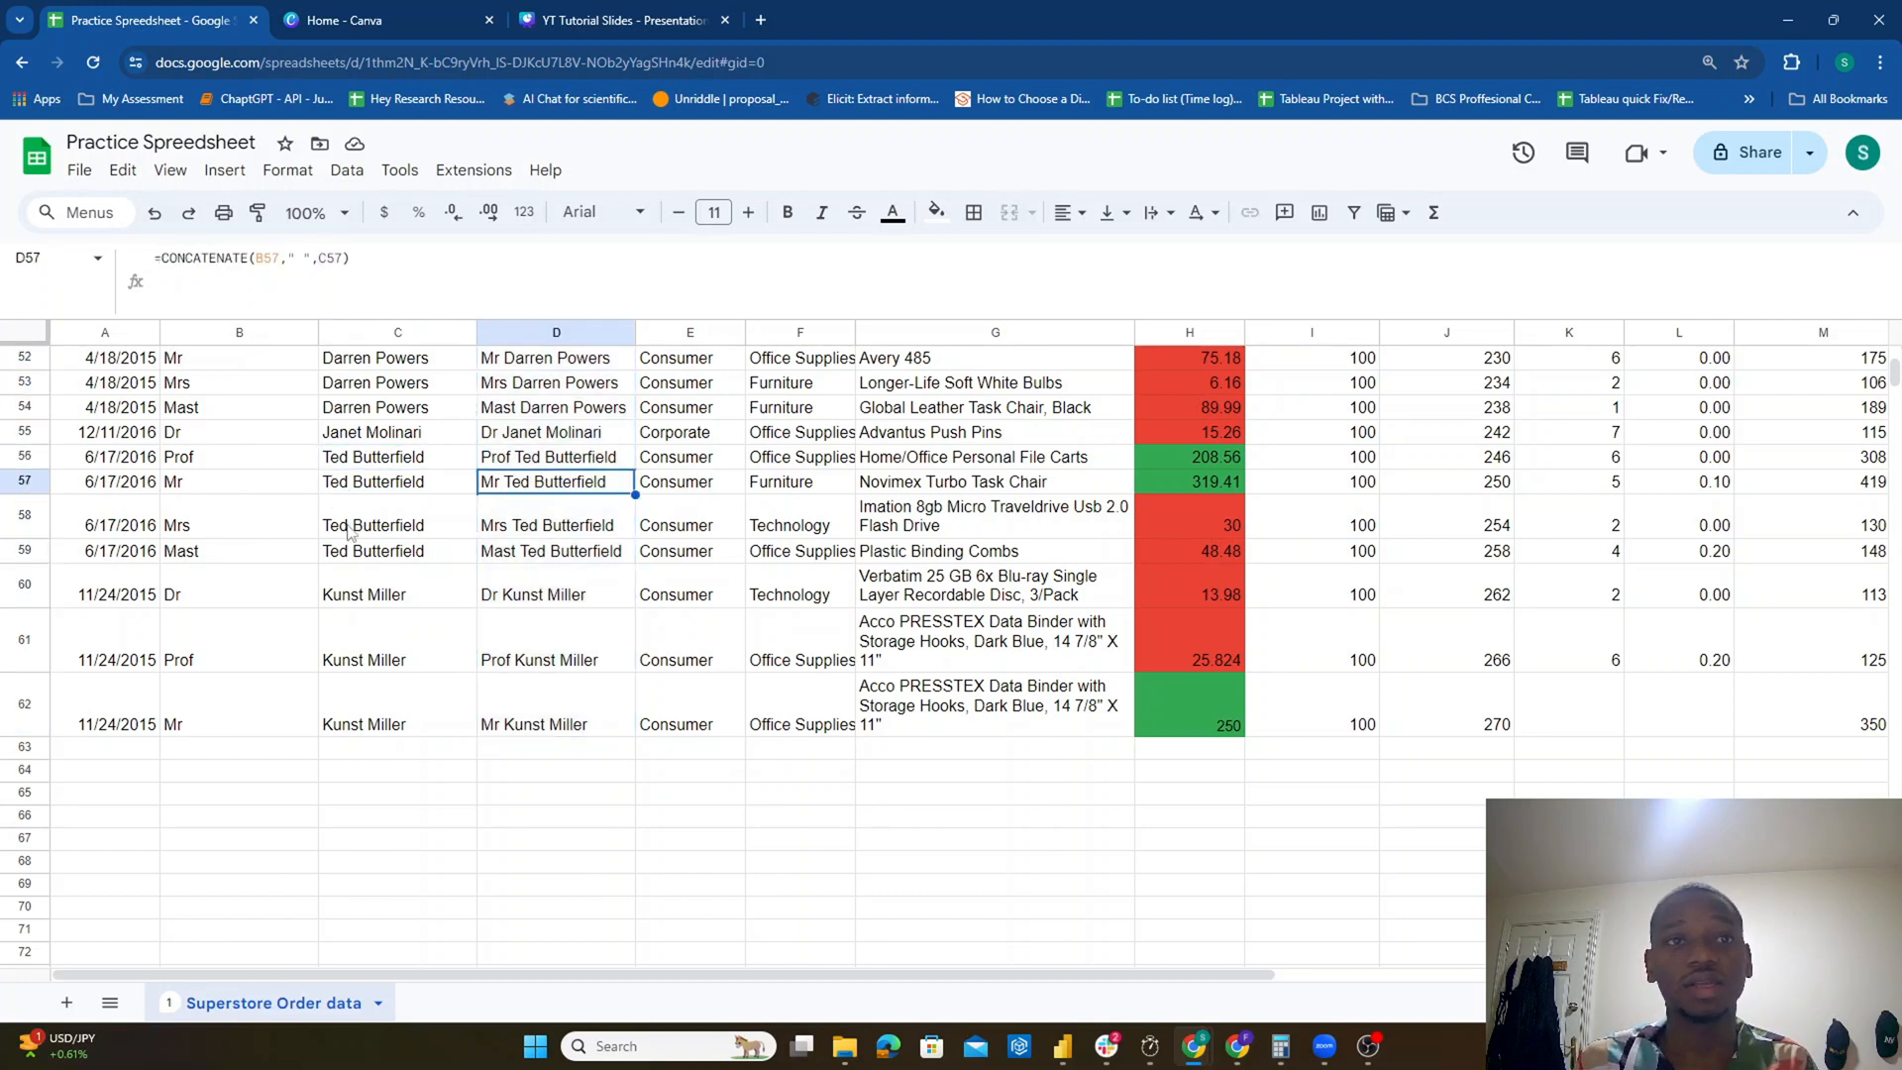
left_click(239, 535)
left_click(580, 533)
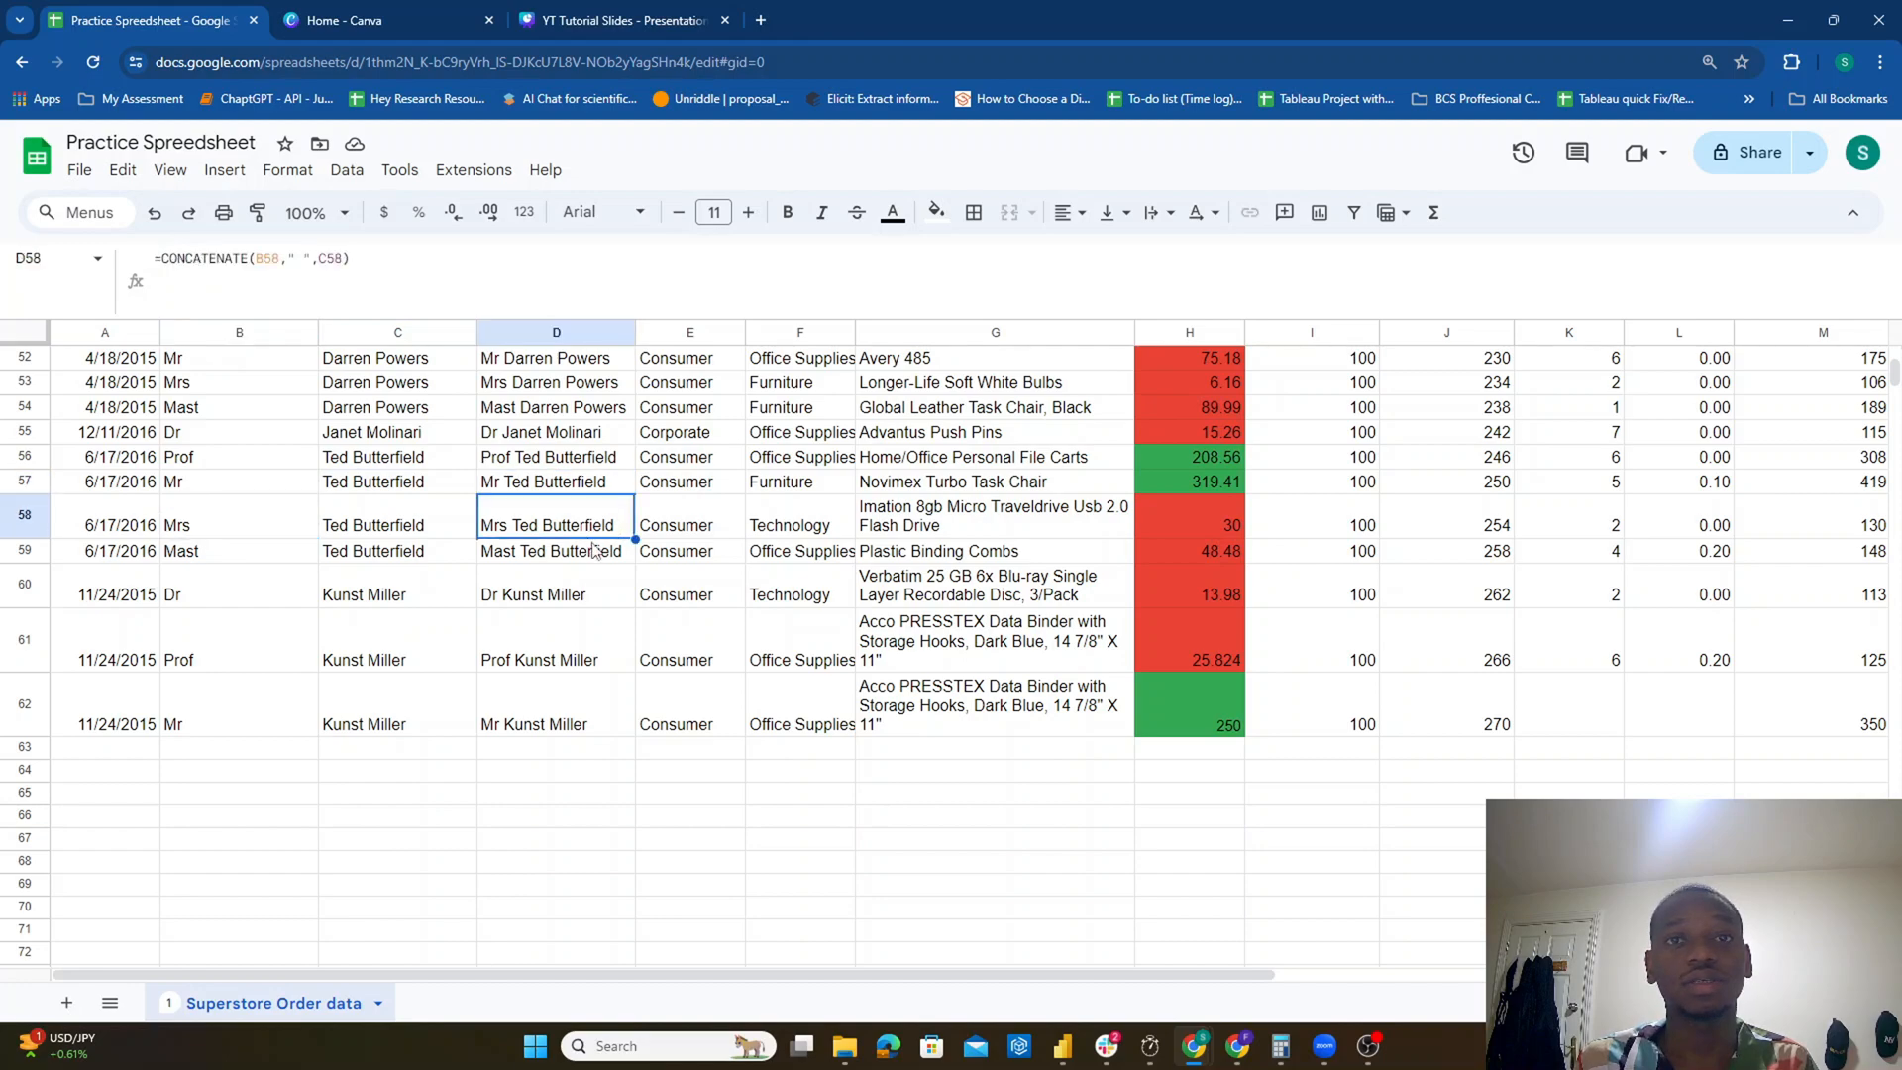
scroll(1337, 549, "up", 15)
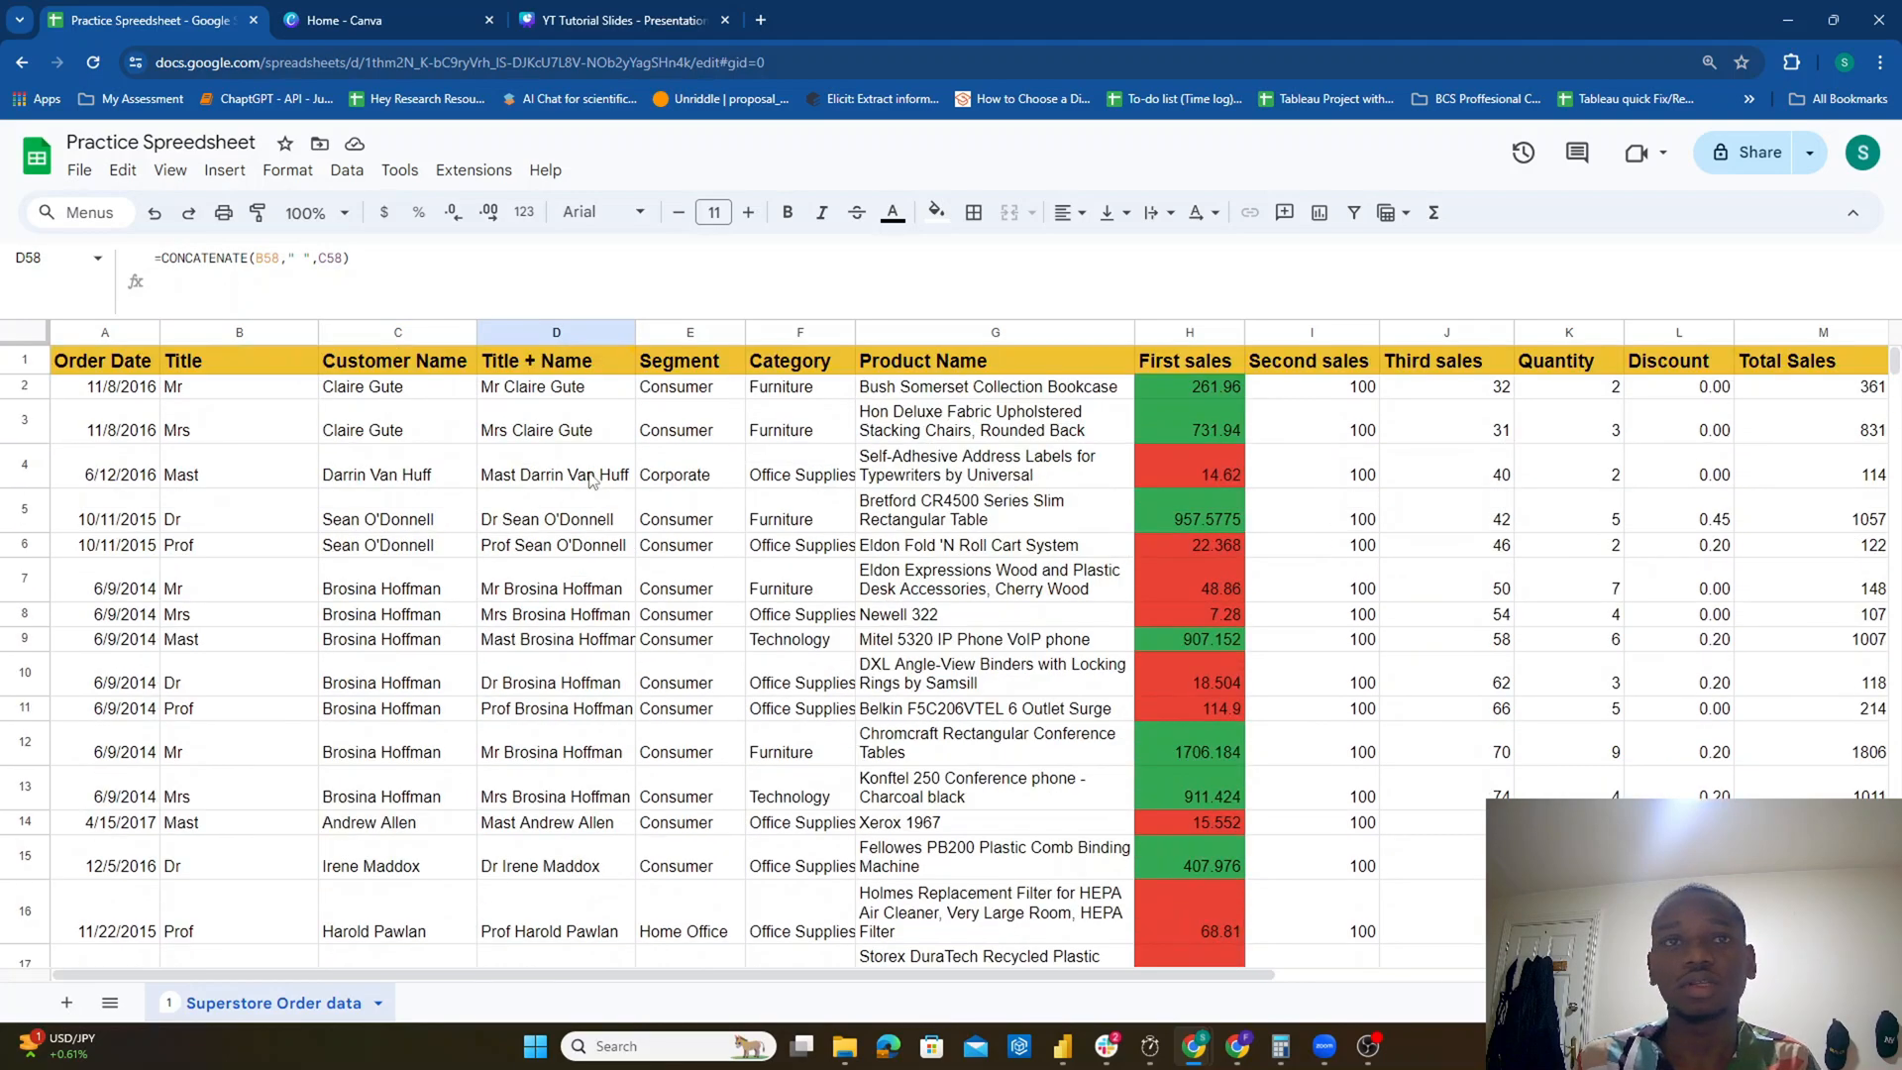
Step: Rename the Title + Name header in D1 as Full Name
left_click(587, 373)
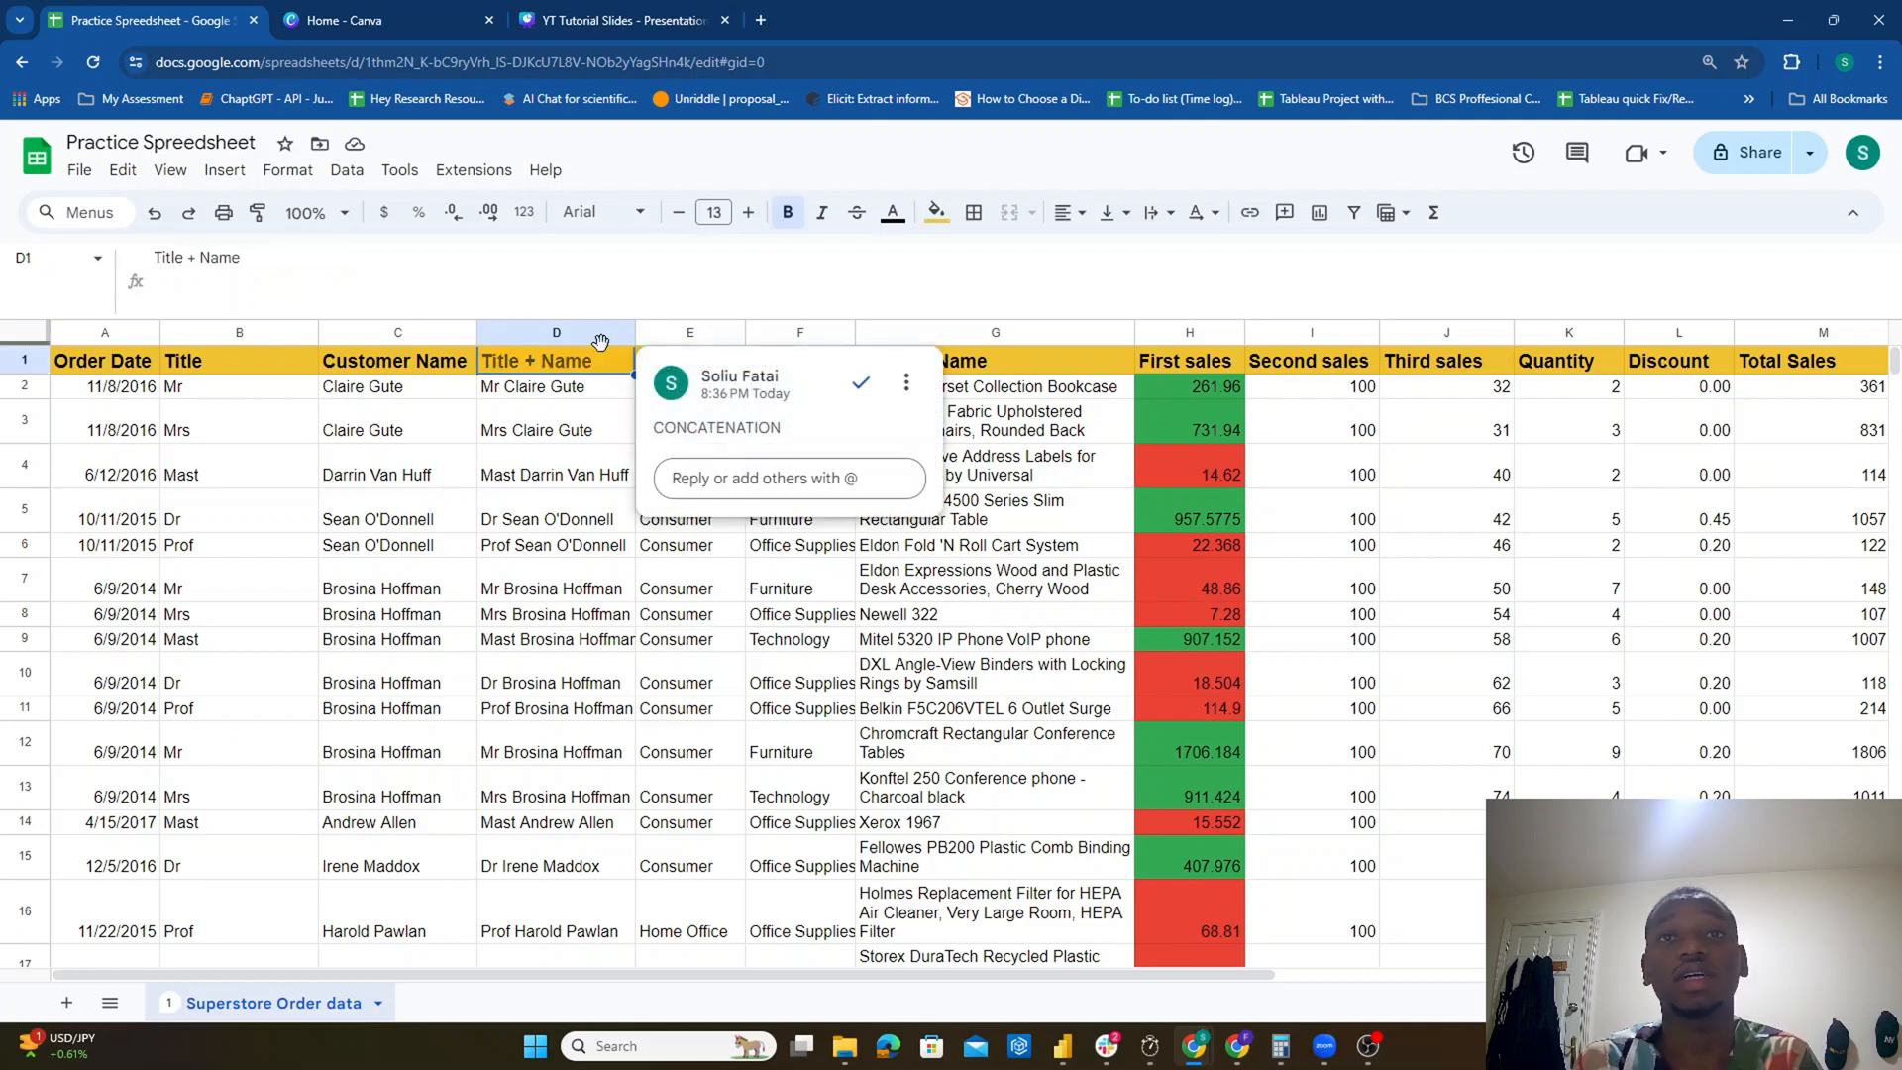
type("Ful")
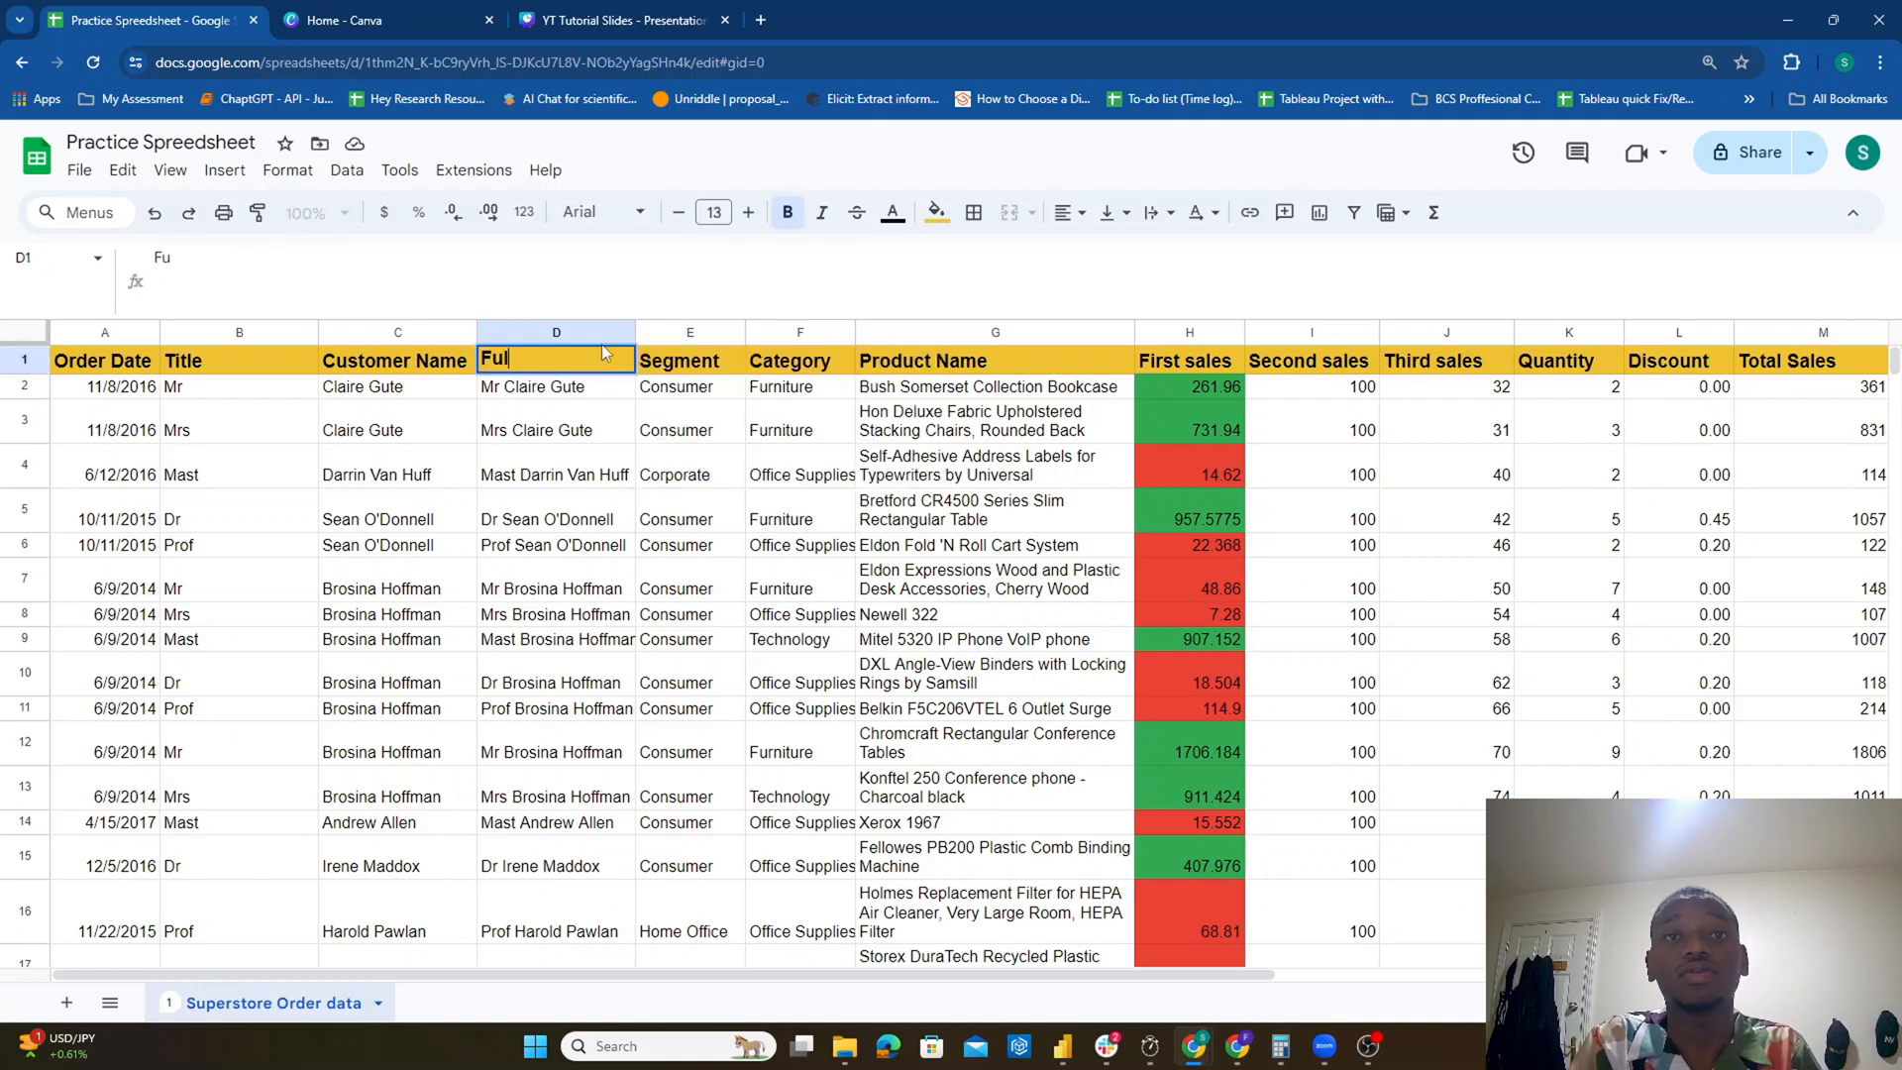
type("l Name")
key("Return")
key("Up")
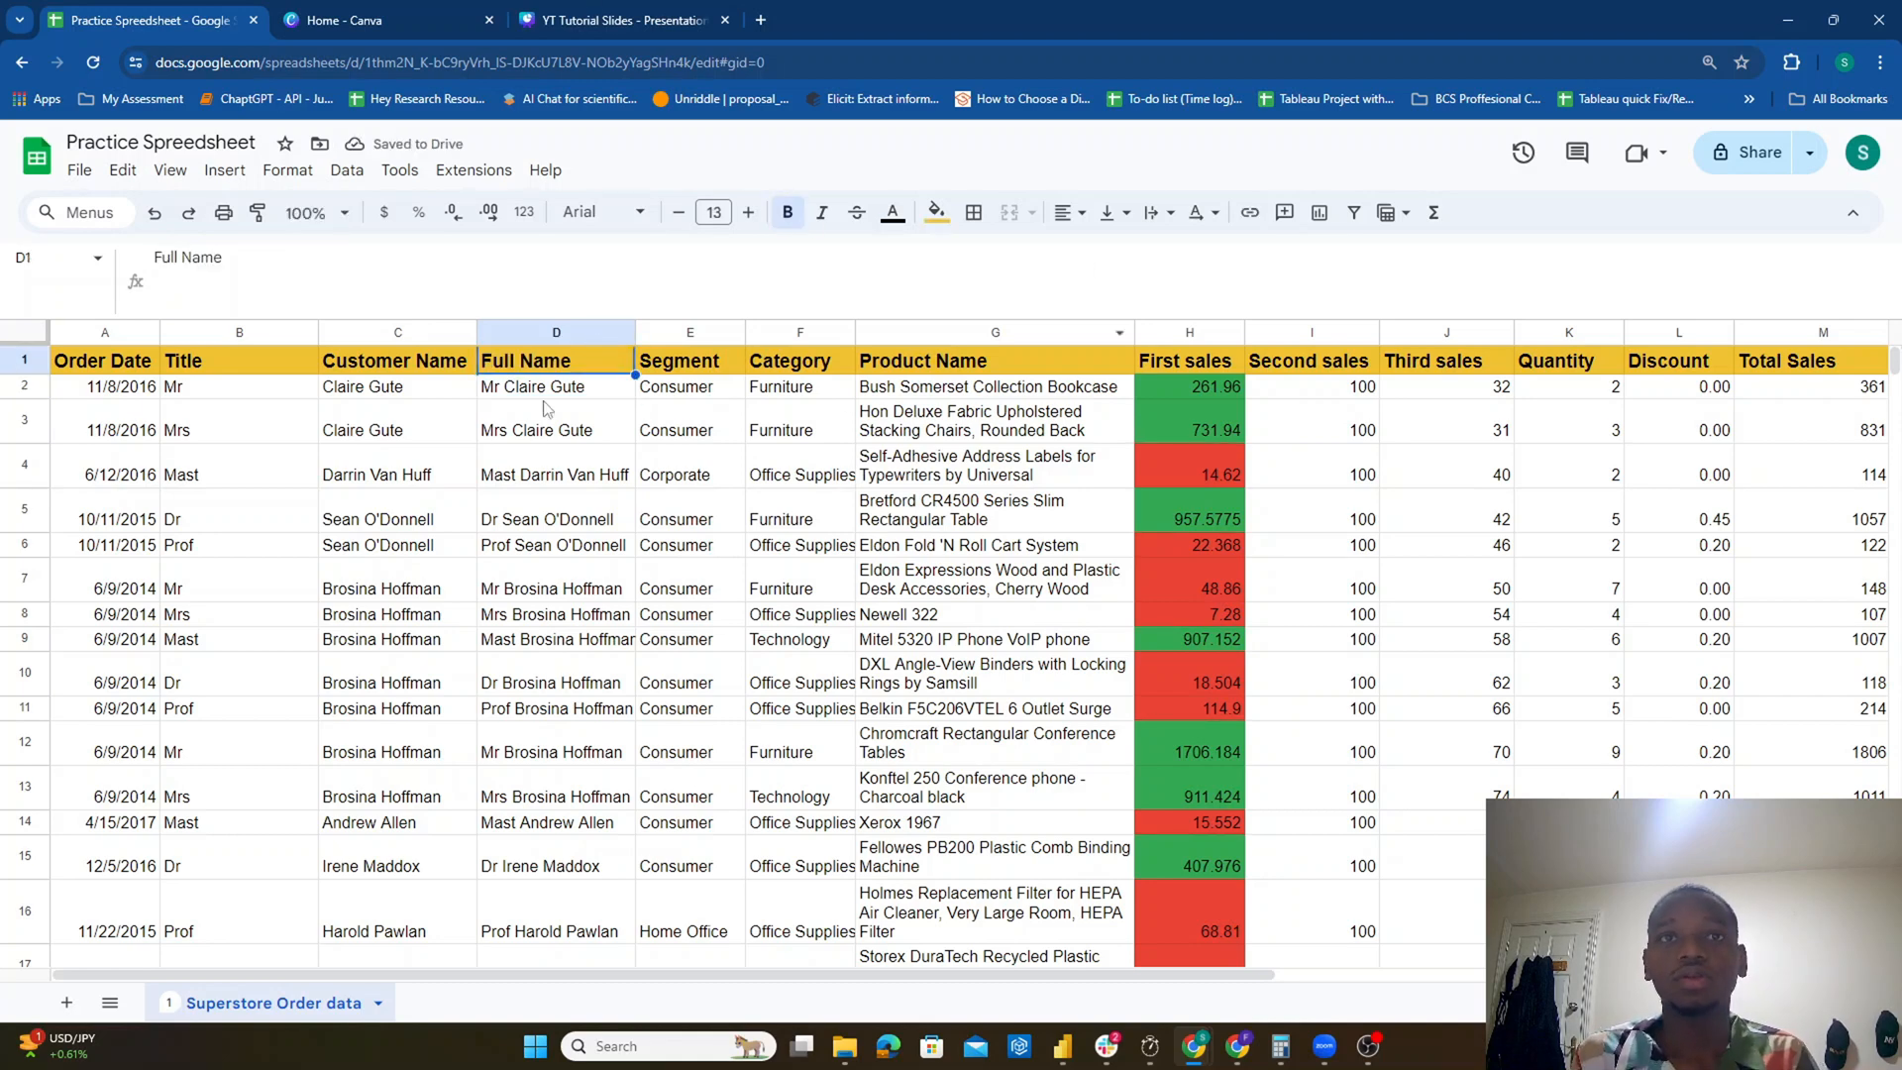
Step: Insert two blank columns between the Full Name and Segment columns
left_click(551, 332)
right_click(554, 332)
left_click(694, 436)
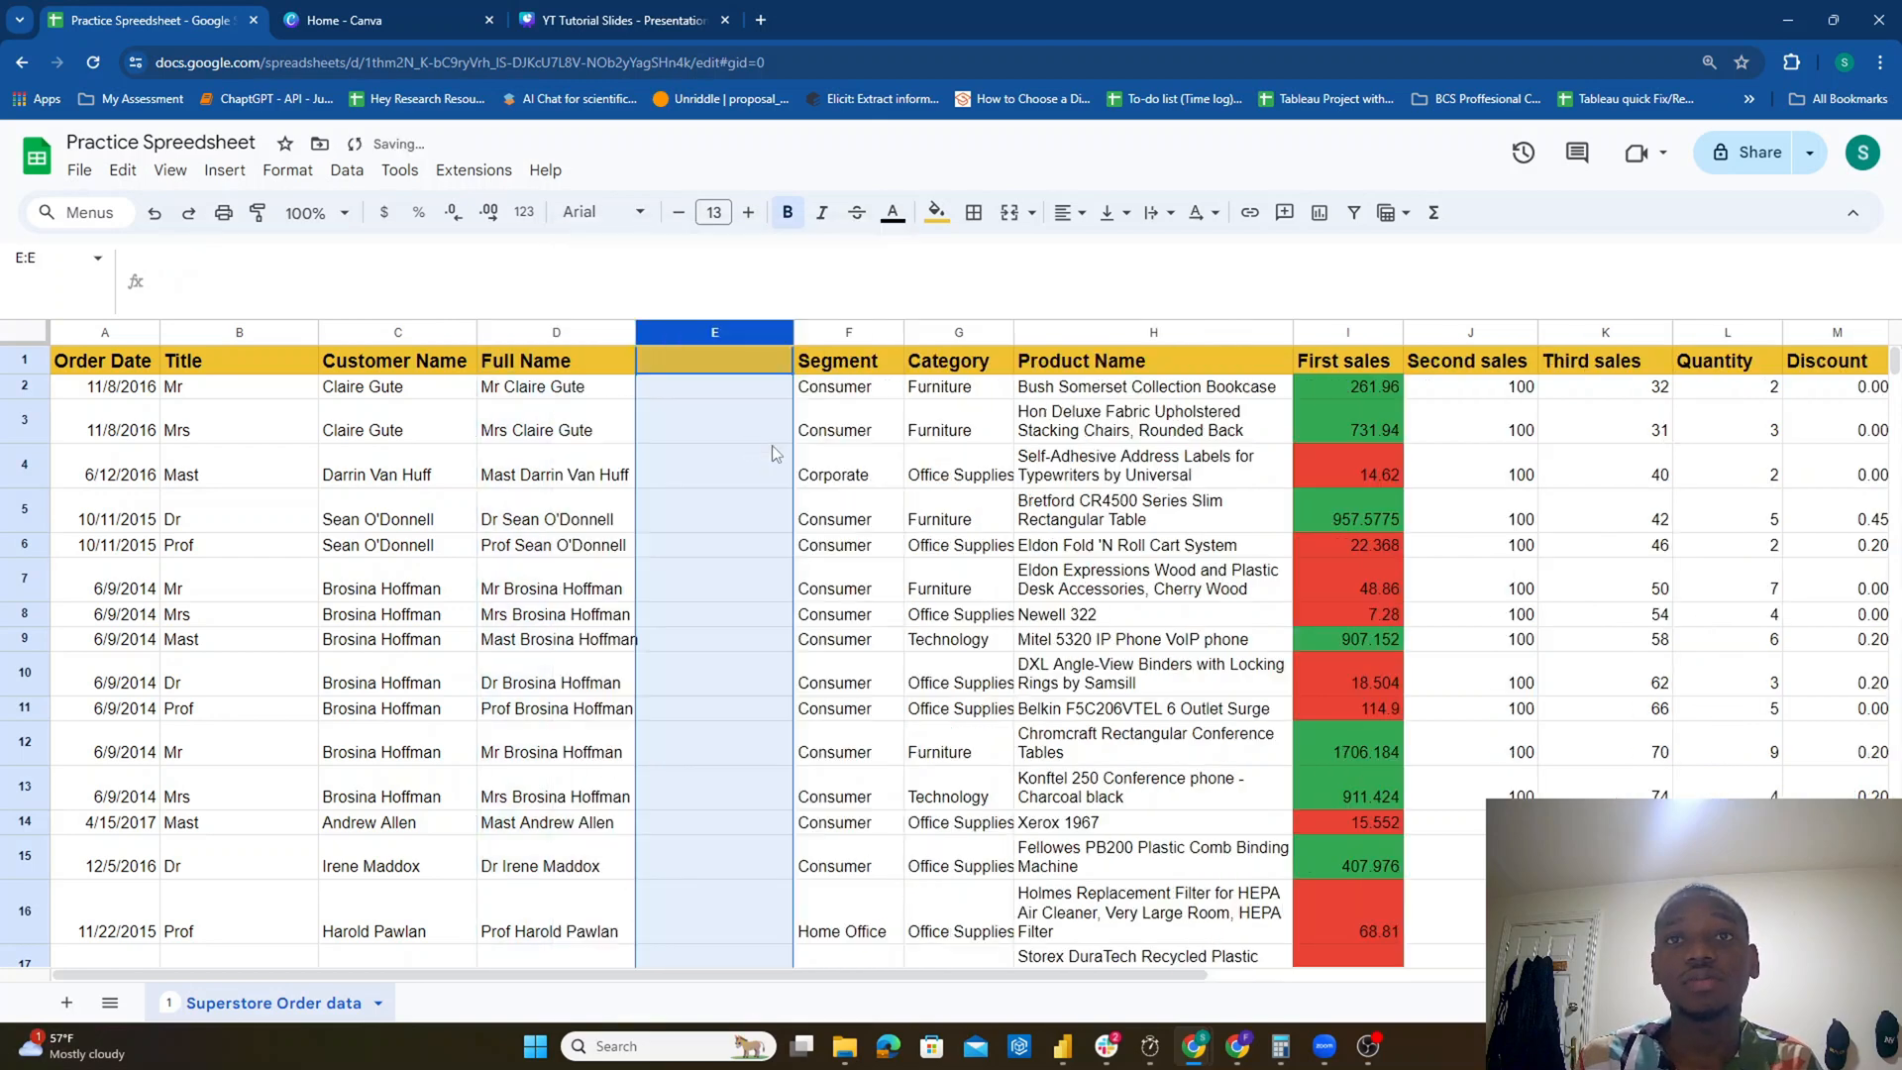
right_click(706, 332)
left_click(828, 437)
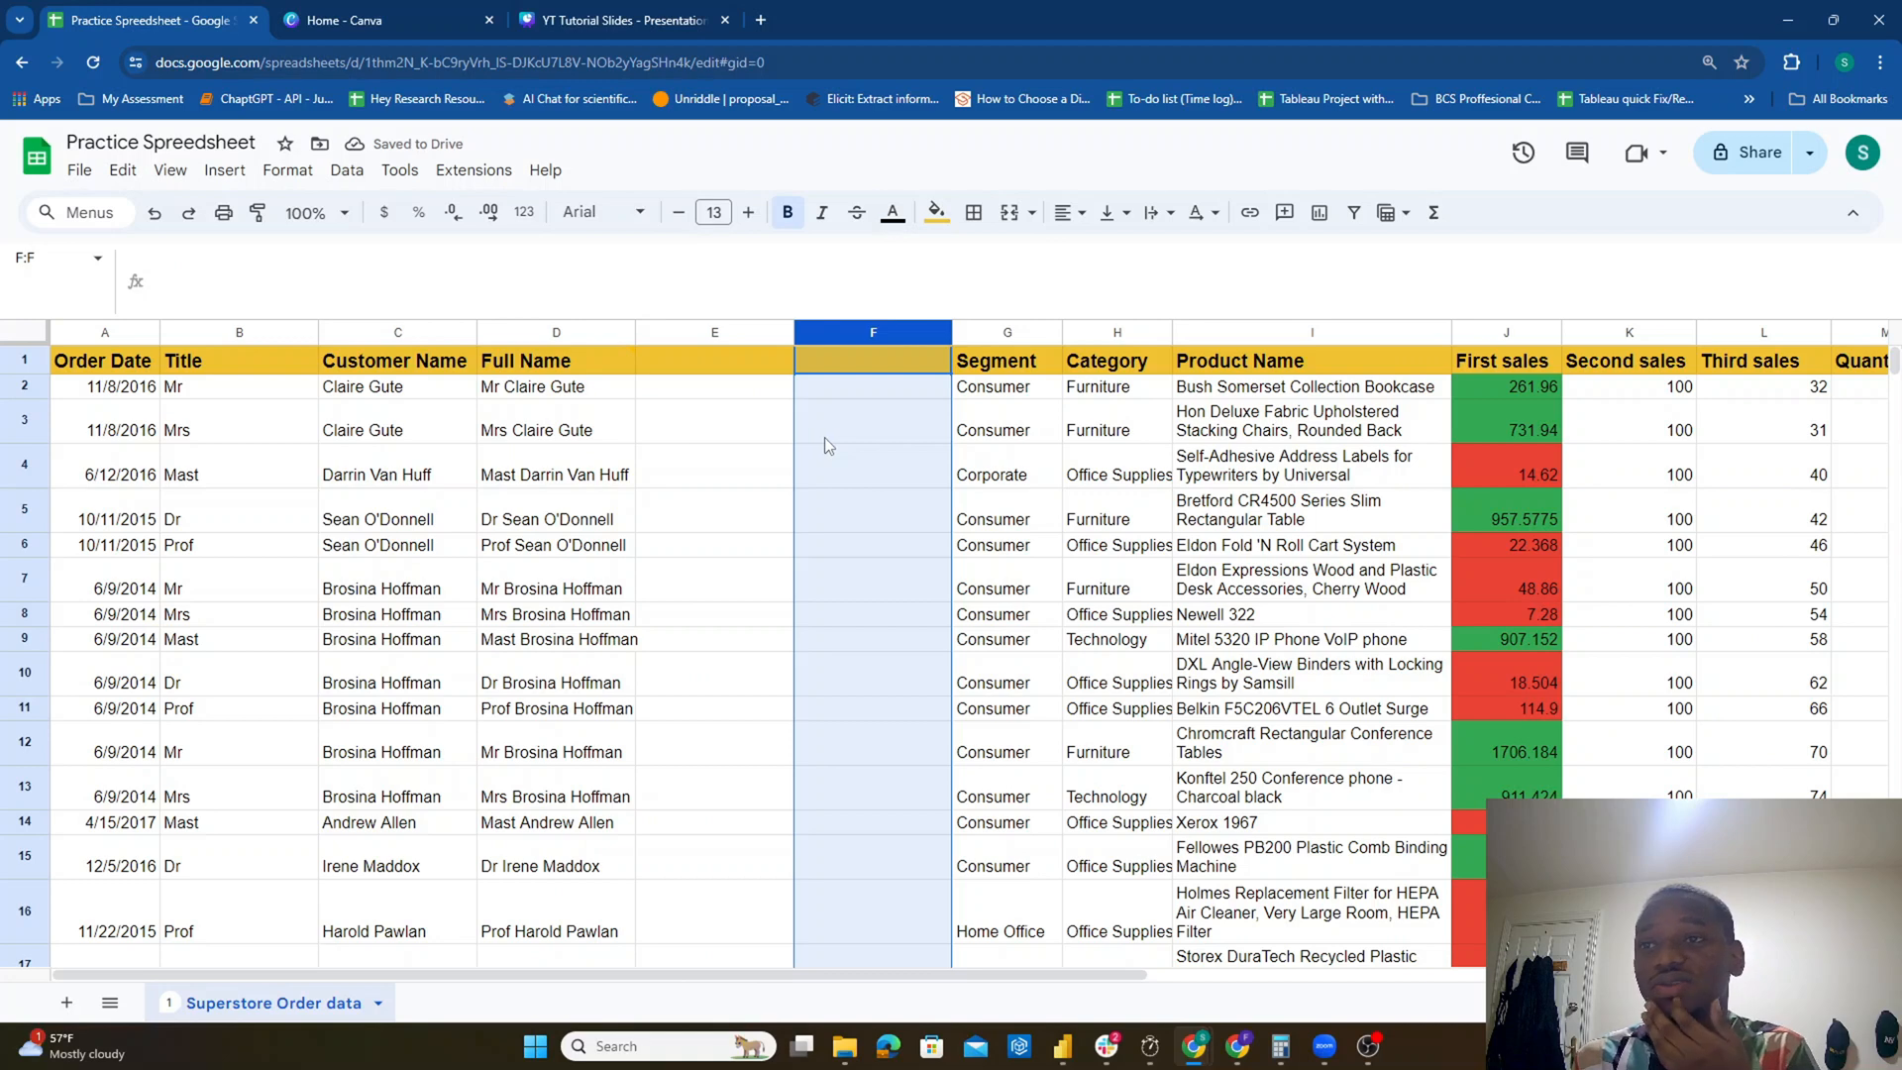
Step: Enter a LEFT function without arguments in E2, the first blank column beside Full Name
left_click(751, 397)
left_click(723, 370)
scroll(733, 416, "down", 6)
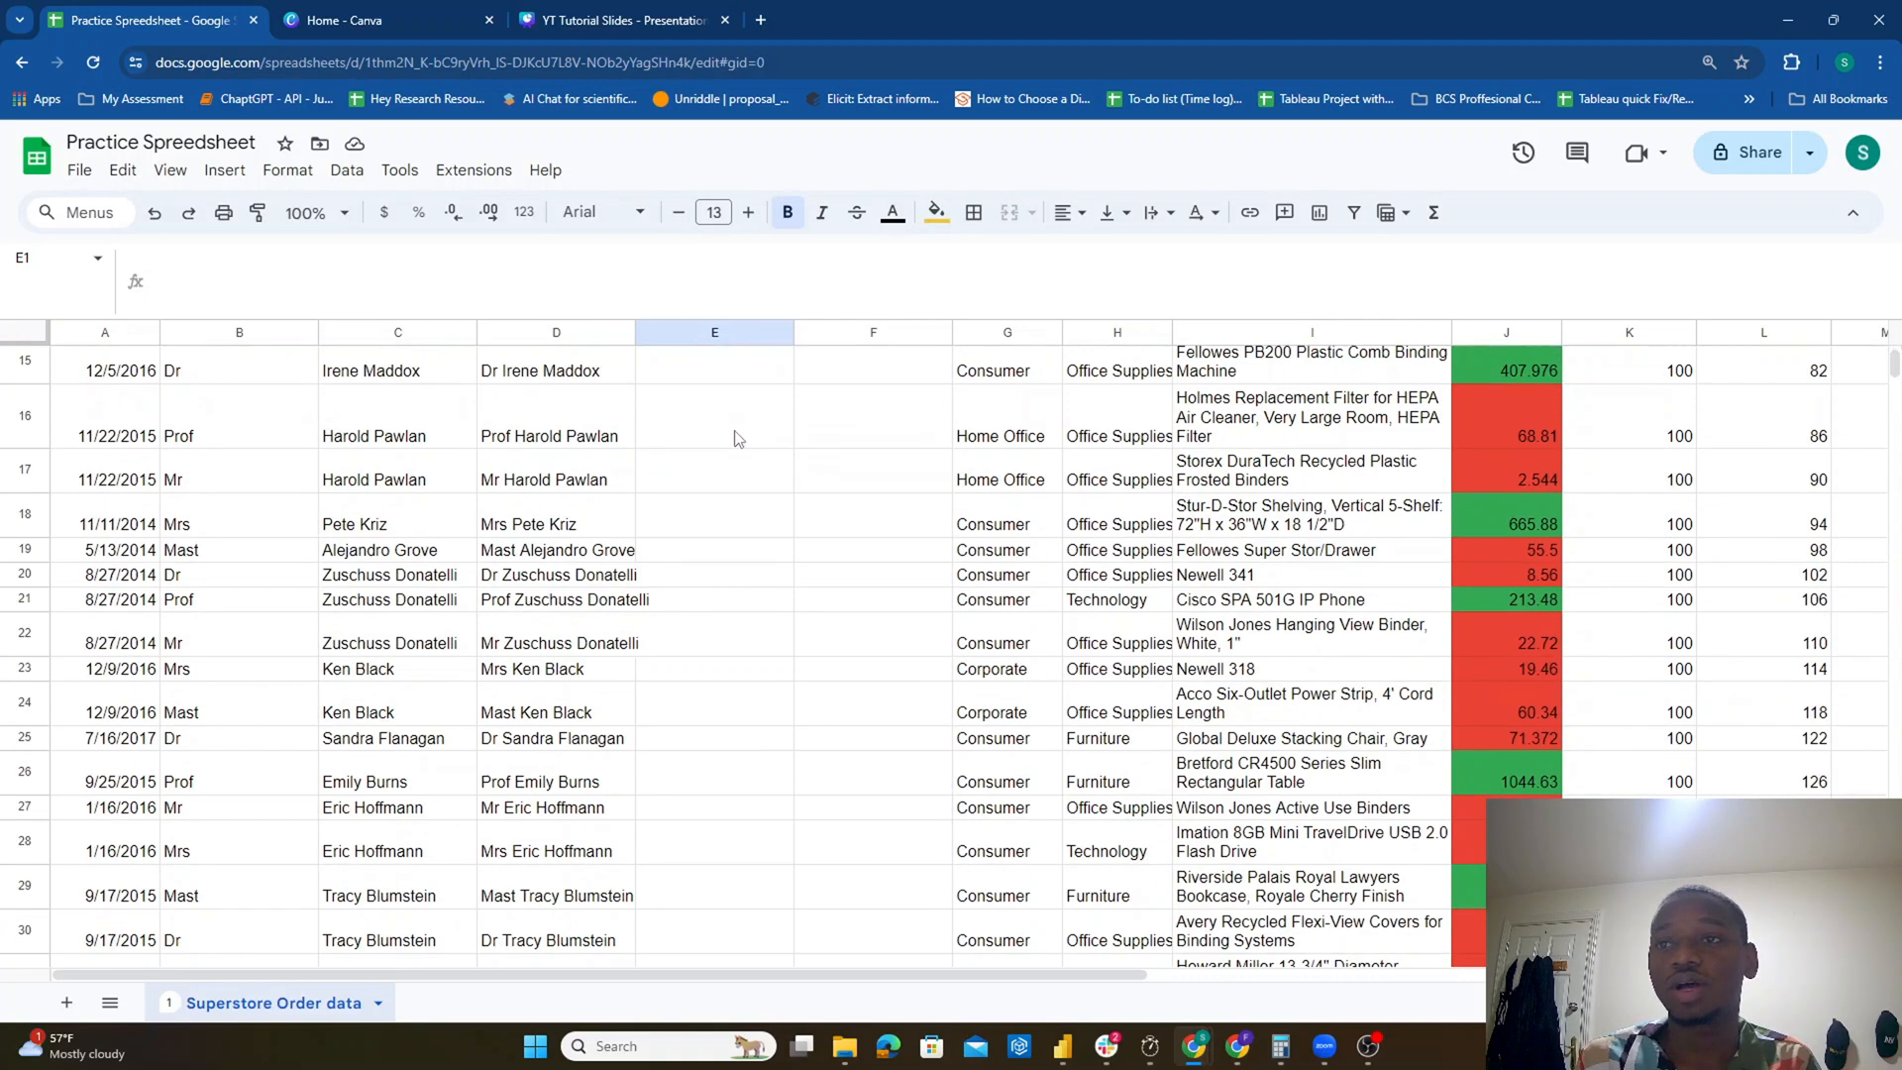
scroll(743, 436, "up", 3)
scroll(745, 437, "up", 4)
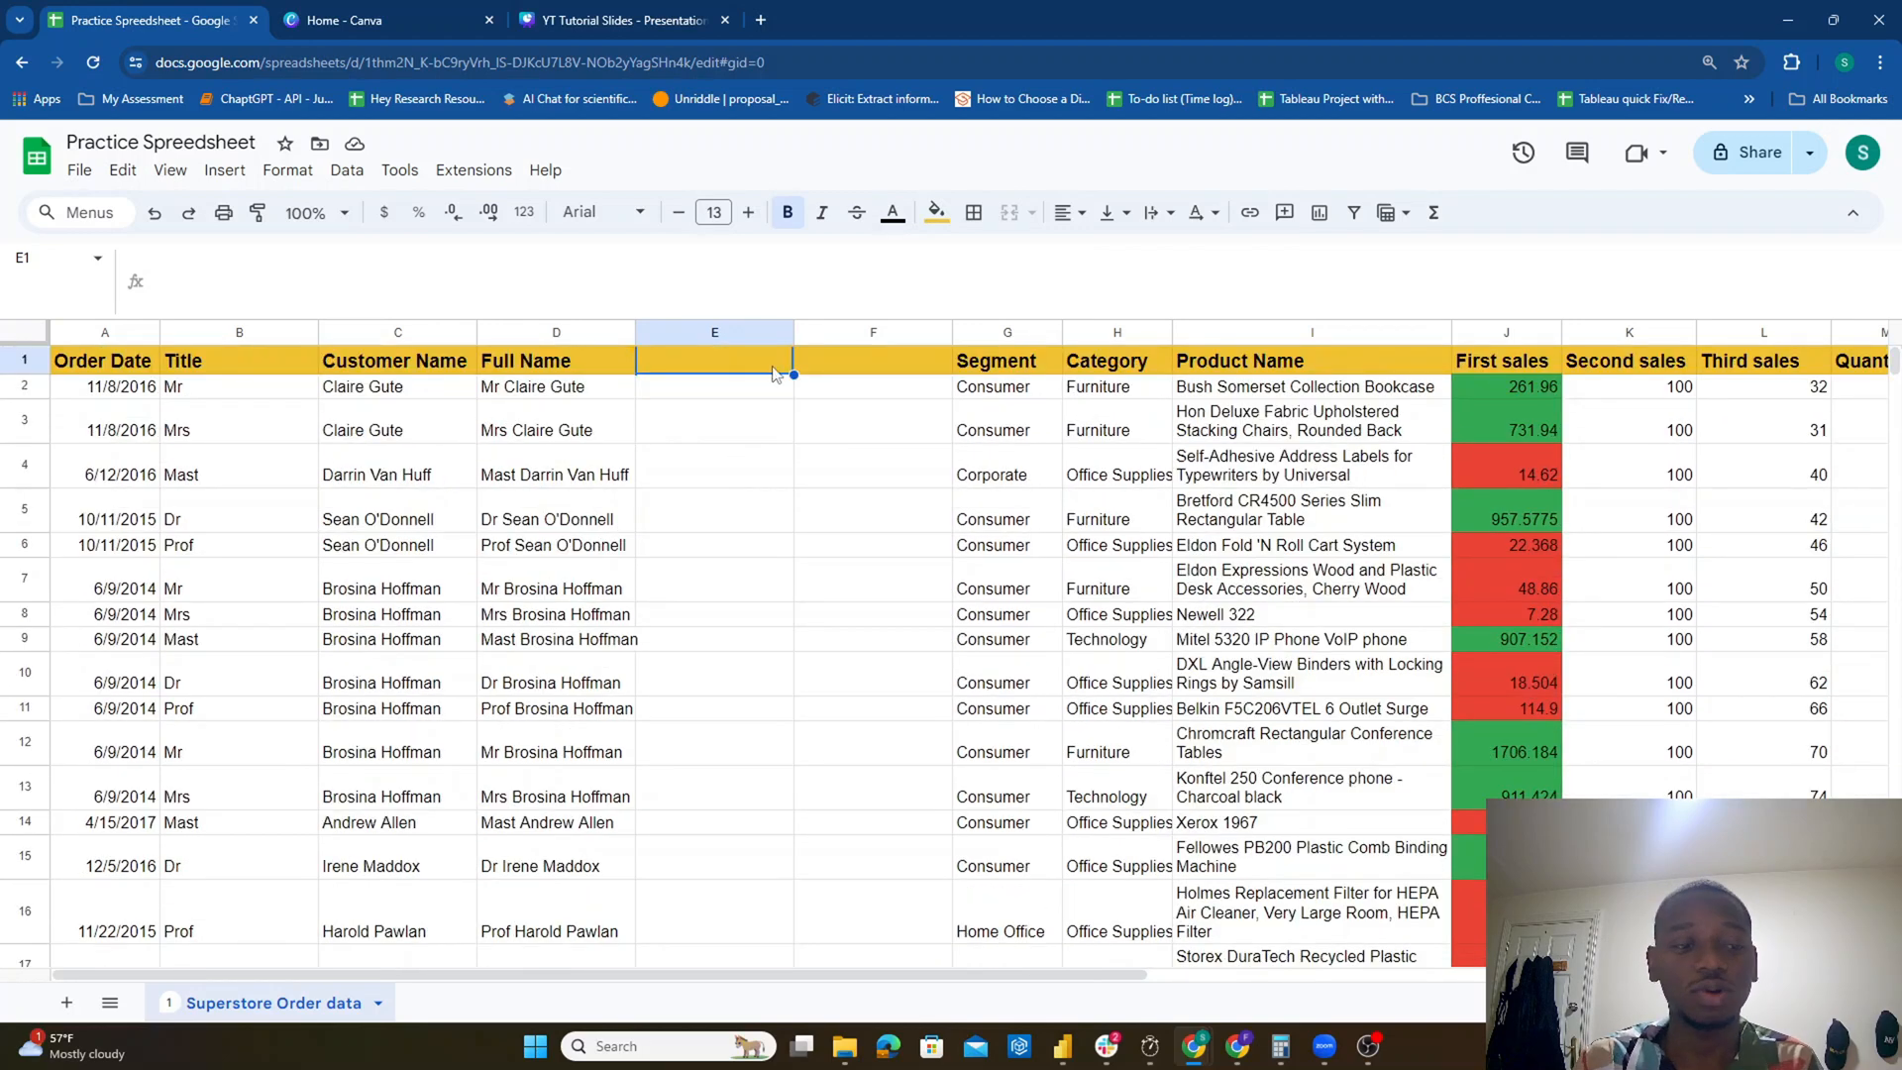
key("Down")
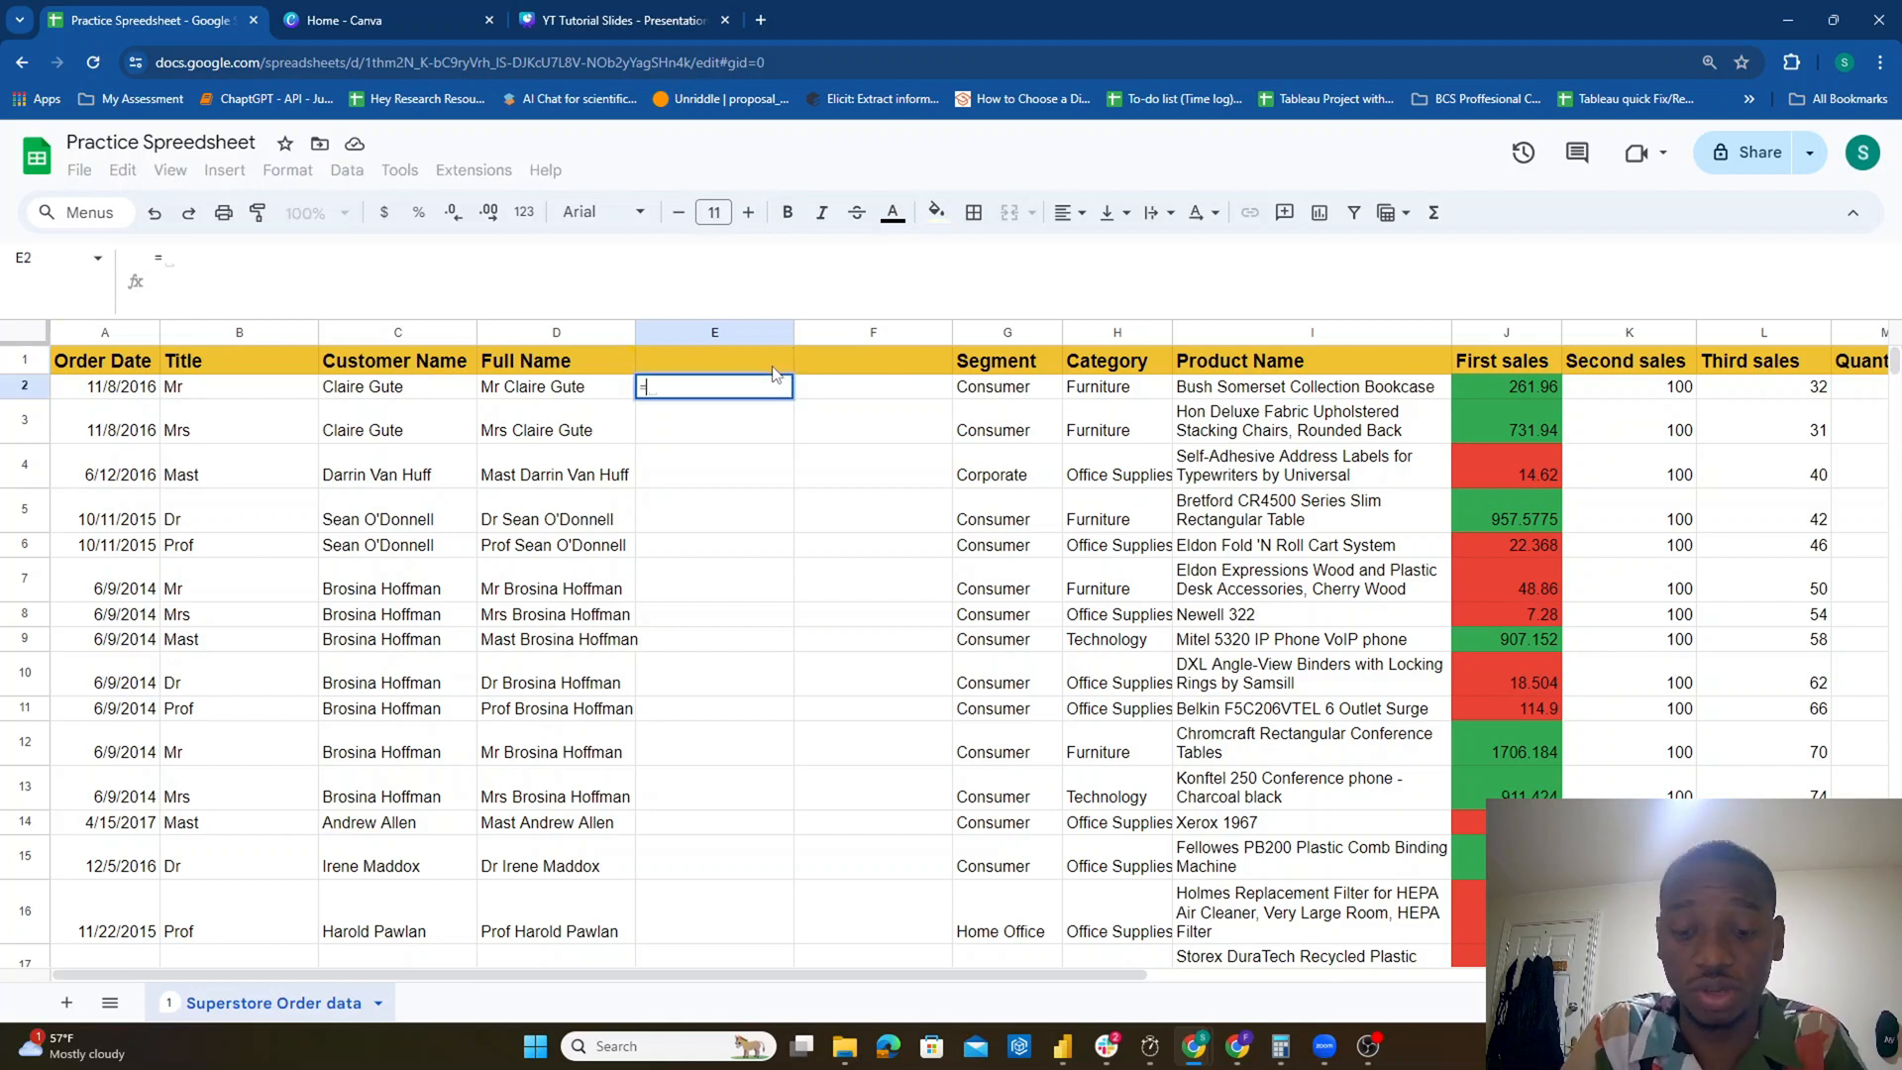
type("=left")
key("Tab")
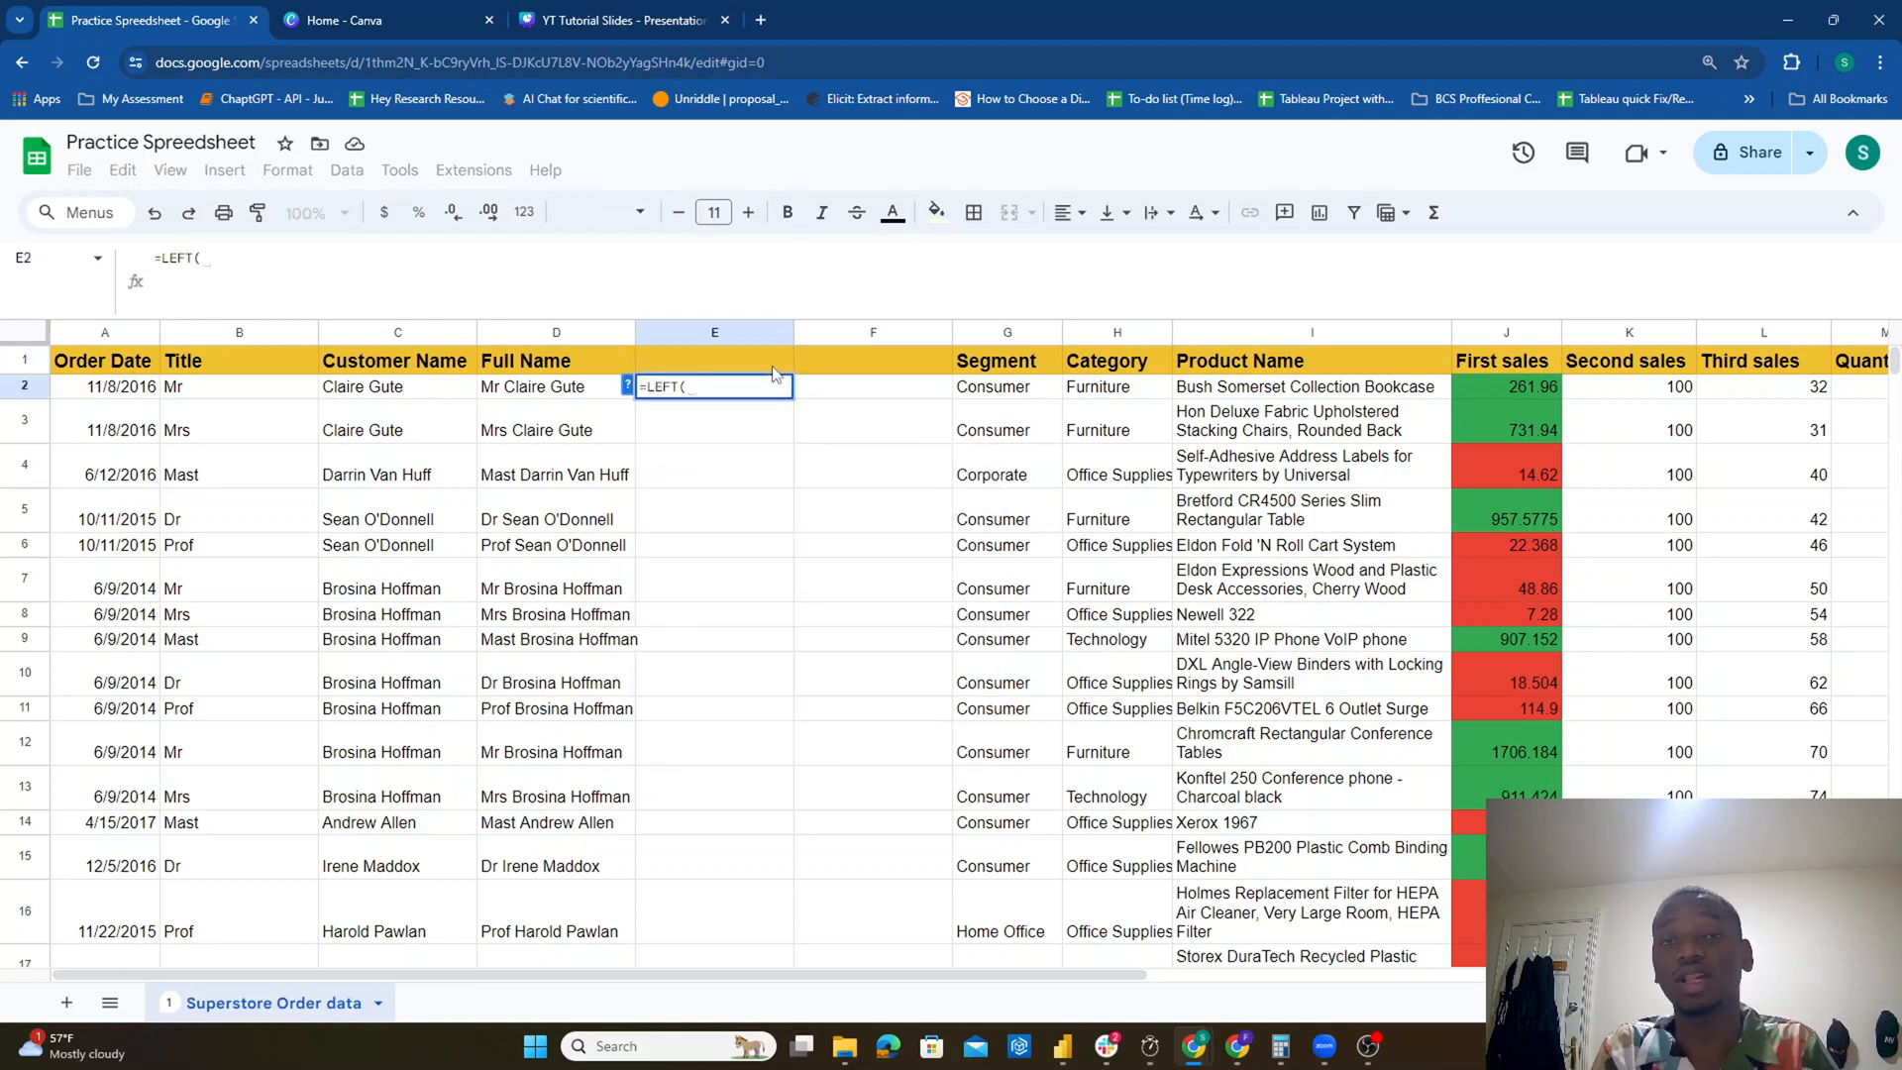
key("shift+Return")
Step: Enter a RIGHT function without arguments in F2, and reopen the LEFT formula in E2 to review it
key("Down")
key("Right")
type("=right")
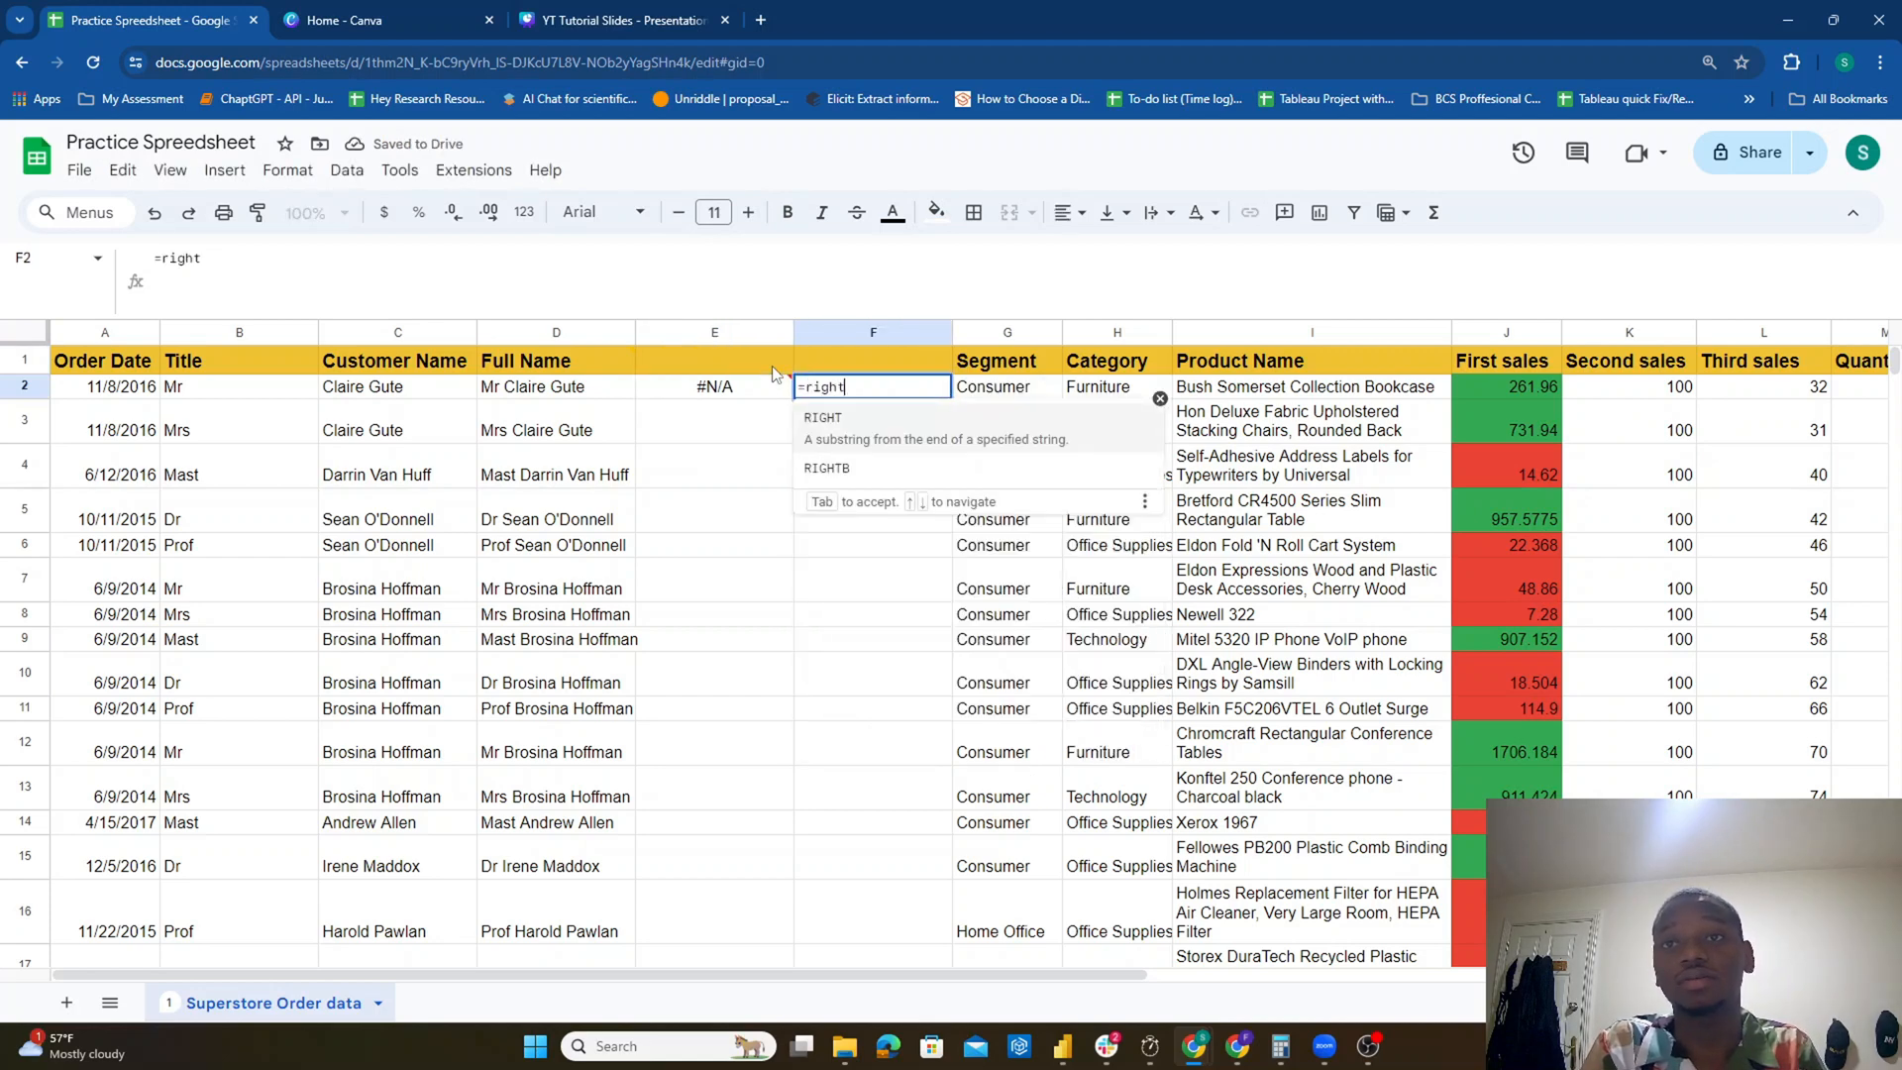
key("Tab")
key("Escape")
key("Left")
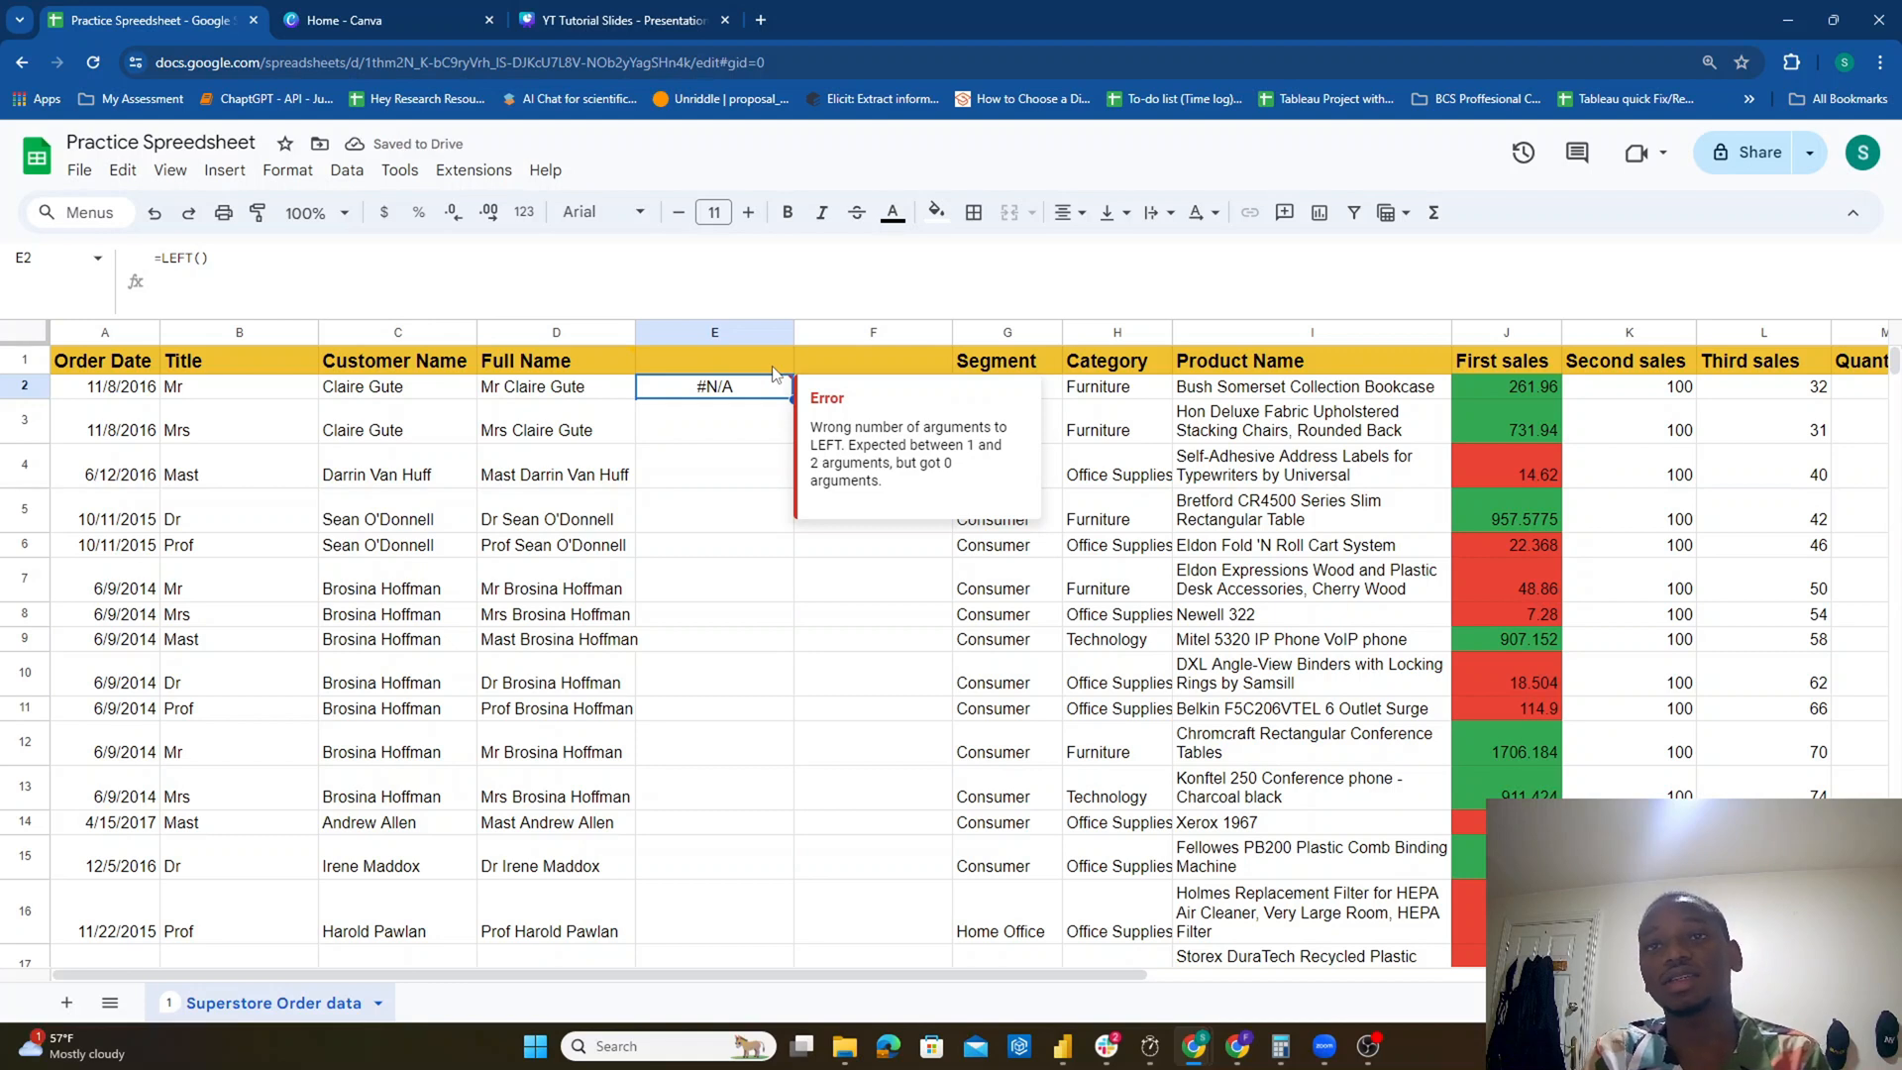
left_click(253, 265)
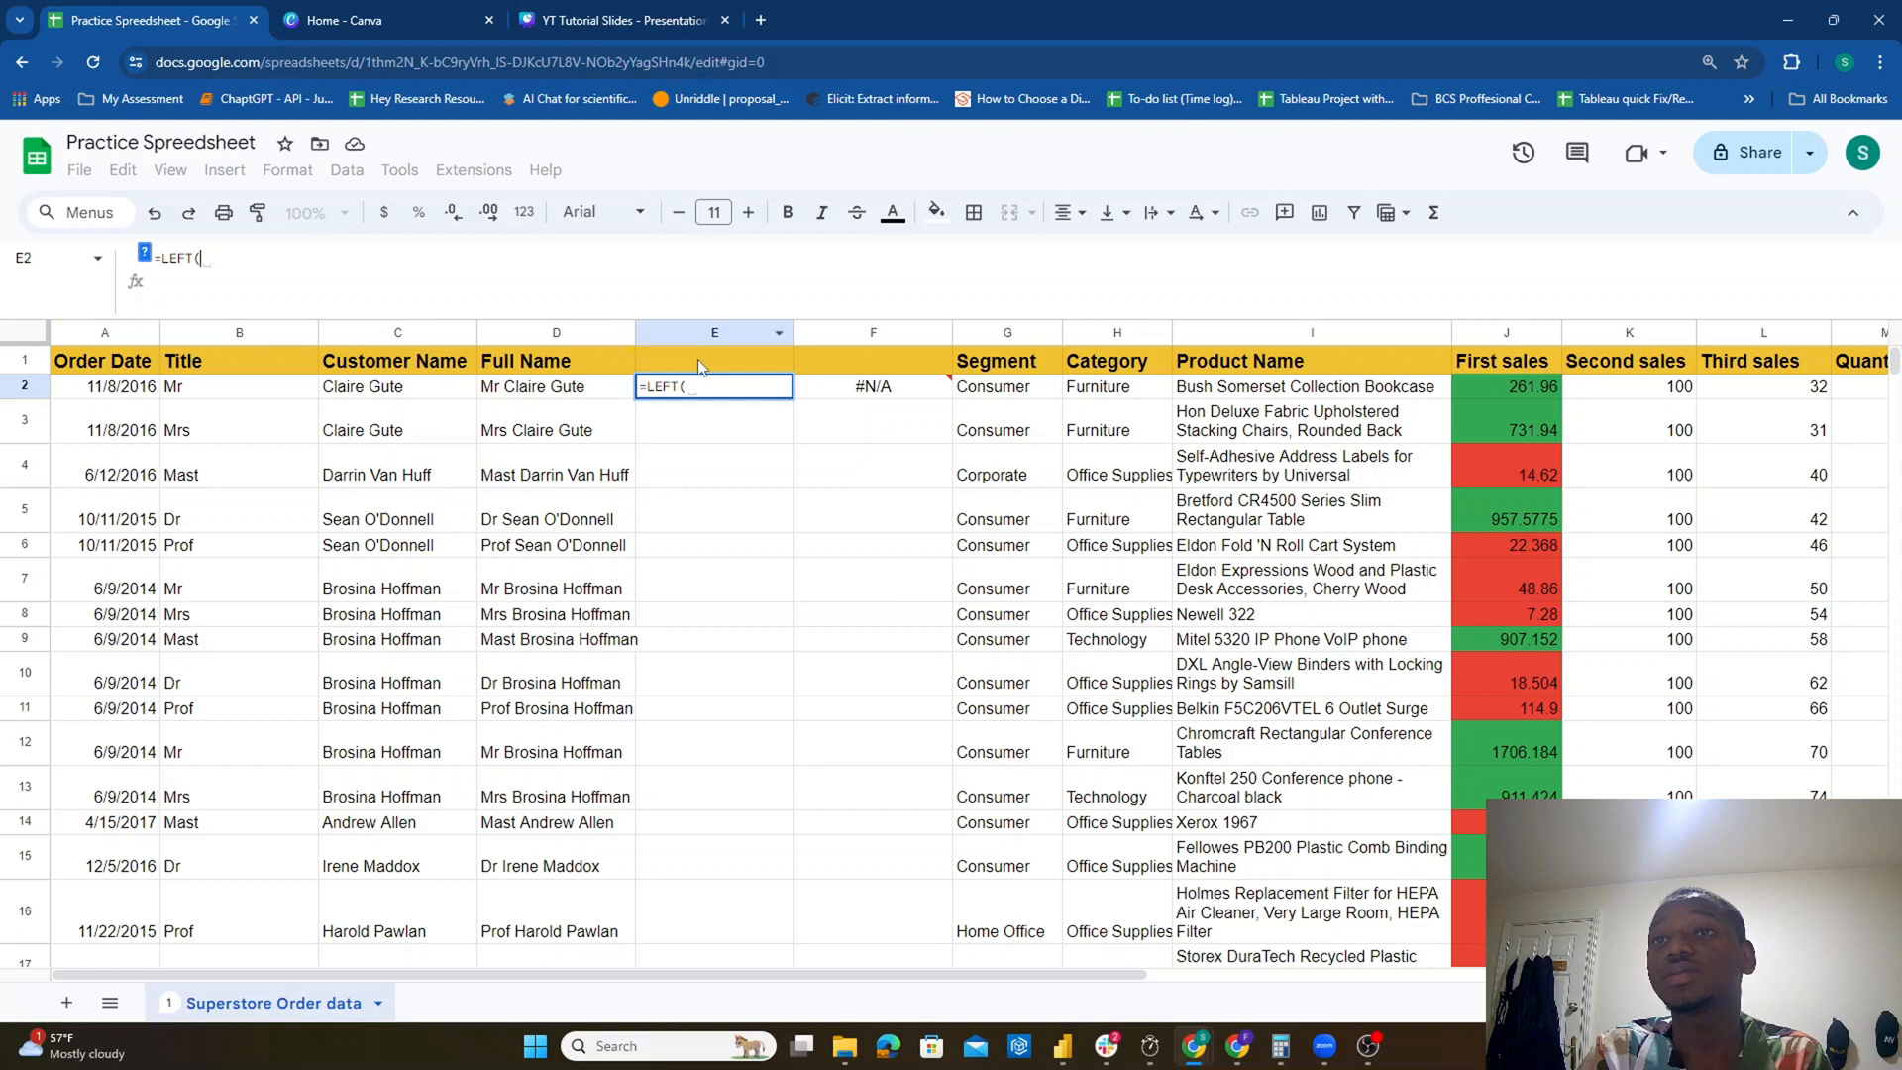
mouse_move(959, 393)
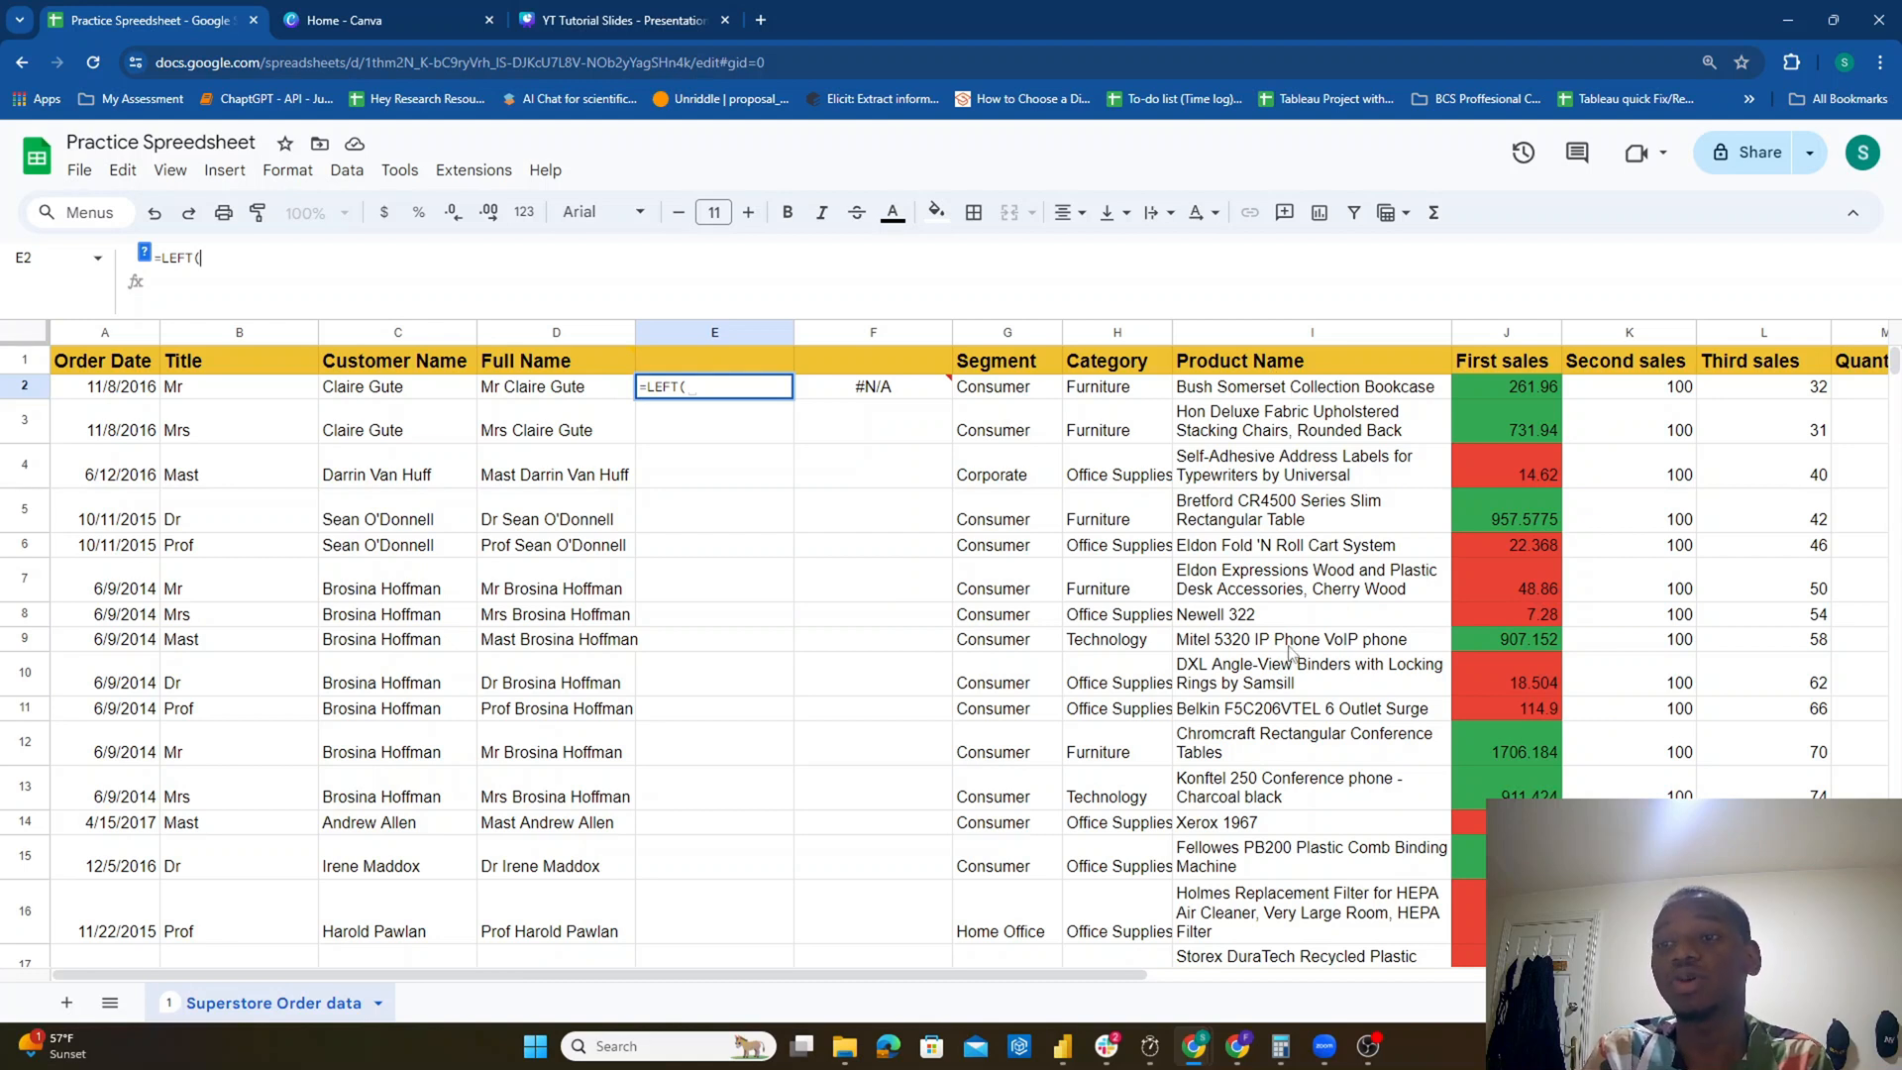
key("Return")
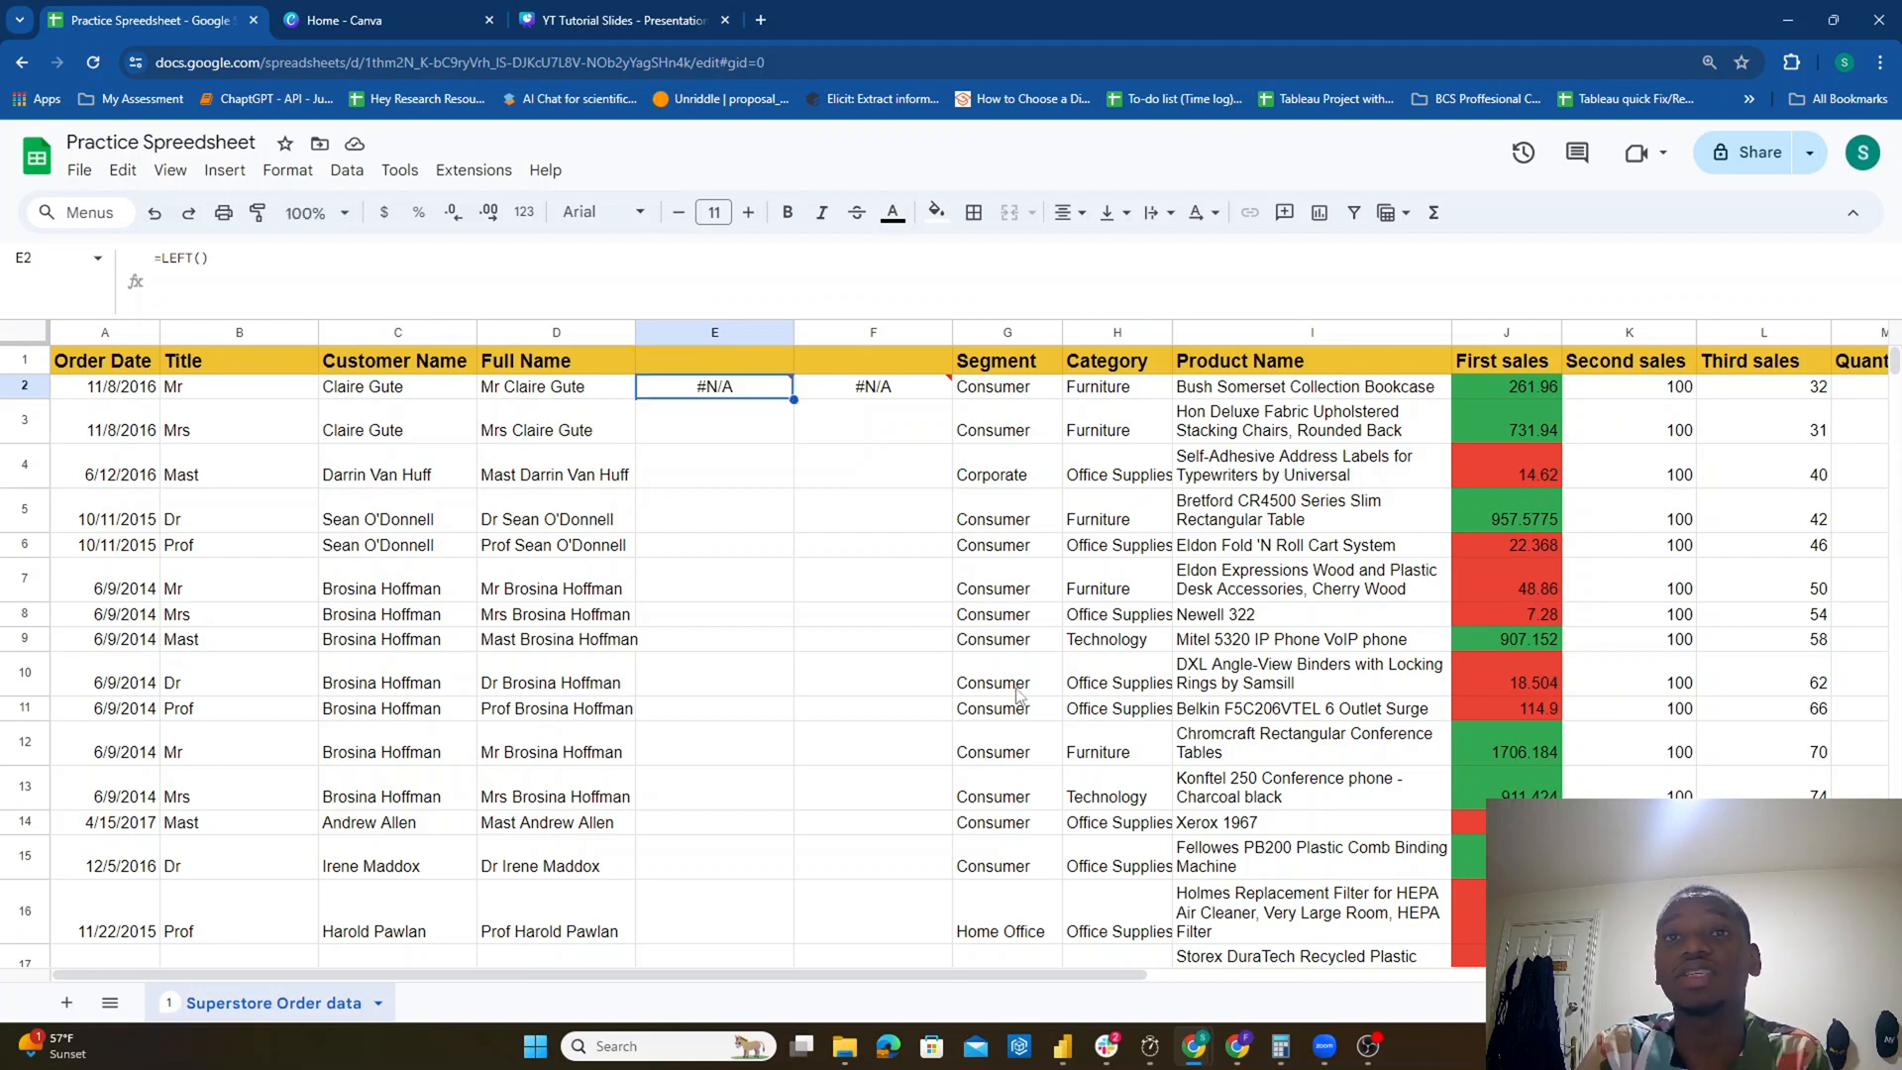
Step: Label the first blank column SKU in header cell E1
left_click(748, 368)
type("SKU")
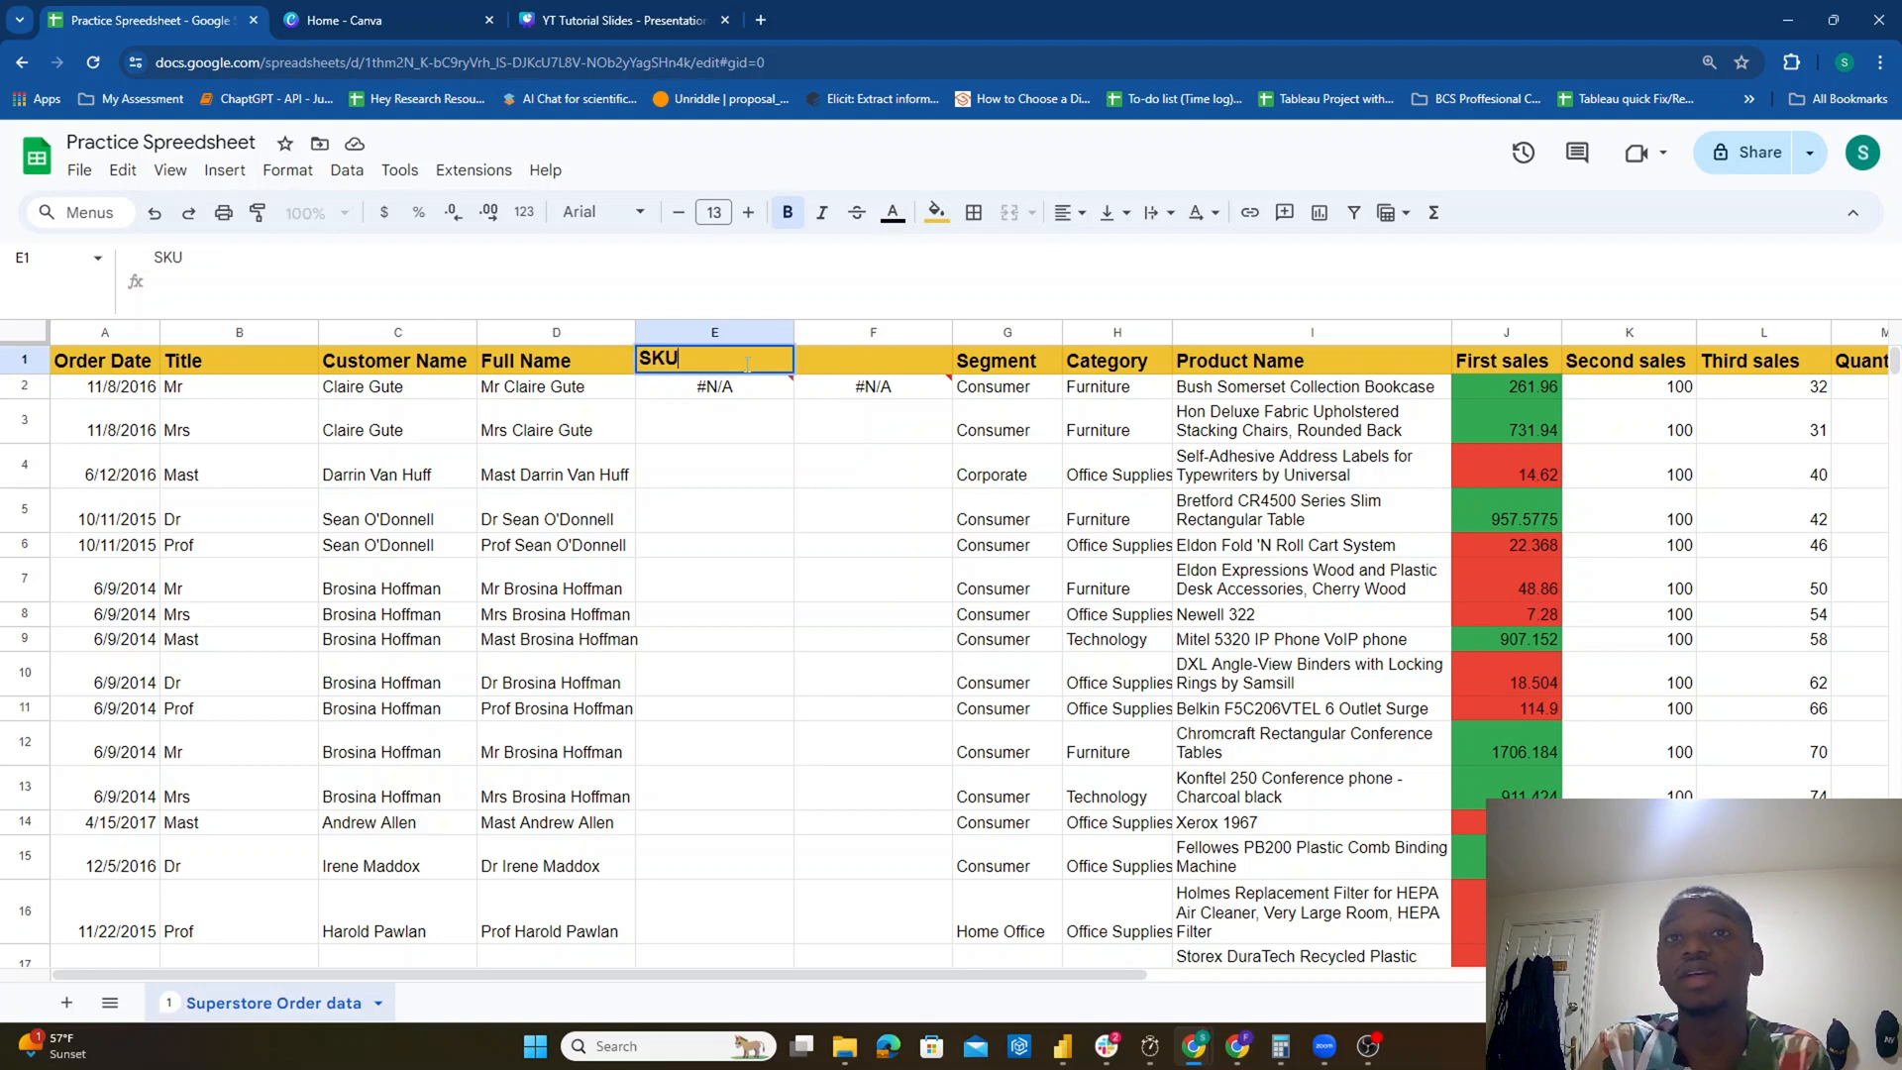
key("Return")
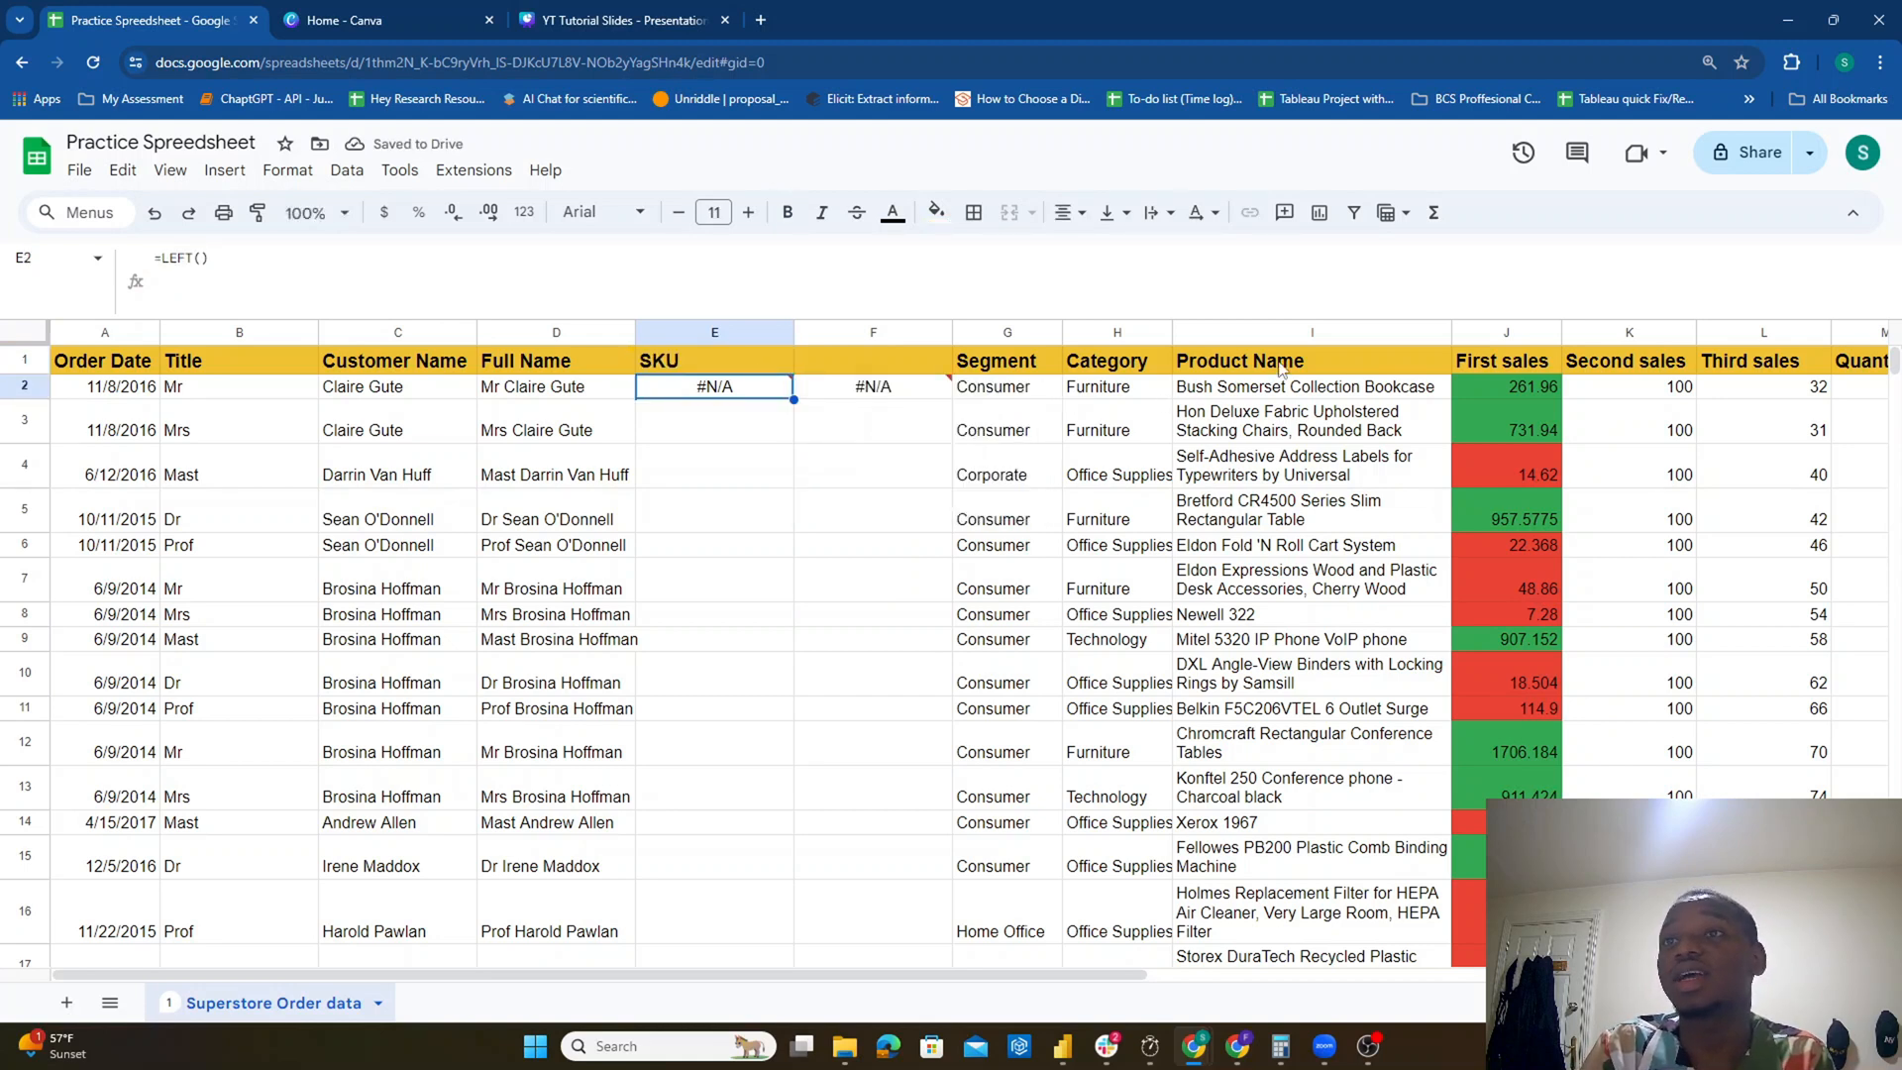
Step: Examine the first three characters of the product names in I2 to I4 and look through the rest of the Product Name column
mouse_move(728, 396)
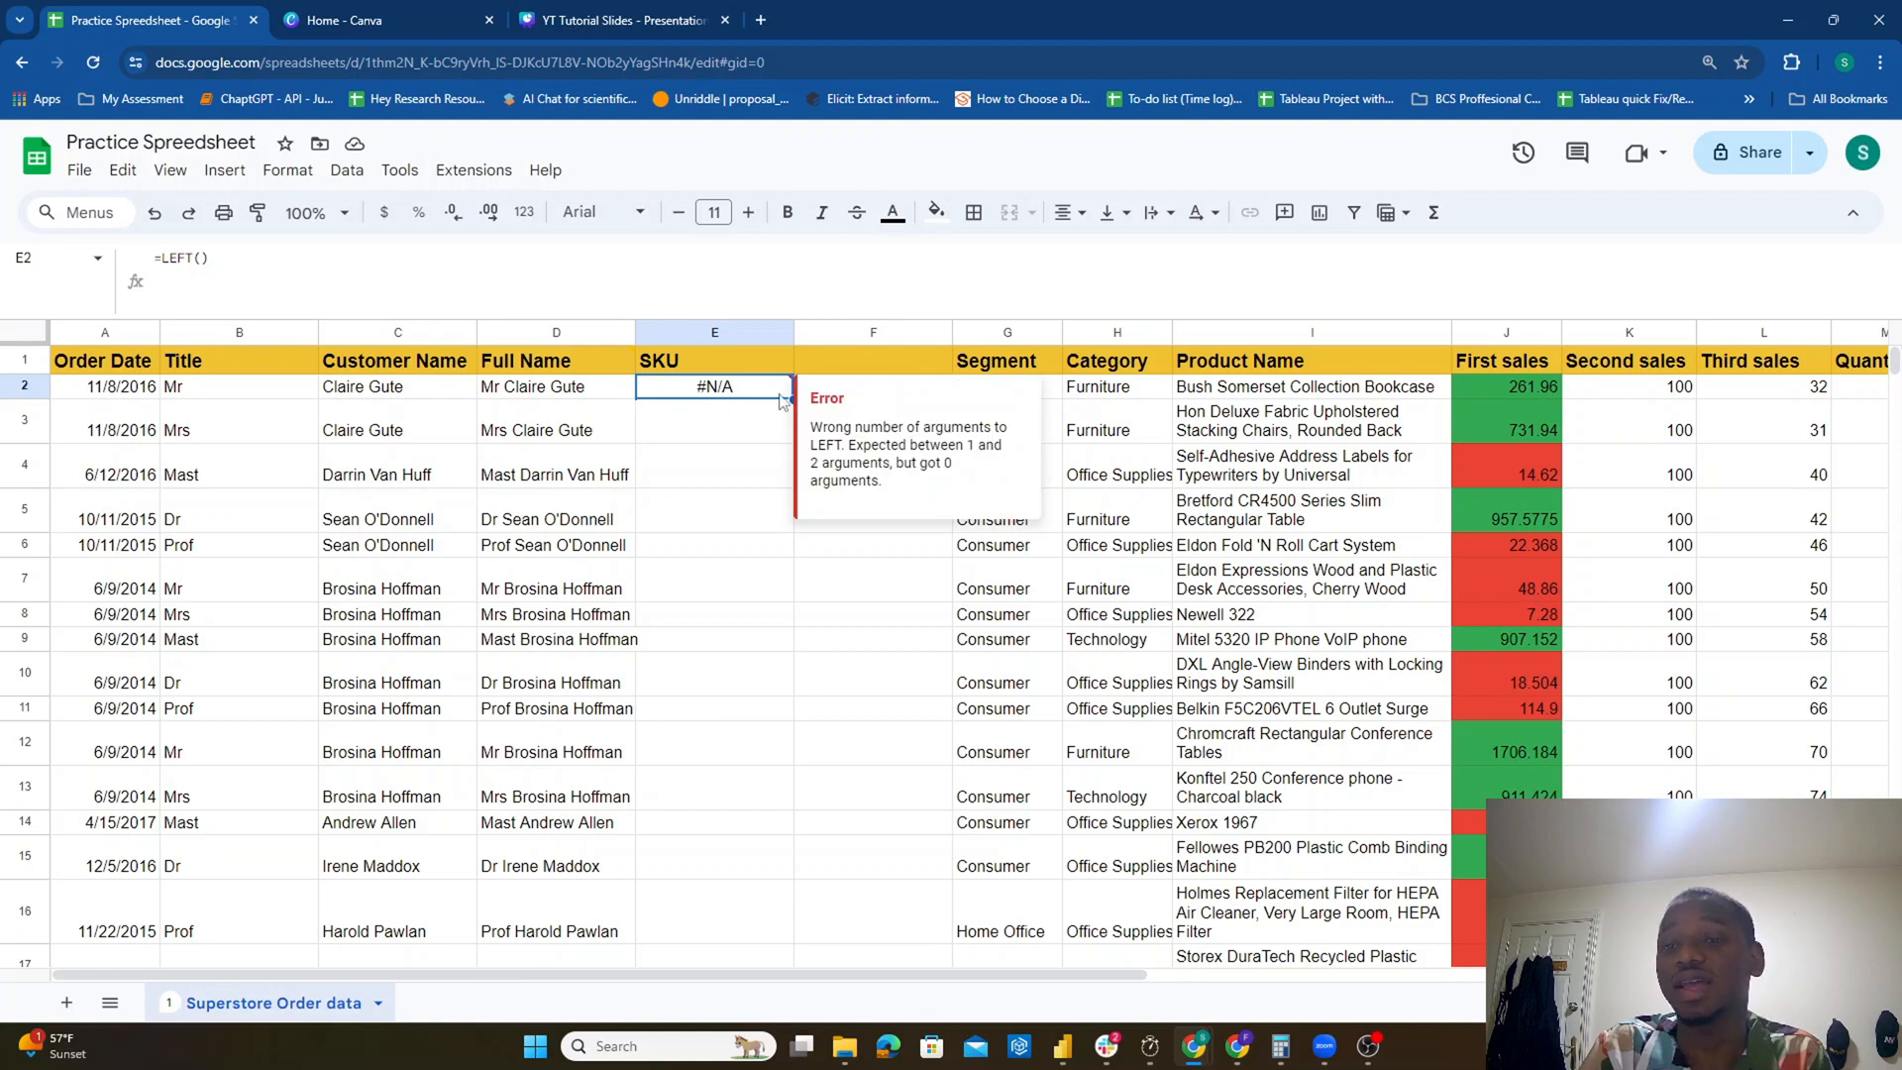
left_click(1226, 399)
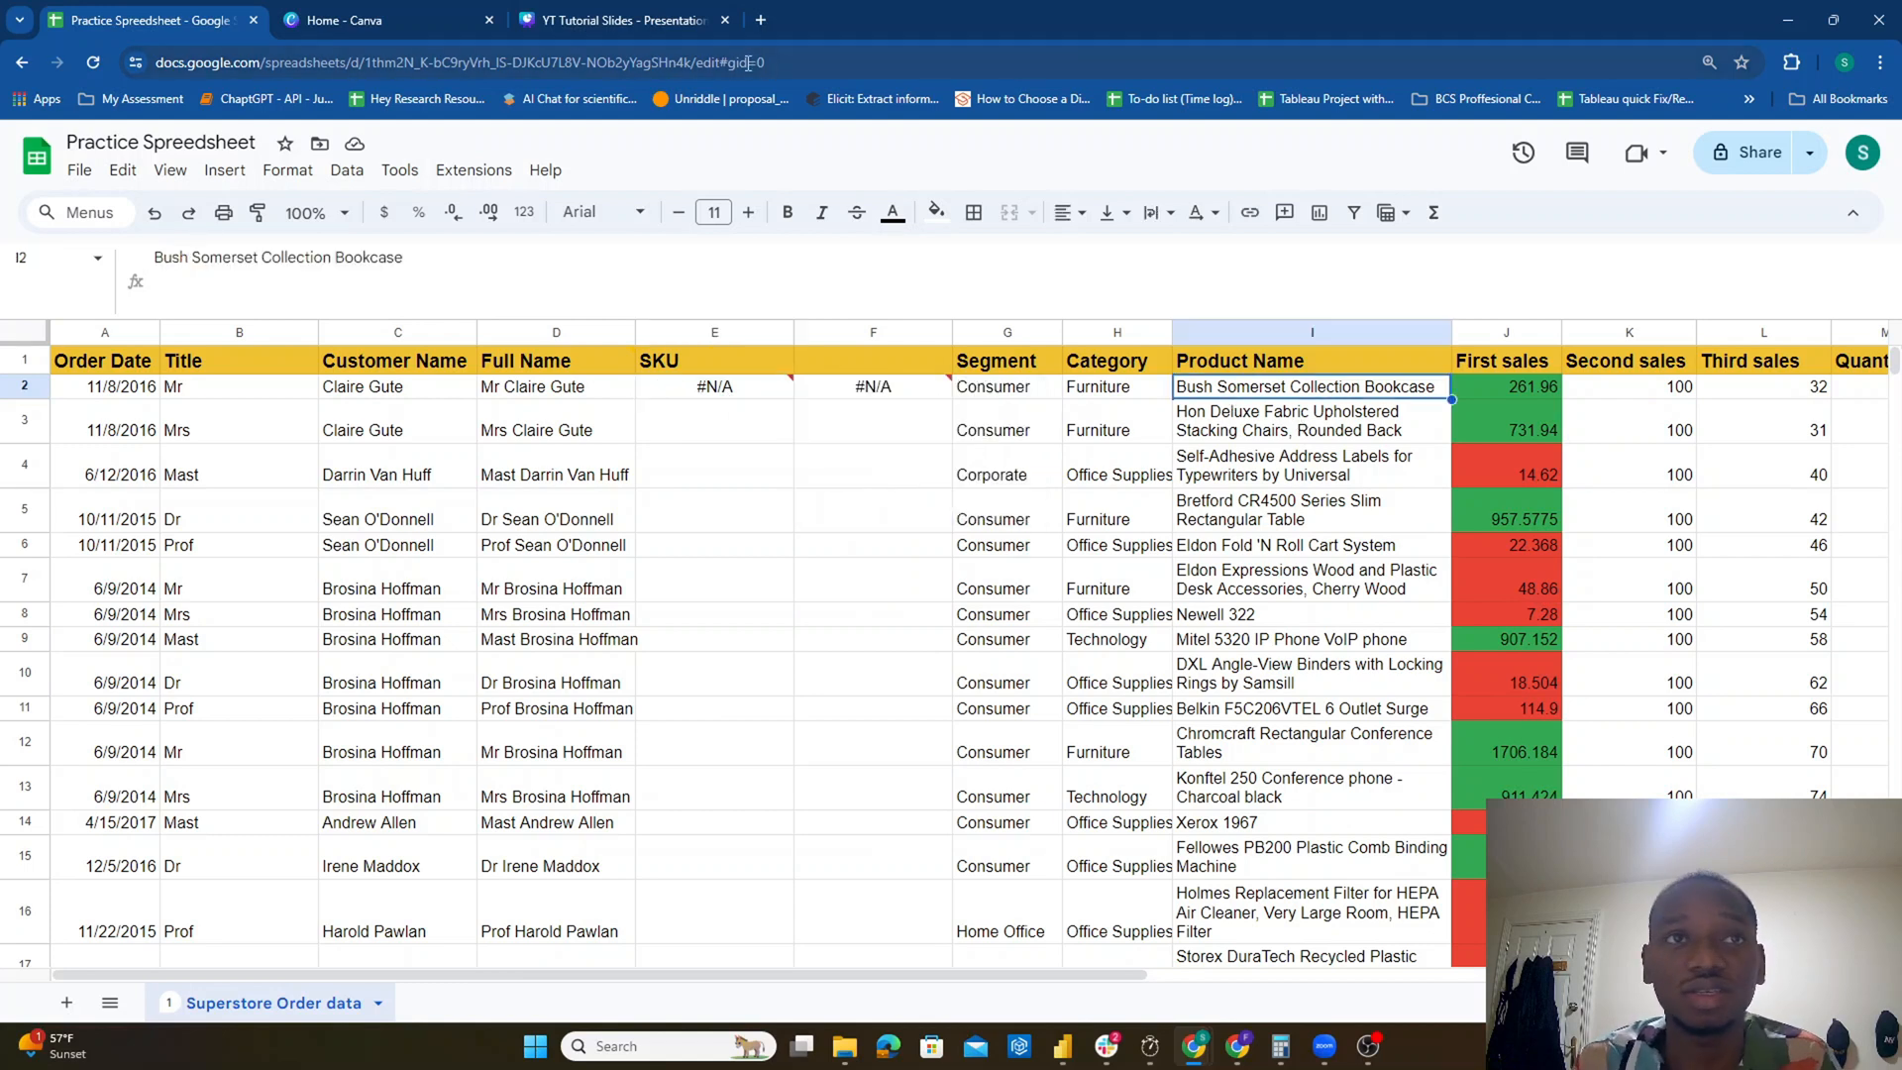
left_click_drag(179, 259, 146, 267)
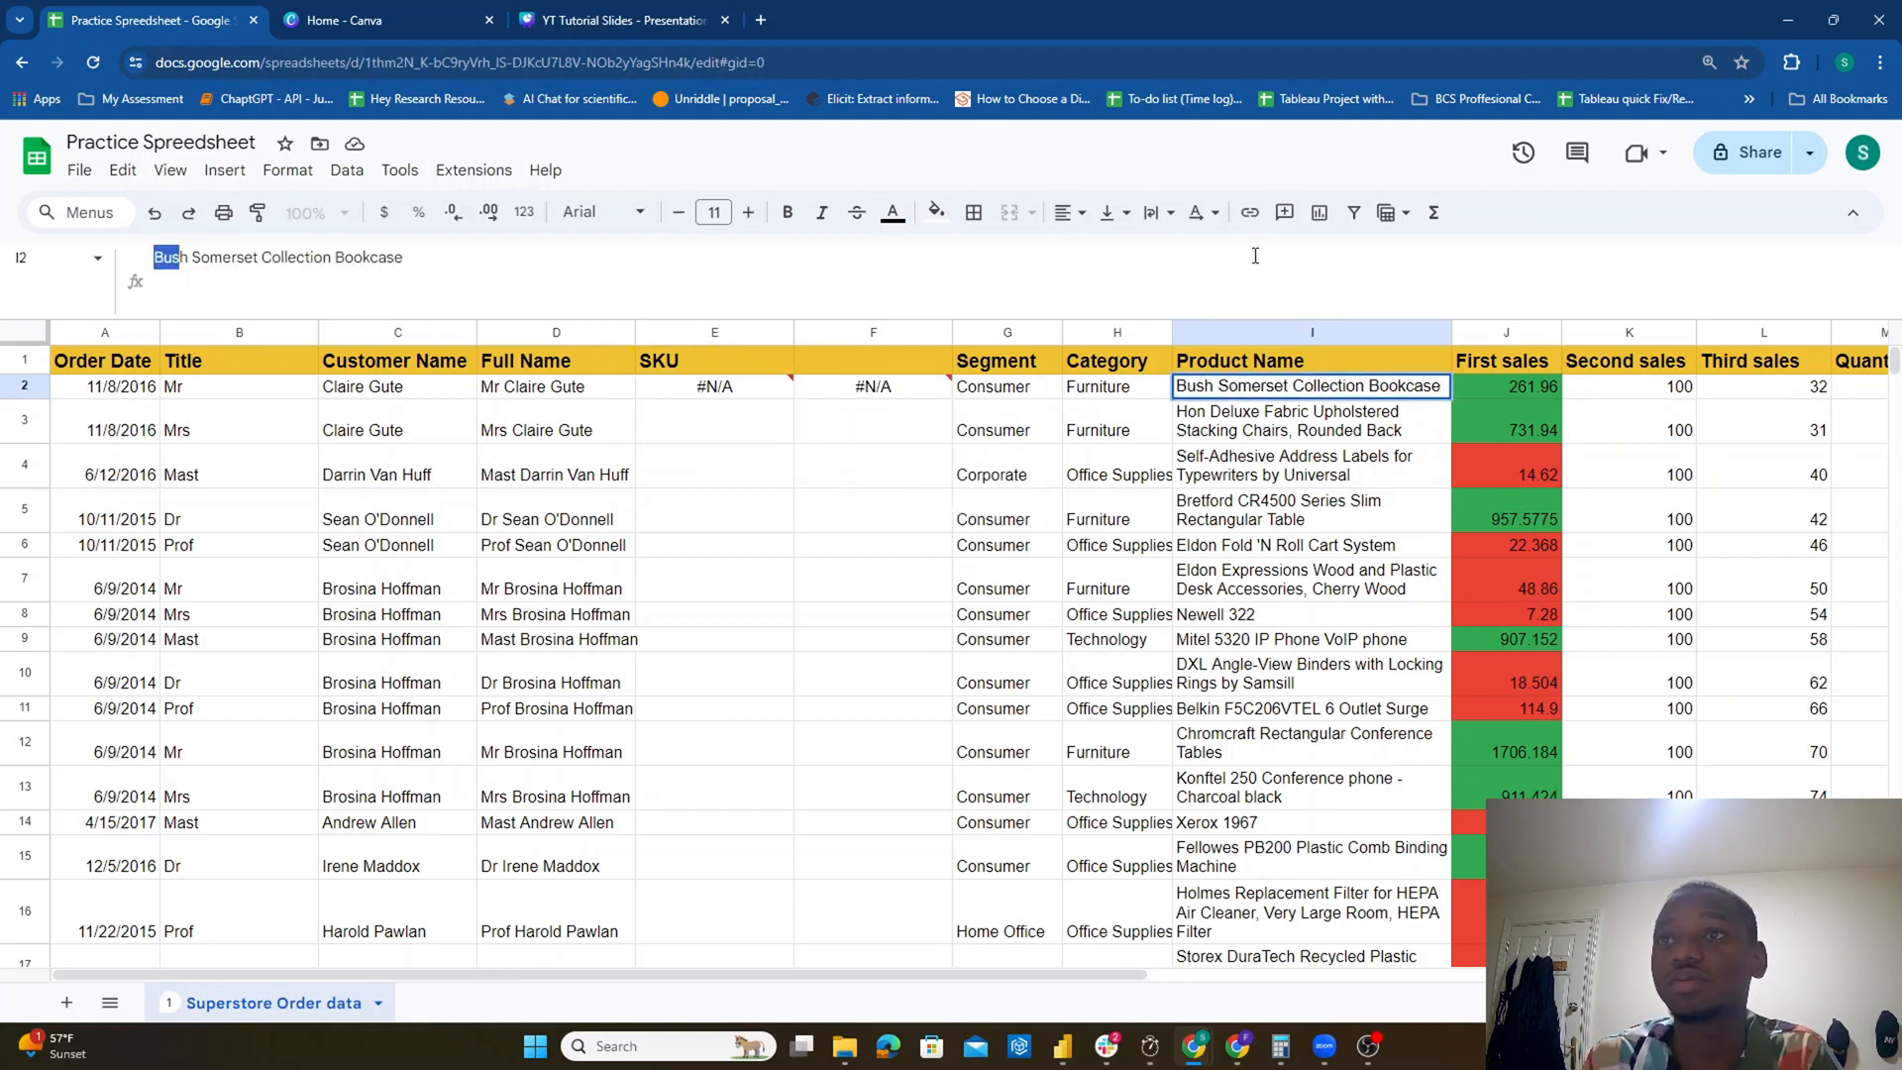
left_click(1209, 421)
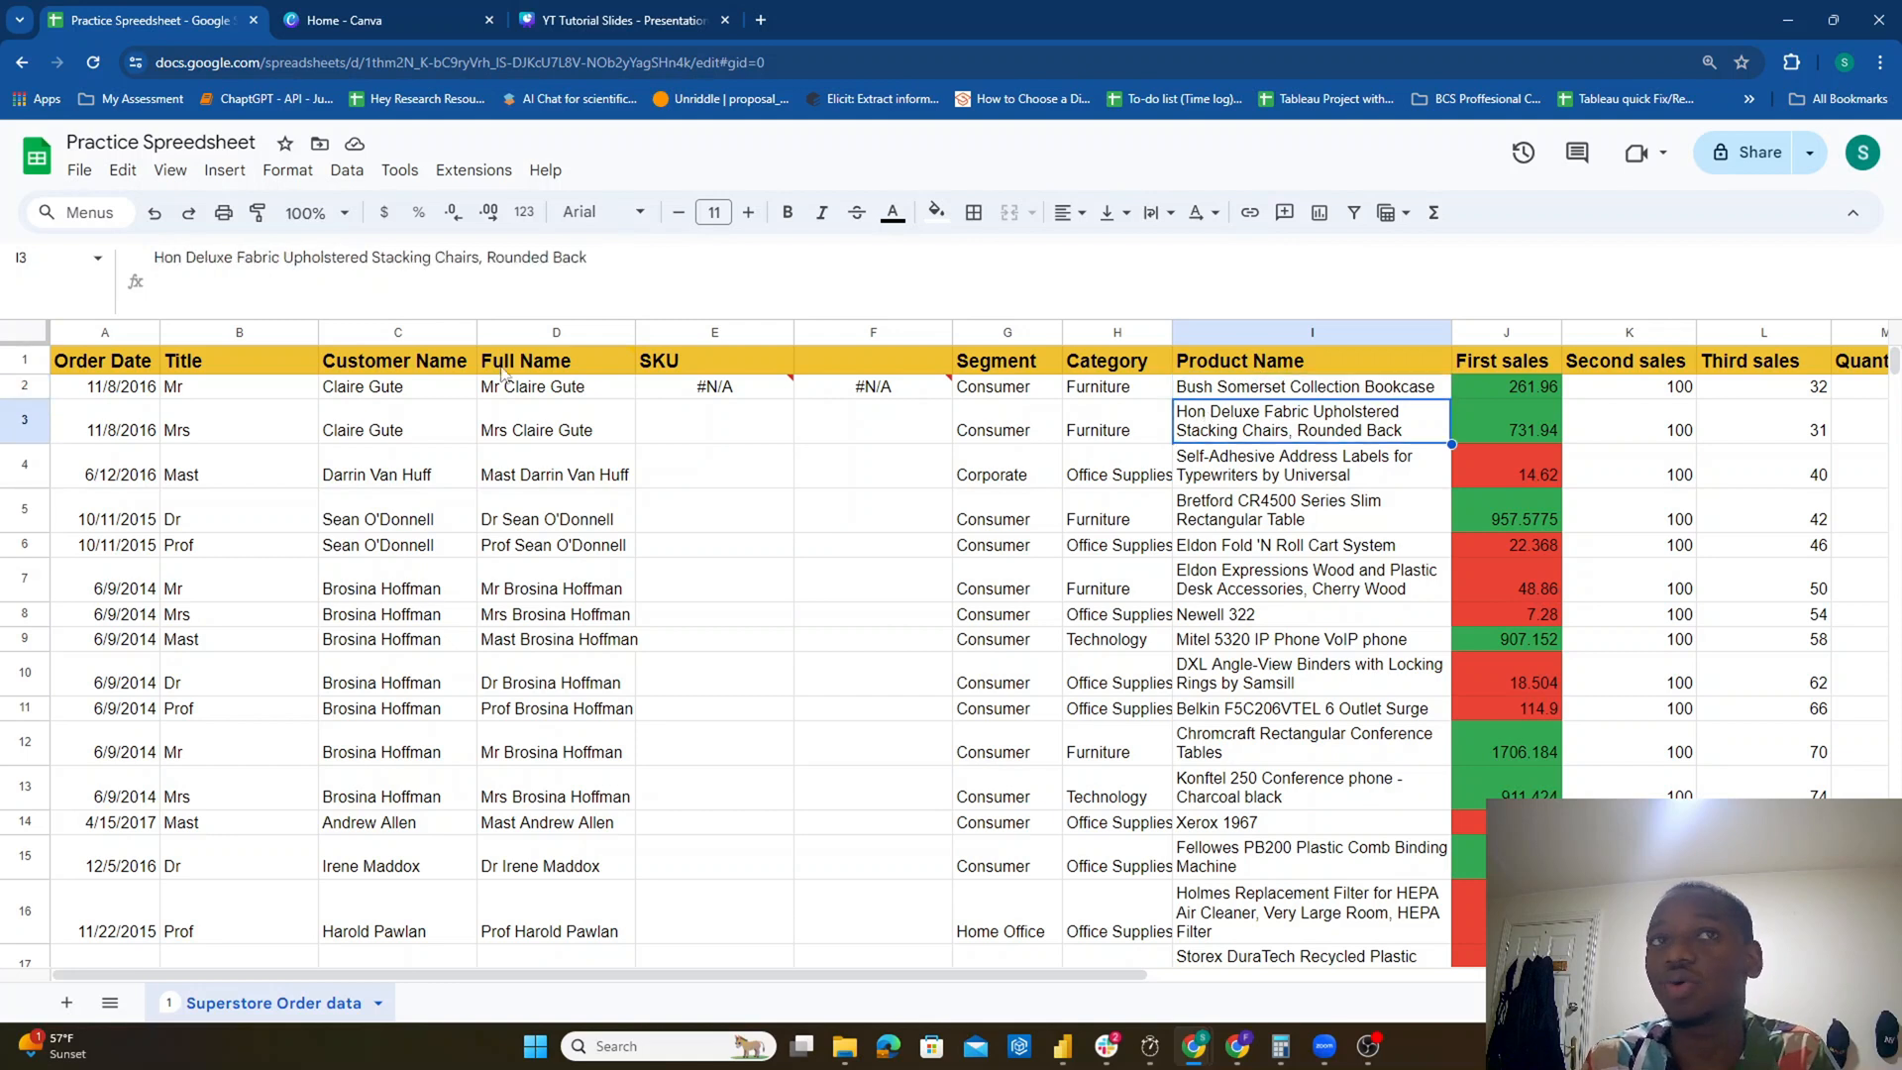
left_click_drag(179, 266, 158, 263)
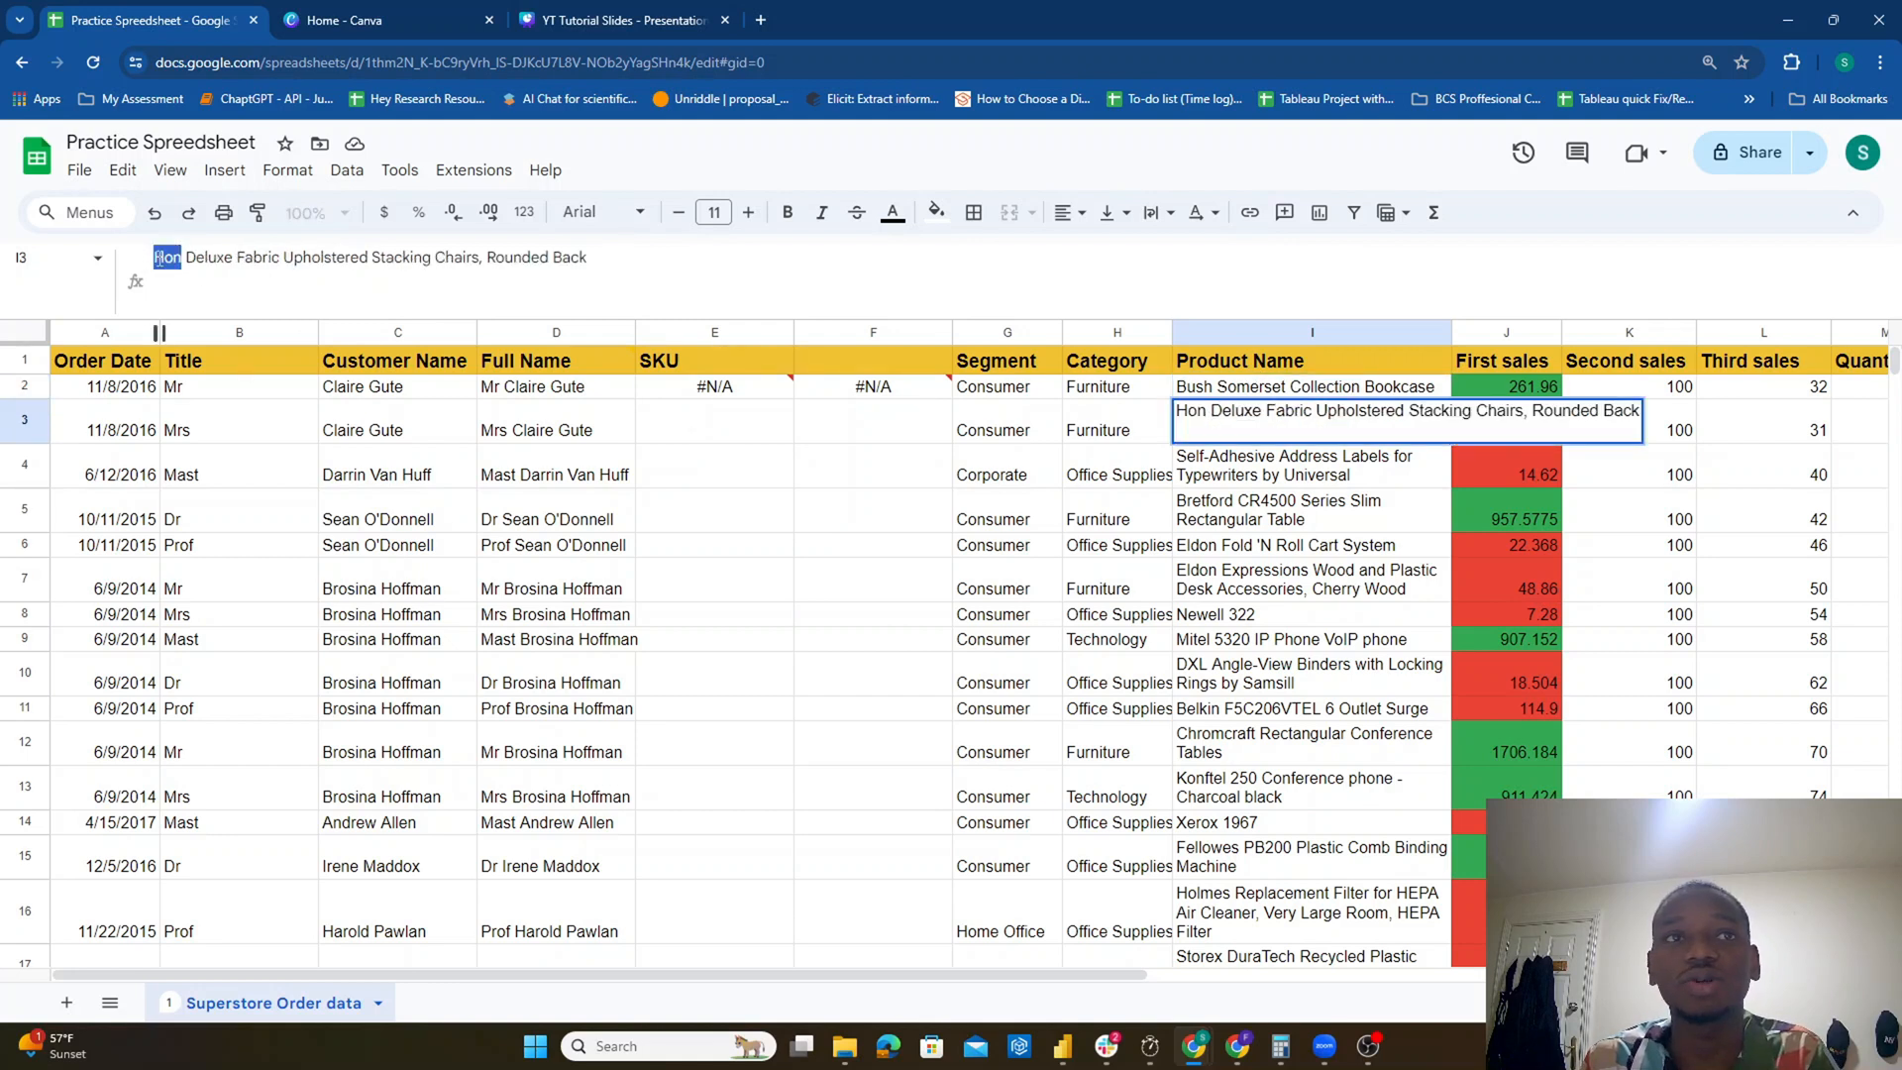
key("Escape")
key("Down")
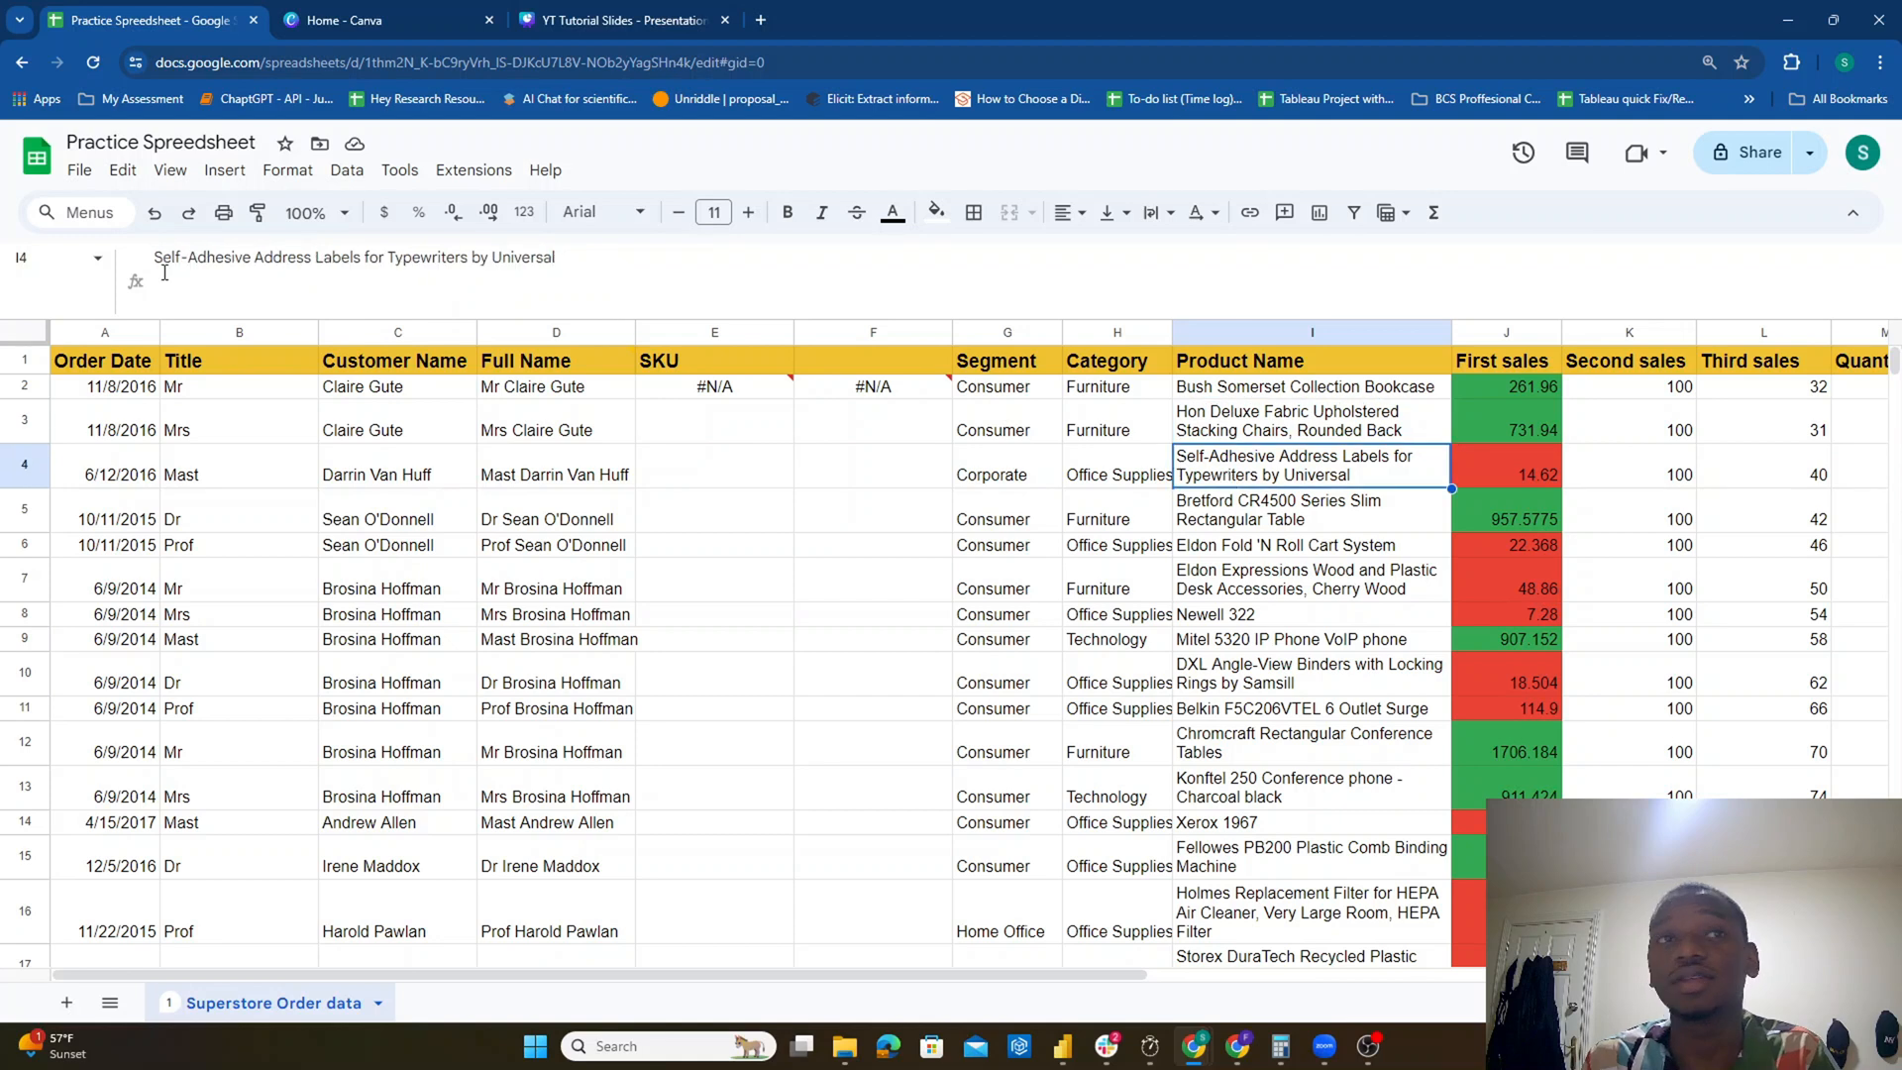
left_click(172, 257)
key("Escape")
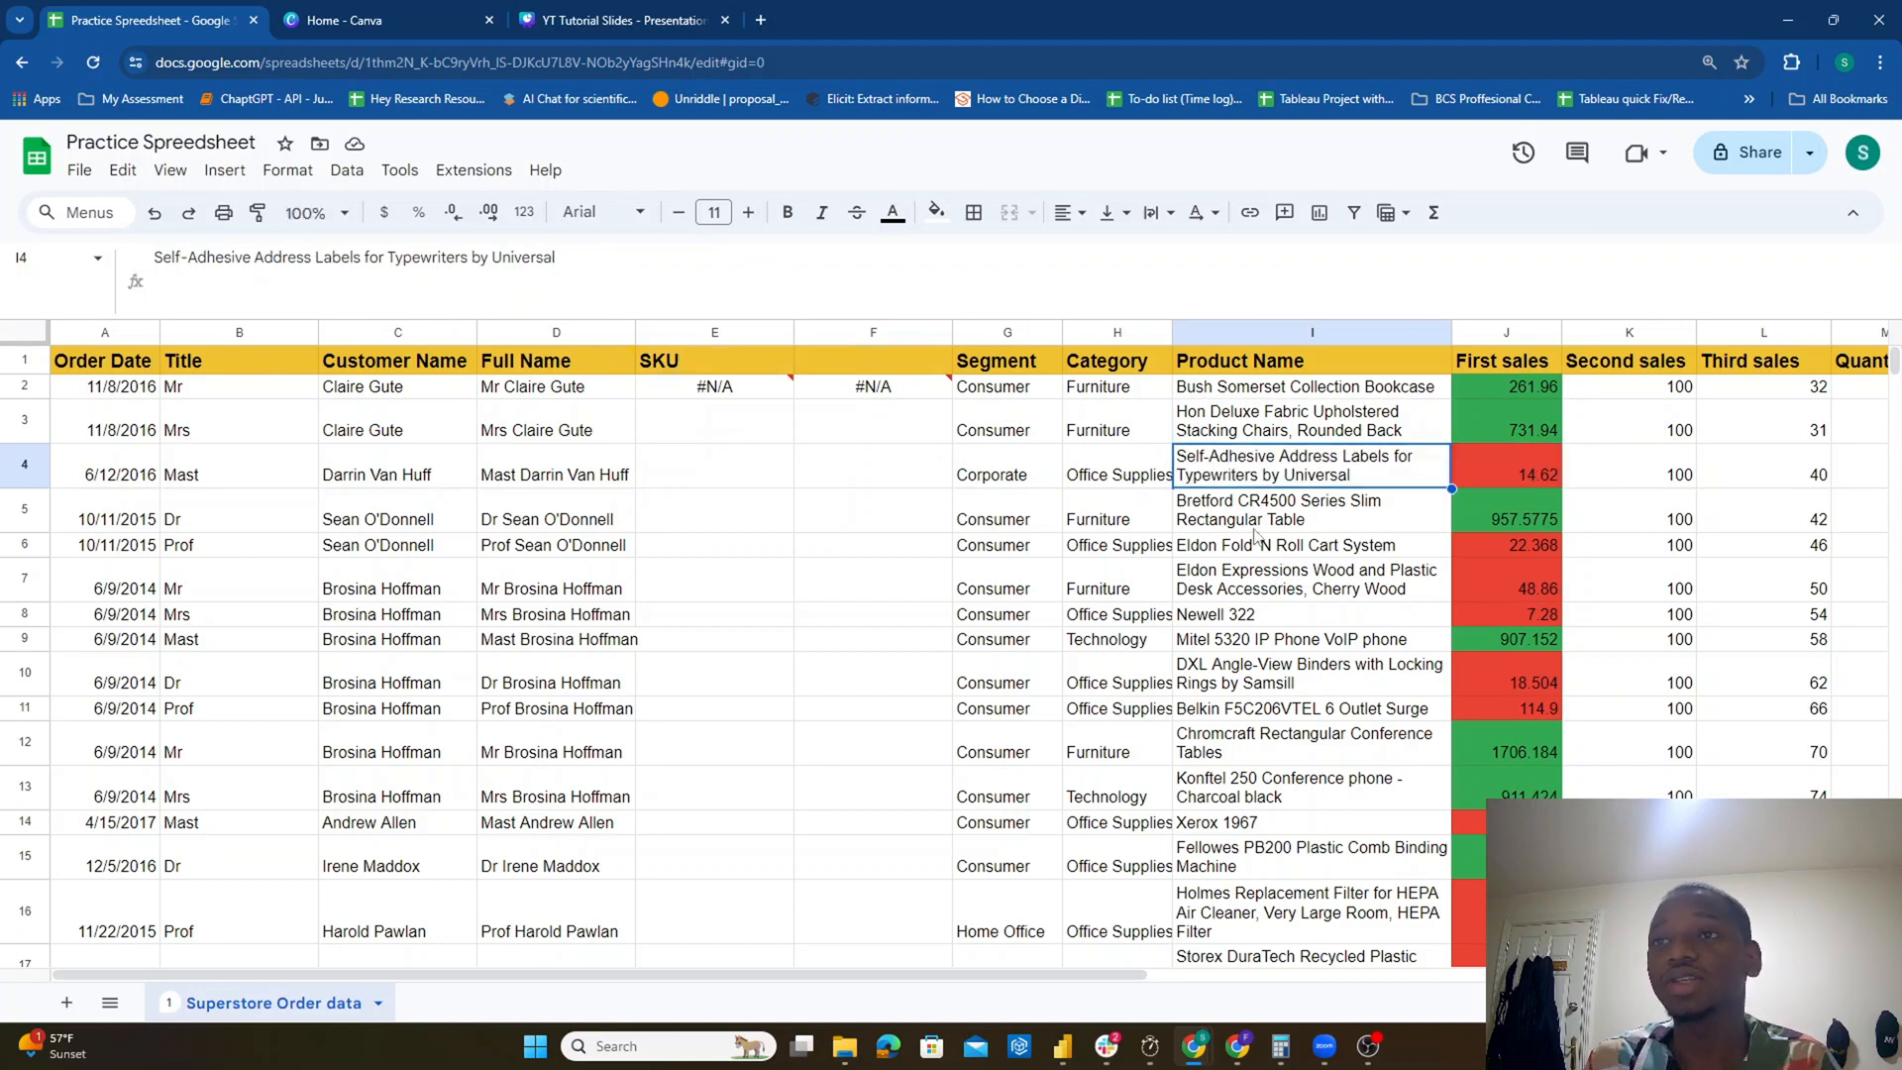
scroll(1204, 614, "down", 10)
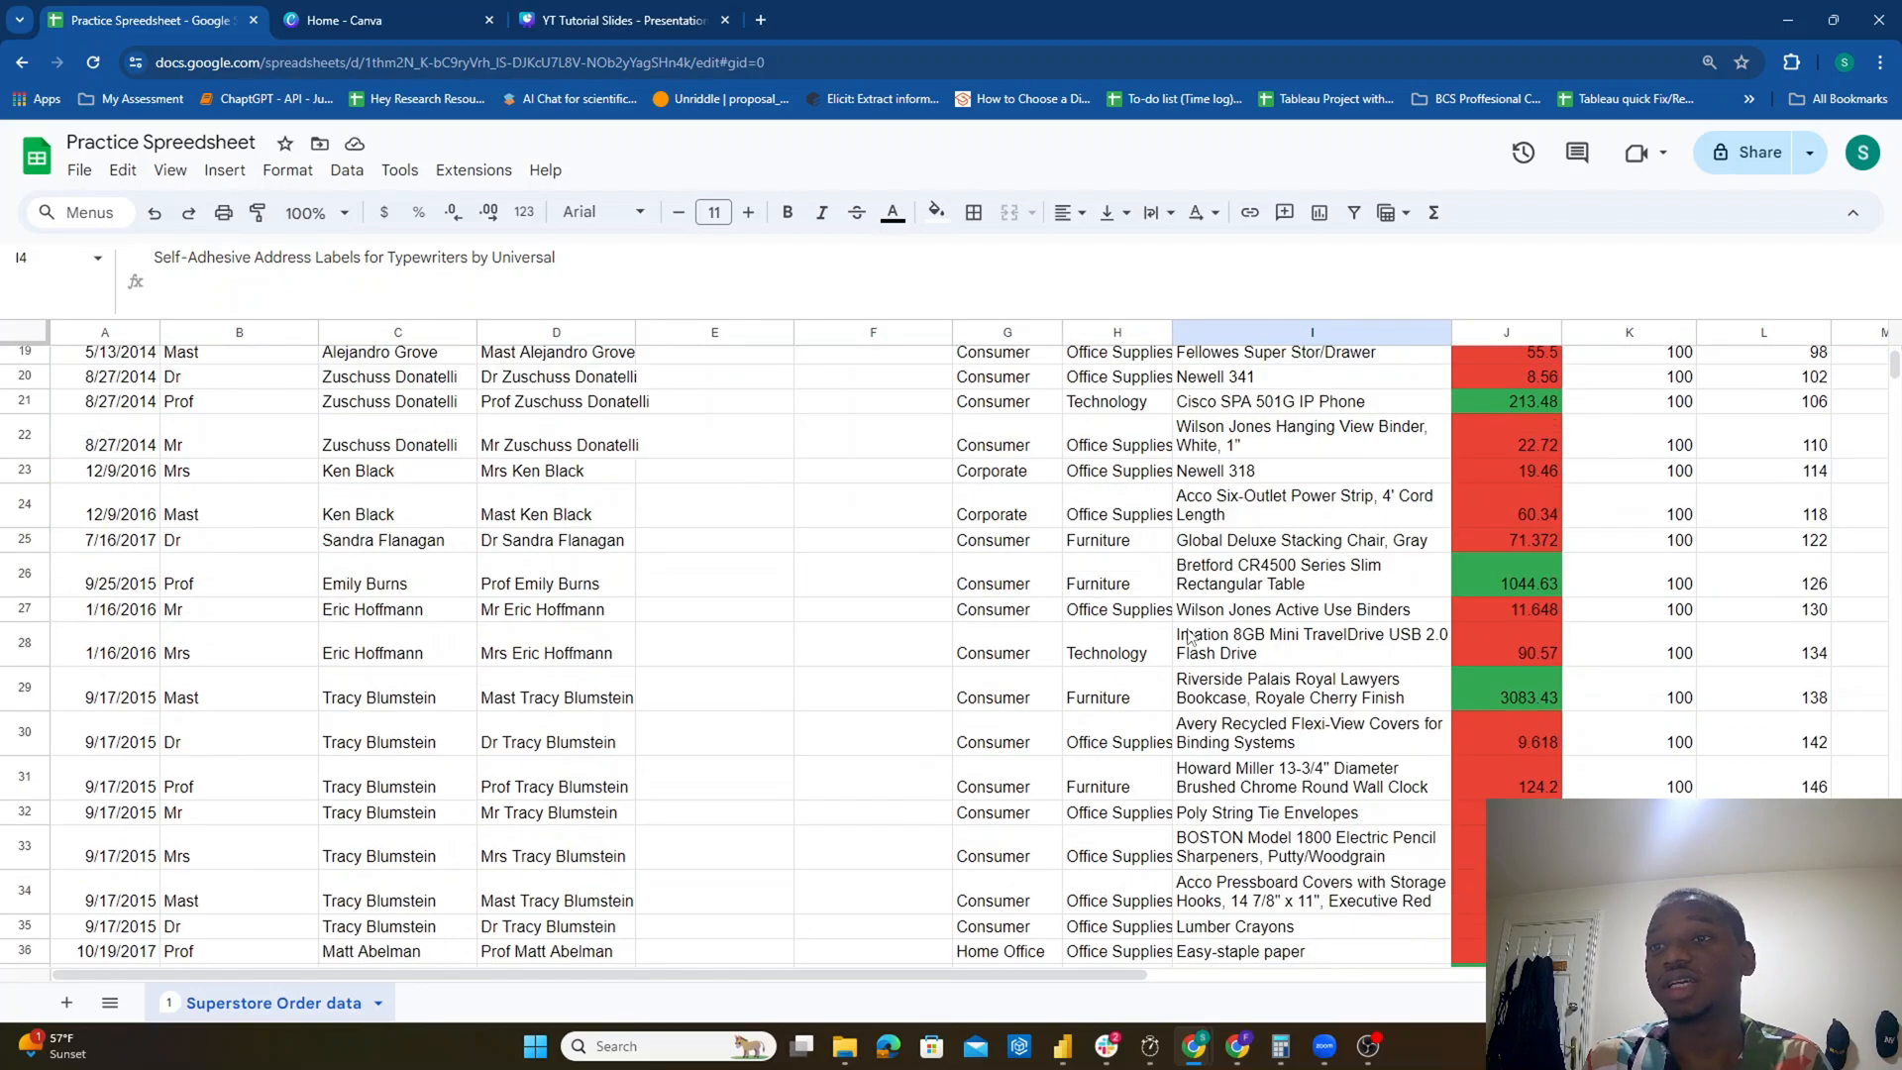
scroll(1194, 634, "down", 3)
scroll(1194, 634, "up", 15)
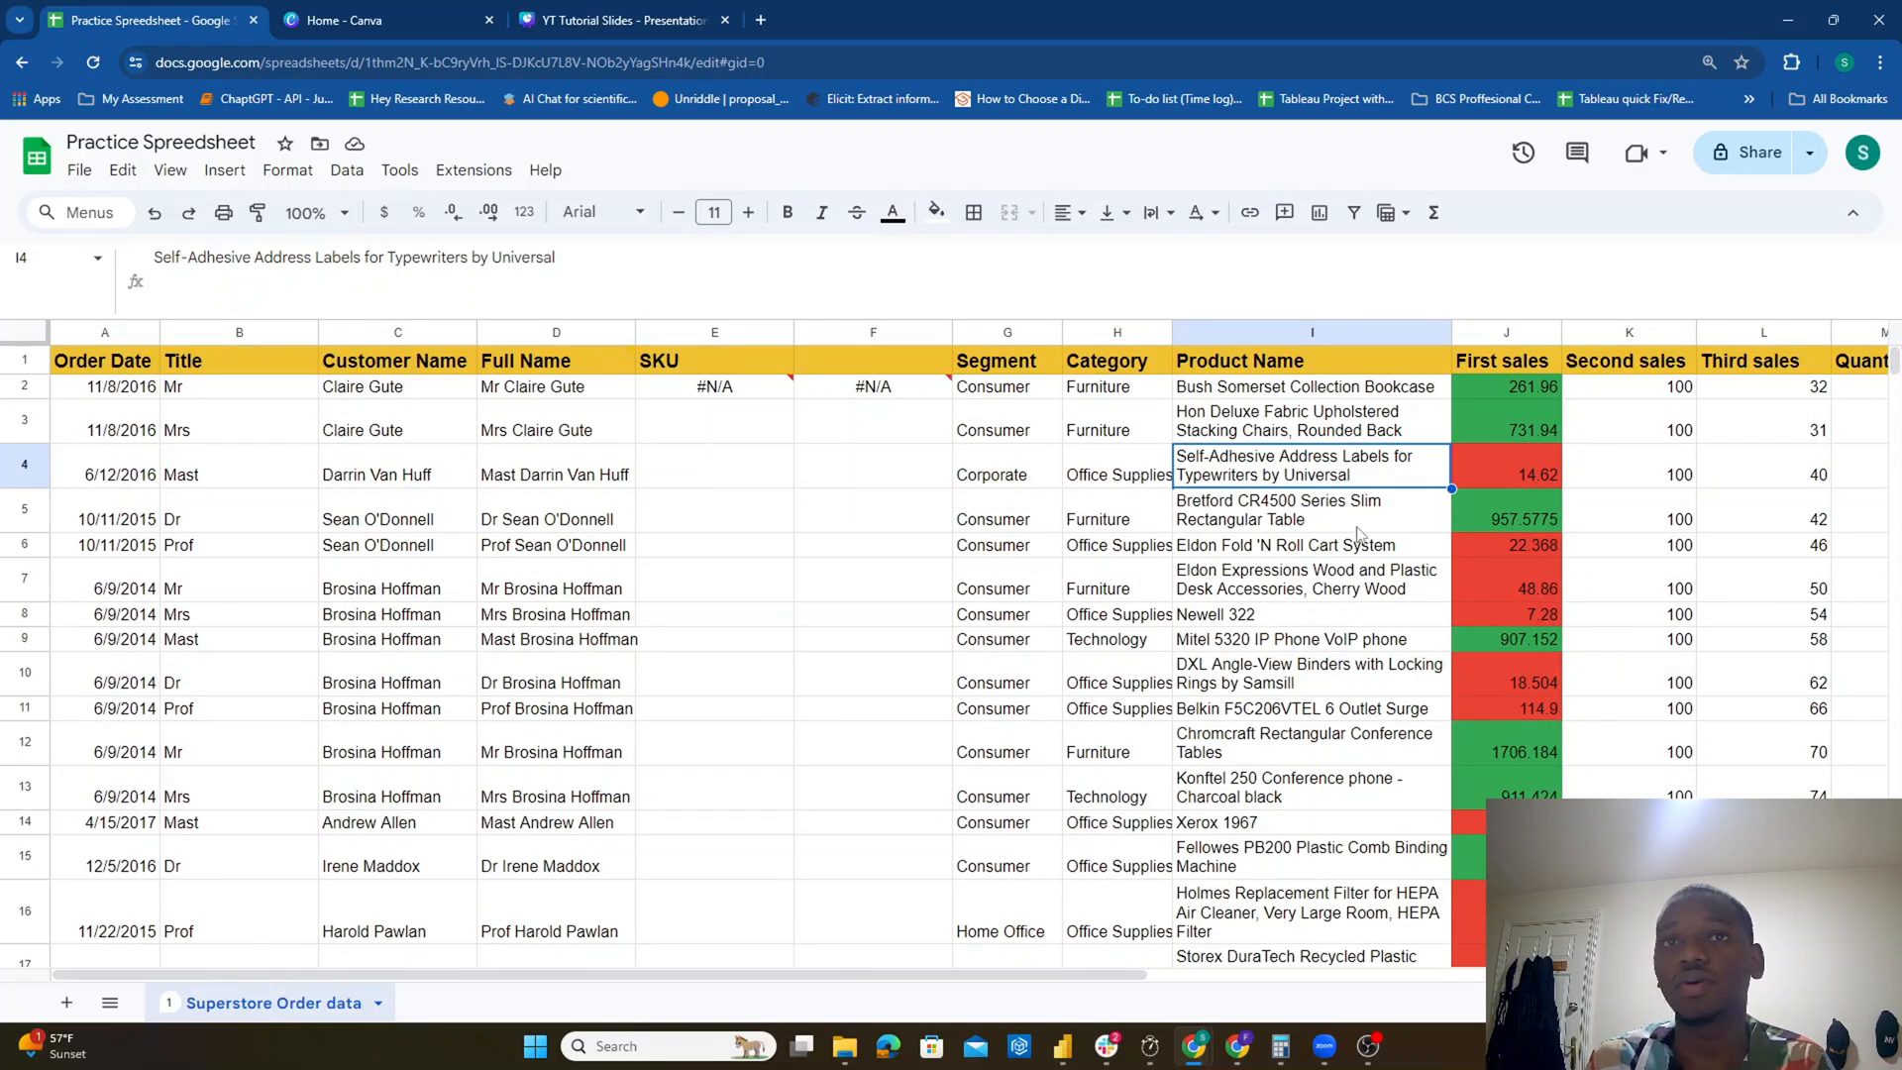
Step: Change the E1 header to SKU1 and label the adjacent column SKU2 in F1
left_click(671, 385)
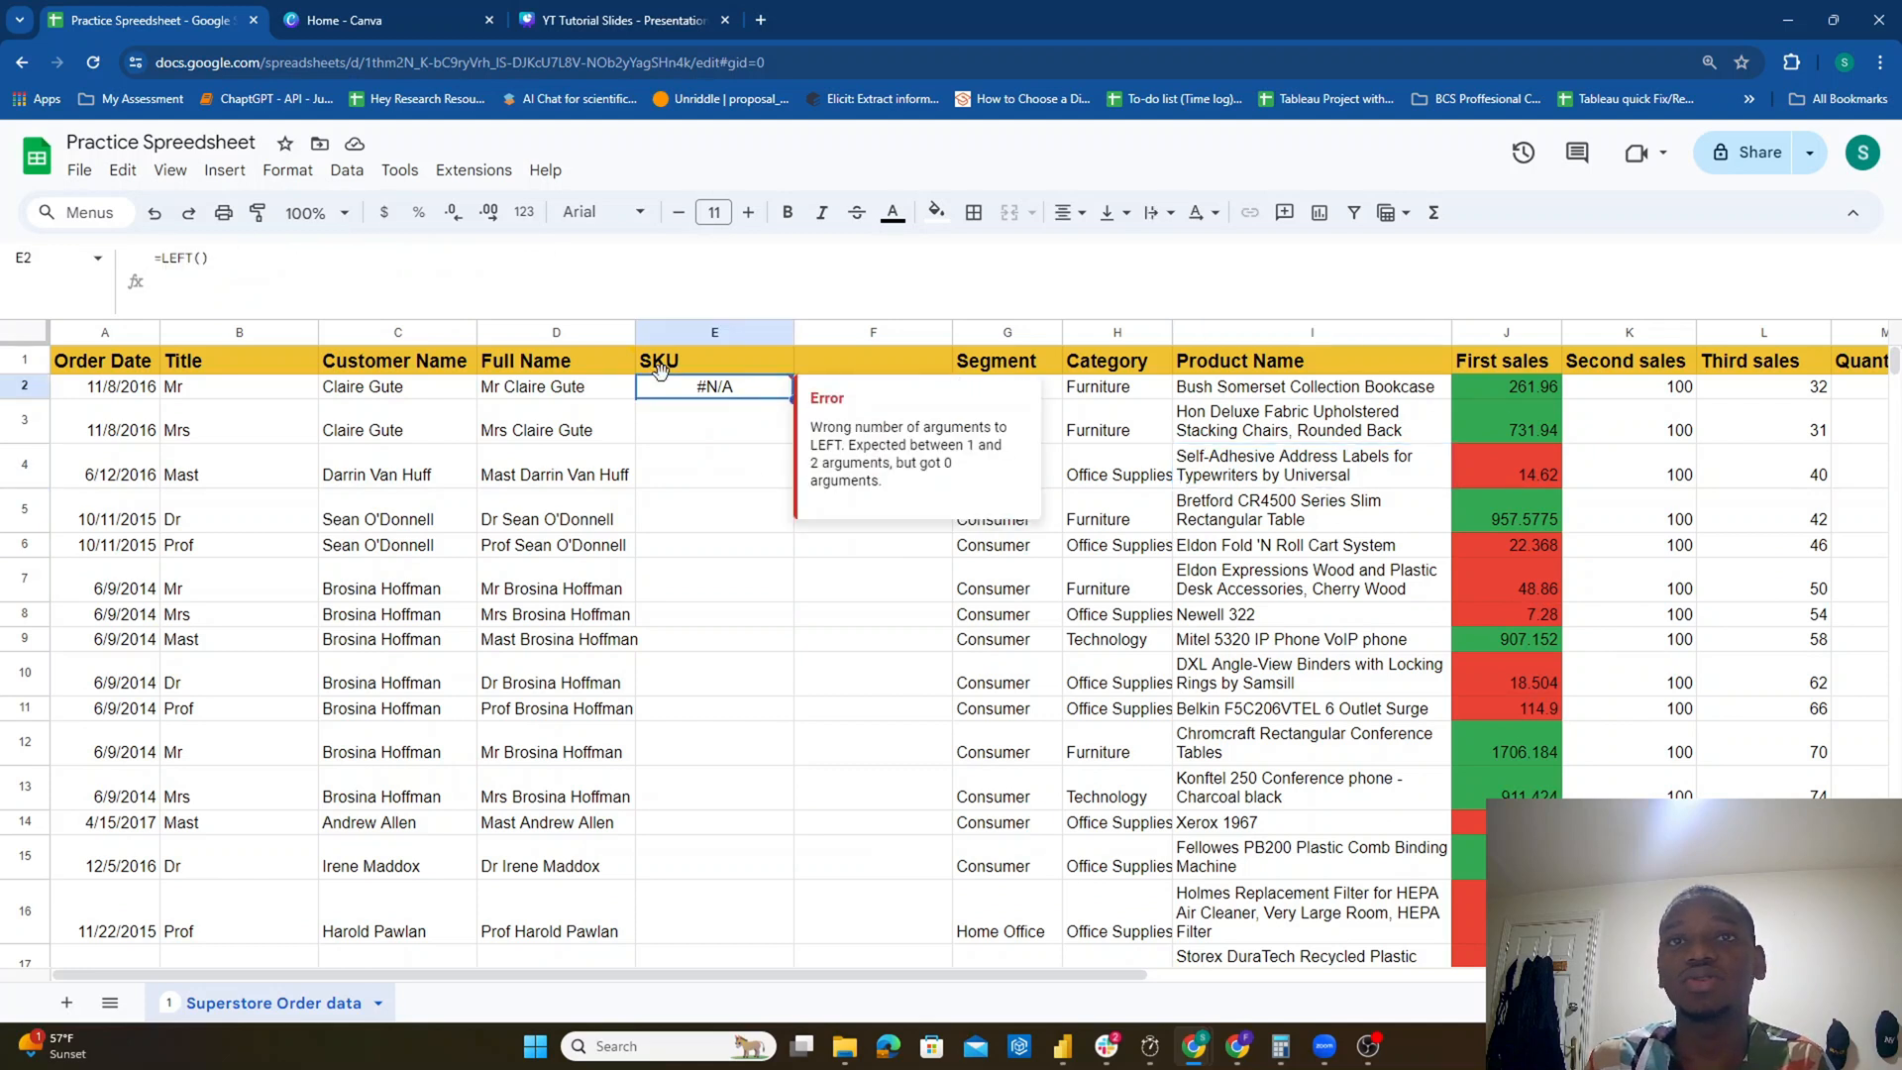
left_click(705, 365)
left_click(245, 260)
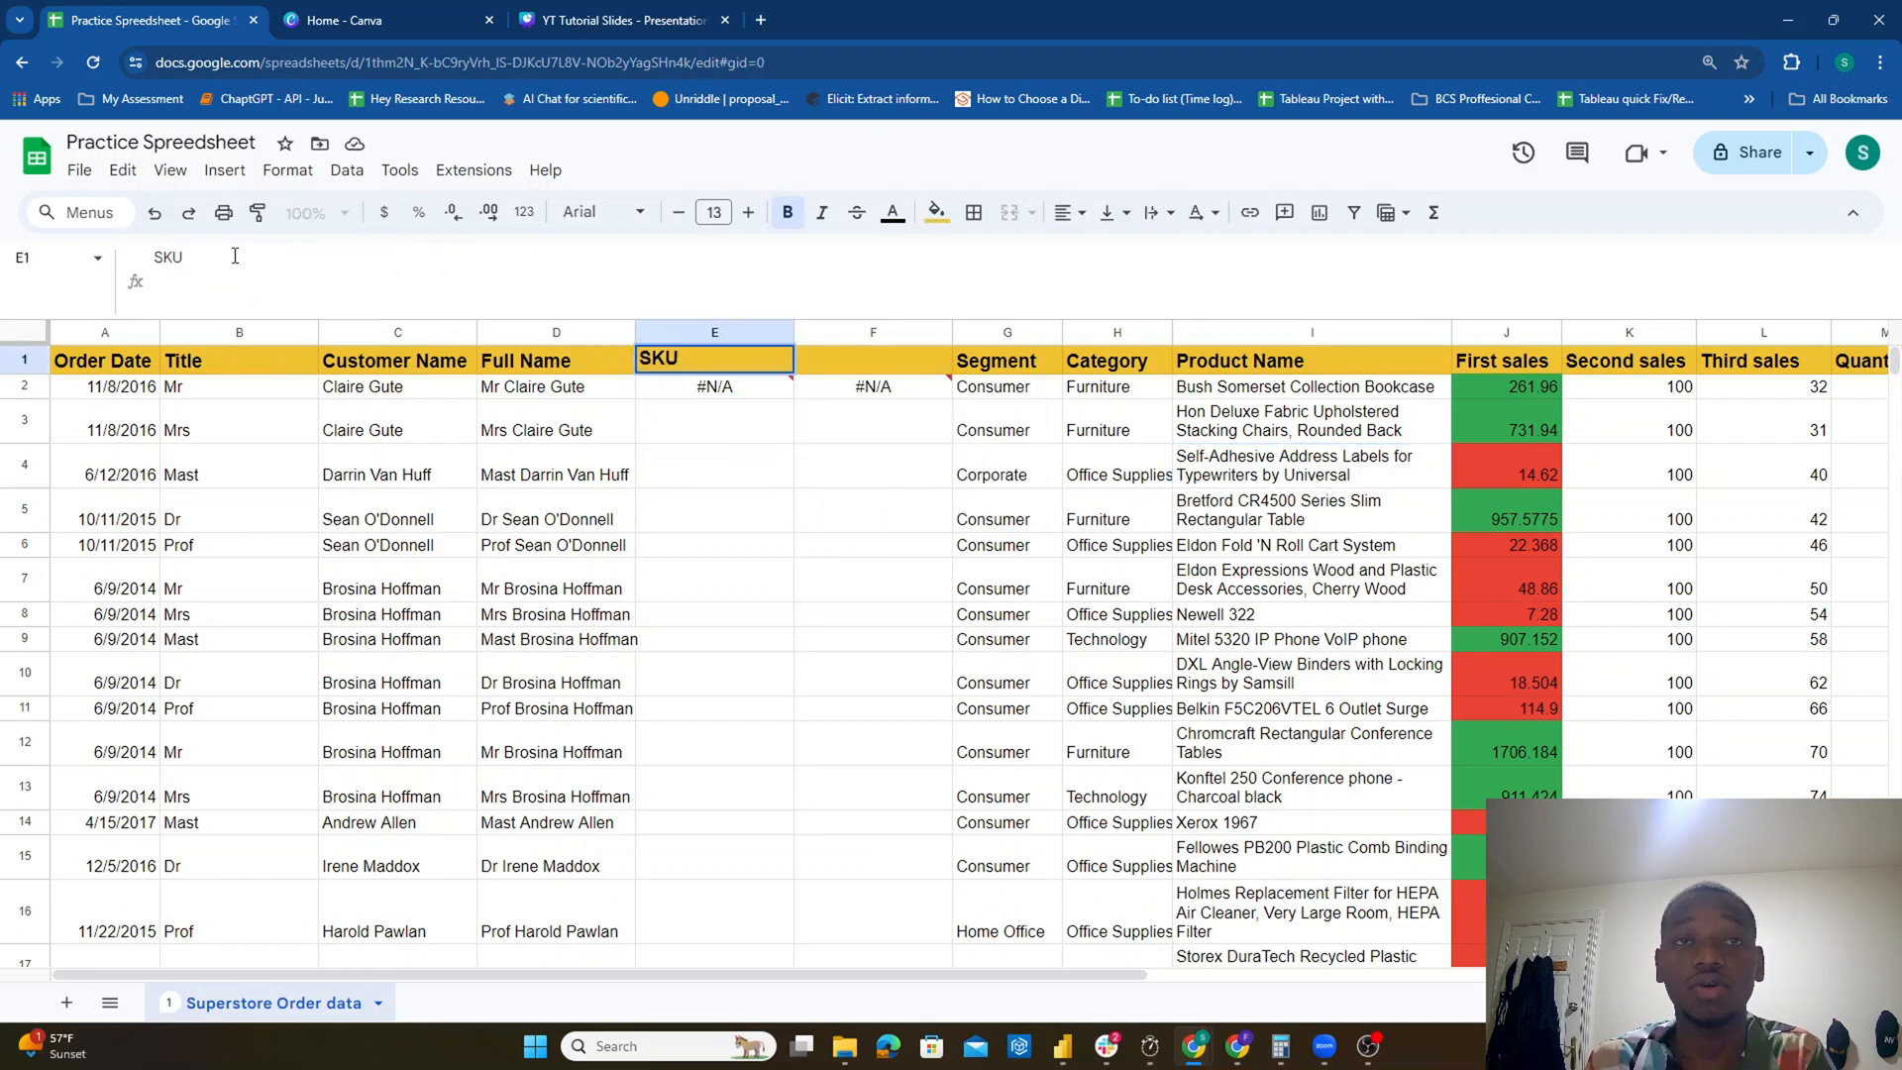
type("1")
key("Tab")
type("SKU2")
key("Return")
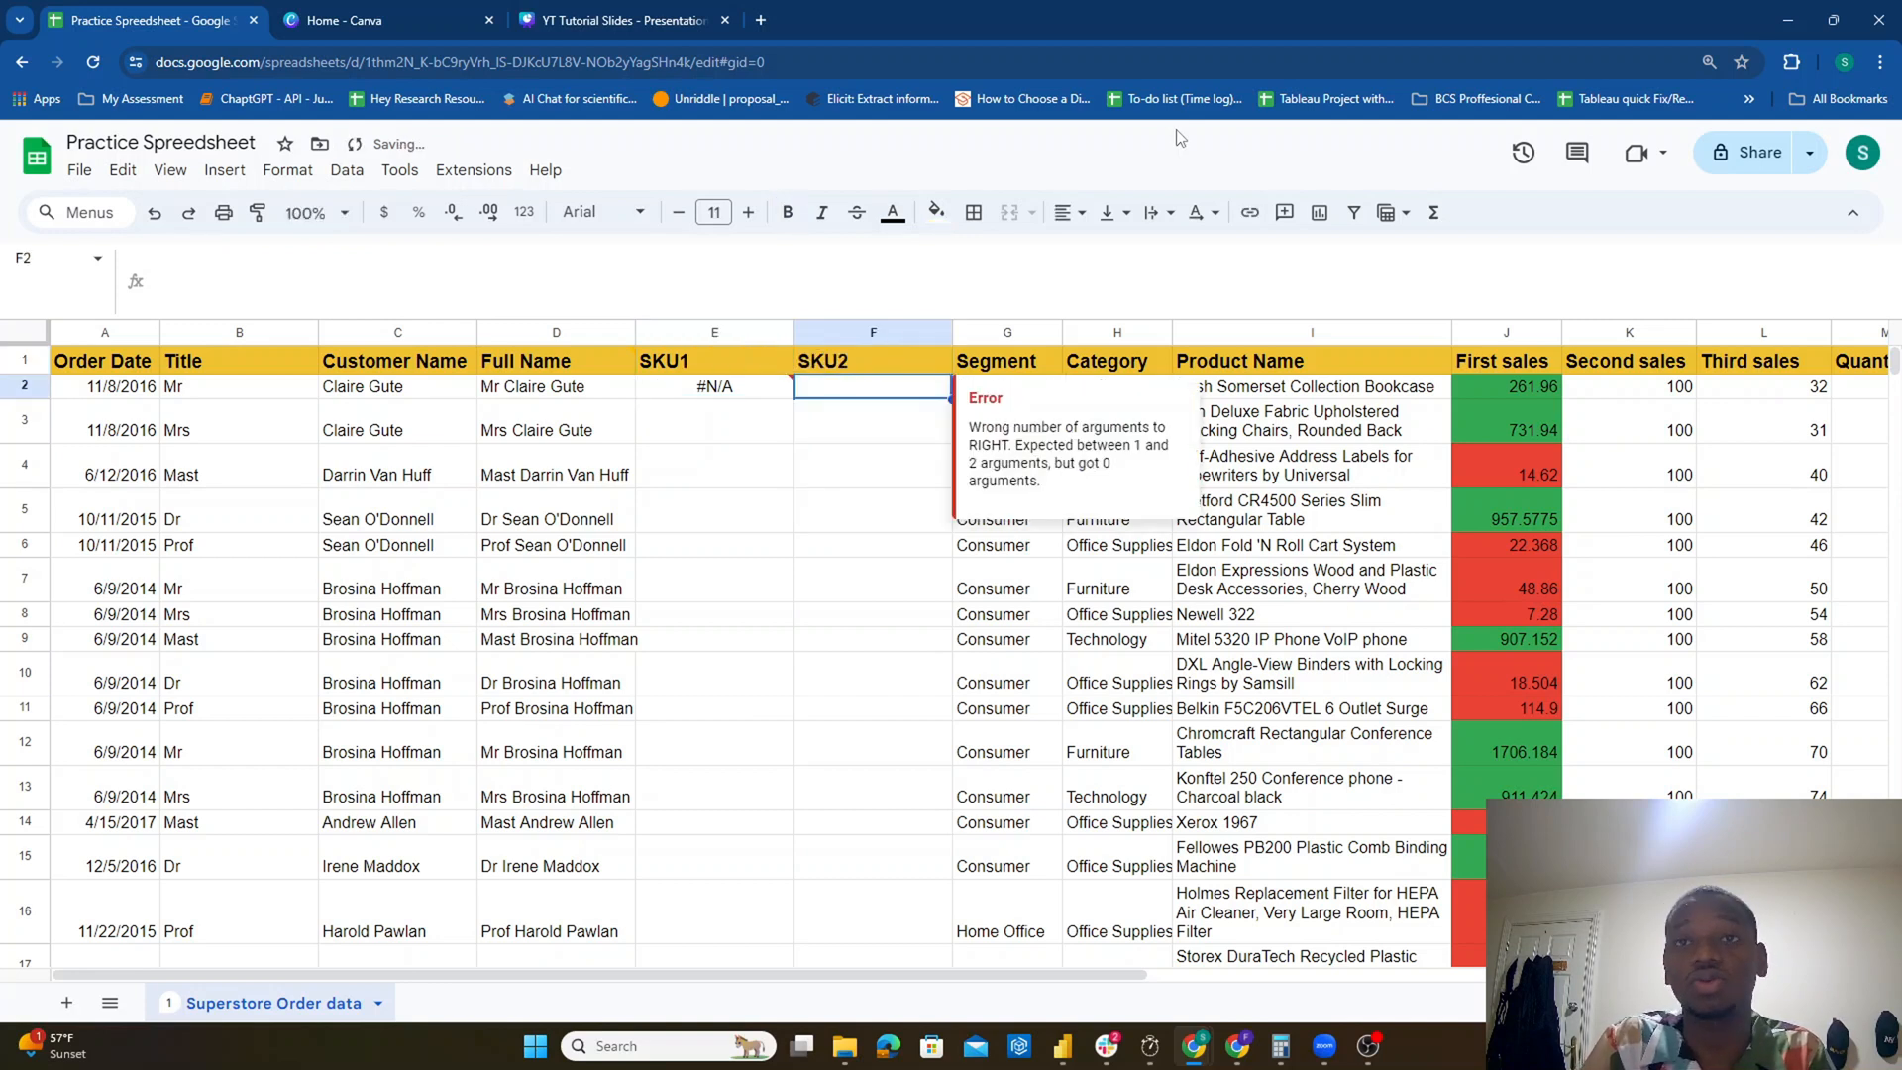
Step: Begin a LEFT function in cell E2 under SKU1 and display its argument help
key("Left")
type("=")
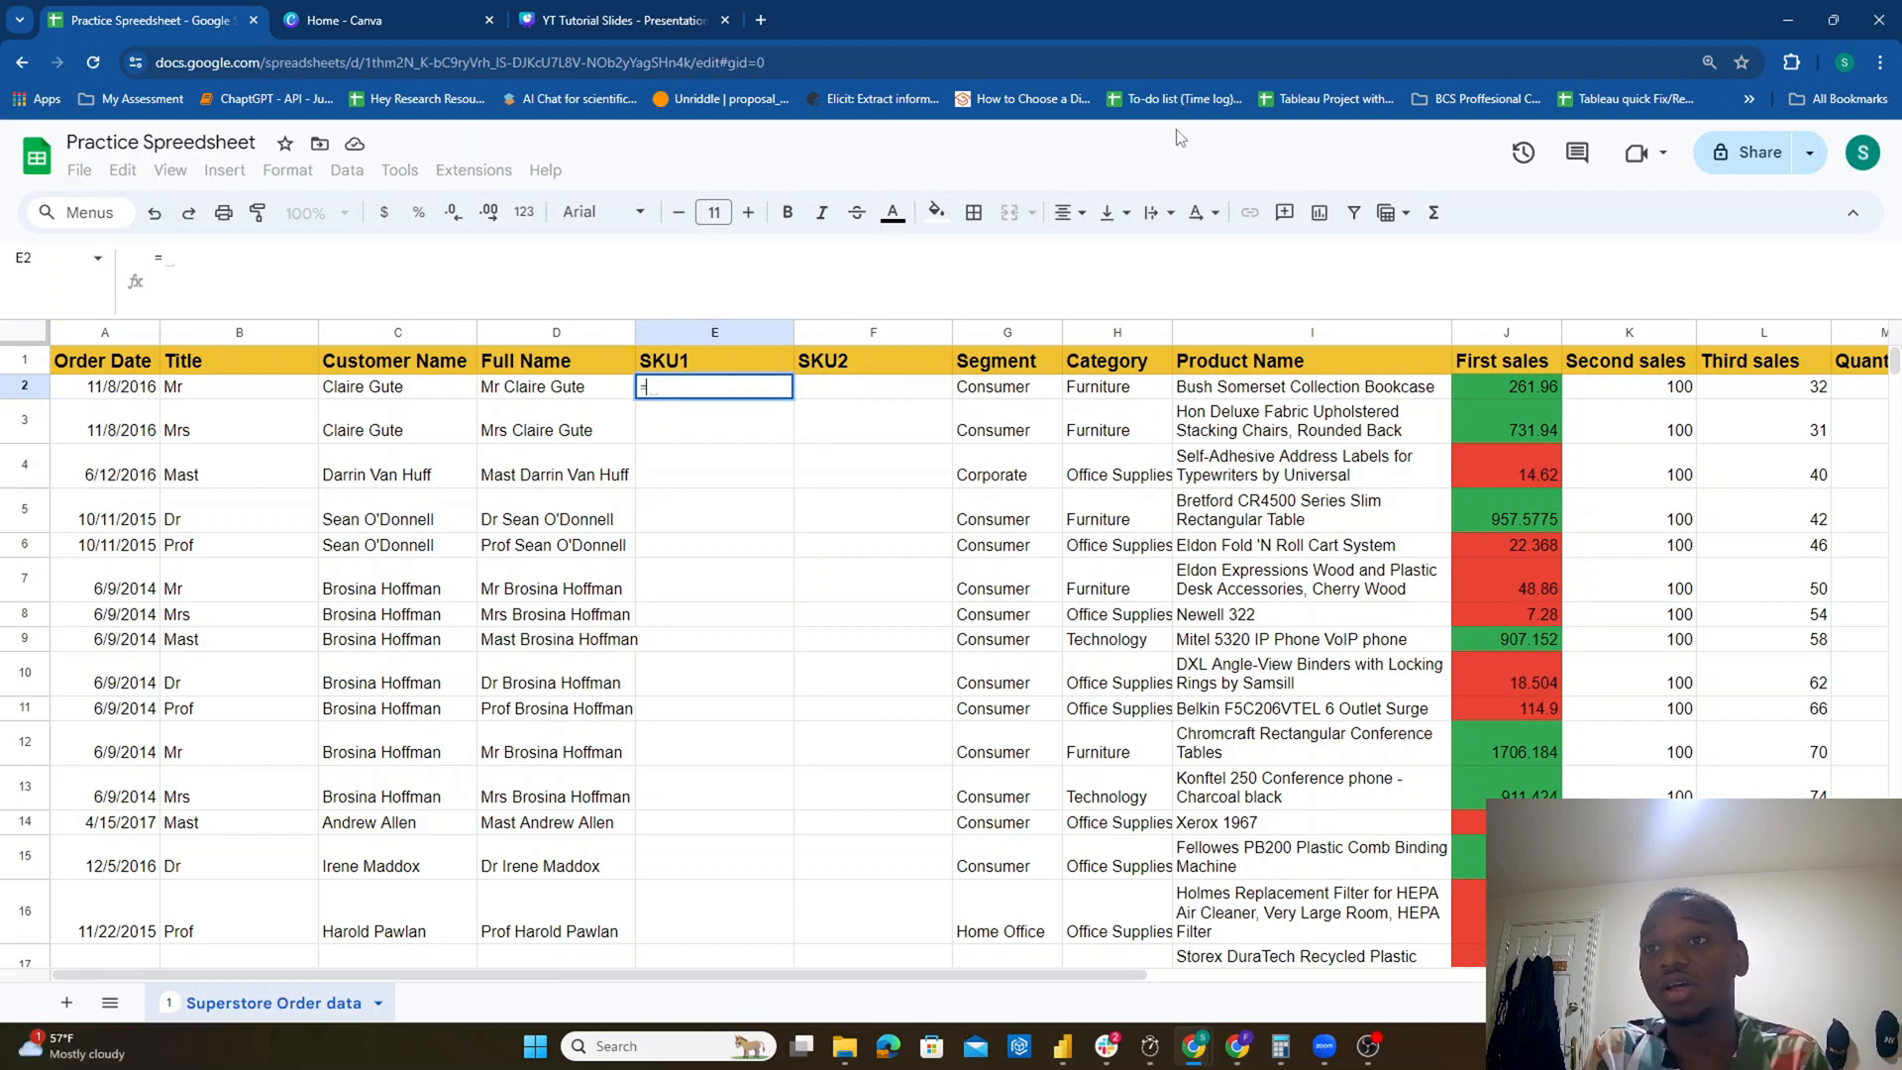
type("LE")
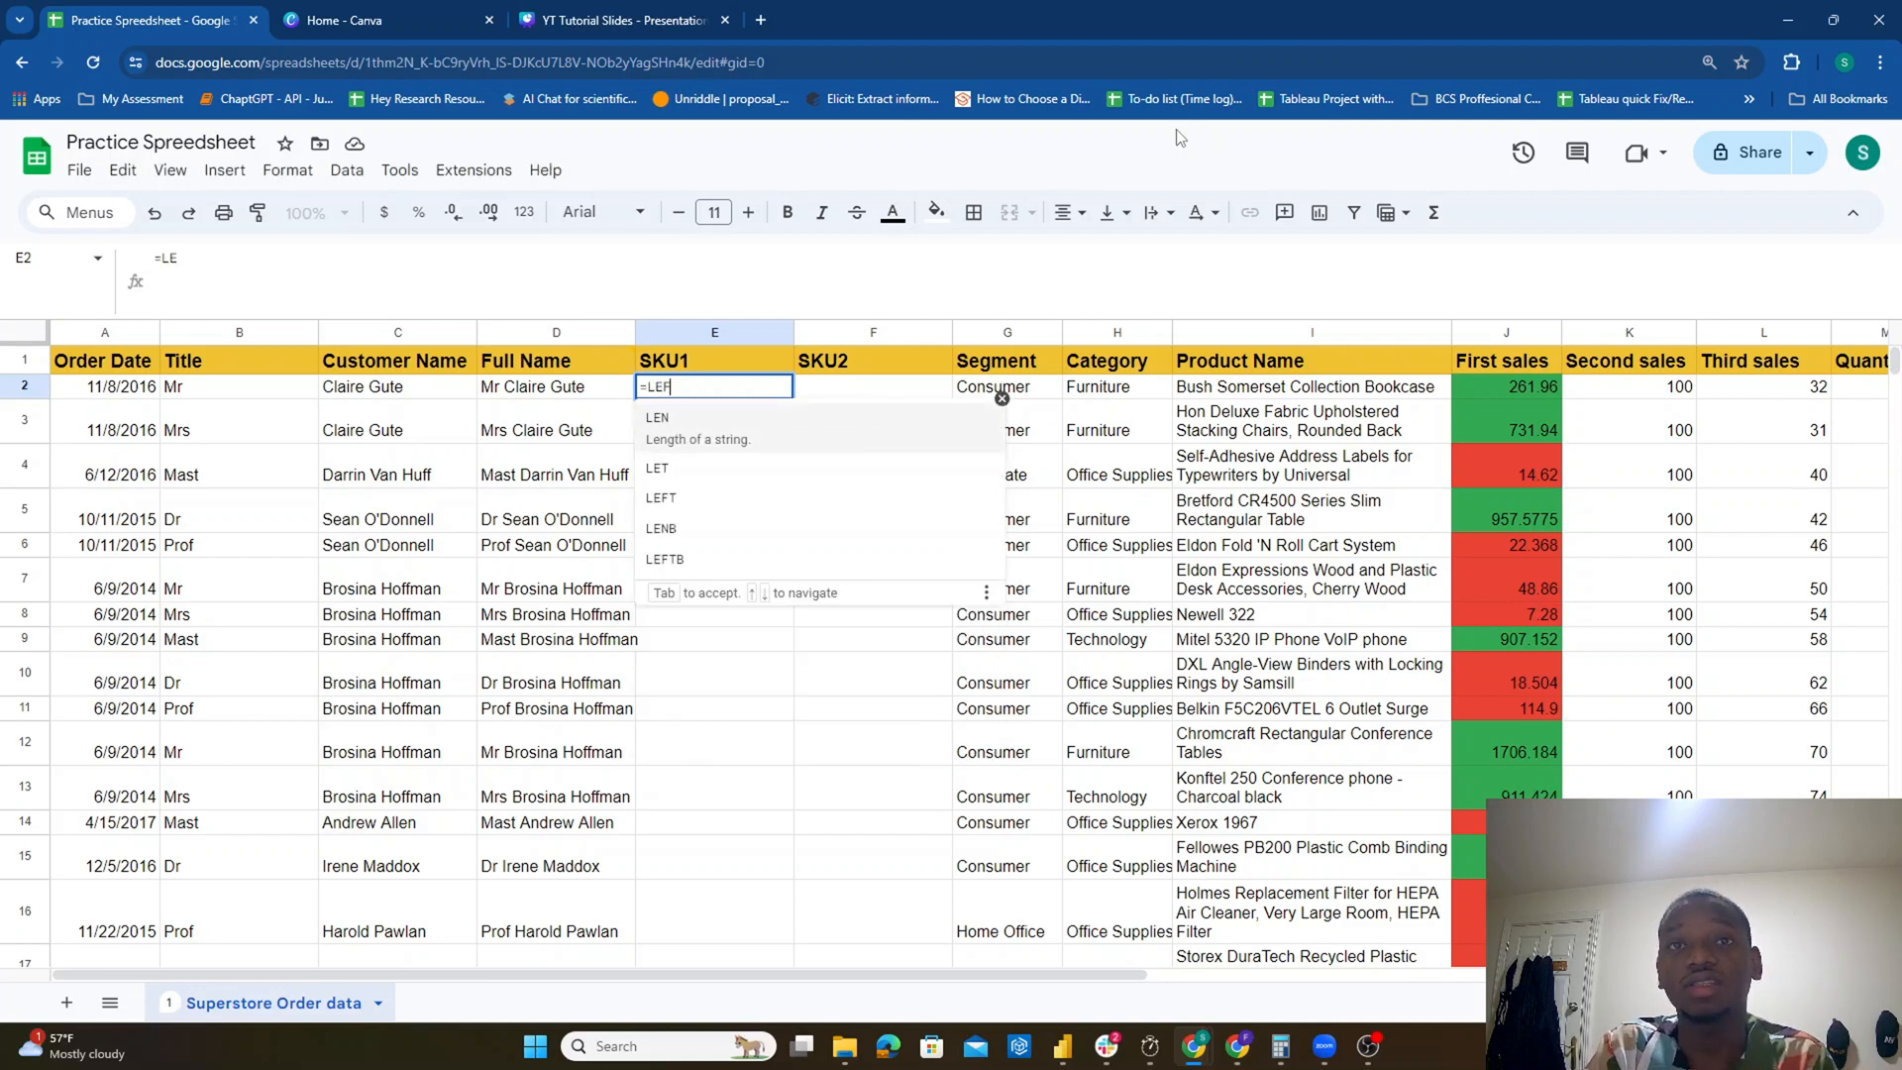
type("F")
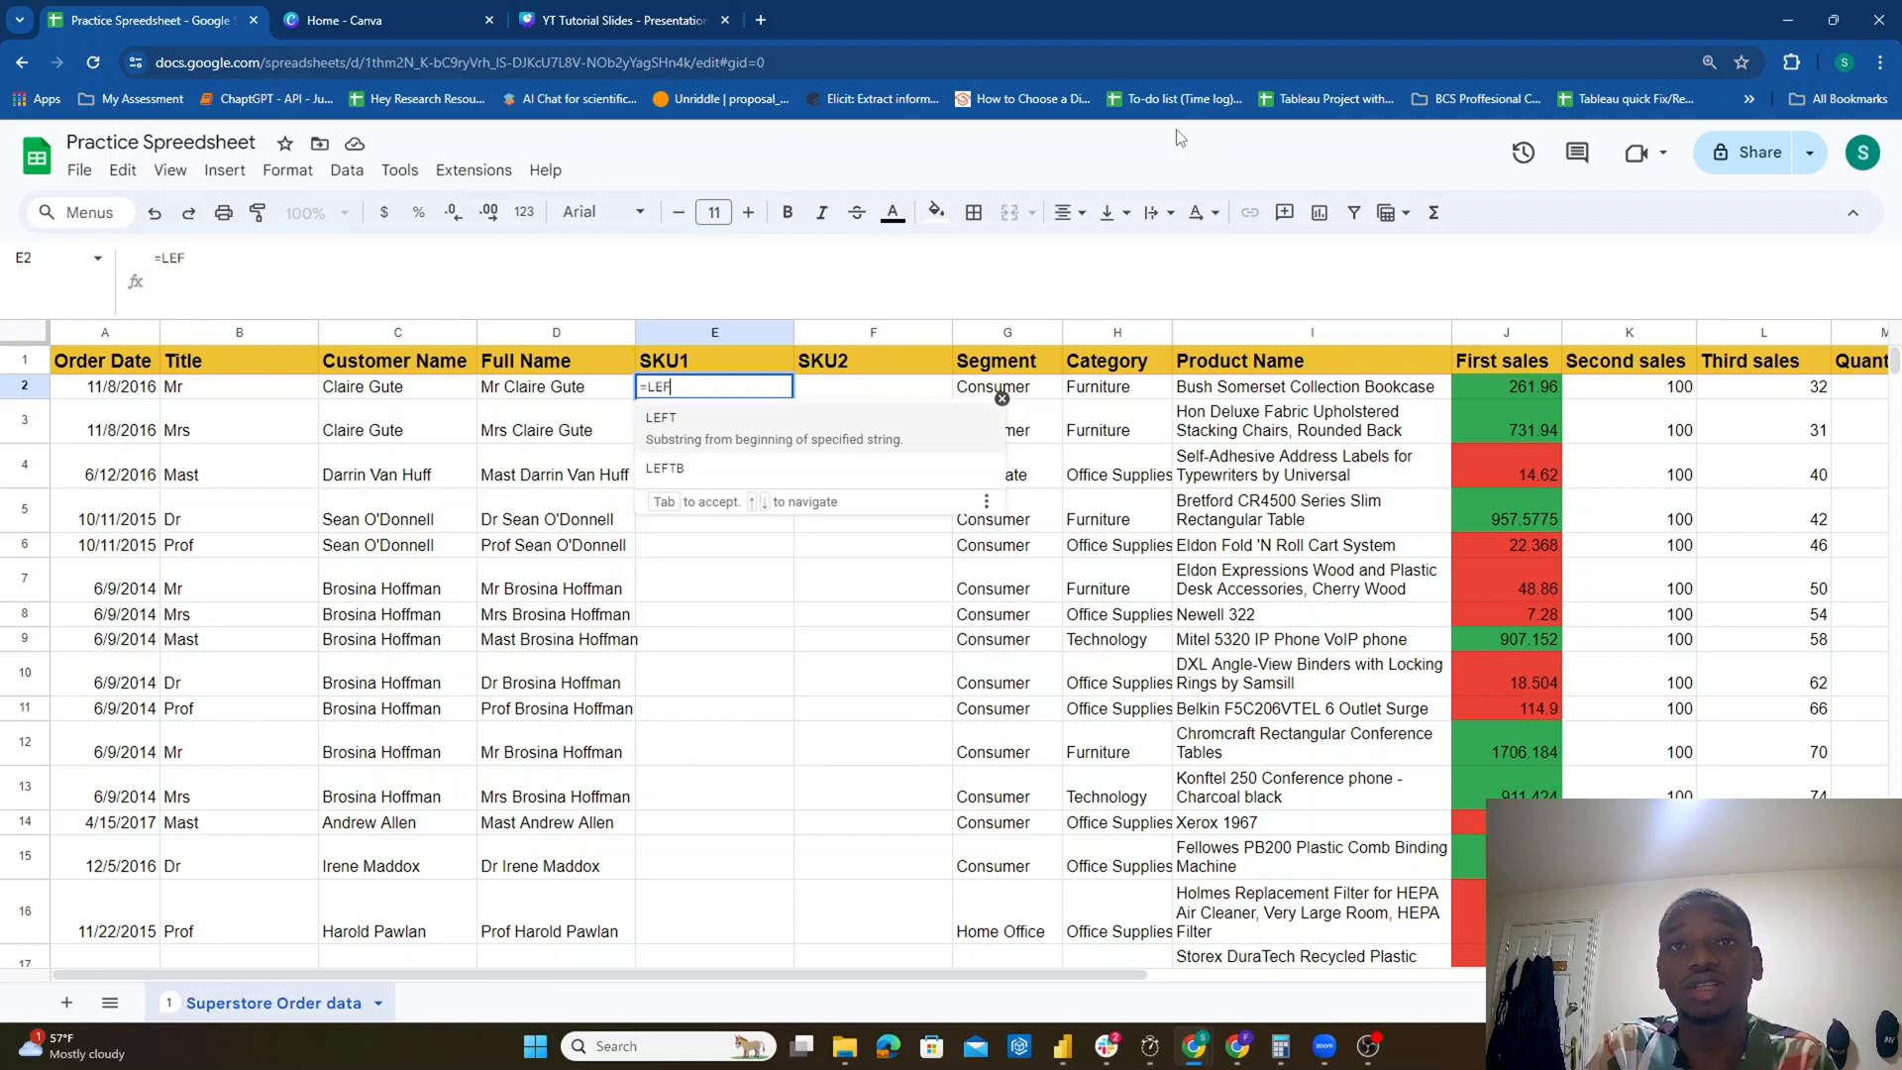
left_click(707, 428)
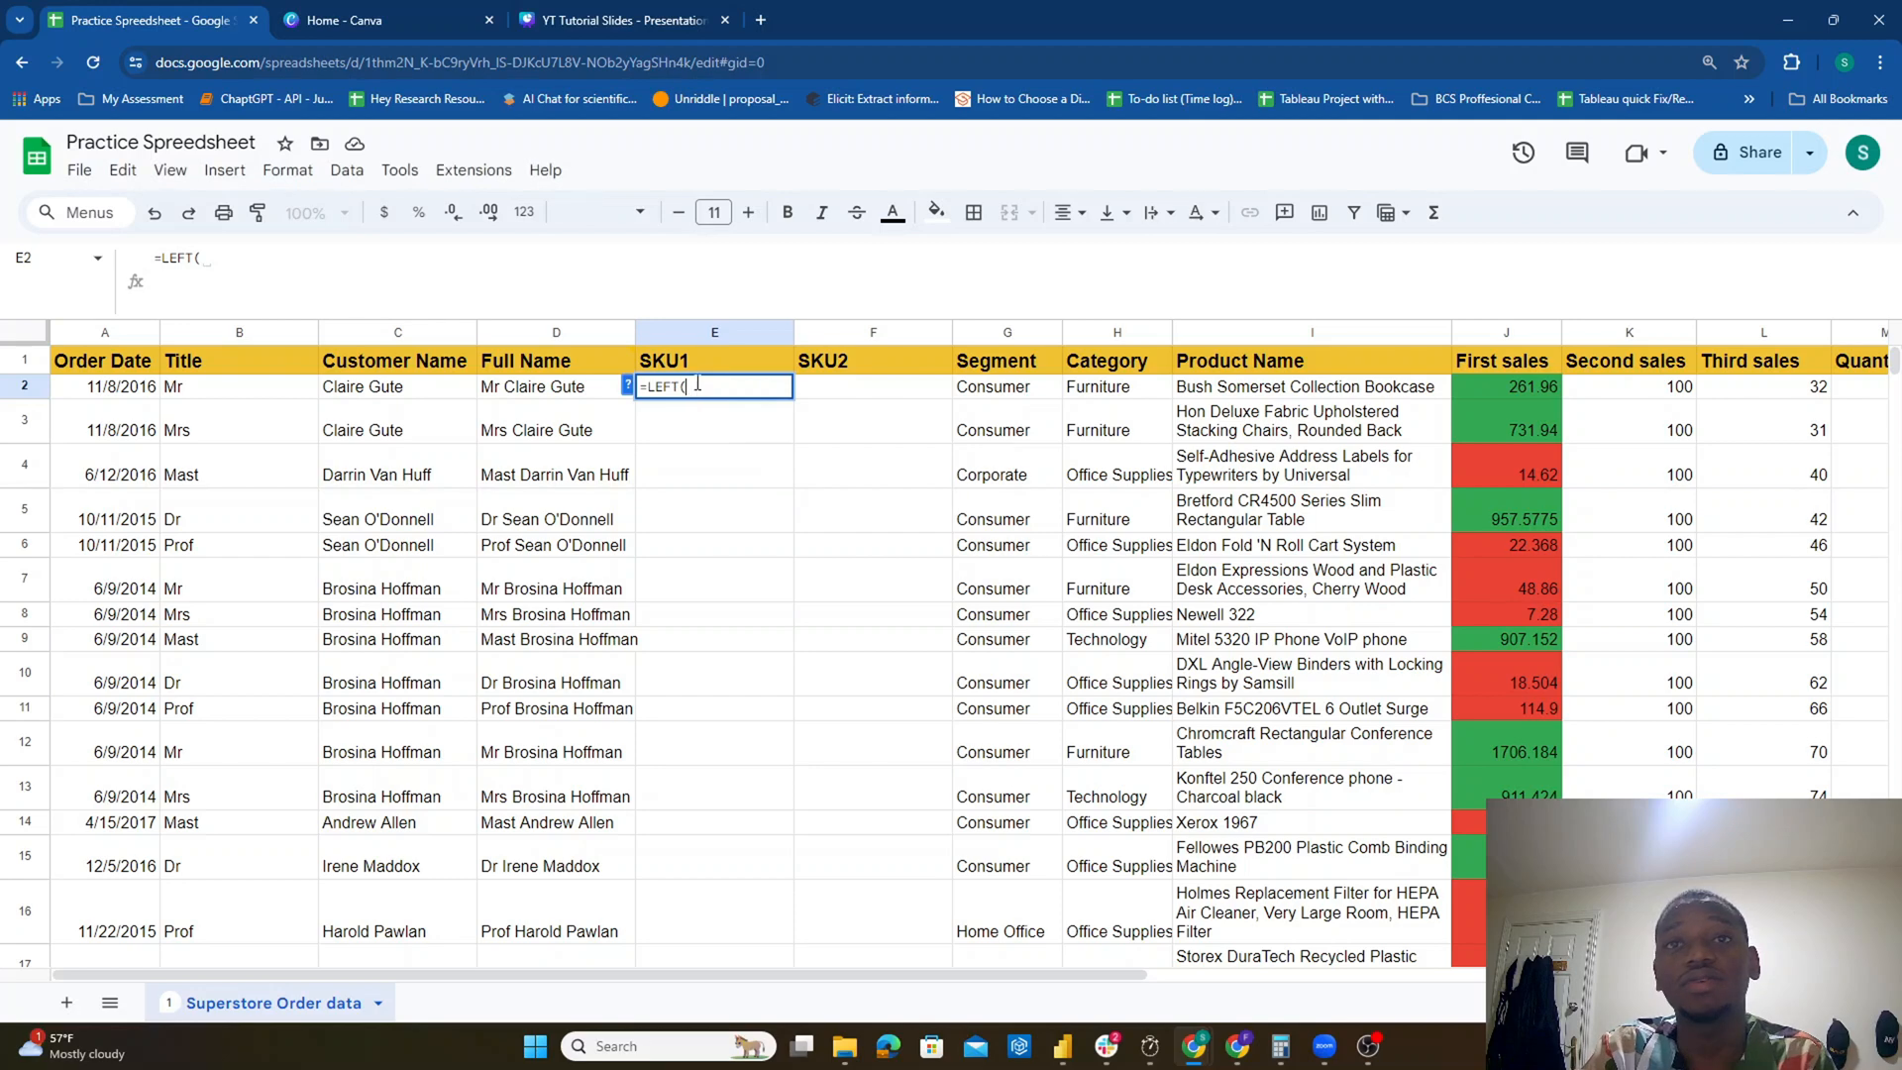
left_click(630, 387)
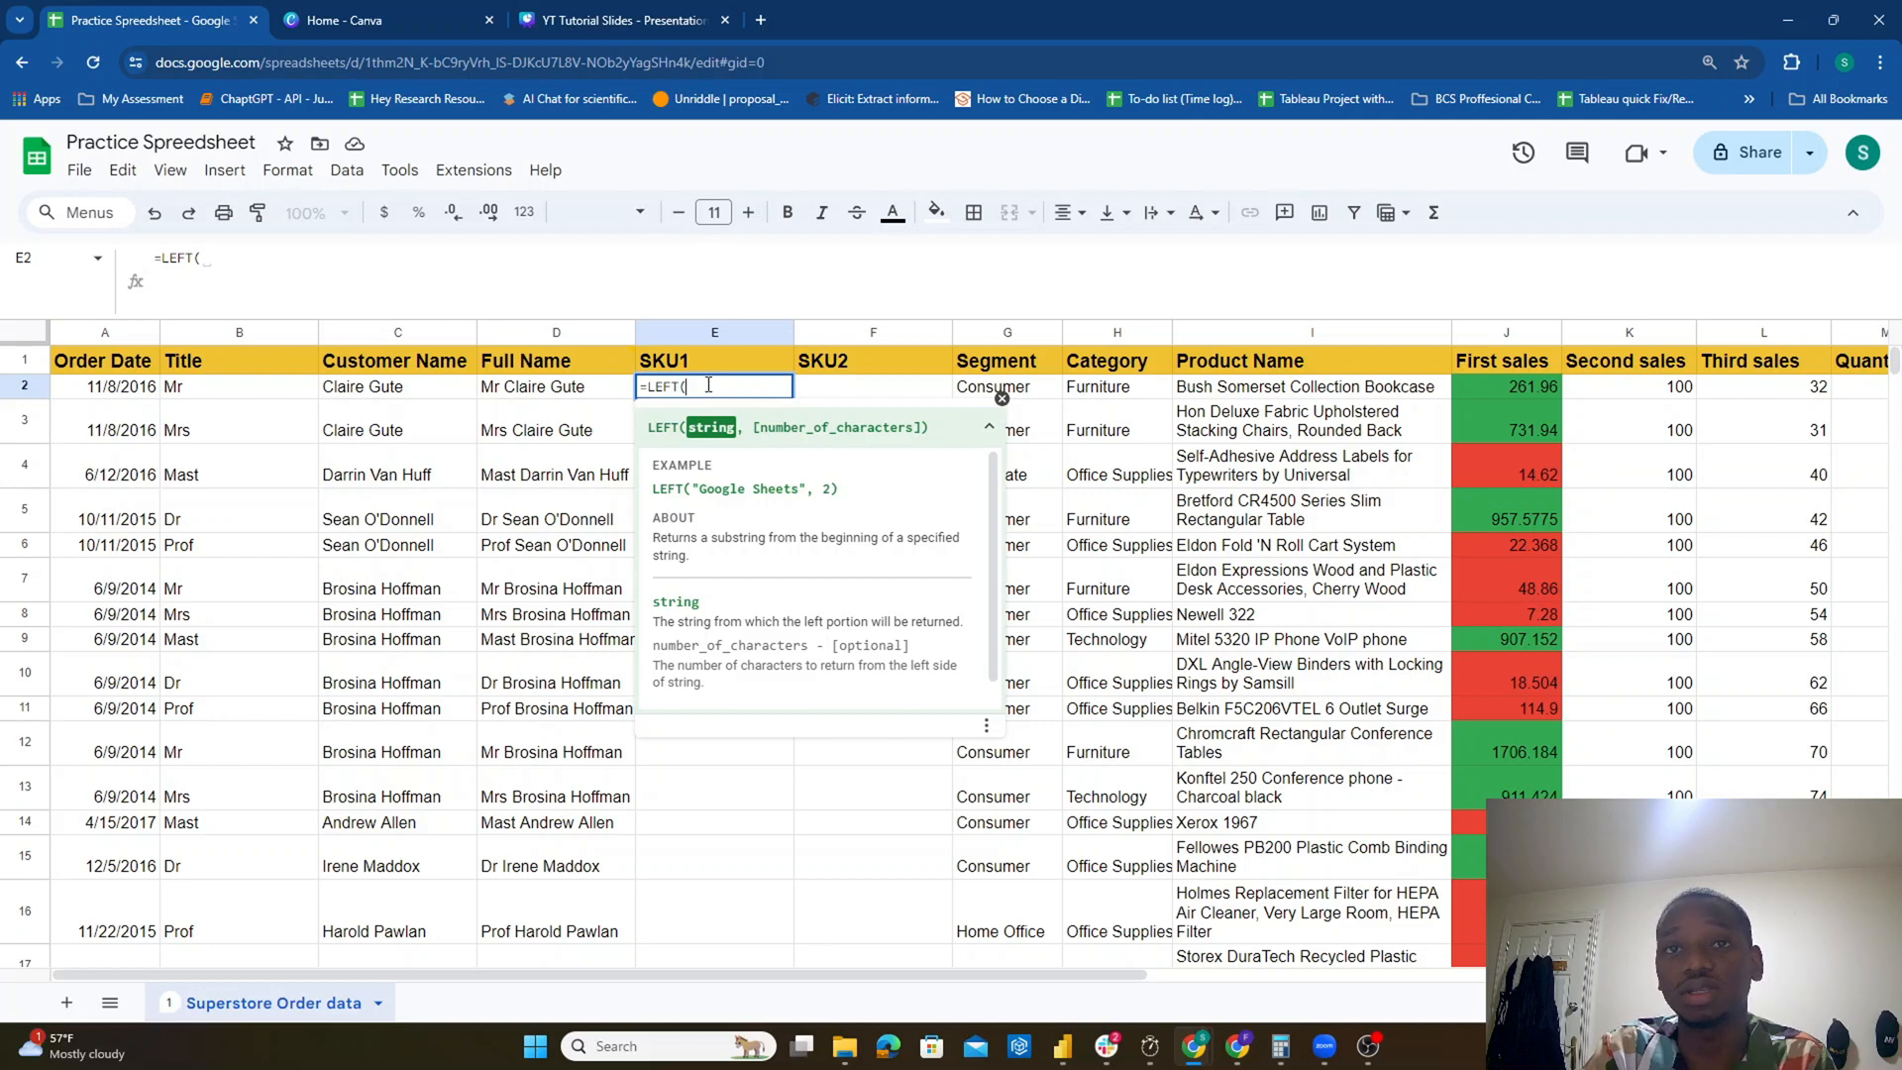
Step: Complete the E2 formula as =LEFT(I2, 3) to take the first three characters of the product name
left_click(1266, 393)
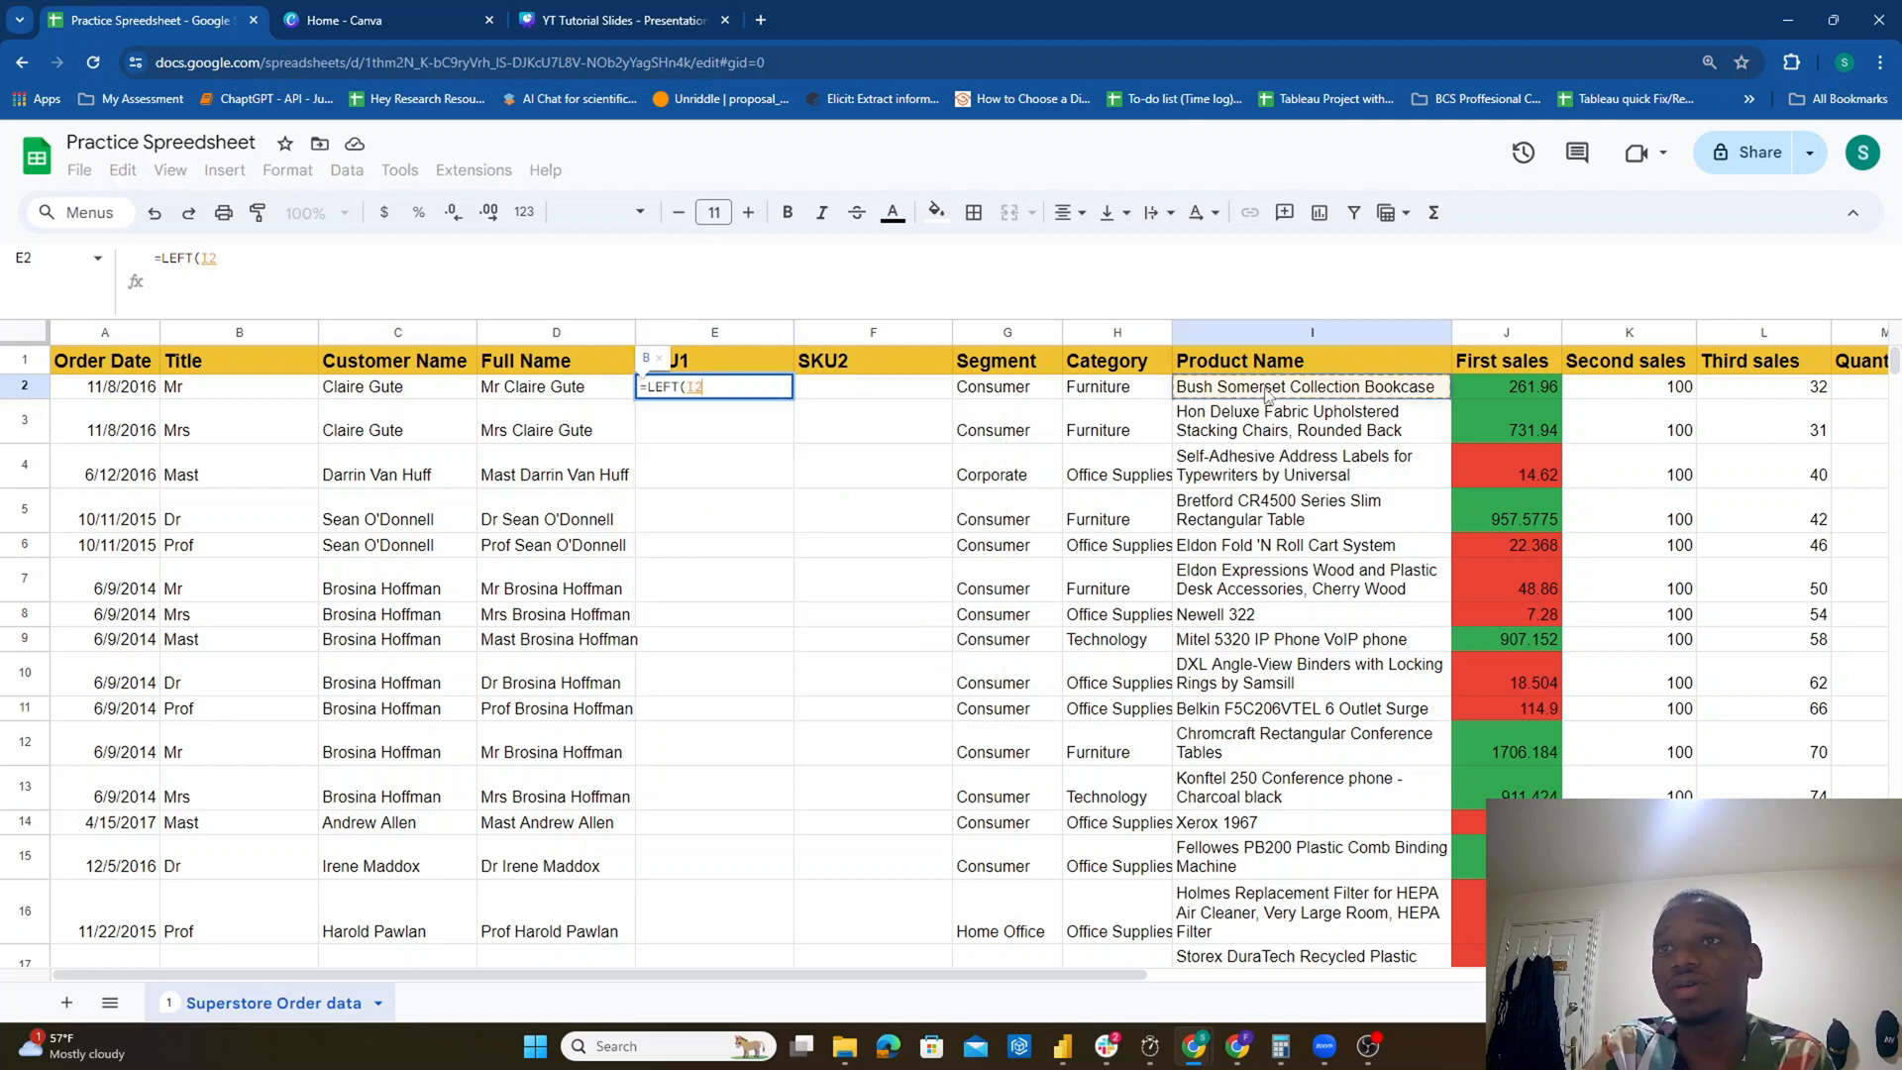
left_click(727, 390)
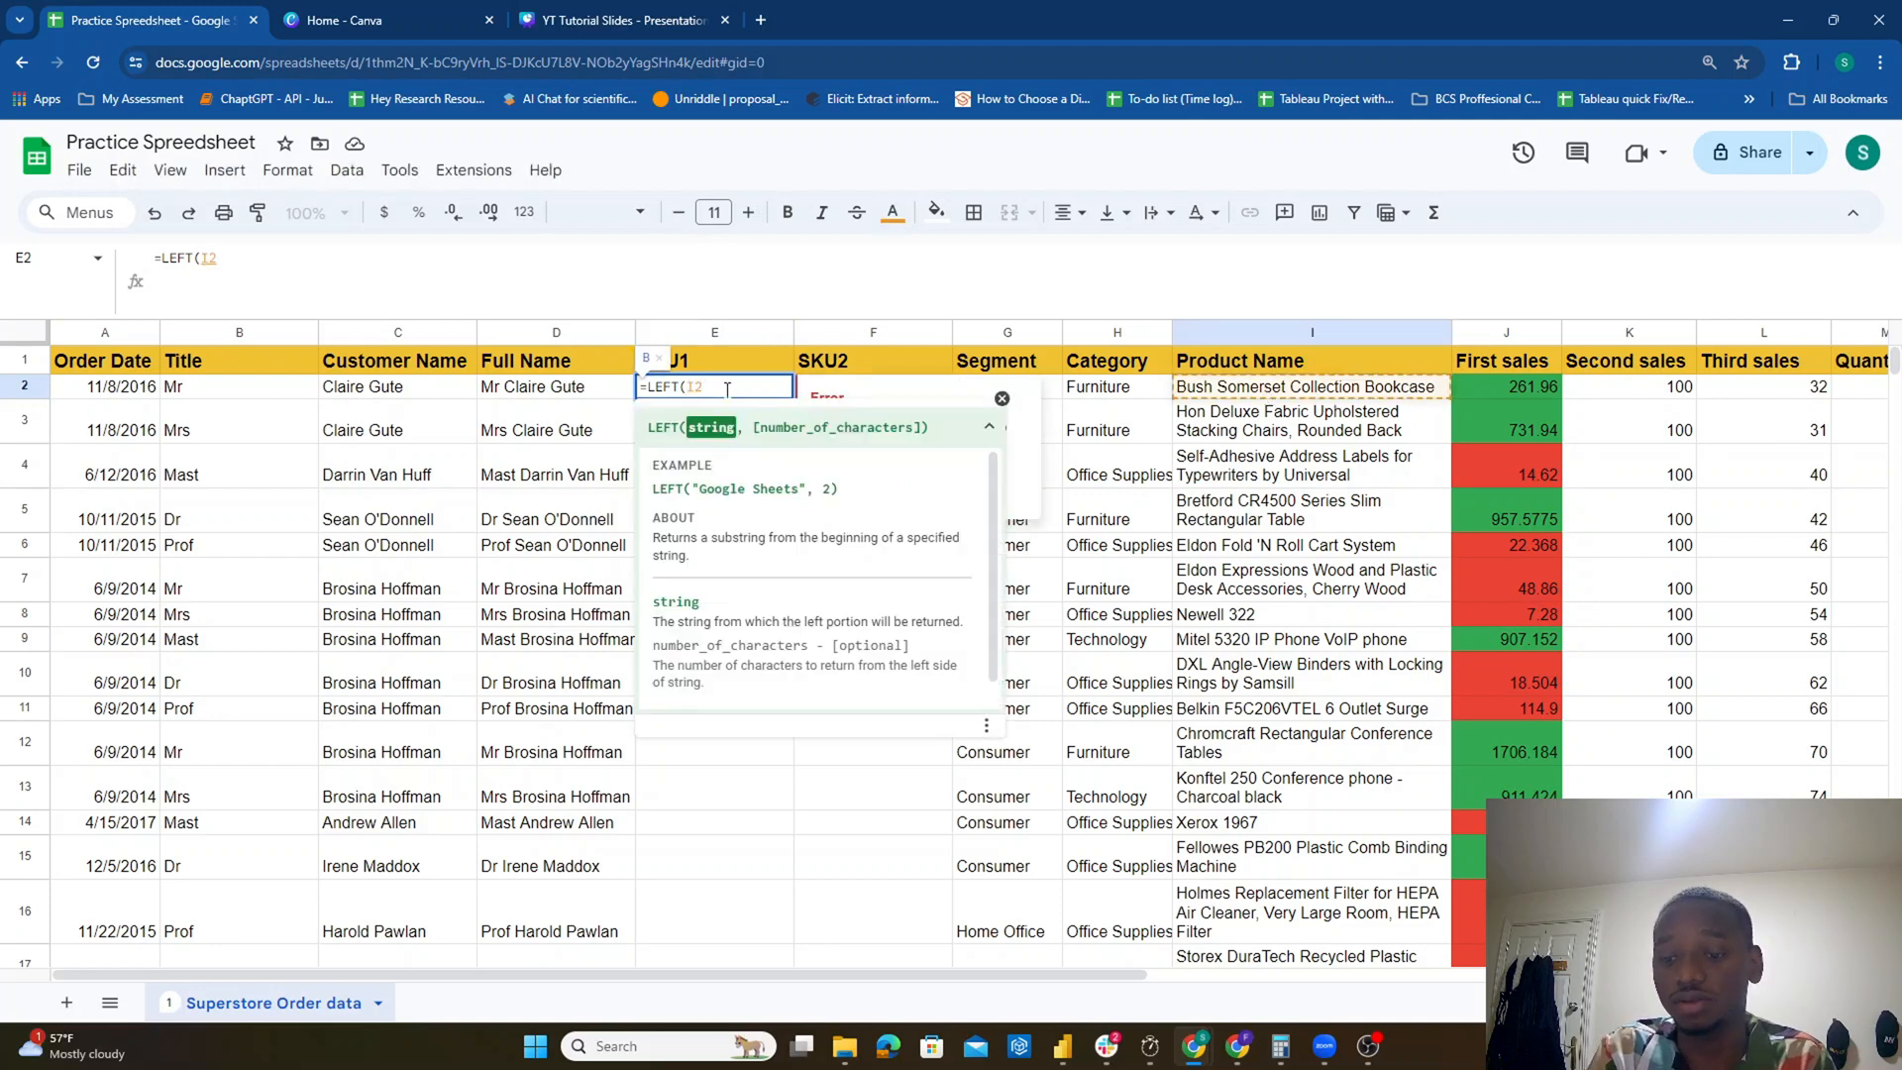
type(", ")
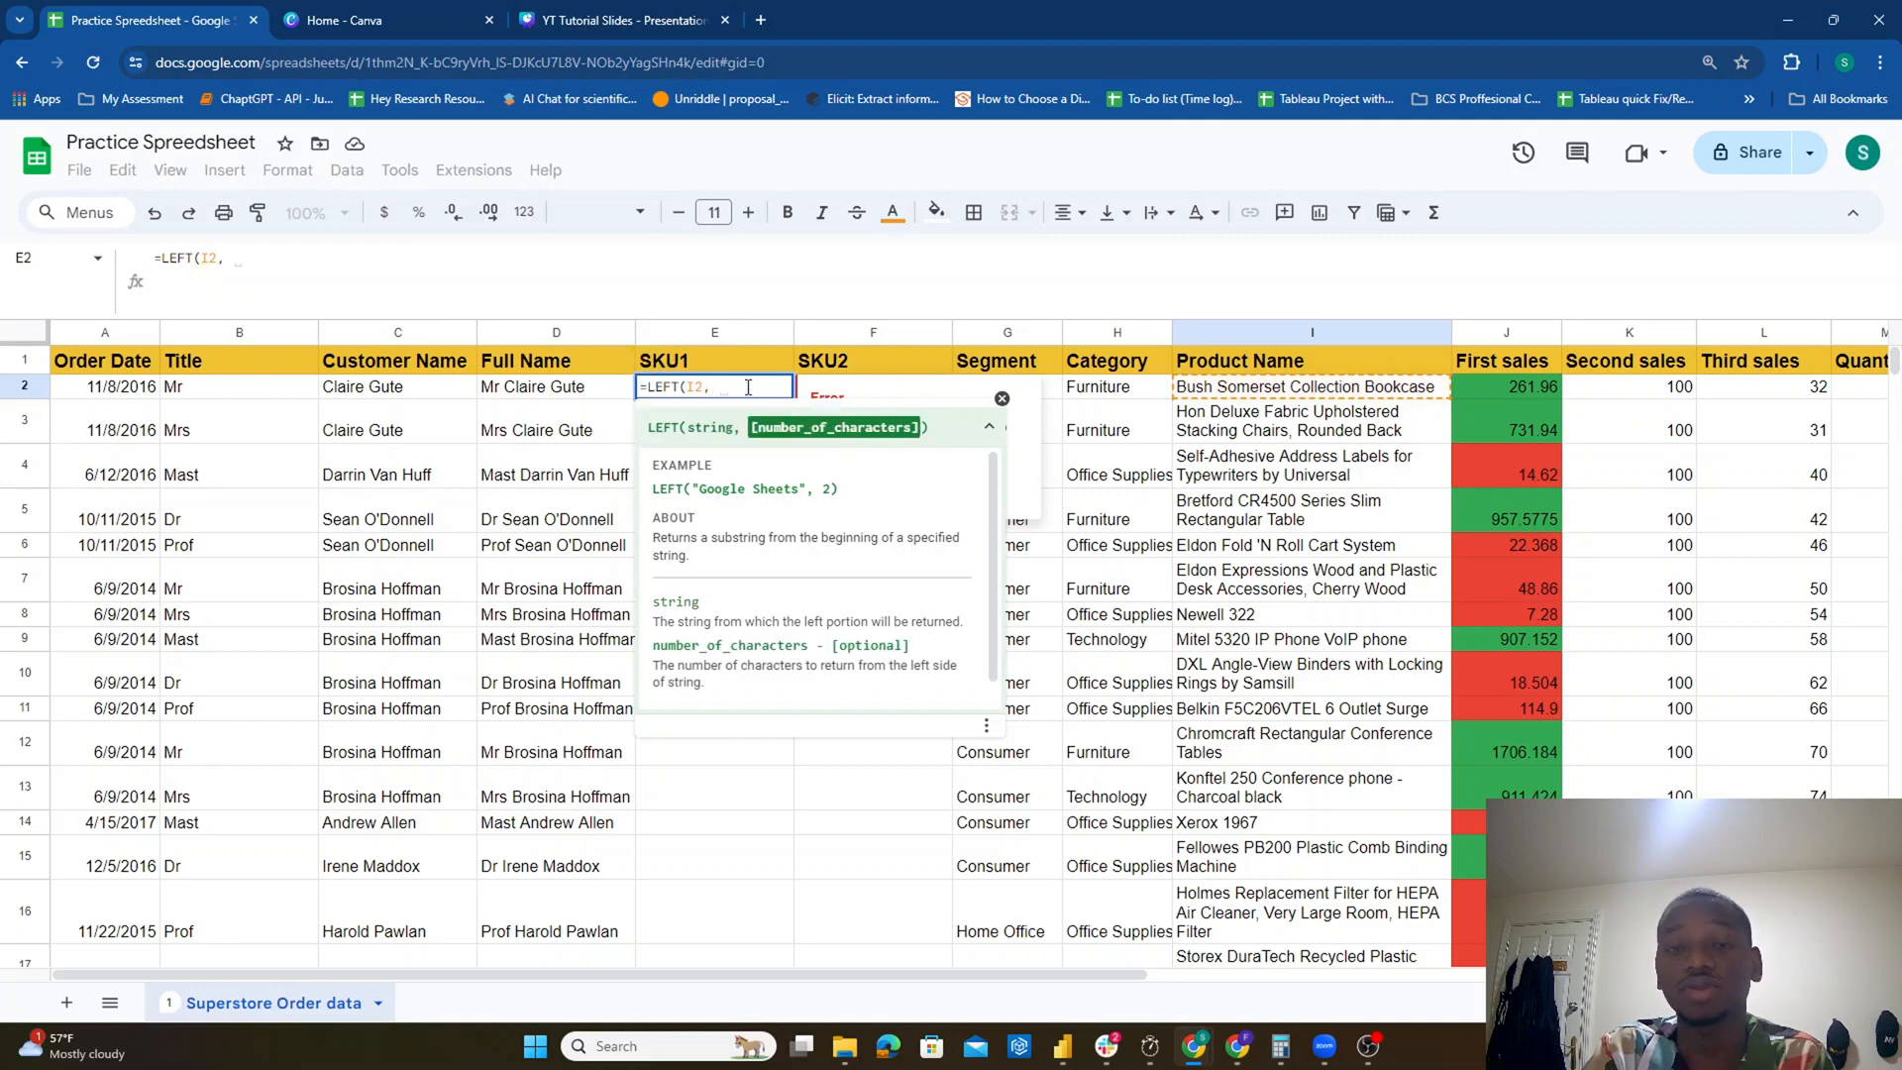
type("3")
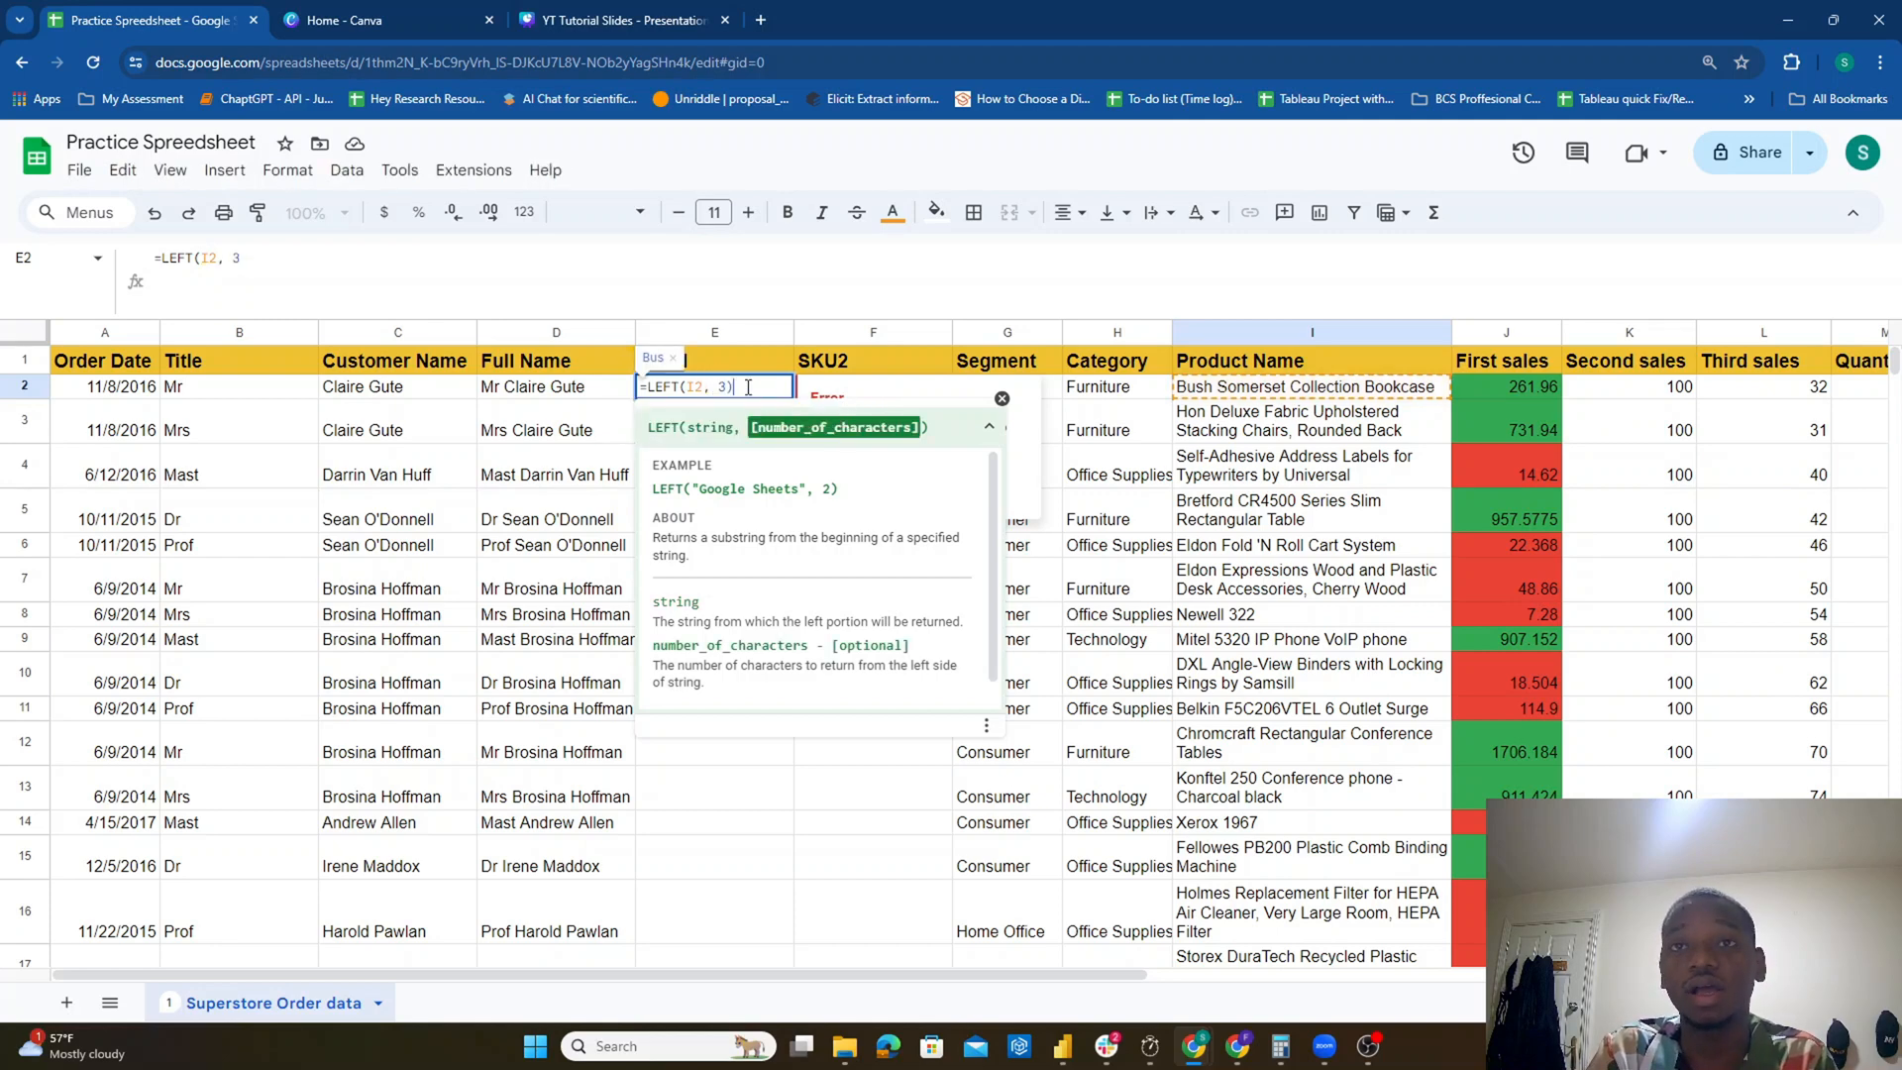
type(")")
key("Return")
key("Up")
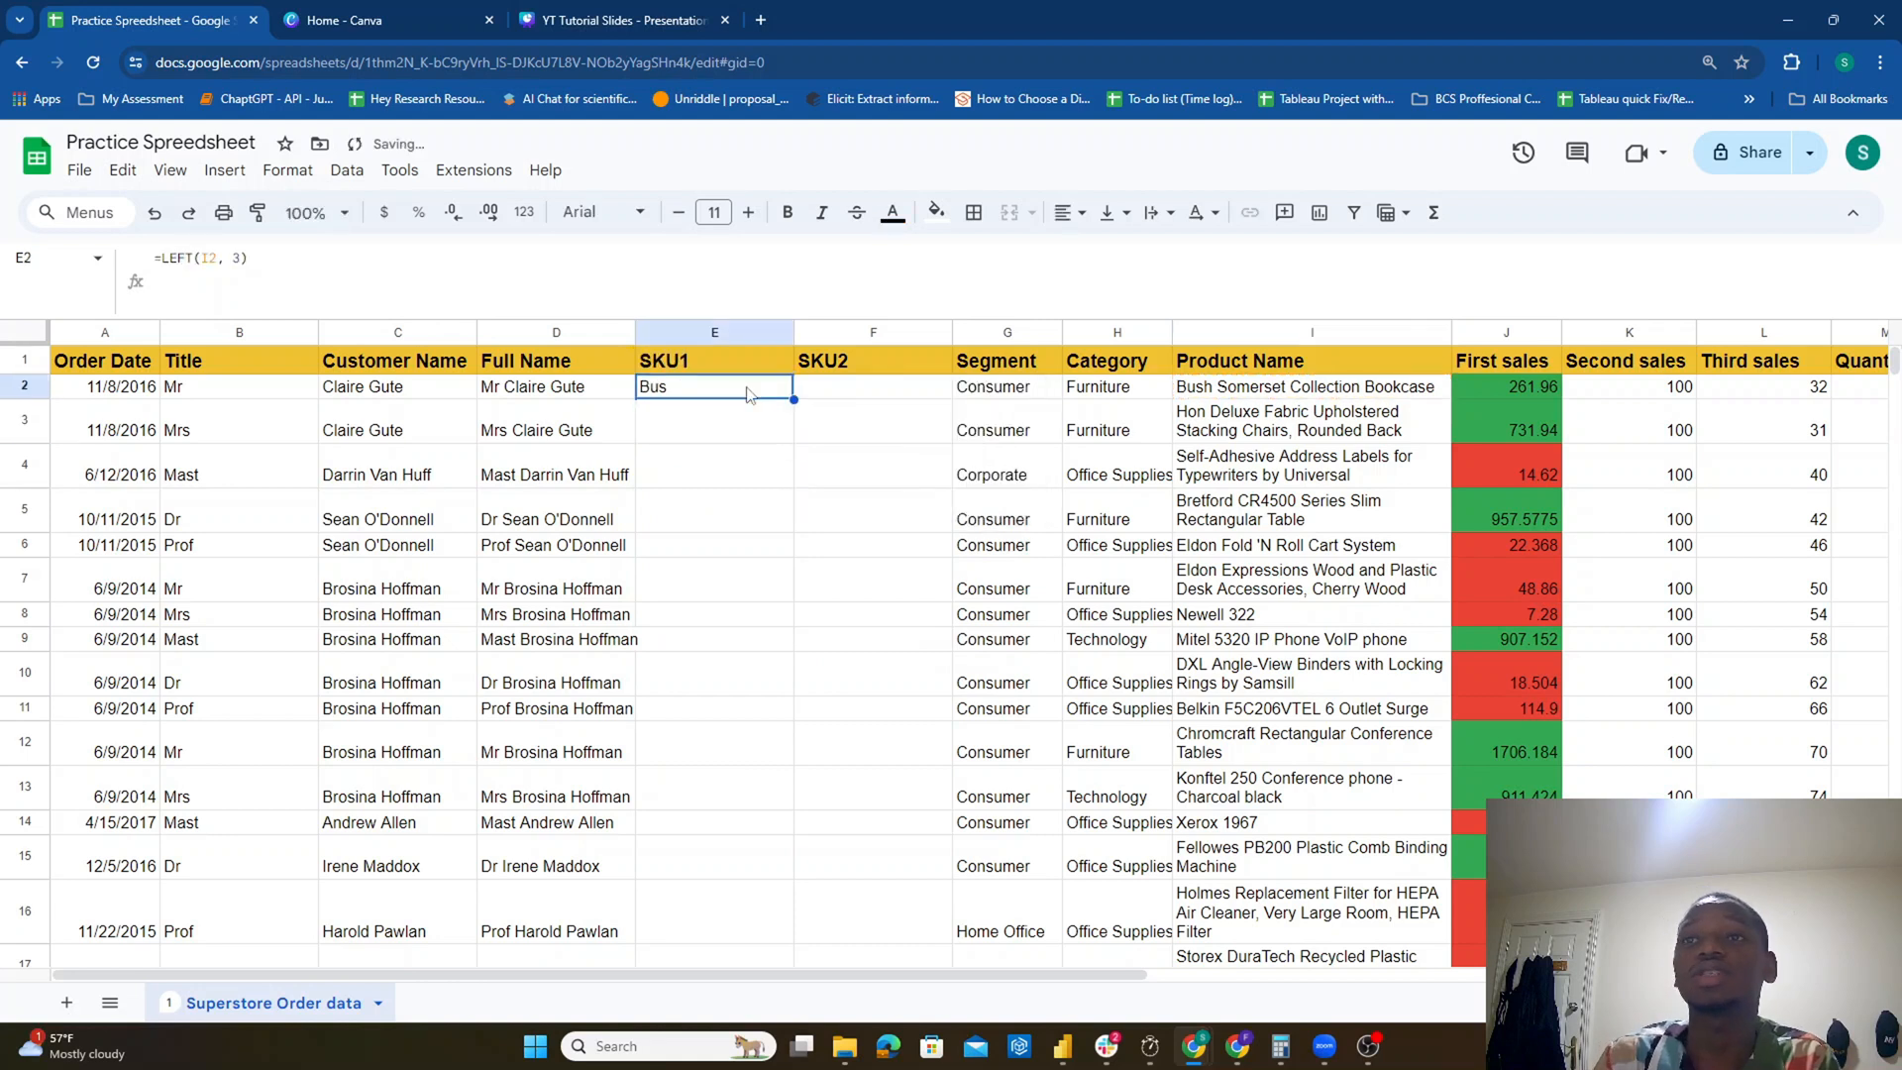
Step: Fill the LEFT formula from E2 down the SKU1 column through E62
left_click(1194, 394)
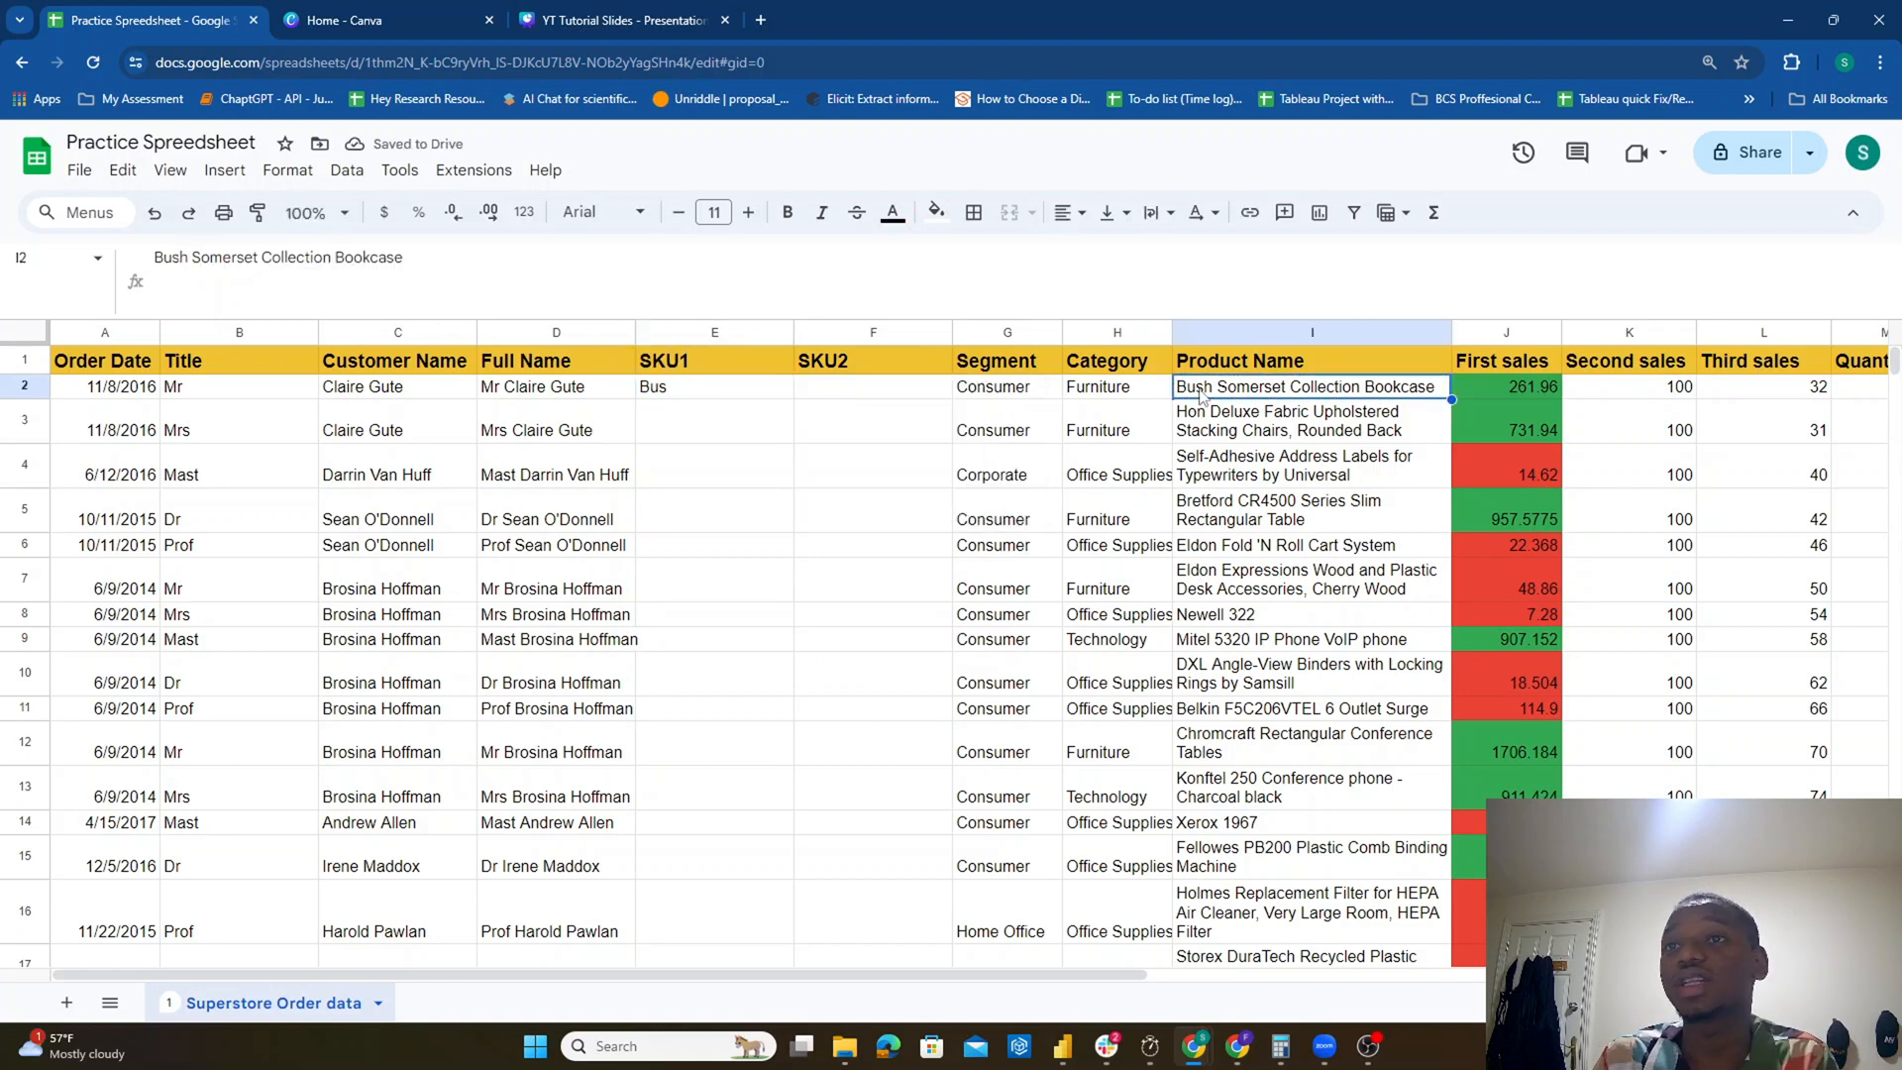
left_click(741, 394)
left_click_drag(794, 400, 758, 723)
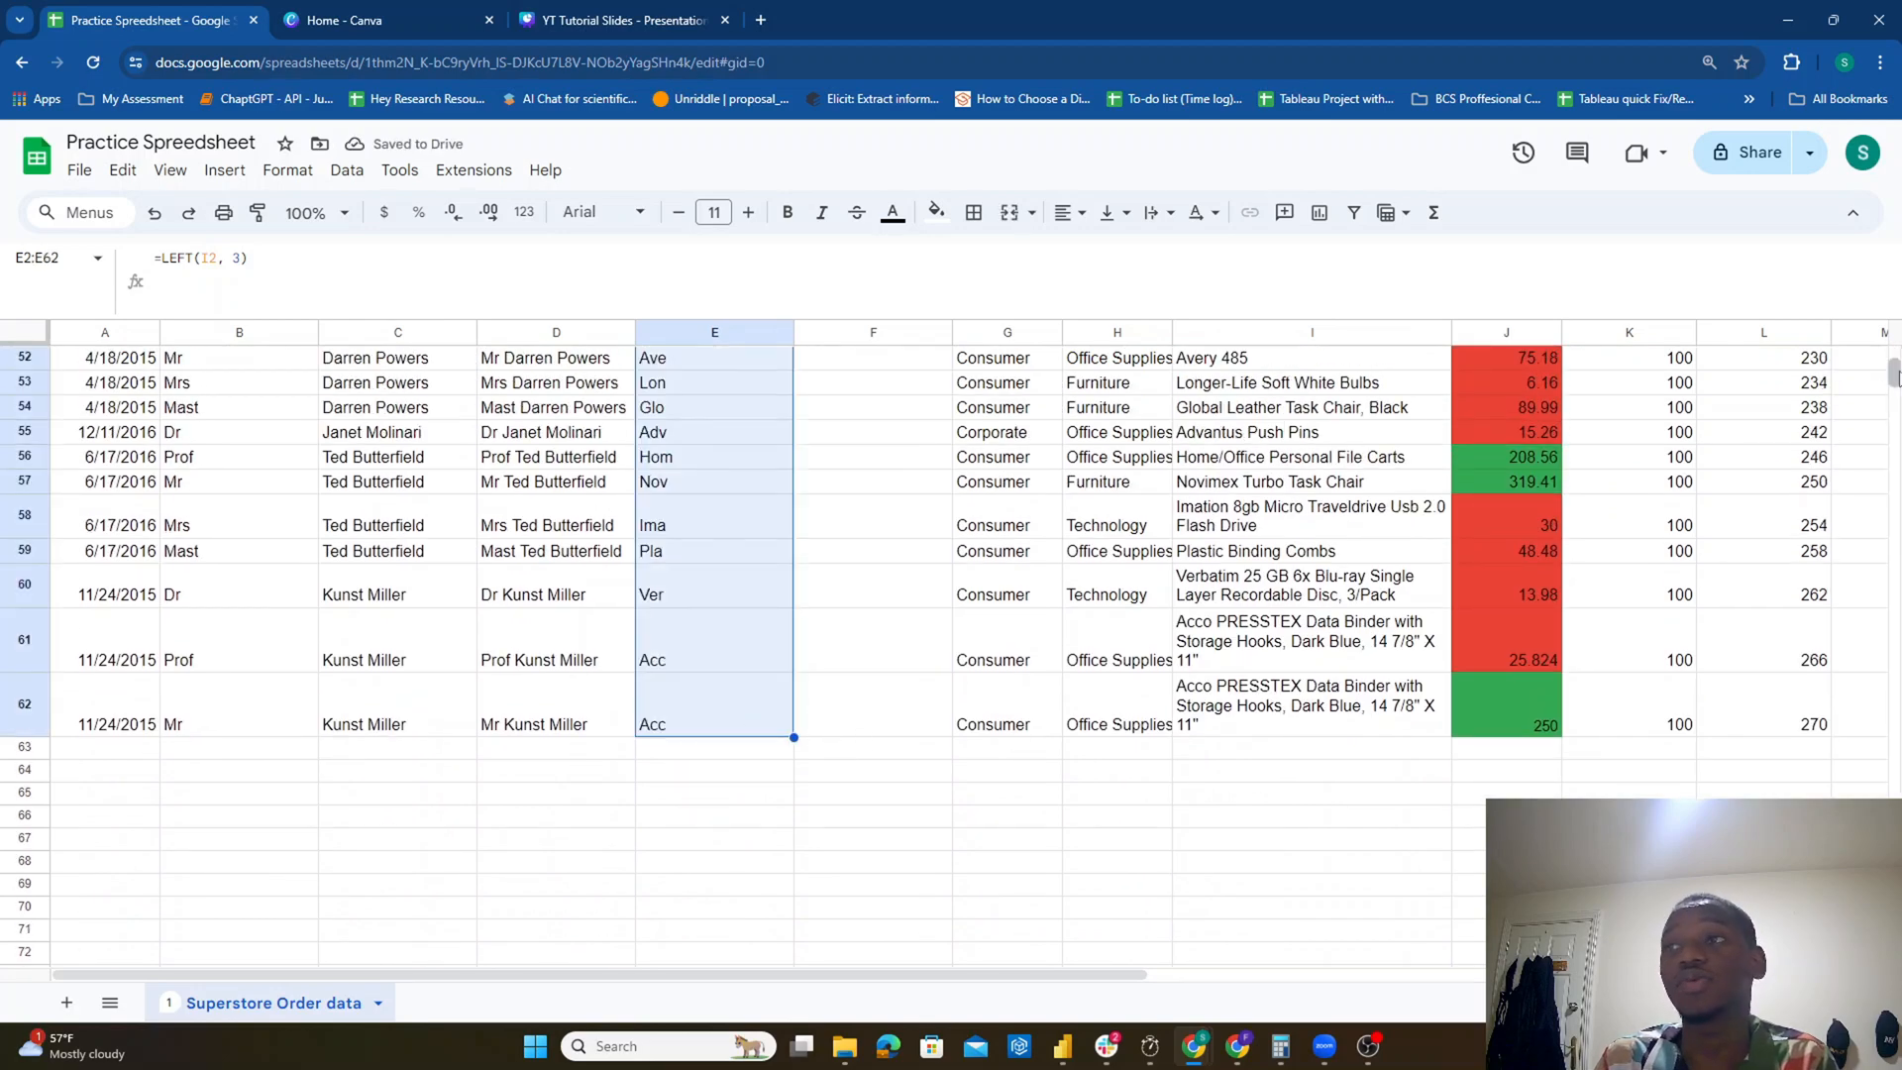
scroll(1893, 373, "up", 15)
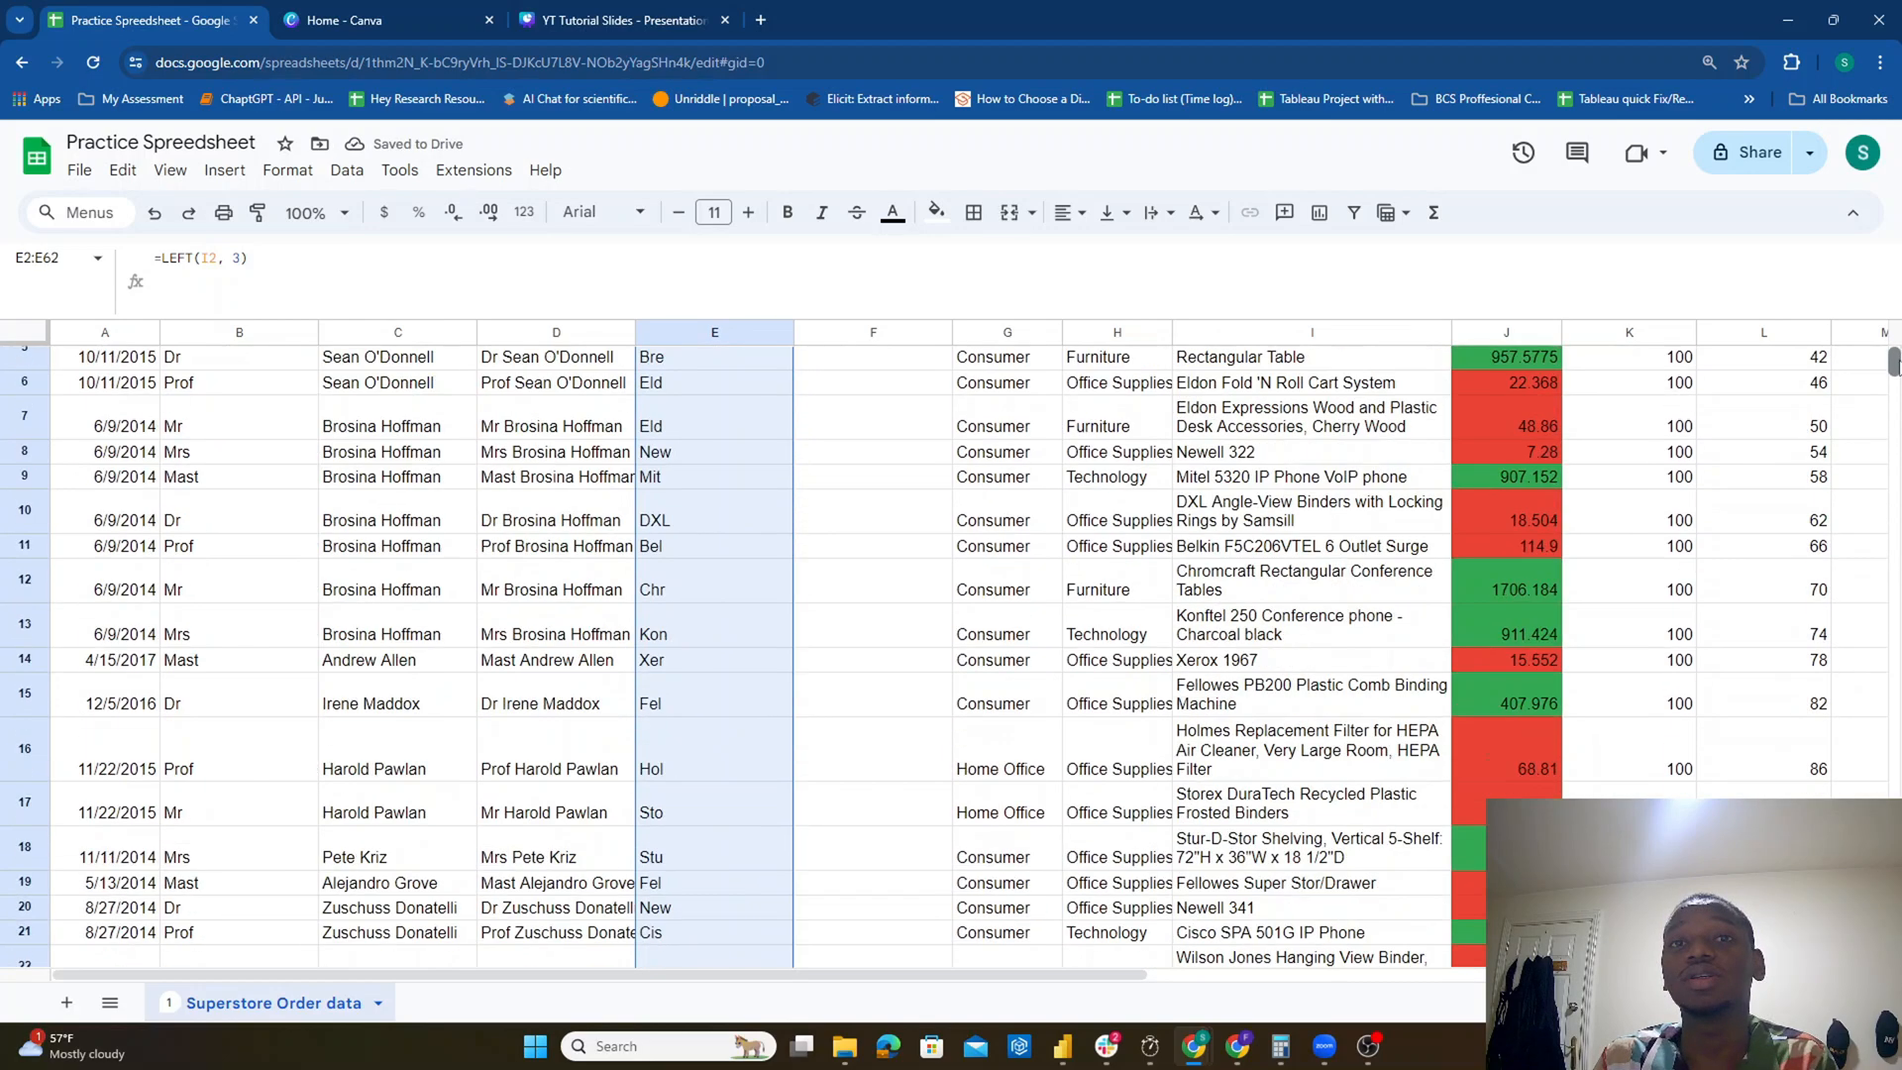
mouse_move(712, 429)
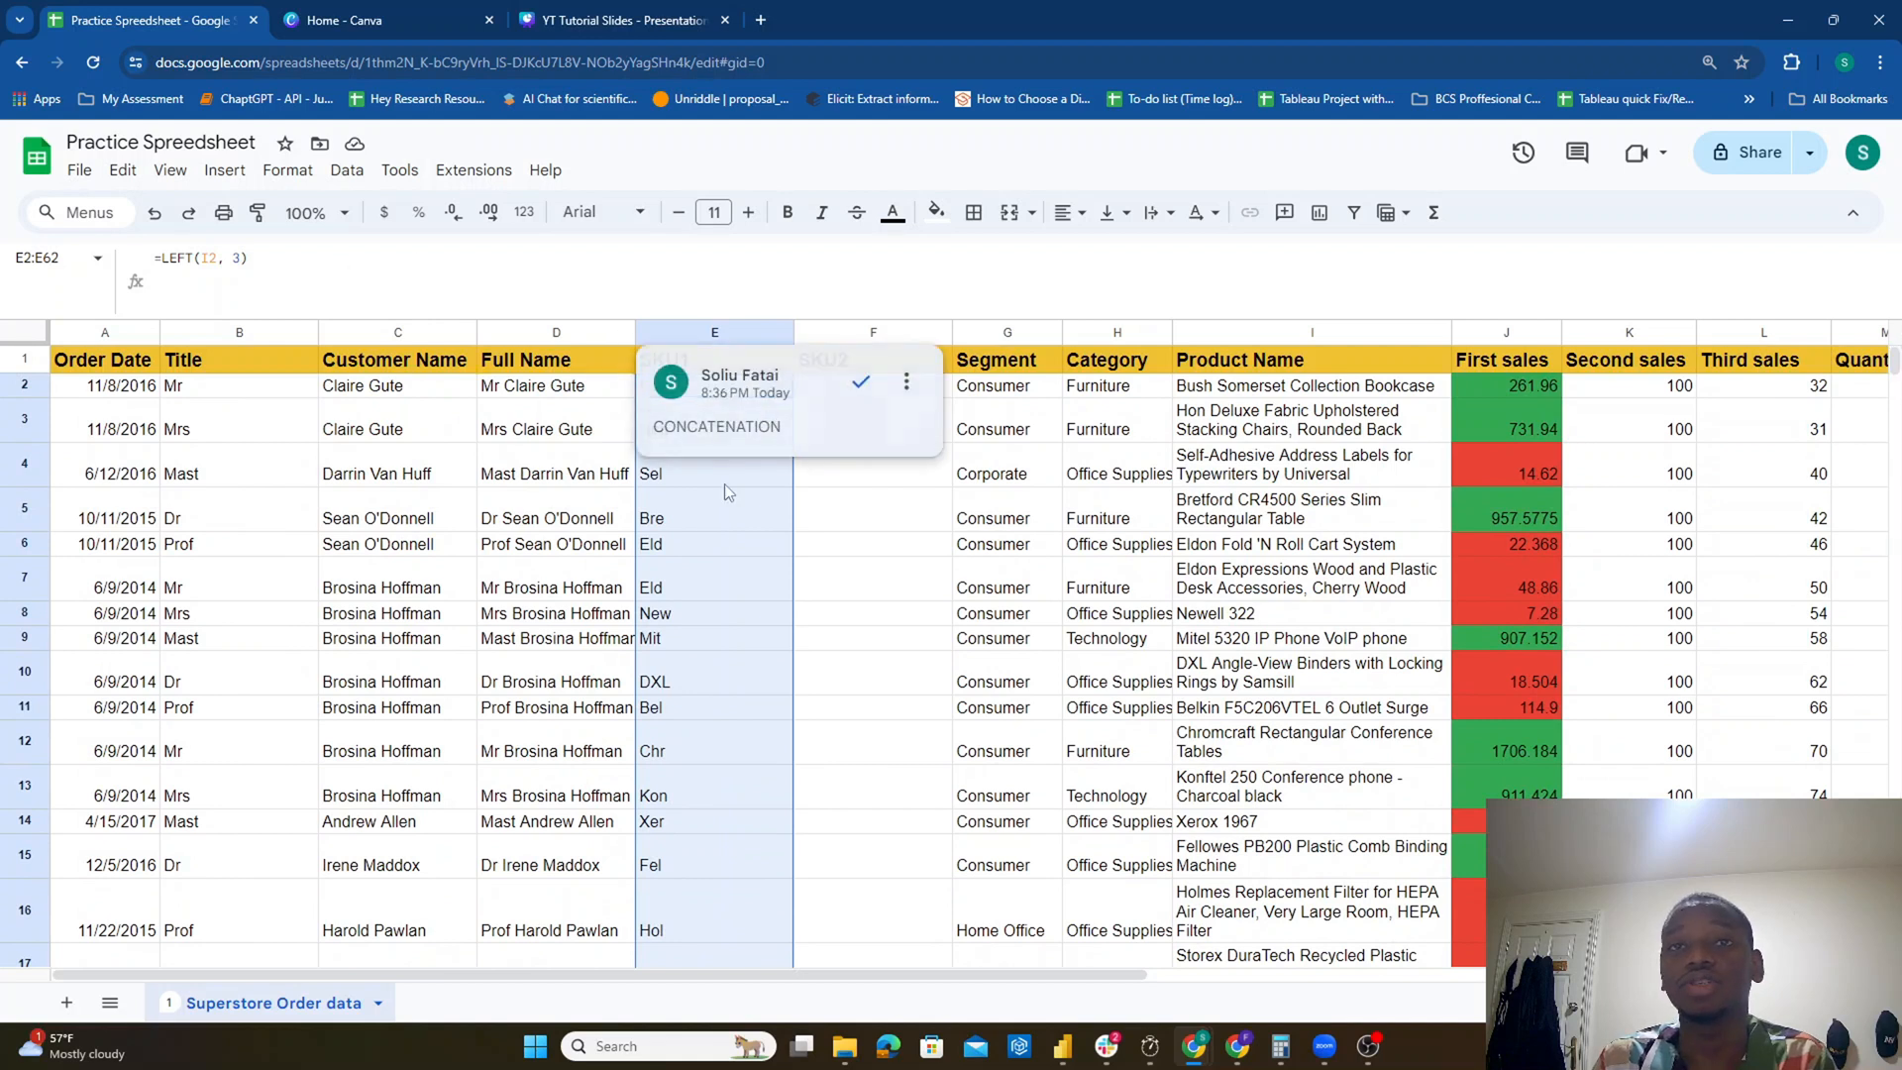
Step: Review the SKU1 code in E2 and examine the last three characters of the product name in I2
left_click(738, 540)
left_click(730, 391)
left_click(880, 395)
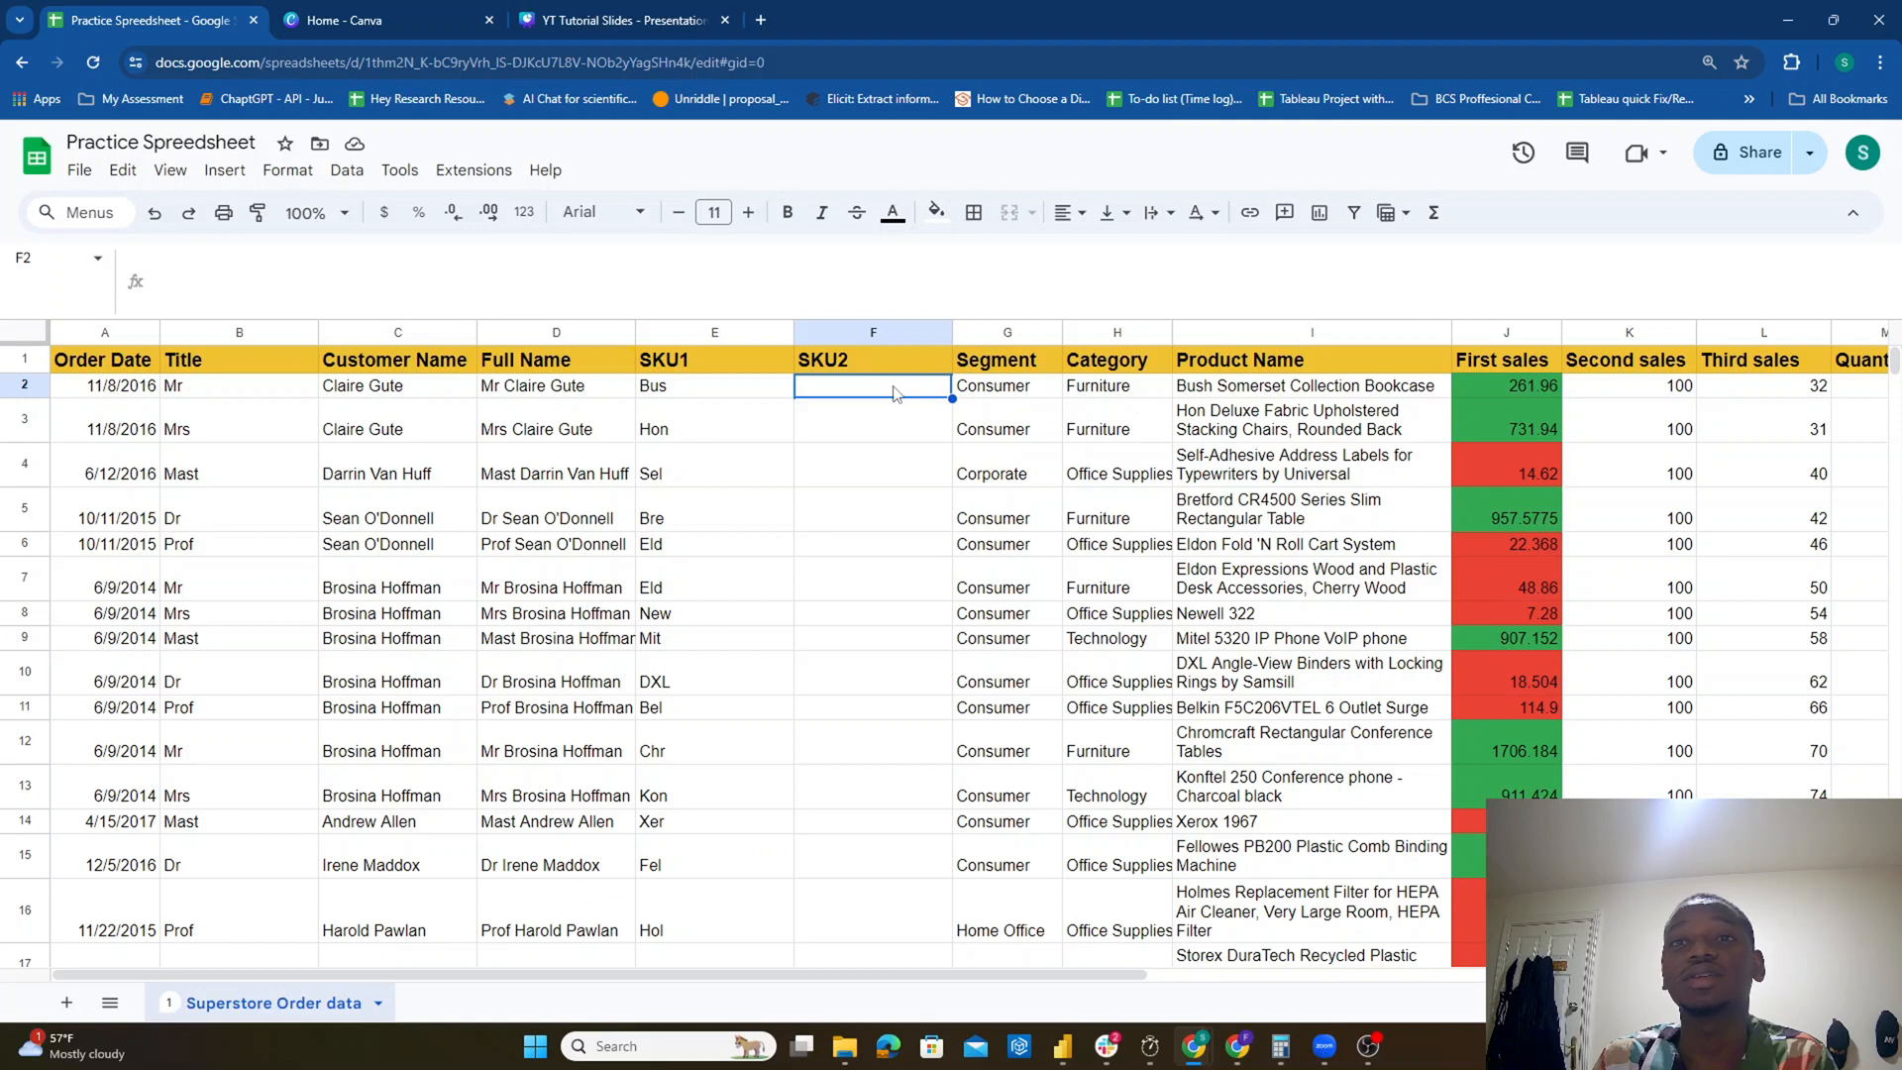
left_click(656, 392)
left_click(837, 396)
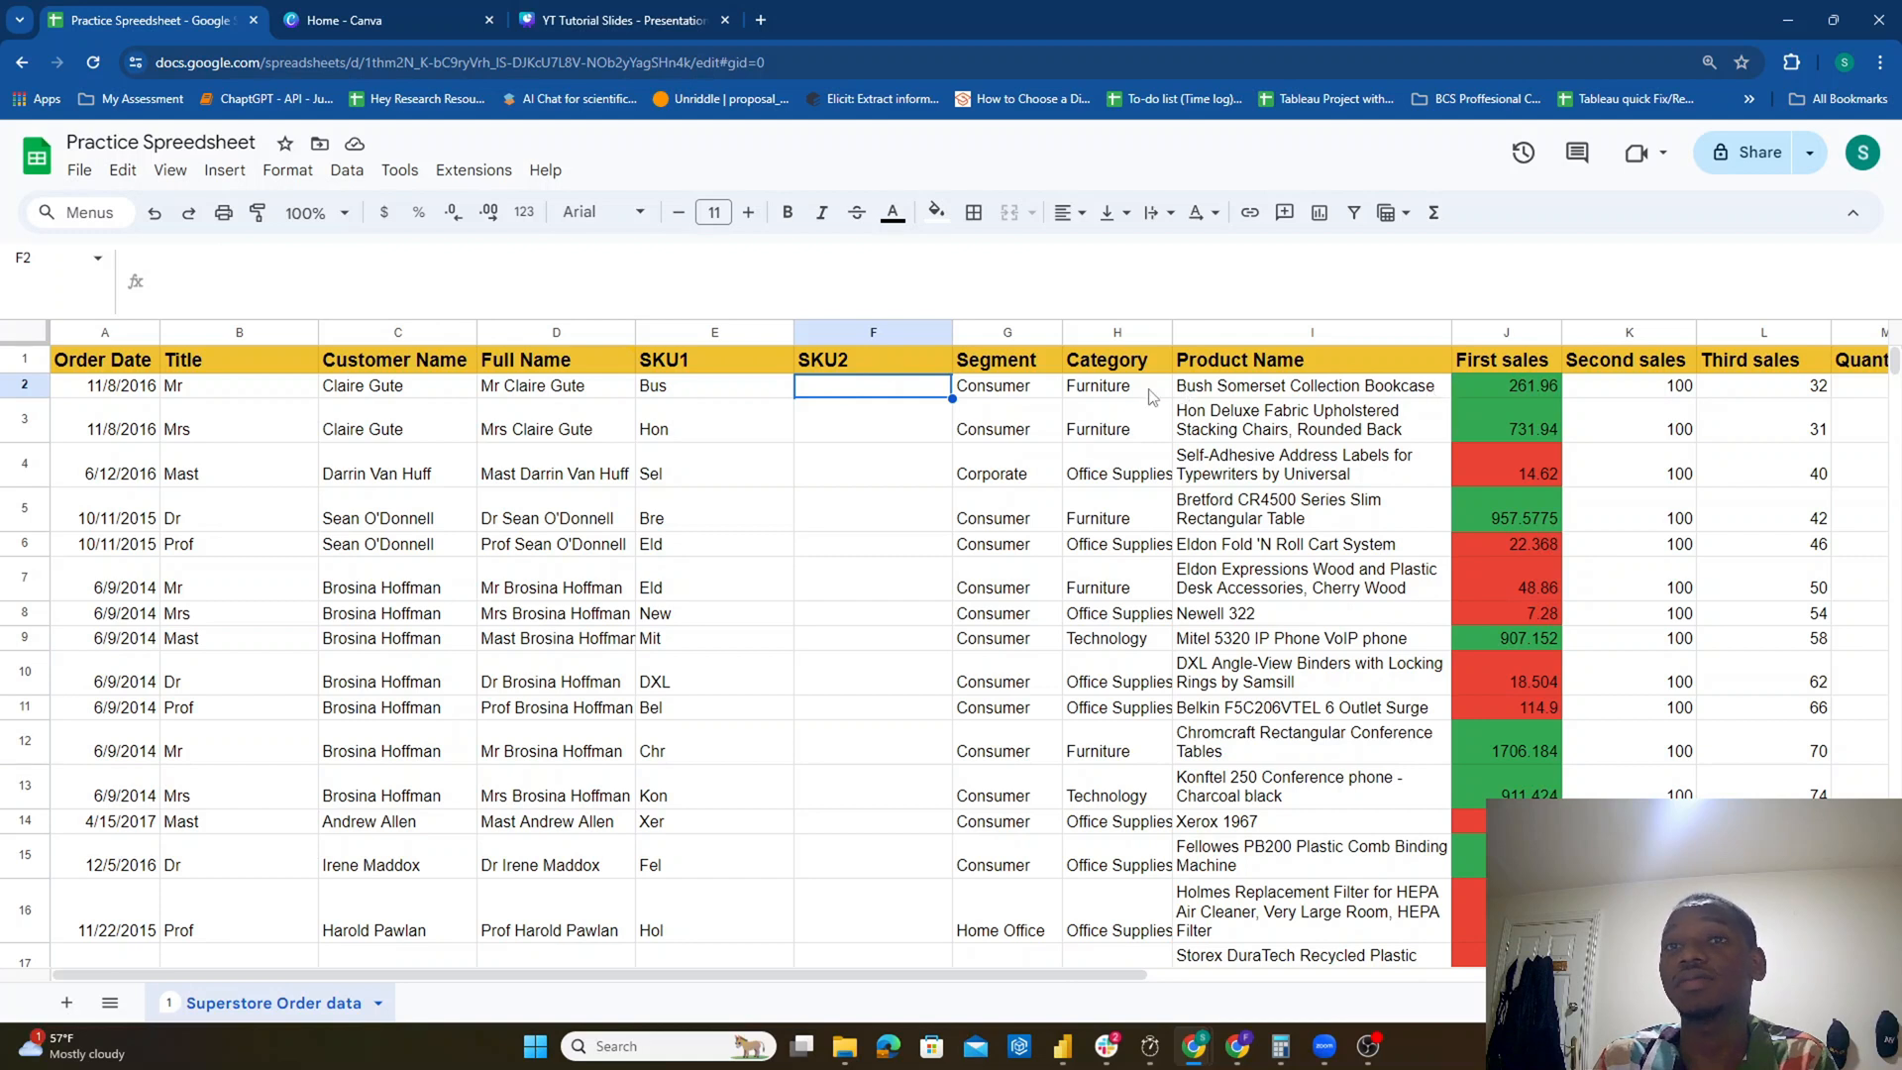
left_click(1211, 394)
left_click(168, 256)
left_click_drag(454, 260, 380, 265)
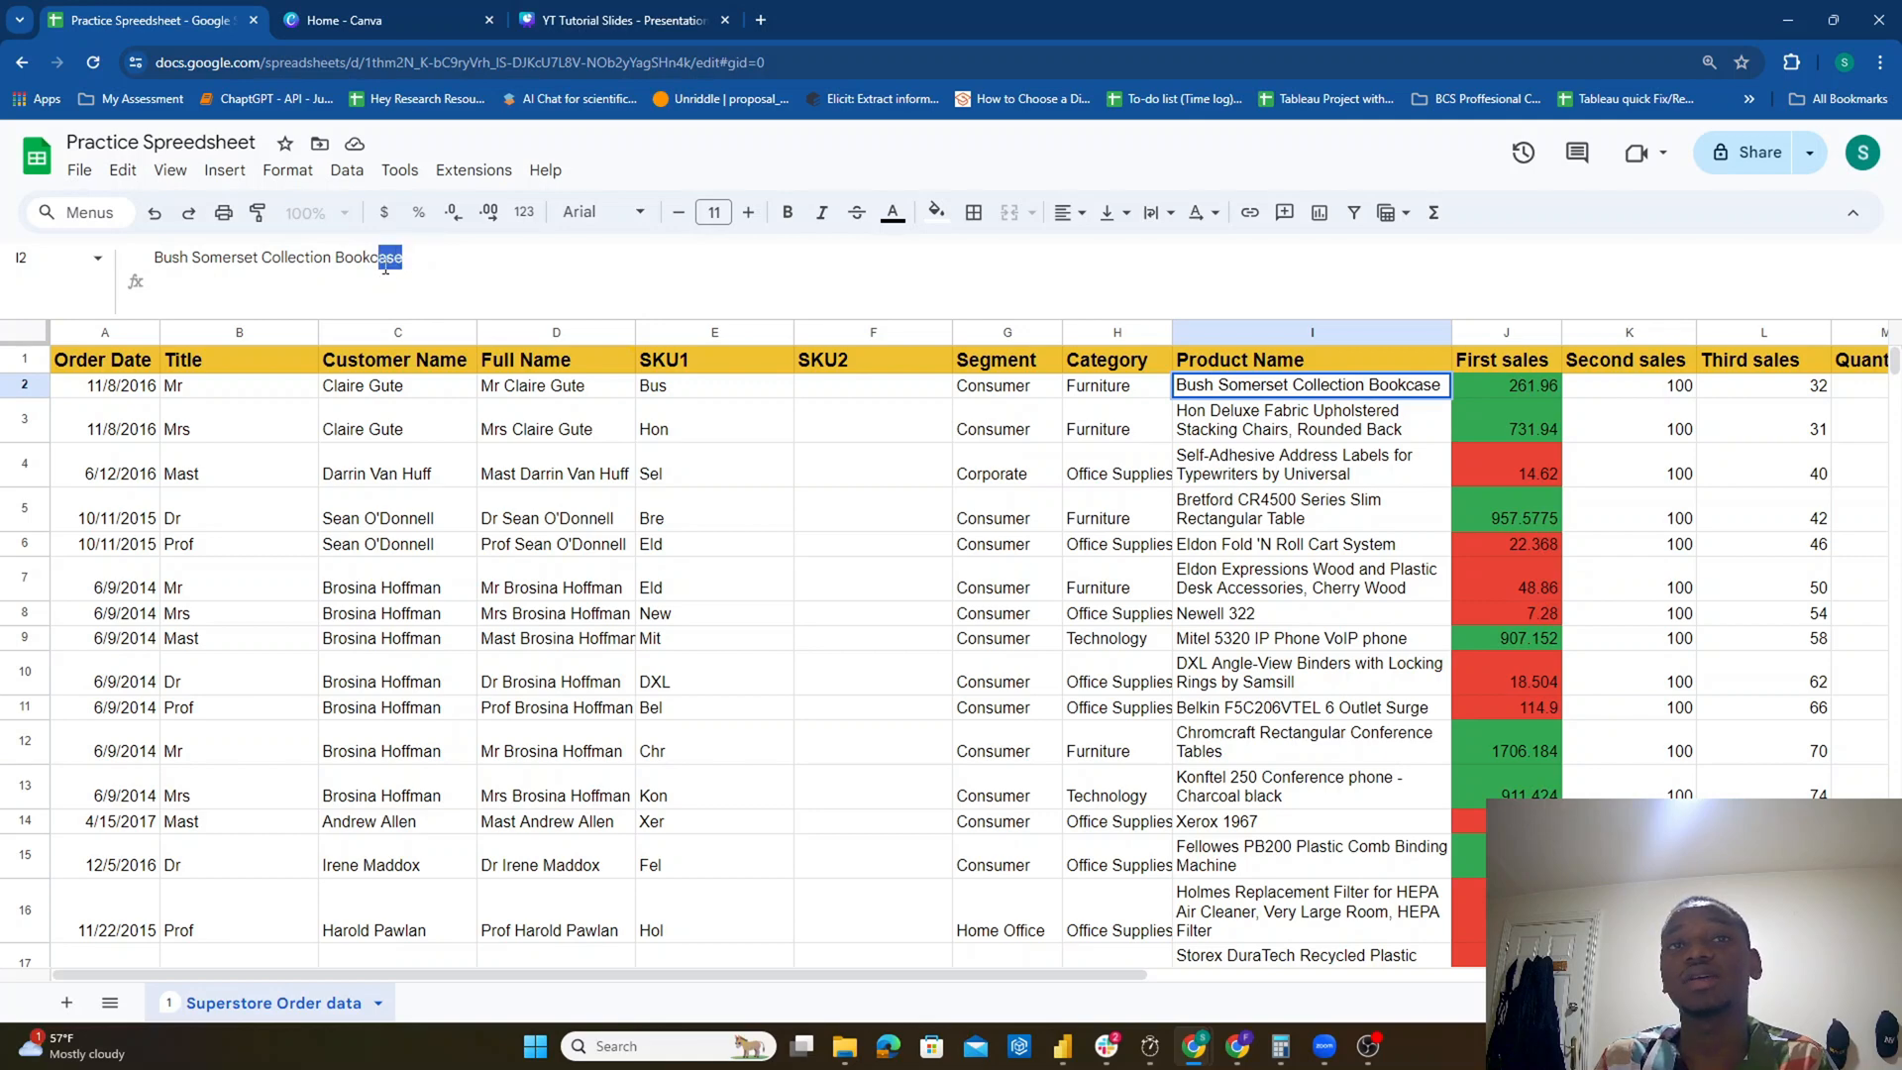
Step: Enter =RIGHT(I2, 3) in F2 and fill it down the SKU2 column through F62
left_click(876, 396)
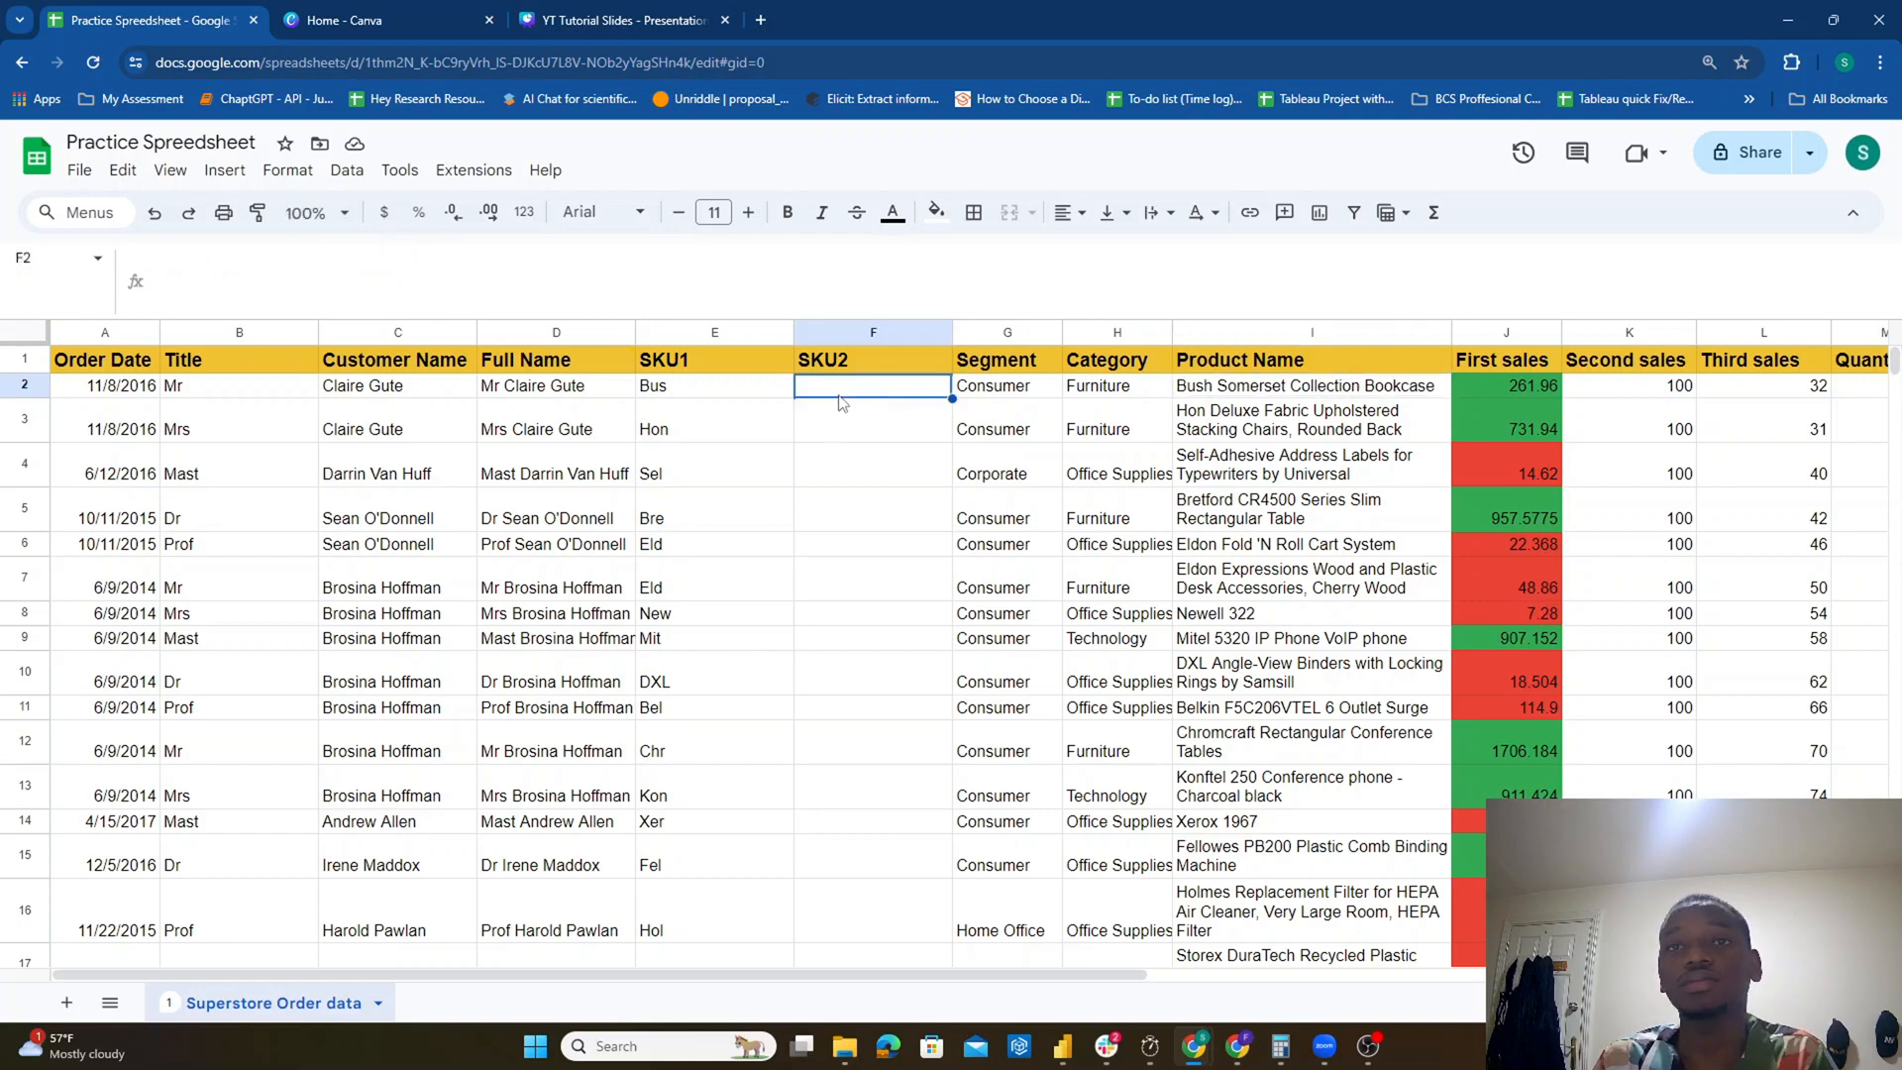
left_click(430, 295)
type("=RIGHT(")
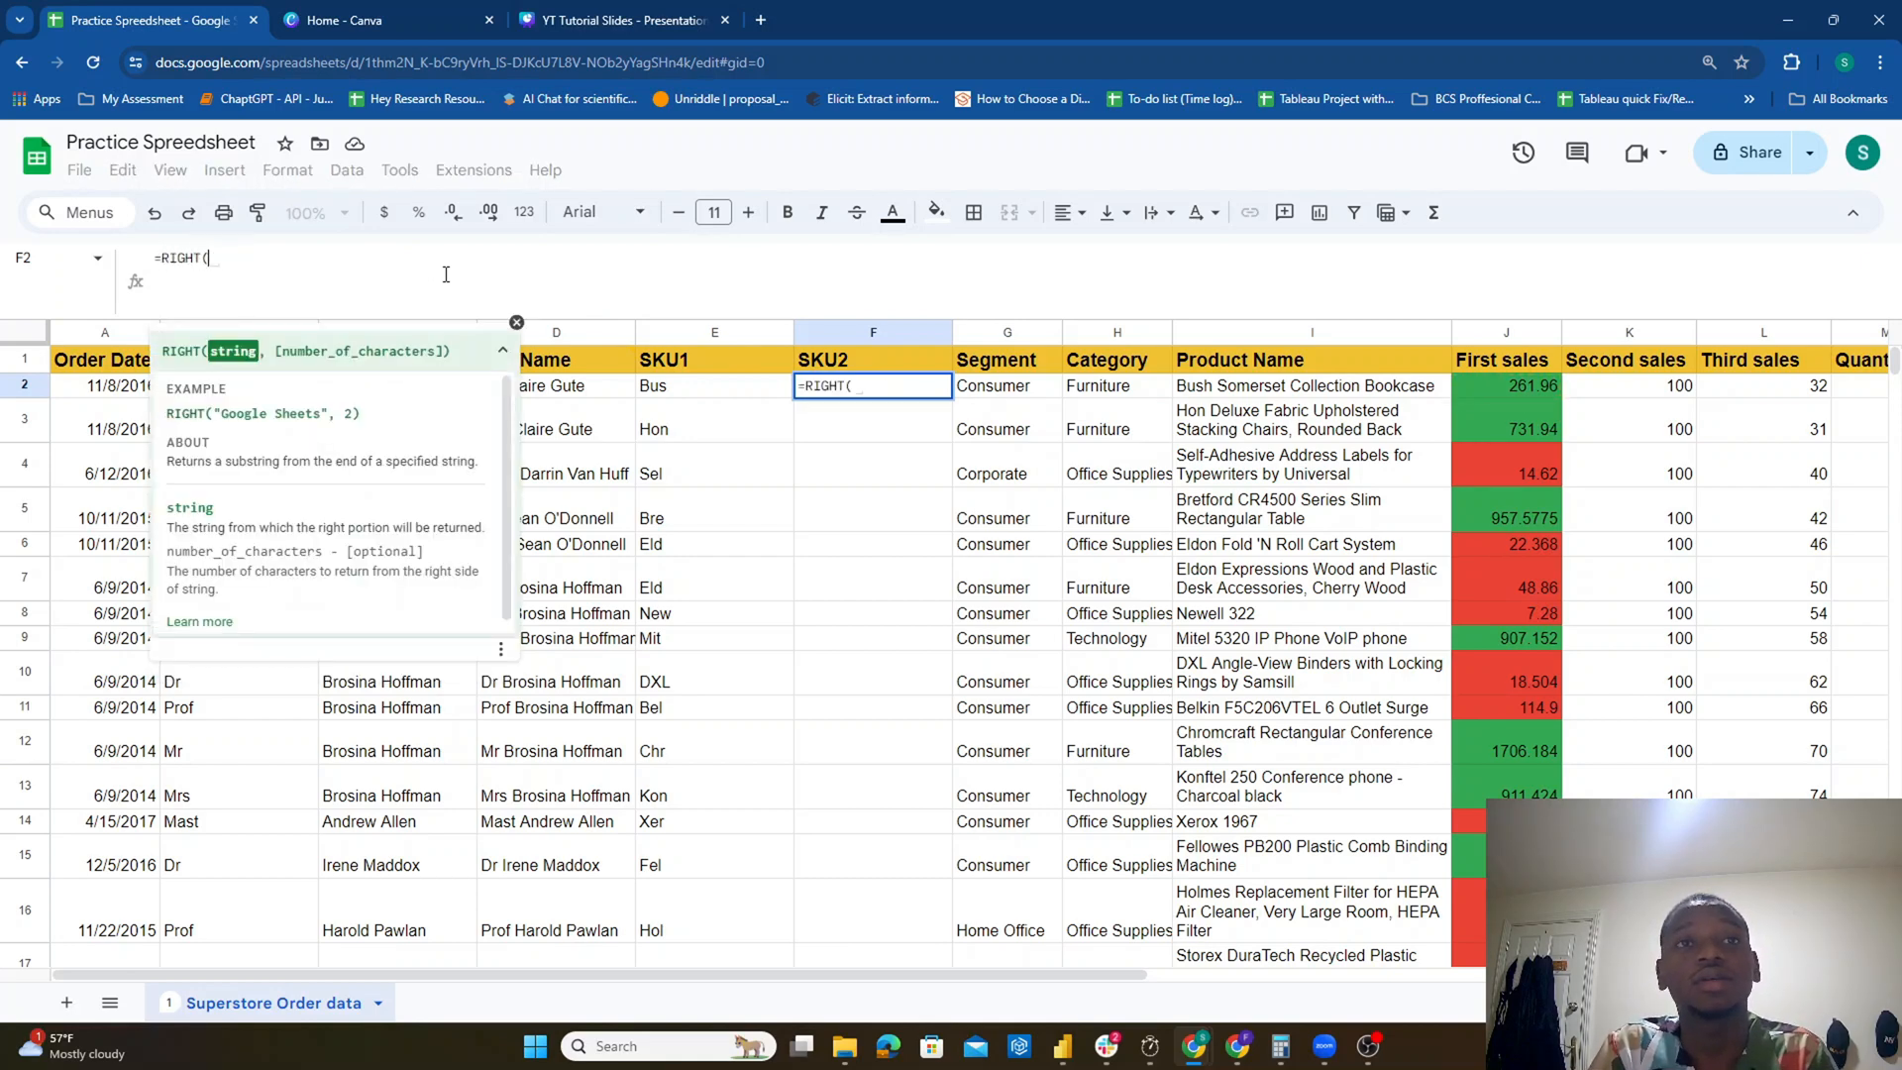
left_click(1265, 388)
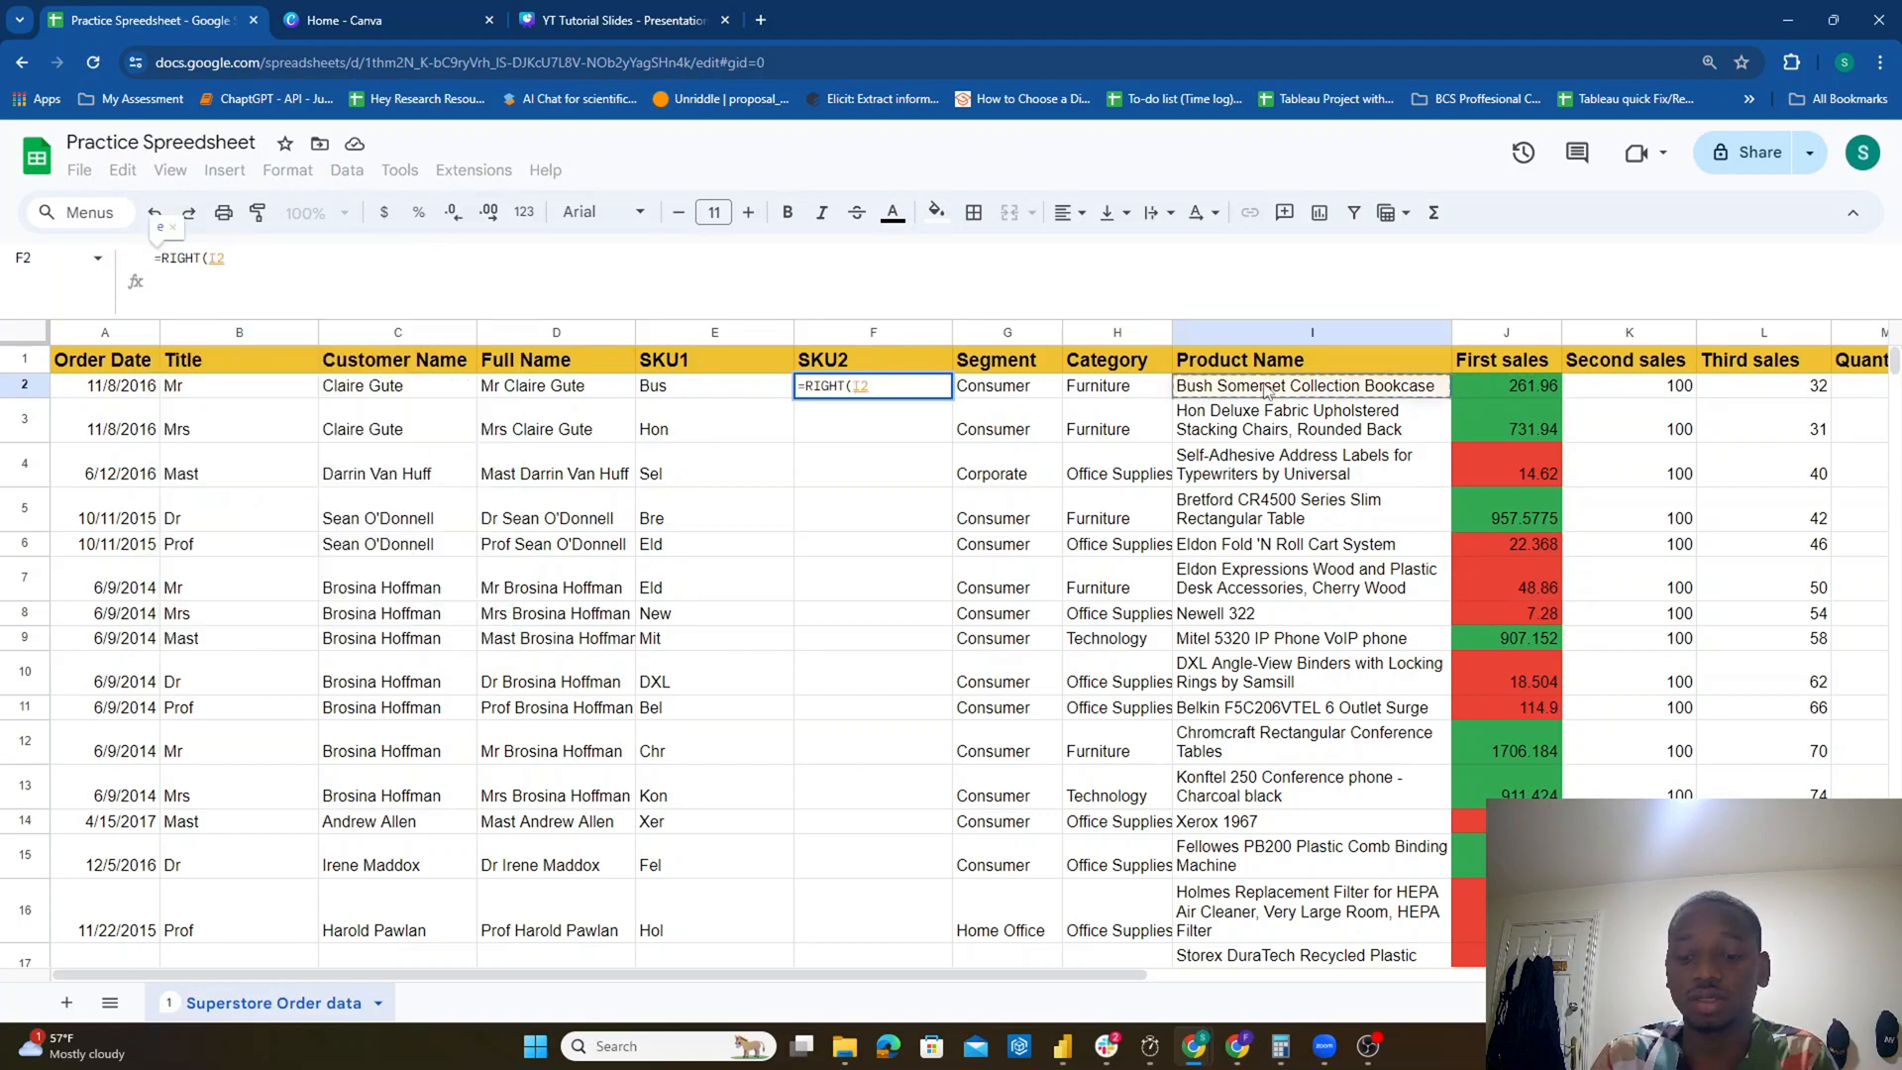
type(", 3)")
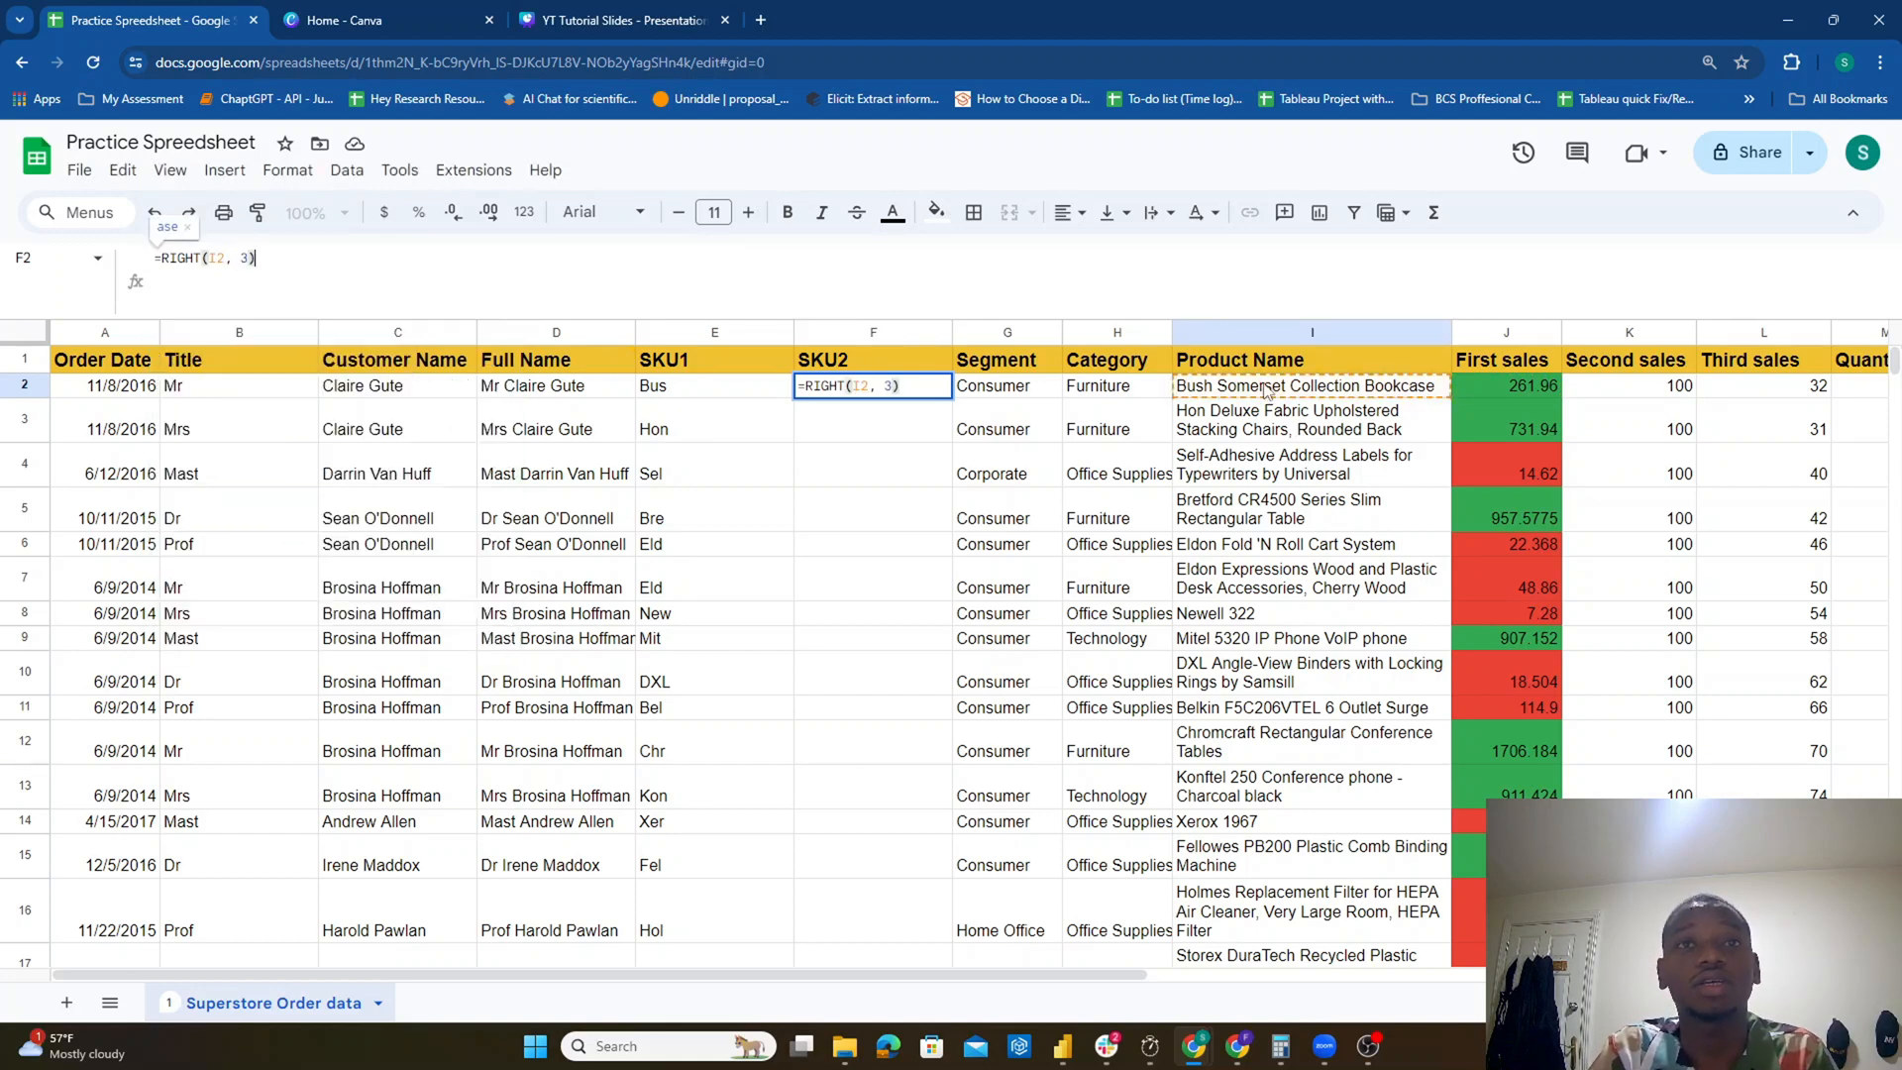
key("Return")
key("Up")
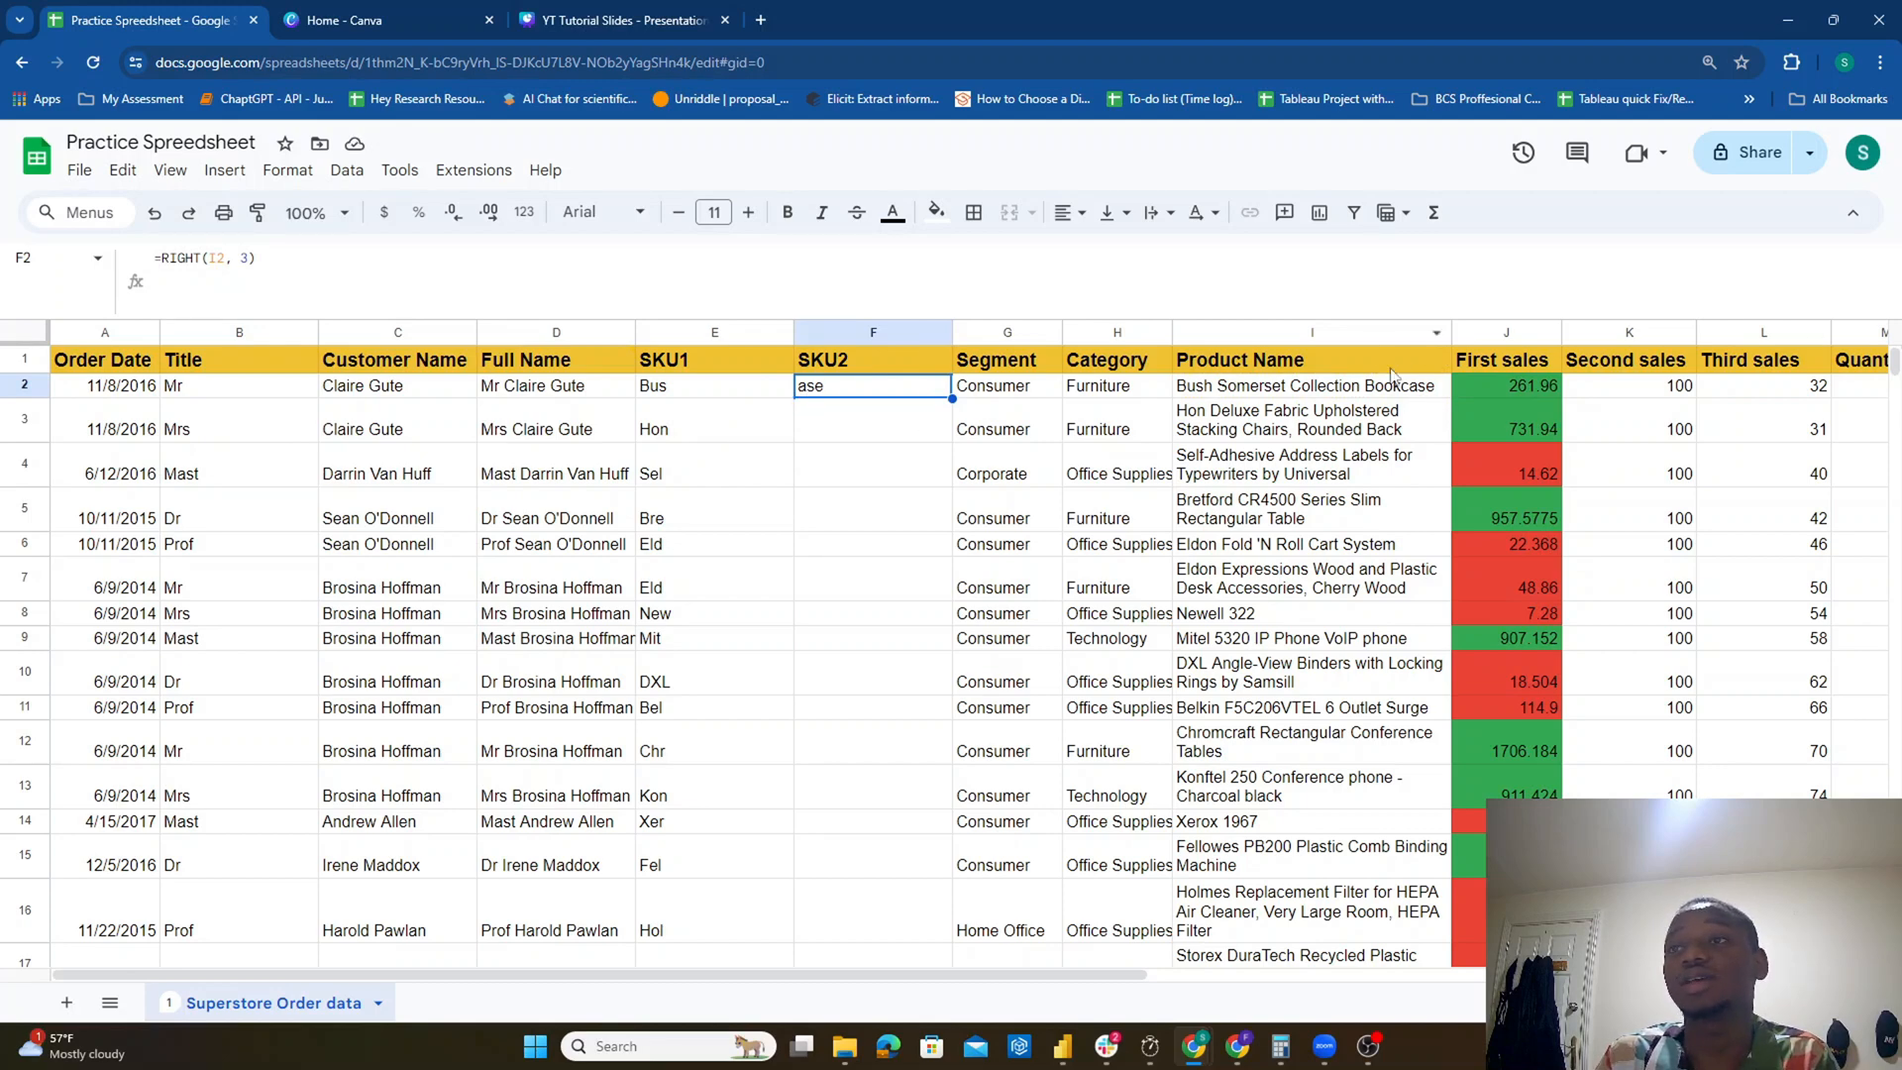
left_click_drag(951, 398, 878, 395)
scroll(907, 451, "up", 1)
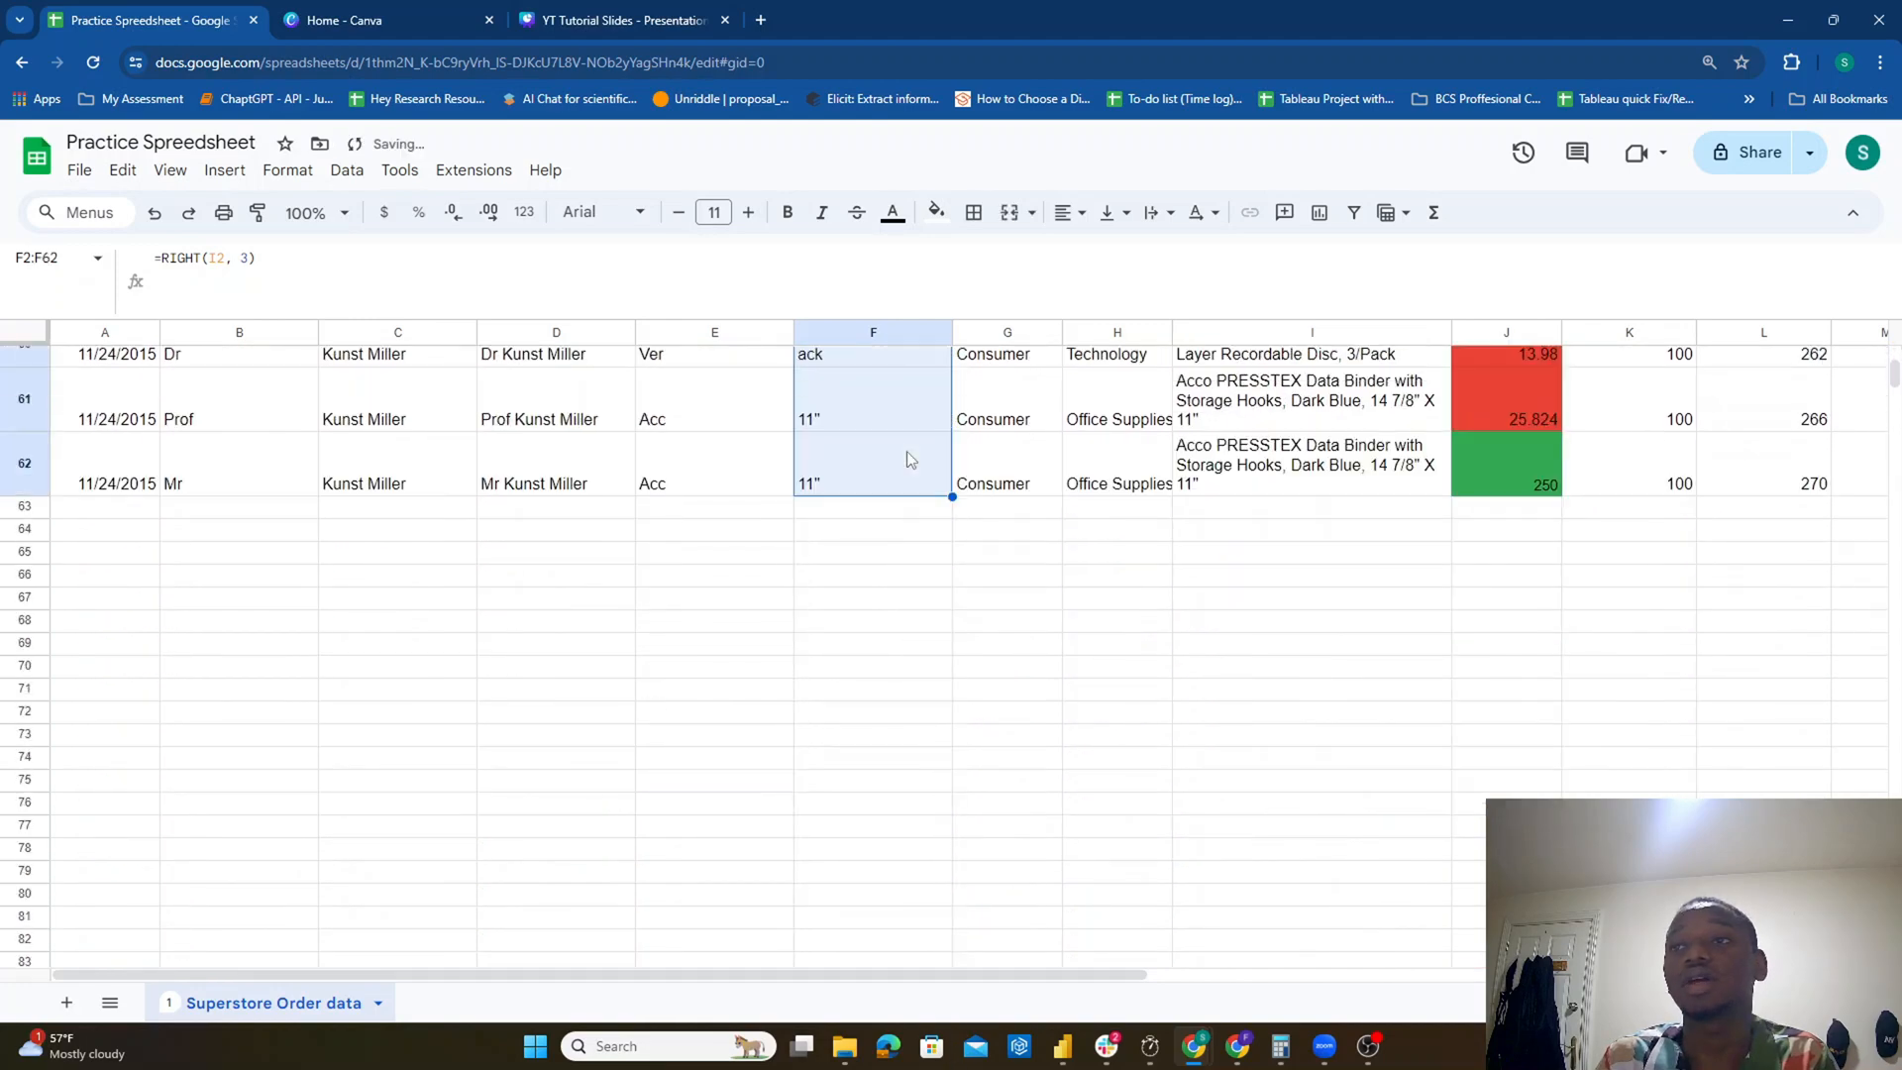
Step: Compare the SKU2 code in F62 with the end of the product name in I62, and check the row's sales cells
left_click(1186, 495)
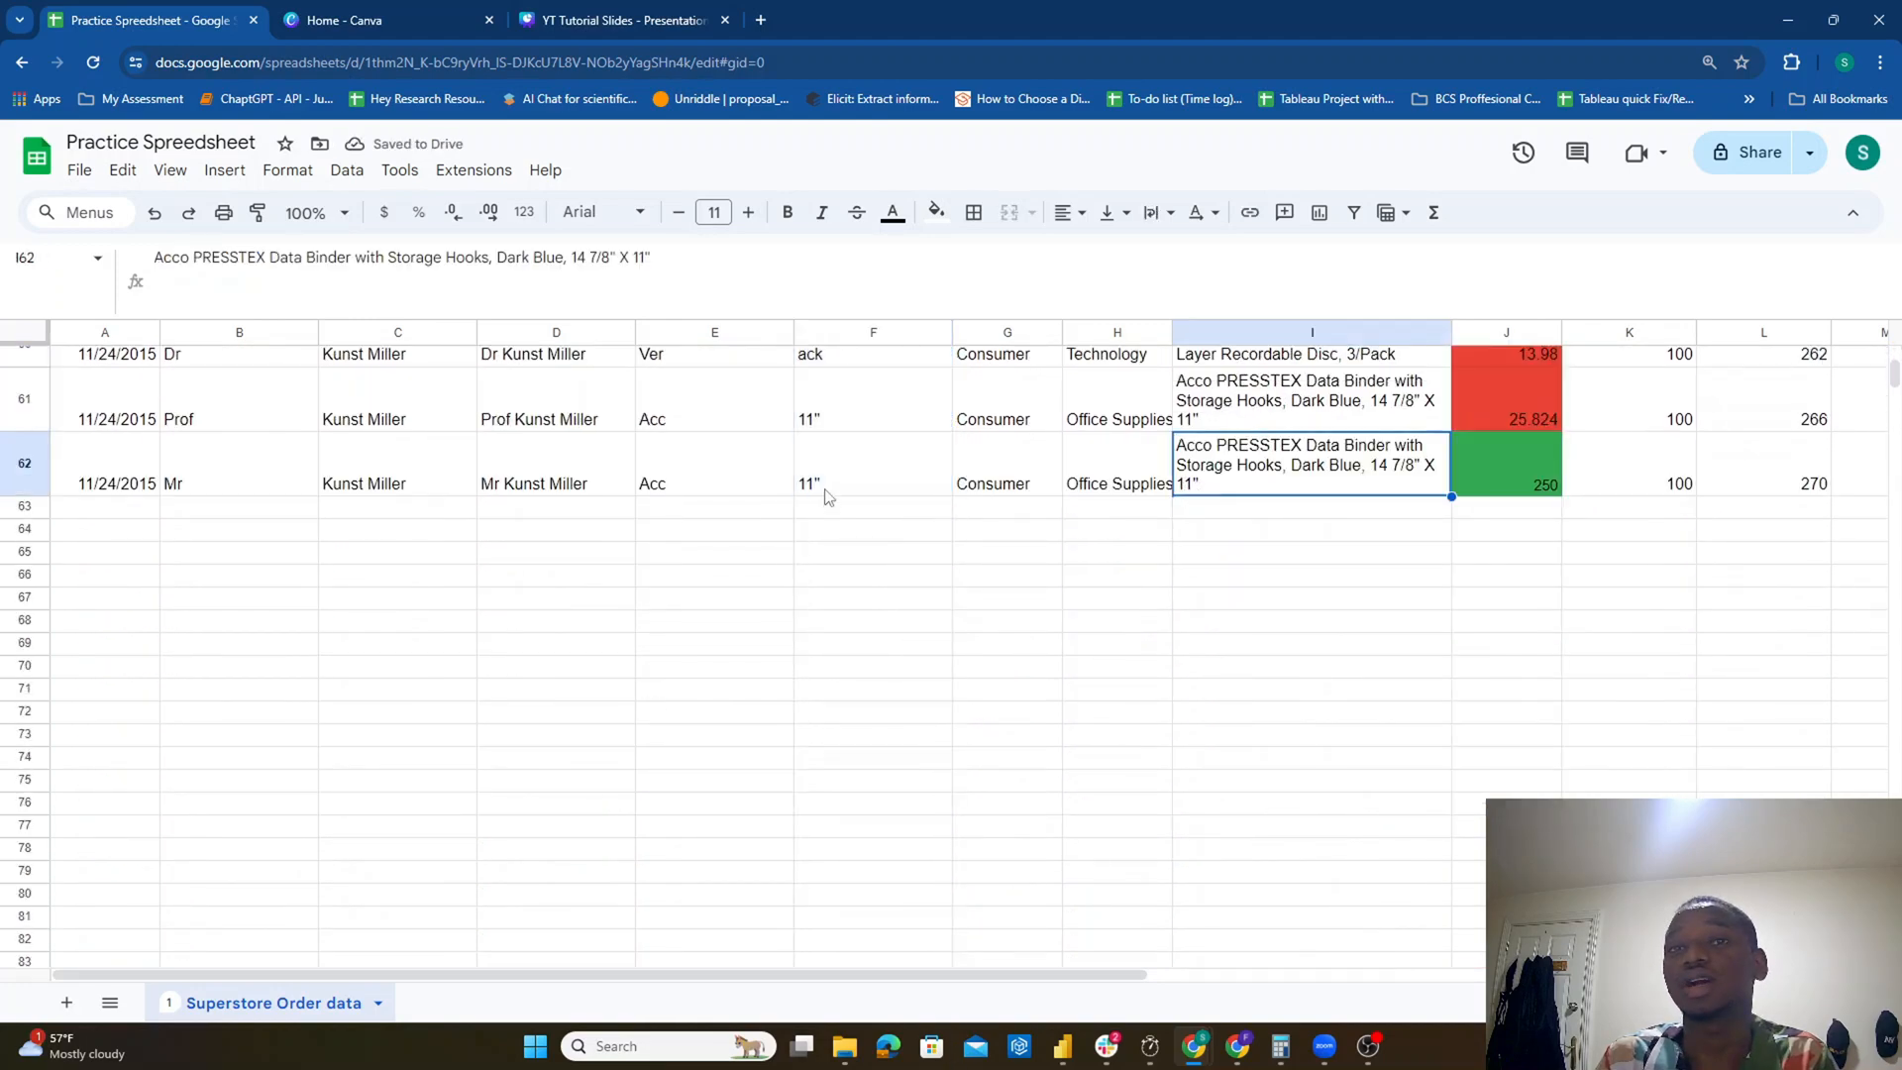
scroll(904, 451, "up", 5)
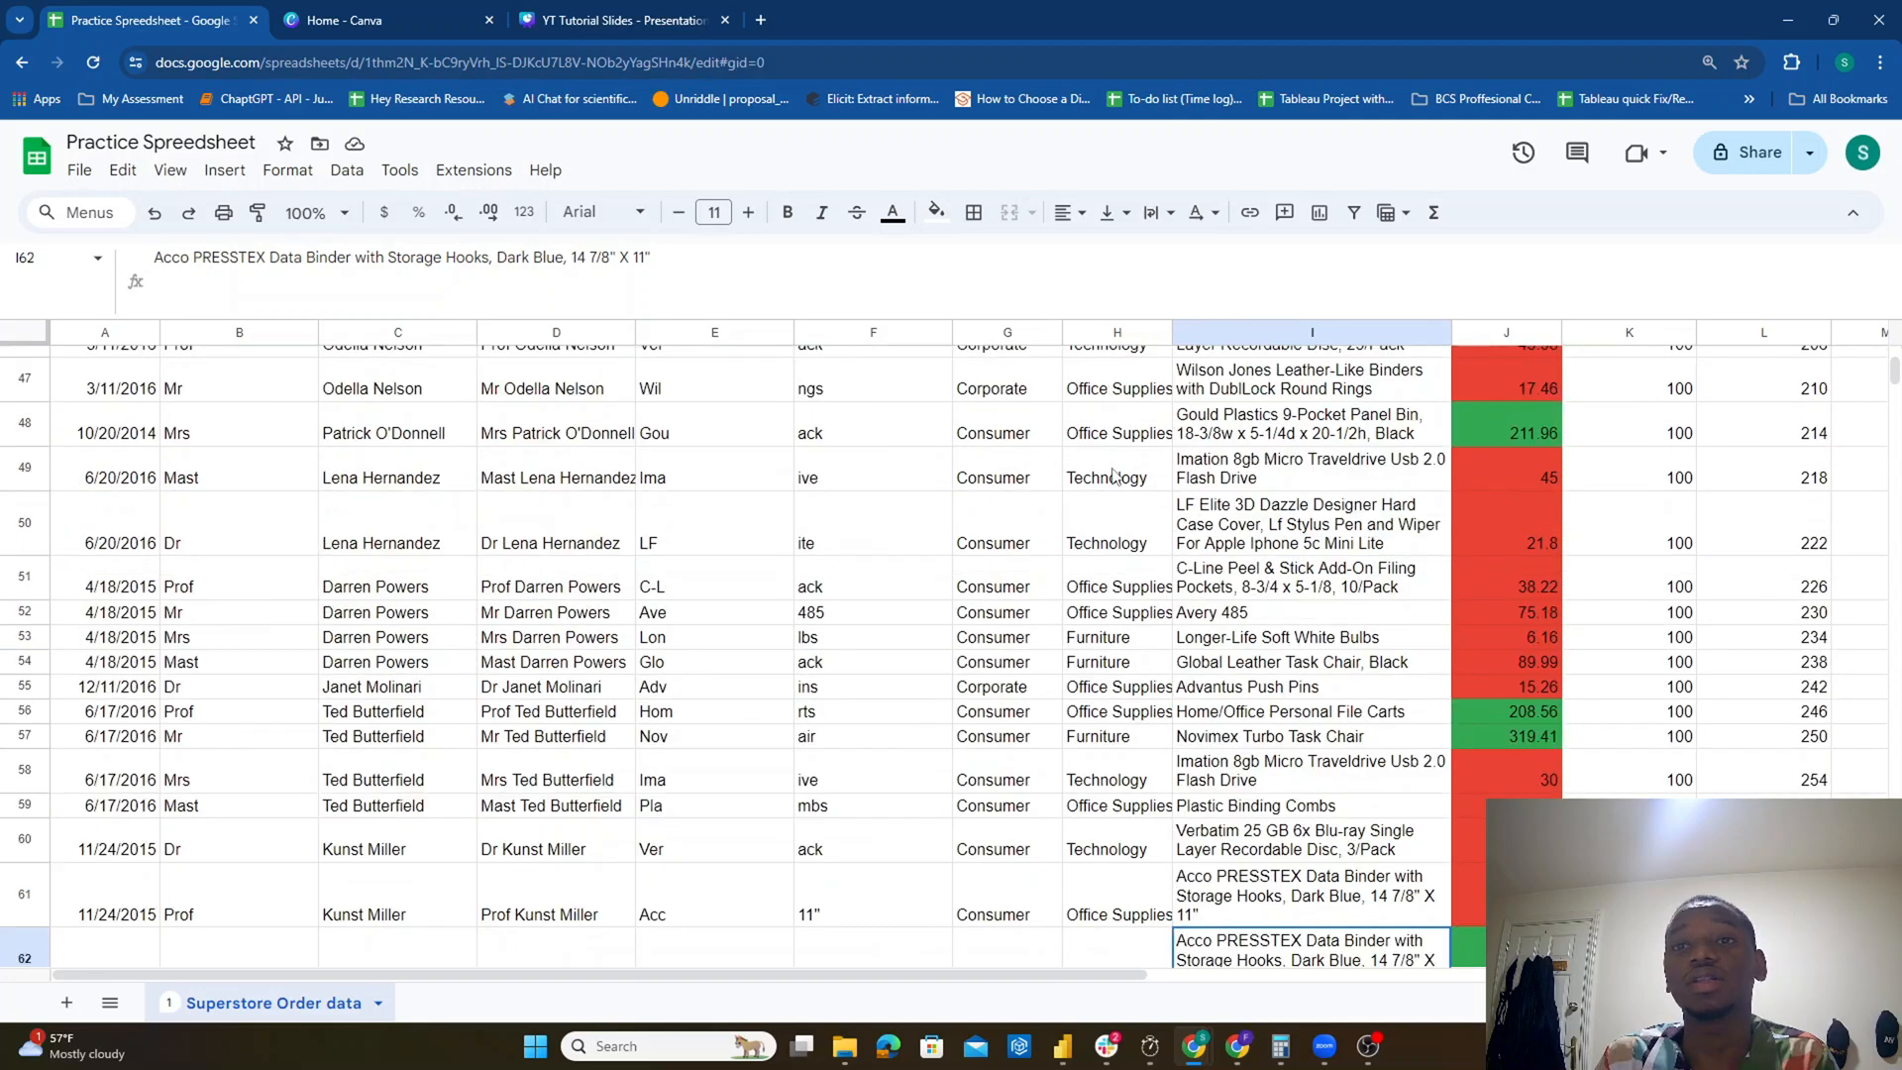
scroll(904, 451, "down", 5)
left_click(881, 458)
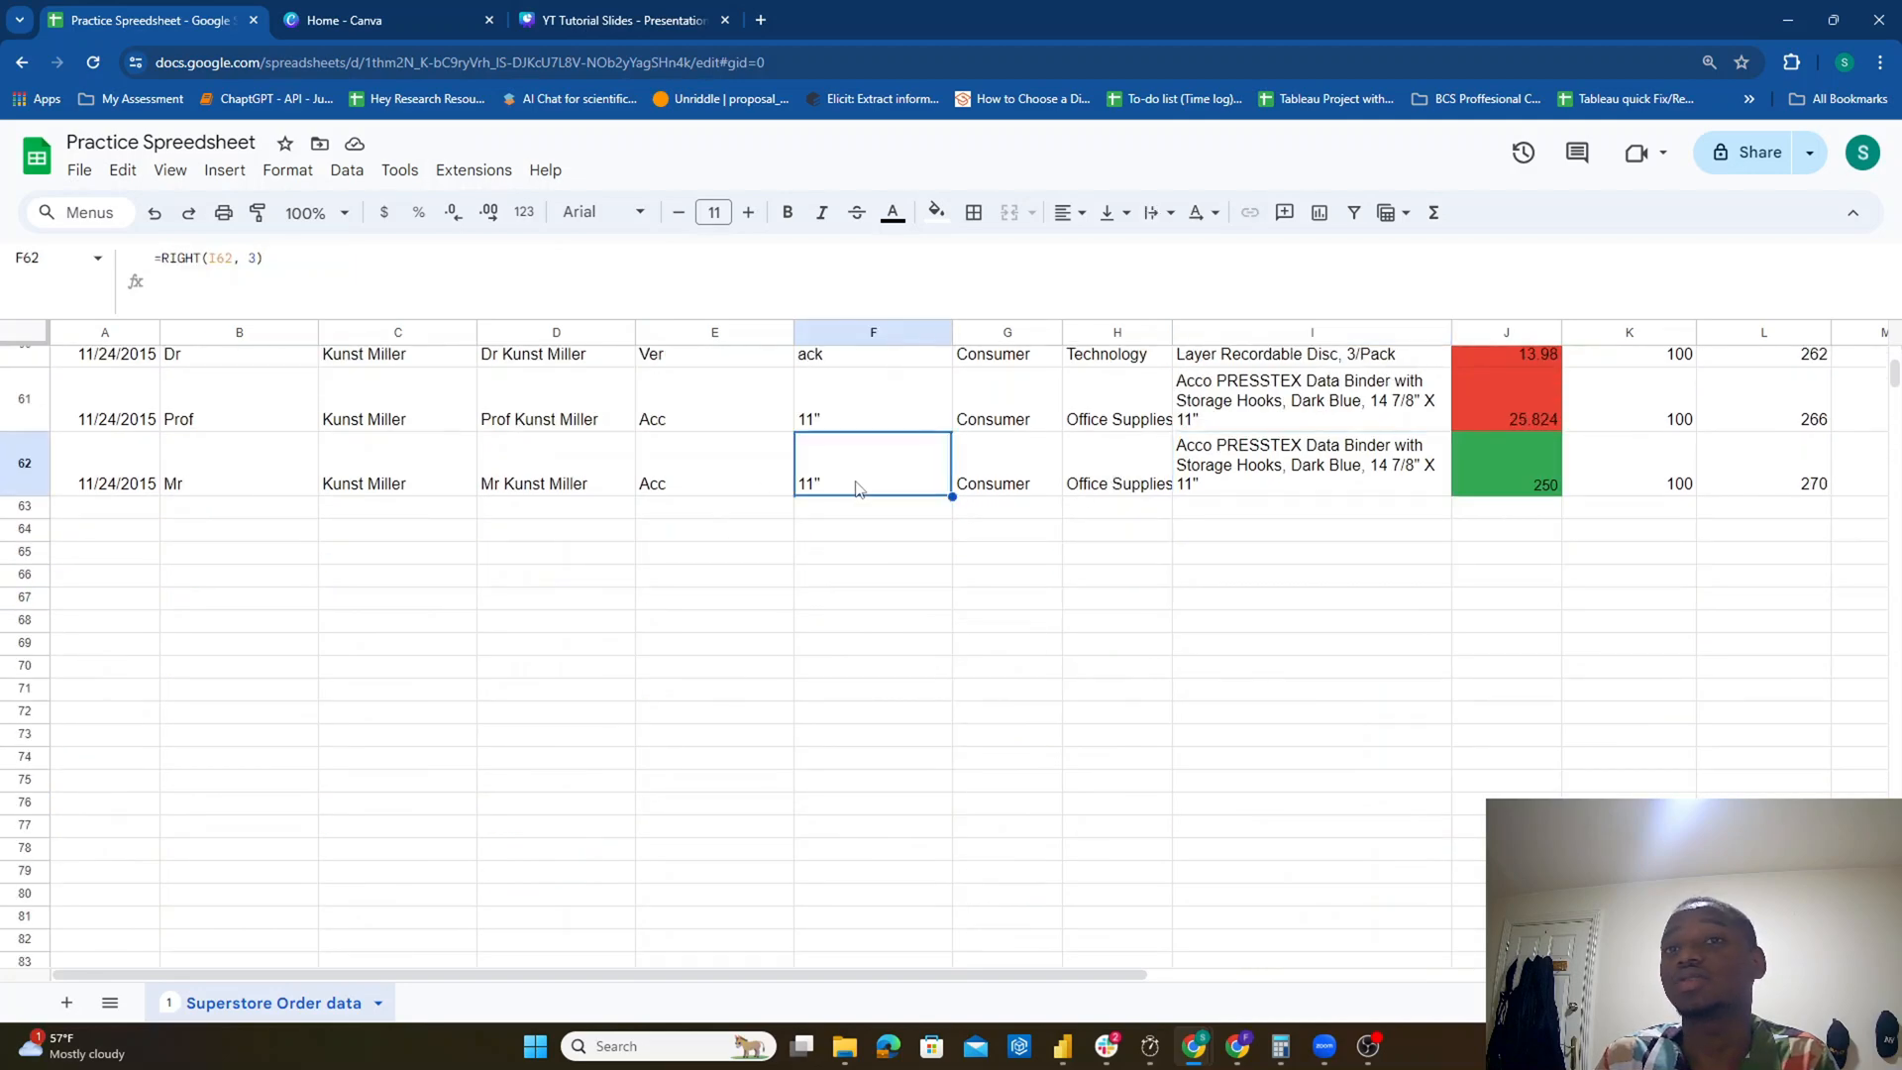
left_click(1215, 452)
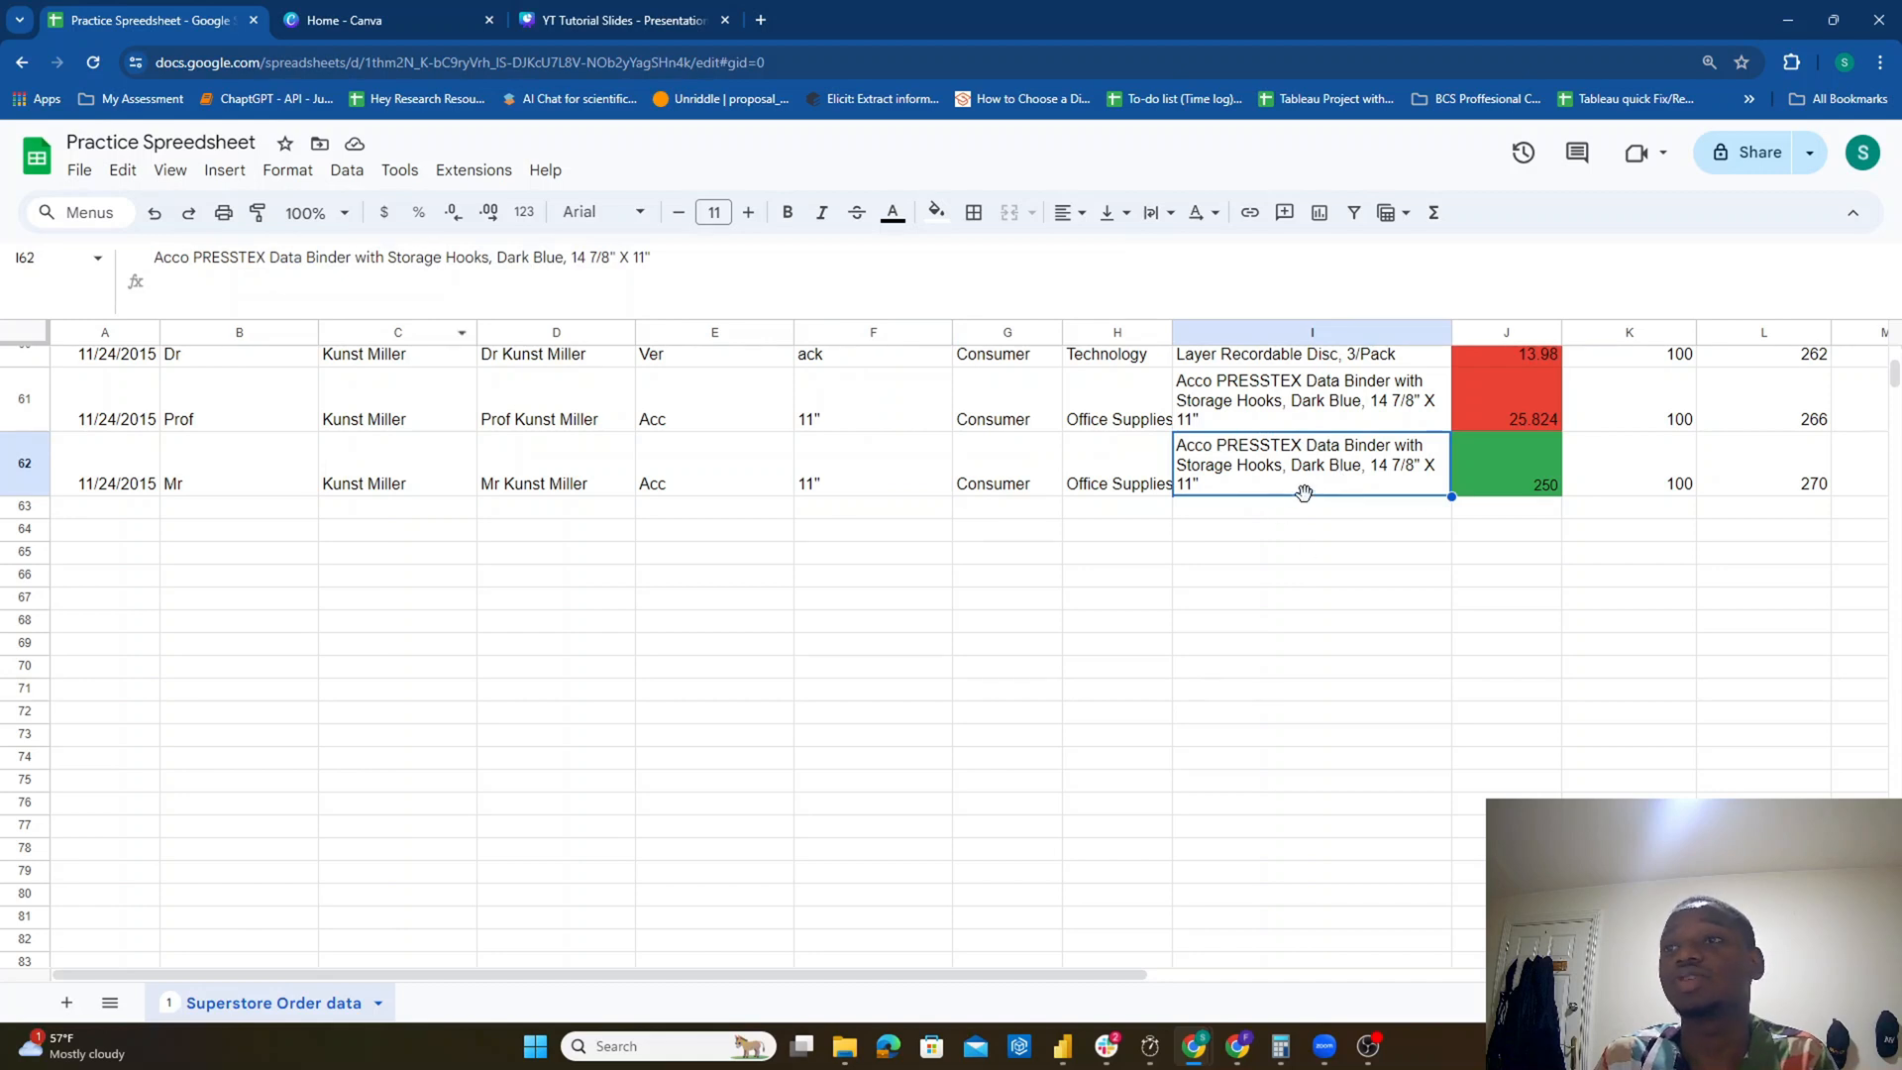
left_click(1639, 471)
left_click(1538, 484)
left_click(1615, 482)
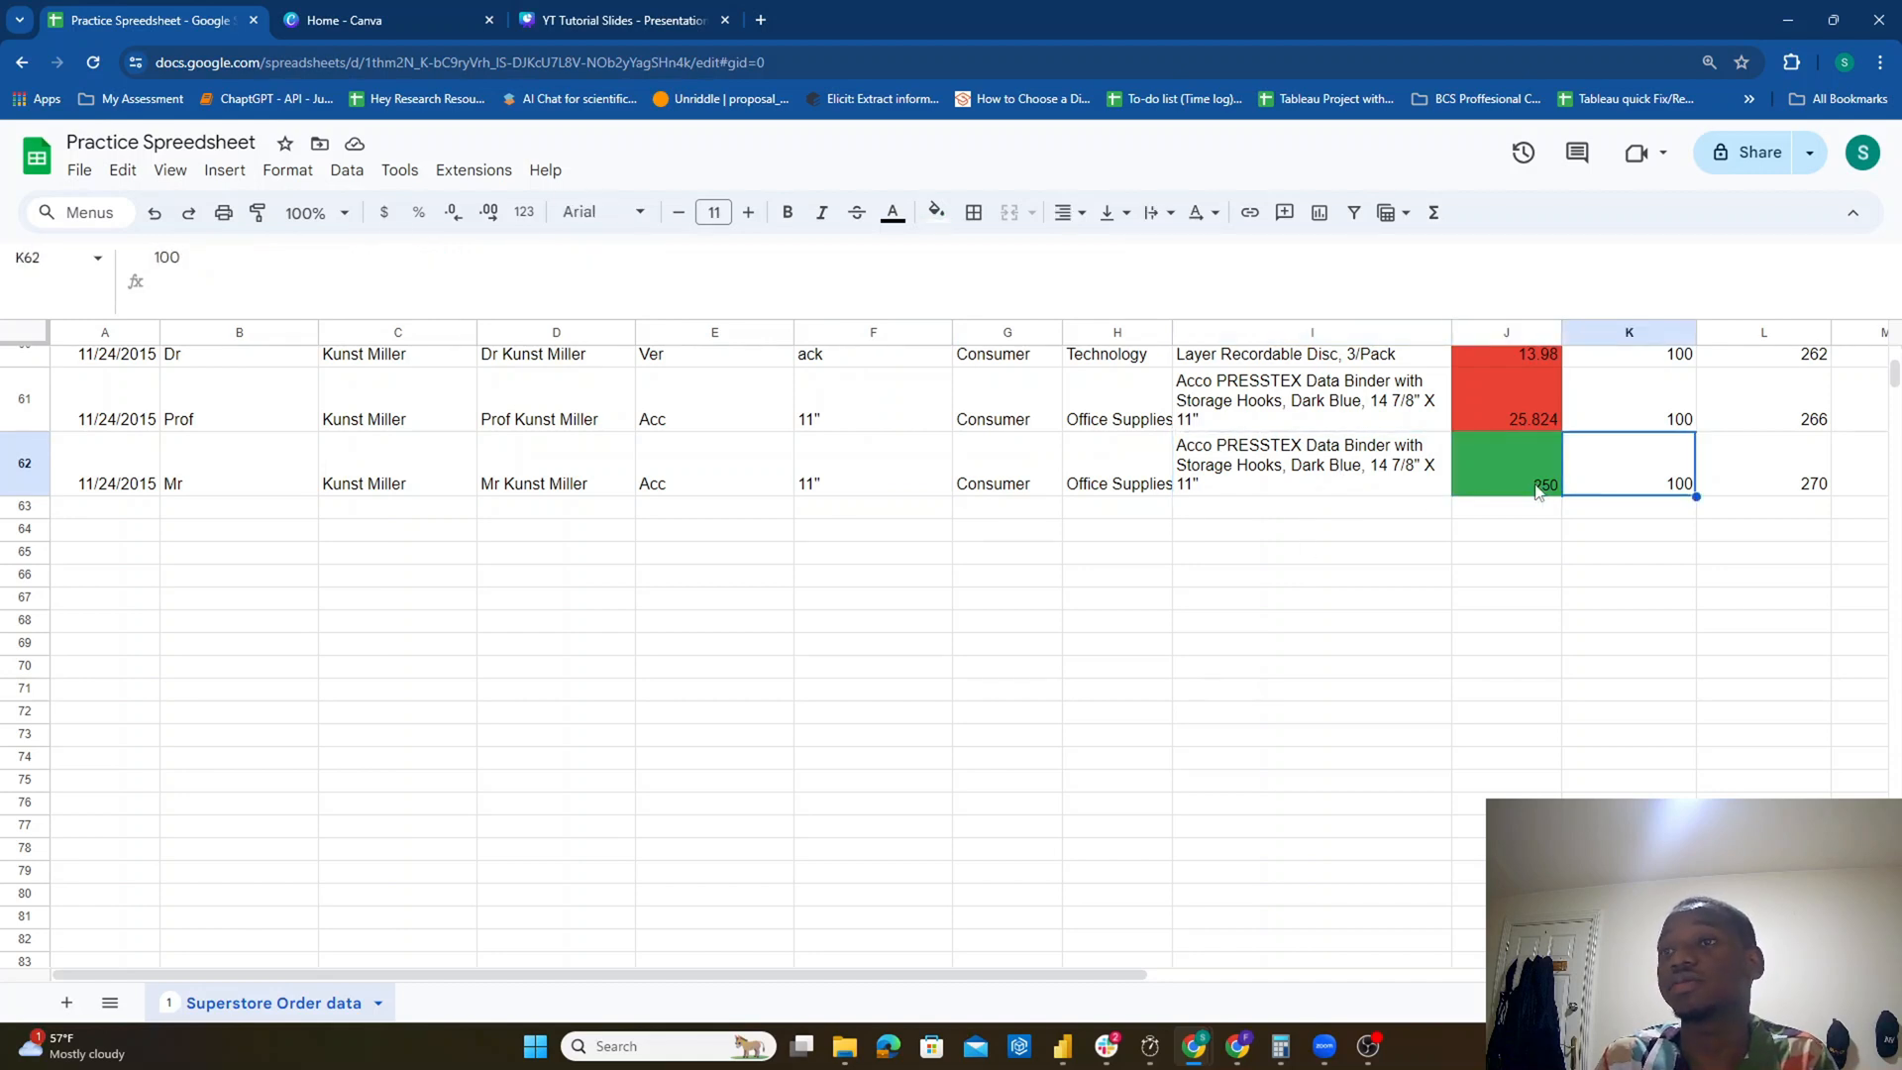
left_click(1536, 484)
left_click(1322, 480)
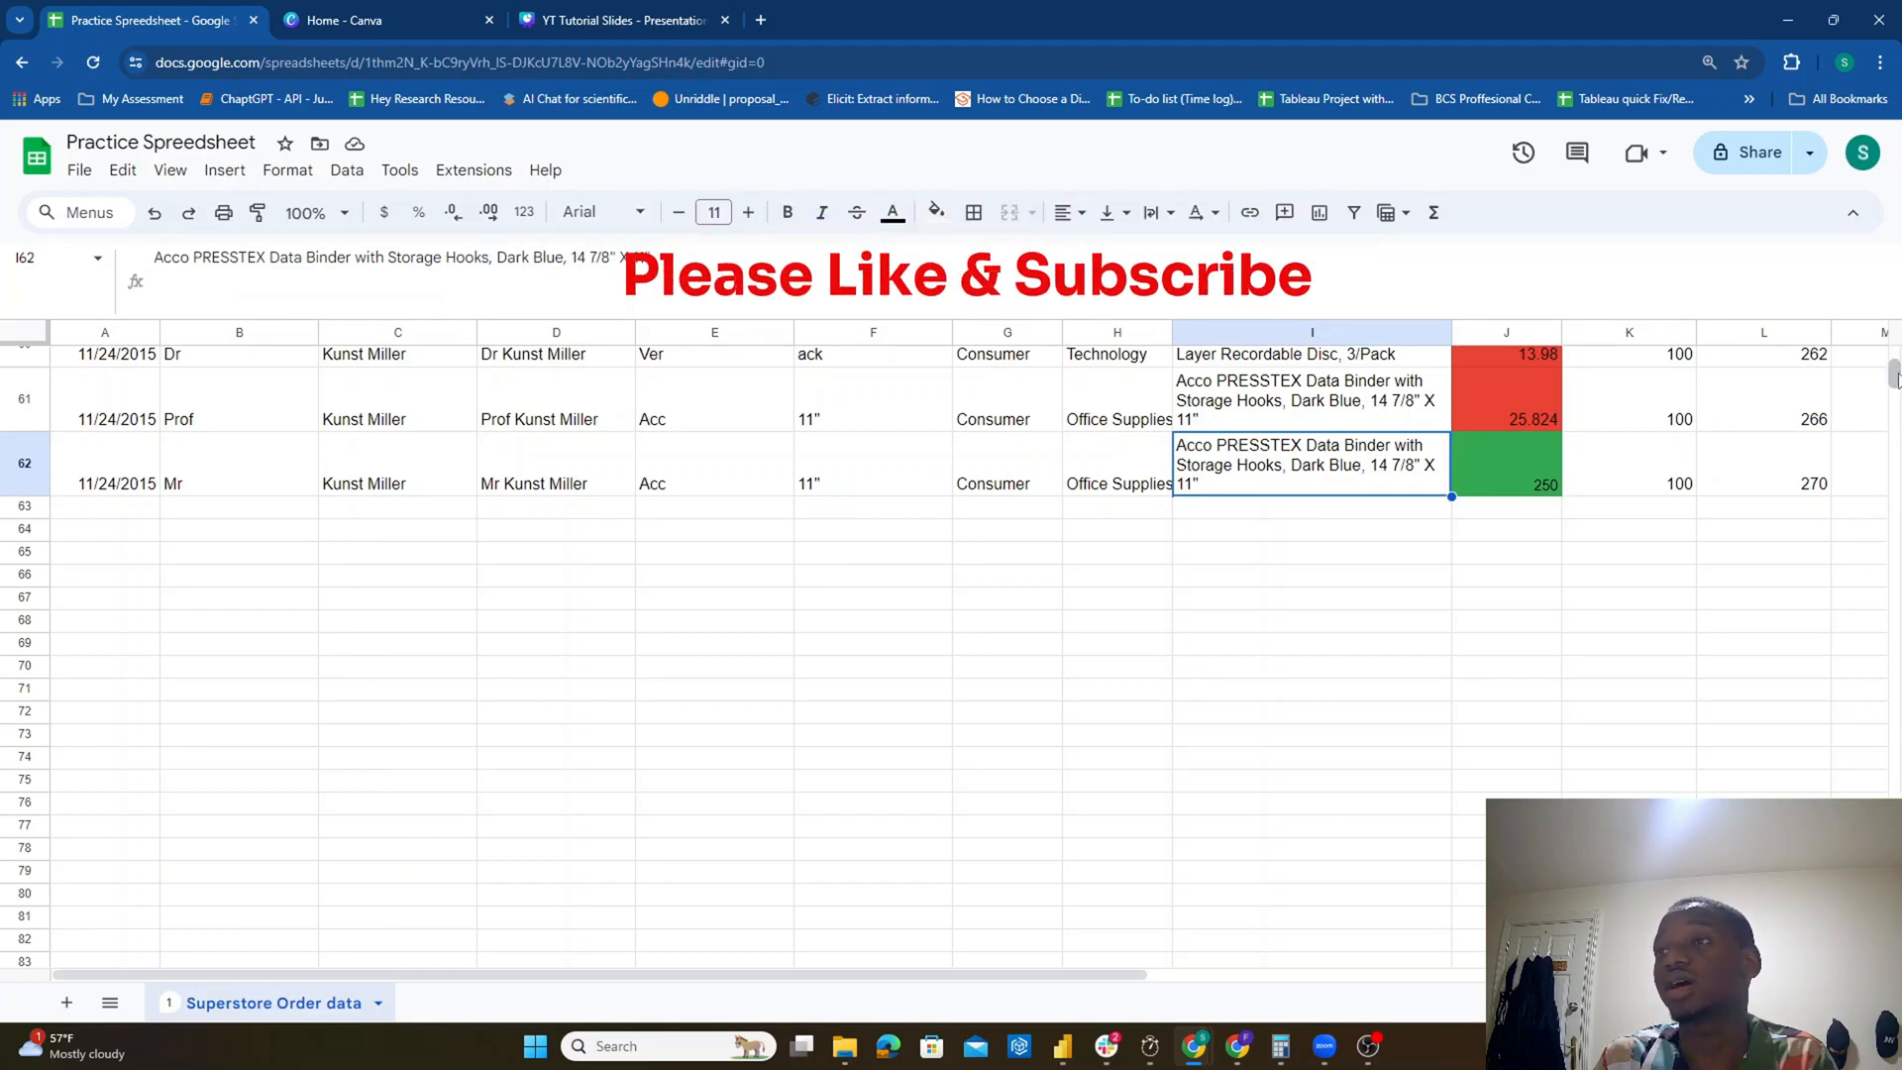
Step: Compare the product name in I8 with its SKU2 code, and check the SKU2 codes from F8 up to F2
left_click_drag(1894, 377, 1894, 347)
left_click(1220, 616)
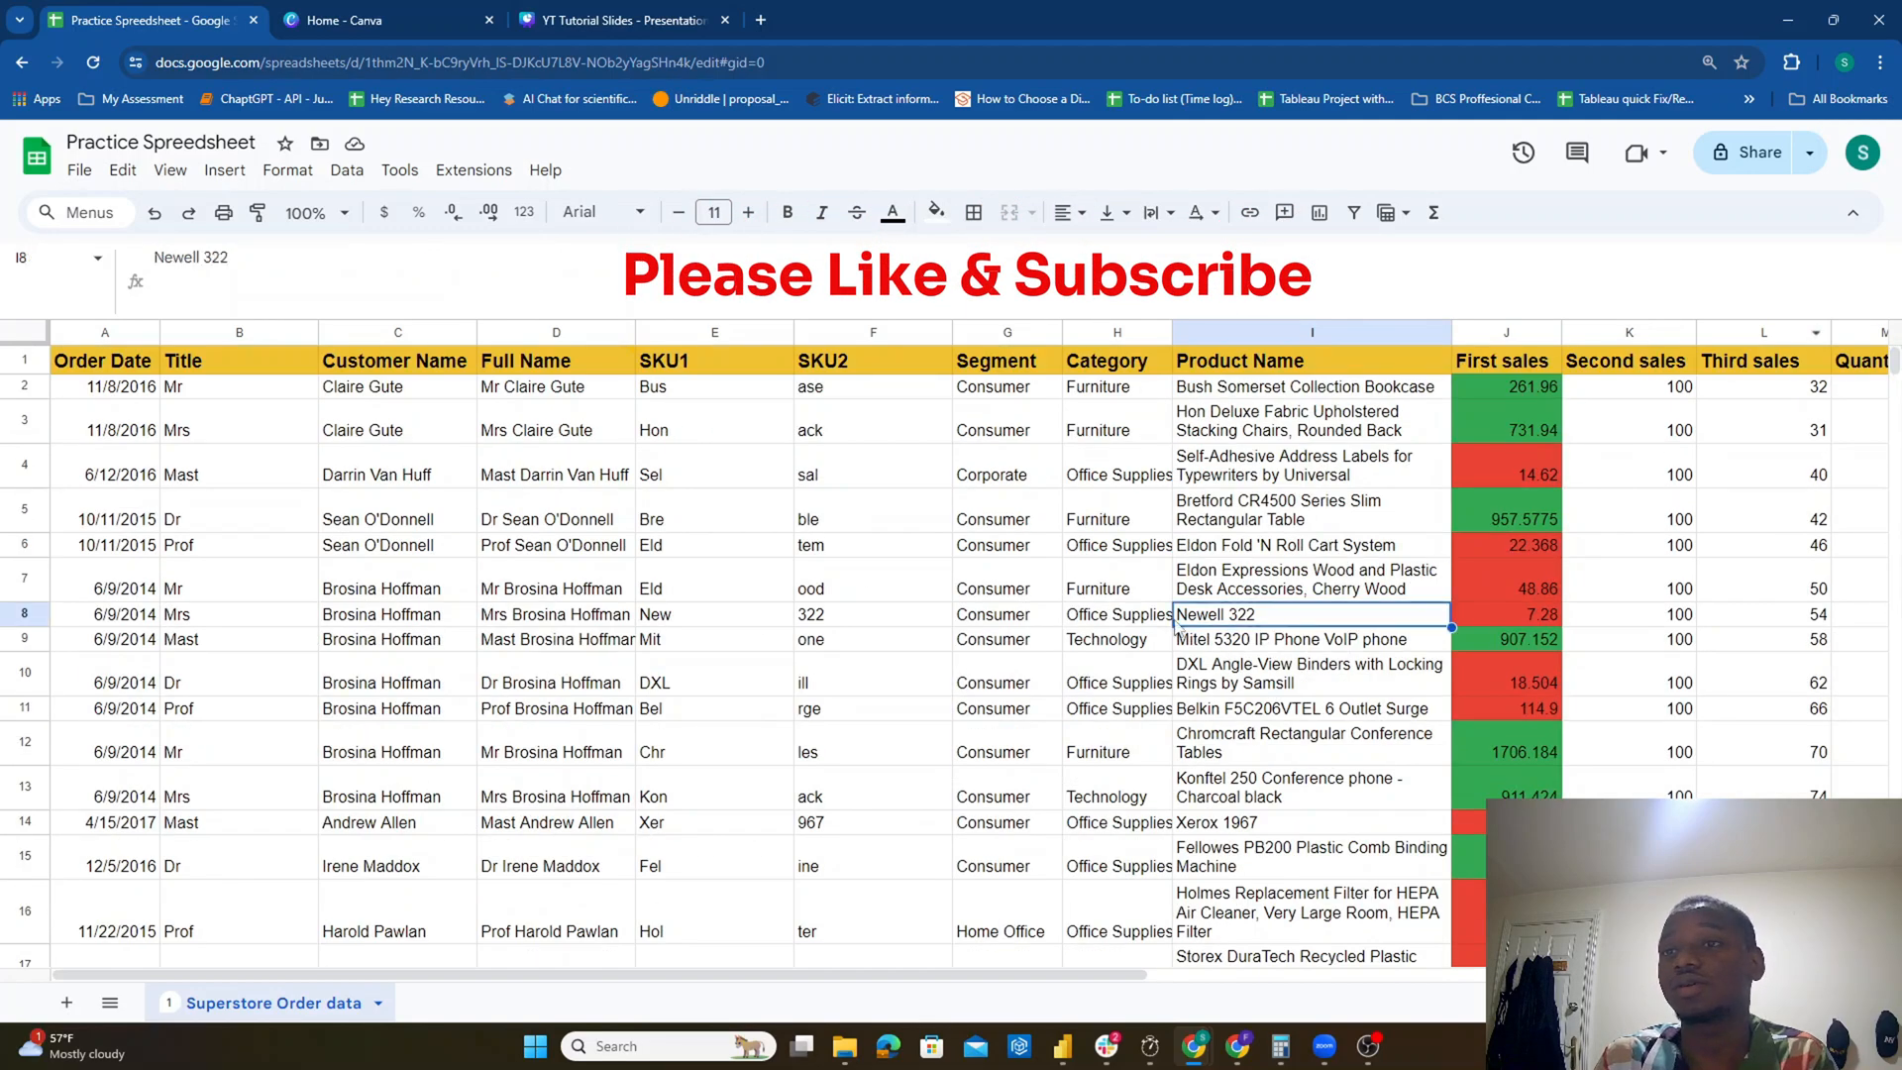
left_click(889, 619)
left_click(870, 580)
left_click(862, 522)
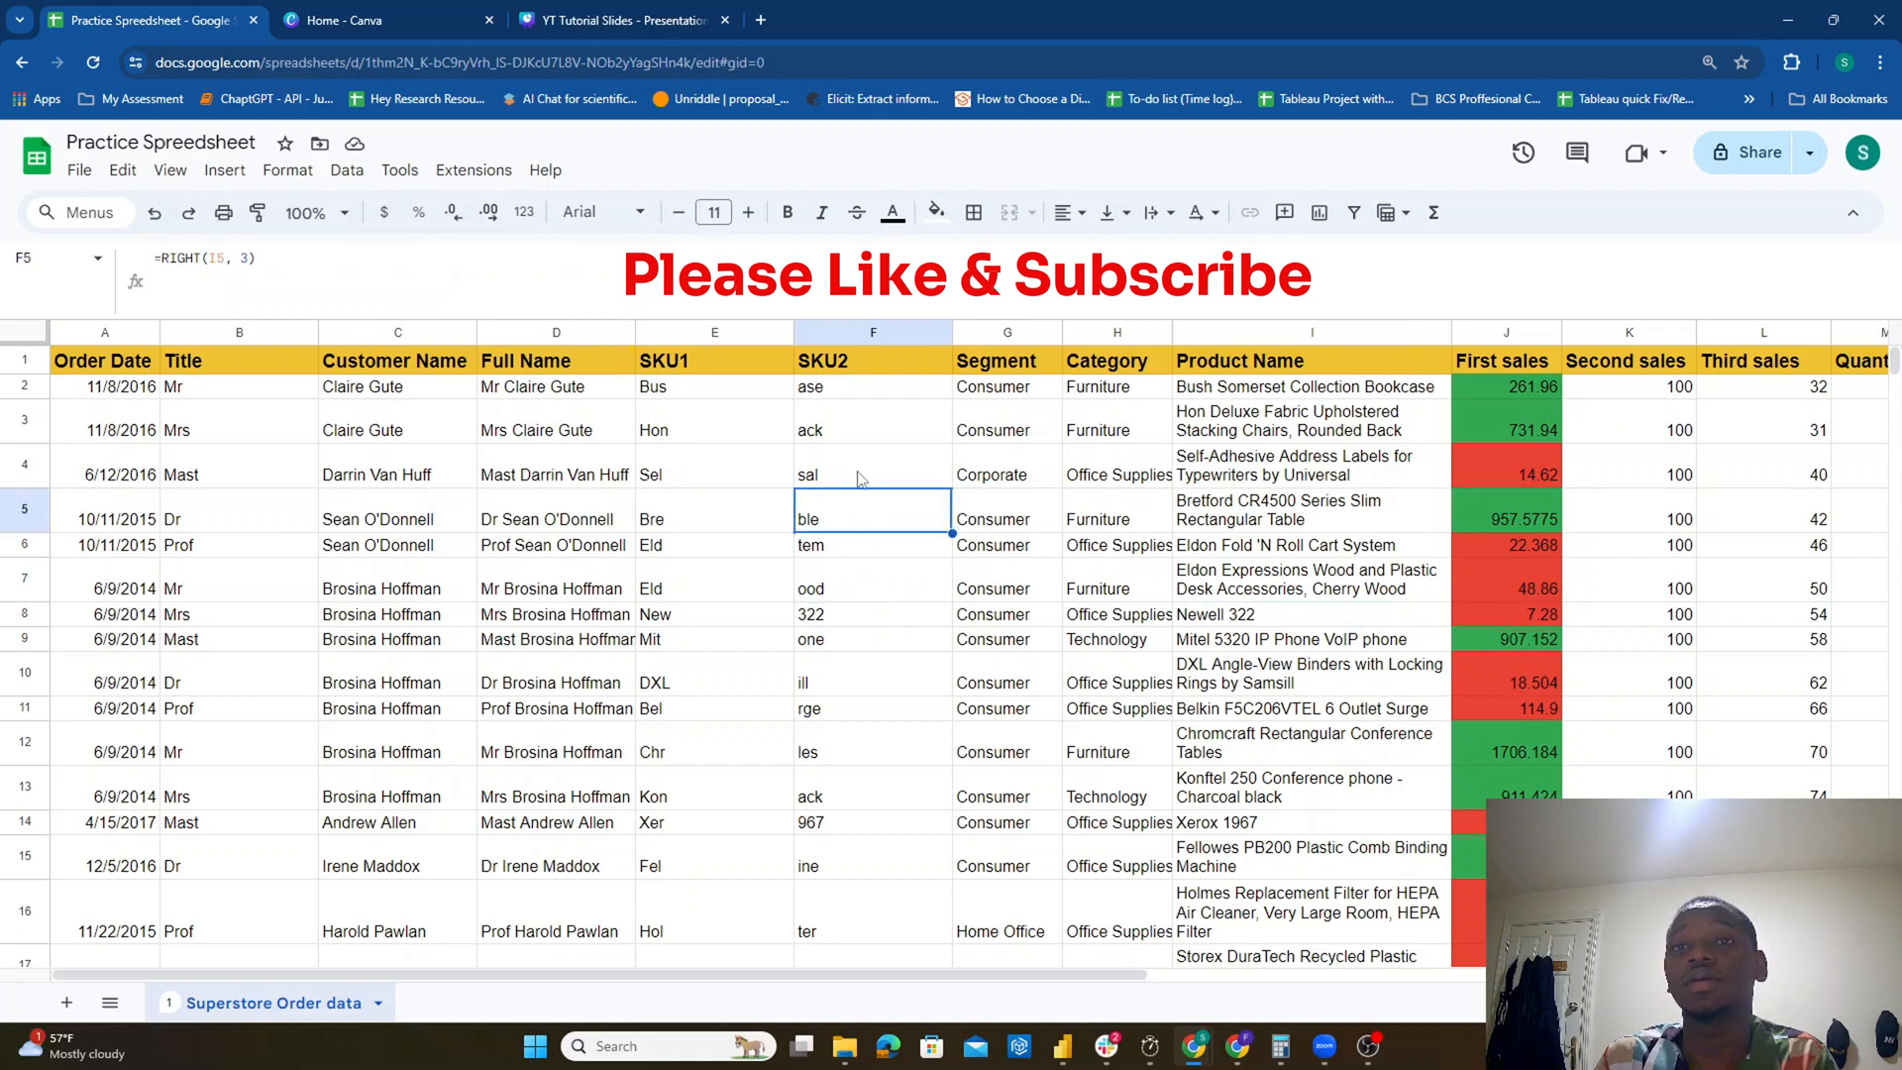
left_click(860, 478)
left_click(818, 417)
left_click(839, 393)
Step: Review the code pair in E2:F2 and the SKU2 cells F3 to F5, and inspect the cell reference in F5's RIGHT formula
left_click_drag(713, 393, 820, 396)
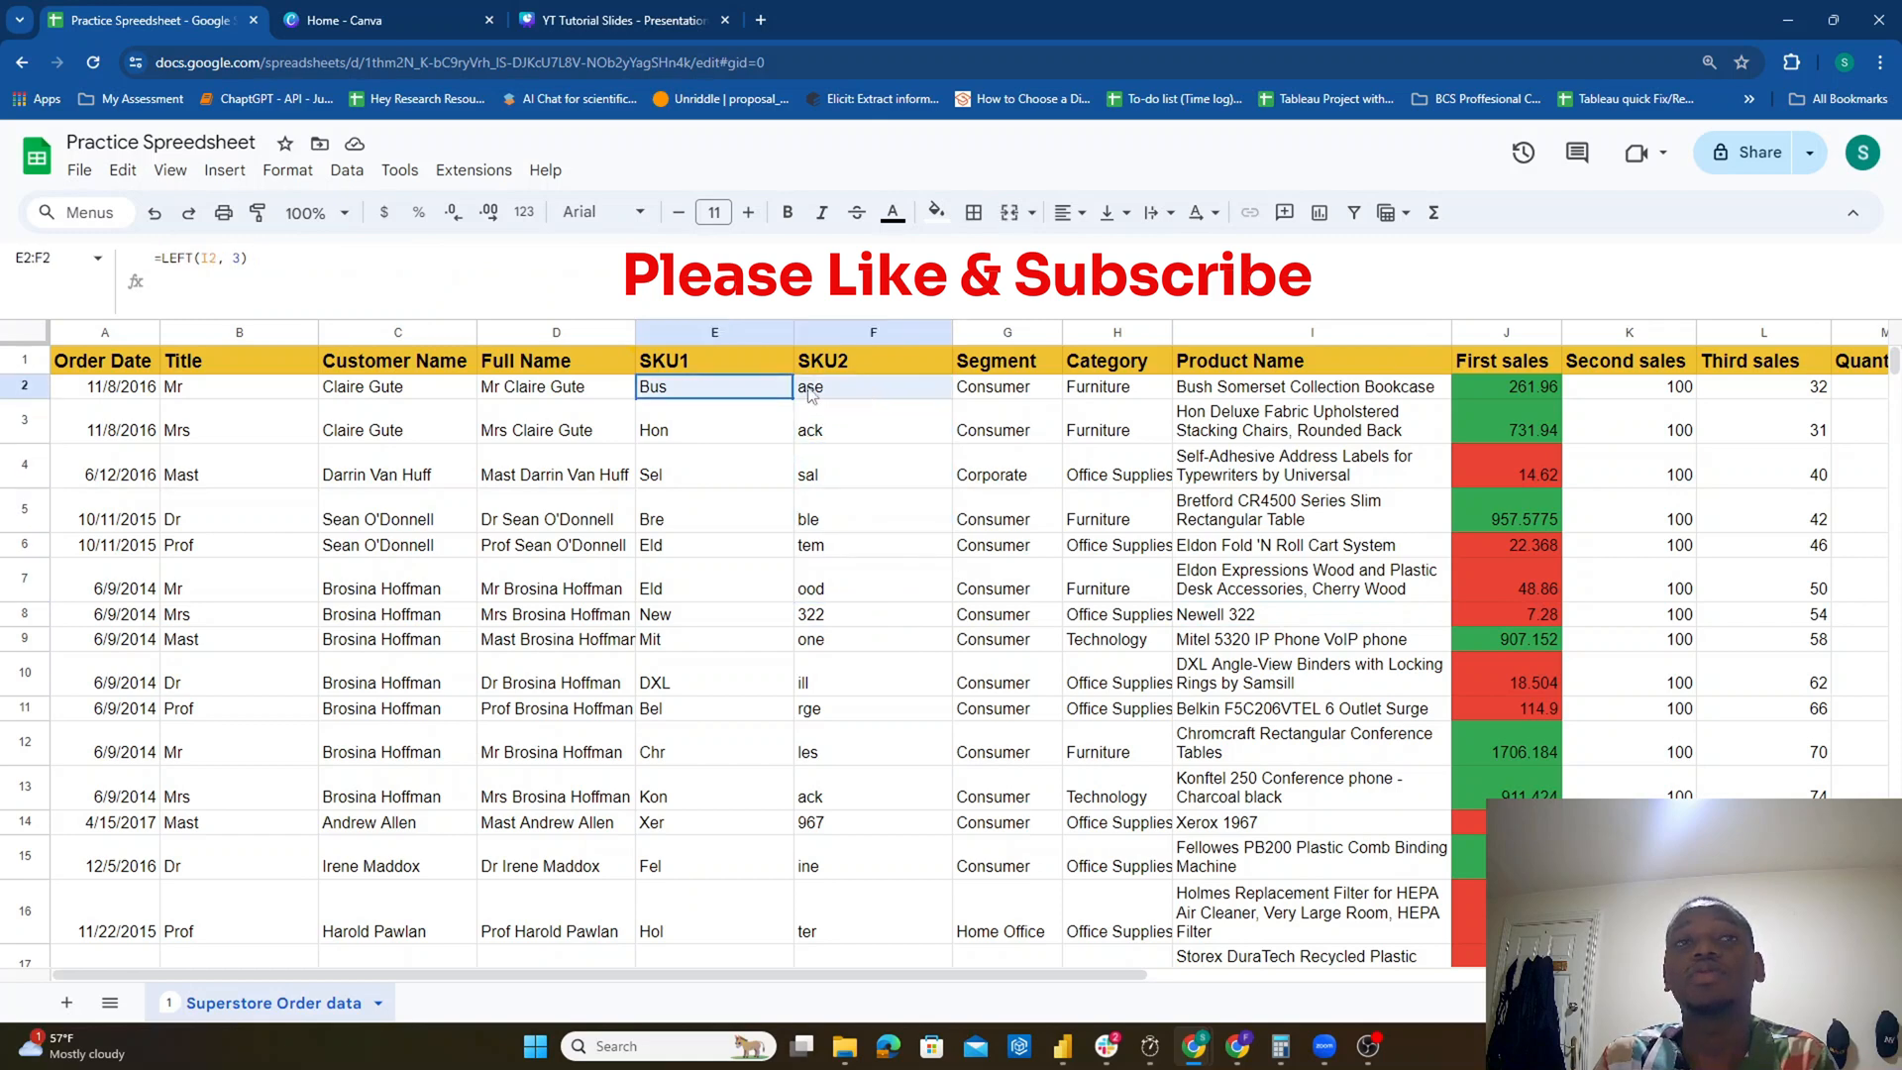
left_click(864, 421)
left_click(854, 476)
left_click(859, 525)
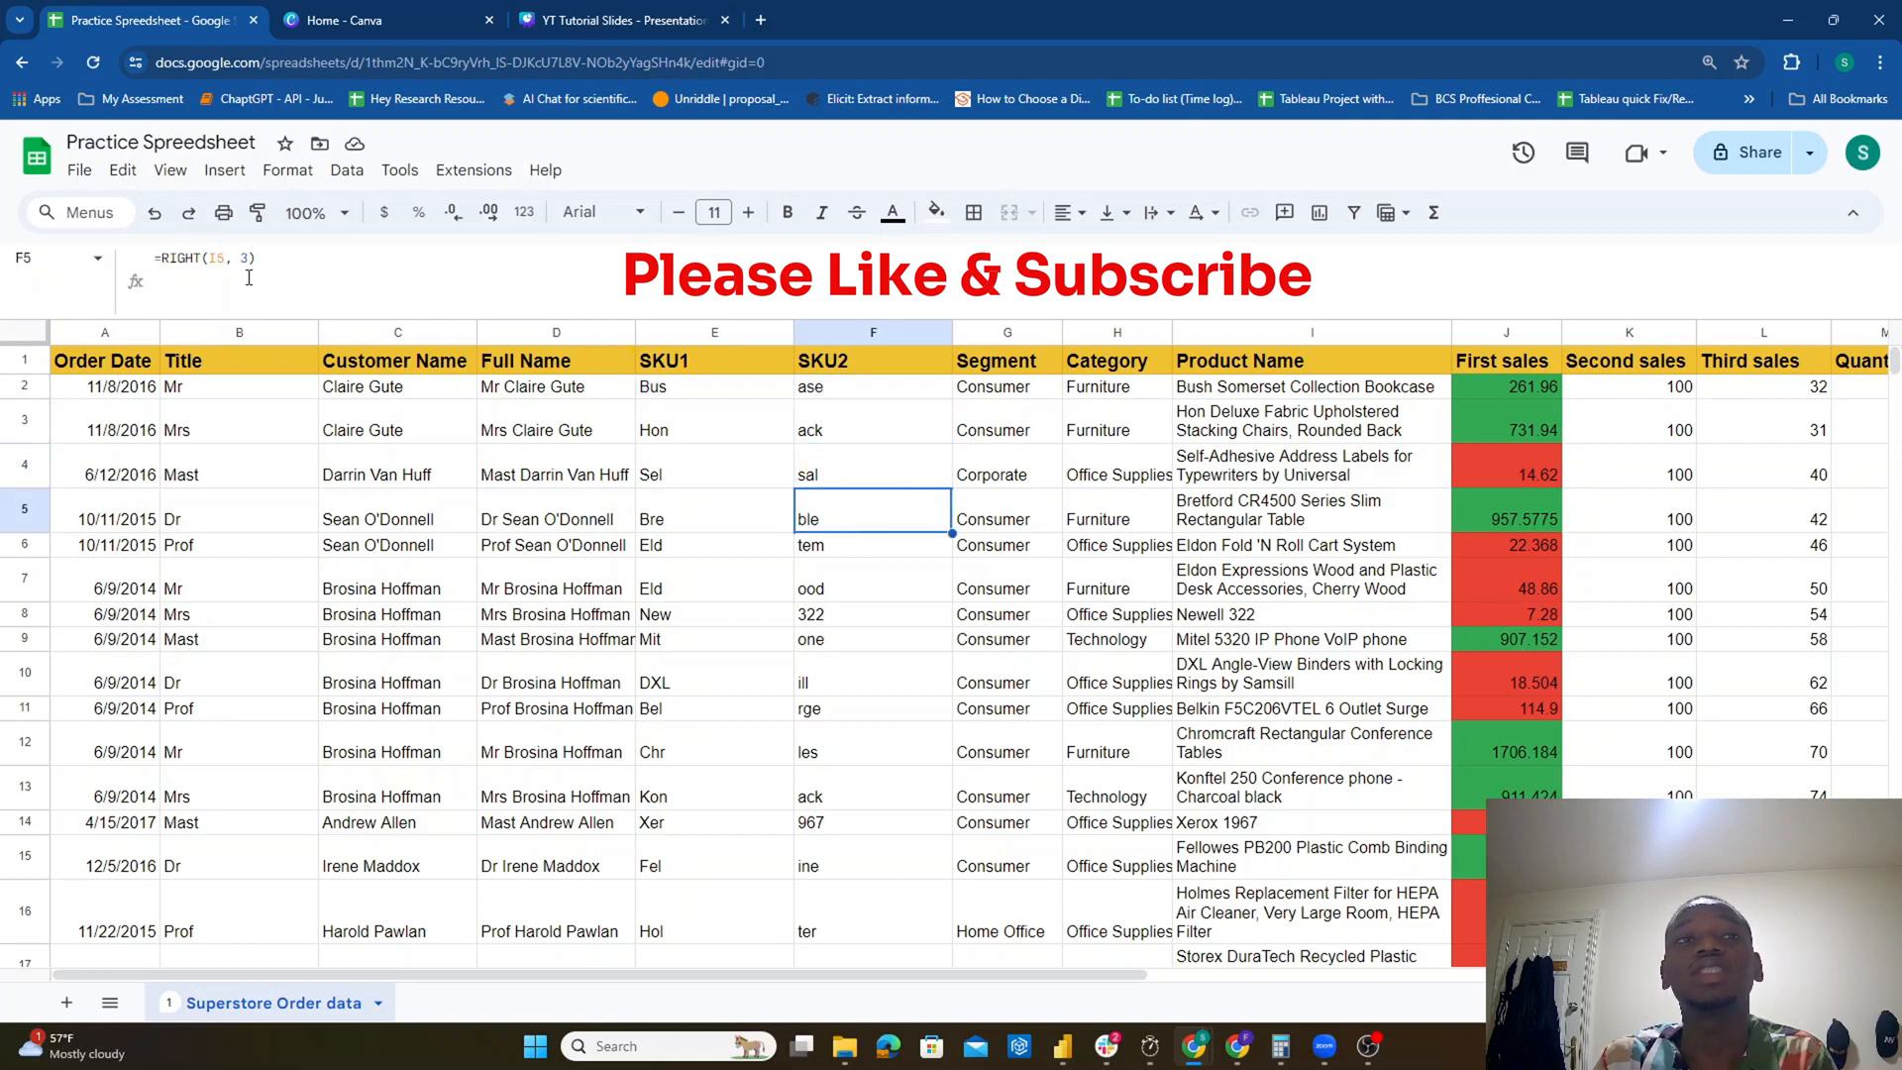
left_click(227, 257)
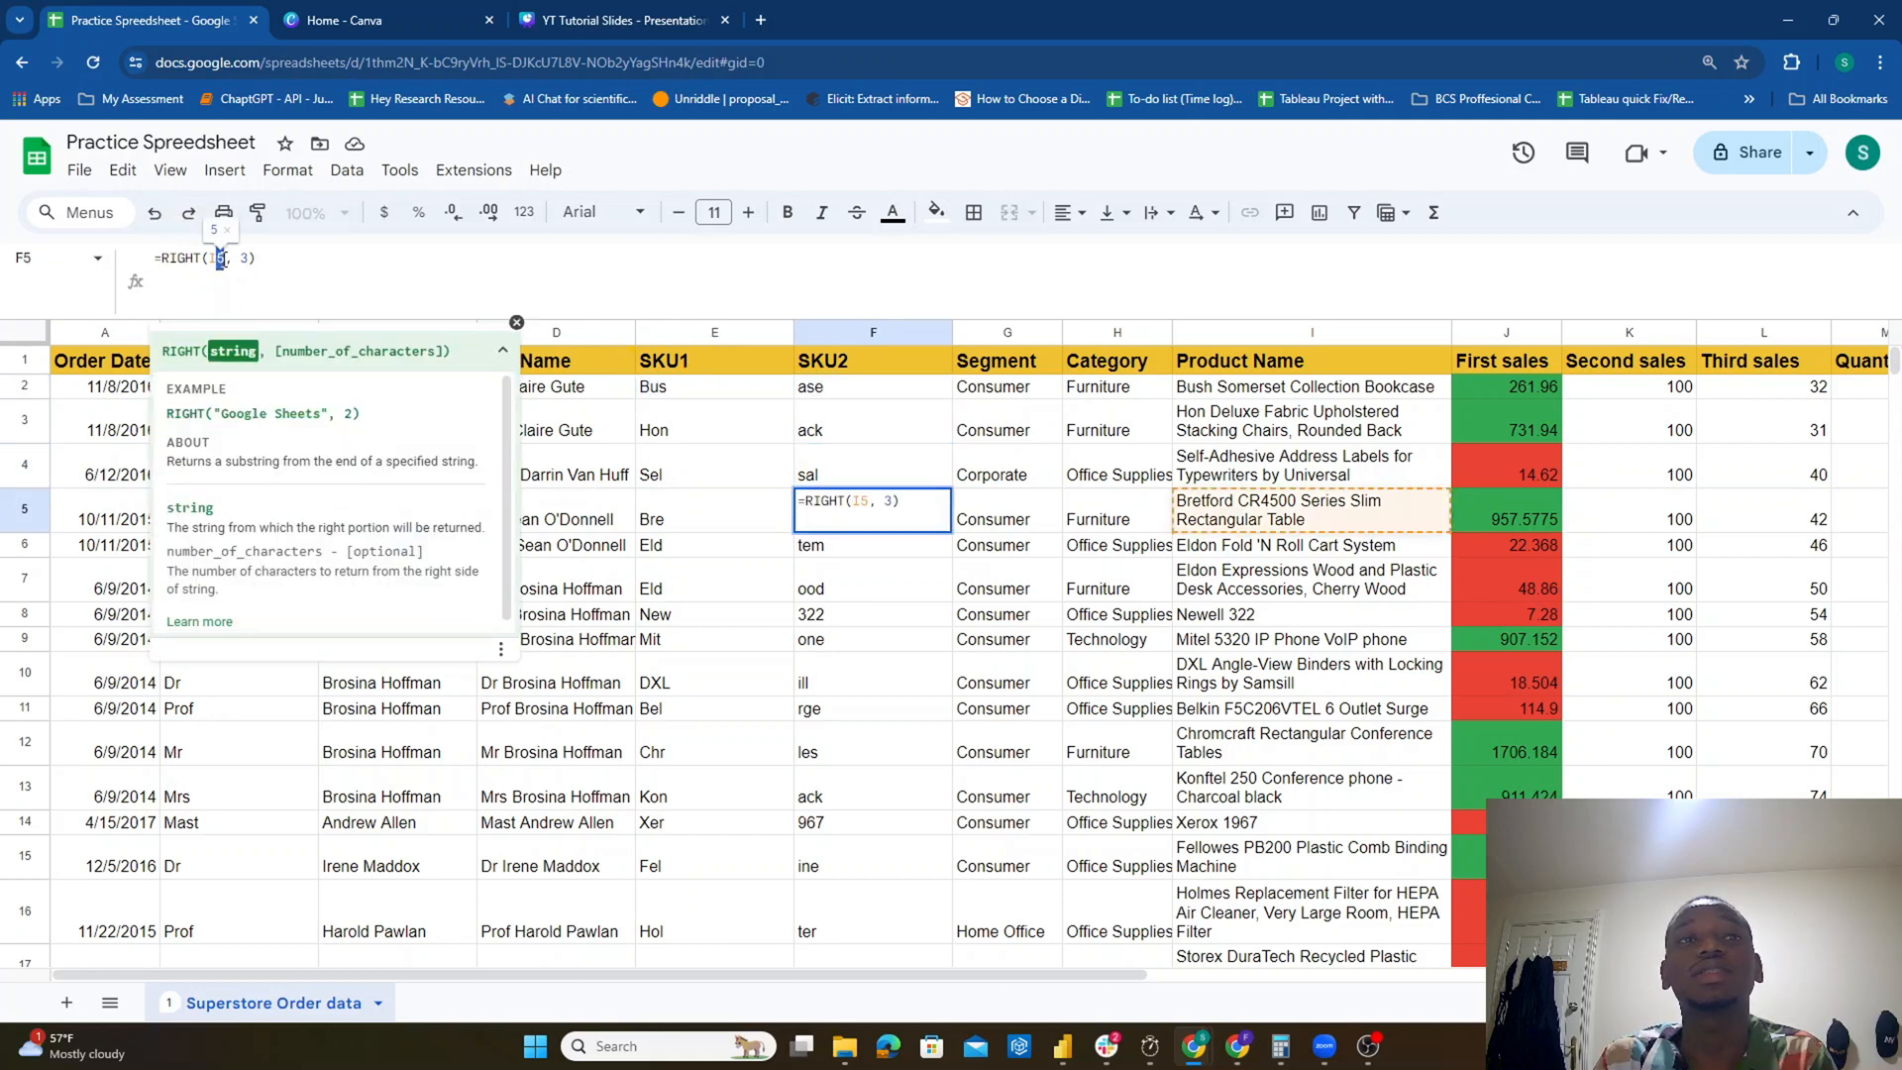
key("Escape")
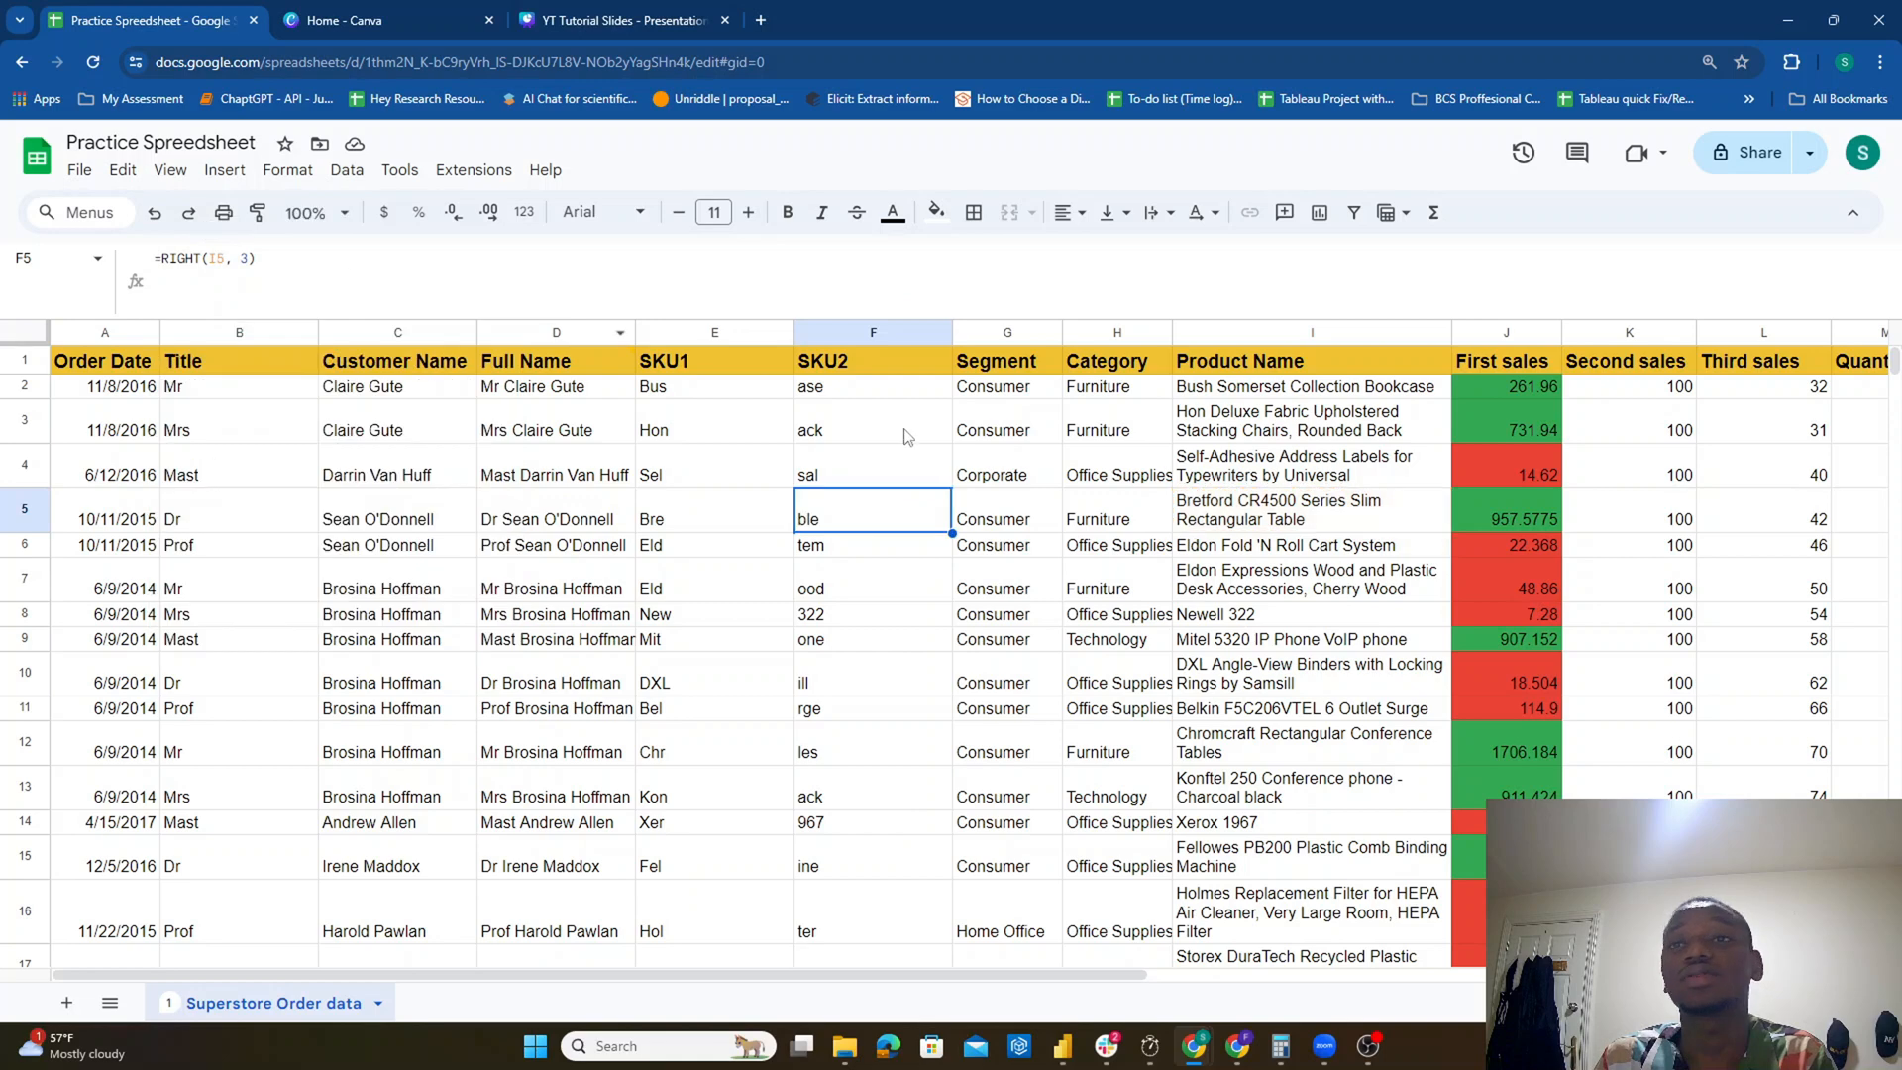
Step: Review the SKU2 codes and their RIGHT formulas in cells F2 to F5
left_click(878, 394)
left_click(843, 436)
left_click(840, 470)
left_click(837, 511)
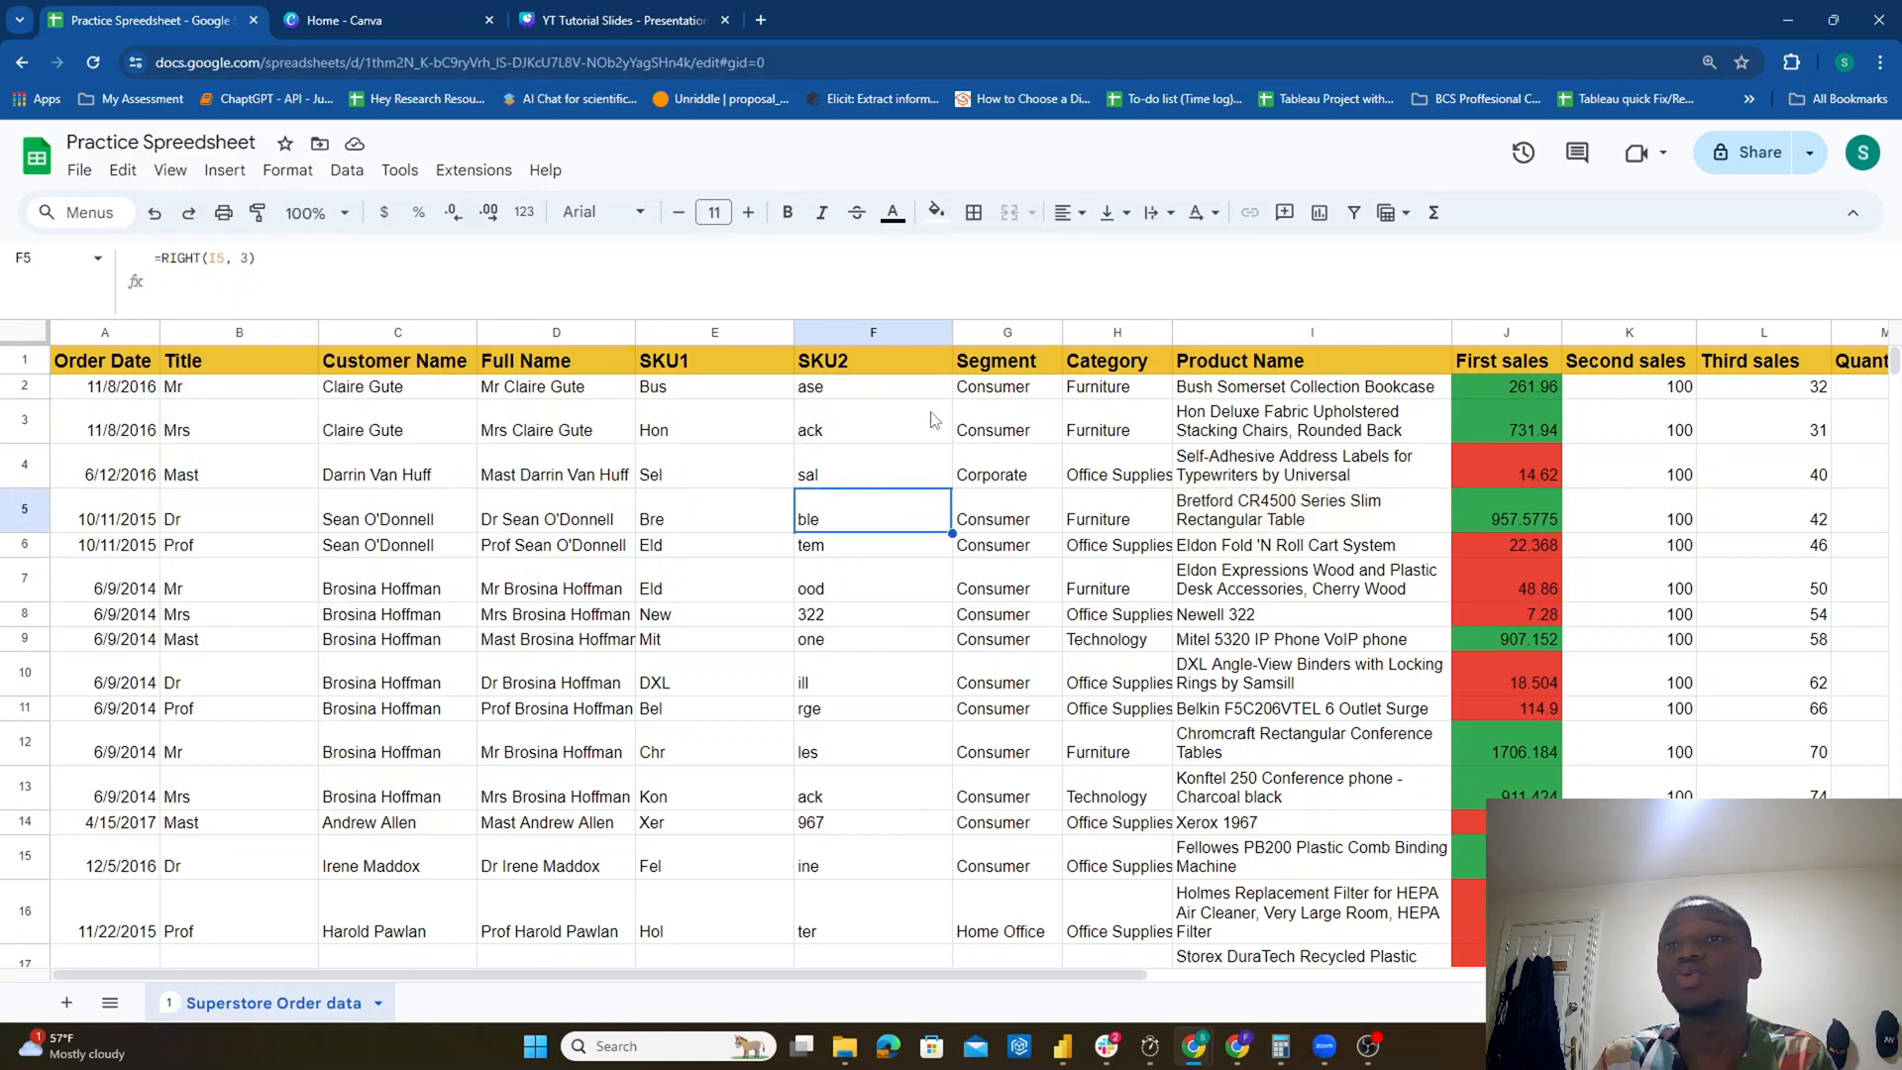
left_click(844, 390)
left_click(832, 426)
left_click(867, 396)
left_click(840, 434)
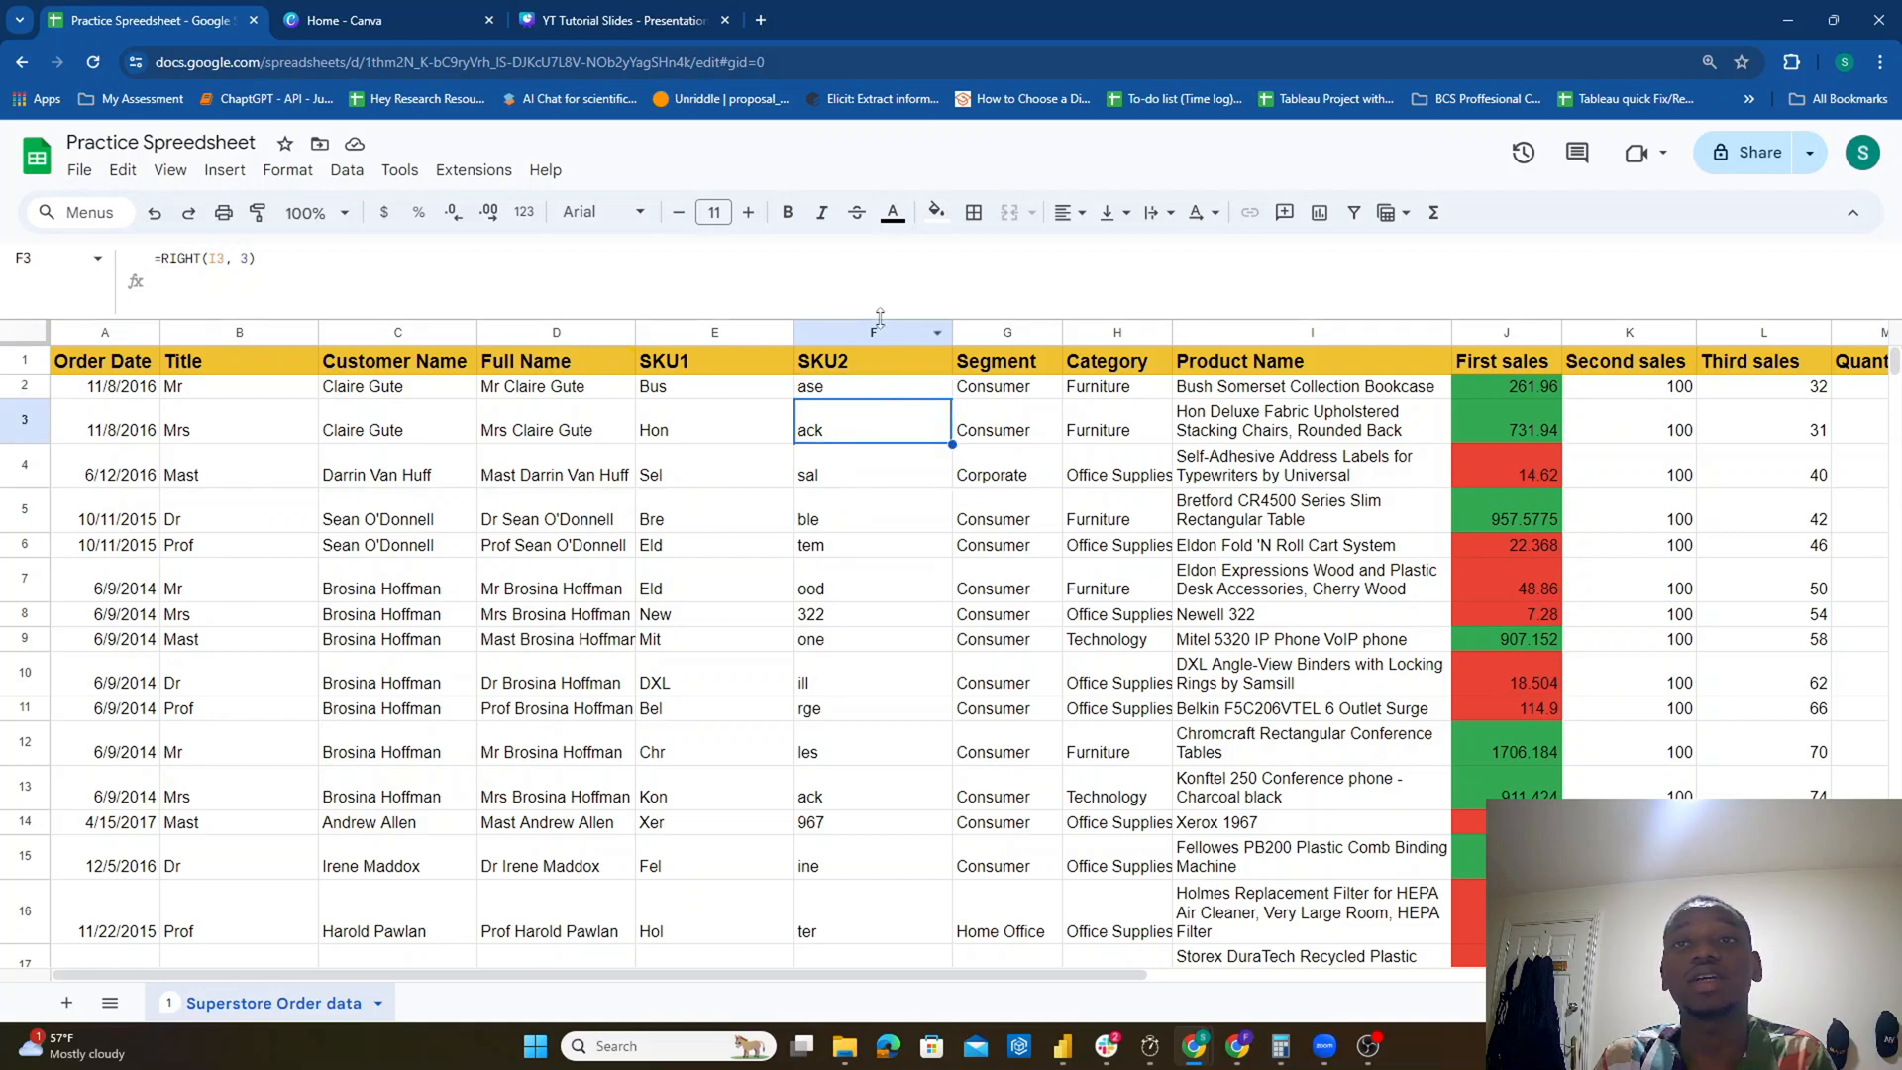
Step: Compare the product name in row 3 with the RIGHT formula in F3, and check the SKU2 cells F4 to F6 and F2
left_click(25, 424)
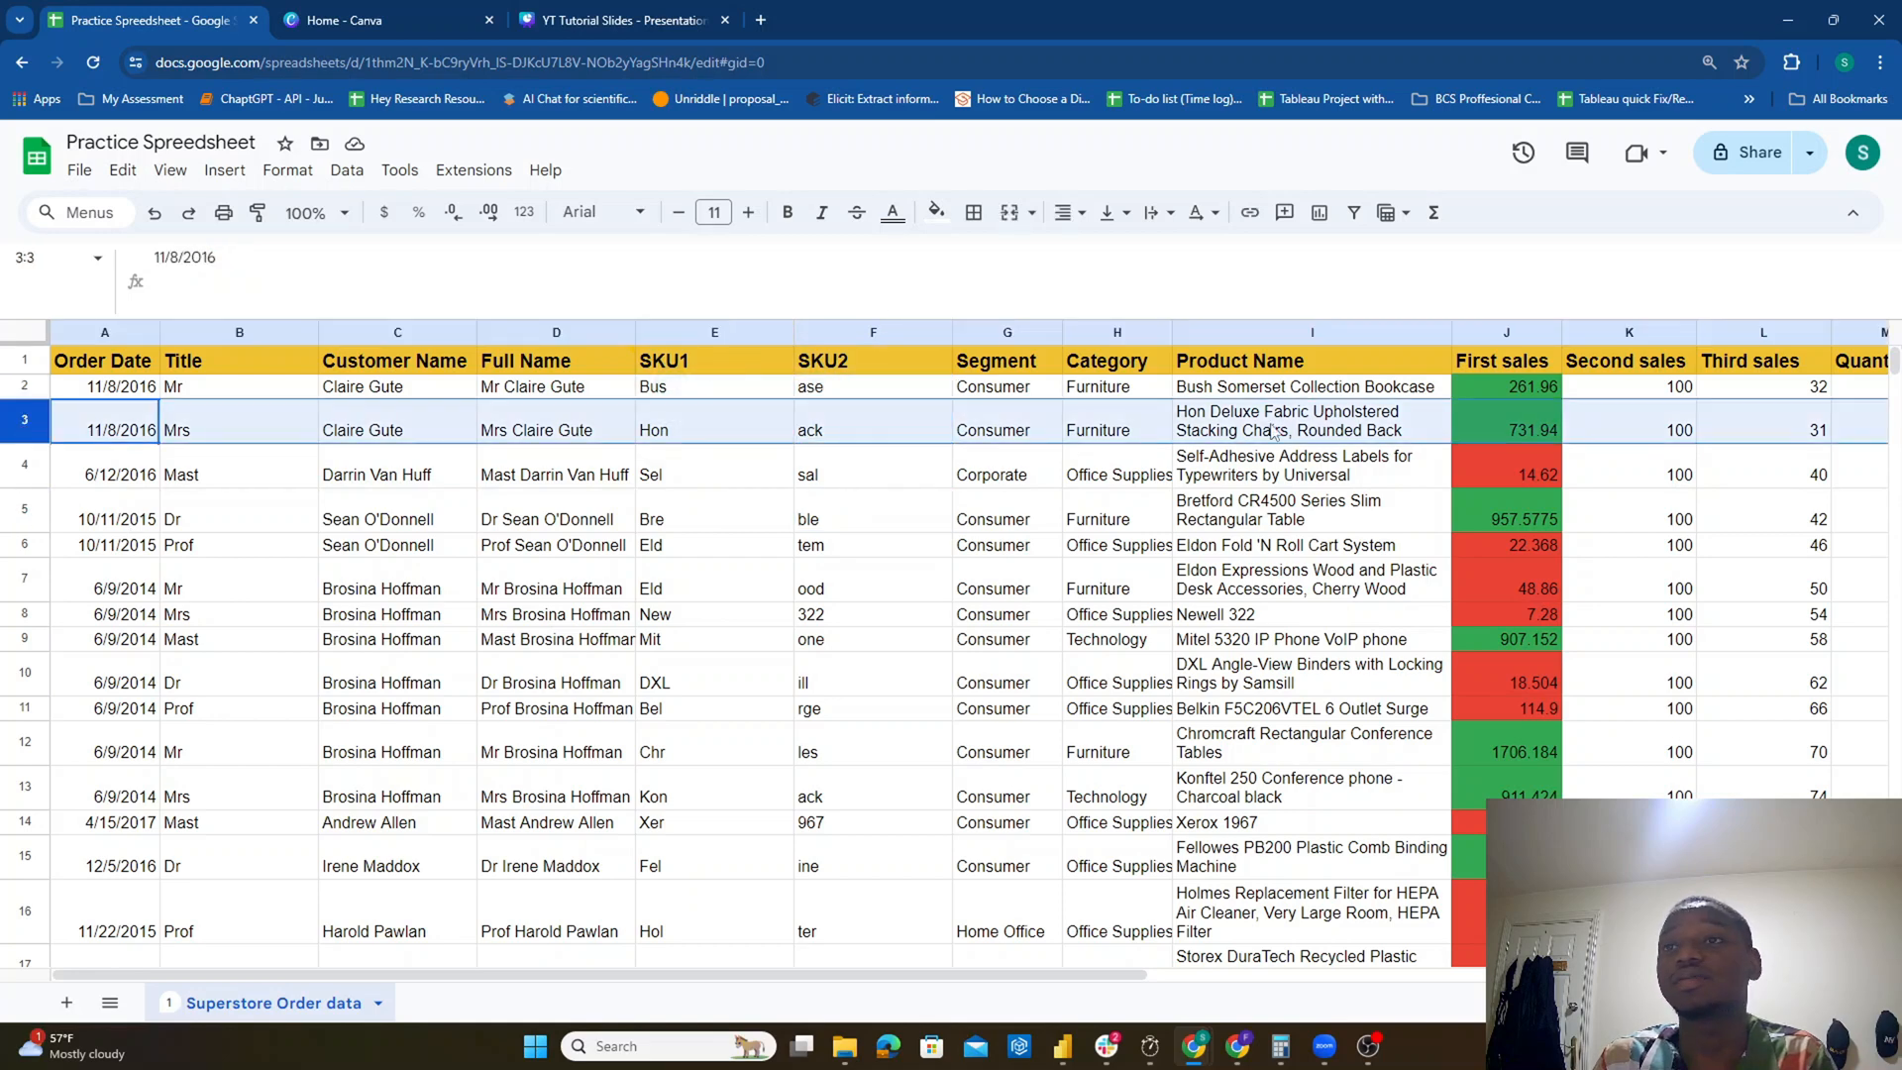
left_click(1256, 426)
double_click(872, 430)
key("Escape")
left_click(899, 479)
left_click(829, 527)
left_click(834, 548)
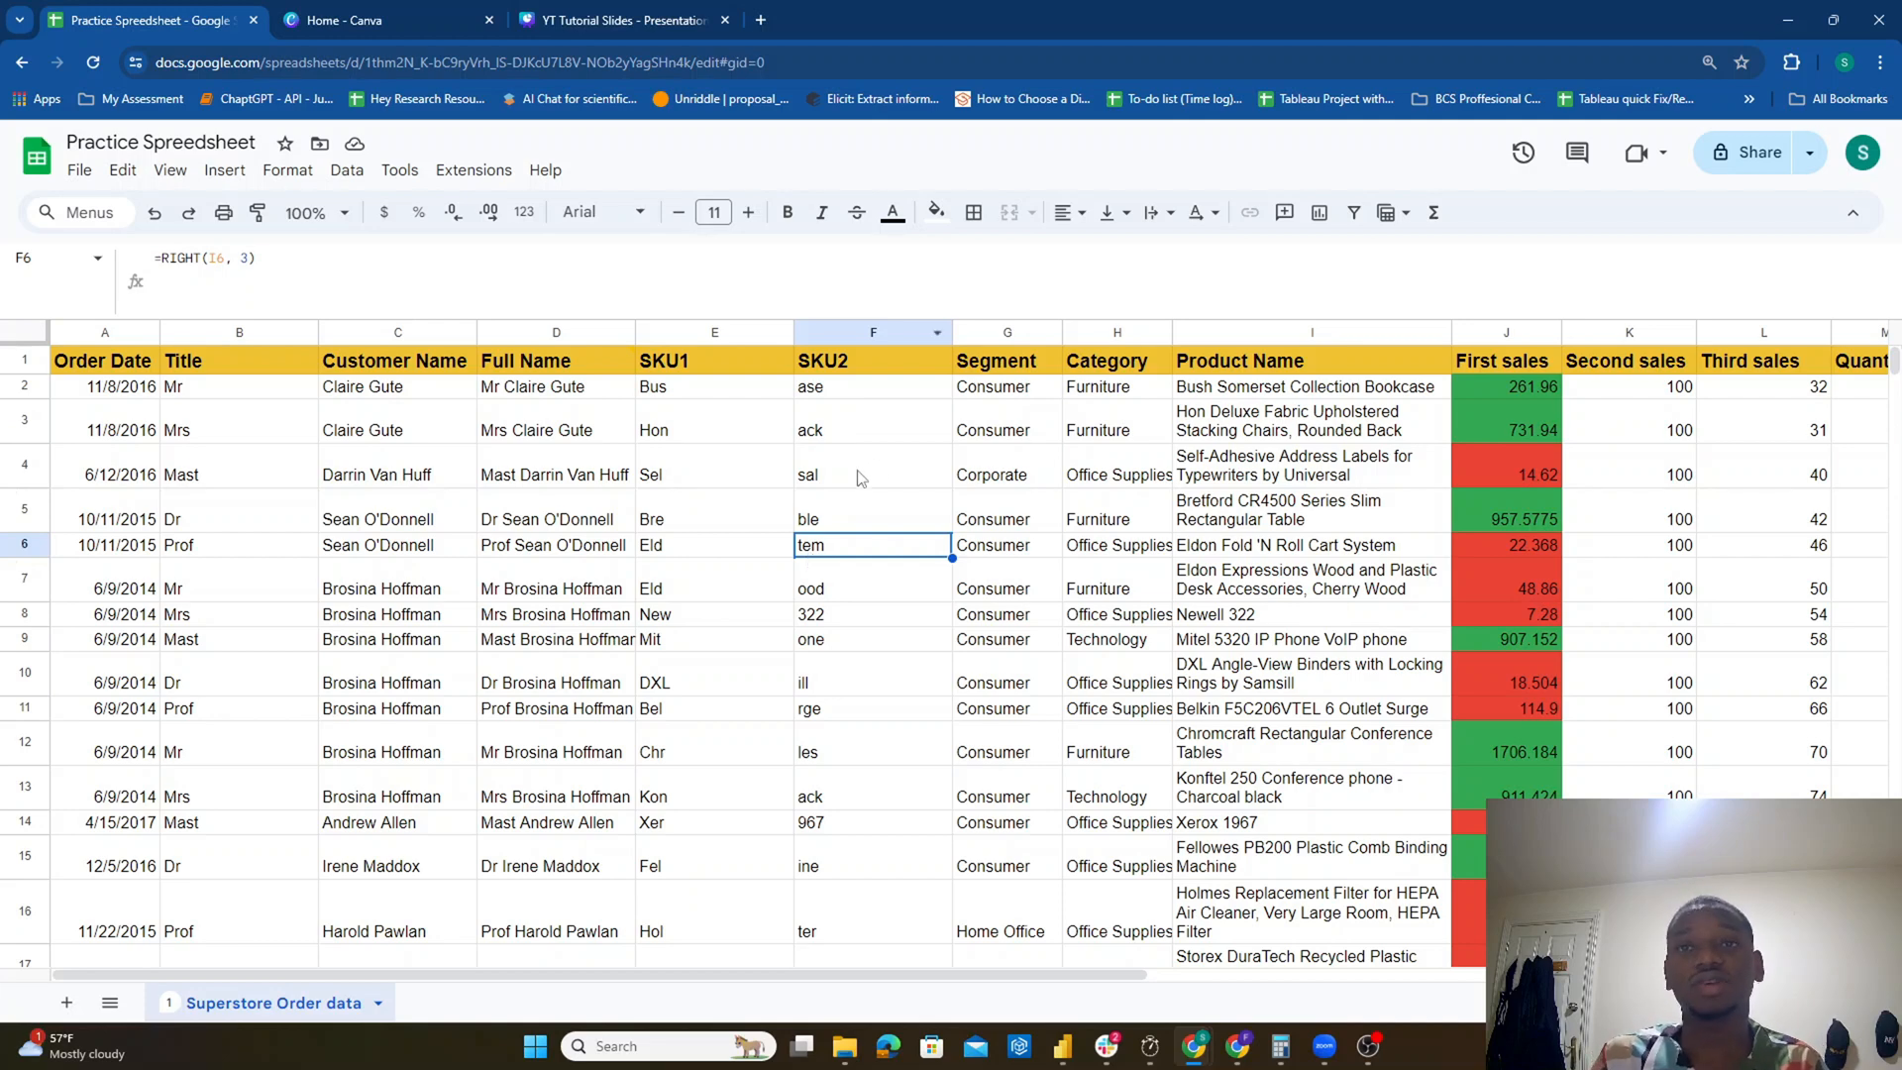
left_click(842, 389)
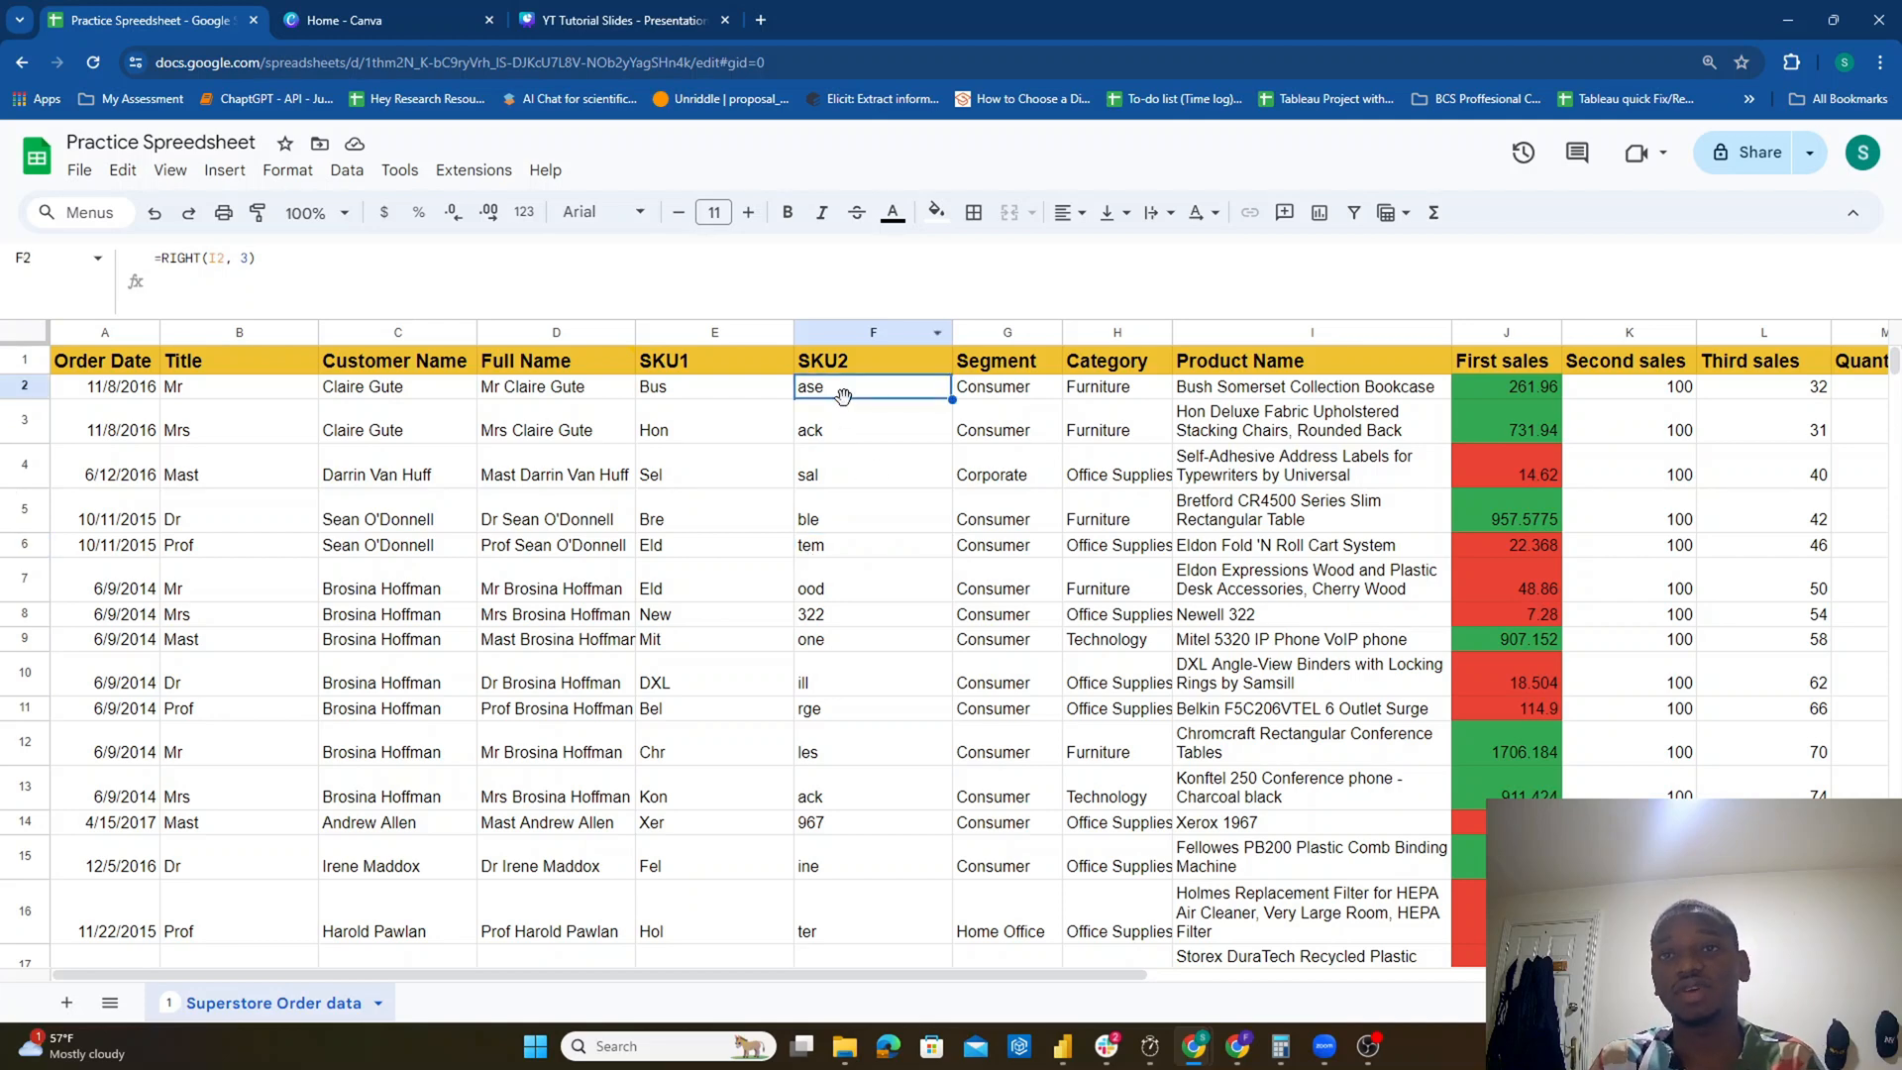
Step: Insert a new column between SKU2 and Segment and give it the header MID
left_click(874, 330)
right_click(874, 330)
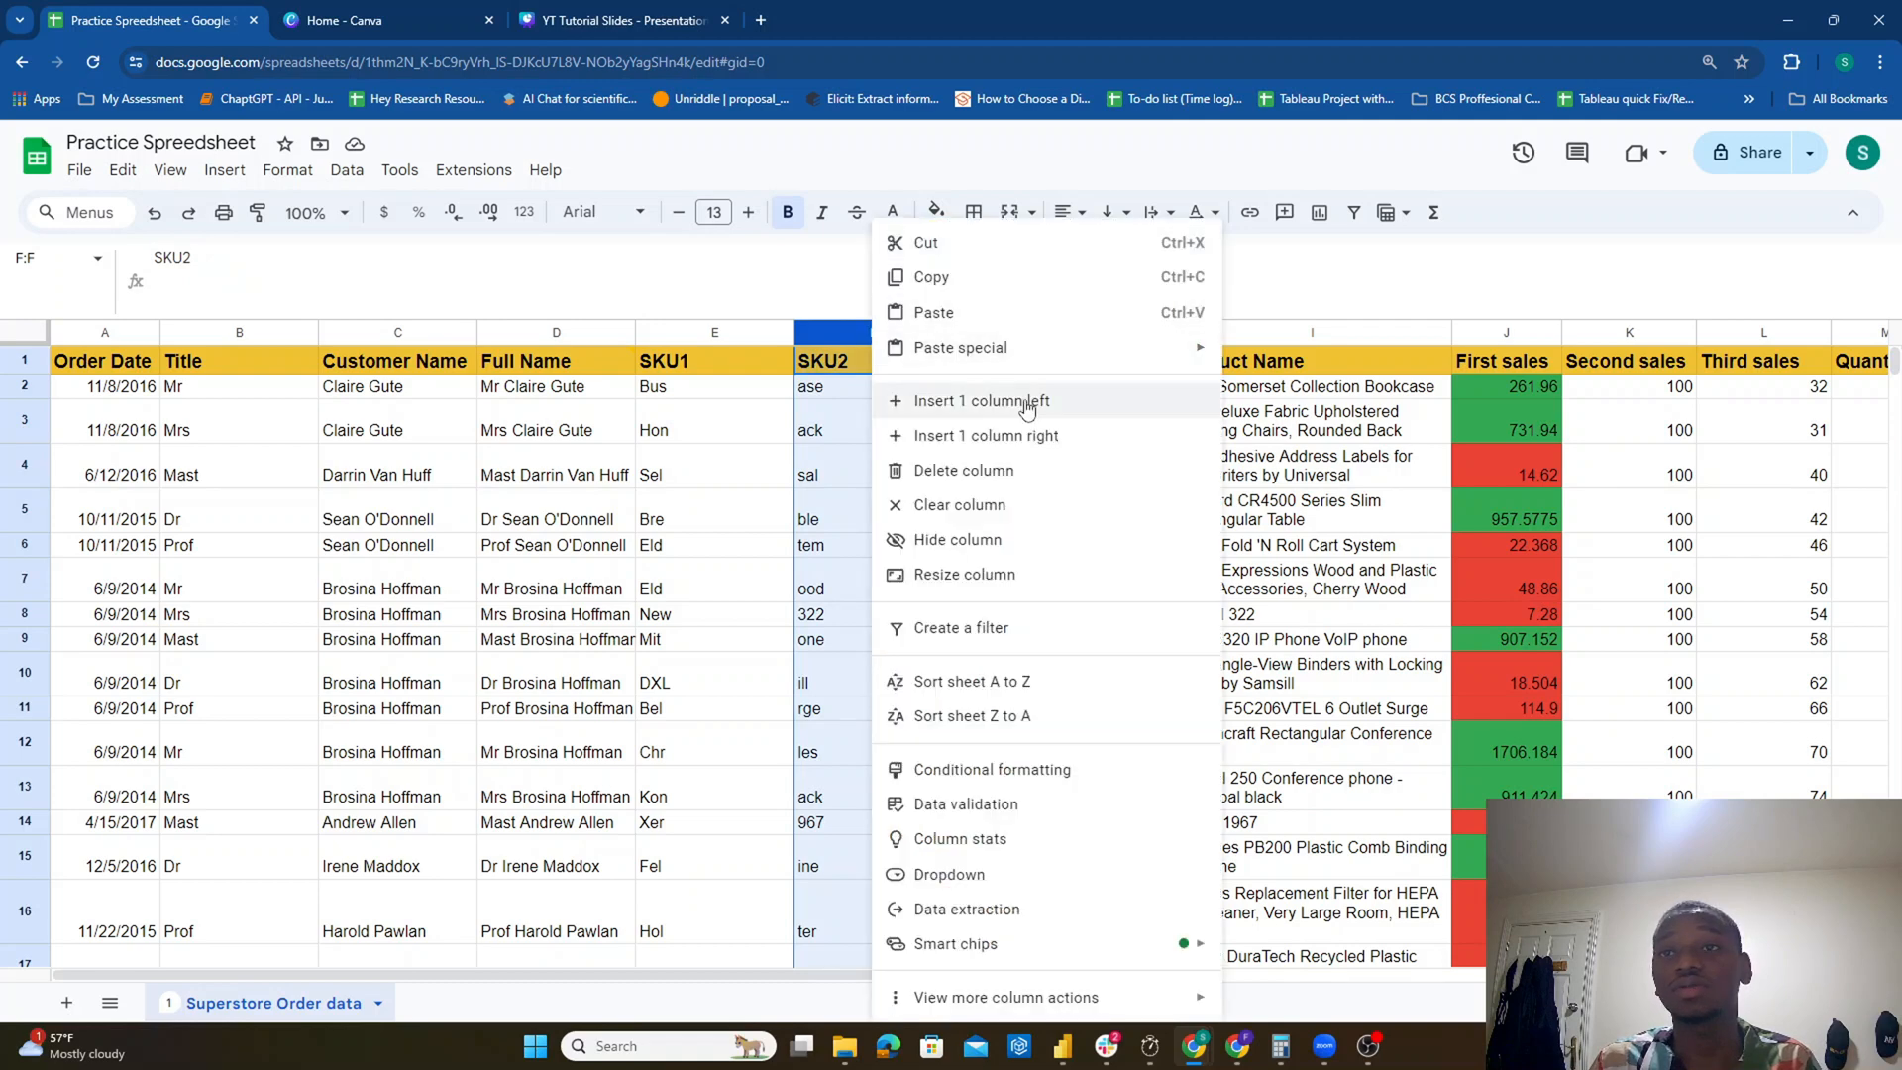
left_click(1010, 436)
type("MID")
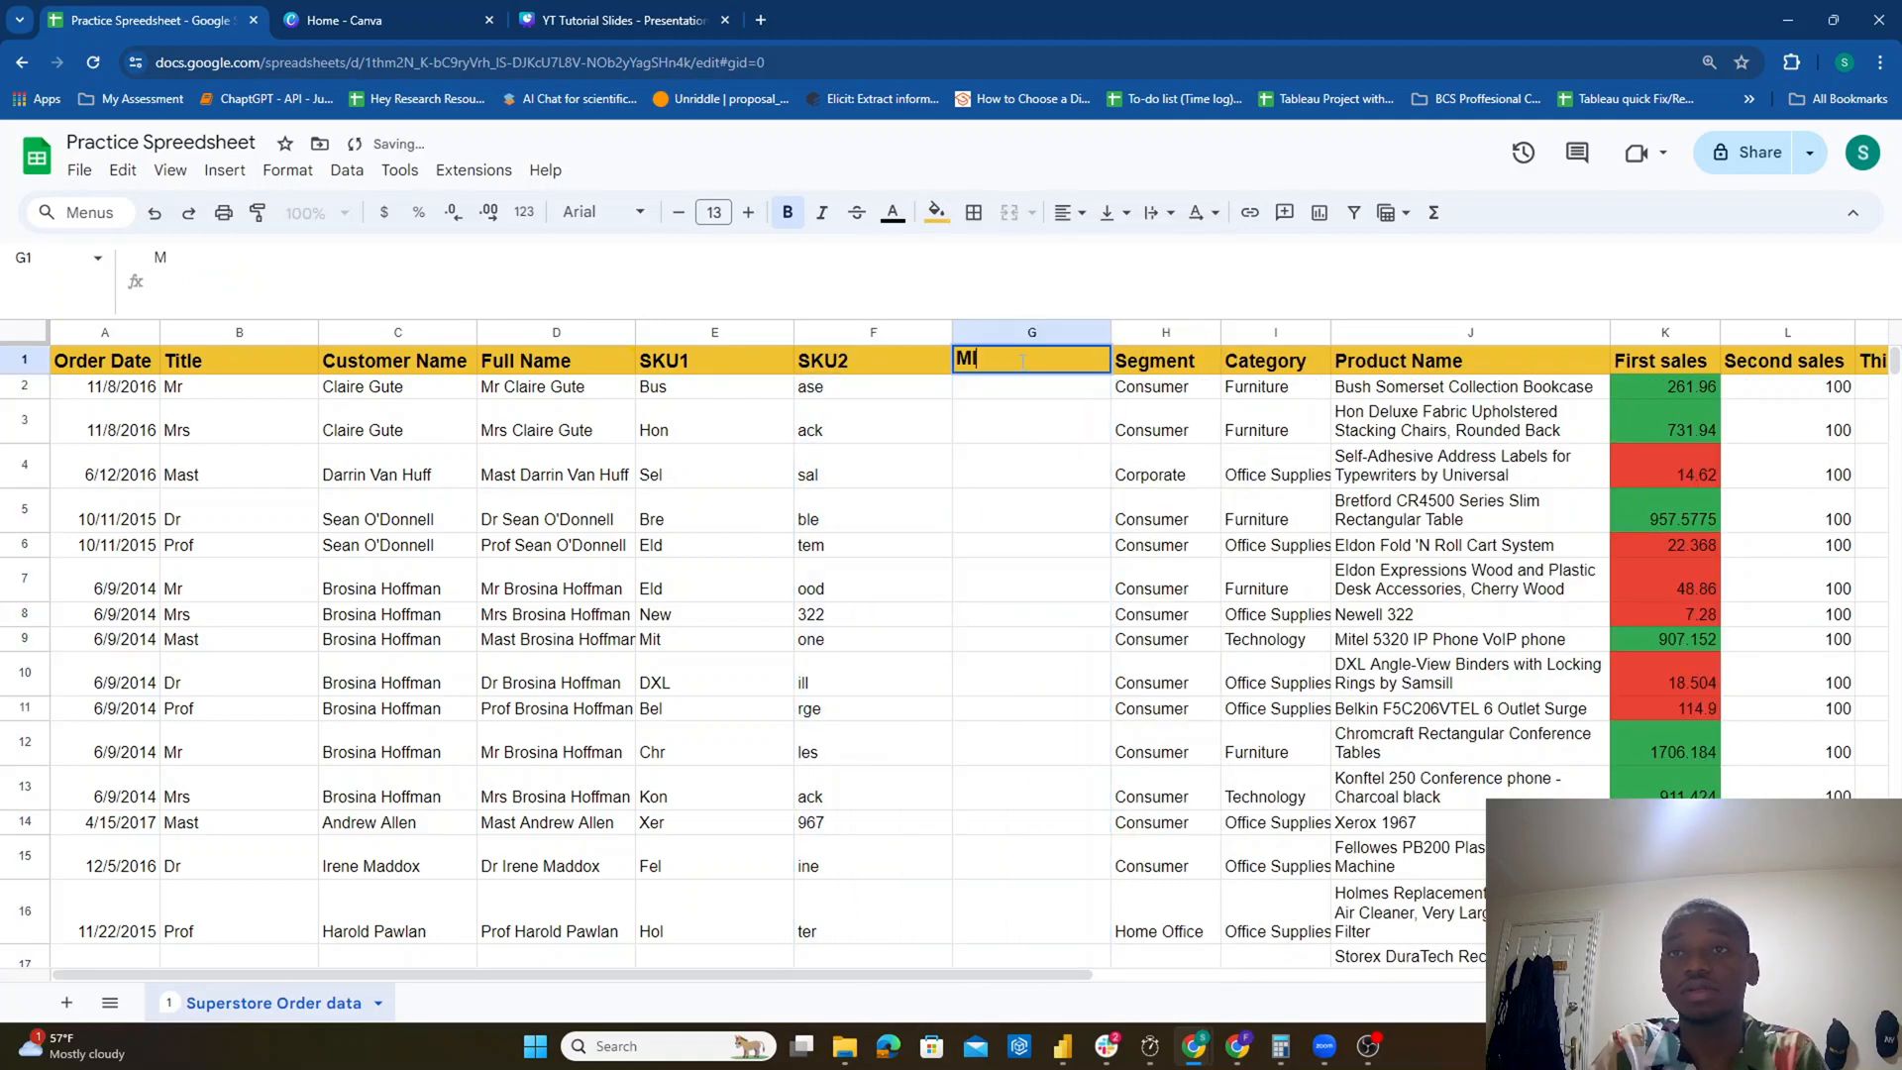
key("Return")
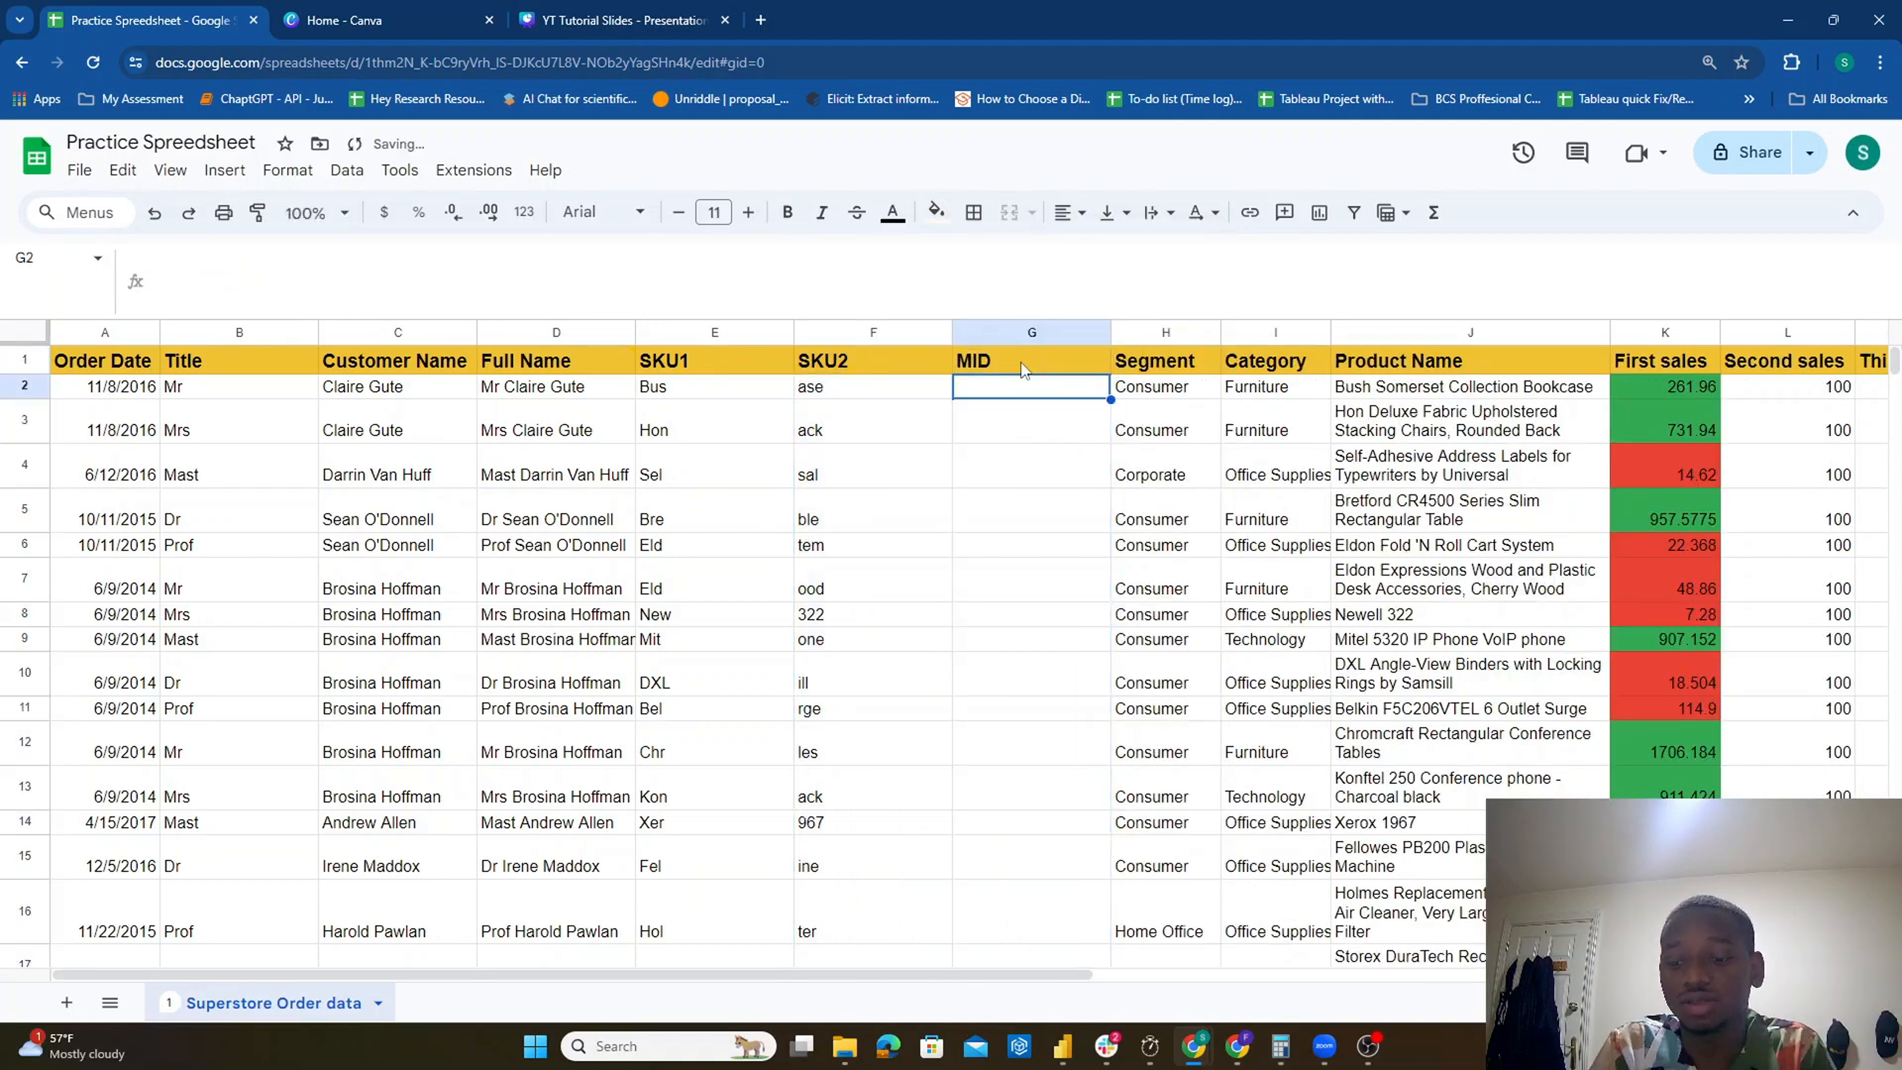
Step: Start a MID formula in G2 on the product name in J2, with 3 as the starting position
type("=MID(")
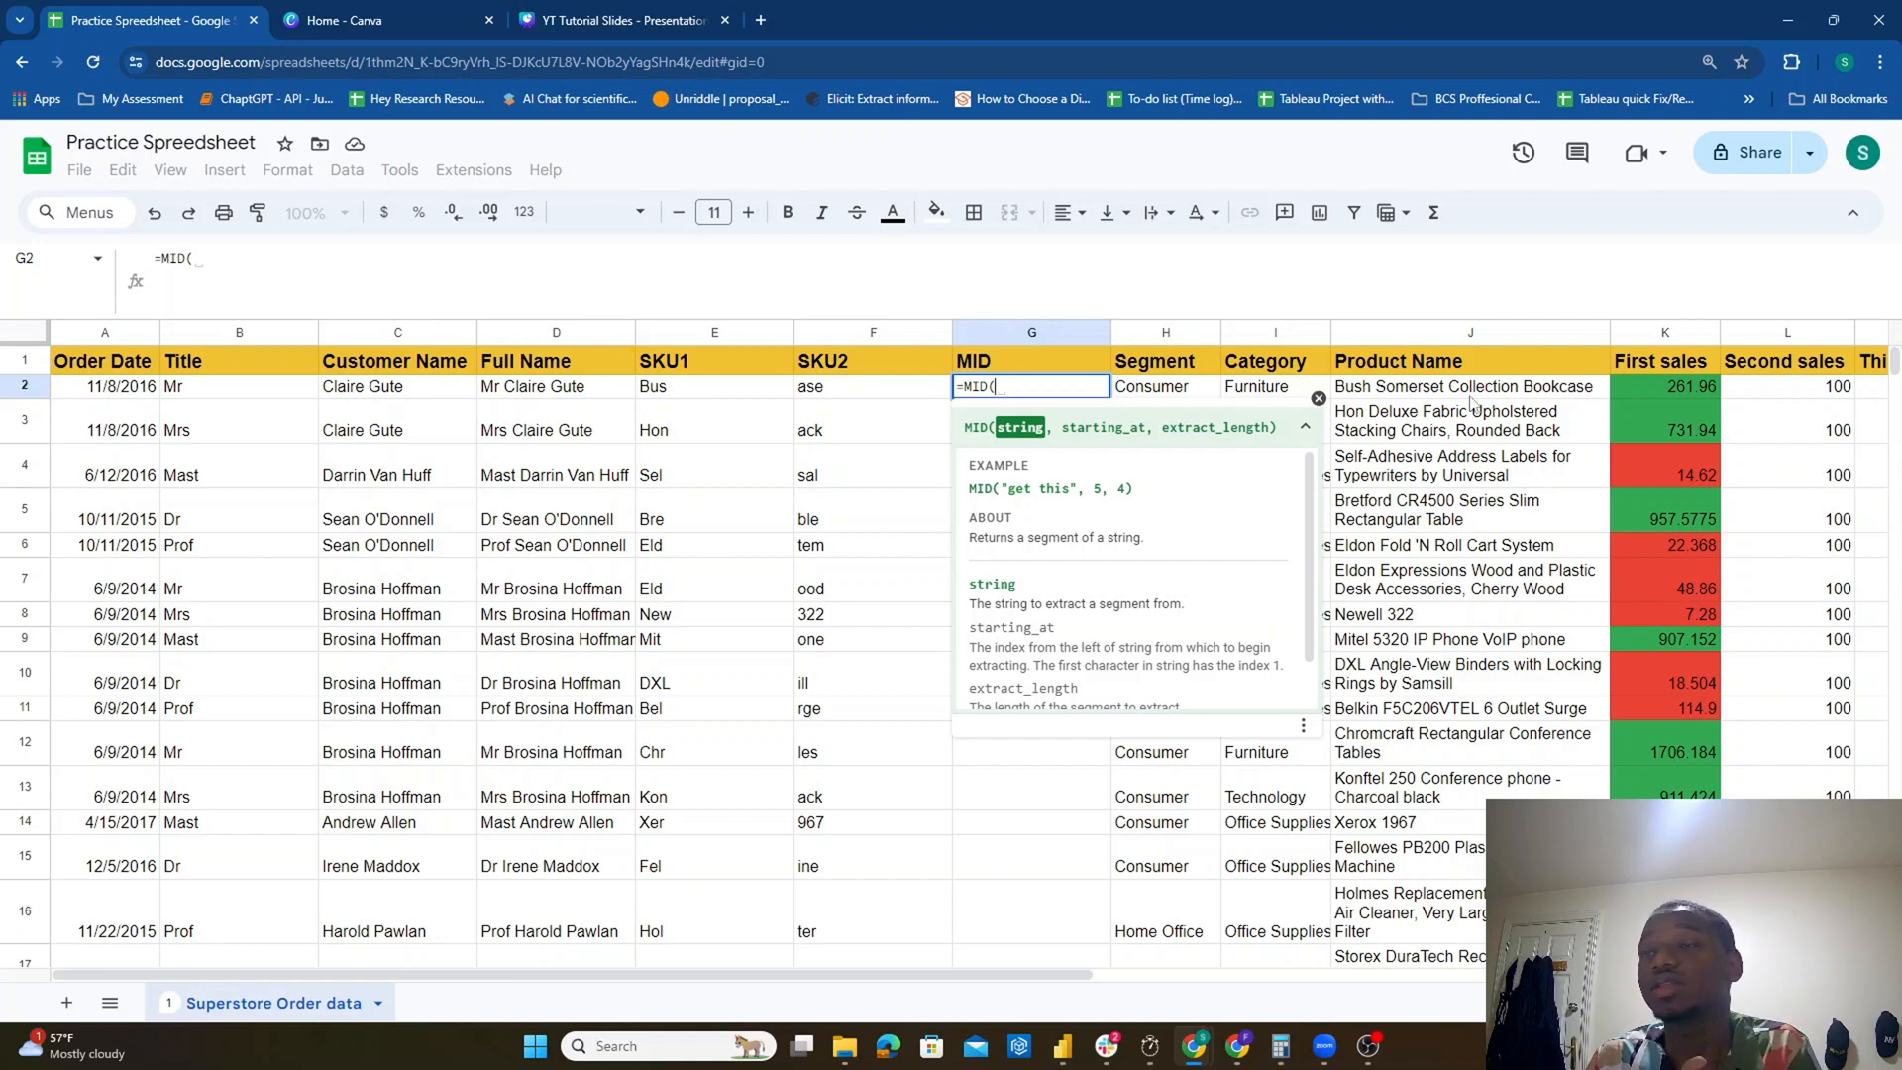
left_click(1426, 396)
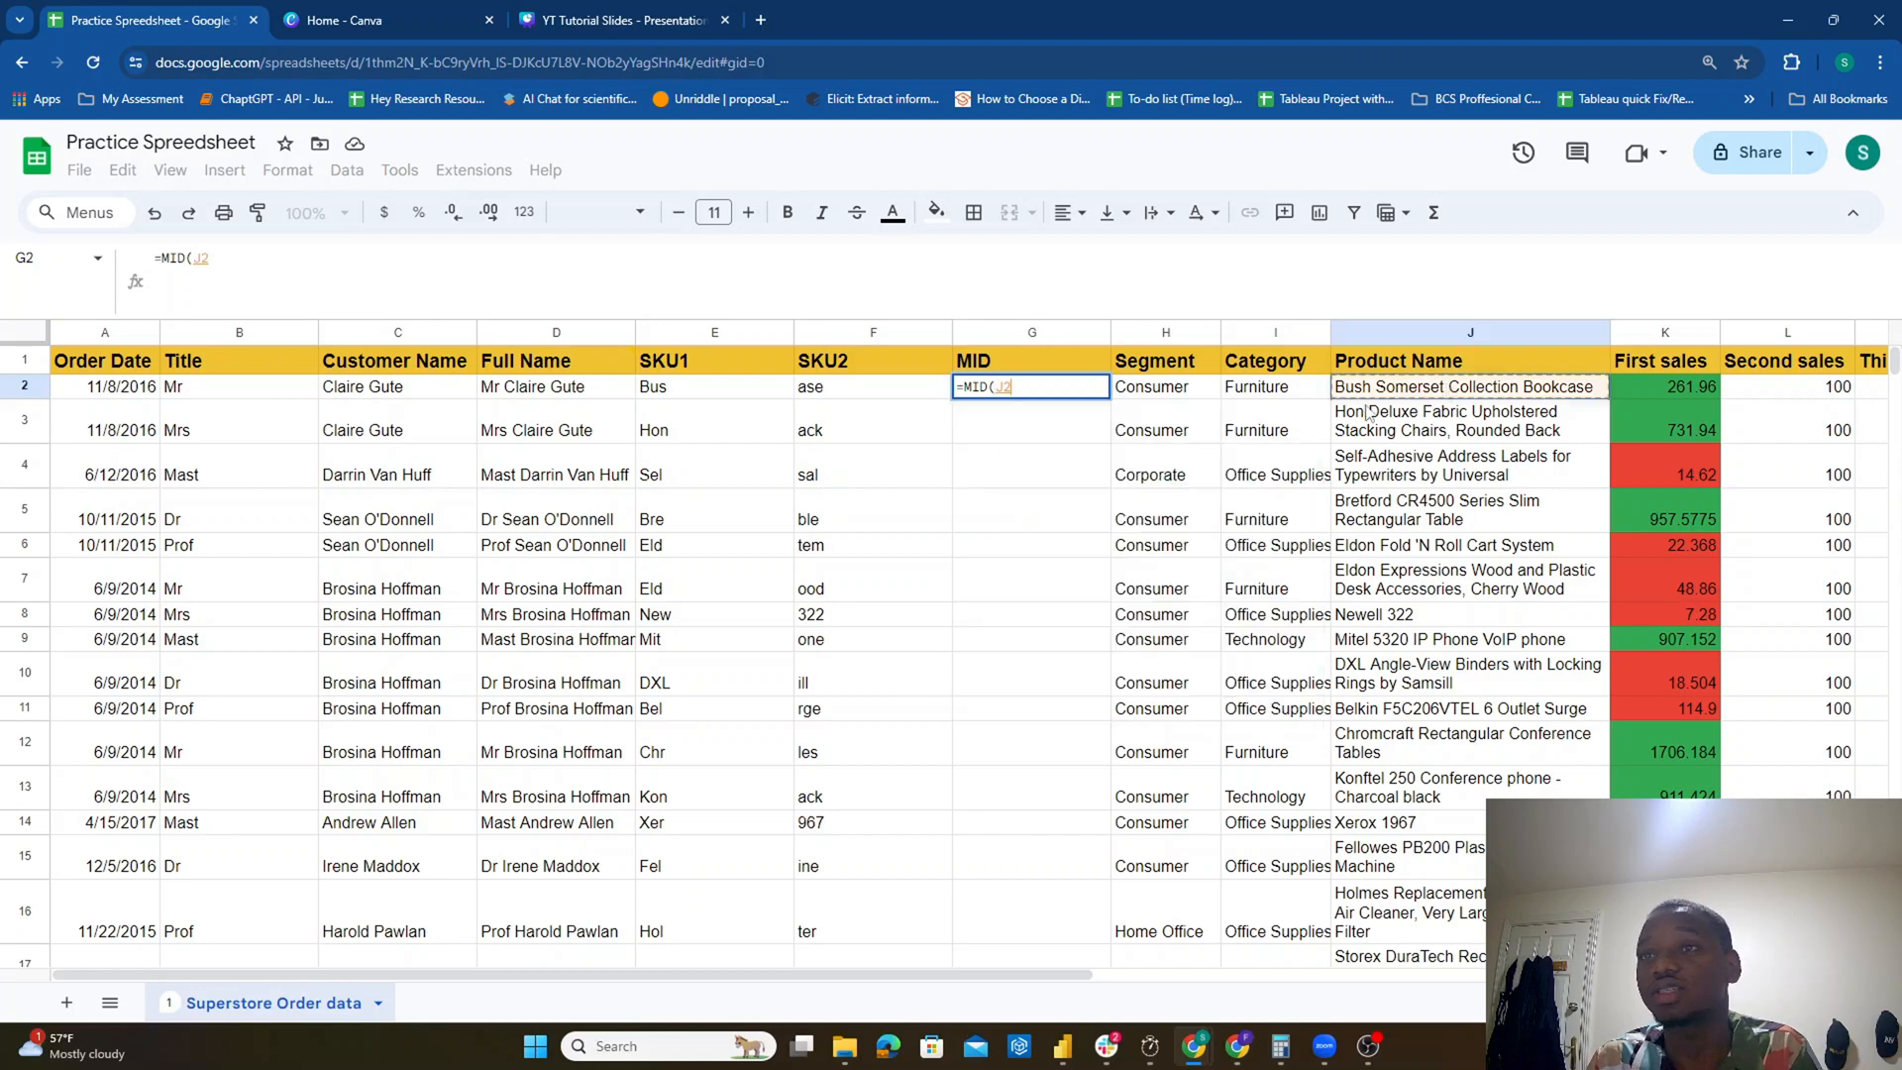
type(",")
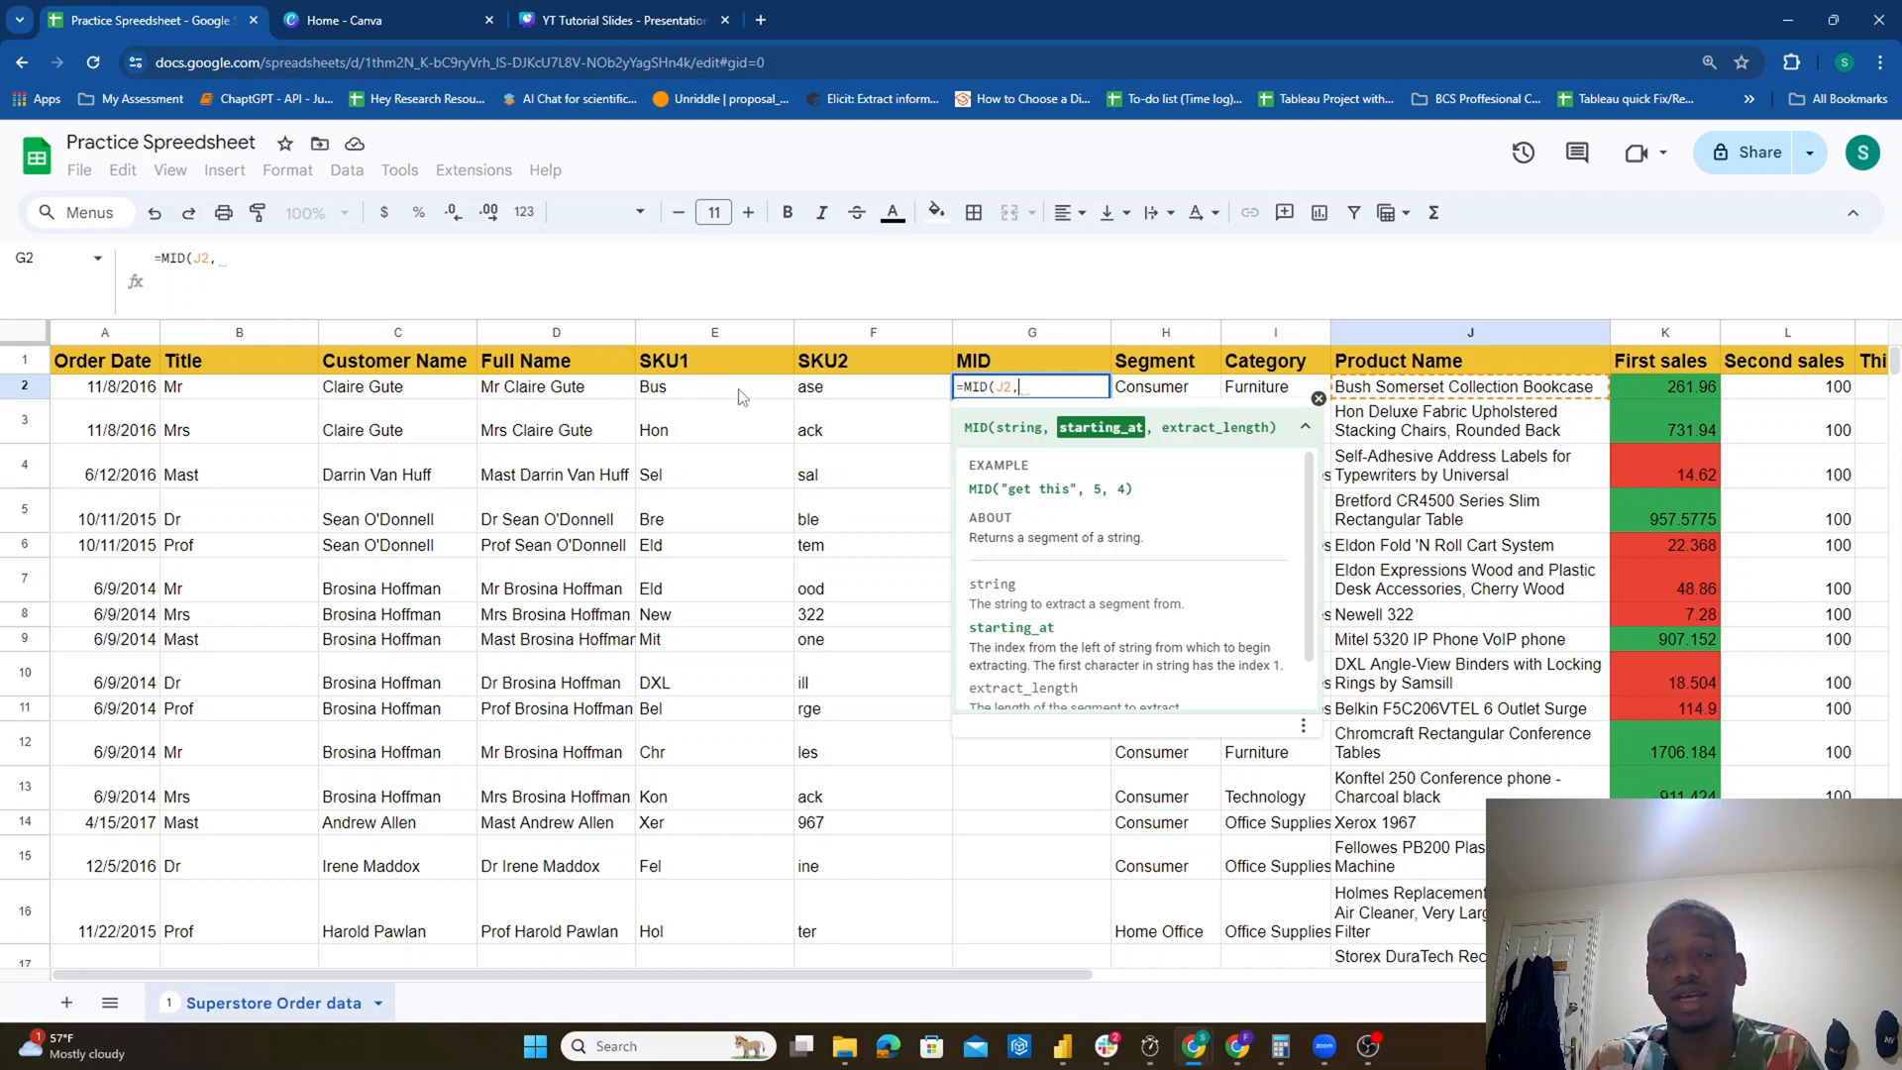
type("4")
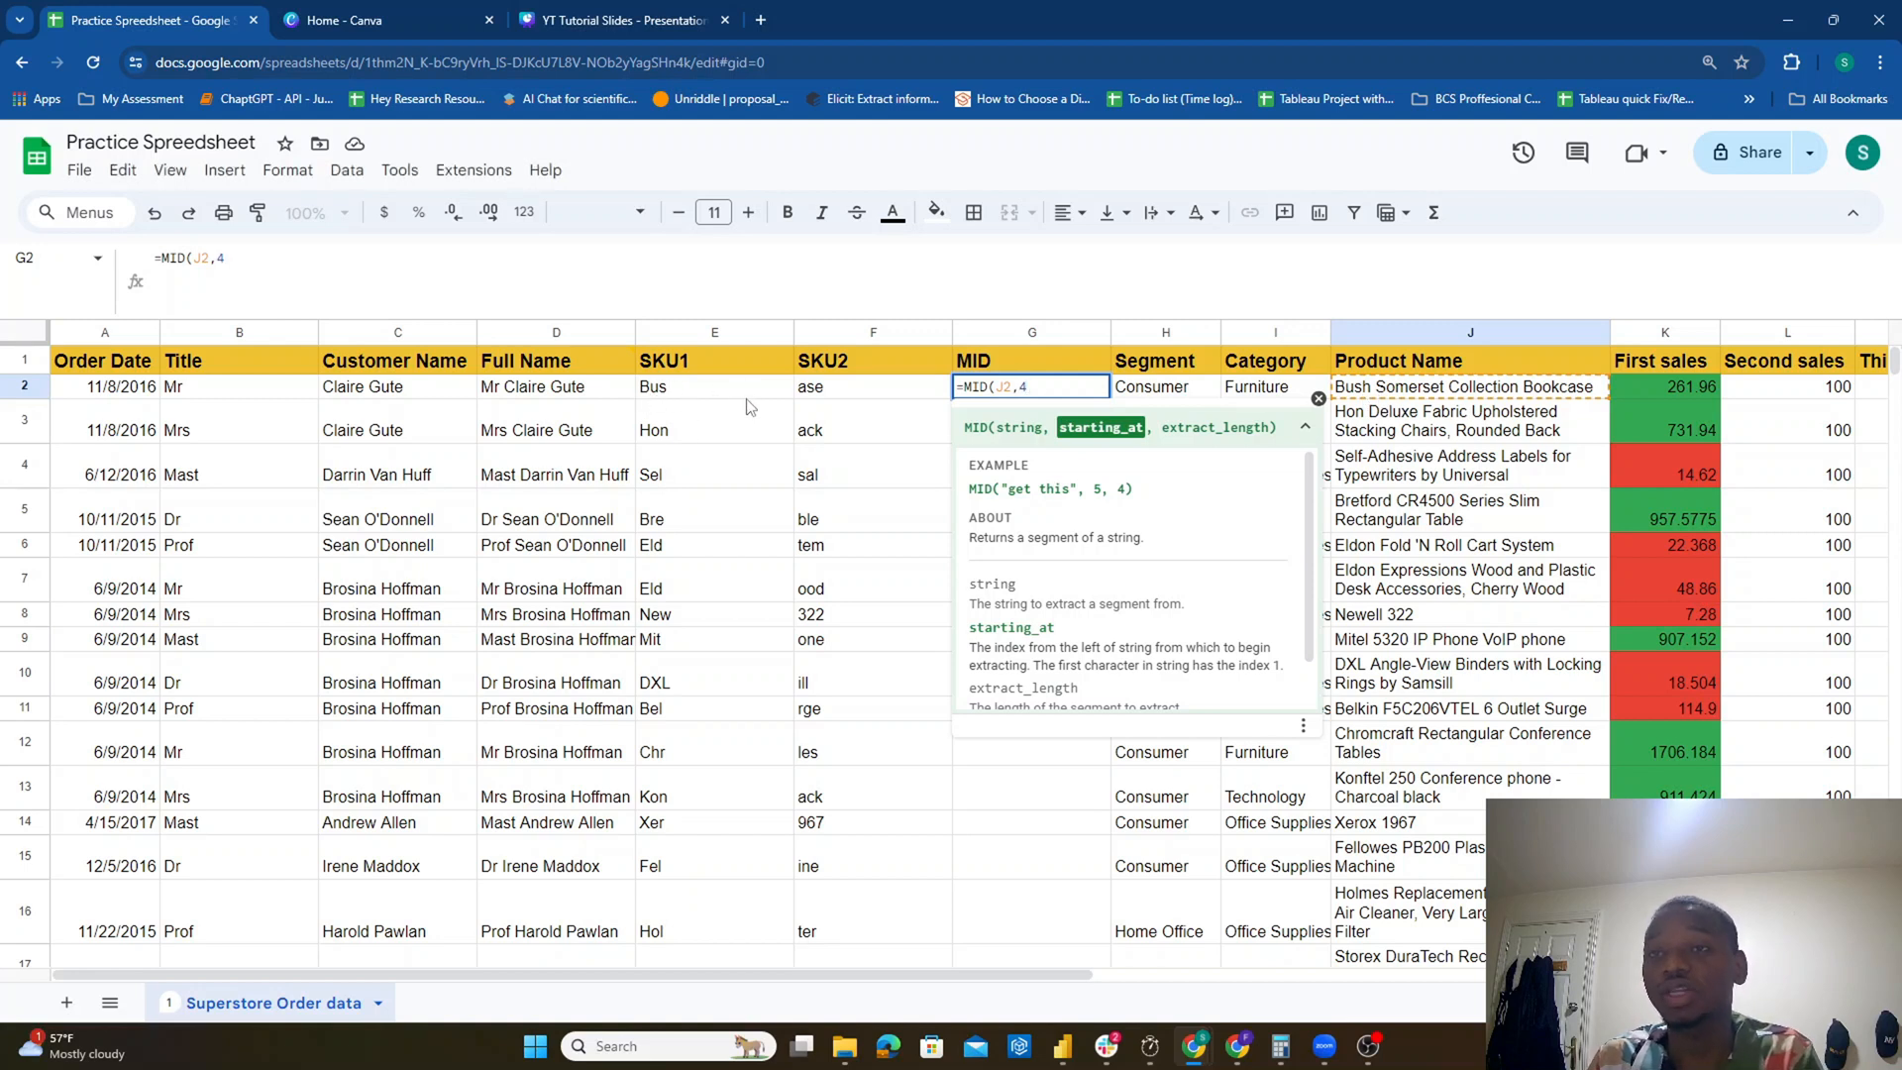
type(",")
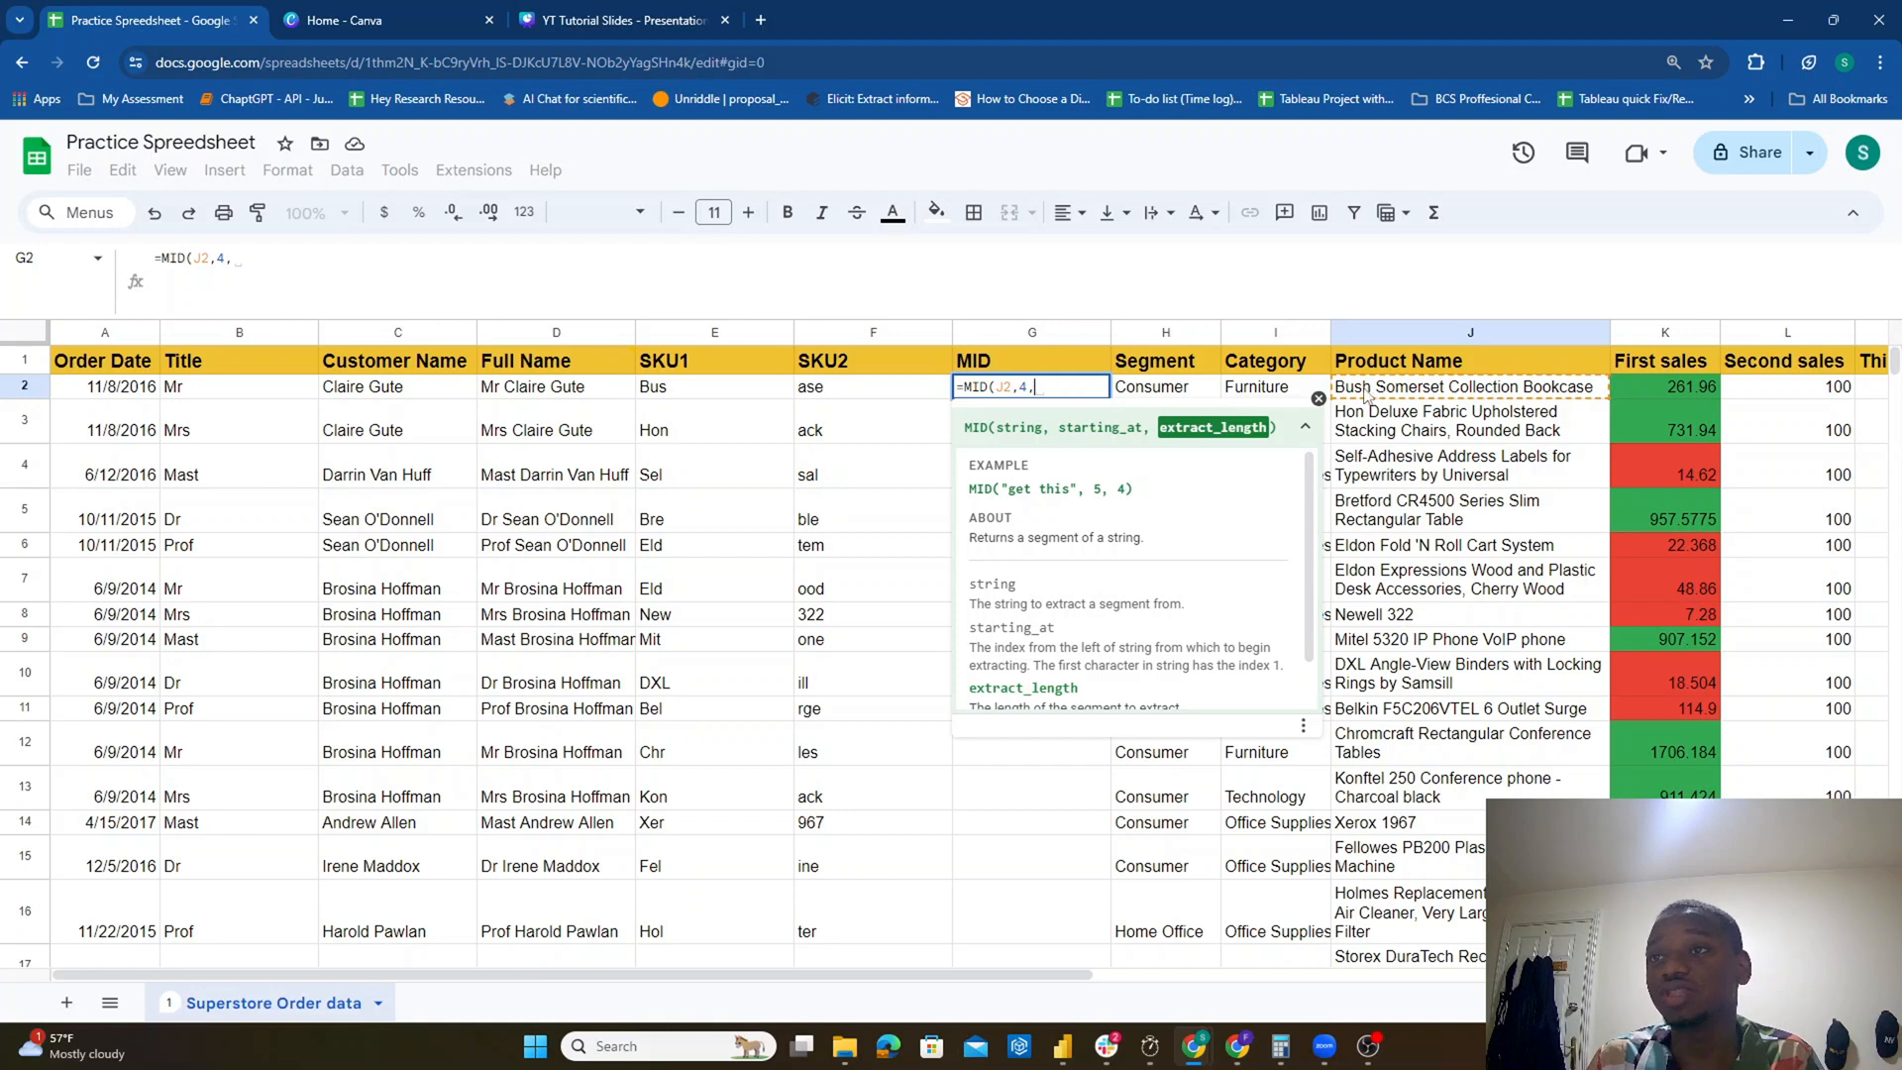
left_click(1032, 389)
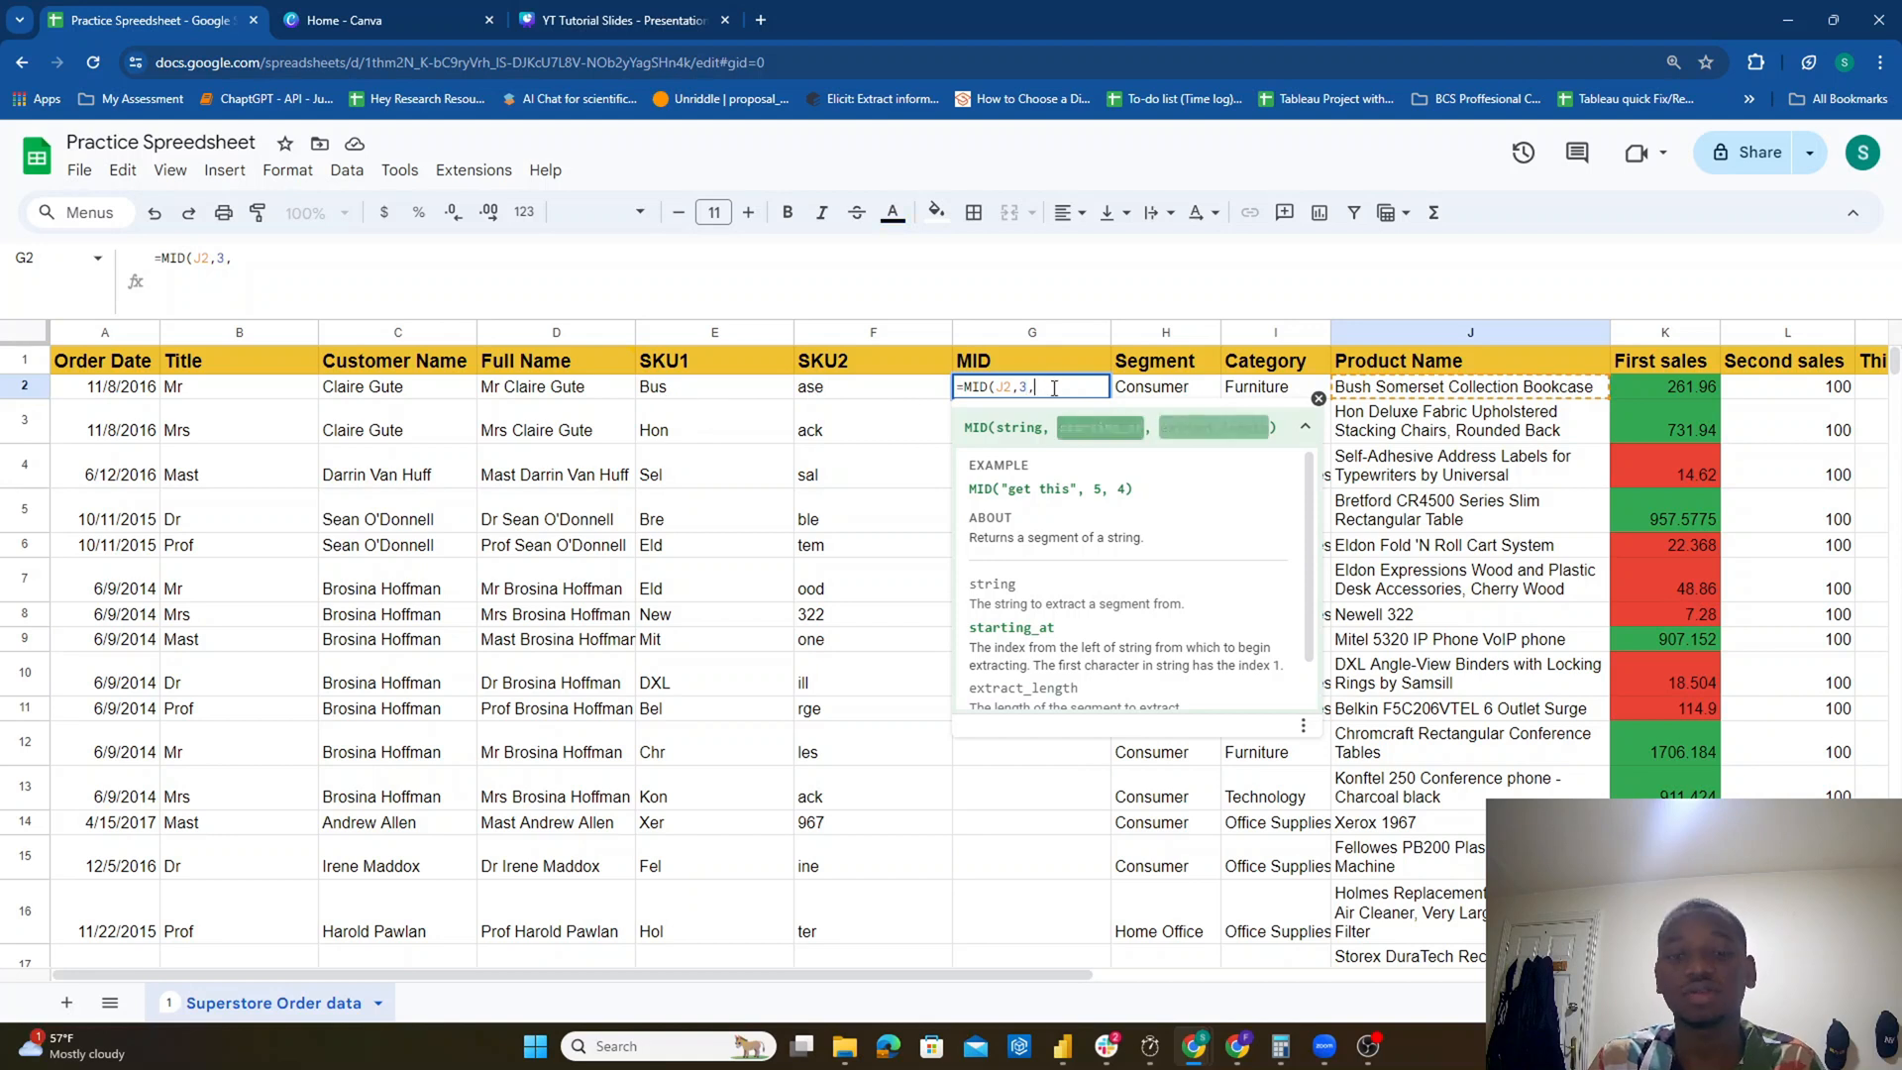
Step: Try extract lengths of 5 and 6 in G2's formula, and enter it as =MID(J2,3,5)
type("5")
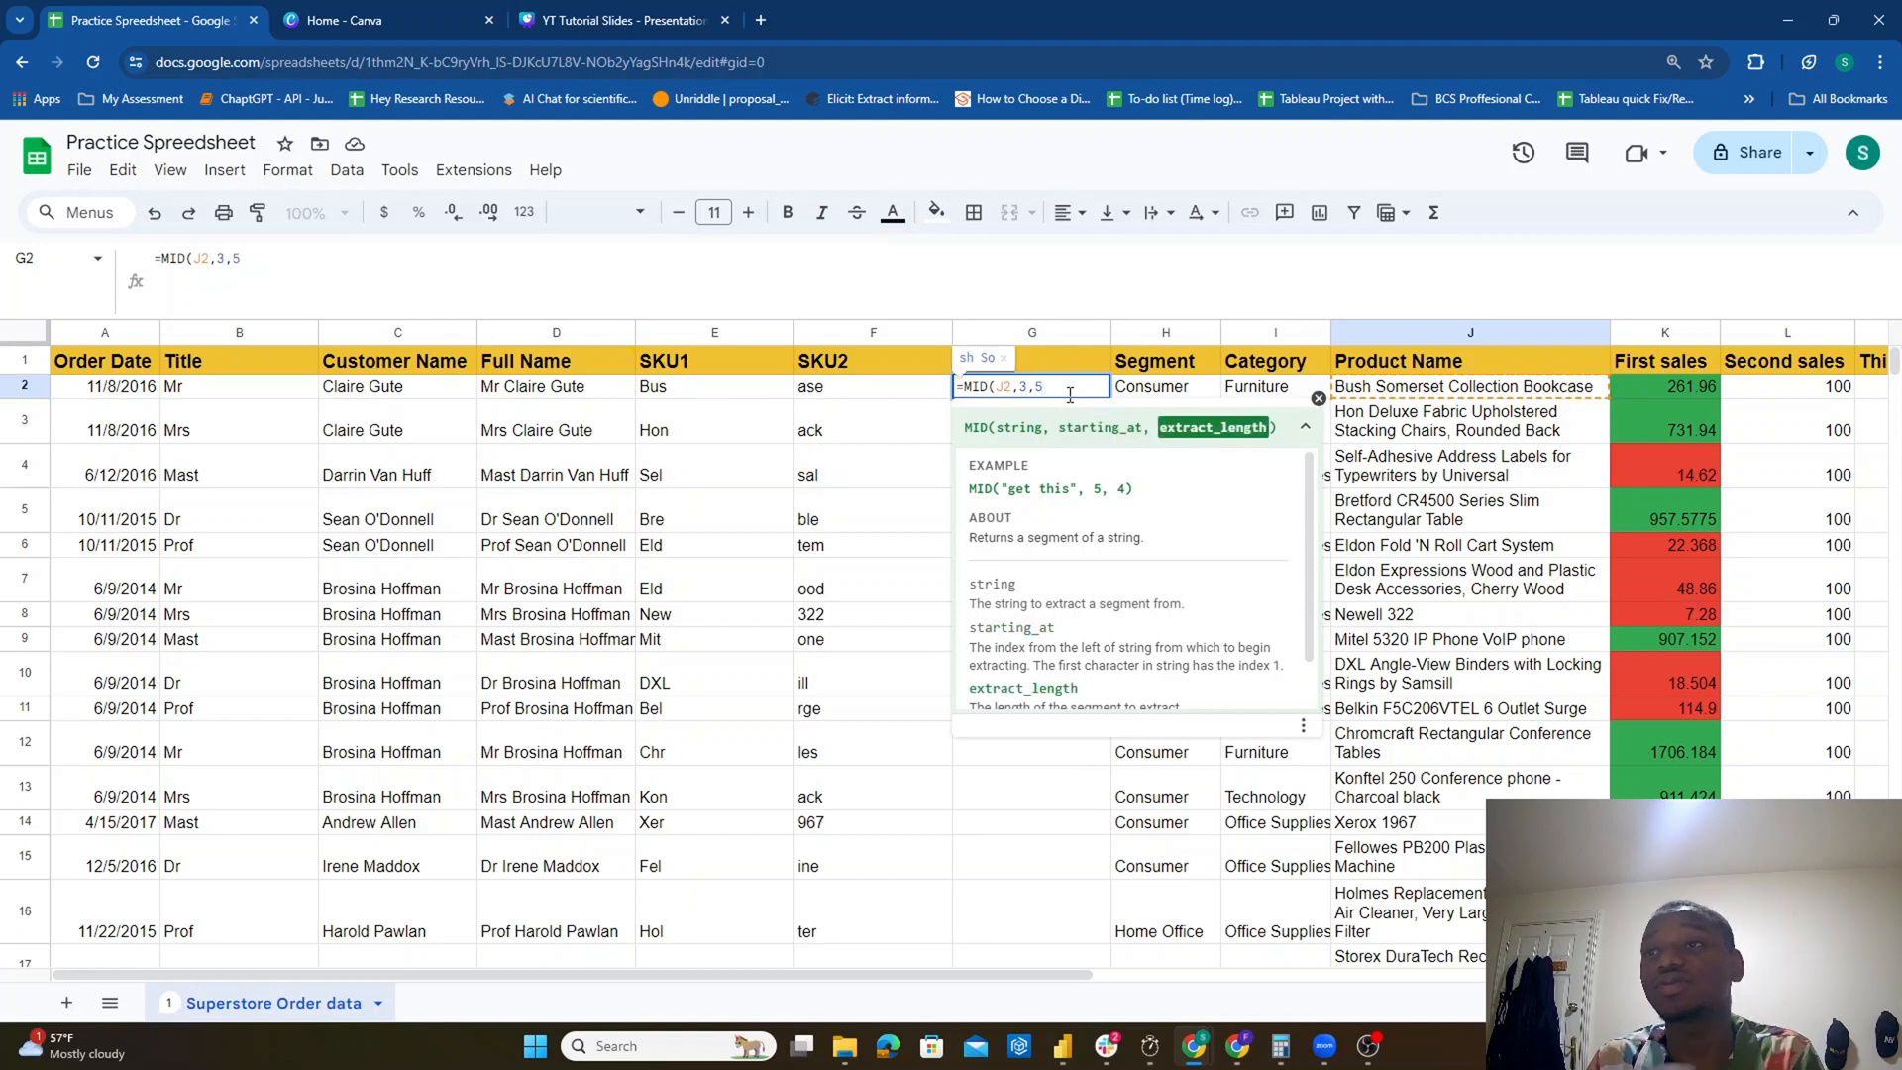
key("BackSpace")
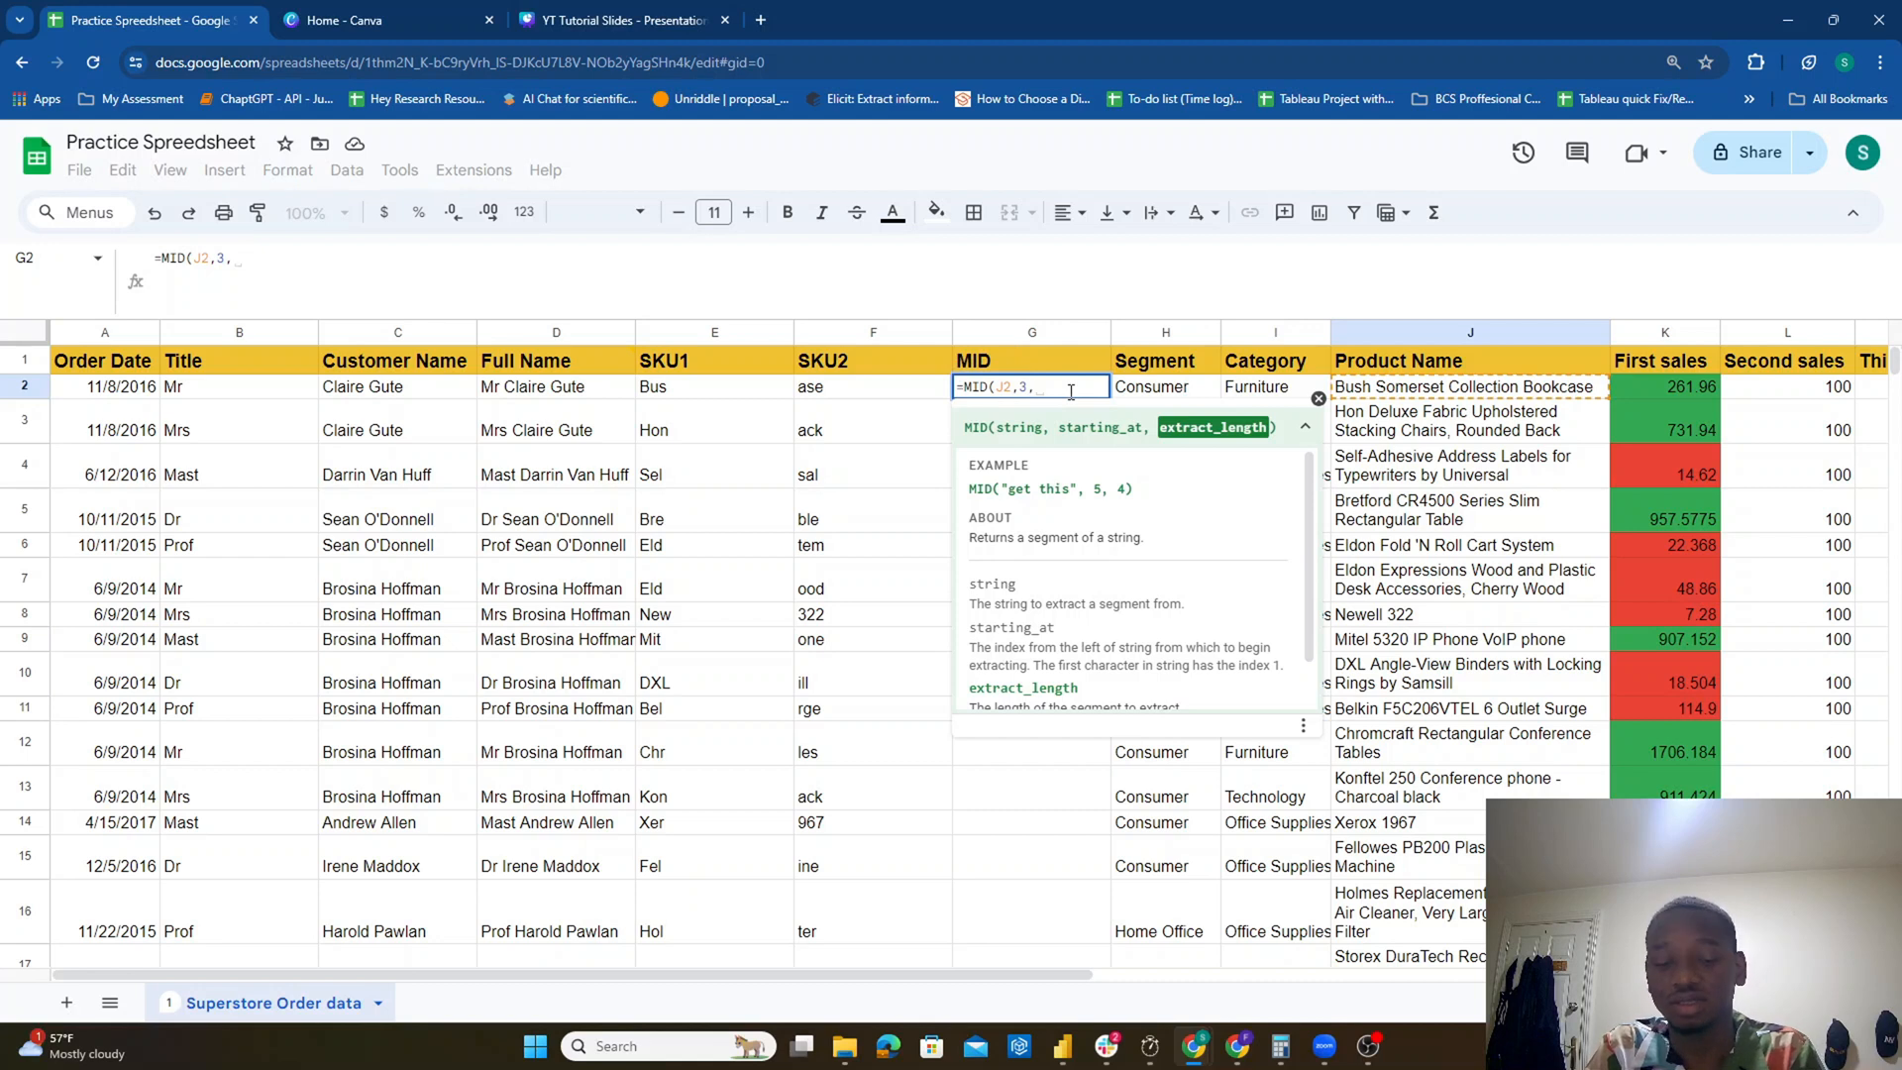
type("6")
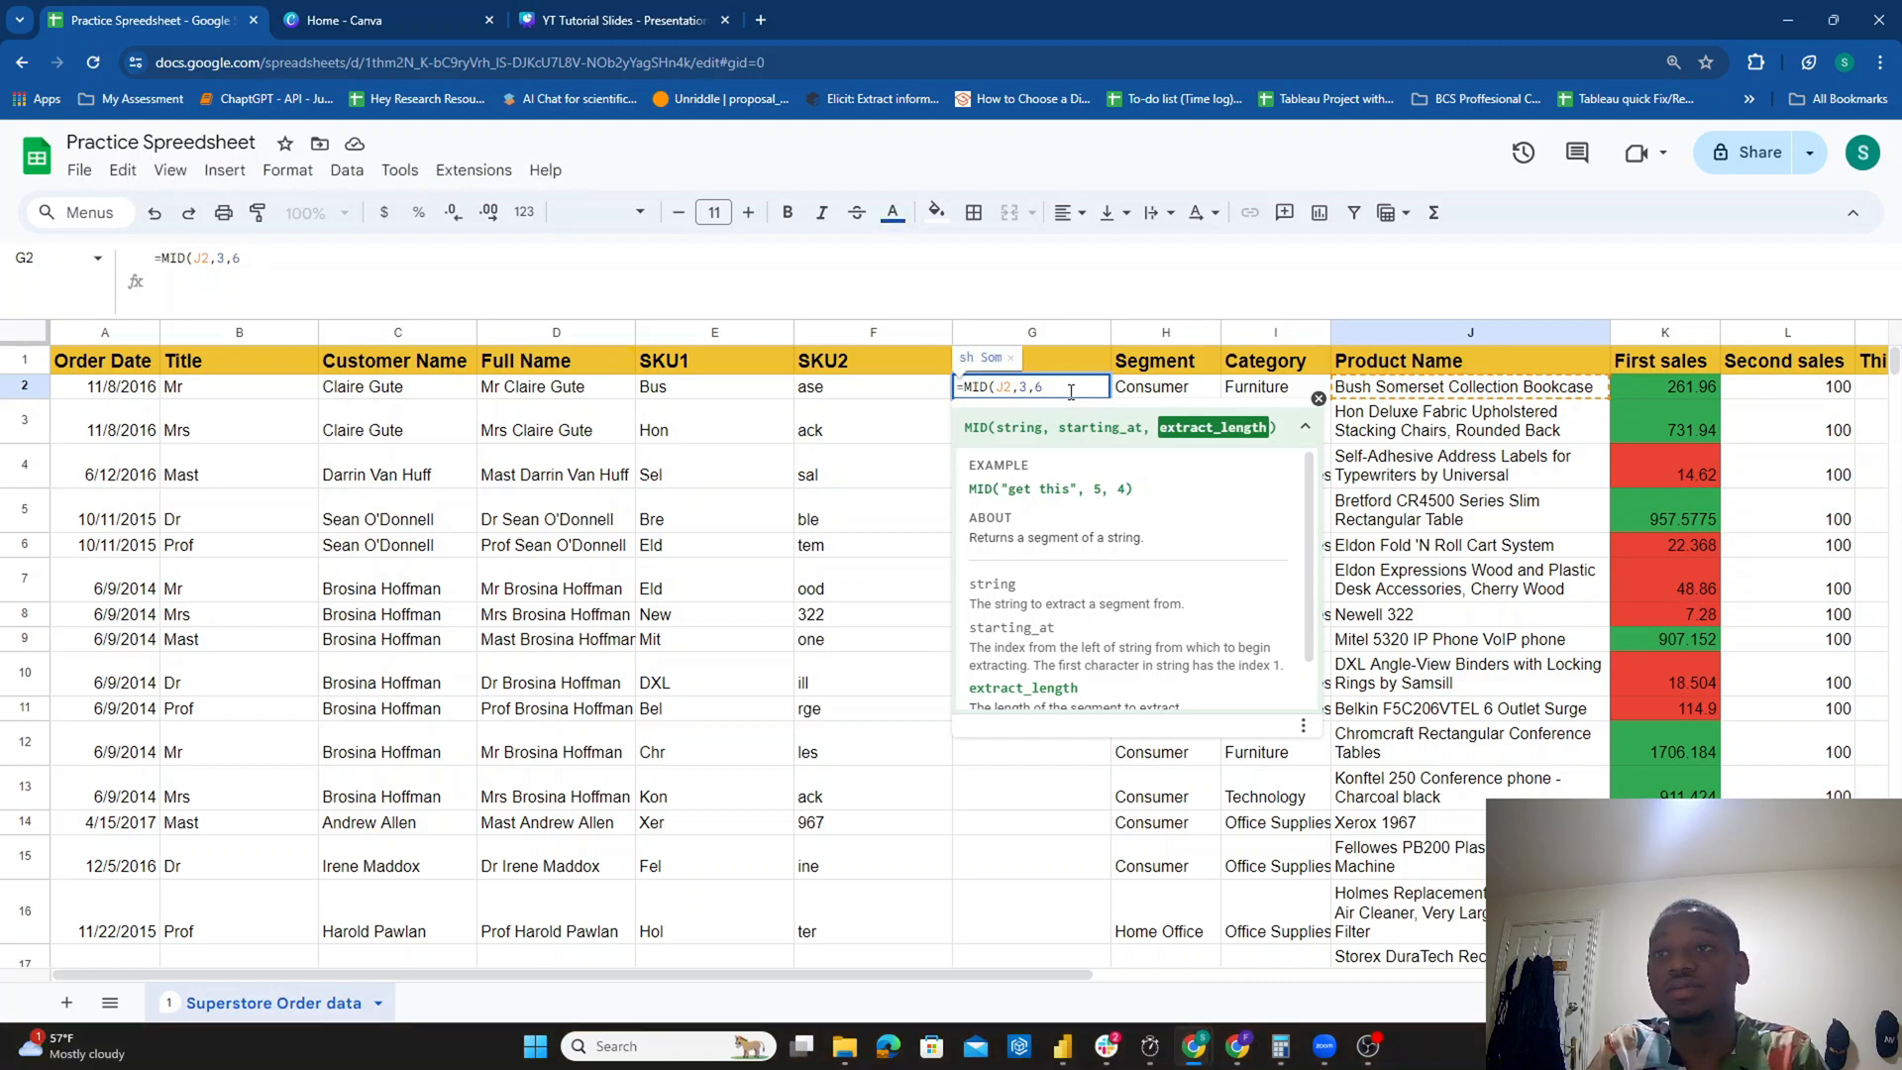
key("BackSpace")
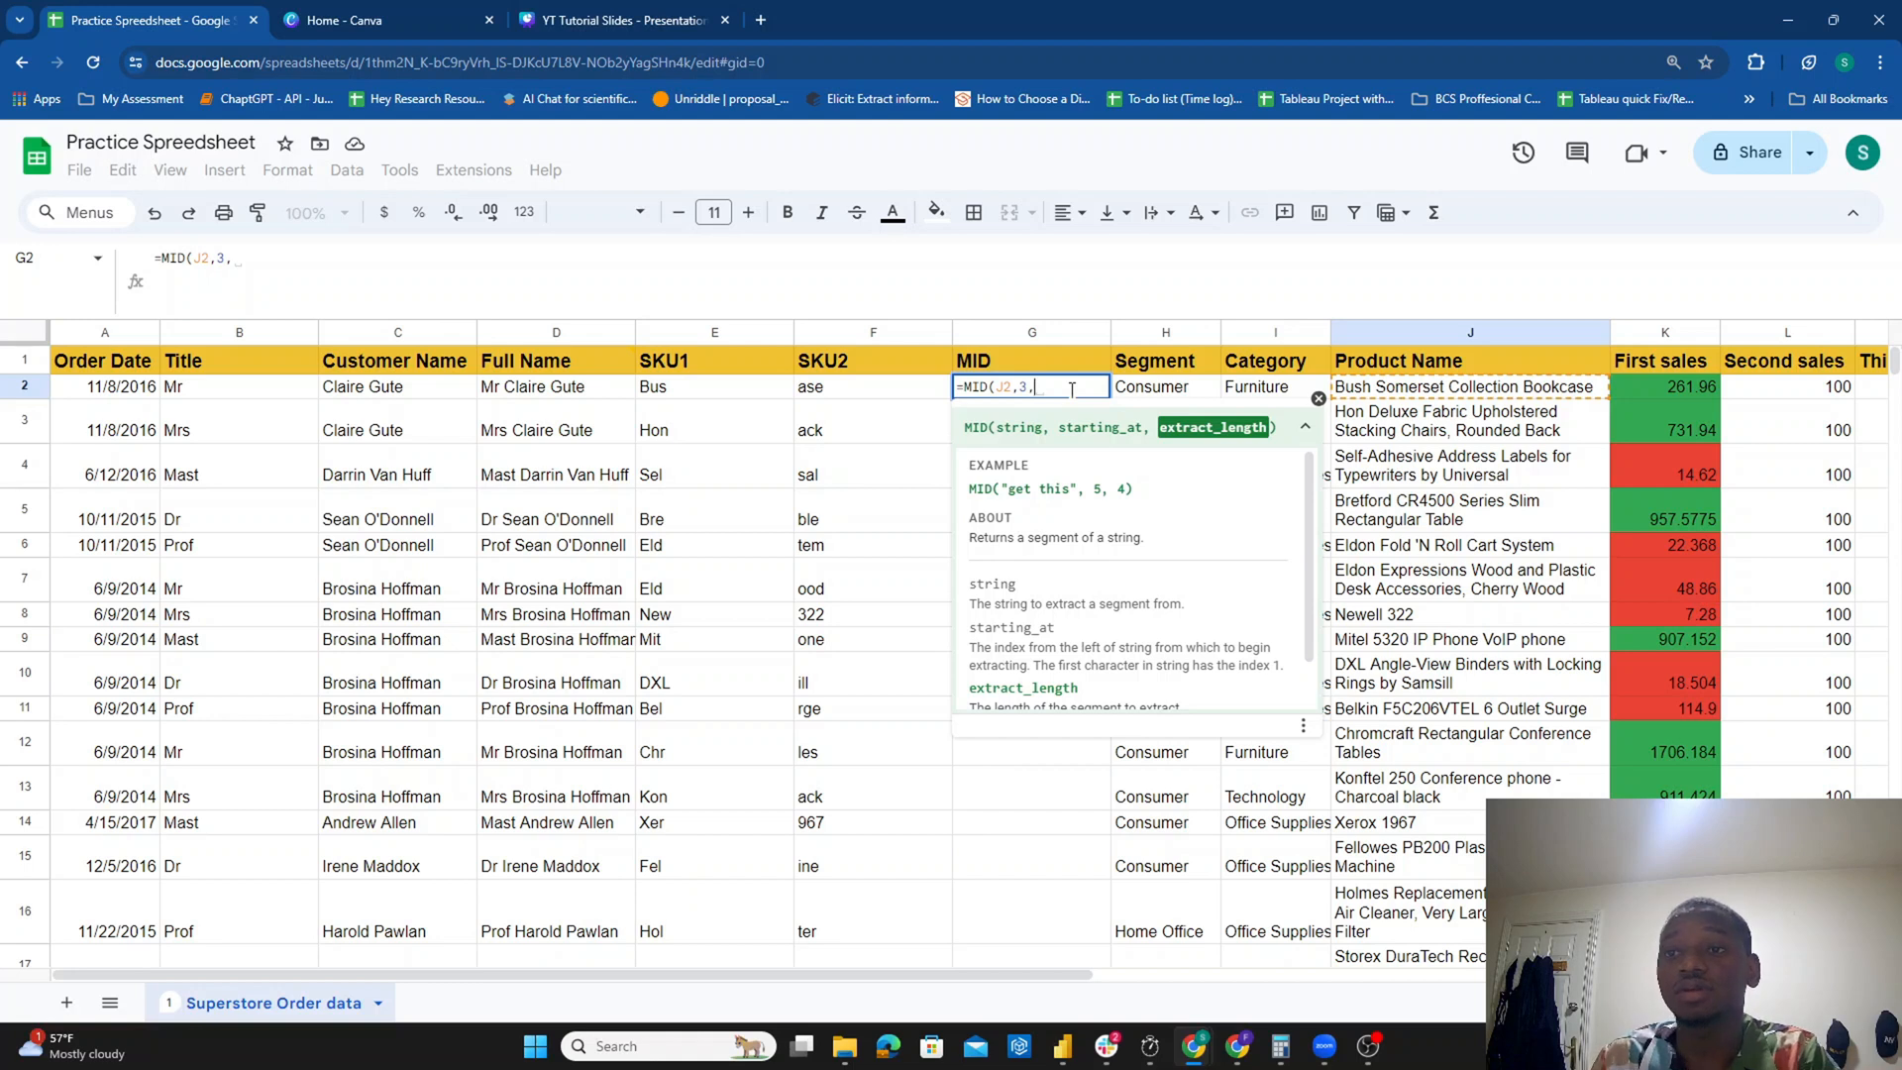
scroll(1236, 596, "down", 1)
scroll(1218, 580, "up", 1)
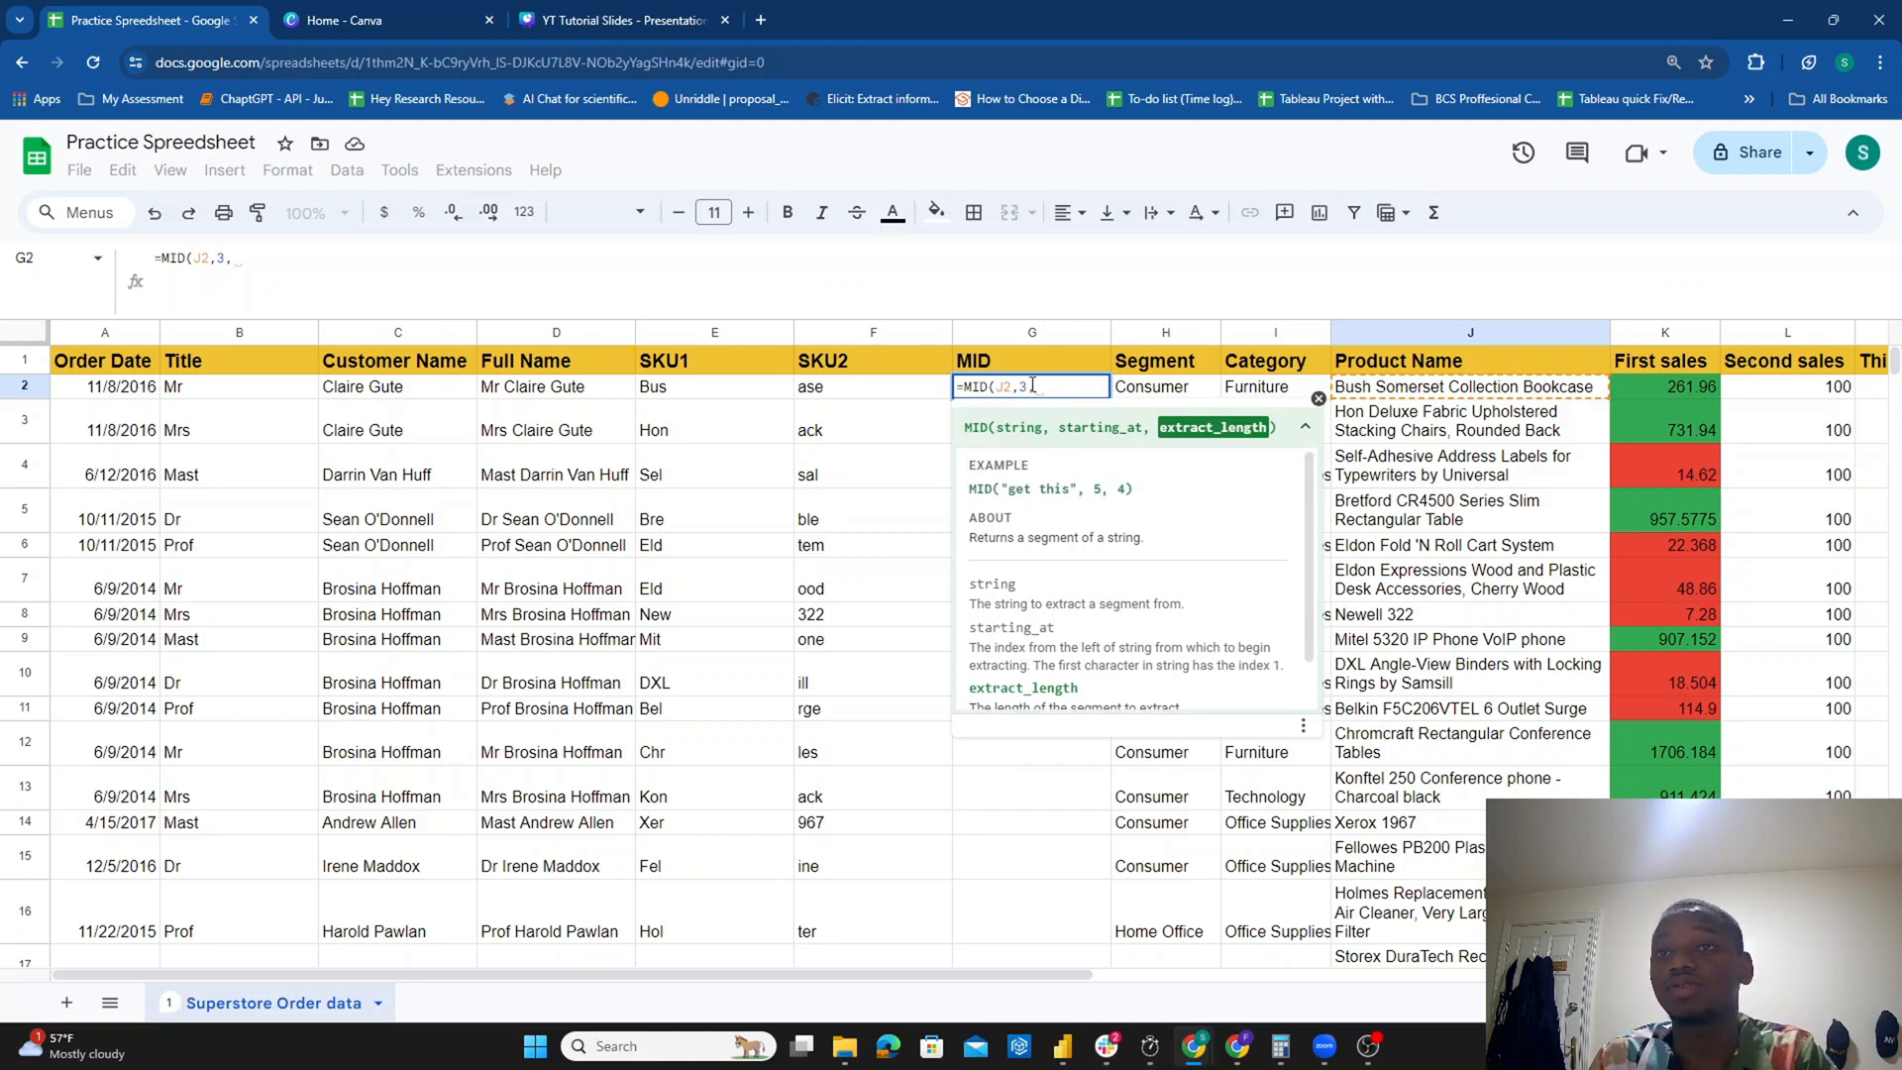
type("5")
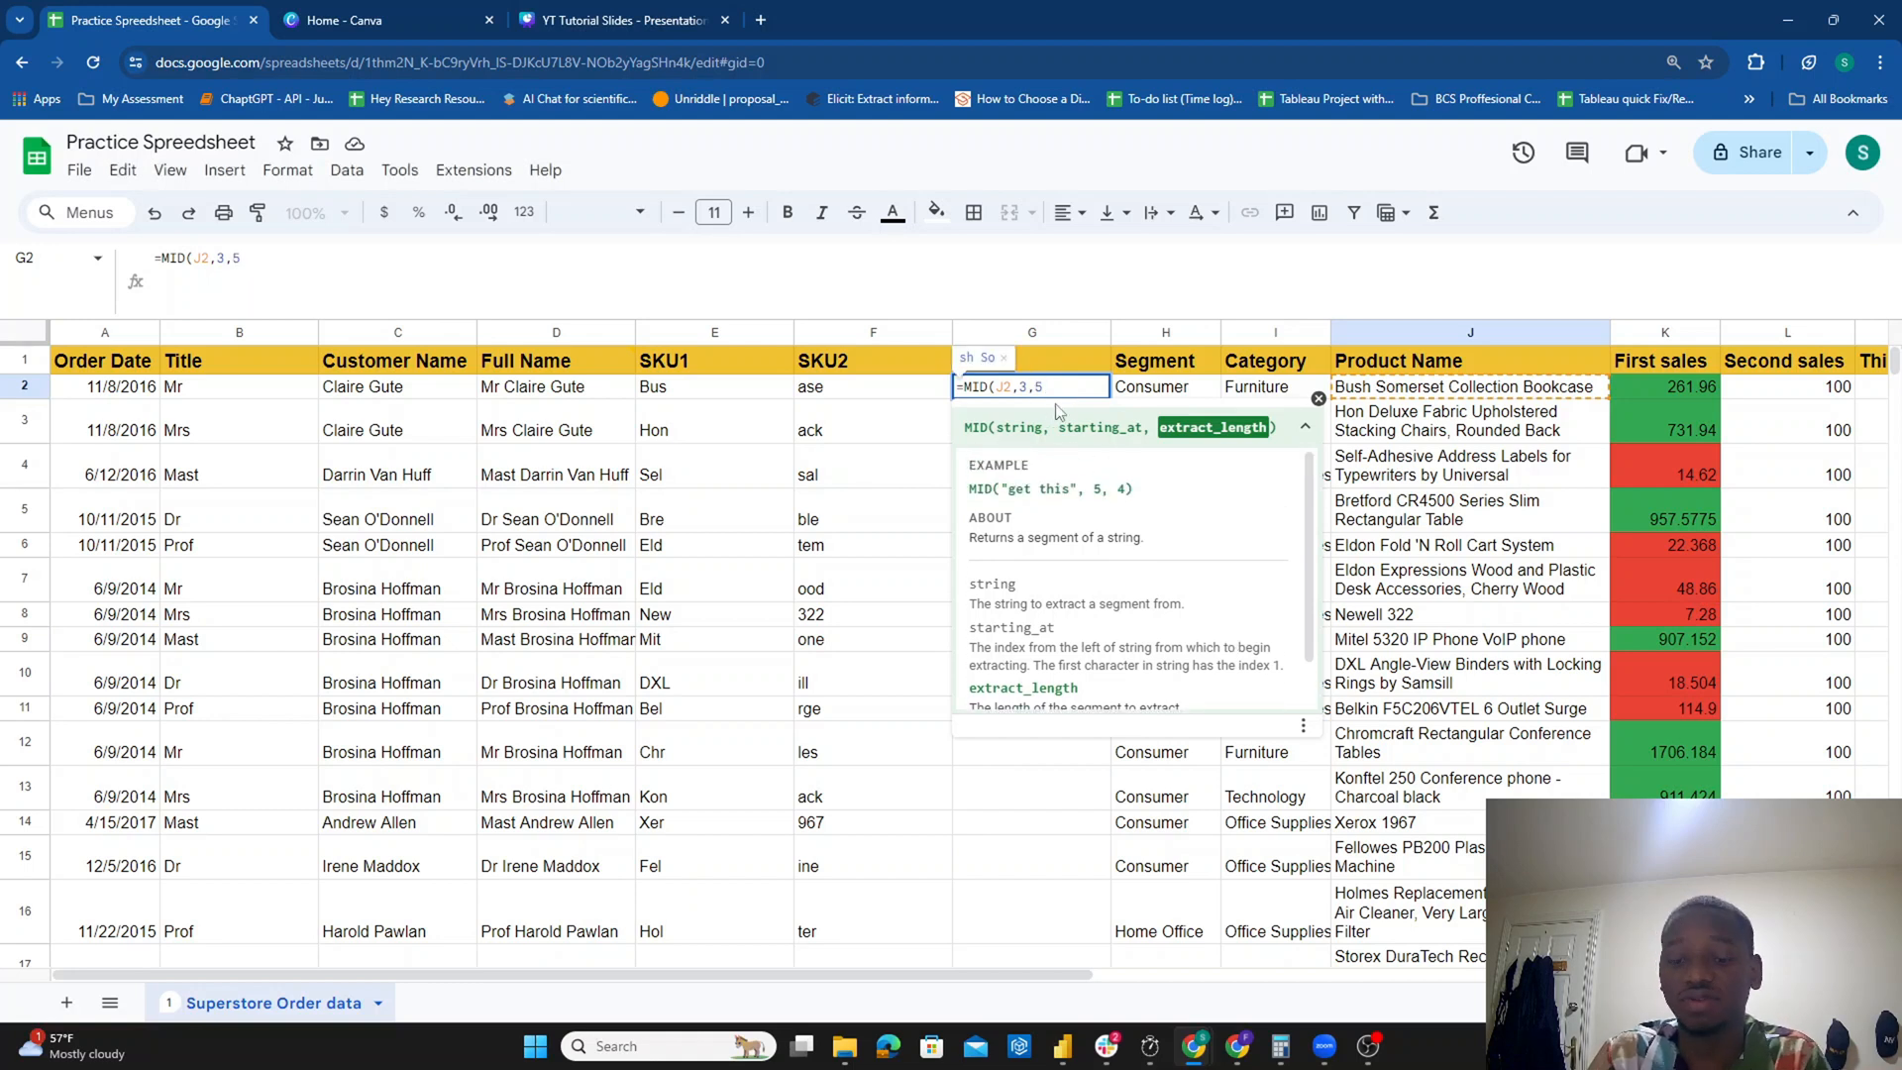
key("Return")
key("Up")
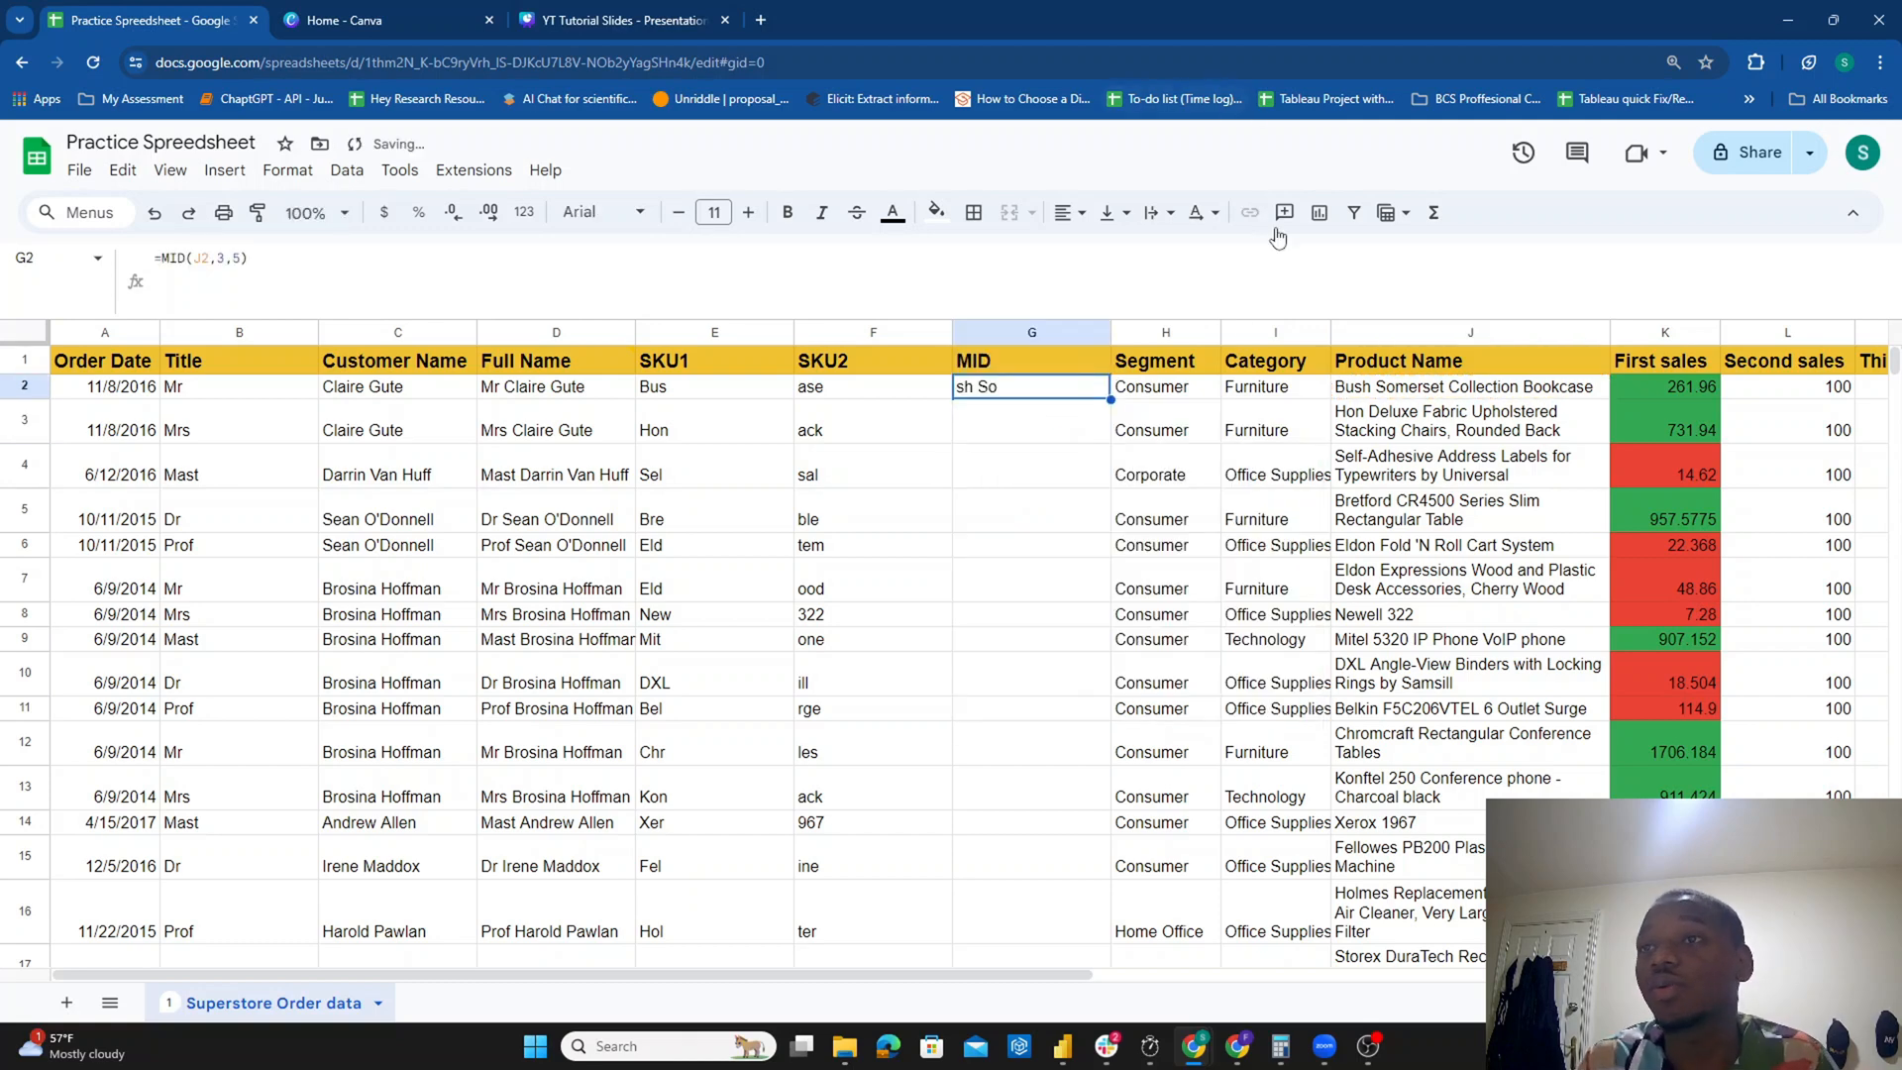
Step: Change the formula in G2 to =MID(J2,4,5) and fill it down the MID column through G62
left_click(225, 261)
key("BackSpace")
type("4")
key("Return")
key("Up")
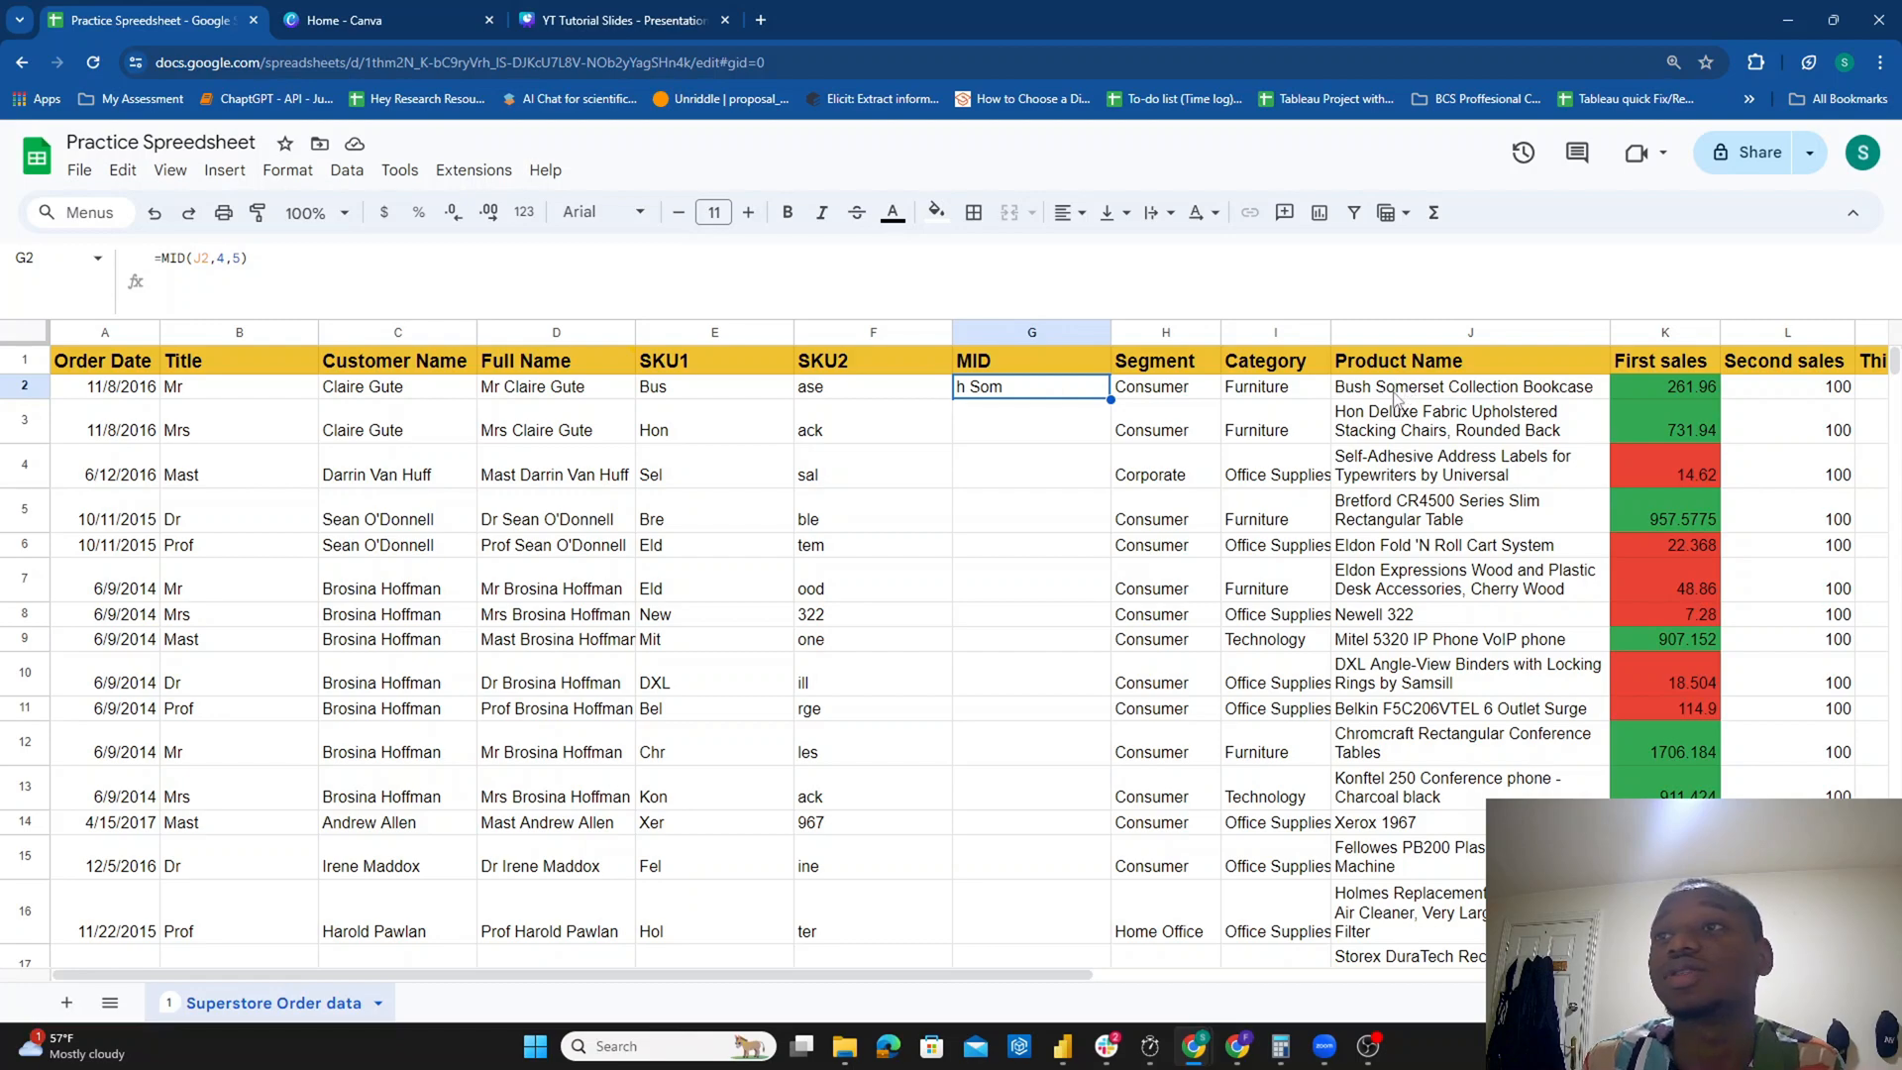
left_click_drag(1110, 400, 1050, 509)
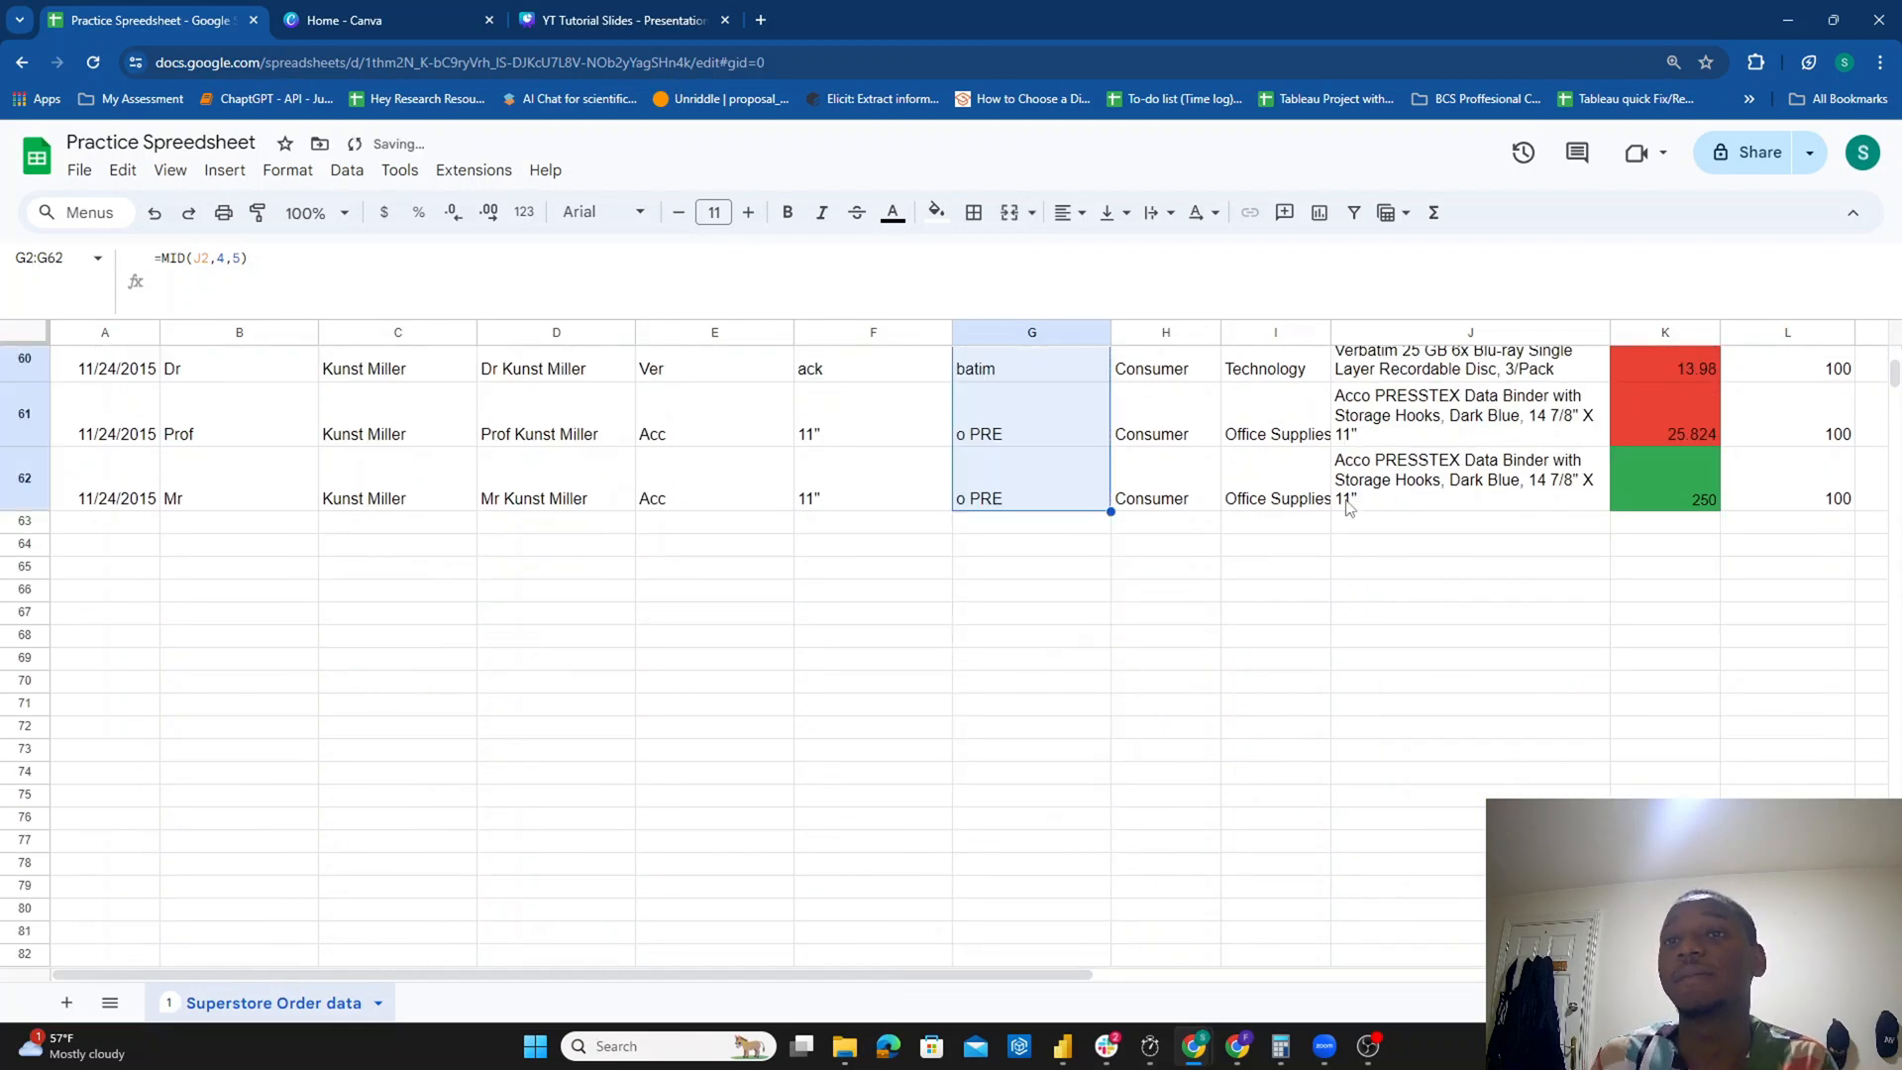
scroll(1349, 505, "up", 20)
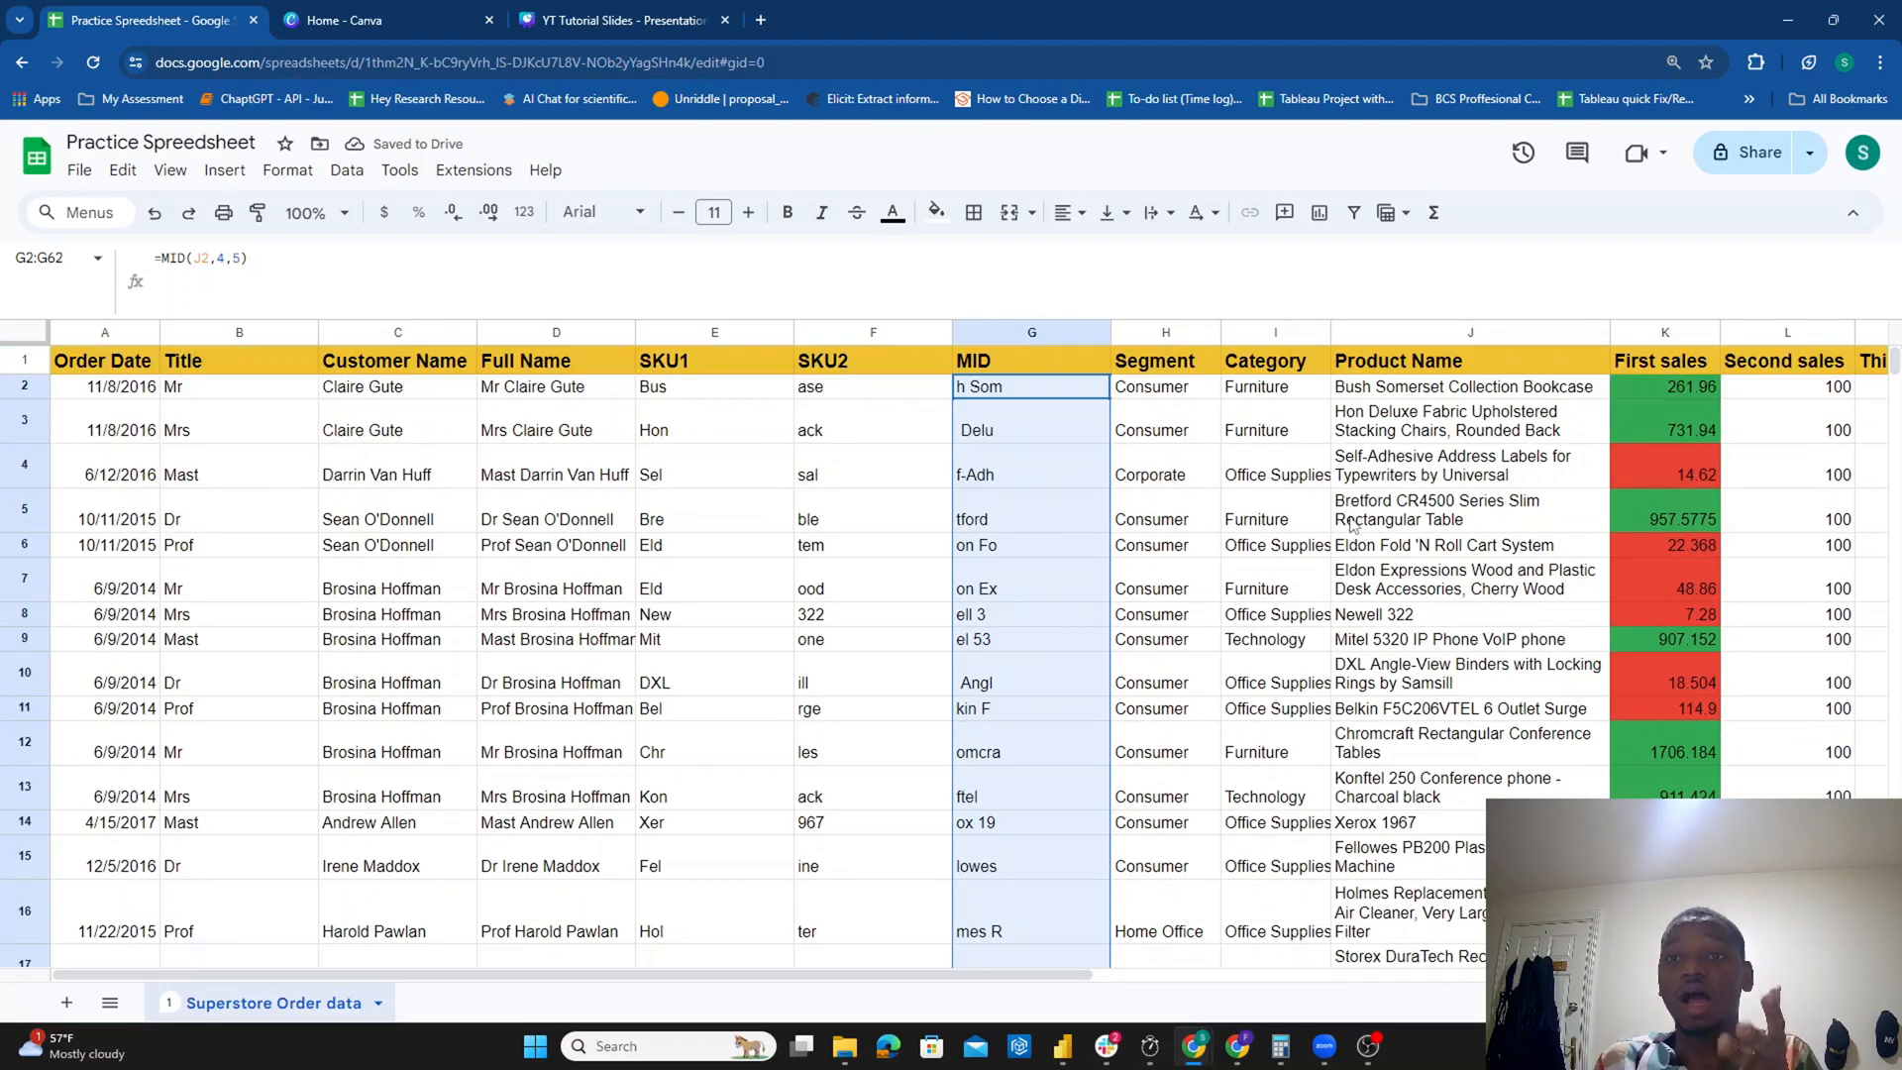
Step: Compare the MID column with the product name in J2, and delete the MID column
left_click(1049, 330)
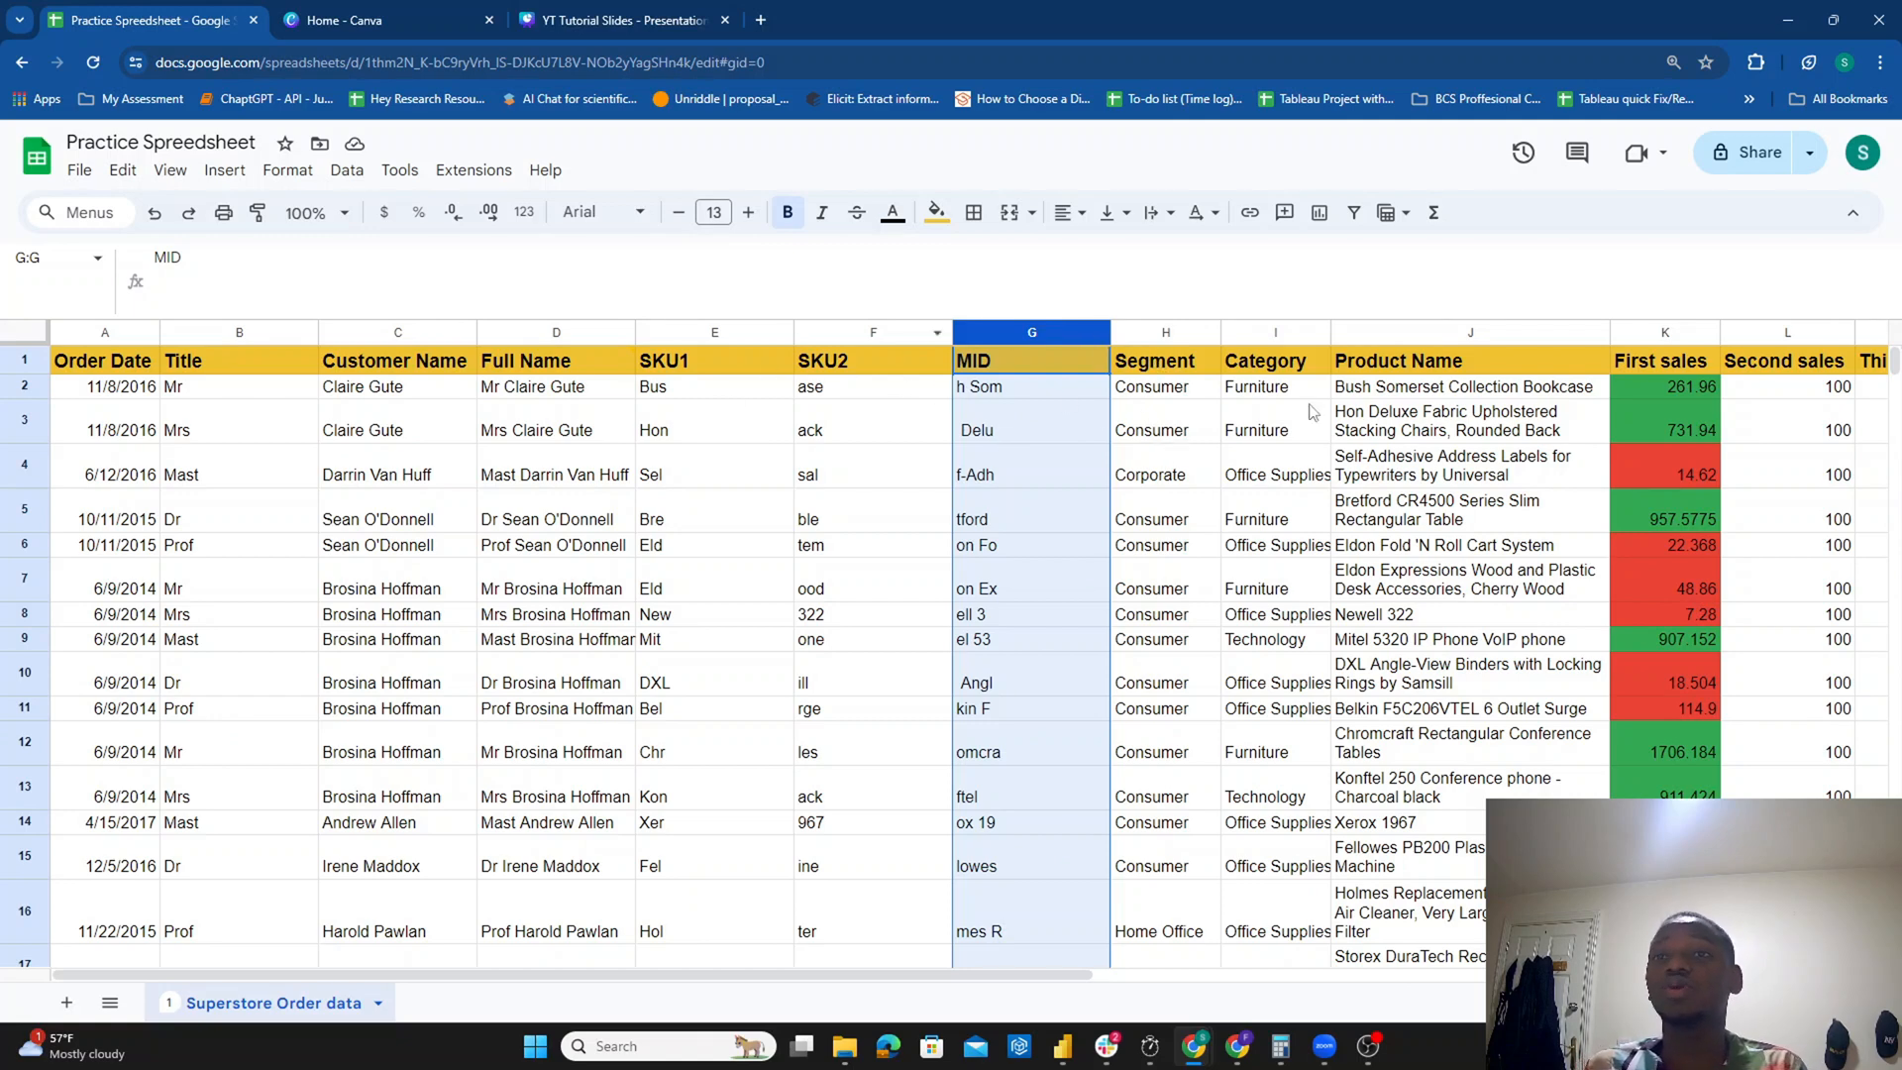
left_click(1384, 395)
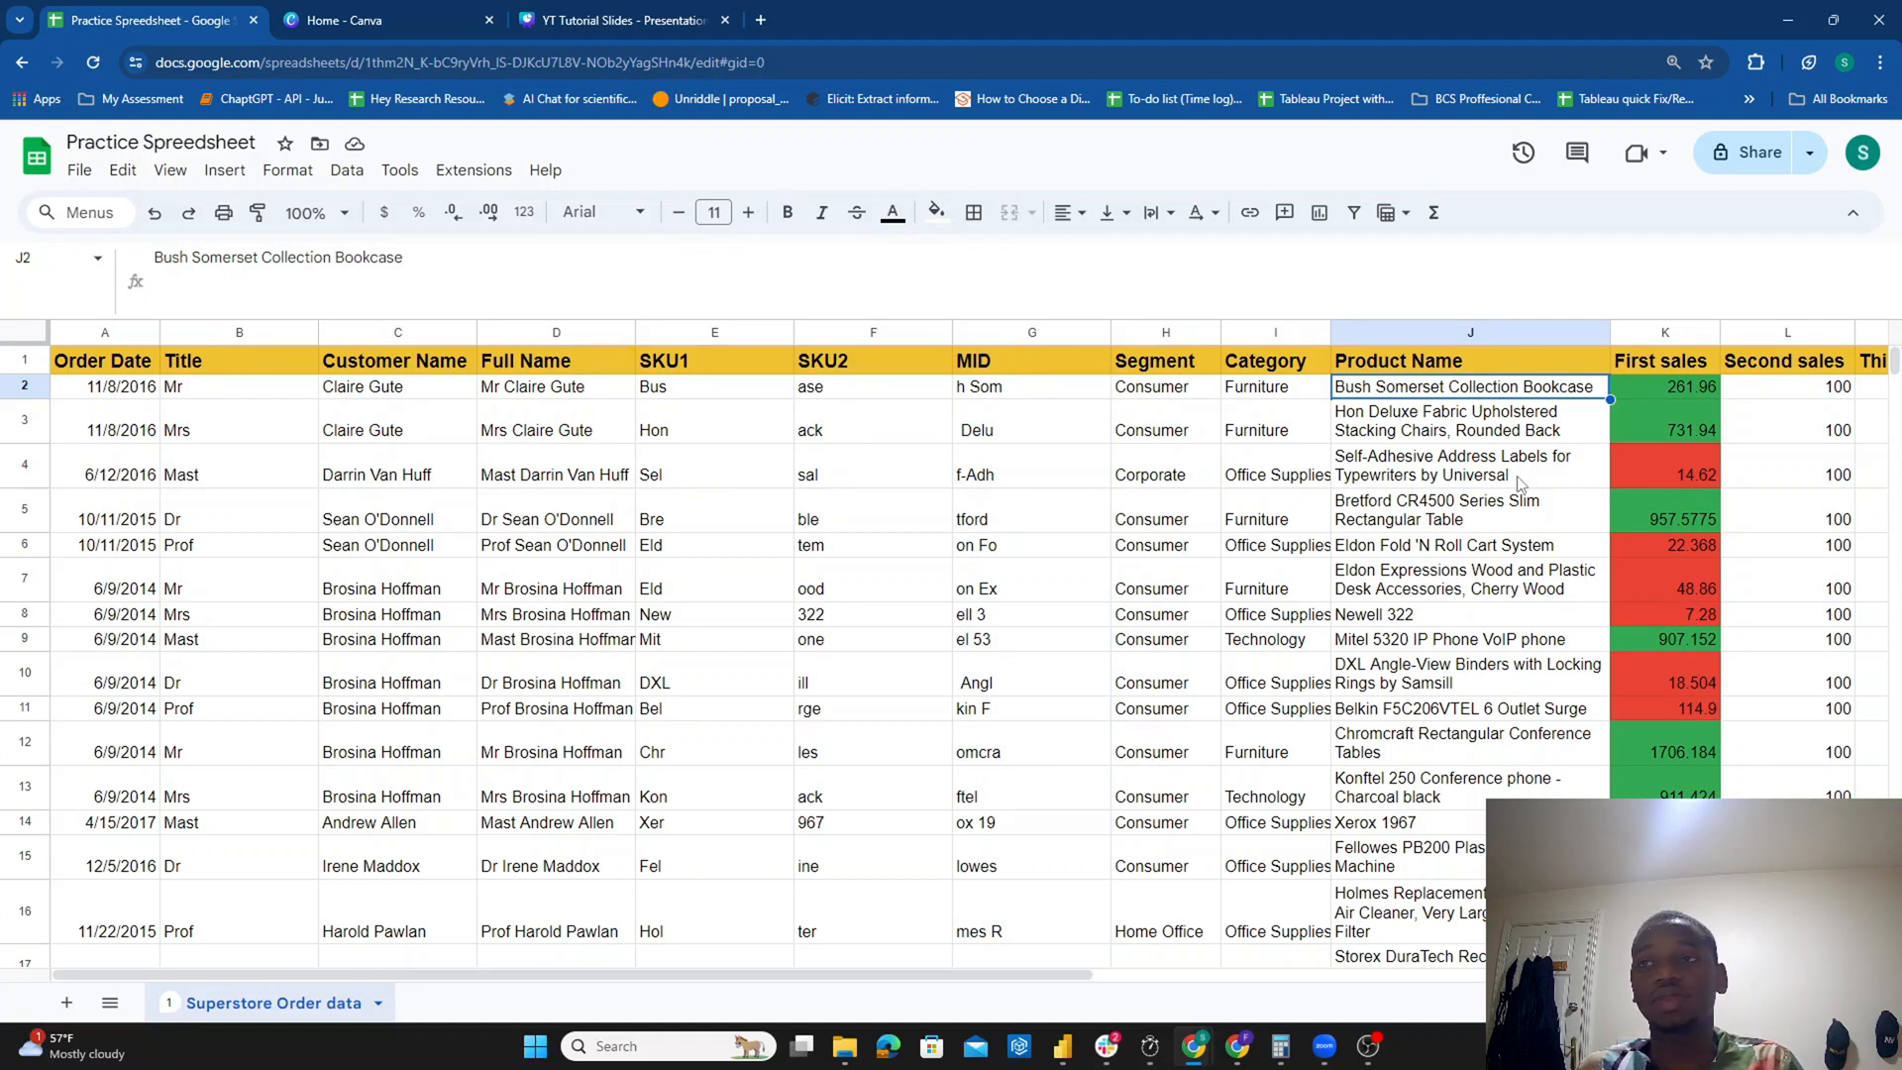
left_click(1044, 331)
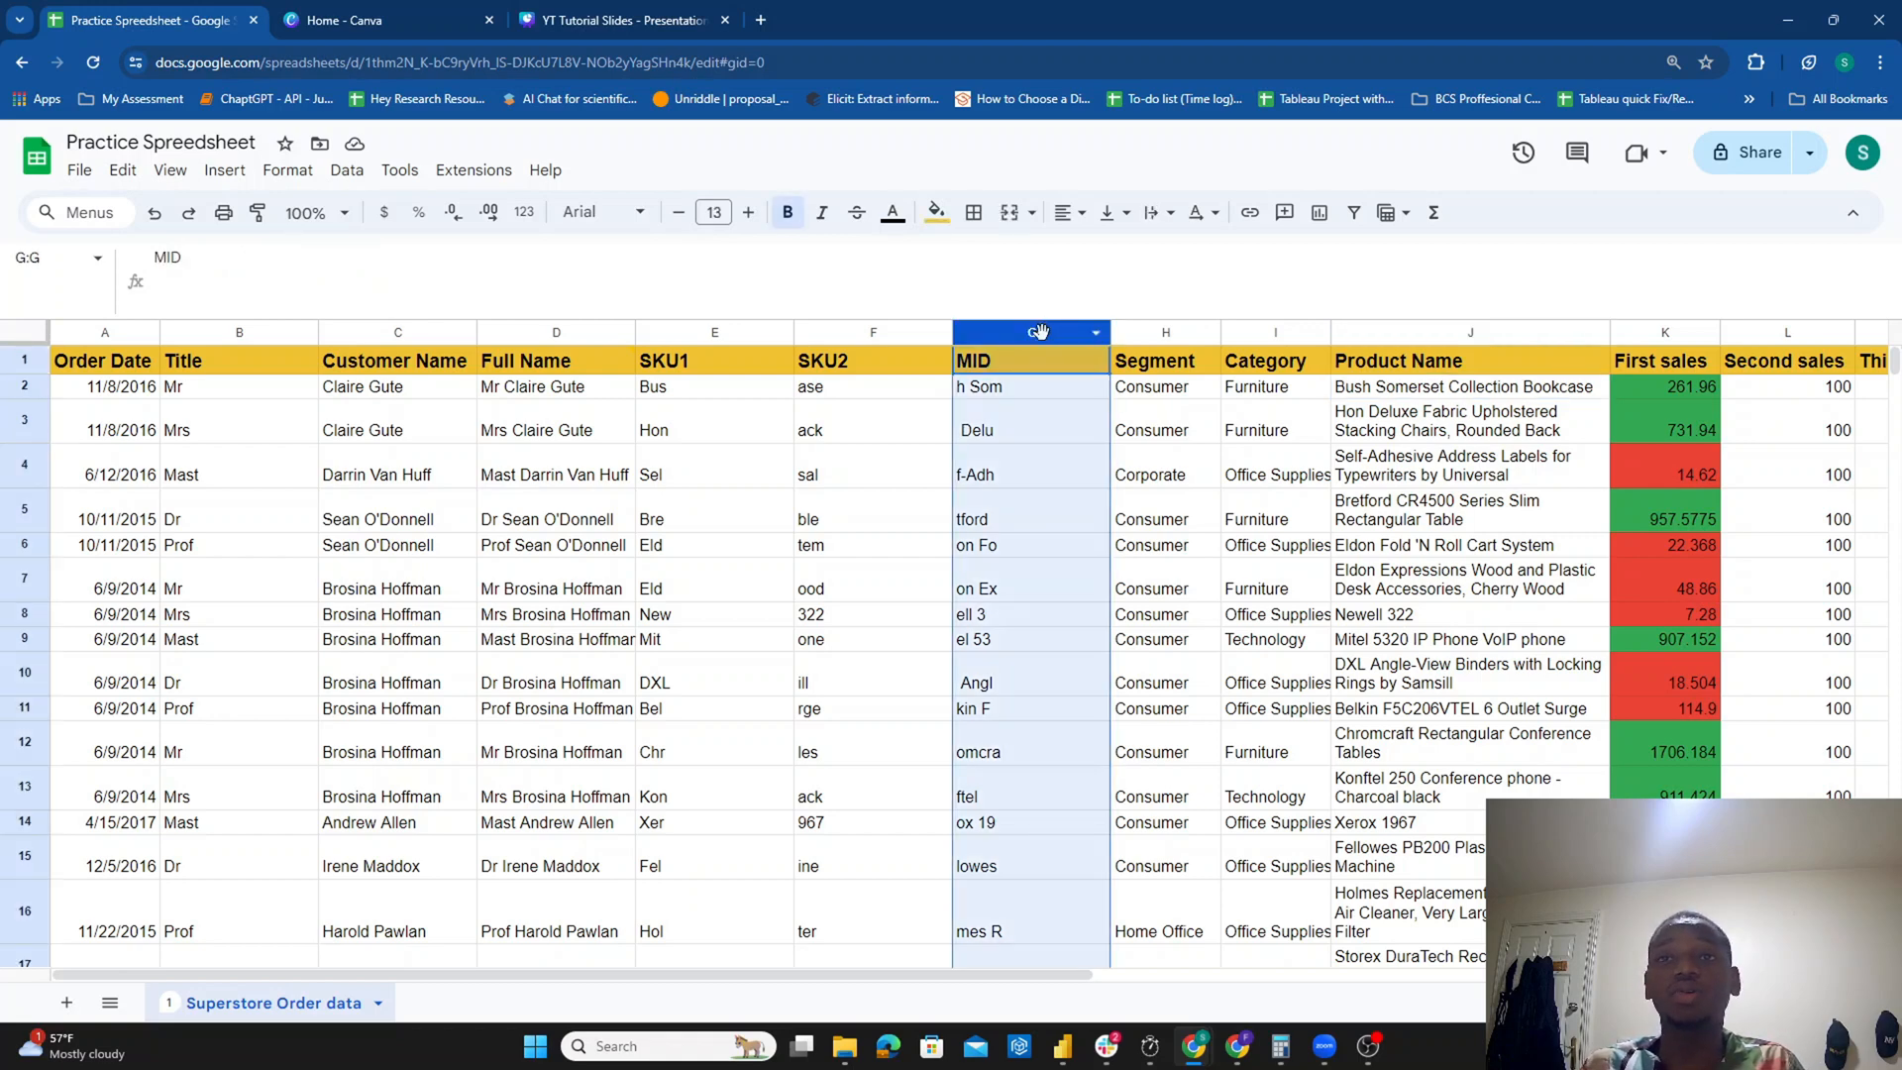
right_click(1039, 331)
left_click(1100, 469)
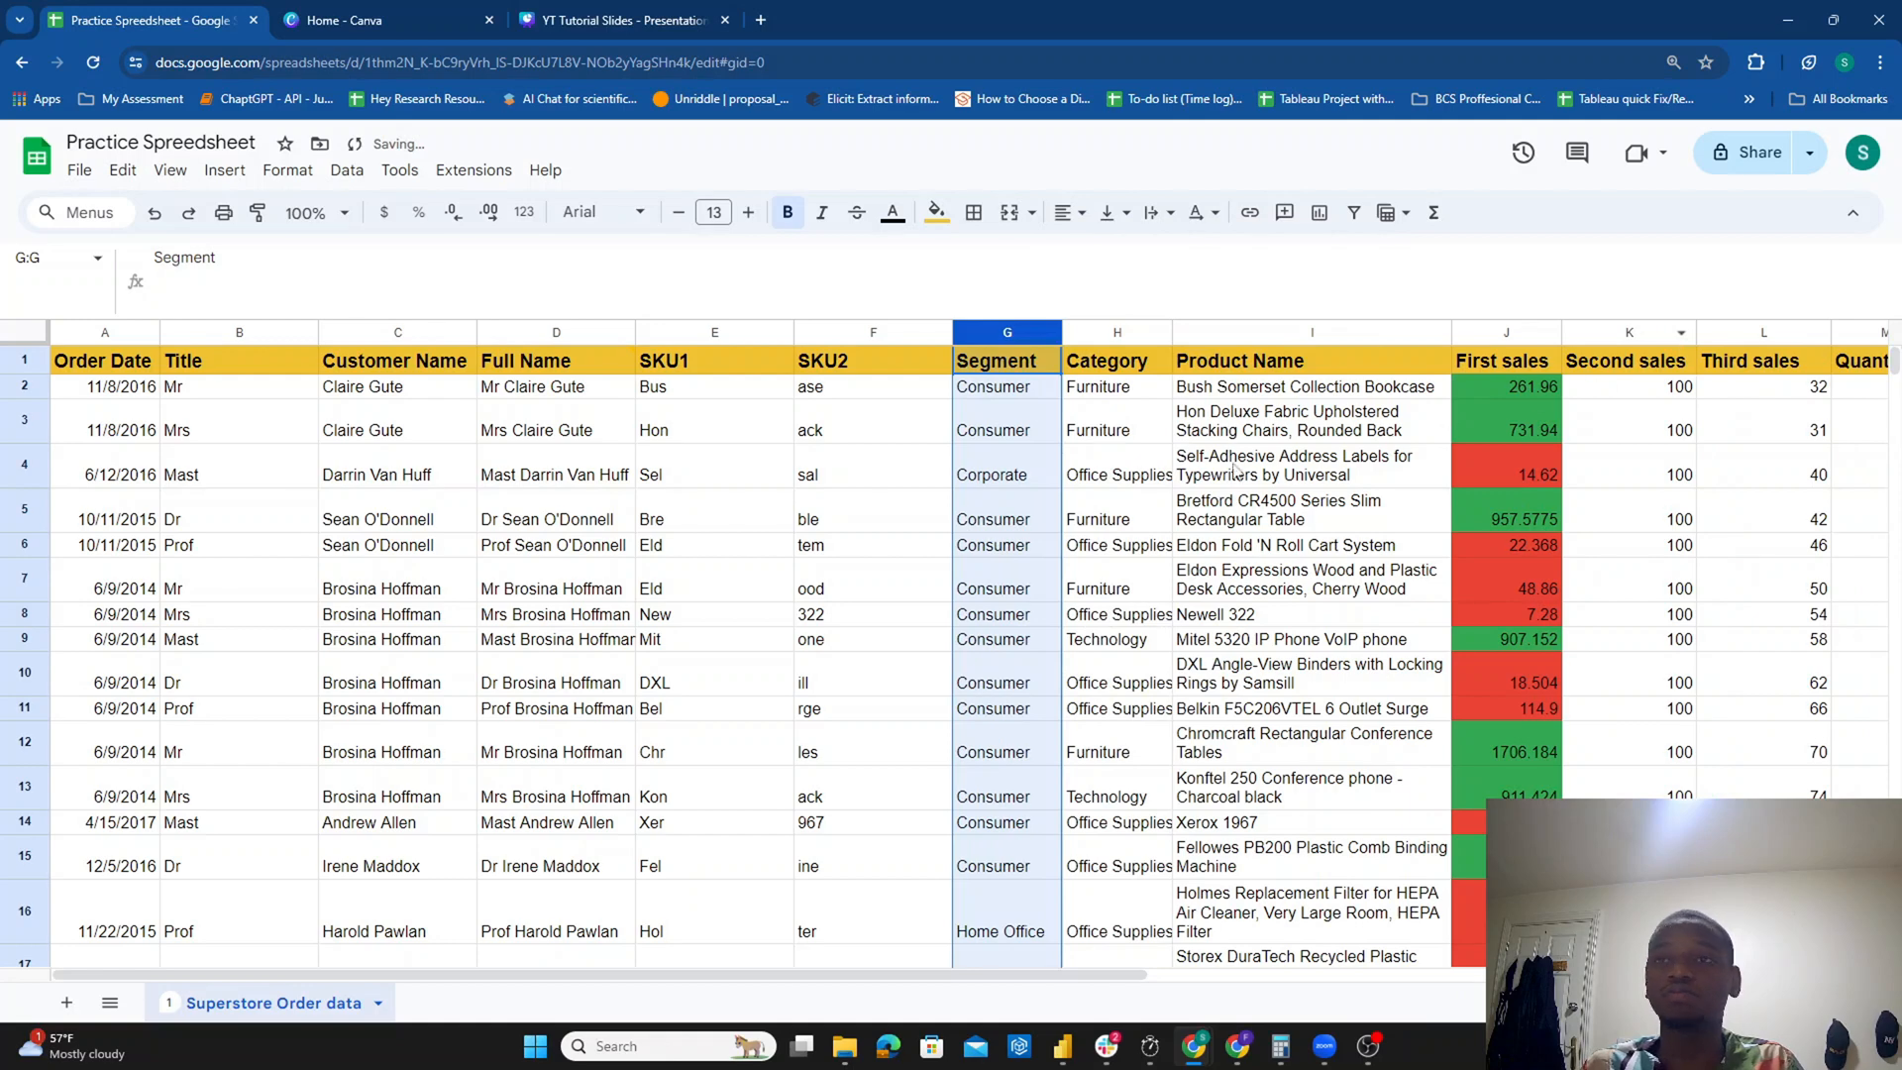
Step: Insert a new column before Segment and give it the header LEN
right_click(972, 330)
left_click(1001, 394)
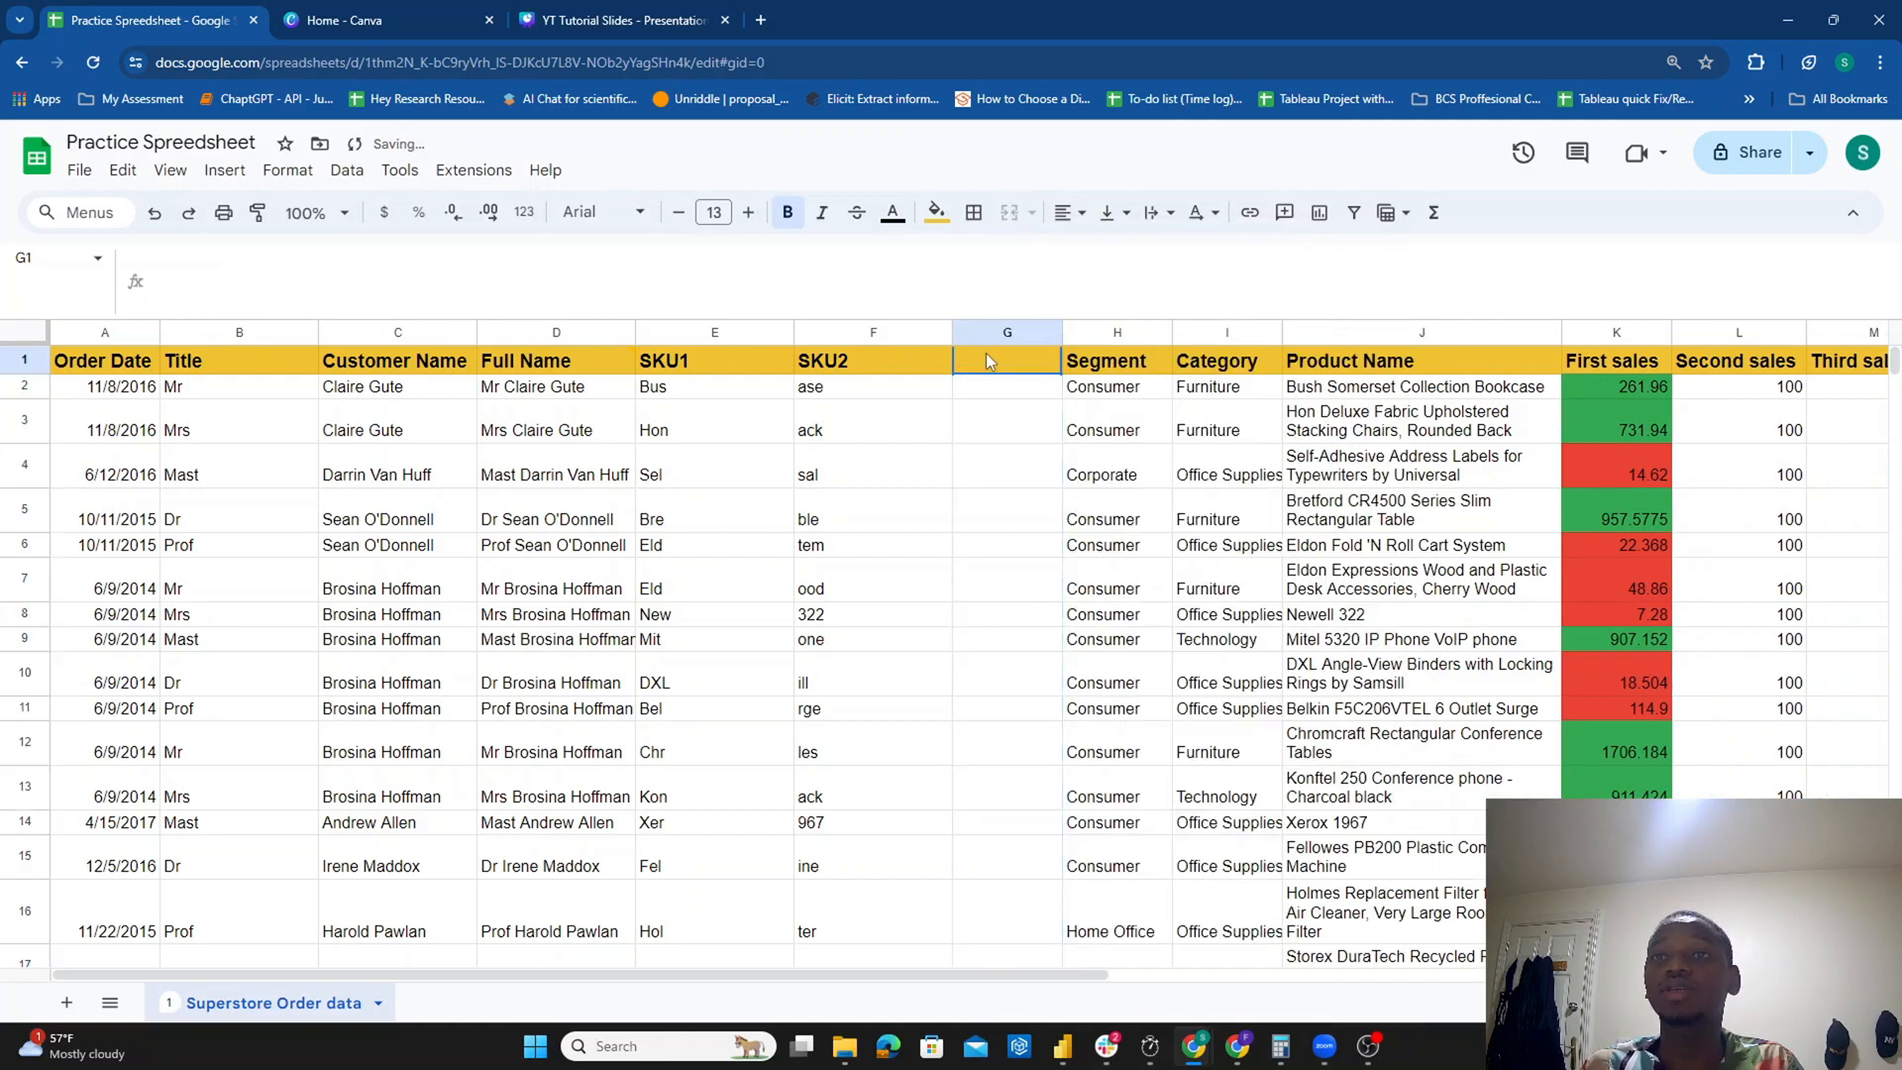
type("LEN")
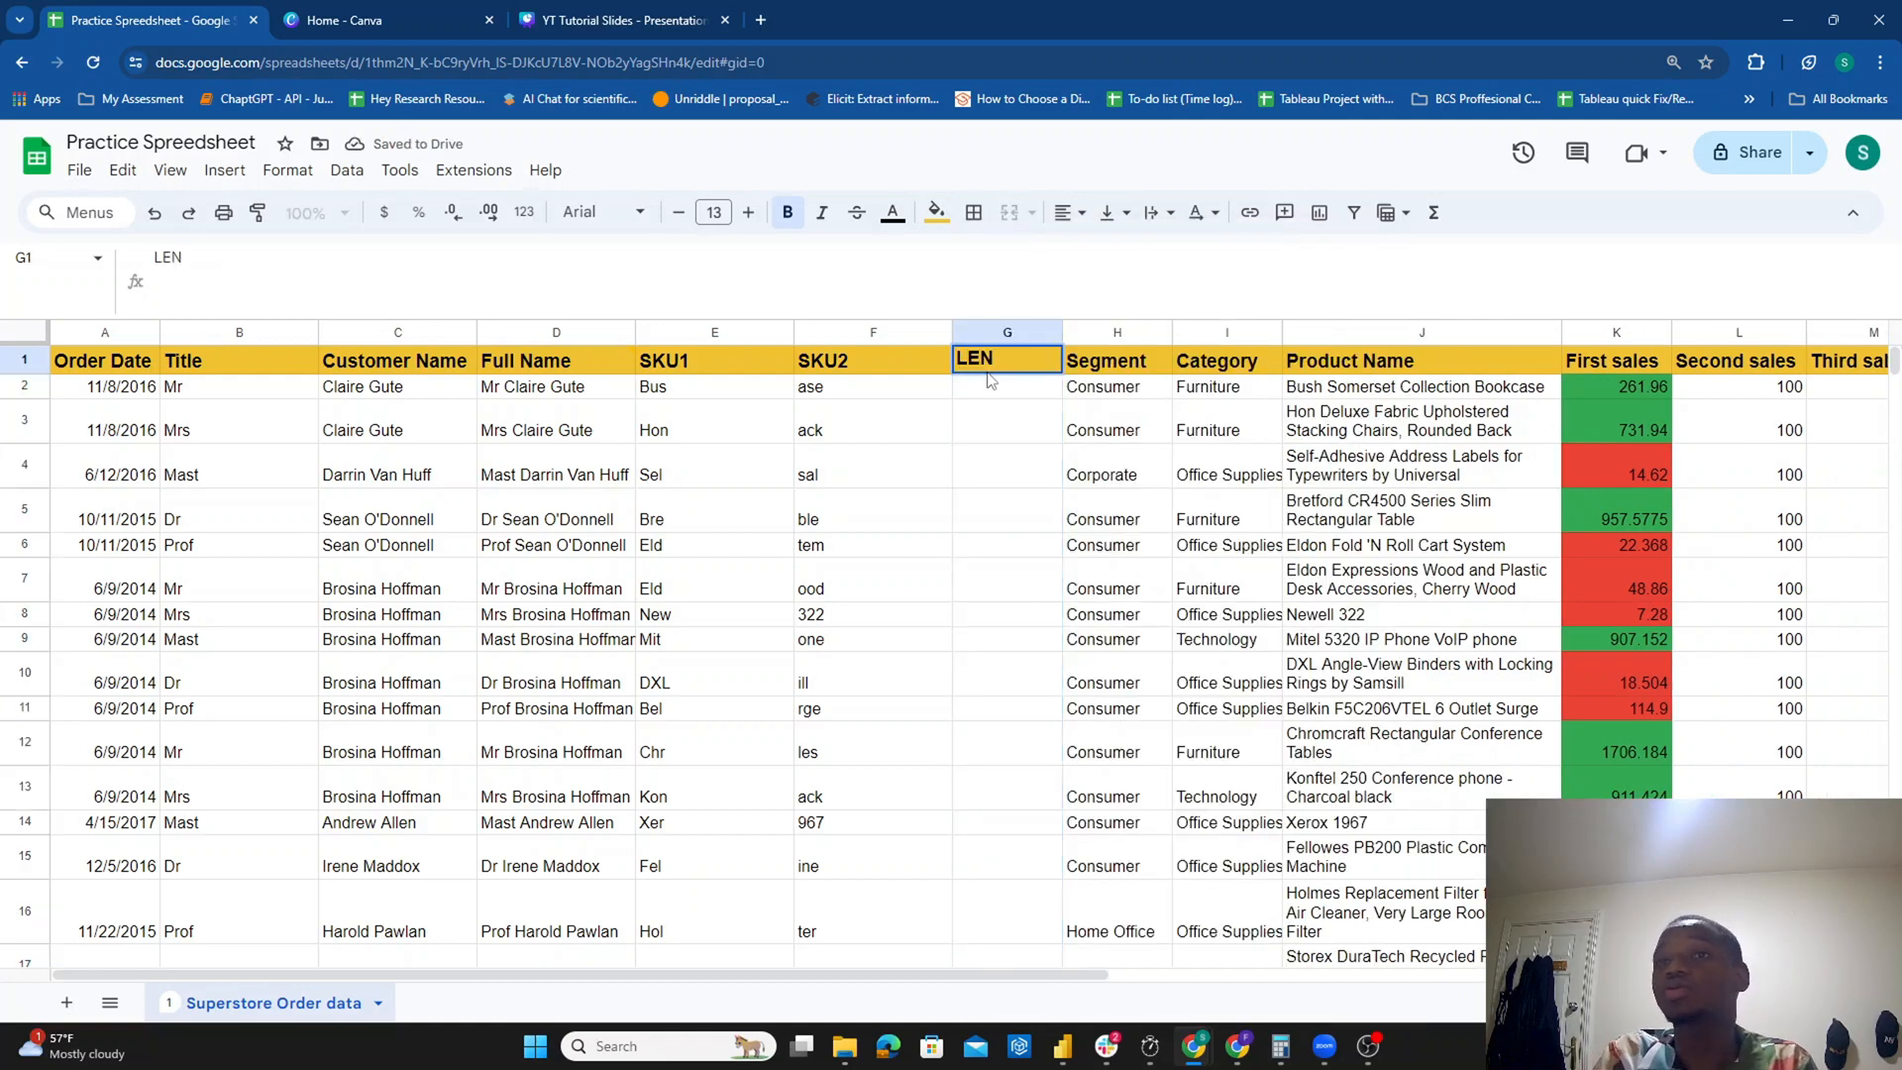
key("Return")
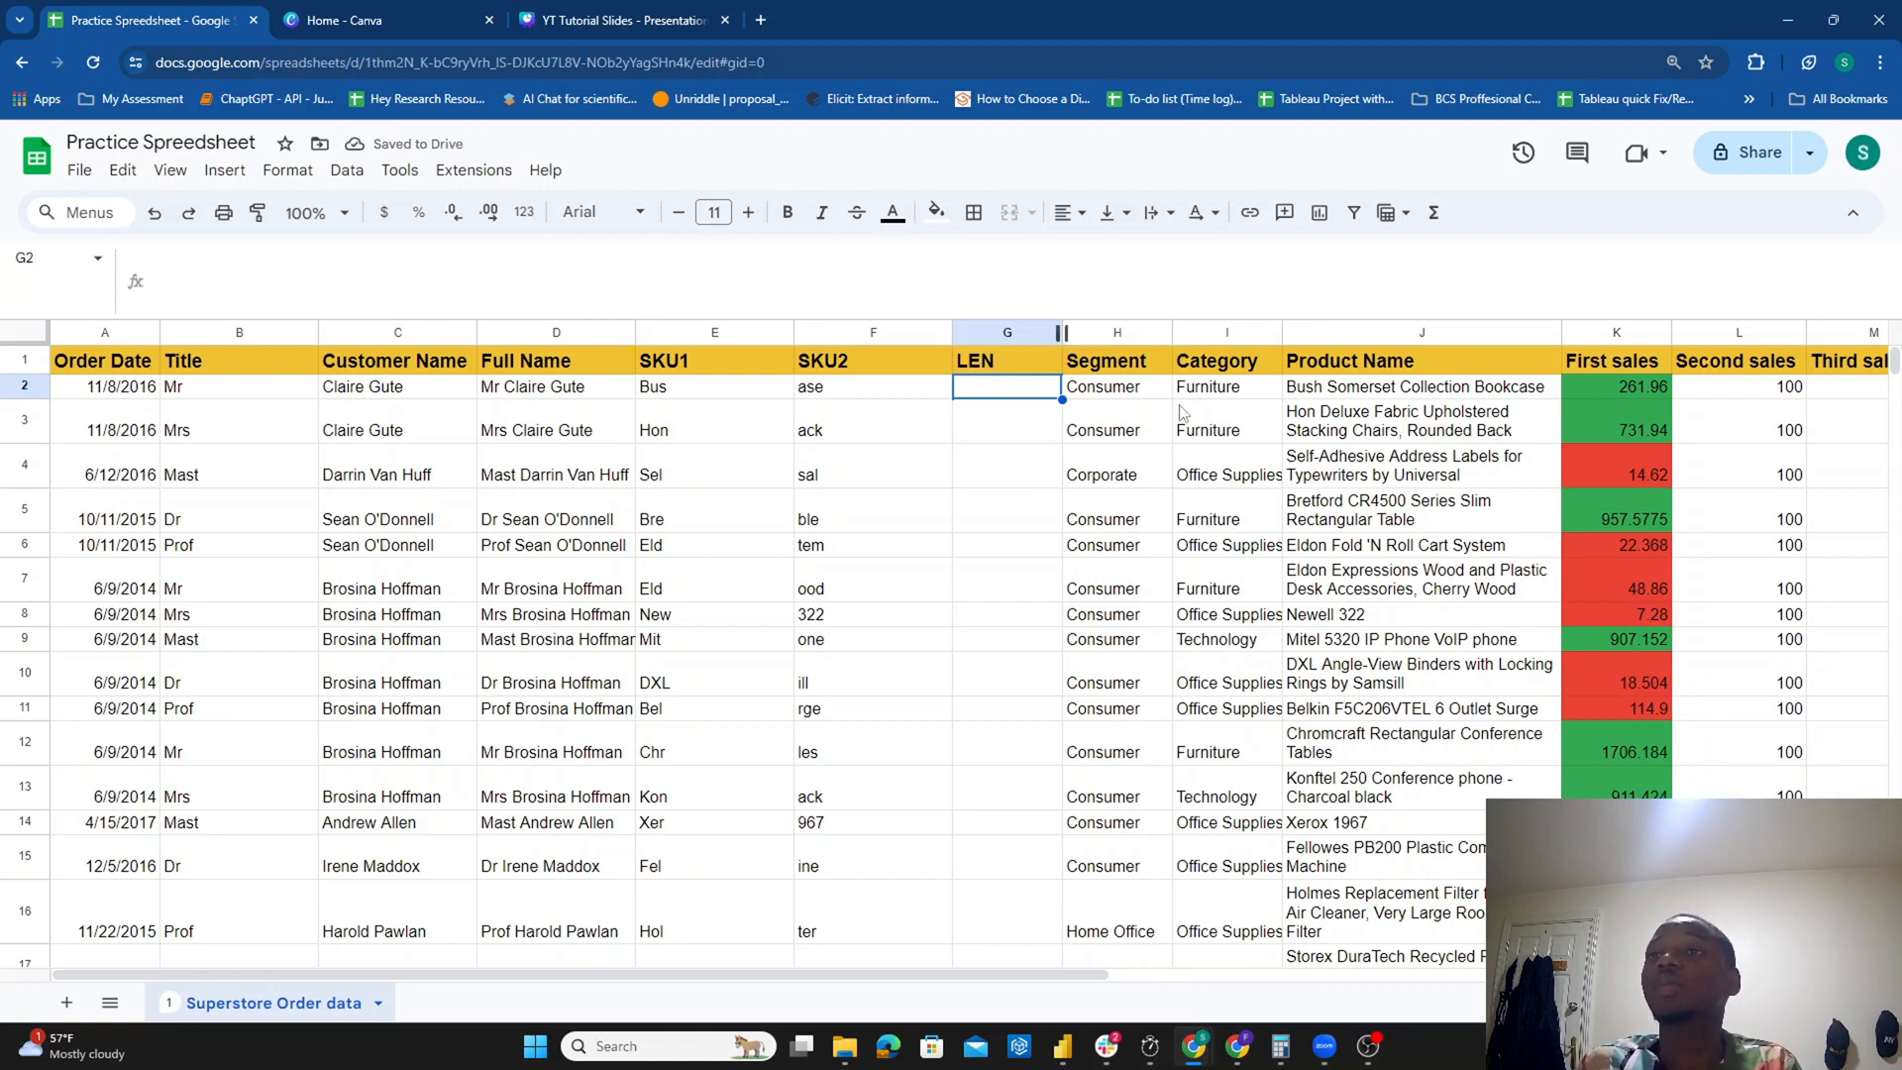
Step: Enter =LEN(J2) in G2 to count the characters of the product name
left_click_drag(1357, 394, 1403, 951)
left_click_drag(1374, 906, 1372, 791)
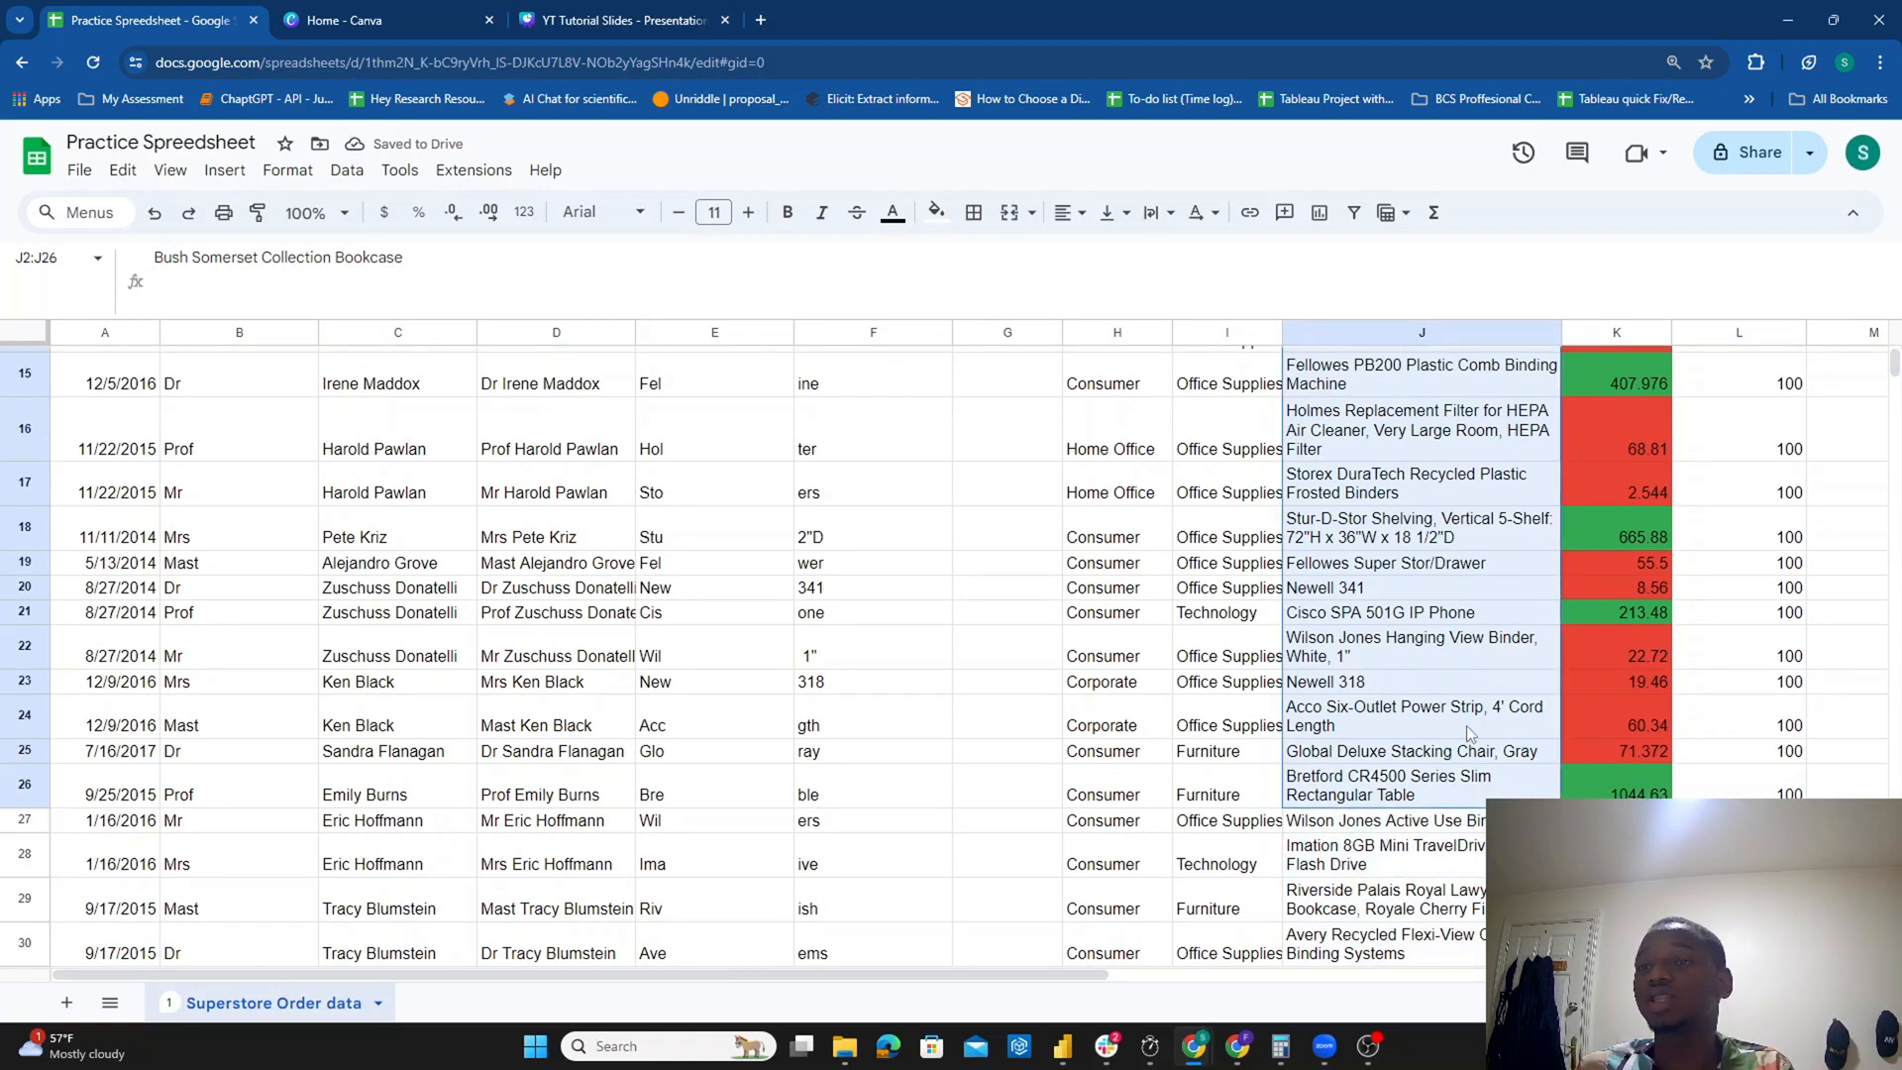
scroll(1332, 589, "up", 5)
left_click(1000, 391)
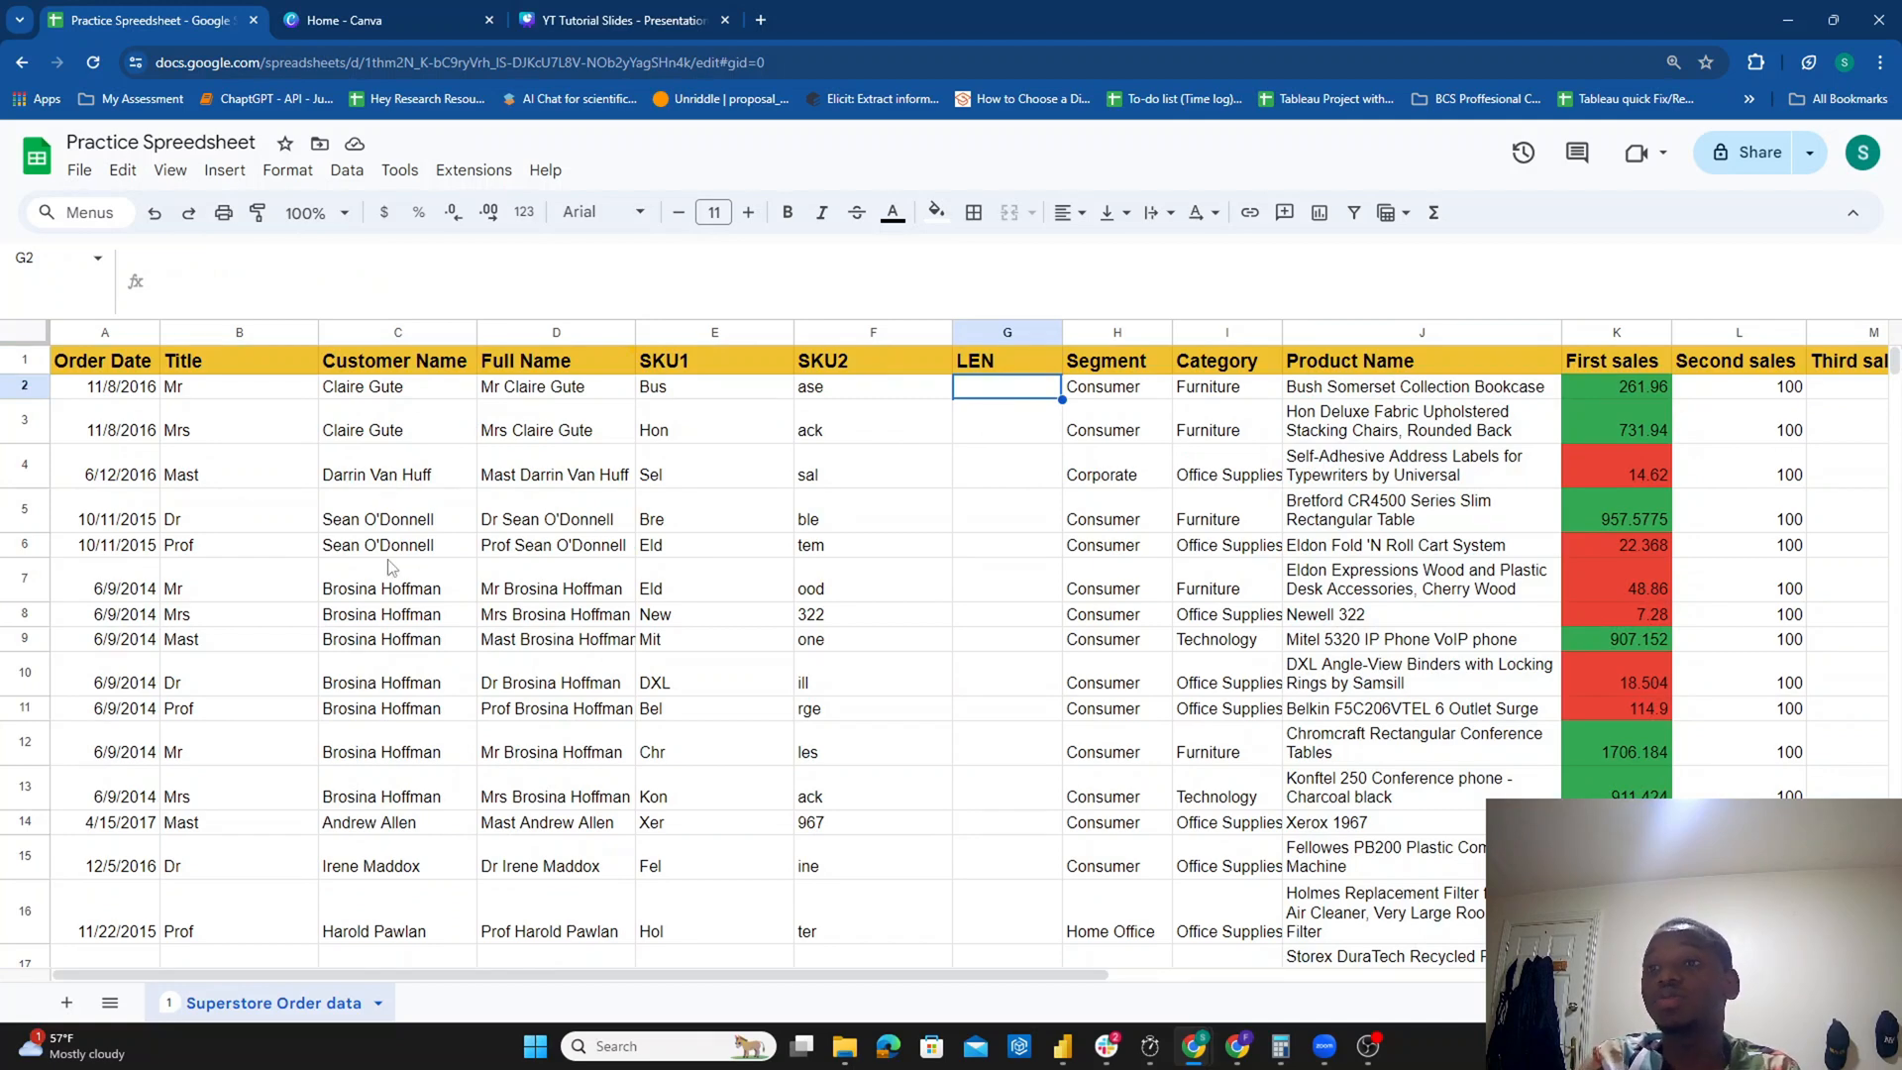
type("=LEN(")
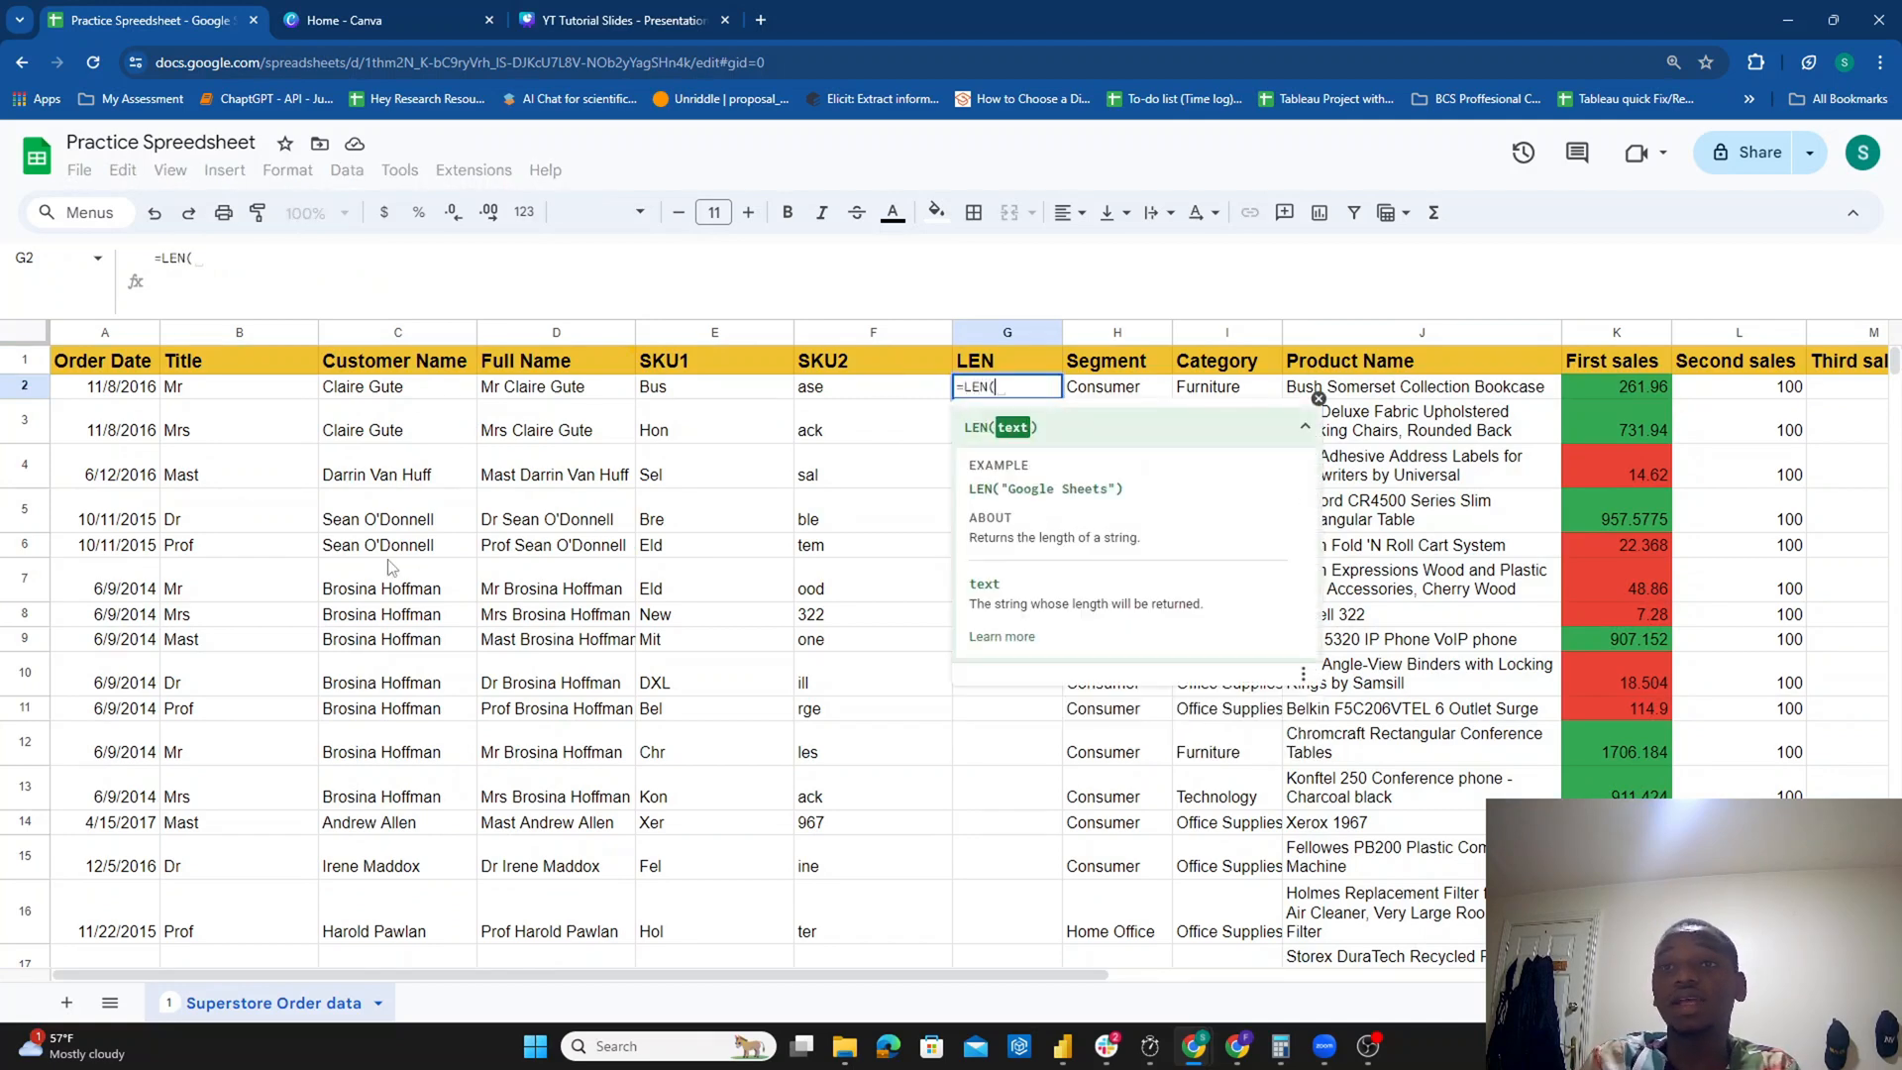
left_click(1392, 394)
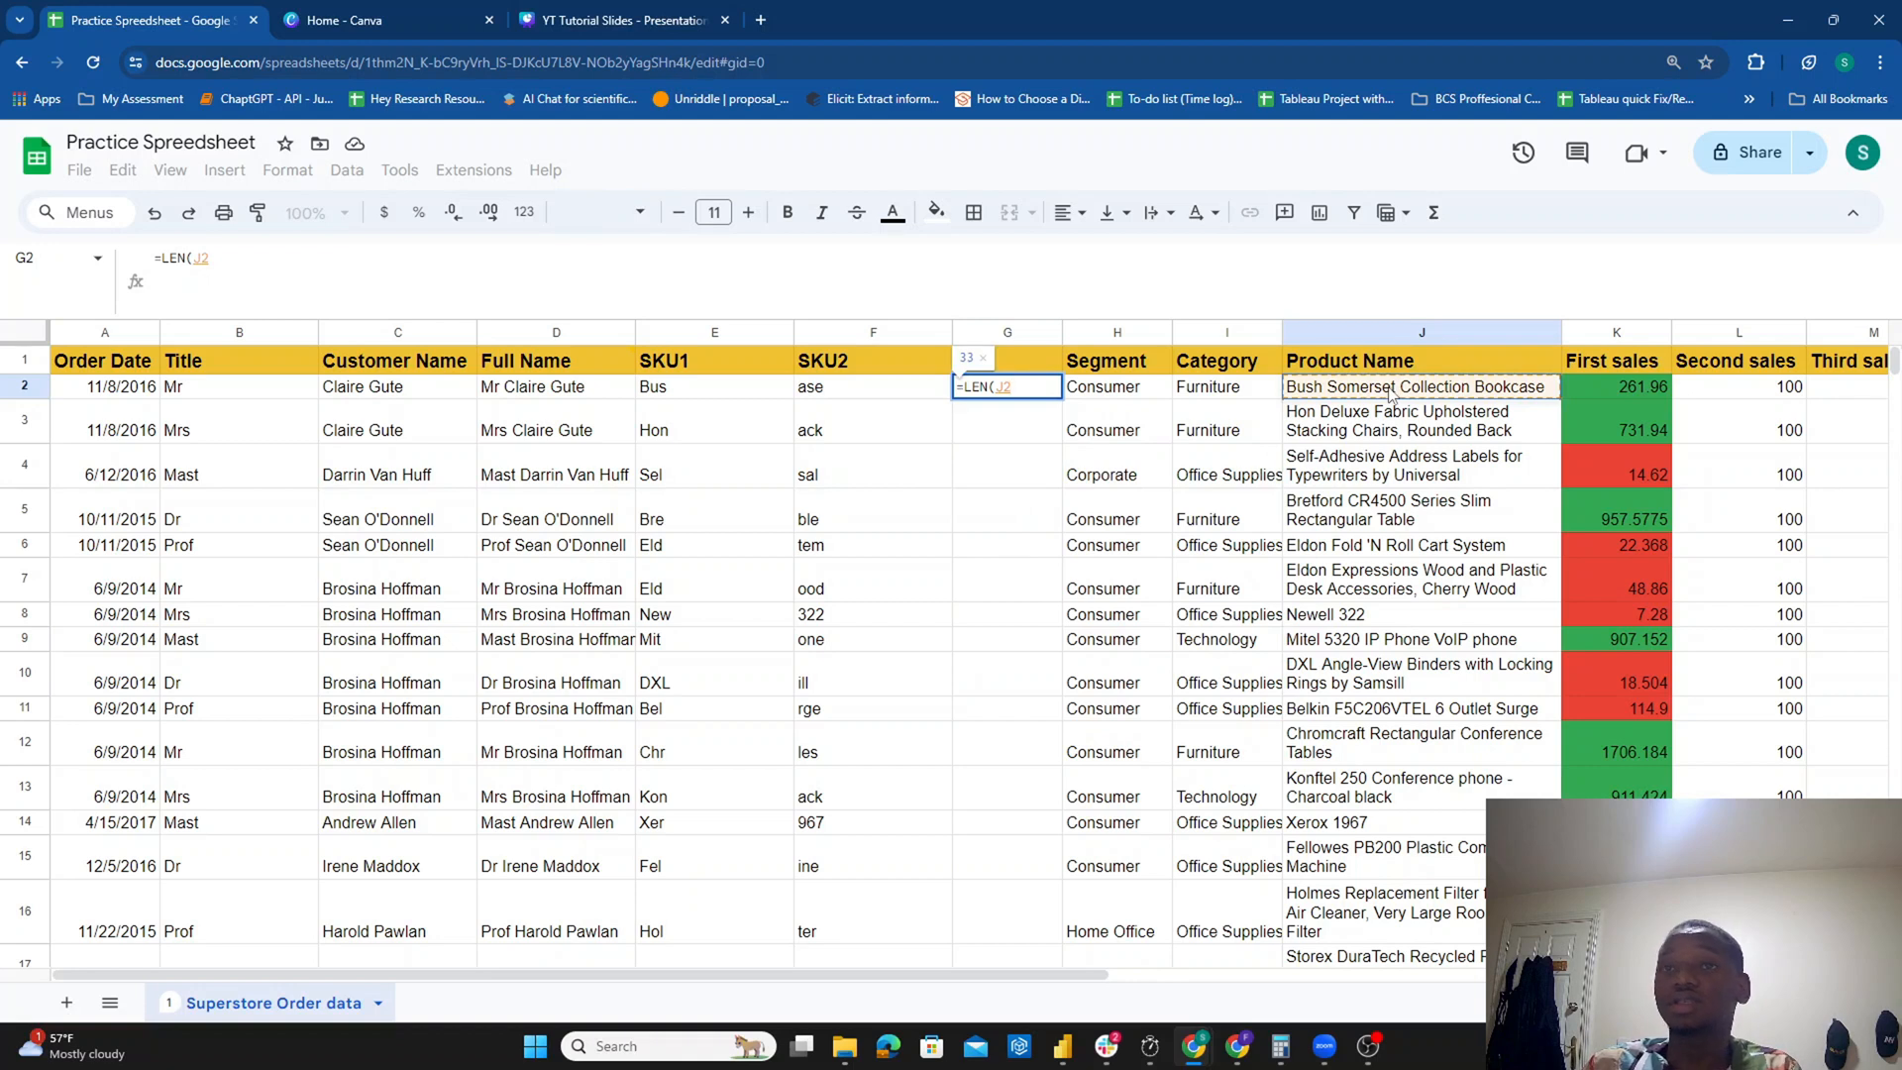
key("Return")
key("Up")
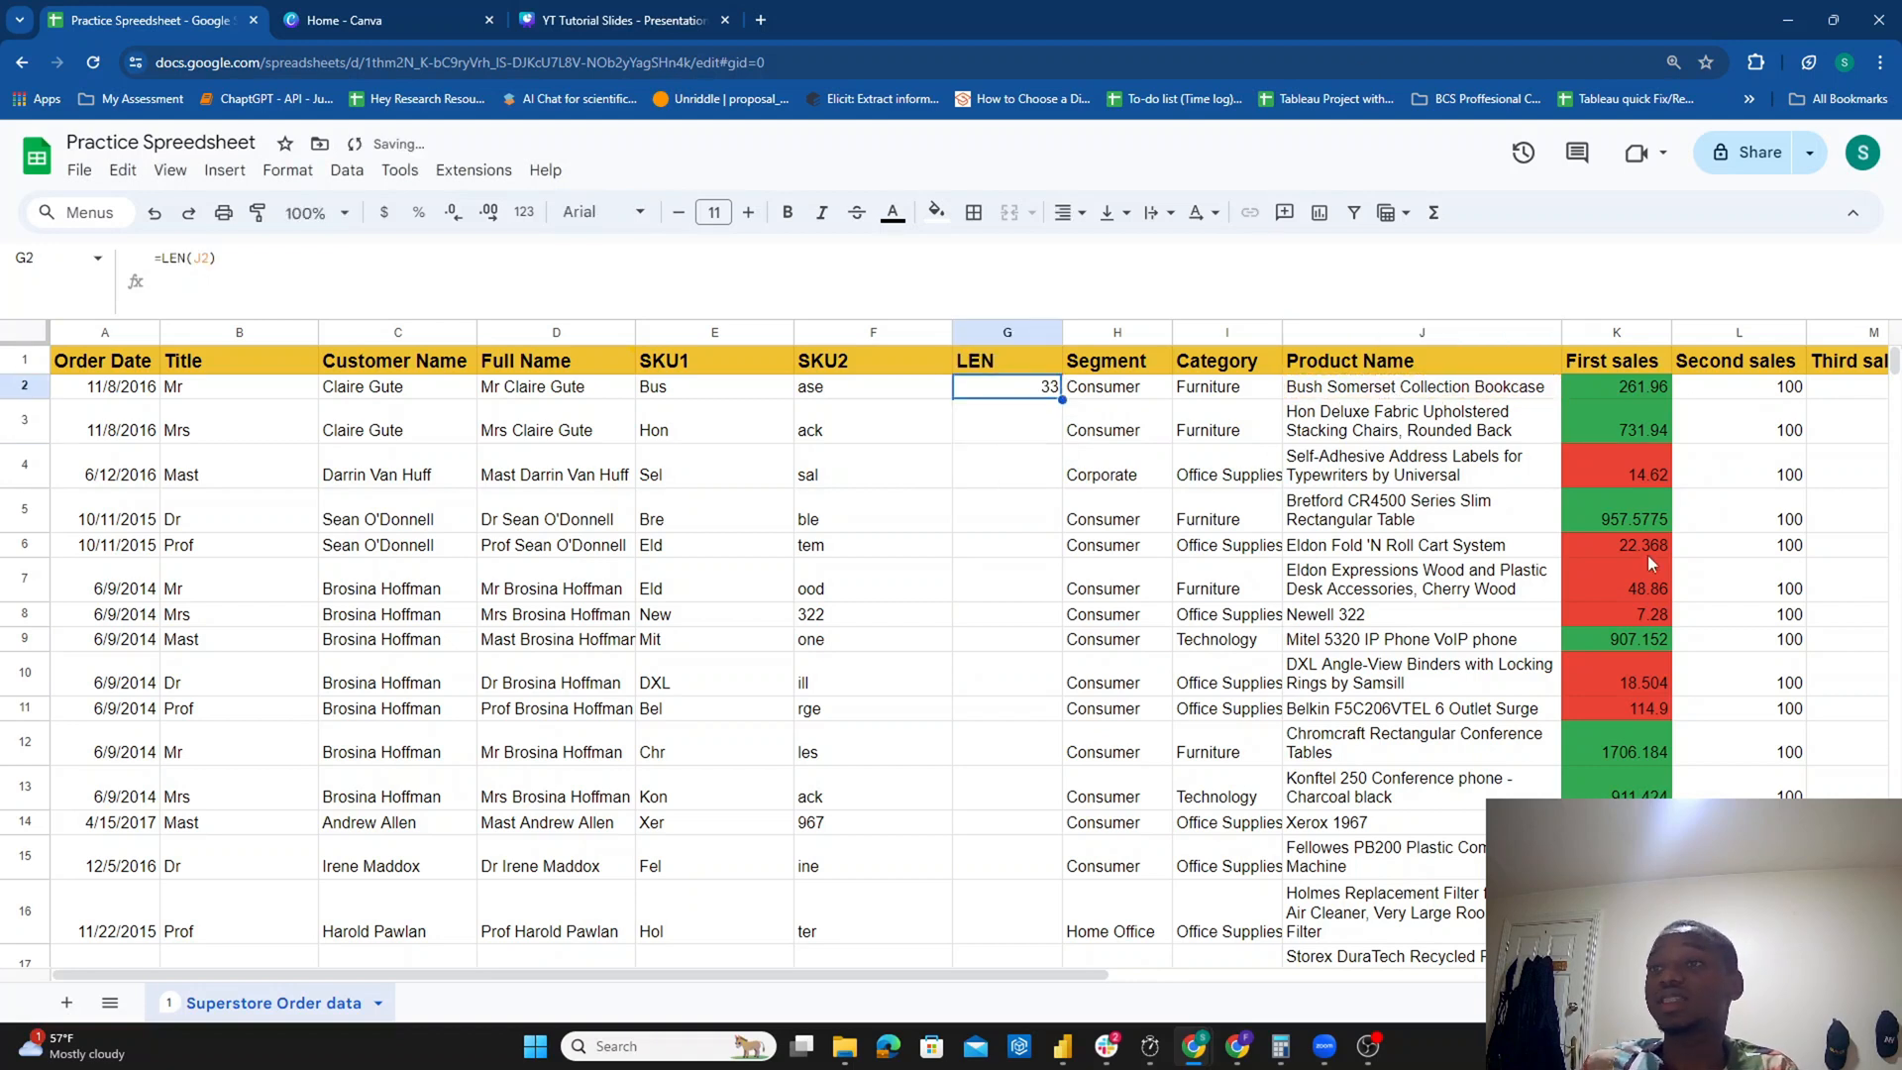
Step: Fill the LEN formula from G2 down the column through G62
left_click(1305, 396)
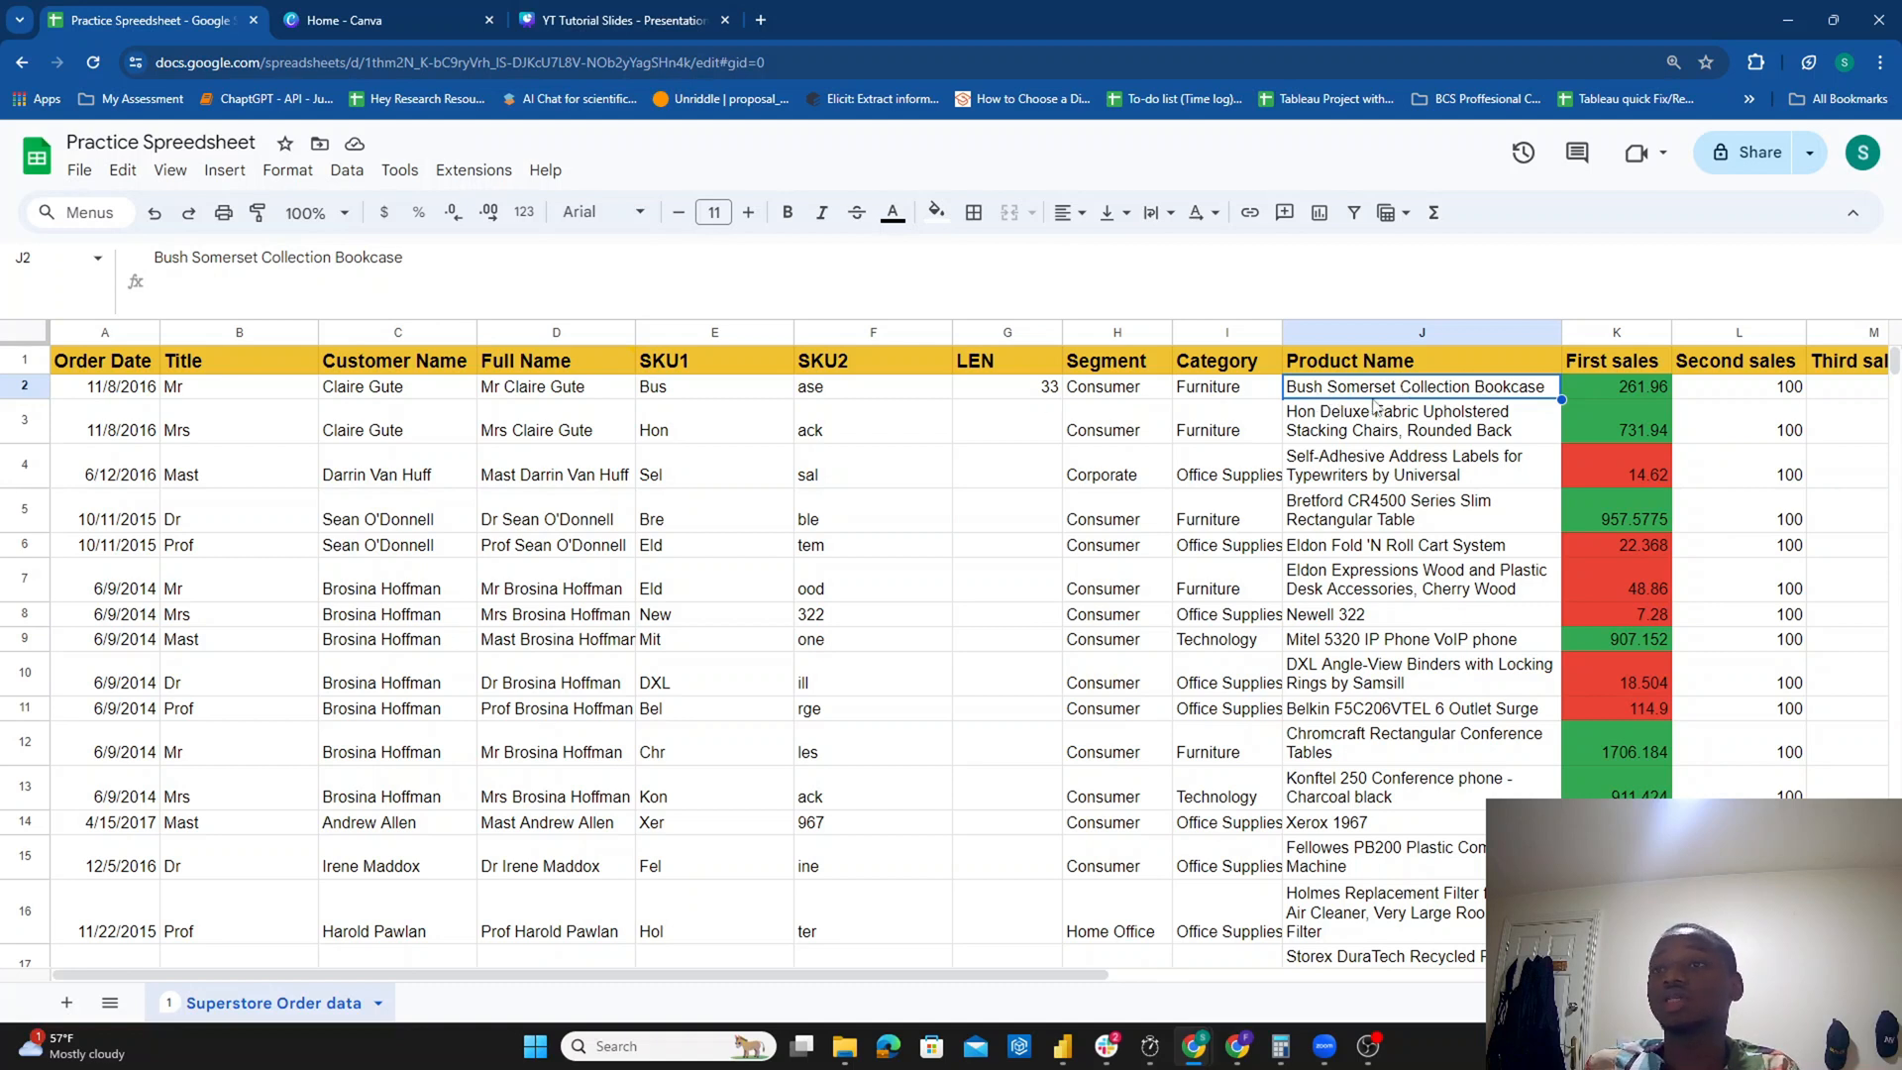
left_click(1050, 387)
left_click_drag(1061, 399, 1023, 567)
Step: Compare the LEN values in the last rows with their product names, and review the column from its first row
left_click(1408, 573)
left_click(1056, 493)
left_click(1222, 489)
left_click(1339, 483)
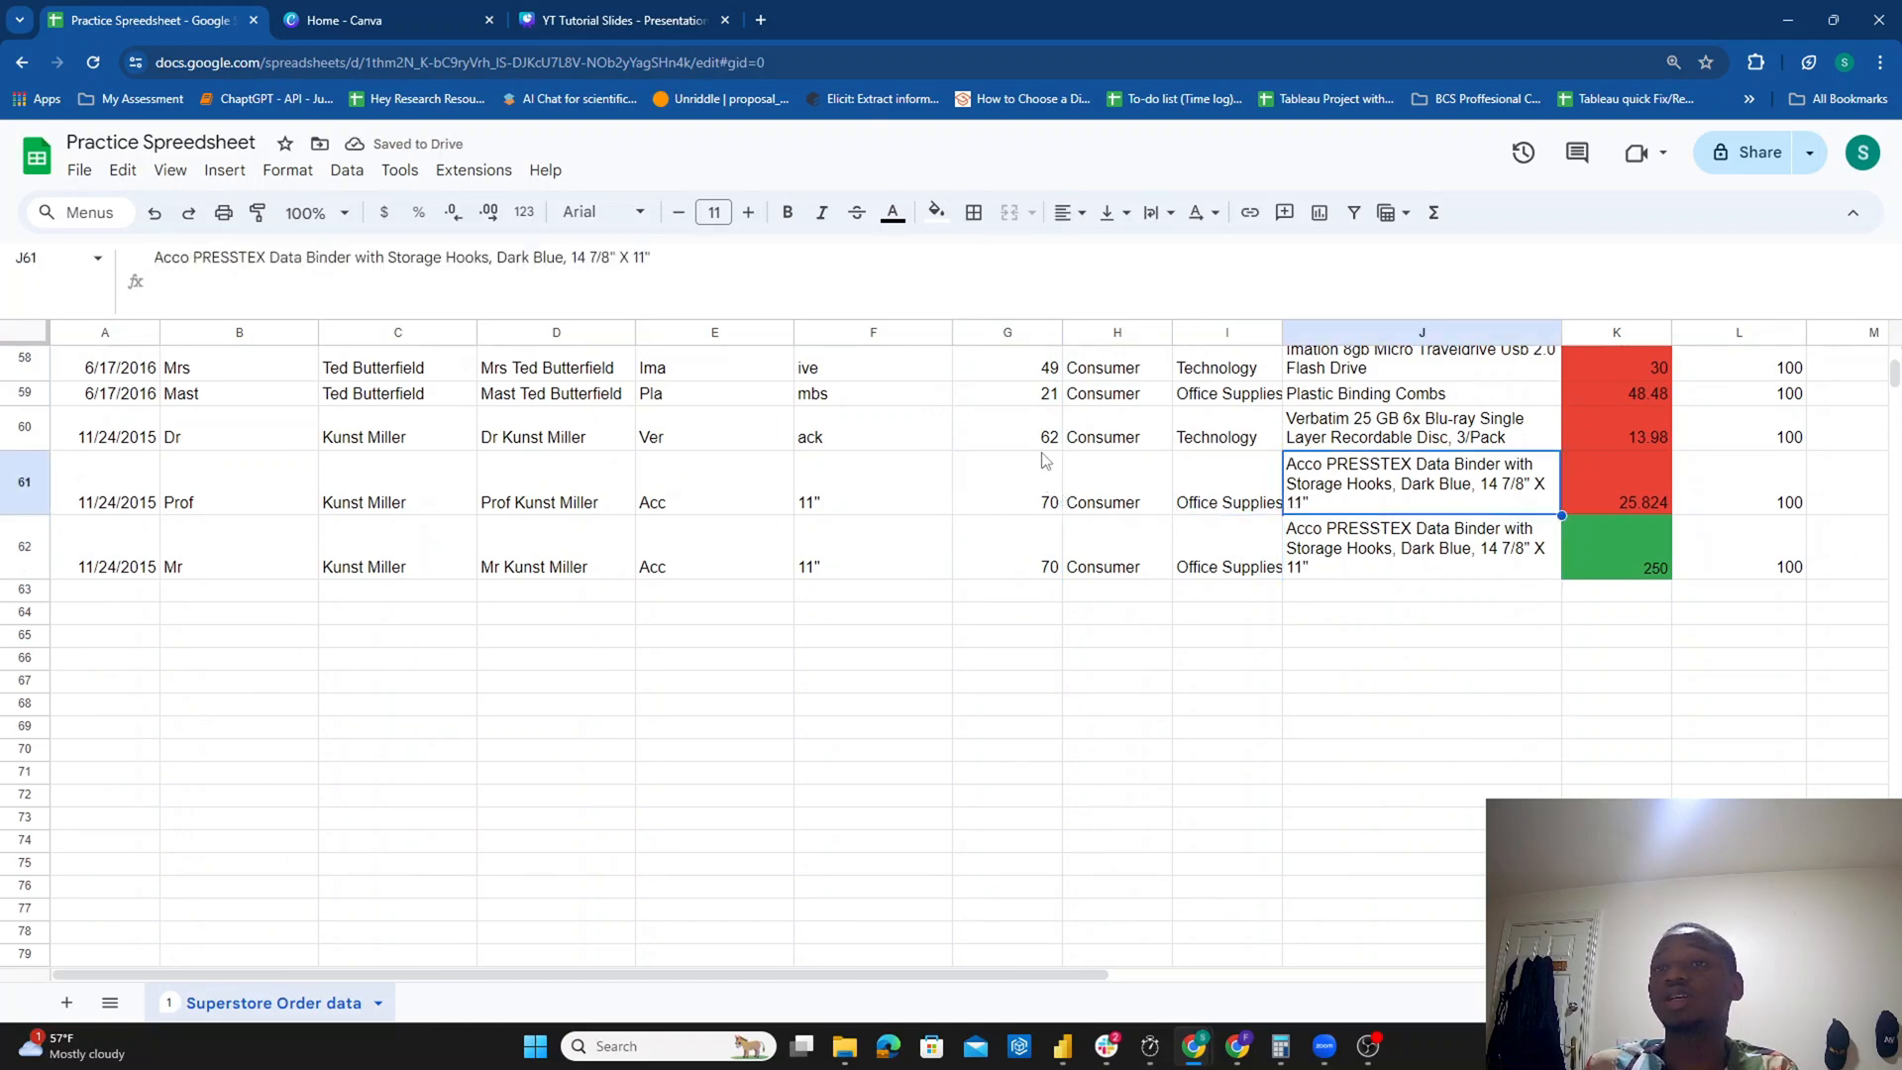
scroll(1040, 436, "up", 20)
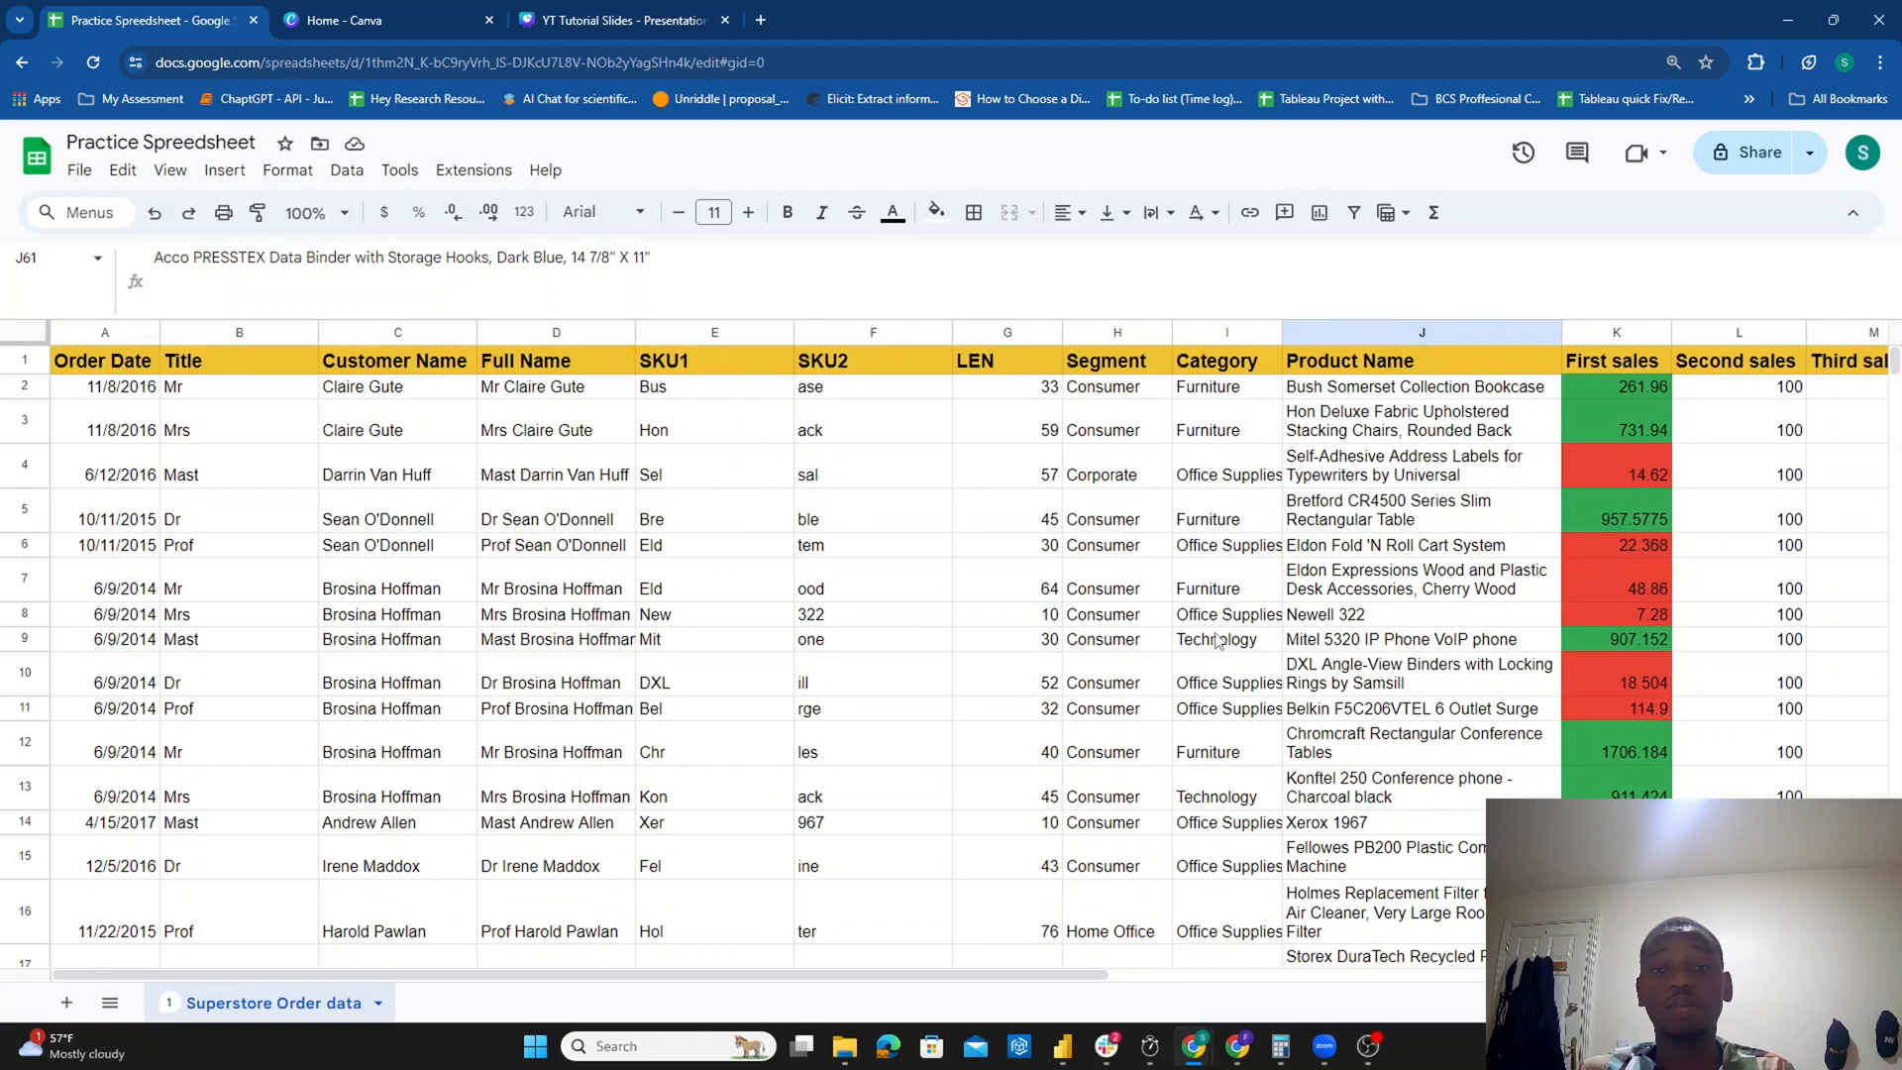
mouse_move(607, 14)
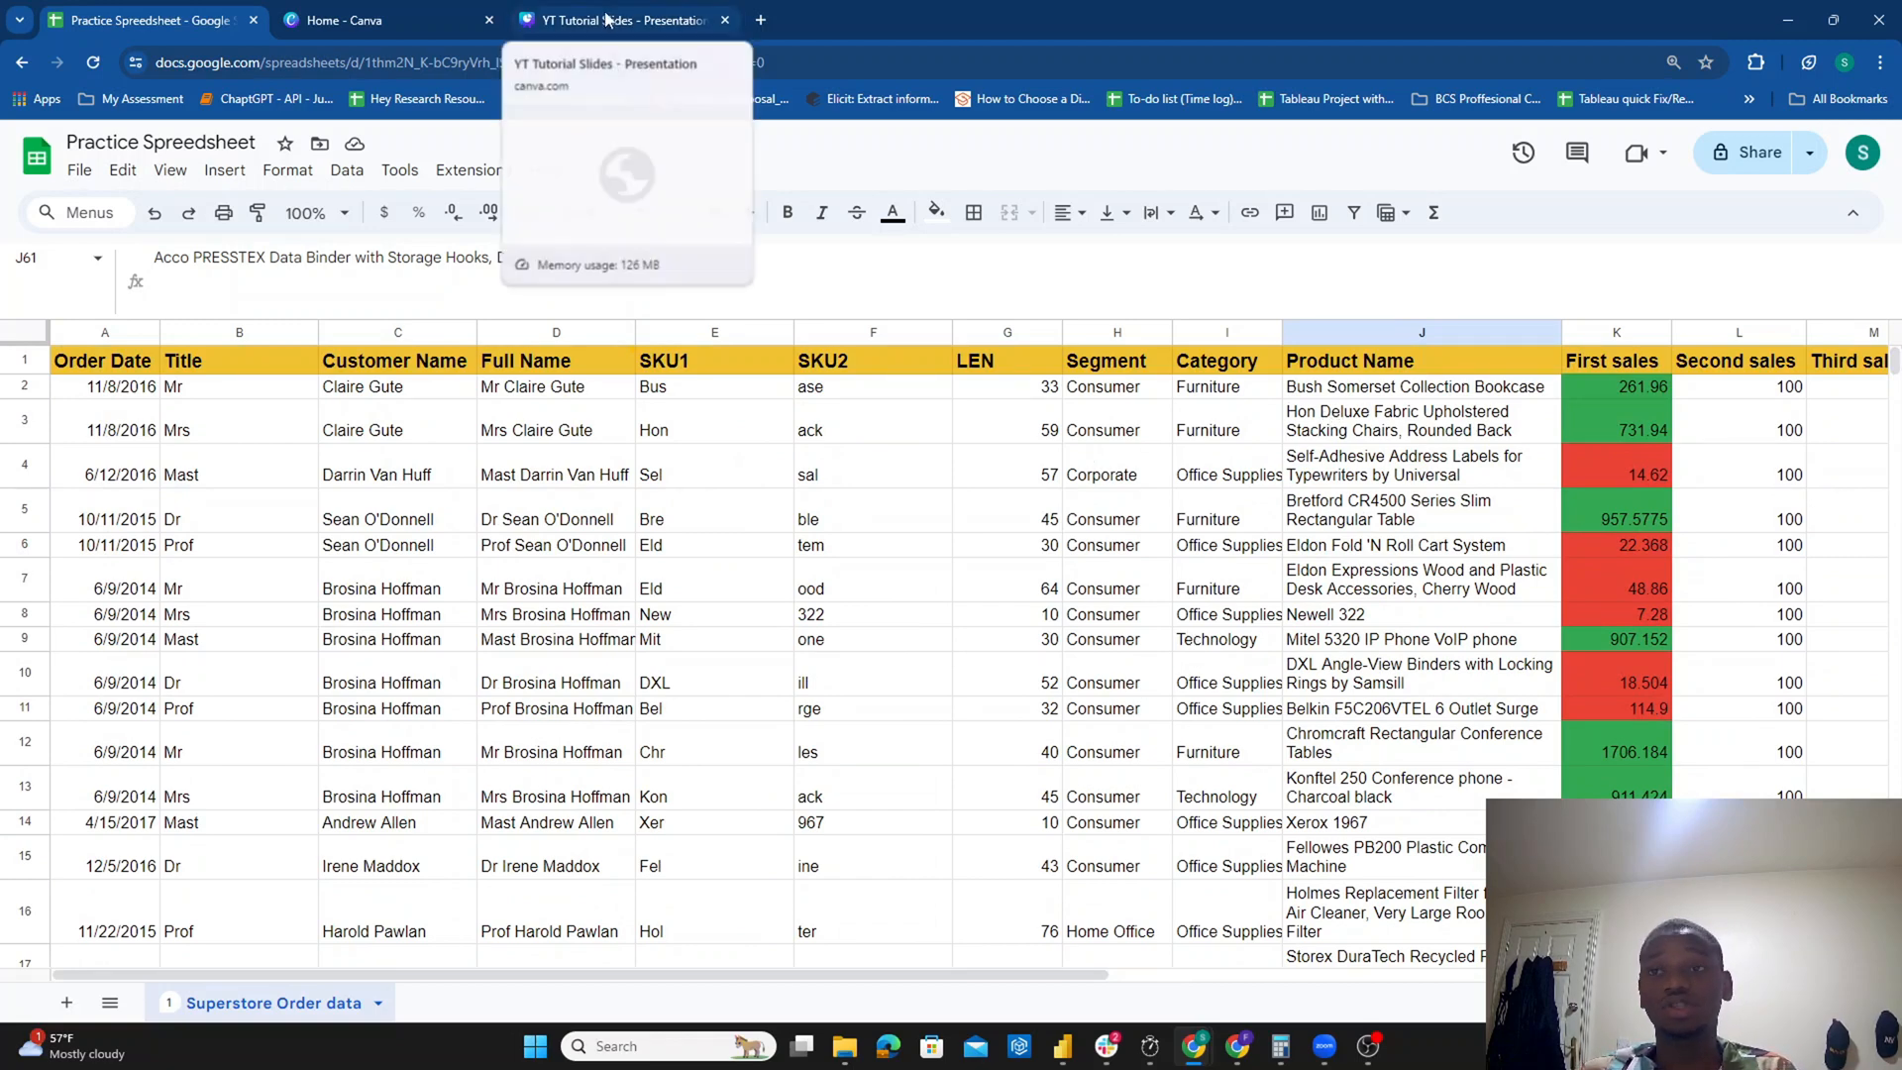